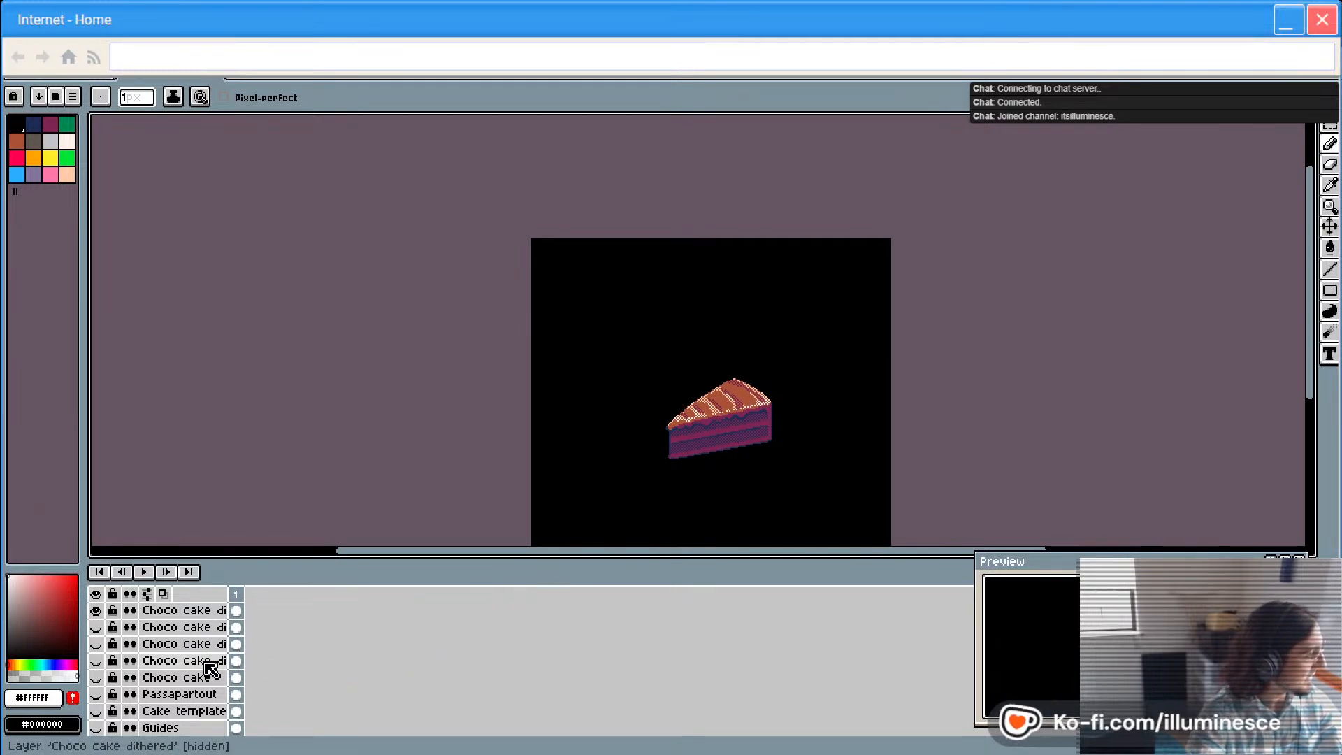
Hide the topmost dithered chocolate cake layer and show the Guides layer to view the construction ellipse
{"action": "scroll", "coordinate": [202, 664], "scroll_direction": "down", "scroll_amount": 2}
{"action": "scroll", "coordinate": [184, 662], "scroll_direction": "up", "scroll_amount": 2}
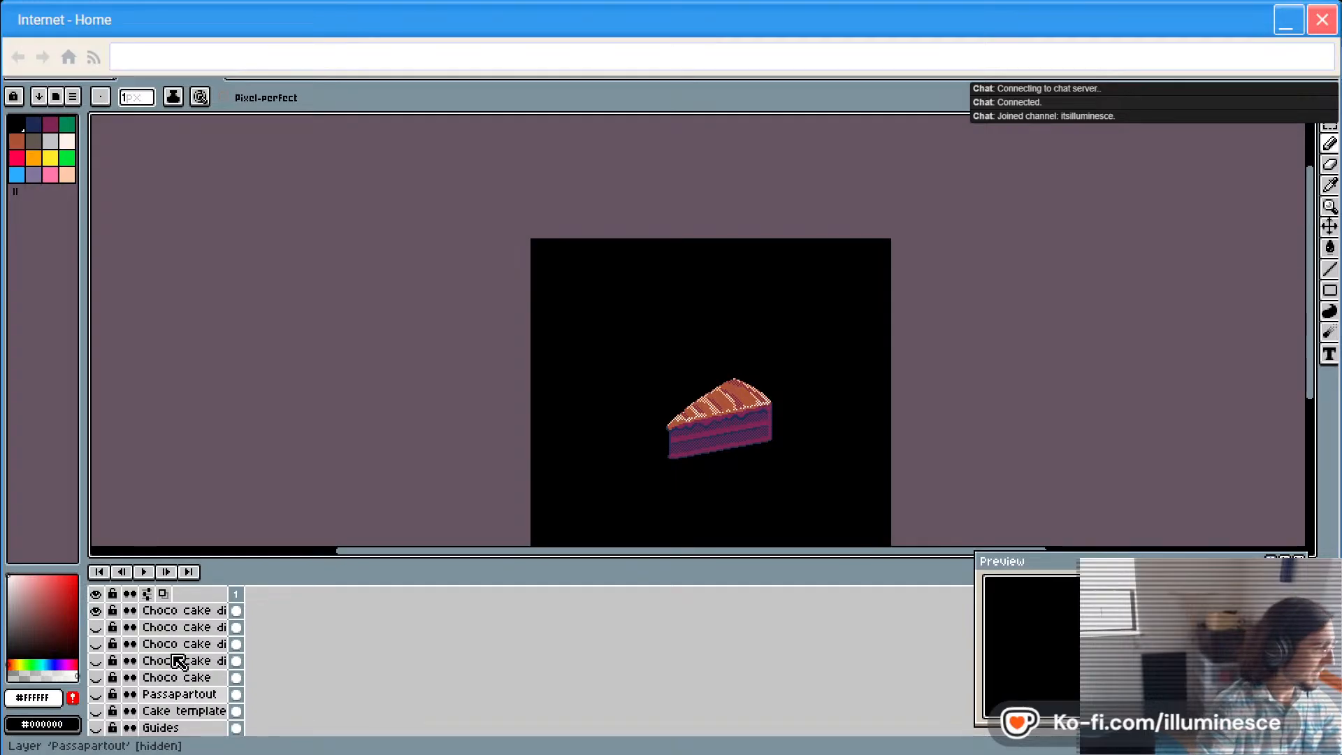
{"action": "left_click", "coordinate": [96, 610]}
{"action": "left_click", "coordinate": [98, 611]}
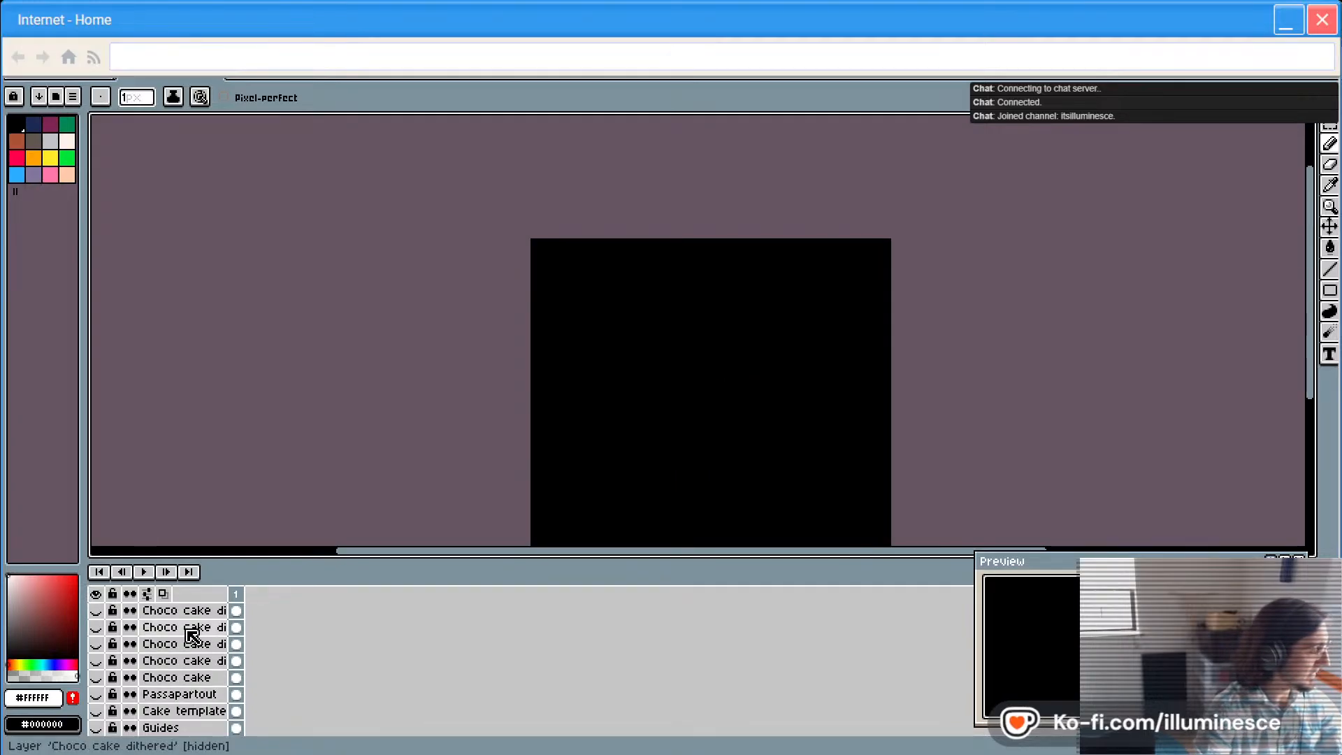
{"action": "scroll", "coordinate": [186, 632], "scroll_direction": "down", "scroll_amount": 2}
{"action": "left_click", "coordinate": [98, 693]}
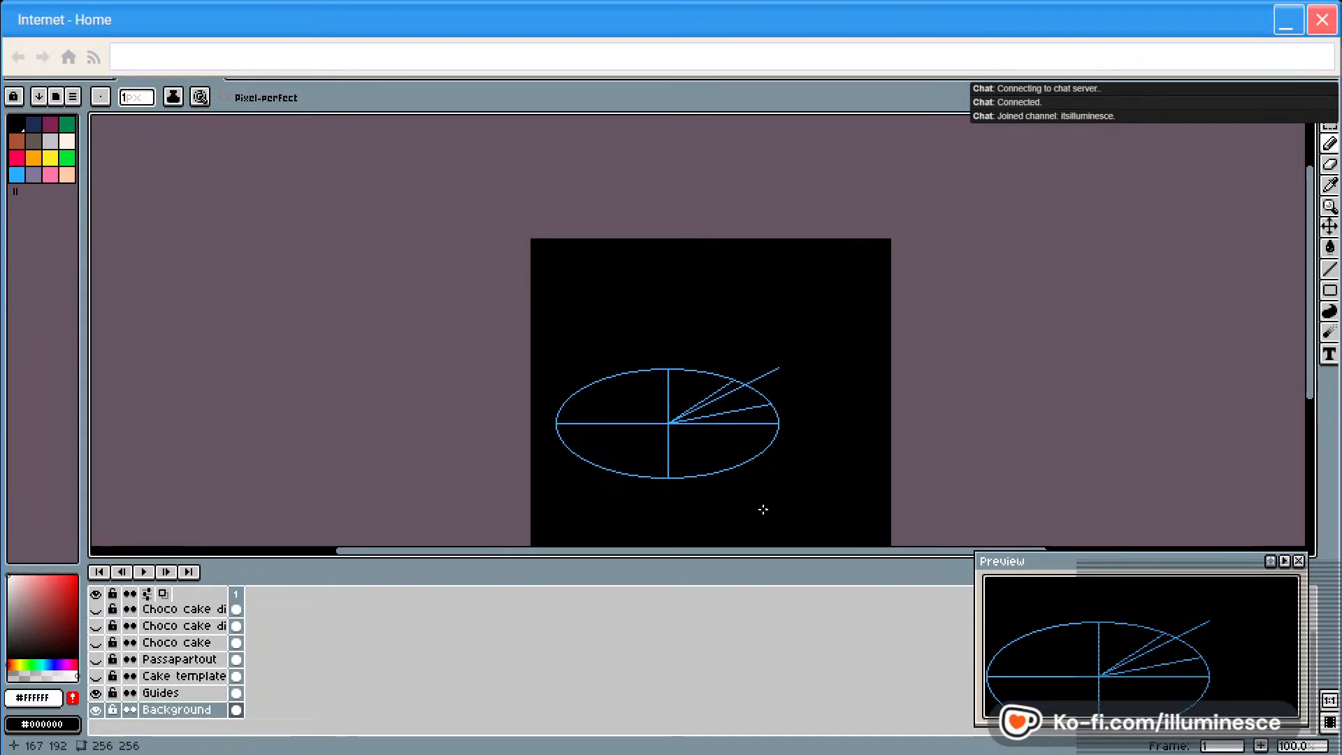
Hide the guides and view the Cake template layer, replacing it with the plain Choco cake layer for comparison
{"action": "left_click", "coordinate": [97, 694]}
{"action": "left_click", "coordinate": [97, 677]}
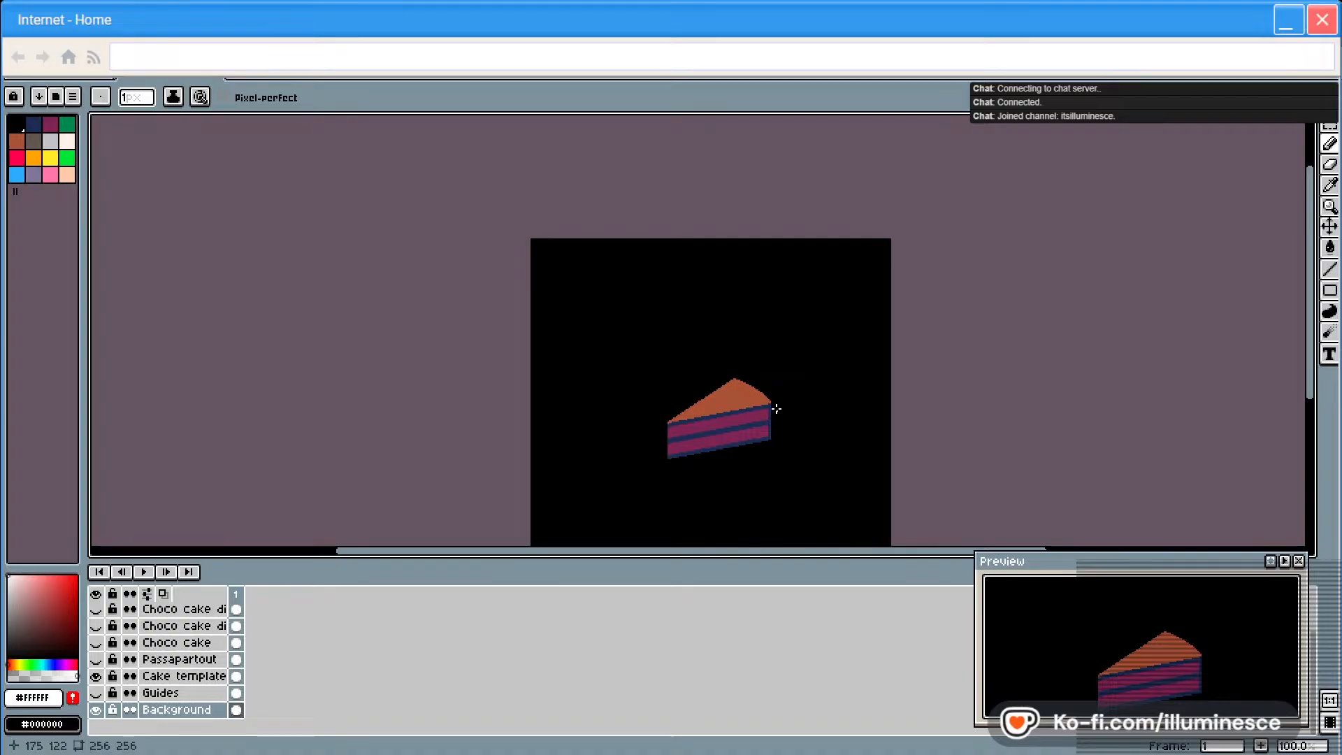
{"action": "left_click", "coordinate": [98, 677]}
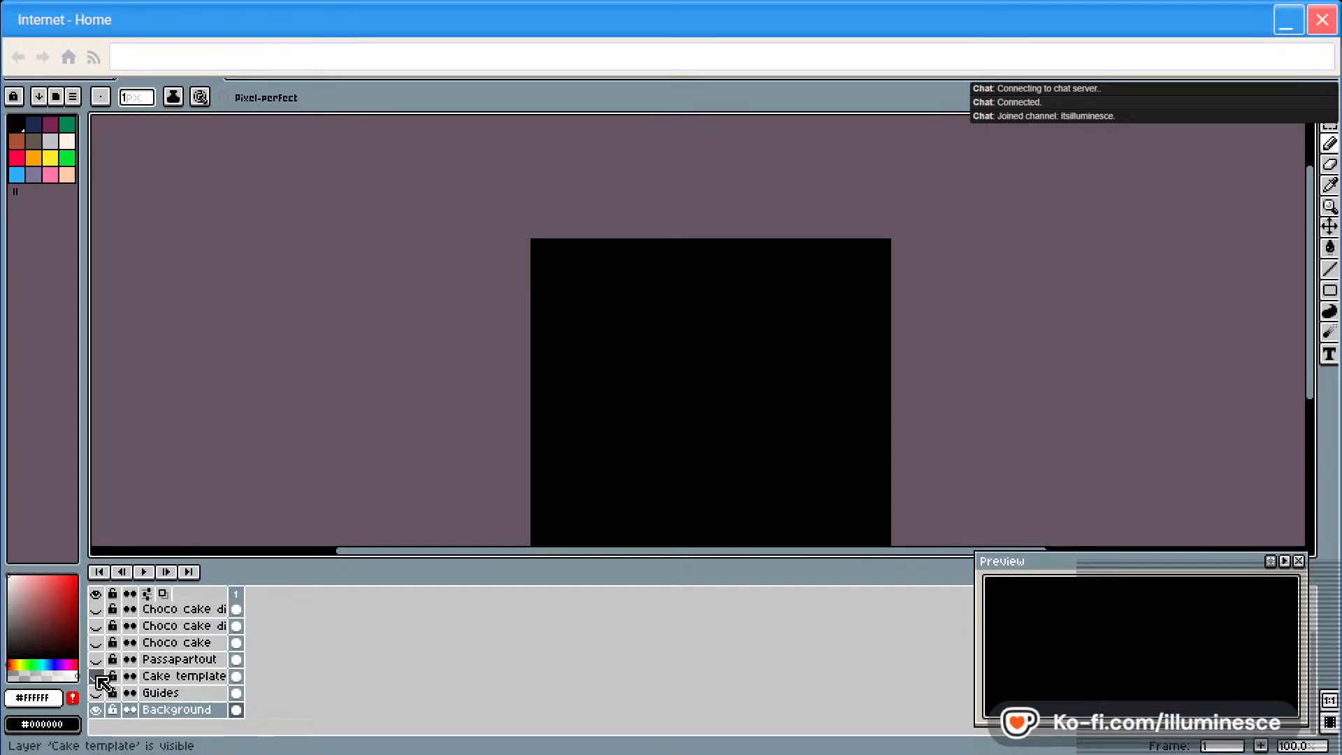
{"action": "left_click", "coordinate": [98, 677]}
{"action": "left_click", "coordinate": [98, 643]}
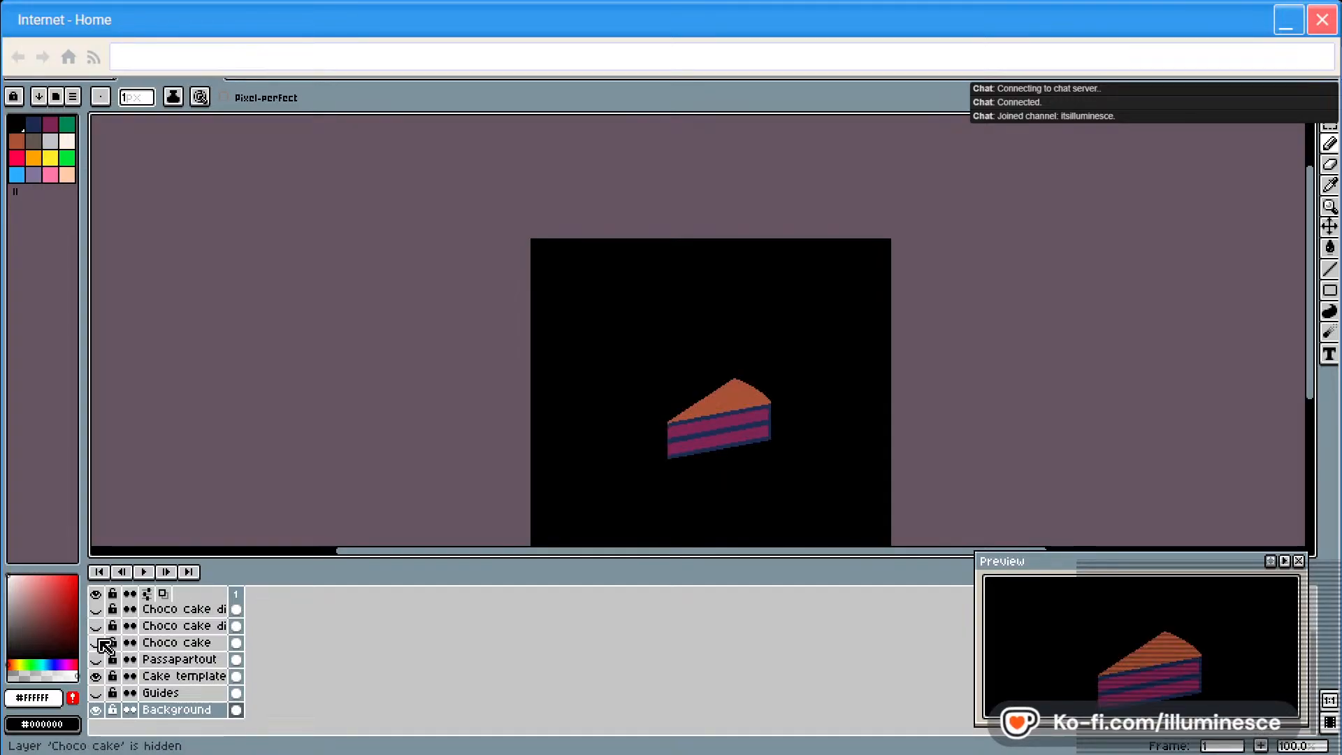
{"action": "left_click", "coordinate": [98, 677]}
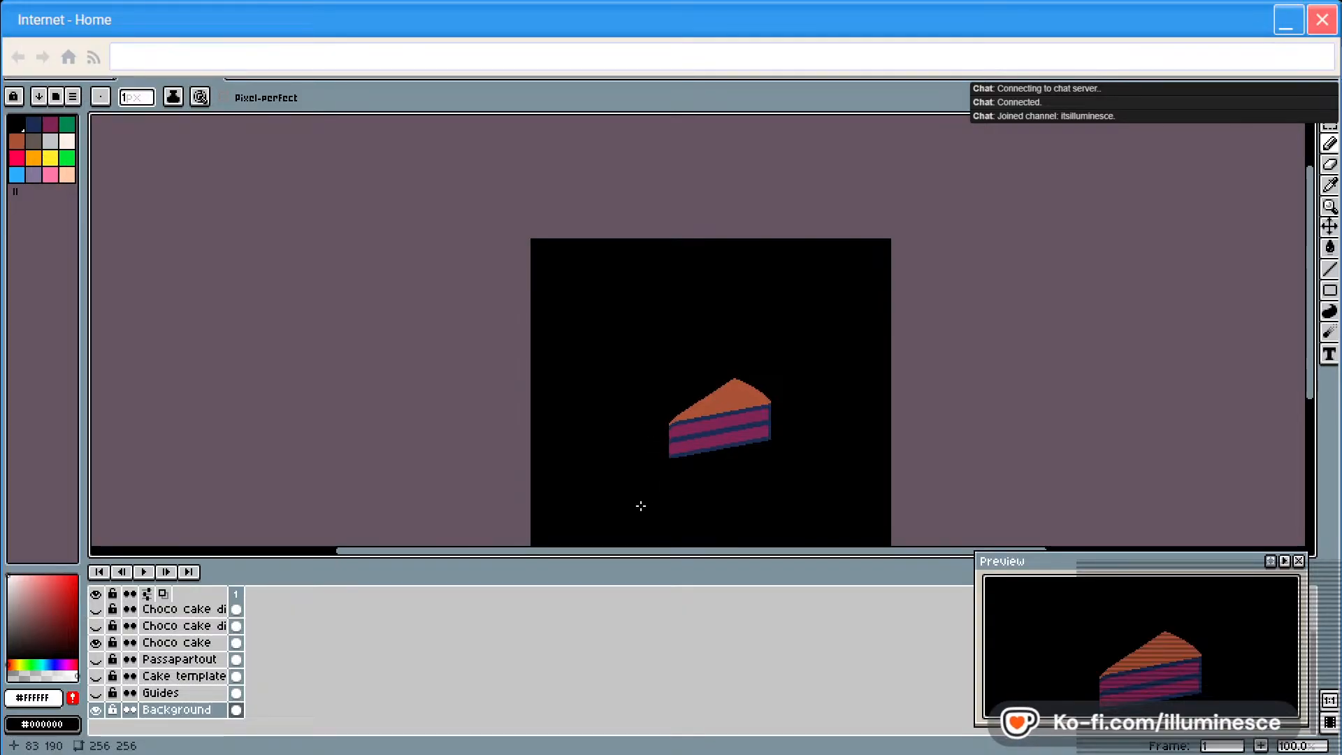
Hide the plain Choco cake layer and view the two lowest dithered cake versions one at a time
{"action": "left_click", "coordinate": [98, 644]}
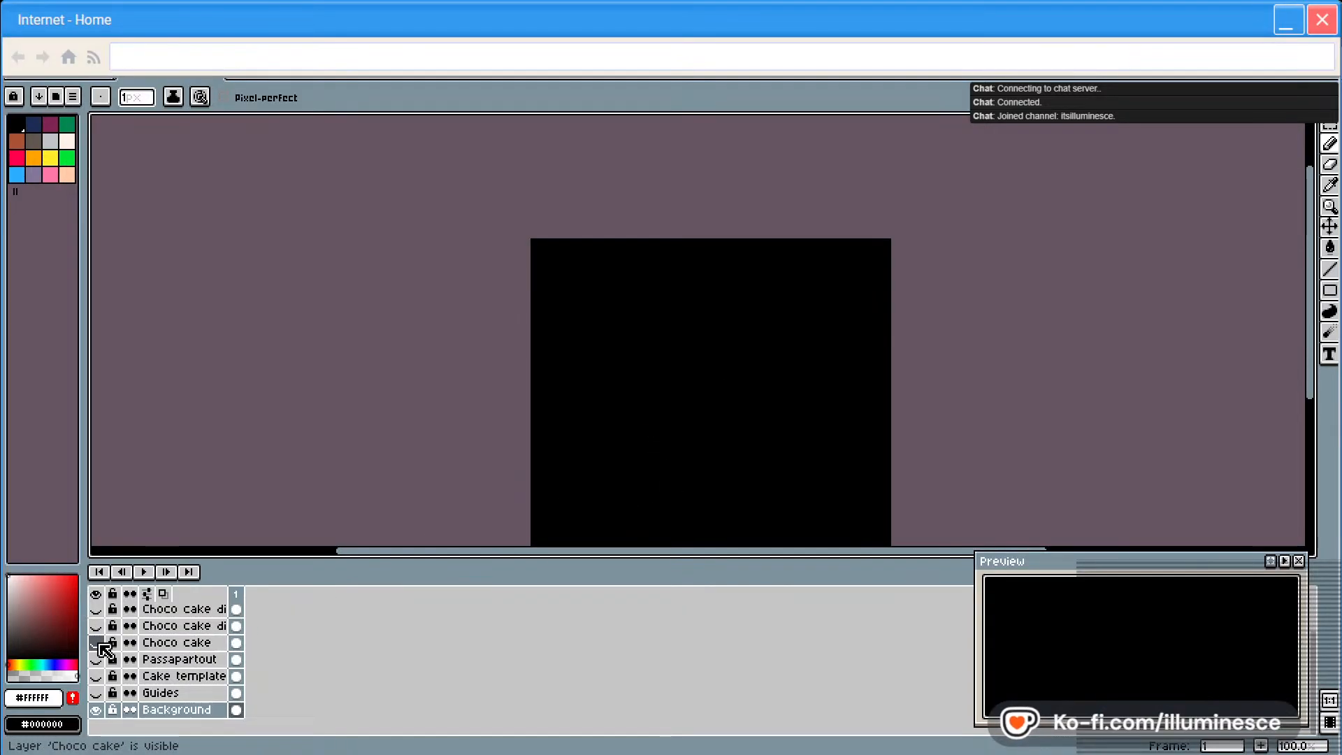
{"action": "left_click", "coordinate": [96, 626]}
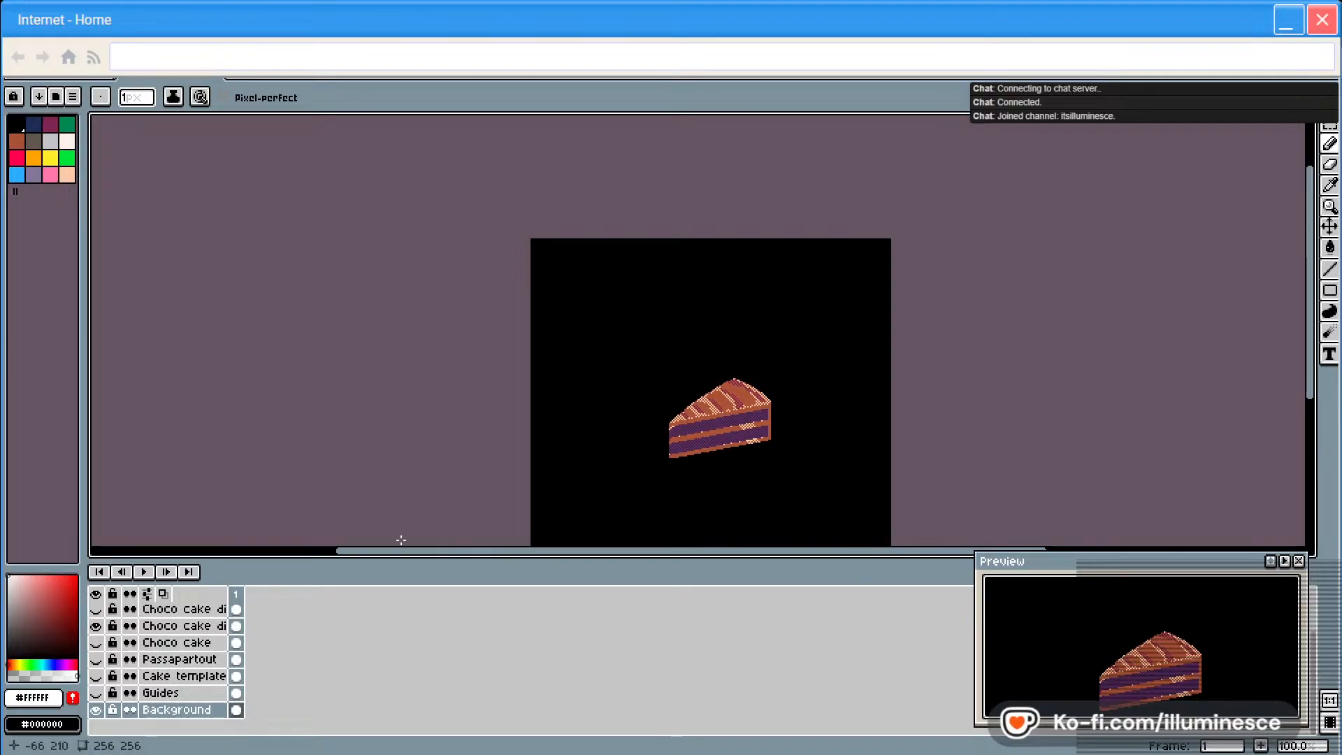
{"action": "left_click", "coordinate": [96, 659]}
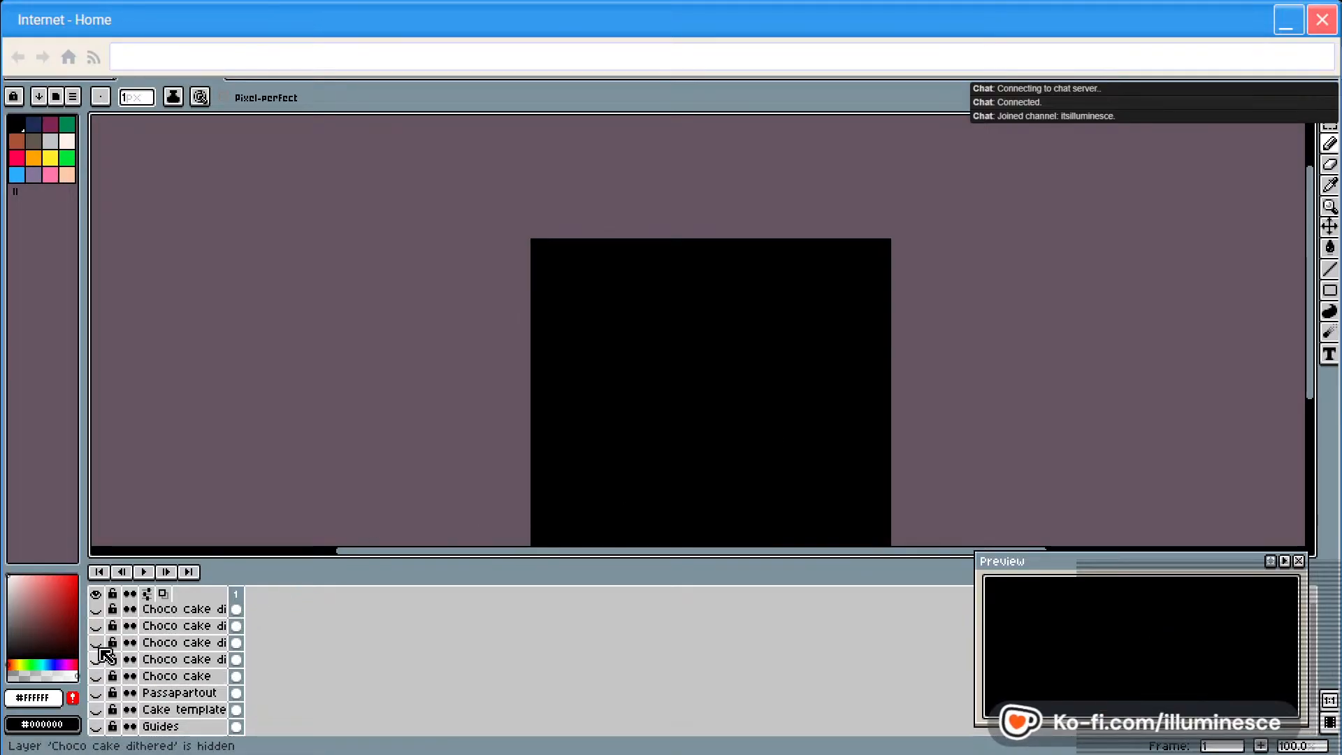
{"action": "left_click", "coordinate": [96, 642]}
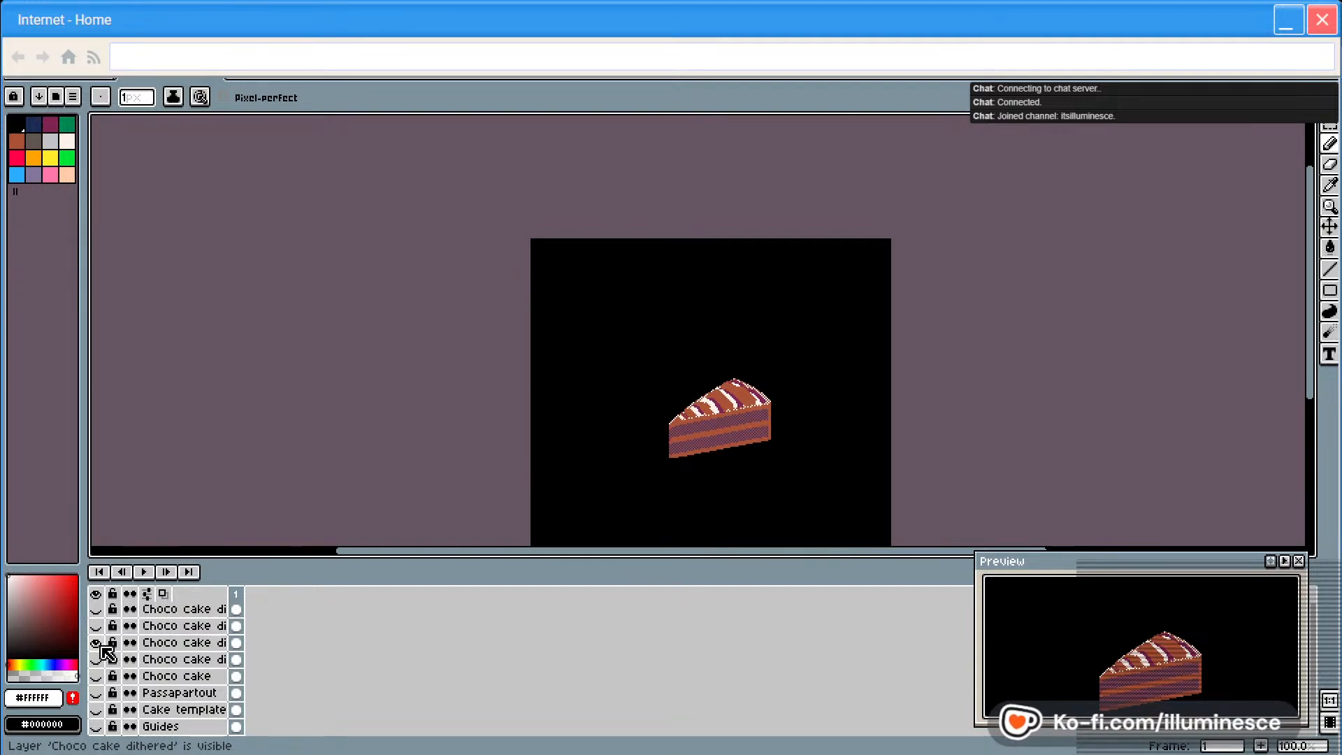
{"action": "left_click", "coordinate": [97, 643]}
{"action": "left_click", "coordinate": [96, 659]}
{"action": "left_click", "coordinate": [96, 659]}
{"action": "left_click", "coordinate": [96, 642]}
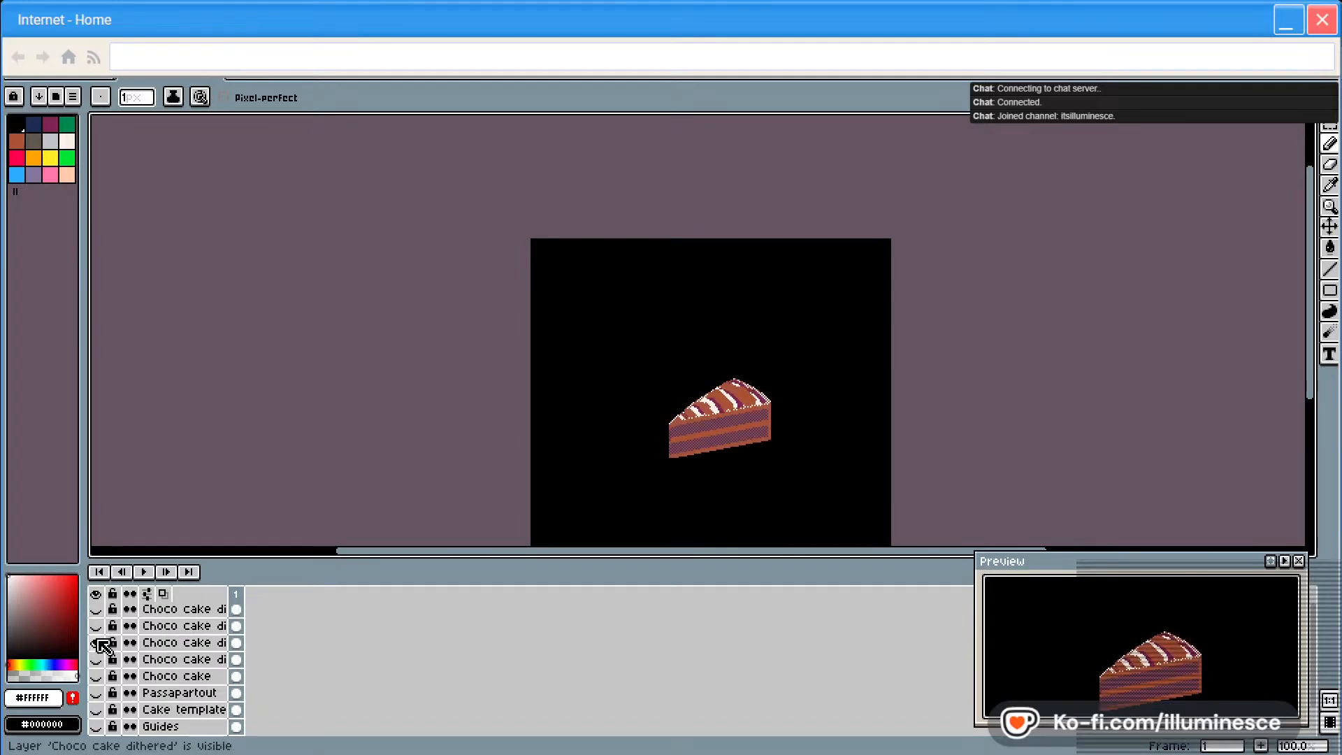
{"action": "left_click", "coordinate": [96, 642]}
View the second dithered cake version from the top of the stack, then leave only the topmost version visible over the background
{"action": "left_click", "coordinate": [96, 625]}
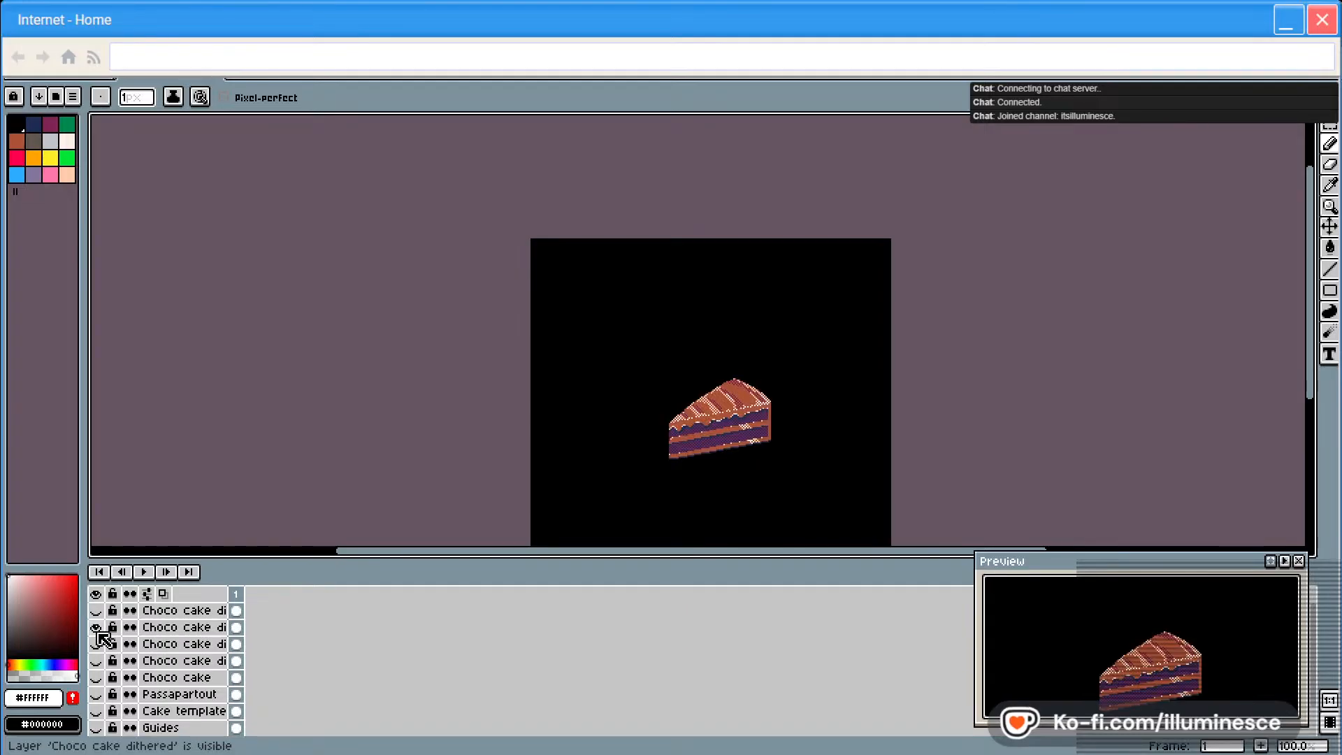
{"action": "left_click", "coordinate": [96, 625]}
{"action": "left_click", "coordinate": [95, 609]}
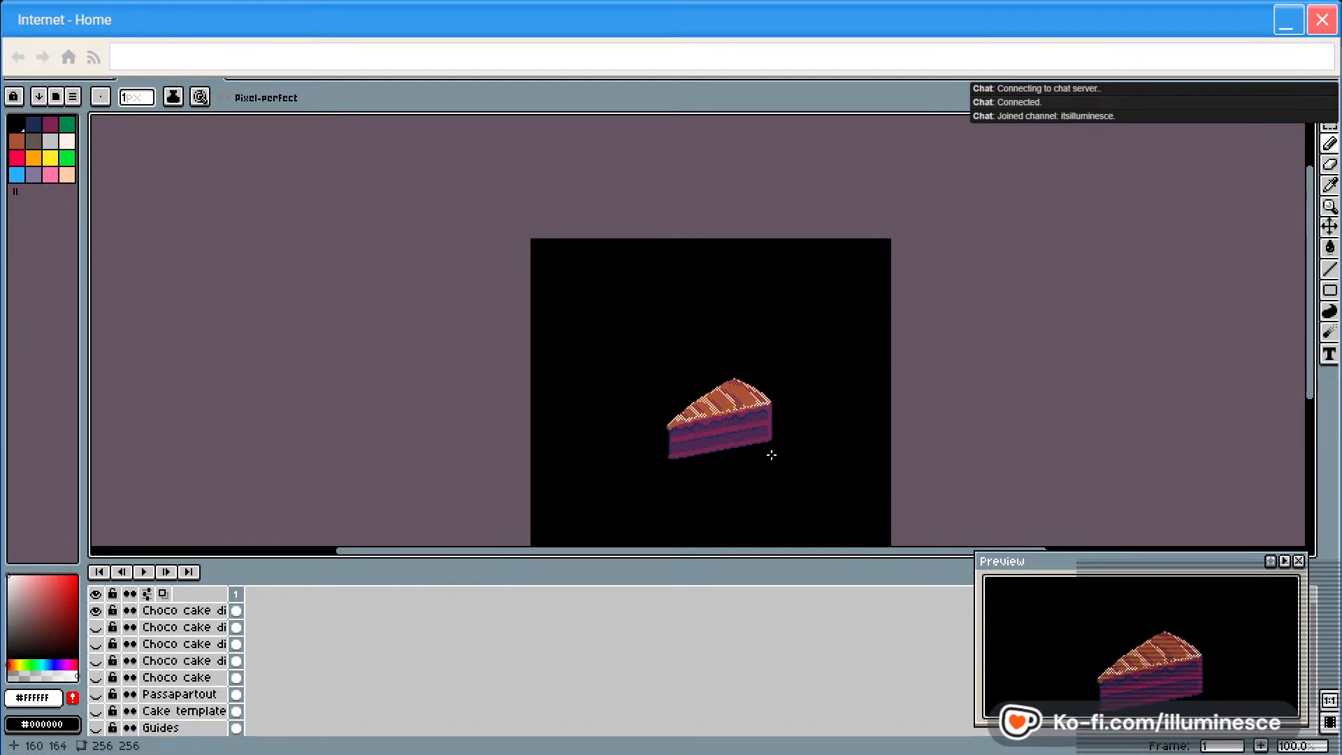
{"action": "scroll", "coordinate": [734, 440], "scroll_direction": "up", "scroll_amount": 2}
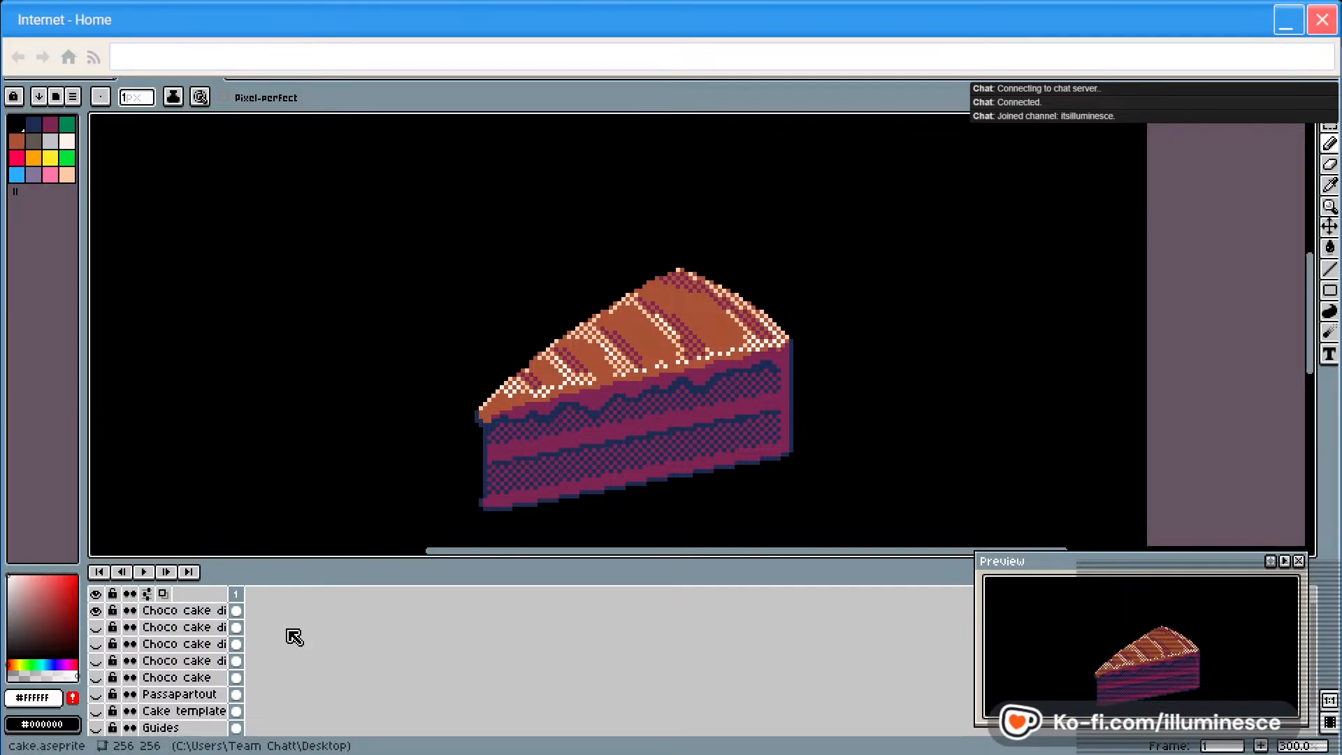
Add a new layer and move it to the top of the layer stack
{"action": "right_click", "coordinate": [321, 665]}
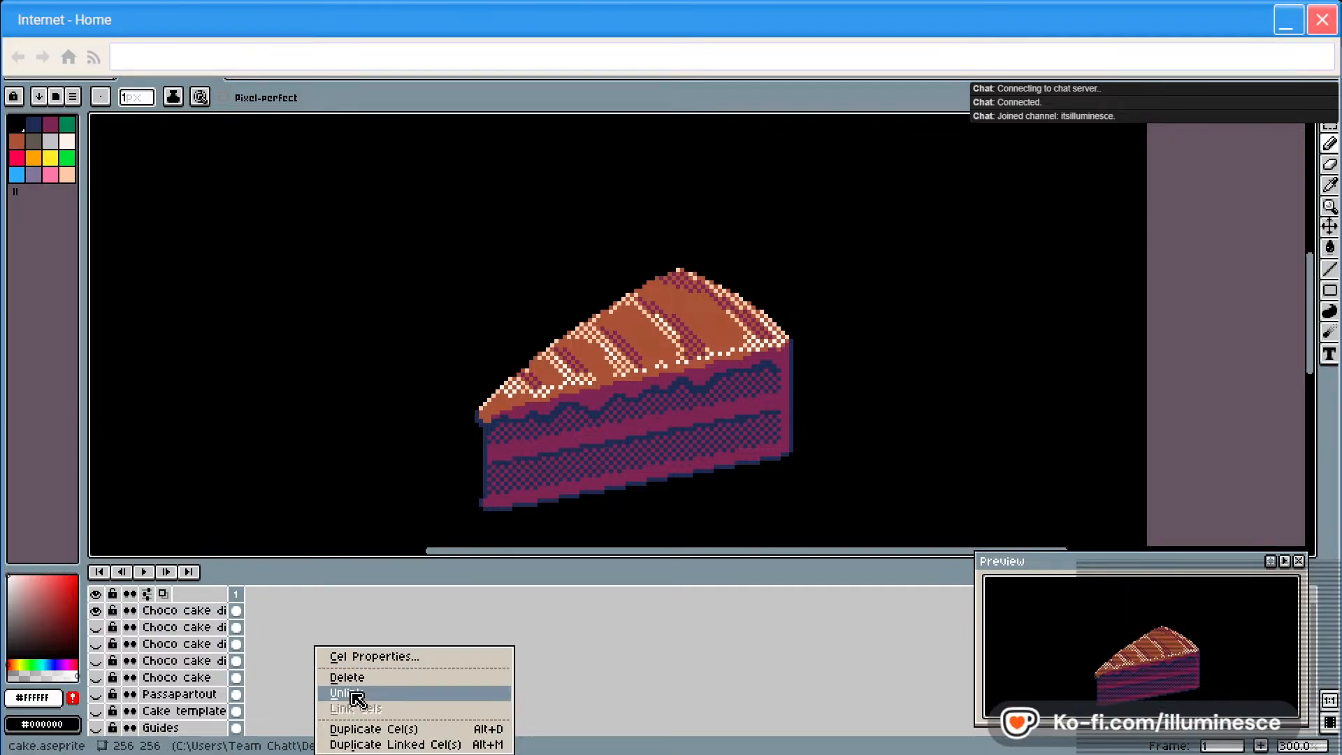
{"action": "left_click", "coordinate": [300, 649]}
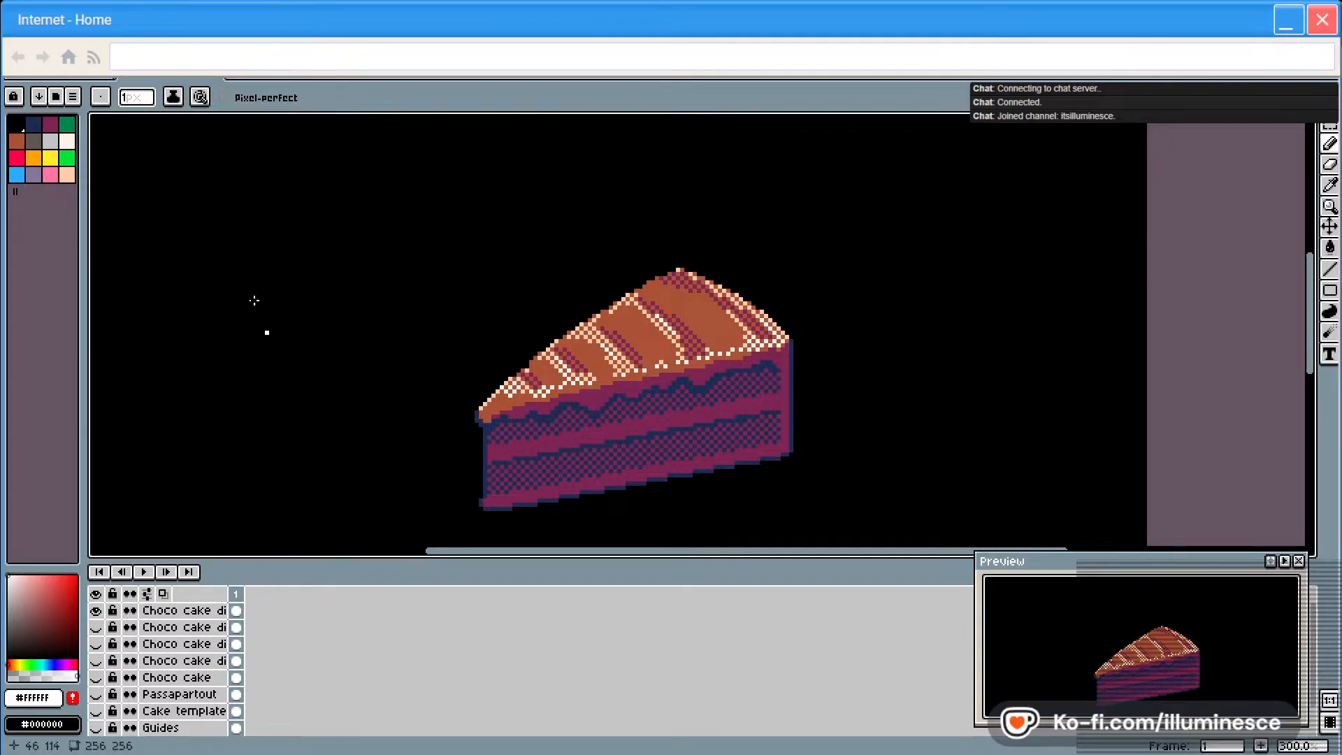
{"action": "left_click", "coordinate": [123, 72]}
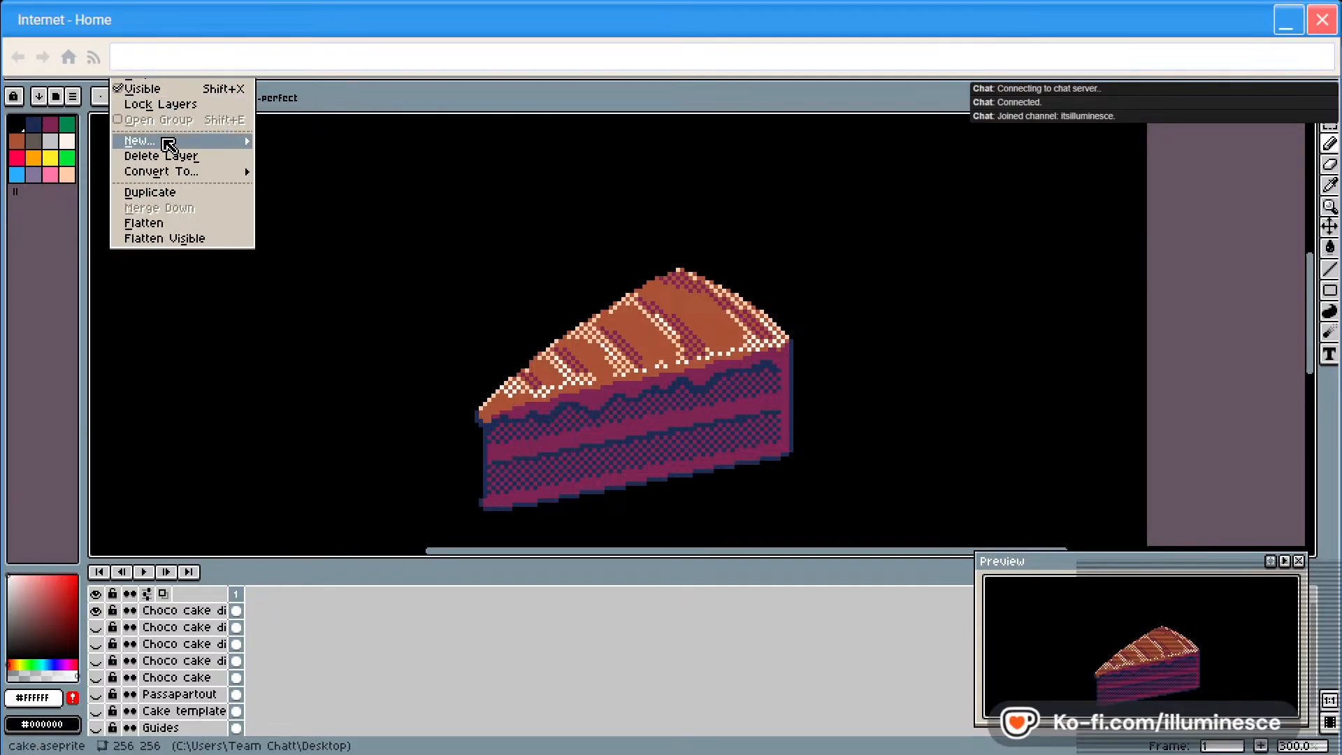
{"action": "mouse_move", "coordinate": [146, 140]}
{"action": "left_click", "coordinate": [323, 143]}
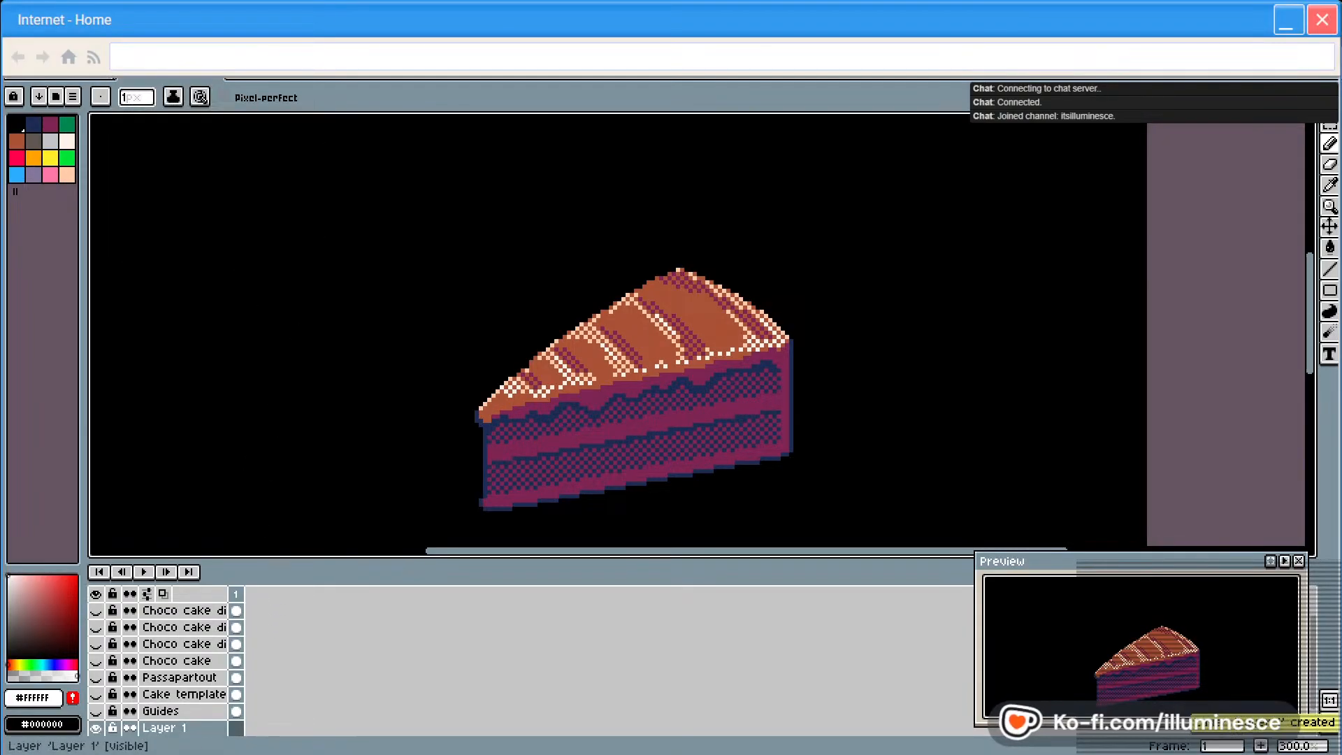
{"action": "left_click_drag", "start_coordinate": [174, 732], "coordinate": [197, 615]}
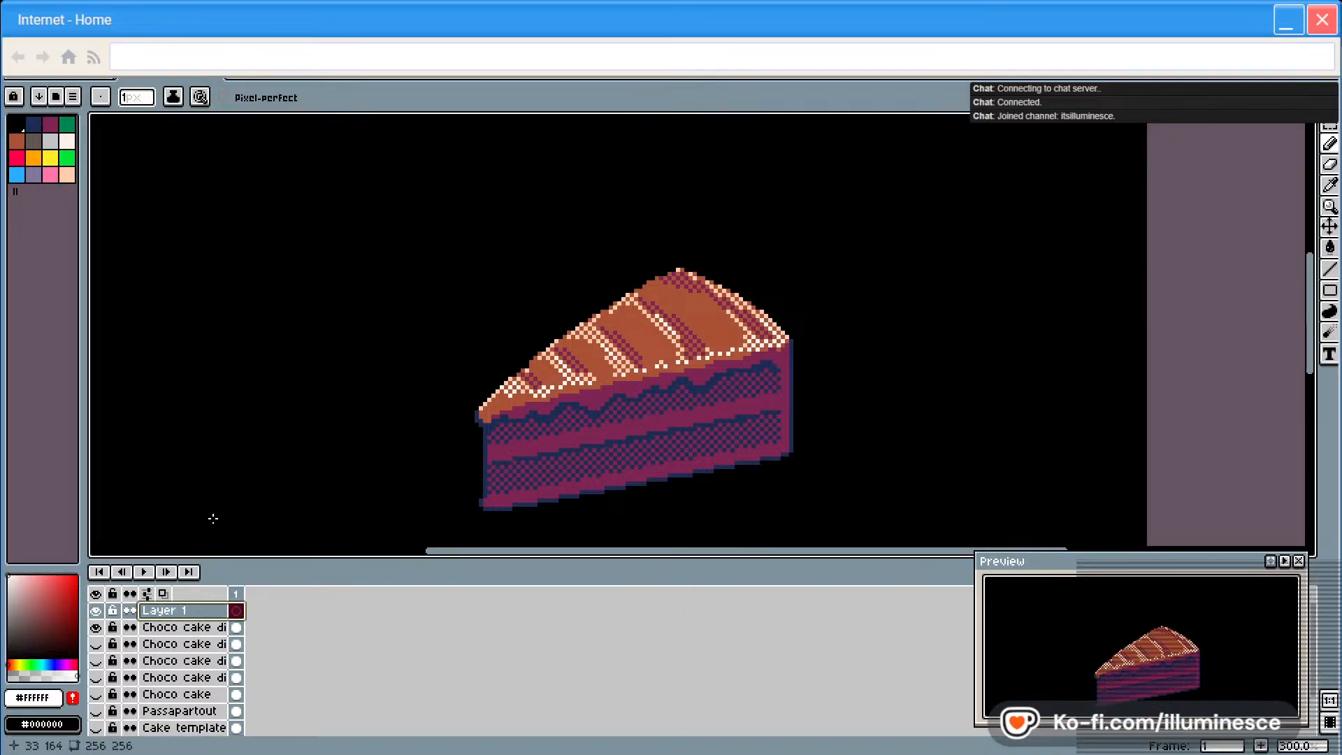
Paint a pointed bright red strawberry shape on top of the cake slice with a 6 px round brush on the new layer
{"action": "left_click", "coordinate": [104, 98]}
{"action": "left_click", "coordinate": [144, 102]}
{"action": "left_click_drag", "start_coordinate": [138, 123], "coordinate": [147, 124]}
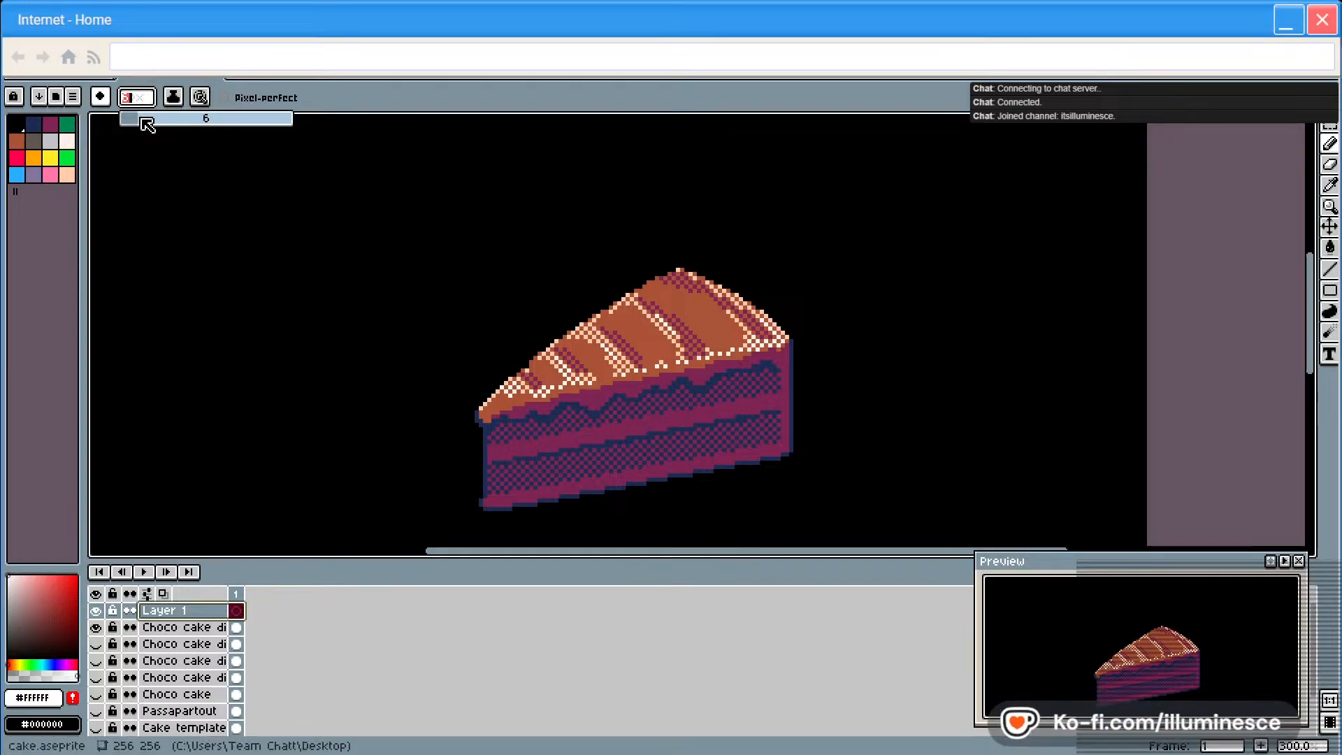
{"action": "left_click", "coordinate": [17, 158]}
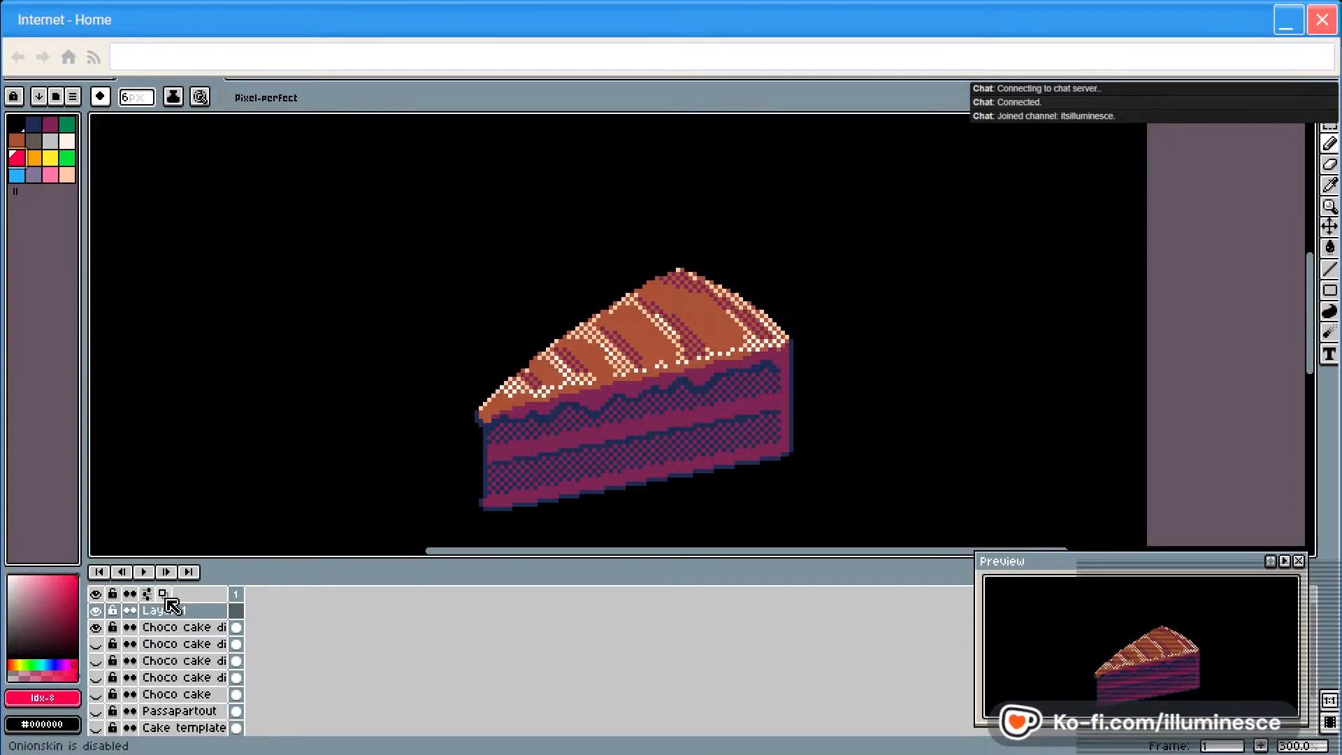
{"action": "left_click", "coordinate": [236, 610]}
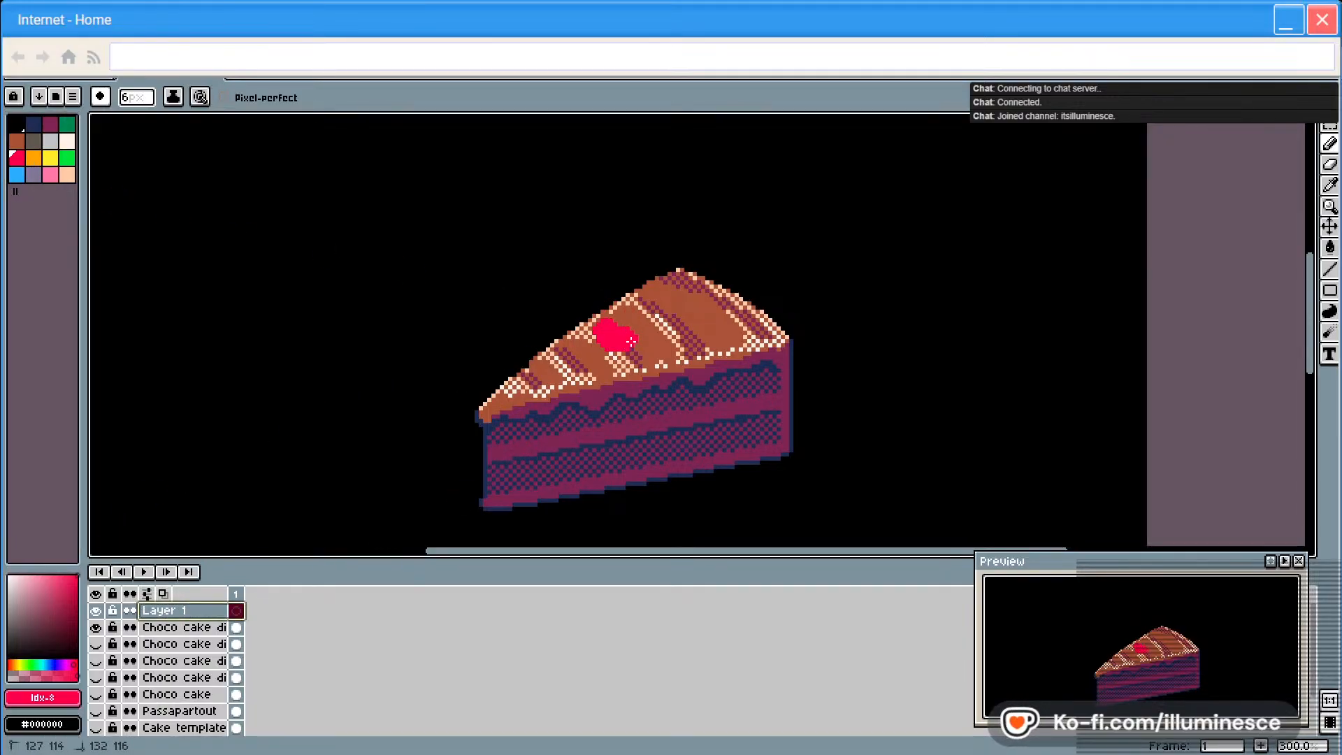
{"action": "left_click_drag", "start_coordinate": [622, 301], "coordinate": [621, 285]}
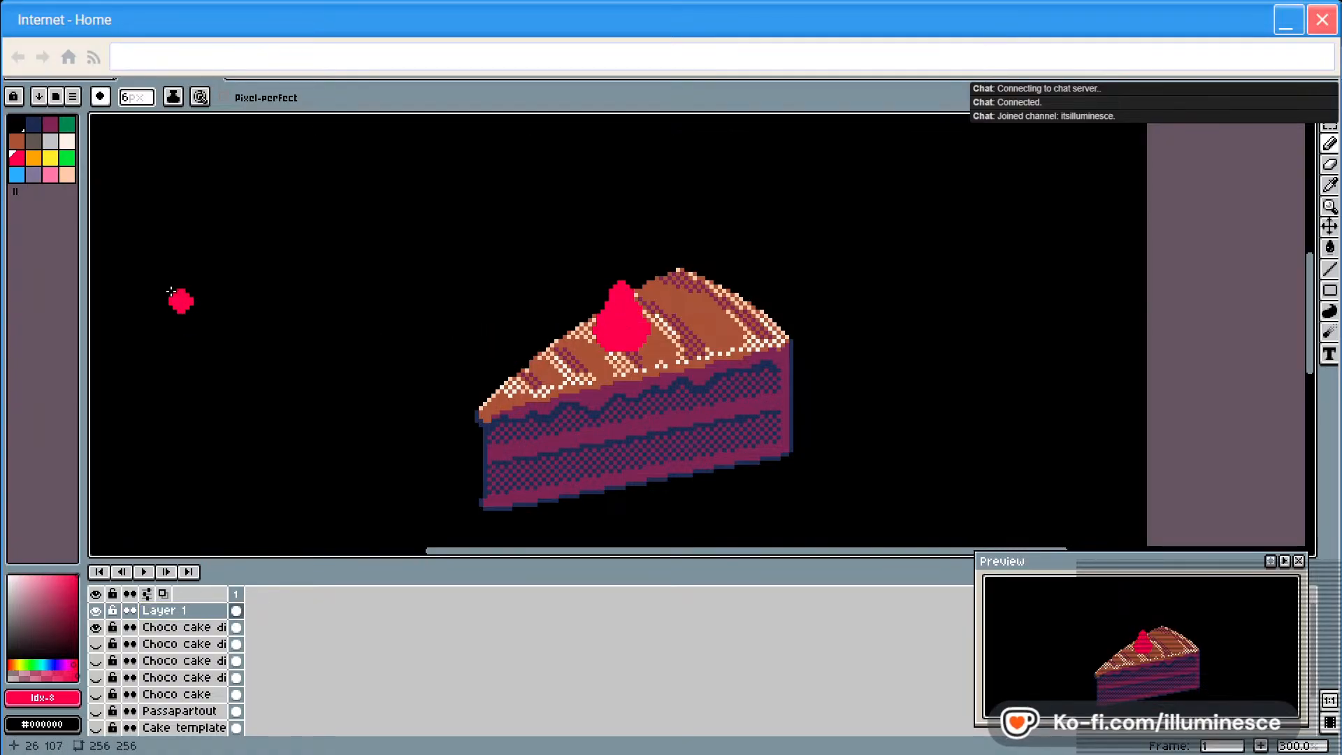
Shade the lower right side of the red shape in dark purple with a 2 px brush
{"action": "left_click", "coordinate": [50, 126]}
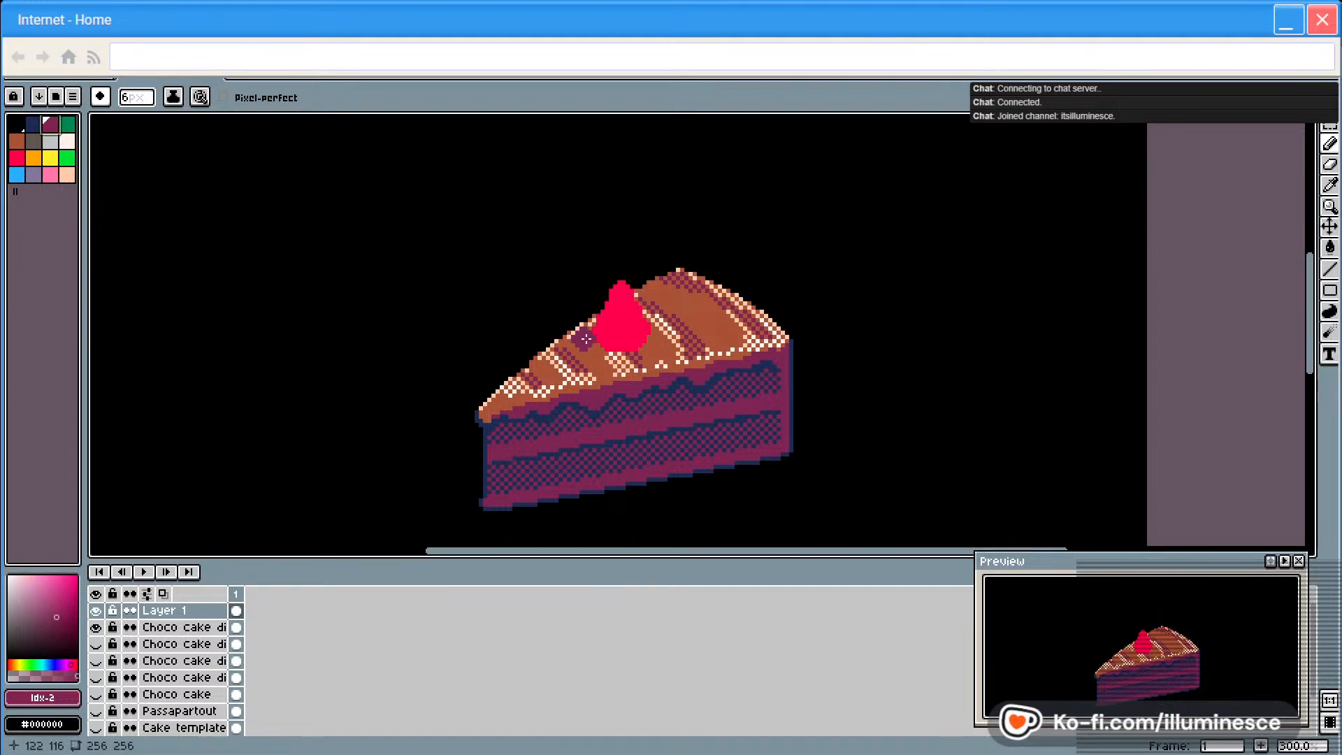
{"action": "left_click", "coordinate": [131, 98]}
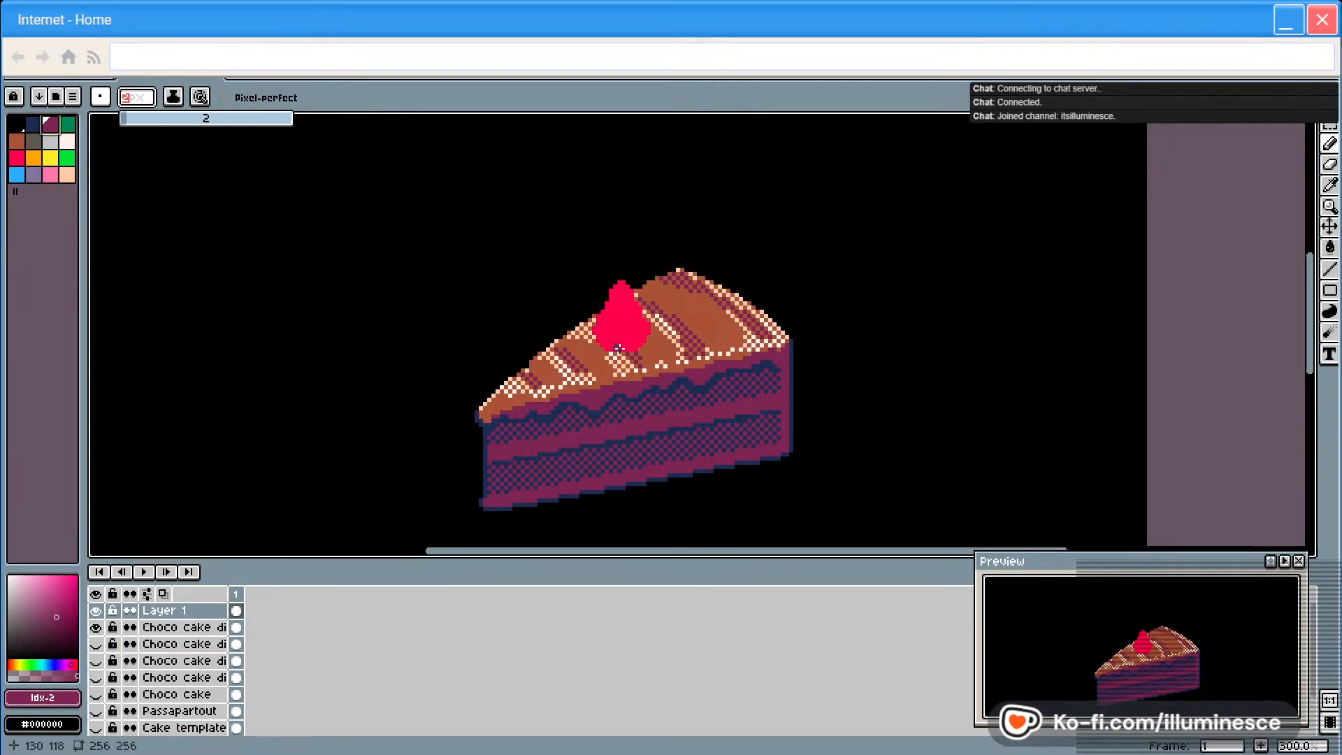
{"action": "left_click", "coordinate": [631, 347]}
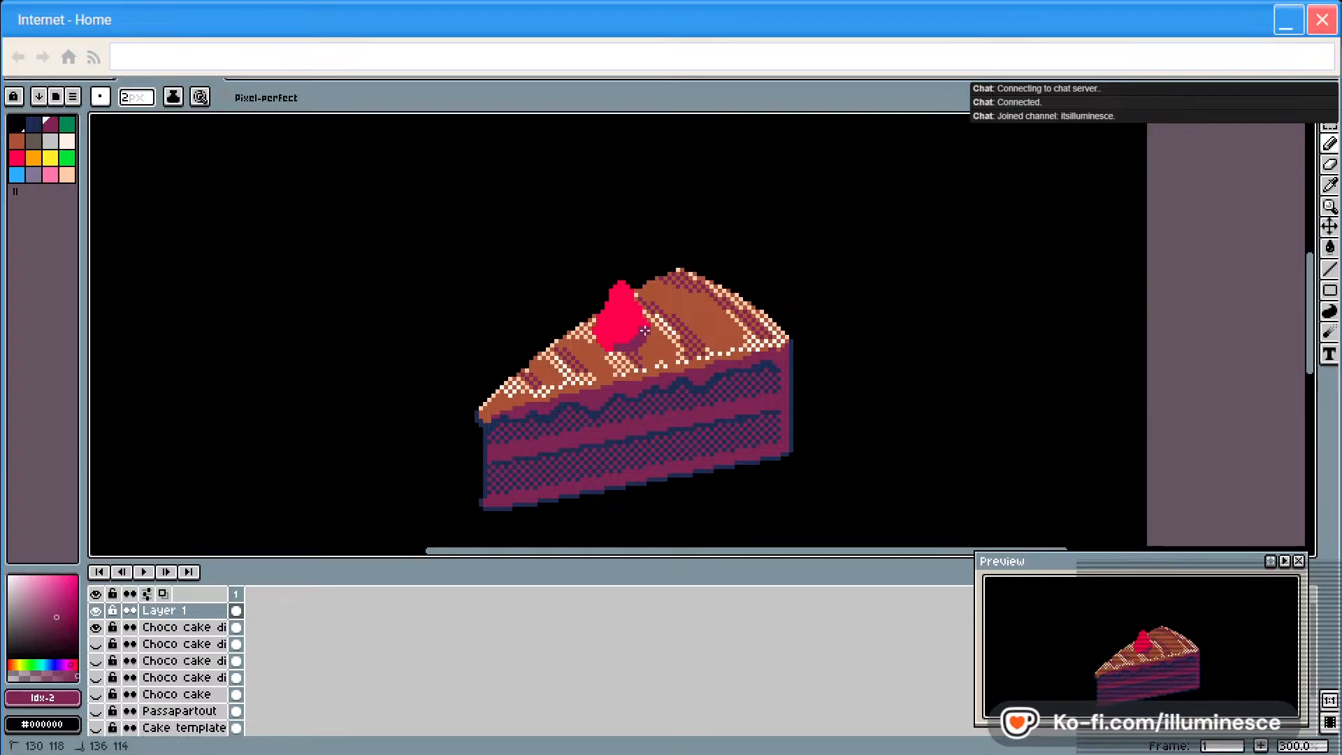
{"action": "left_click_drag", "start_coordinate": [631, 306], "coordinate": [623, 336]}
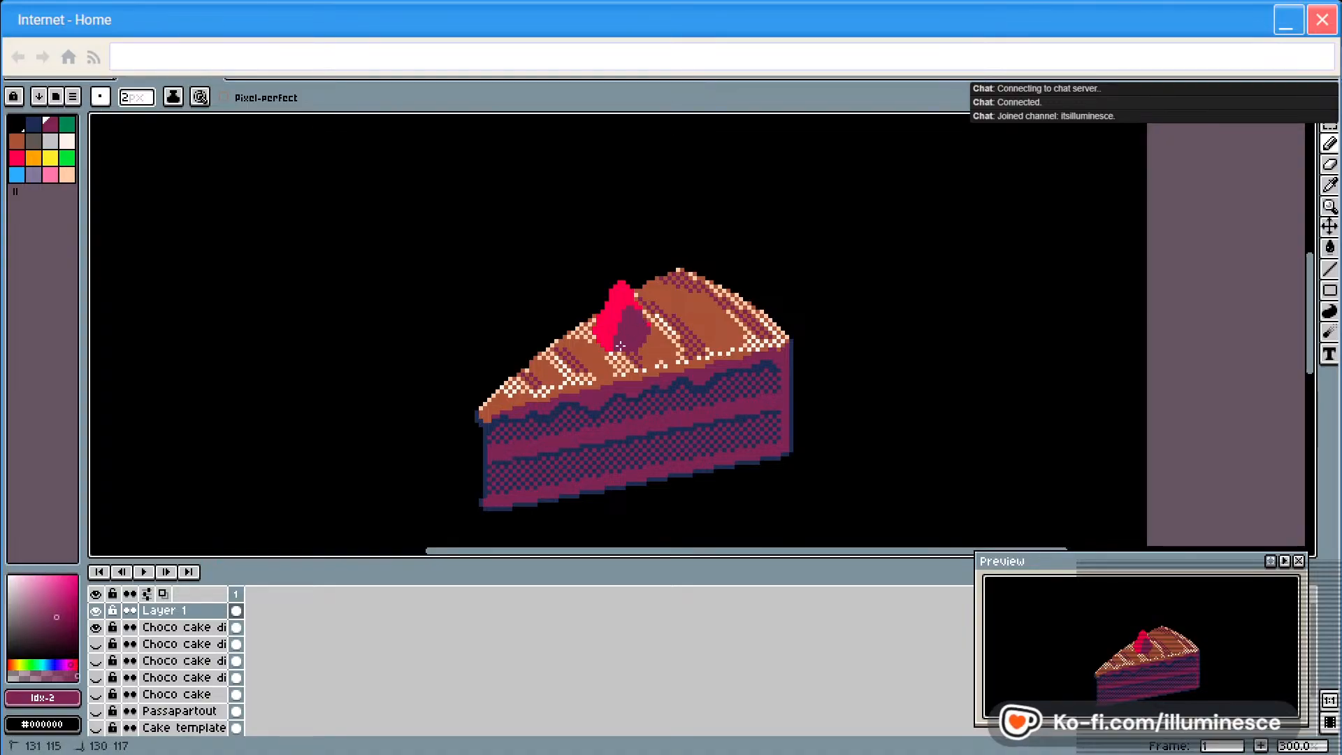
{"action": "mouse_move", "coordinate": [614, 340]}
{"action": "left_mouse_down"}
{"action": "mouse_move", "coordinate": [625, 319]}
{"action": "mouse_move", "coordinate": [618, 345]}
{"action": "left_mouse_up"}
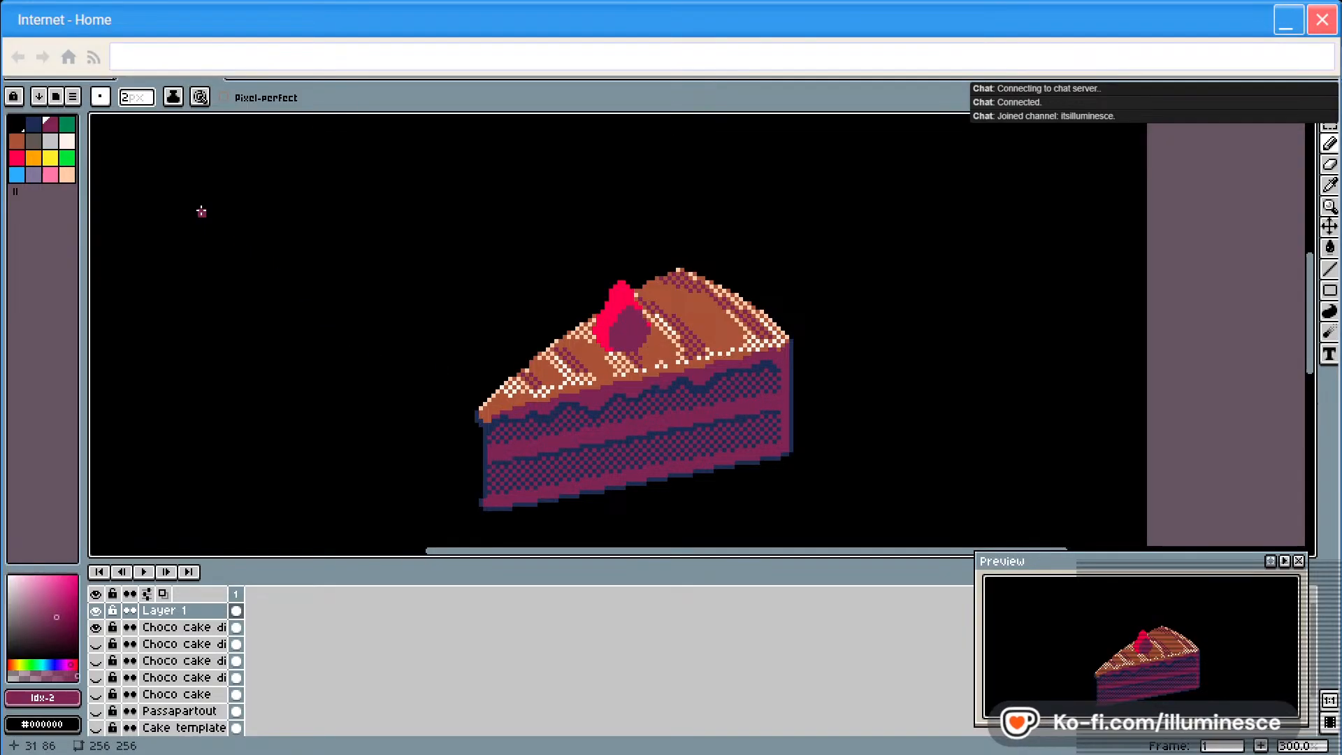
{"action": "left_click", "coordinate": [101, 98]}
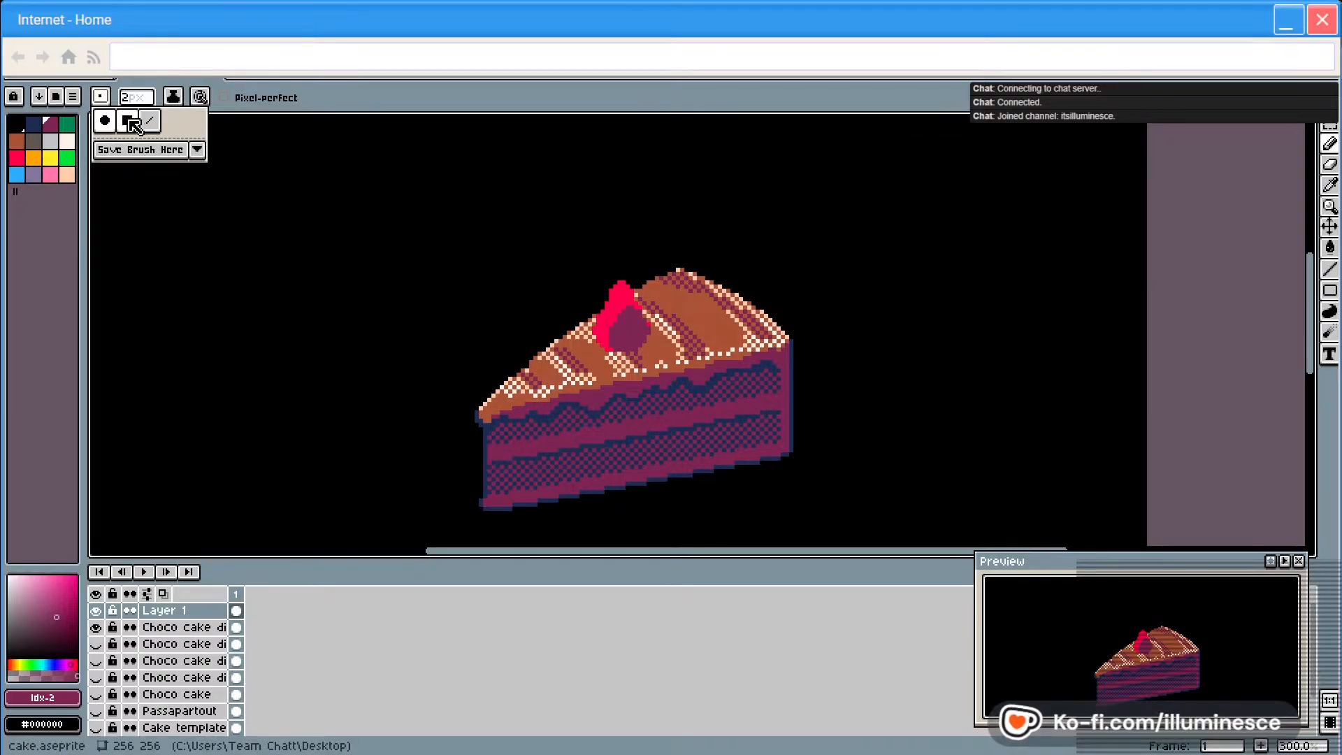
{"action": "left_click", "coordinate": [197, 149]}
{"action": "left_click", "coordinate": [198, 149]}
{"action": "left_click", "coordinate": [128, 99]}
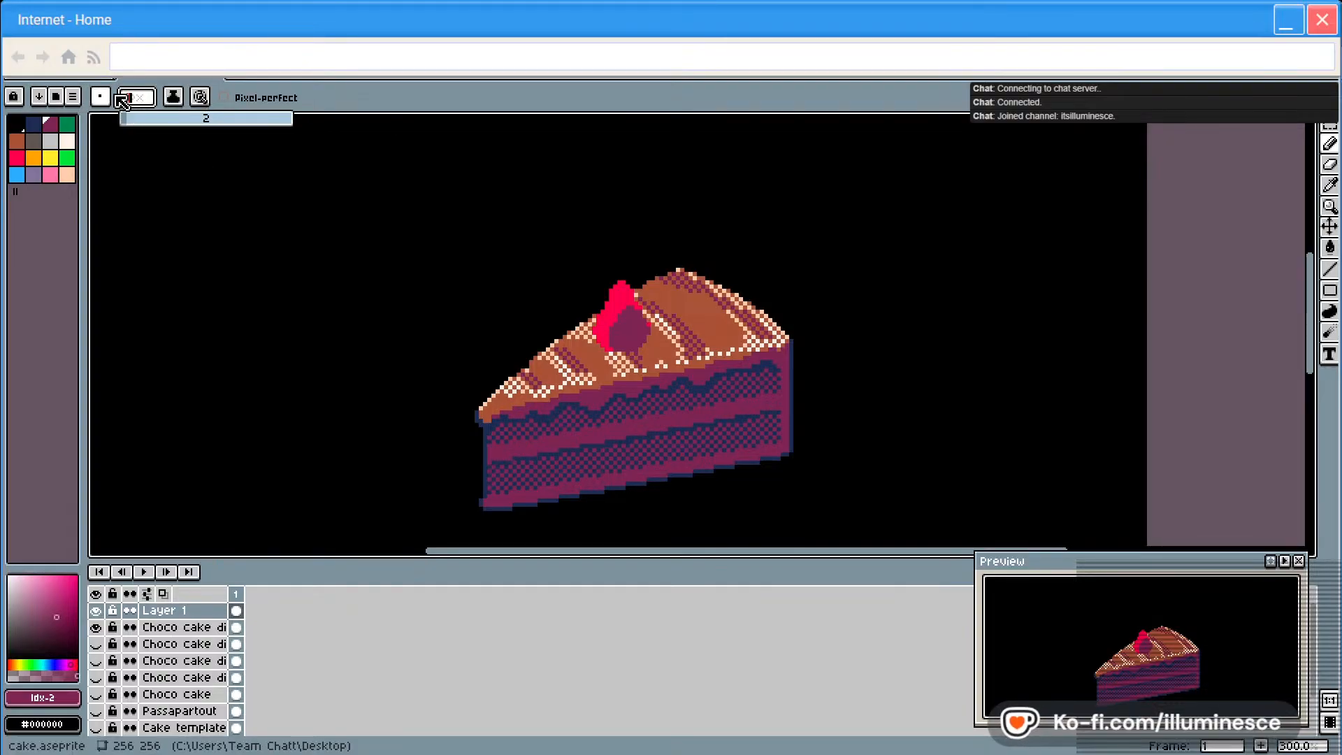
{"action": "key", "text": "BackSpace"}
{"action": "left_click", "coordinate": [125, 70]}
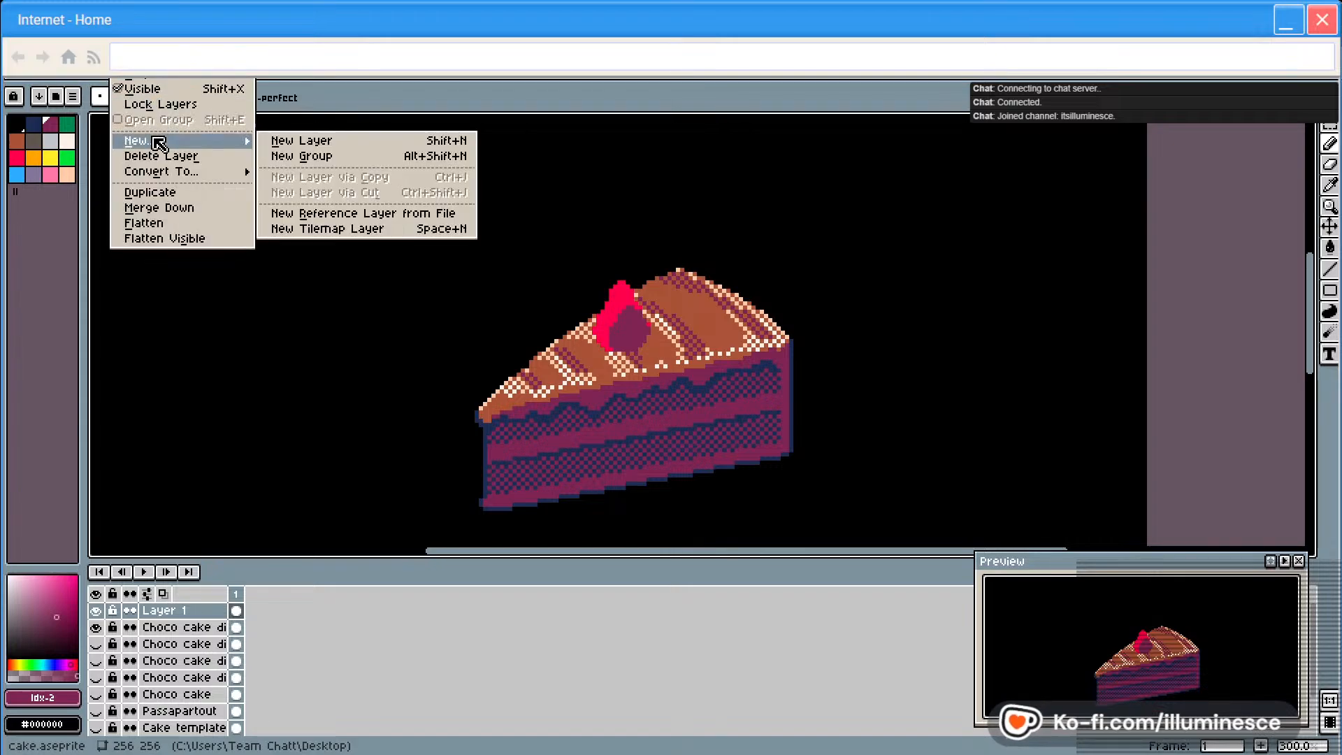
{"action": "key", "text": "Escape"}
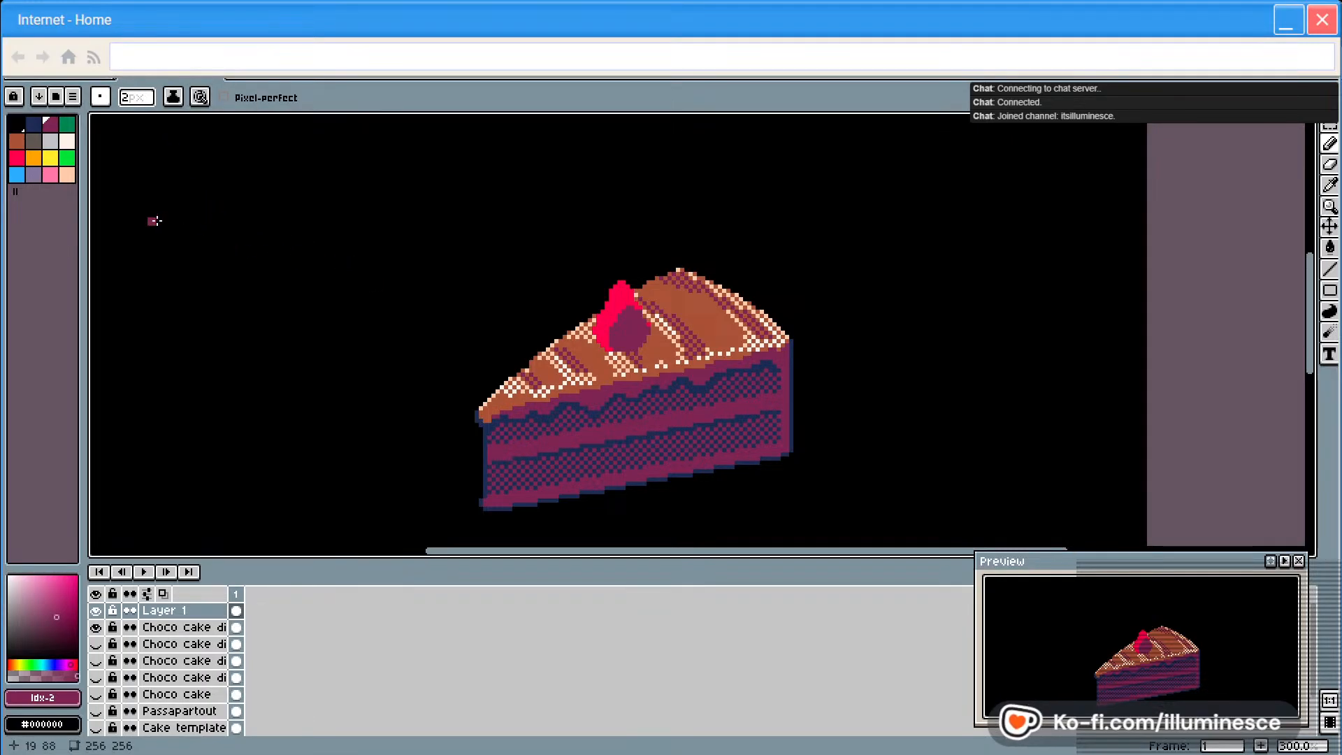
Dot orange seed pixels across the red and dark purple areas of the strawberry with a 1 px brush
{"action": "left_click", "coordinate": [33, 158]}
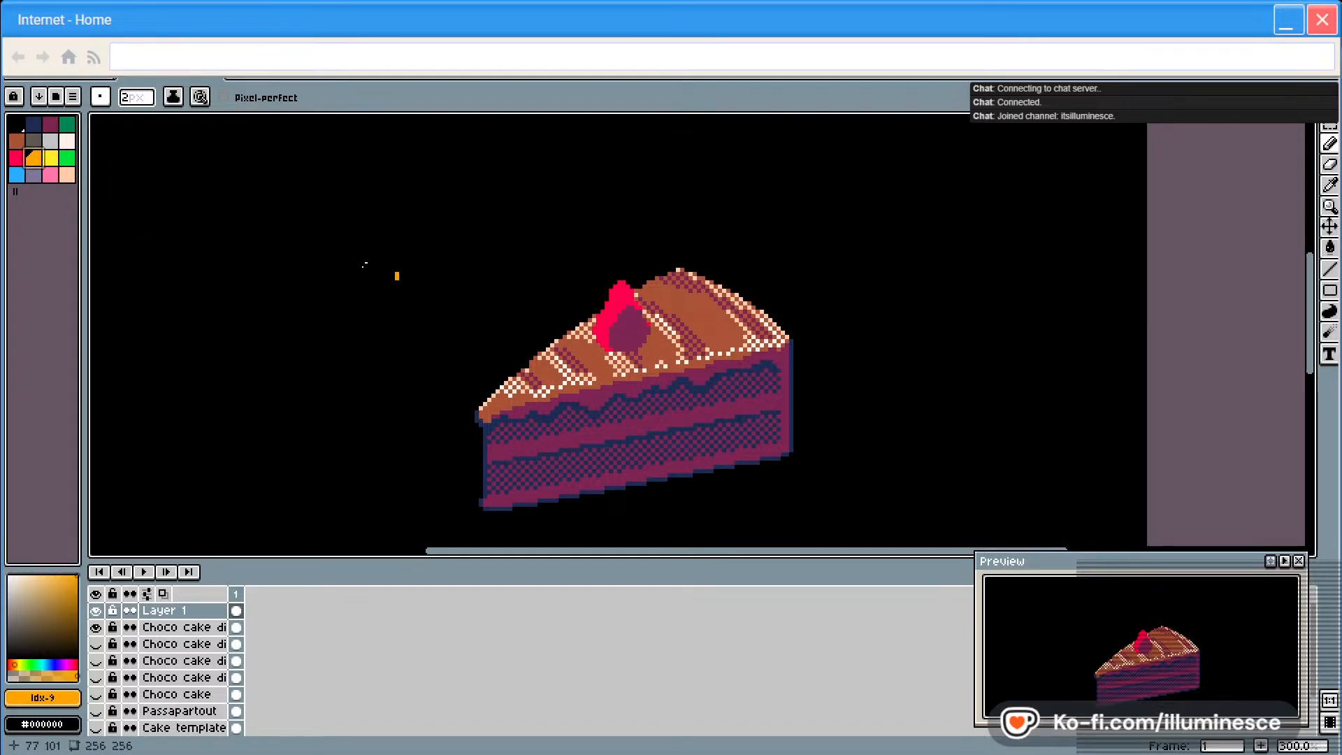
{"action": "left_click", "coordinate": [129, 98]}
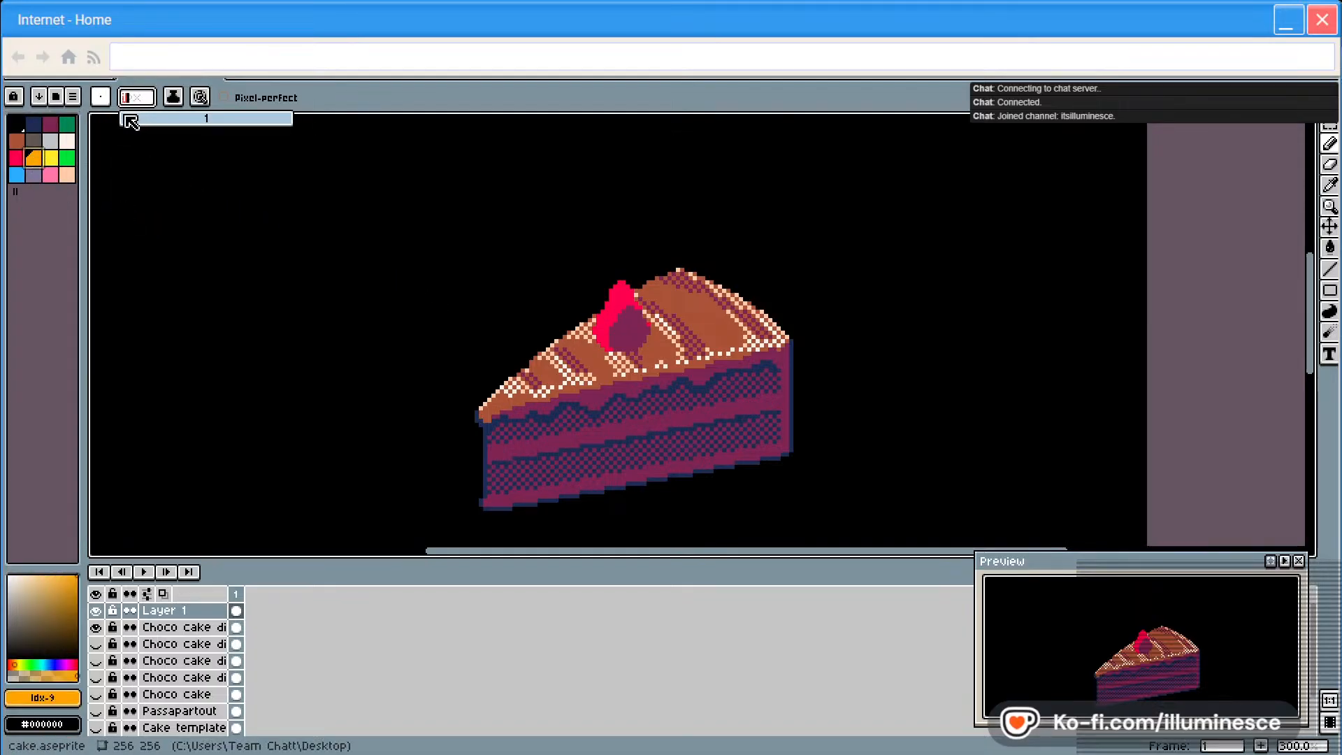
{"action": "left_click", "coordinate": [612, 288]}
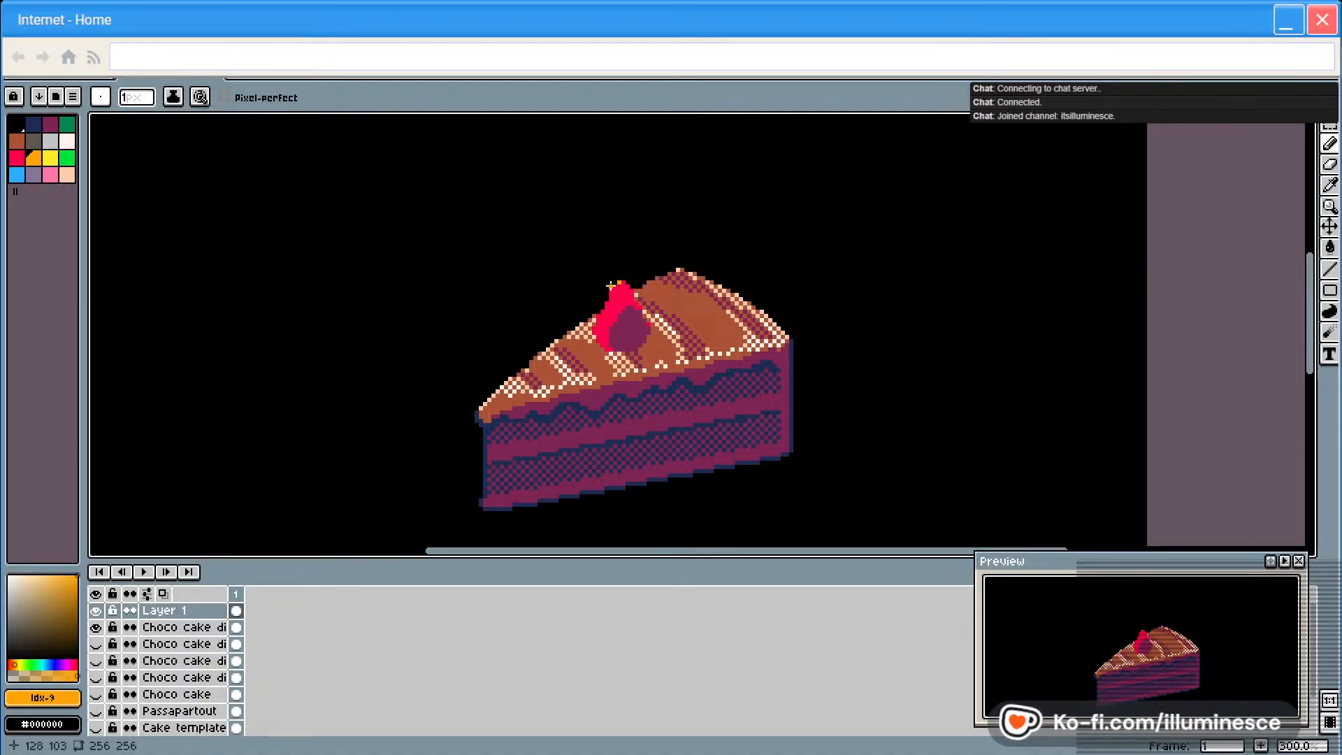
{"action": "scroll", "coordinate": [606, 316], "scroll_direction": "up", "scroll_amount": 1}
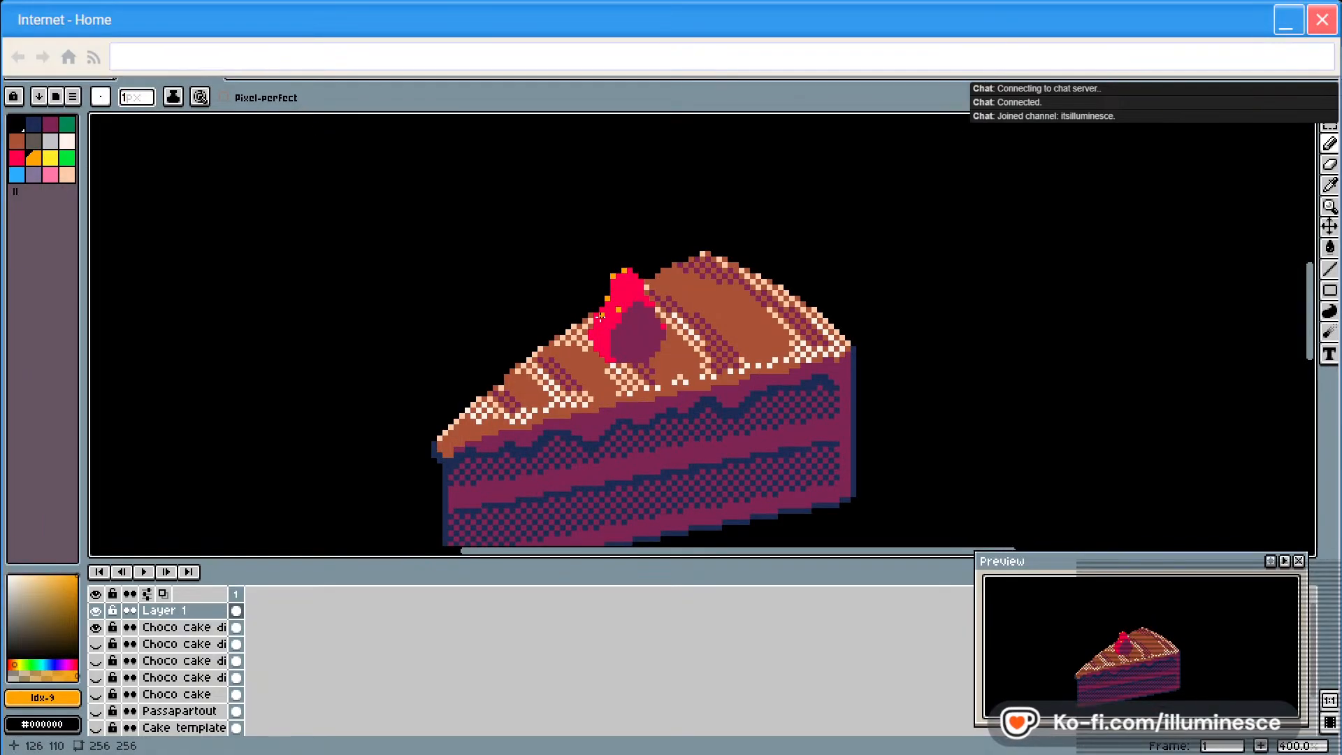
{"action": "left_click", "coordinate": [607, 326]}
{"action": "left_click", "coordinate": [635, 332]}
{"action": "left_click", "coordinate": [652, 315]}
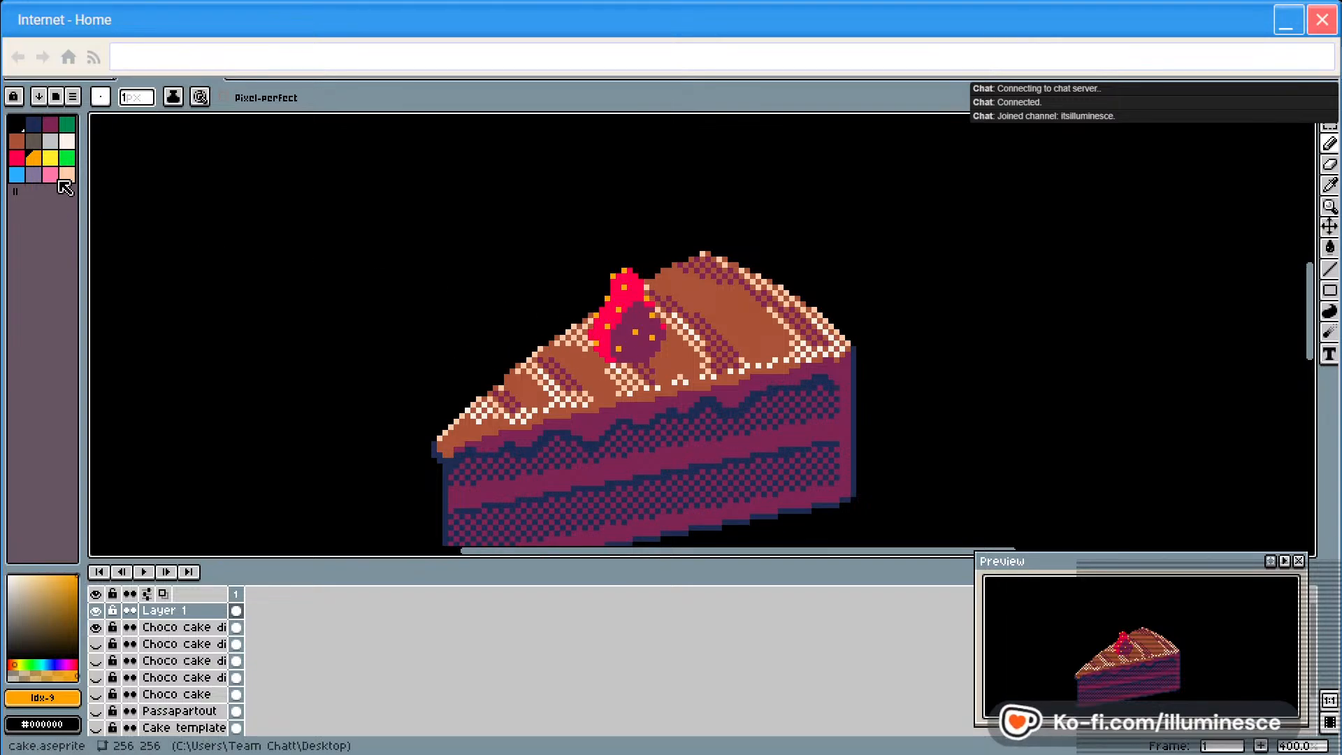
Try toggling the image color, brush type, size, angle and shade parameters for saving a brush
{"action": "left_click", "coordinate": [103, 99]}
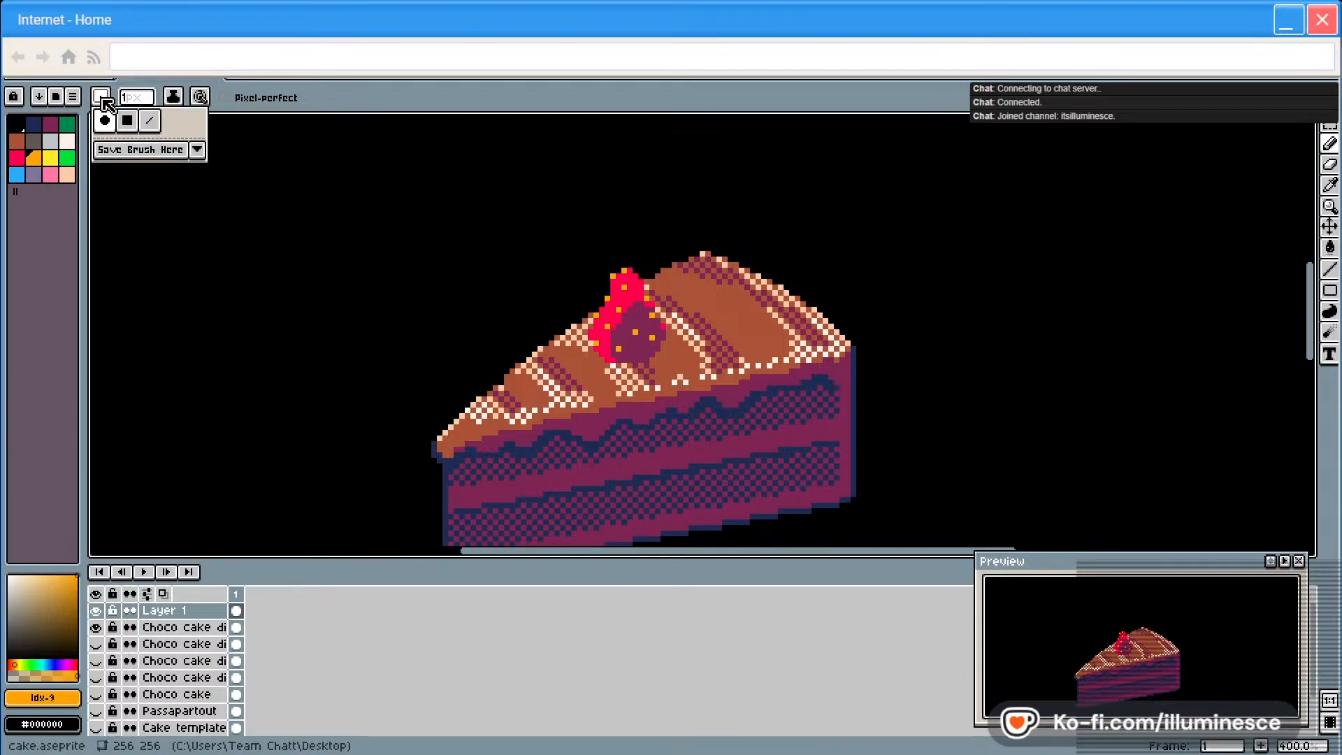
{"action": "left_click", "coordinate": [199, 149]}
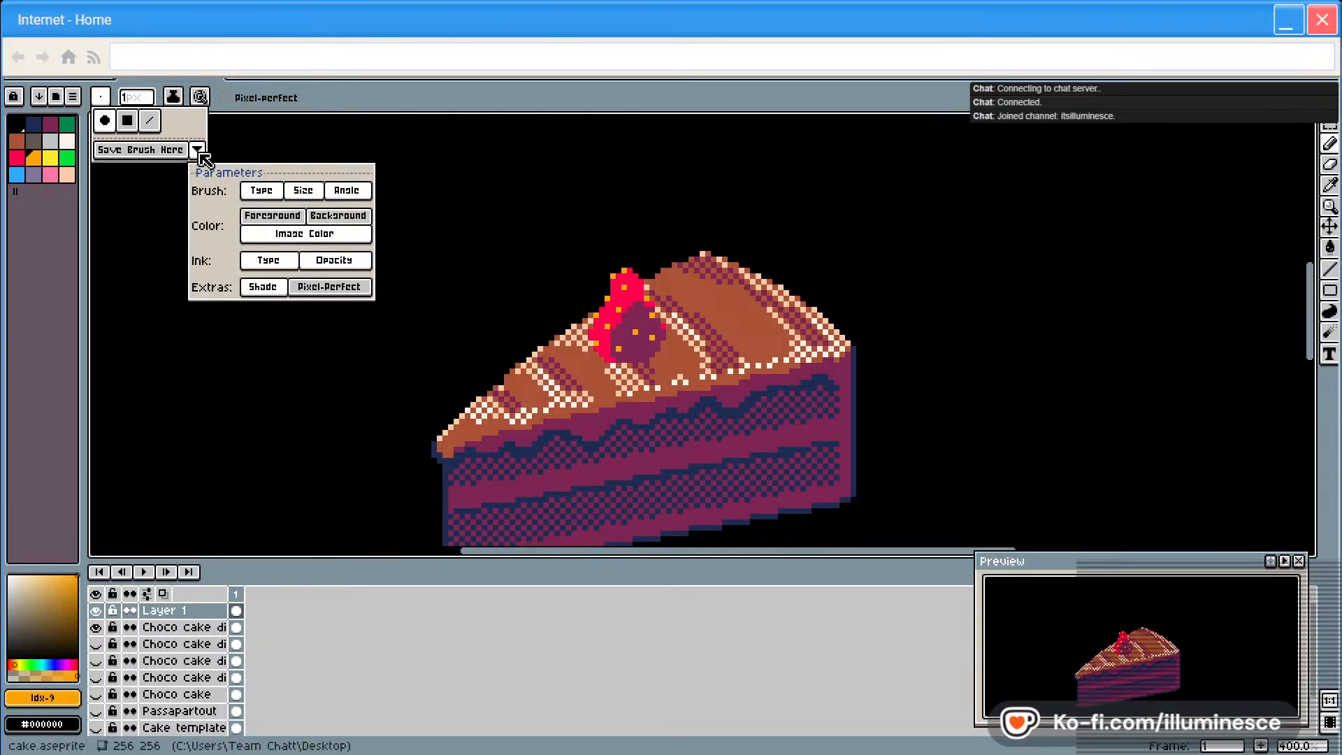
{"action": "left_click", "coordinate": [285, 237]}
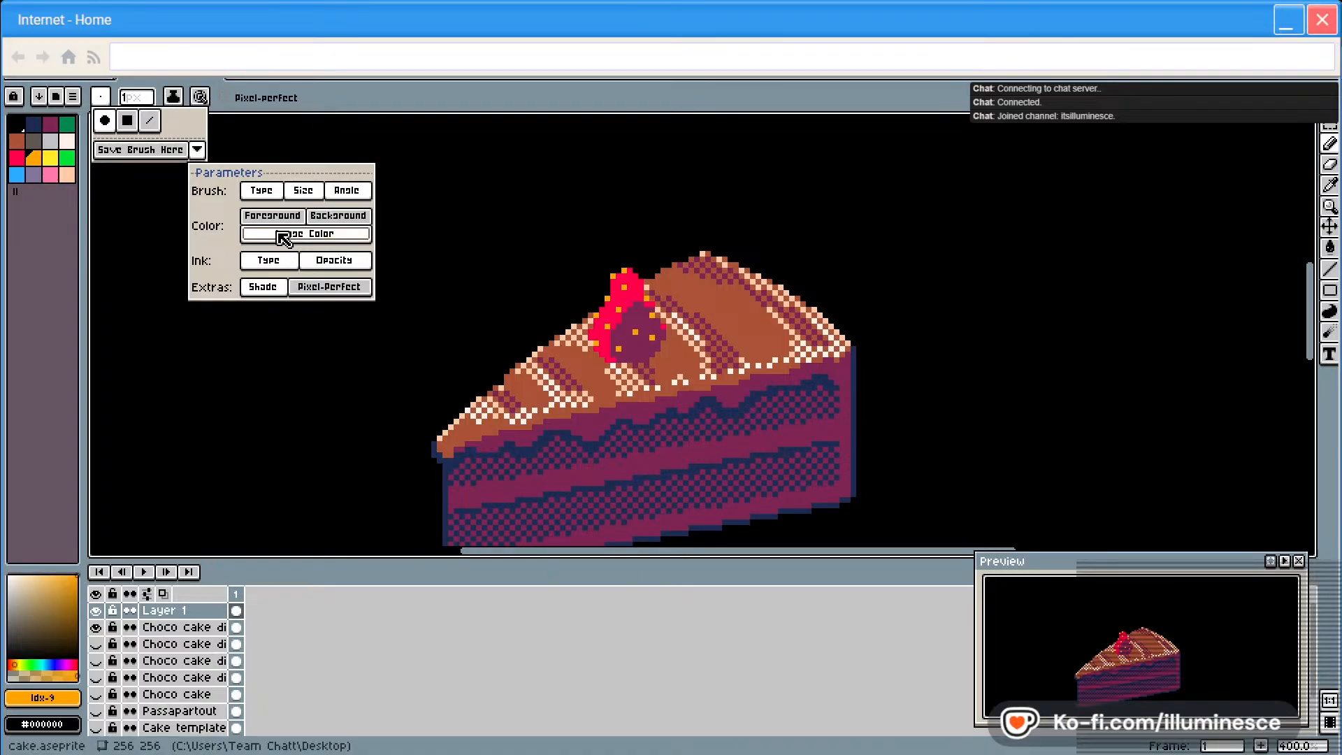
{"action": "left_click", "coordinate": [264, 193]}
{"action": "left_click", "coordinate": [304, 193]}
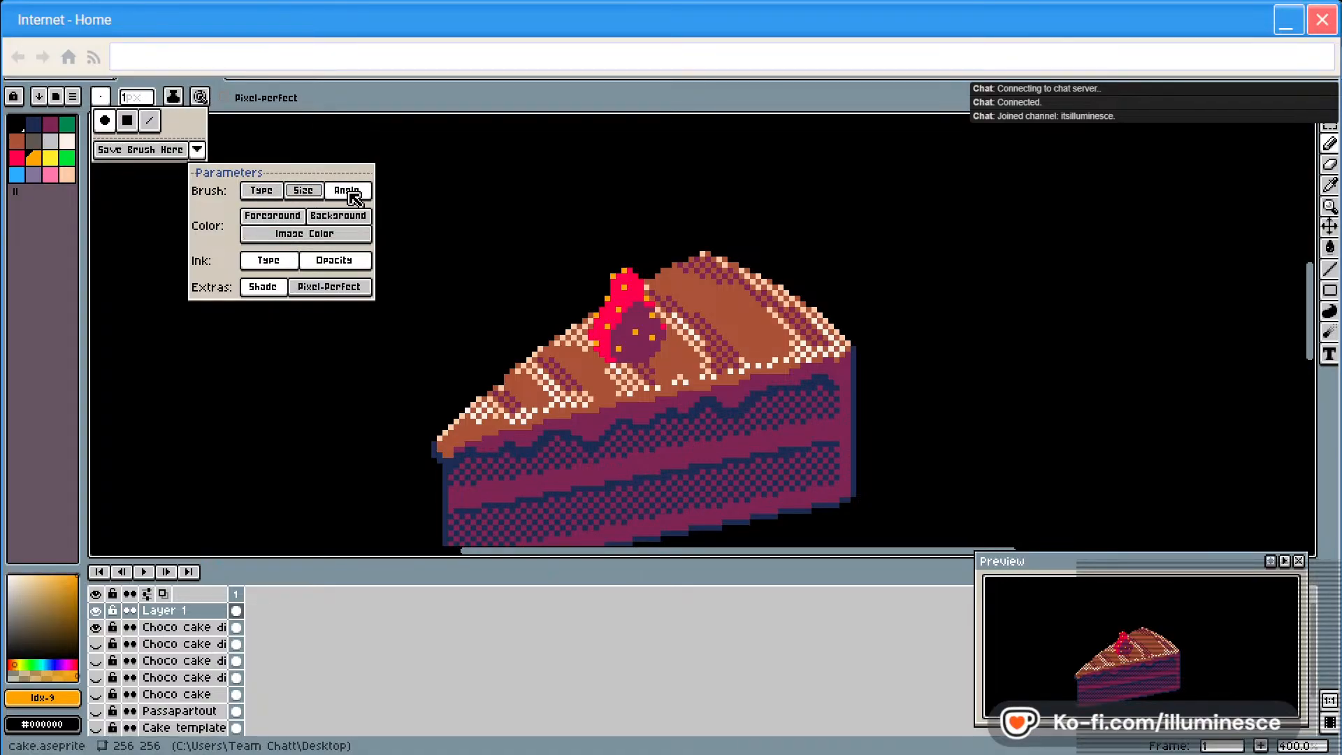
{"action": "left_click", "coordinate": [350, 192]}
{"action": "left_click", "coordinate": [263, 191]}
{"action": "left_click", "coordinate": [266, 291]}
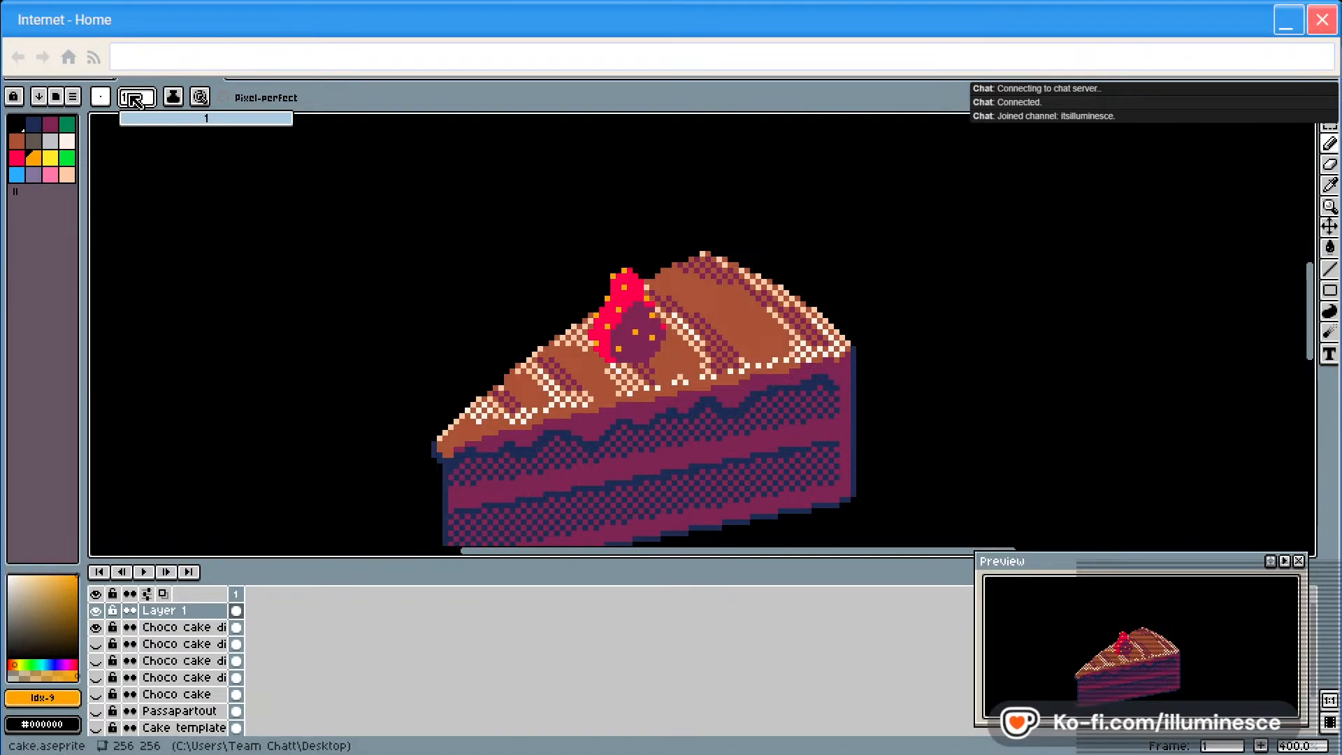
{"action": "left_click", "coordinate": [73, 96]}
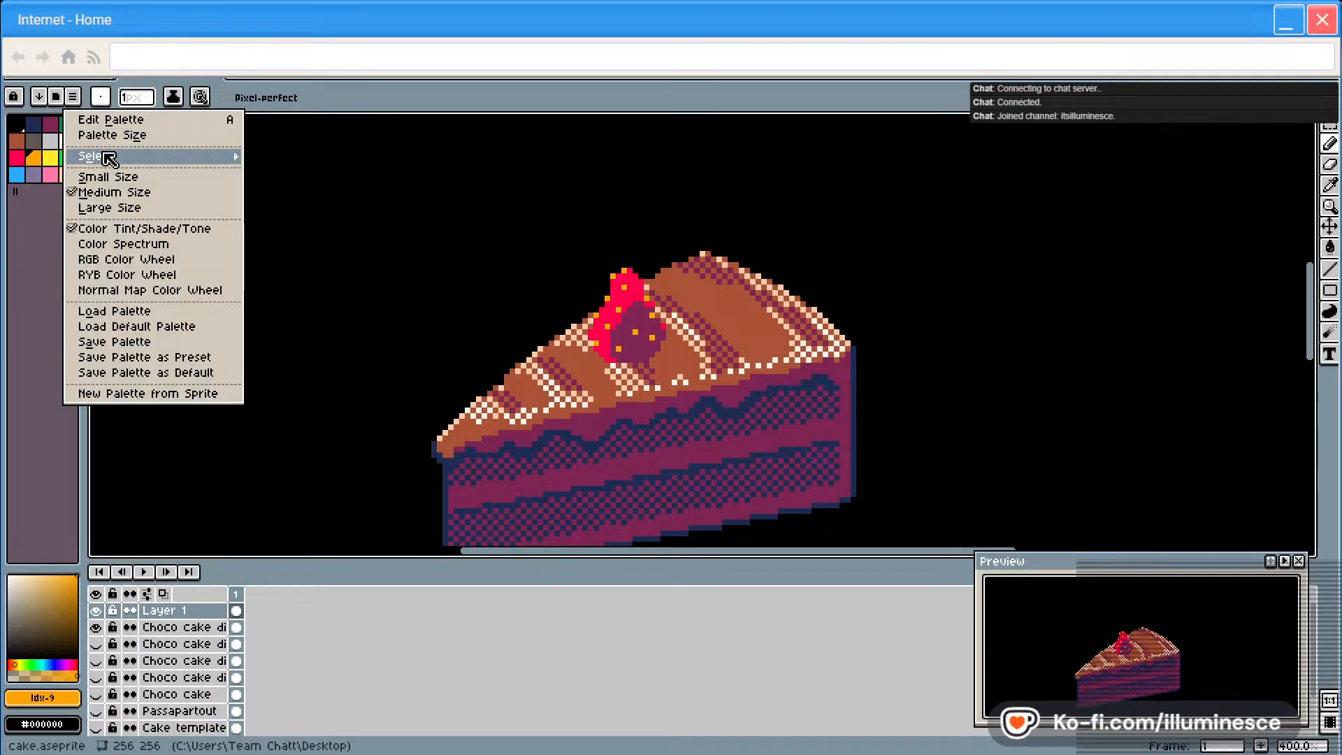
{"action": "mouse_move", "coordinate": [105, 156]}
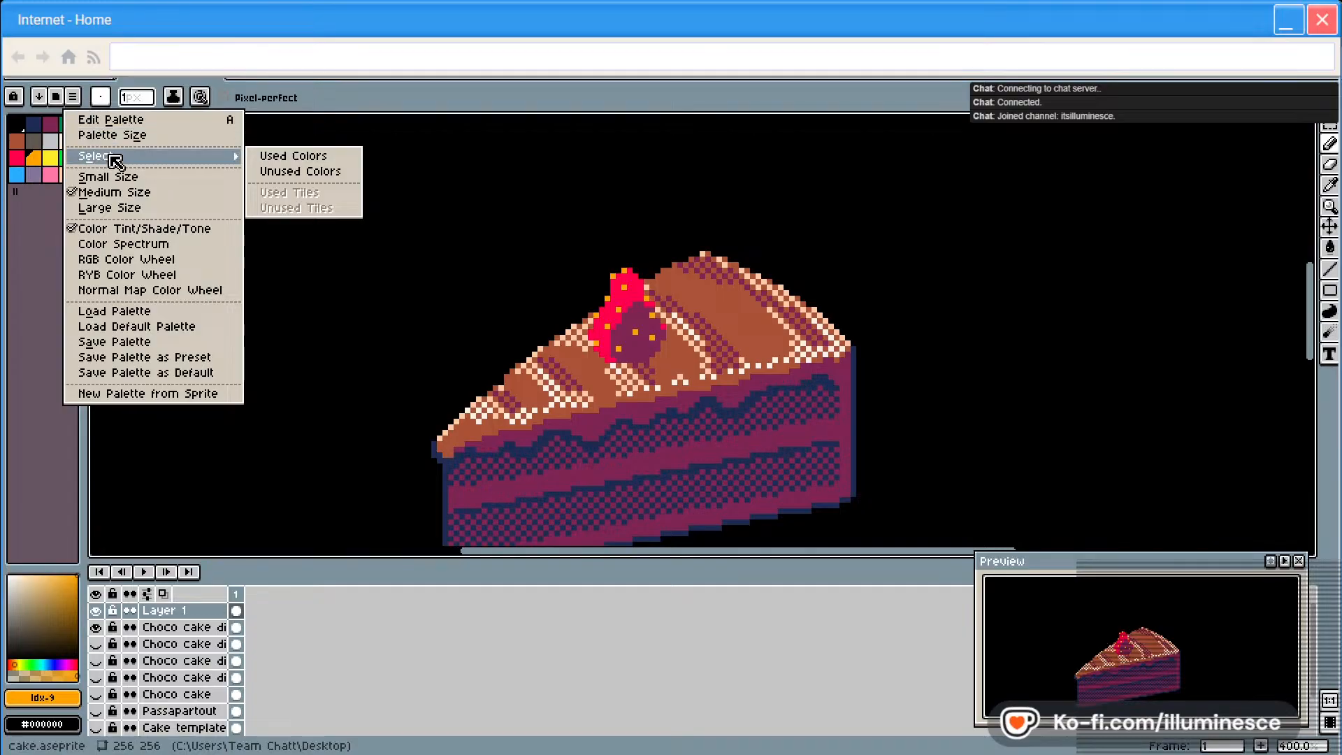
{"action": "left_click", "coordinate": [77, 99]}
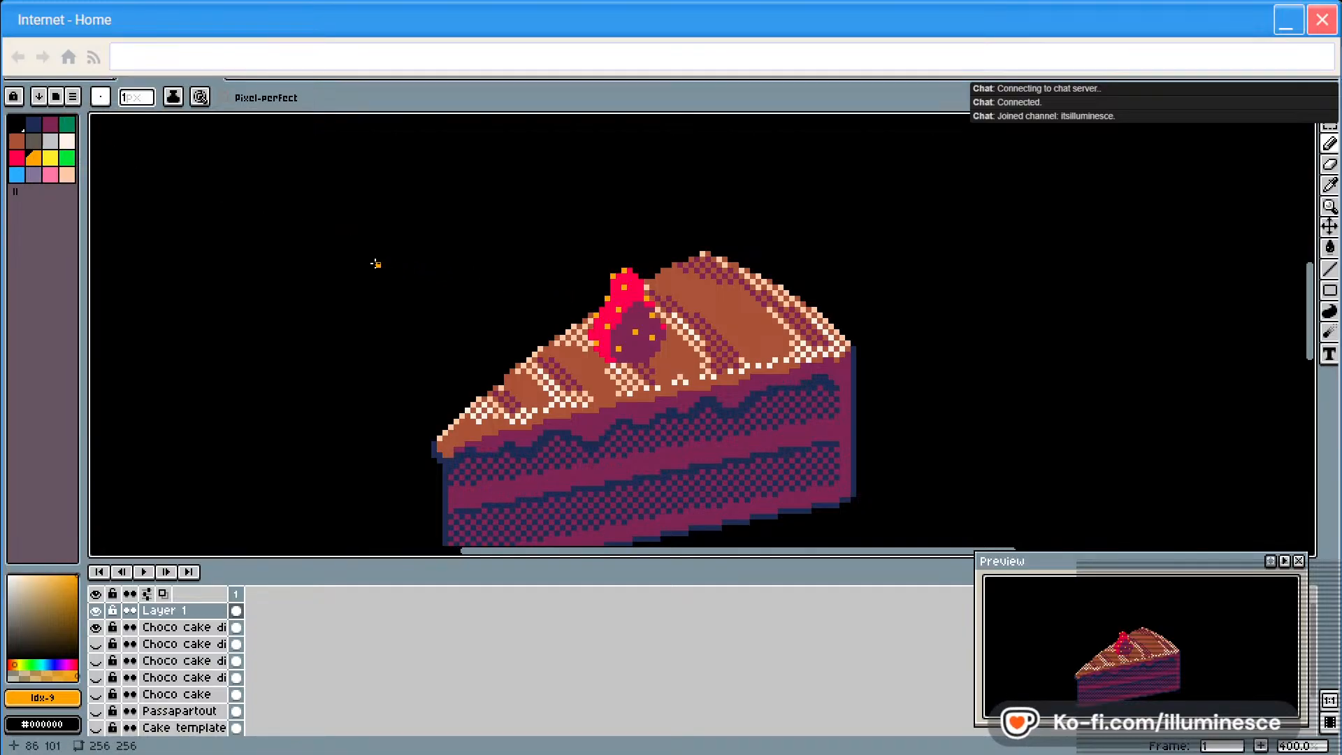
{"action": "key", "text": "ctrl+s"}
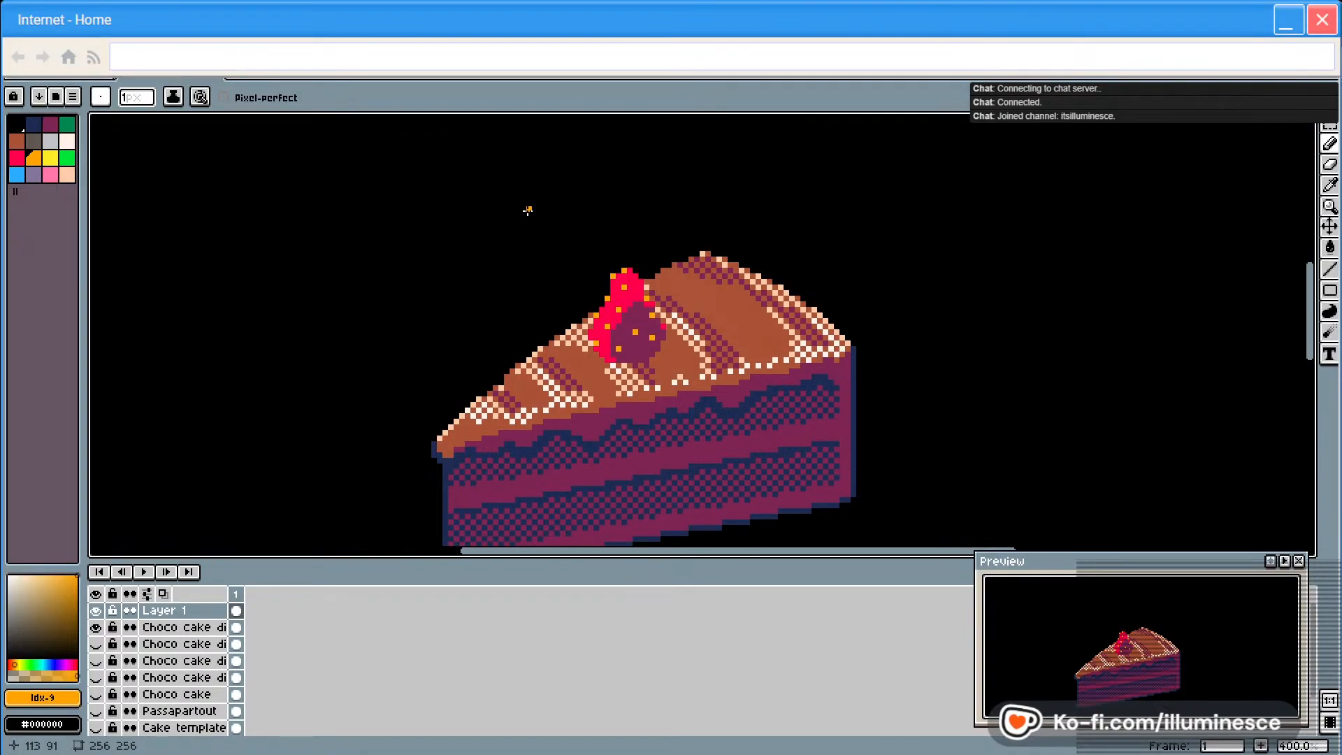
Create a new custom brush from a square area of the empty canvas beside the cake
{"action": "key", "text": "alt+e"}
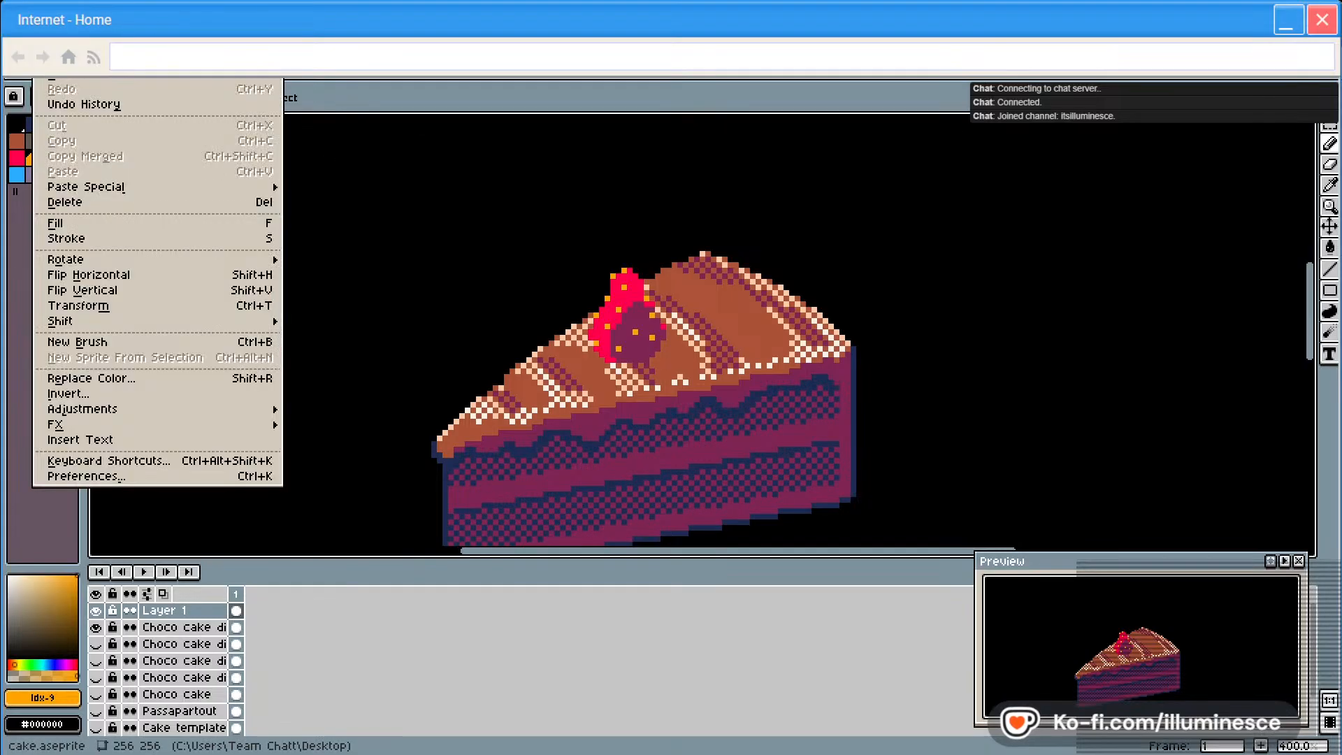
{"action": "key", "text": "Escape"}
{"action": "key", "text": "alt+e"}
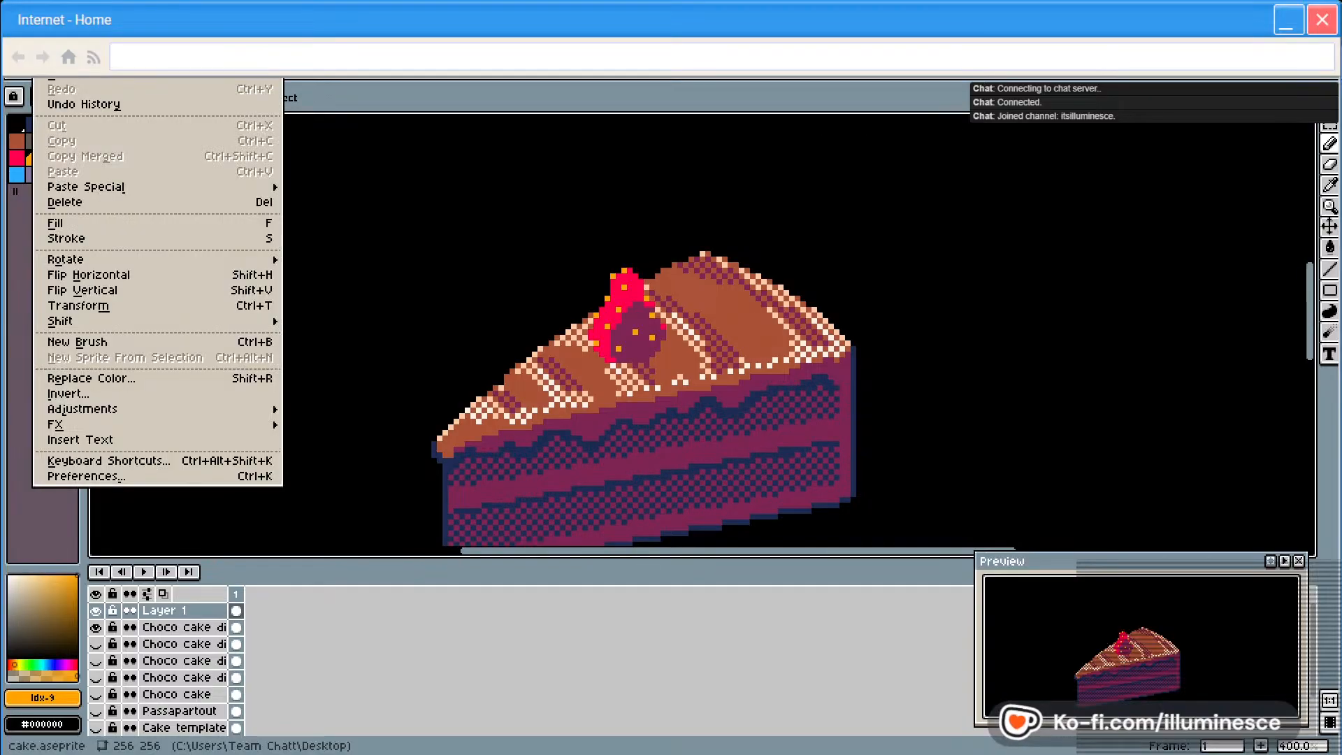
{"action": "left_click", "coordinate": [139, 340]}
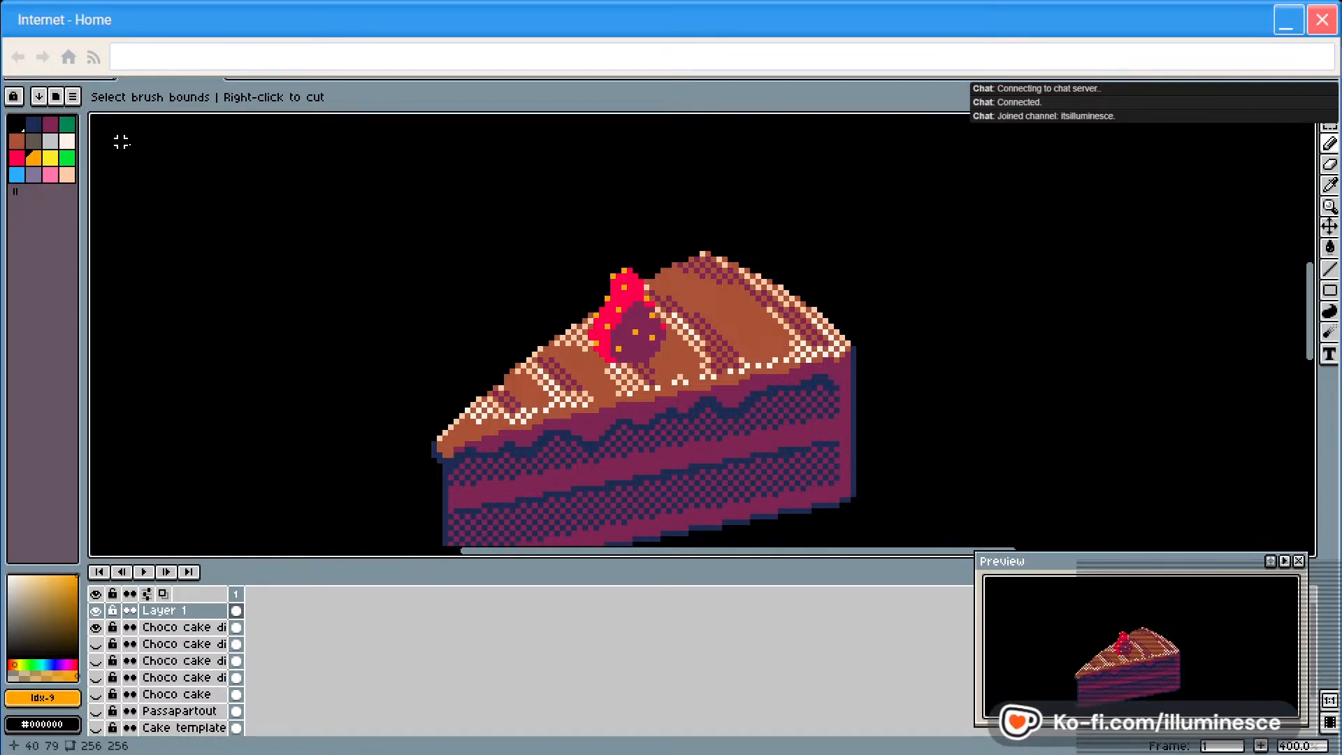
{"action": "mouse_move", "coordinate": [140, 139]}
{"action": "left_mouse_down"}
{"action": "mouse_move", "coordinate": [227, 209]}
{"action": "mouse_move", "coordinate": [204, 203]}
{"action": "left_mouse_up"}
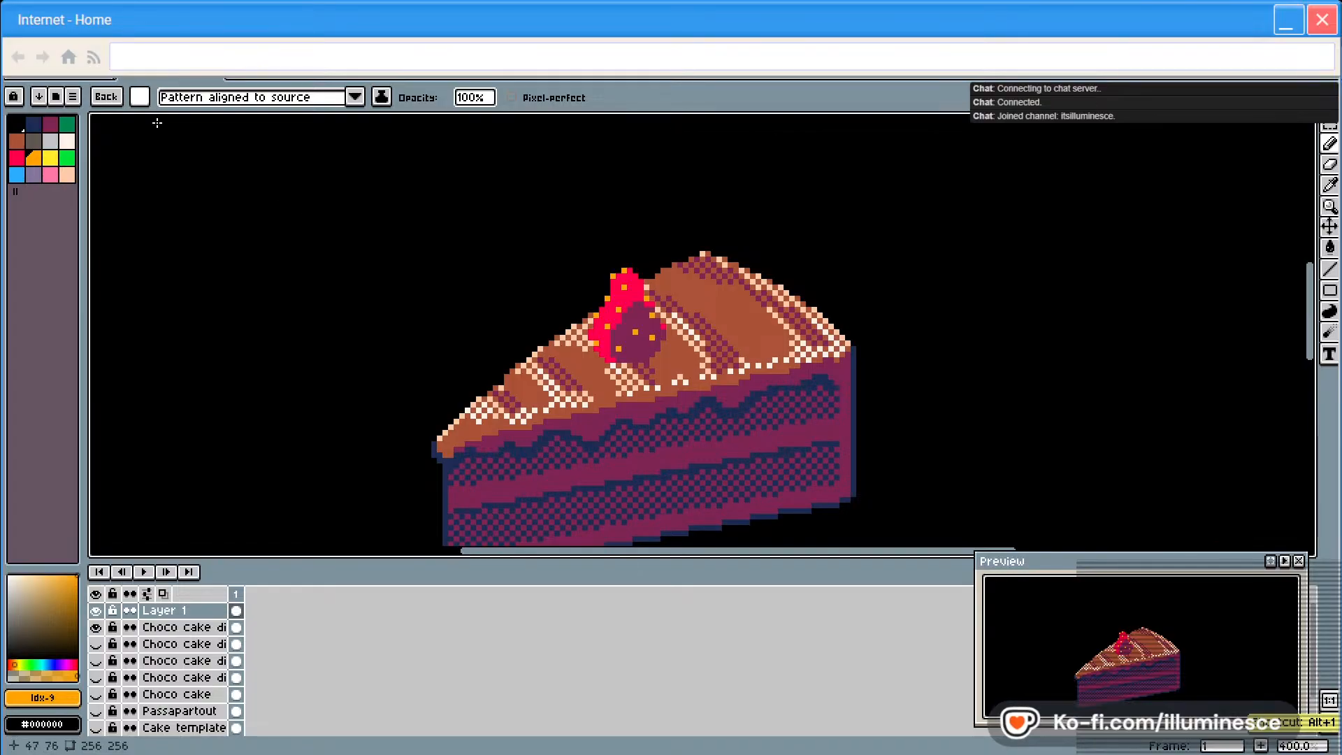
Save the captured custom brush in the Alt+1 brush slot
{"action": "left_click", "coordinate": [142, 99]}
{"action": "left_click", "coordinate": [144, 99]}
{"action": "left_click", "coordinate": [143, 99]}
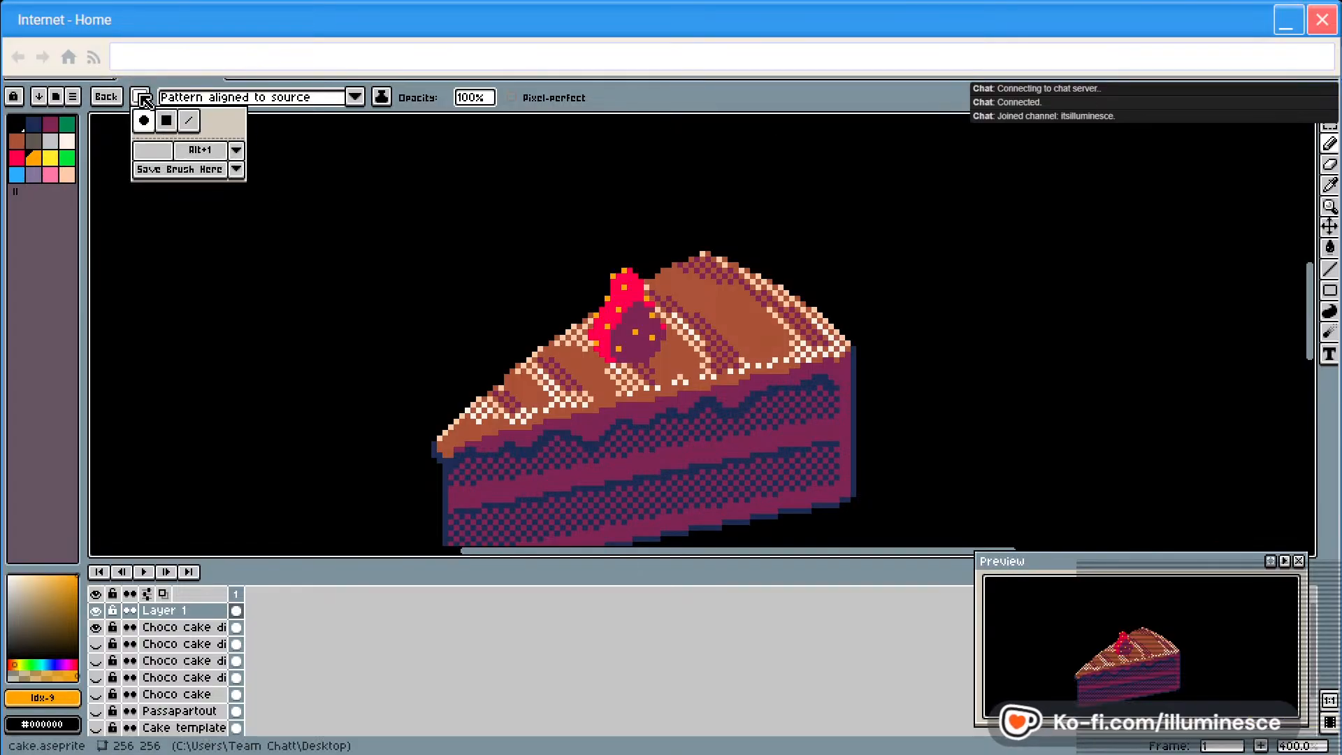
{"action": "left_click", "coordinate": [237, 151]}
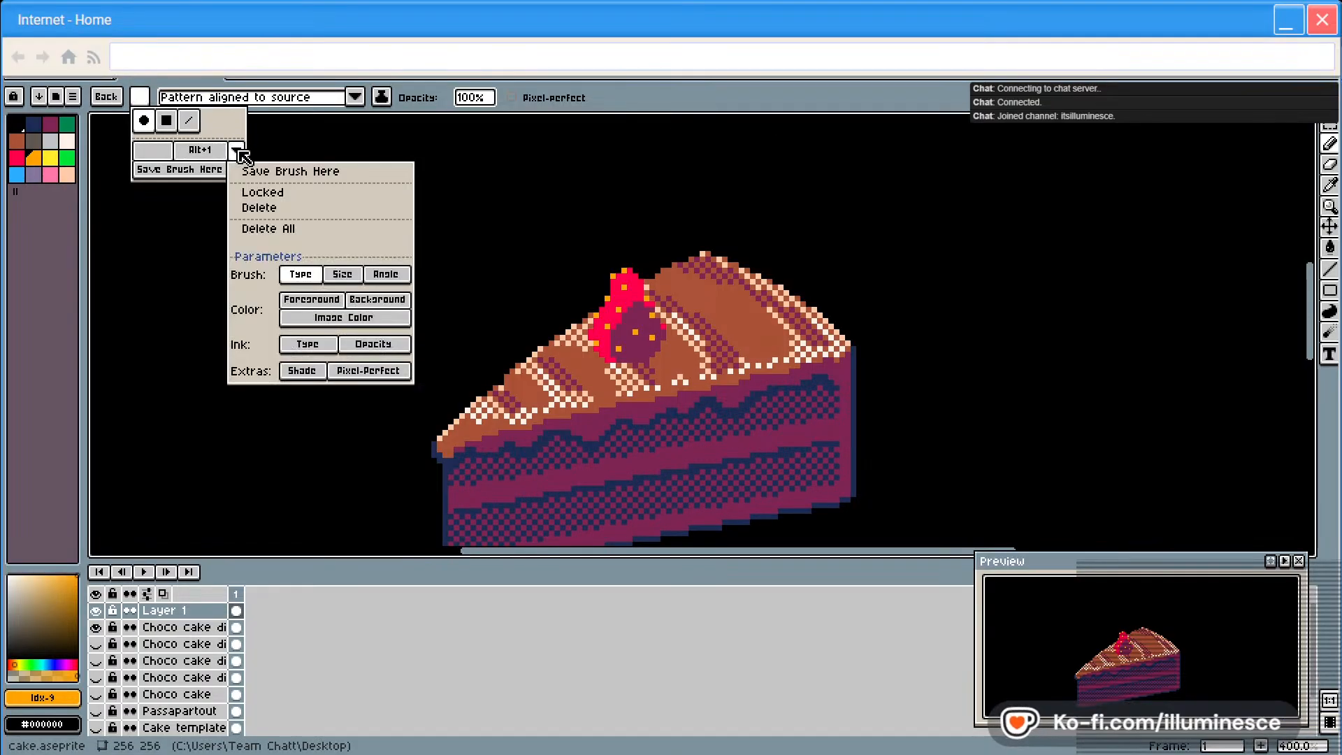
{"action": "left_click", "coordinate": [246, 171]}
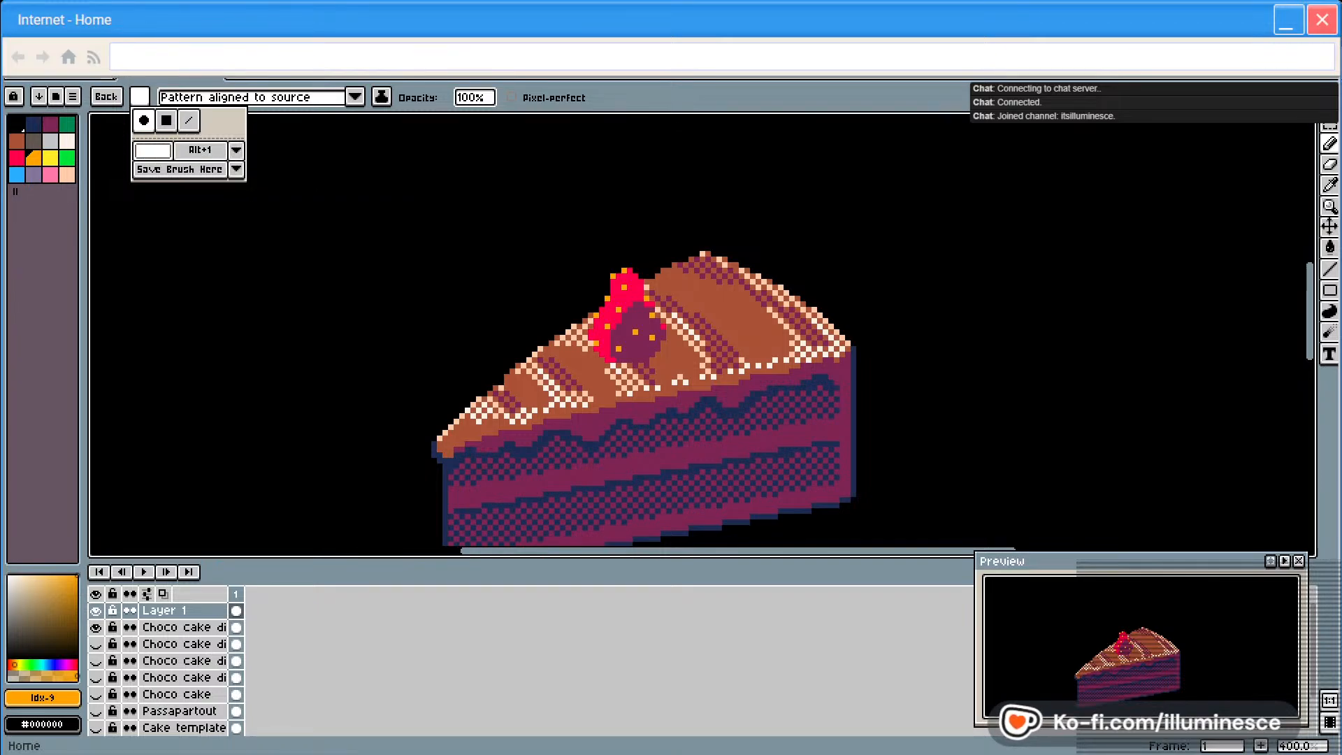
Add a new layer above the strawberry layer and prepare the regular 1 px brush in off-white
{"action": "right_click", "coordinate": [190, 611]}
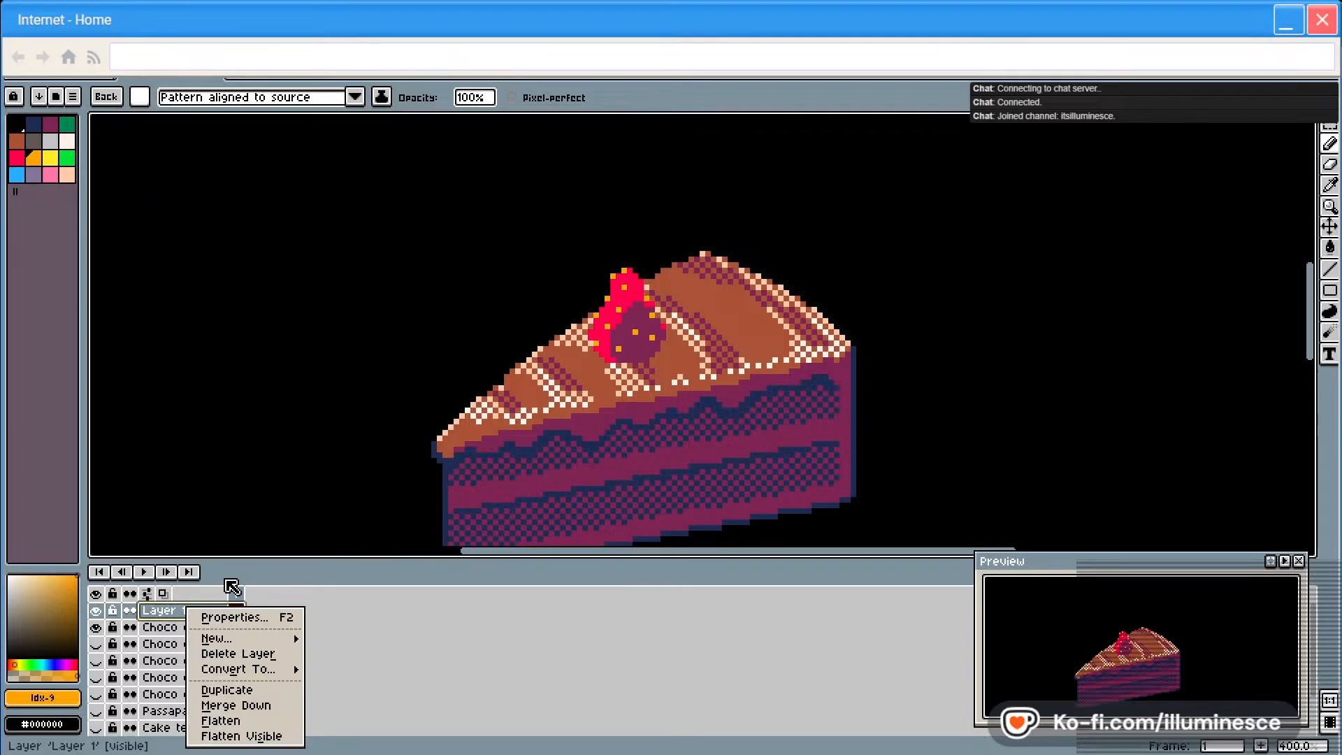
{"action": "mouse_move", "coordinate": [253, 638]}
{"action": "left_click", "coordinate": [366, 638]}
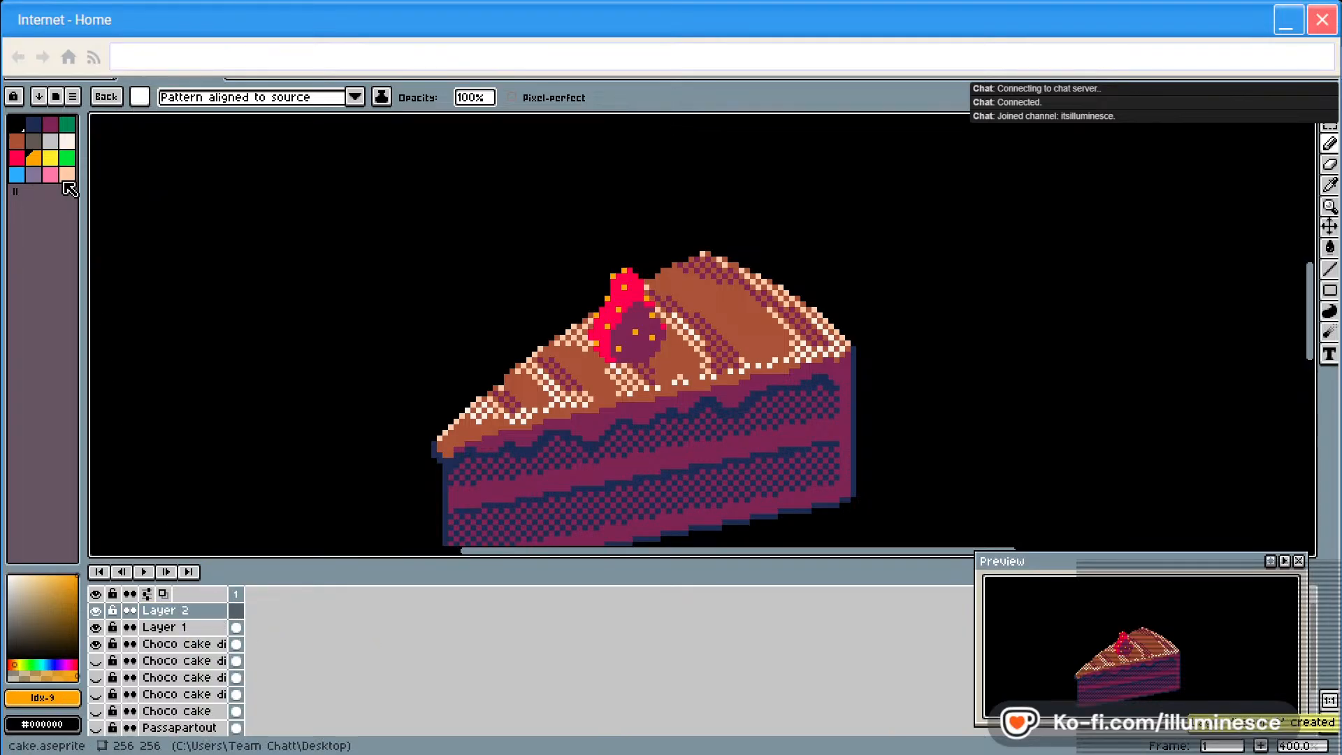
{"action": "left_click", "coordinate": [16, 124]}
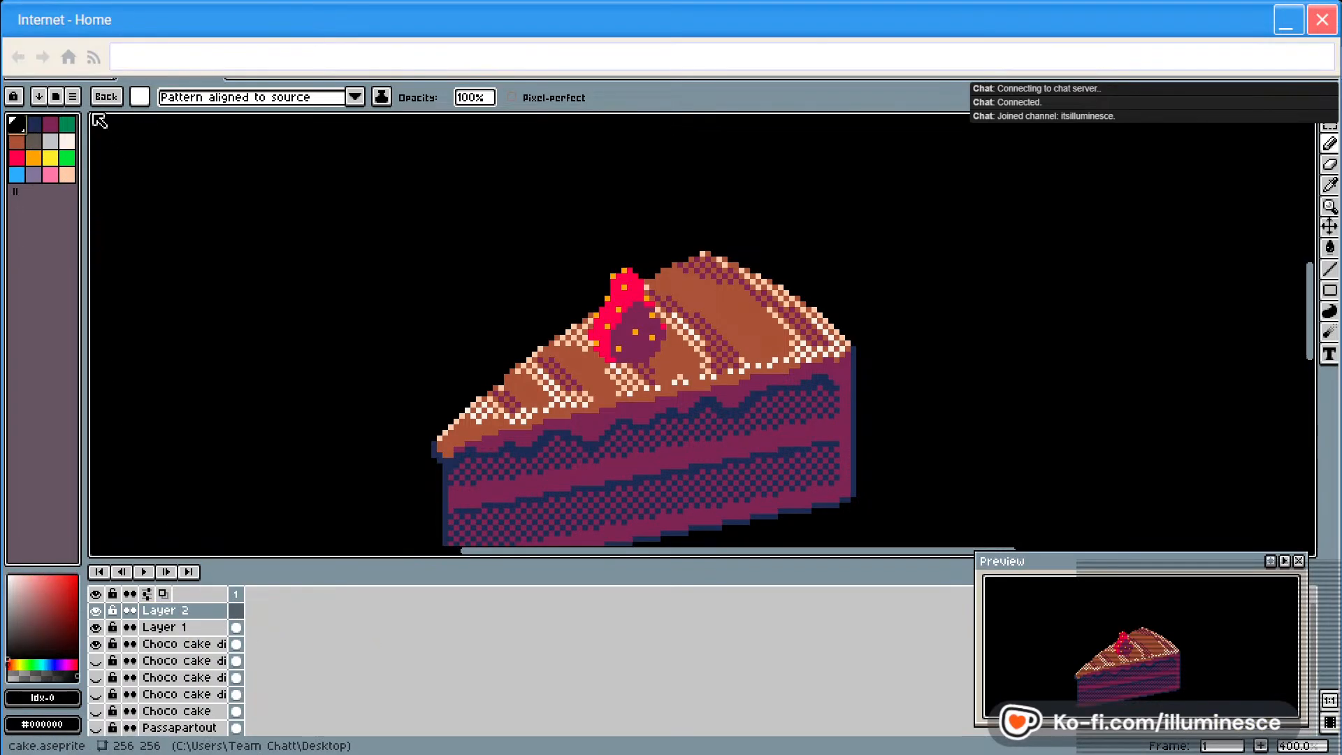
{"action": "left_click", "coordinate": [70, 141]}
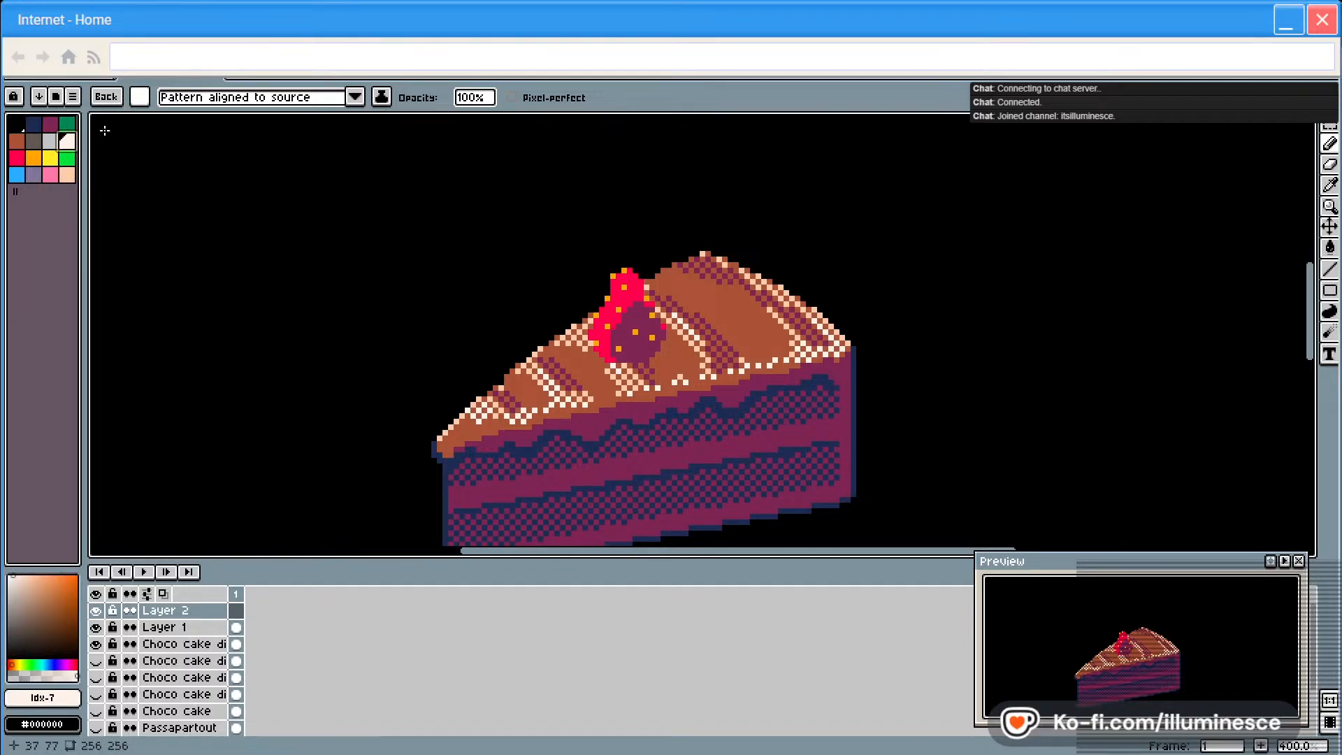
{"action": "left_click", "coordinate": [97, 121]}
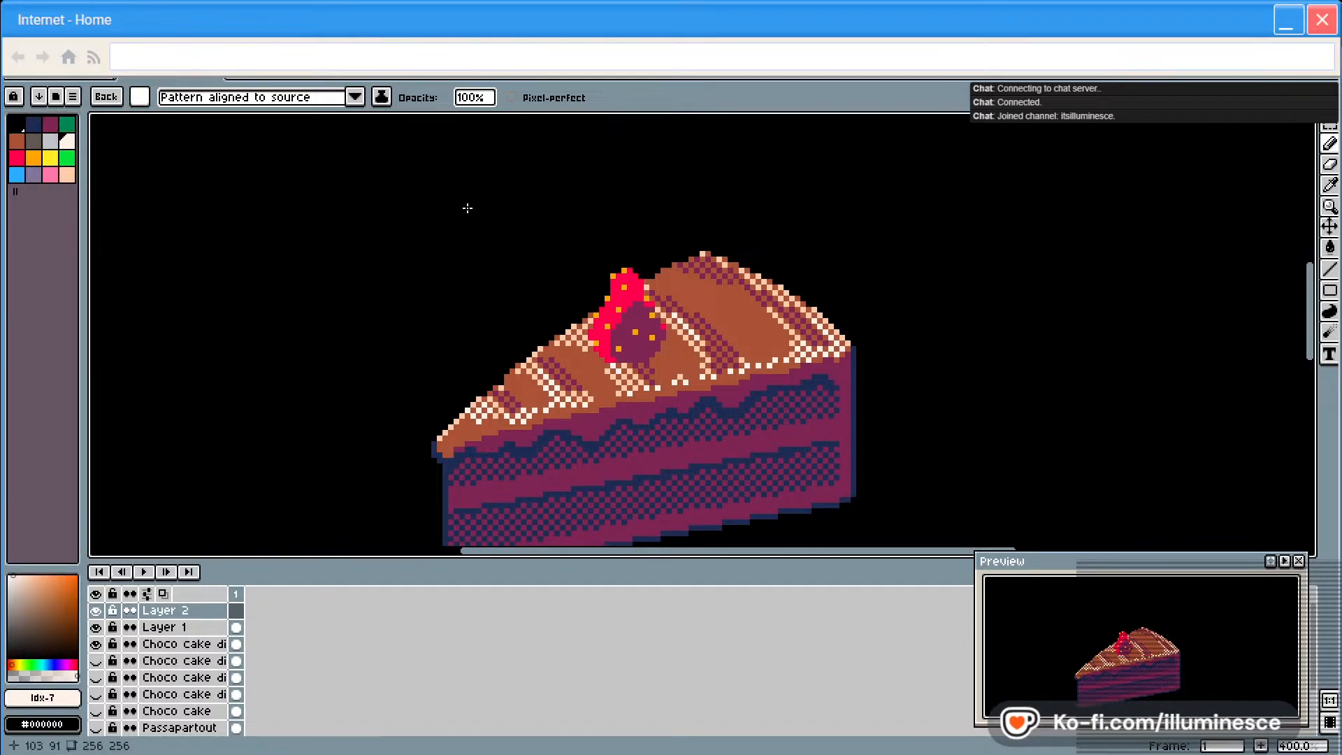
{"action": "left_click", "coordinate": [140, 98]}
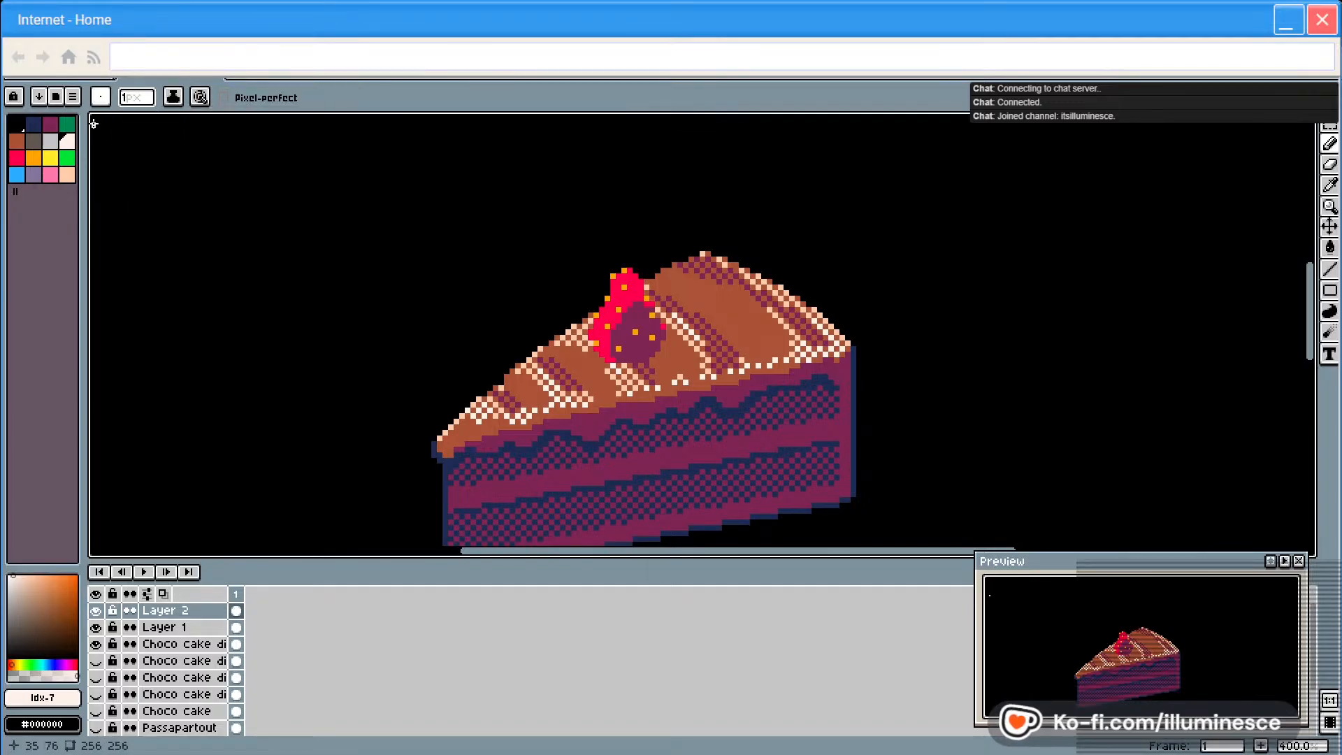
Draw an off-white checkerboard pattern about 4 by 4 px on the empty canvas beside the cake
{"action": "scroll", "coordinate": [114, 148], "scroll_direction": "up", "scroll_amount": 1}
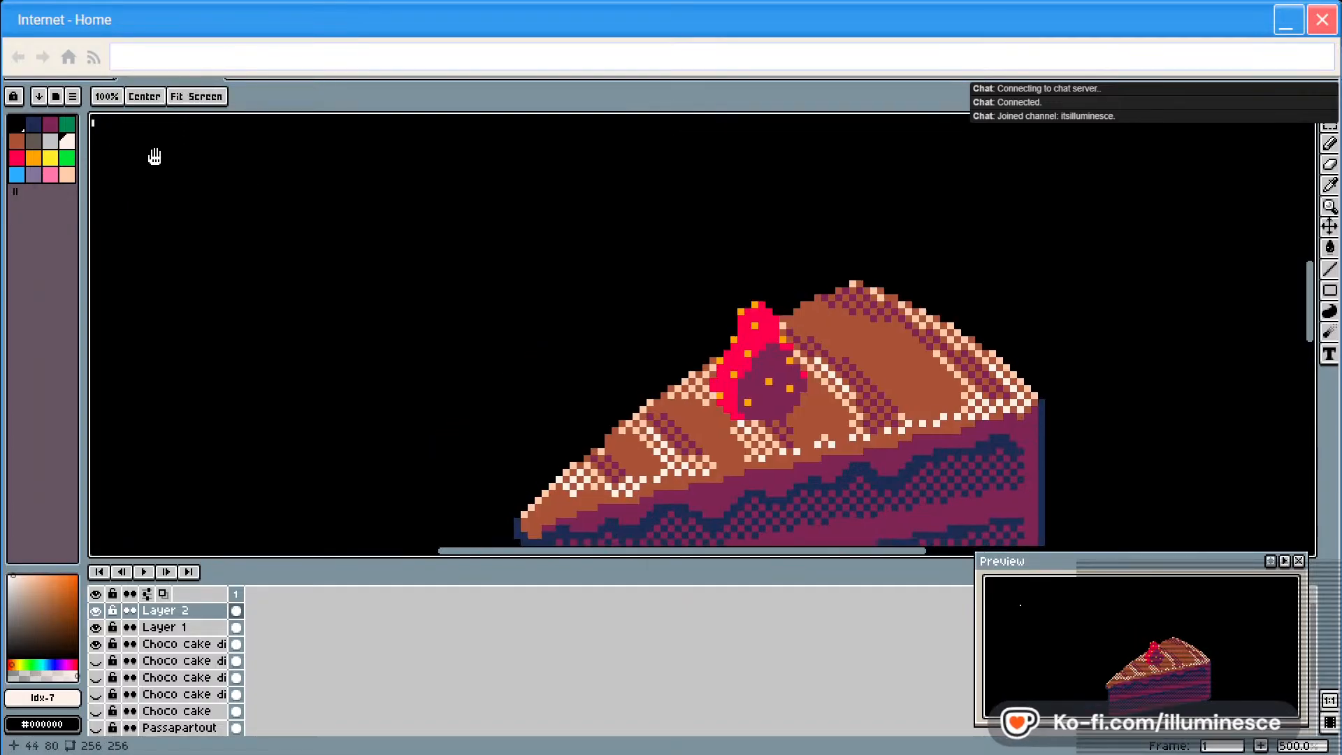
{"action": "left_click_drag", "start_coordinate": [159, 161], "coordinate": [555, 329]}
{"action": "scroll", "coordinate": [635, 348], "scroll_direction": "up", "scroll_amount": 1}
{"action": "scroll", "coordinate": [633, 348], "scroll_direction": "down", "scroll_amount": 5}
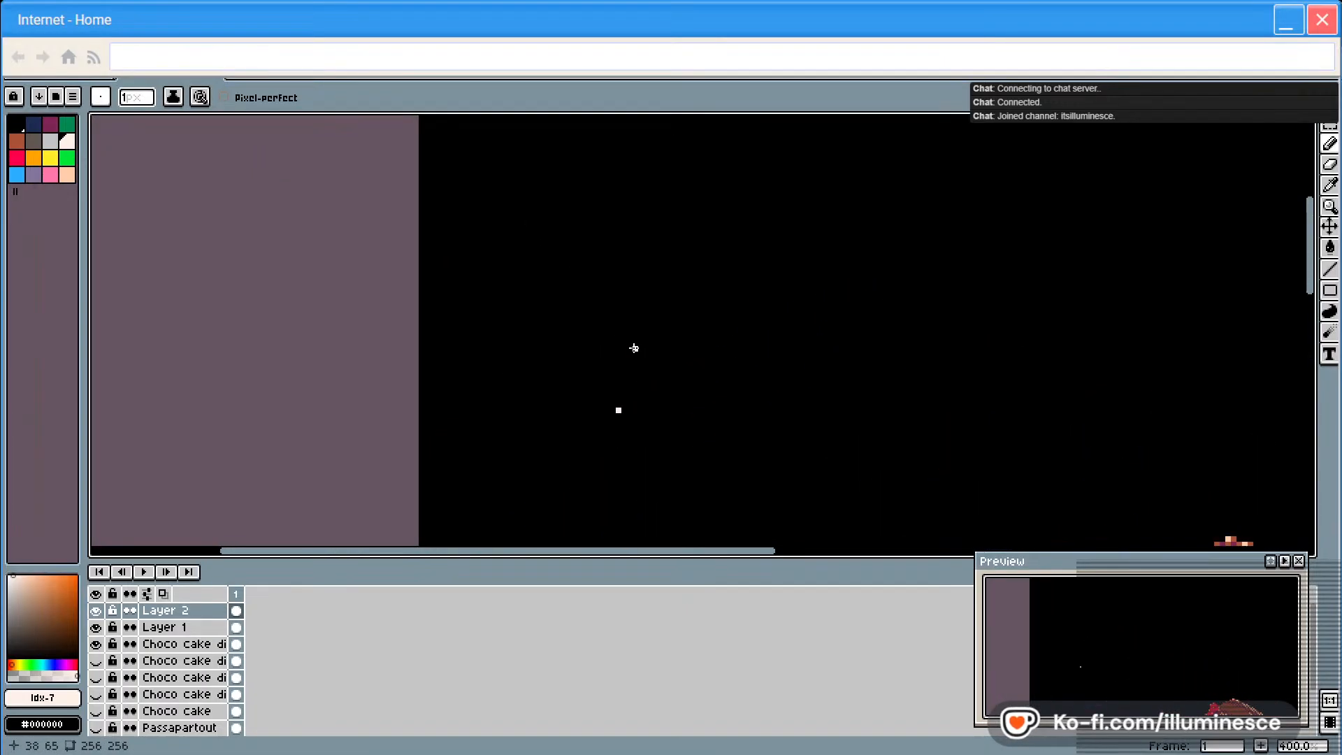
{"action": "scroll", "coordinate": [671, 356], "scroll_direction": "up", "scroll_amount": 3}
{"action": "left_click_drag", "start_coordinate": [672, 356], "coordinate": [626, 330]}
{"action": "scroll", "coordinate": [559, 329], "scroll_direction": "up", "scroll_amount": 2}
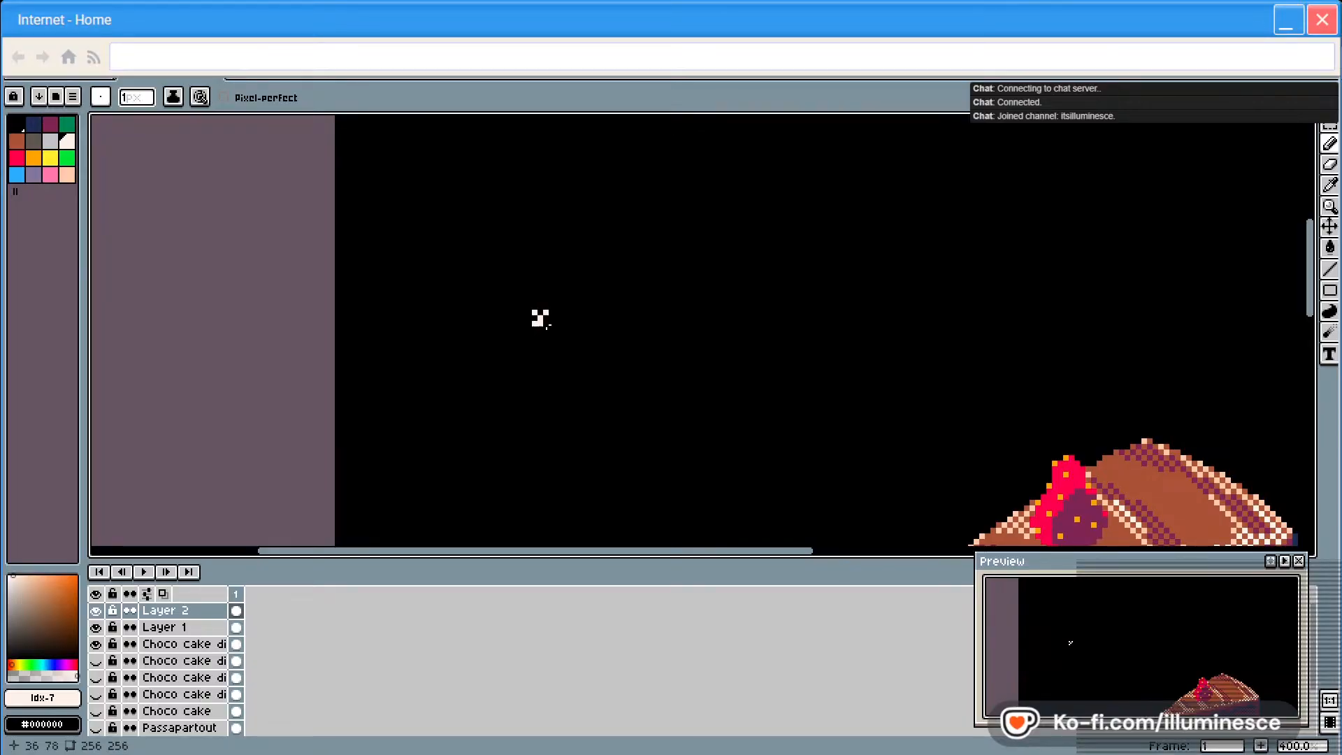
{"action": "left_click", "coordinate": [542, 323]}
{"action": "left_click", "coordinate": [550, 323]}
{"action": "left_click", "coordinate": [551, 331]}
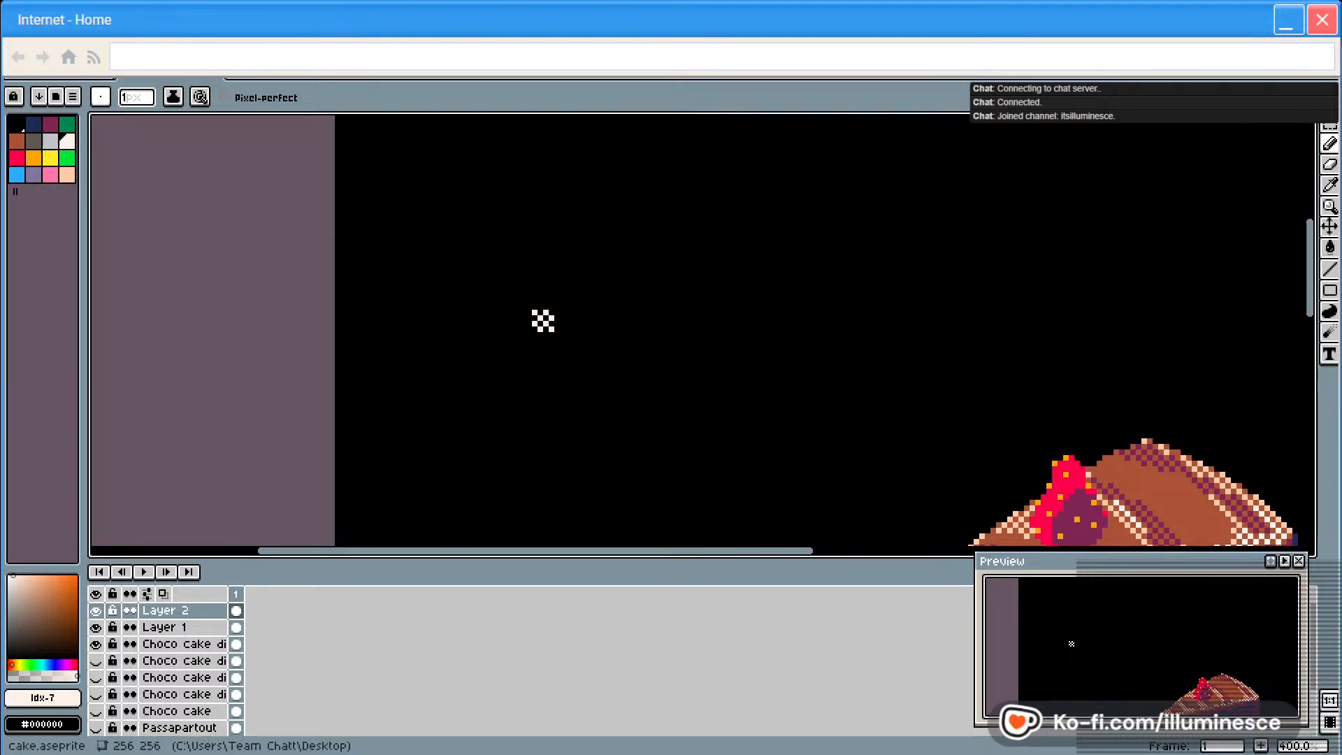
Create a new custom brush from the small checkerboard pattern
{"action": "left_click", "coordinate": [51, 70]}
{"action": "left_click", "coordinate": [102, 341]}
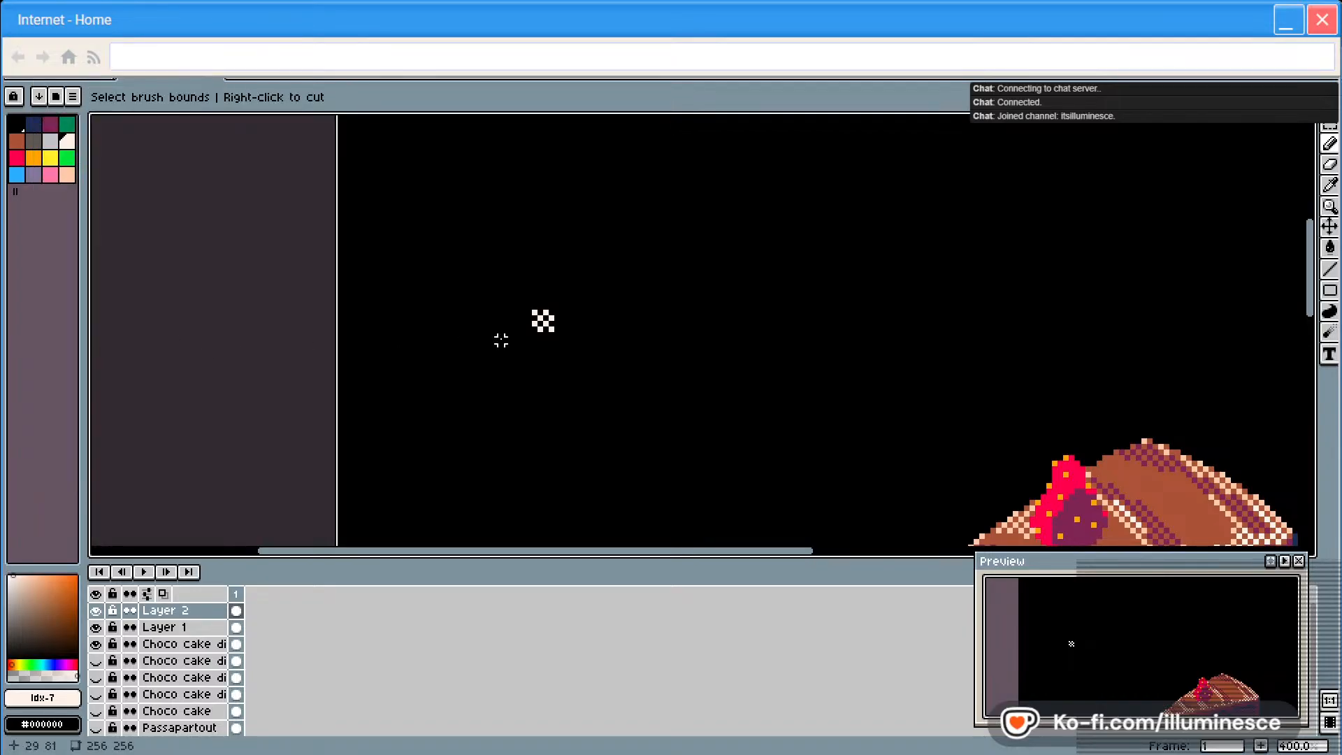
{"action": "left_click_drag", "start_coordinate": [531, 308], "coordinate": [554, 333]}
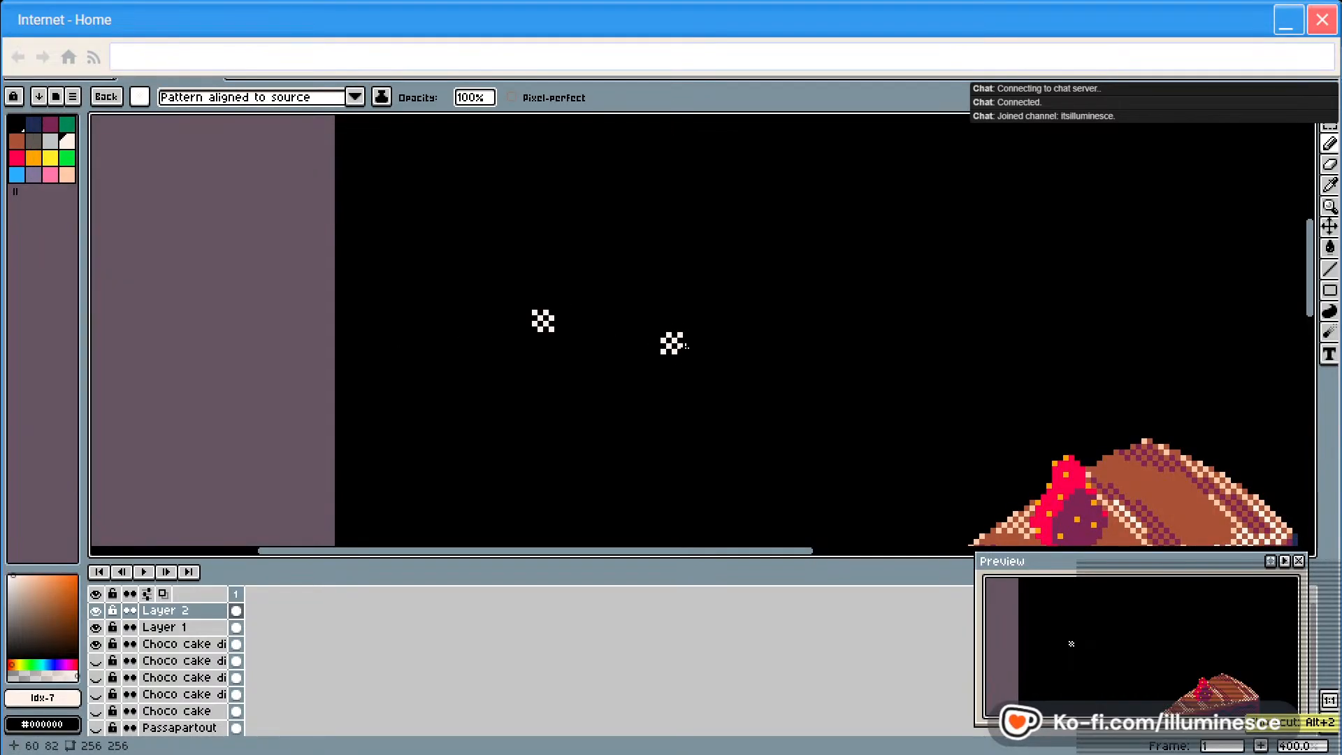
Test the checkerboard brush with a dithered diagonal stroke on the empty canvas, and undo the stroke
{"action": "left_click_drag", "start_coordinate": [815, 366], "coordinate": [789, 399]}
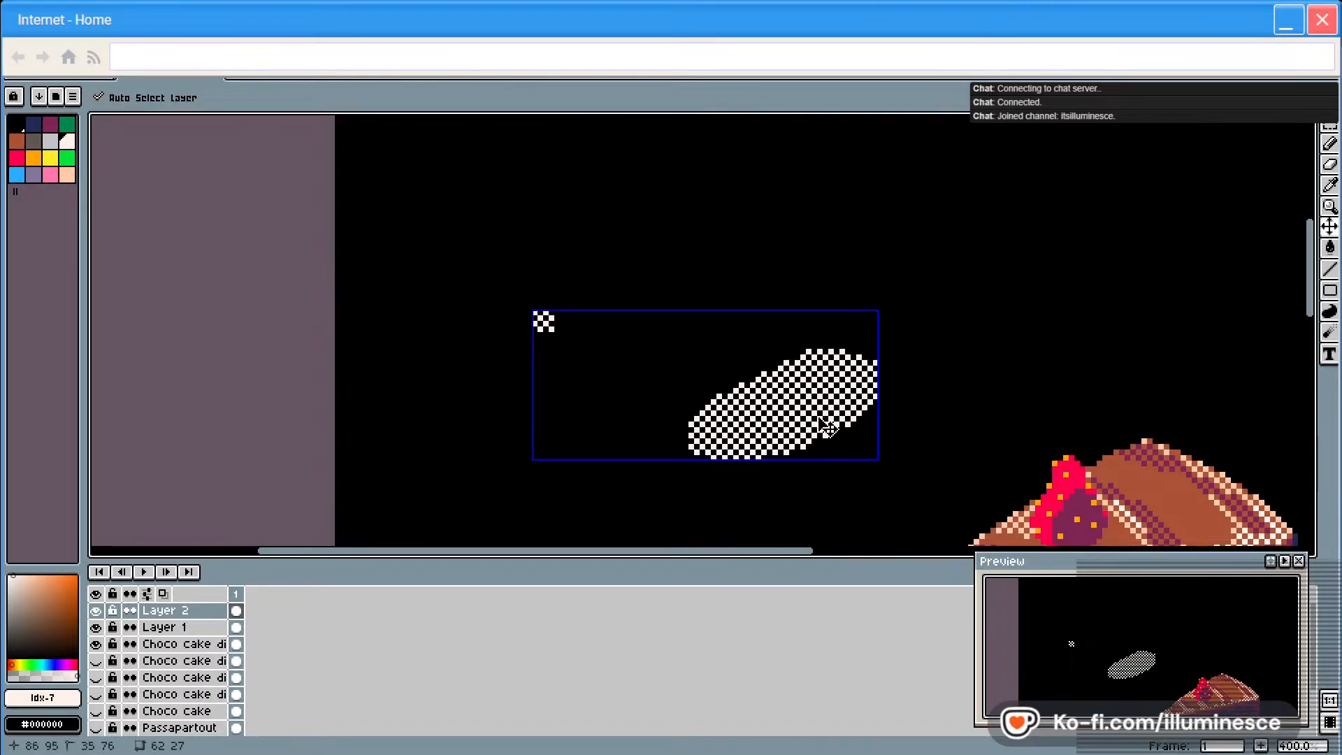
{"action": "key", "text": "ctrl+z"}
Delete the temporary layer that holds the checkerboard test pattern
{"action": "right_click", "coordinate": [189, 610]}
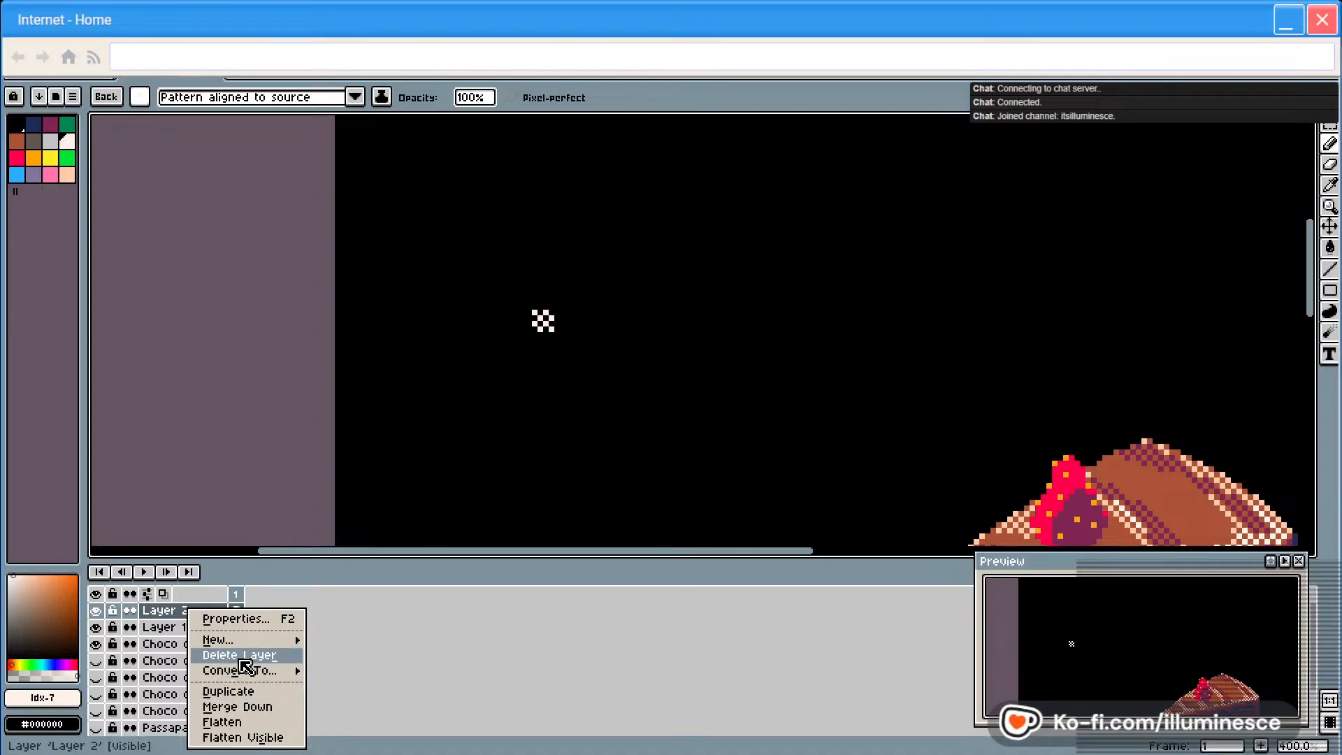
{"action": "left_click", "coordinate": [238, 657]}
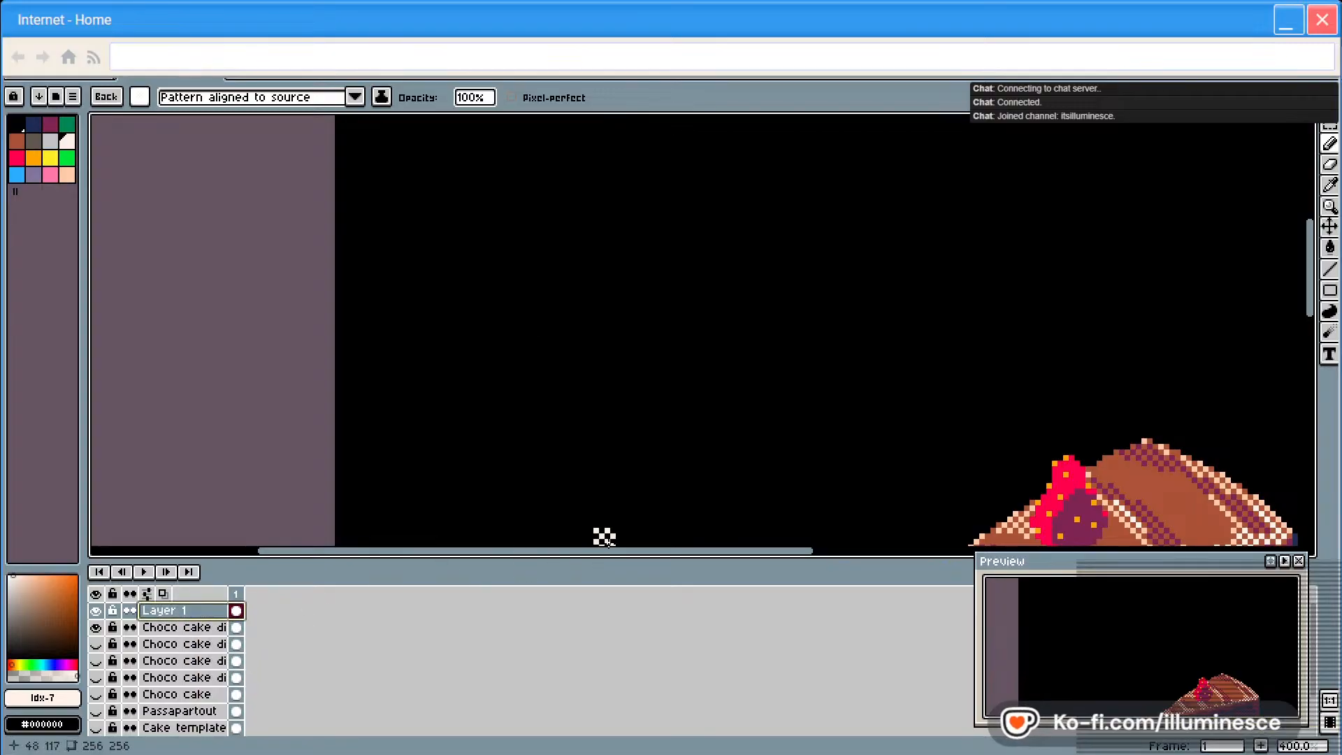
Dither red over the strawberry's dark shaded side with the checkerboard brush
{"action": "left_click_drag", "start_coordinate": [929, 464], "coordinate": [575, 345]}
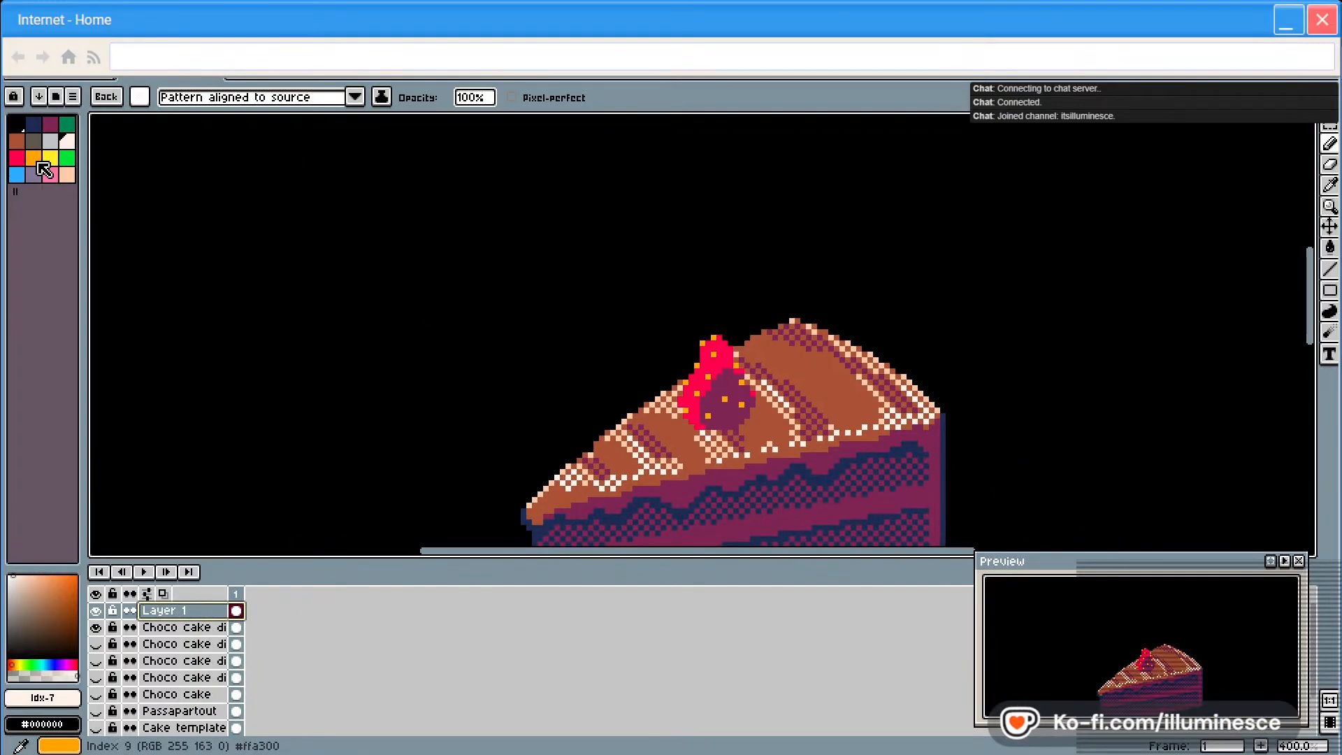
{"action": "key", "text": "0"}
{"action": "mouse_move", "coordinate": [716, 403]}
{"action": "left_mouse_down"}
{"action": "mouse_move", "coordinate": [727, 406]}
{"action": "mouse_move", "coordinate": [726, 381]}
{"action": "left_mouse_up"}
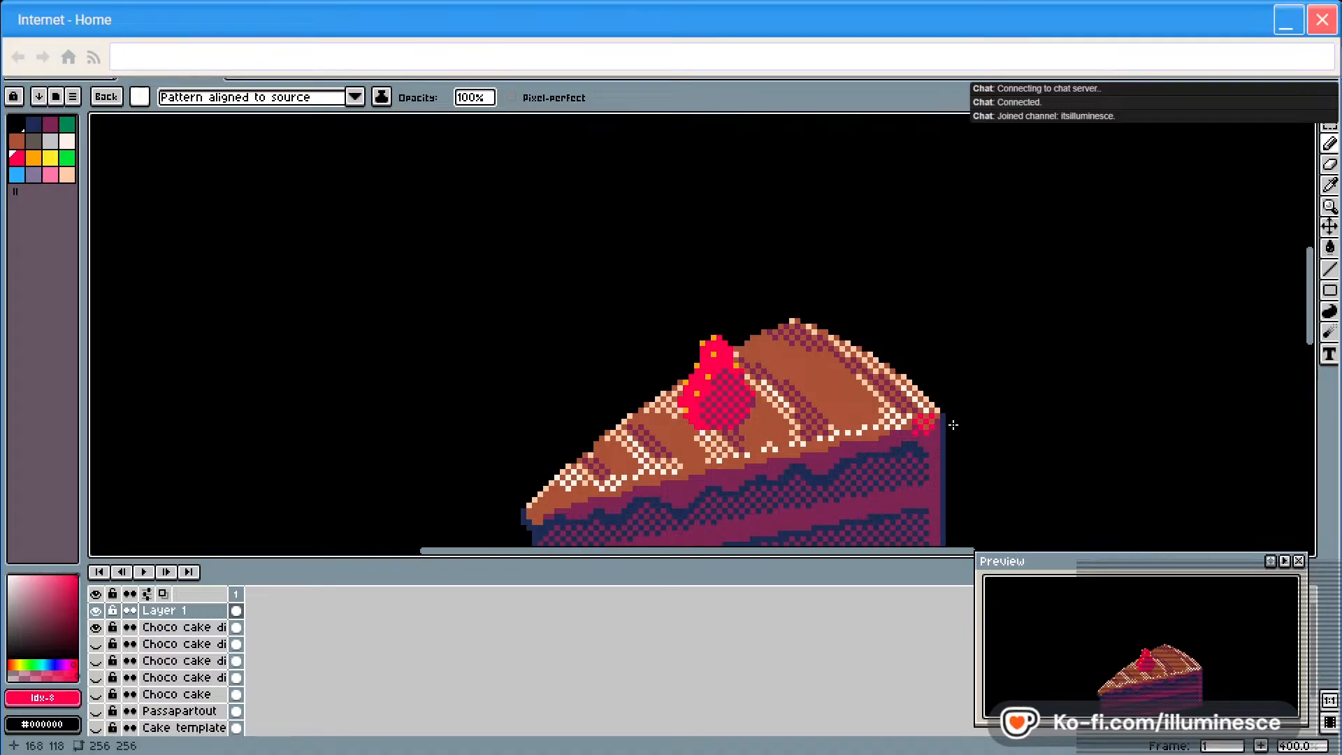
Switch back to the regular round 1 px brush and set the drawing color to orange
{"action": "left_click_drag", "start_coordinate": [813, 369], "coordinate": [734, 289]}
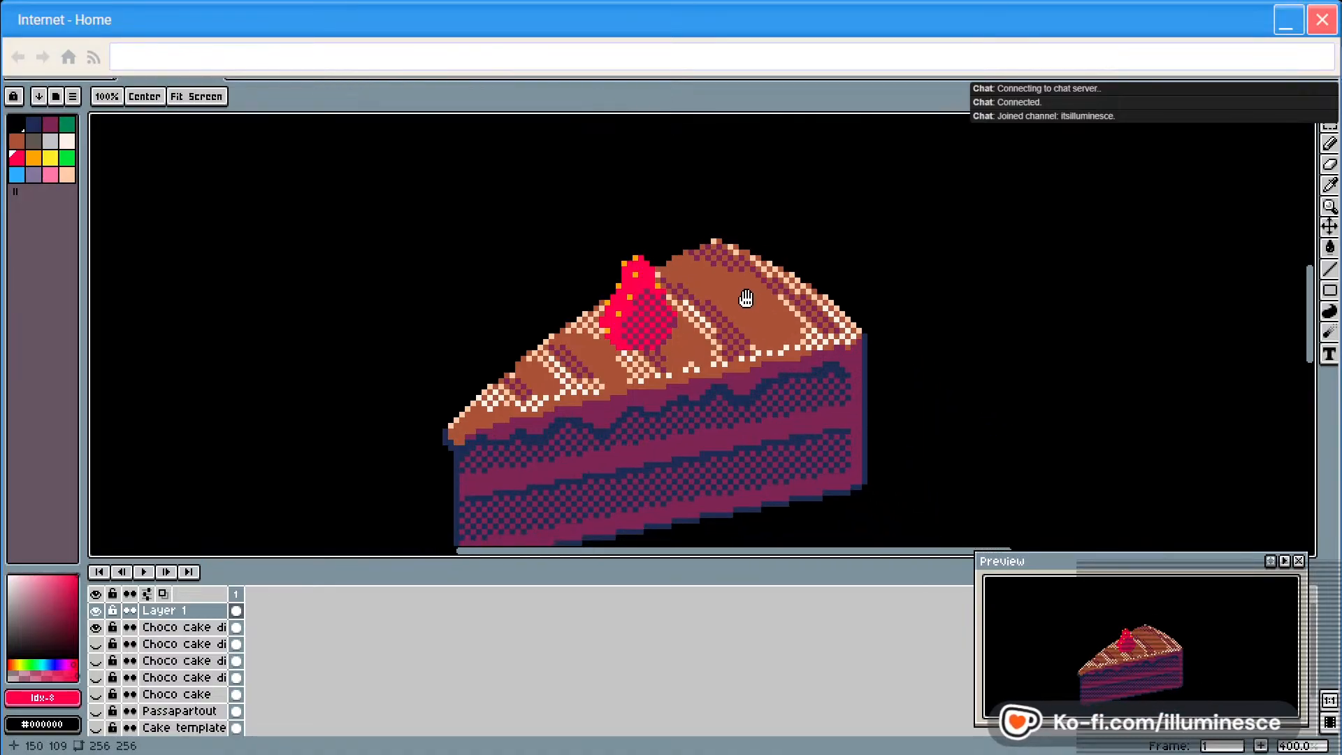
{"action": "scroll", "coordinate": [662, 328], "scroll_direction": "up", "scroll_amount": 1}
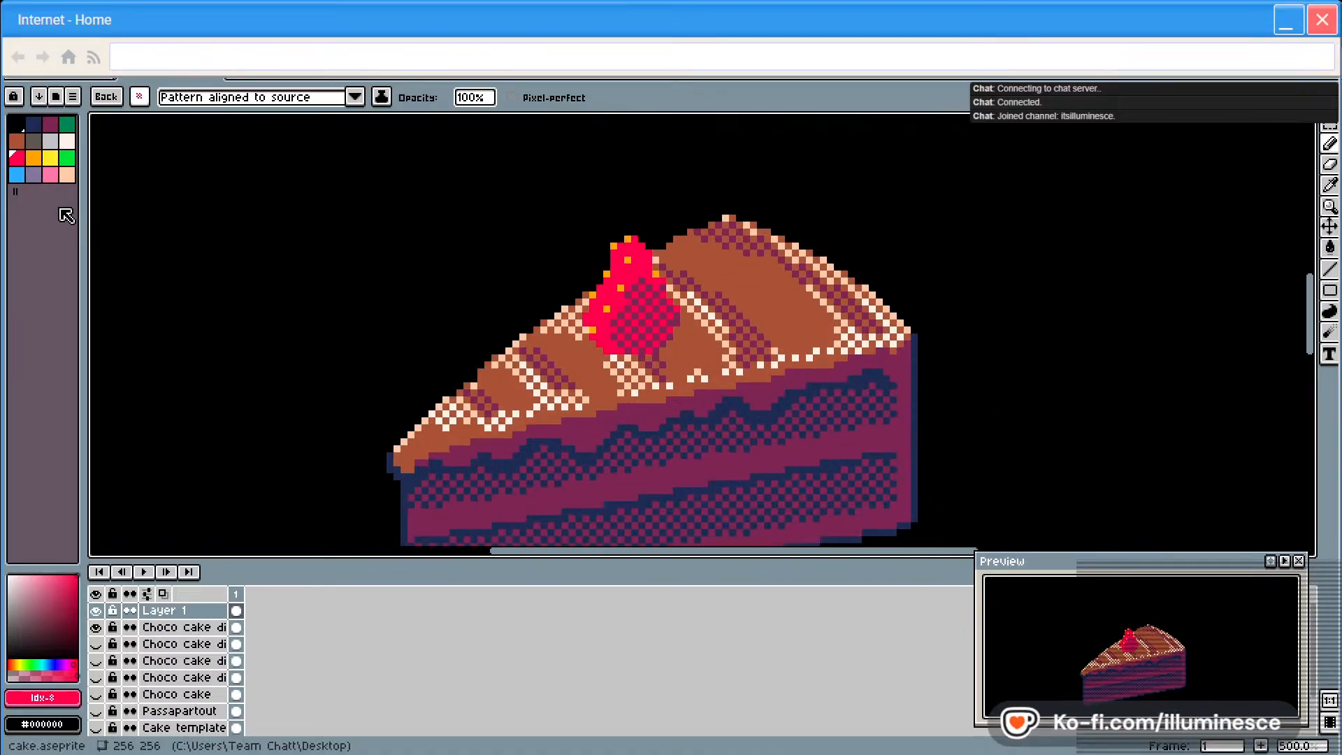
{"action": "left_click", "coordinate": [33, 158]}
{"action": "left_click", "coordinate": [139, 97]}
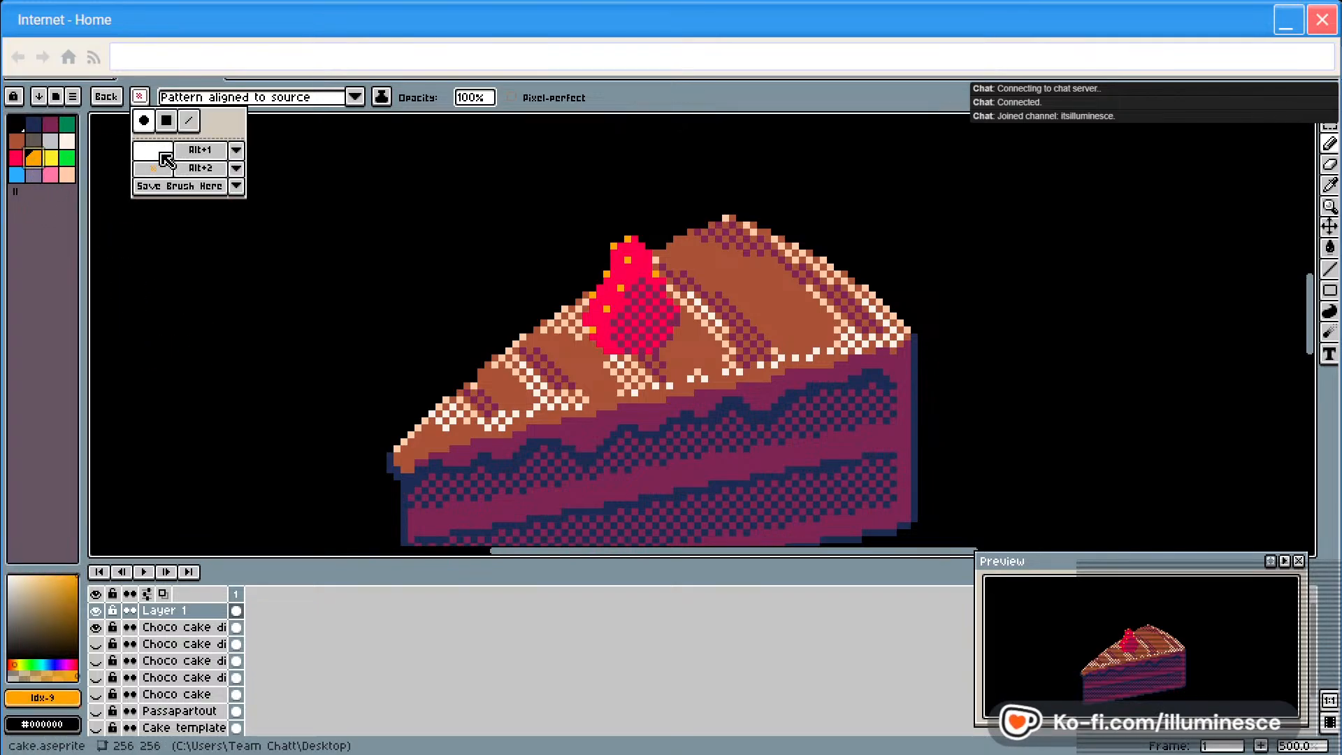
{"action": "left_click", "coordinate": [144, 120]}
Delete the custom brush stored in the first saved-brush slot and return to the canvas
{"action": "left_click", "coordinate": [236, 149]}
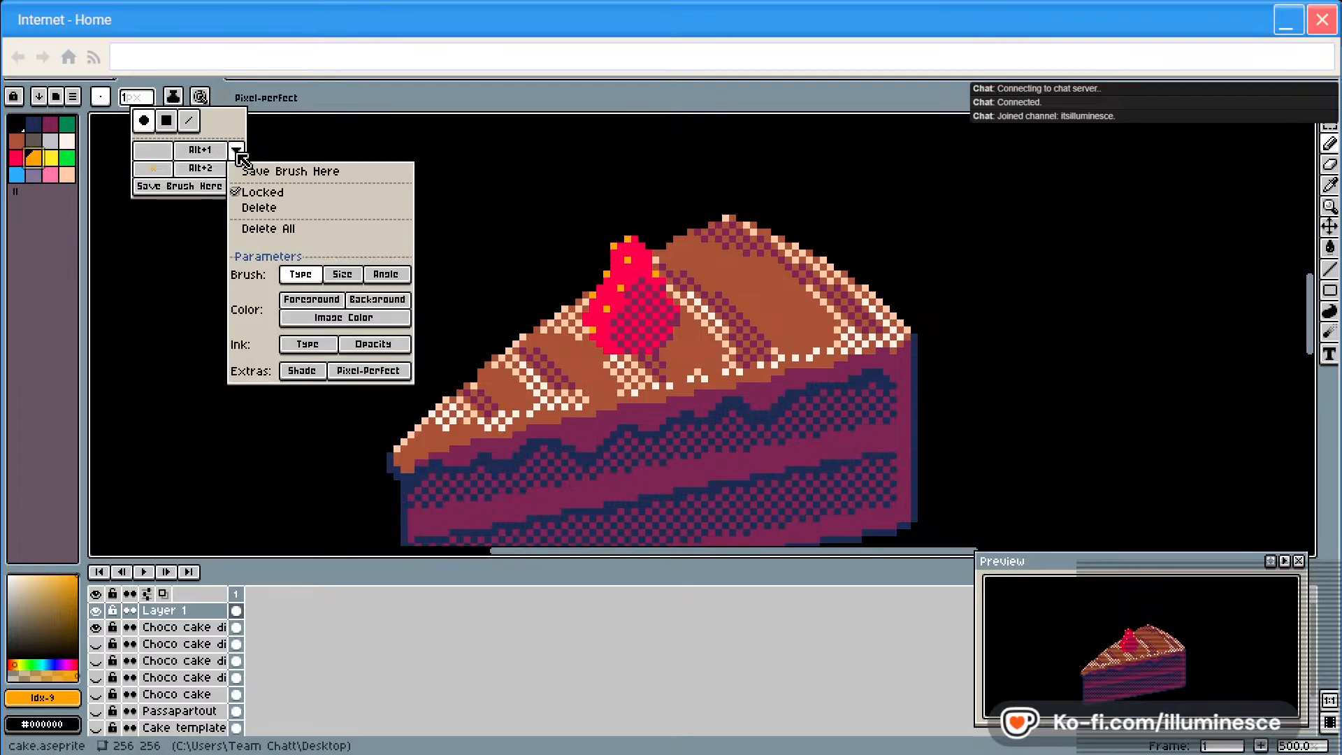
{"action": "left_click", "coordinate": [272, 211]}
{"action": "left_click", "coordinate": [236, 149]}
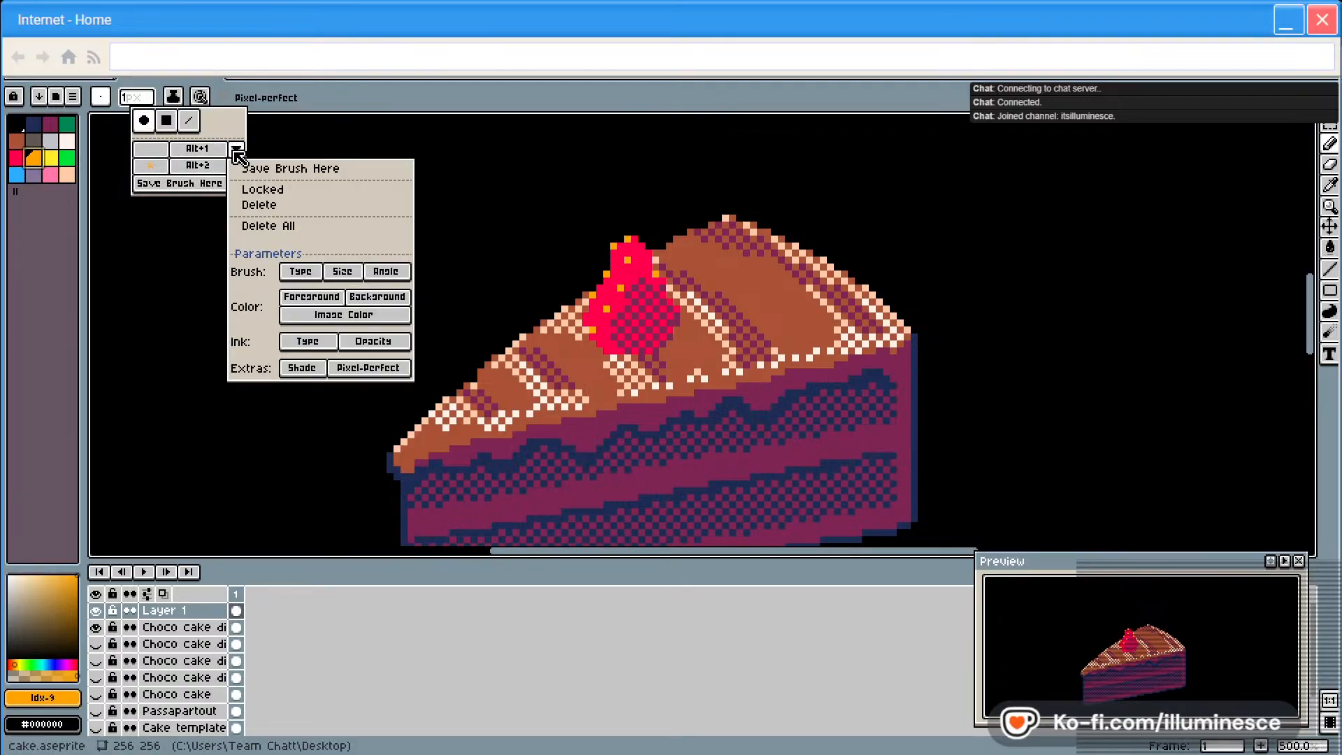
{"action": "left_click", "coordinate": [277, 212]}
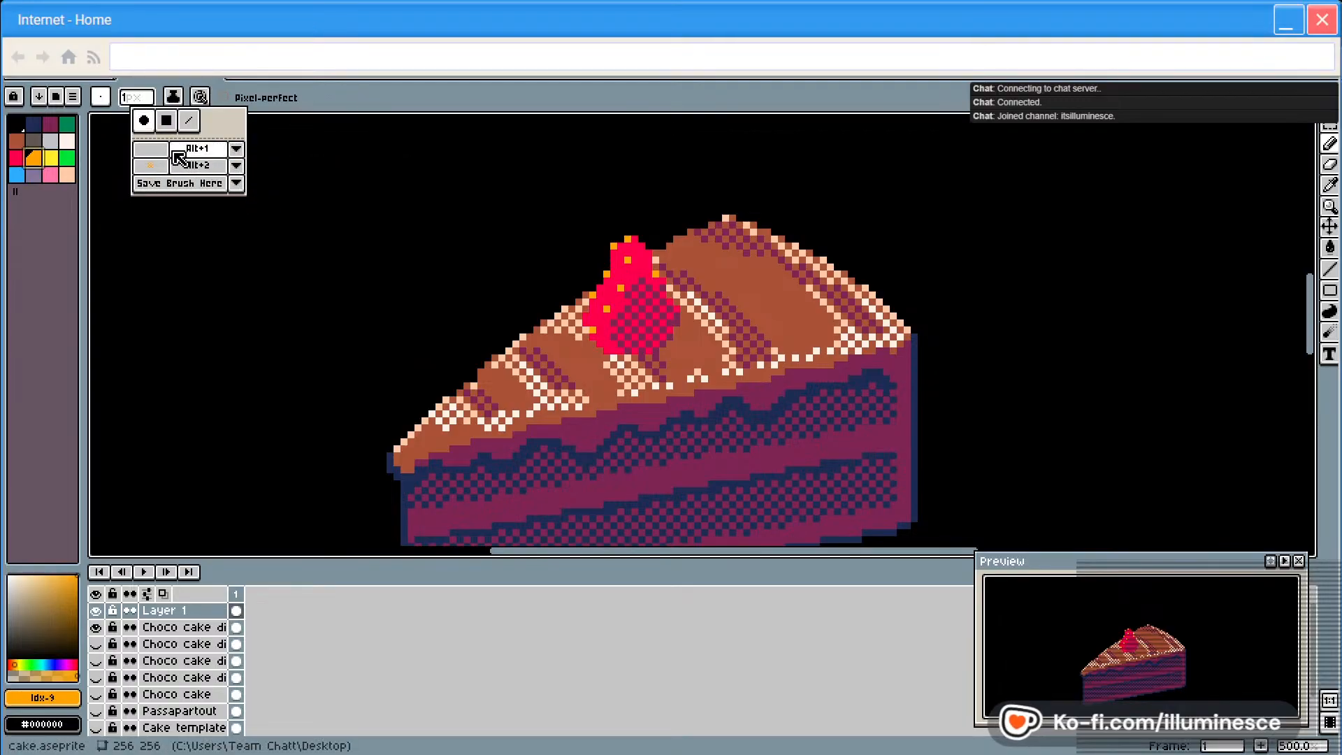
{"action": "left_click", "coordinate": [144, 97]}
{"action": "left_click", "coordinate": [101, 98]}
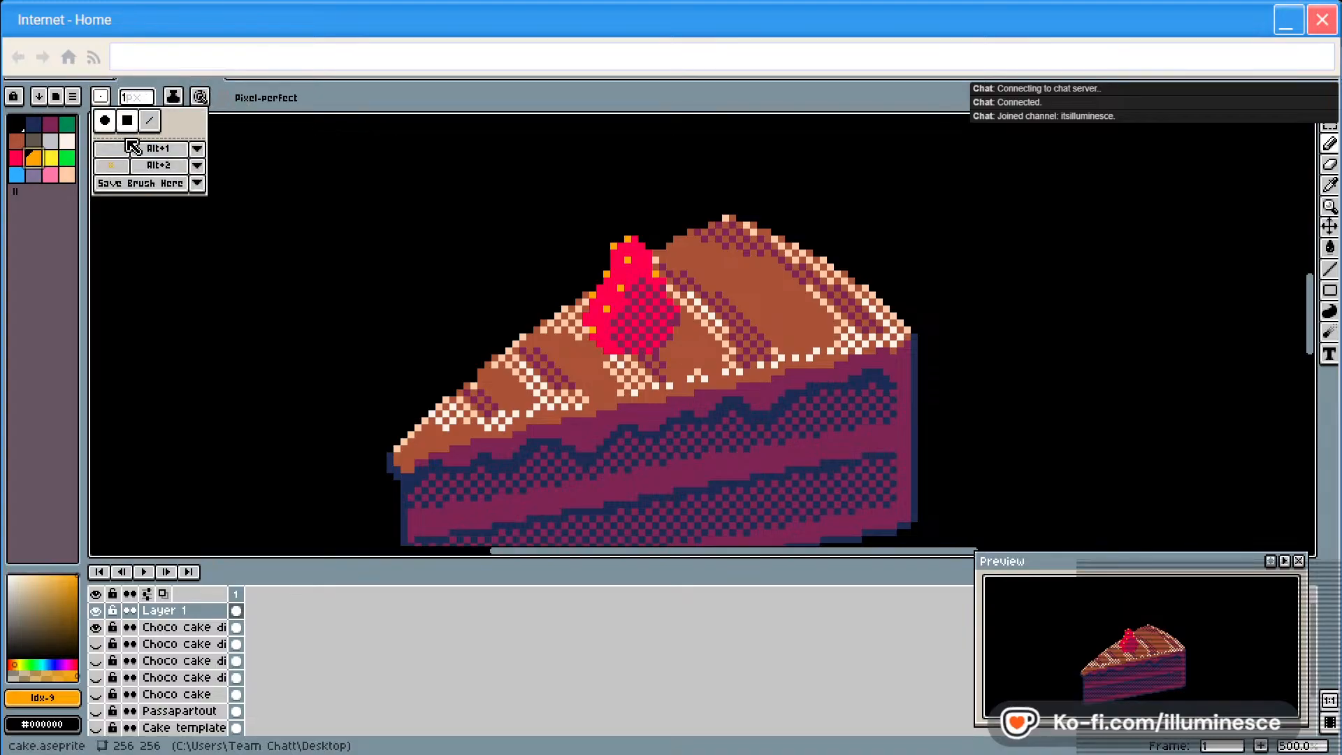
{"action": "left_click", "coordinate": [199, 150]}
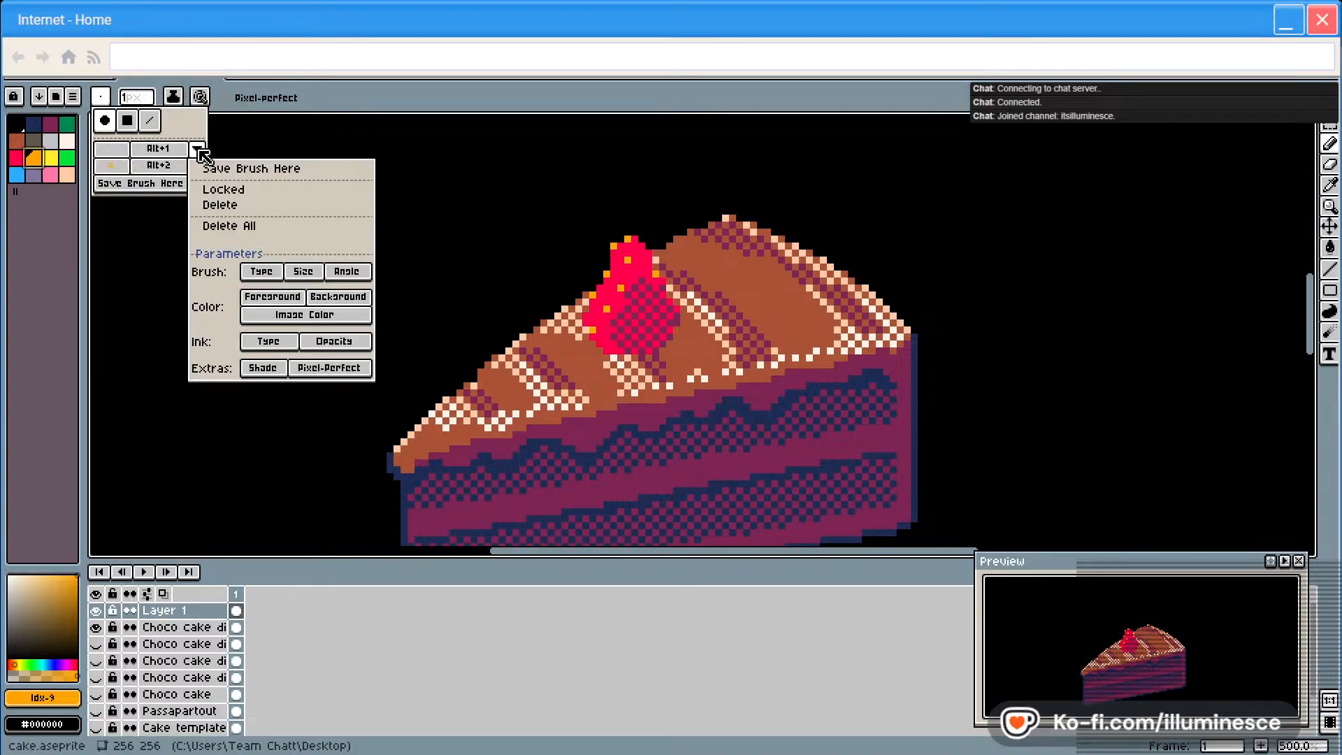
{"action": "left_click", "coordinate": [243, 207]}
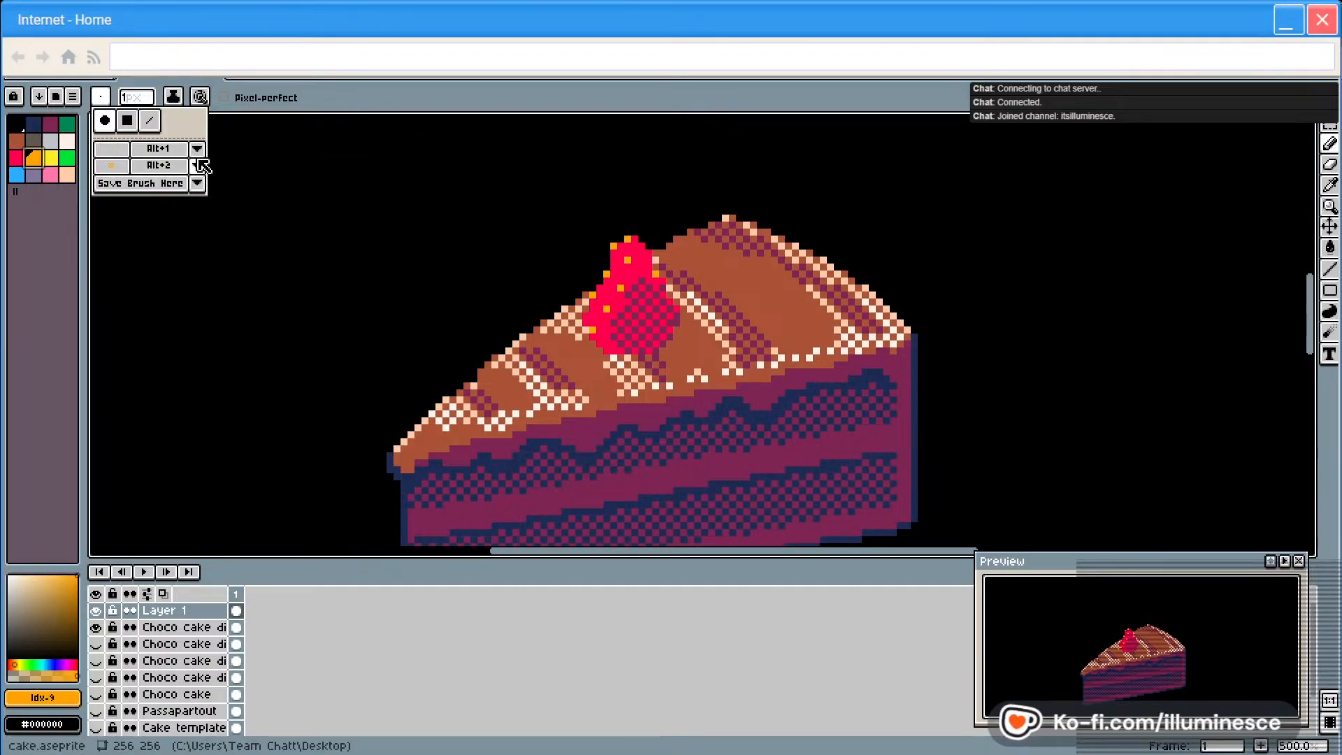
{"action": "left_click", "coordinate": [123, 171]}
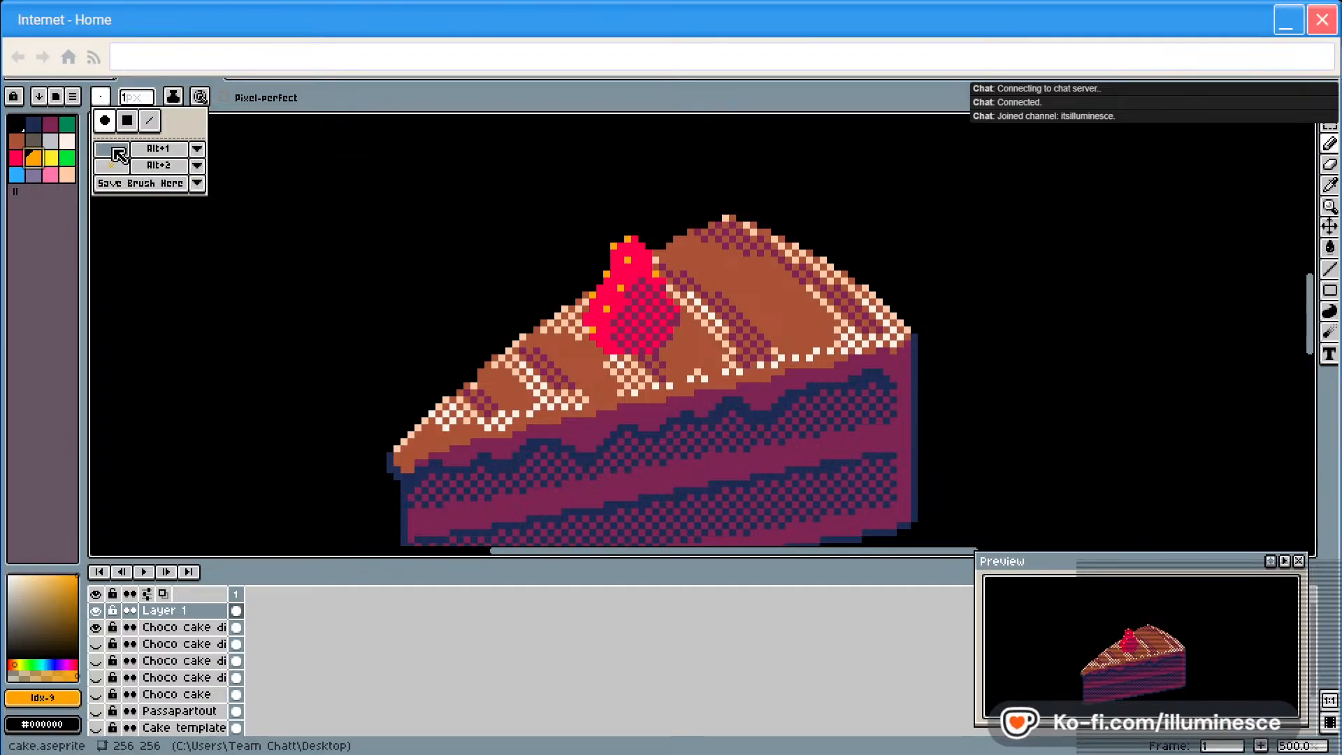
{"action": "left_click", "coordinate": [198, 149]}
{"action": "left_click", "coordinate": [248, 150]}
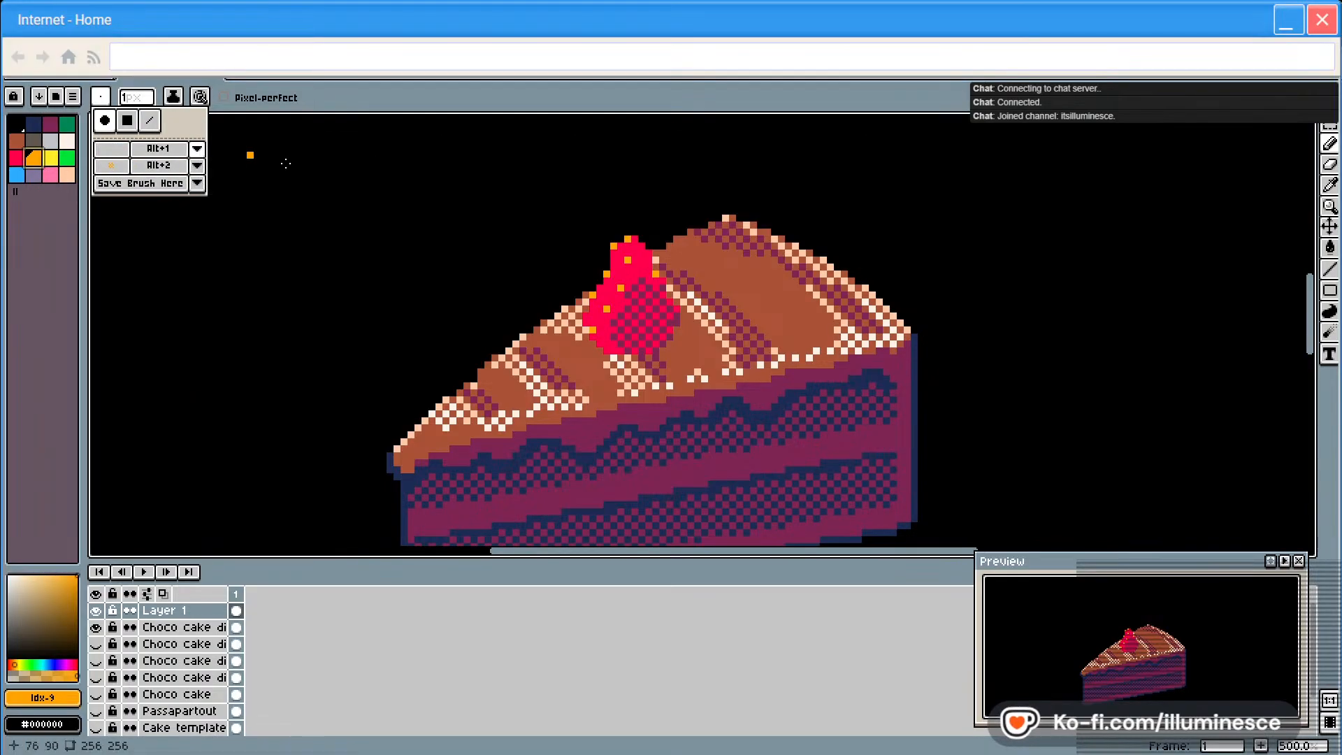
Dot orange seeds over the strawberry's dithered shadow and add pink highlight pixels around its tip
{"action": "left_click", "coordinate": [641, 295]}
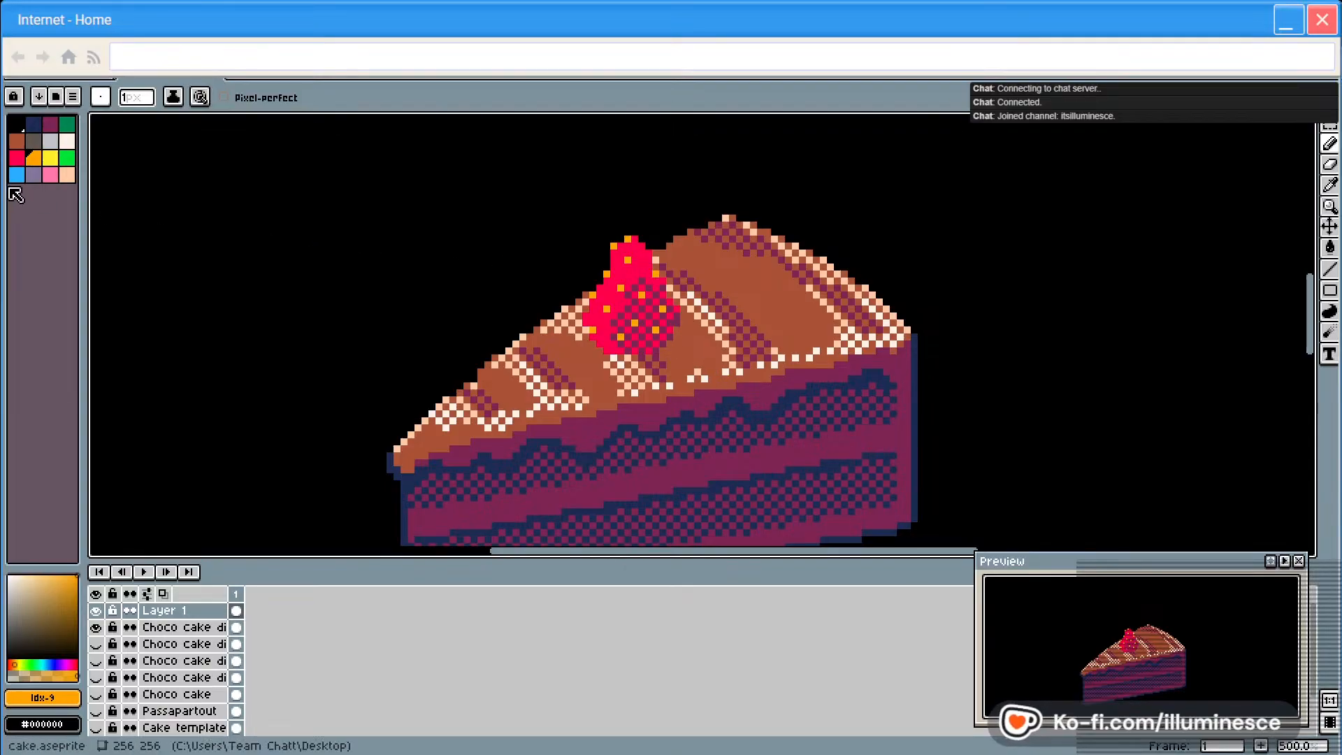
{"action": "left_click", "coordinate": [50, 175]}
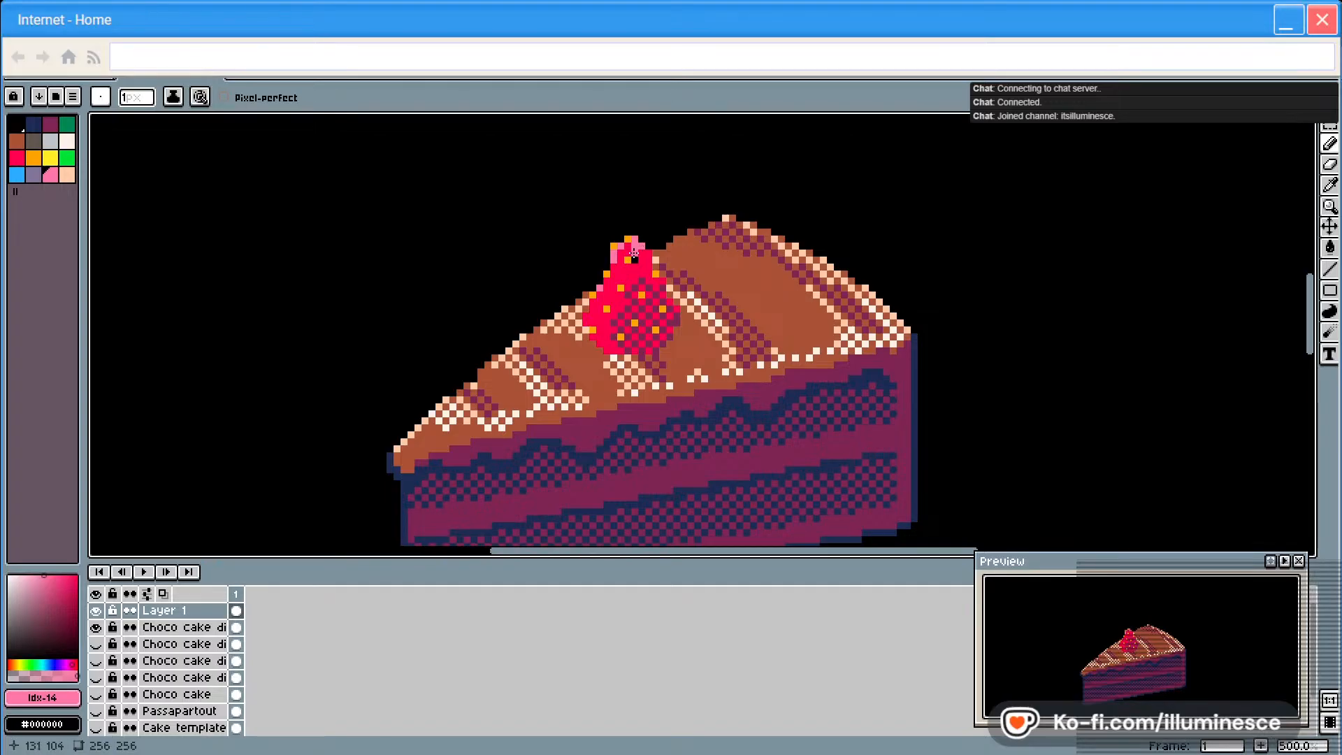
Repaint the stray pixels in the strawberry's tip red and add pink highlights along its outer edges
{"action": "left_click", "coordinate": [17, 158]}
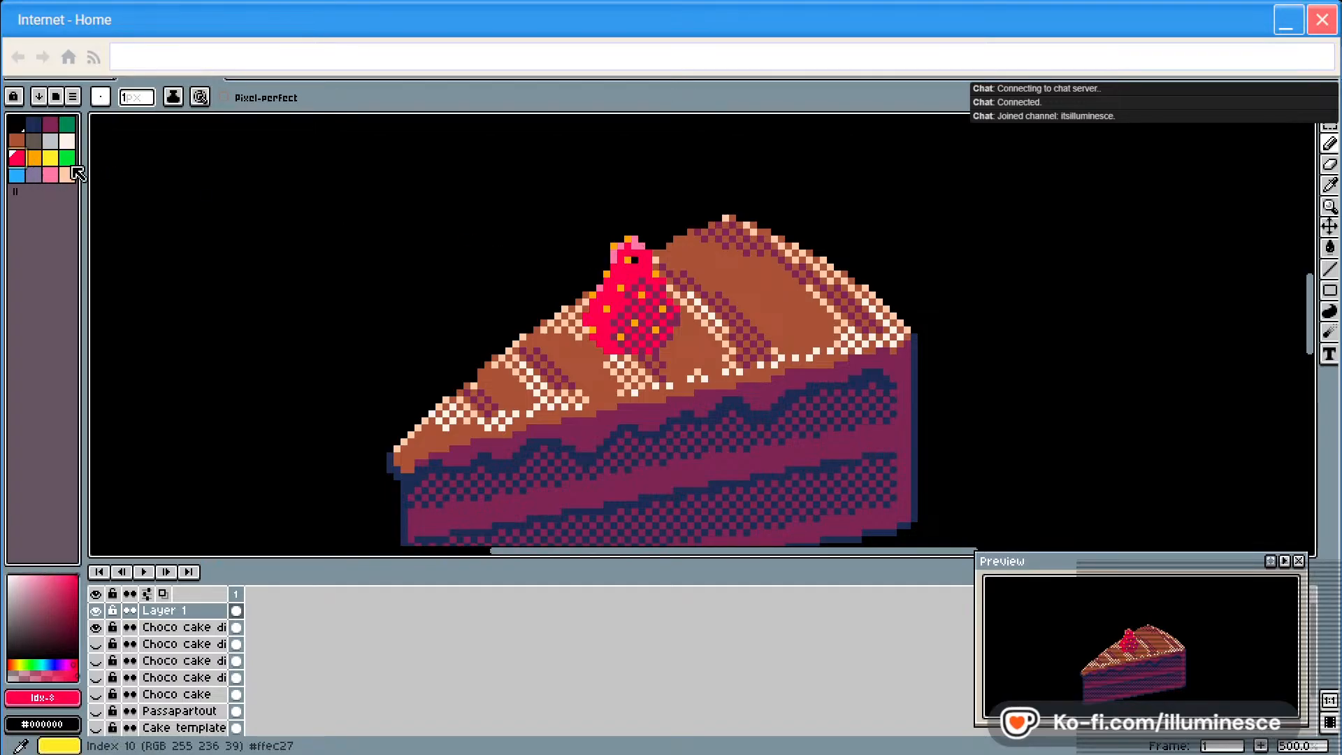
{"action": "left_click", "coordinate": [632, 250]}
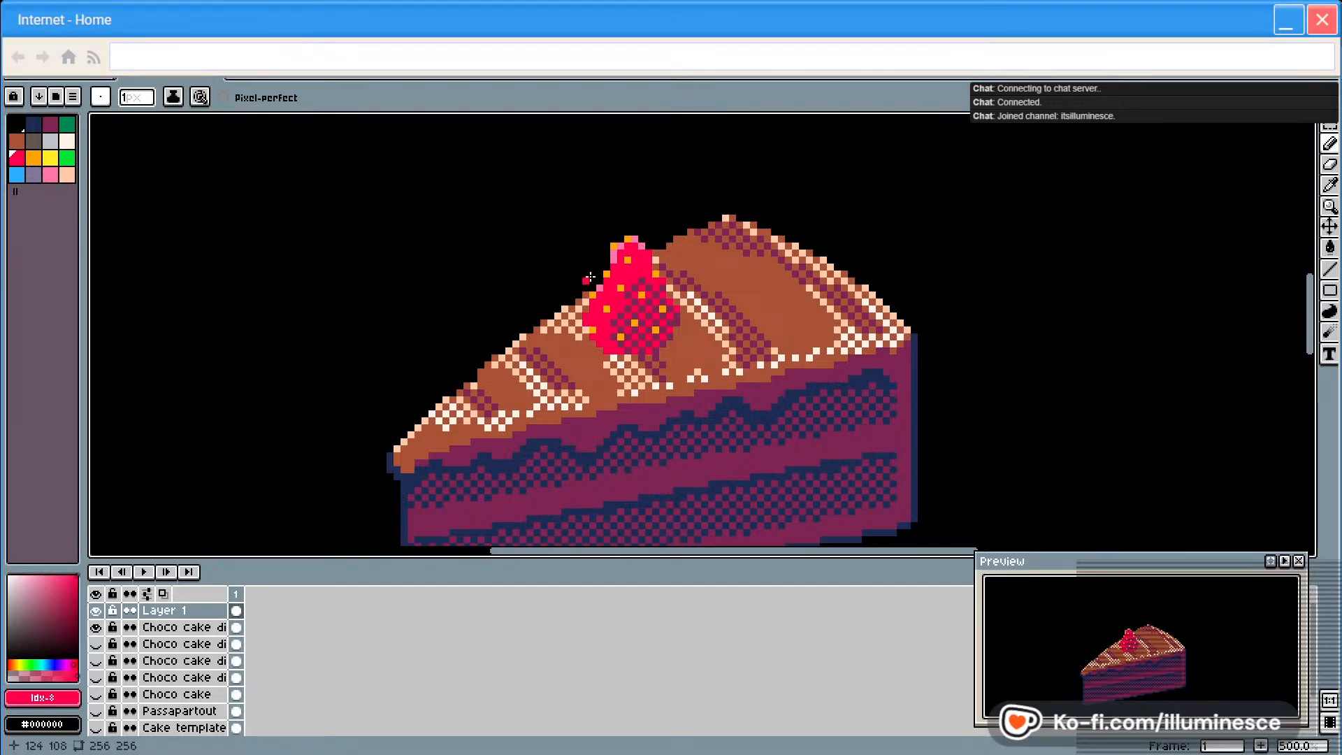
{"action": "left_click", "coordinate": [615, 259]}
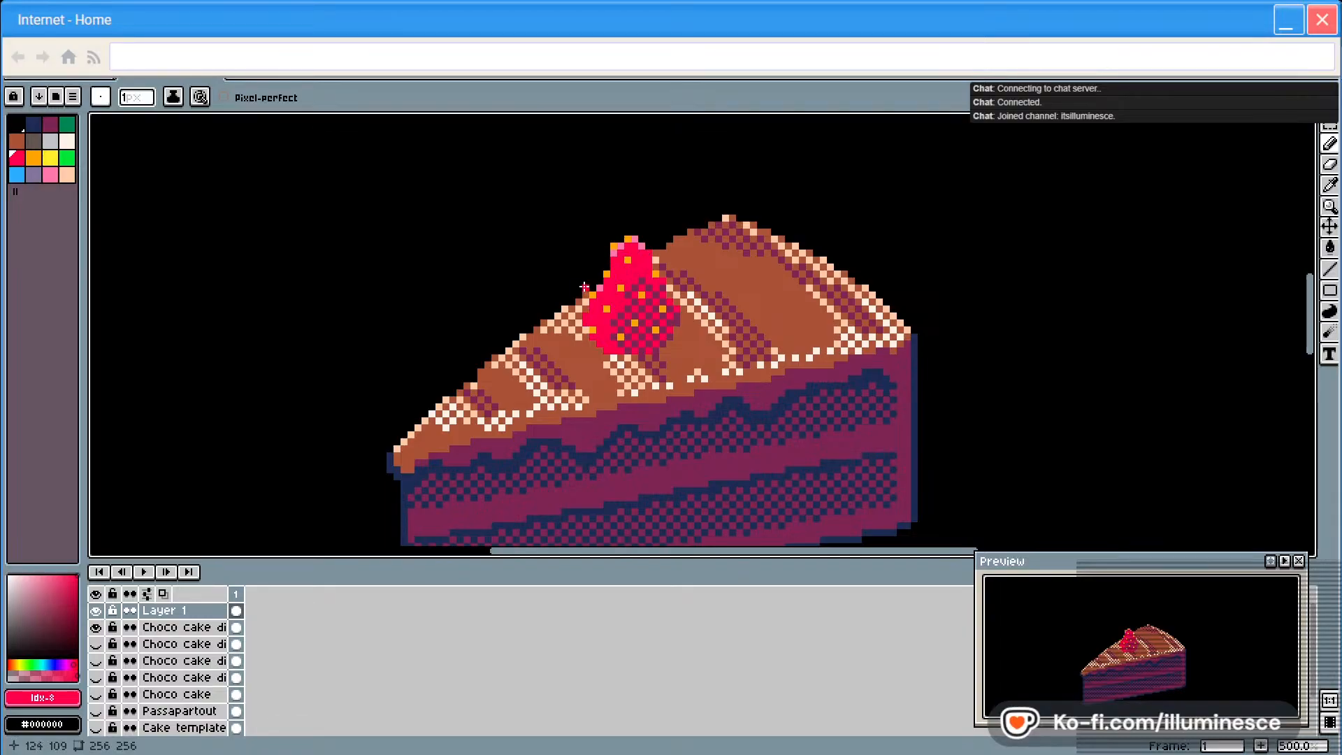
{"action": "key", "text": "x"}
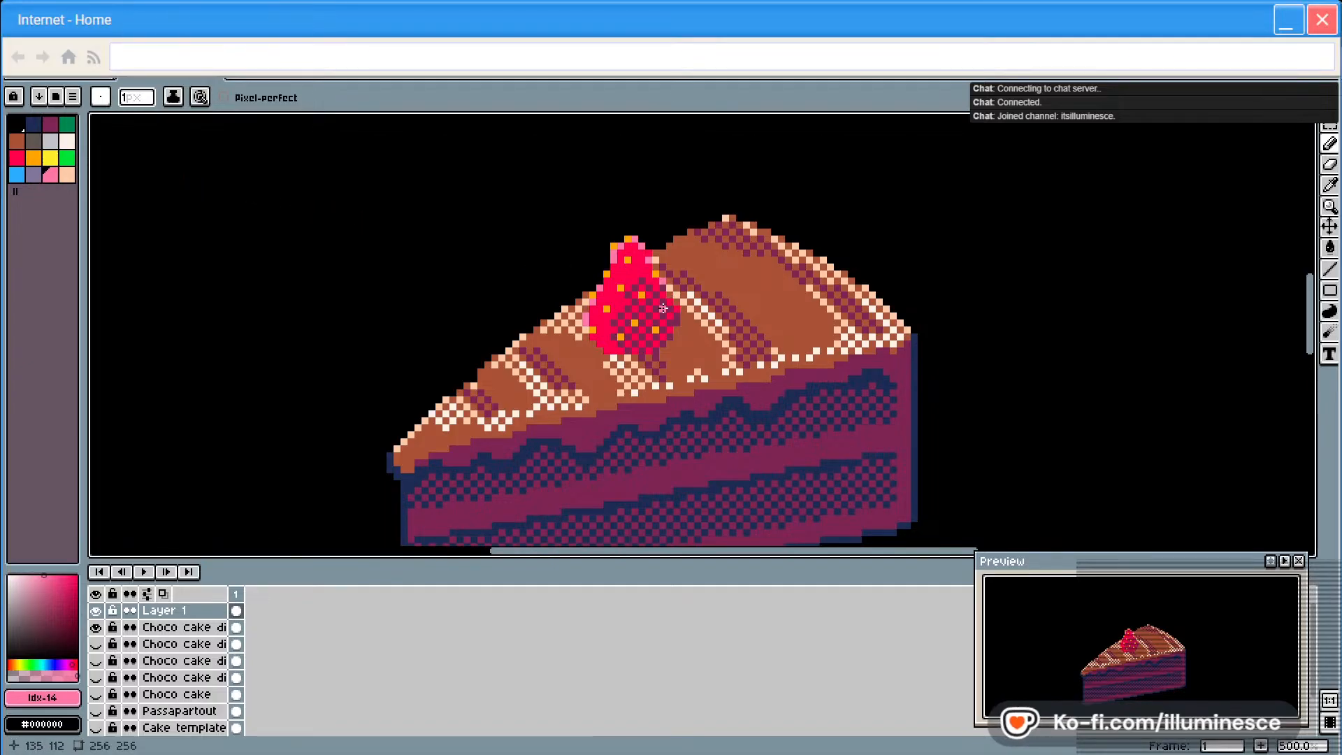
Shade the strawberry's lower-right edge with dark plum pixels, touching up the dithering with red
{"action": "left_click", "coordinate": [51, 123]}
{"action": "left_click_drag", "start_coordinate": [629, 349], "coordinate": [643, 338]}
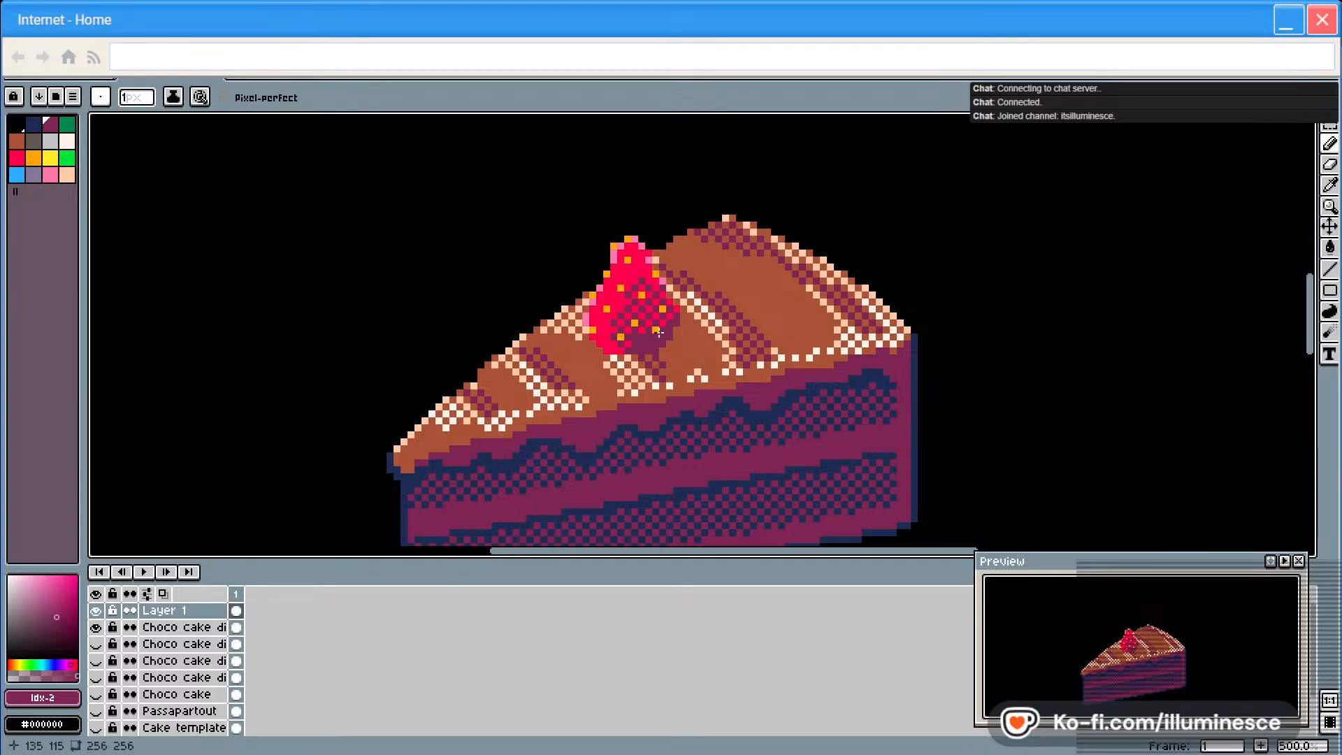
{"action": "left_click", "coordinate": [17, 158]}
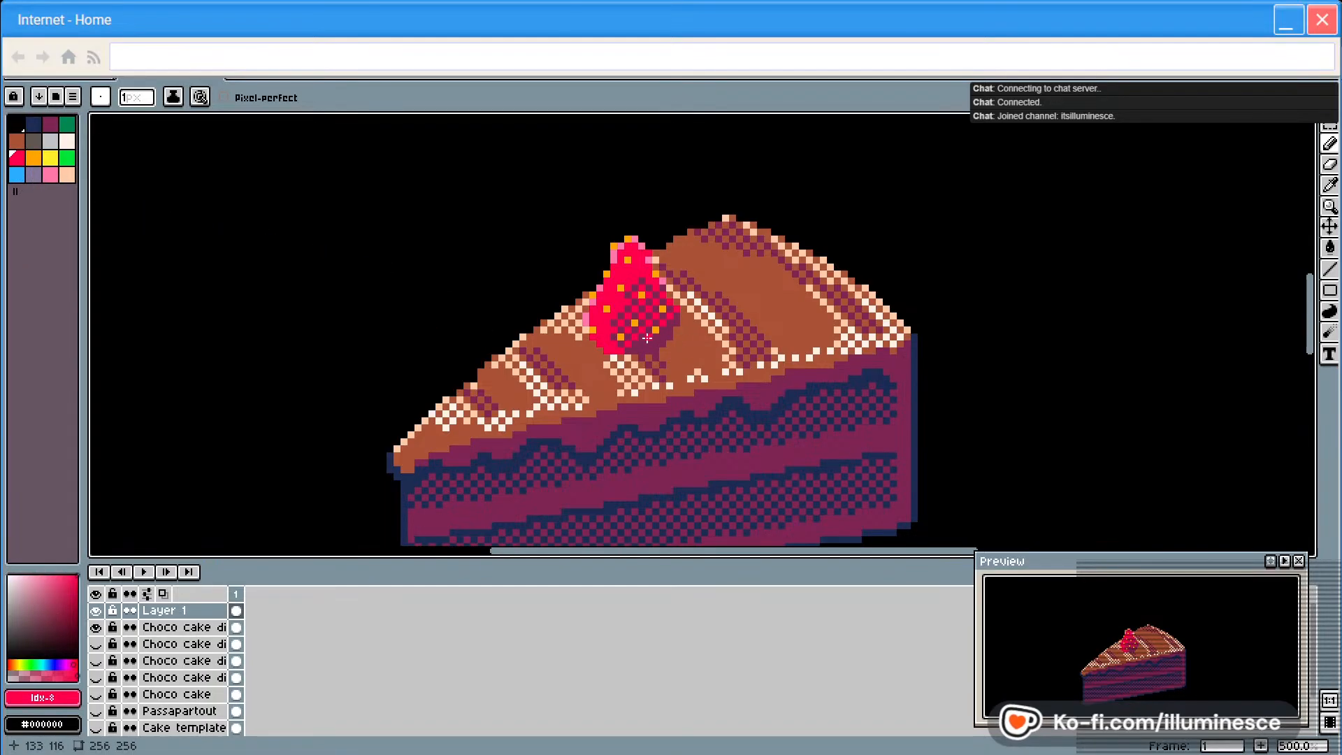
{"action": "left_click", "coordinate": [654, 314], "text": "alt"}
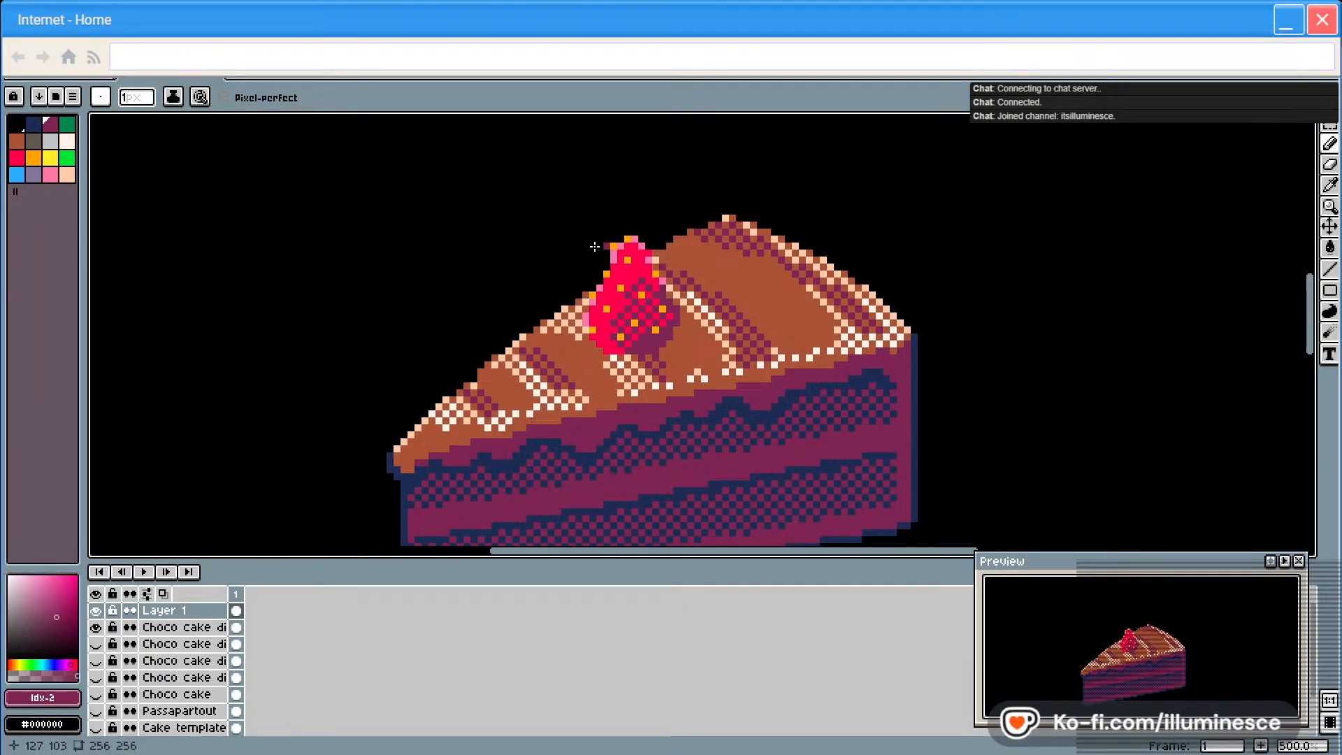
Color the left edge of the strawberry's tip orange and trim its corner with a 1 px eraser
{"action": "left_click", "coordinate": [34, 158]}
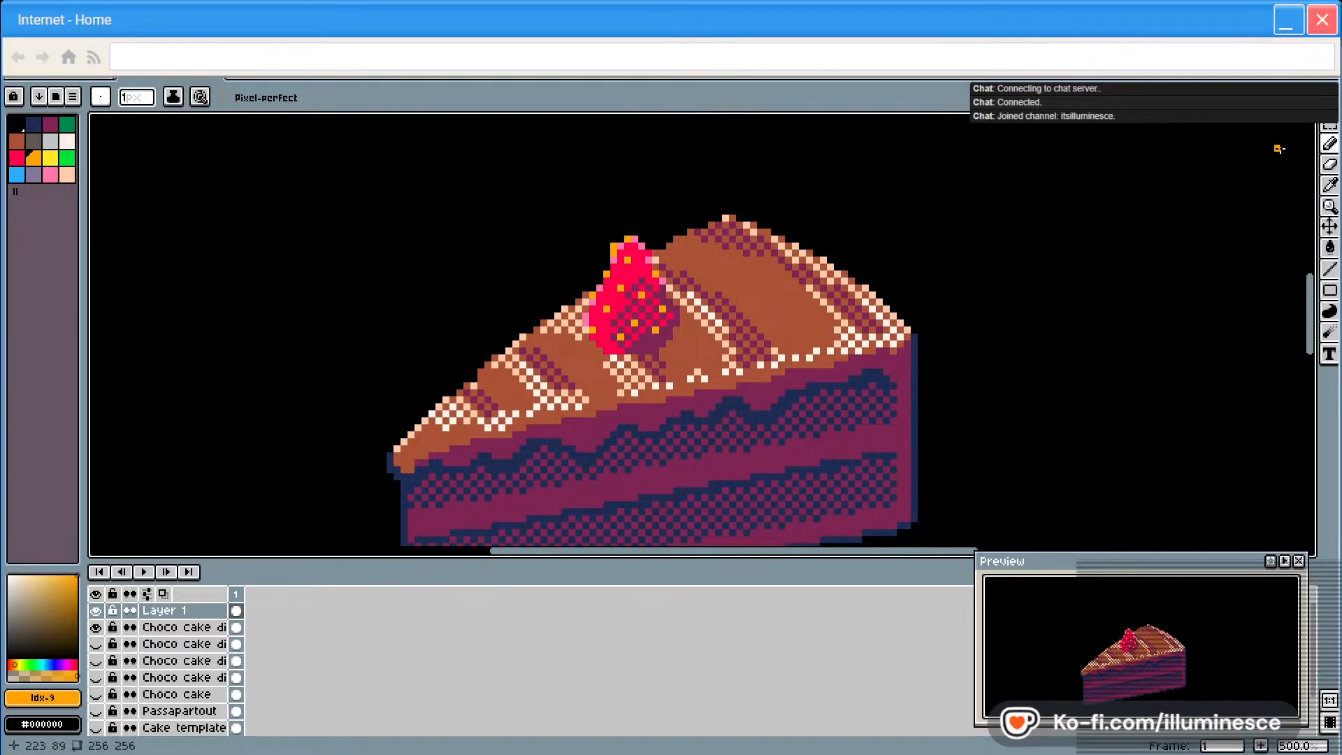
{"action": "left_click", "coordinate": [1327, 168]}
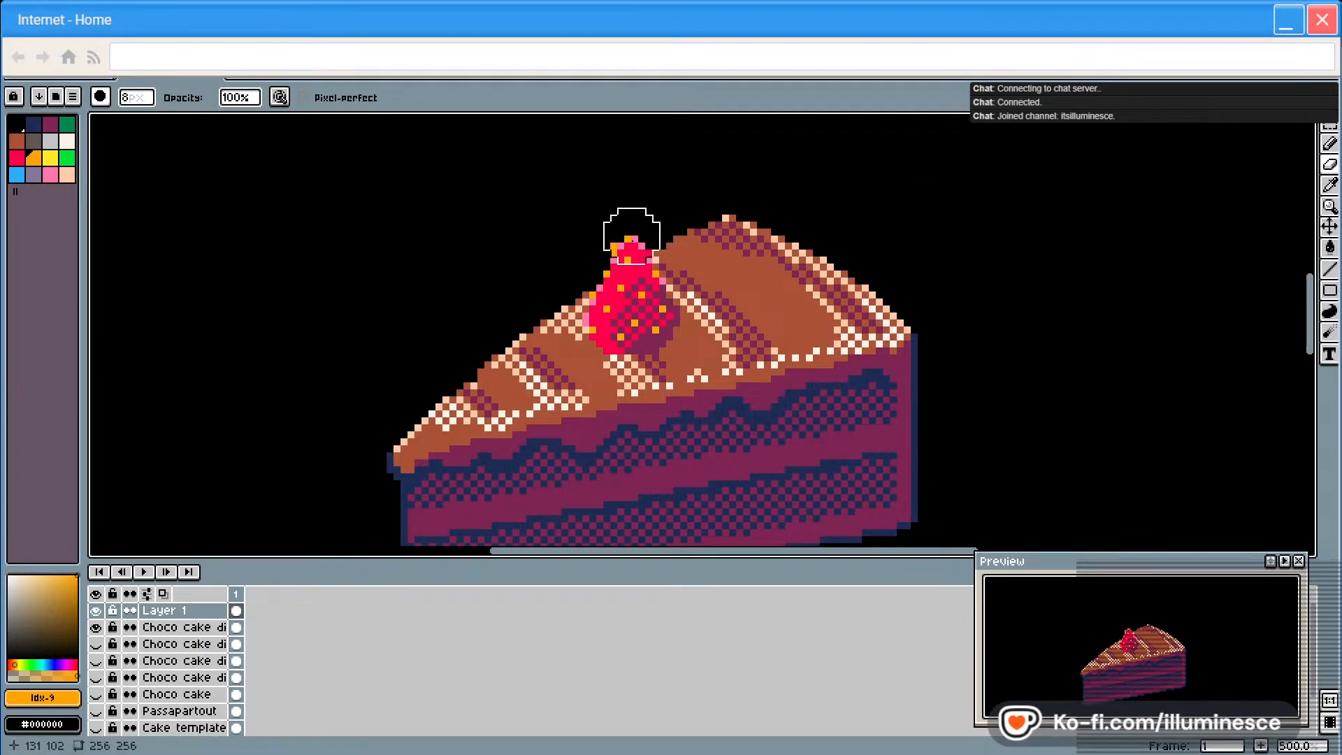
{"action": "left_click", "coordinate": [126, 103]}
{"action": "left_click_drag", "start_coordinate": [143, 123], "coordinate": [121, 119]}
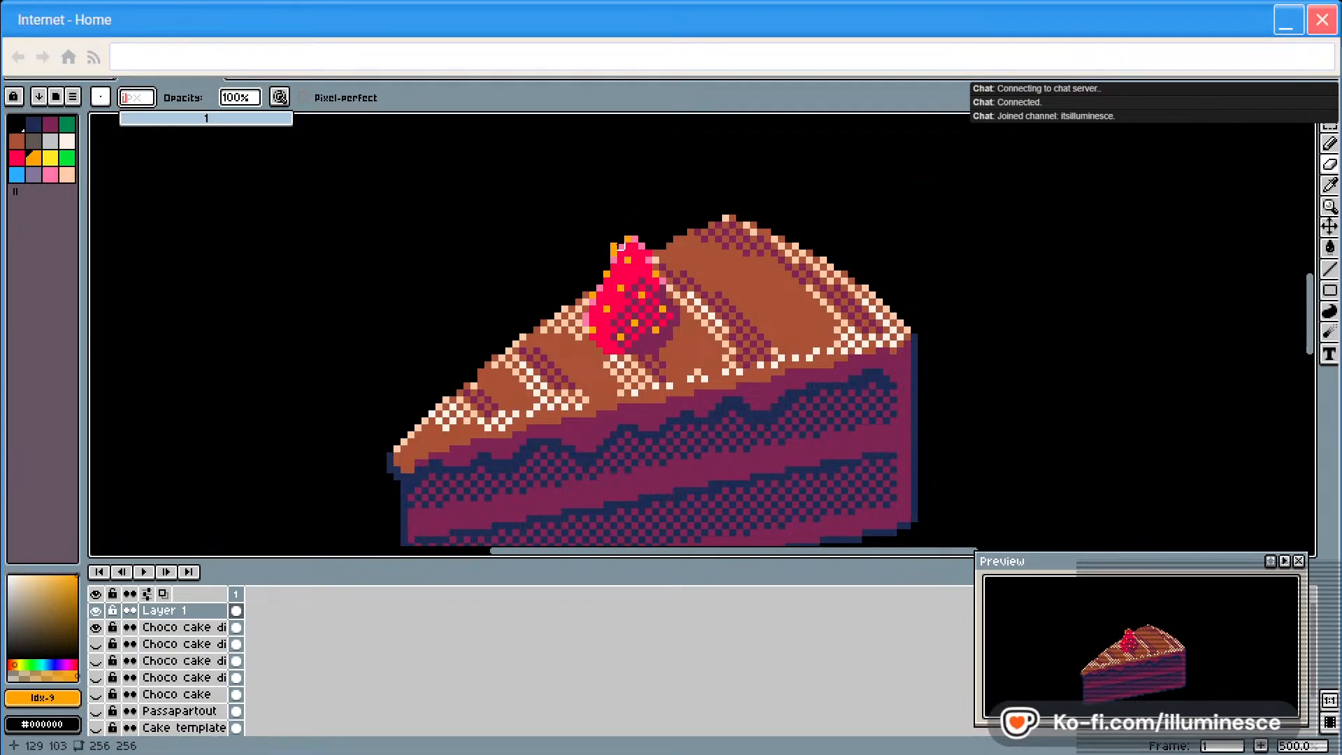
{"action": "left_click", "coordinate": [634, 260]}
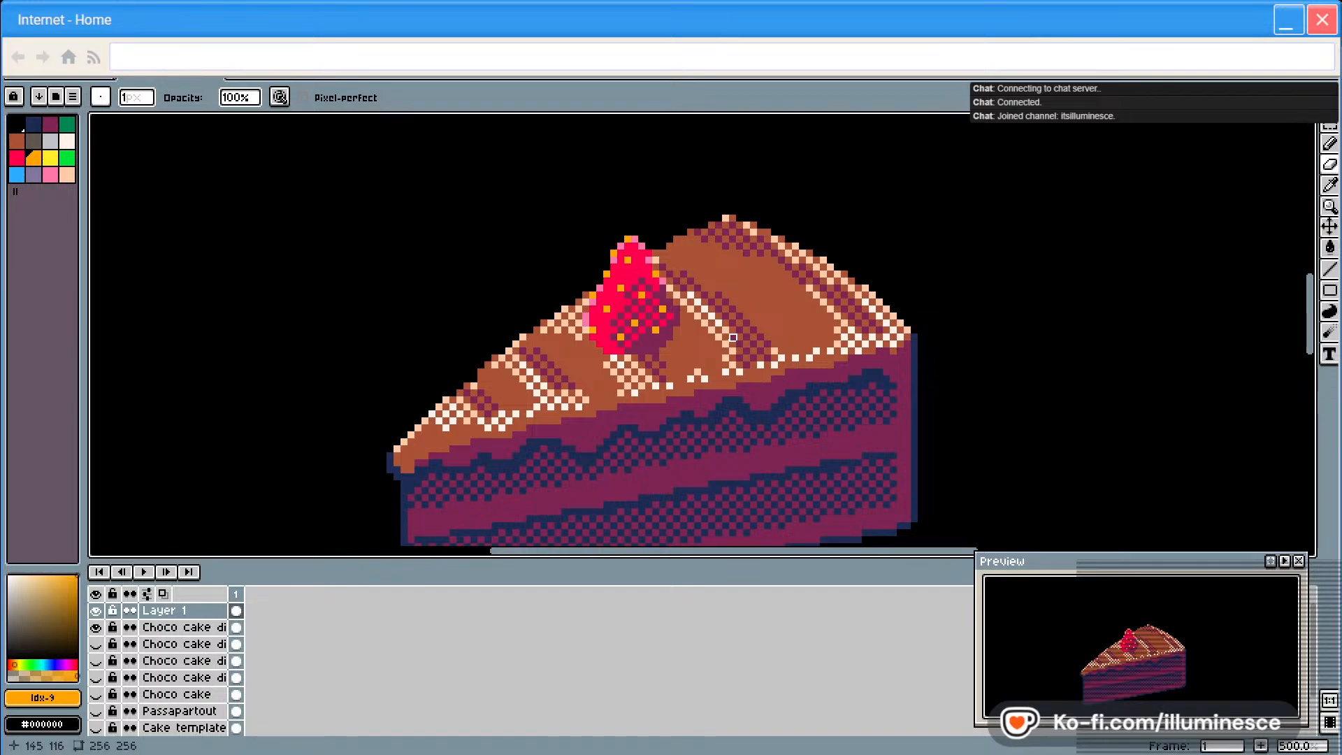
Refine the strawberry's shading with the pencil, filling the upper dithered area with red and adding plum below
{"action": "left_click", "coordinate": [49, 130]}
{"action": "left_click", "coordinate": [1329, 143]}
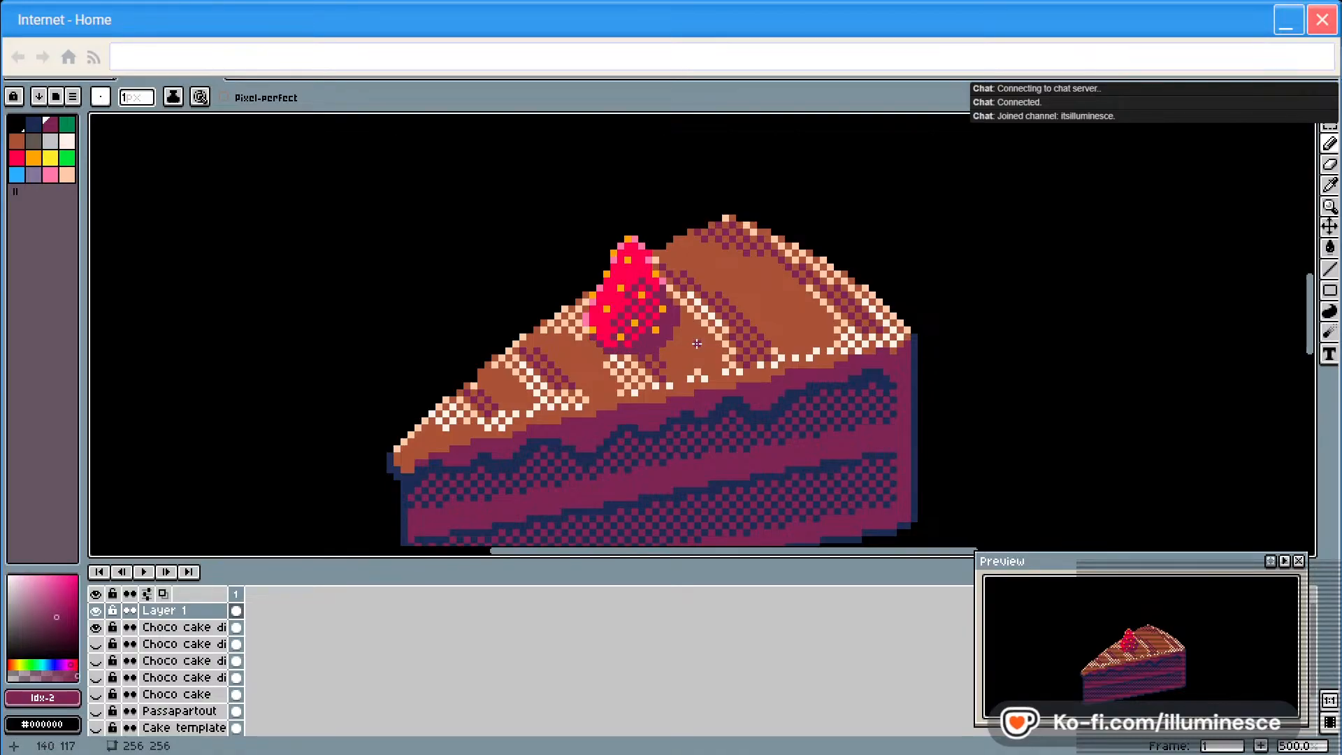
{"action": "left_click", "coordinate": [18, 160]}
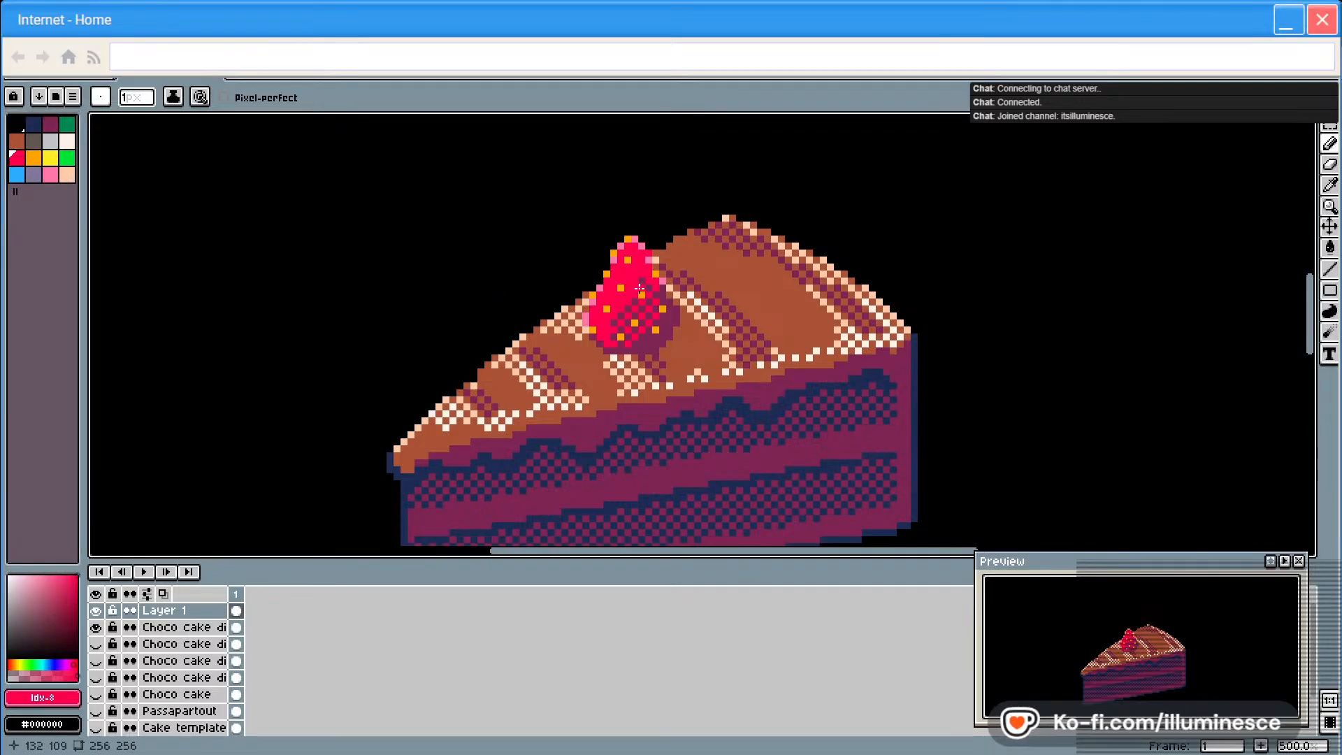
{"action": "left_click", "coordinate": [627, 341], "text": "alt"}
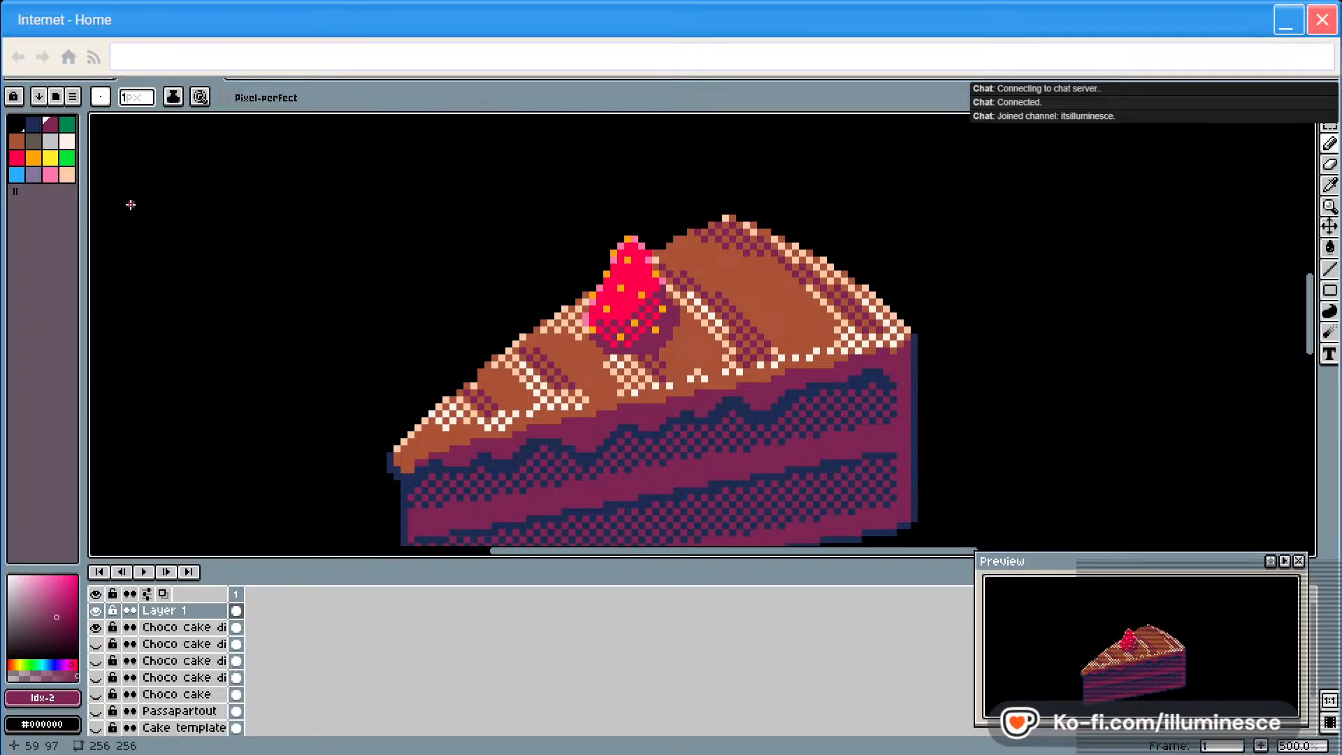
Touch up the strawberry's dithered shading with red and darken its lower edge with plum pixels
{"action": "left_click", "coordinate": [17, 158]}
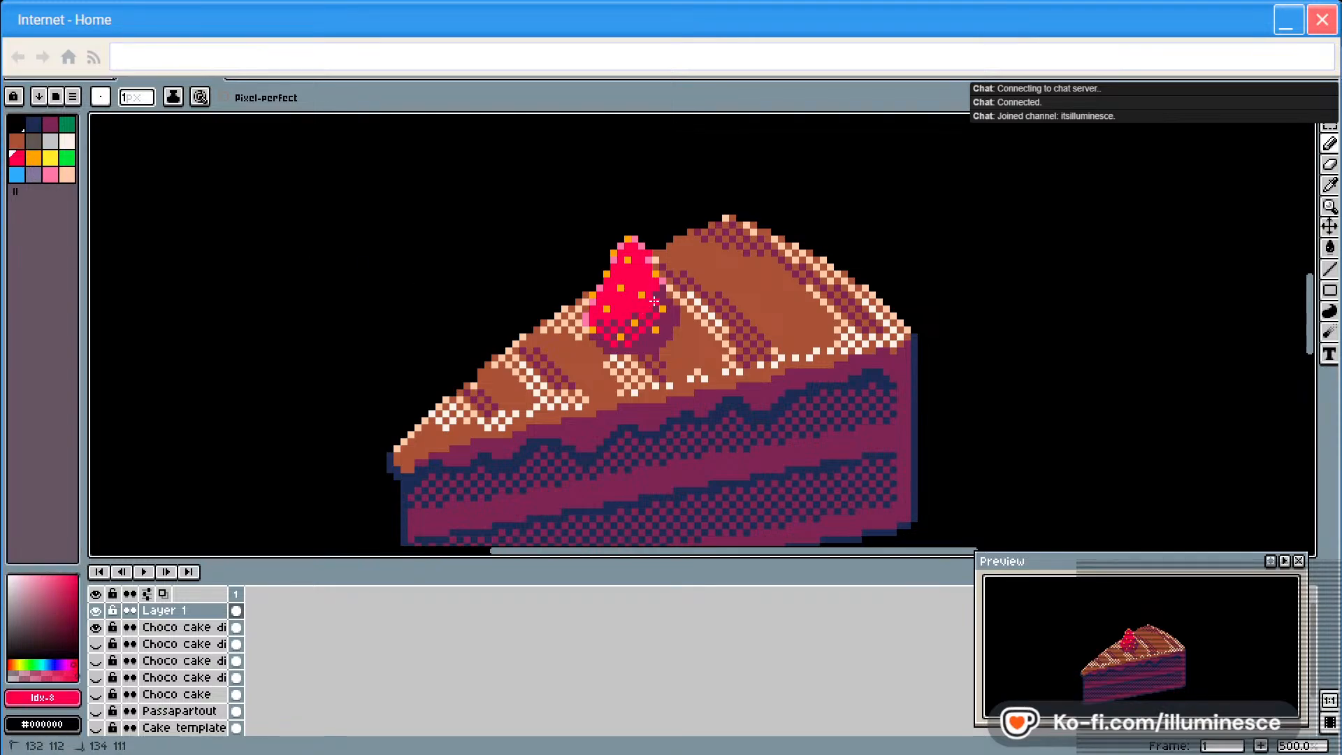
{"action": "left_click", "coordinate": [564, 330]}
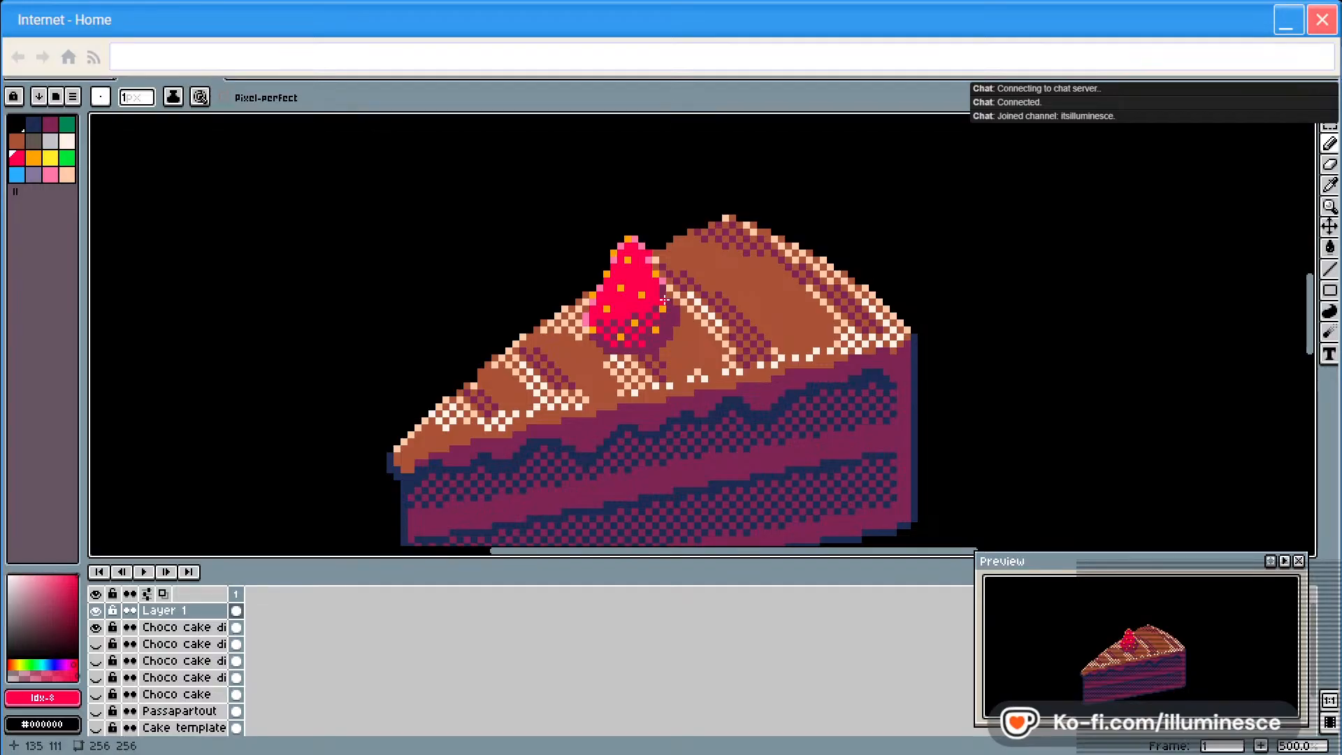
{"action": "left_click", "coordinate": [602, 331], "text": "alt"}
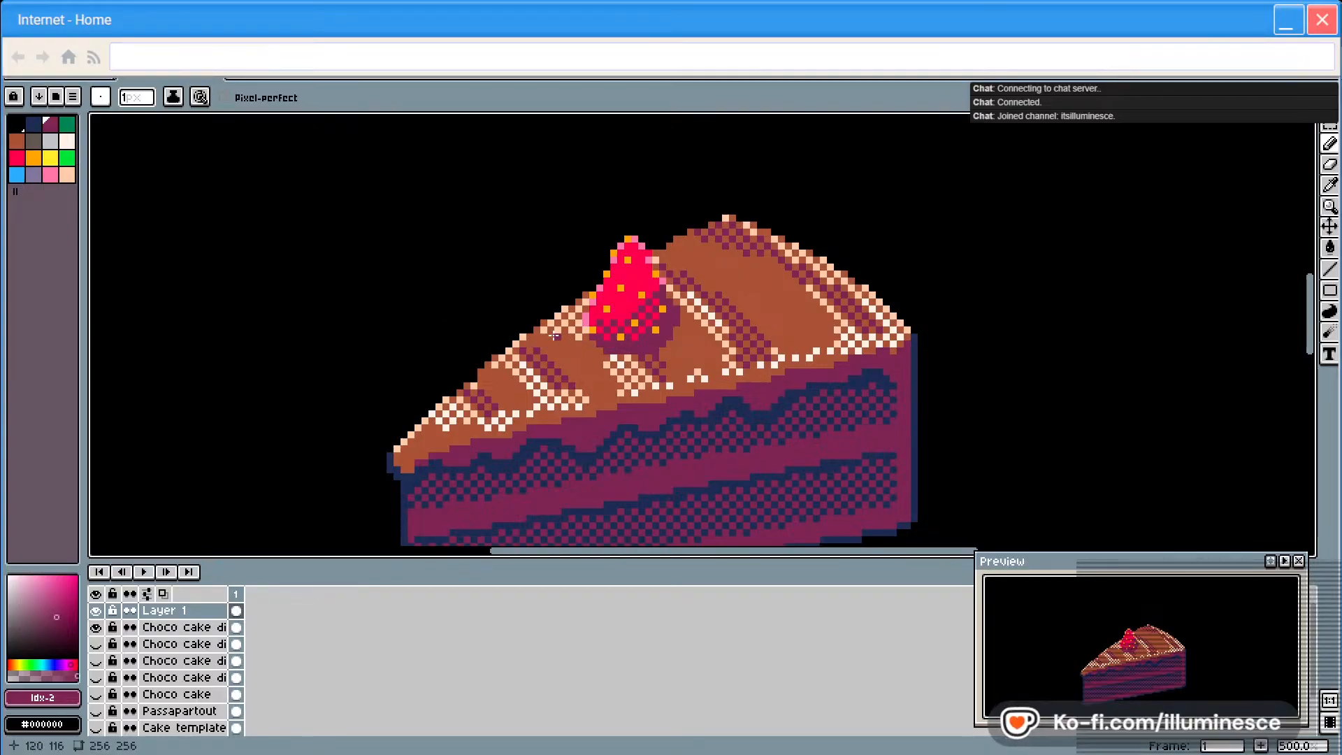
Try adding a pink highlight inside the upper-left part of the strawberry
{"action": "left_click", "coordinate": [609, 260], "text": "alt"}
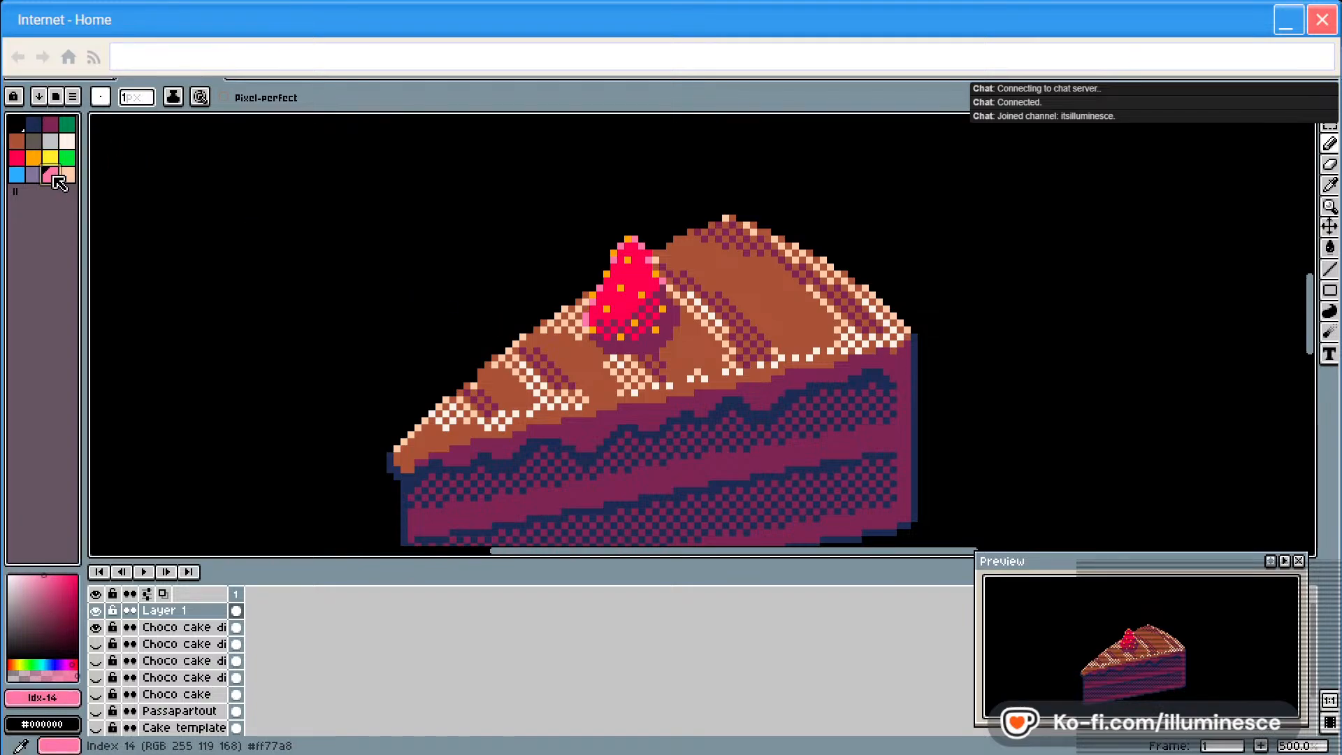
{"action": "left_click", "coordinate": [620, 273]}
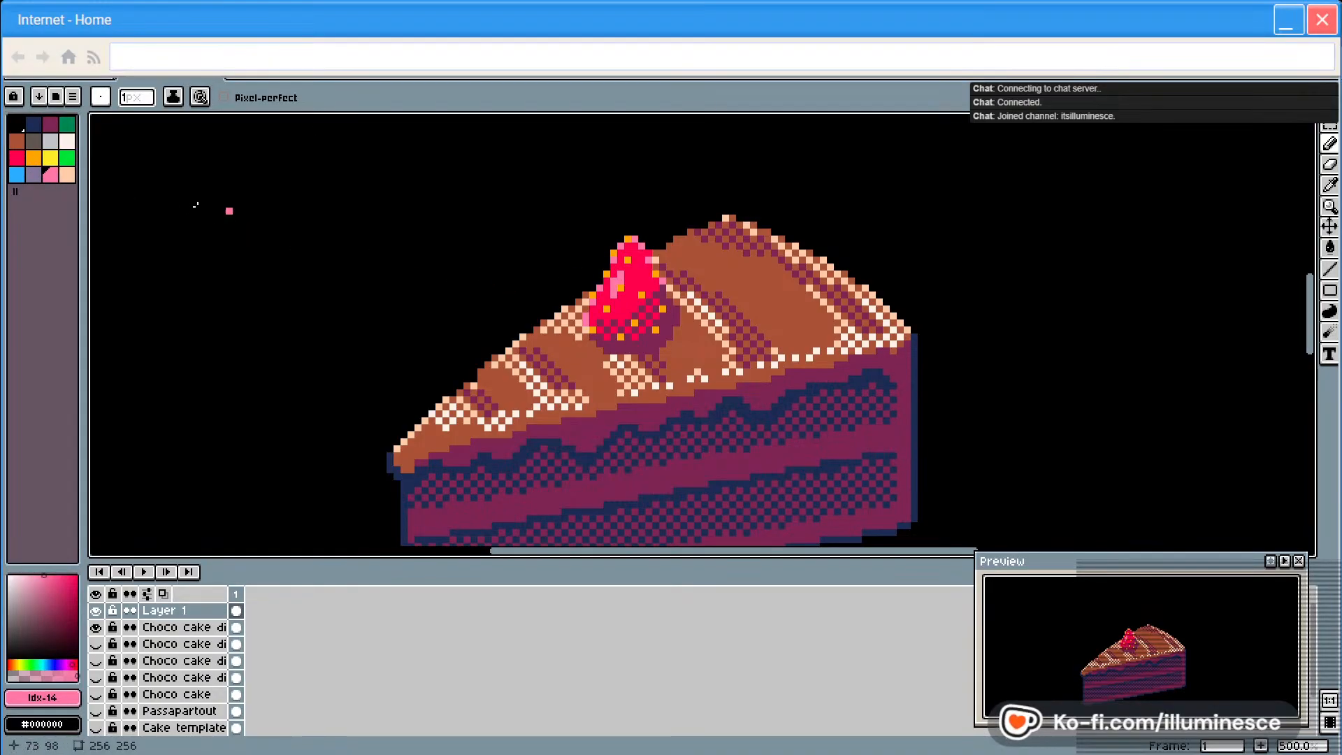
{"action": "left_click", "coordinate": [613, 283], "text": "alt"}
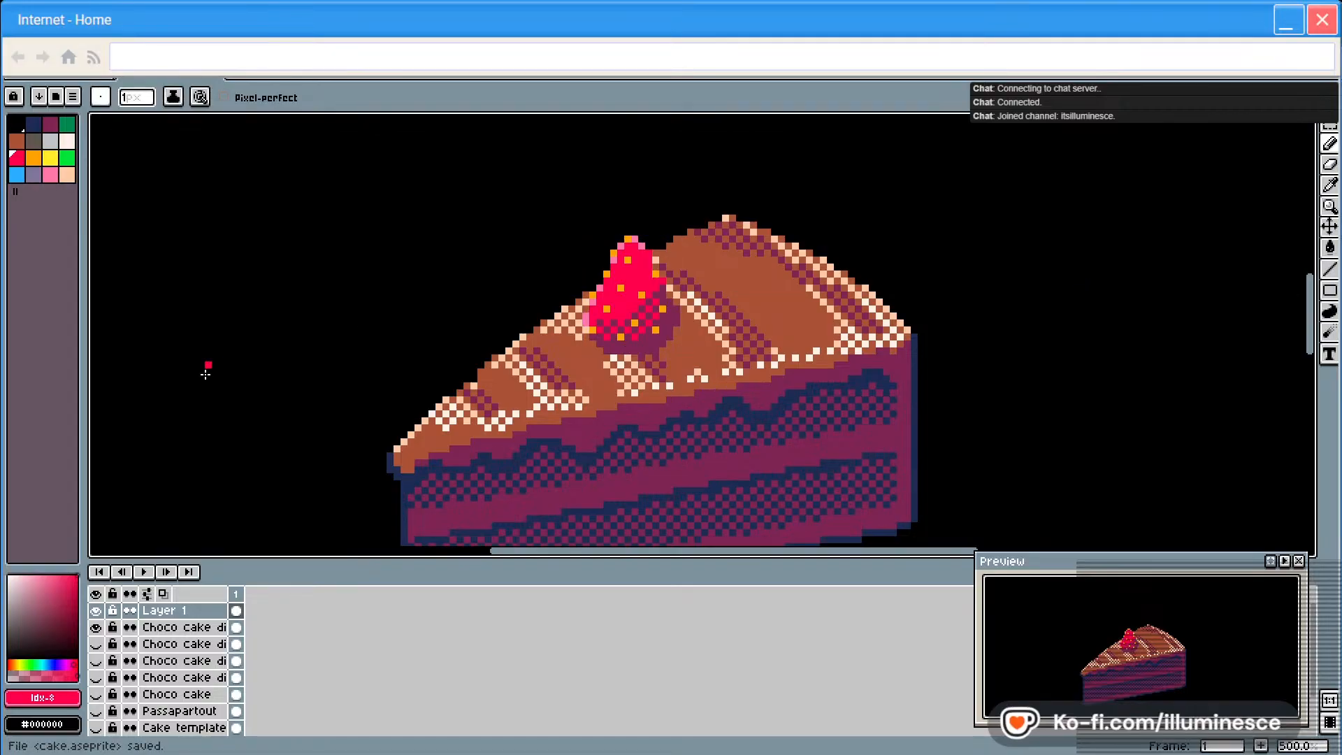
Rename Layer 1 as strawberry
{"action": "double_click", "coordinate": [203, 610]}
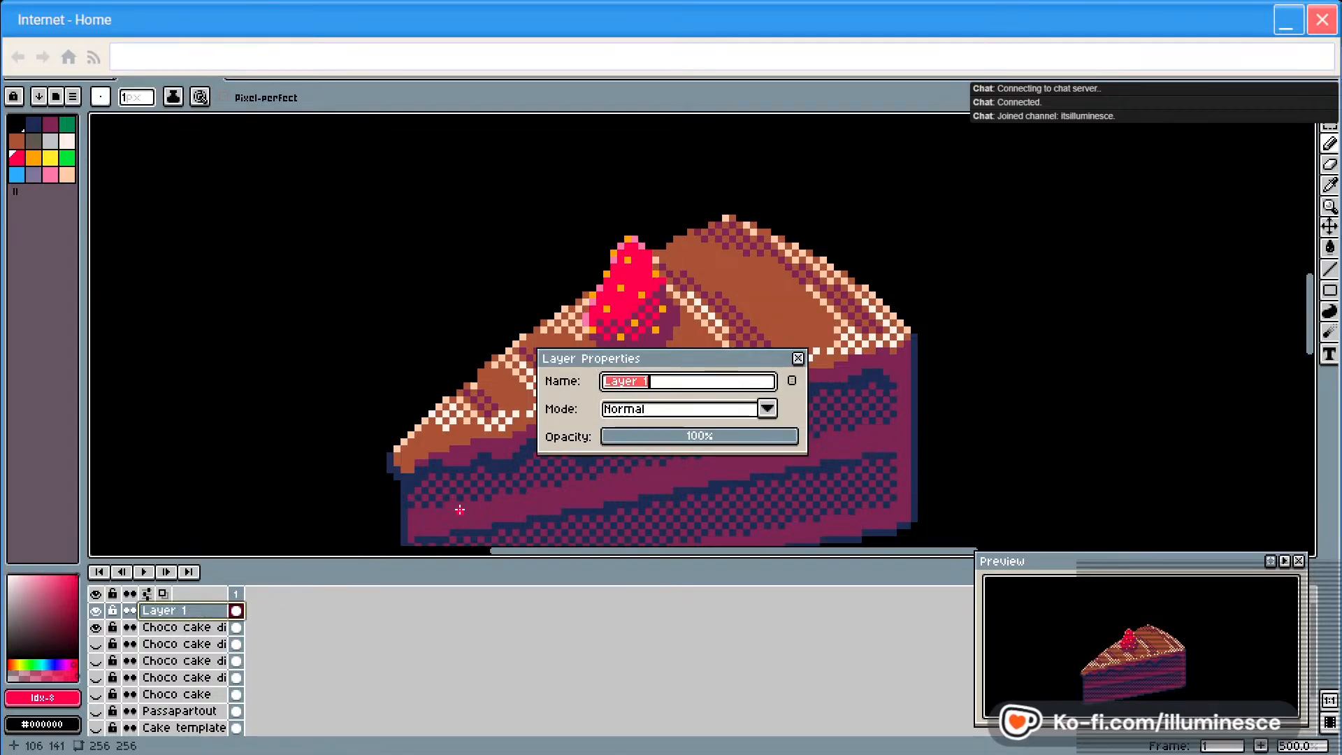
{"action": "type", "text": "strawbe"}
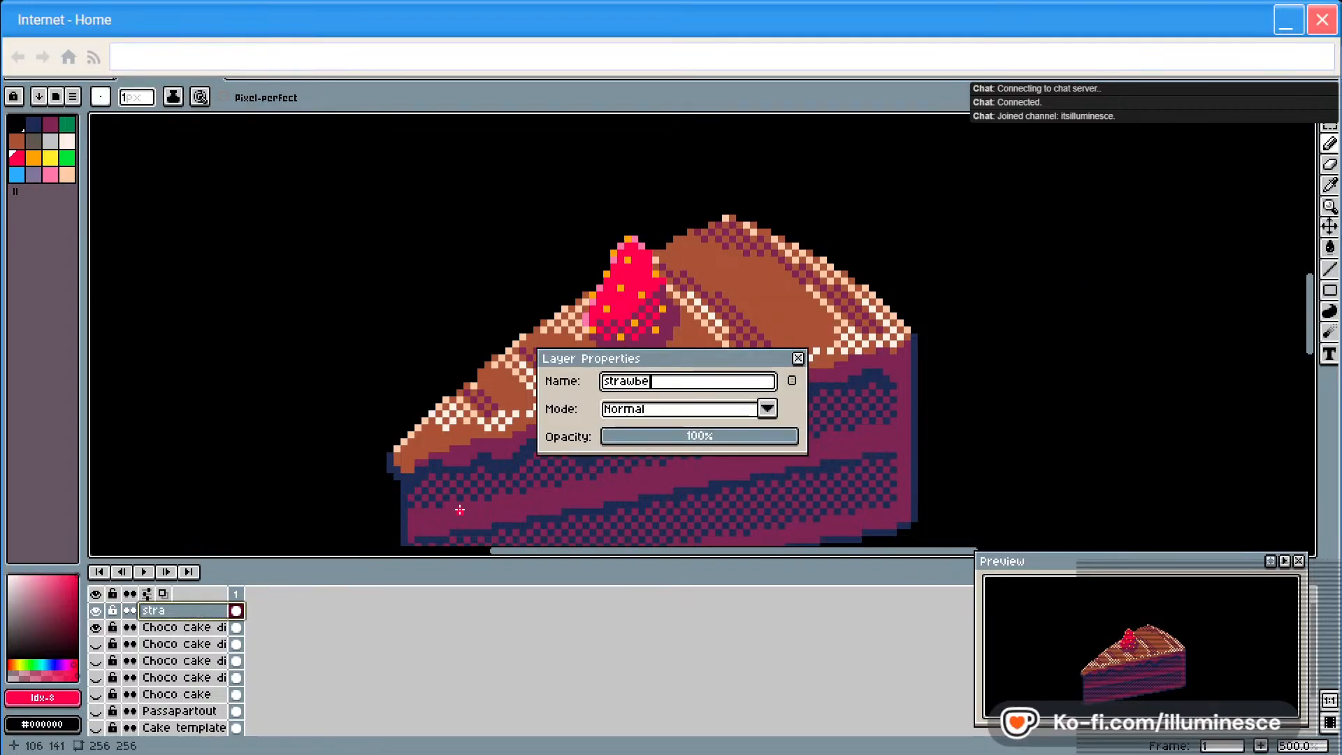
{"action": "type", "text": "rry"}
{"action": "key", "text": "Return"}
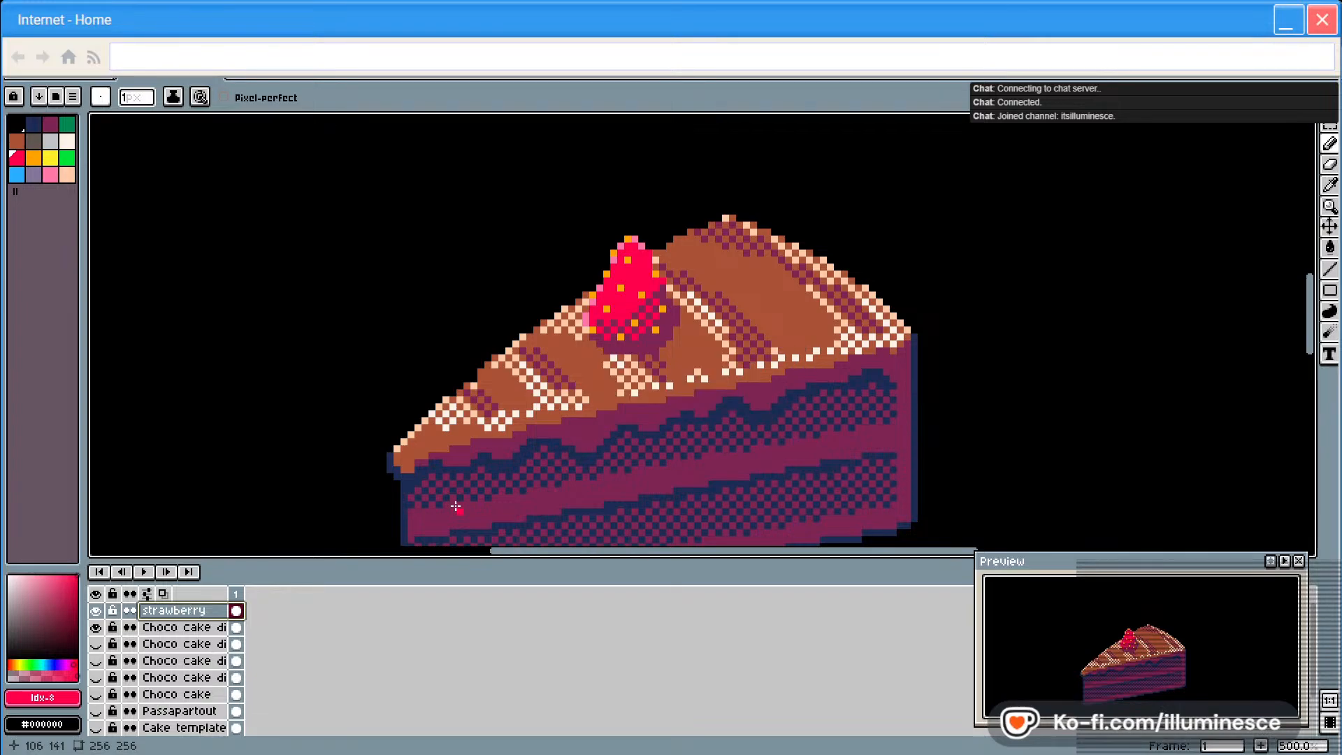
Duplicate the strawberry layer and hide the original, keeping the copy visible
{"action": "left_click", "coordinate": [74, 76]}
{"action": "left_click", "coordinate": [44, 75]}
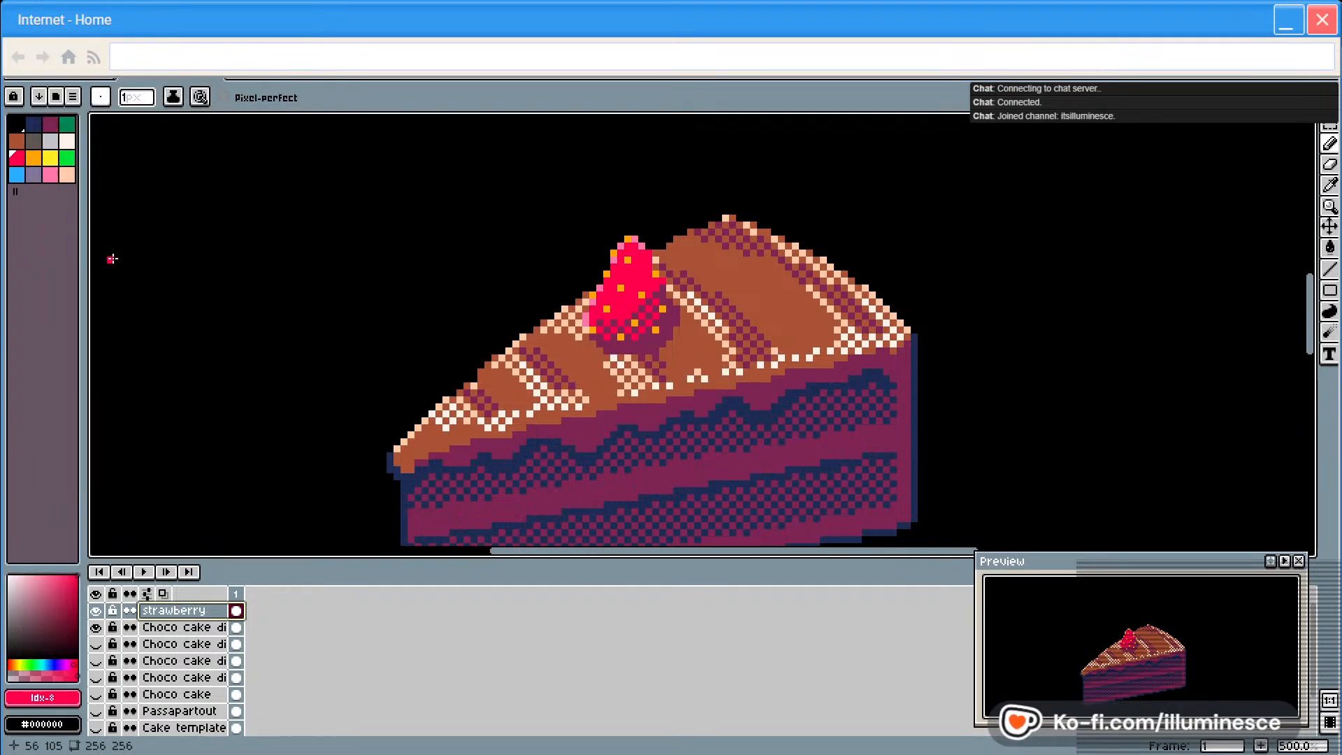
{"action": "right_click", "coordinate": [202, 613]}
{"action": "left_click", "coordinate": [254, 685]}
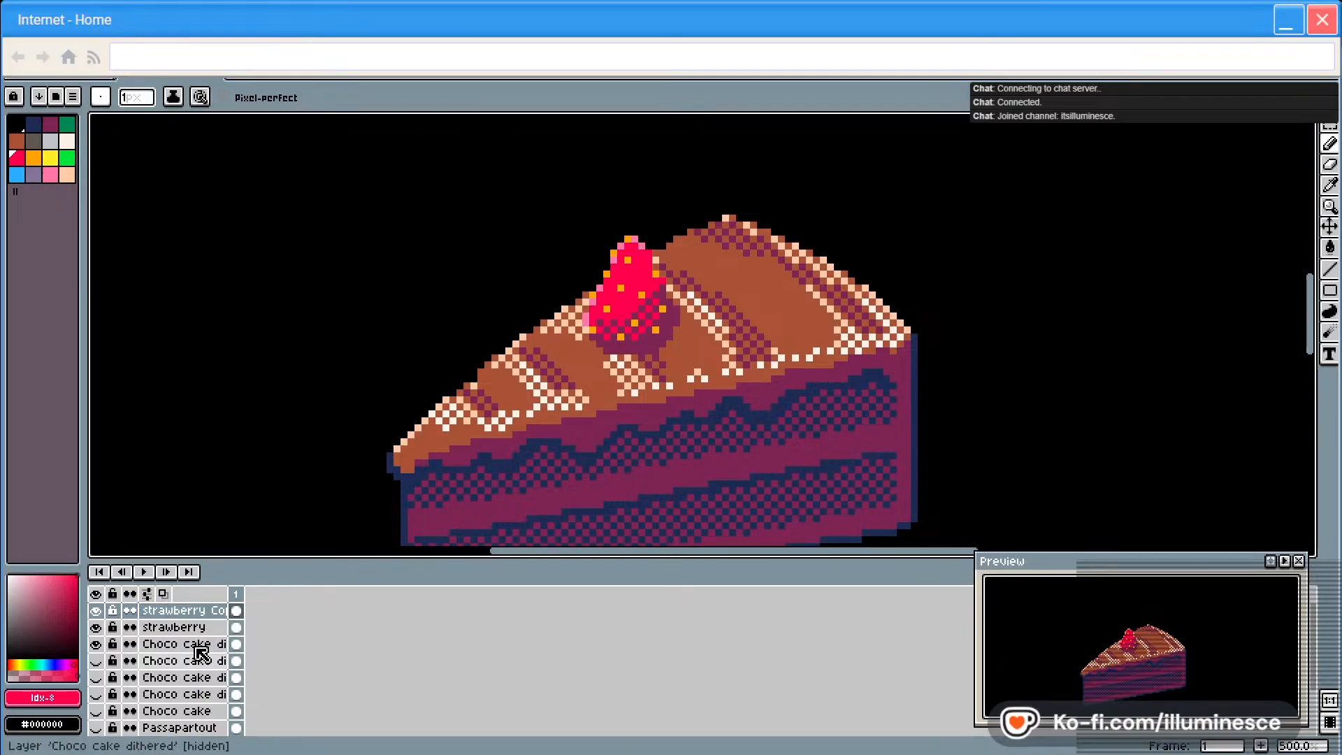
{"action": "left_click", "coordinate": [95, 627]}
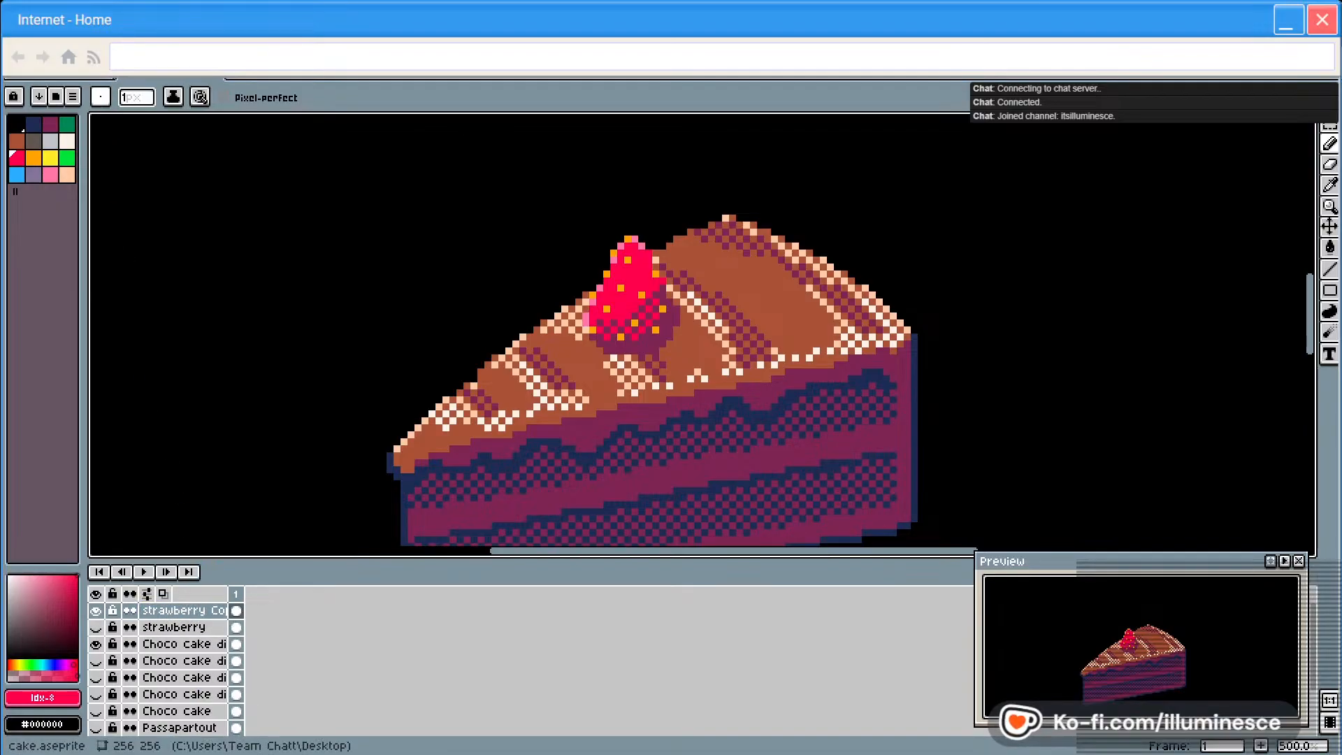
Start the Outline effect on the strawberry copy layer and move its dialog clear of the strawberry
{"action": "left_click", "coordinate": [125, 70]}
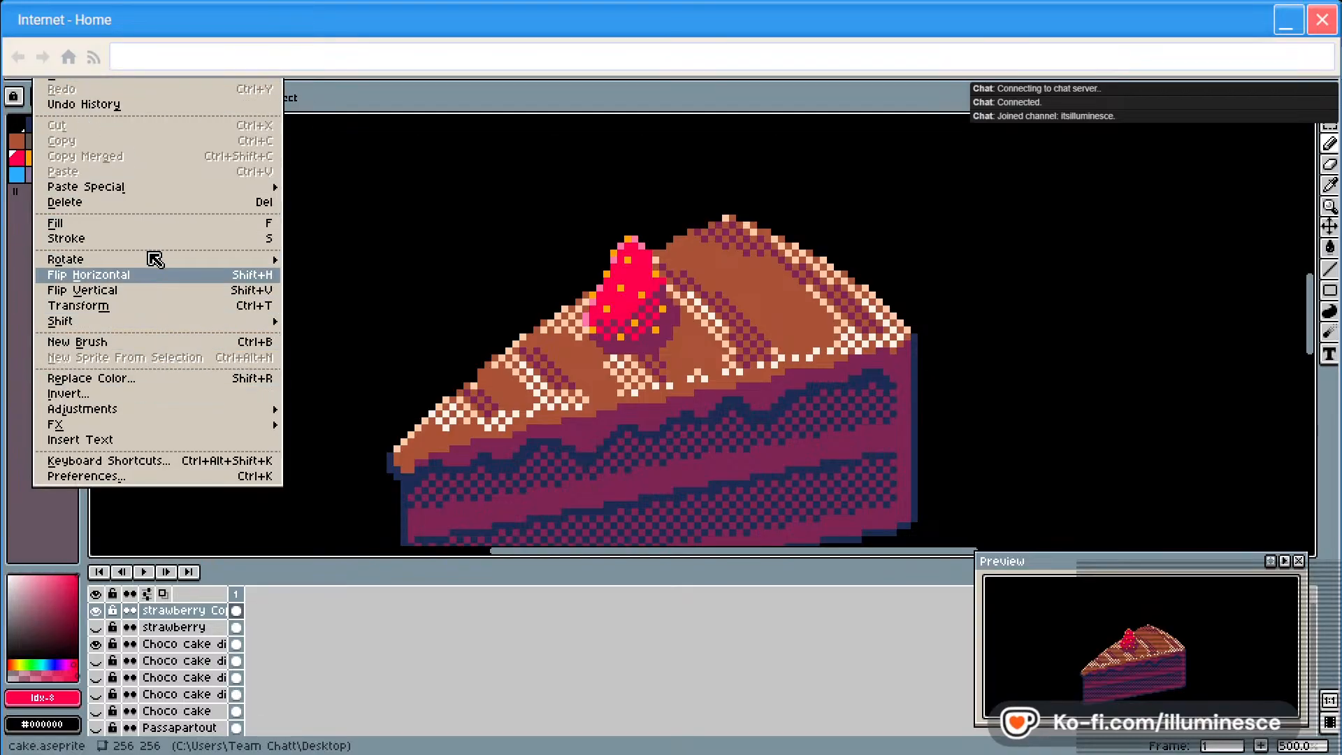
{"action": "mouse_move", "coordinate": [126, 70]}
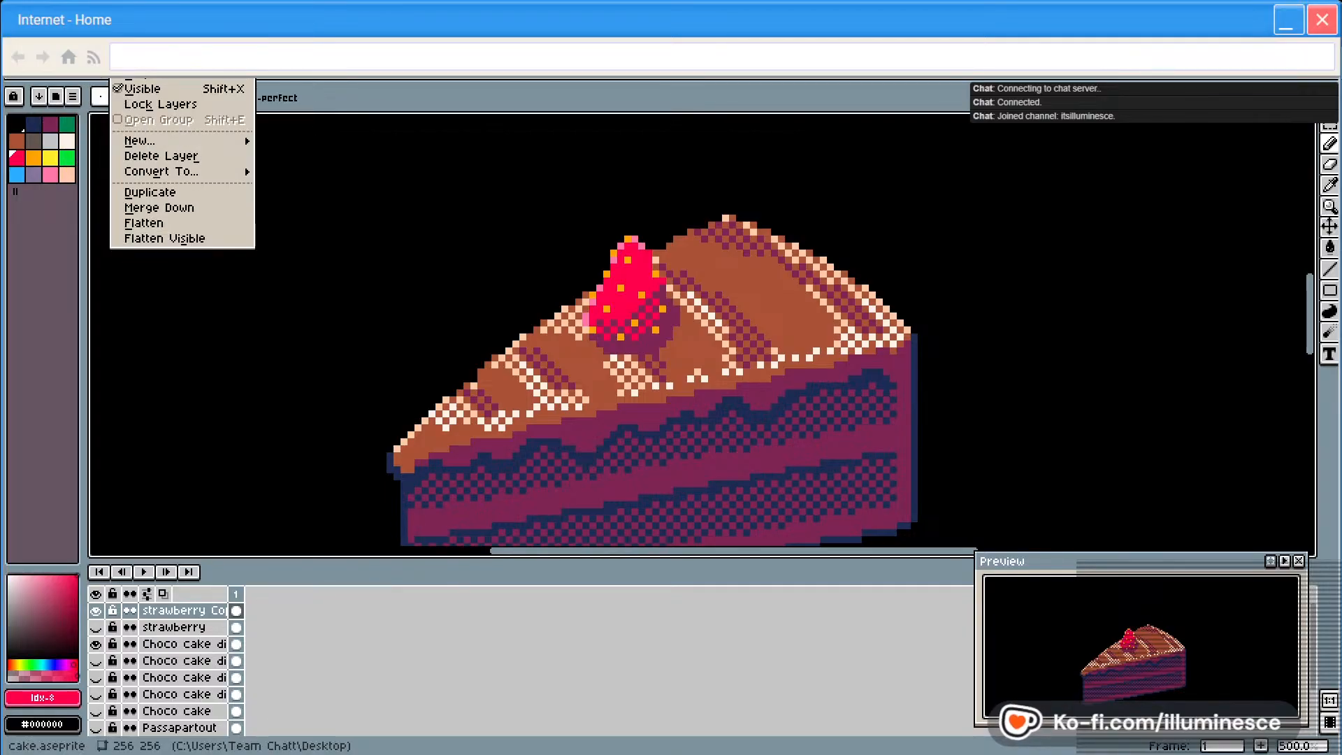
{"action": "mouse_move", "coordinate": [49, 70]}
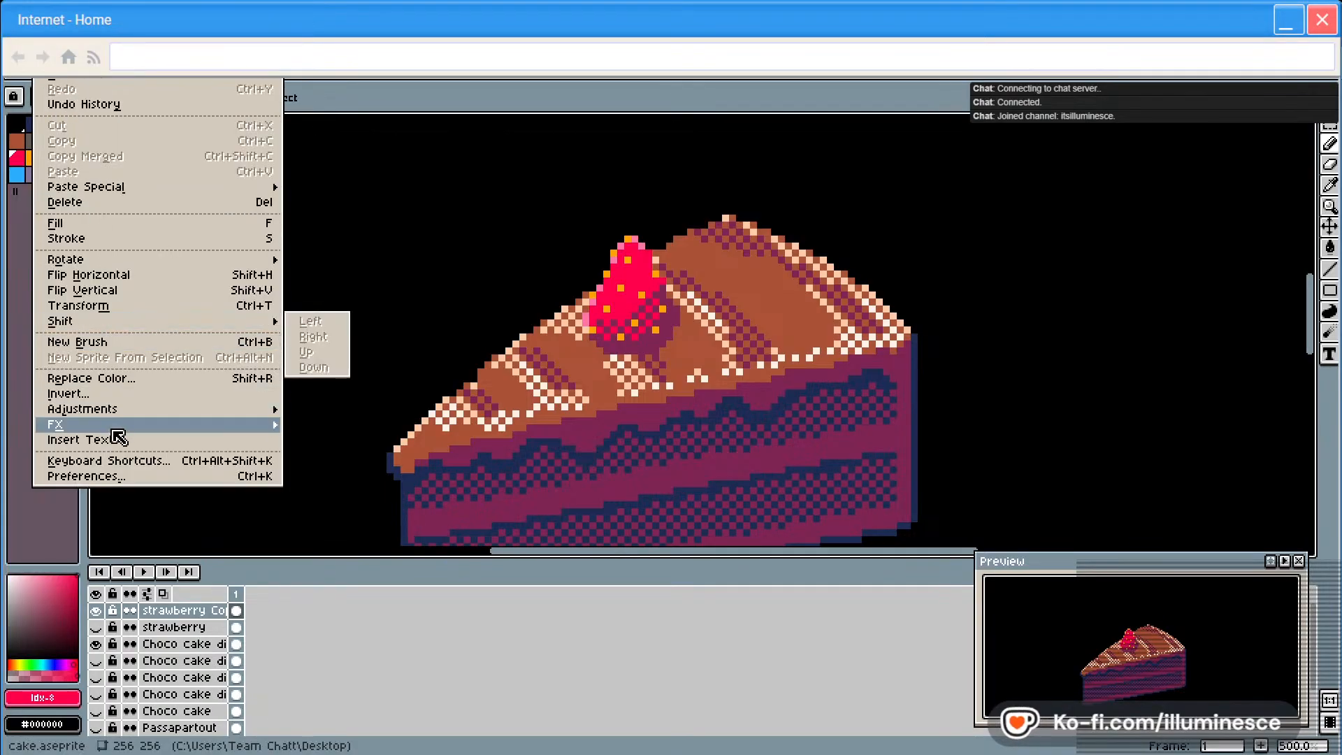
{"action": "mouse_move", "coordinate": [112, 424]}
{"action": "left_click", "coordinate": [322, 426]}
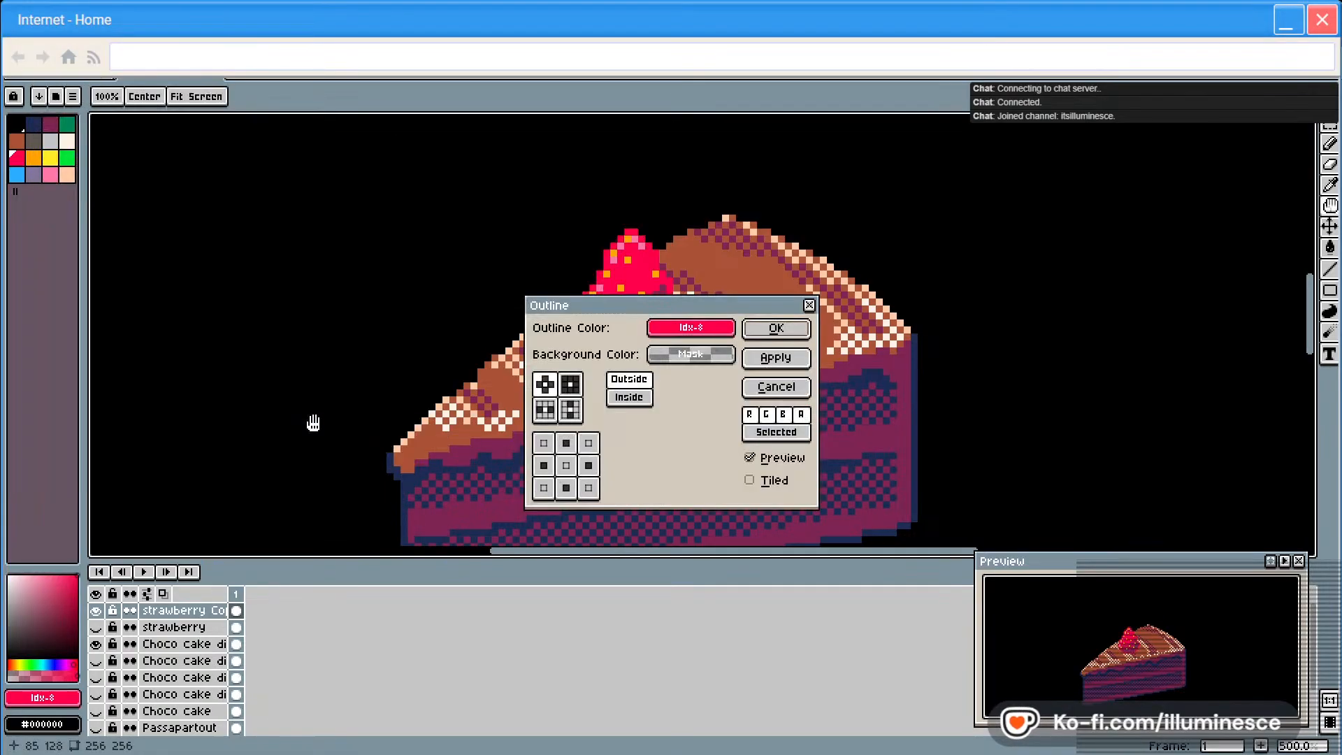
{"action": "left_click_drag", "start_coordinate": [655, 304], "coordinate": [1022, 299]}
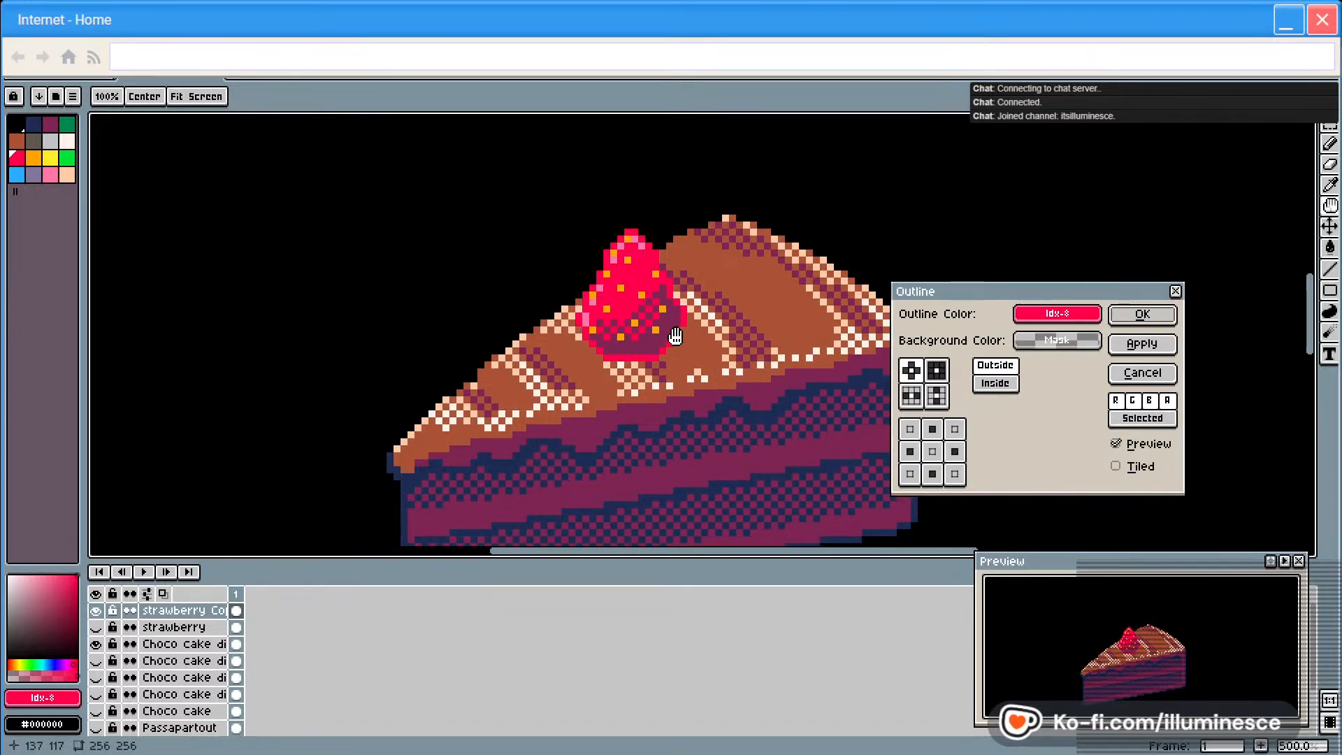
Preview pink, off-white and grey outlines around the strawberry, and apply the outside outline in peach ffccaa
{"action": "left_click", "coordinate": [1074, 321]}
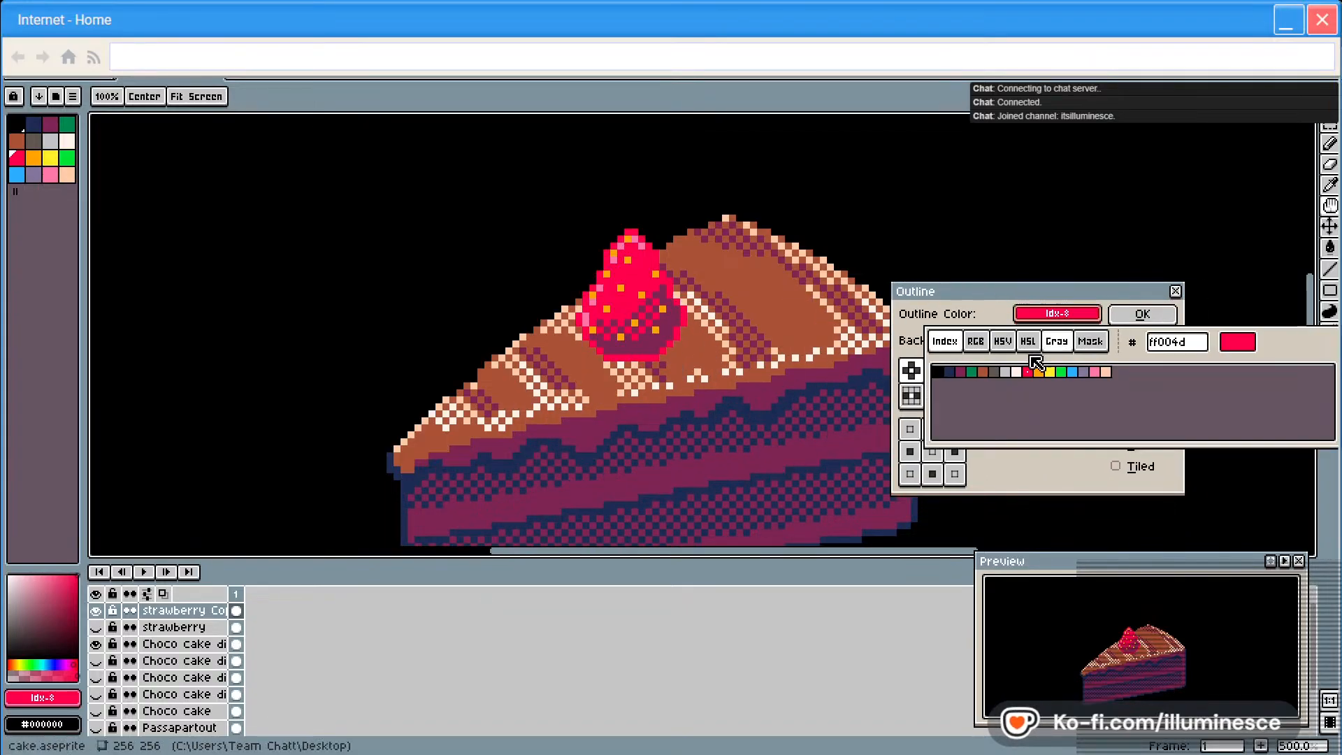
{"action": "left_click", "coordinate": [1094, 371]}
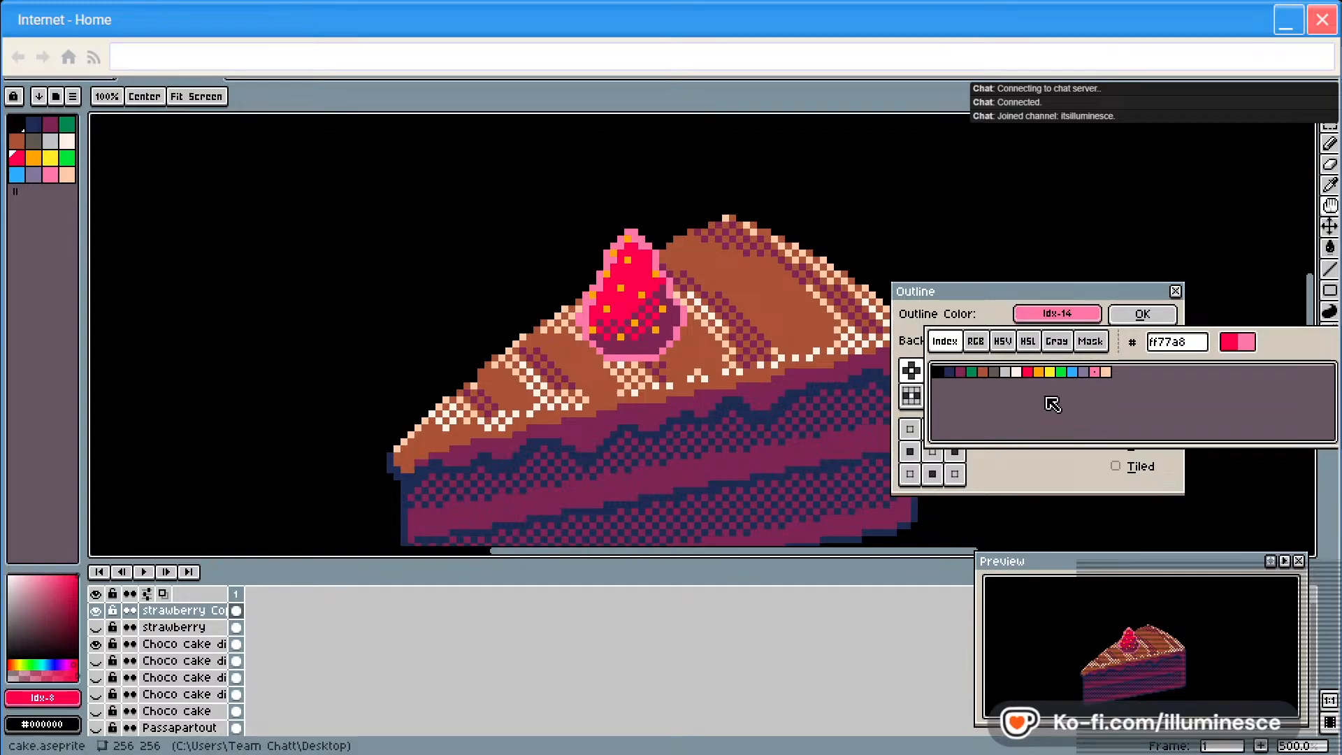
{"action": "left_click", "coordinate": [1016, 372]}
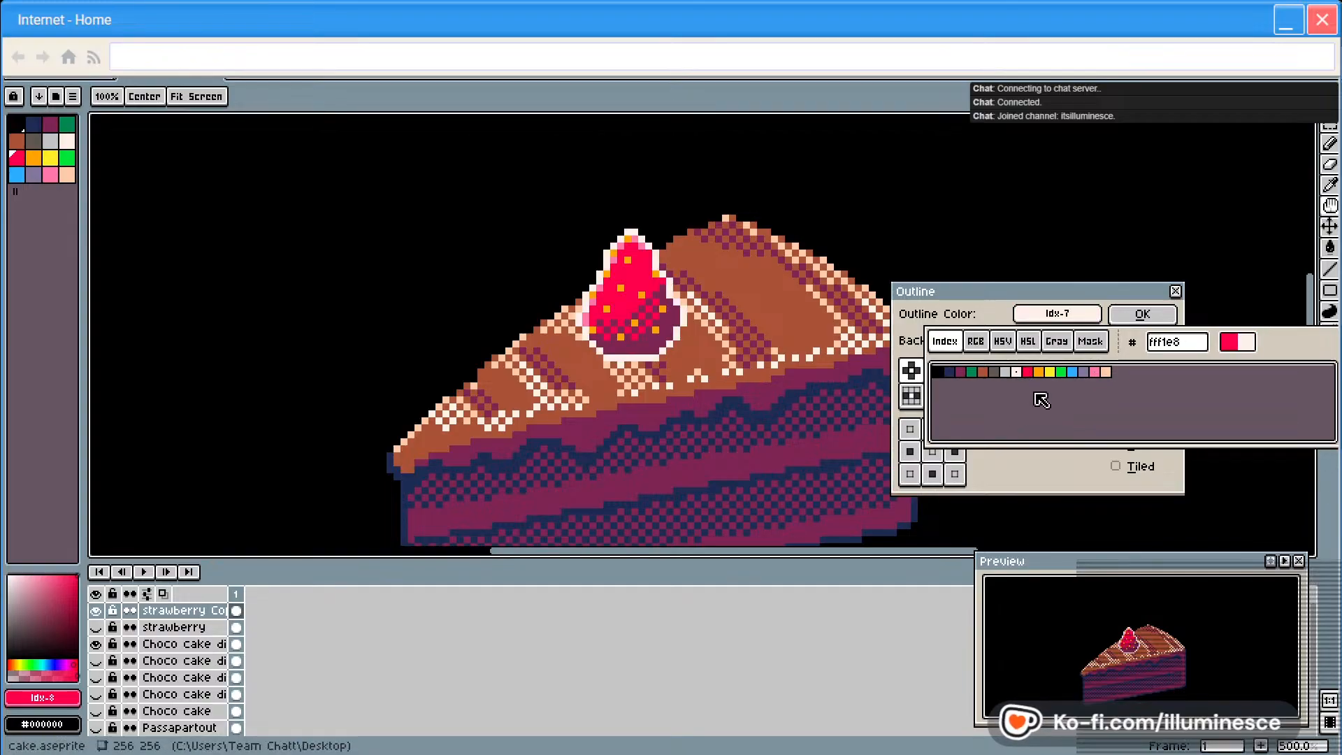
{"action": "left_click", "coordinate": [1005, 371]}
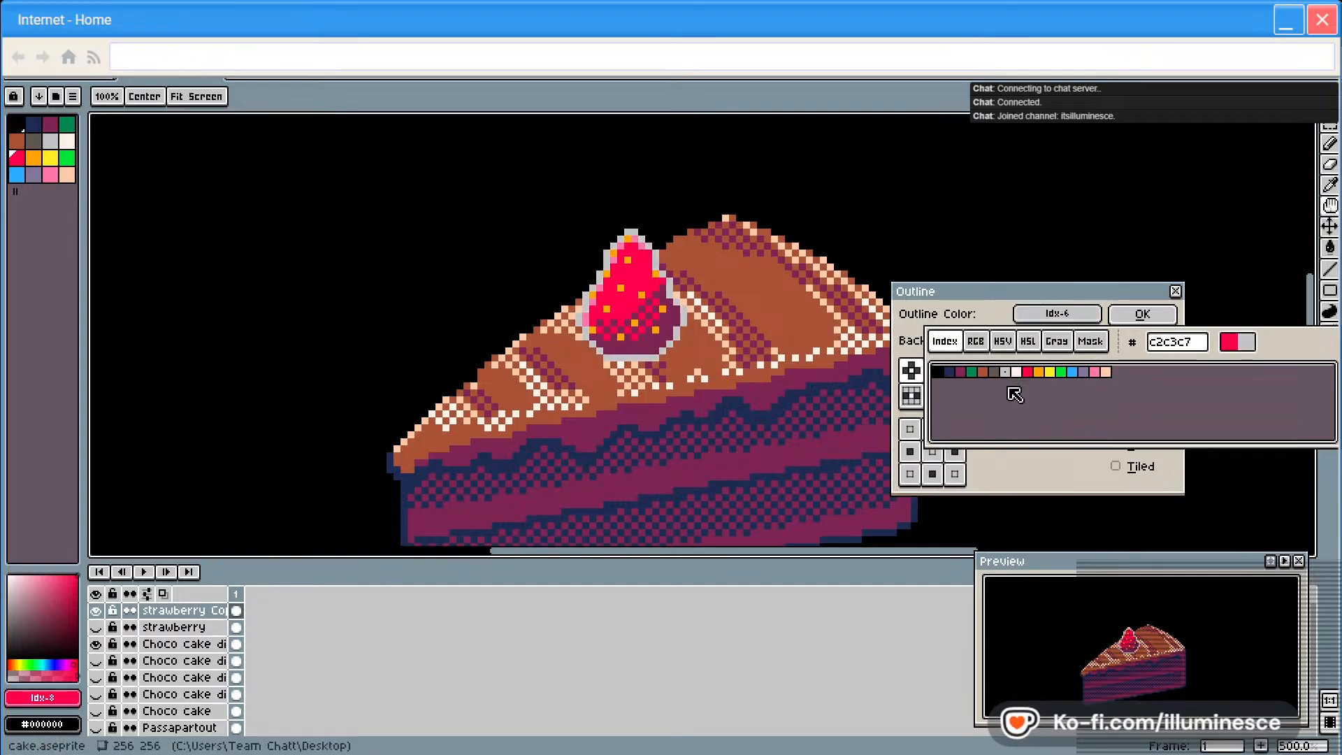
{"action": "left_click", "coordinate": [1016, 372]}
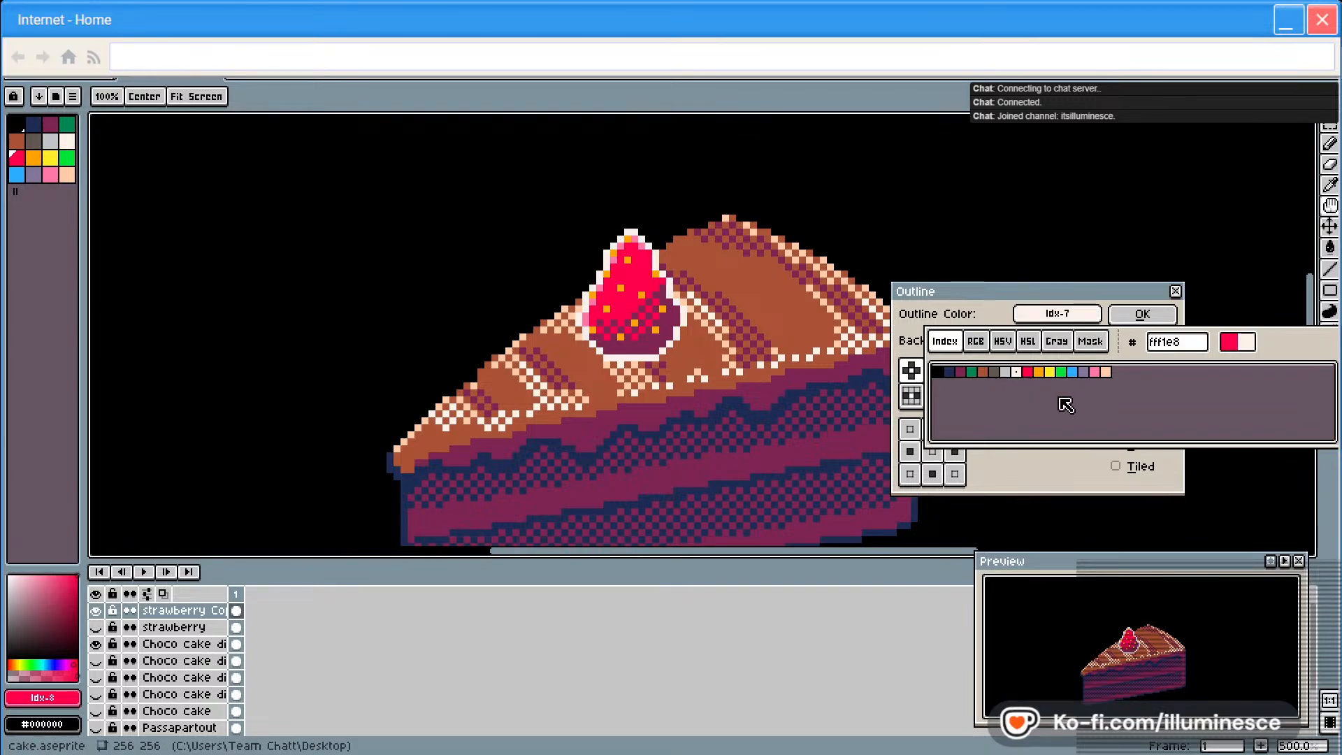
{"action": "left_click", "coordinate": [1095, 373]}
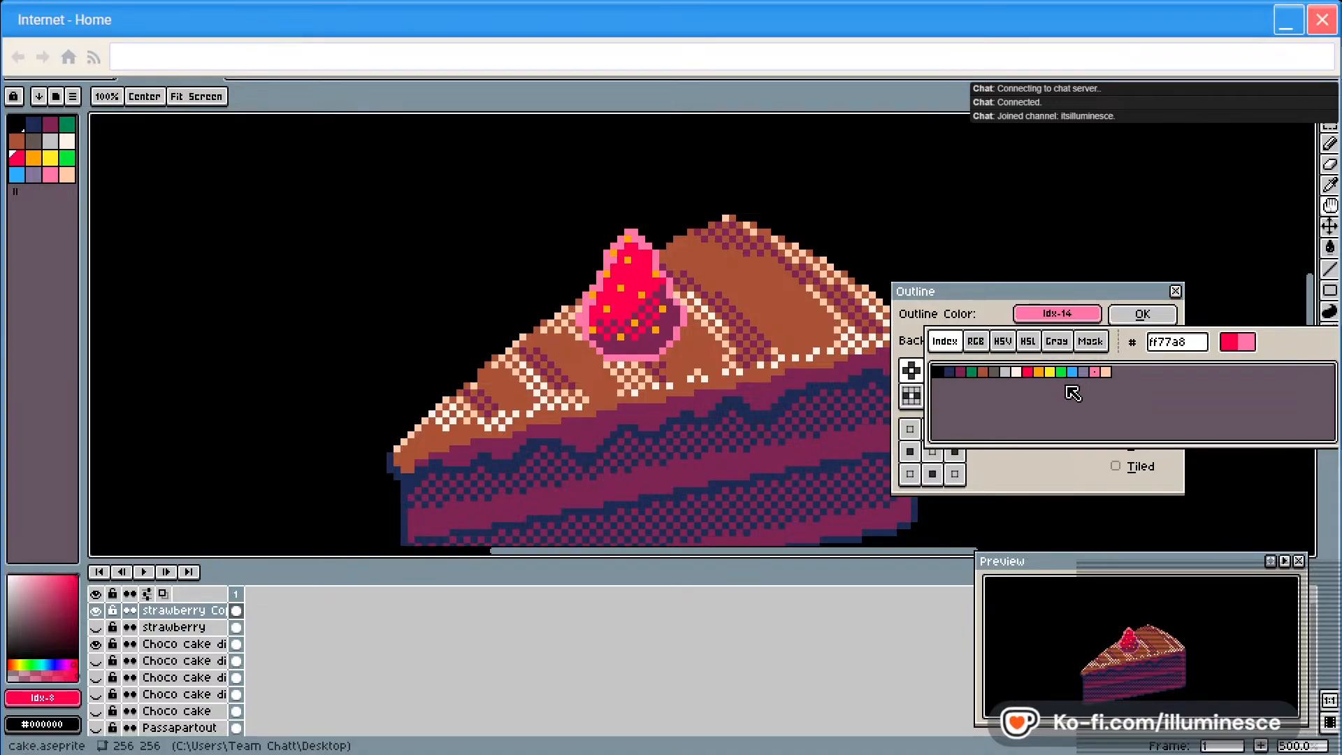
{"action": "left_click", "coordinate": [1019, 372]}
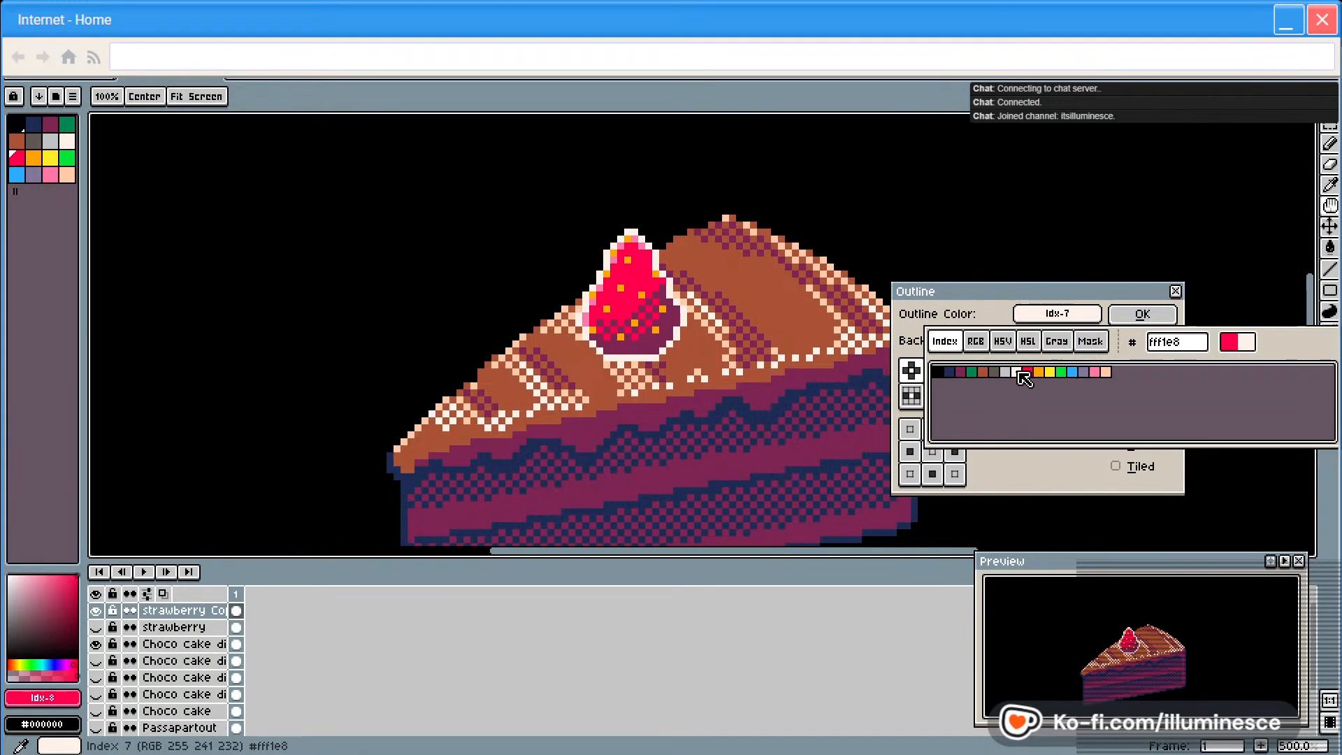
{"action": "left_click", "coordinate": [1107, 372]}
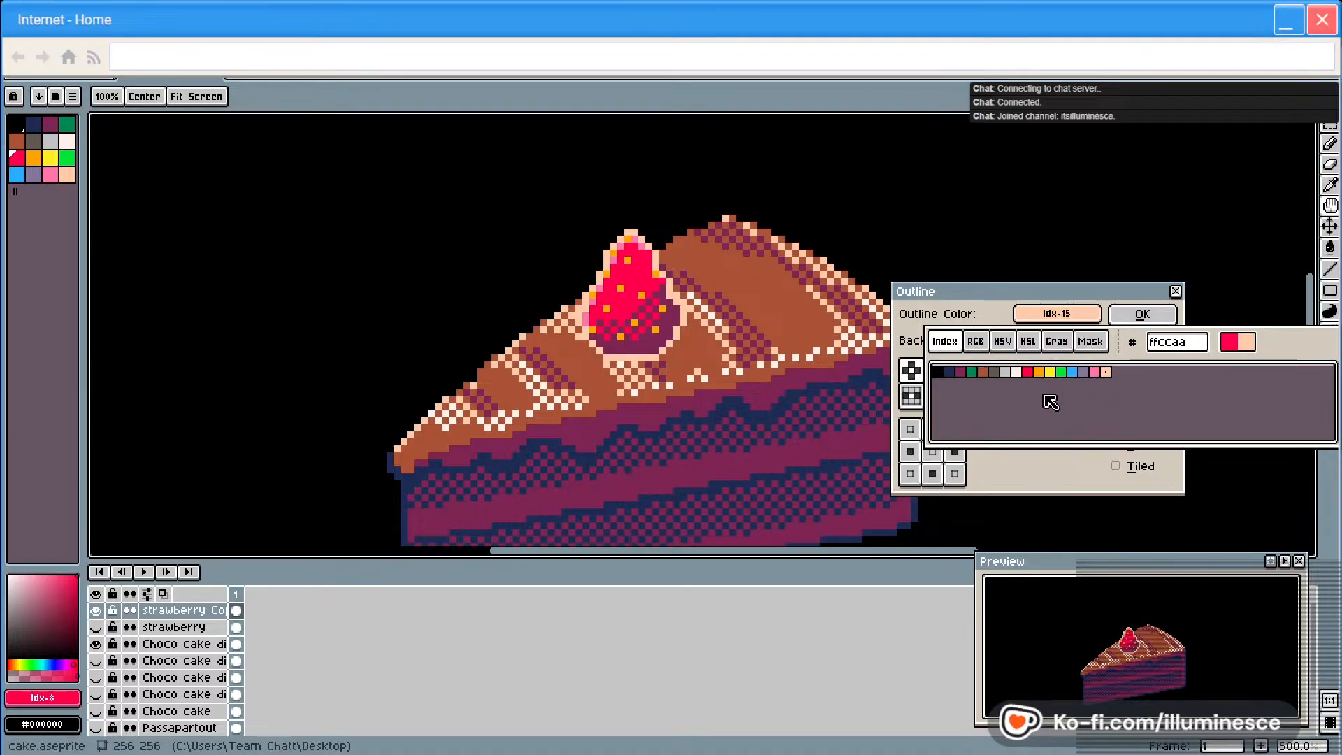
{"action": "left_click", "coordinate": [1142, 313]}
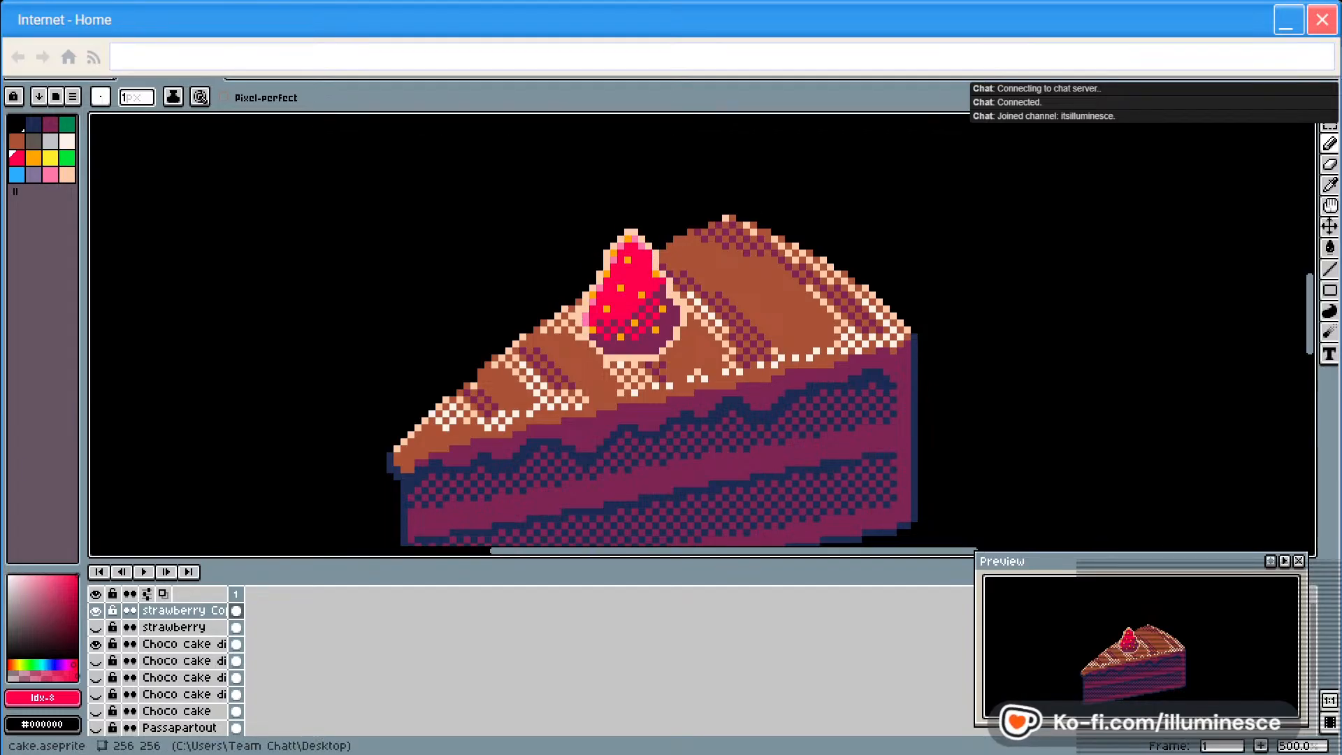
Erase the peach outline along the strawberry's bottom edge and move the strawberry off the cake onto the empty canvas
{"action": "key", "text": "e"}
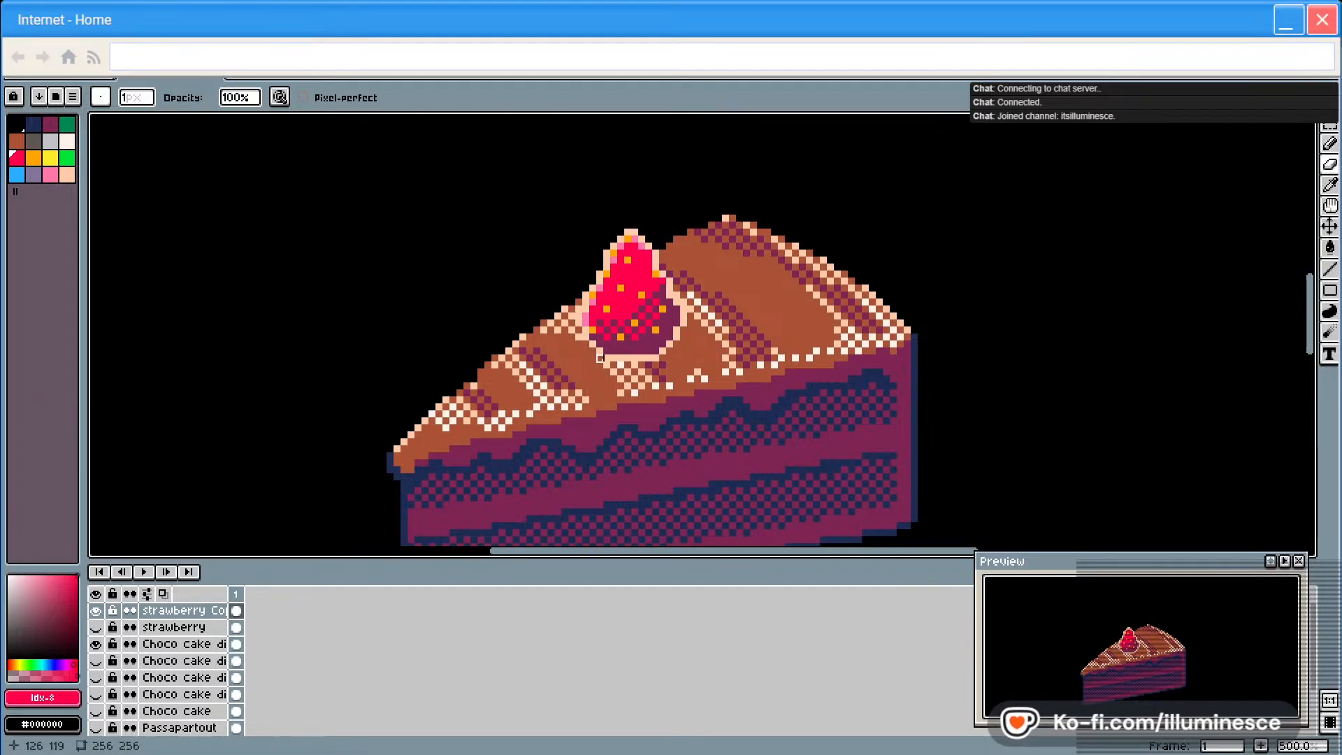
{"action": "left_click_drag", "start_coordinate": [600, 358], "coordinate": [634, 359]}
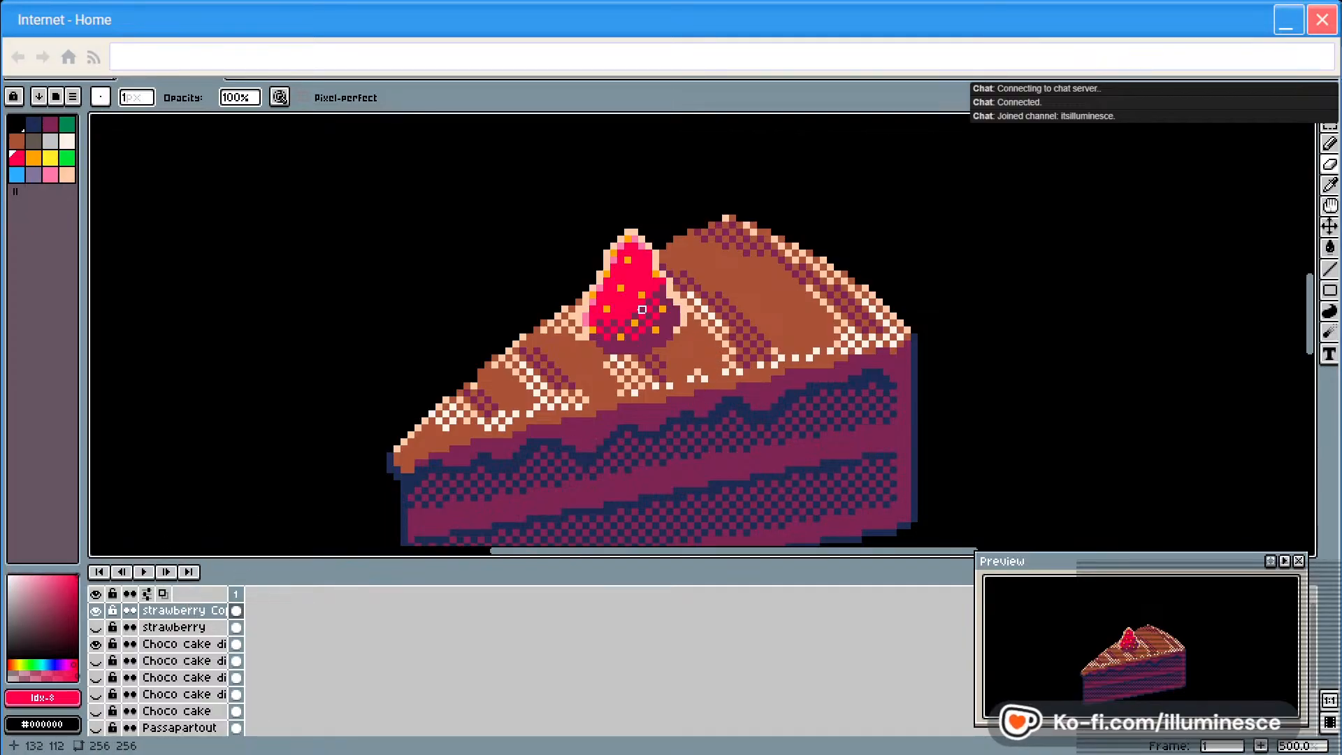
{"action": "left_click_drag", "start_coordinate": [632, 321], "coordinate": [459, 246]}
{"action": "key", "text": "b"}
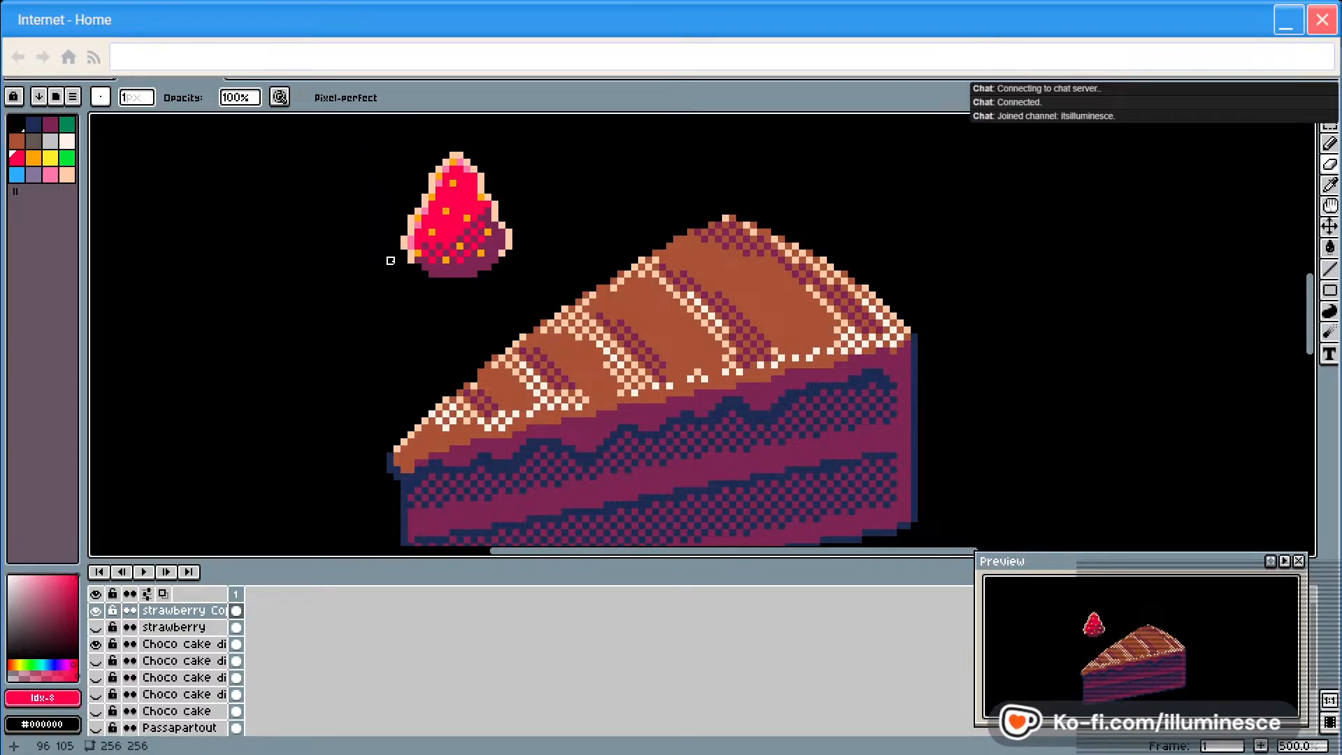
Set the pencil color to peach (index 15) and move the strawberry back onto the front half of the cake's top
{"action": "left_click", "coordinate": [67, 174]}
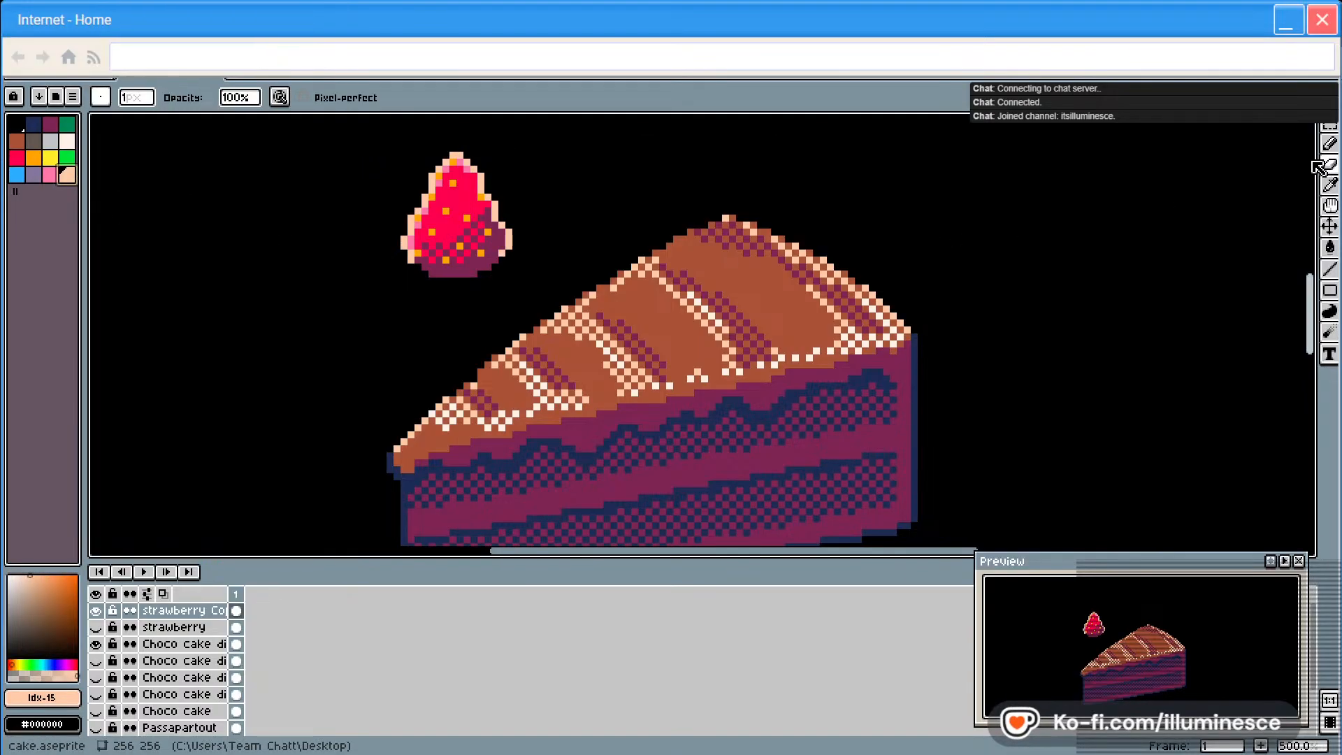
{"action": "left_click", "coordinate": [1329, 185]}
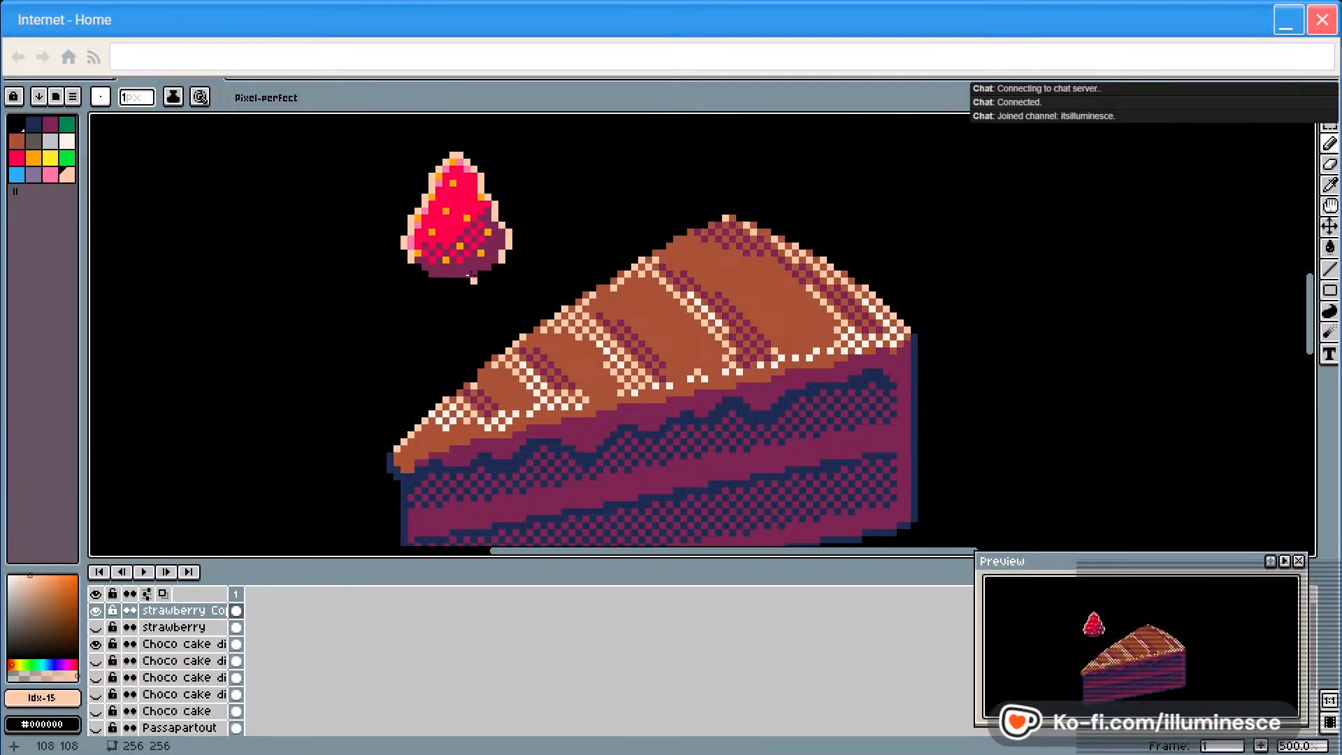
{"action": "key", "text": "v"}
{"action": "mouse_move", "coordinate": [449, 251]}
{"action": "left_mouse_down"}
{"action": "mouse_move", "coordinate": [644, 339]}
{"action": "mouse_move", "coordinate": [733, 286]}
{"action": "mouse_move", "coordinate": [755, 289]}
{"action": "mouse_move", "coordinate": [694, 320]}
{"action": "mouse_move", "coordinate": [622, 324]}
{"action": "left_mouse_up"}
{"action": "key", "text": "b"}
{"action": "key", "text": "v"}
{"action": "key", "text": "b"}
{"action": "key", "text": "v"}
{"action": "key", "text": "b"}
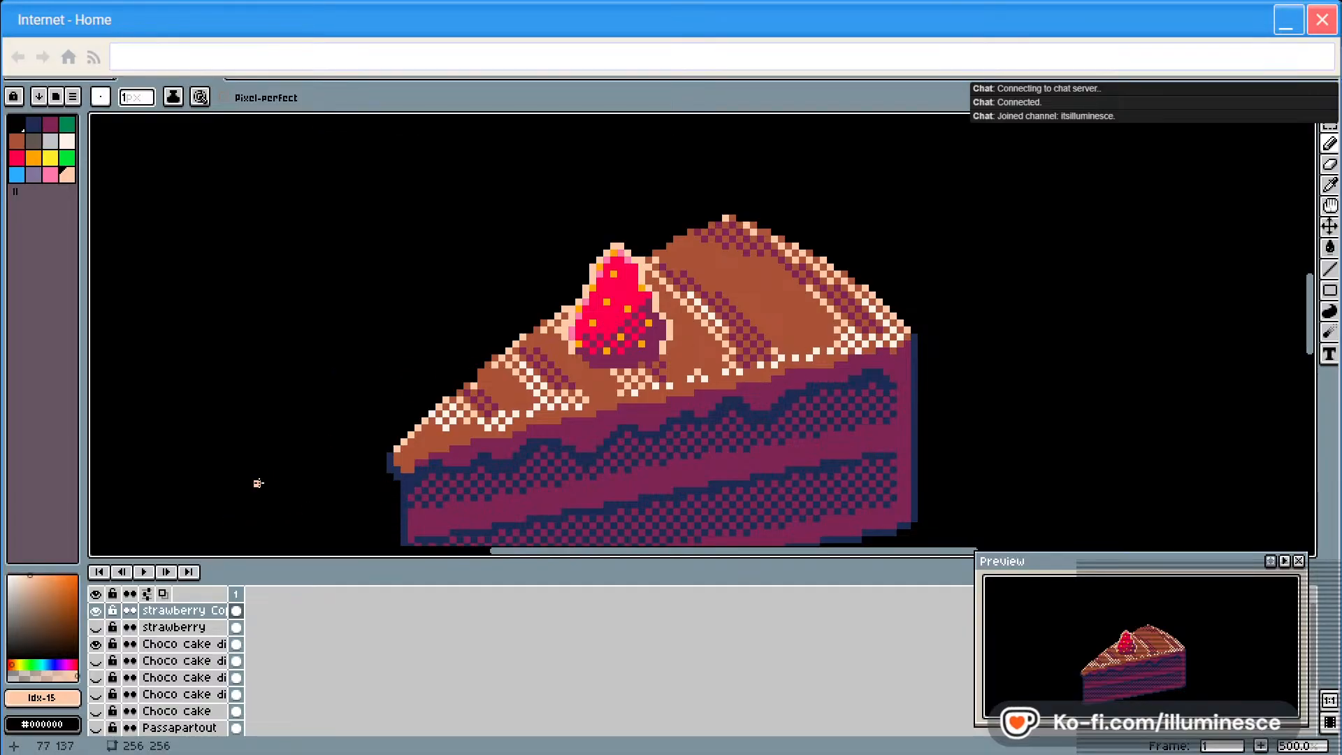
Move the outlined strawberry toward the back of the cake's top, near its peak
{"action": "key", "text": "v"}
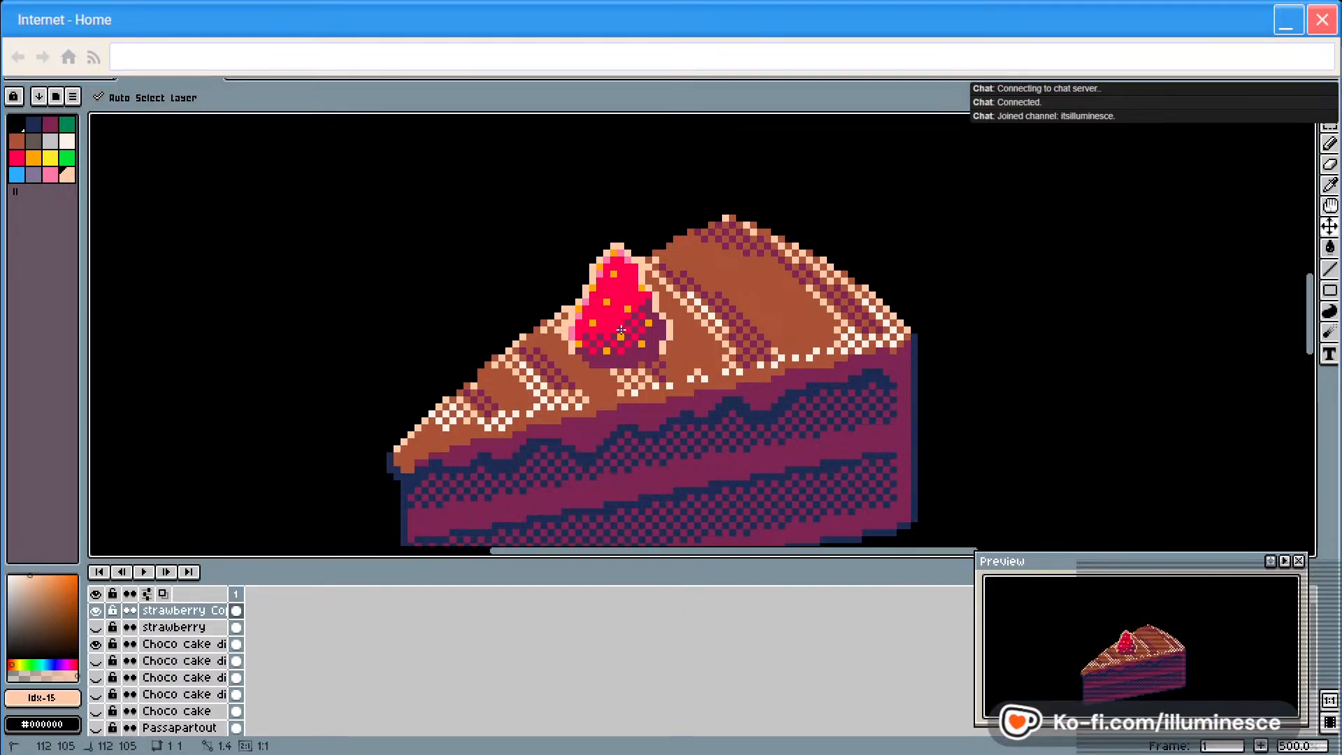
{"action": "key", "text": "b"}
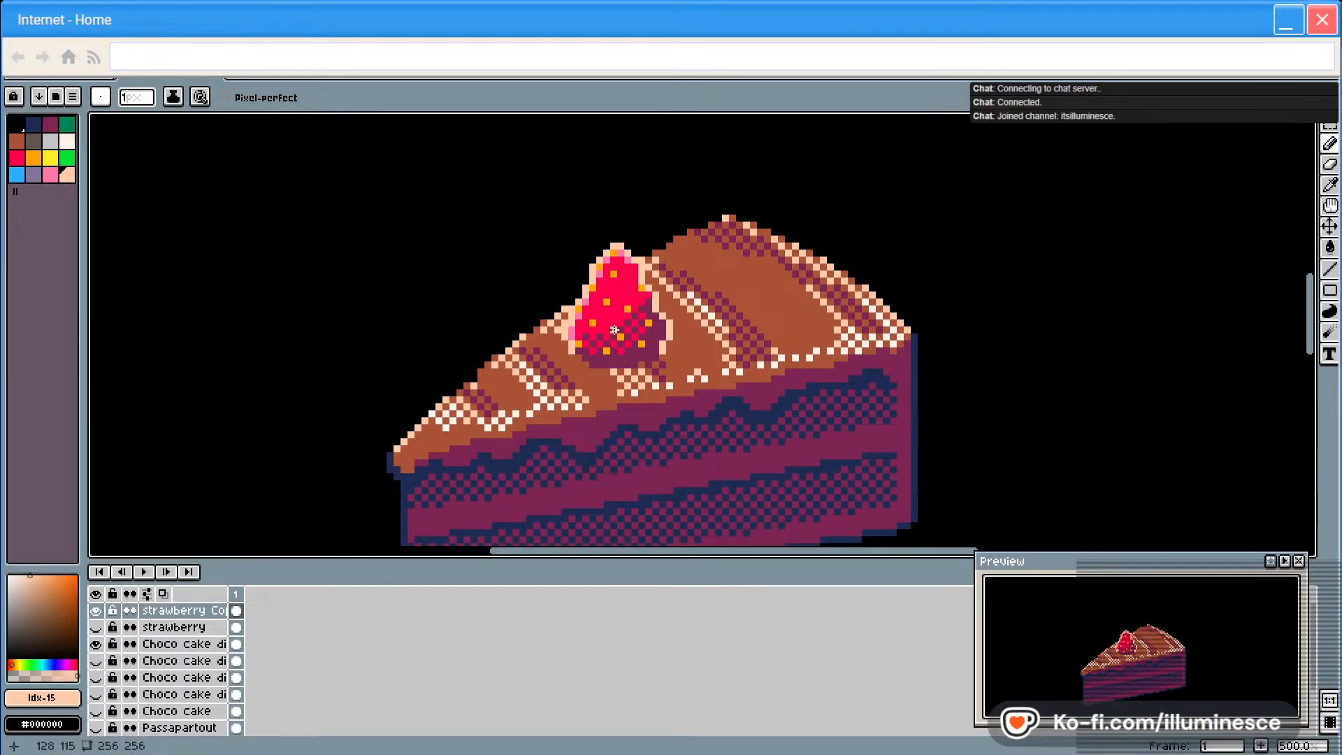
{"action": "key", "text": "v"}
{"action": "left_click_drag", "start_coordinate": [614, 330], "coordinate": [724, 273]}
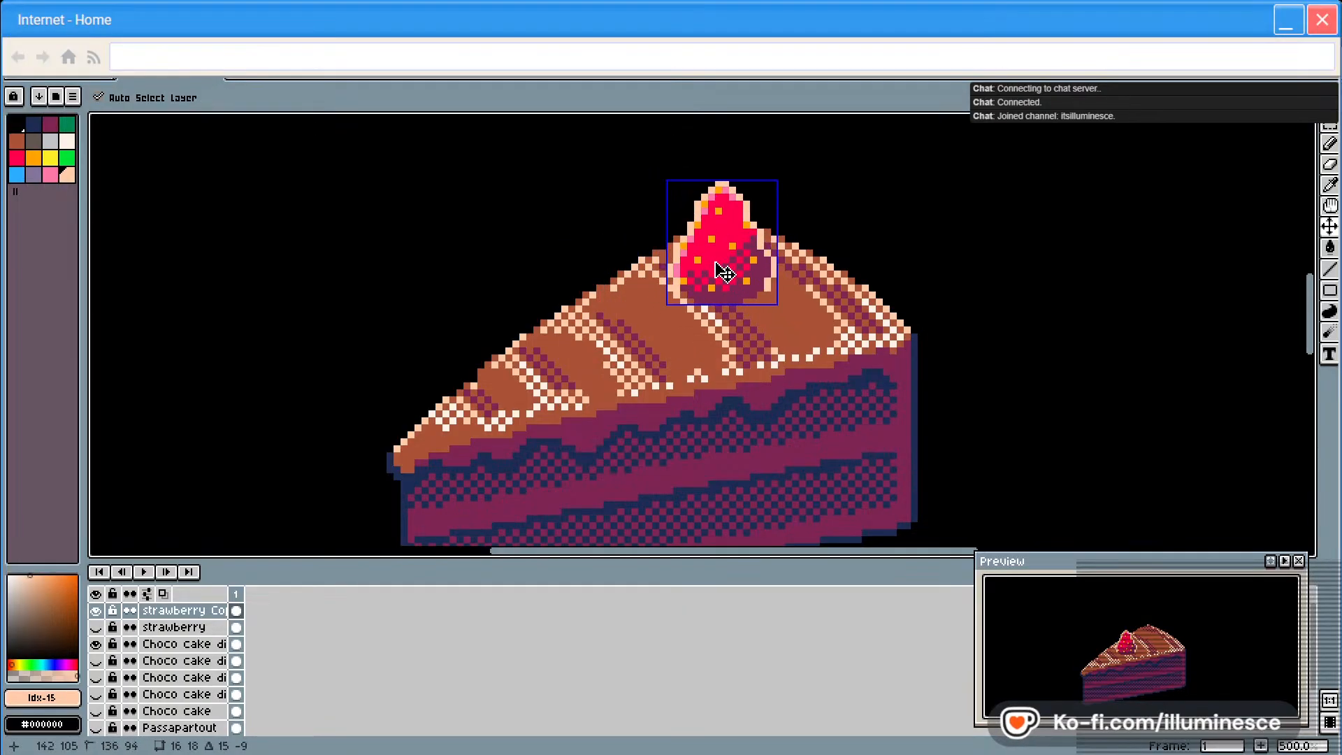
{"action": "key", "text": "b"}
{"action": "left_click", "coordinate": [47, 68]}
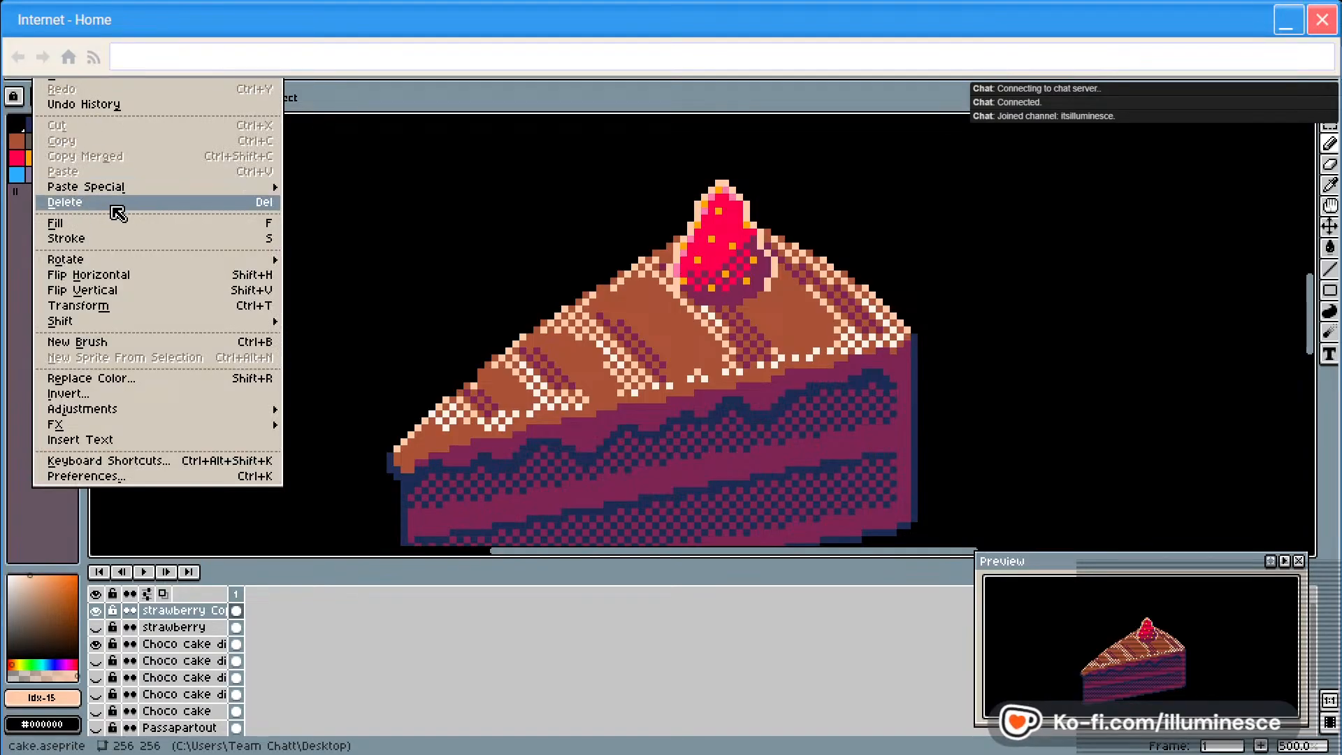
{"action": "key", "text": "Escape"}
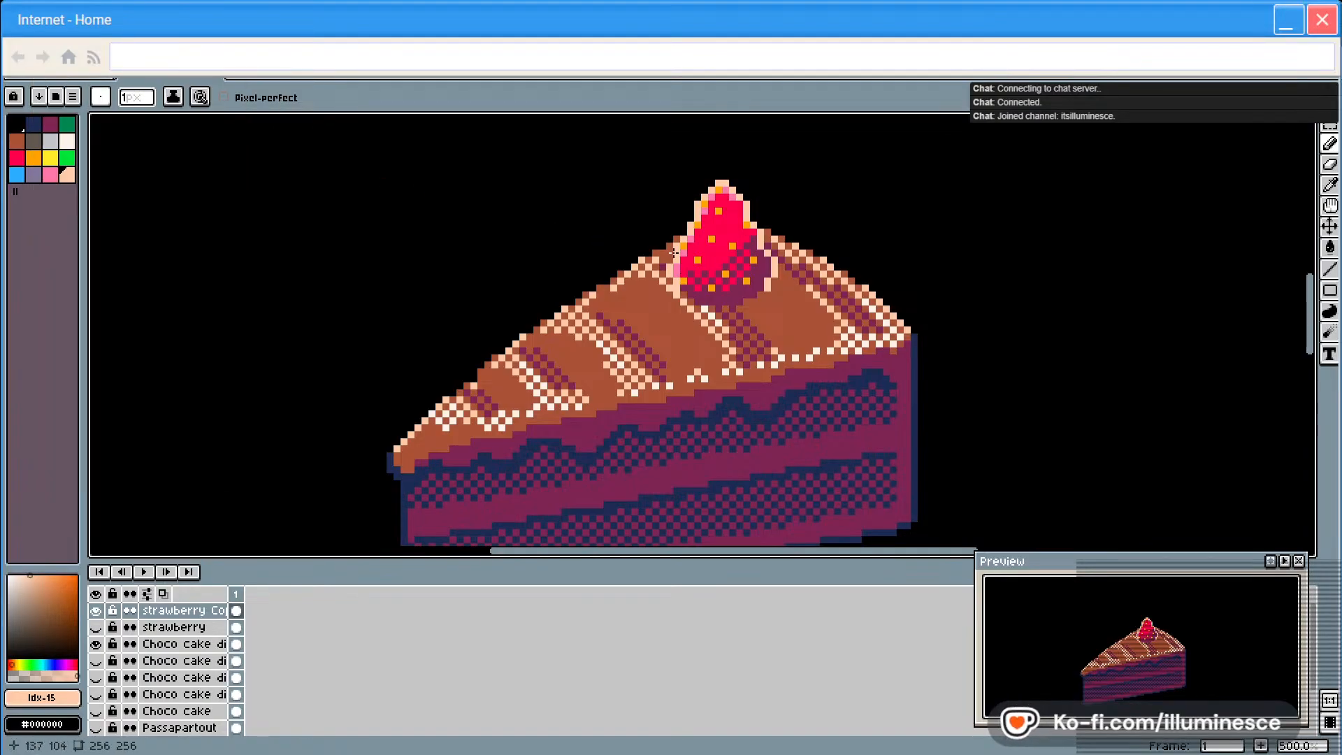
Duplicate the outlined strawberry's layer and move the copy about 11 px right and 6 px down, beside the first strawberry
{"action": "right_click", "coordinate": [191, 614]}
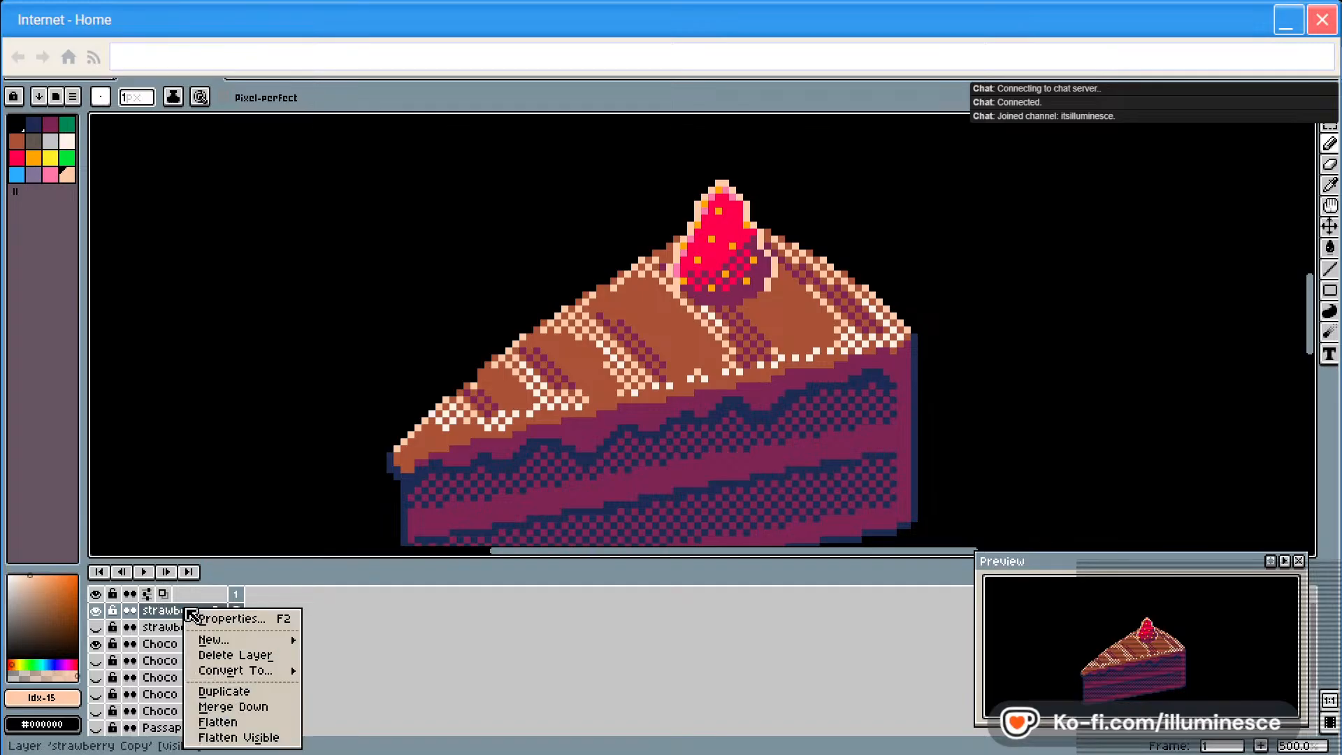
{"action": "left_click", "coordinate": [223, 690]}
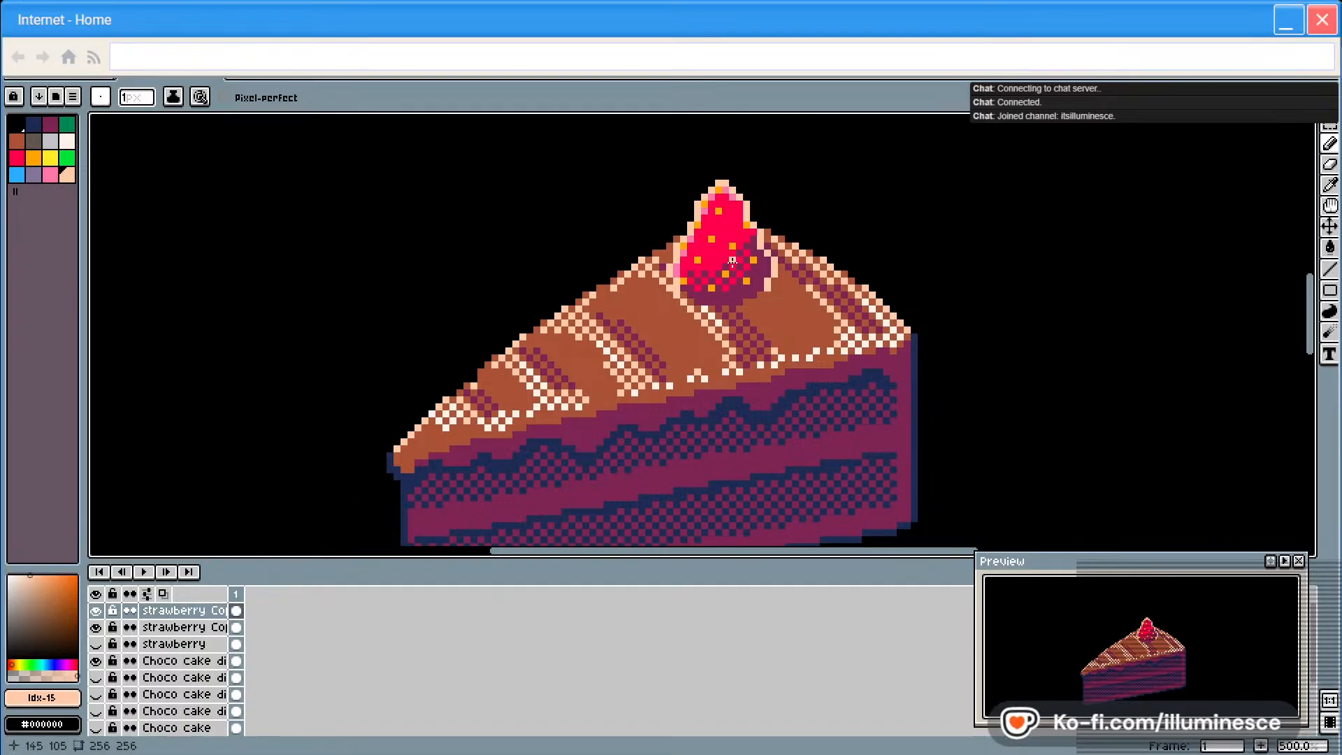
{"action": "key", "text": "v"}
{"action": "mouse_move", "coordinate": [728, 264]}
{"action": "left_mouse_down"}
{"action": "mouse_move", "coordinate": [620, 330]}
{"action": "mouse_move", "coordinate": [601, 318]}
{"action": "mouse_move", "coordinate": [814, 306]}
{"action": "left_mouse_up"}
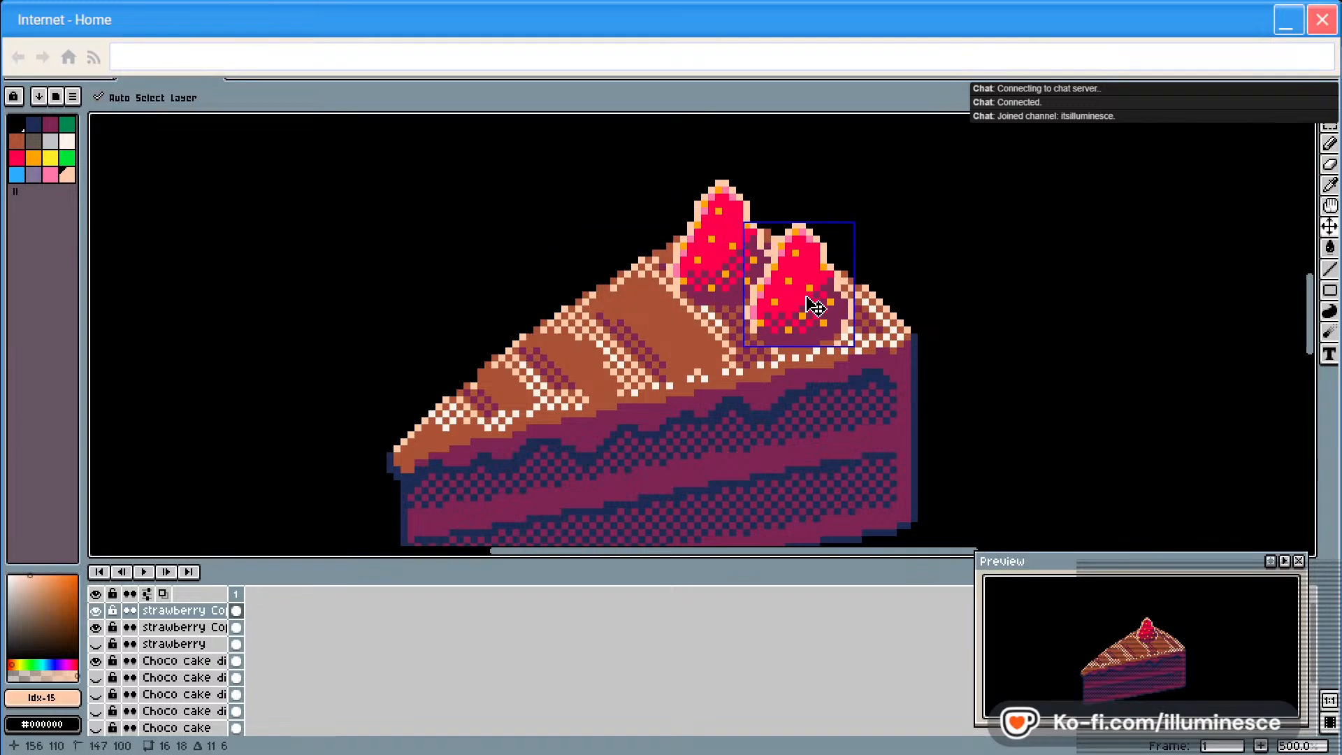
Fine-tune the two strawberries' positions by a pixel or so, so they sit close together at the back of the cake's top
{"action": "left_click_drag", "start_coordinate": [739, 267], "coordinate": [747, 260]}
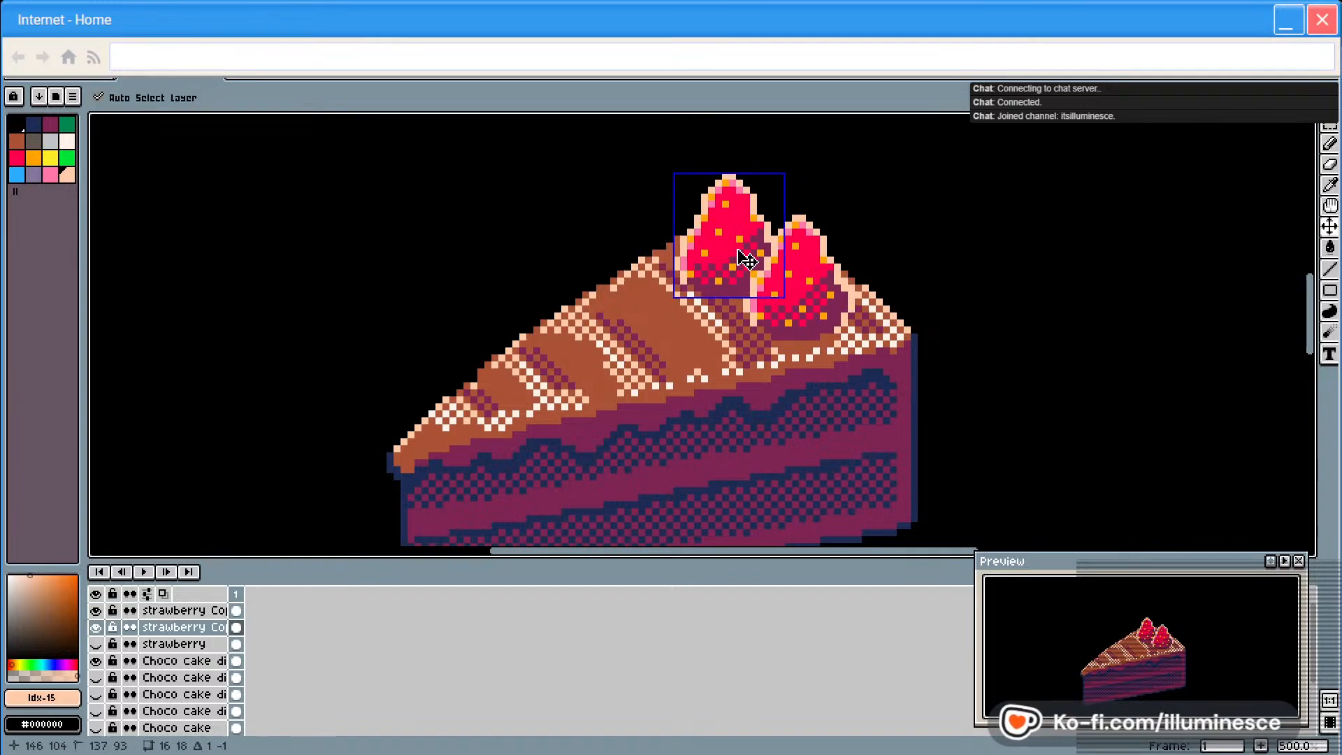
{"action": "key", "text": "b"}
{"action": "key", "text": "v"}
{"action": "left_click_drag", "start_coordinate": [797, 296], "coordinate": [804, 304]}
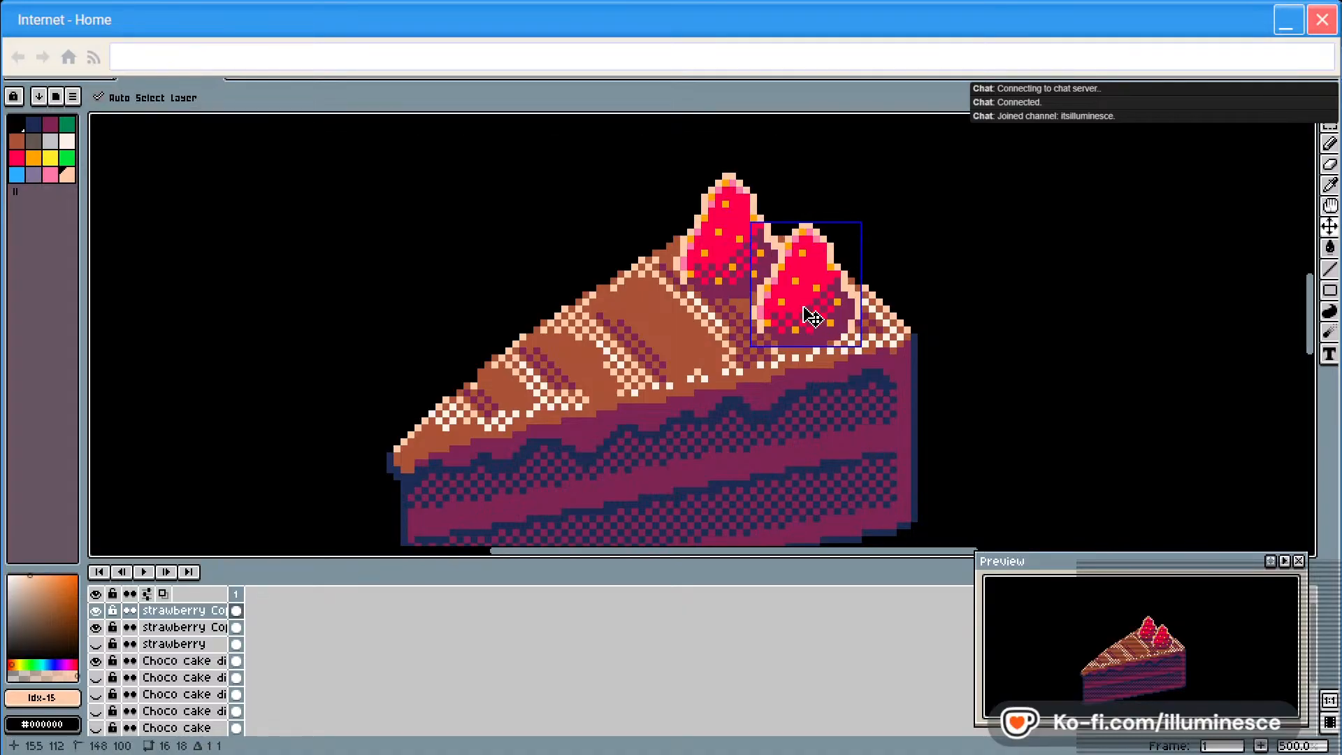
{"action": "left_click_drag", "start_coordinate": [731, 269], "coordinate": [729, 269]}
{"action": "key", "text": "b"}
{"action": "key", "text": "v"}
{"action": "key", "text": "b"}
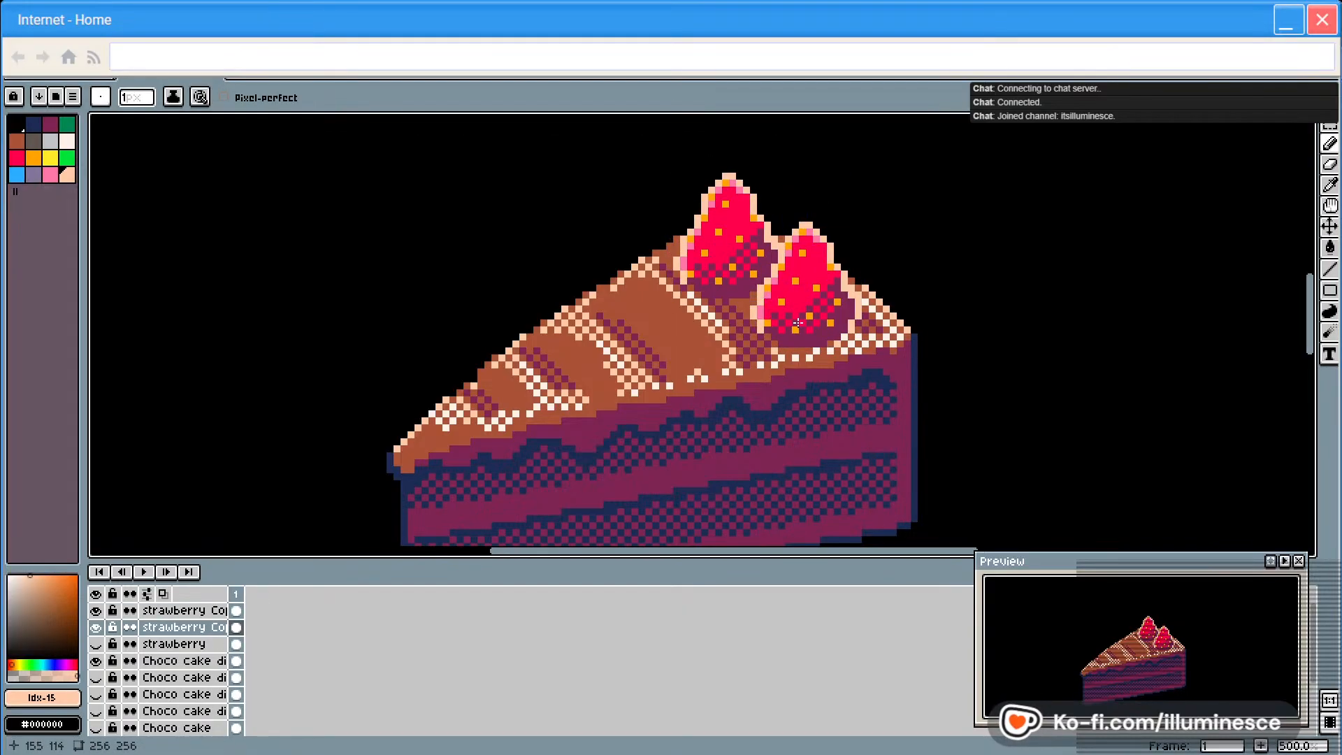
{"action": "key", "text": "v"}
{"action": "left_click_drag", "start_coordinate": [811, 301], "coordinate": [812, 294]}
{"action": "key", "text": "b"}
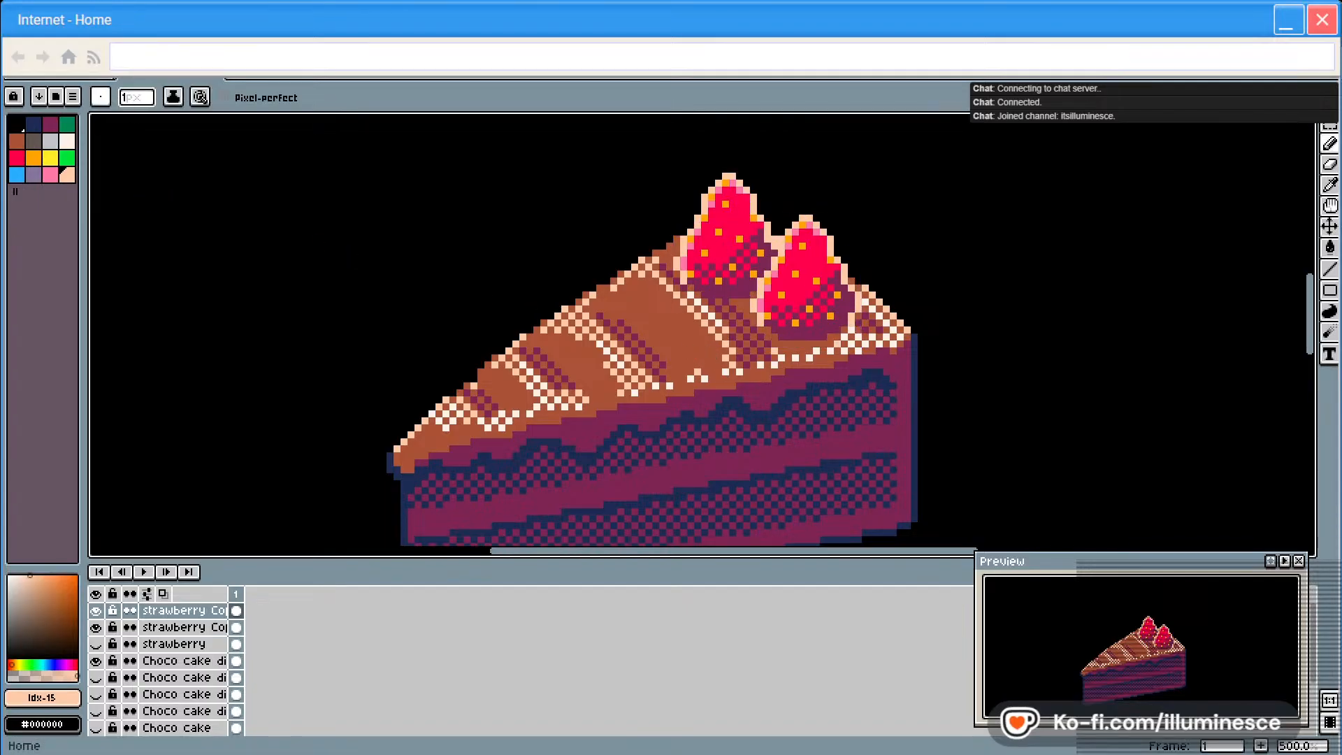
Duplicate the strawberry layer again and place this third strawberry on the front half of the cake's top
{"action": "left_click", "coordinate": [46, 70]}
{"action": "mouse_move", "coordinate": [81, 69]}
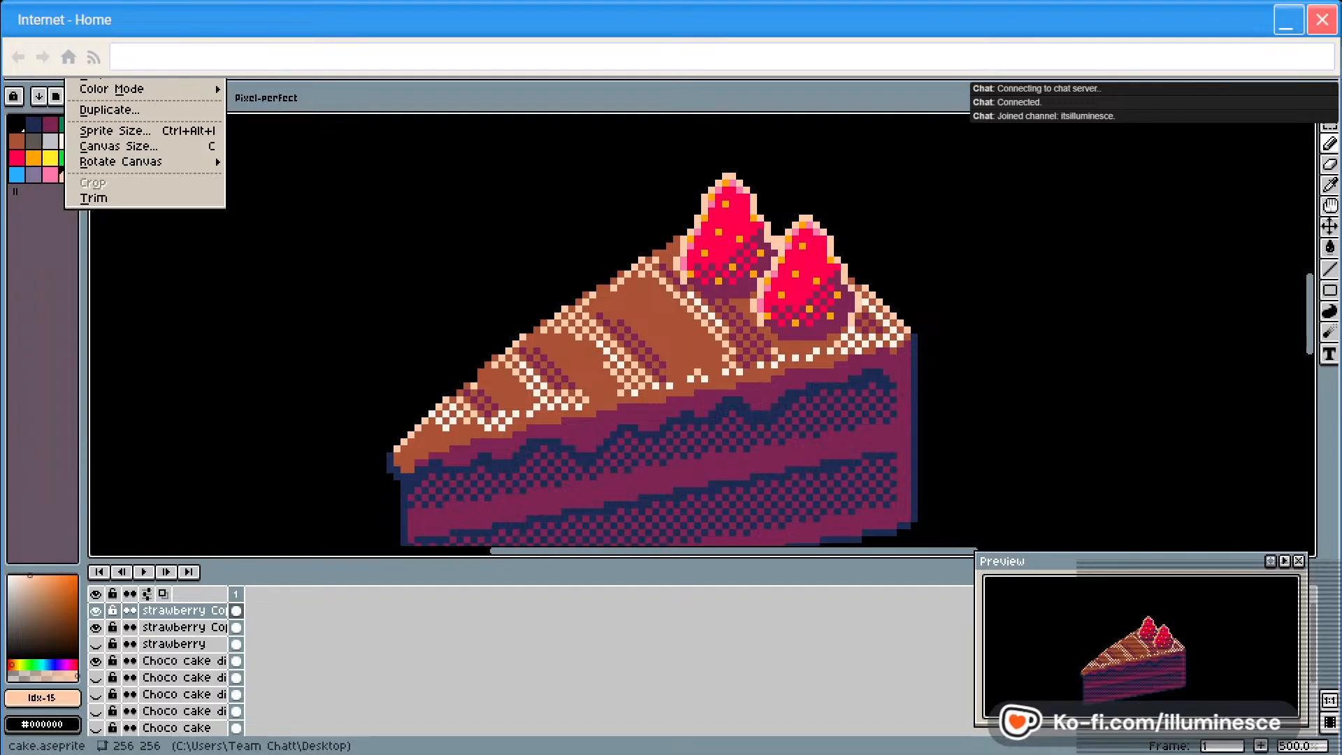
{"action": "mouse_move", "coordinate": [129, 70]}
{"action": "left_click", "coordinate": [173, 192]}
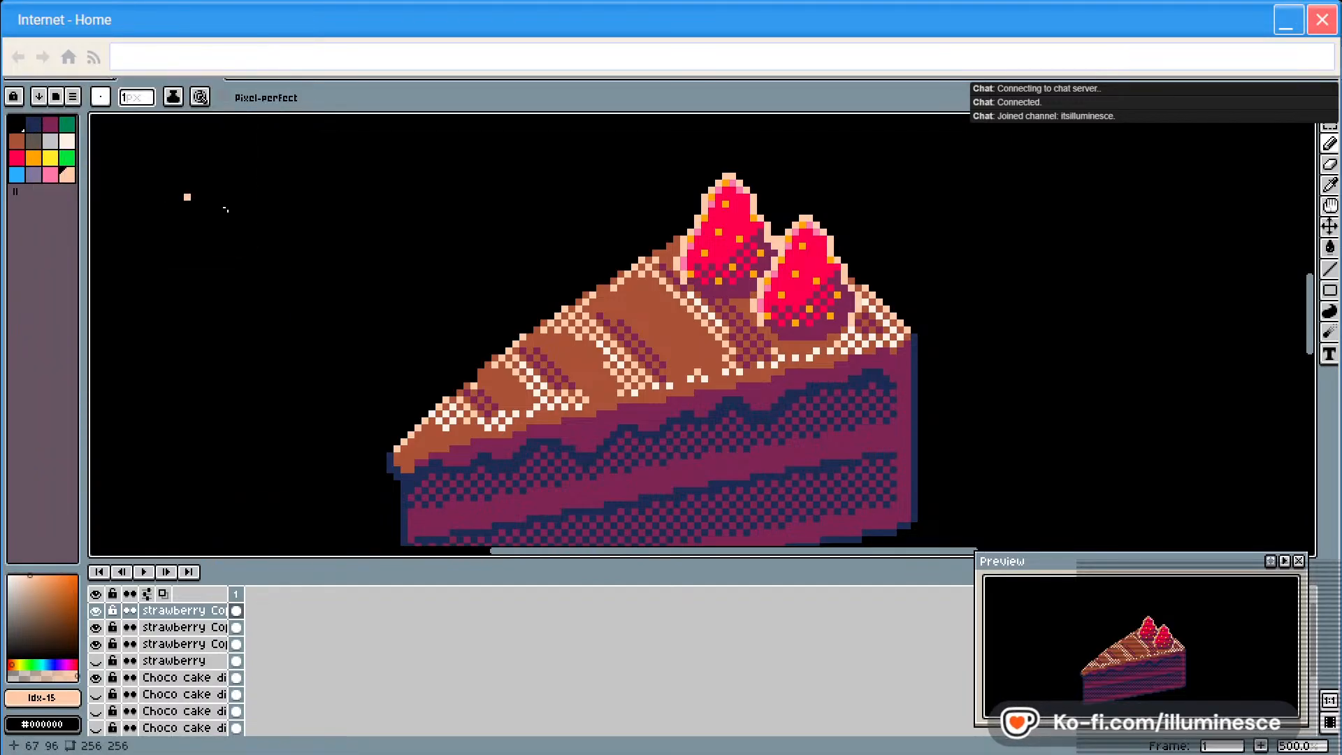
{"action": "key", "text": "v"}
{"action": "mouse_move", "coordinate": [813, 314]}
{"action": "left_mouse_down"}
{"action": "mouse_move", "coordinate": [519, 389]}
{"action": "mouse_move", "coordinate": [689, 332]}
{"action": "mouse_move", "coordinate": [573, 360]}
{"action": "left_mouse_up"}
{"action": "key", "text": "ctrl+d"}
{"action": "key", "text": "b"}
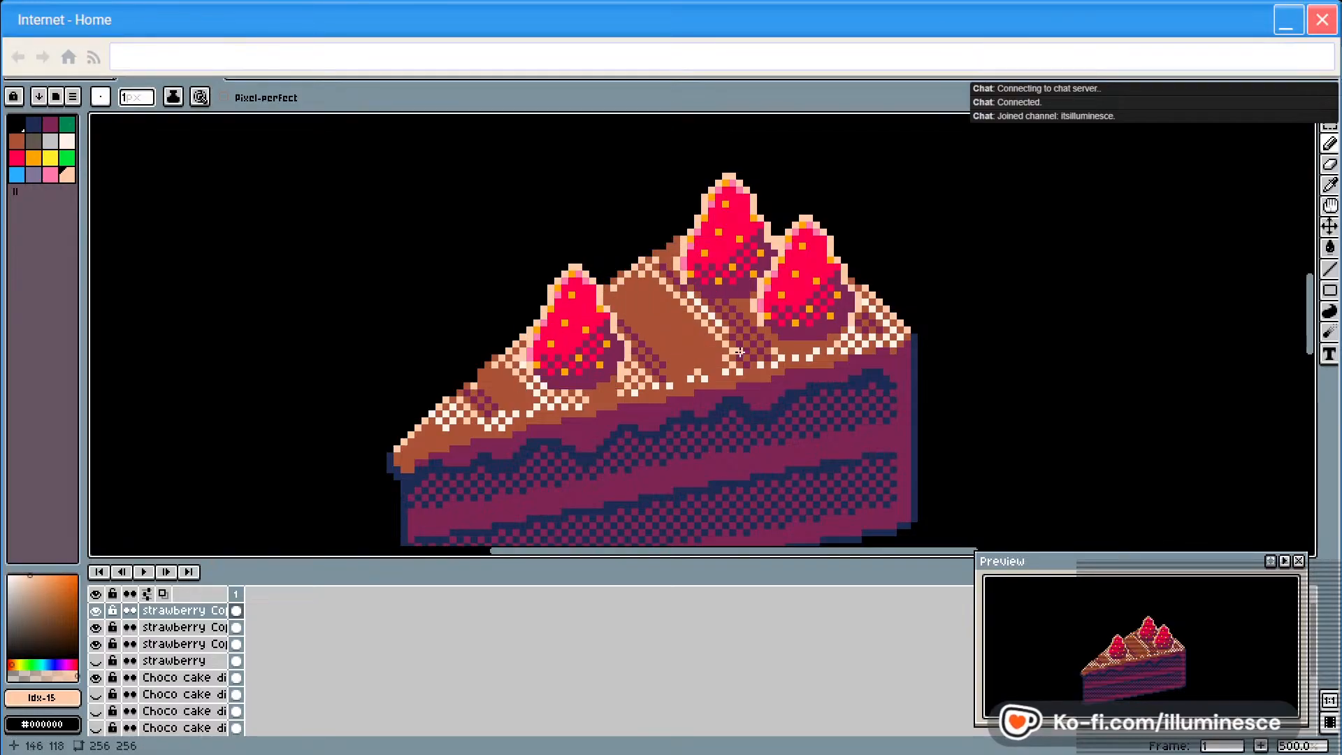
Nudge the peak strawberry up and the front strawberry slightly up and right, and set the pencil color to dark purple (index 2)
{"action": "left_click_drag", "start_coordinate": [722, 264], "coordinate": [728, 257]}
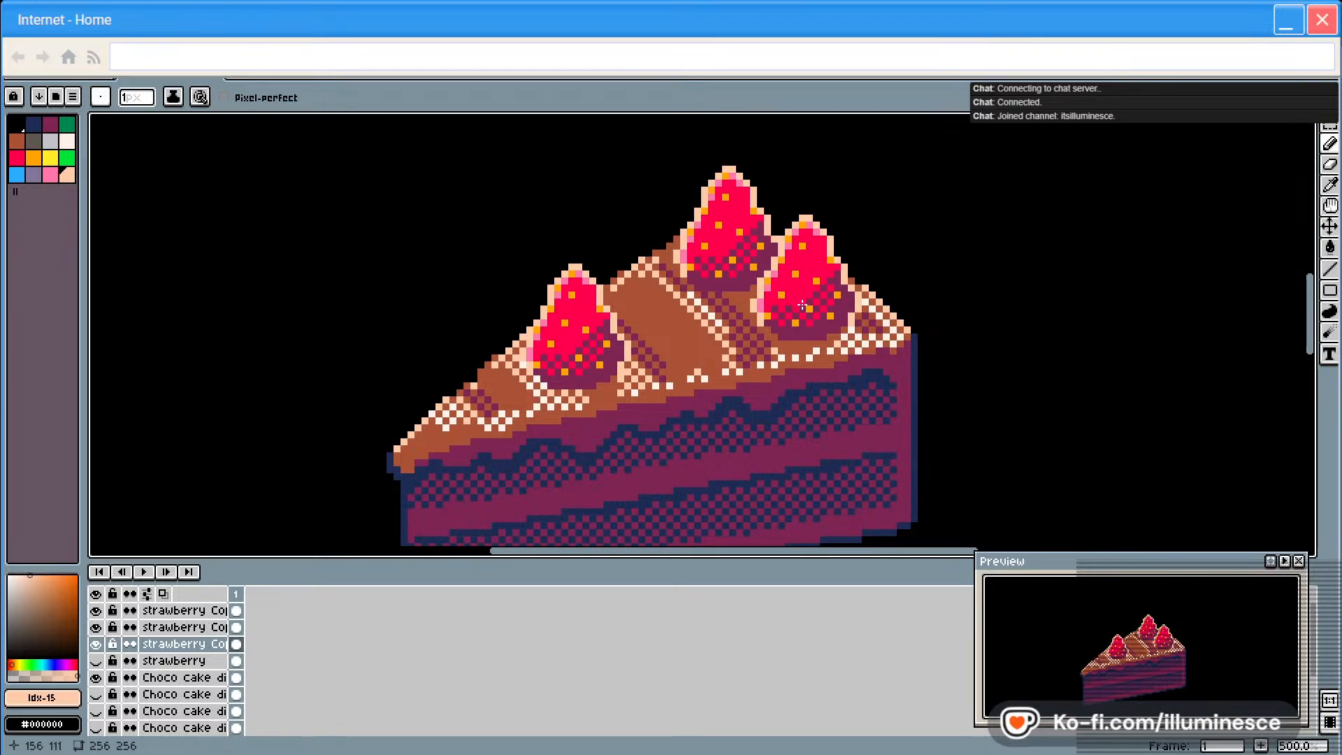
{"action": "left_click_drag", "start_coordinate": [577, 373], "coordinate": [594, 363]}
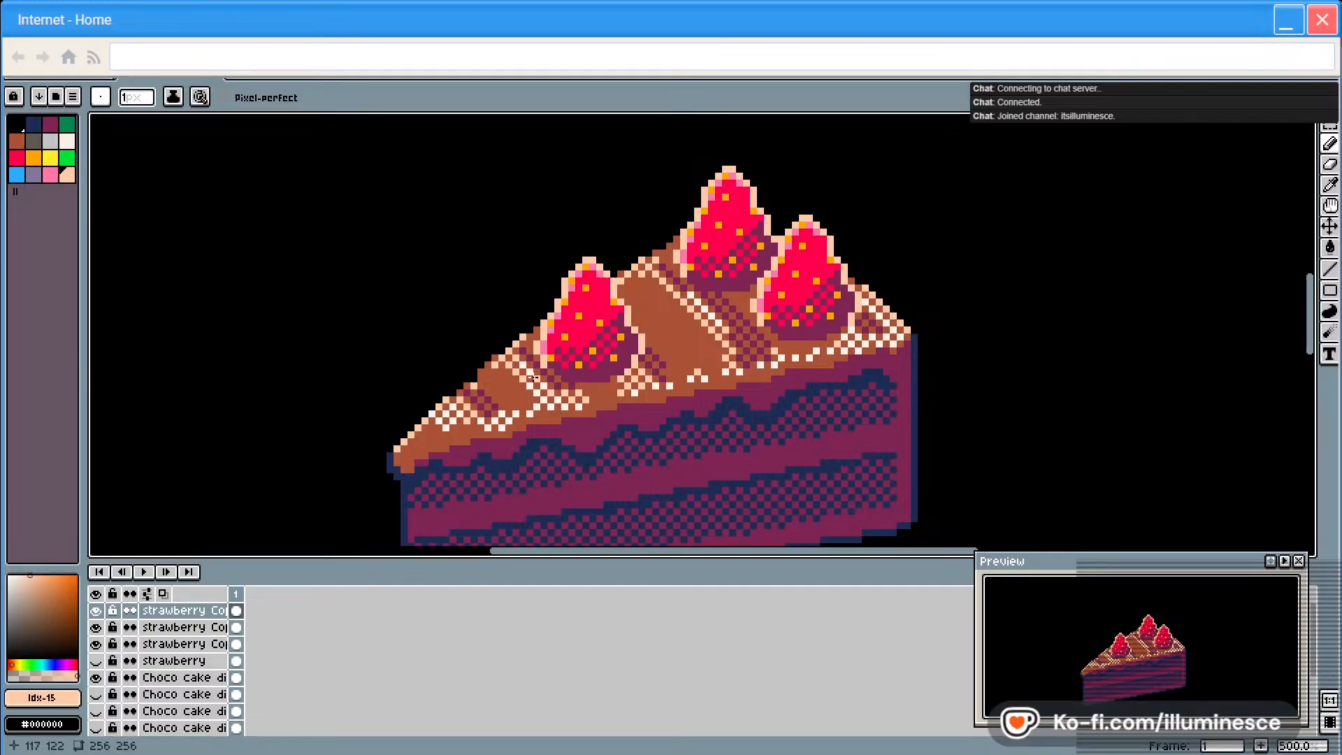
{"action": "left_click", "coordinate": [50, 124]}
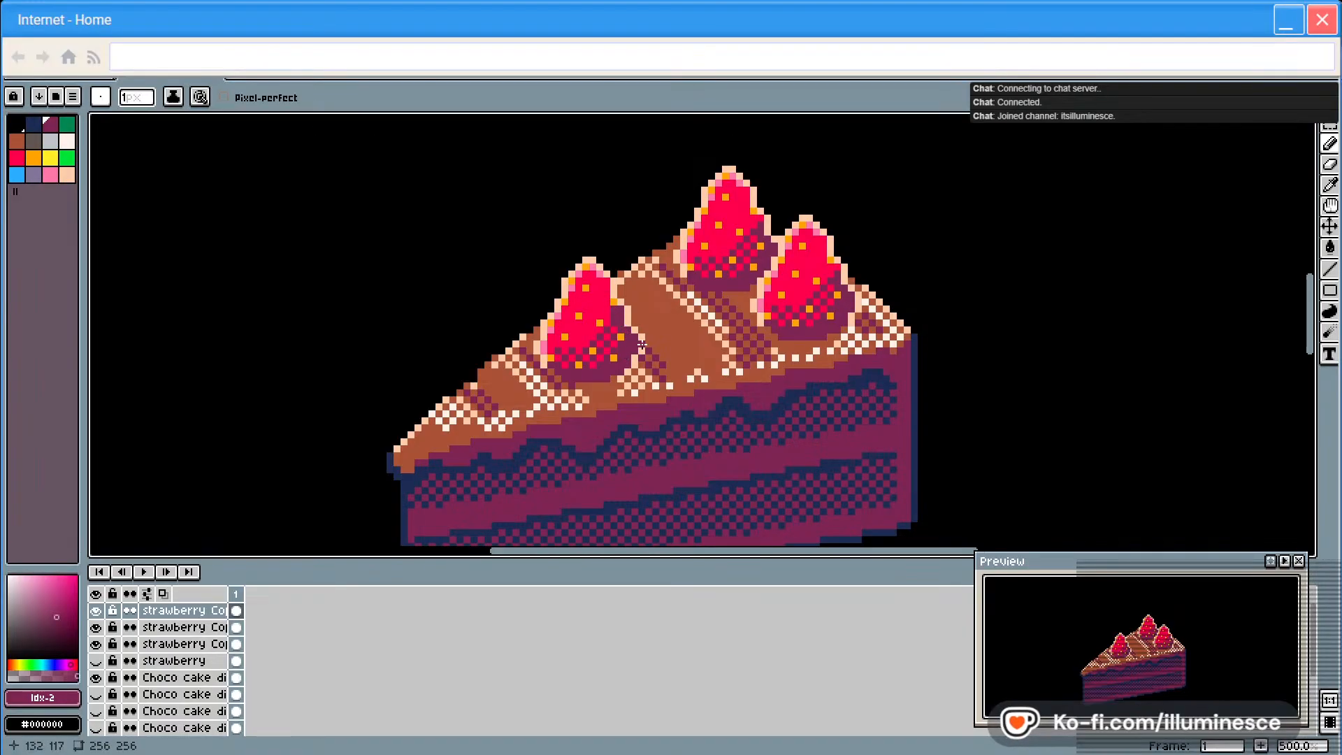
Try to merge the three outlined strawberry layers into a single layer
{"action": "key", "text": "ctrl"}
{"action": "right_click", "coordinate": [187, 617]}
{"action": "left_click_drag", "start_coordinate": [186, 618], "coordinate": [183, 646]}
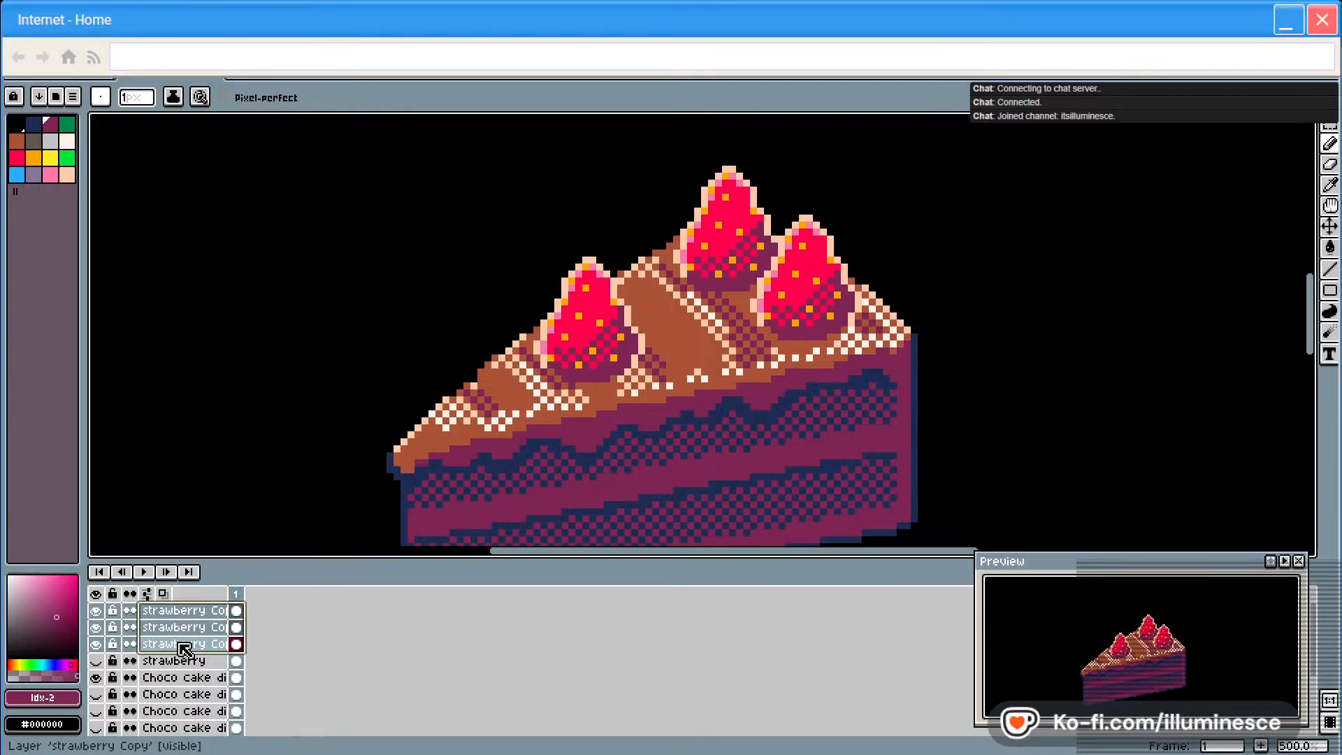
{"action": "right_click", "coordinate": [184, 647]}
{"action": "left_click", "coordinate": [245, 713]}
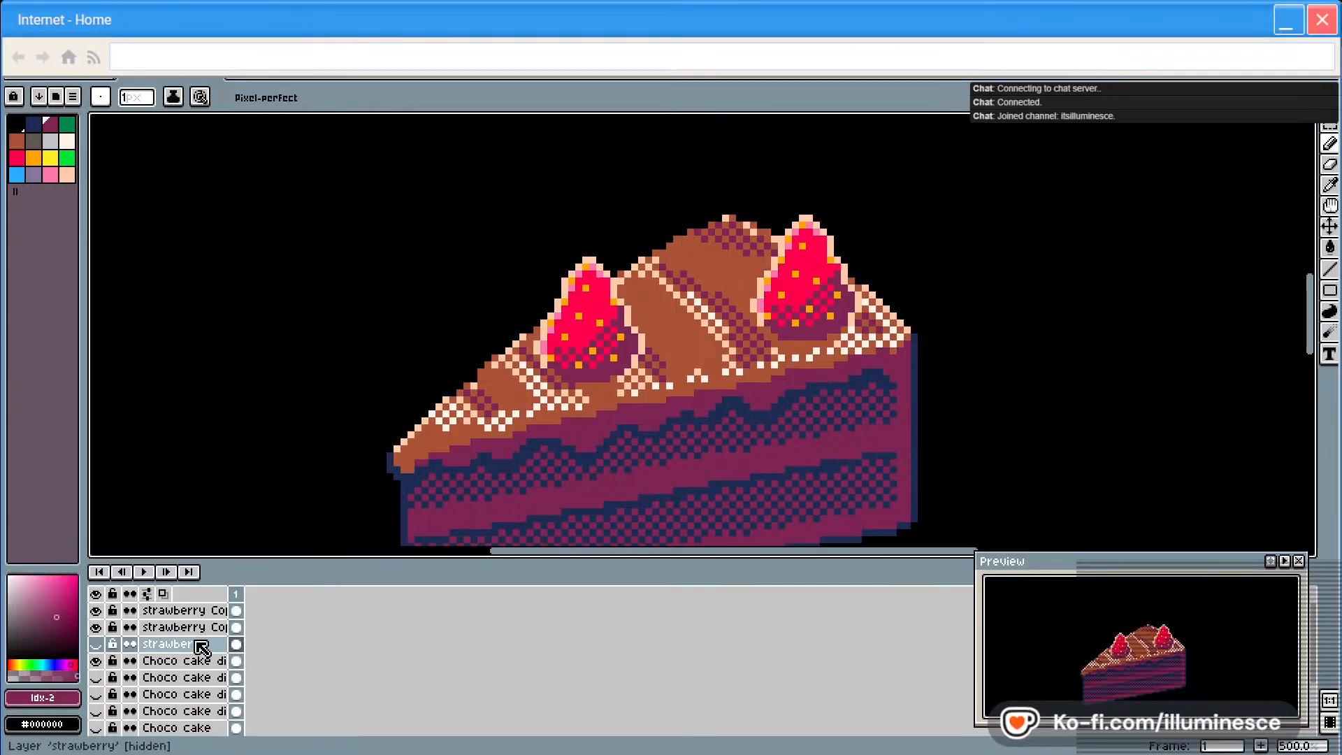
{"action": "right_click", "coordinate": [183, 612]}
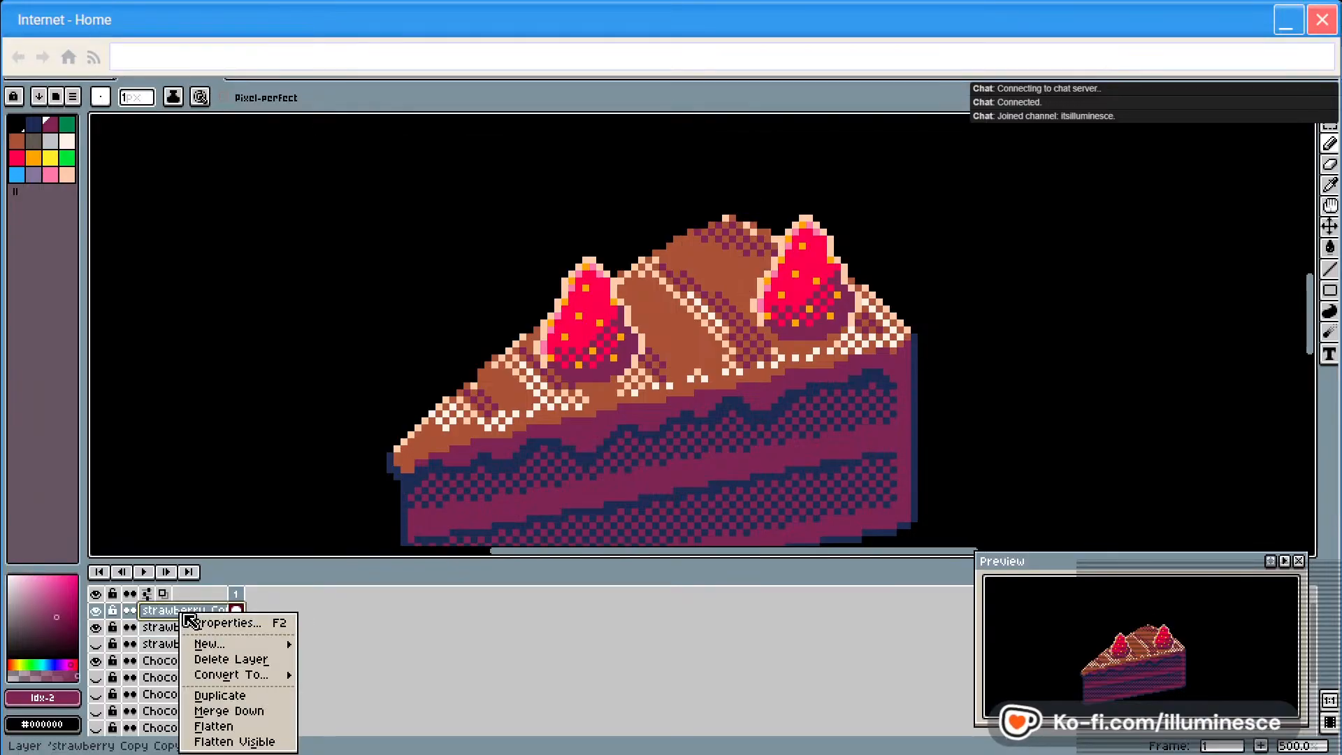
{"action": "left_click", "coordinate": [242, 696]}
Rename the merged strawberry layer as 3 strawberries
{"action": "double_click", "coordinate": [185, 611]}
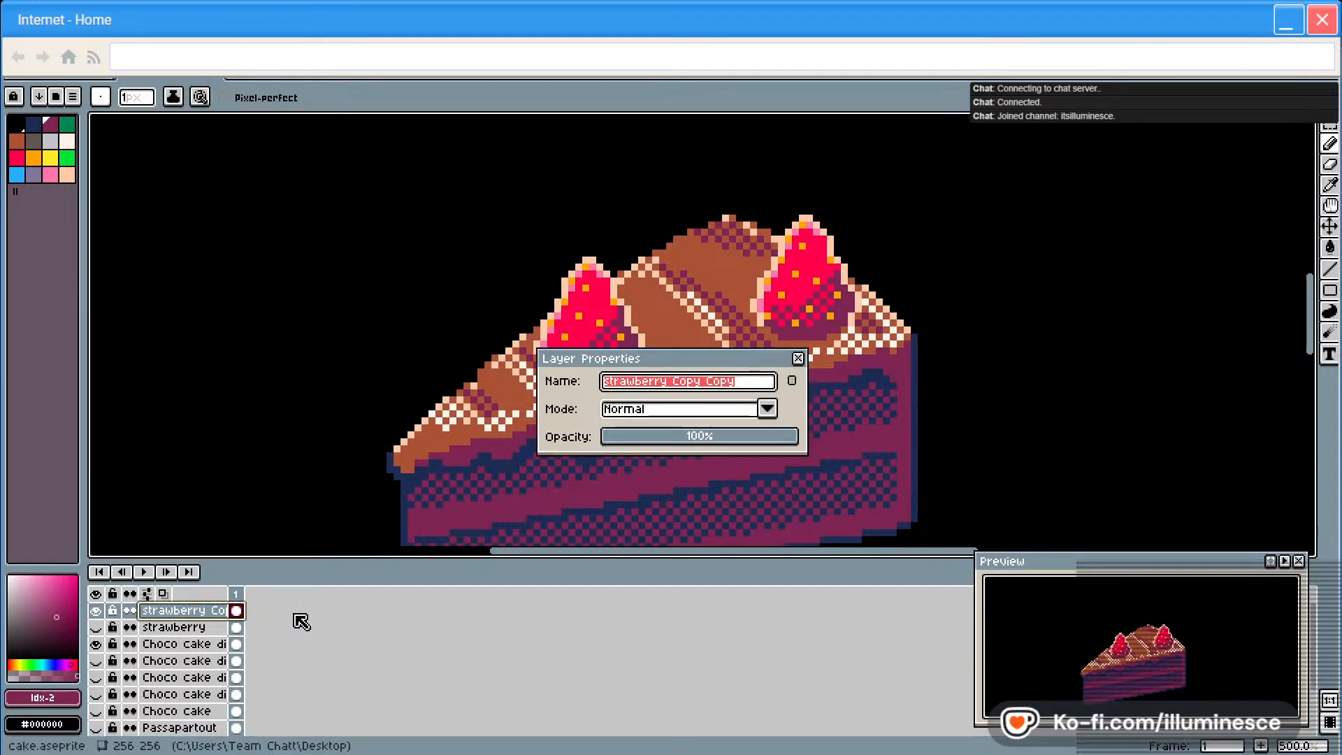
{"action": "type", "text": "3 stra"}
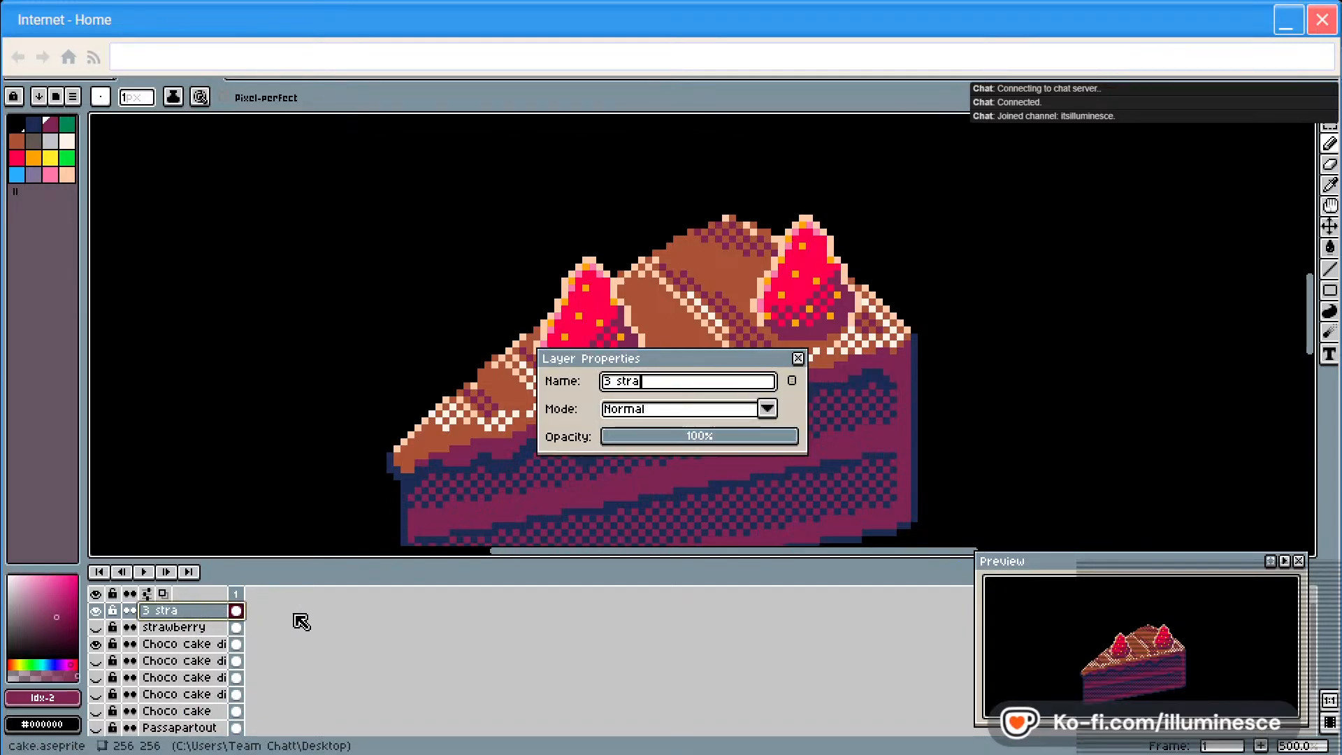
{"action": "type", "text": "wberries"}
{"action": "key", "text": "Return"}
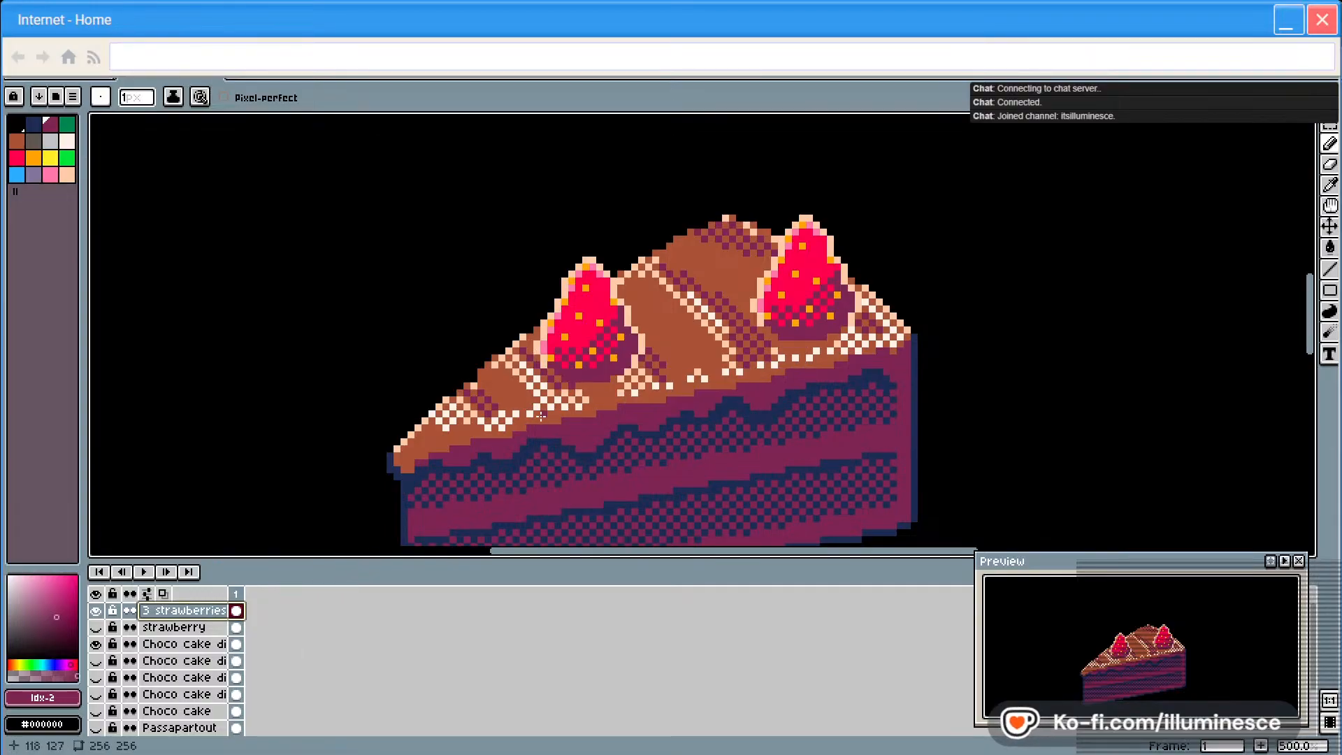
Undo the layer rename and merges, and merge only the top strawberry layer down into the one below it
{"action": "key", "text": "ctrl+z"}
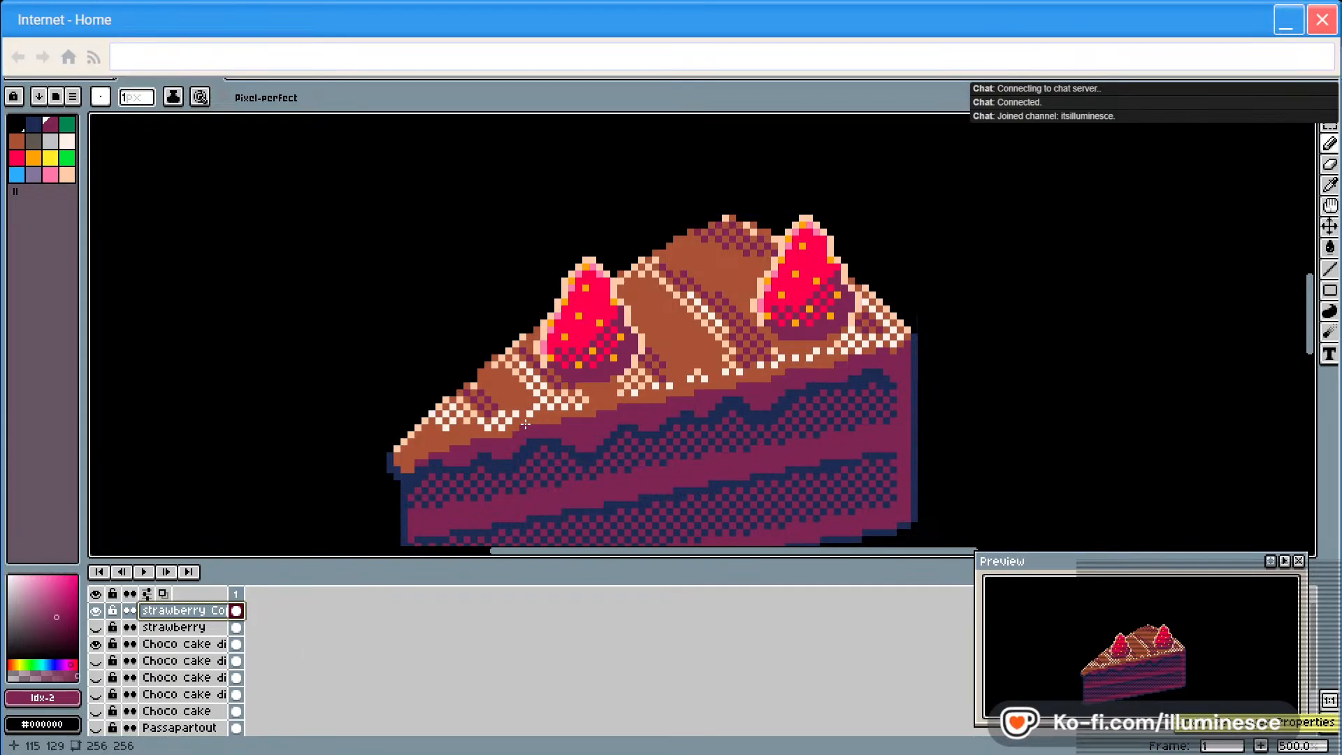
{"action": "key", "text": "ctrl+z"}
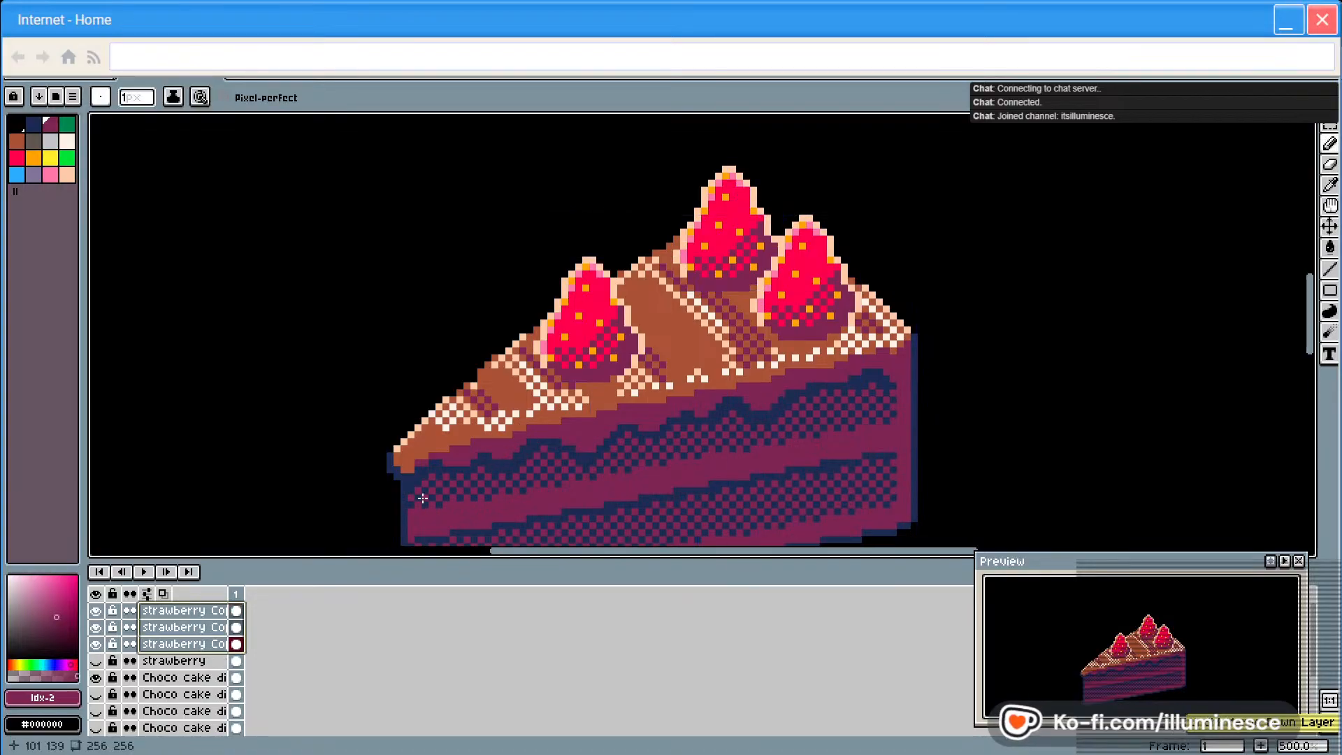
{"action": "left_click", "coordinate": [132, 610]}
{"action": "right_click", "coordinate": [180, 613]}
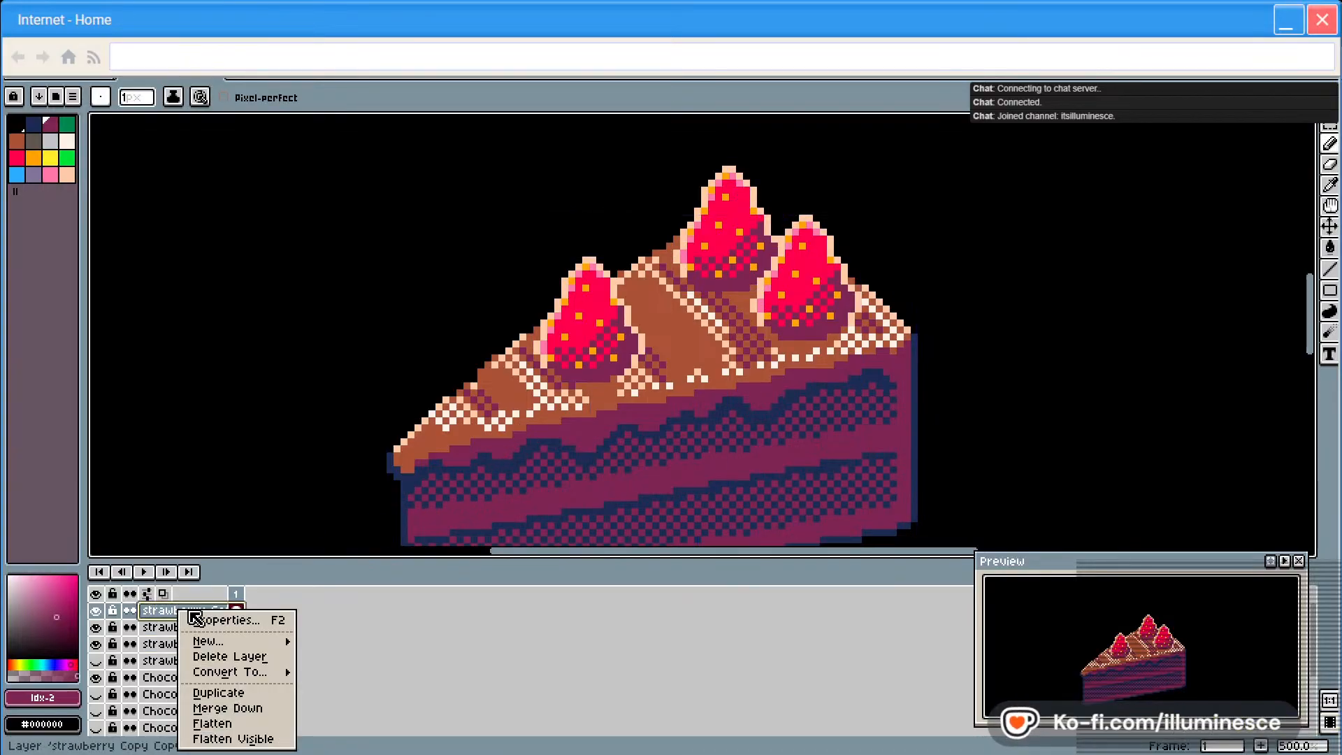
{"action": "left_click", "coordinate": [241, 710]}
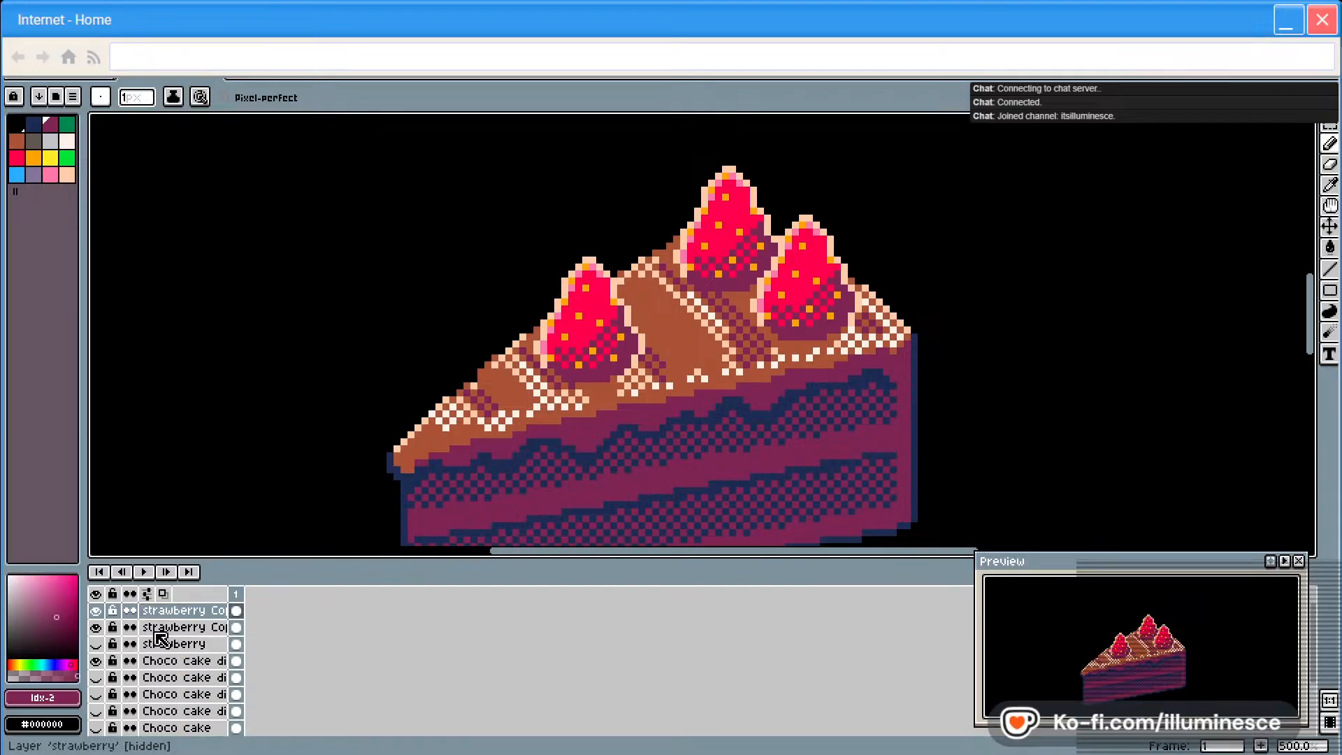
Toggle the visibility of the two remaining outlined strawberry layers to check which strawberries each one holds
{"action": "left_click", "coordinate": [96, 610]}
{"action": "left_click", "coordinate": [96, 610]}
{"action": "left_click", "coordinate": [95, 610]}
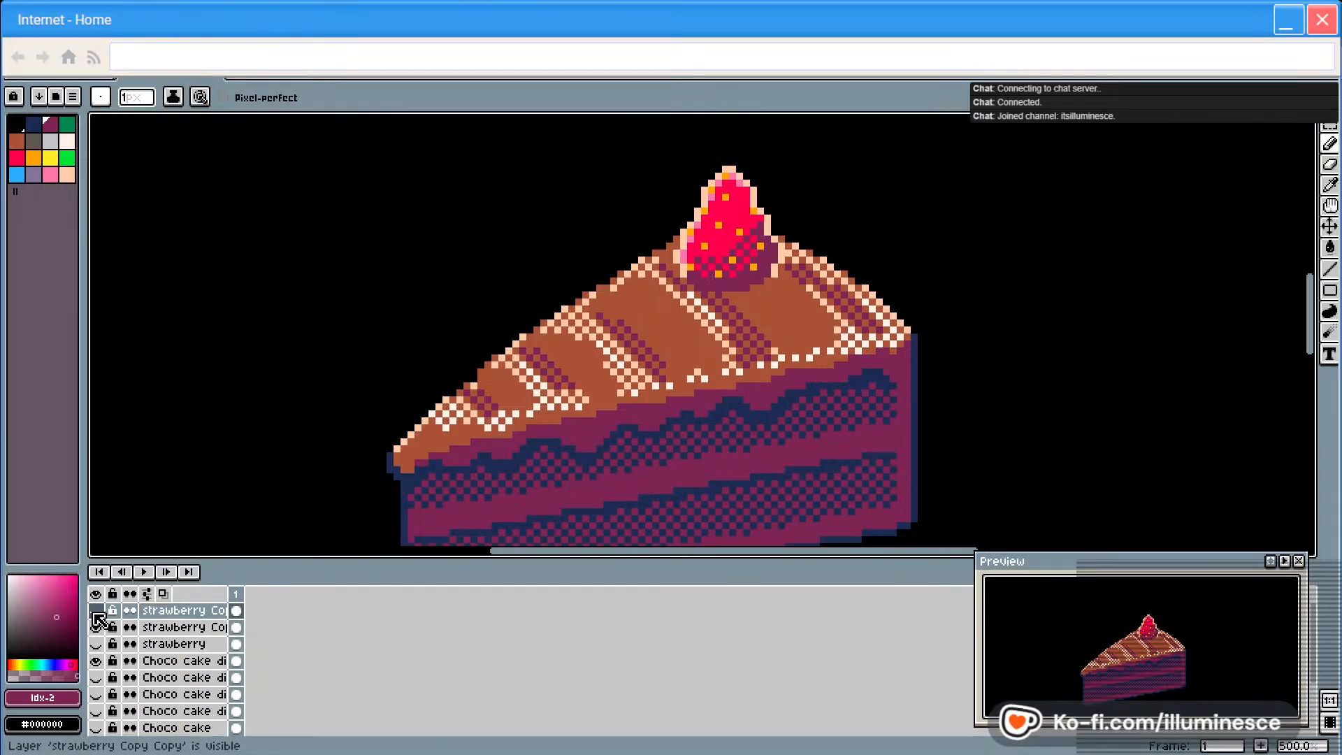
{"action": "left_click", "coordinate": [96, 610]}
{"action": "left_click", "coordinate": [172, 629]}
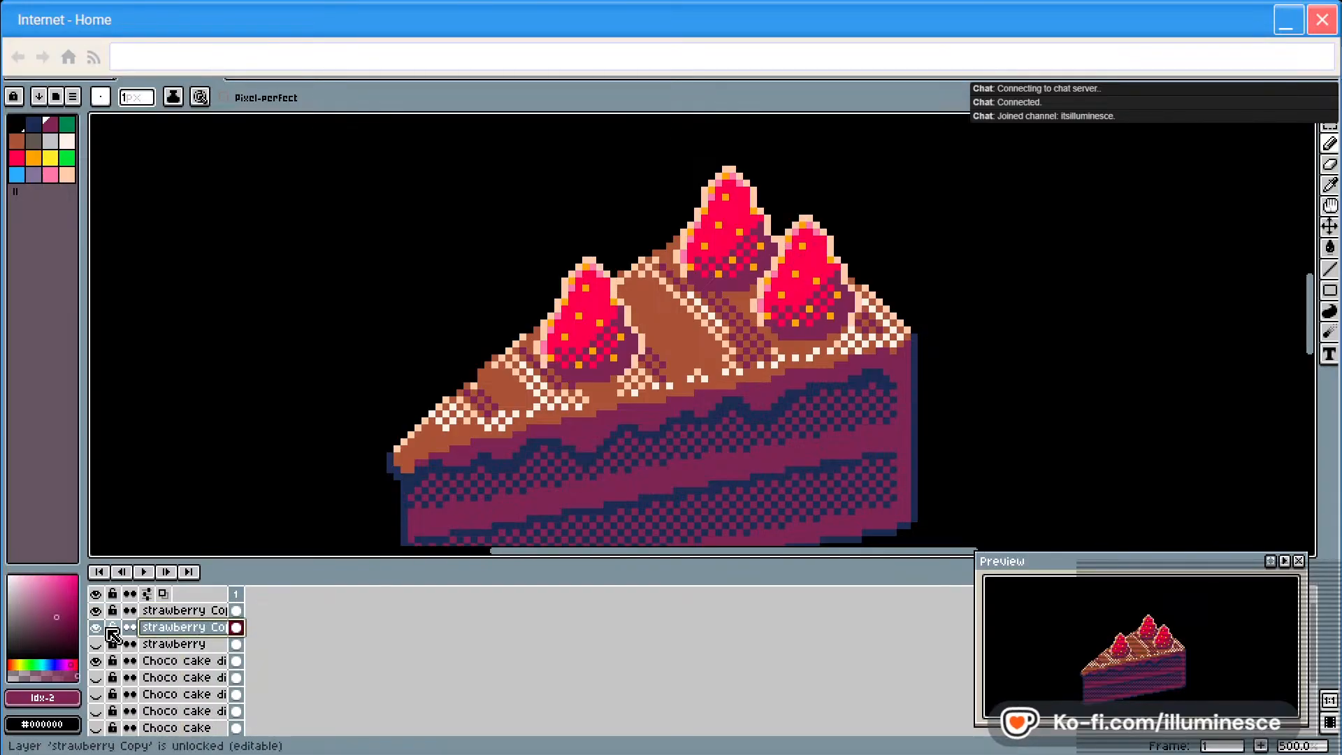
{"action": "left_click", "coordinate": [95, 627]}
{"action": "left_click", "coordinate": [95, 627]}
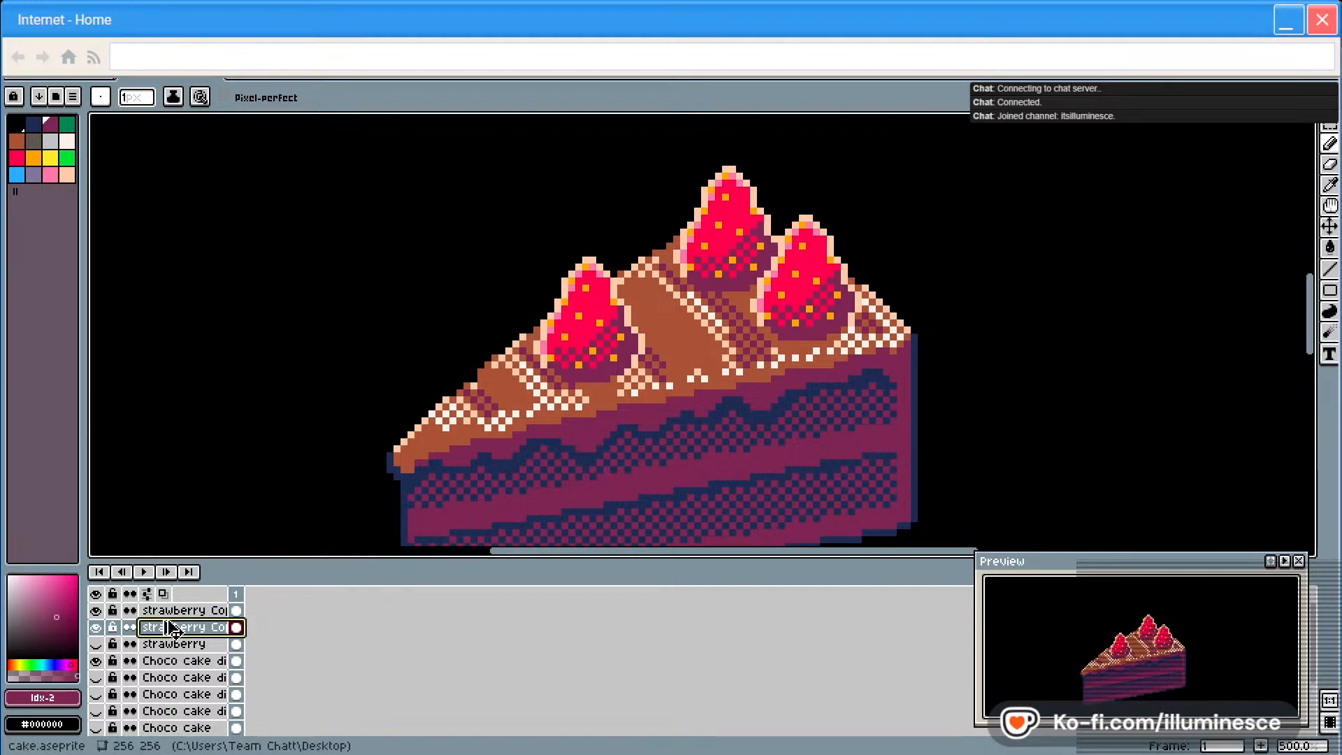
Move the peak strawberry's layer above the other strawberry layers and toggle the lower two layers' visibility to check their contents
{"action": "mouse_move", "coordinate": [173, 629]}
{"action": "left_mouse_down"}
{"action": "mouse_move", "coordinate": [196, 637]}
{"action": "mouse_move", "coordinate": [190, 648]}
{"action": "mouse_move", "coordinate": [174, 641]}
{"action": "mouse_move", "coordinate": [183, 614]}
{"action": "left_mouse_up"}
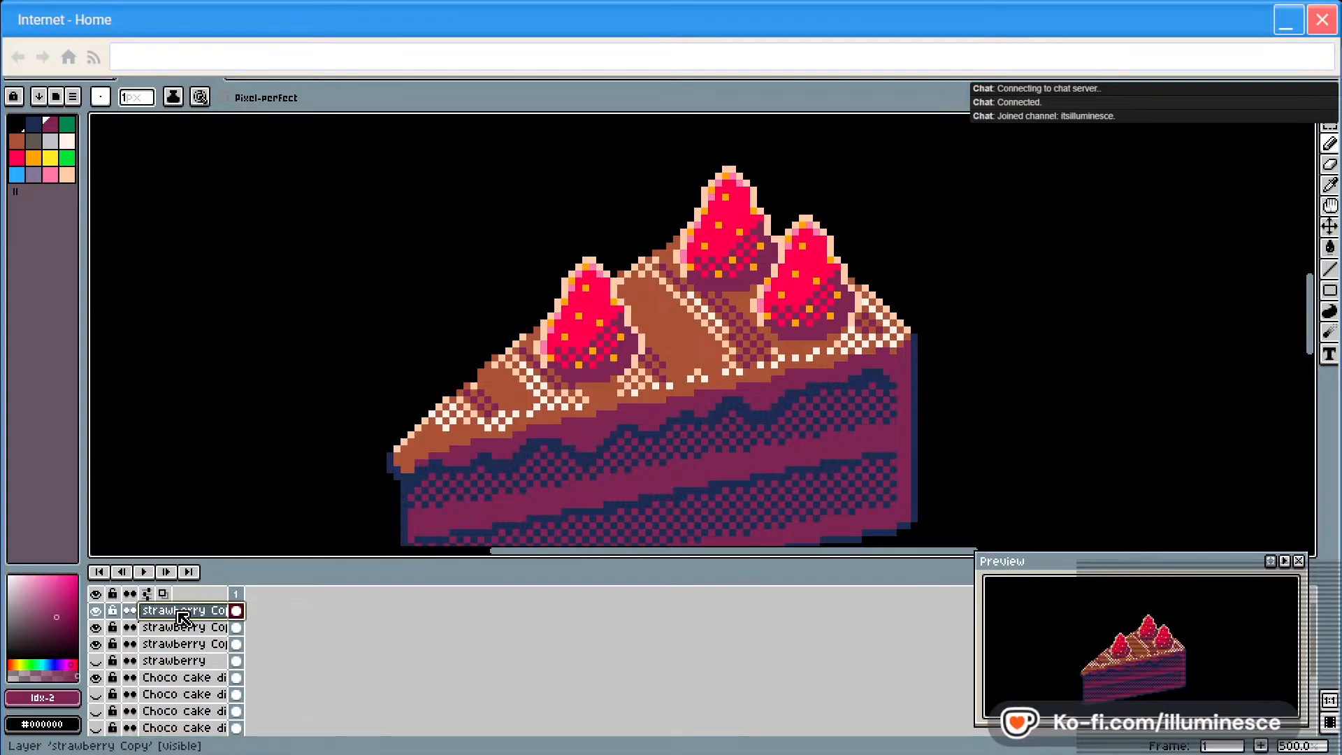
{"action": "left_click", "coordinate": [96, 627]}
{"action": "left_click", "coordinate": [95, 627]}
{"action": "left_click", "coordinate": [177, 632]}
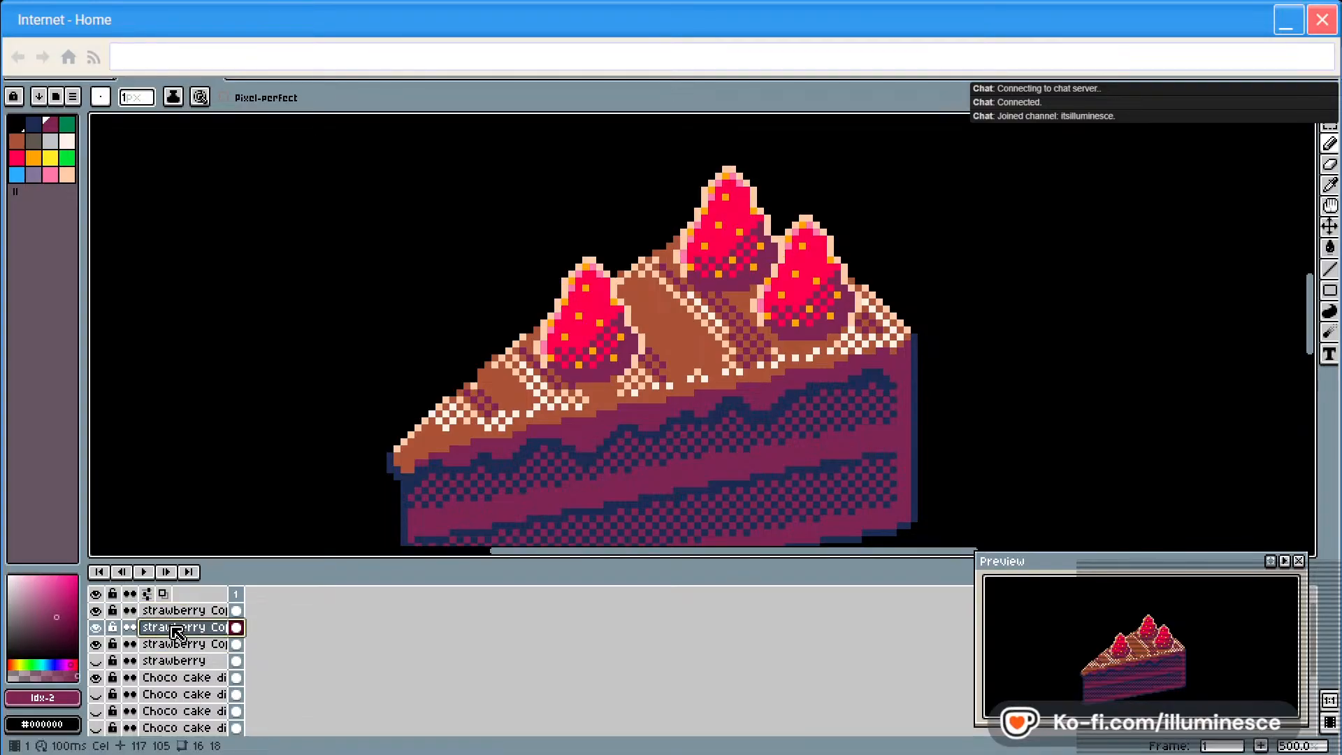
{"action": "left_click", "coordinate": [97, 628]}
{"action": "left_click", "coordinate": [97, 629]}
{"action": "left_click", "coordinate": [102, 642]}
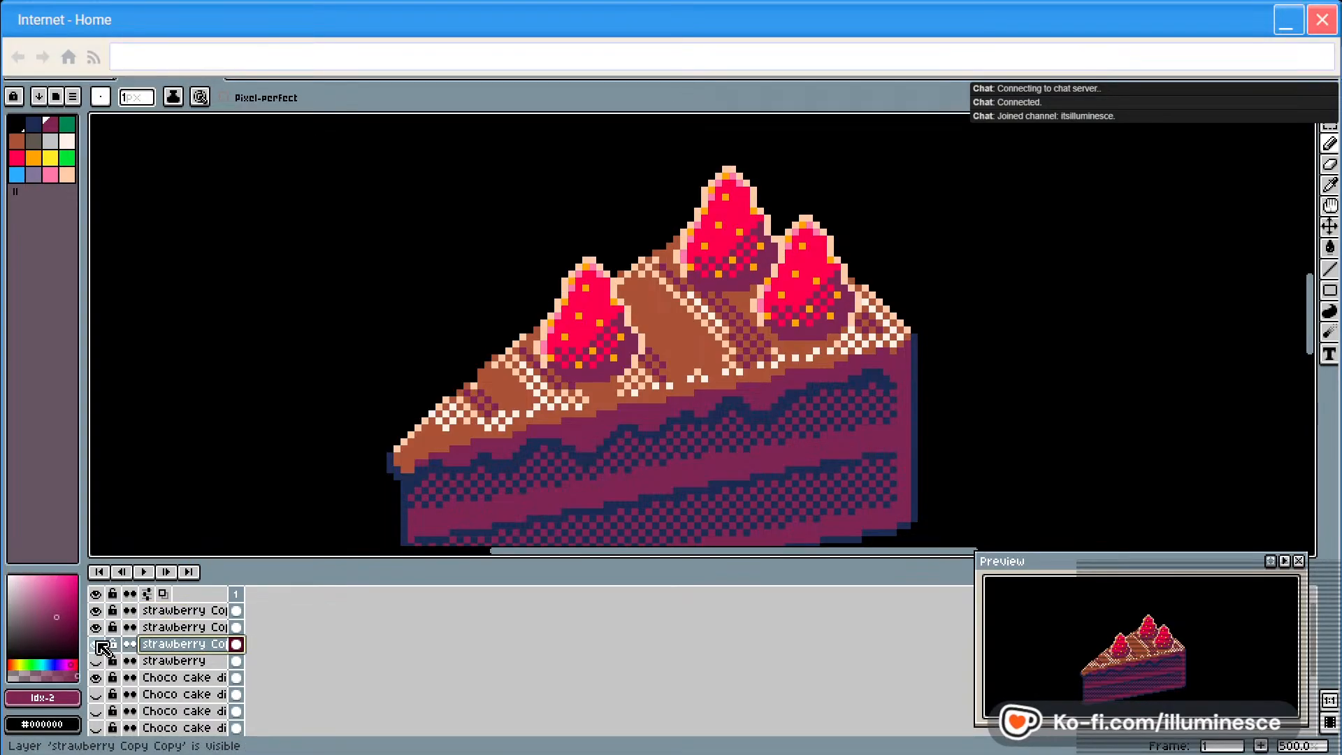
{"action": "left_click", "coordinate": [98, 644]}
{"action": "left_click", "coordinate": [99, 644]}
Try to merge the three outlined strawberry layers down together, check the merged layer's contents, and undo the merges
{"action": "left_click", "coordinate": [178, 612]}
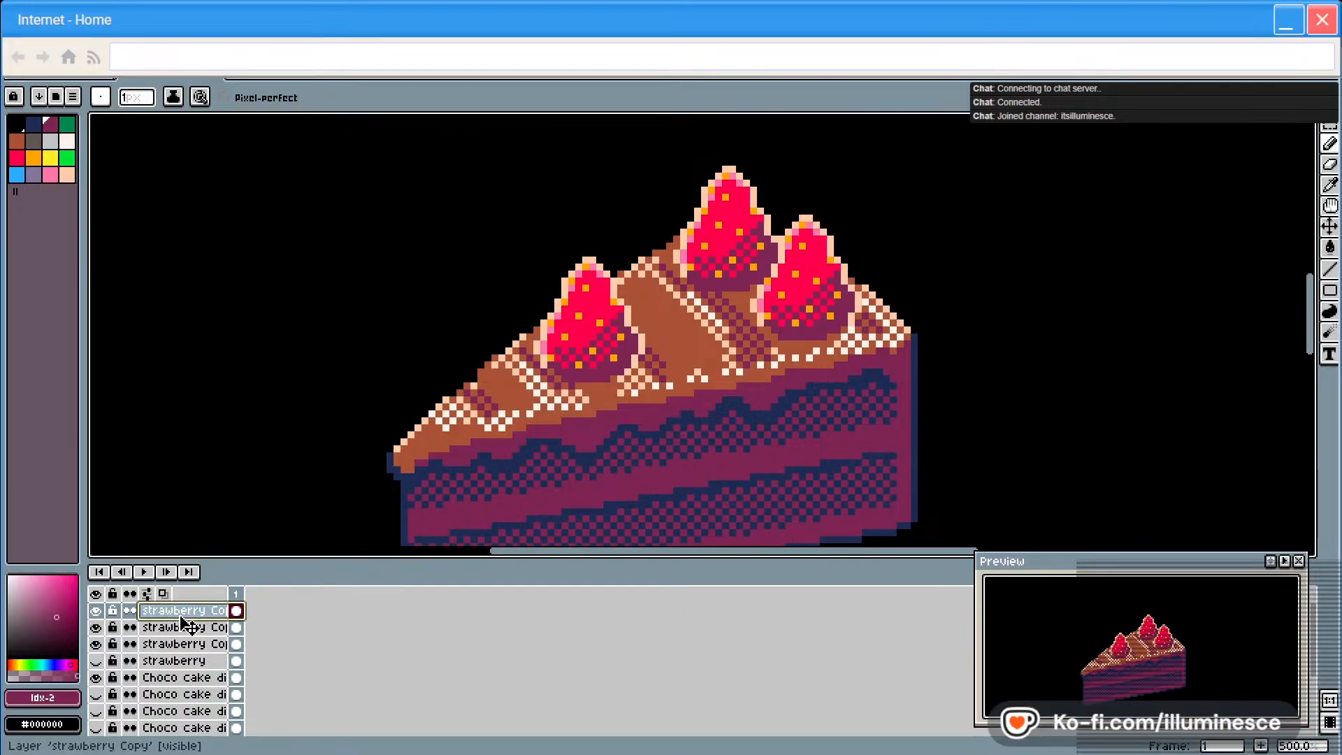
{"action": "left_click_drag", "start_coordinate": [185, 623], "coordinate": [181, 648]}
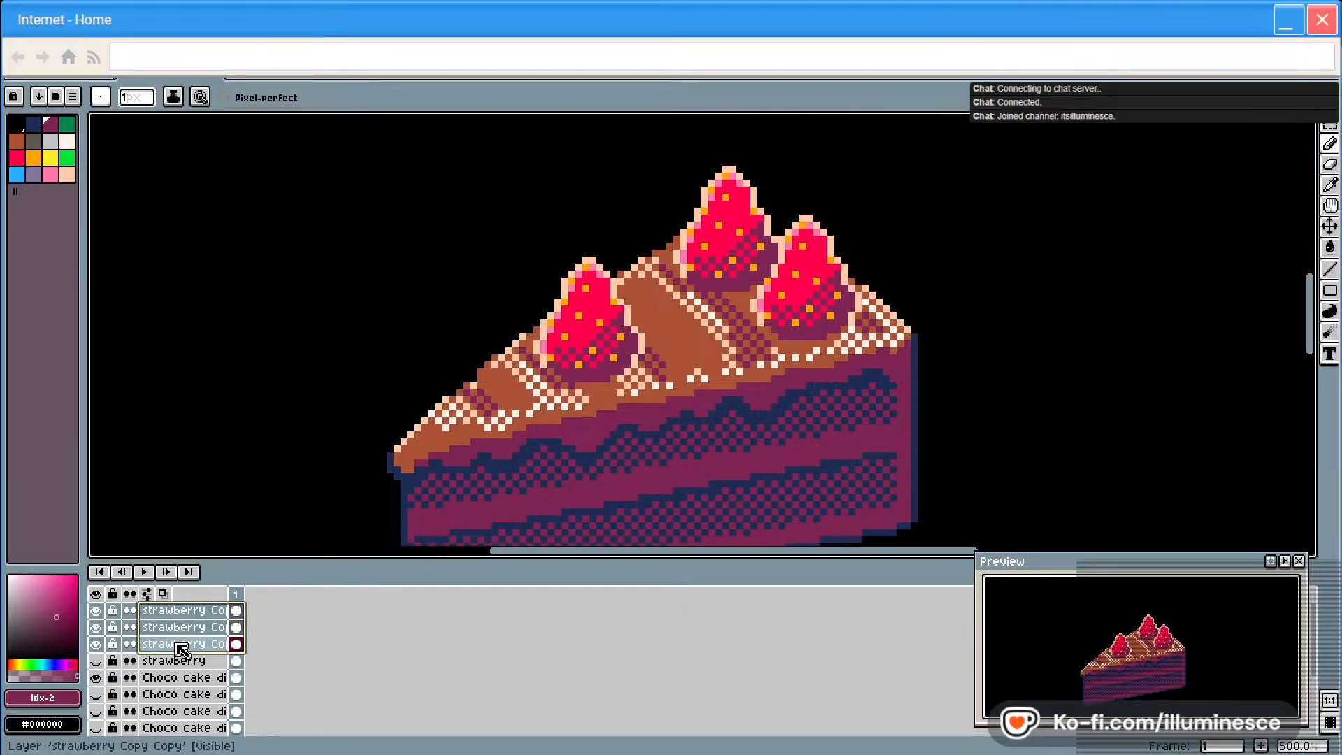
{"action": "right_click", "coordinate": [182, 649]}
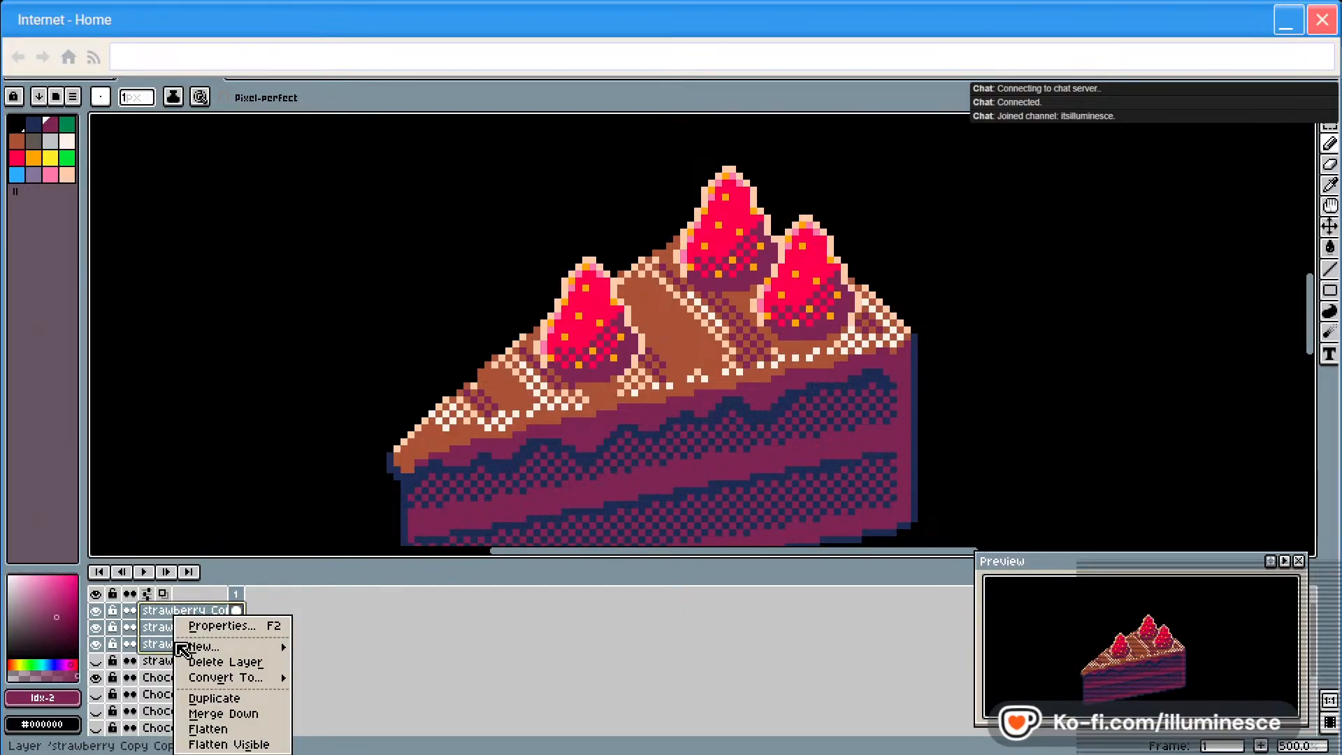
{"action": "left_click", "coordinate": [260, 714]}
{"action": "left_click", "coordinate": [183, 612]}
{"action": "right_click", "coordinate": [183, 613]}
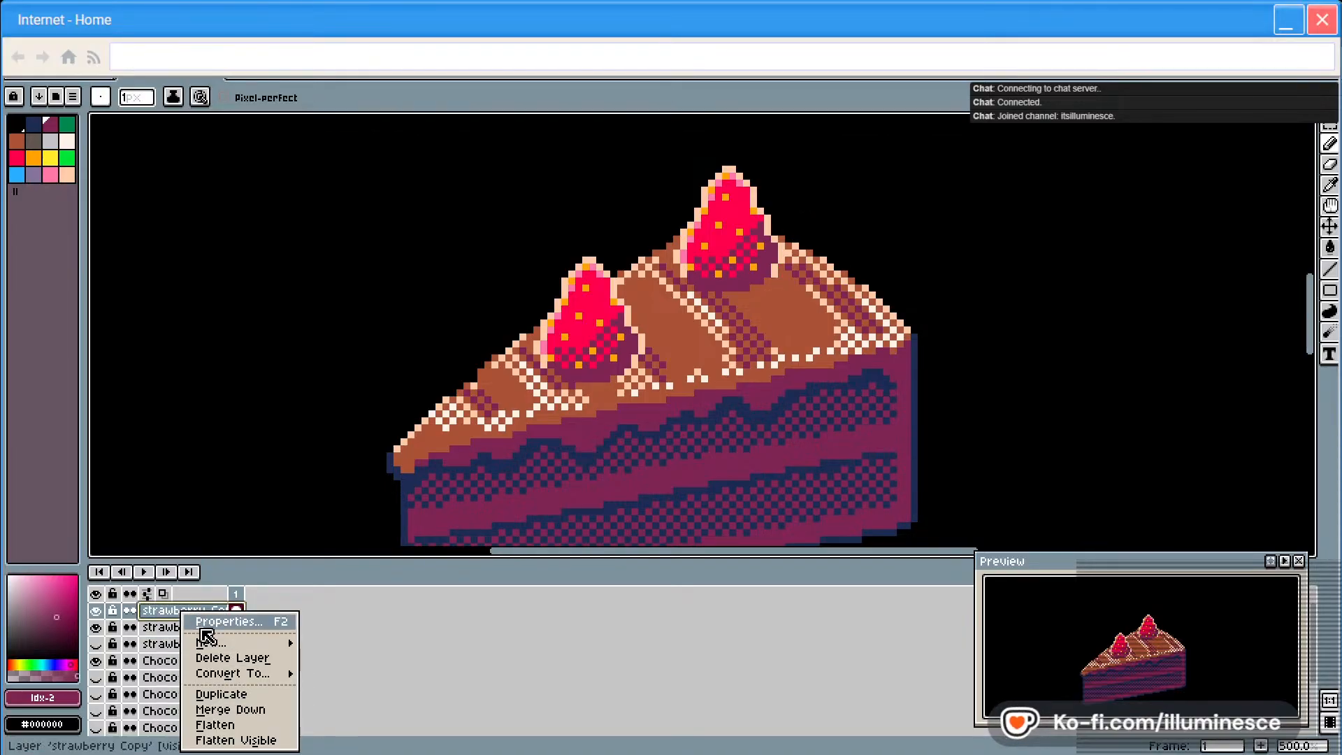
{"action": "left_click", "coordinate": [241, 711]}
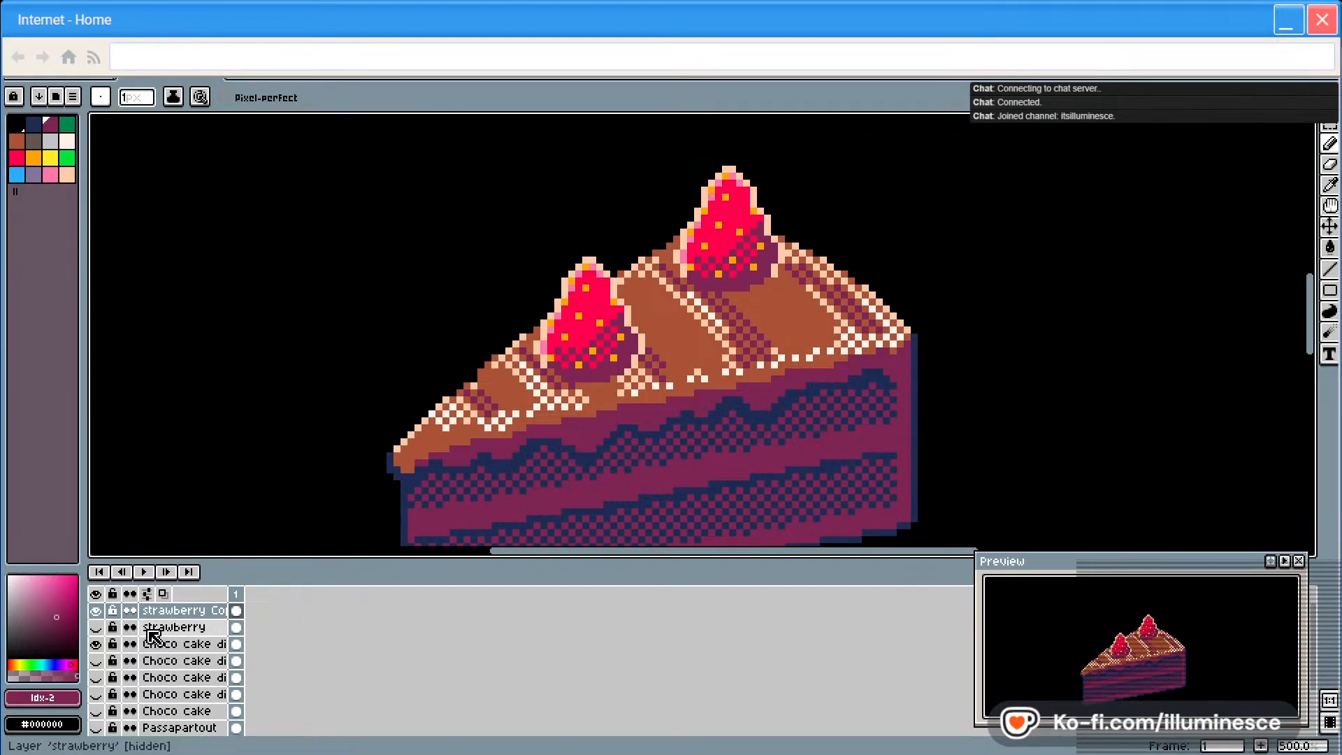
{"action": "left_click", "coordinate": [96, 610]}
{"action": "left_click", "coordinate": [96, 610]}
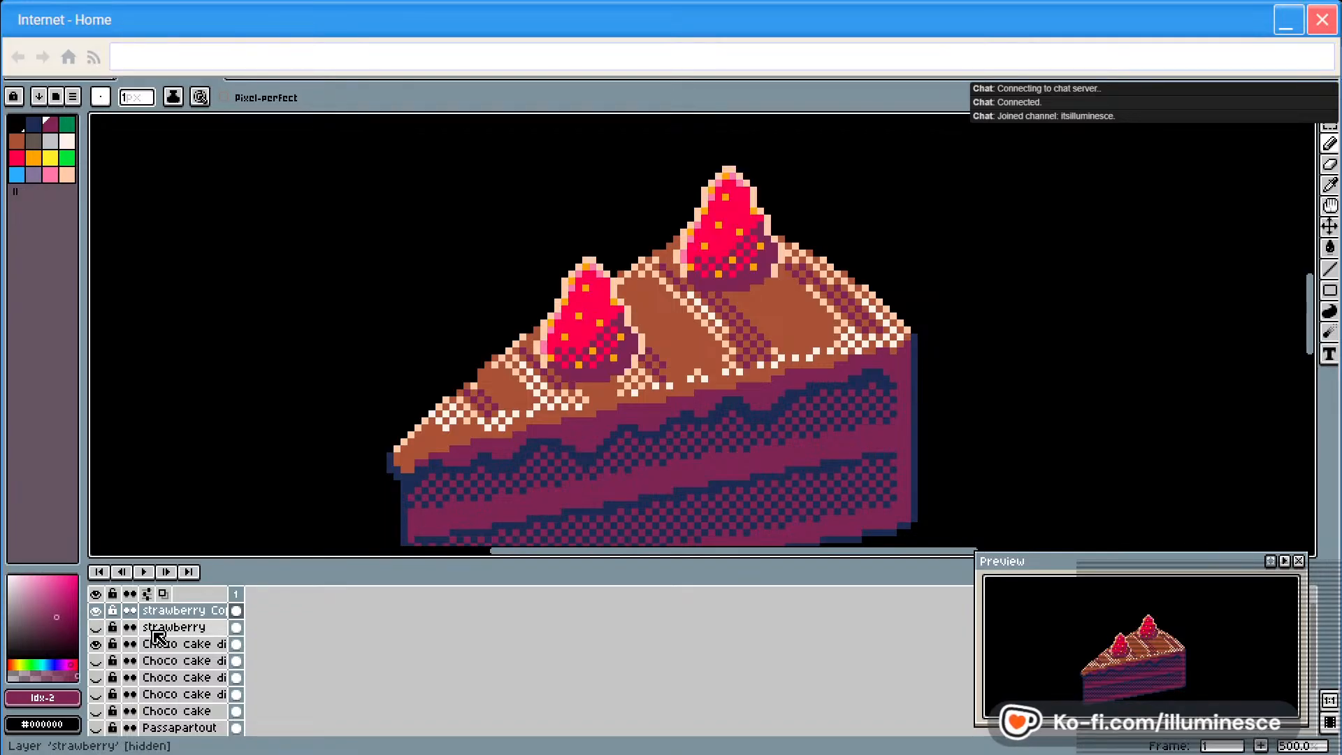
{"action": "key", "text": "ctrl+z"}
{"action": "key", "text": "ctrl+z"}
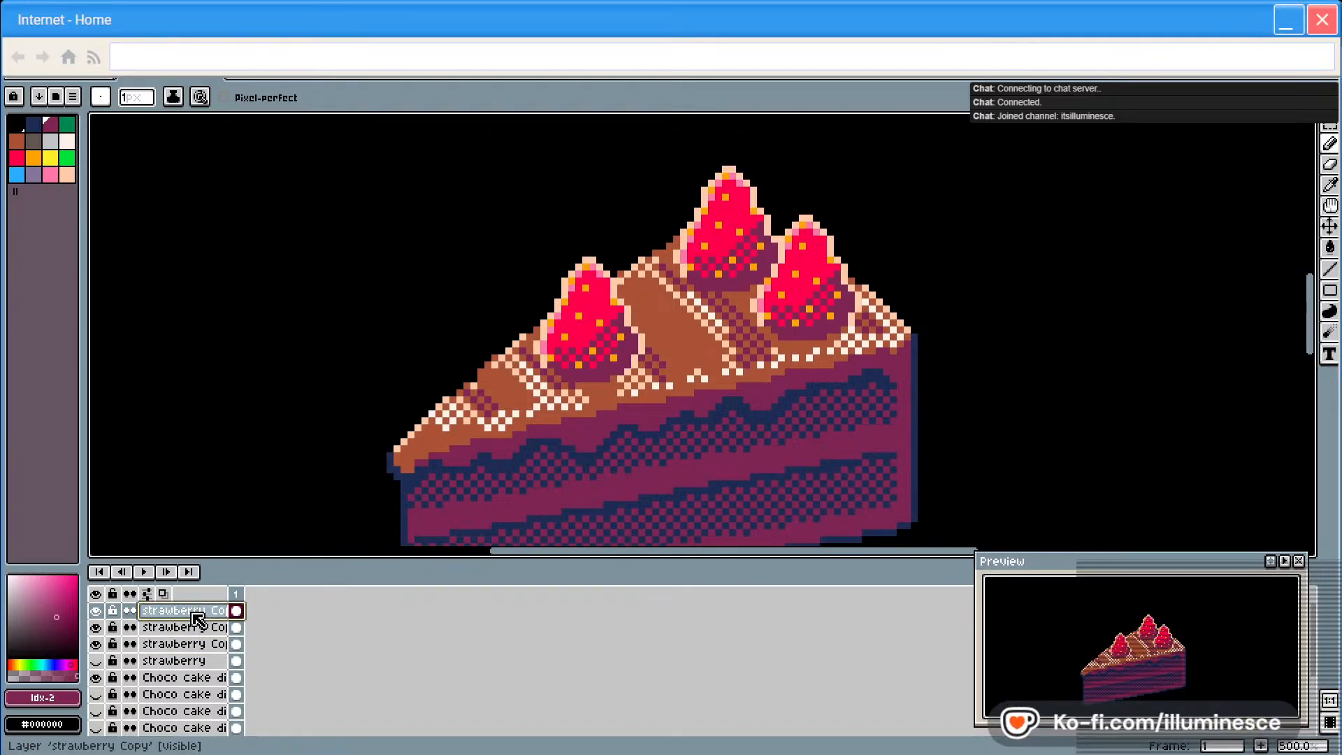
Merge the outlined strawberry layers down one at a time into a single layer, check its visibility, and save the file
{"action": "right_click", "coordinate": [199, 620]}
{"action": "left_click", "coordinate": [241, 695]}
{"action": "right_click", "coordinate": [207, 633]}
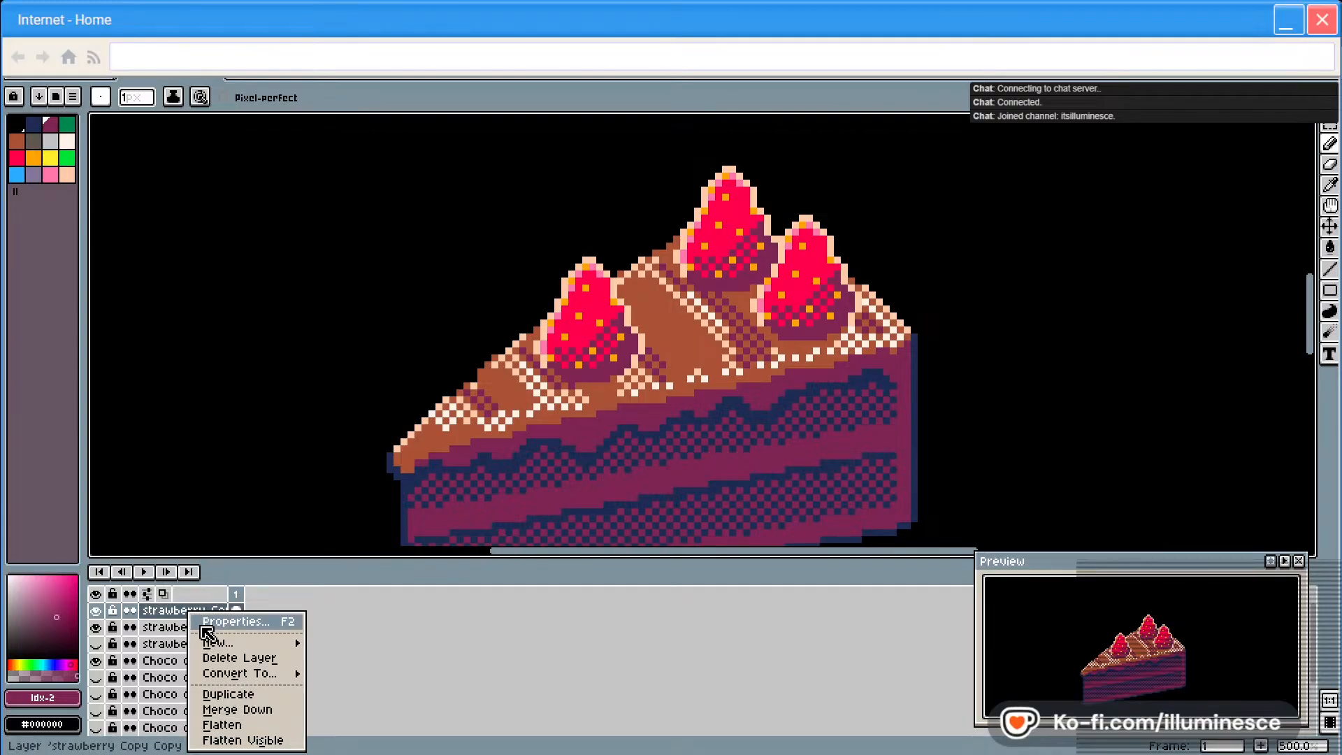
{"action": "left_click", "coordinate": [238, 709]}
{"action": "left_click", "coordinate": [96, 610]}
{"action": "left_click", "coordinate": [96, 610]}
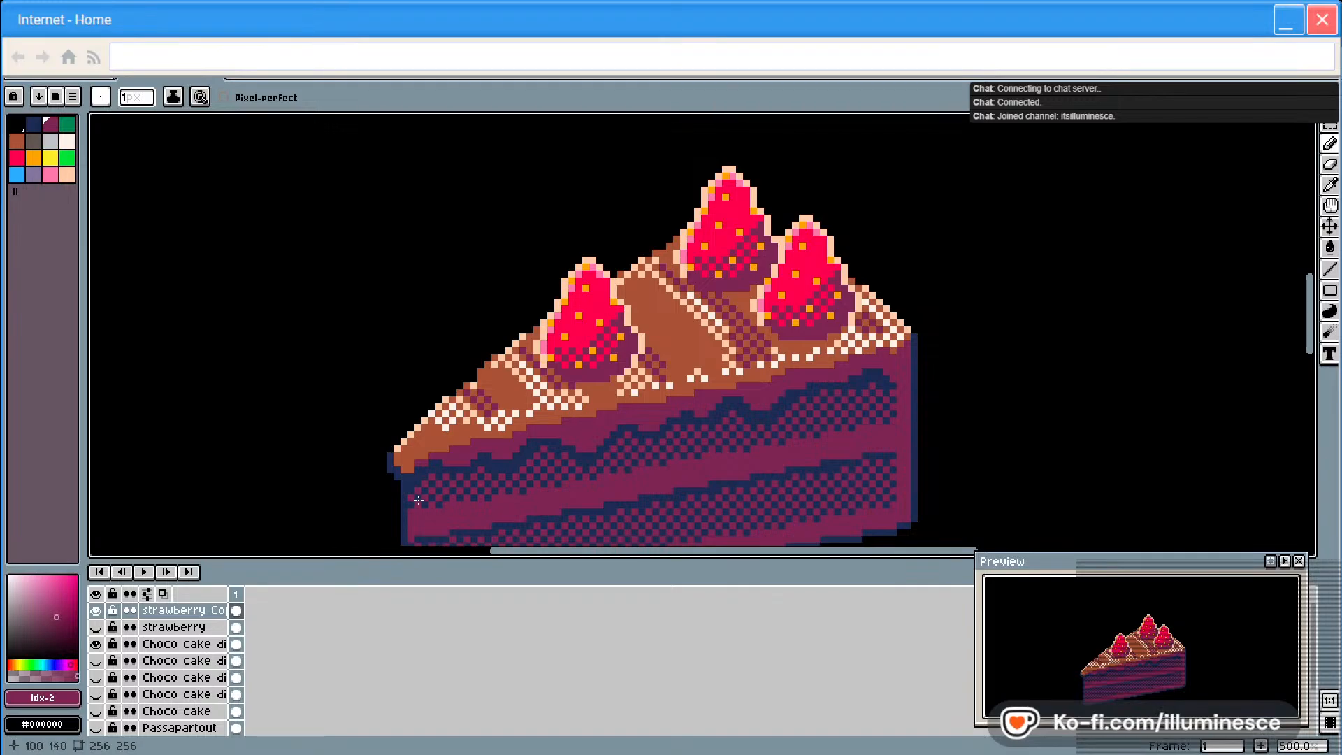
{"action": "key", "text": "ctrl+s"}
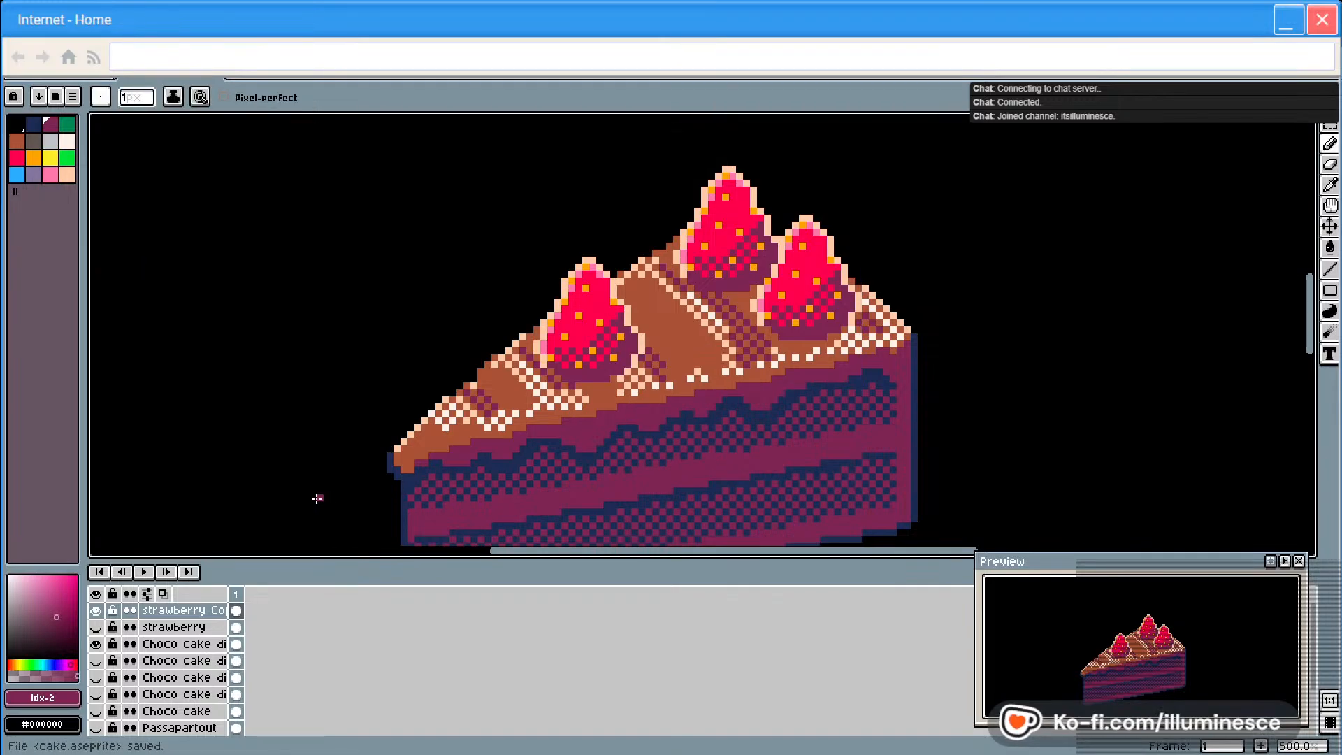
Hide the merged strawberry layer and add a new layer above it named blueberry
{"action": "left_click", "coordinate": [96, 610]}
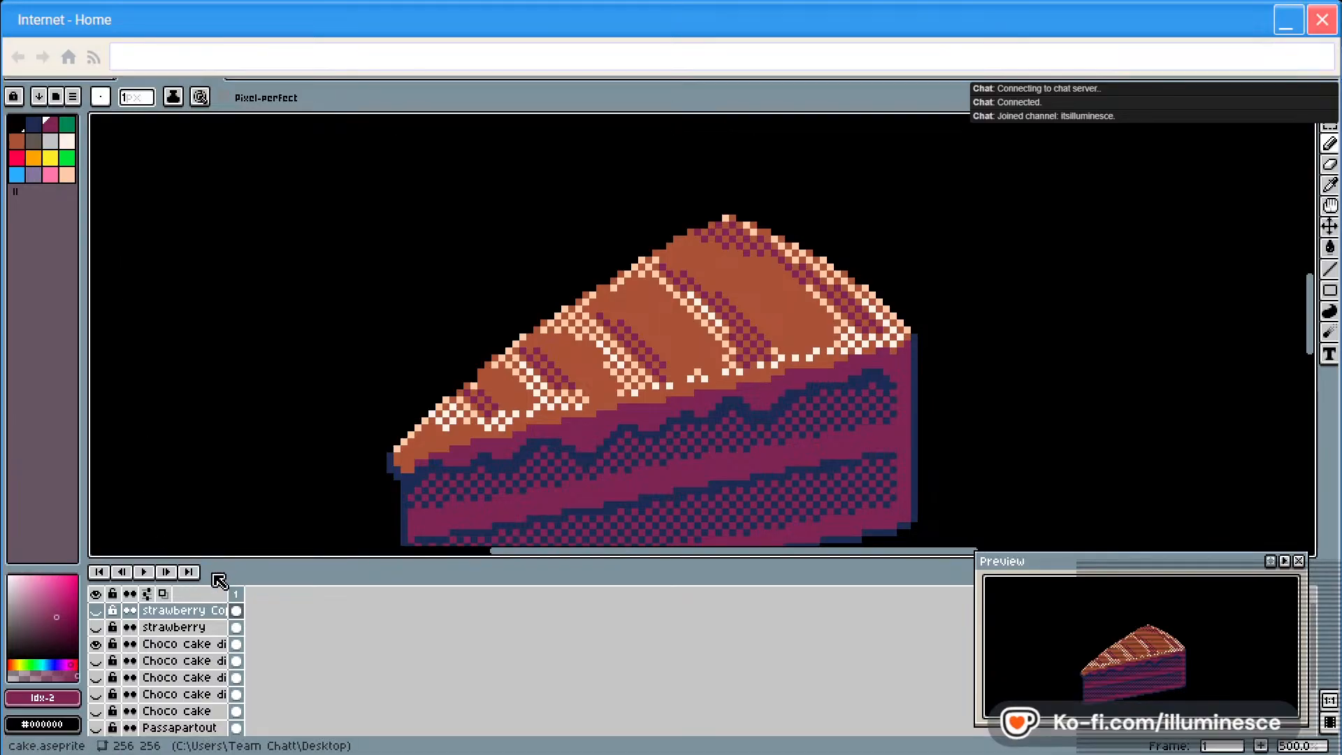
{"action": "left_click", "coordinate": [102, 614]}
{"action": "left_click", "coordinate": [102, 613]}
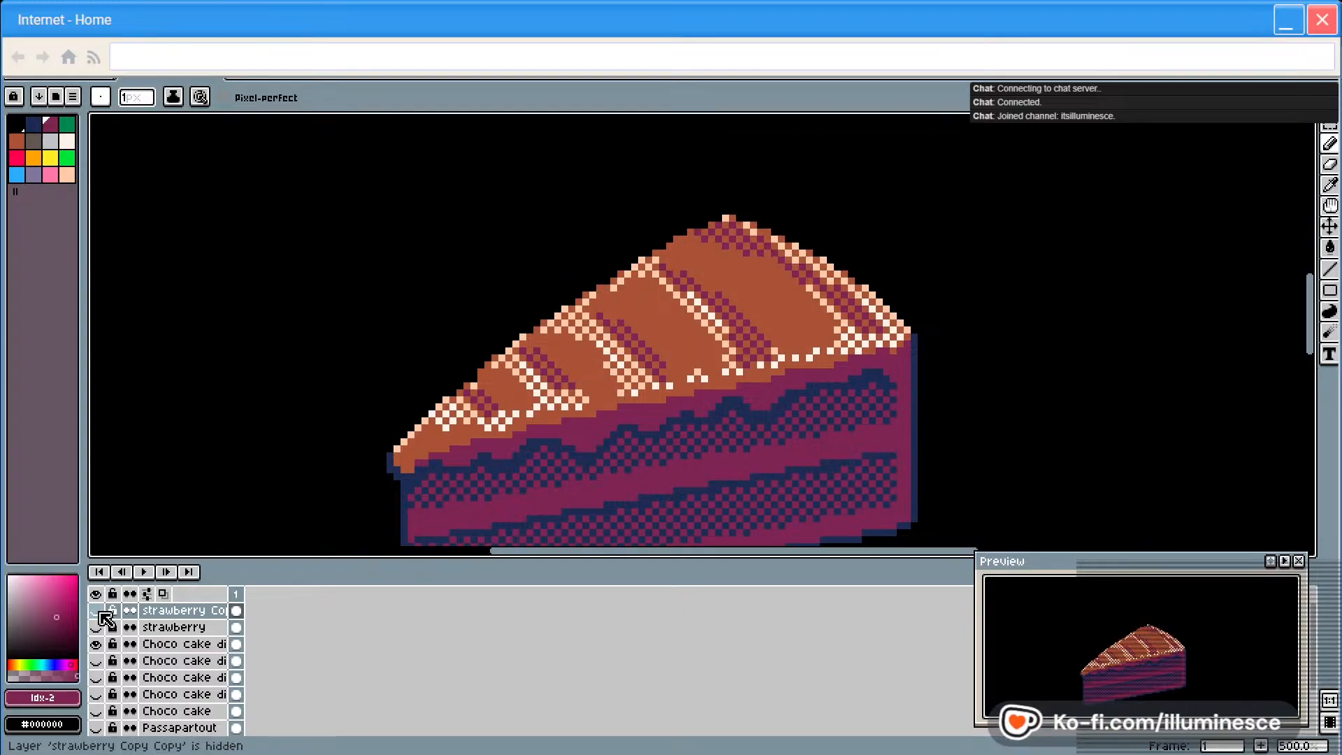
{"action": "right_click", "coordinate": [175, 611]}
{"action": "mouse_move", "coordinate": [269, 639]}
{"action": "left_click", "coordinate": [363, 634]}
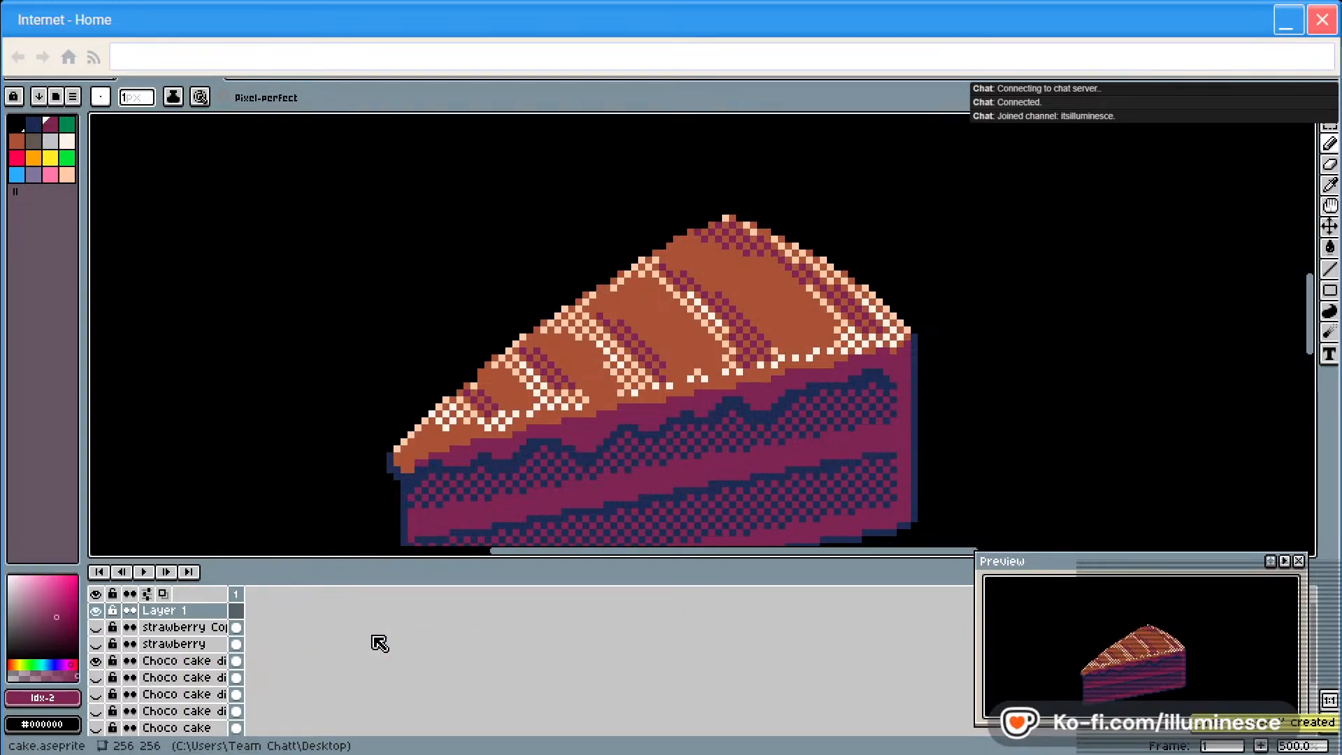
{"action": "double_click", "coordinate": [168, 610]}
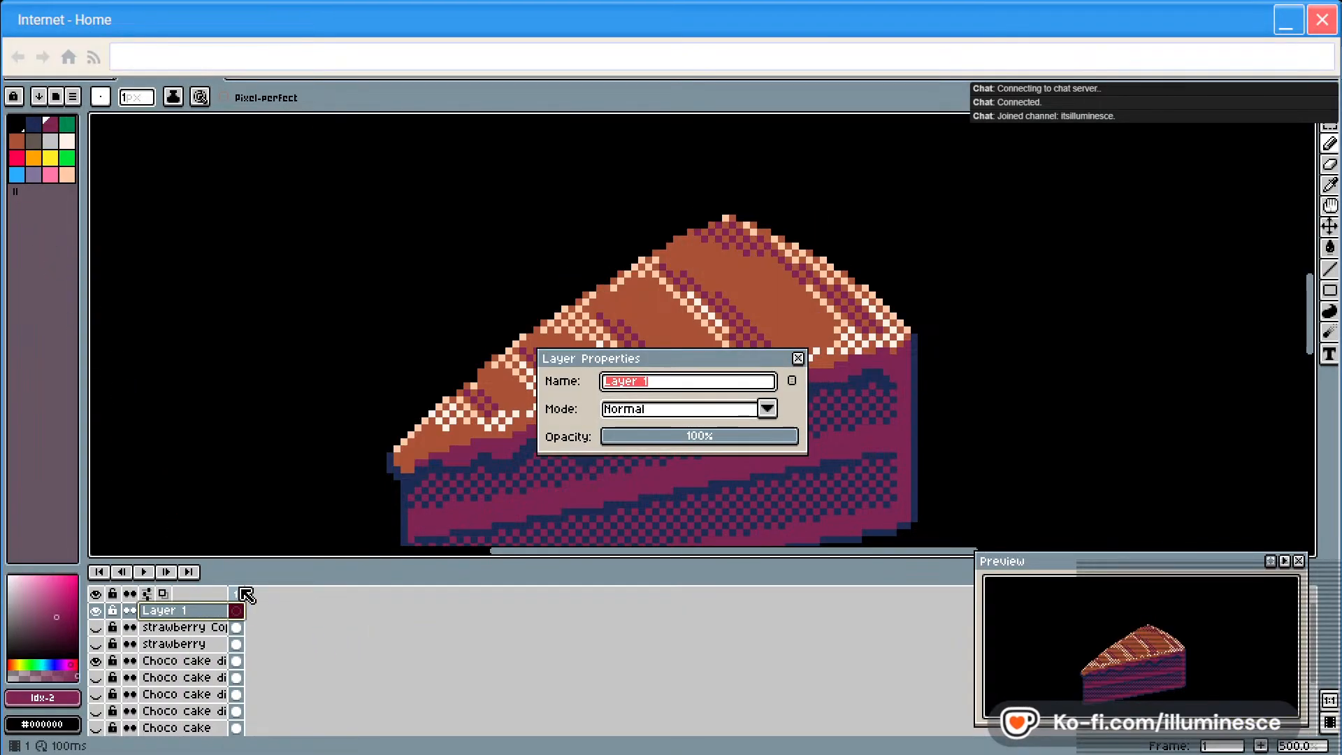
{"action": "type", "text": "bleueberry"}
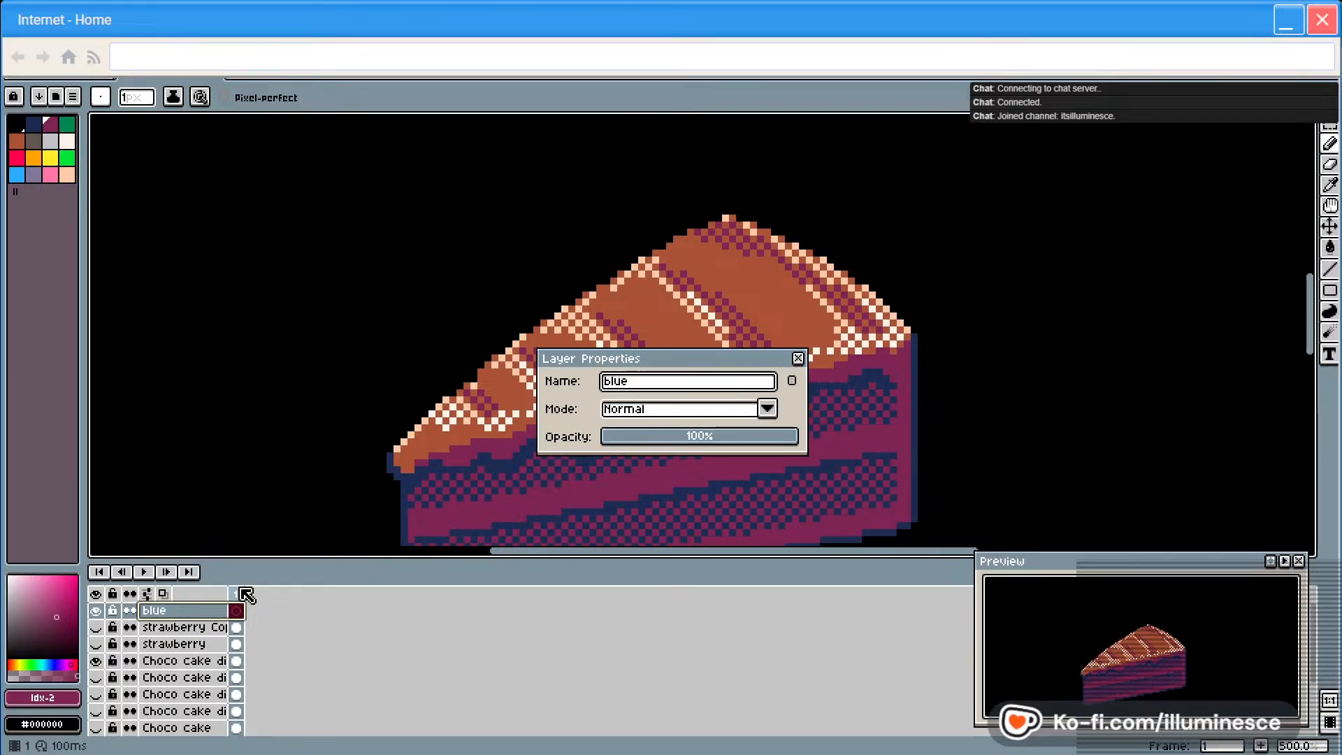
{"action": "key", "text": "Return"}
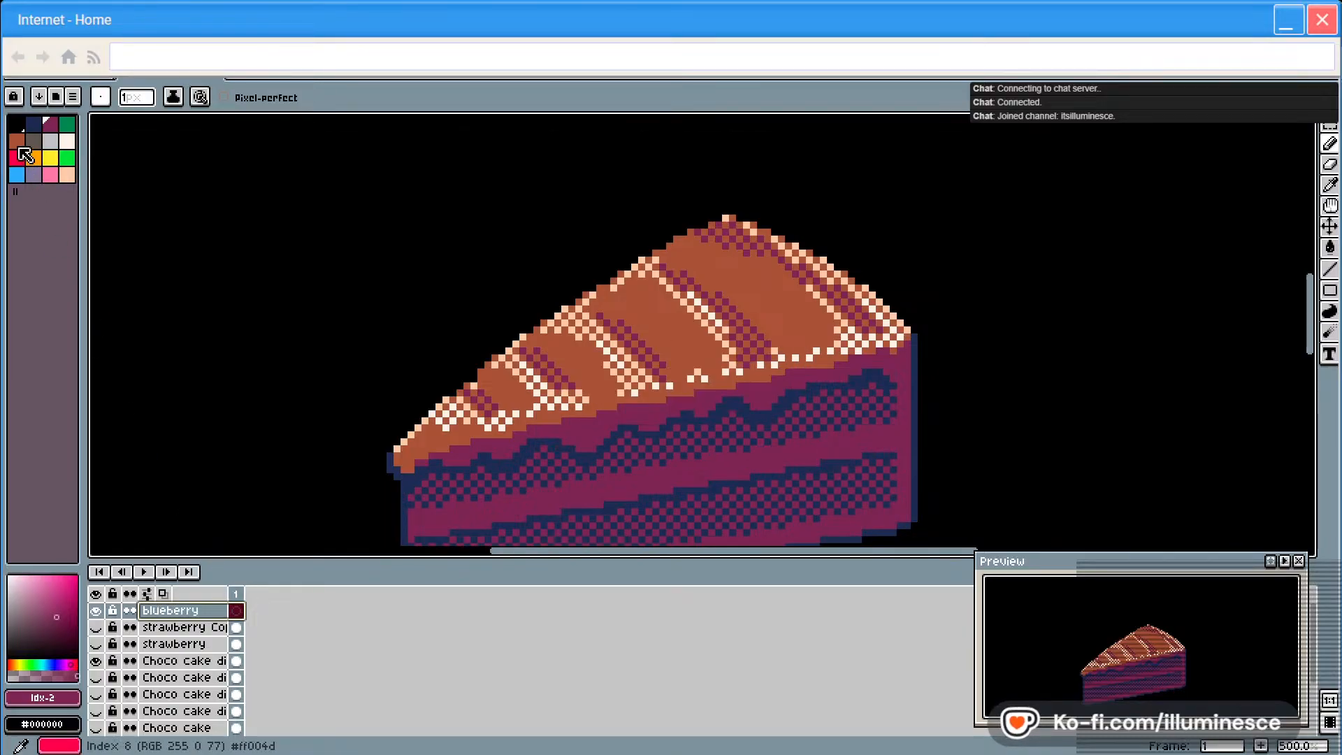
Set the Pencil to the palette's dark blue with a round 5 px brush
{"action": "left_click", "coordinate": [32, 123]}
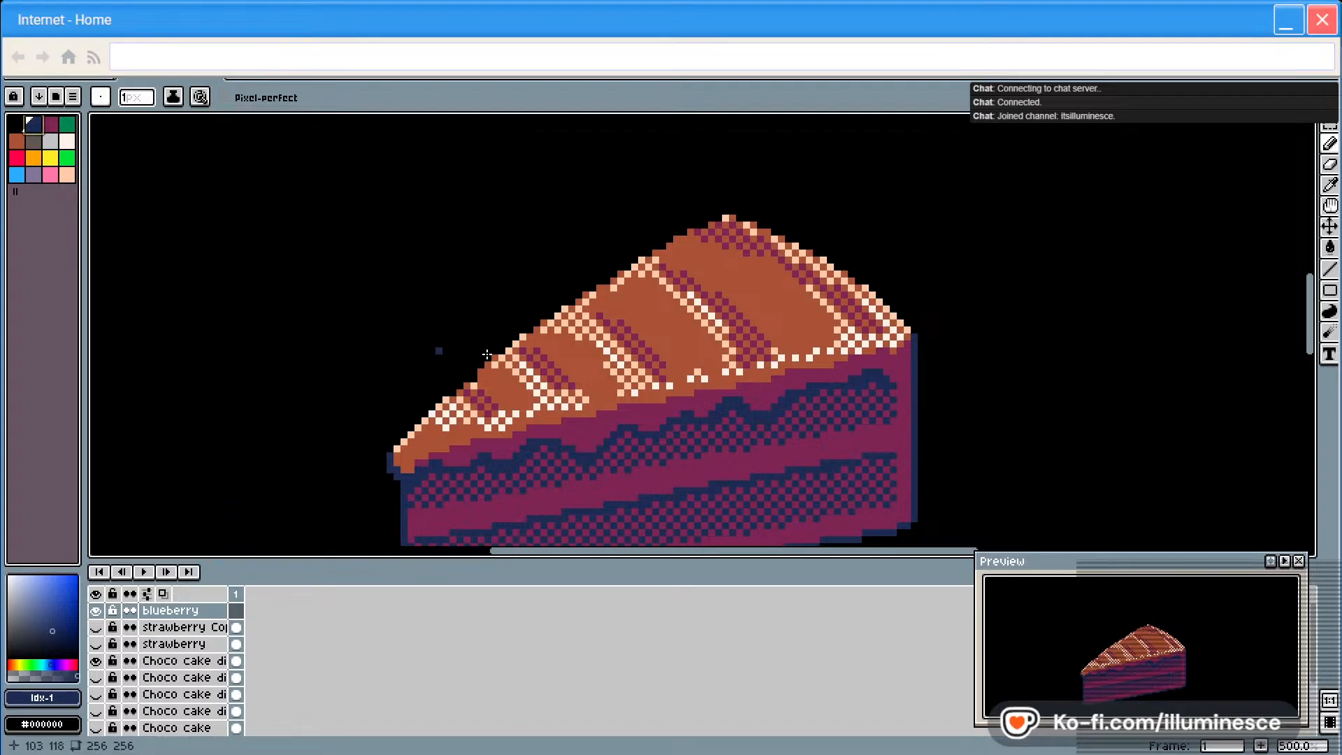
{"action": "mouse_move", "coordinate": [1330, 144]}
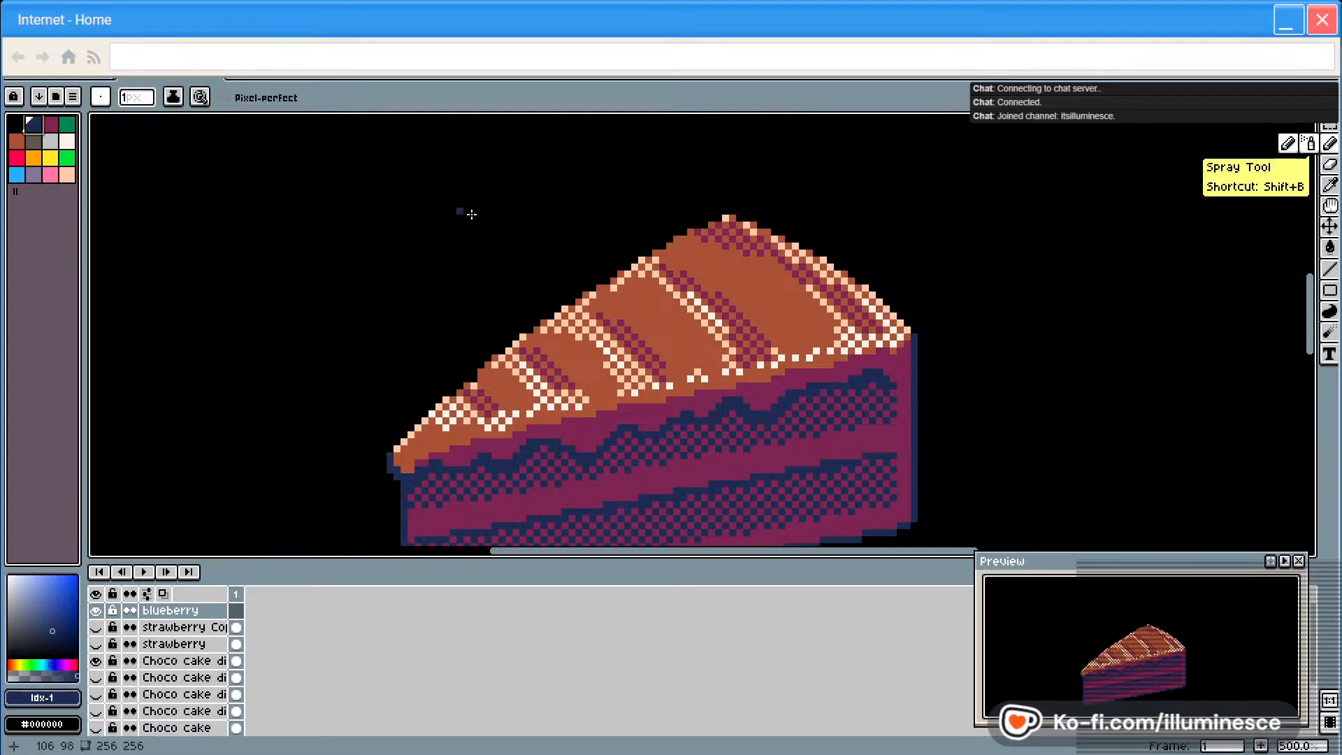
{"action": "left_click", "coordinate": [100, 97]}
{"action": "left_click", "coordinate": [134, 97]}
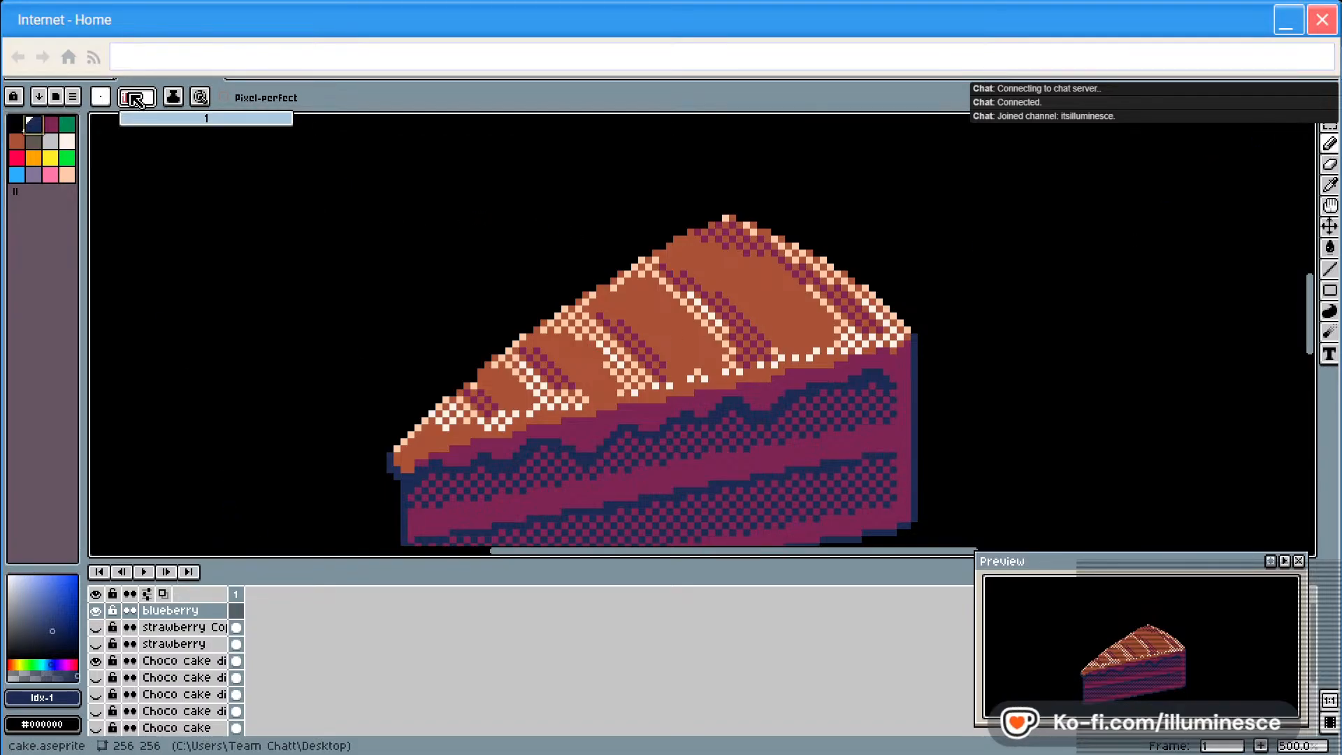
{"action": "type", "text": "8"}
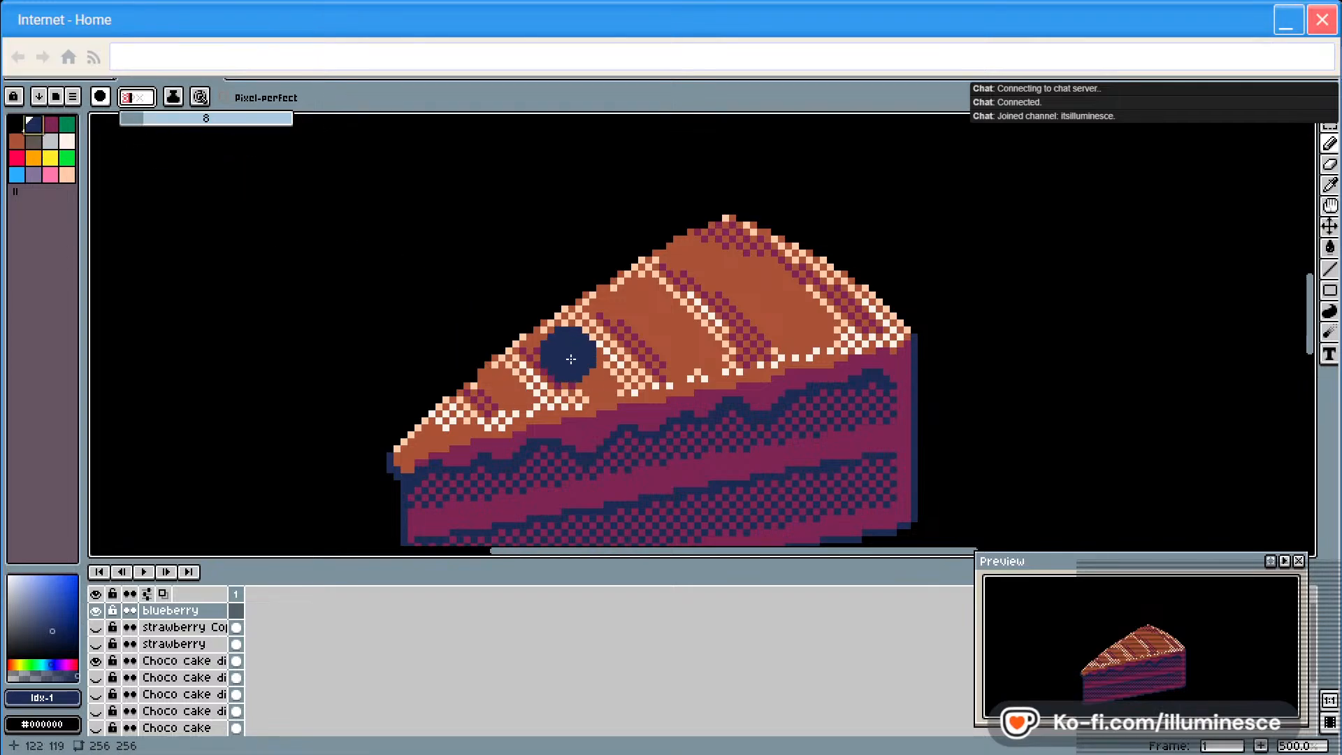
{"action": "left_click", "coordinate": [132, 117]}
{"action": "left_click_drag", "start_coordinate": [138, 123], "coordinate": [144, 120]}
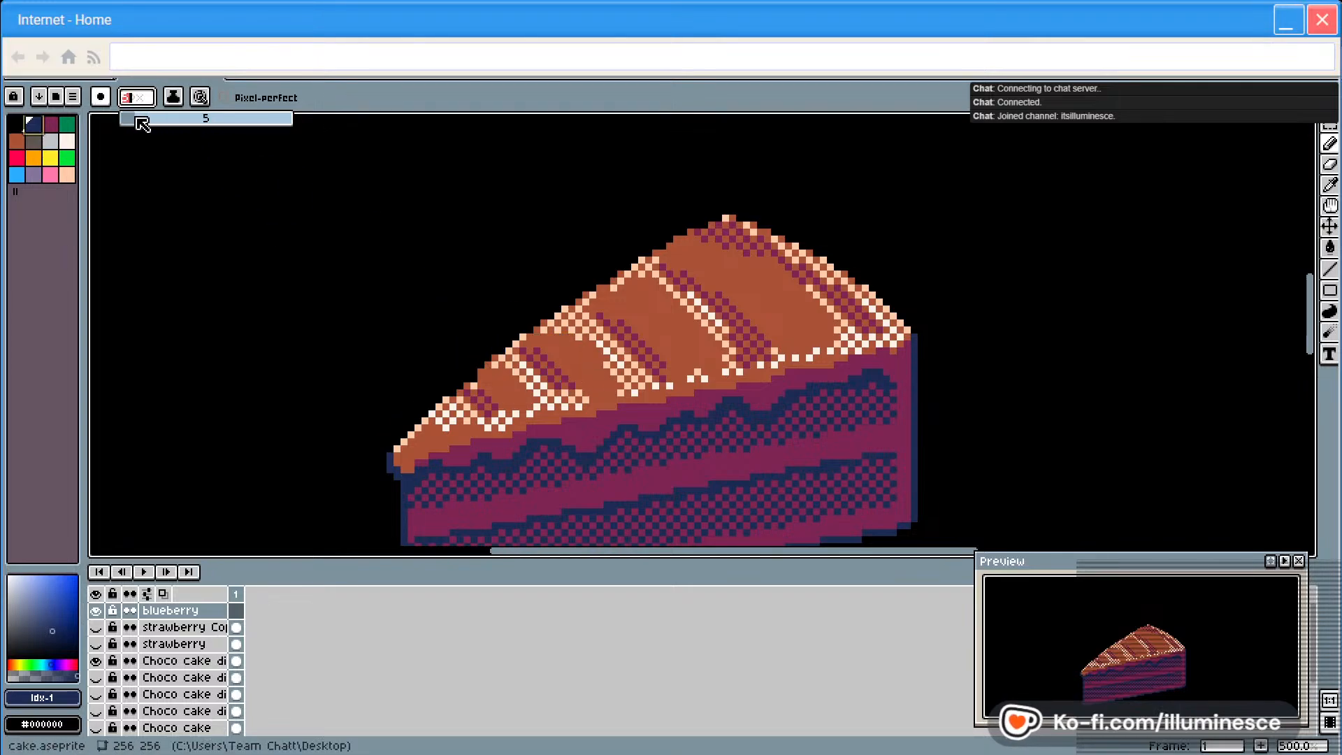
Try painting dark blue blueberry blobs across the cake's top surface, and undo all of them
{"action": "left_click_drag", "start_coordinate": [545, 359], "coordinate": [562, 353]}
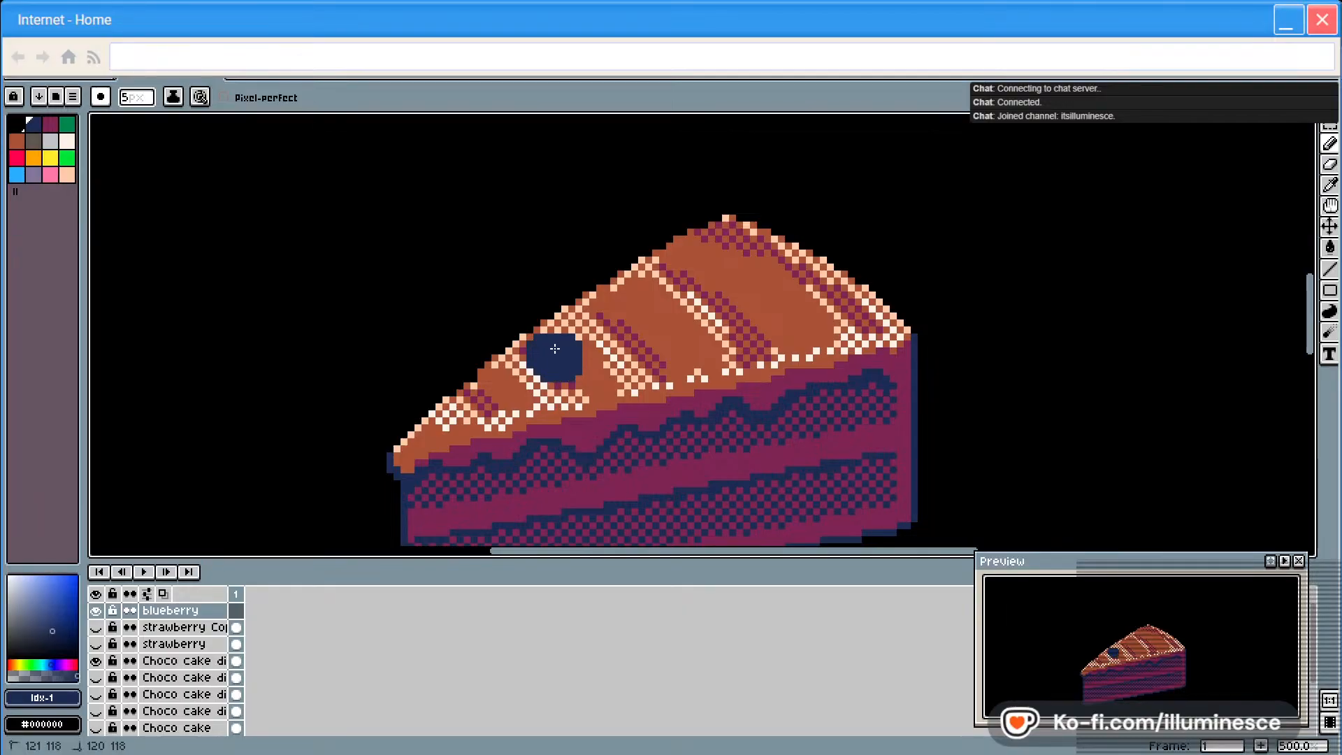
{"action": "key", "text": "ctrl+z"}
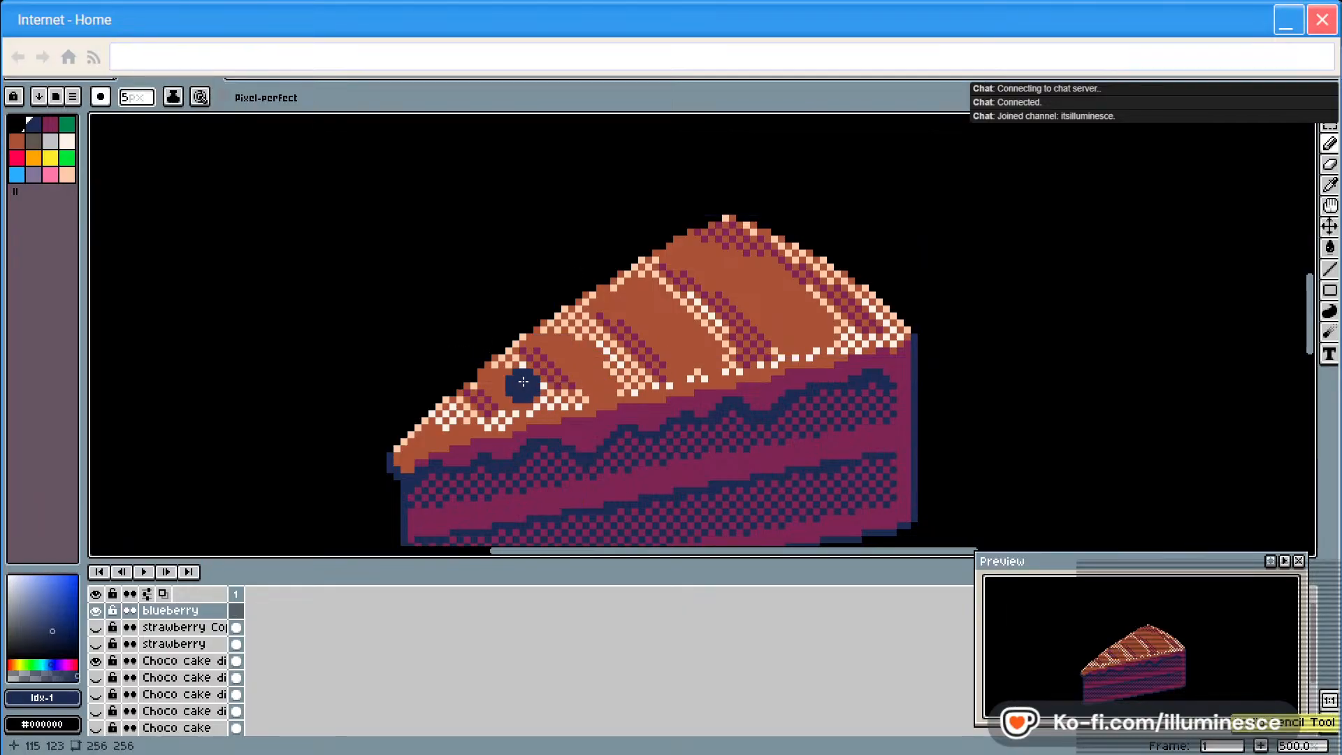
{"action": "mouse_move", "coordinate": [524, 381]}
{"action": "left_mouse_down"}
{"action": "mouse_move", "coordinate": [535, 365]}
{"action": "mouse_move", "coordinate": [521, 377]}
{"action": "left_mouse_up"}
{"action": "left_click_drag", "start_coordinate": [650, 329], "coordinate": [631, 317]}
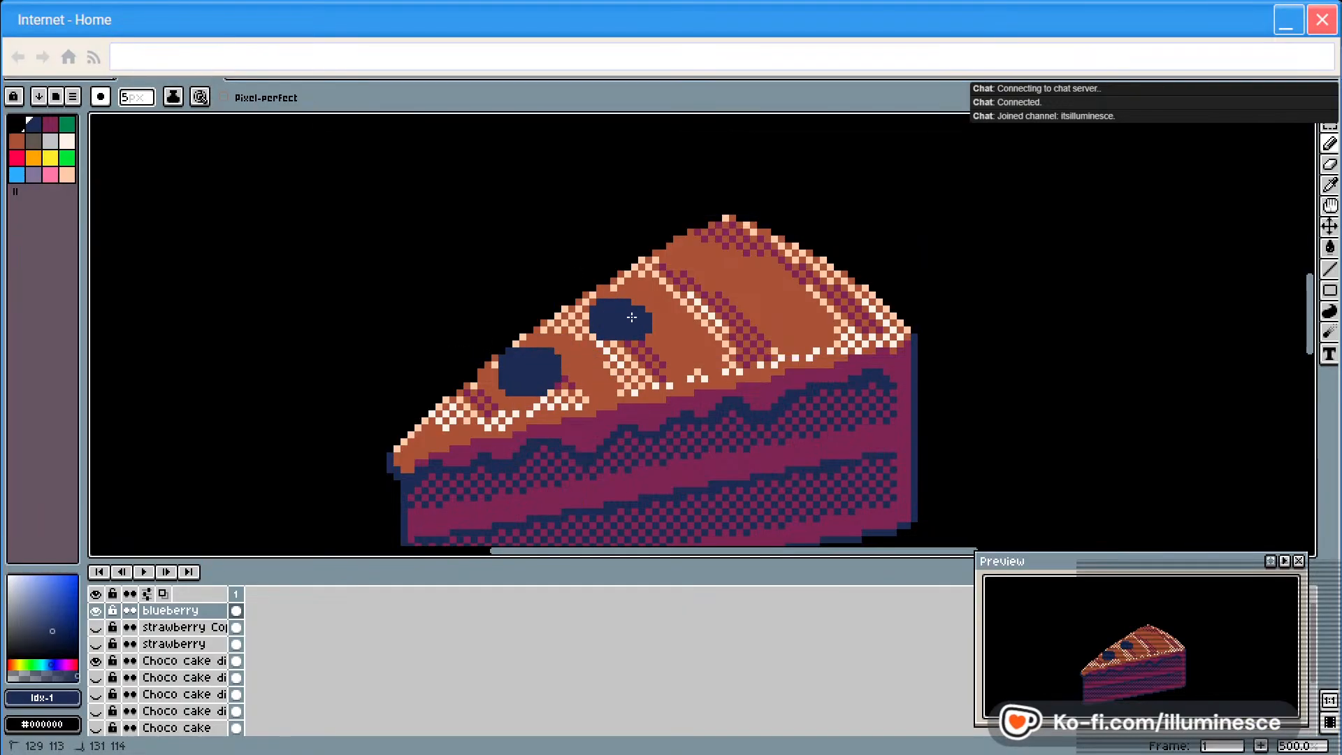
{"action": "mouse_move", "coordinate": [669, 360]}
{"action": "left_mouse_down"}
{"action": "mouse_move", "coordinate": [647, 349]}
{"action": "mouse_move", "coordinate": [675, 365]}
{"action": "left_mouse_up"}
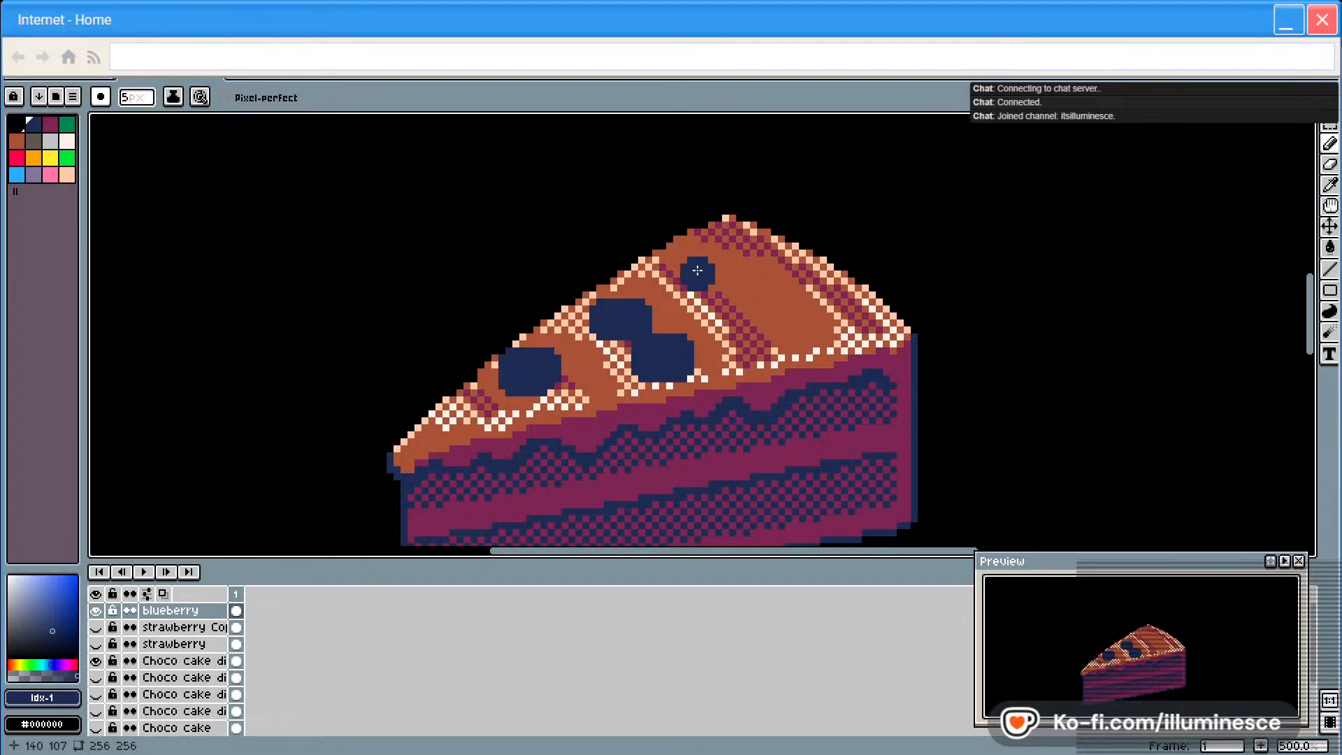
{"action": "left_click_drag", "start_coordinate": [697, 271], "coordinate": [704, 279]}
{"action": "mouse_move", "coordinate": [772, 308]}
{"action": "left_mouse_down"}
{"action": "mouse_move", "coordinate": [788, 305]}
{"action": "mouse_move", "coordinate": [777, 323]}
{"action": "left_mouse_up"}
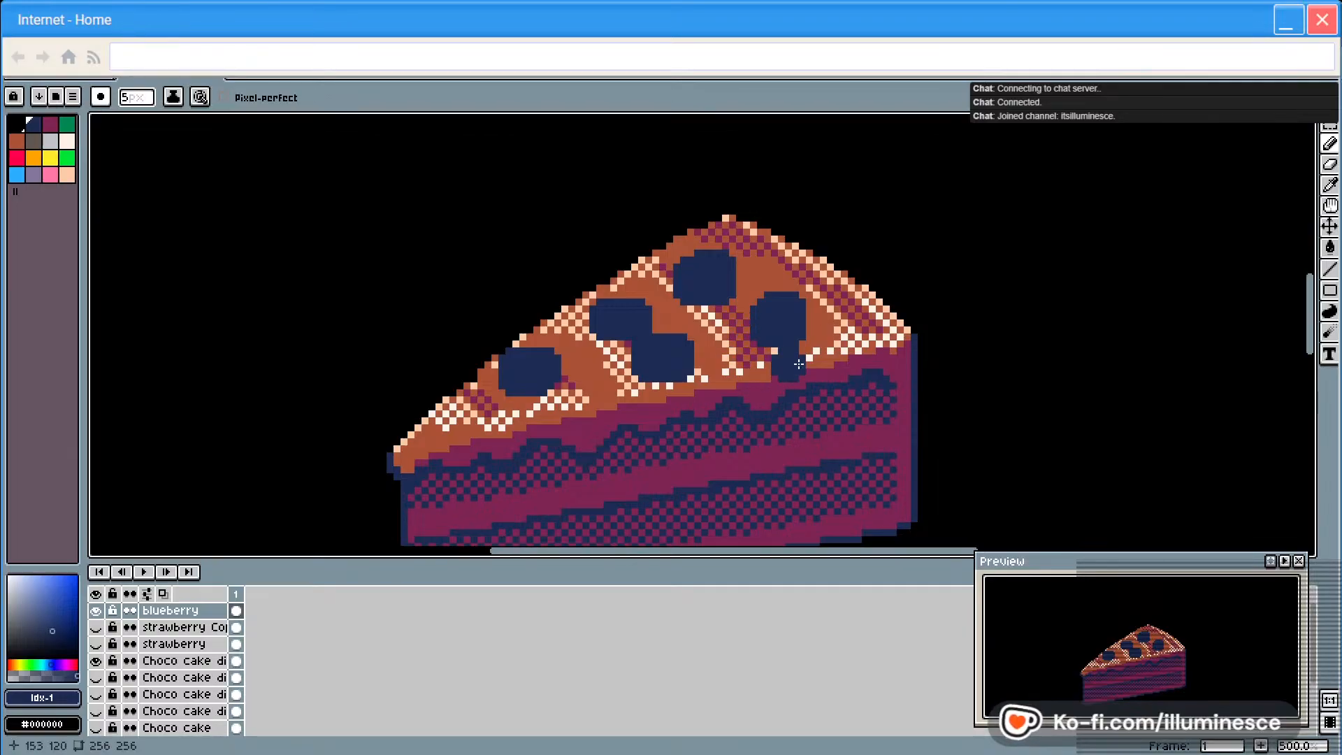
{"action": "key", "text": "ctrl+z"}
{"action": "key", "text": "ctrl+z"}
{"action": "key", "text": "ctrl+z"}
{"action": "key", "text": "ctrl+z"}
{"action": "key", "text": "ctrl+z"}
{"action": "key", "text": "ctrl+z"}
{"action": "key", "text": "ctrl+z"}
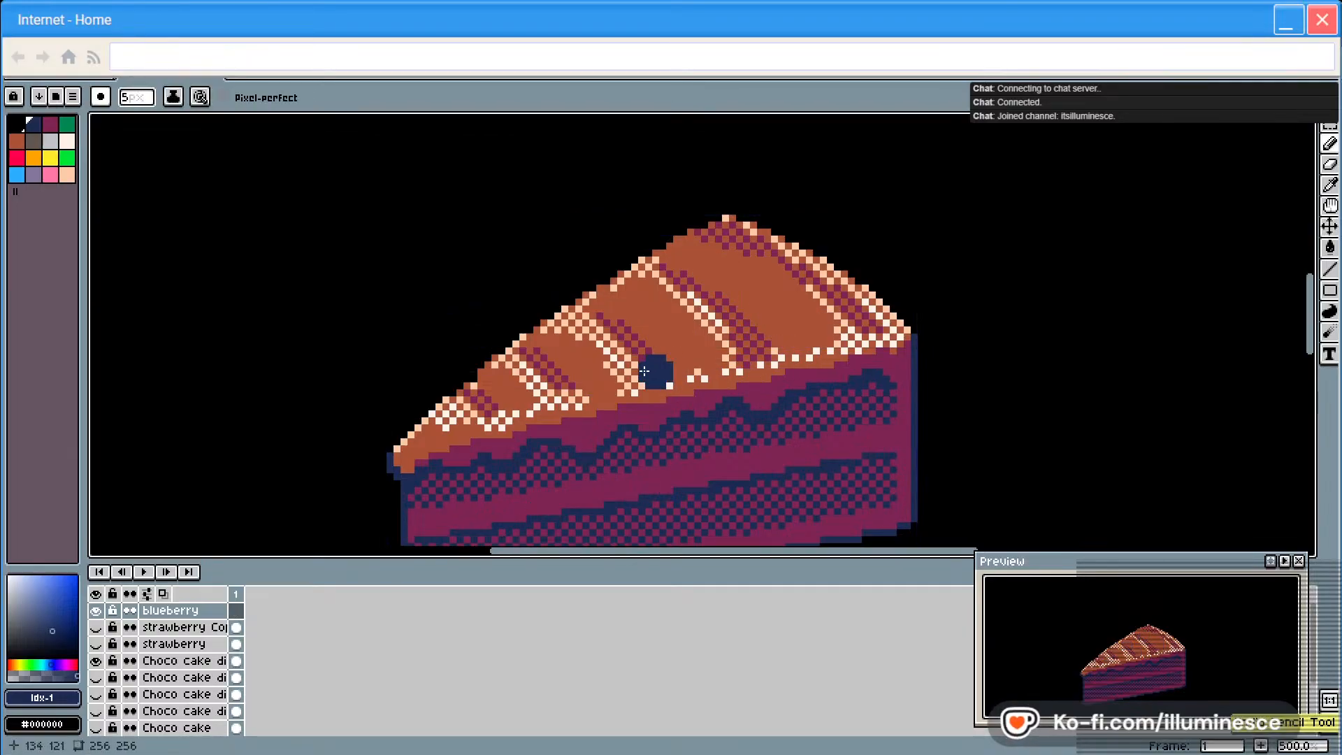
Paint one dark blue oval blueberry just beside the cake's peak, undoing the other trial blobs around it
{"action": "mouse_move", "coordinate": [710, 254]}
{"action": "left_mouse_down"}
{"action": "mouse_move", "coordinate": [694, 253]}
{"action": "mouse_move", "coordinate": [730, 269]}
{"action": "mouse_move", "coordinate": [726, 288]}
{"action": "left_mouse_up"}
{"action": "key", "text": "ctrl+z"}
{"action": "mouse_move", "coordinate": [731, 240]}
{"action": "left_mouse_down"}
{"action": "mouse_move", "coordinate": [720, 246]}
{"action": "mouse_move", "coordinate": [748, 275]}
{"action": "mouse_move", "coordinate": [706, 257]}
{"action": "mouse_move", "coordinate": [742, 252]}
{"action": "left_mouse_up"}
{"action": "key", "text": "ctrl+z"}
{"action": "left_click", "coordinate": [716, 243]}
{"action": "left_click", "coordinate": [629, 261]}
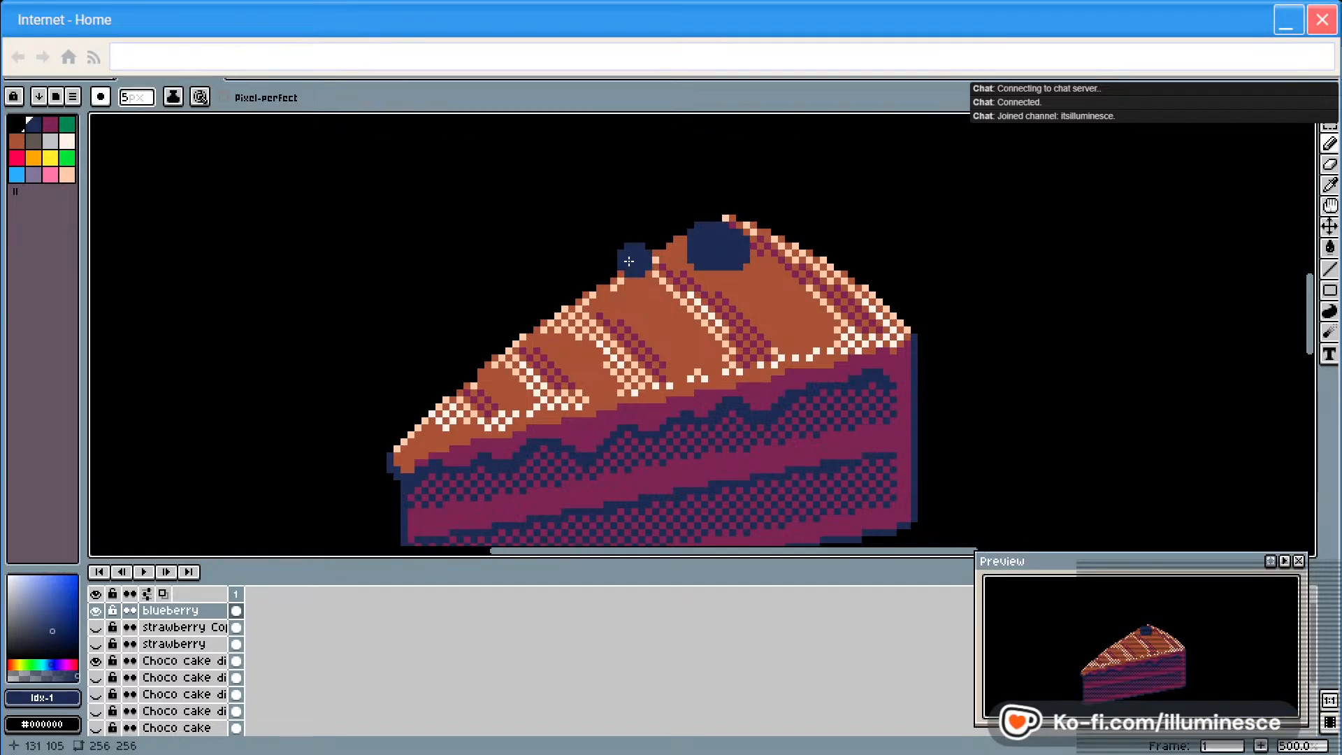
{"action": "left_click_drag", "start_coordinate": [629, 261], "coordinate": [636, 284]}
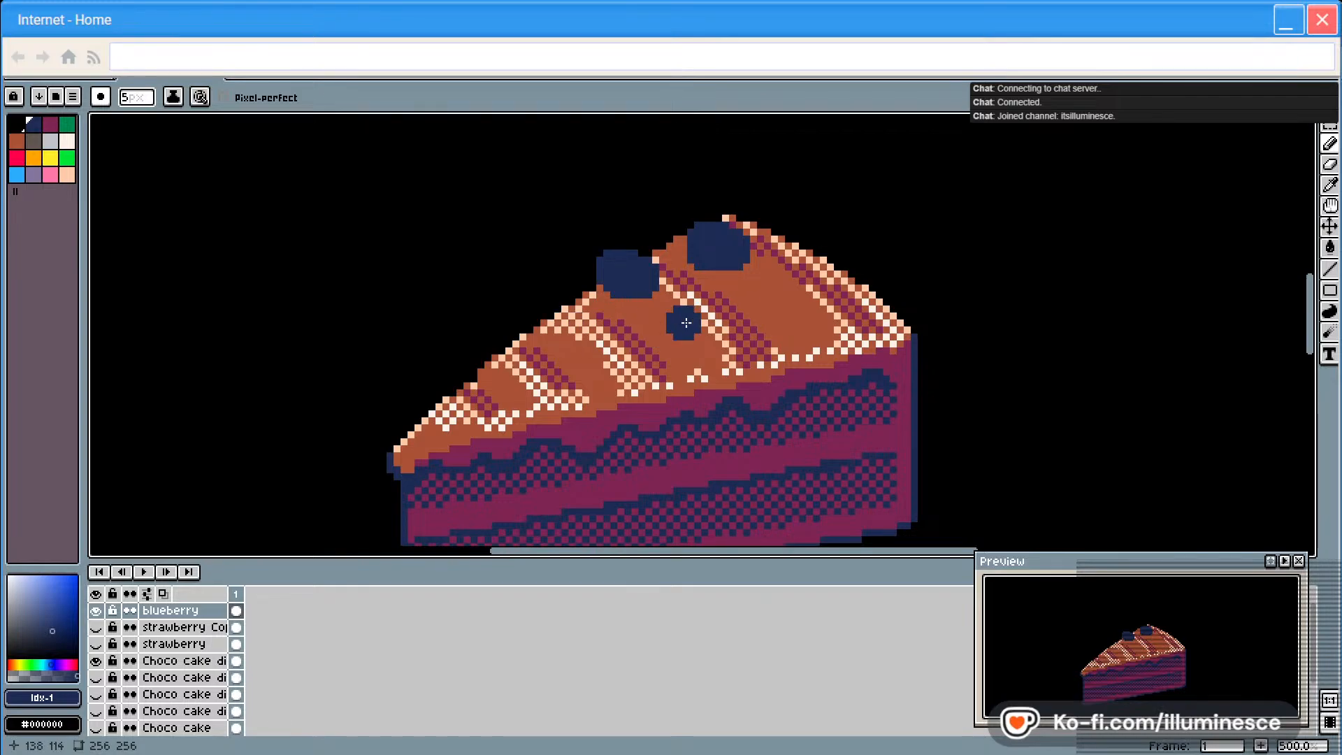
{"action": "key", "text": "ctrl+z"}
Set the Pencil to light blue at 1 px and dot a small highlight on the blueberry's upper-left edge
{"action": "left_click", "coordinate": [16, 174]}
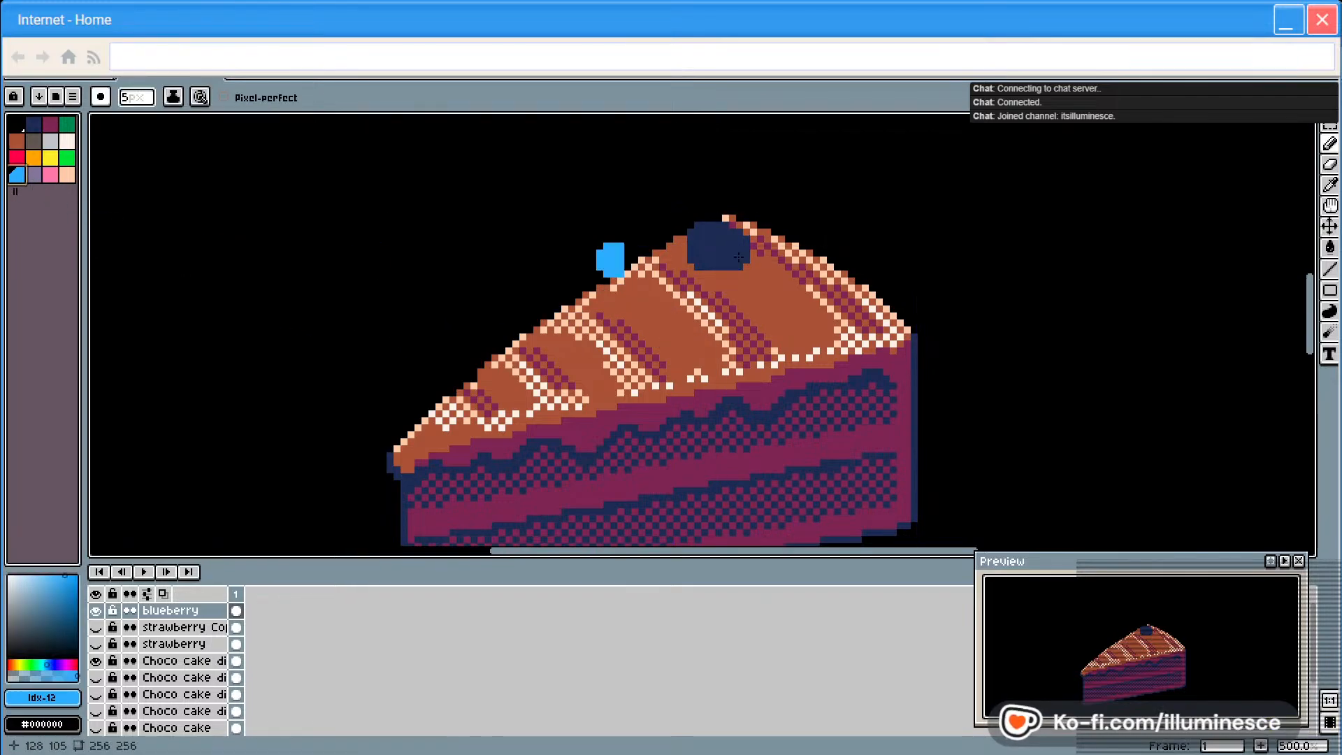
{"action": "left_click", "coordinate": [138, 97]}
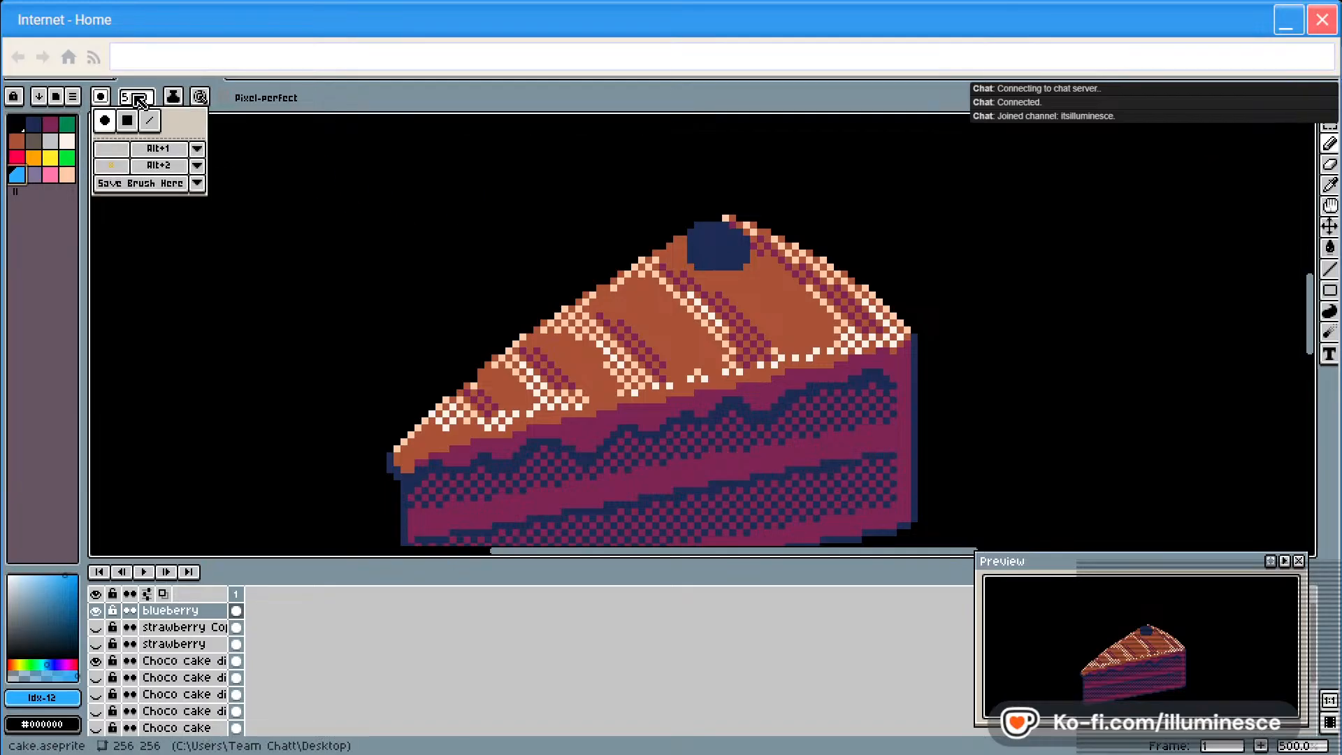
{"action": "left_click", "coordinate": [137, 98]}
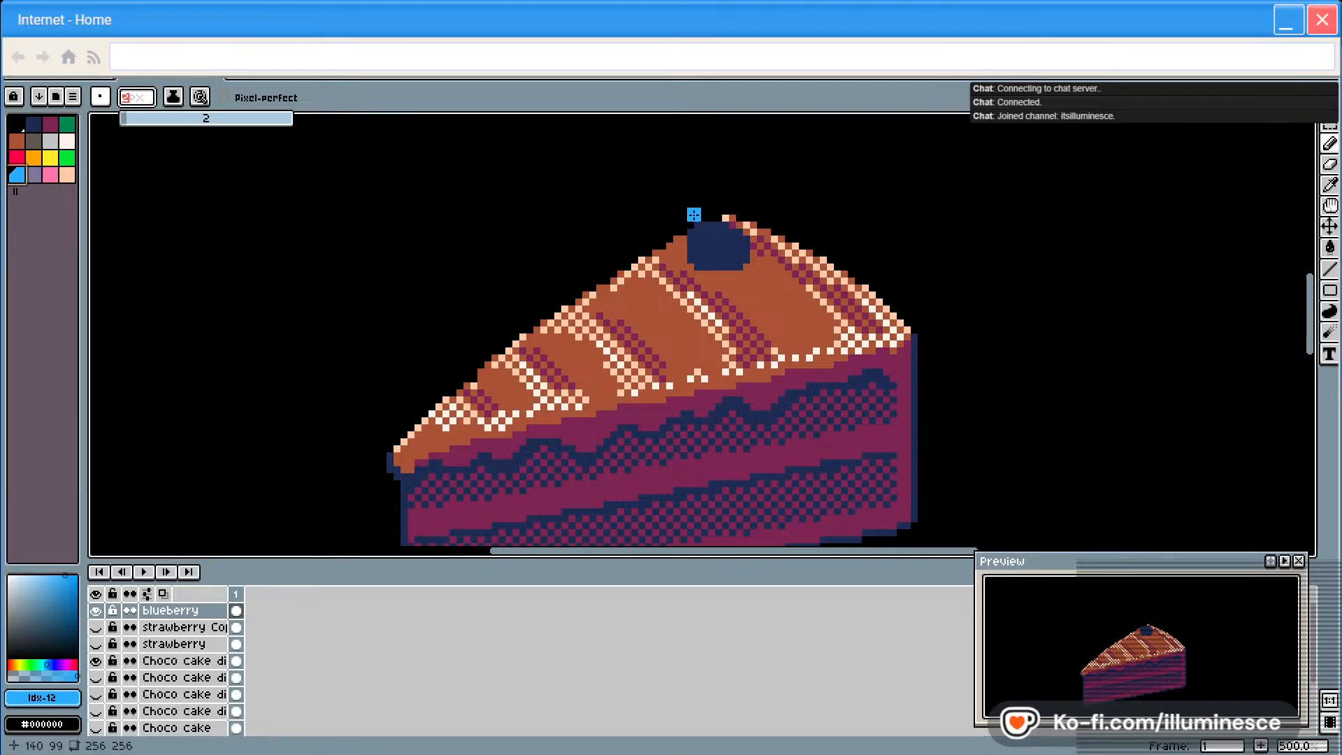
{"action": "left_click_drag", "start_coordinate": [129, 122], "coordinate": [123, 122]}
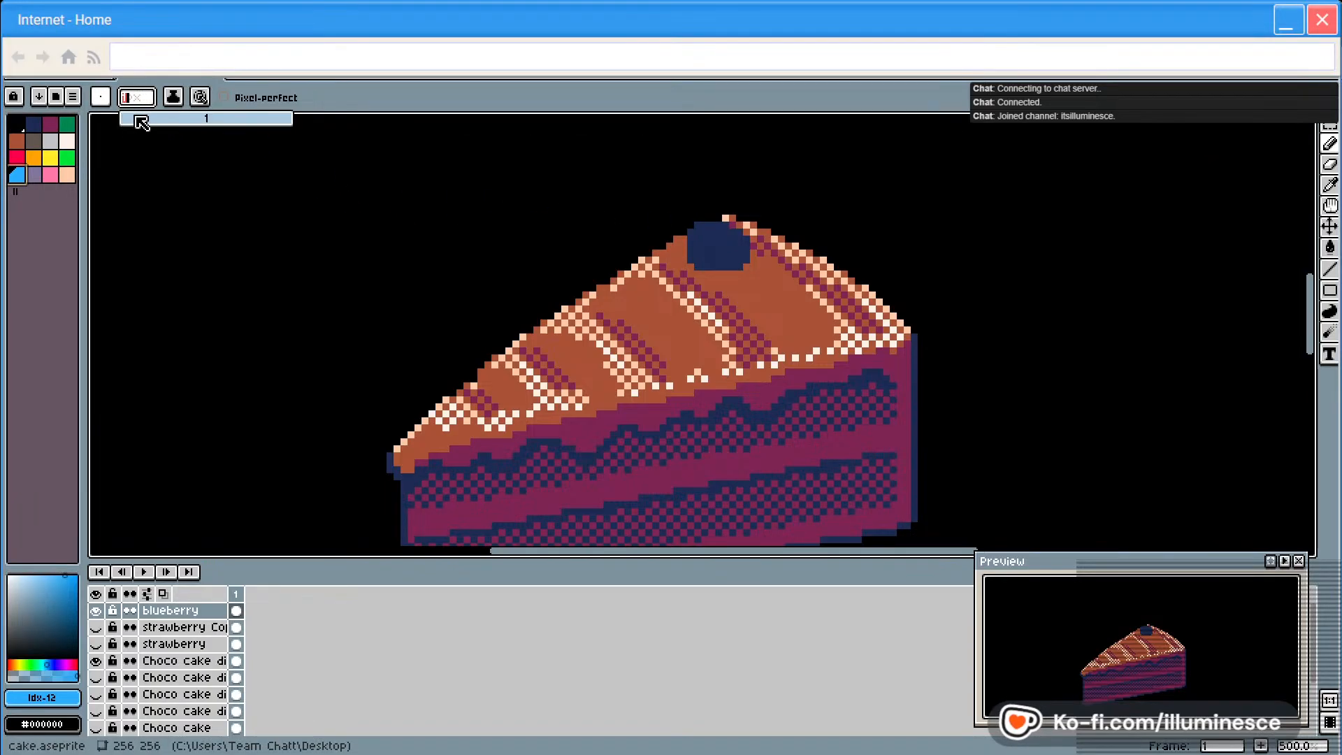
{"action": "left_click", "coordinate": [697, 226]}
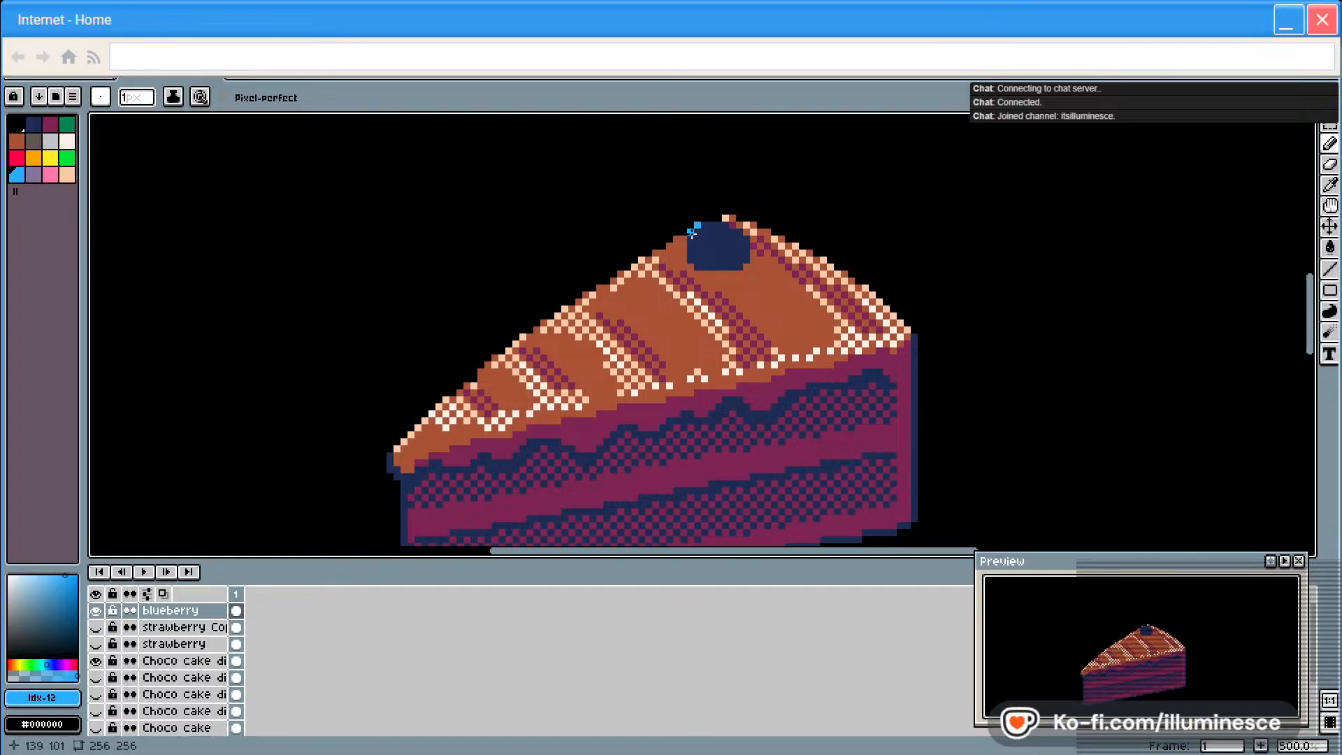
Shade the blueberry's lower rim with the palette's greyish purple, from the lower-left corner around to the lower-right side
{"action": "key", "text": "]"}
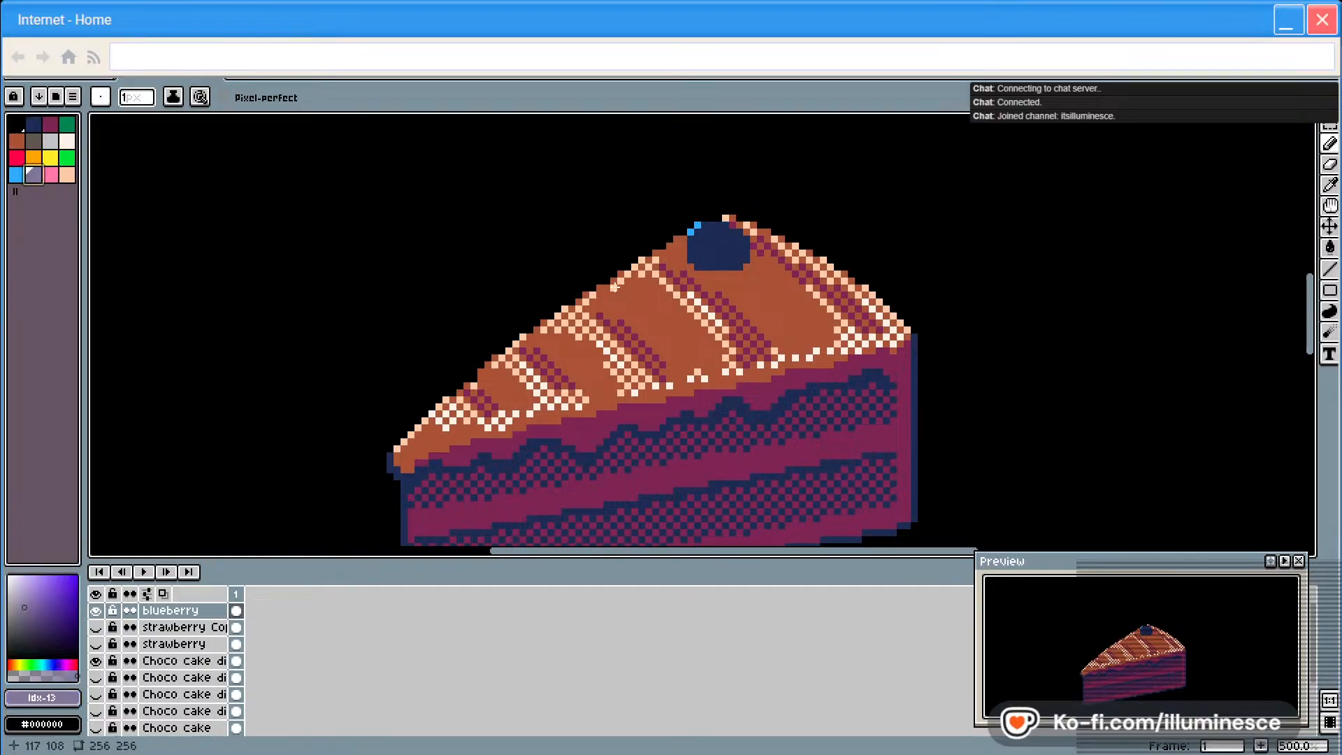
{"action": "left_click", "coordinate": [715, 266]}
{"action": "mouse_move", "coordinate": [721, 265]}
{"action": "left_mouse_down"}
{"action": "mouse_move", "coordinate": [749, 255]}
{"action": "mouse_move", "coordinate": [730, 262]}
{"action": "left_mouse_up"}
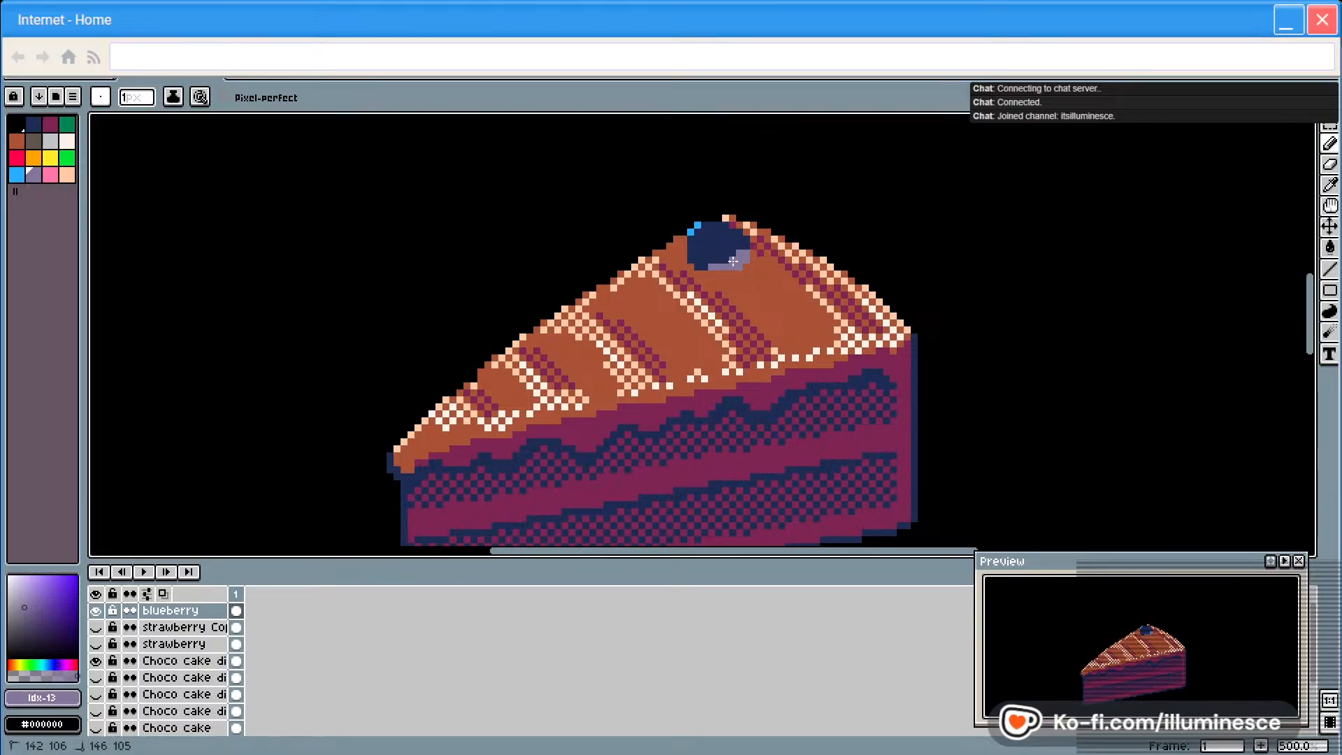
{"action": "left_click", "coordinate": [692, 260]}
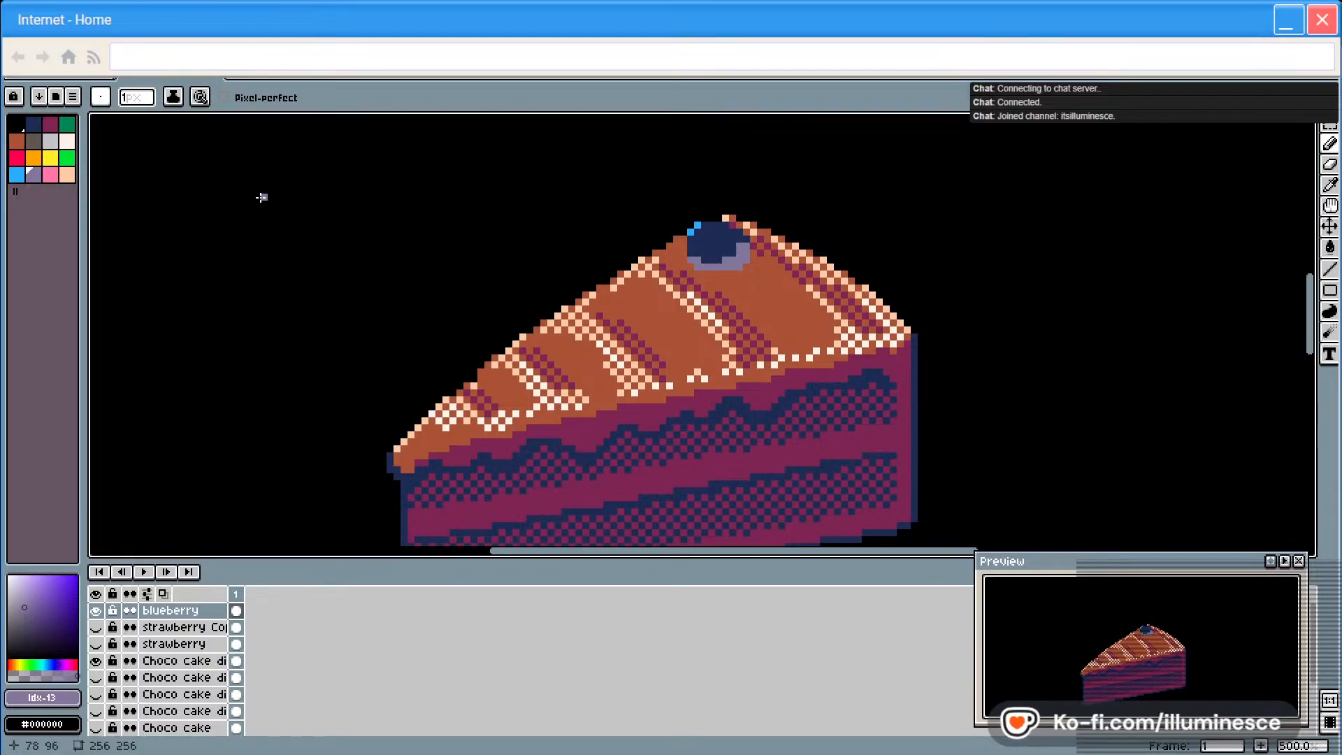
Repaint the inner part of the purple shading in dark blue, leaving only a thin purple rim along the blueberry's lower edge
{"action": "key", "text": "["}
{"action": "key", "text": "["}
{"action": "key", "text": "["}
{"action": "key", "text": "["}
{"action": "key", "text": "["}
{"action": "key", "text": "["}
{"action": "key", "text": "["}
{"action": "key", "text": "["}
{"action": "key", "text": "["}
{"action": "key", "text": "["}
{"action": "key", "text": "["}
{"action": "key", "text": "["}
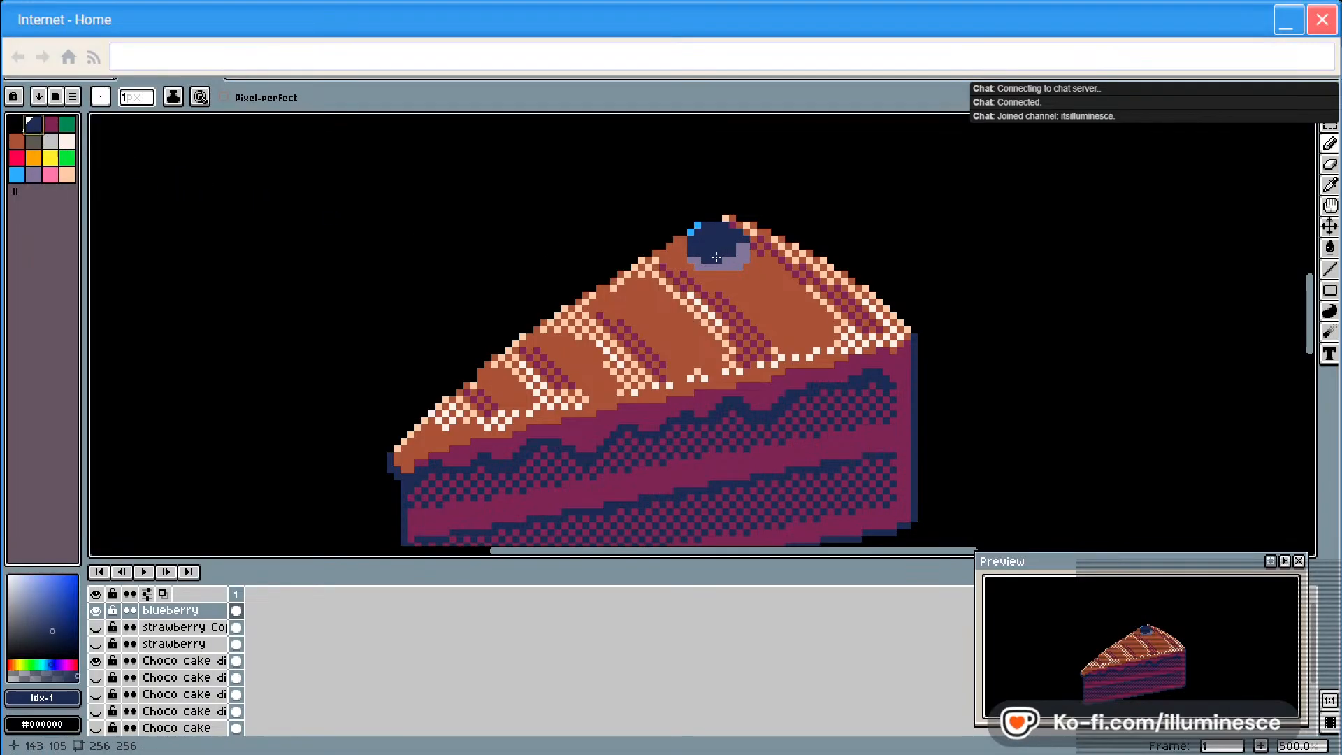
{"action": "left_click_drag", "start_coordinate": [702, 257], "coordinate": [746, 253]}
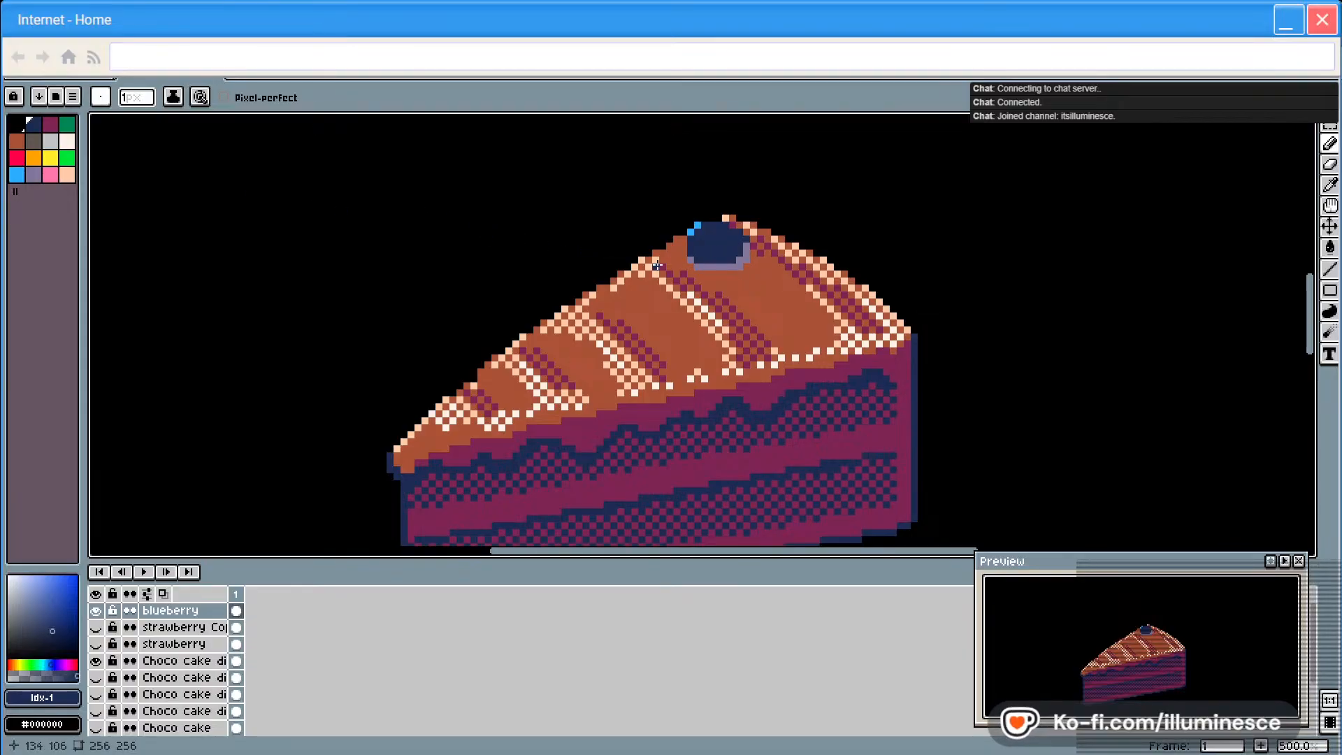
Fill the blueberry's lower body with greyish purple (#83769c) and outline its sides and lower edge in dark blue
{"action": "key", "text": "e"}
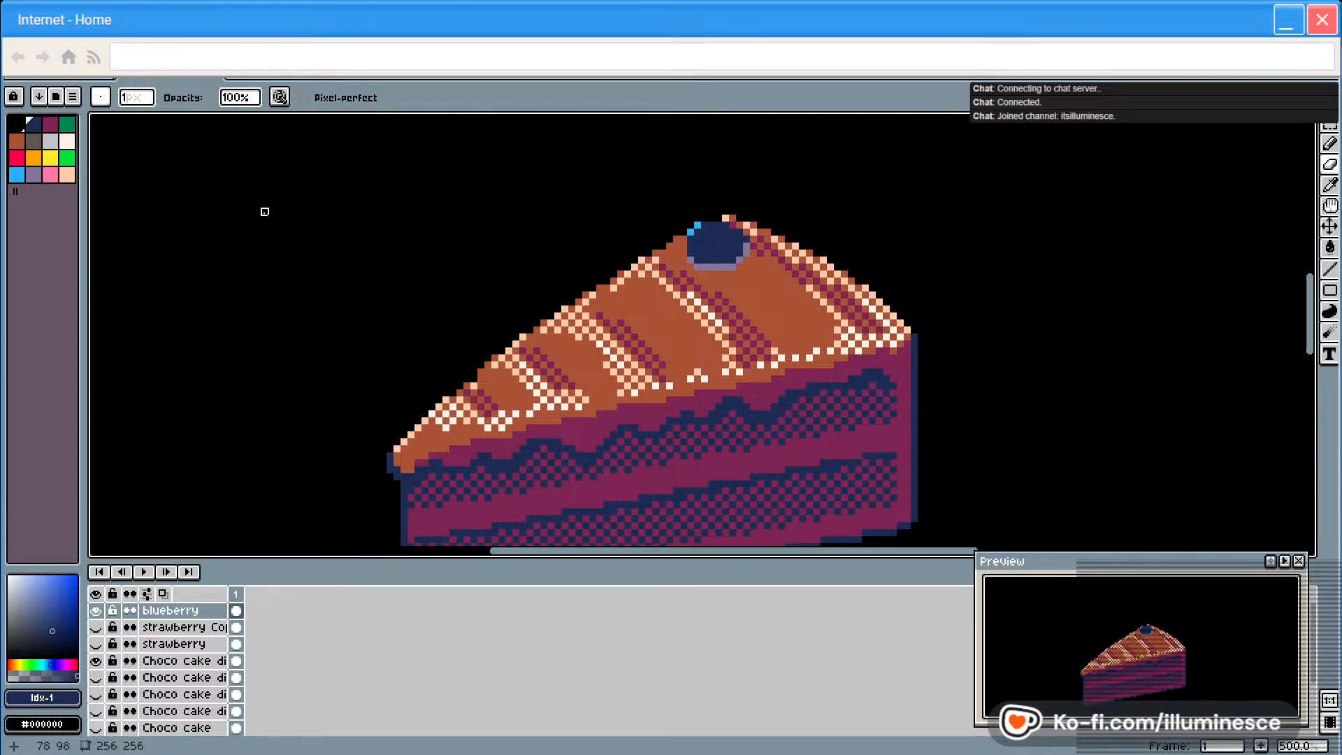
{"action": "left_click", "coordinate": [17, 174]}
{"action": "key", "text": "b"}
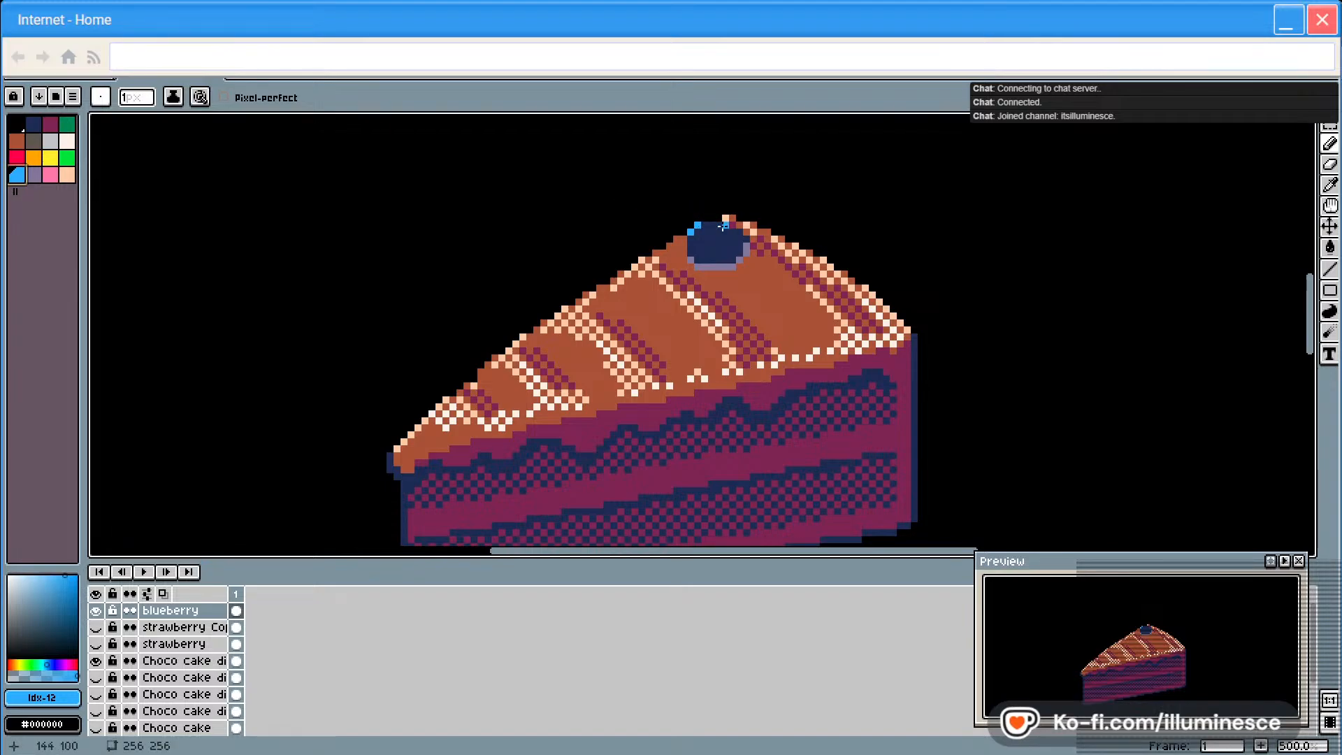
{"action": "left_click", "coordinate": [33, 175]}
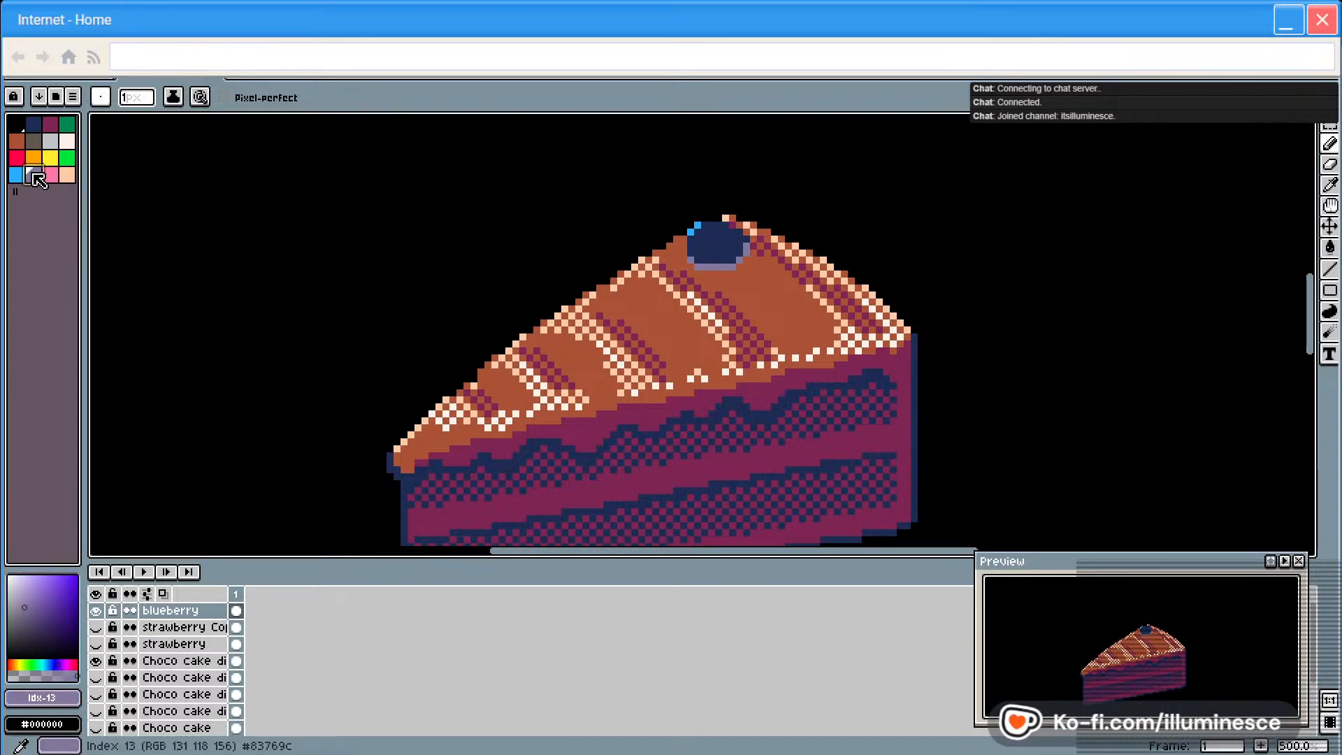
{"action": "left_click", "coordinate": [720, 260]}
{"action": "left_click_drag", "start_coordinate": [717, 242], "coordinate": [720, 245]}
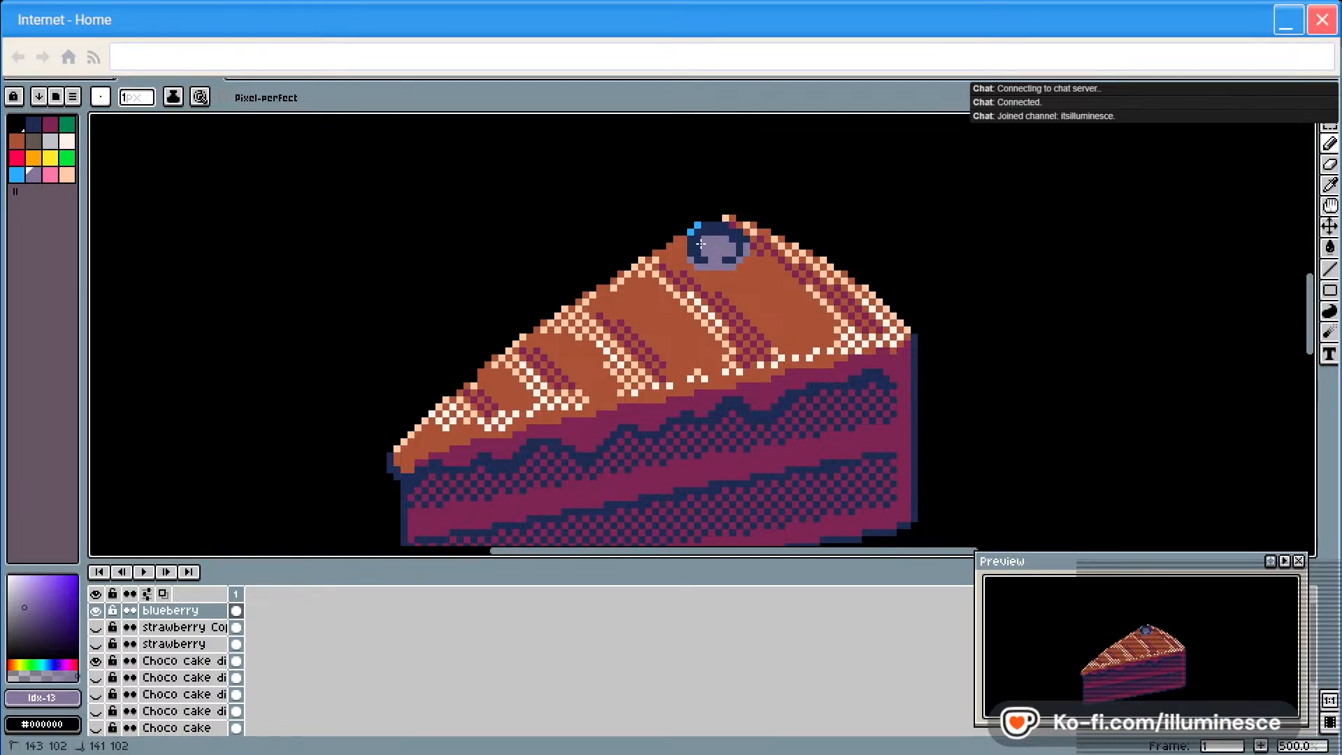
{"action": "mouse_move", "coordinate": [701, 243]}
{"action": "left_mouse_down"}
{"action": "mouse_move", "coordinate": [707, 260]}
{"action": "mouse_move", "coordinate": [736, 249]}
{"action": "left_mouse_up"}
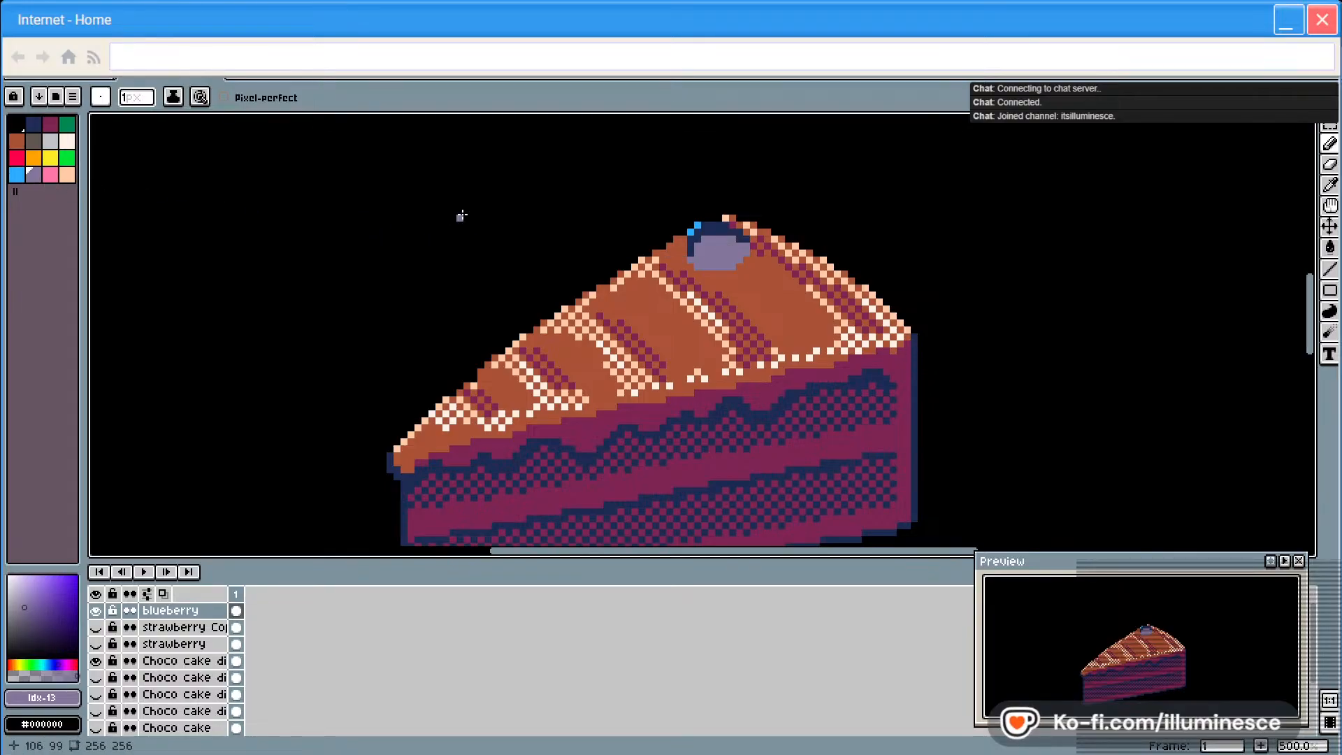
{"action": "left_click", "coordinate": [34, 124]}
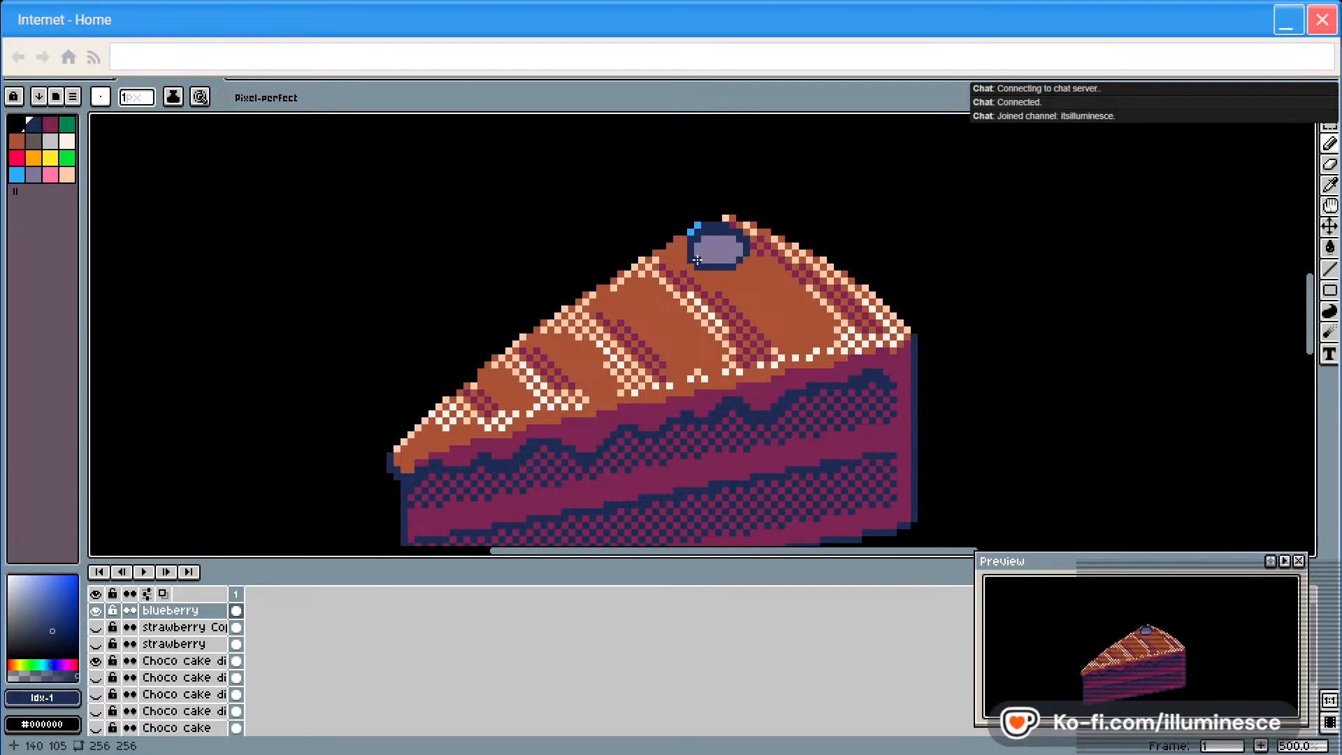
{"action": "key", "text": "e"}
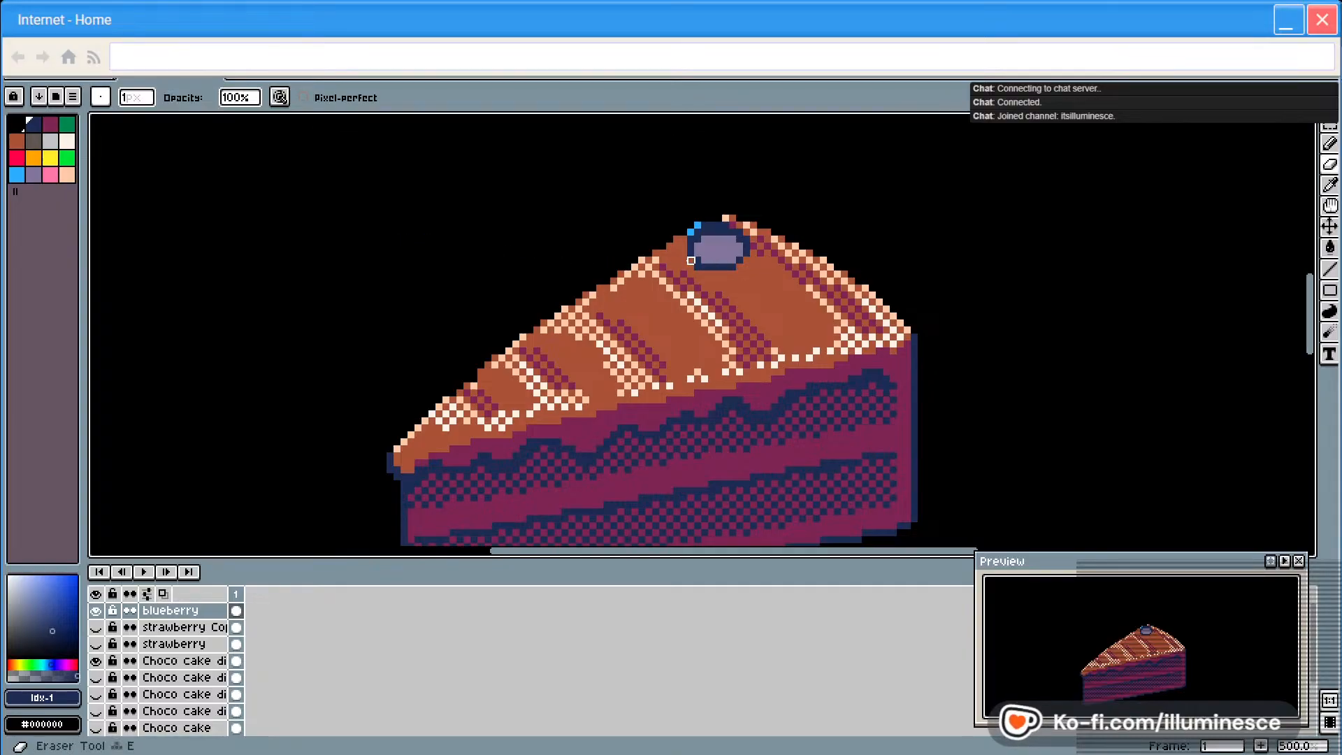
Add light blue highlights on both upper corners of the blueberry's outline, erasing and redrawing the left one to round it
{"action": "left_click", "coordinate": [16, 174]}
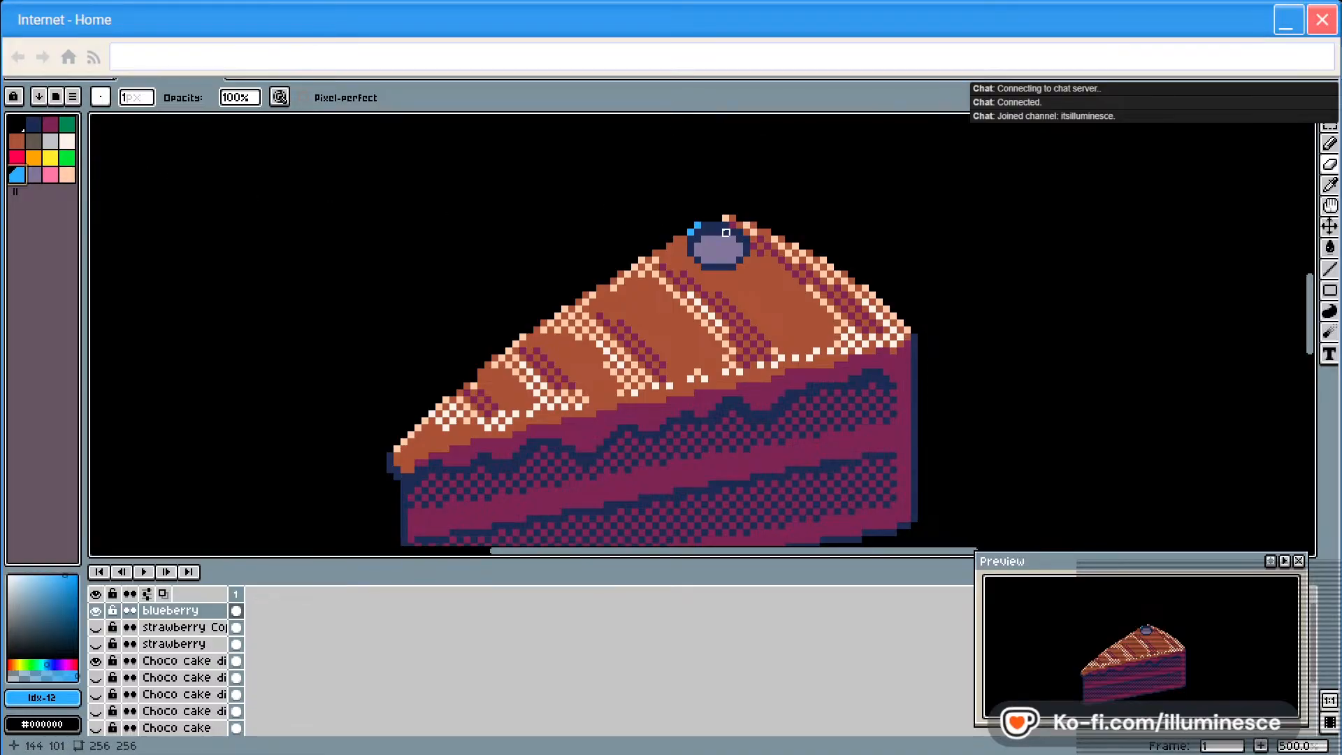
{"action": "key", "text": "b"}
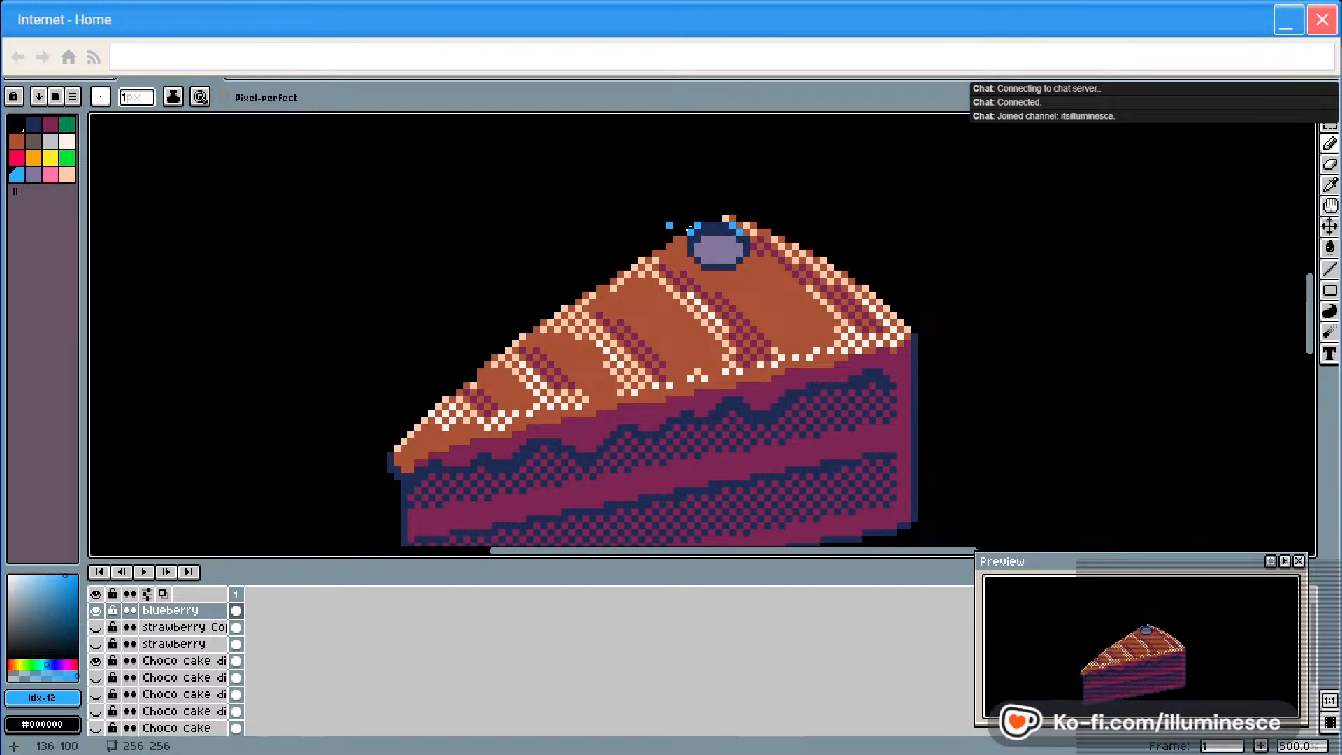
{"action": "key", "text": "e"}
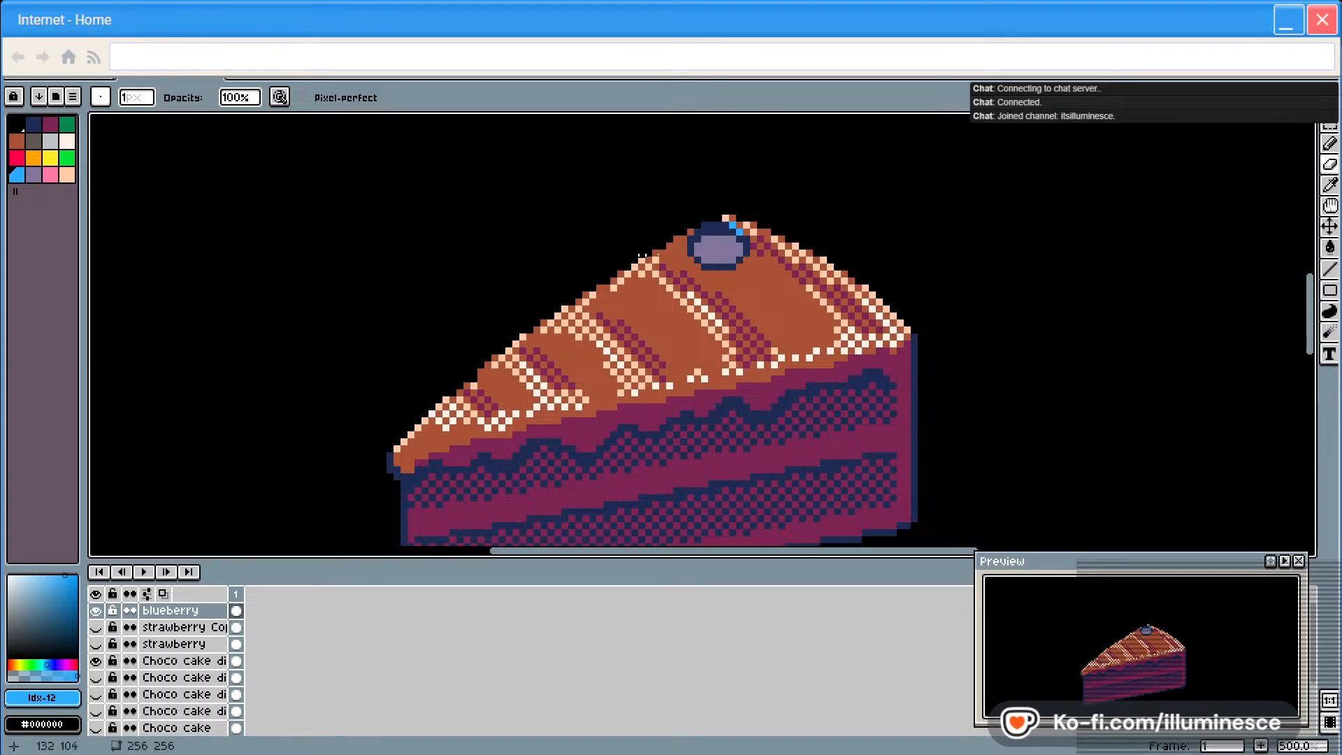
{"action": "left_click", "coordinate": [16, 175]}
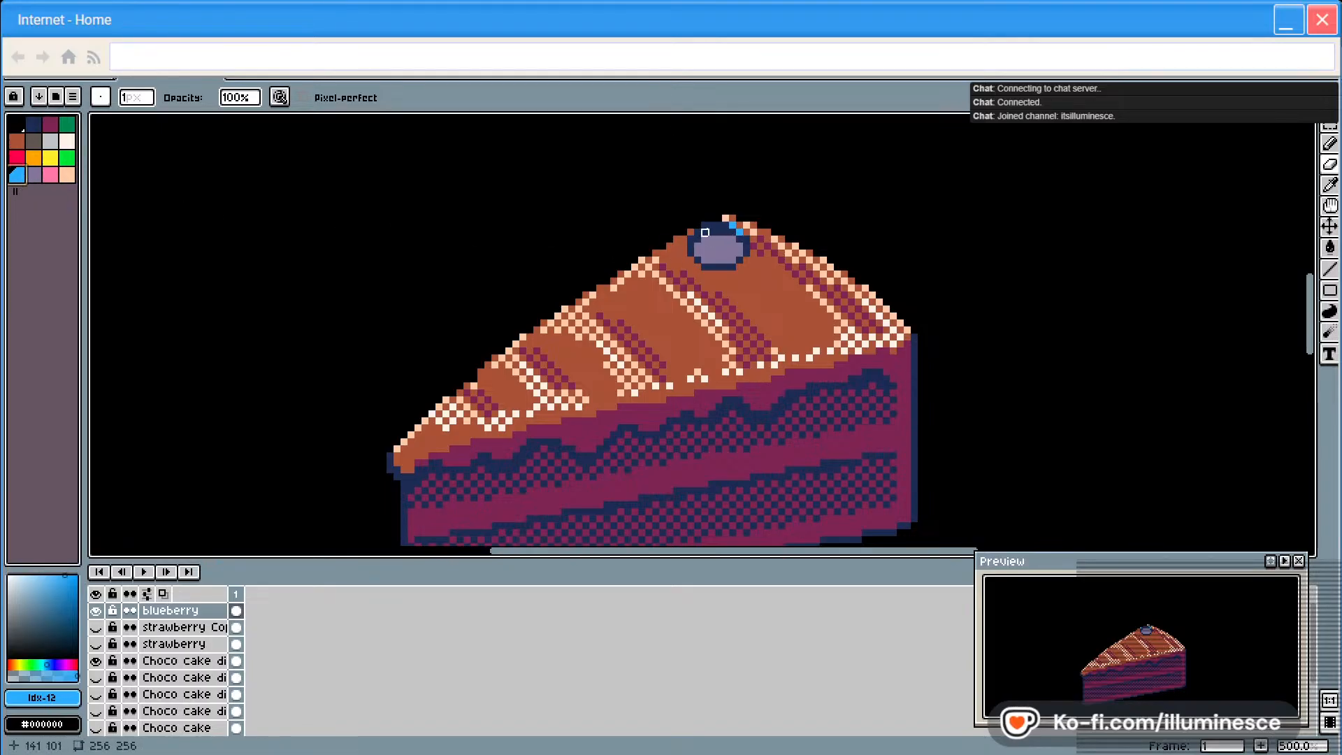
{"action": "key", "text": "b"}
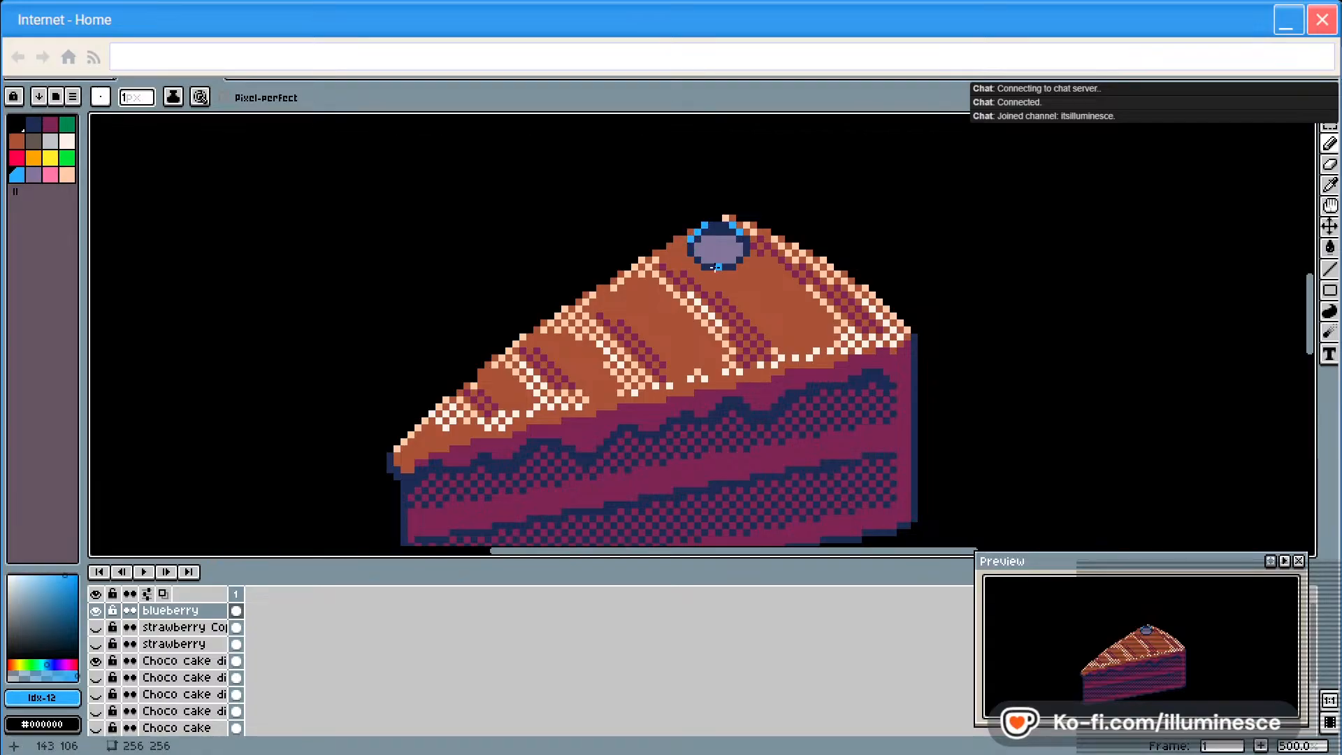
Draw a dark blue crown with a purple and light blue centre on top of the blueberry and recolour its outline dark blue
{"action": "left_click", "coordinate": [33, 124]}
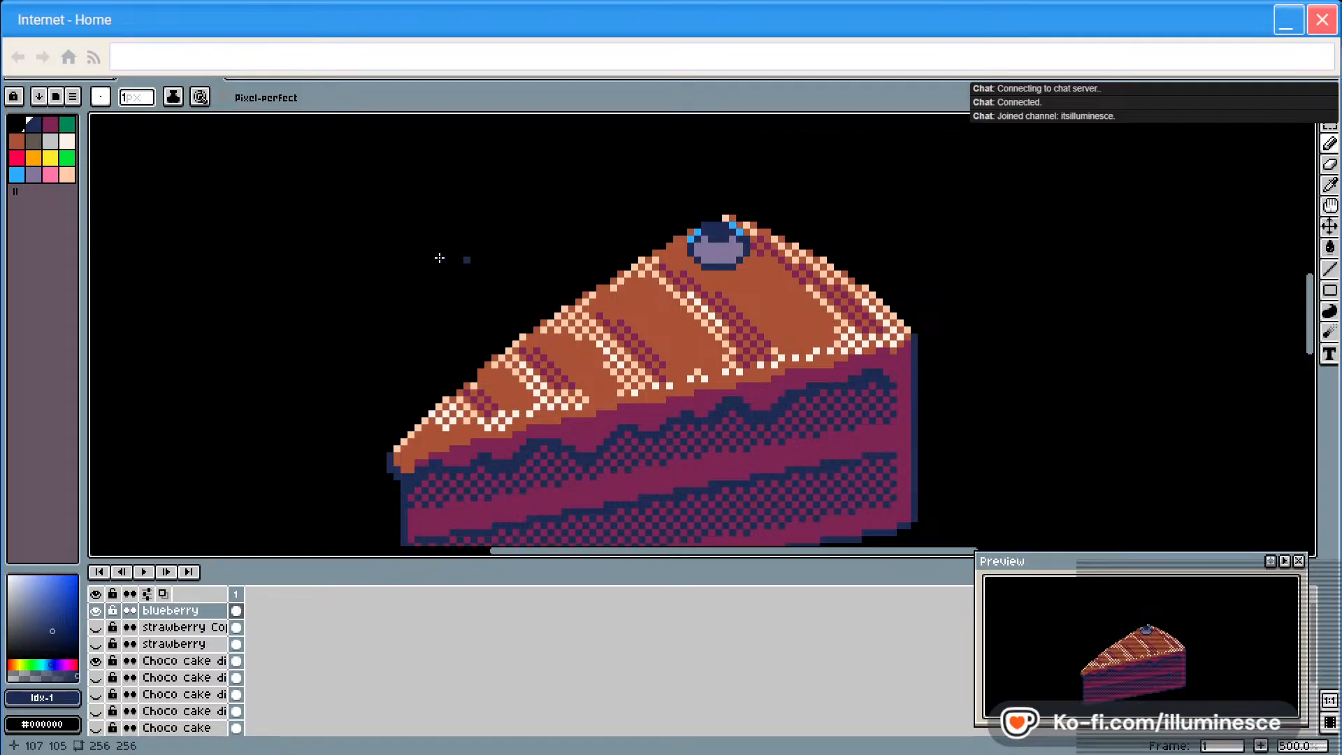
{"action": "left_click", "coordinate": [716, 231]}
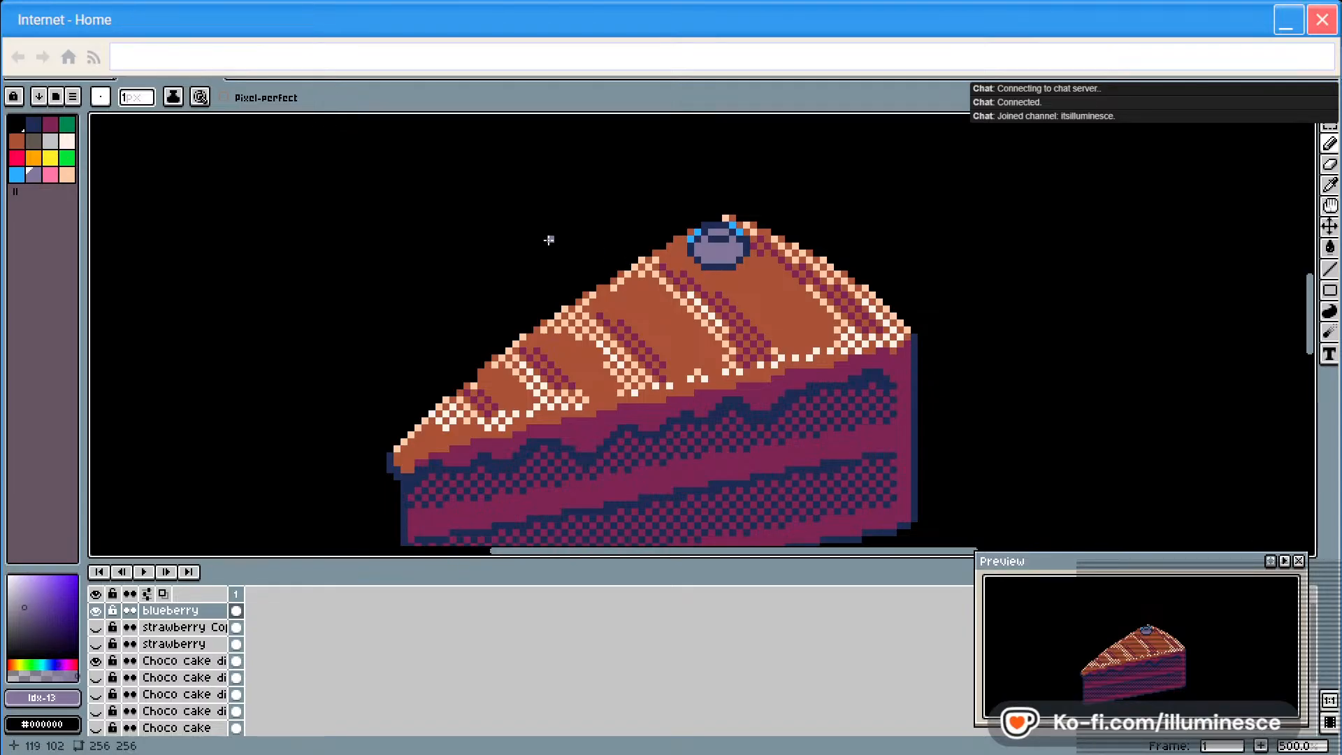
{"action": "key", "text": "bracketleft"}
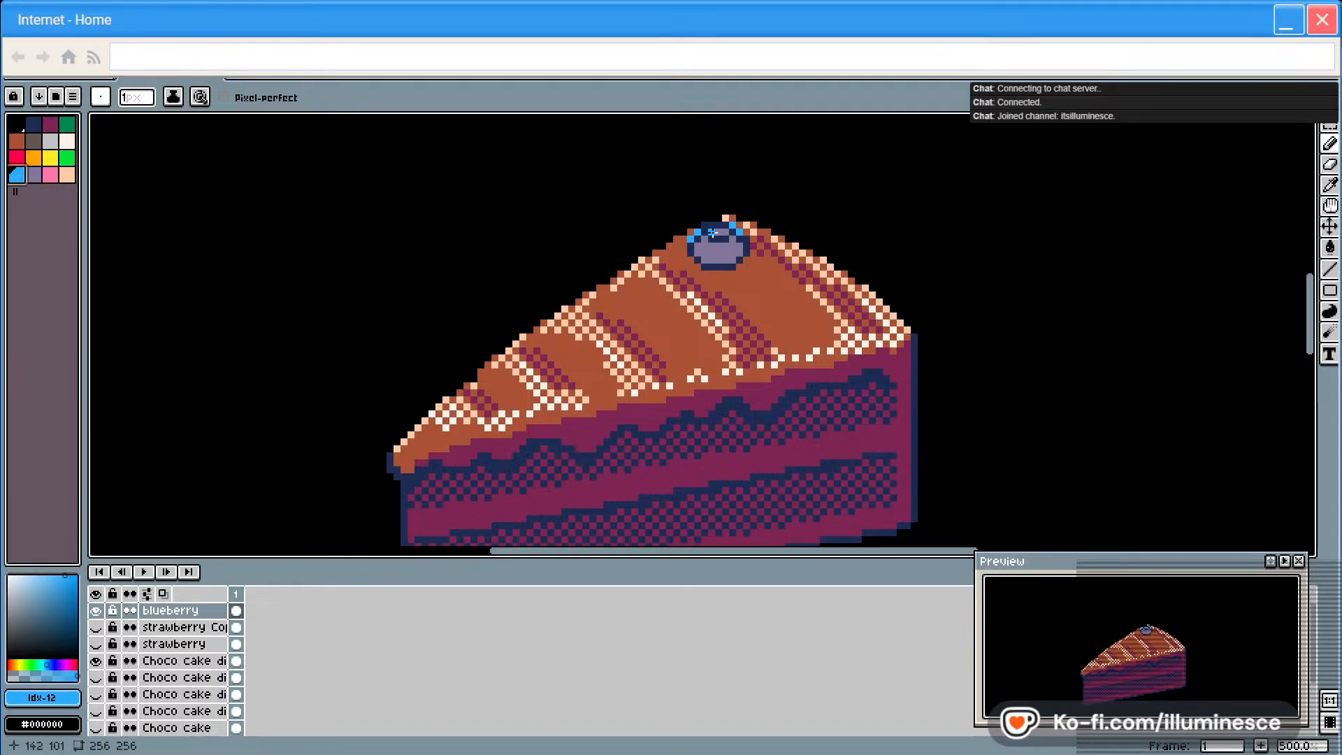
{"action": "left_click", "coordinate": [727, 260], "text": "alt"}
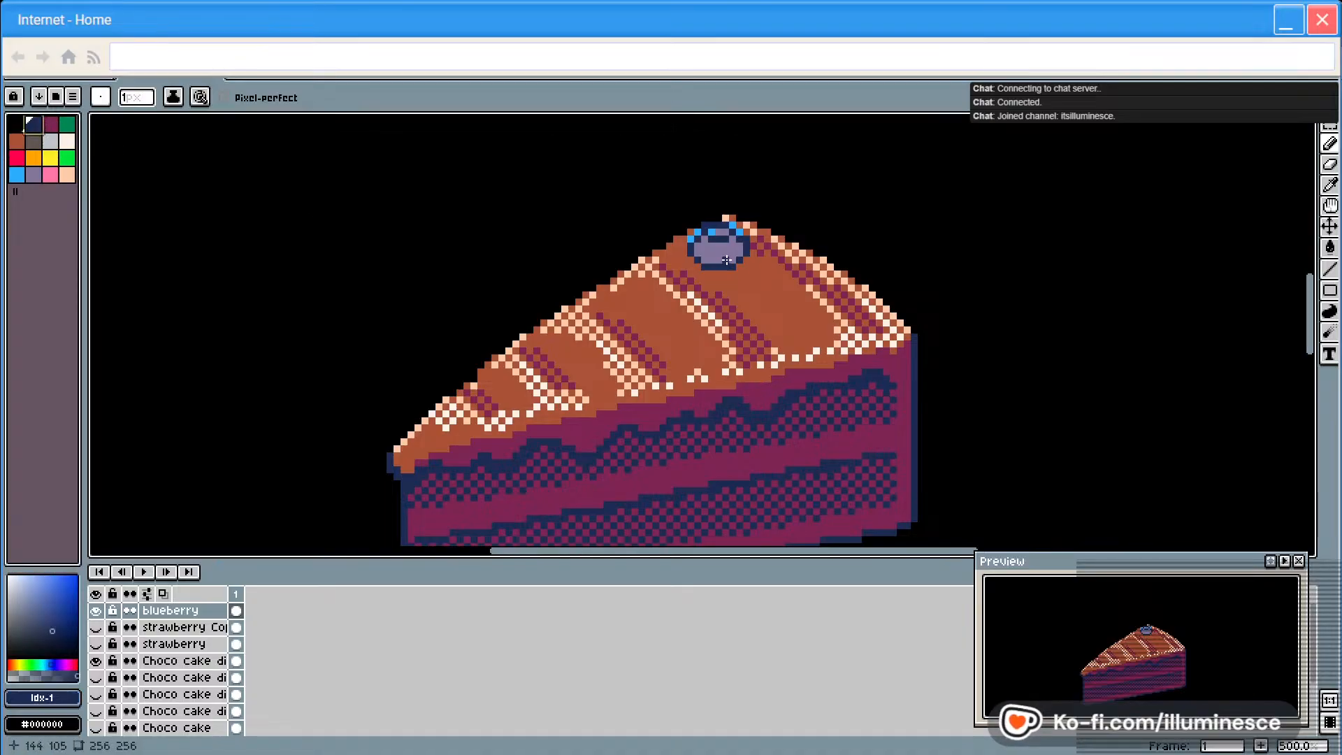
{"action": "left_click", "coordinate": [692, 238]}
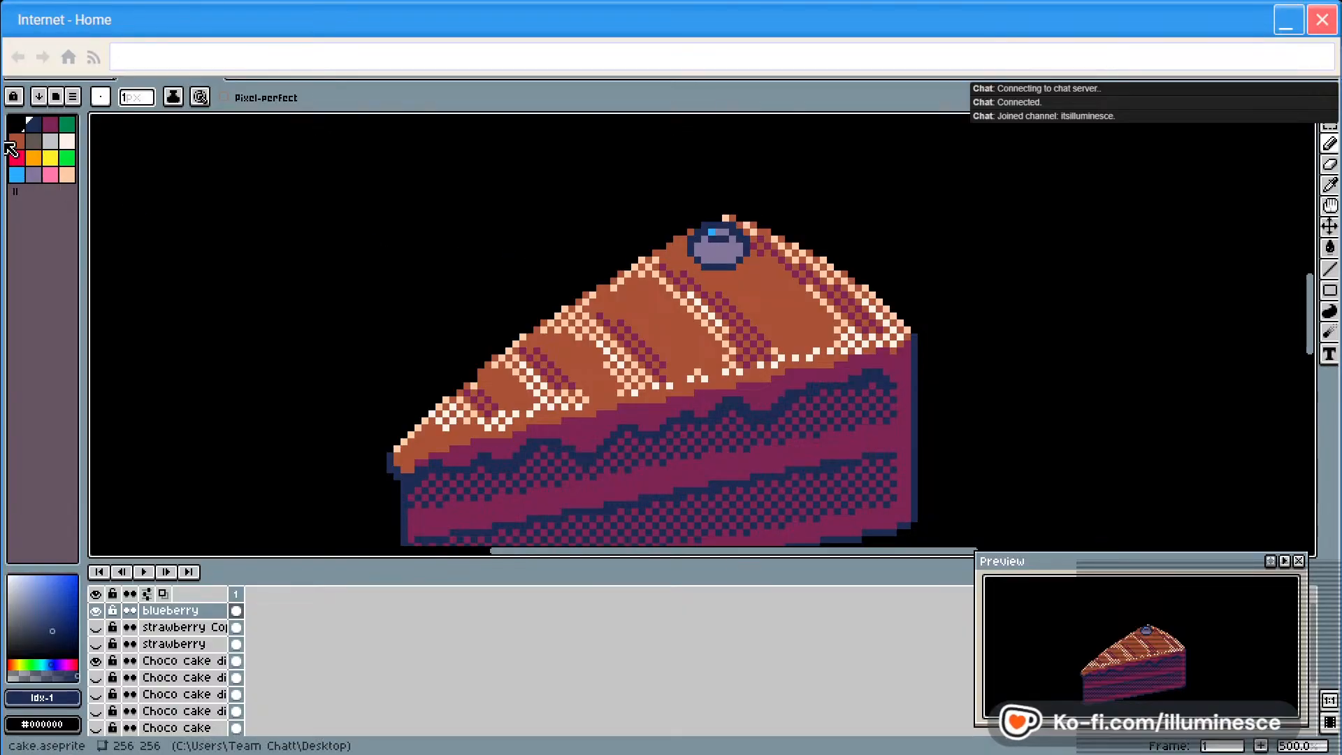
Paint a light blue highlight inside the blueberry's upper-left side and dither its purple body with dark blue pixels
{"action": "left_click", "coordinate": [16, 175]}
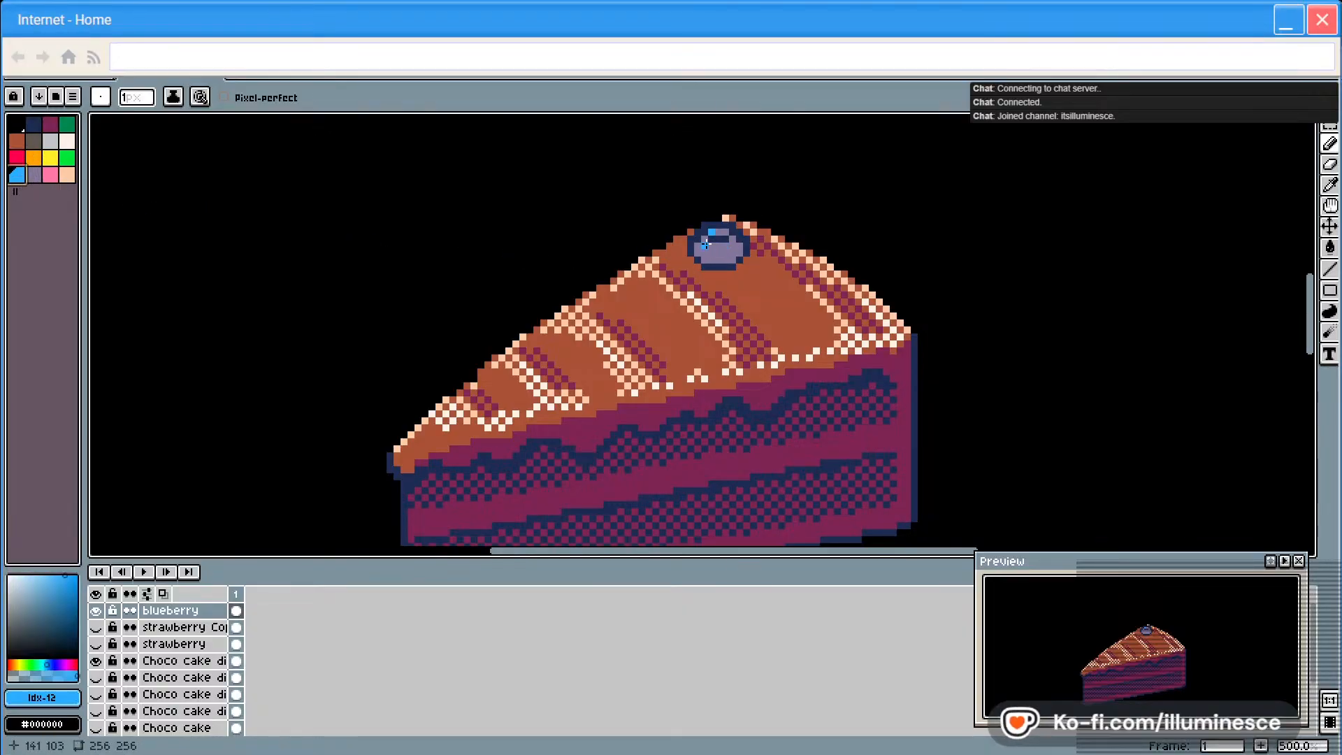
{"action": "left_click", "coordinate": [745, 246]}
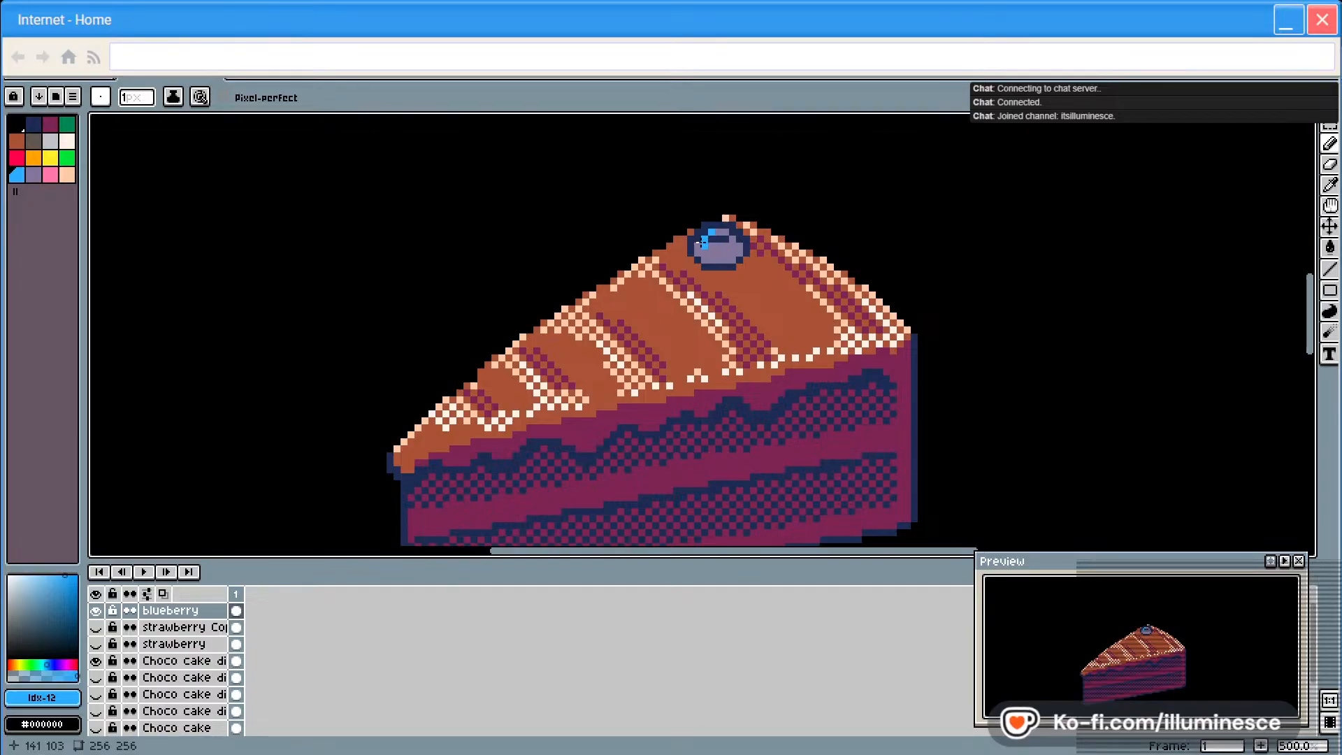
{"action": "left_click", "coordinate": [697, 239]}
{"action": "left_click", "coordinate": [34, 174]}
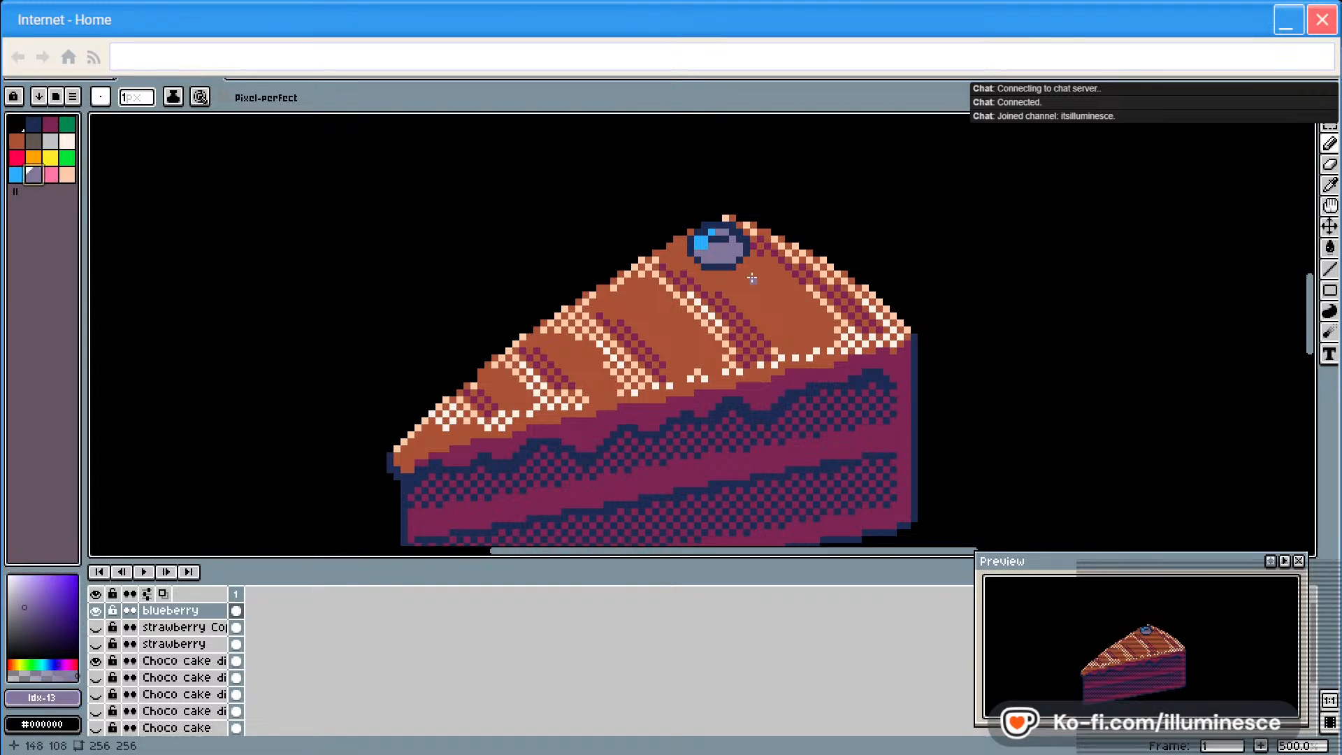
{"action": "left_click", "coordinate": [717, 240], "text": "alt"}
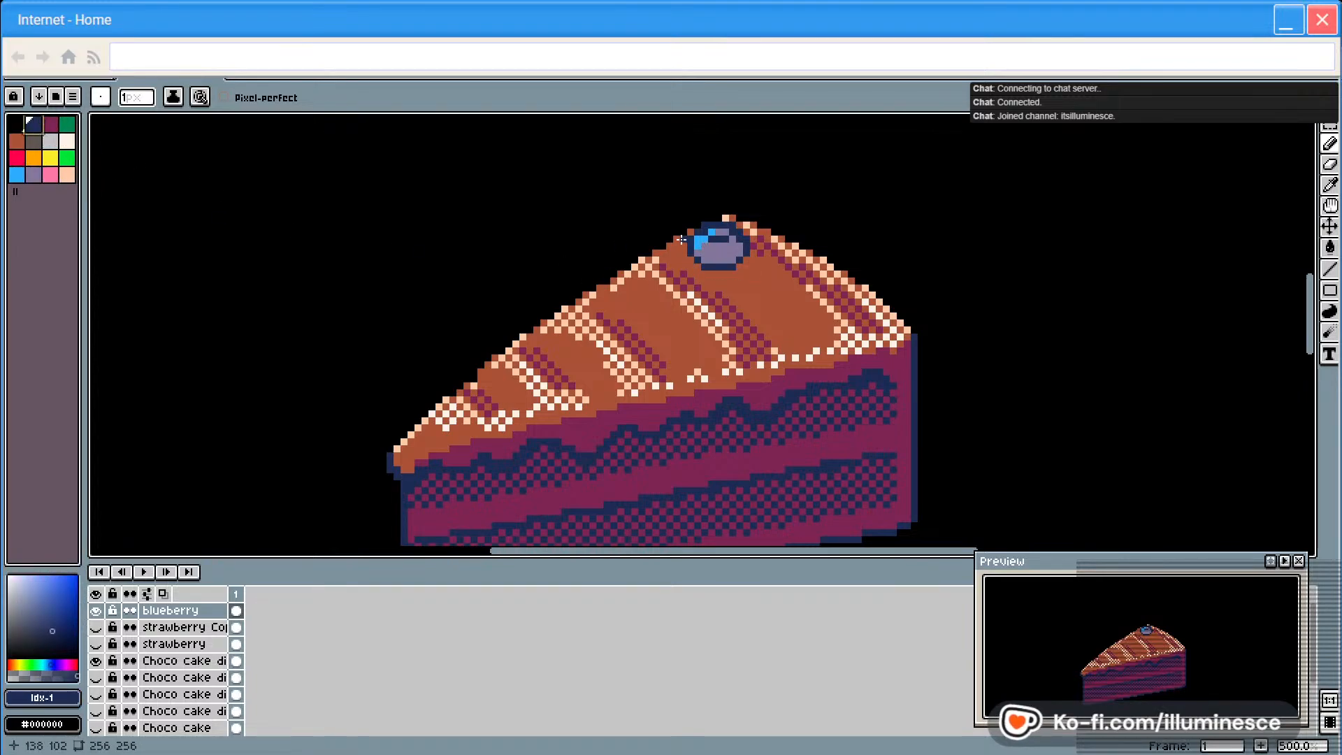
{"action": "left_click", "coordinate": [732, 241]}
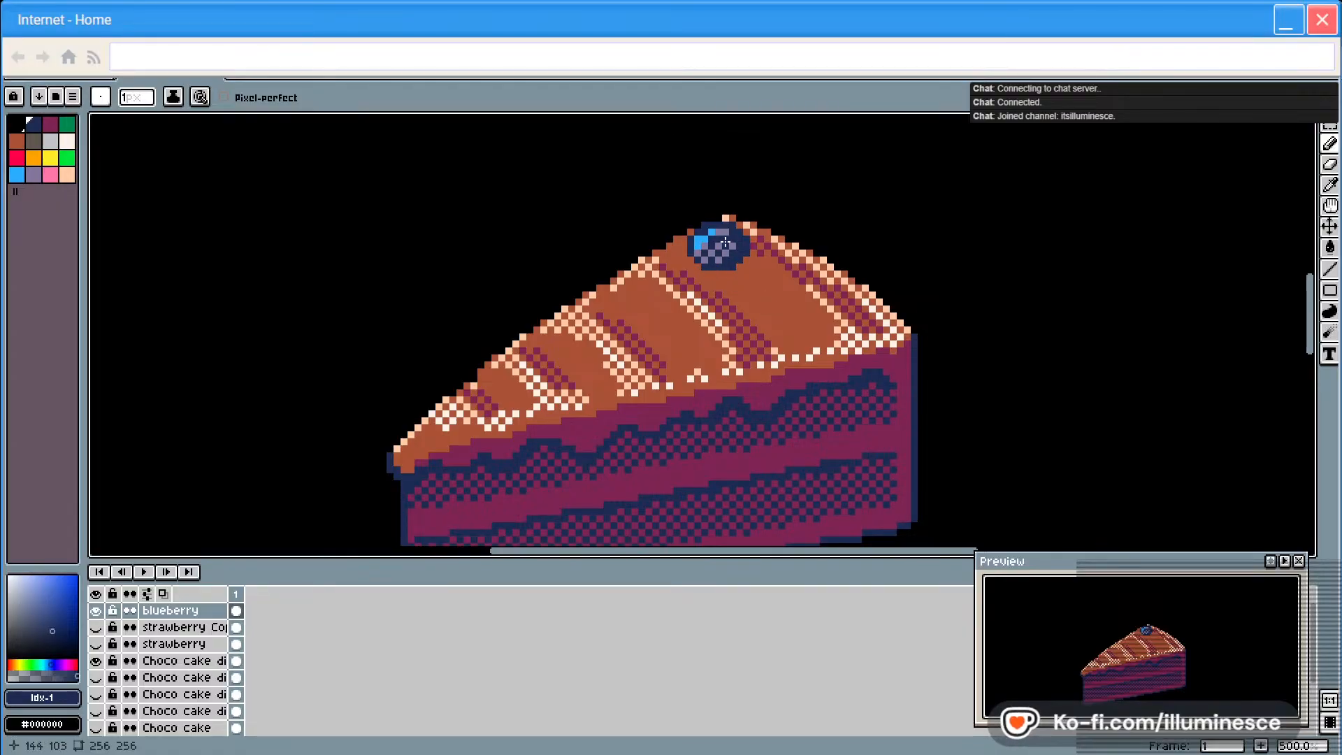
Move the blueberry one pixel up and one pixel left, and extend its dithering with greyish purple pixels
{"action": "key", "text": "v"}
{"action": "left_click_drag", "start_coordinate": [725, 243], "coordinate": [713, 242]}
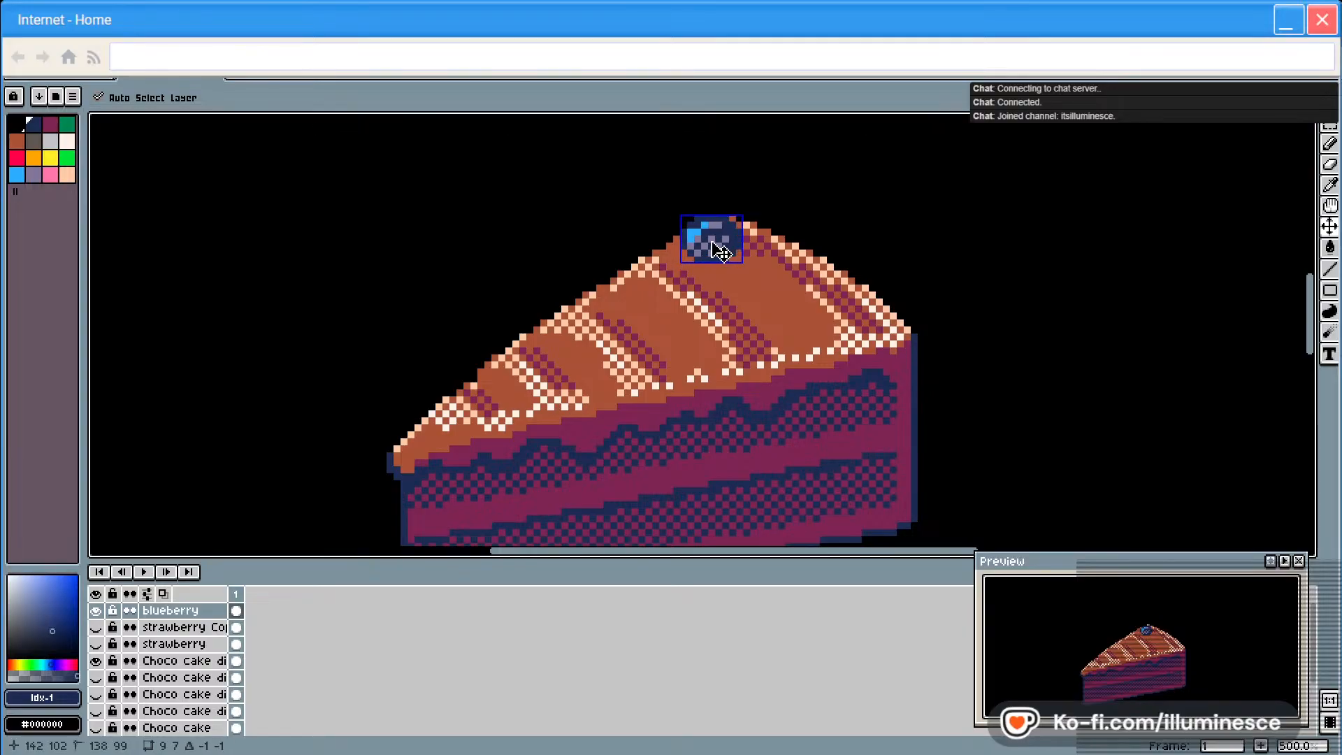
{"action": "key", "text": "b"}
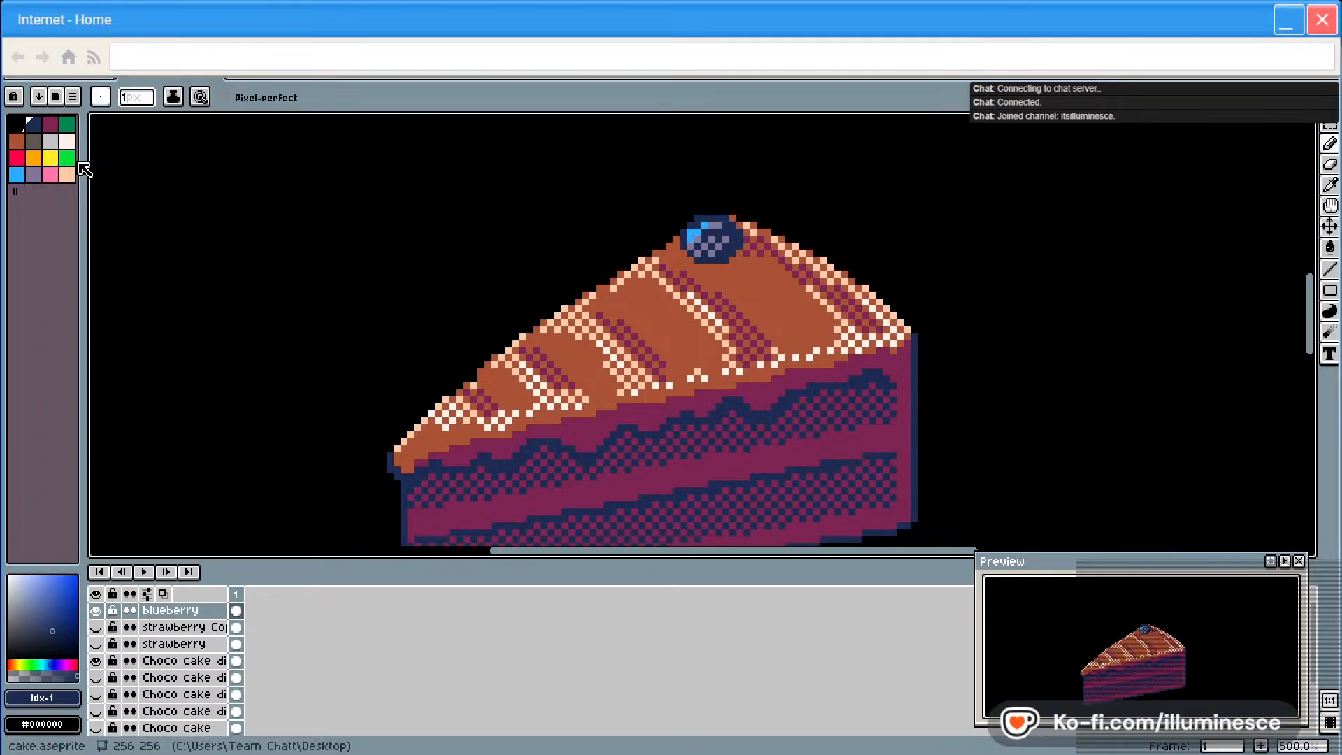
{"action": "left_click", "coordinate": [38, 178]}
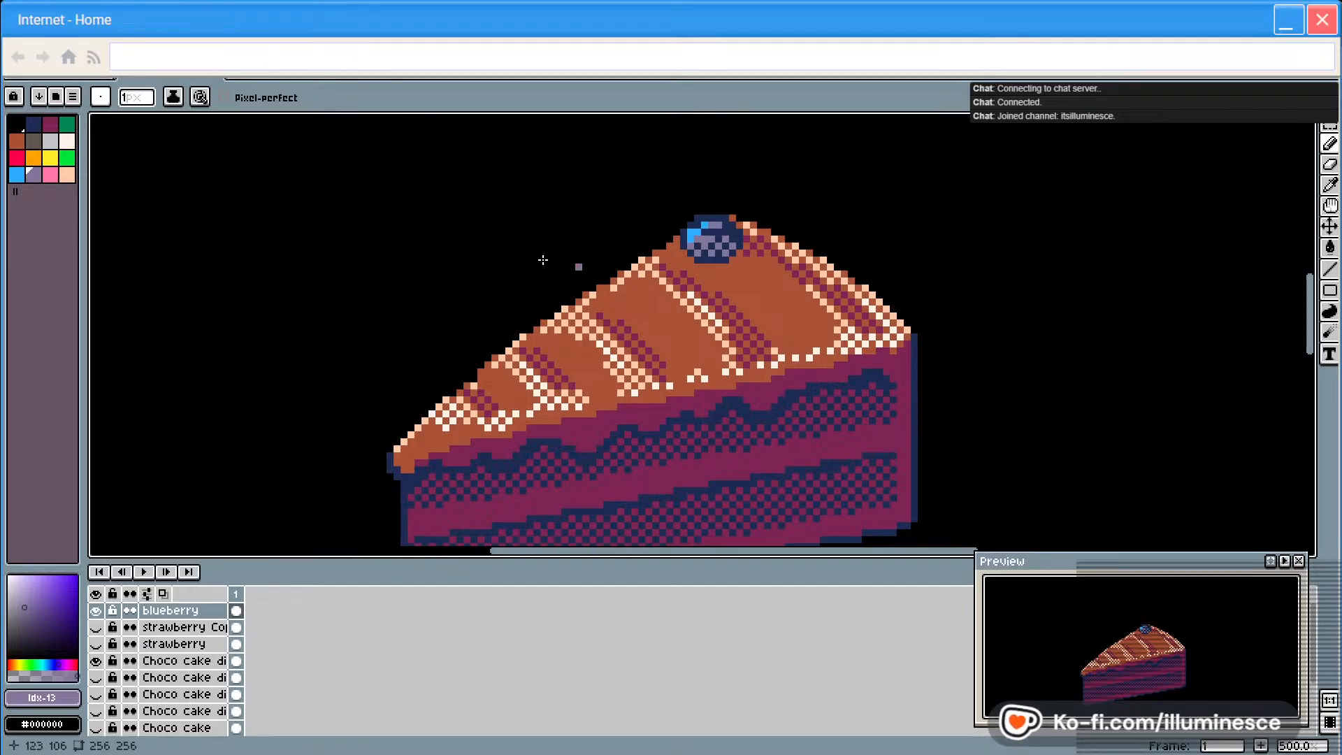
Try white, light grey and dark grey highlight colours on the upper-left side of the blueberry
{"action": "left_click", "coordinate": [690, 235]}
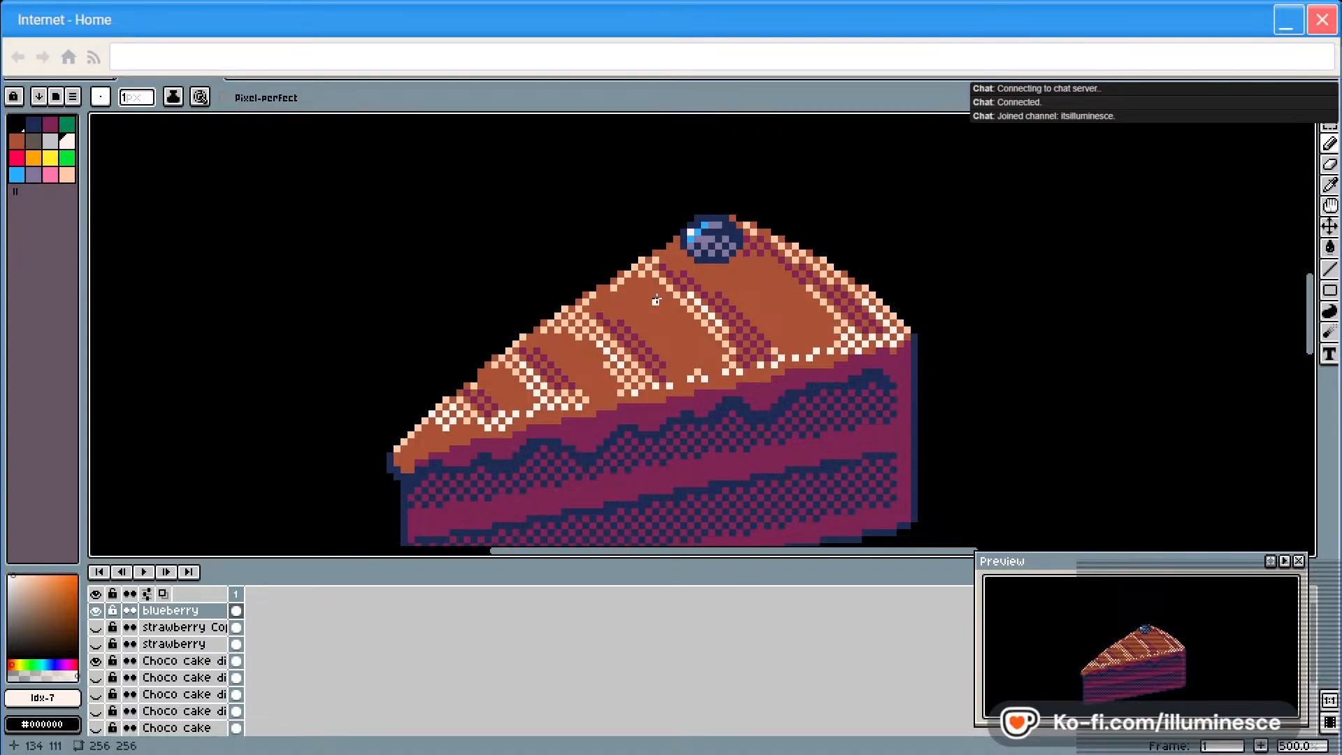
{"action": "left_click", "coordinate": [50, 141]}
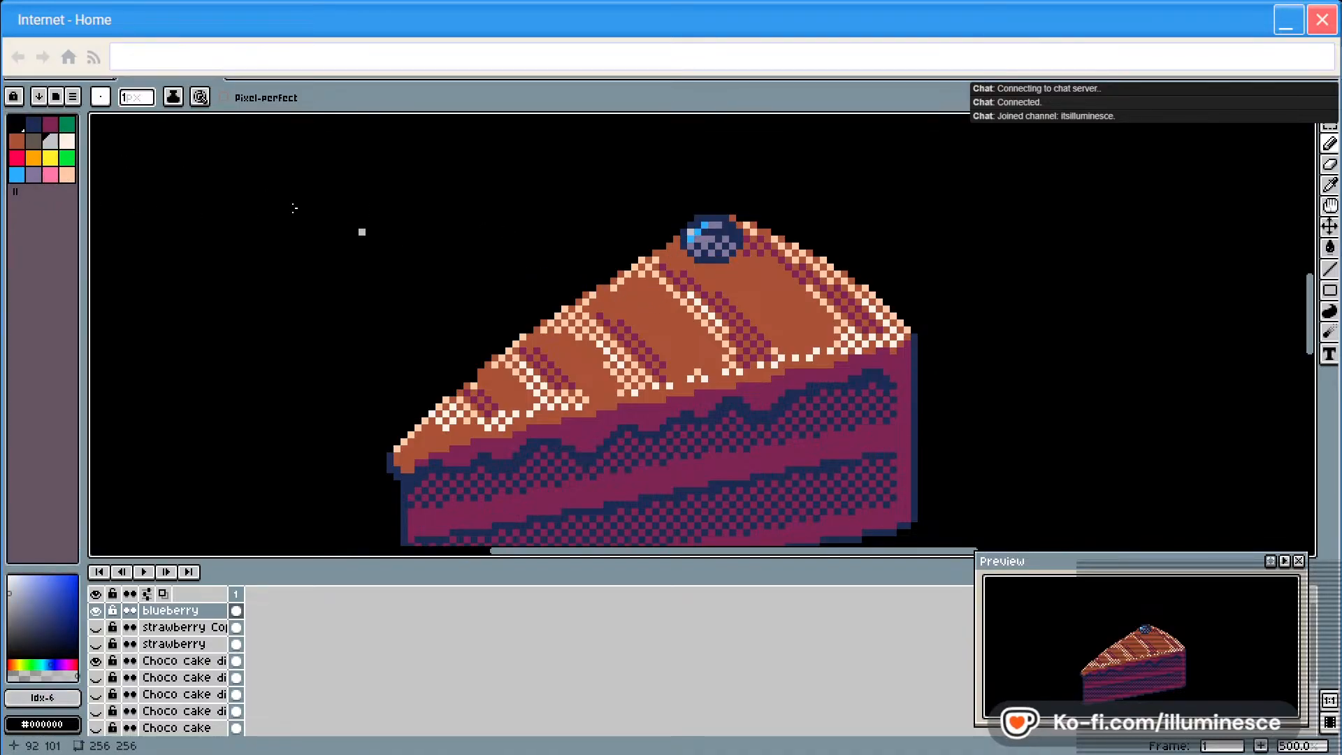
{"action": "left_click", "coordinate": [33, 141]}
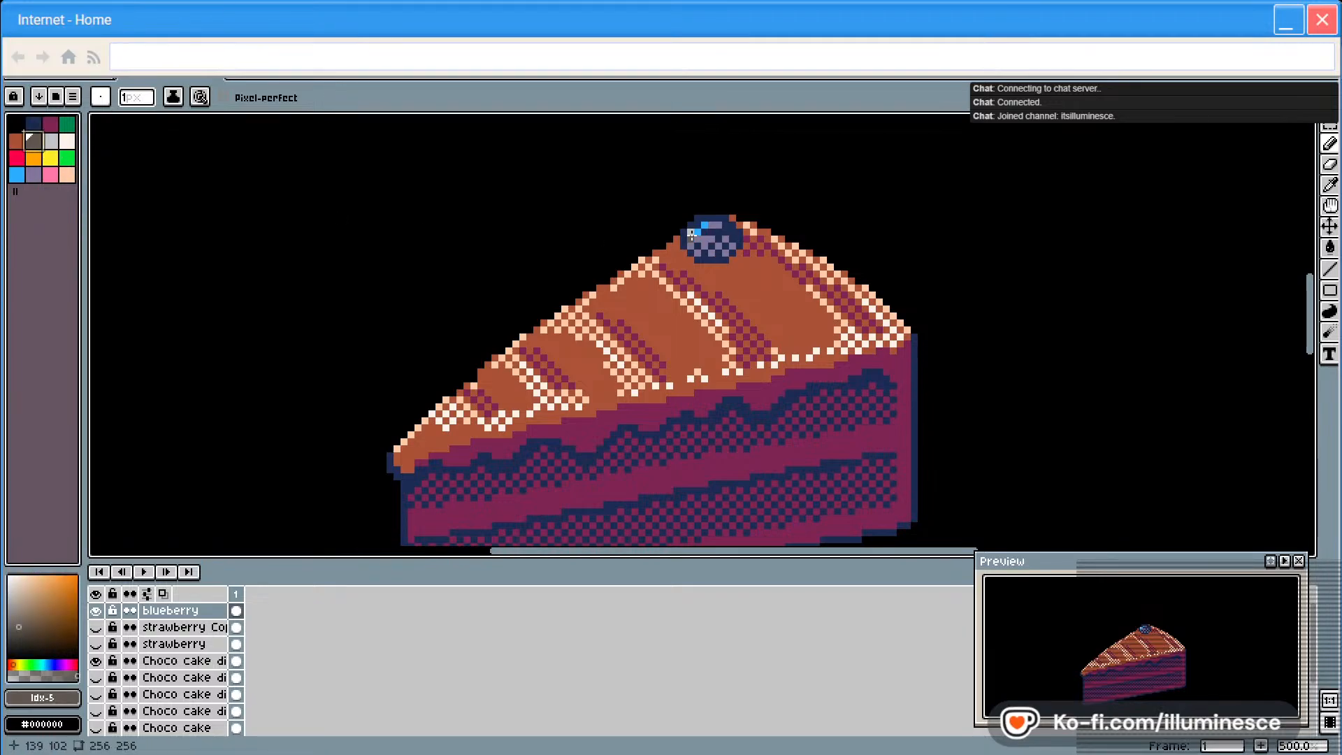
{"action": "left_click", "coordinate": [690, 235]}
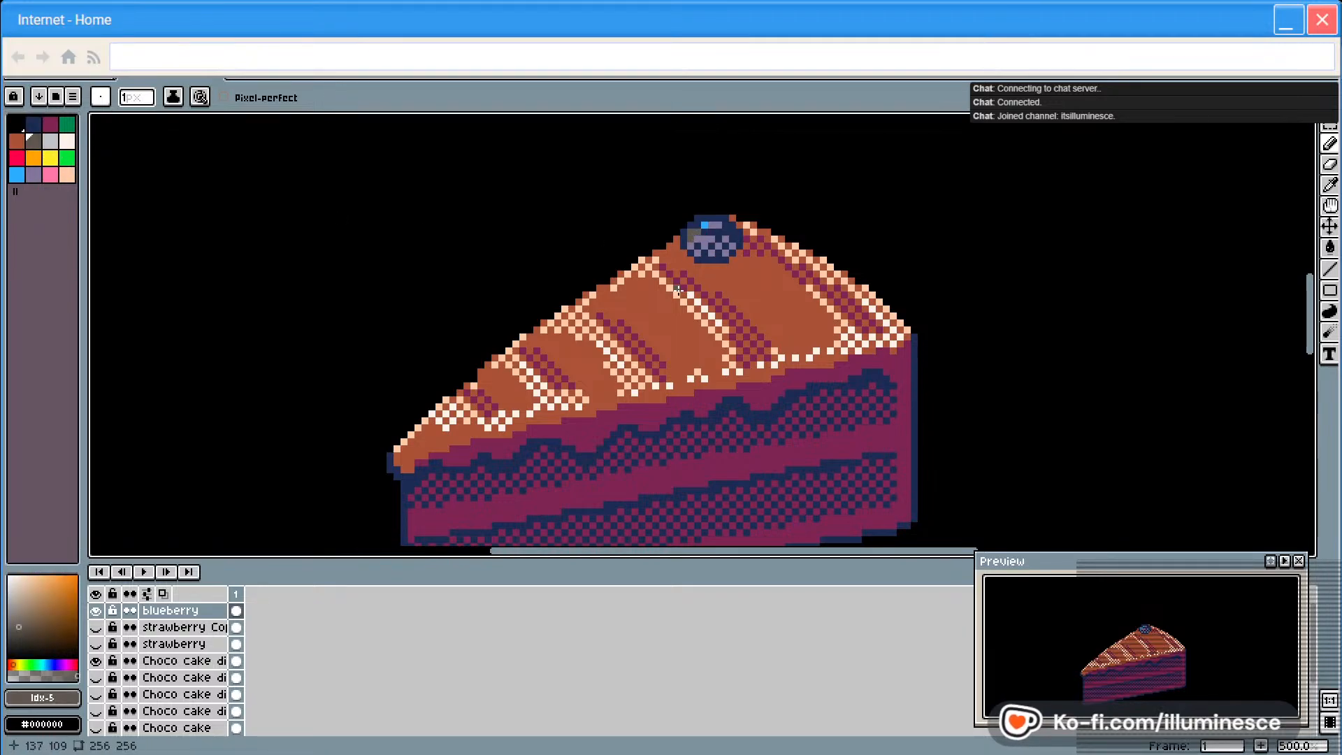
Repaint the blueberry's upper-left highlight greyish purple with a light blue pixel beside it
{"action": "left_click", "coordinate": [32, 178]}
{"action": "left_click", "coordinate": [697, 233]}
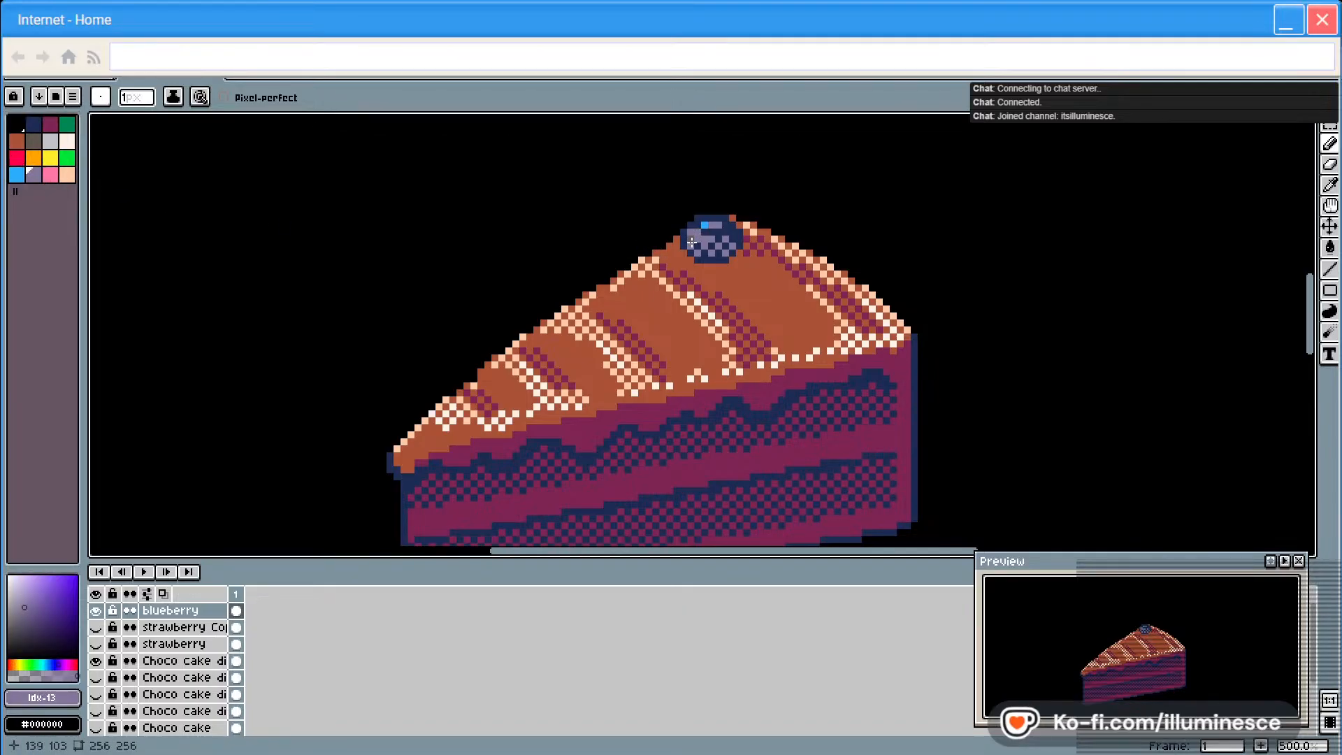
{"action": "left_click", "coordinate": [19, 172]}
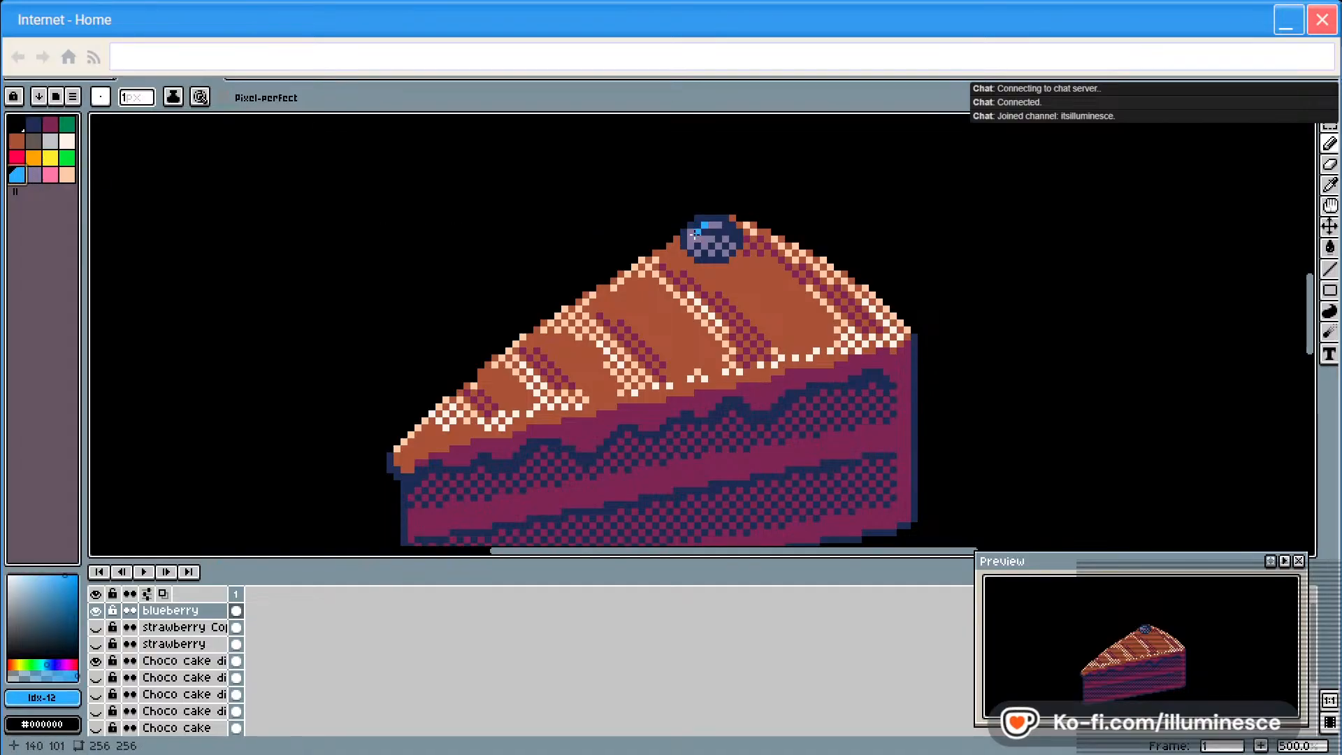
{"action": "left_click", "coordinate": [696, 233]}
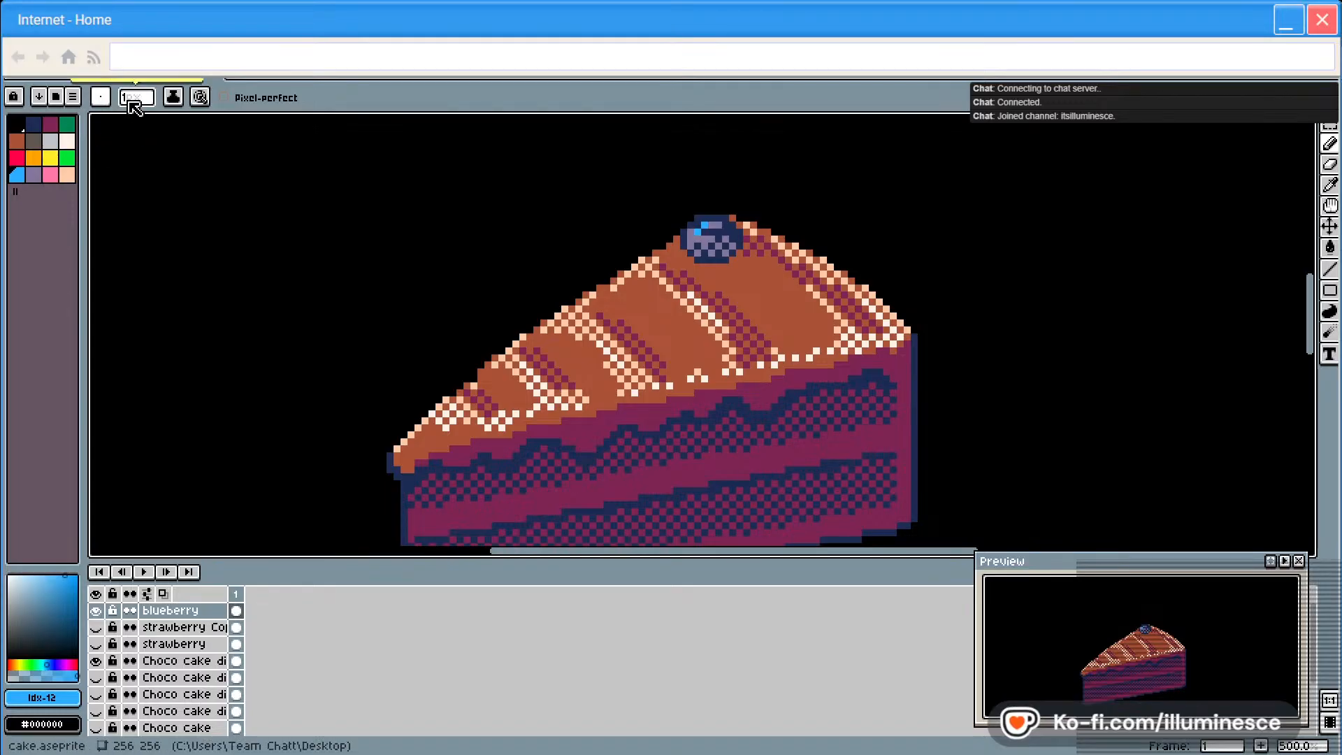
Set the pencil size to 5 px and paint three greyish purple round blueberry bases below the finished blueberry on the cake top
{"action": "key", "text": "0"}
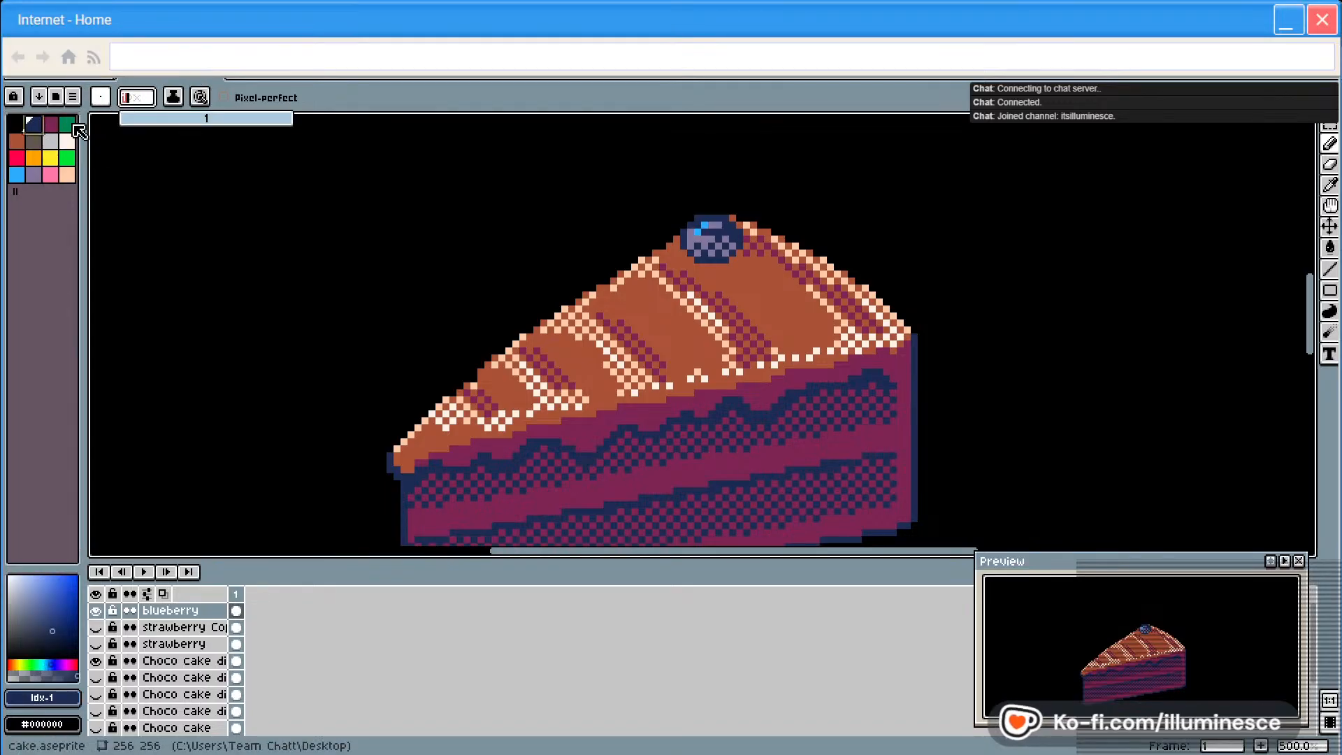
{"action": "left_click", "coordinate": [131, 101]}
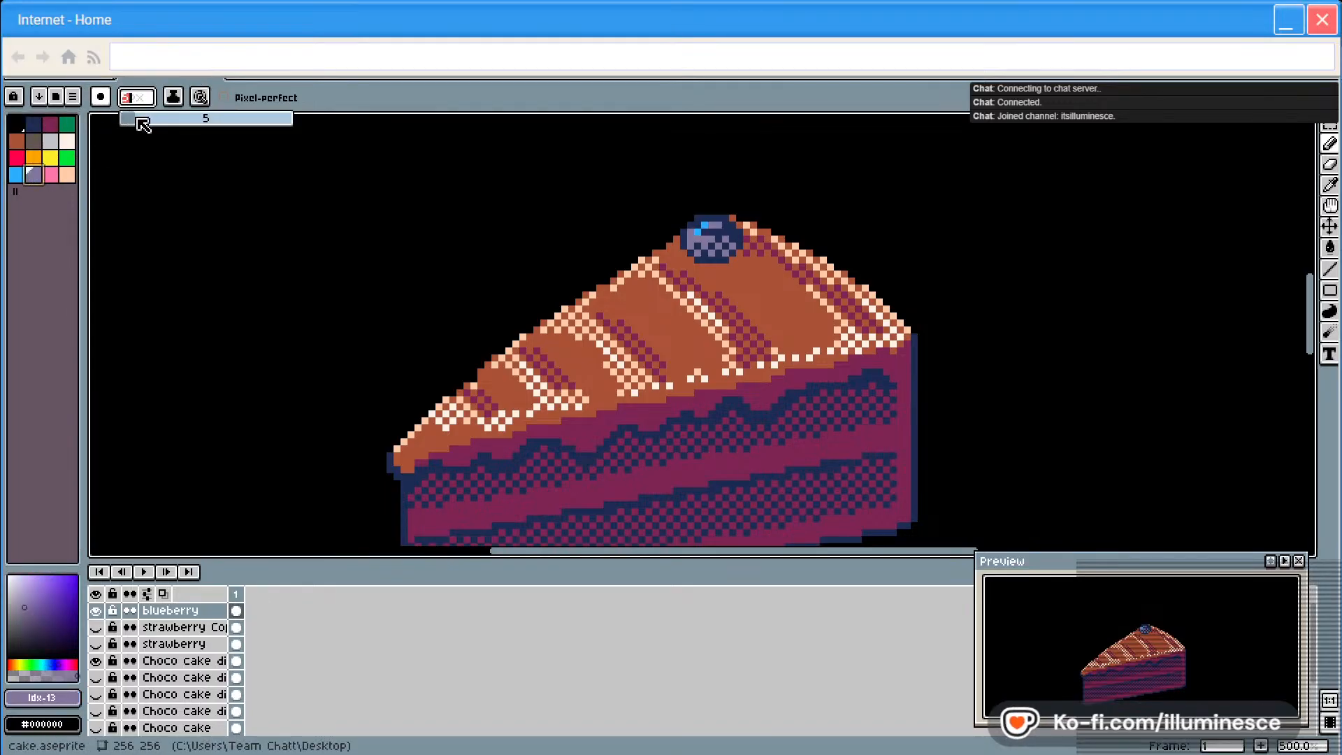
{"action": "left_click_drag", "start_coordinate": [778, 272], "coordinate": [781, 269]}
{"action": "left_click_drag", "start_coordinate": [633, 275], "coordinate": [631, 287]}
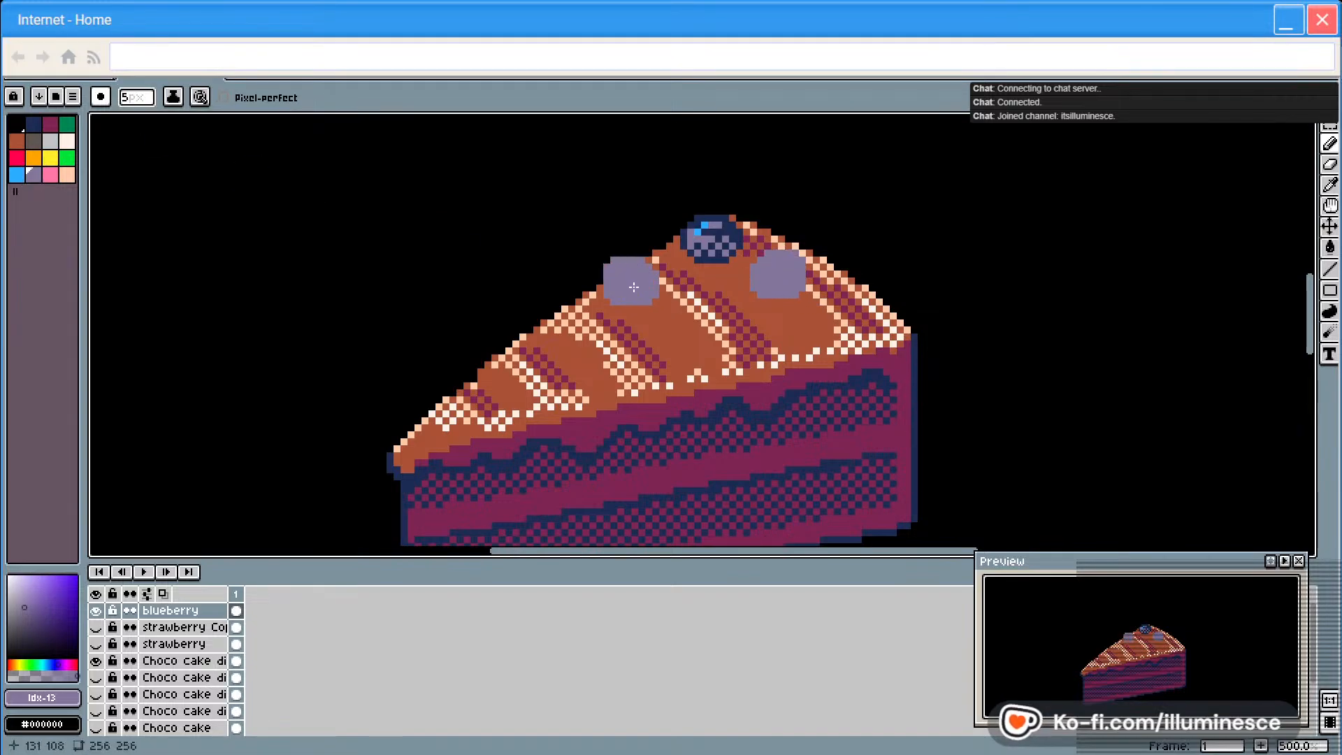
{"action": "left_click_drag", "start_coordinate": [710, 301], "coordinate": [715, 337]}
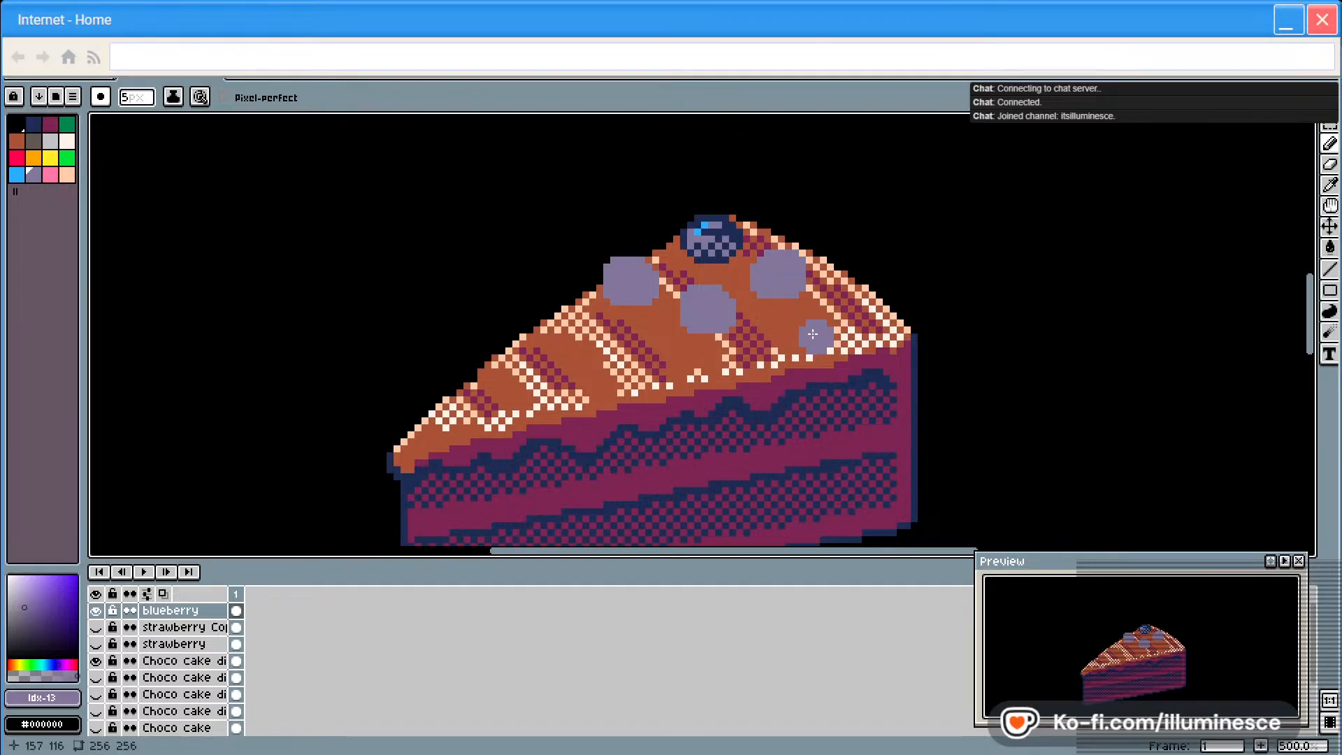
{"action": "key", "text": "ctrl+z"}
Paint four more greyish purple blueberry bases along the cake top's left and front edges, redoing misplaced ones and reducing the middle base
{"action": "mouse_move", "coordinate": [592, 353]}
{"action": "left_mouse_down"}
{"action": "mouse_move", "coordinate": [559, 315]}
{"action": "mouse_move", "coordinate": [574, 350]}
{"action": "left_mouse_up"}
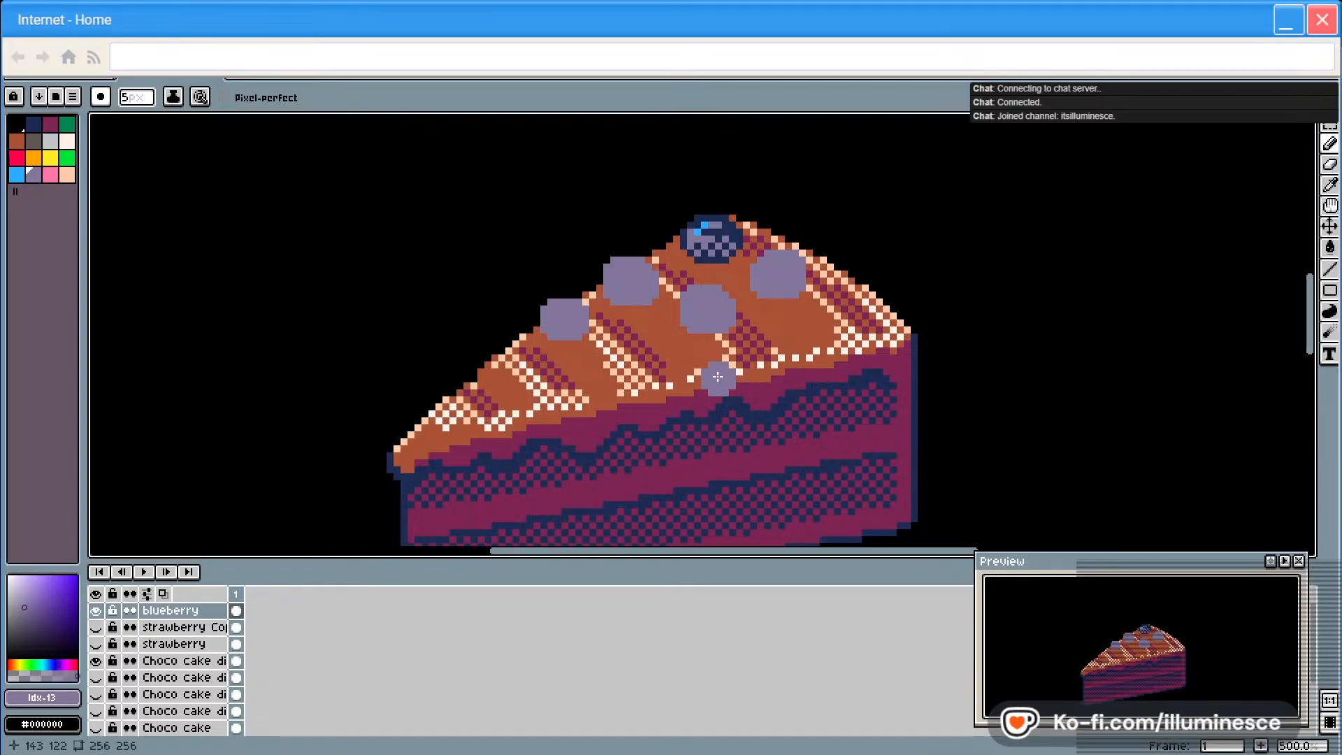
{"action": "mouse_move", "coordinate": [727, 362]}
{"action": "left_mouse_down"}
{"action": "mouse_move", "coordinate": [746, 368]}
{"action": "mouse_move", "coordinate": [722, 385]}
{"action": "left_mouse_up"}
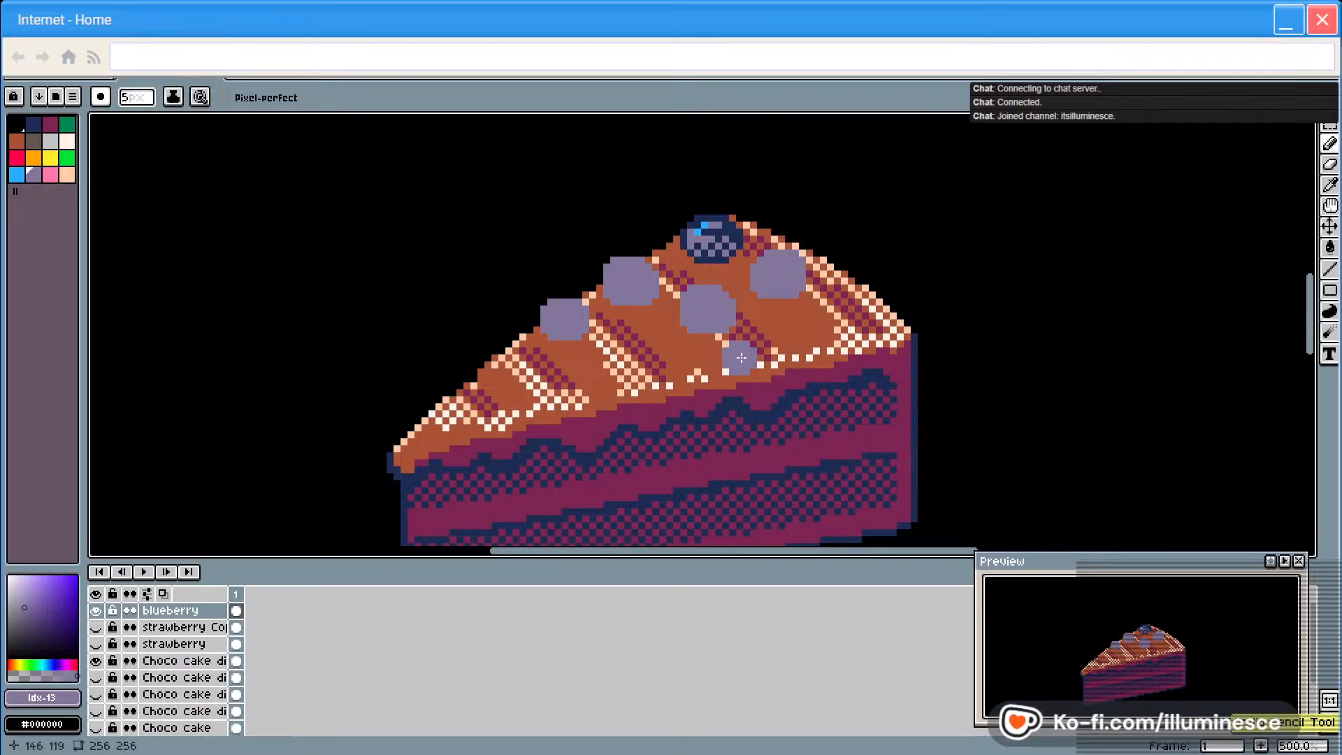
{"action": "key", "text": "ctrl+z"}
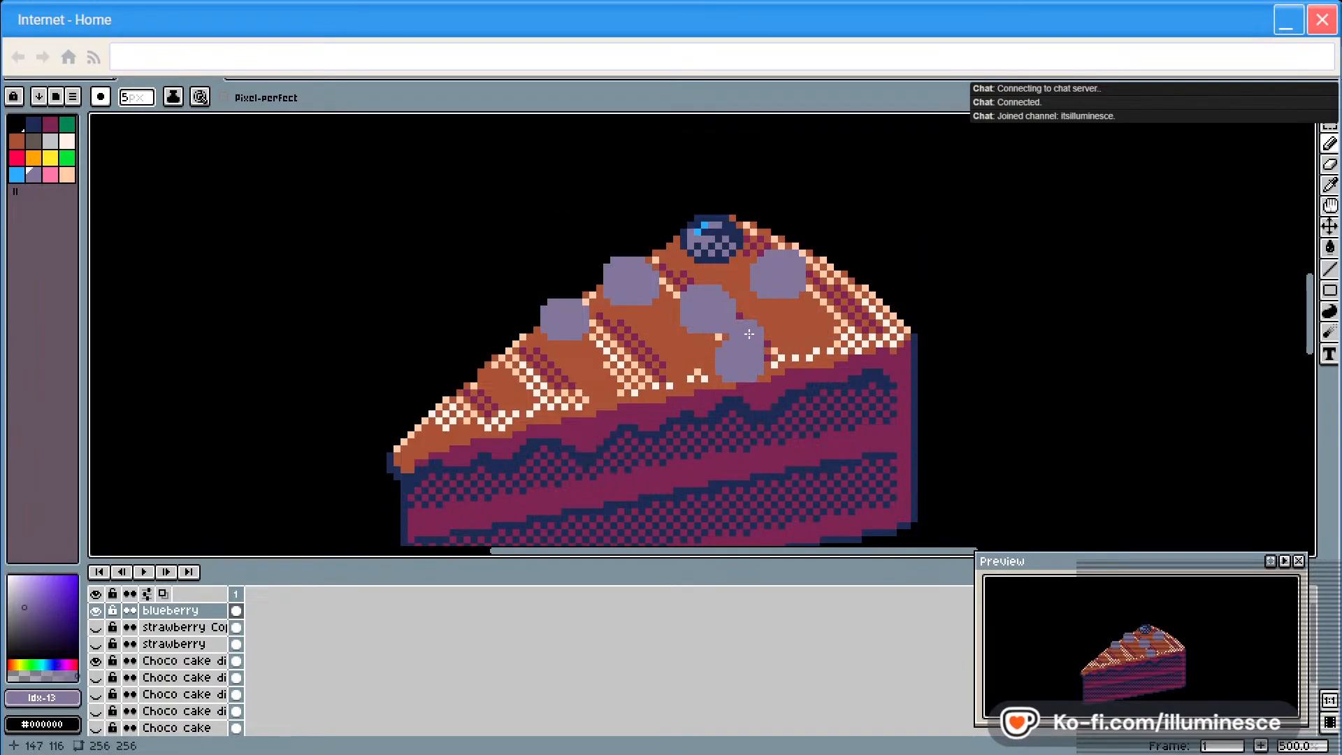
{"action": "key", "text": "e"}
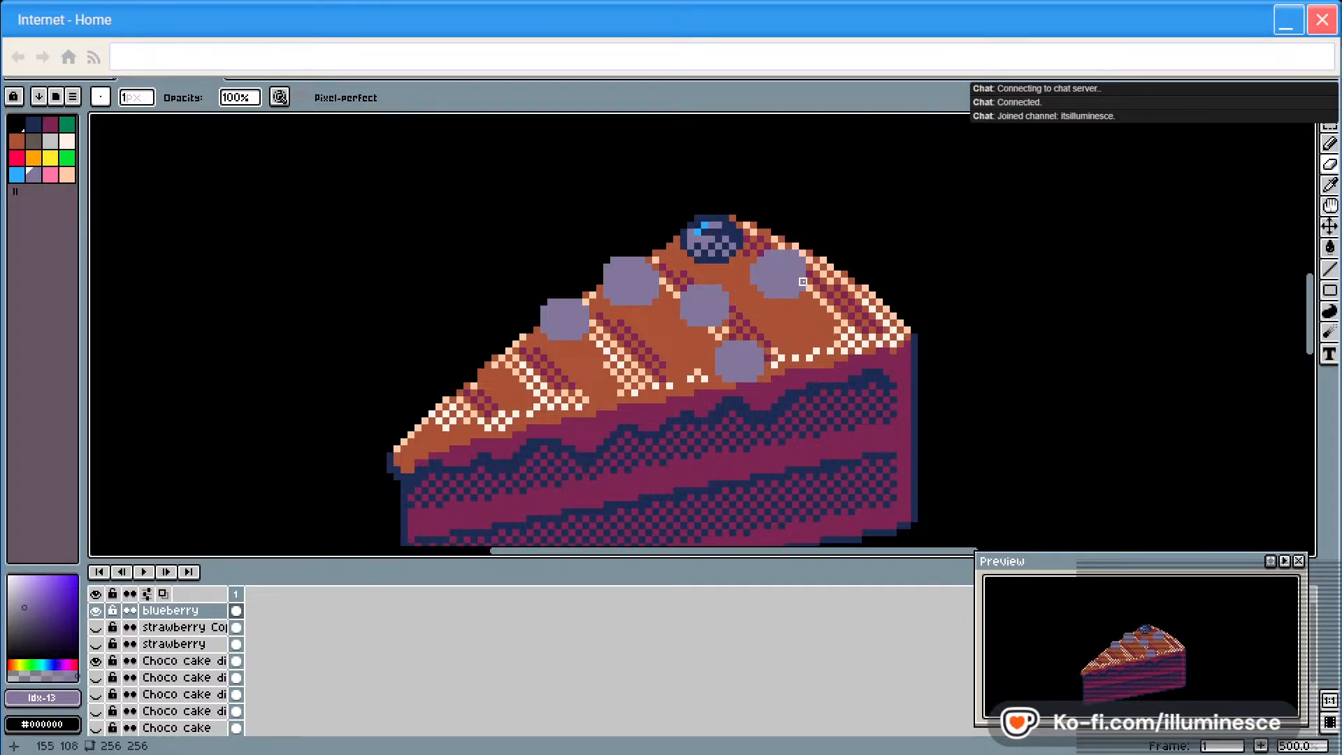
{"action": "left_click", "coordinate": [633, 279], "text": "alt"}
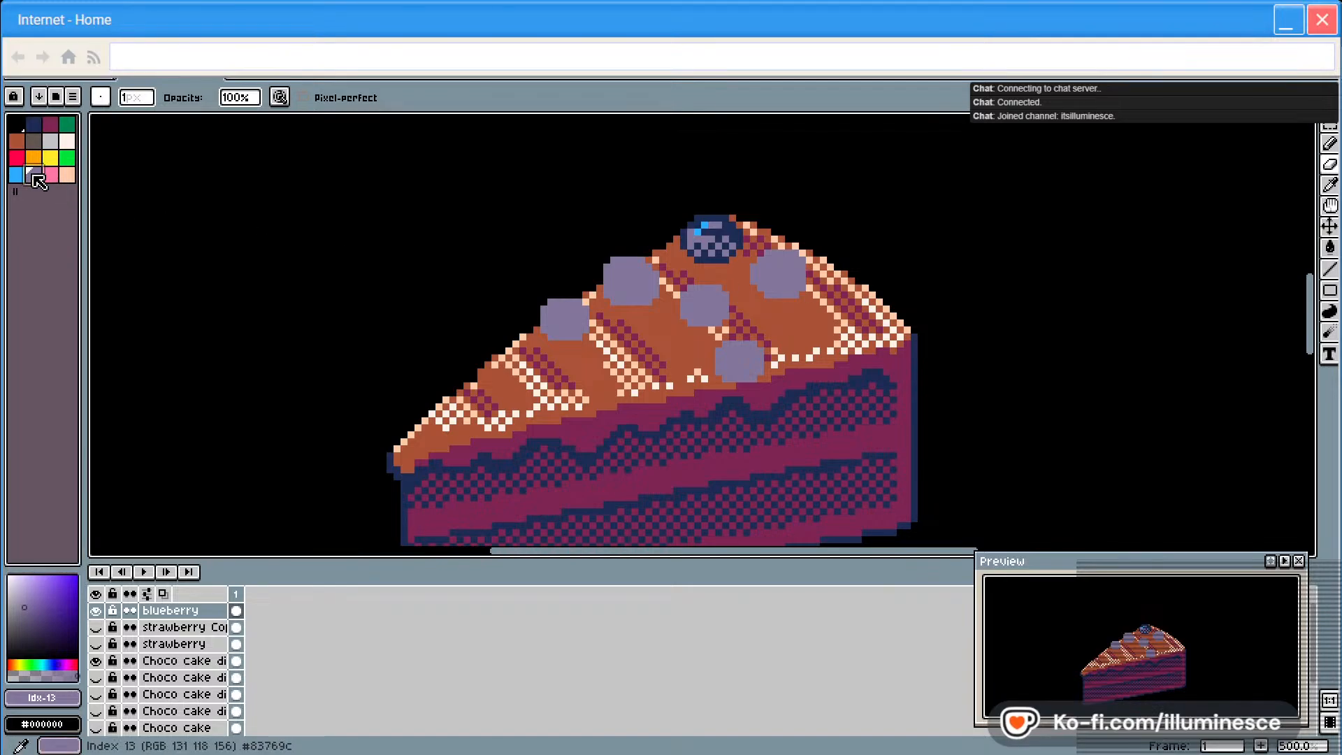
{"action": "key", "text": "e"}
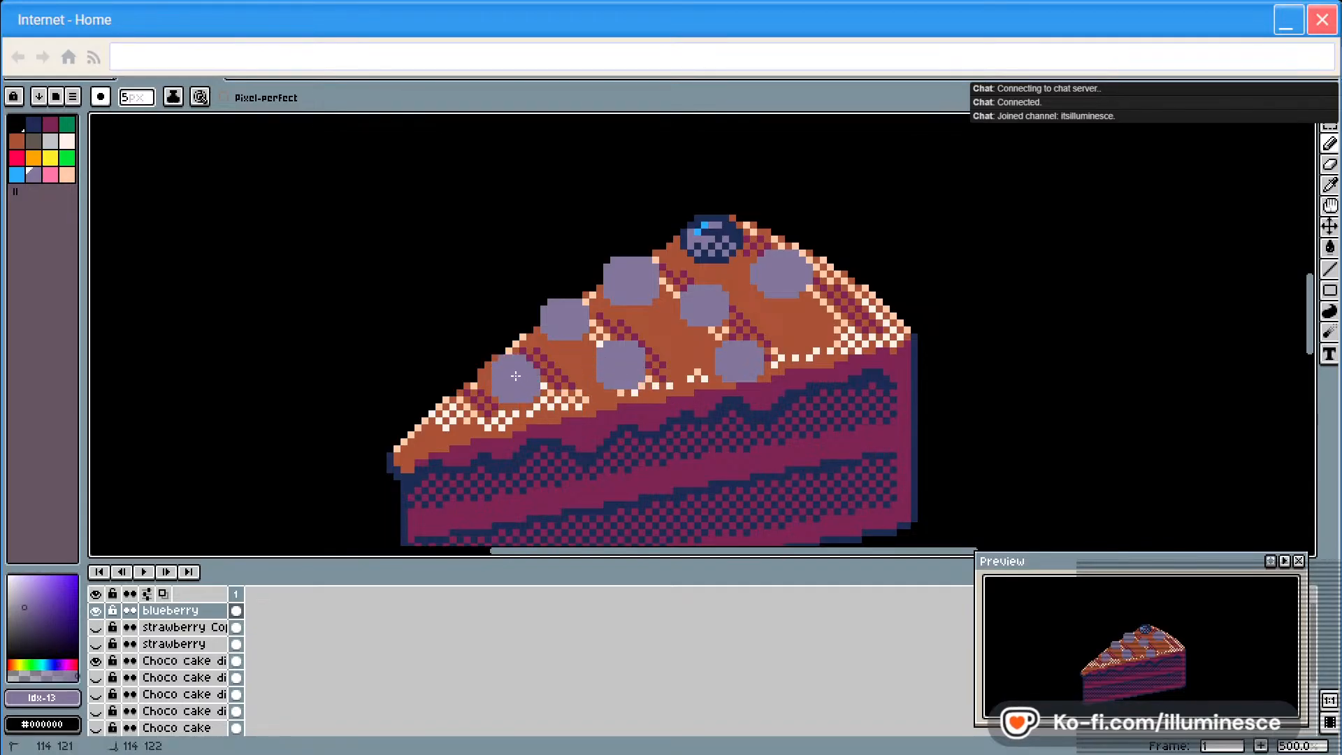
{"action": "key", "text": "b"}
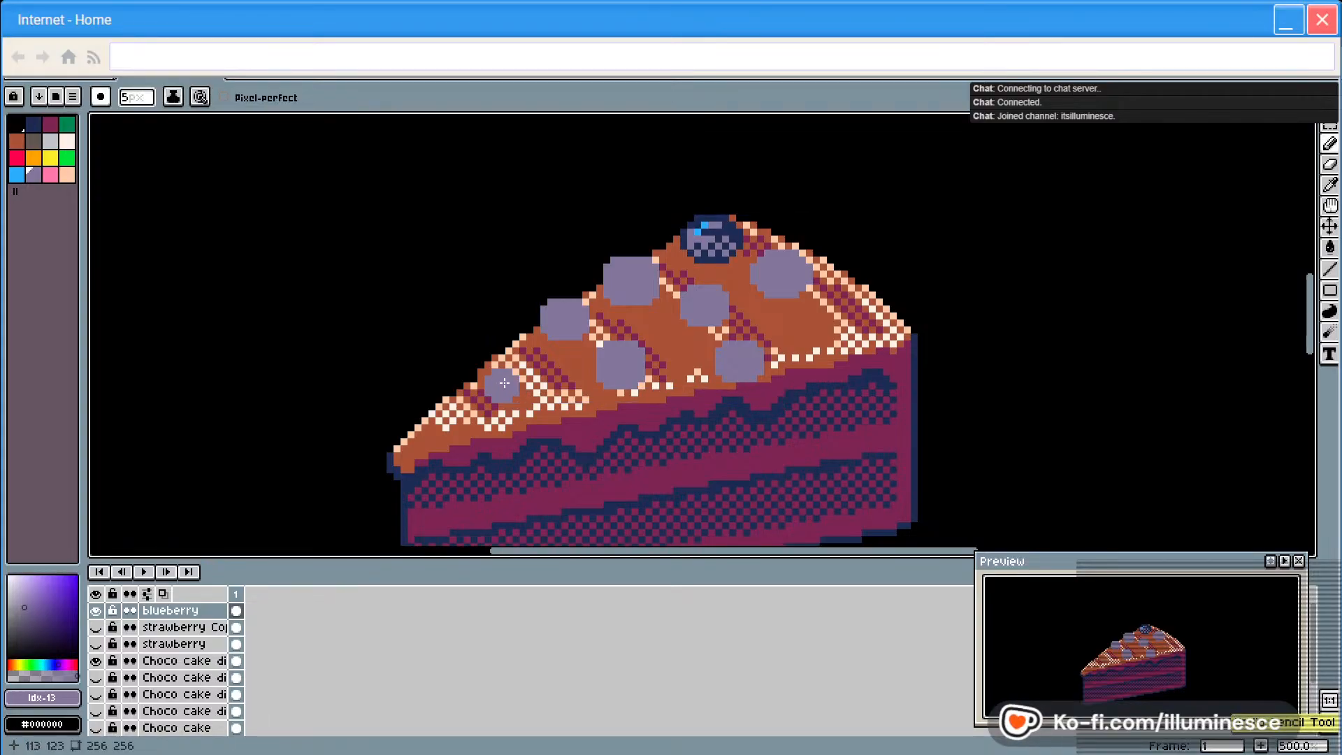
{"action": "left_click", "coordinate": [509, 384]}
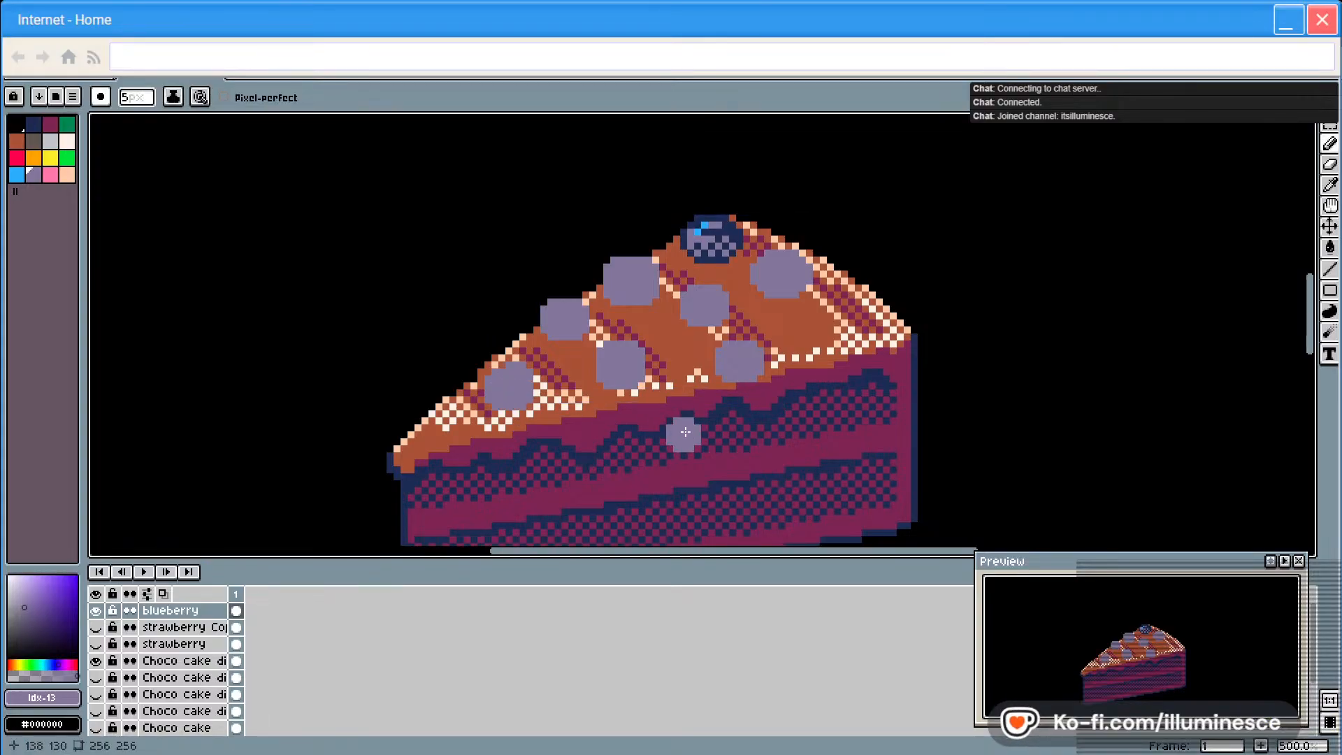
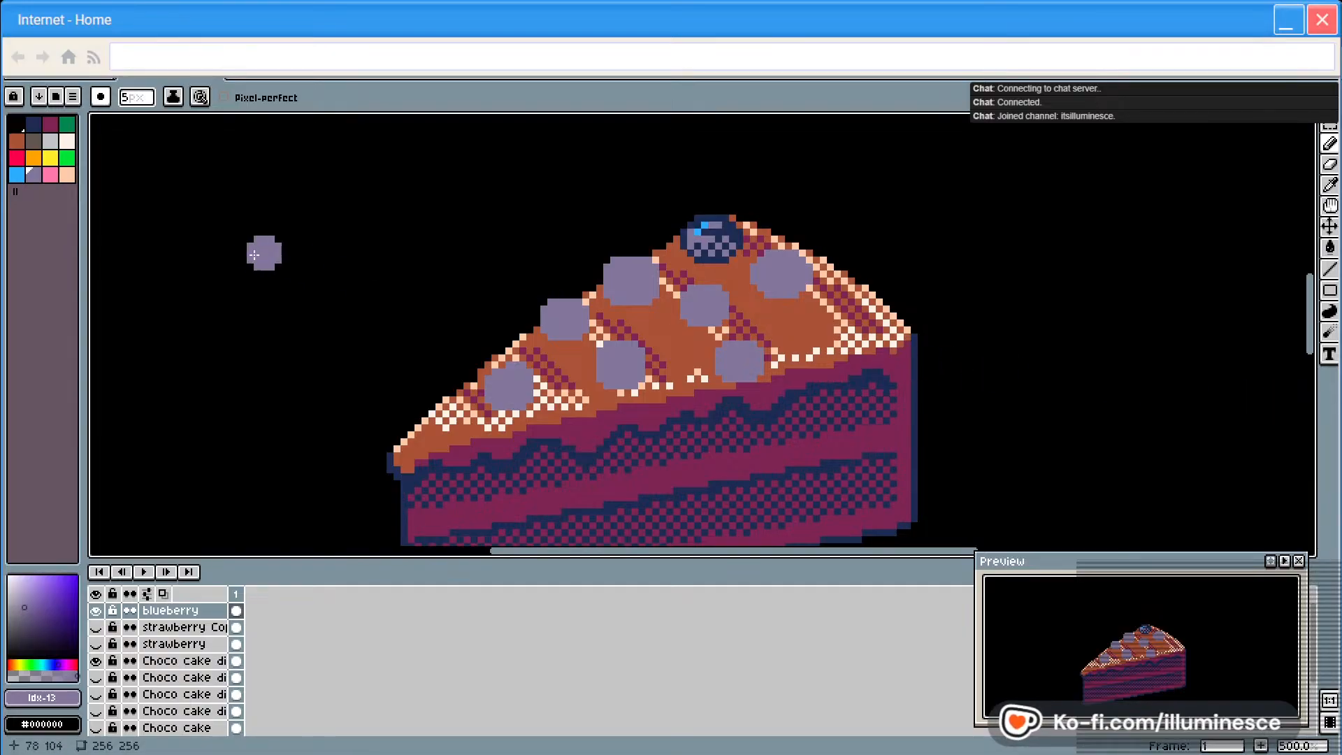
Dither the lower parts of the seven new blueberries in dark blue with the saved checkerboard pattern brush
{"action": "left_click", "coordinate": [33, 124]}
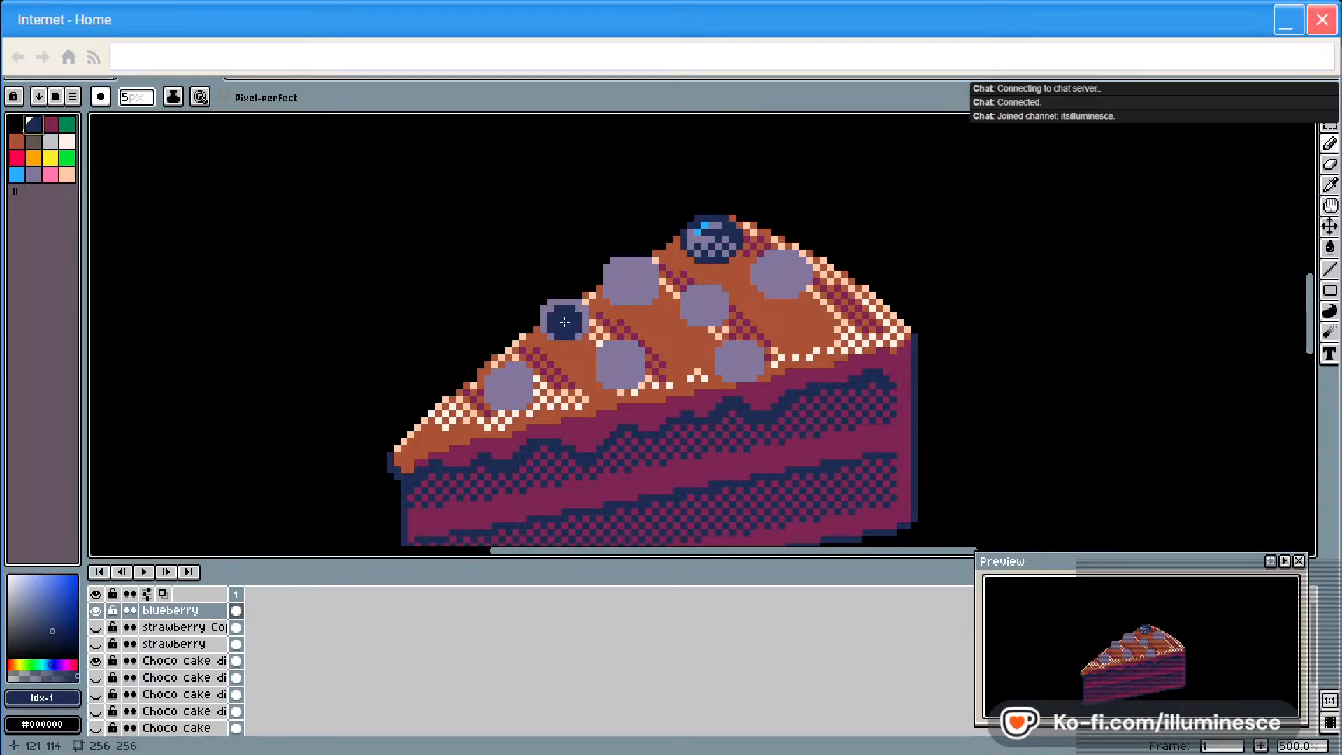
{"action": "left_click", "coordinate": [101, 96]}
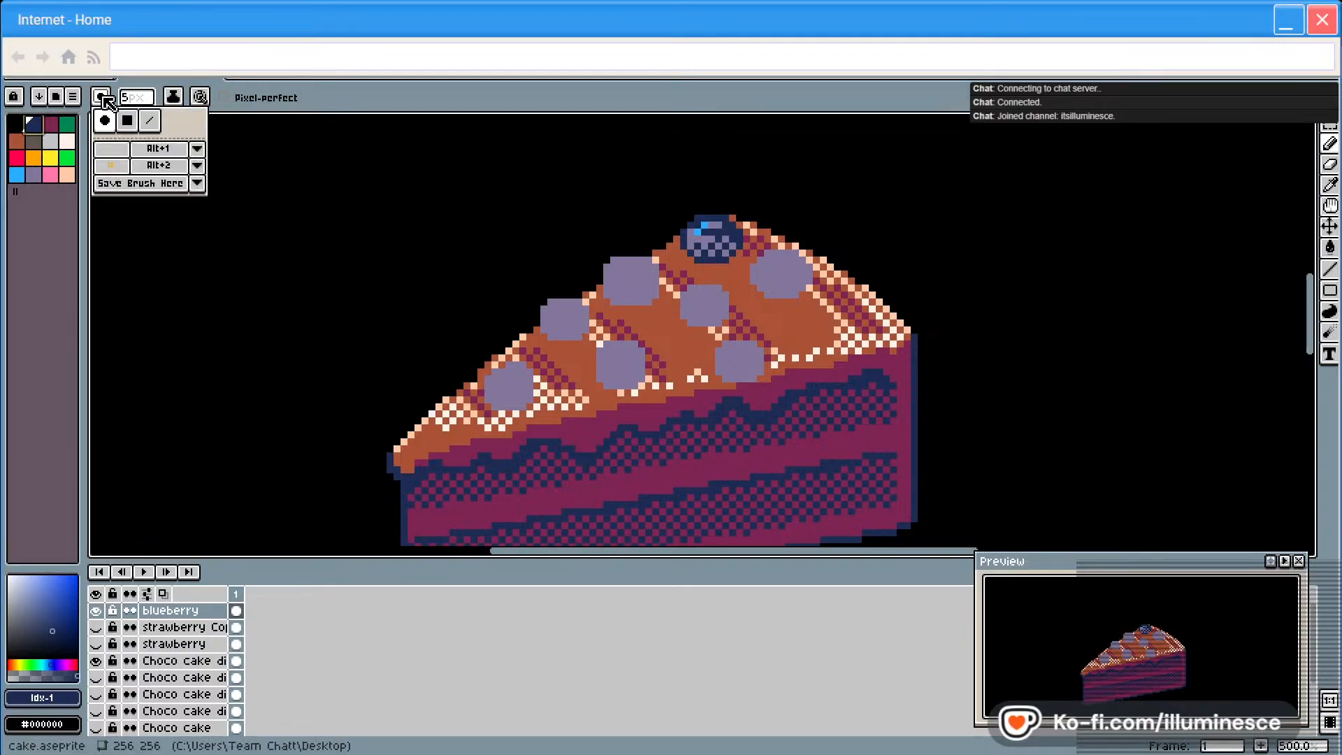
{"action": "left_click", "coordinate": [119, 167]}
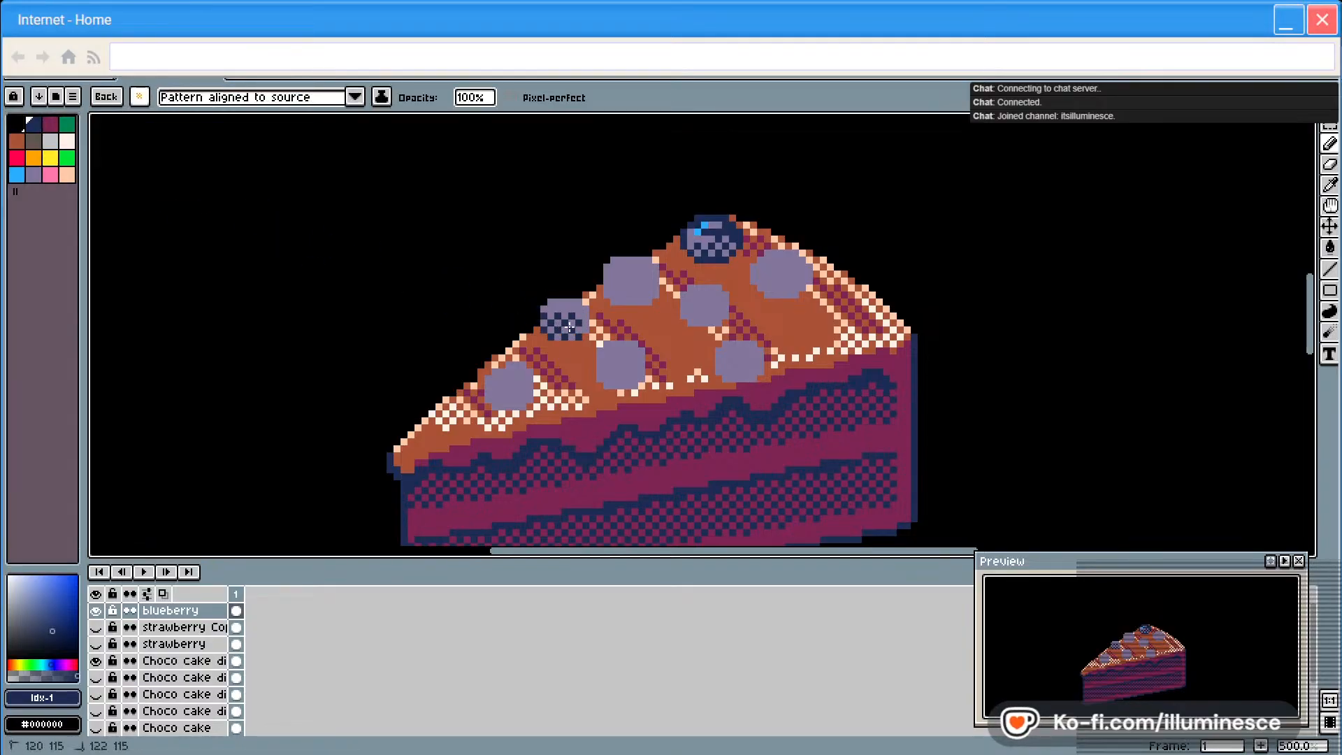
{"action": "left_click_drag", "start_coordinate": [569, 327], "coordinate": [574, 325]}
{"action": "left_click", "coordinate": [633, 283]}
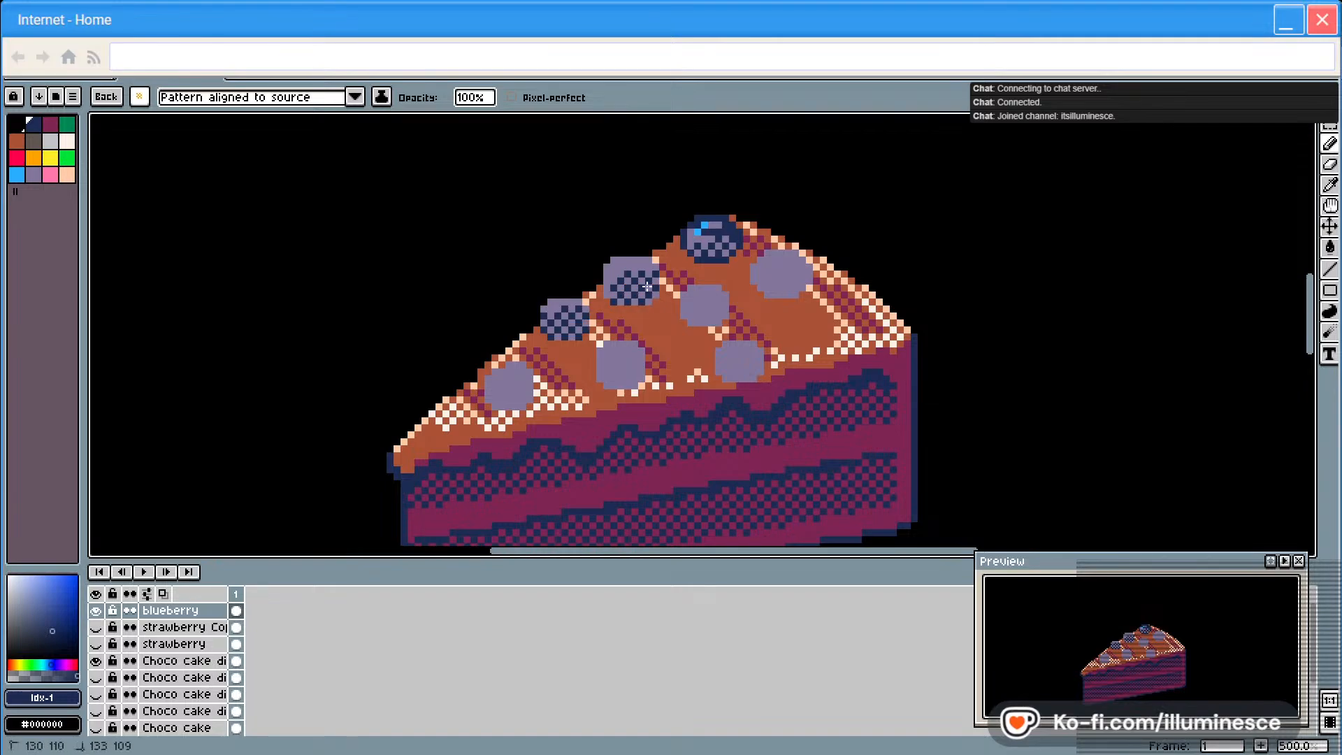
{"action": "left_click", "coordinate": [708, 313]}
{"action": "mouse_move", "coordinate": [778, 302]}
{"action": "left_mouse_down"}
{"action": "mouse_move", "coordinate": [791, 269]}
{"action": "mouse_move", "coordinate": [800, 282]}
{"action": "left_mouse_up"}
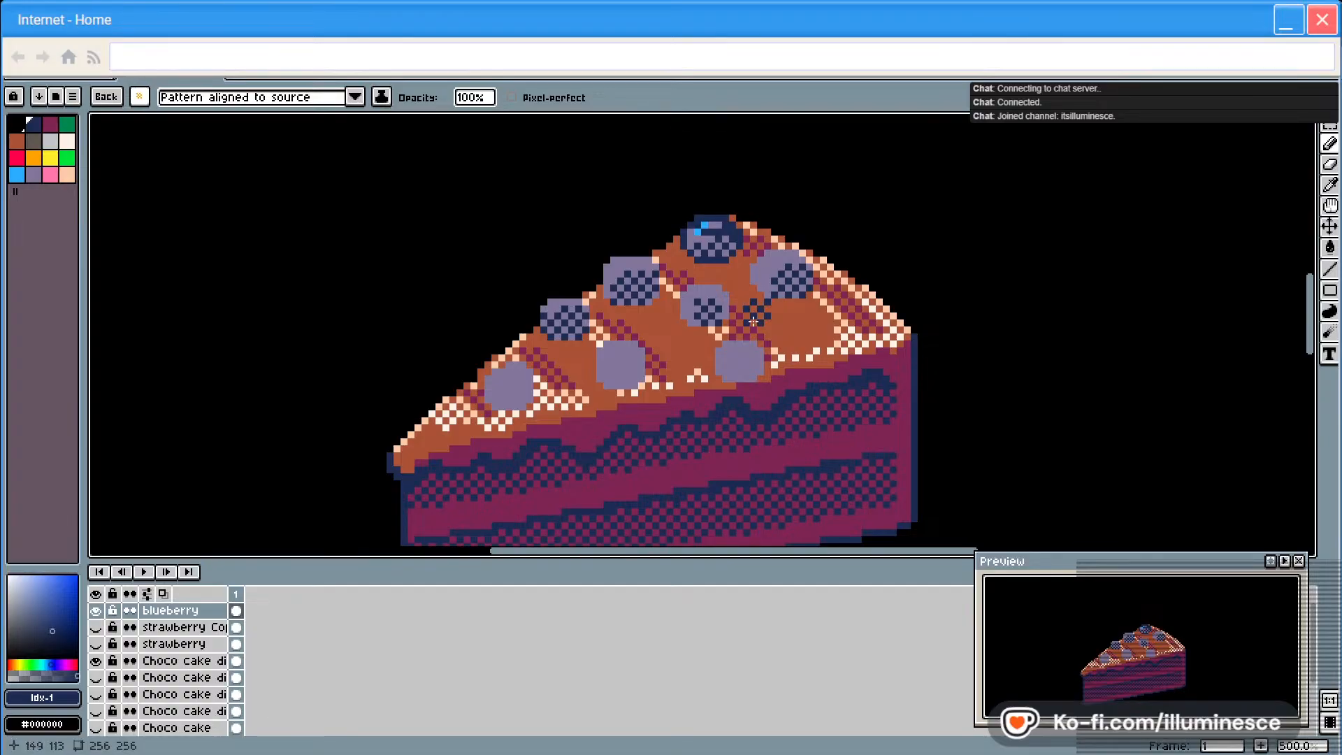
{"action": "left_click", "coordinate": [742, 363]}
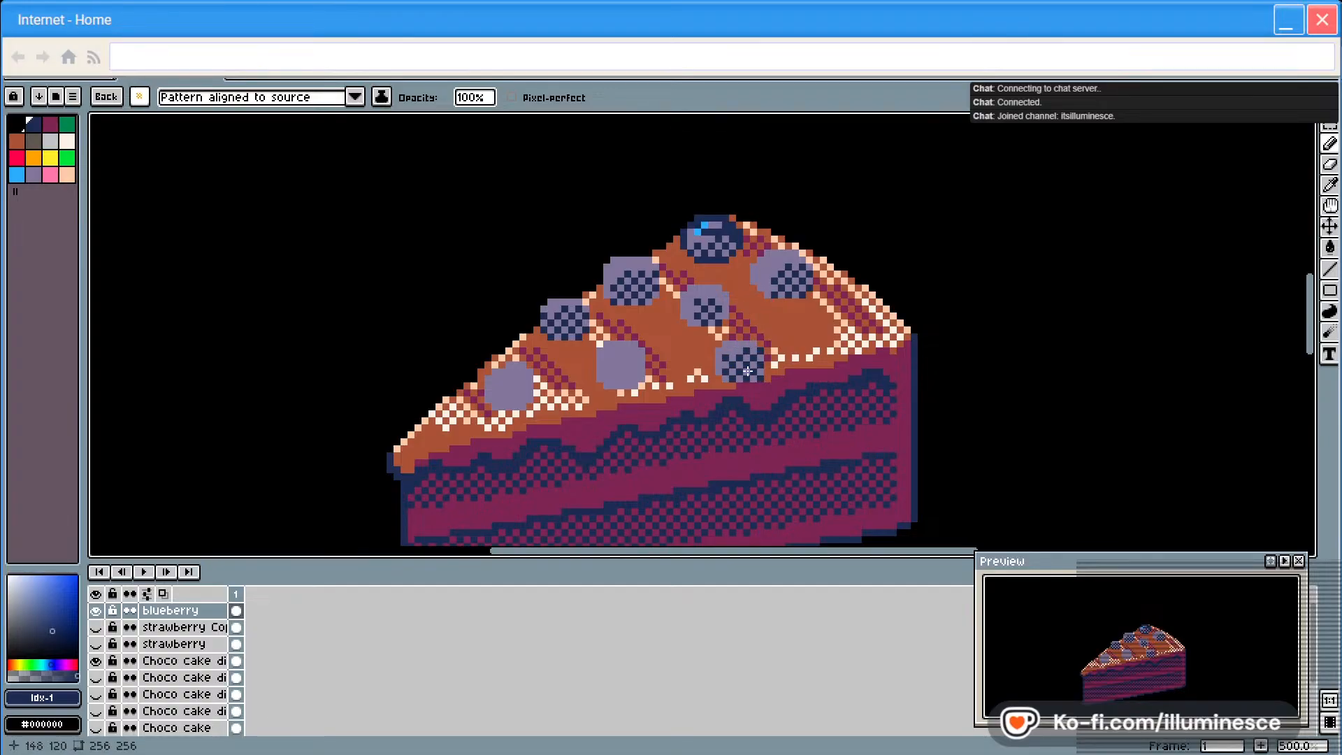
{"action": "left_click_drag", "start_coordinate": [619, 375], "coordinate": [633, 368]}
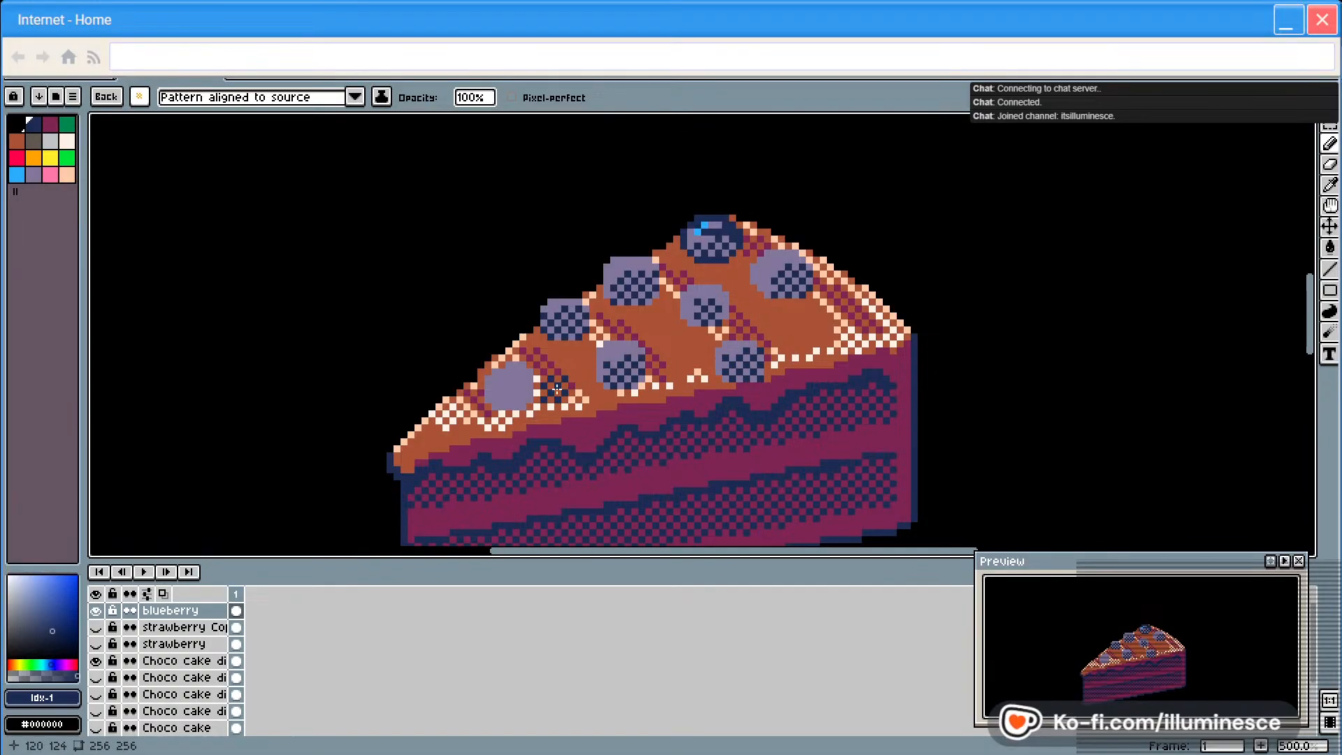
{"action": "left_click_drag", "start_coordinate": [516, 389], "coordinate": [508, 397]}
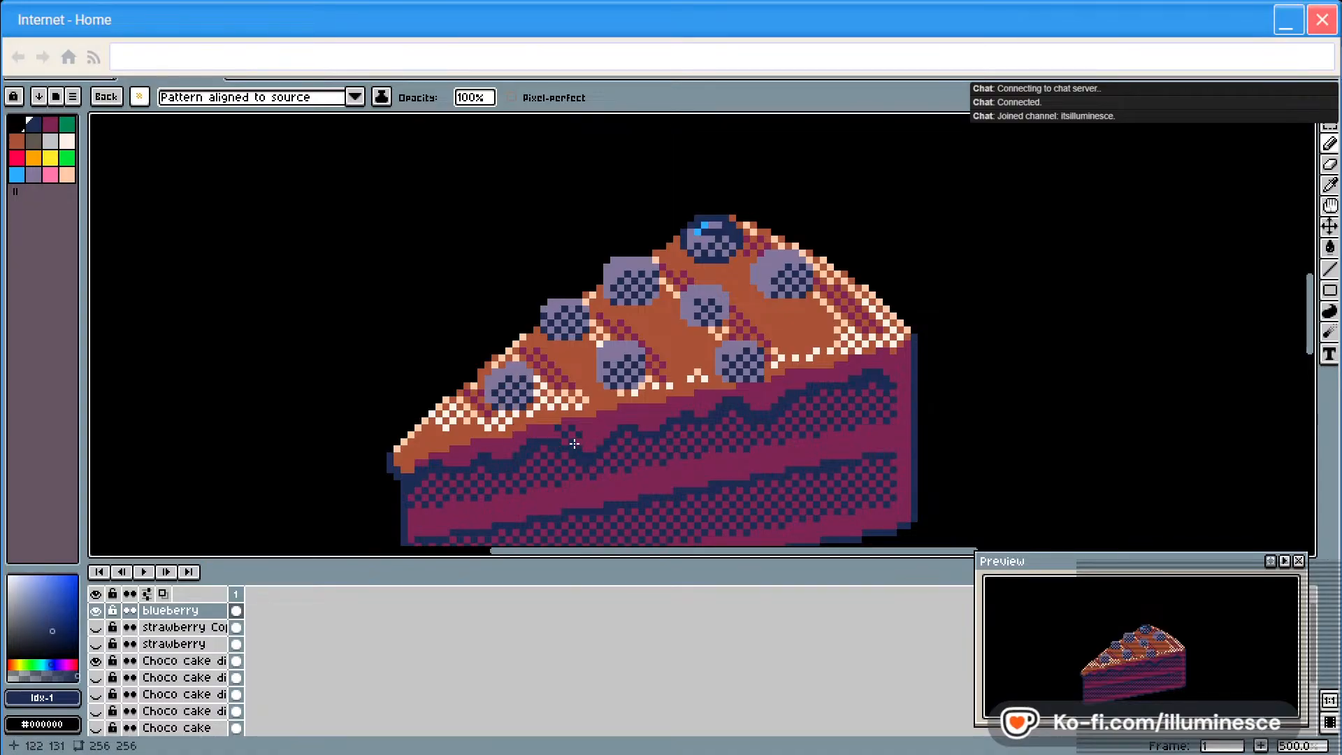
Switch to a 1 px brush and shade the outer edges of the two upper-left blueberries in dark blue
{"action": "left_click", "coordinate": [139, 96]}
{"action": "left_click", "coordinate": [156, 131]}
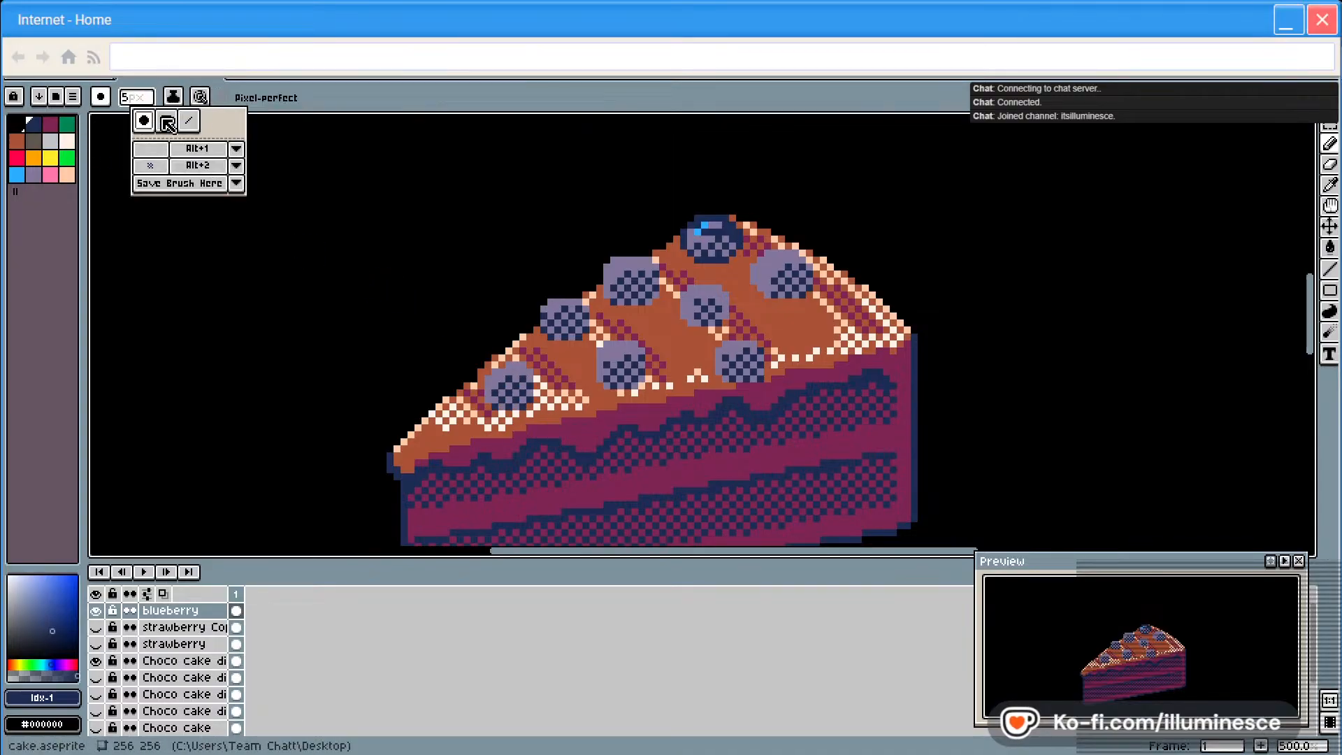
{"action": "left_click", "coordinate": [126, 98]}
{"action": "left_click", "coordinate": [127, 119]}
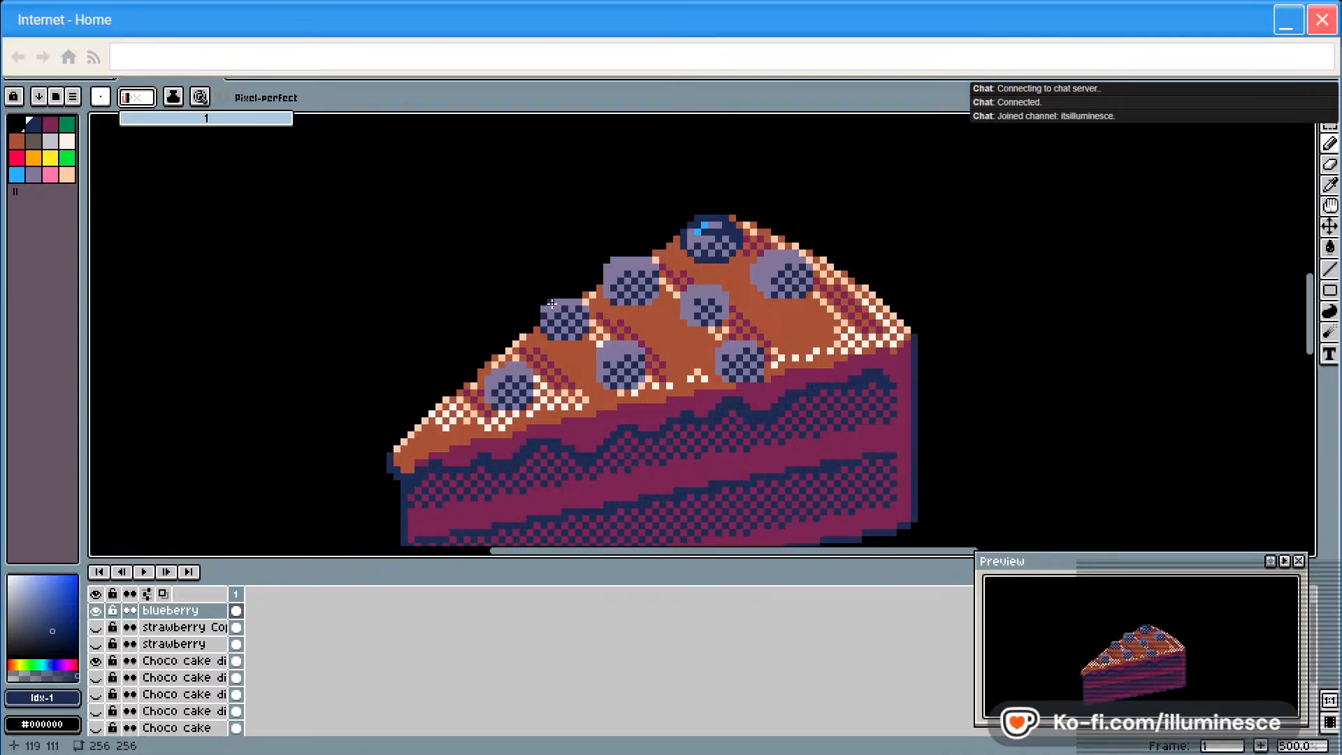
{"action": "left_click_drag", "start_coordinate": [551, 303], "coordinate": [574, 301]}
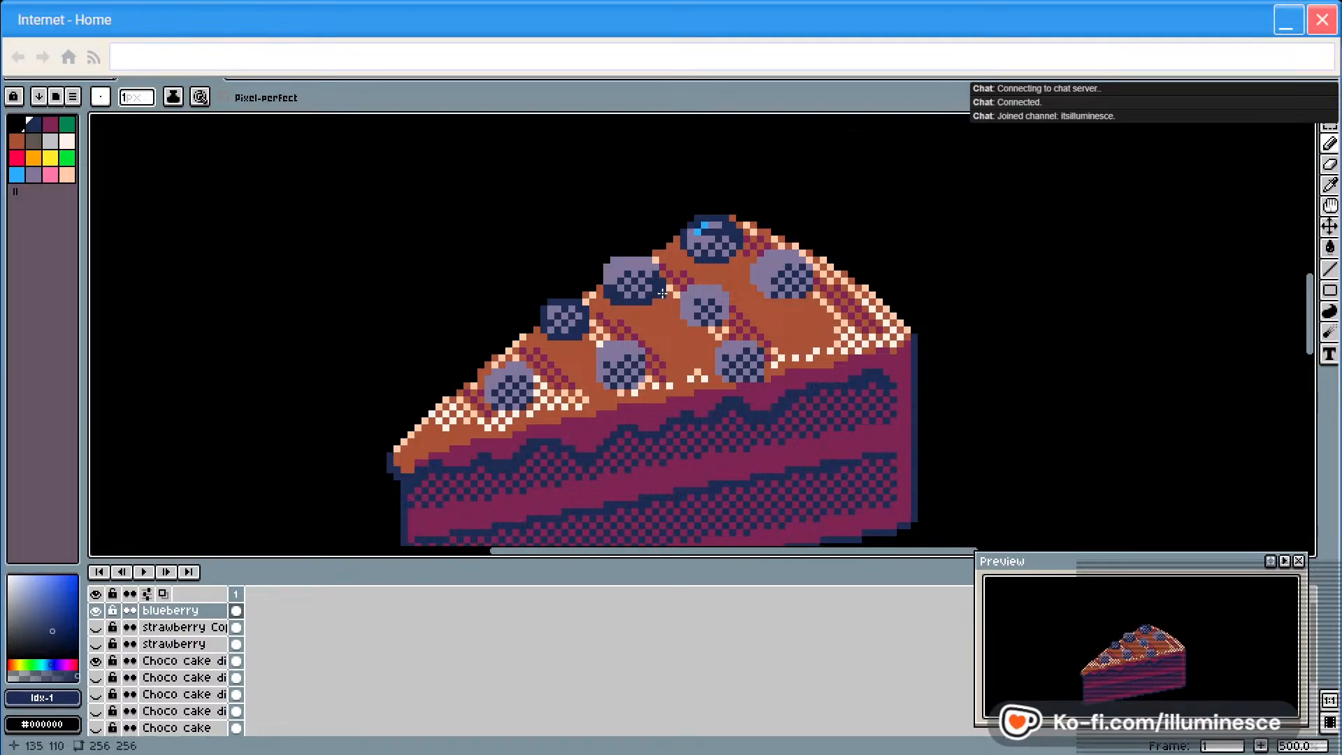
{"action": "key", "text": "e"}
{"action": "key", "text": "b"}
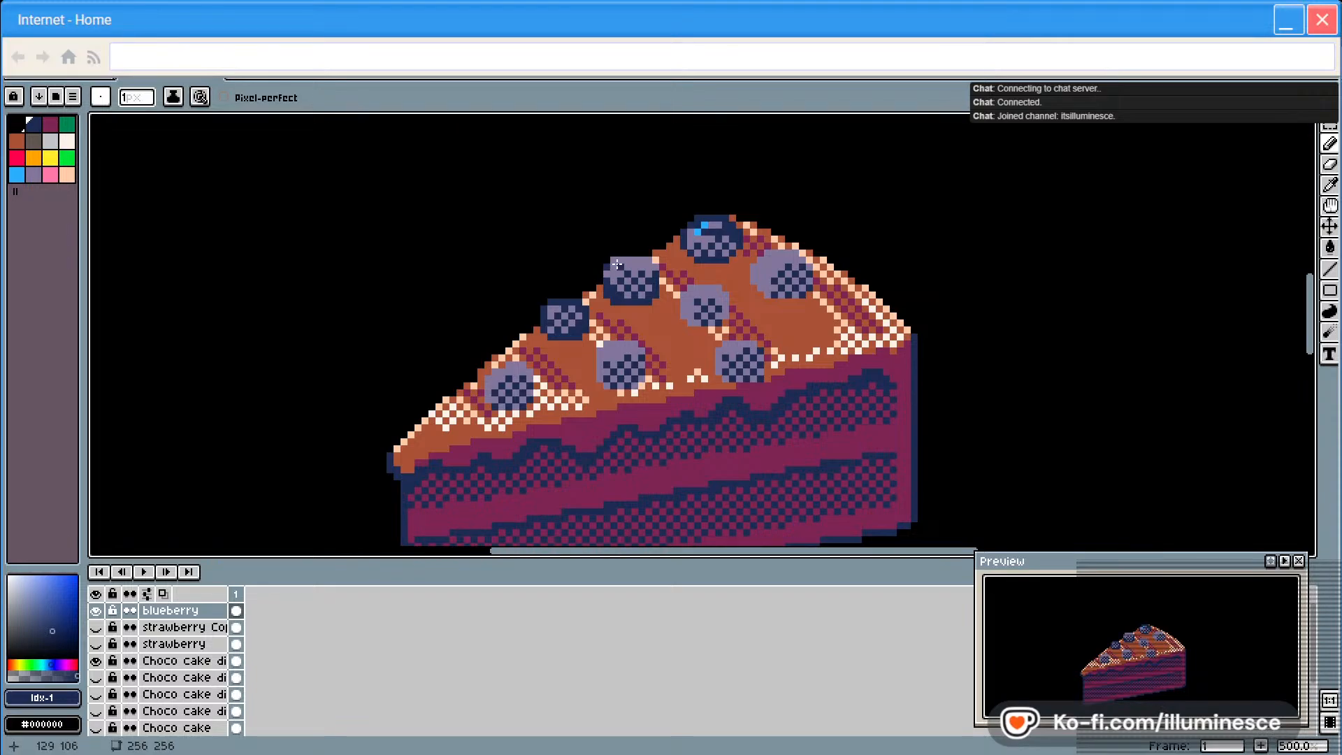
{"action": "key", "text": "e"}
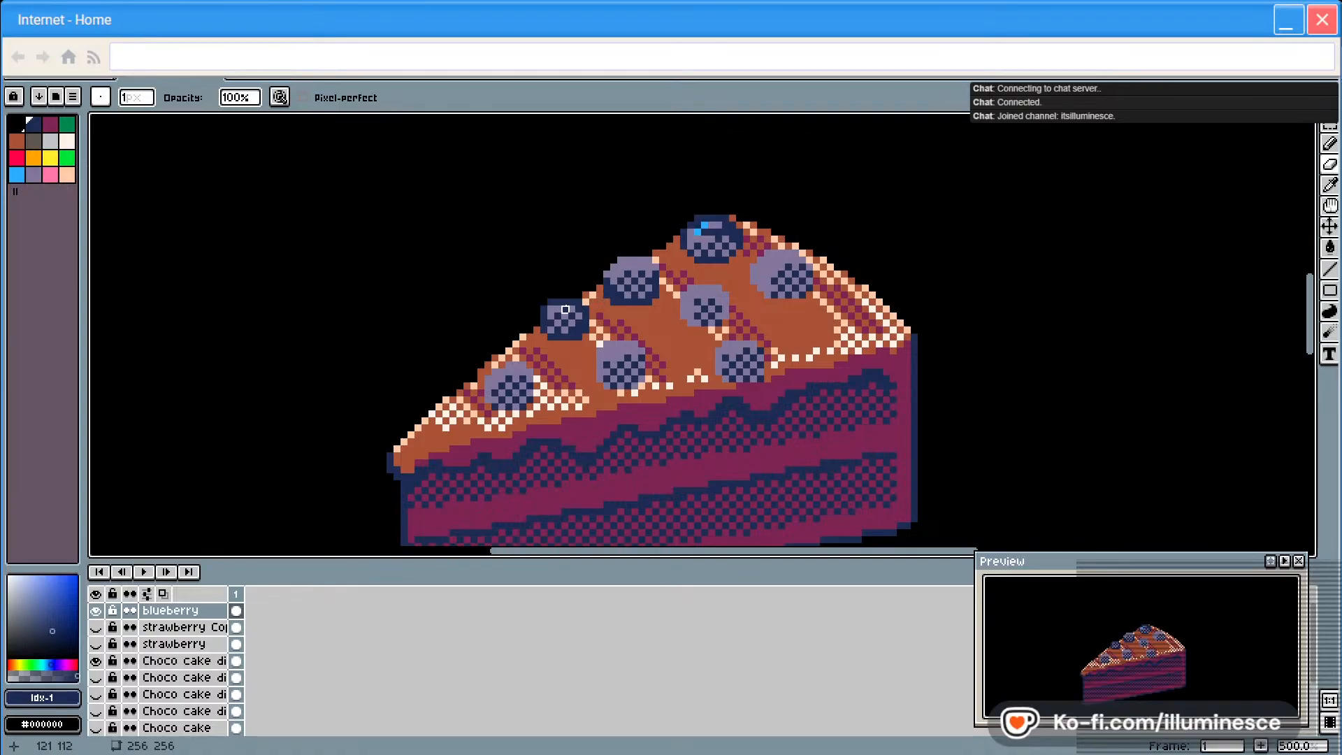
Recolour the leftmost shaded blueberry's top edge greyish purple, and try the same on the topmost blueberry before restoring its dark blue crown
{"action": "left_click", "coordinate": [33, 174]}
{"action": "key", "text": "b"}
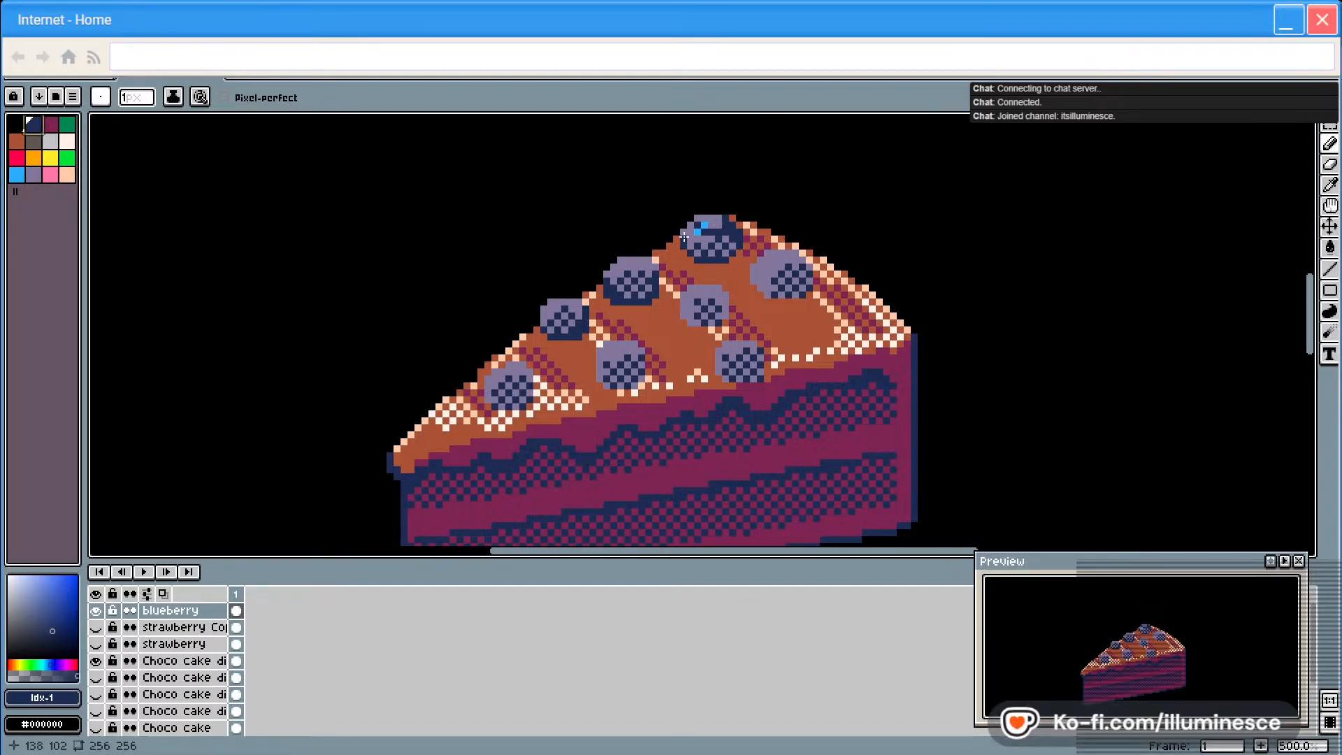
{"action": "left_click", "coordinate": [697, 224], "text": "alt"}
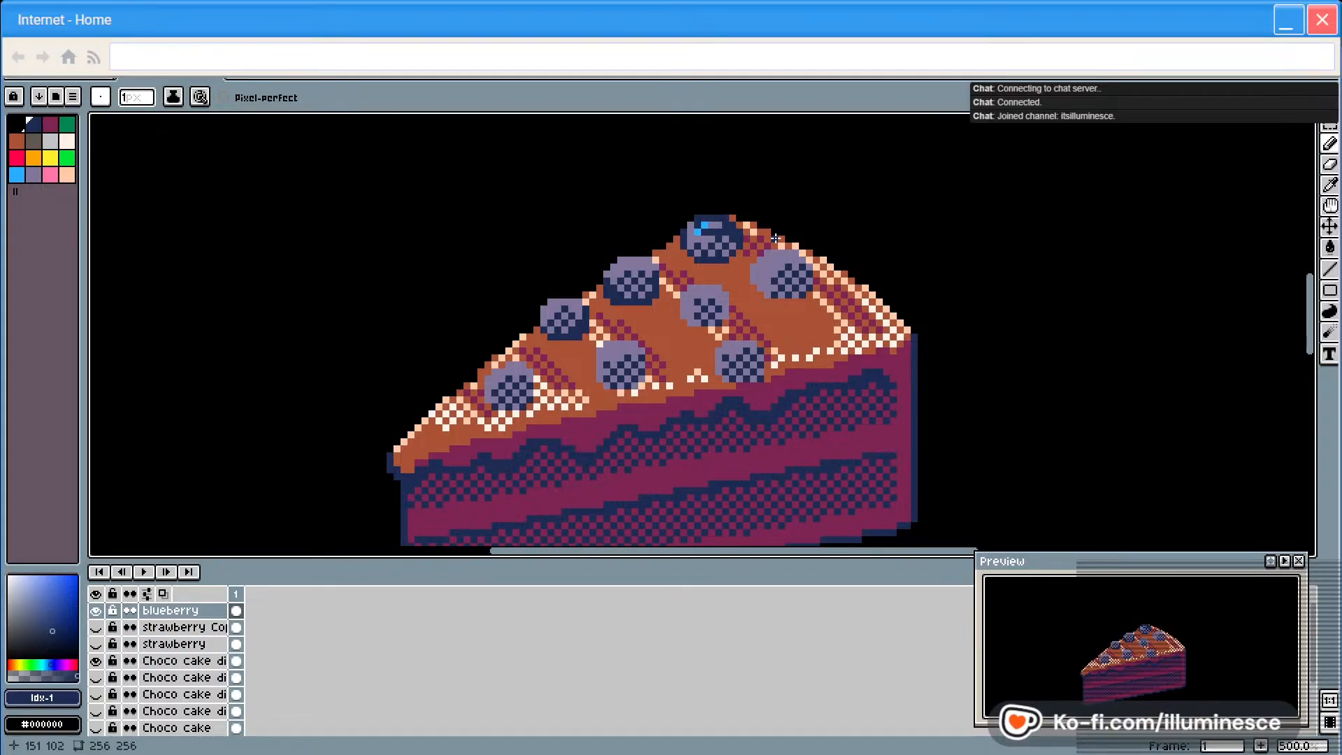
Draw a dark blue crown on the second-highest blueberry, and shade the middle blueberry's lower edge dark blue, trimming its right side
{"action": "left_click", "coordinate": [631, 280], "text": "alt"}
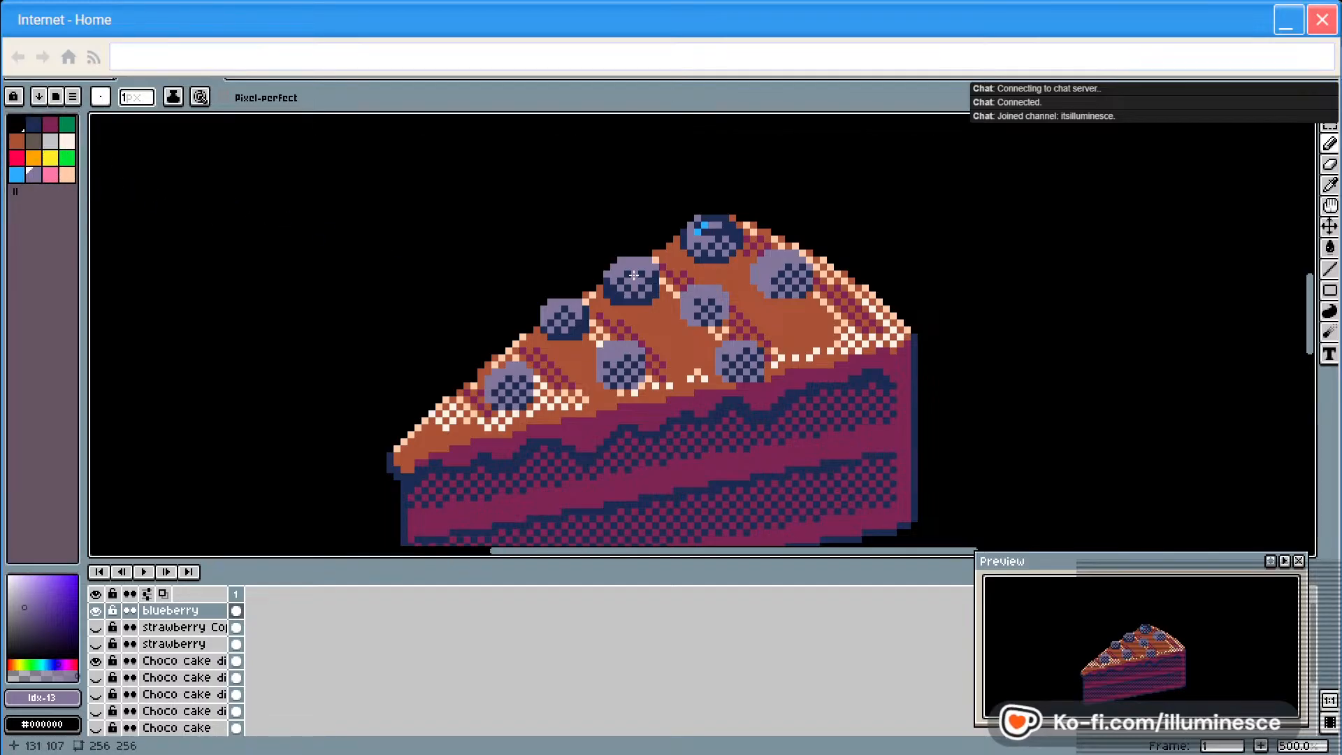
{"action": "left_click", "coordinate": [33, 123]}
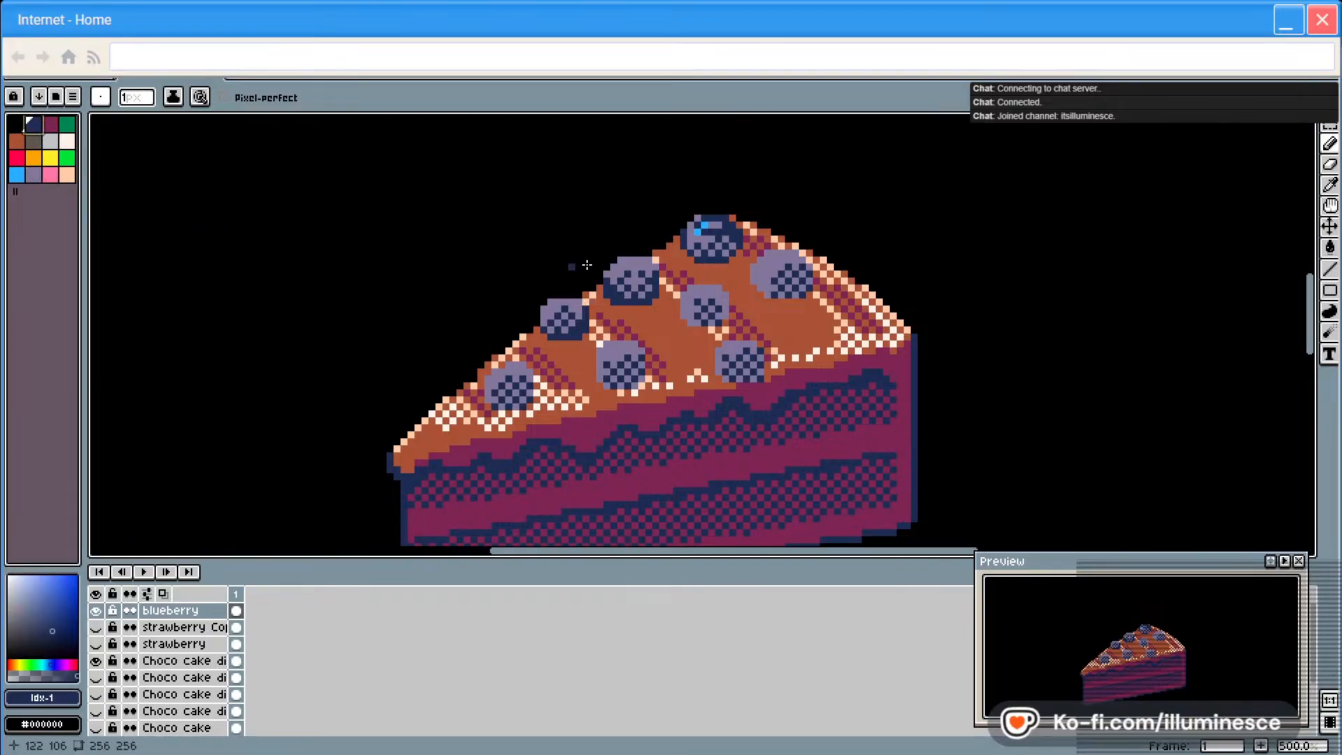
{"action": "left_click", "coordinate": [636, 269]}
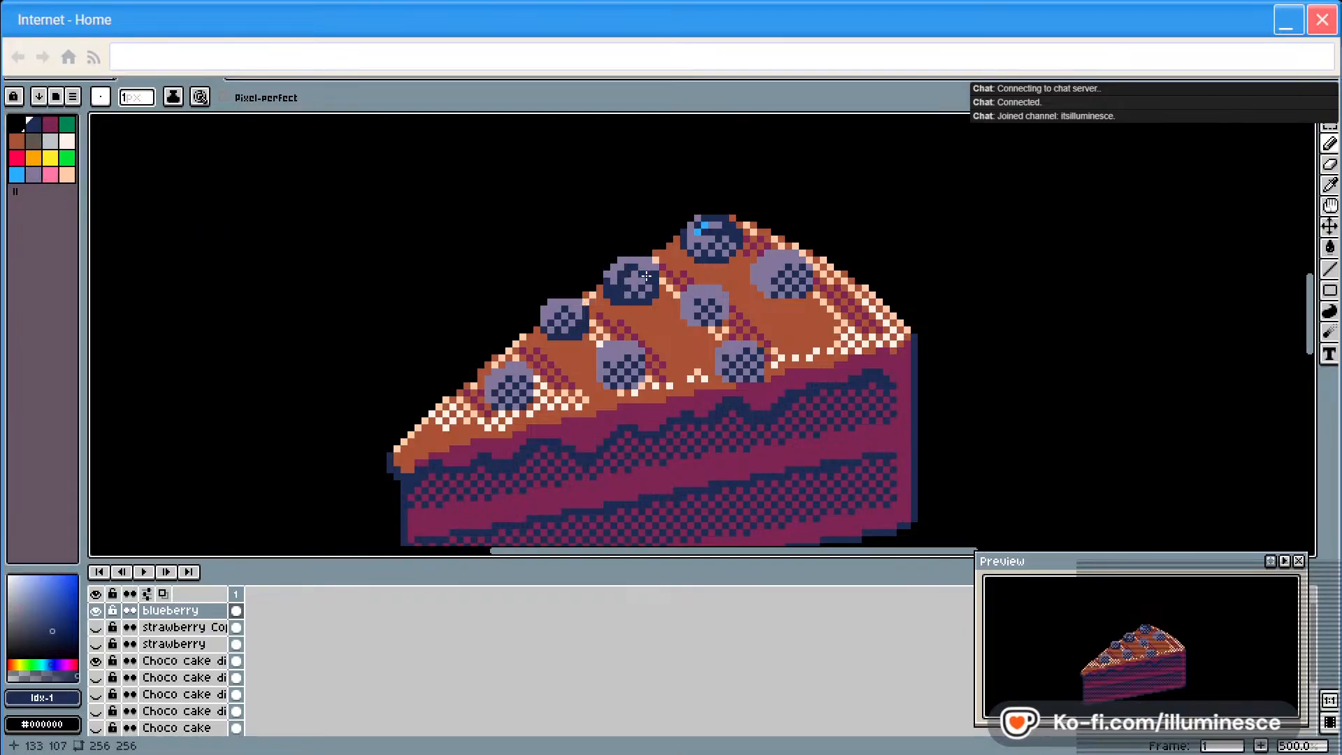
{"action": "left_click", "coordinate": [639, 269]}
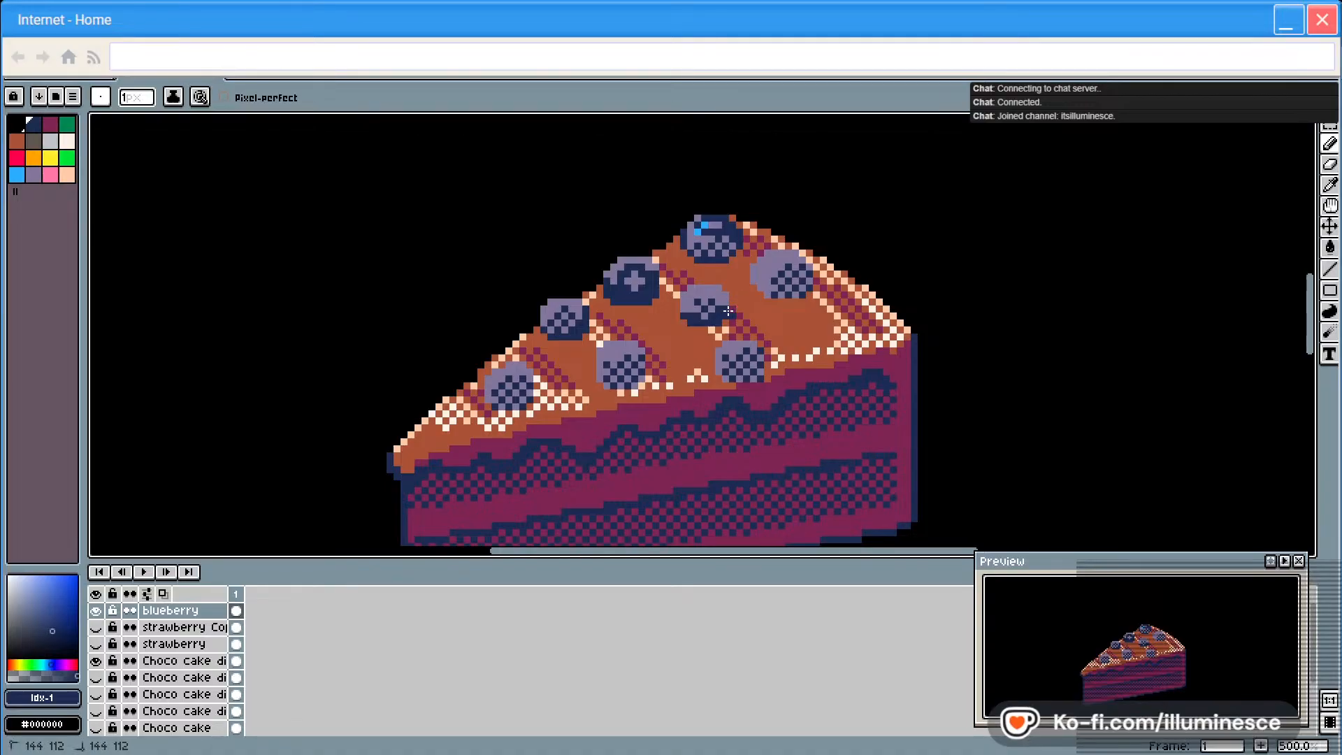
{"action": "key", "text": "e"}
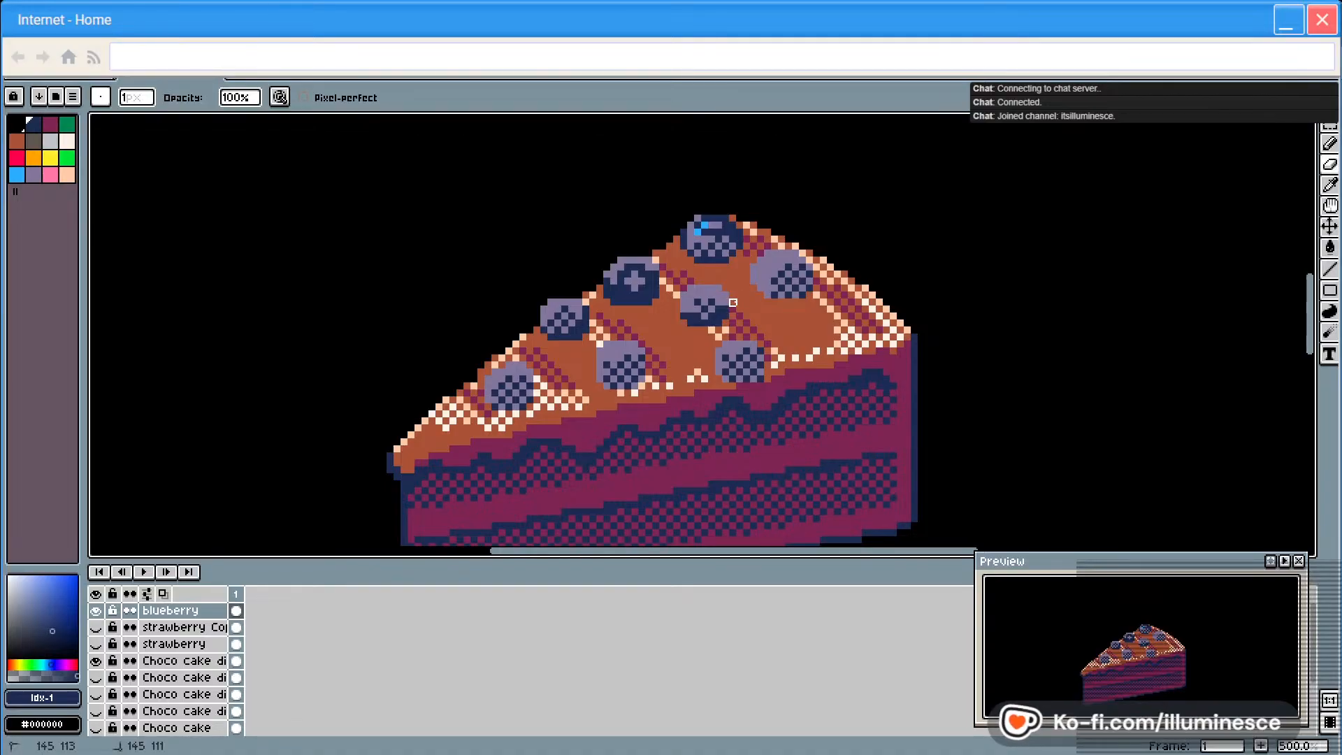
{"action": "key", "text": "b"}
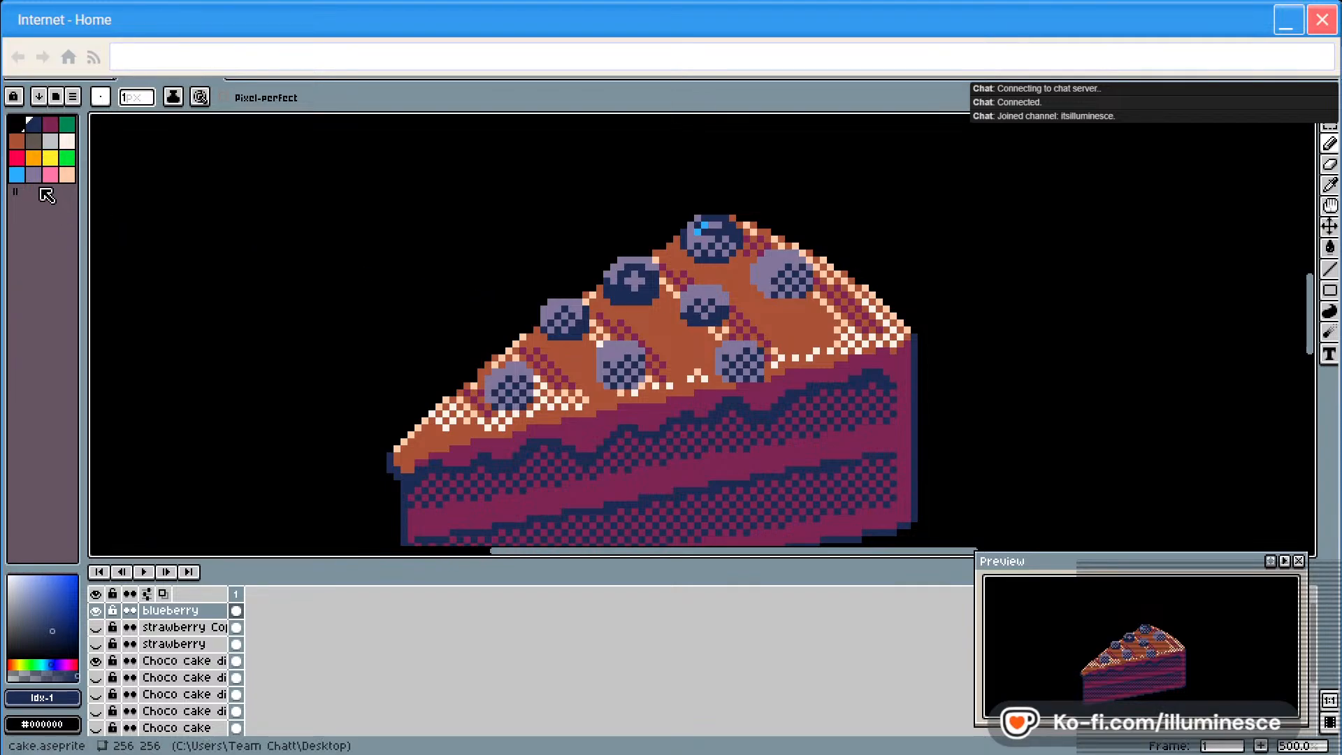
{"action": "left_click", "coordinate": [694, 315], "text": "alt"}
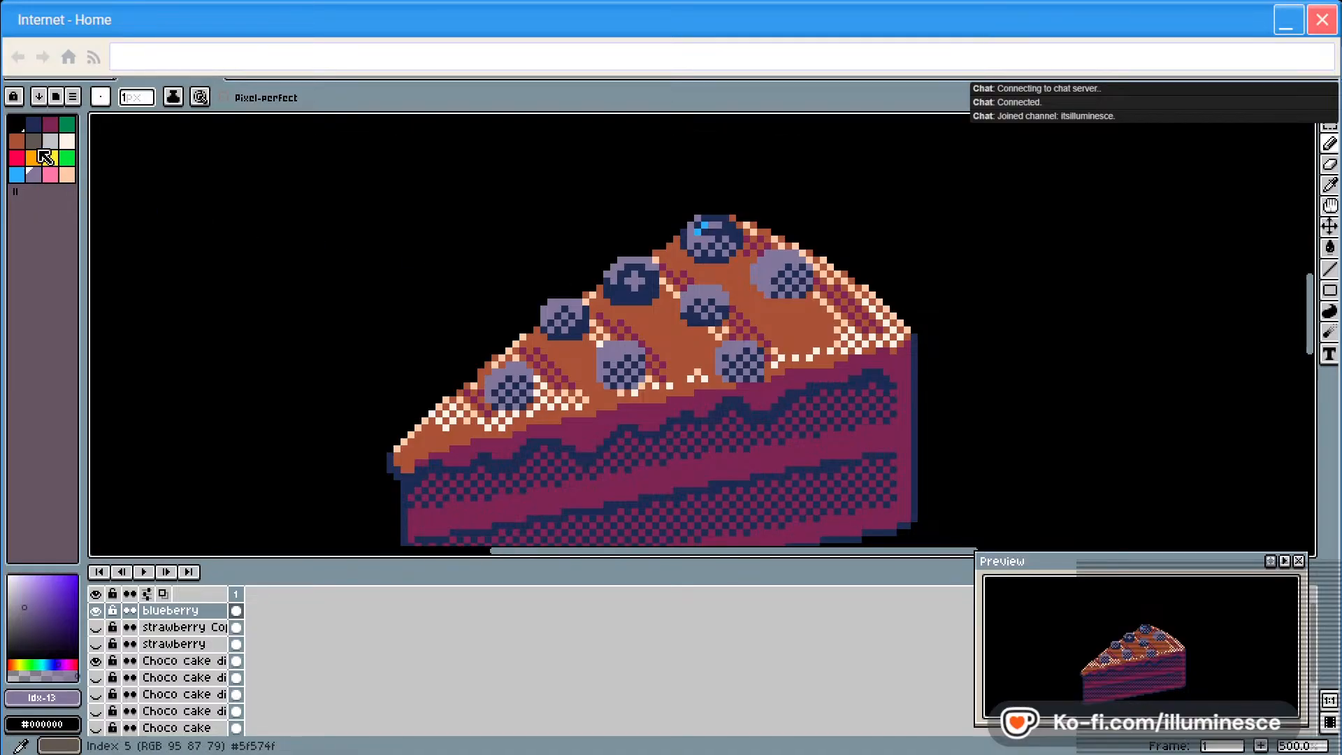
Shade the upper-right blueberry's outer edge in dark blue and erase surplus pixels from its left side
{"action": "left_click", "coordinate": [655, 300], "text": "alt"}
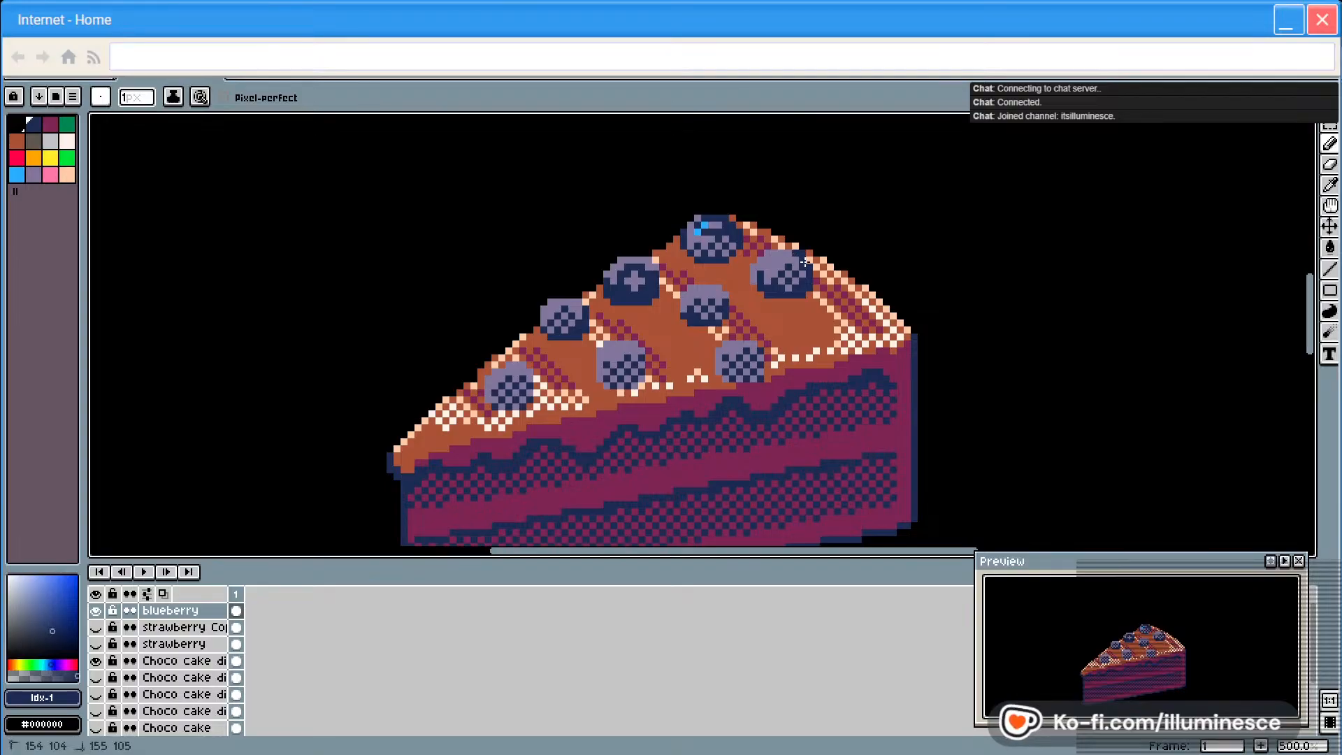
{"action": "key", "text": "e"}
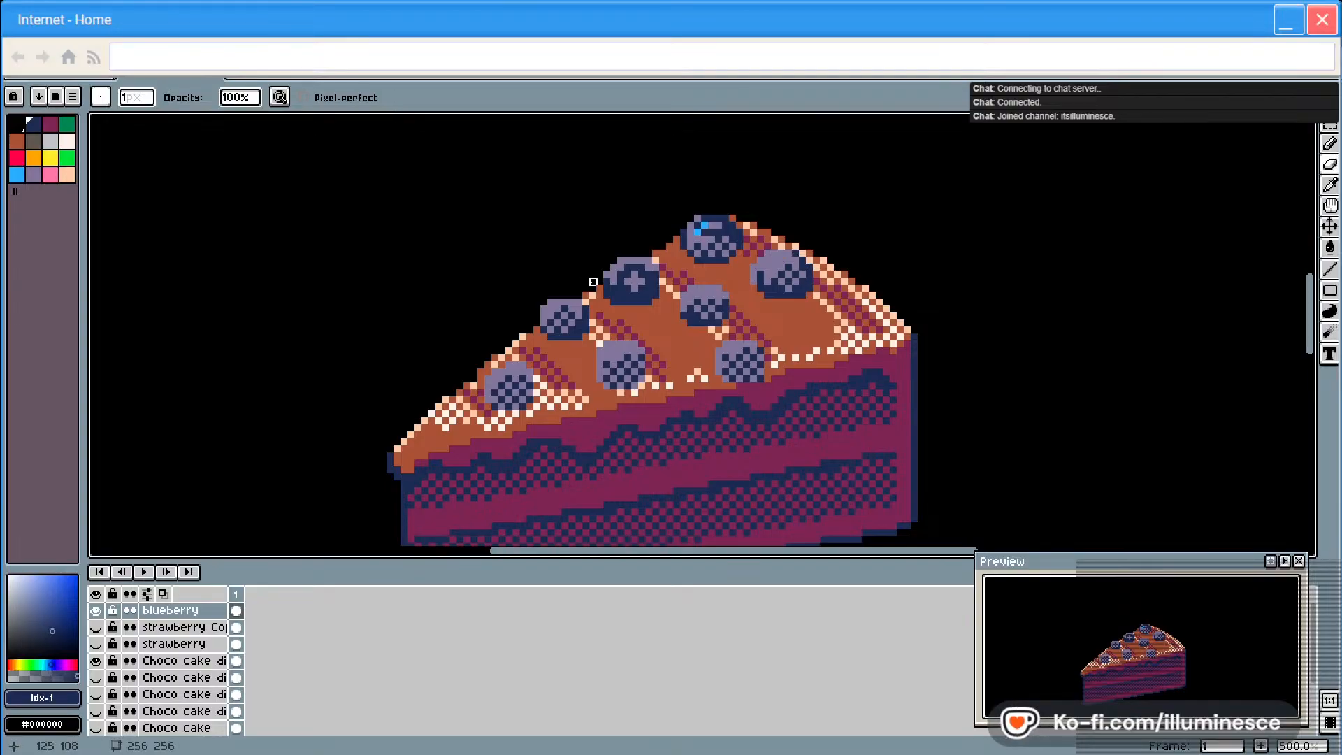
{"action": "left_click", "coordinate": [39, 182]}
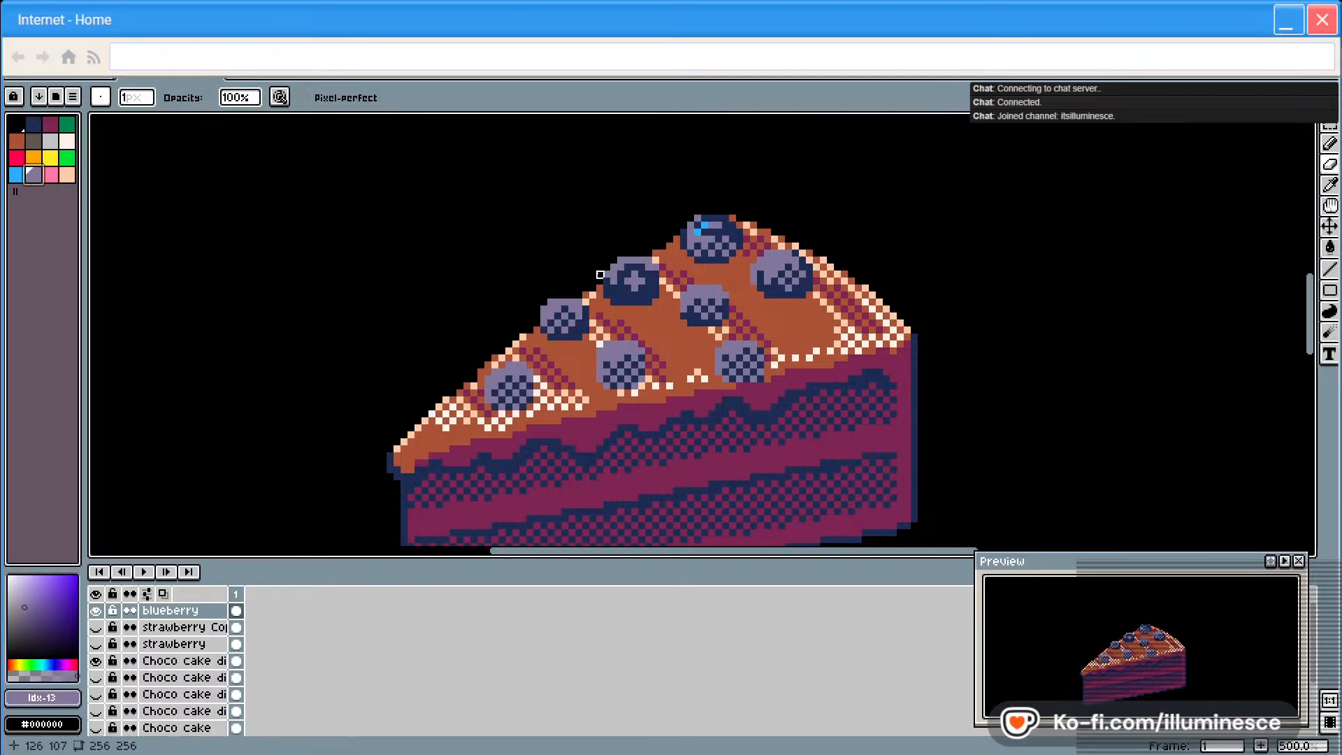
{"action": "left_click", "coordinate": [38, 130]}
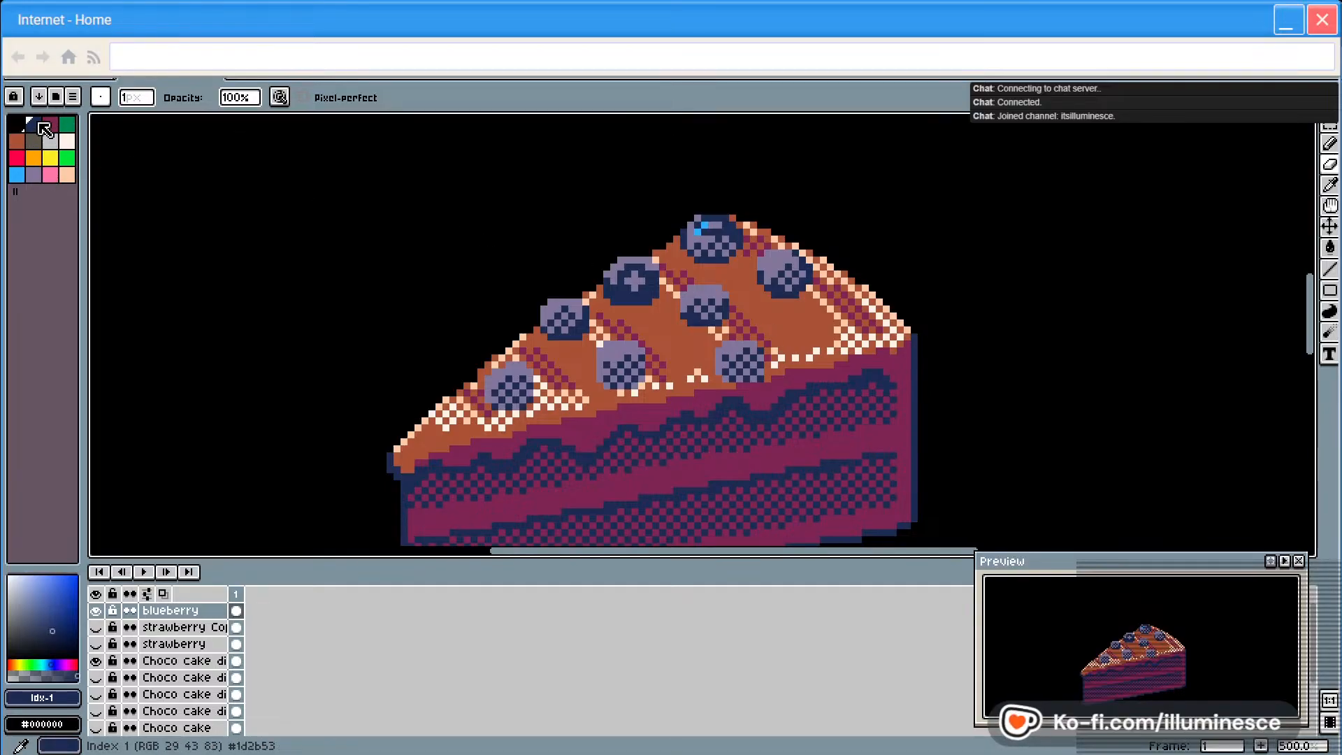
{"action": "key", "text": "b"}
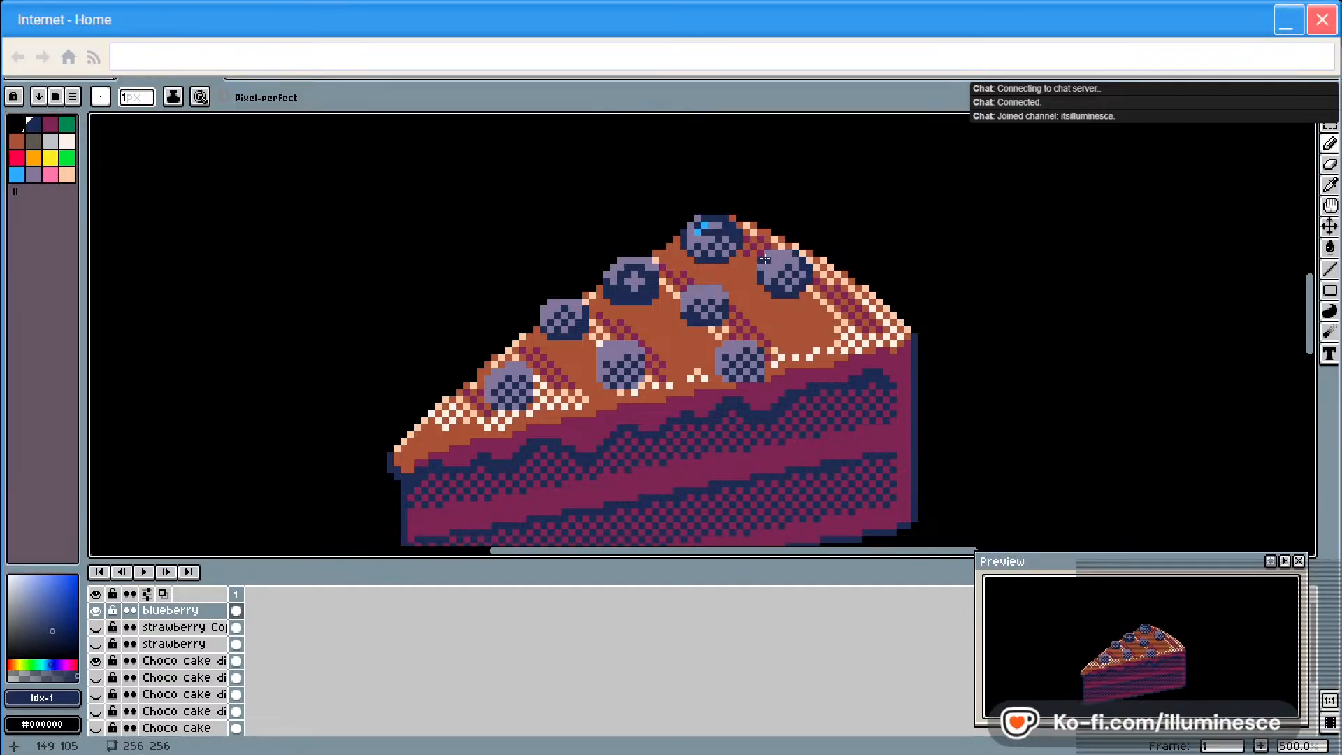
{"action": "key", "text": "e"}
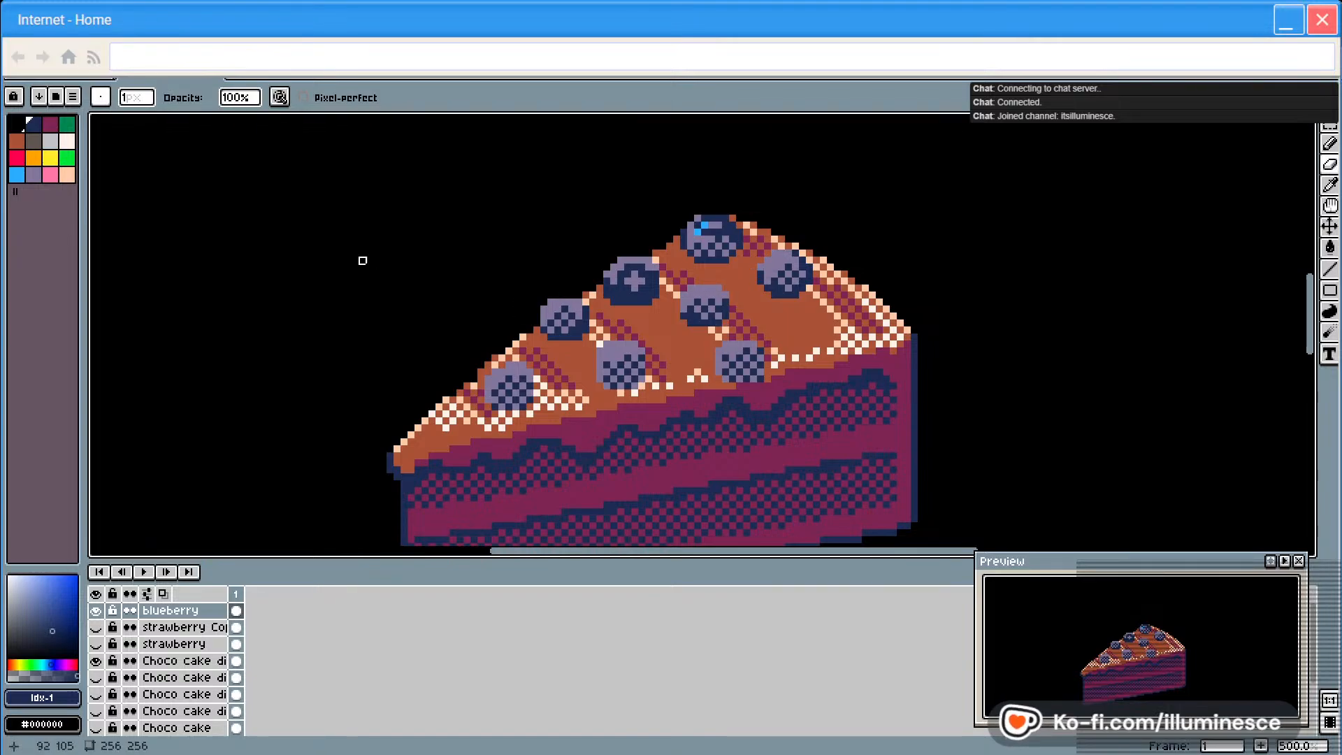
{"action": "left_click", "coordinate": [33, 174]}
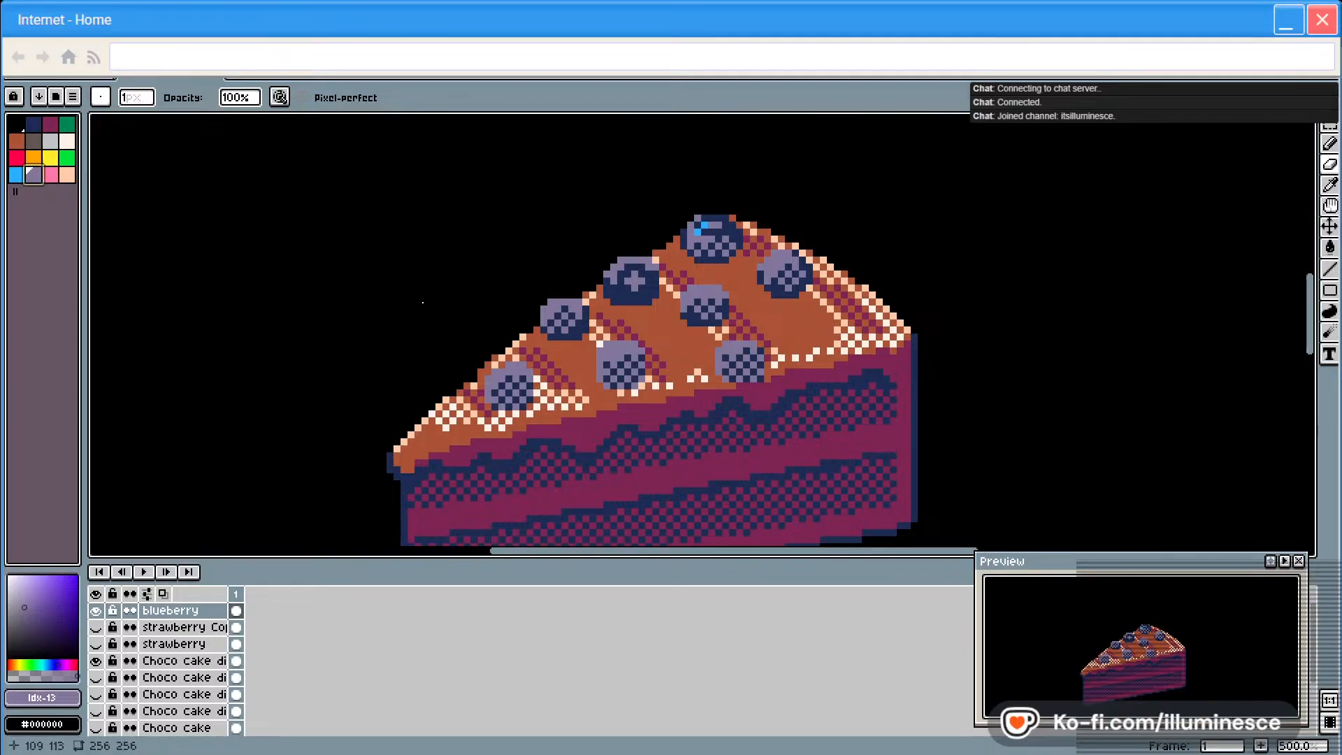
{"action": "key", "text": "b"}
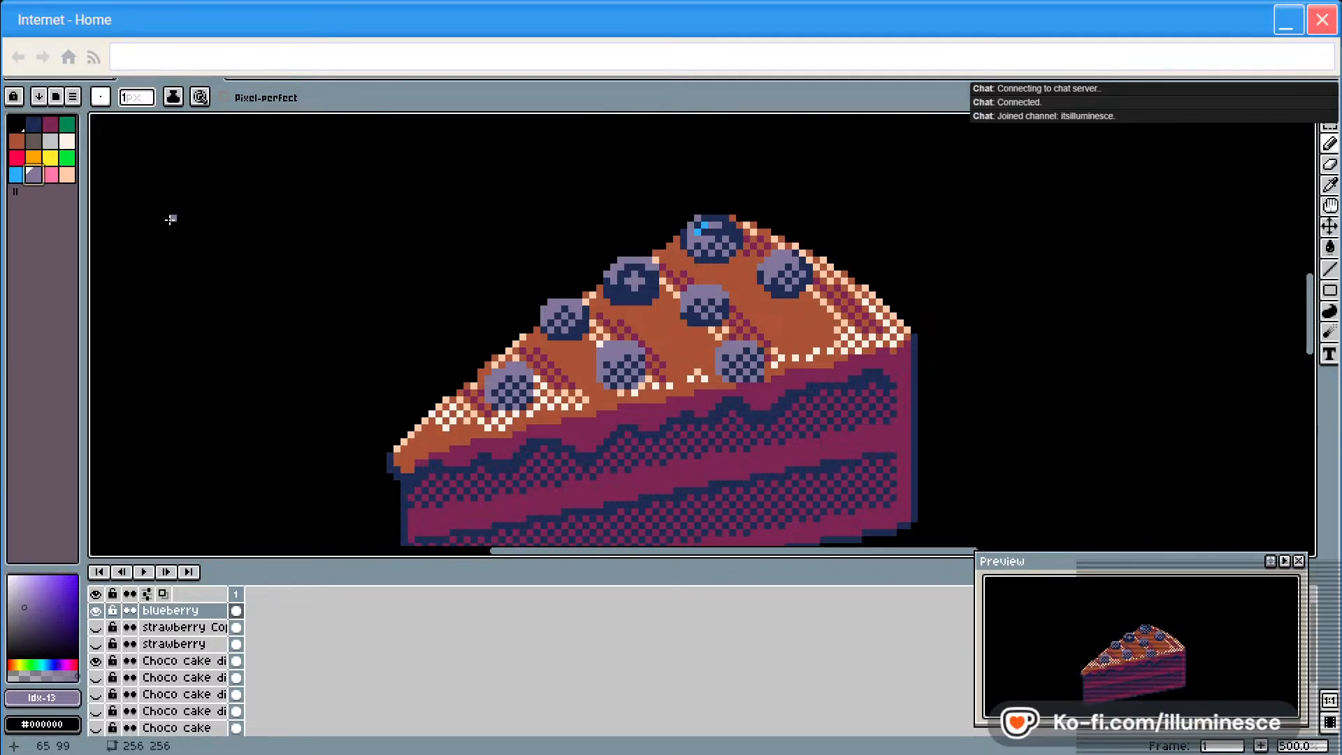
Shade the lower edges of the three front blueberries in dark blue and trim the right side of the rightmost one
{"action": "left_click", "coordinate": [34, 123]}
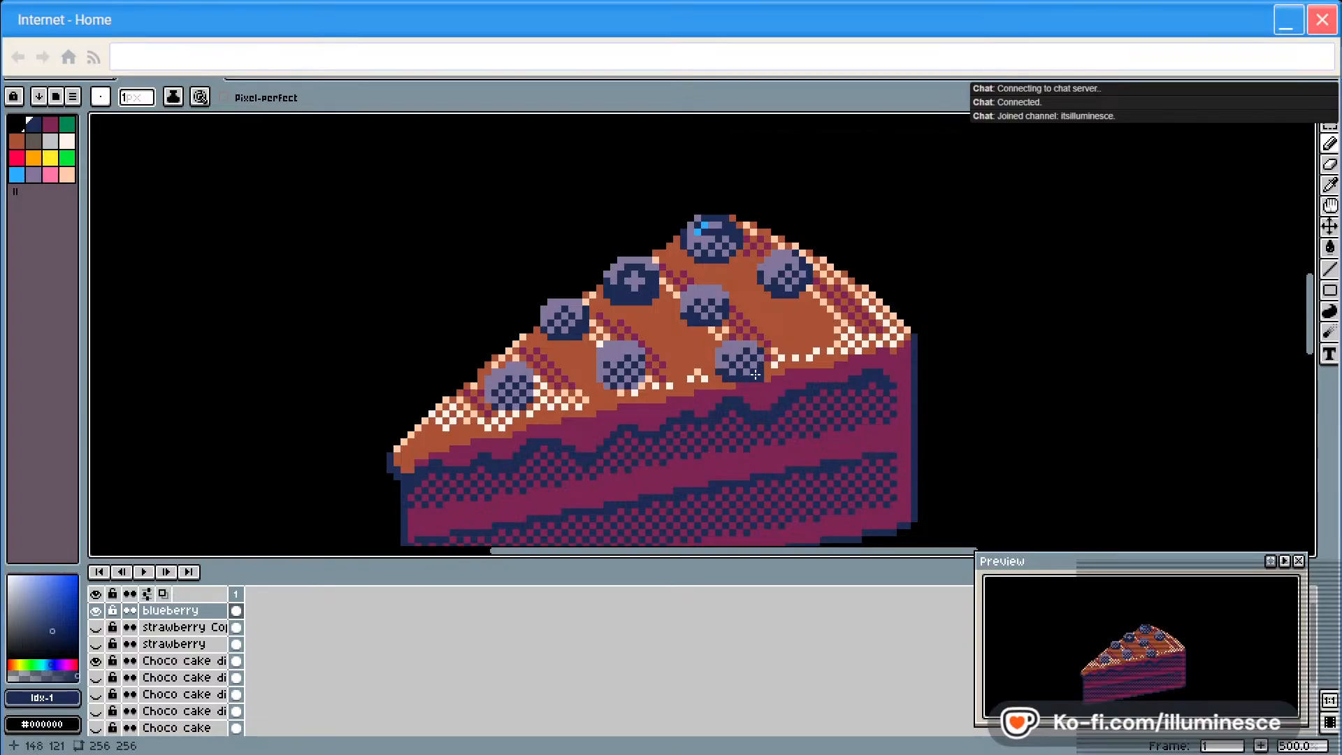
{"action": "key", "text": "e"}
{"action": "left_click", "coordinate": [24, 123]}
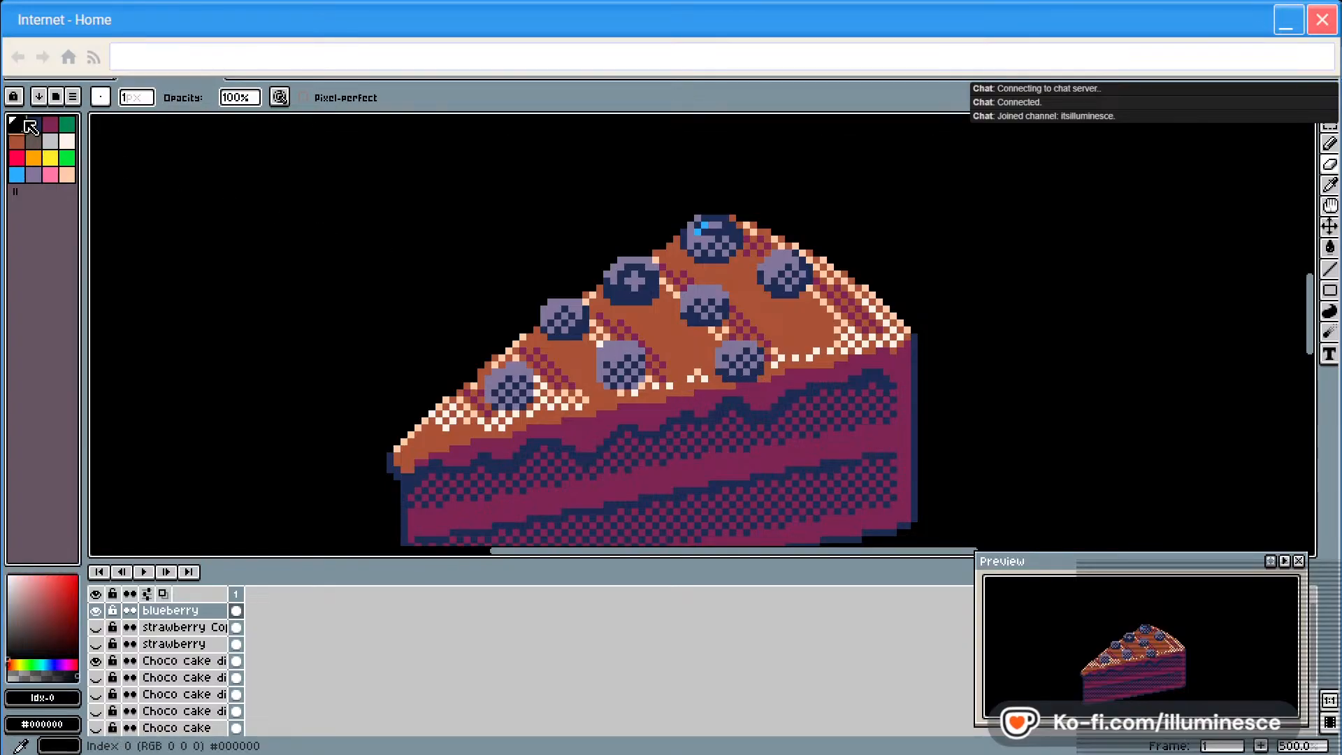
{"action": "key", "text": "b"}
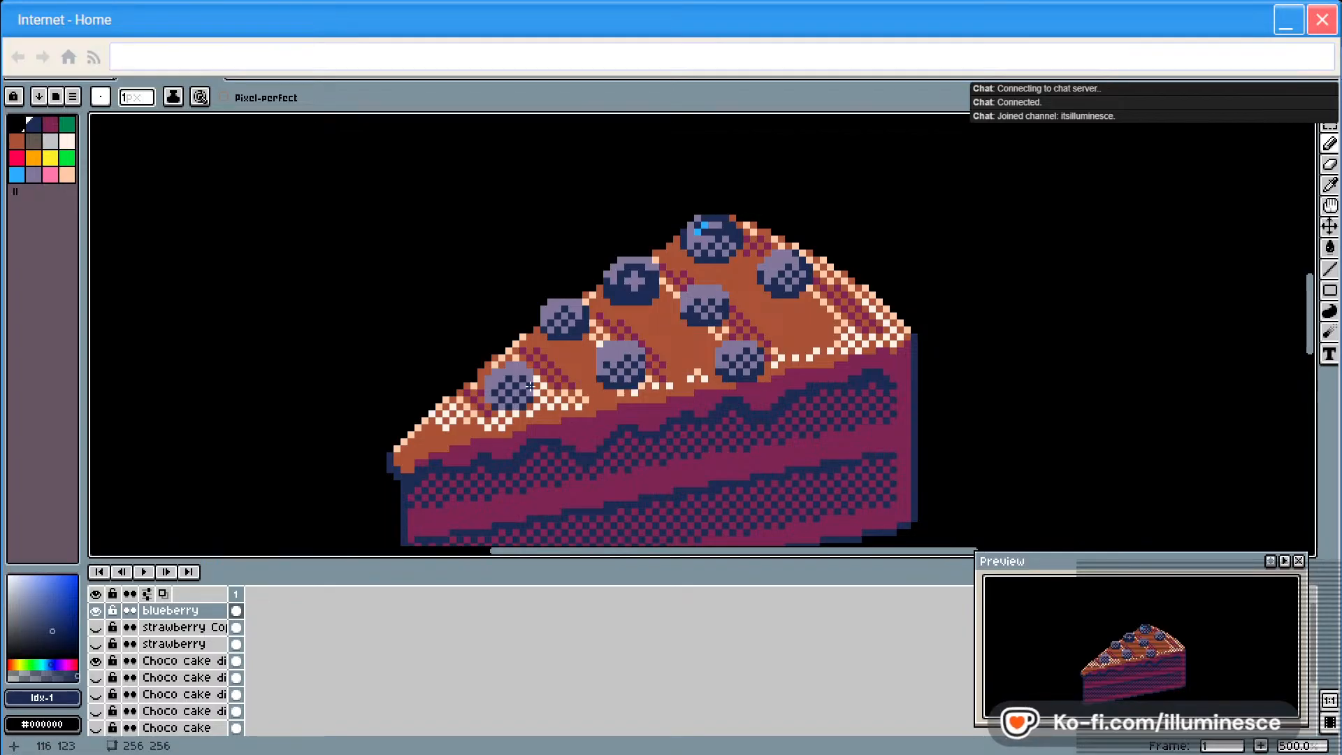
{"action": "left_click_drag", "start_coordinate": [510, 403], "coordinate": [529, 384]}
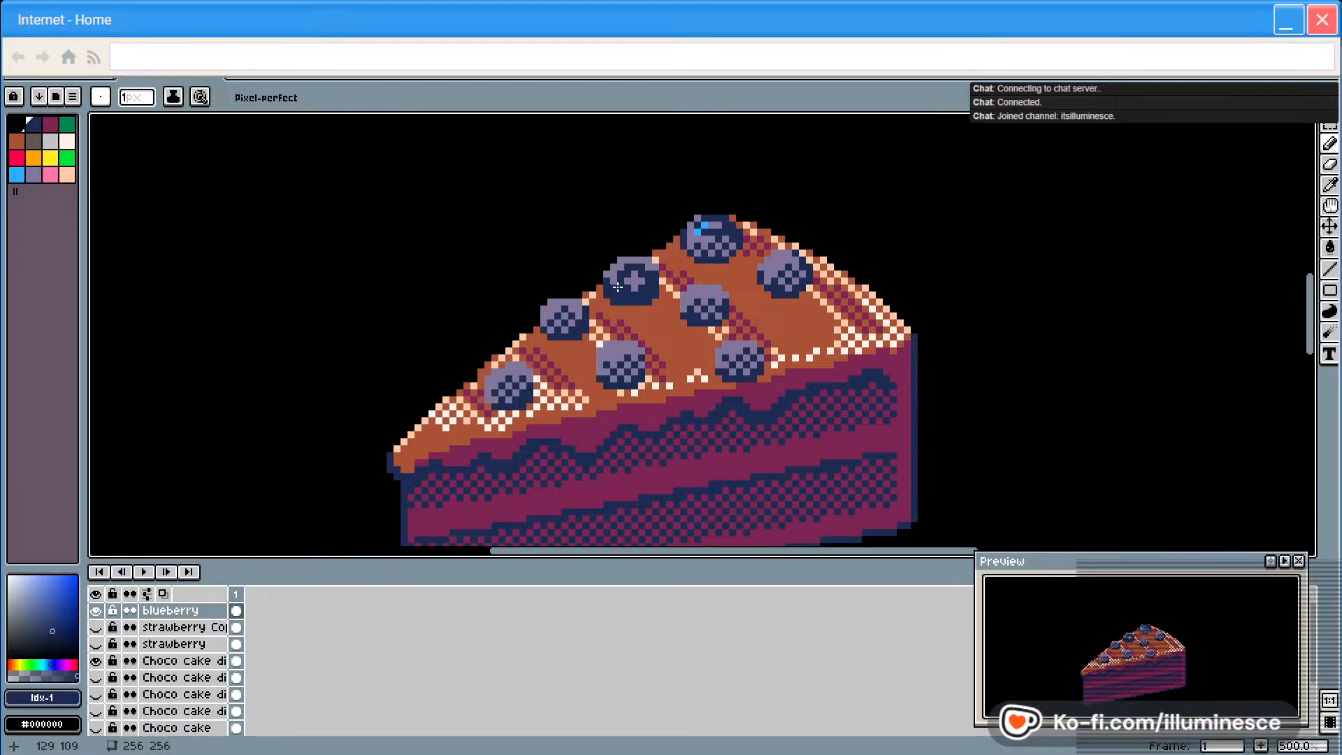
Touch up the crowned second blueberry in greyish purple and trim its left edge, and paint over the topmost blueberry's bright blue highlight
{"action": "left_click", "coordinate": [34, 174]}
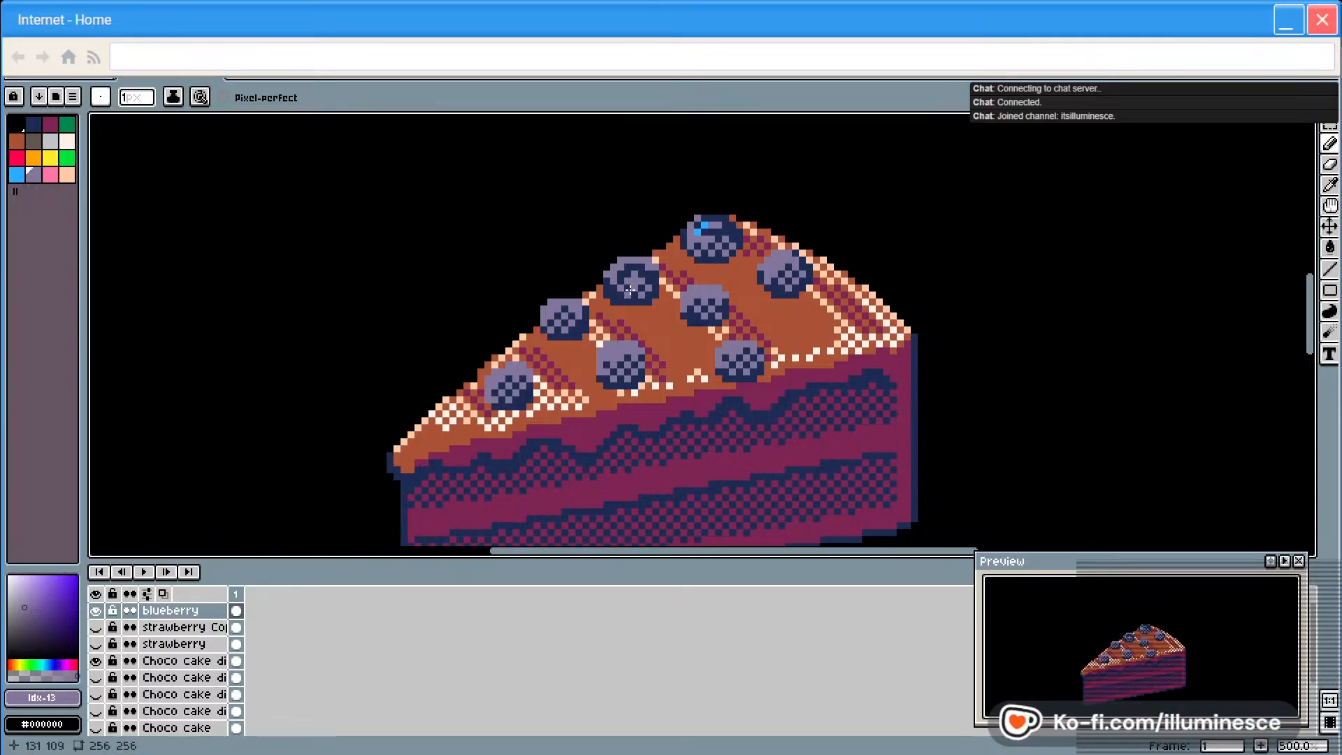
{"action": "key", "text": "e"}
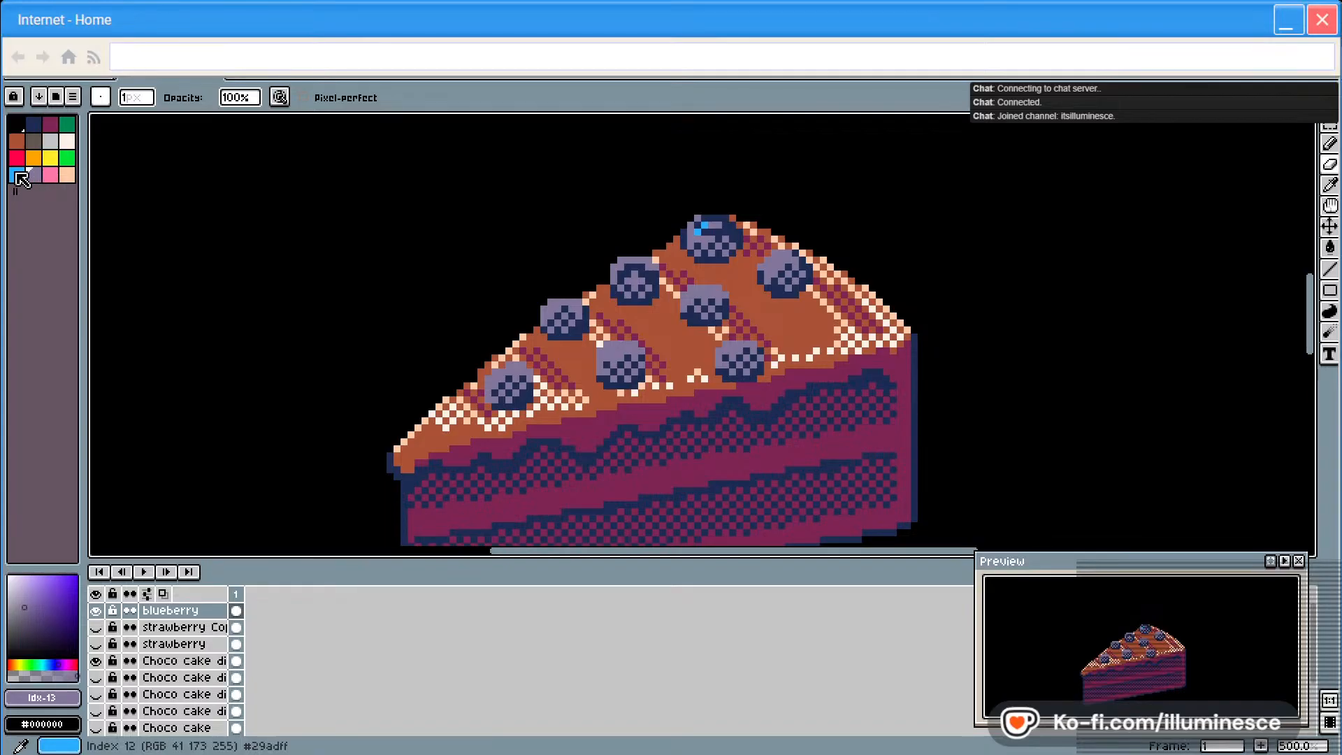
{"action": "key", "text": "b"}
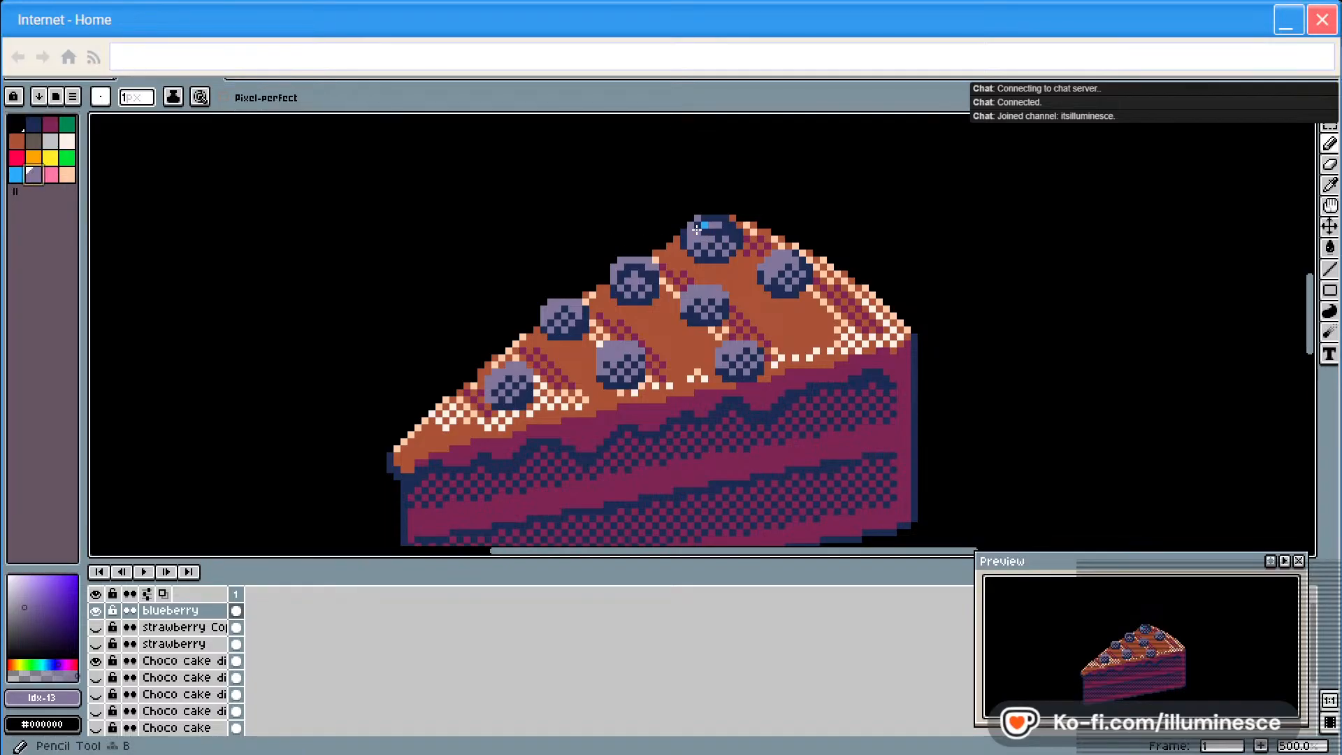
{"action": "left_click_drag", "start_coordinate": [701, 225], "coordinate": [712, 232]}
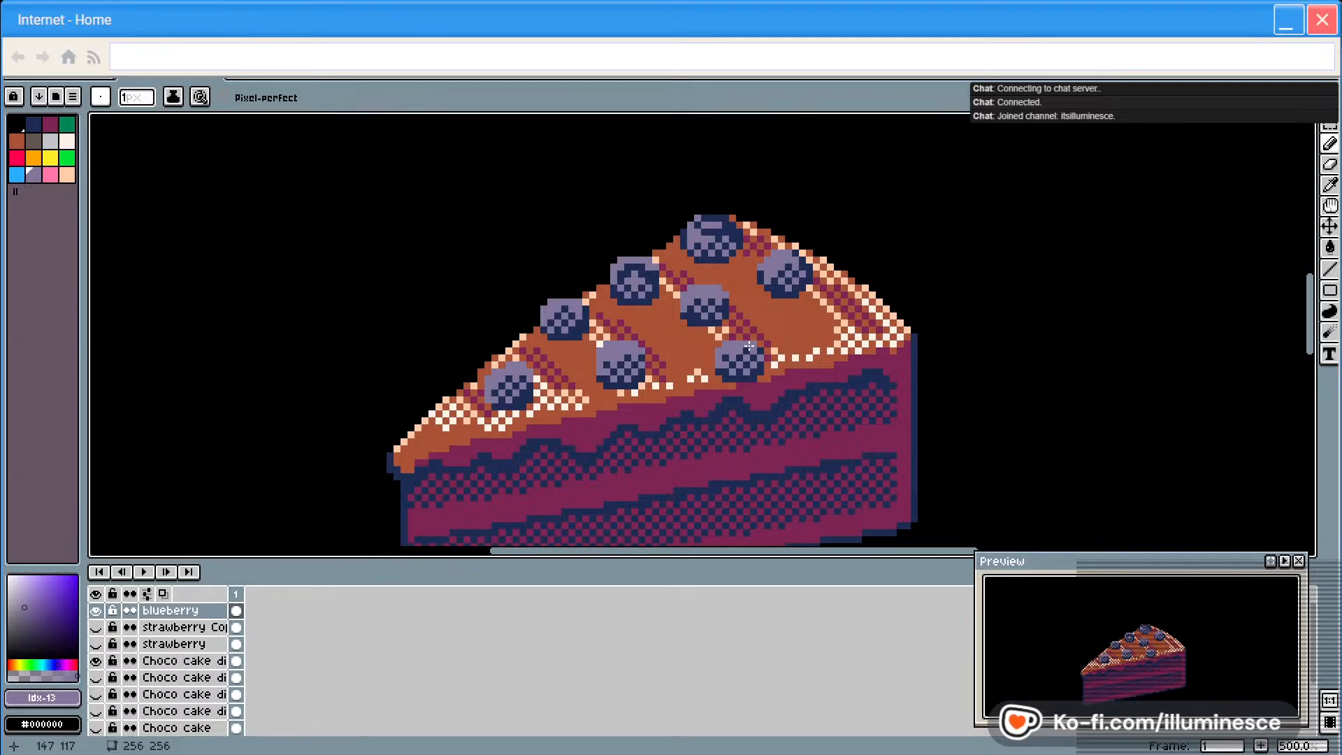
Recolour the dithered pixels in the lower parts of all the blueberries dark magenta
{"action": "left_click", "coordinate": [644, 278], "text": "alt"}
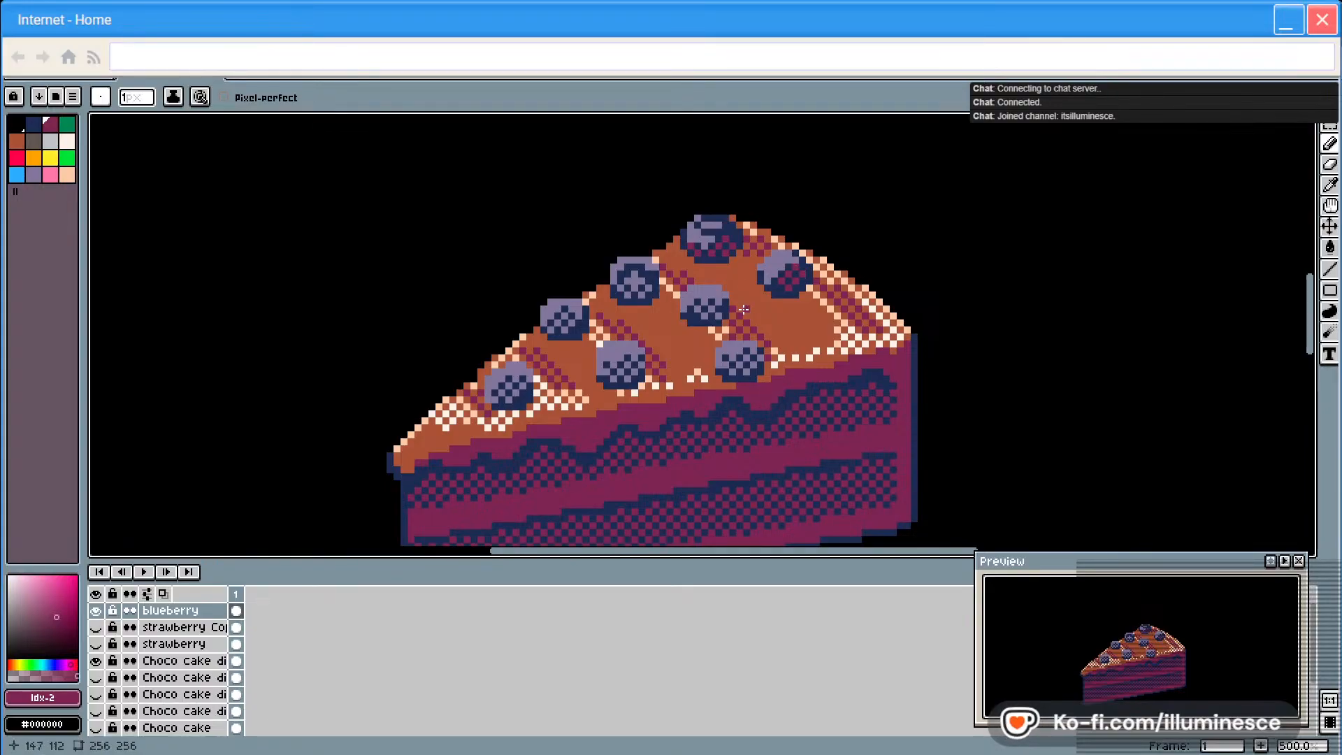
{"action": "left_click", "coordinate": [747, 370]}
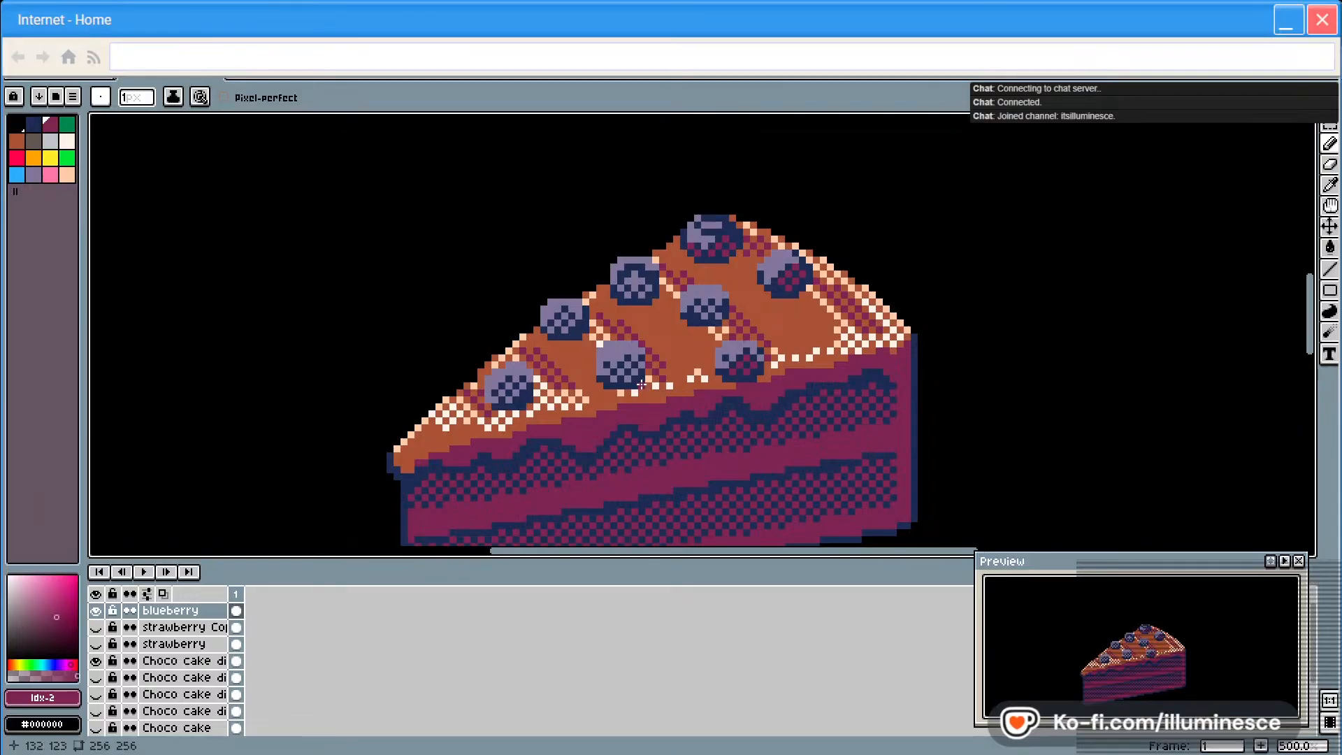
{"action": "left_click", "coordinate": [614, 379]}
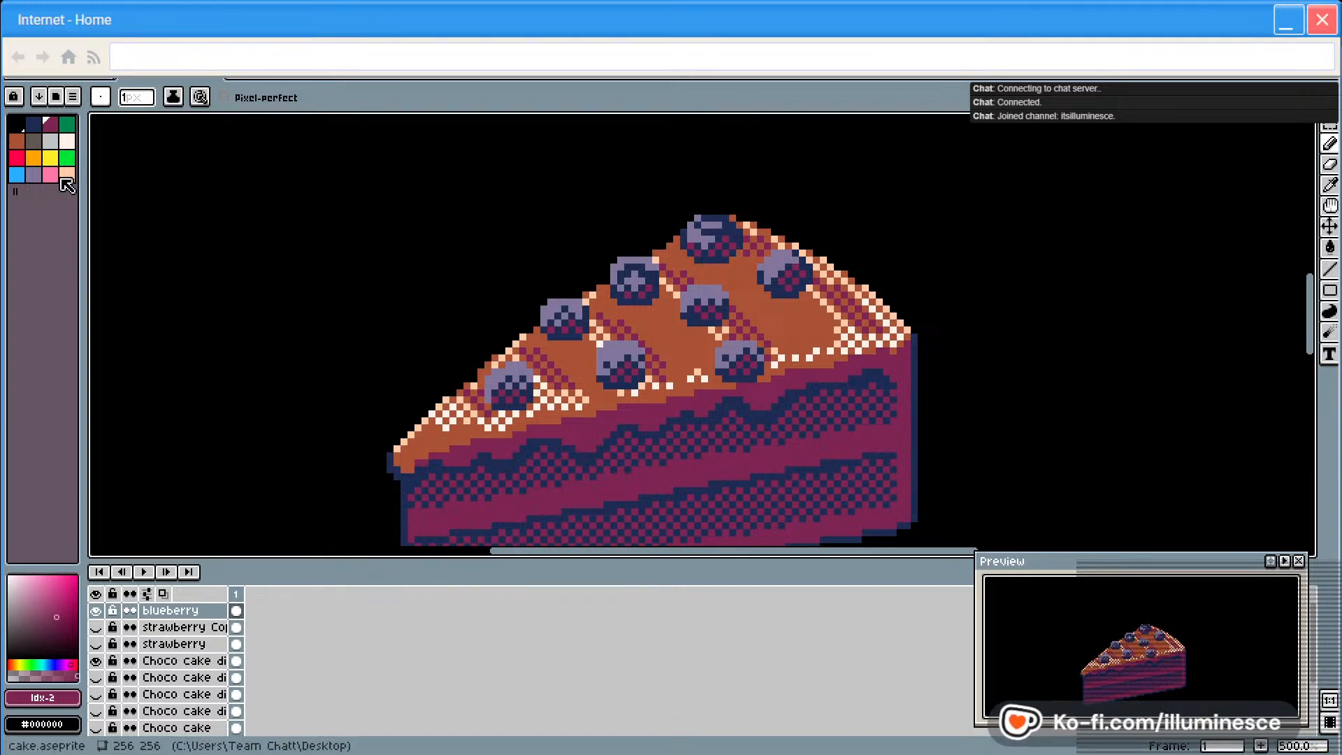
Reshape the front-left blueberry by erasing pixels along its left side and redrawing its outer edge in dark blue
{"action": "key", "text": "bracketleft"}
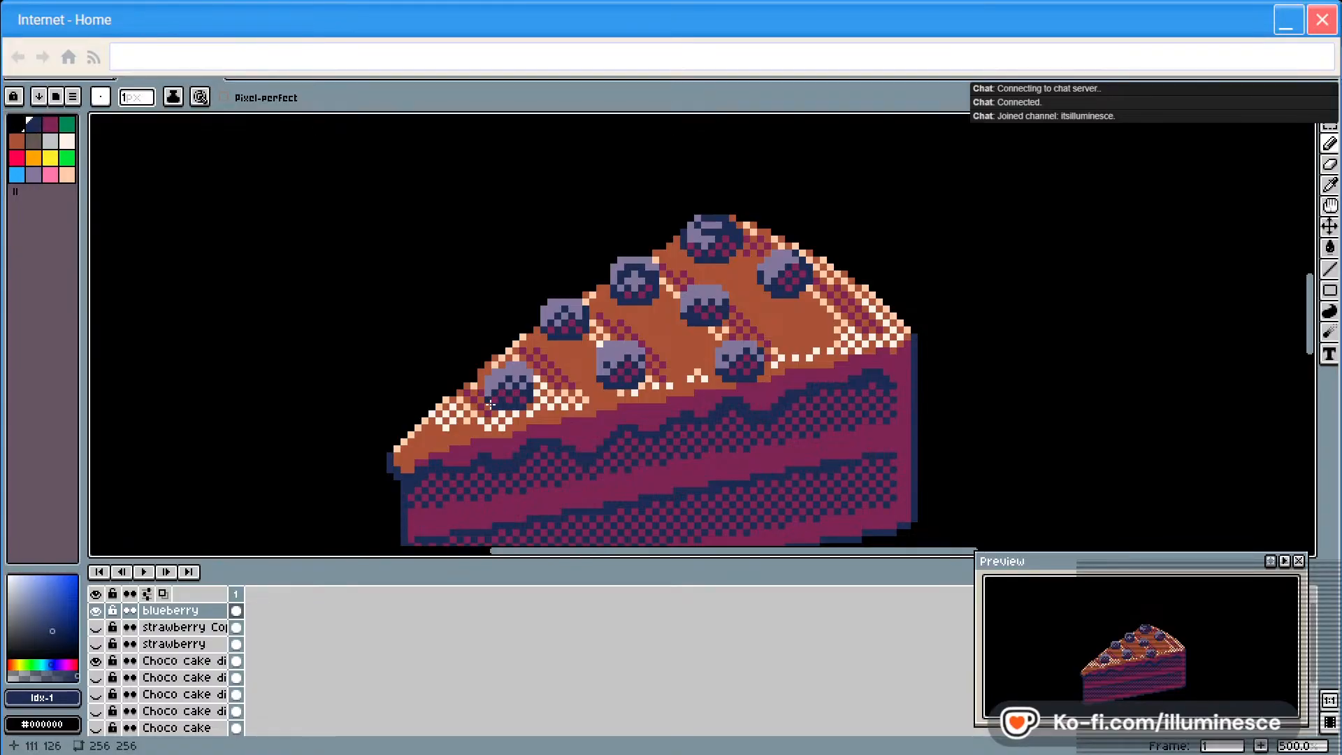
{"action": "key", "text": "e"}
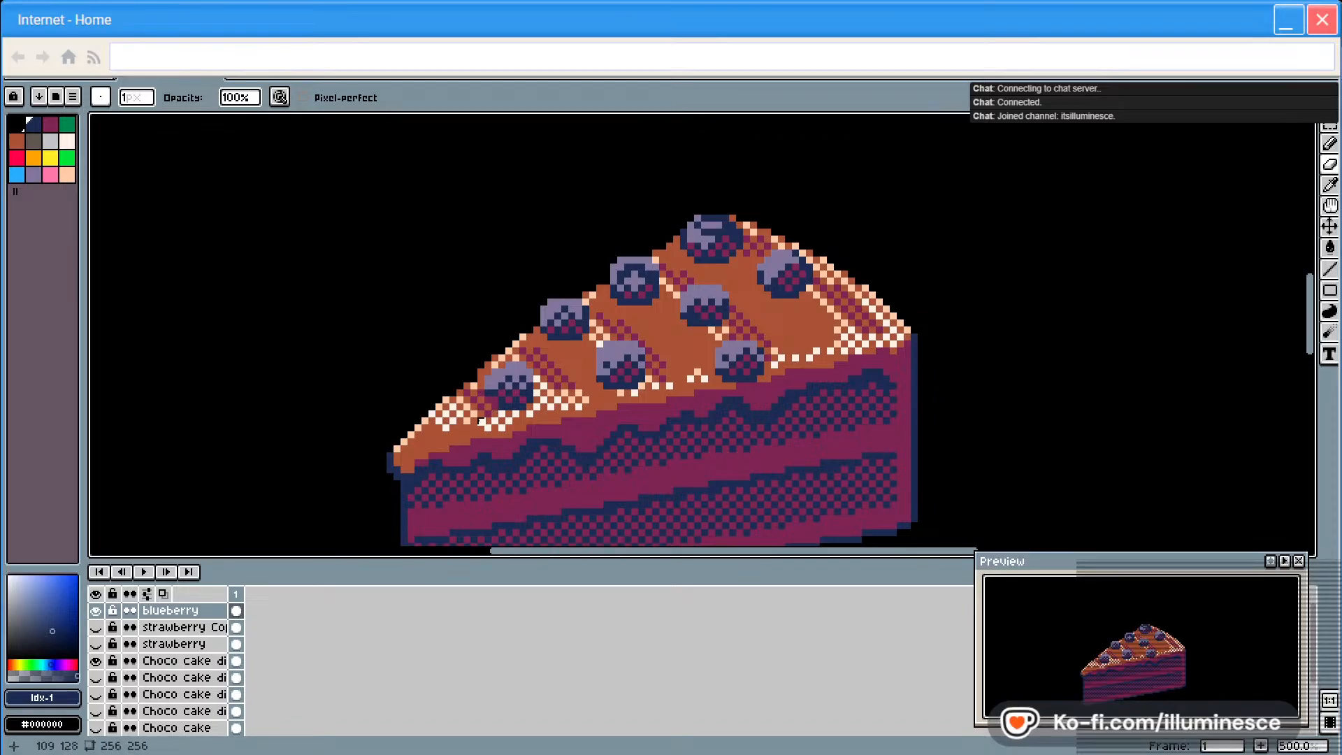
{"action": "key", "text": "ctrl"}
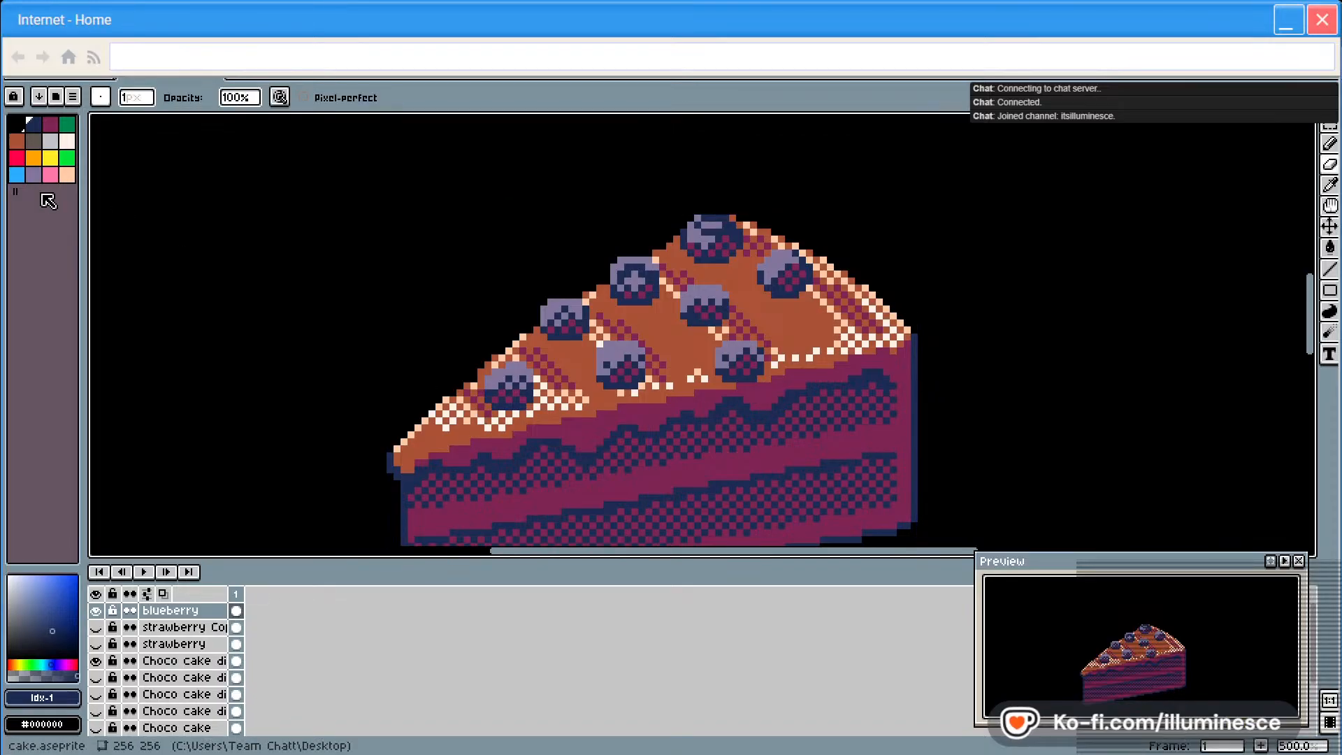
{"action": "key", "text": "b"}
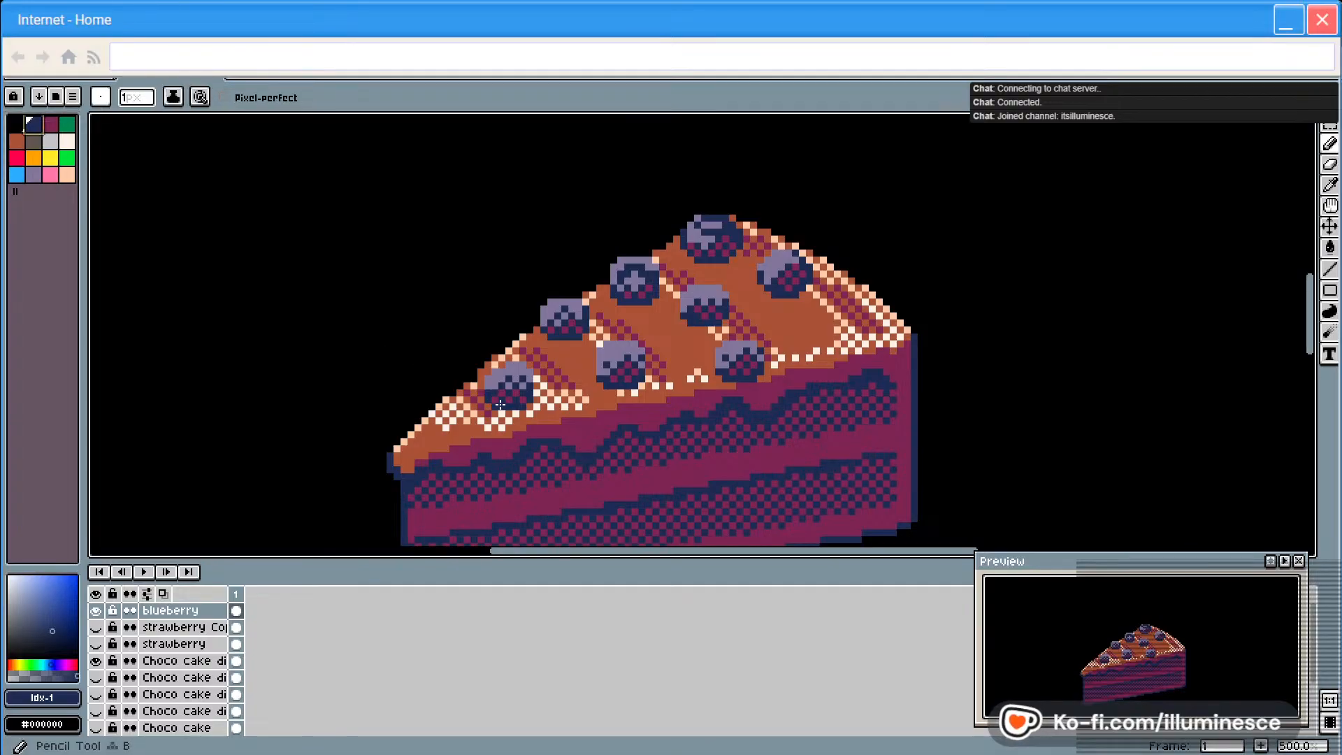
{"action": "key", "text": "e"}
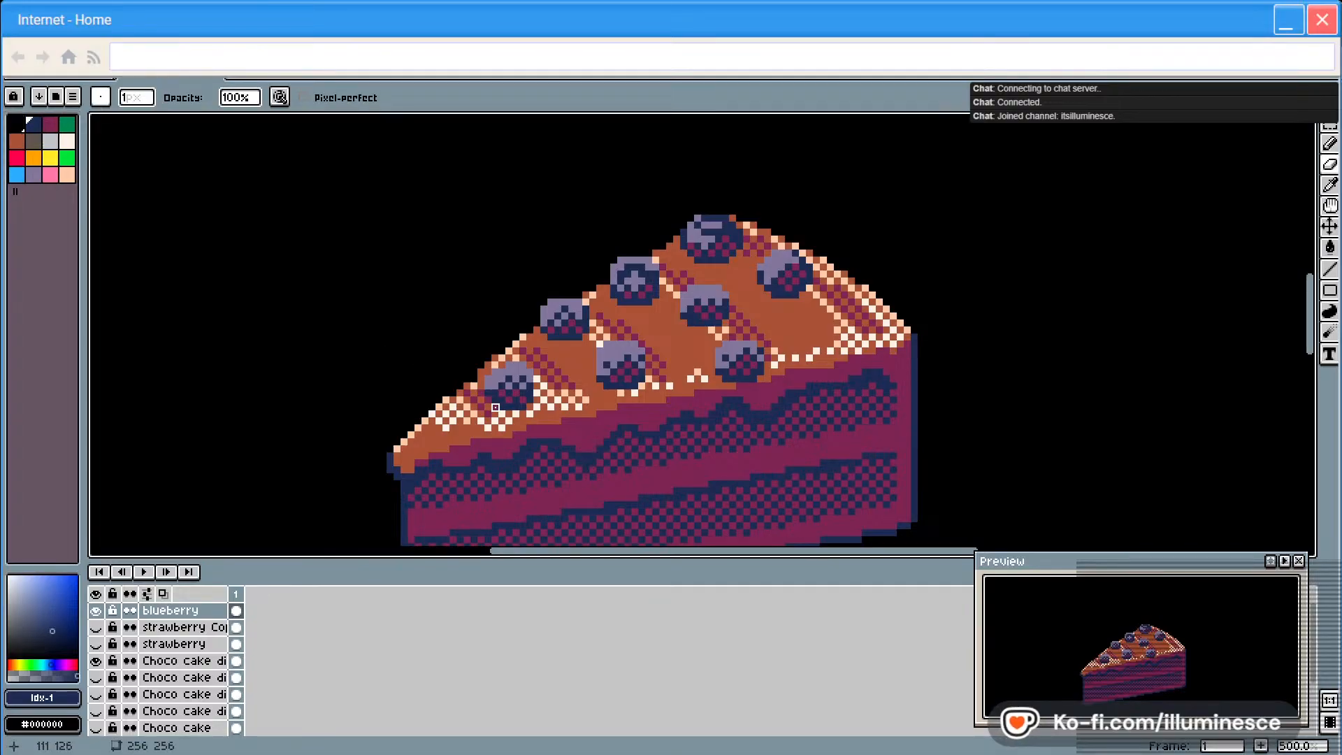
{"action": "key", "text": "b"}
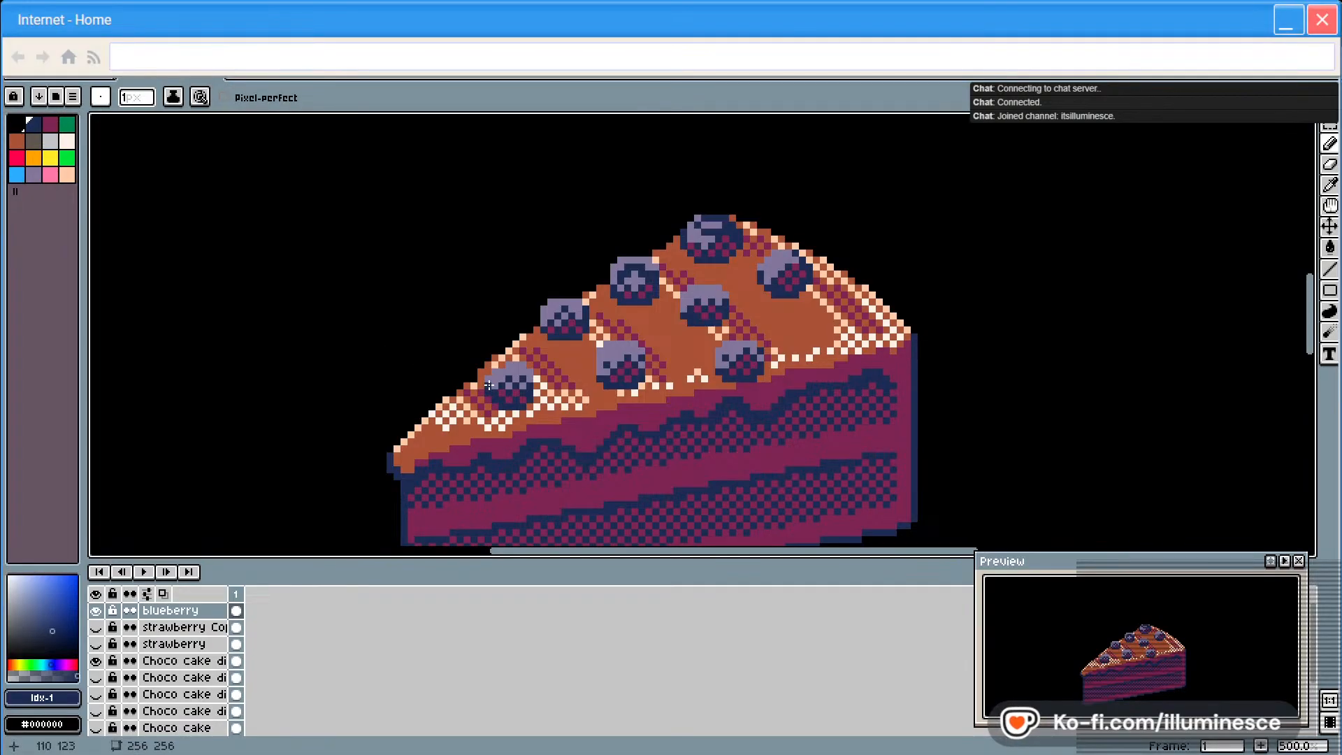
{"action": "key", "text": "e"}
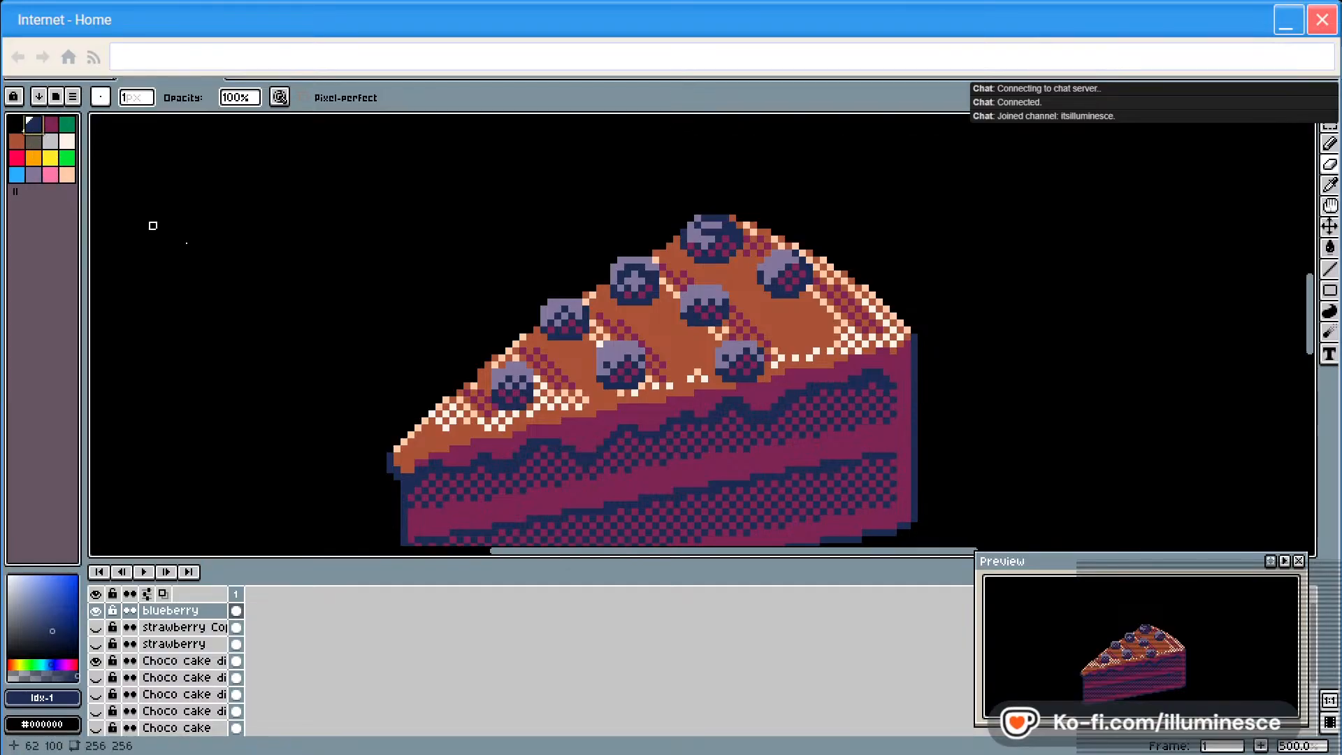
{"action": "key", "text": "b"}
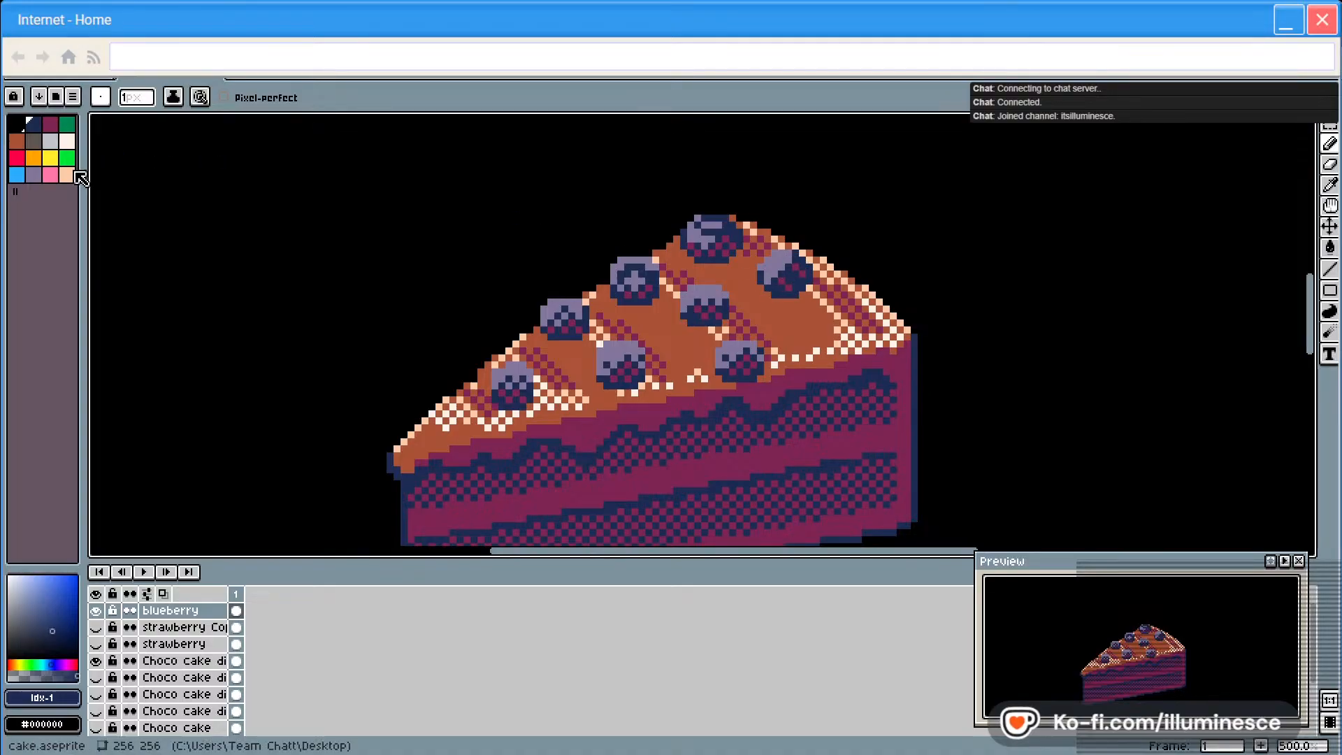
{"action": "left_click", "coordinate": [33, 175]}
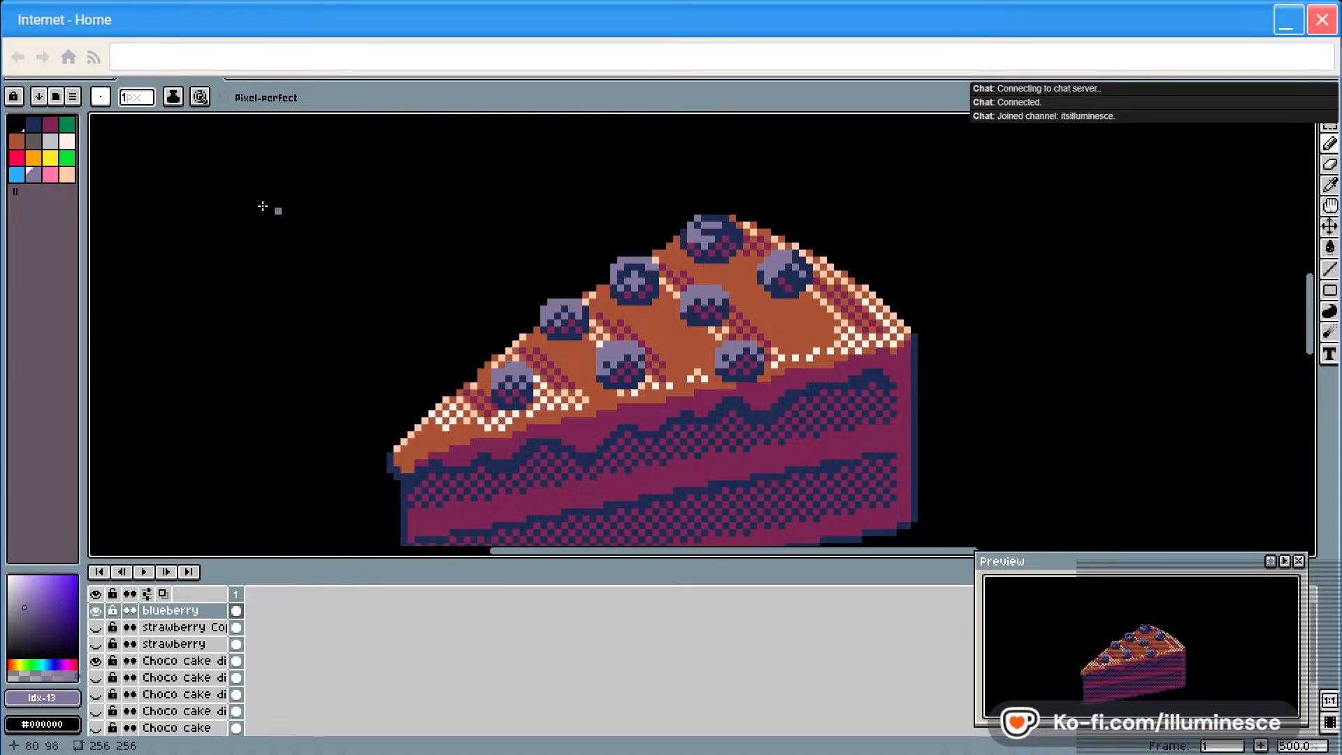
Redraw the blueberries' outer edges in dark blue, erase stray edge pixels around the front ones, and save the file
{"action": "left_click", "coordinate": [52, 126]}
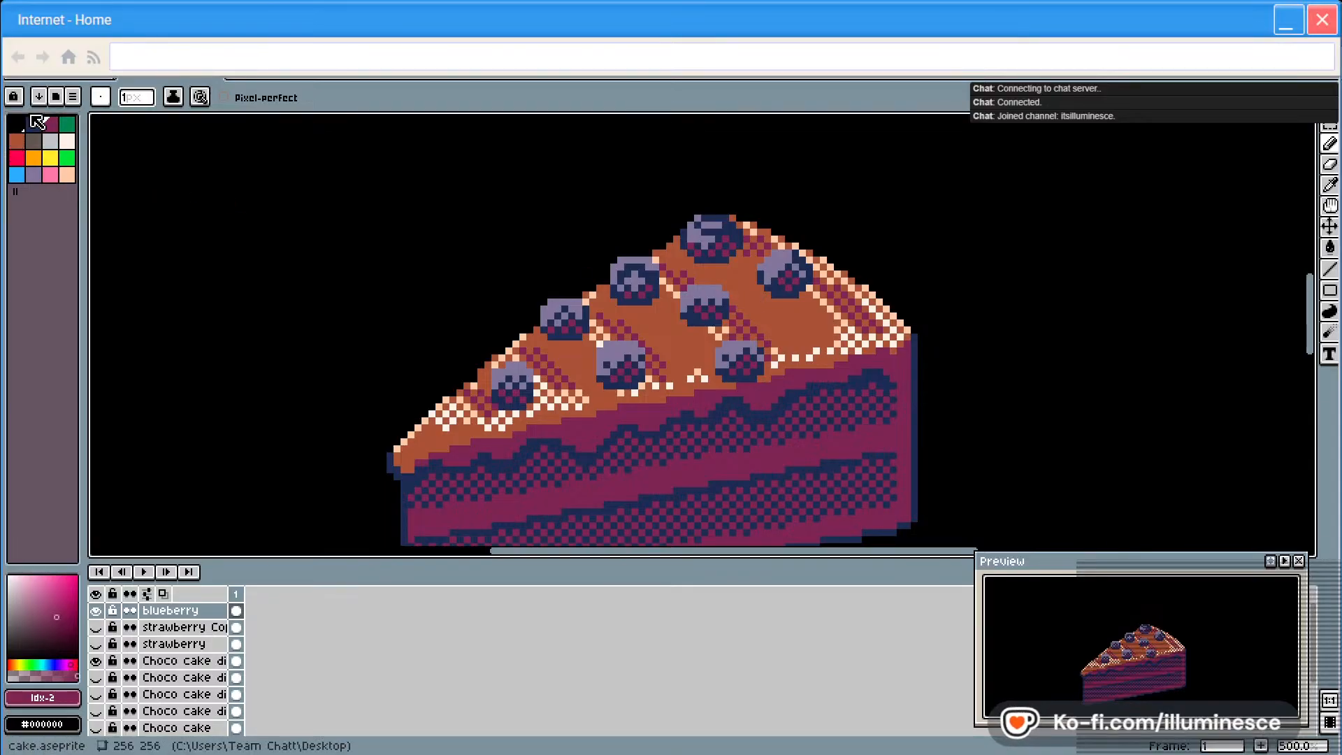
{"action": "left_click", "coordinate": [663, 290], "text": "alt"}
{"action": "left_click_drag", "start_coordinate": [778, 279], "coordinate": [766, 281]}
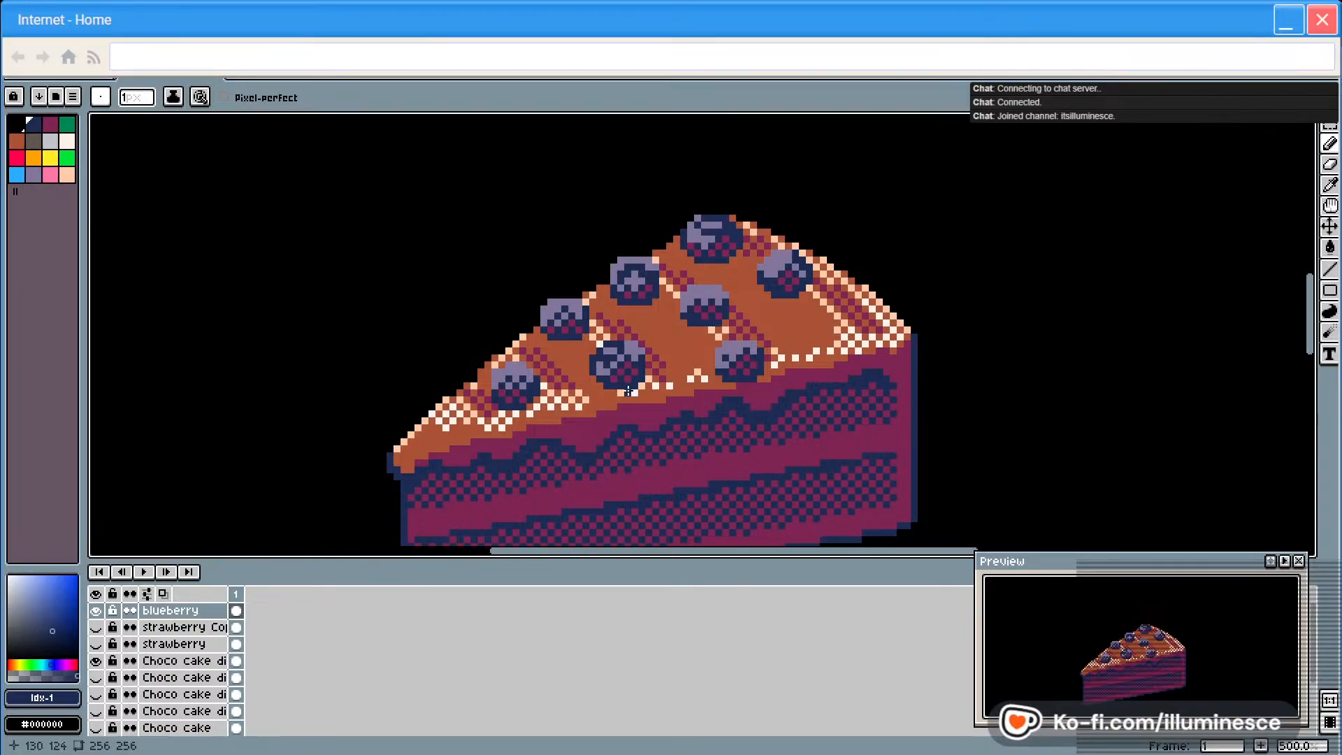
{"action": "key", "text": "b"}
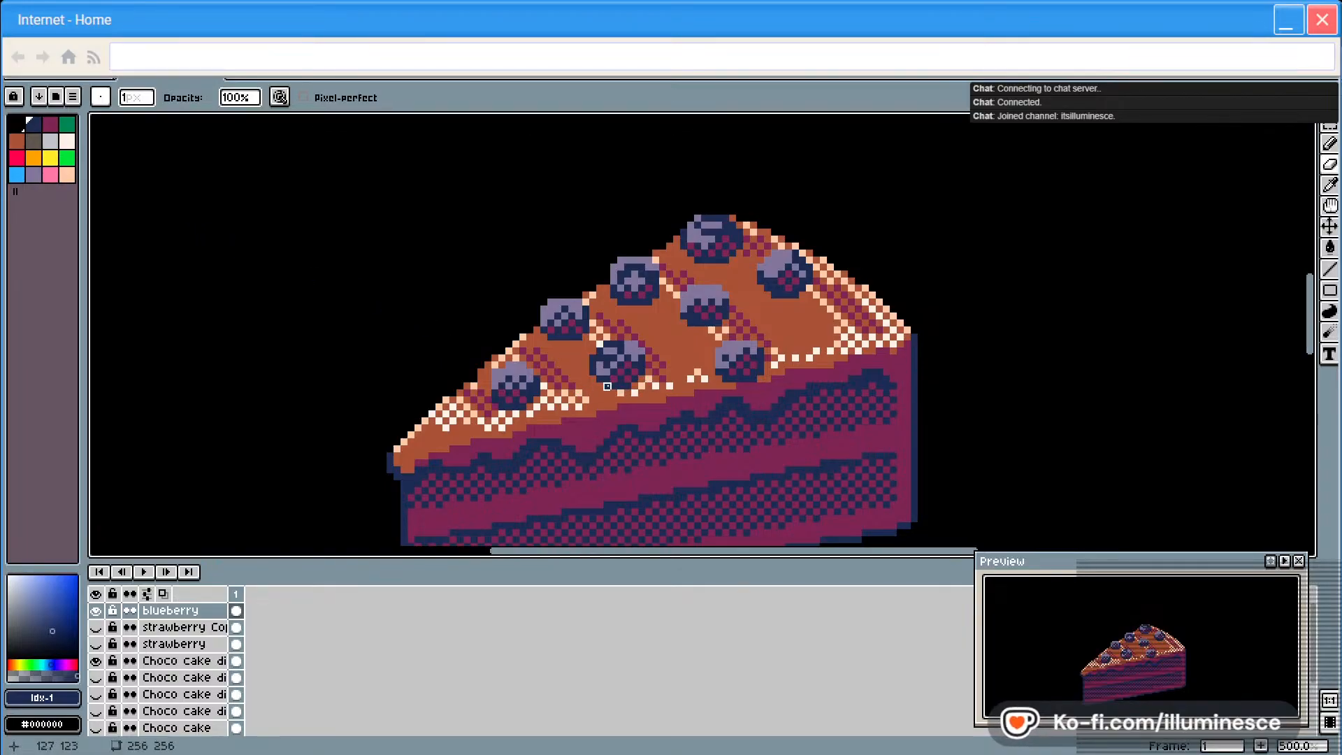
{"action": "key", "text": "e"}
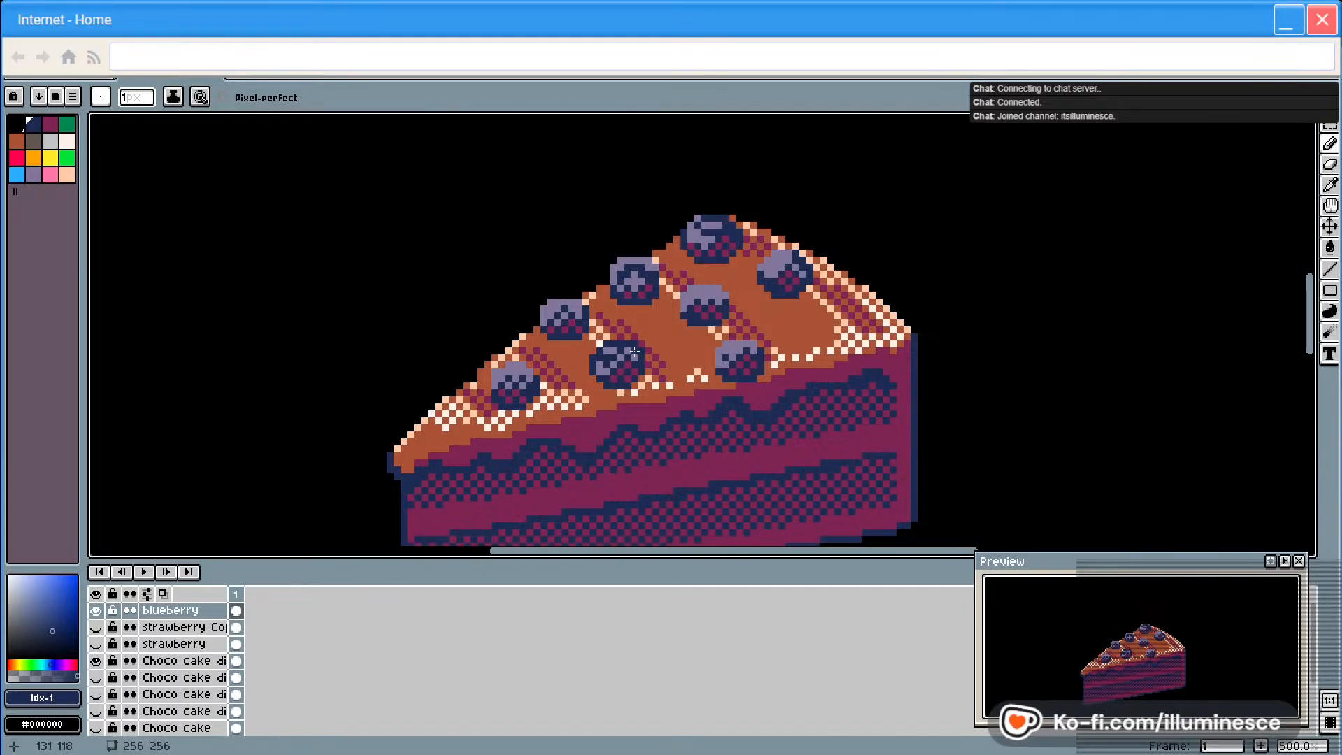
{"action": "key", "text": "b"}
{"action": "key", "text": "e"}
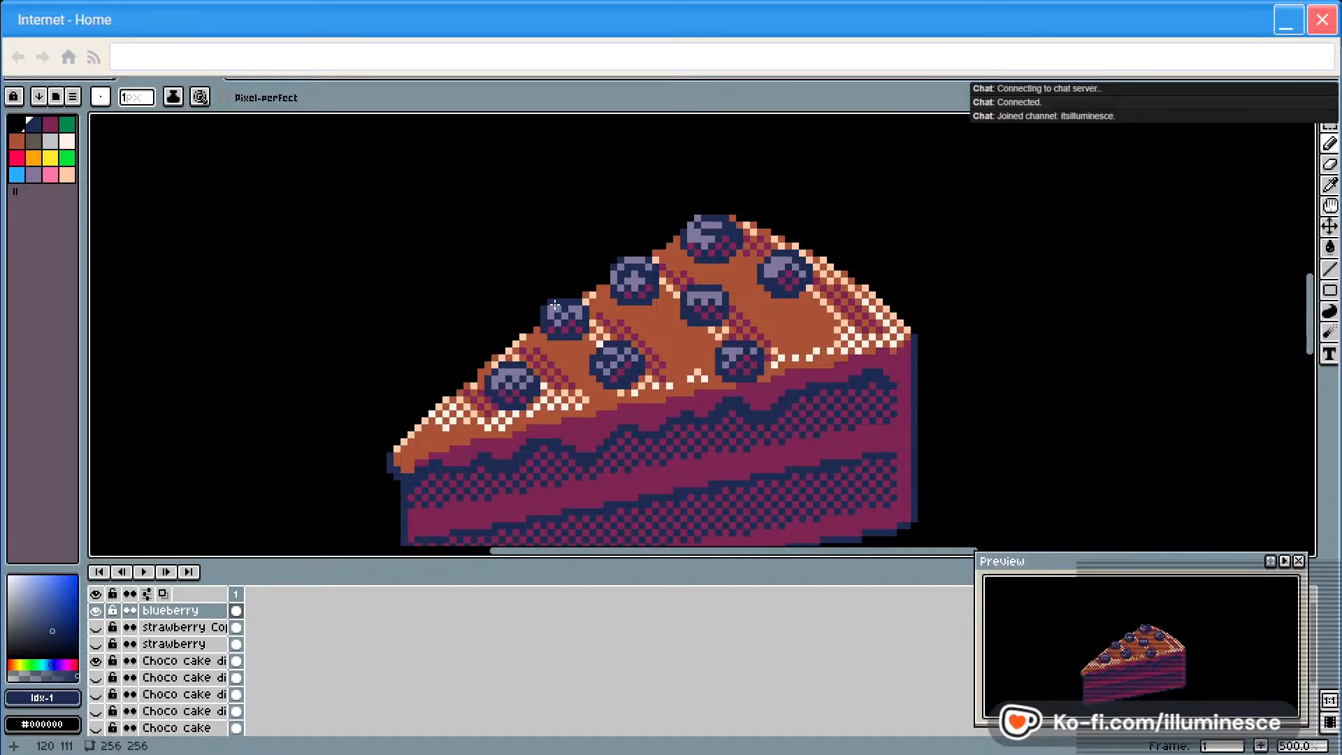
{"action": "key", "text": "ctrl+s"}
{"action": "left_click", "coordinate": [194, 532]}
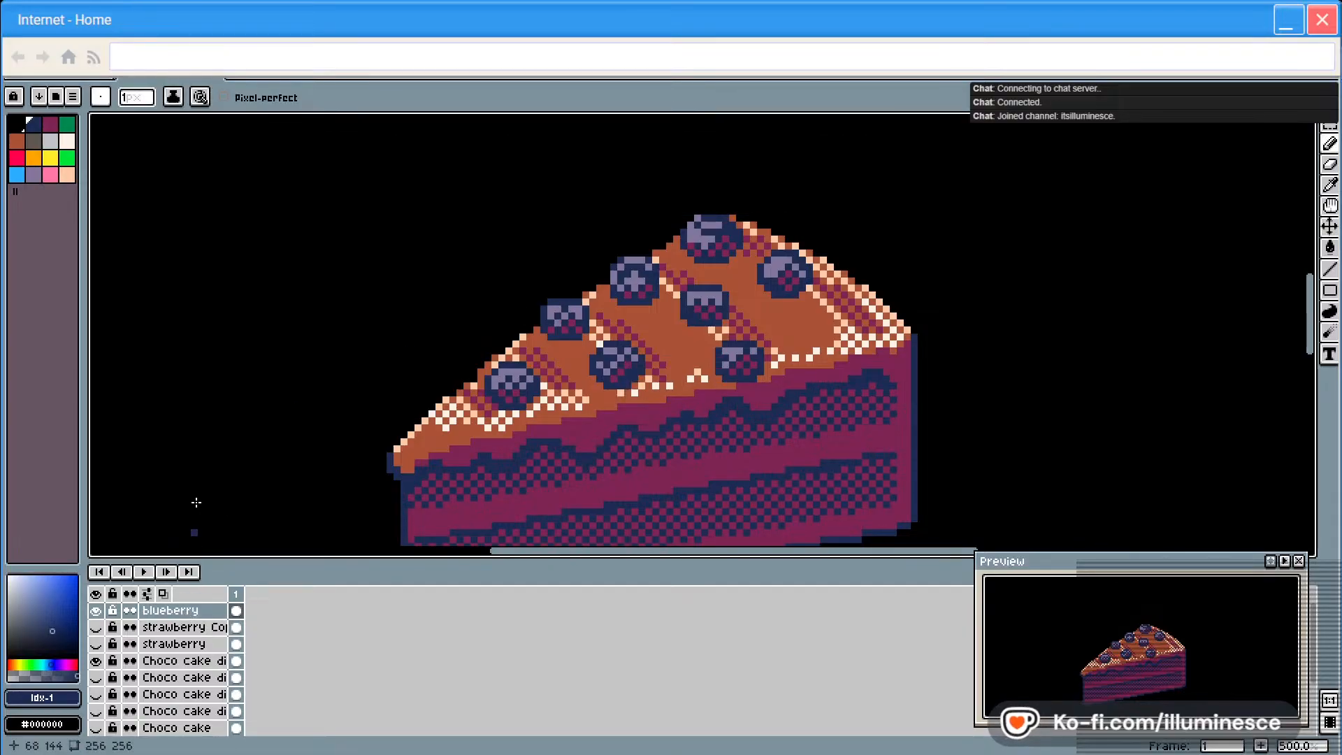
{"action": "left_click", "coordinate": [123, 70]}
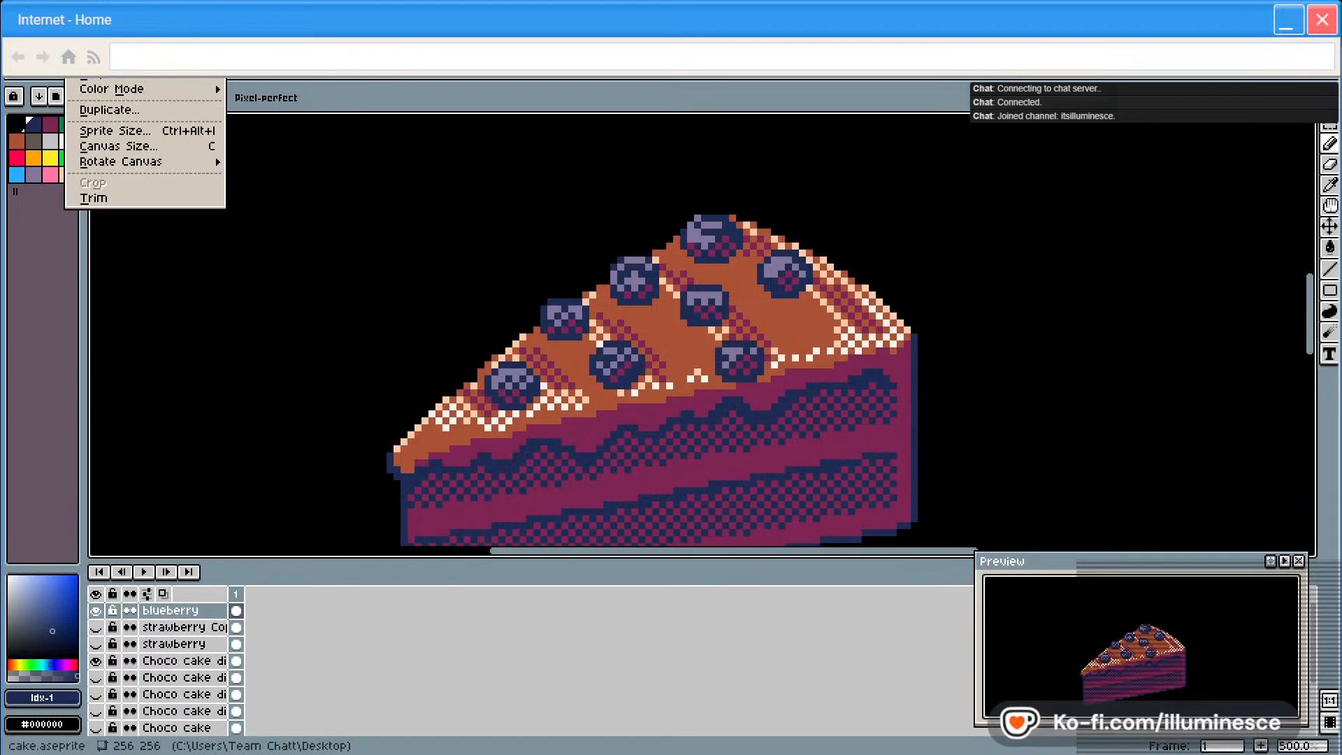
{"action": "mouse_move", "coordinate": [46, 70]}
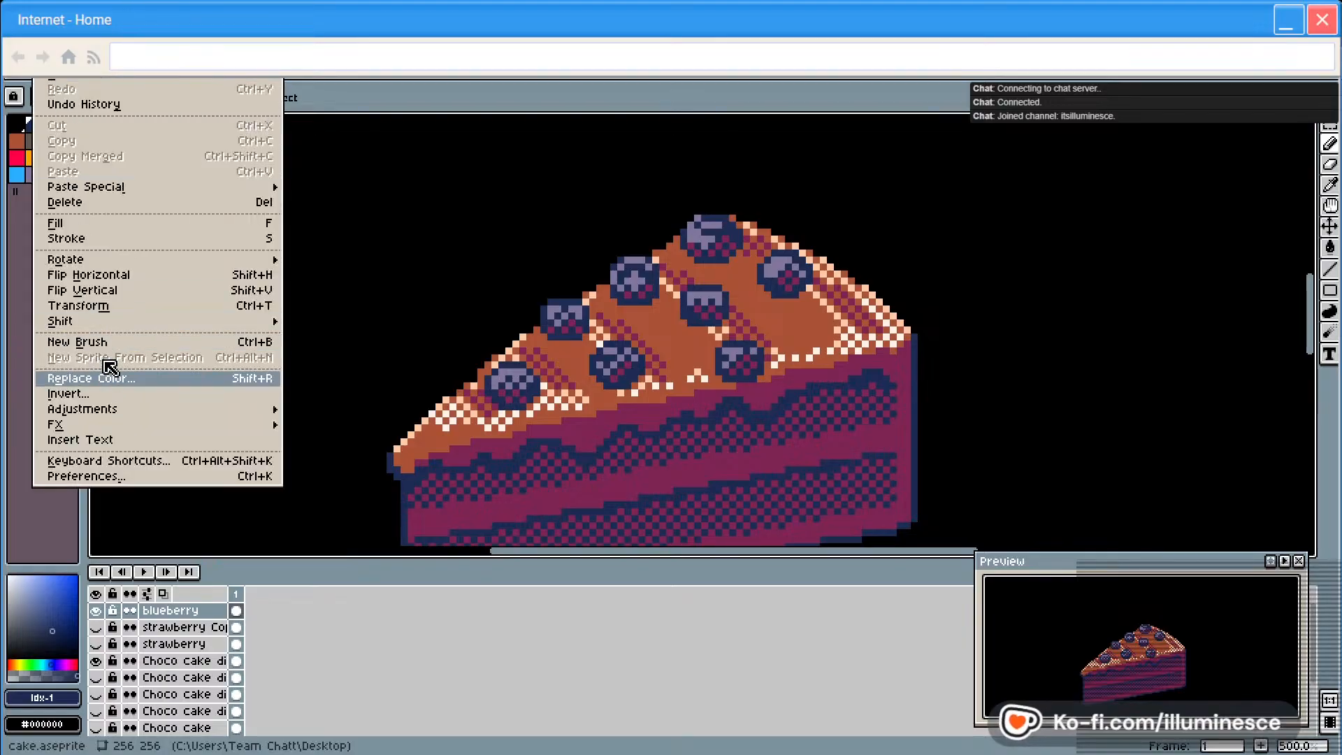
{"action": "key", "text": "Escape"}
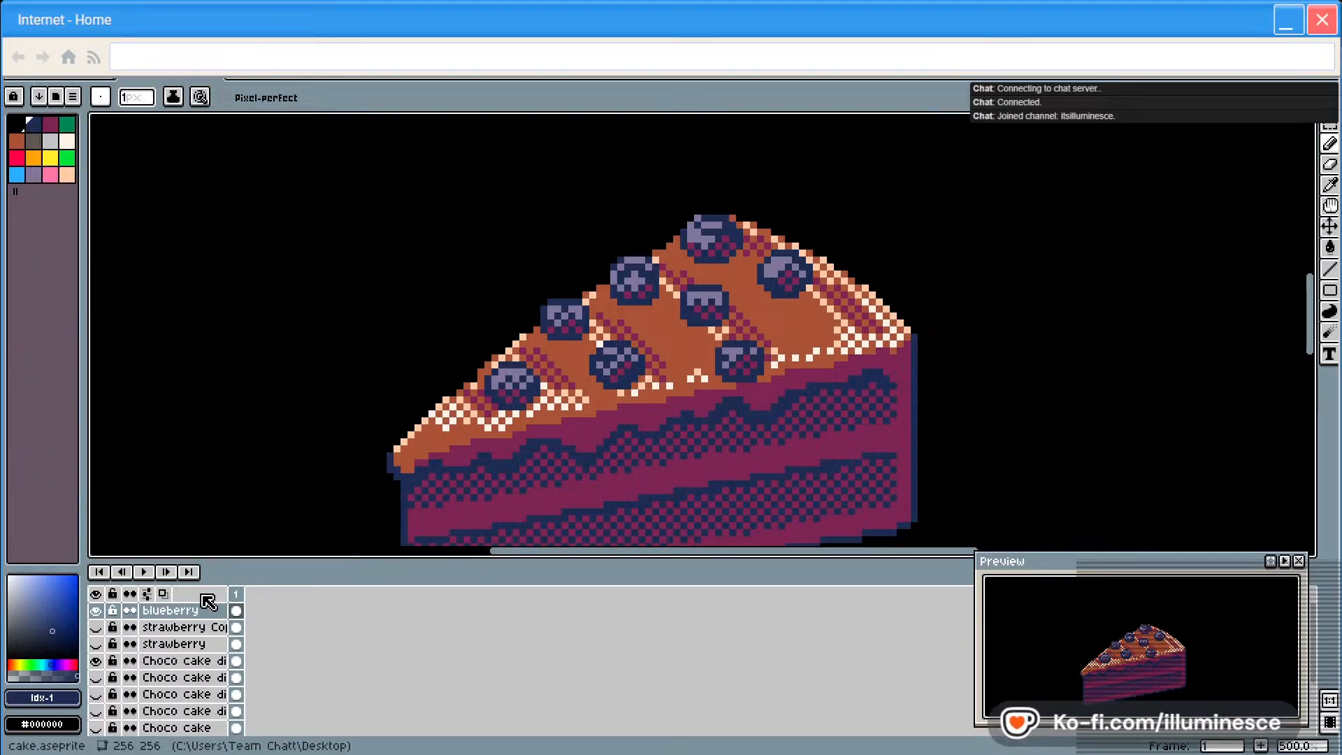
Duplicate the blueberry layer and hide the original
{"action": "right_click", "coordinate": [181, 614]}
{"action": "left_click", "coordinate": [230, 697]}
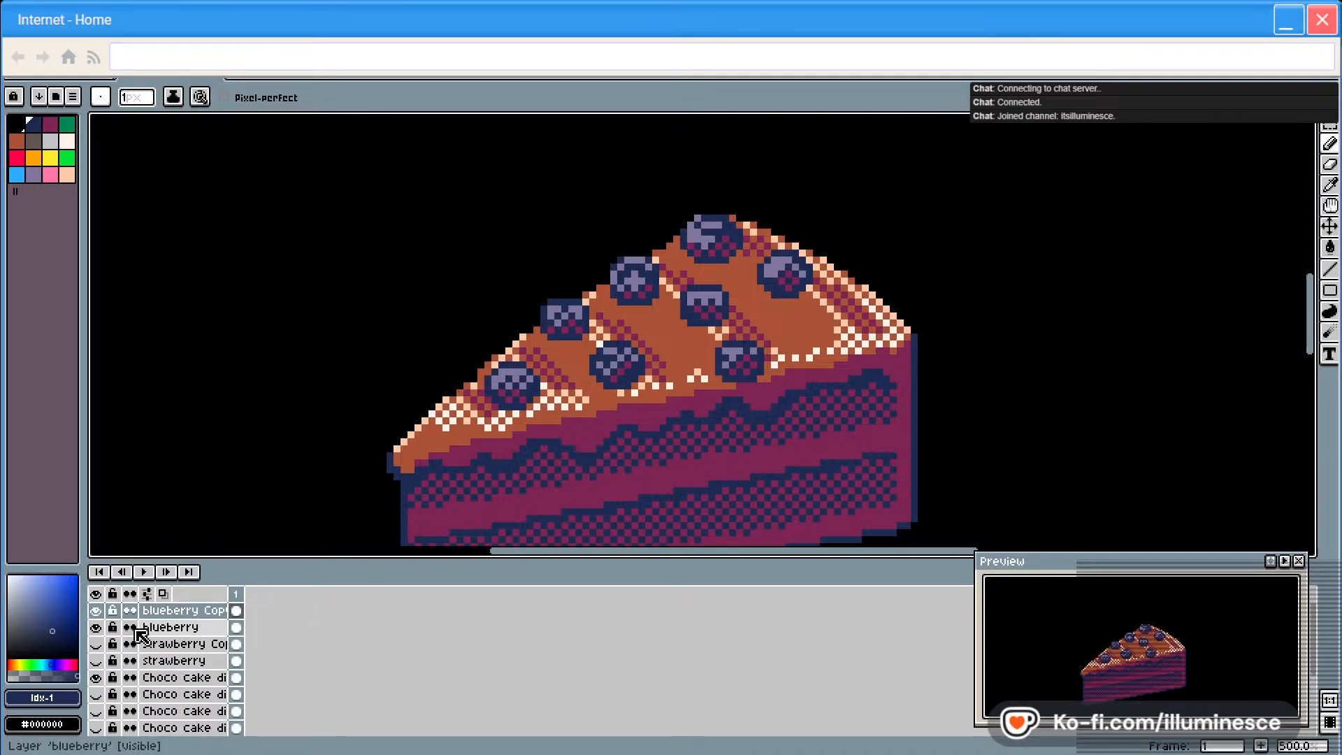
{"action": "left_click", "coordinate": [96, 627]}
Add an outside outline in peach ffccaa around the blueberries on the copied layer and erase parts of it along their lower edges
{"action": "left_click", "coordinate": [87, 70]}
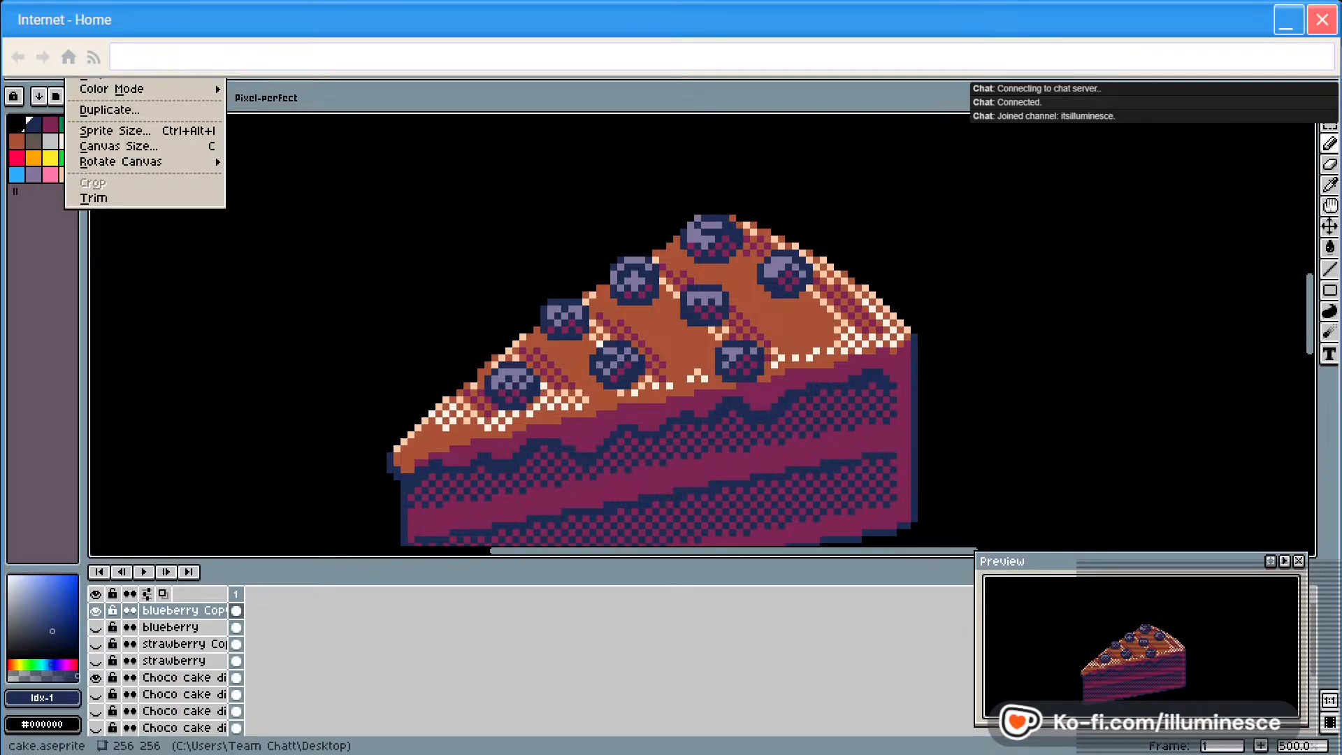
{"action": "left_click", "coordinate": [43, 70]}
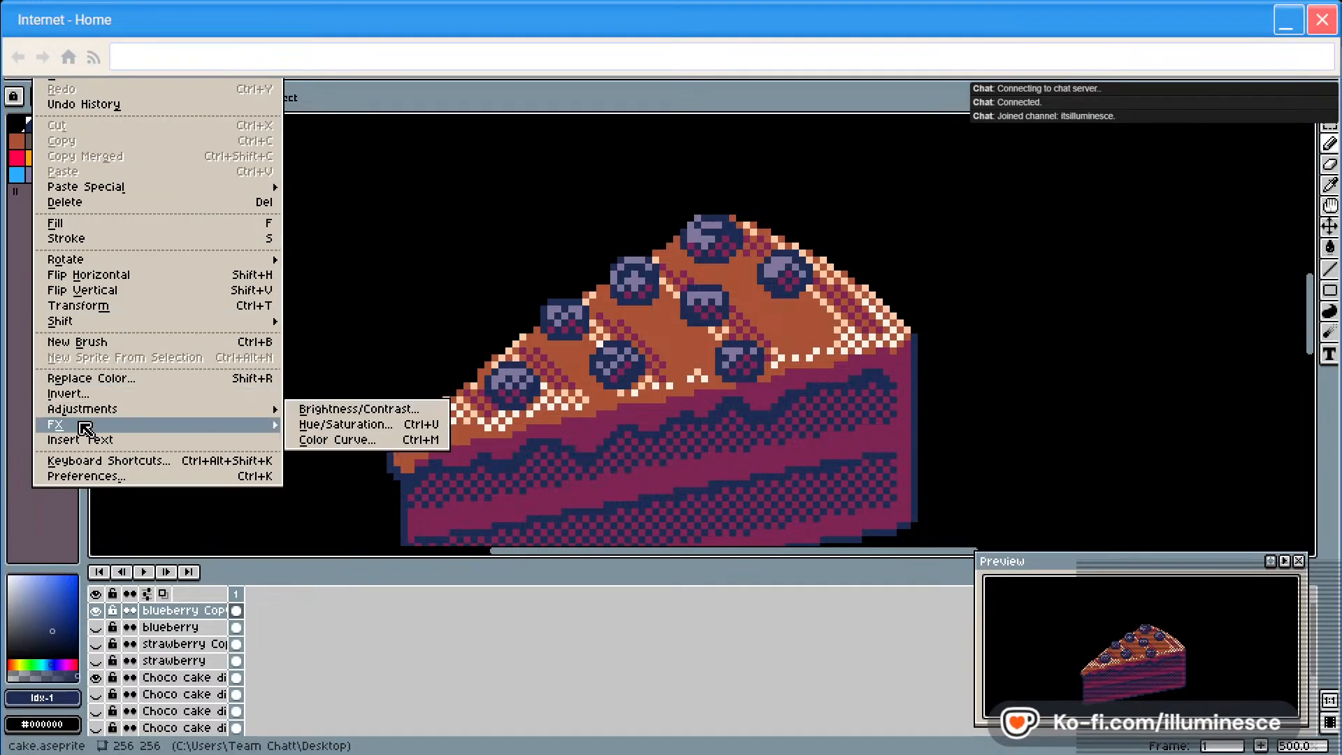
{"action": "mouse_move", "coordinate": [257, 424]}
{"action": "left_click", "coordinate": [356, 425]}
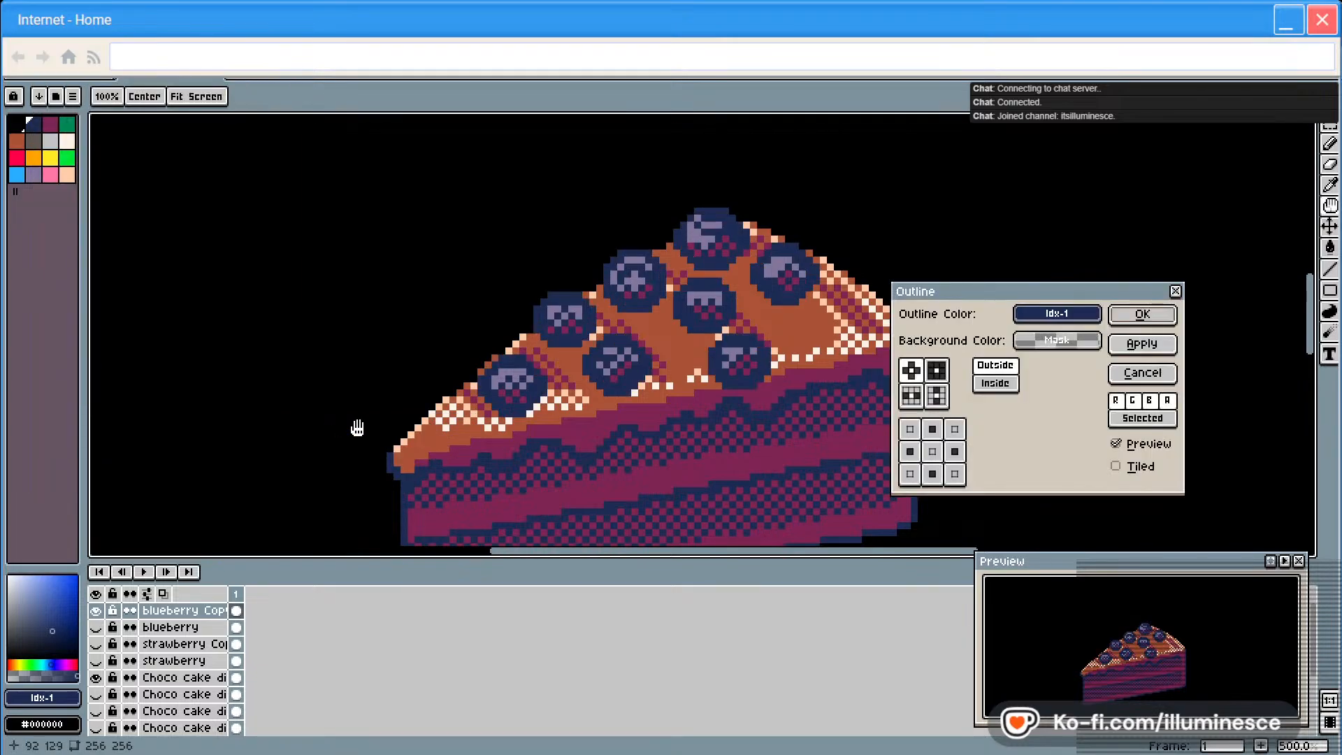
{"action": "left_click", "coordinate": [1057, 314]}
{"action": "left_click", "coordinate": [1106, 372]}
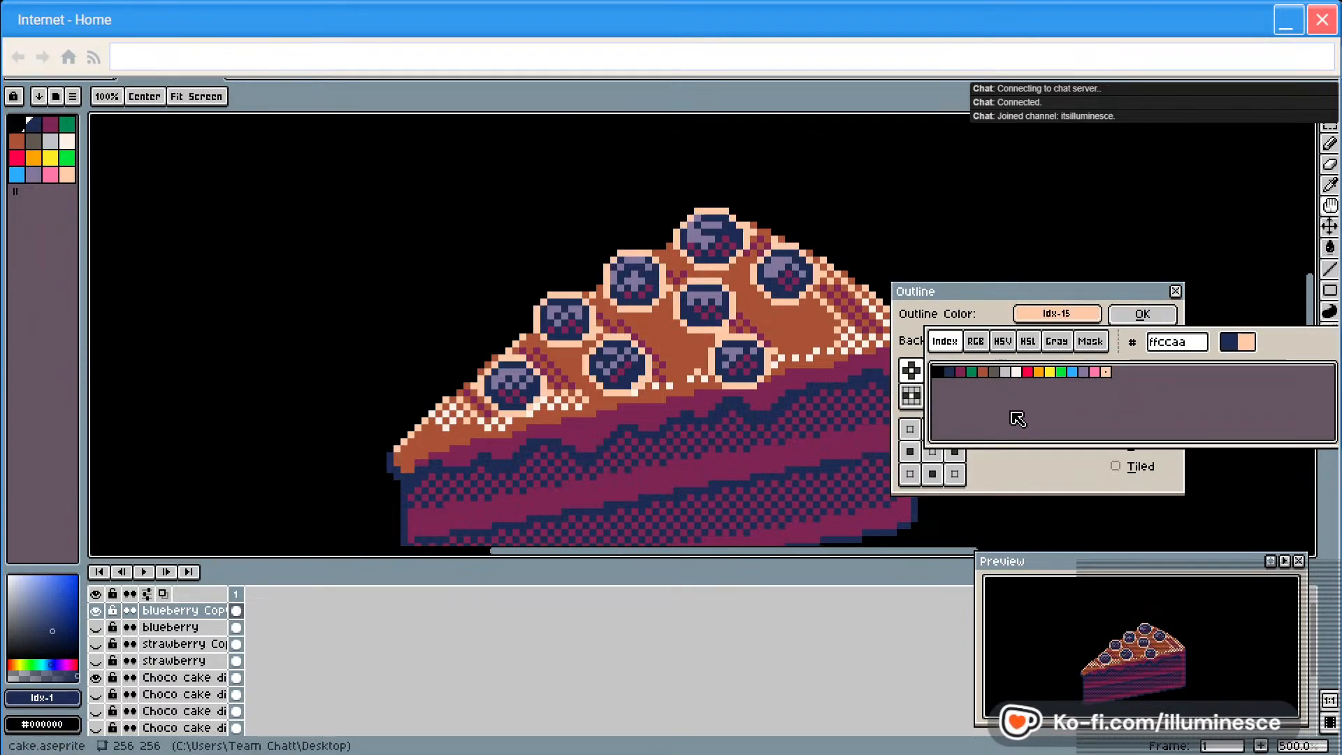
{"action": "left_click", "coordinate": [1154, 315]}
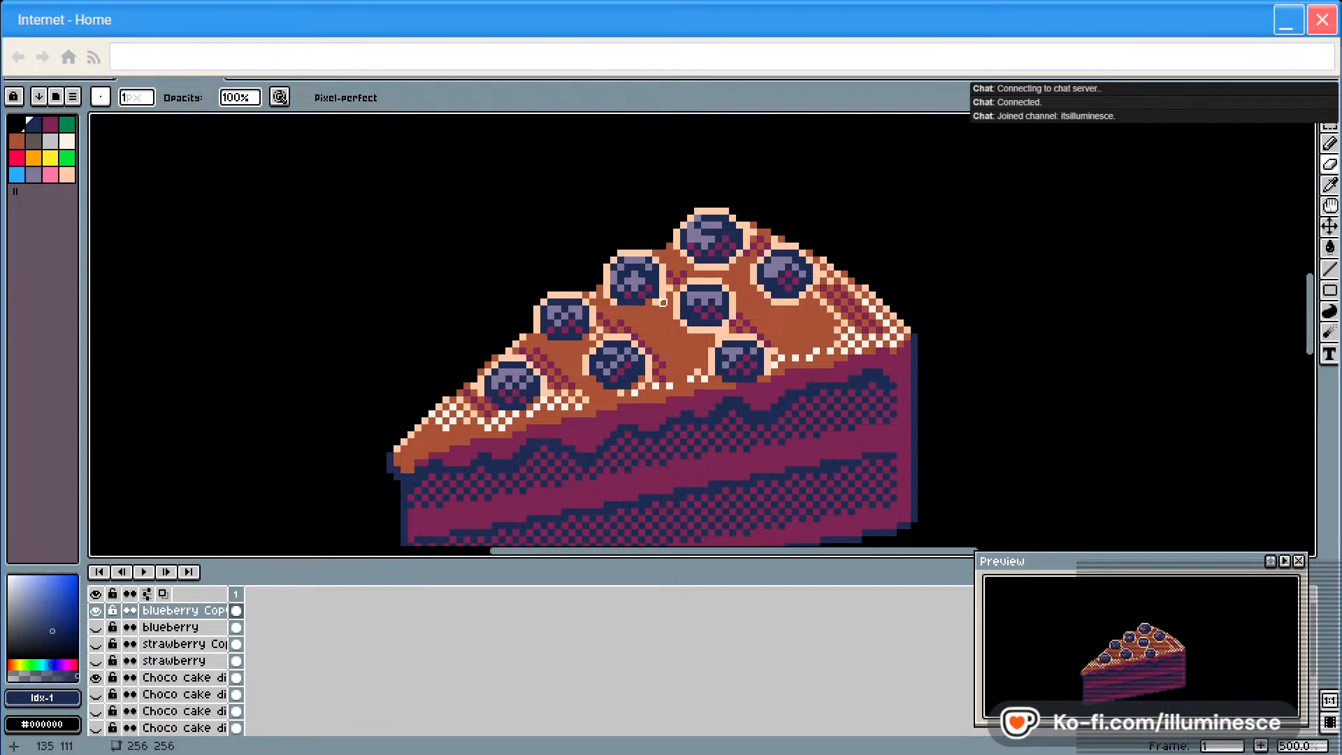
{"action": "key", "text": "v"}
{"action": "key", "text": "b"}
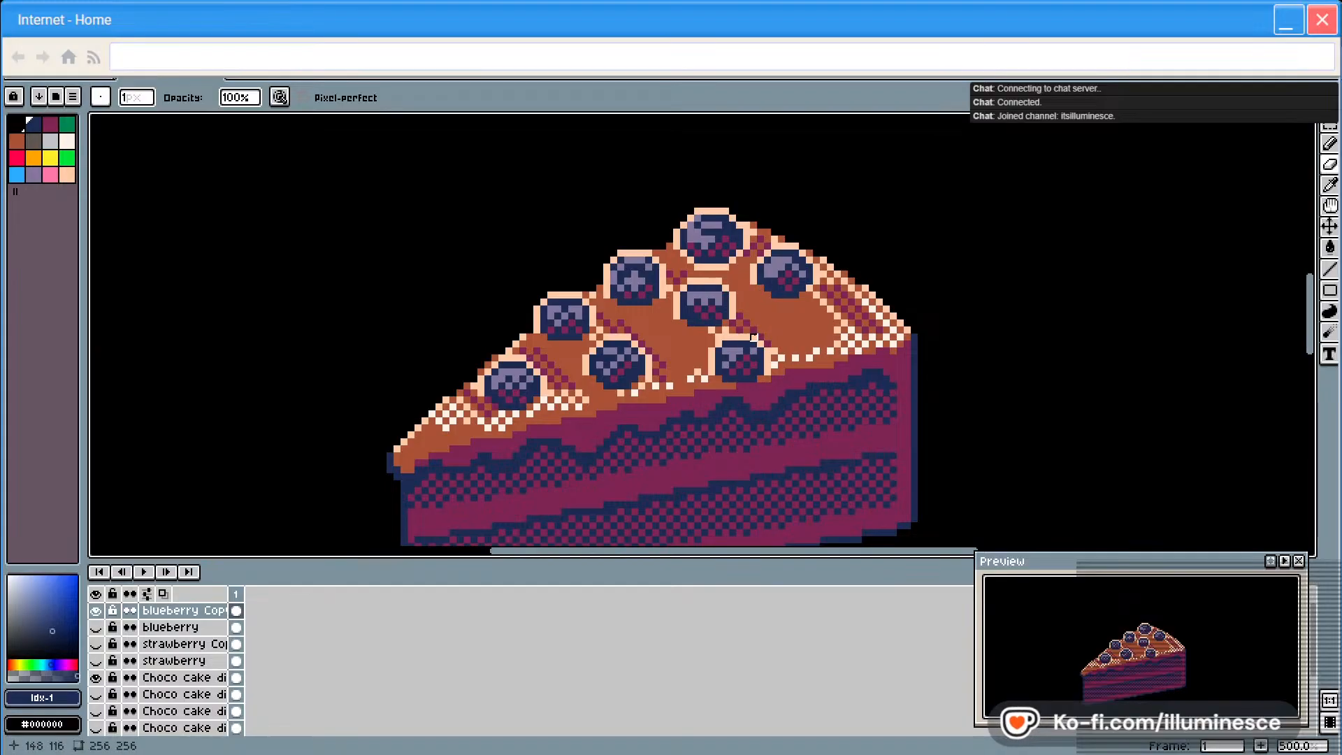
Compare the outlined blueberries with the plain ones by toggling the visibility of the two blueberry layers
{"action": "left_click", "coordinate": [97, 627]}
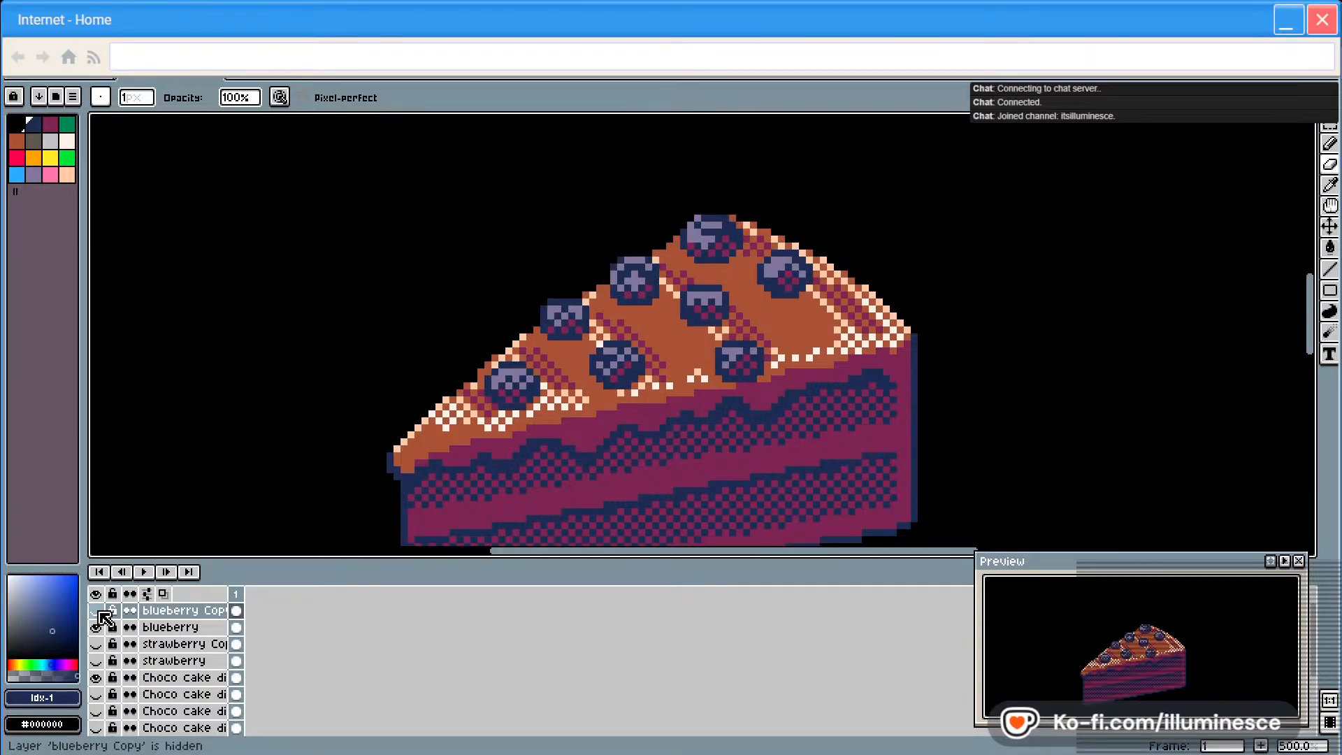
{"action": "left_click", "coordinate": [98, 611]}
{"action": "left_click", "coordinate": [99, 611]}
{"action": "left_click", "coordinate": [98, 610]}
{"action": "left_click", "coordinate": [98, 610]}
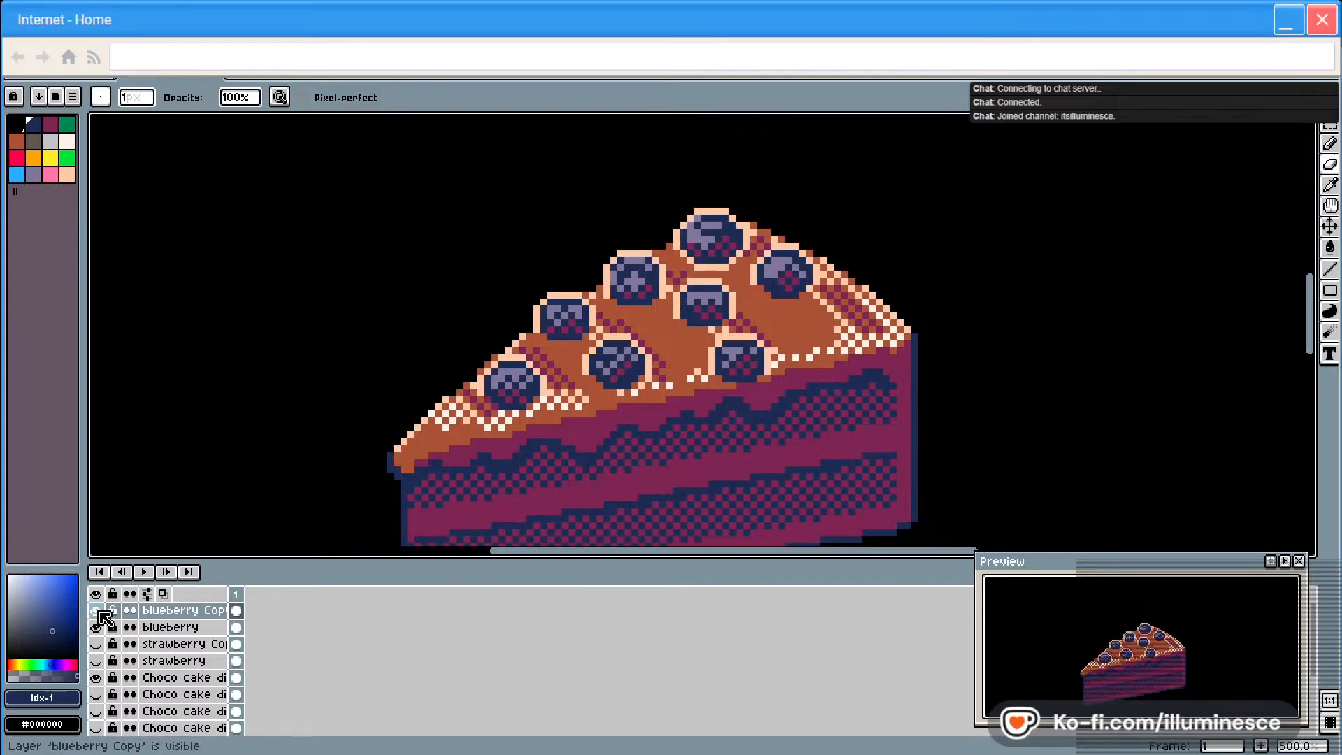
{"action": "left_click", "coordinate": [99, 610]}
{"action": "left_click", "coordinate": [99, 611]}
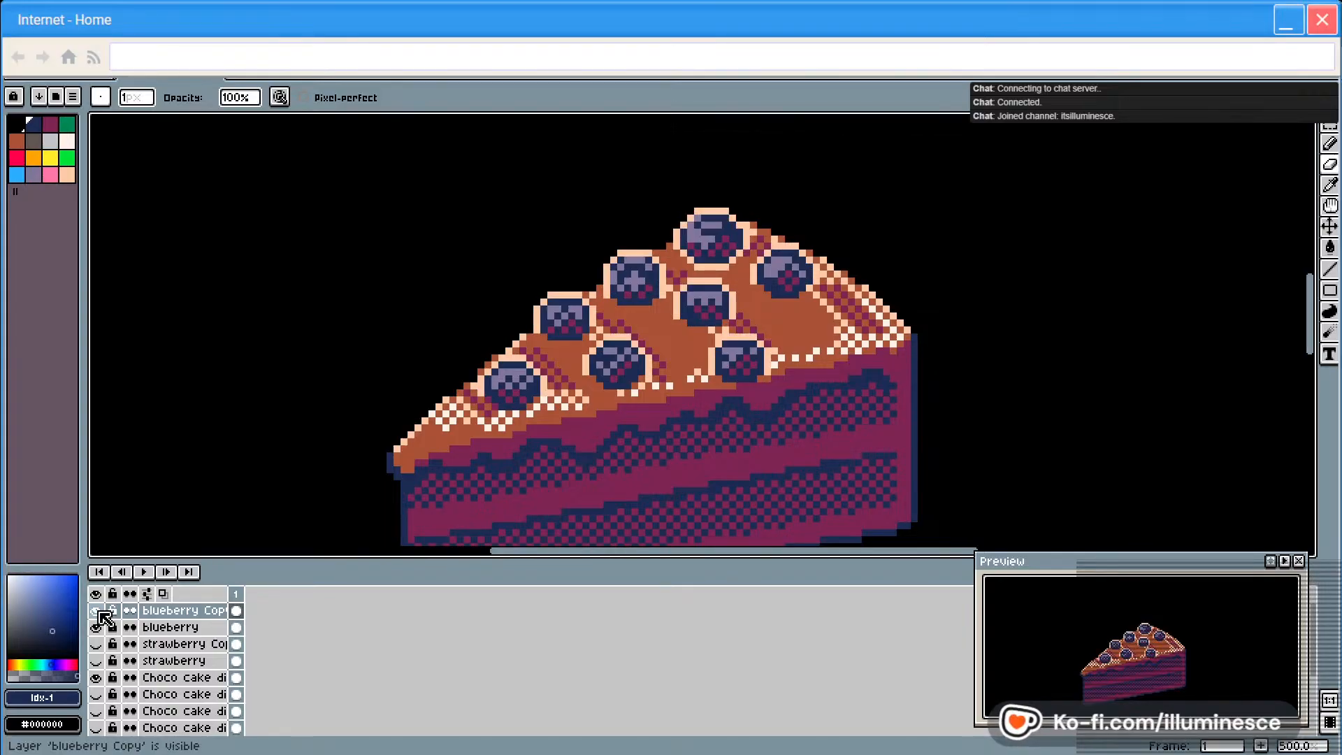
{"action": "left_click", "coordinate": [99, 611]}
{"action": "left_click", "coordinate": [98, 611]}
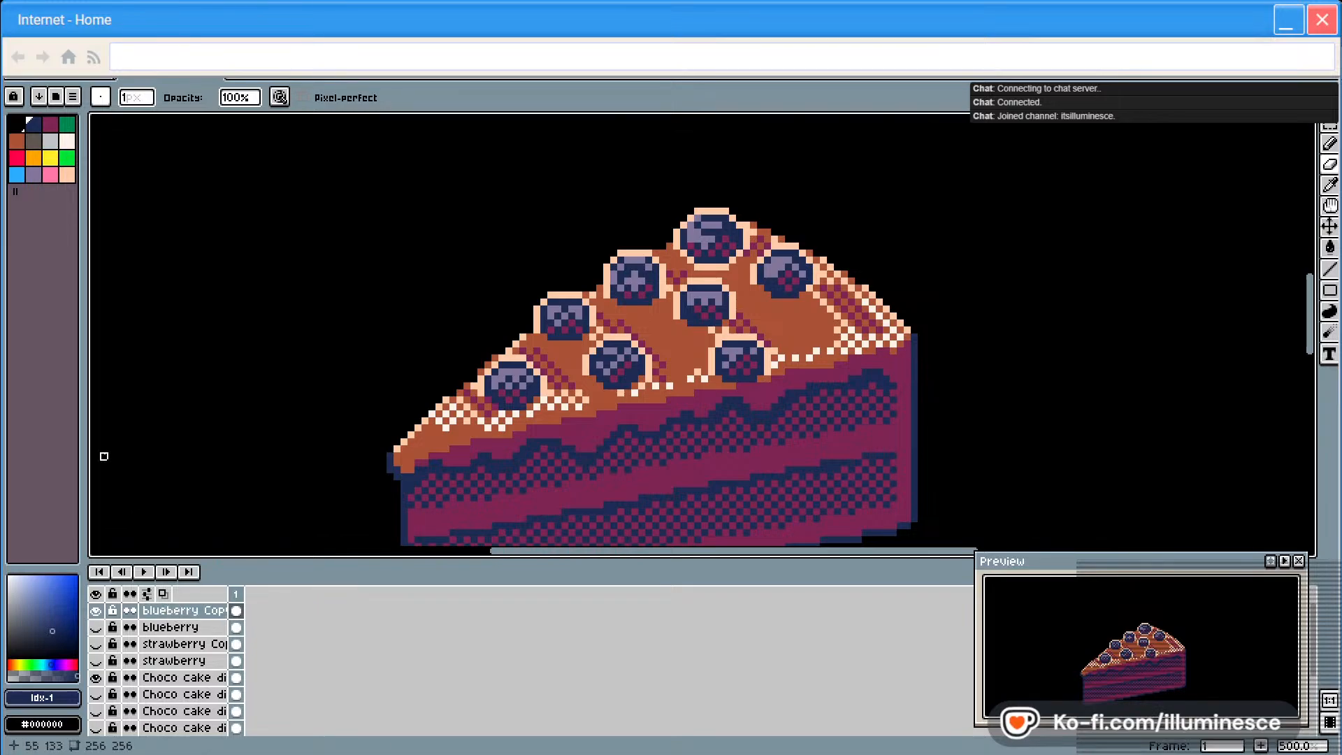
Save the file and duplicate the outlined blueberry layer, hiding the layer it was copied from
{"action": "key", "text": "ctrl+s"}
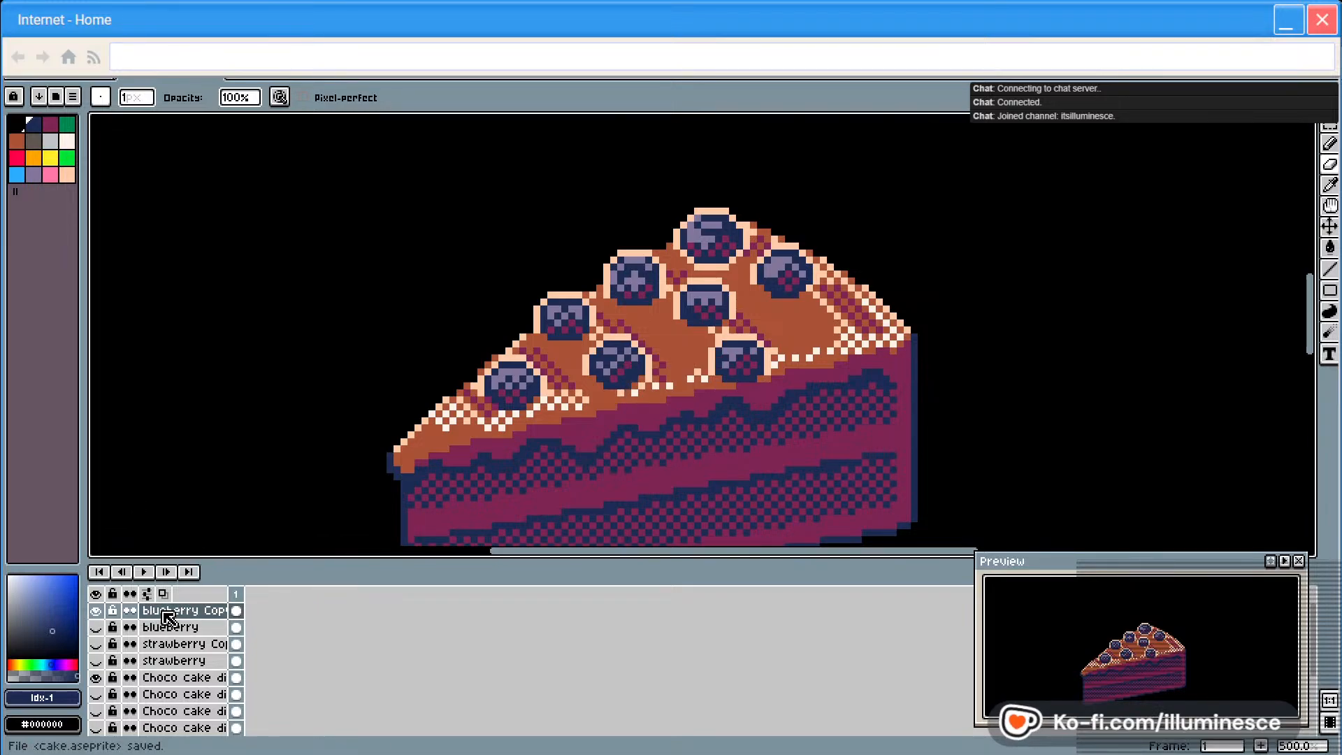
{"action": "right_click", "coordinate": [162, 612]}
{"action": "left_click", "coordinate": [199, 694]}
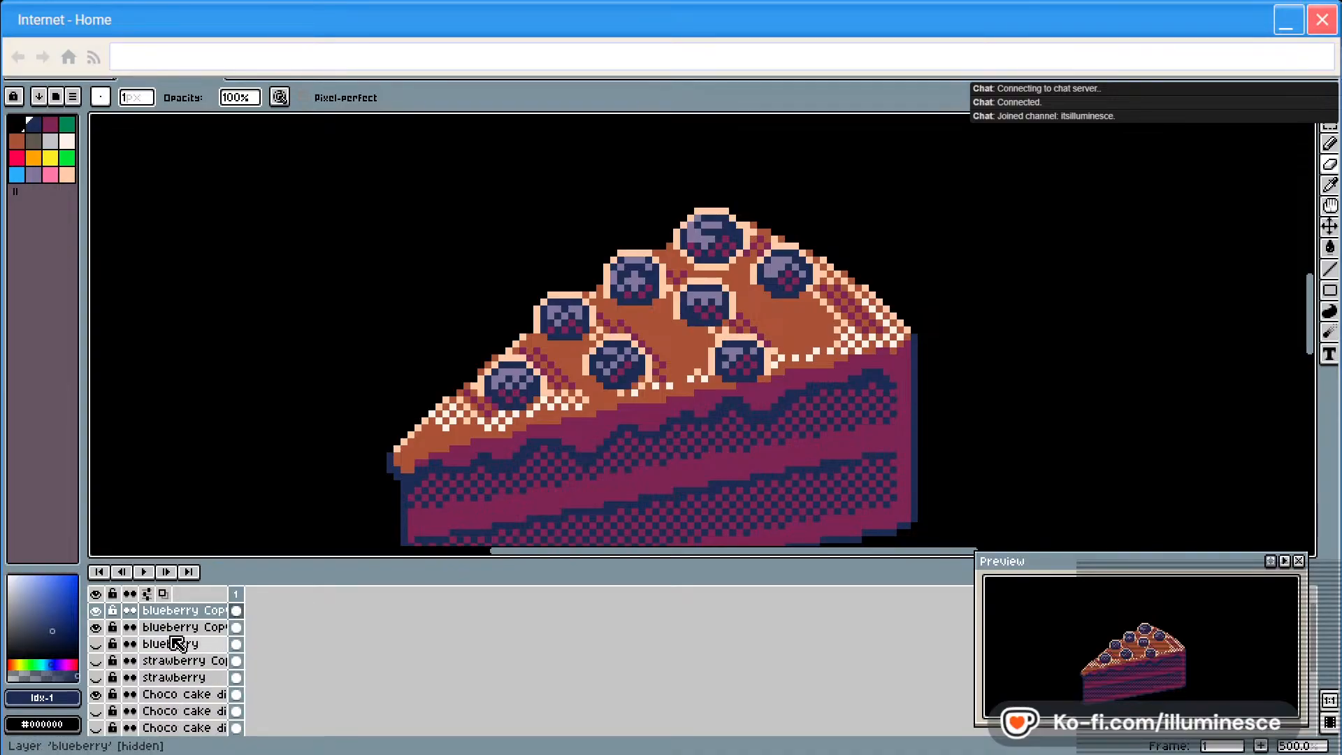
{"action": "left_click", "coordinate": [98, 627]}
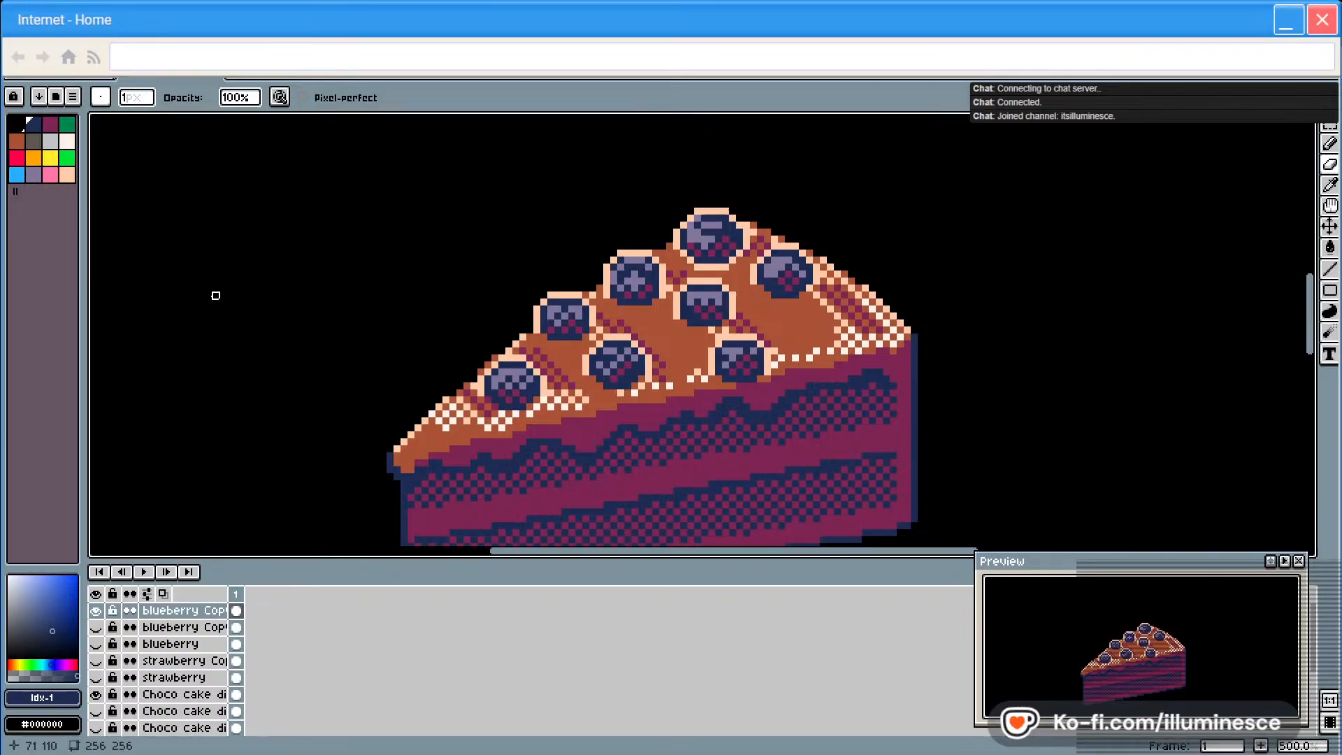
Open Replace Color for the new blueberry copy and set the peach outline colour ffccaa as the colour to replace
{"action": "key", "text": "alt+e"}
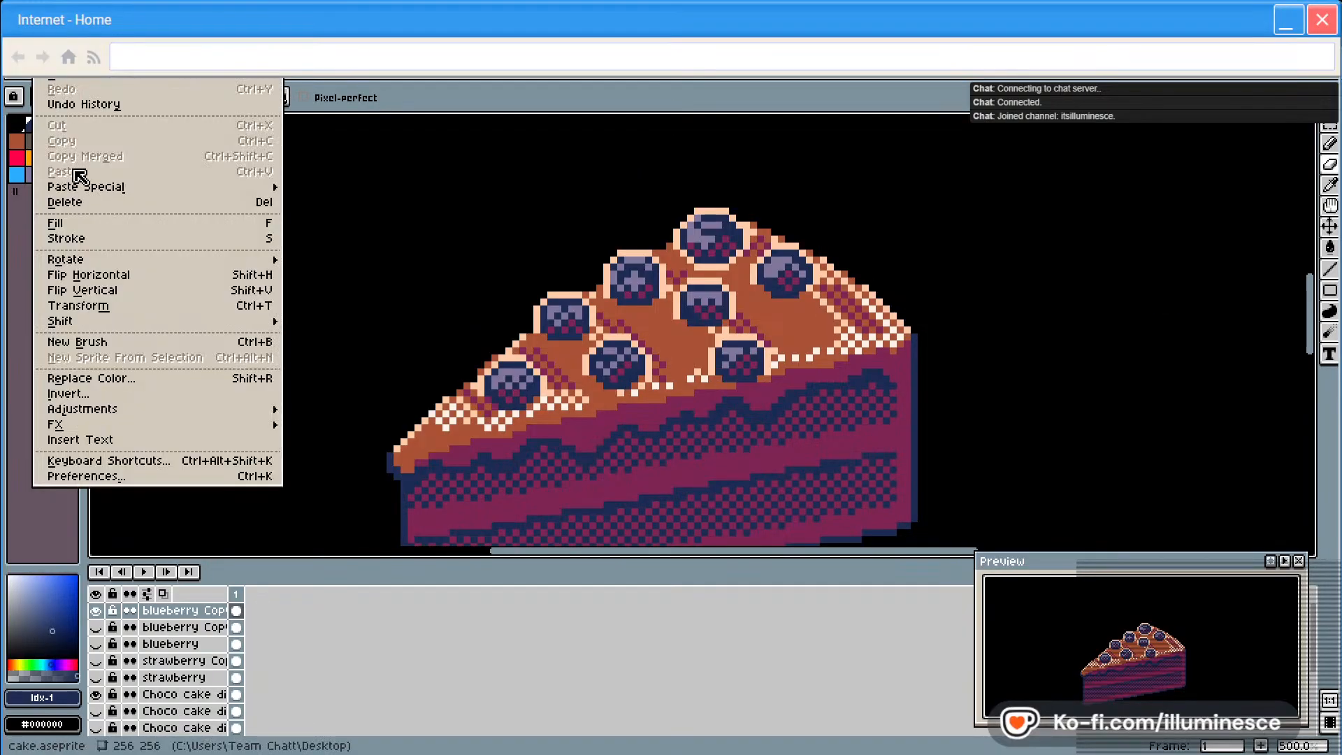
{"action": "left_click", "coordinate": [98, 377]}
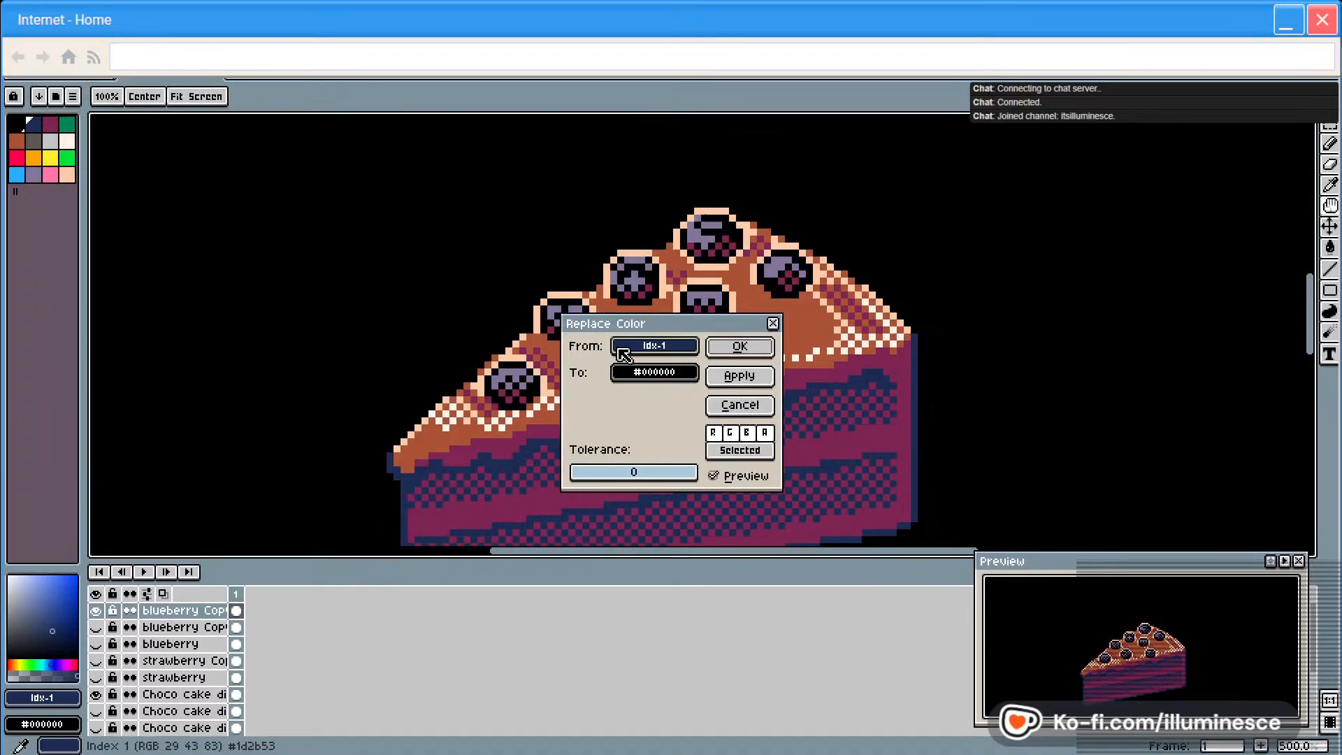
{"action": "left_click_drag", "start_coordinate": [669, 331], "coordinate": [946, 334]}
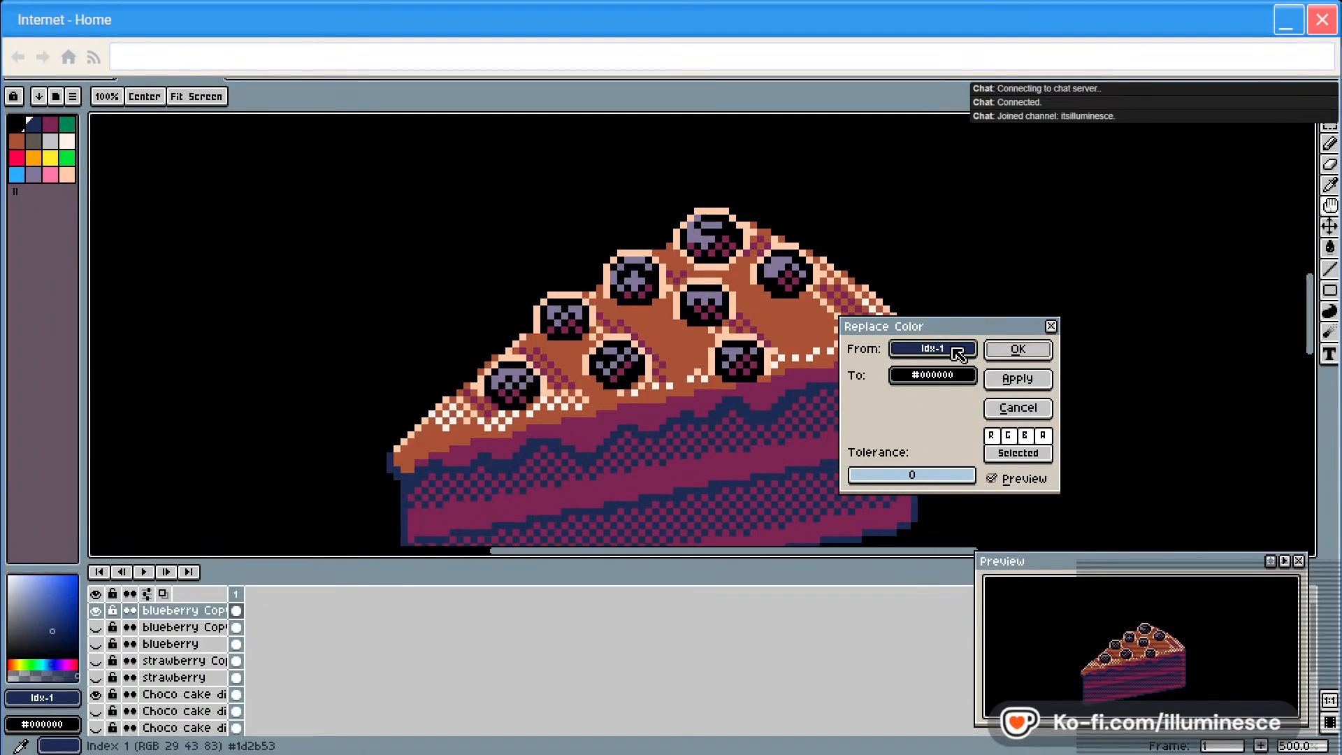
{"action": "left_click", "coordinate": [957, 352]}
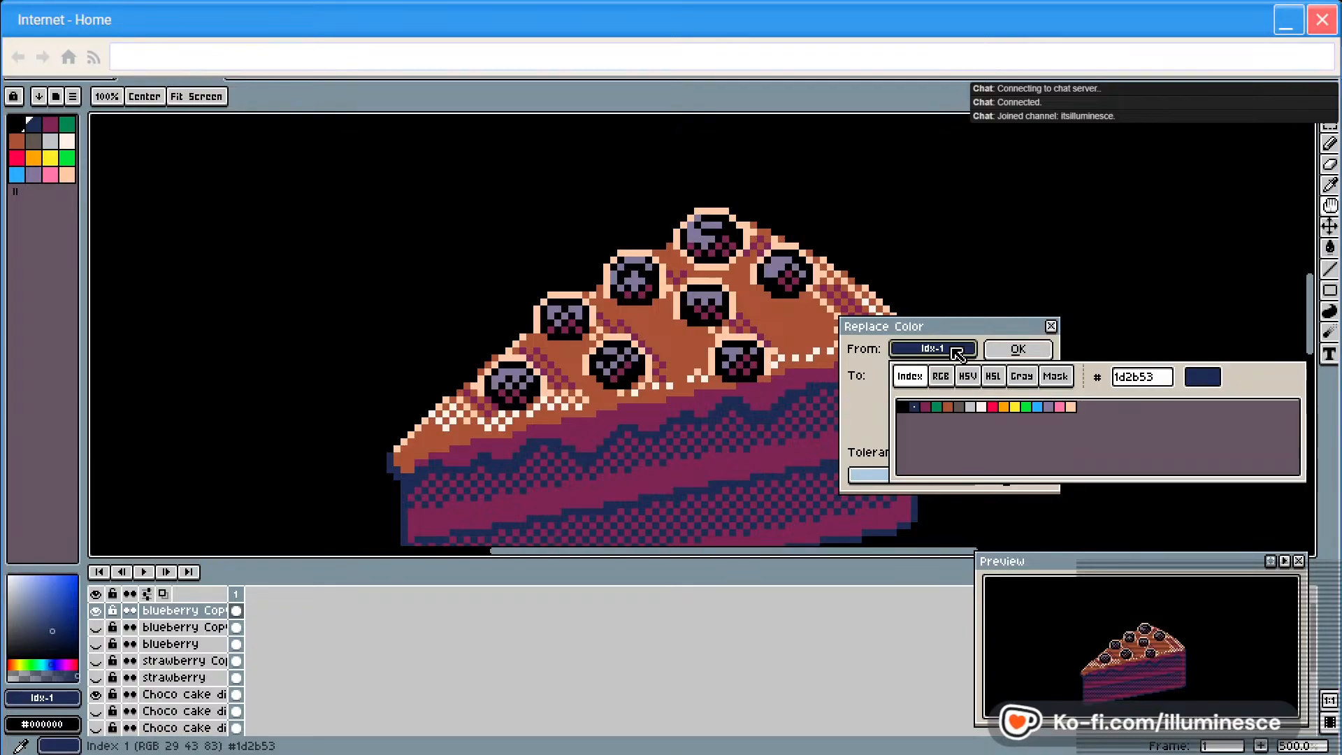
{"action": "left_click", "coordinate": [1069, 406]}
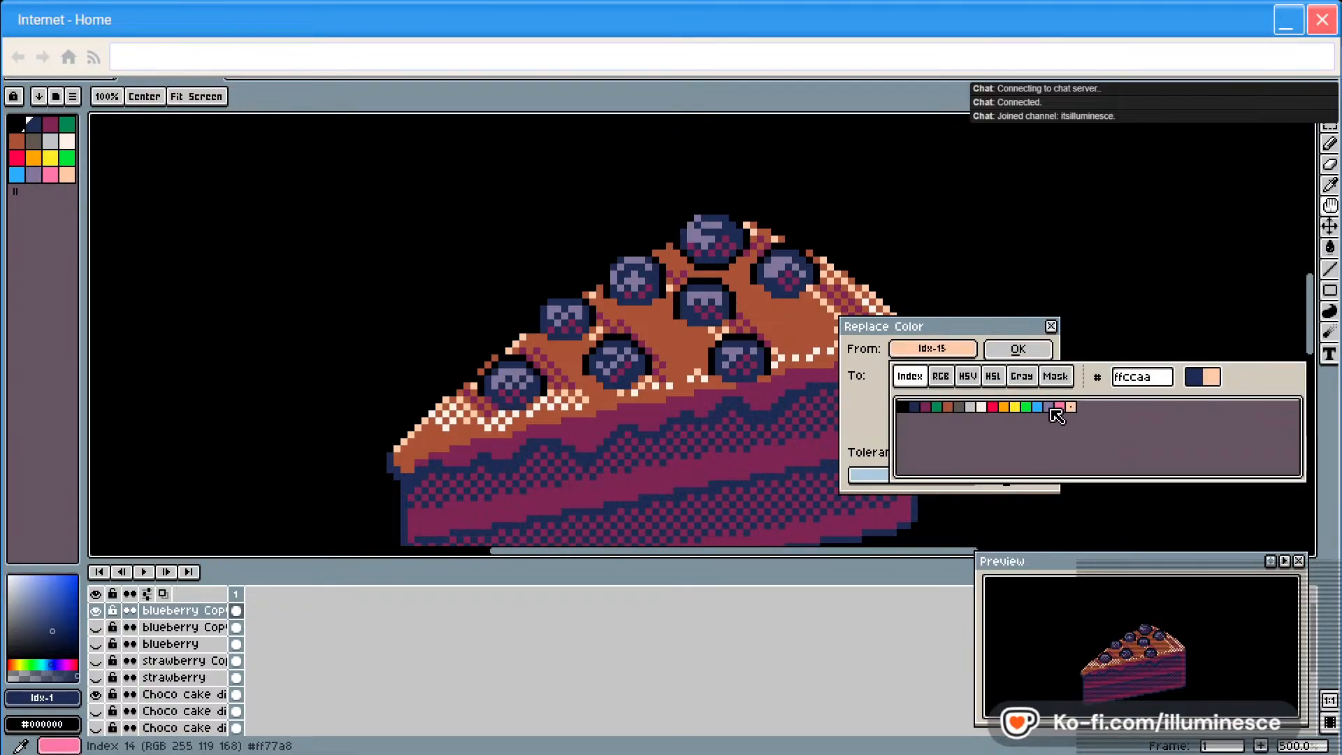
Try light grey c2c3c7, blue 29adff and maroon 7e2553 as the replacement colour for the blueberries' peach outline
{"action": "left_click", "coordinate": [932, 380]}
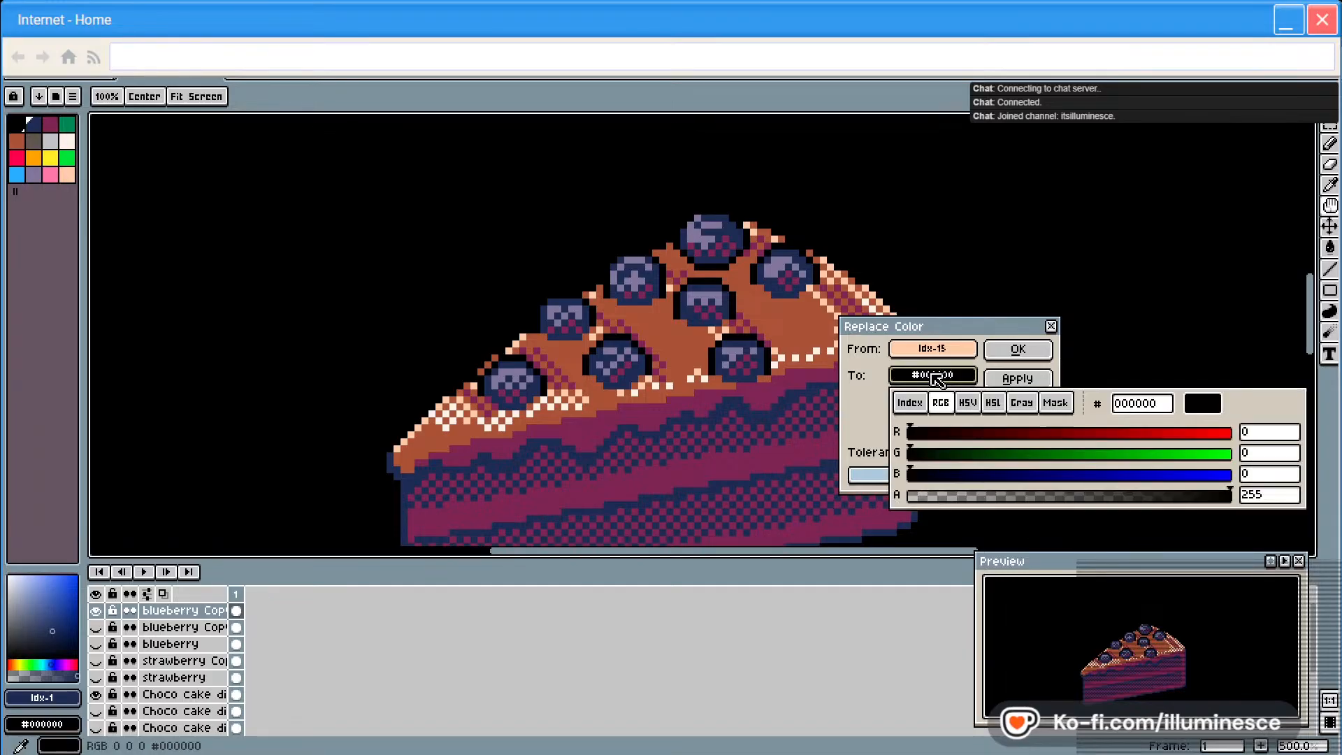
{"action": "left_click", "coordinate": [909, 403]}
{"action": "left_click", "coordinate": [981, 433]}
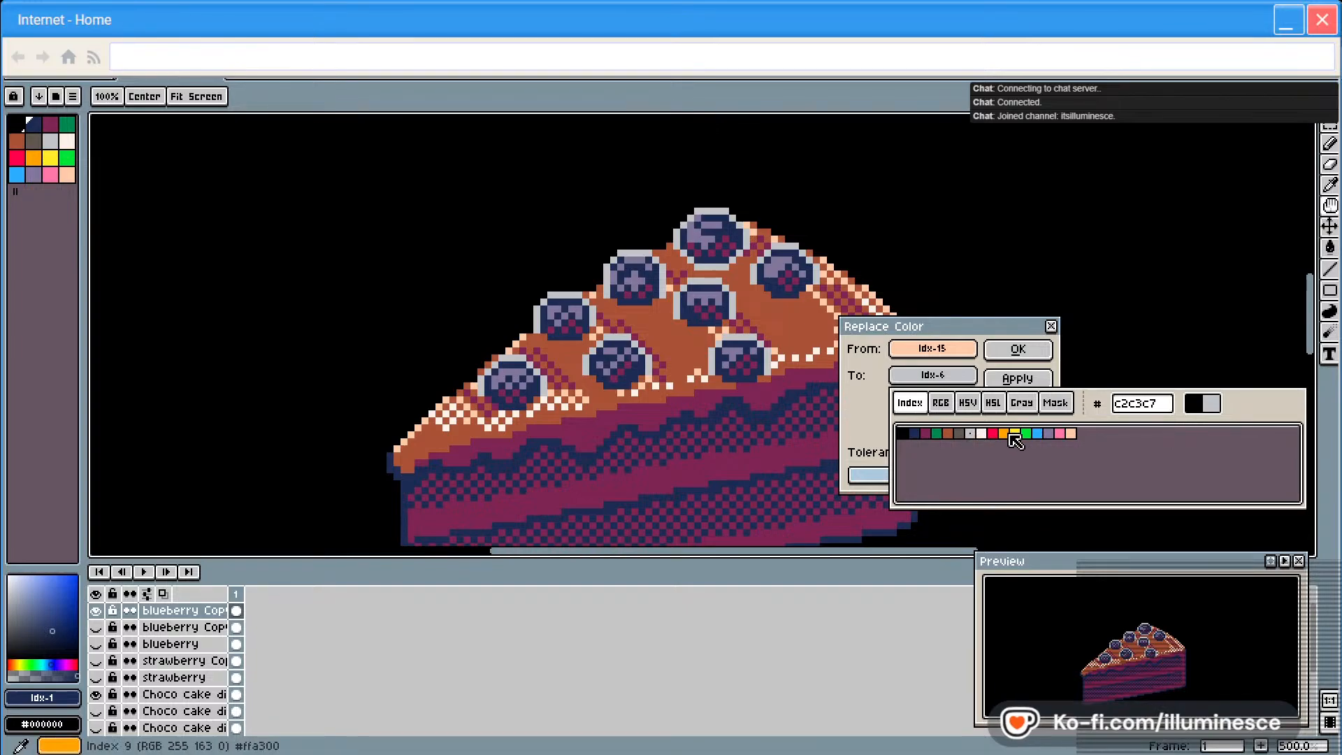
{"action": "left_click", "coordinate": [1038, 435]}
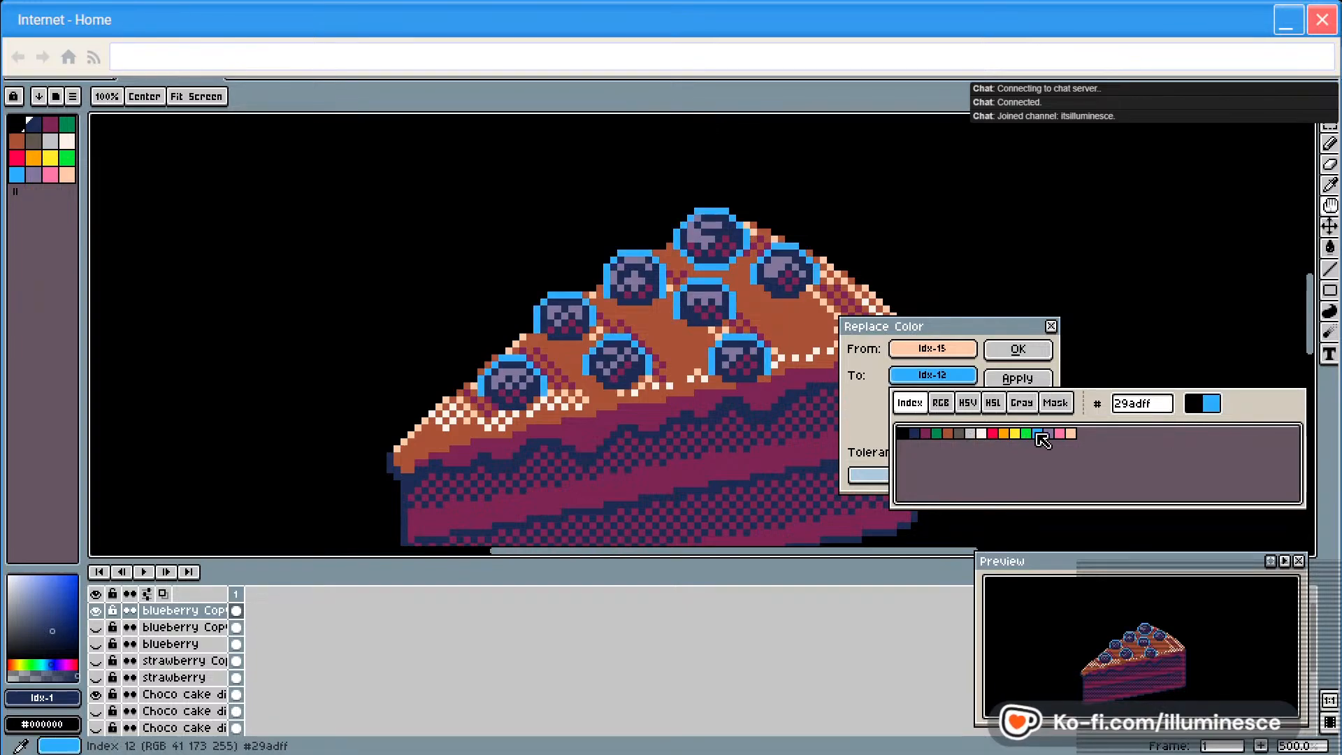
{"action": "left_click", "coordinate": [981, 435]}
{"action": "left_click", "coordinate": [974, 434]}
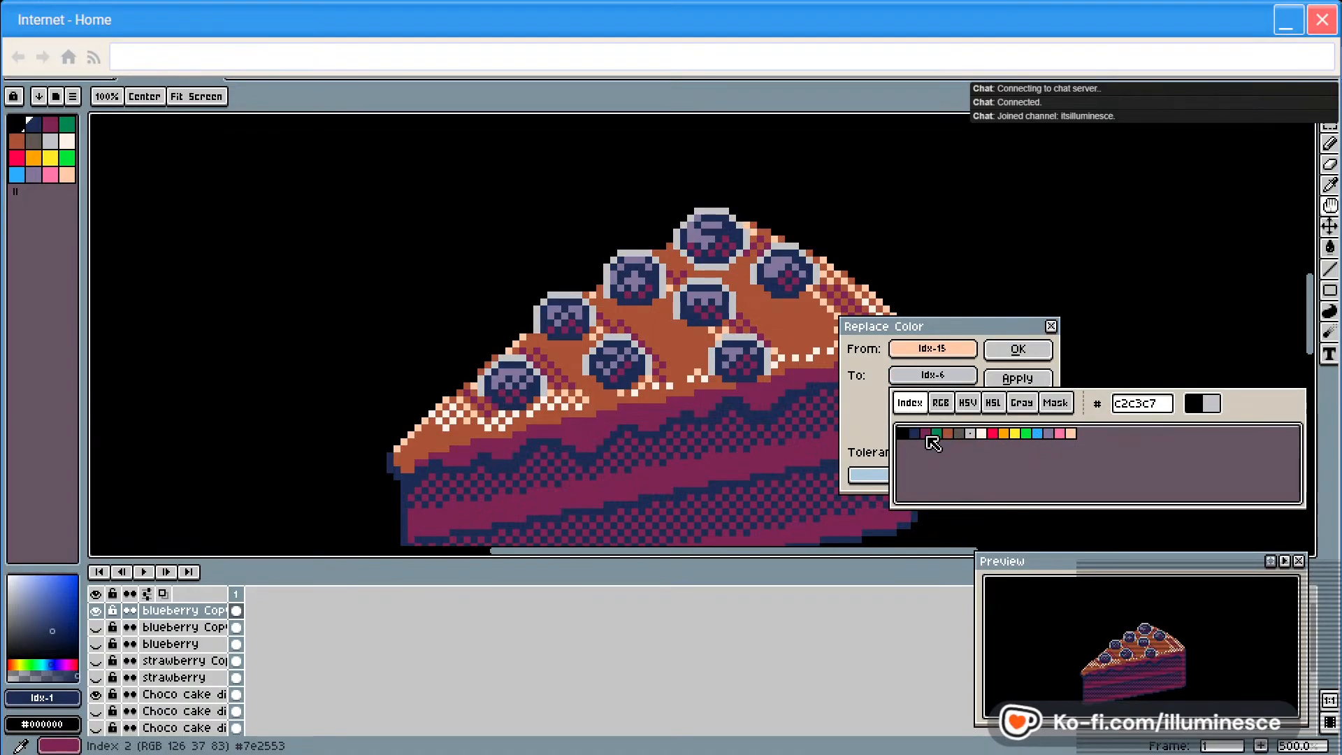
{"action": "left_click", "coordinate": [927, 434]}
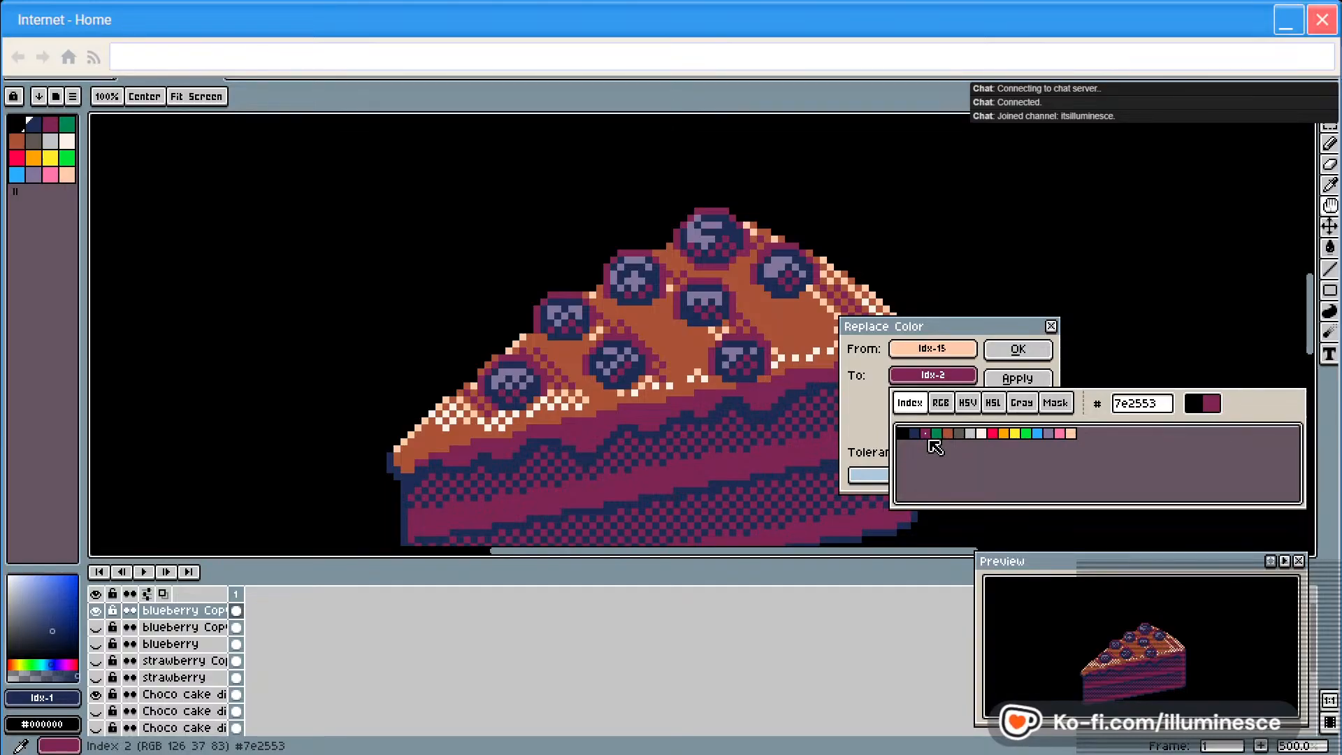
{"action": "left_click", "coordinate": [981, 435]}
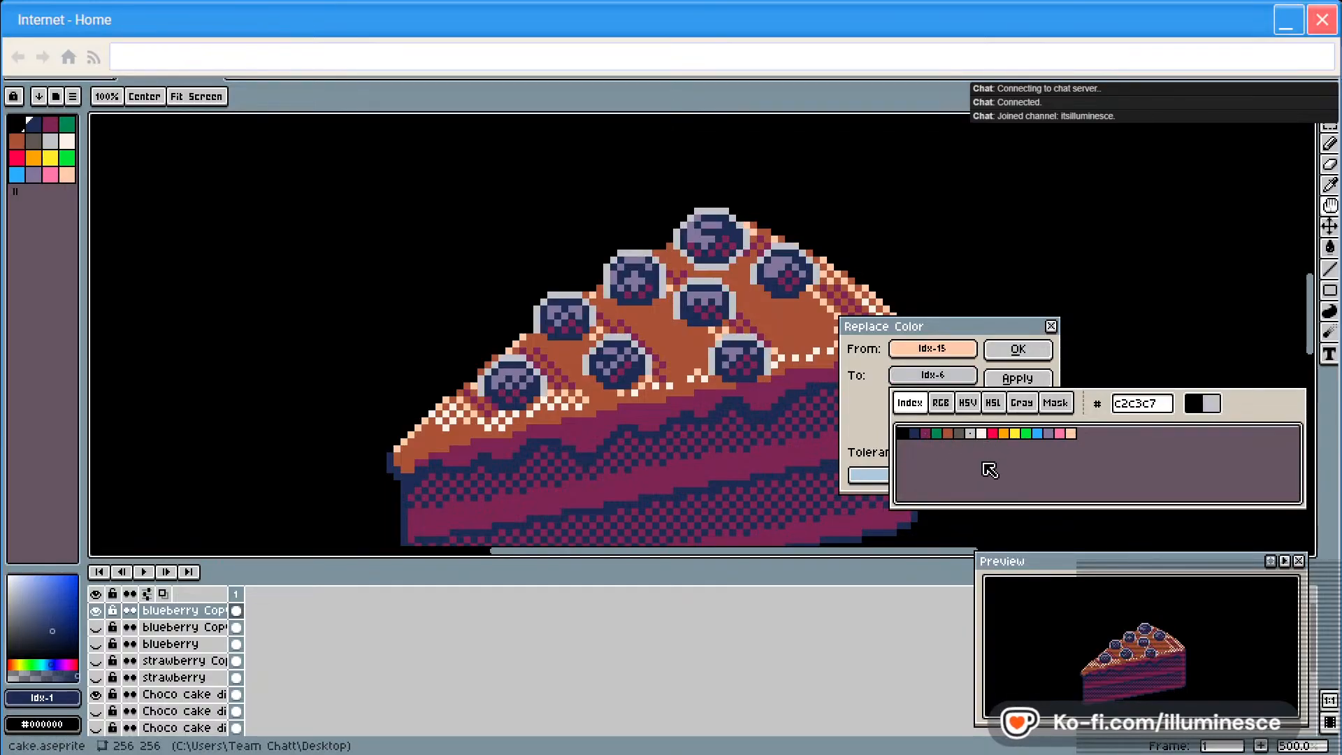
Replace the peach blueberry outline with muted purple 83769c and apply the colour replacement
{"action": "left_click", "coordinate": [1049, 435]}
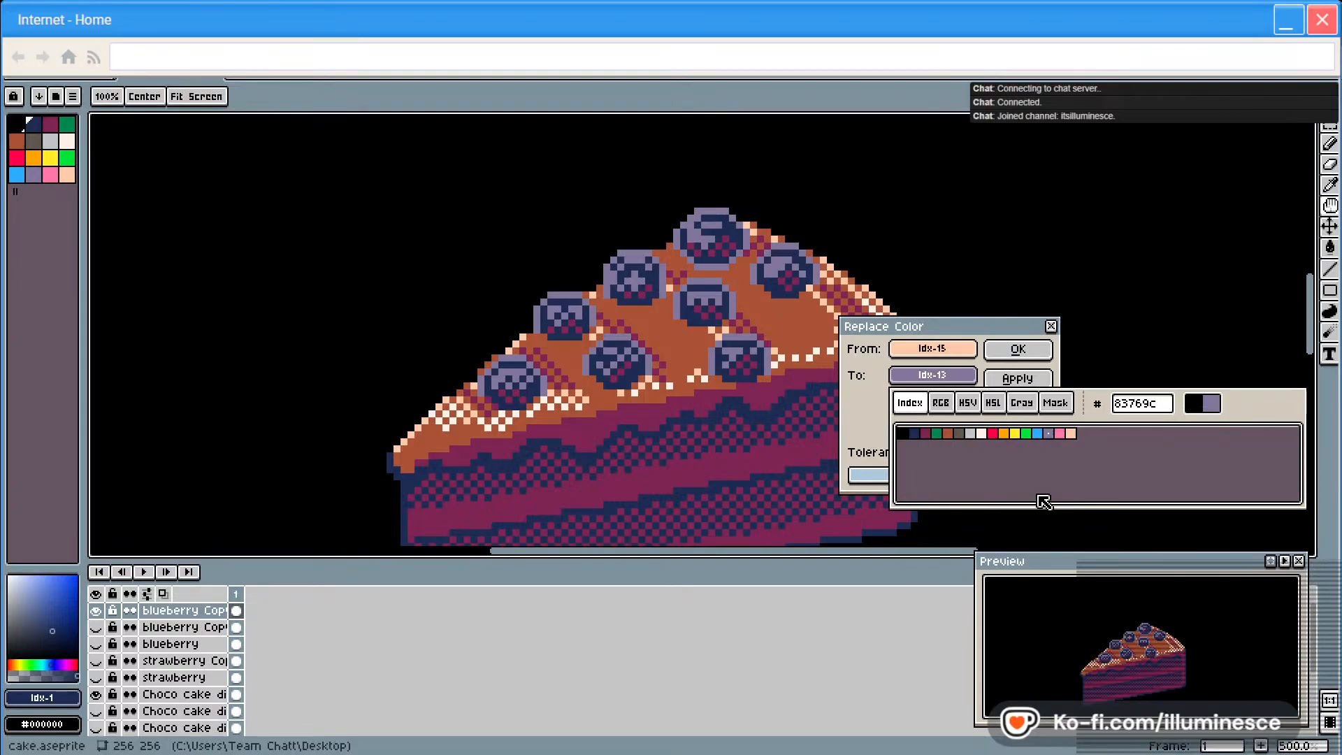
{"action": "left_click", "coordinate": [974, 434]}
{"action": "left_click", "coordinate": [1011, 353]}
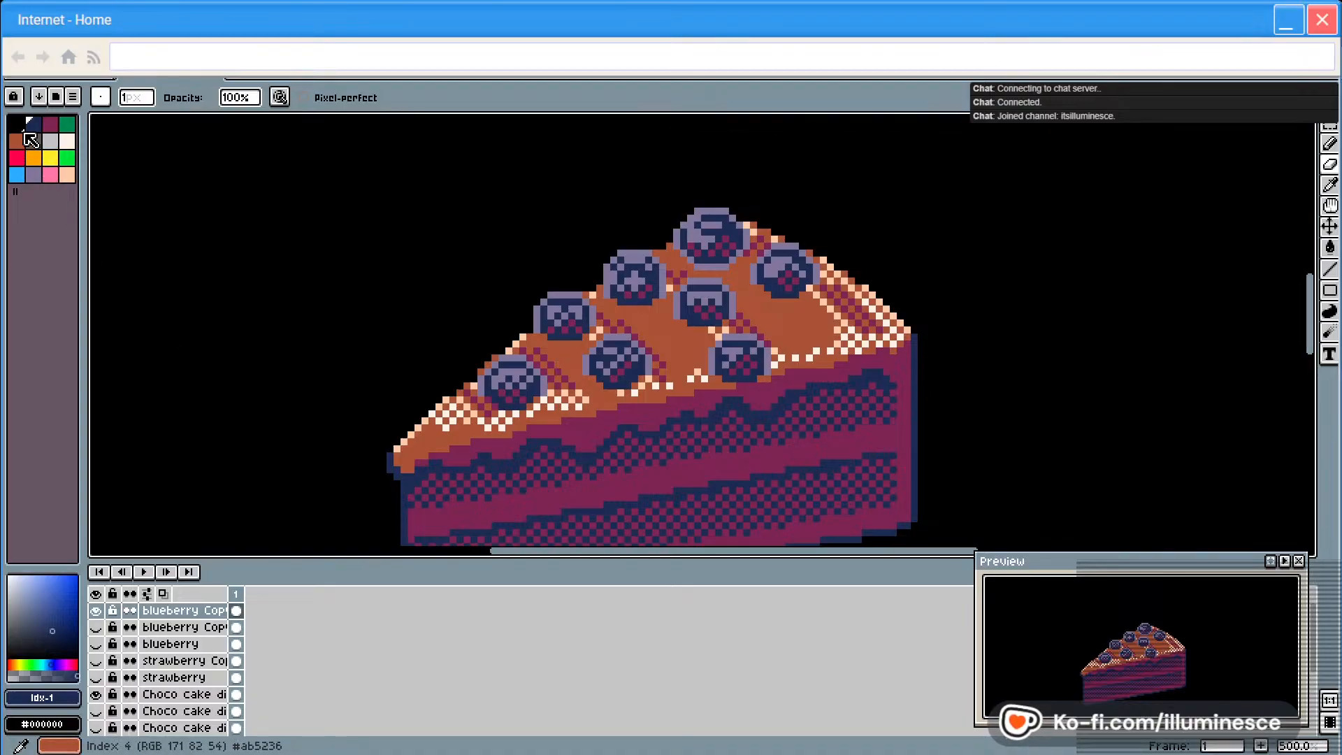
Reshape the outline of the blueberry just left of the topmost one with pencil pixels in purple 83769c and dark navy
{"action": "key", "text": "b"}
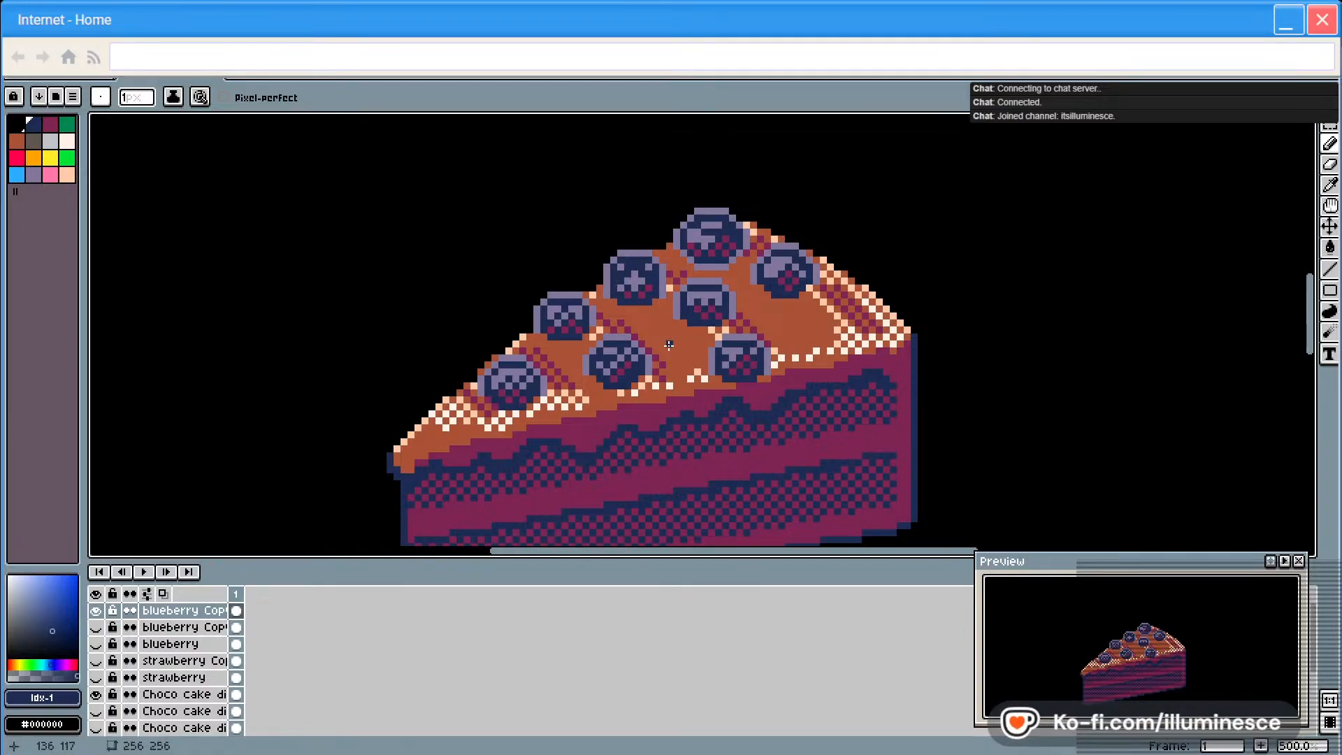
{"action": "key", "text": "ctrl"}
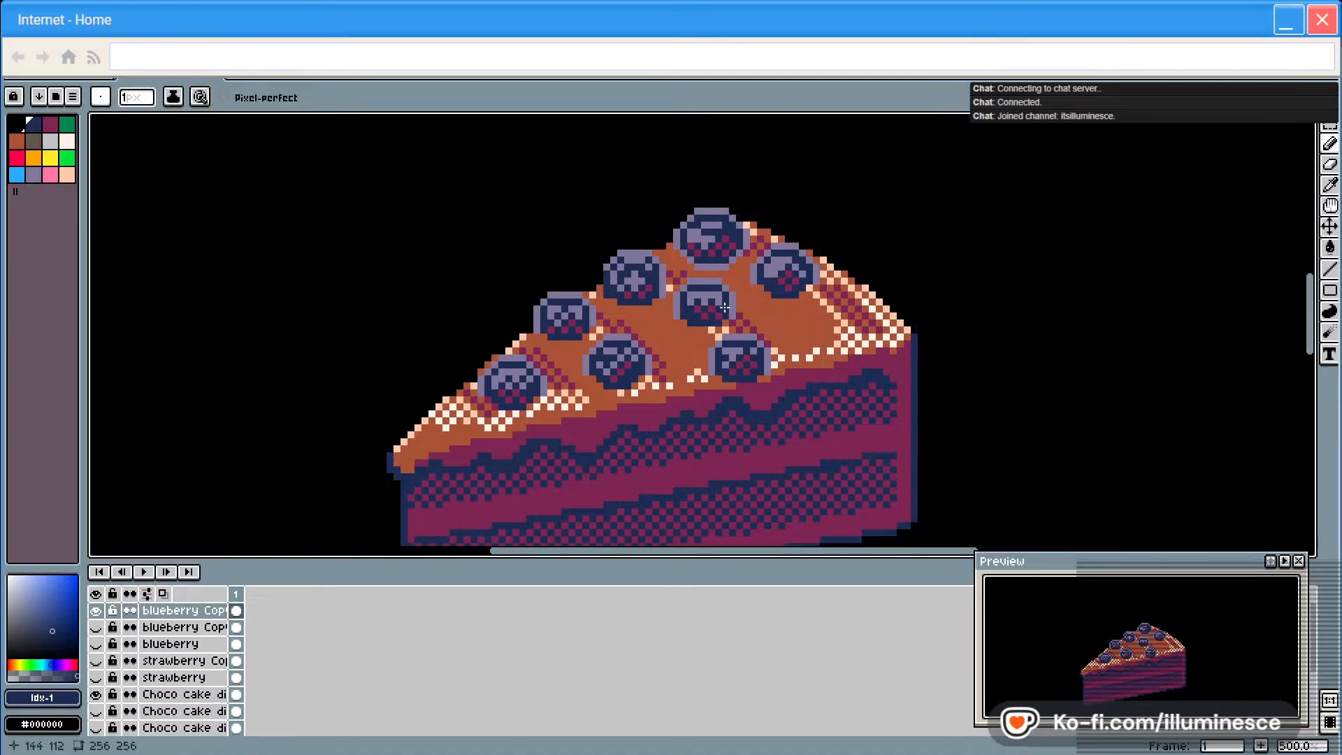
{"action": "key", "text": "b"}
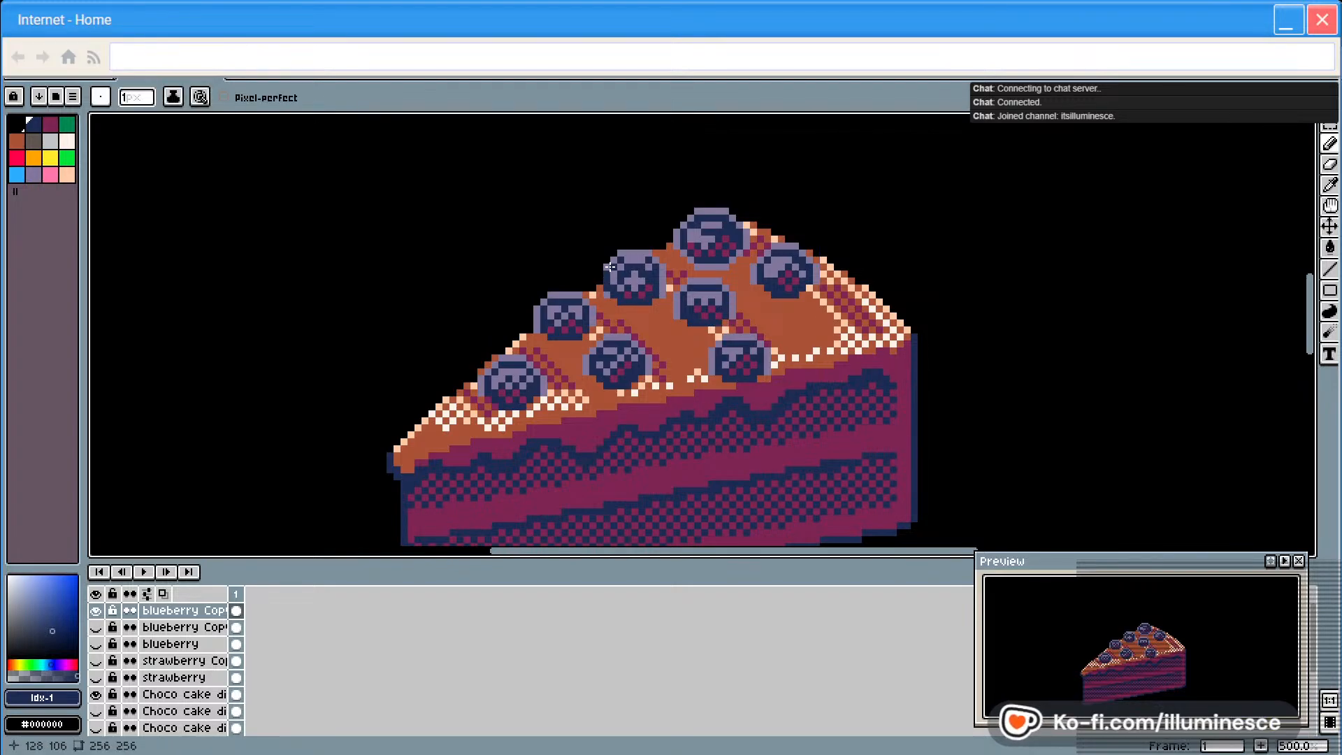
{"action": "left_click", "coordinate": [34, 175]}
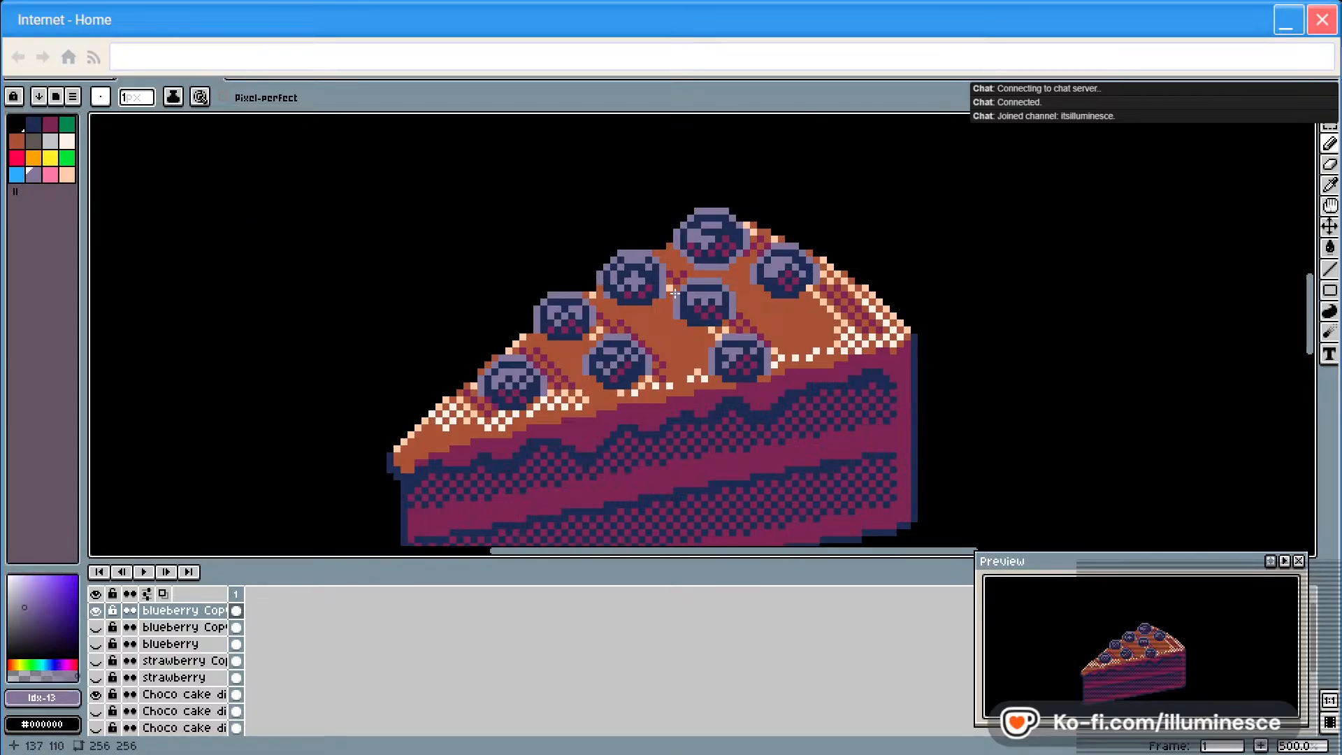
{"action": "left_click", "coordinate": [33, 125]}
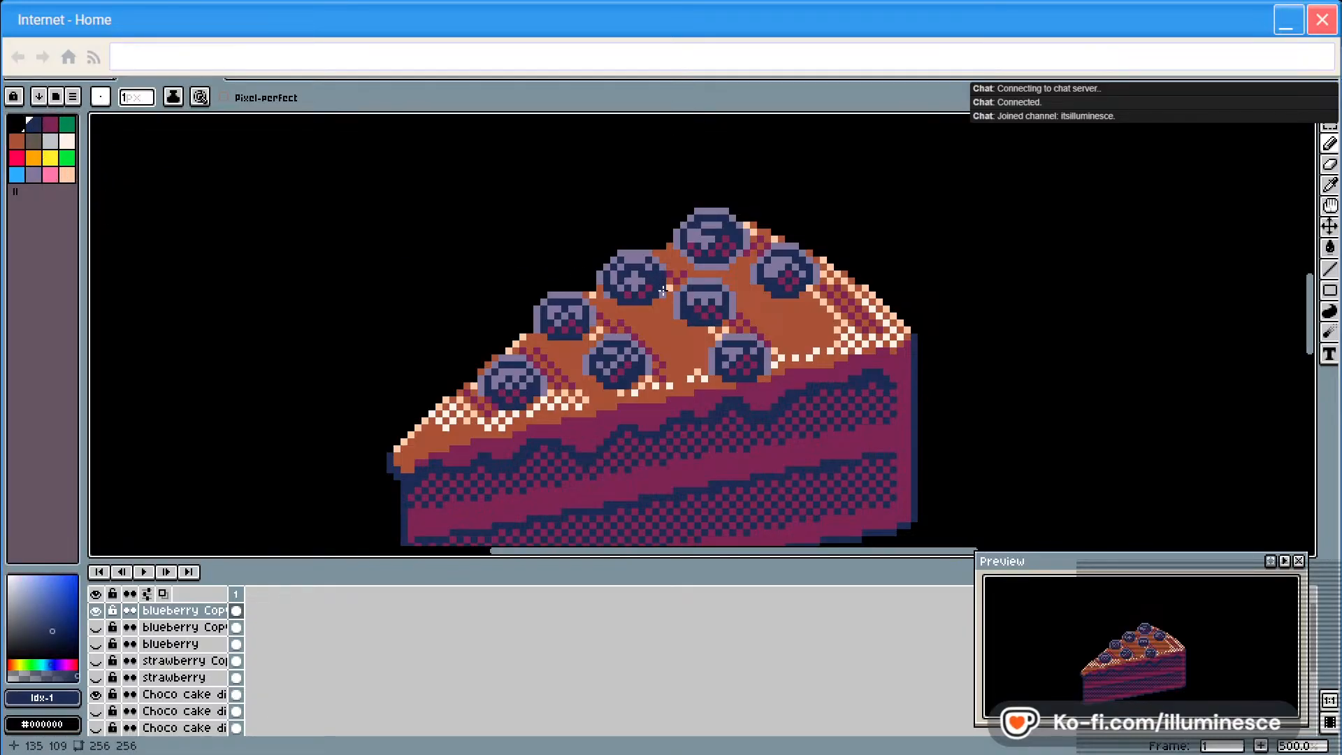
{"action": "left_click", "coordinate": [33, 174]}
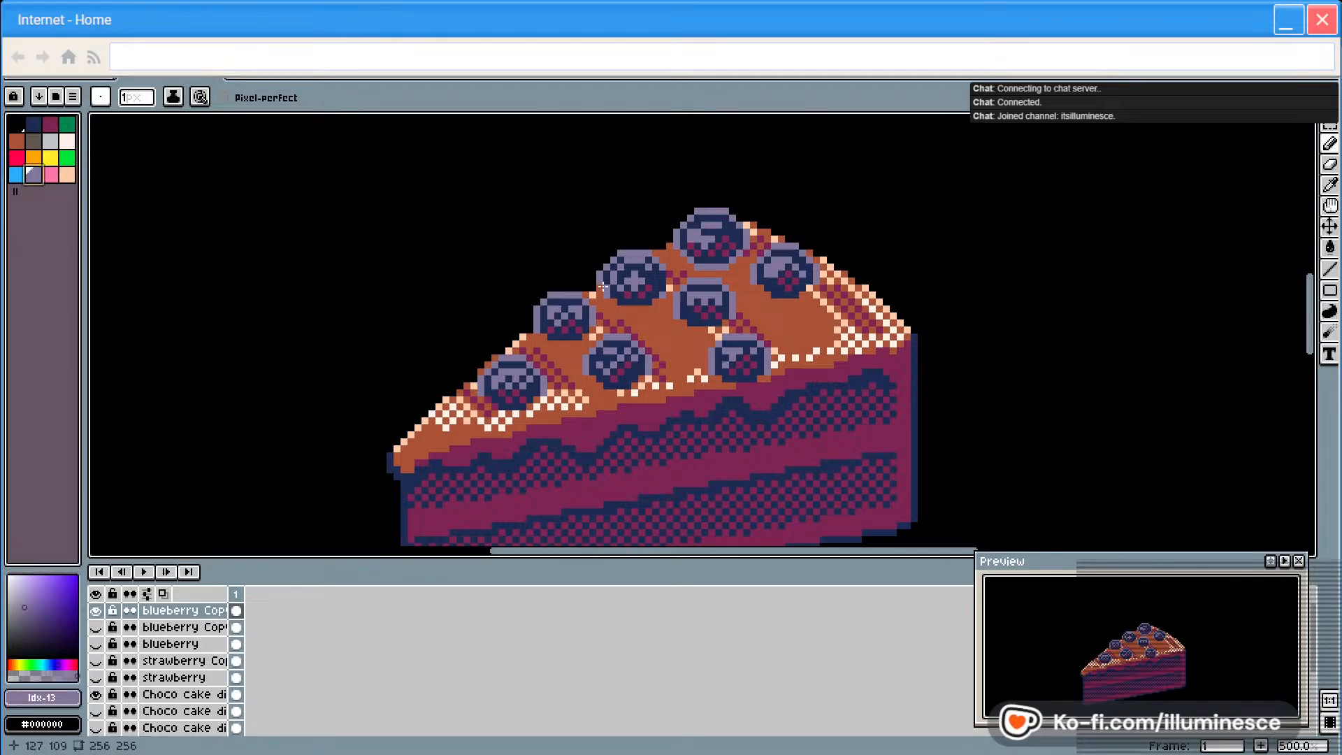
{"action": "left_click", "coordinate": [669, 278]}
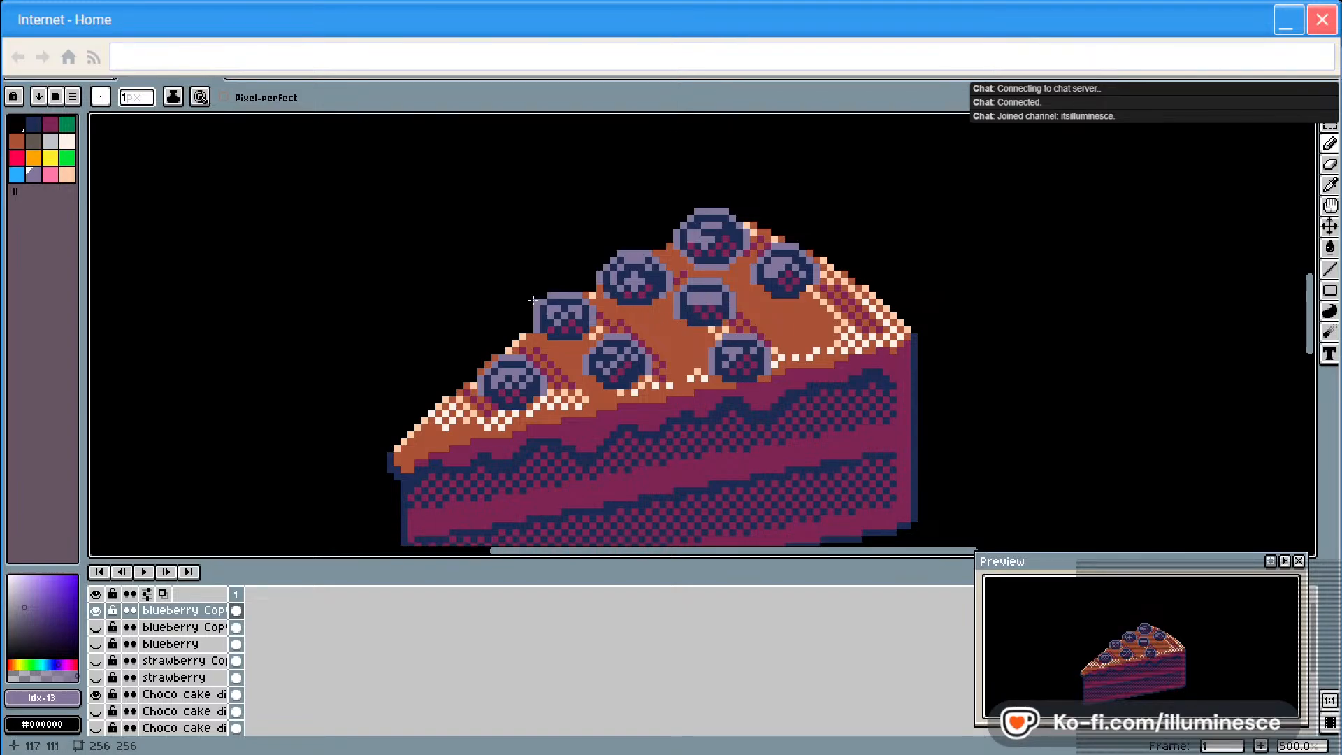
Rework the central blueberry's shading with navy and maroon dithered pixels and touch up the shading of the neighbouring berries
{"action": "left_click", "coordinate": [676, 282], "text": "alt"}
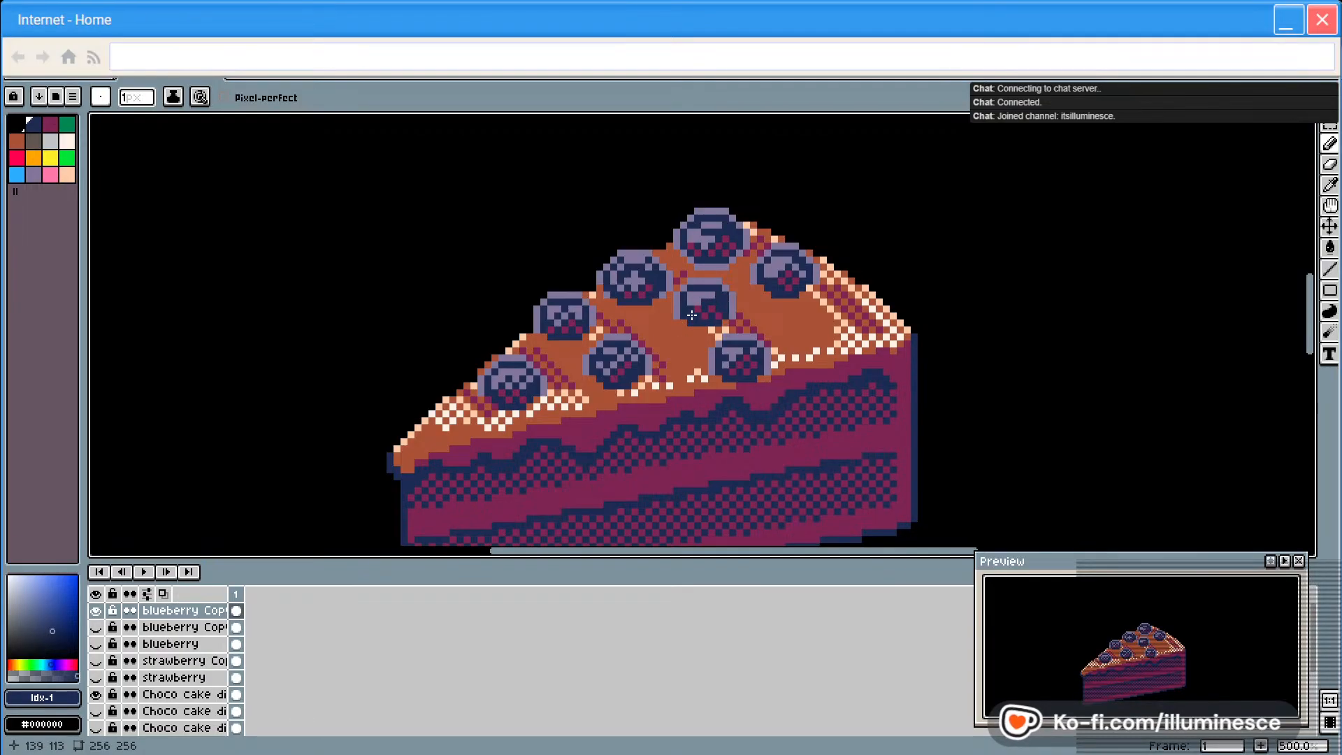
{"action": "left_click", "coordinate": [51, 126]}
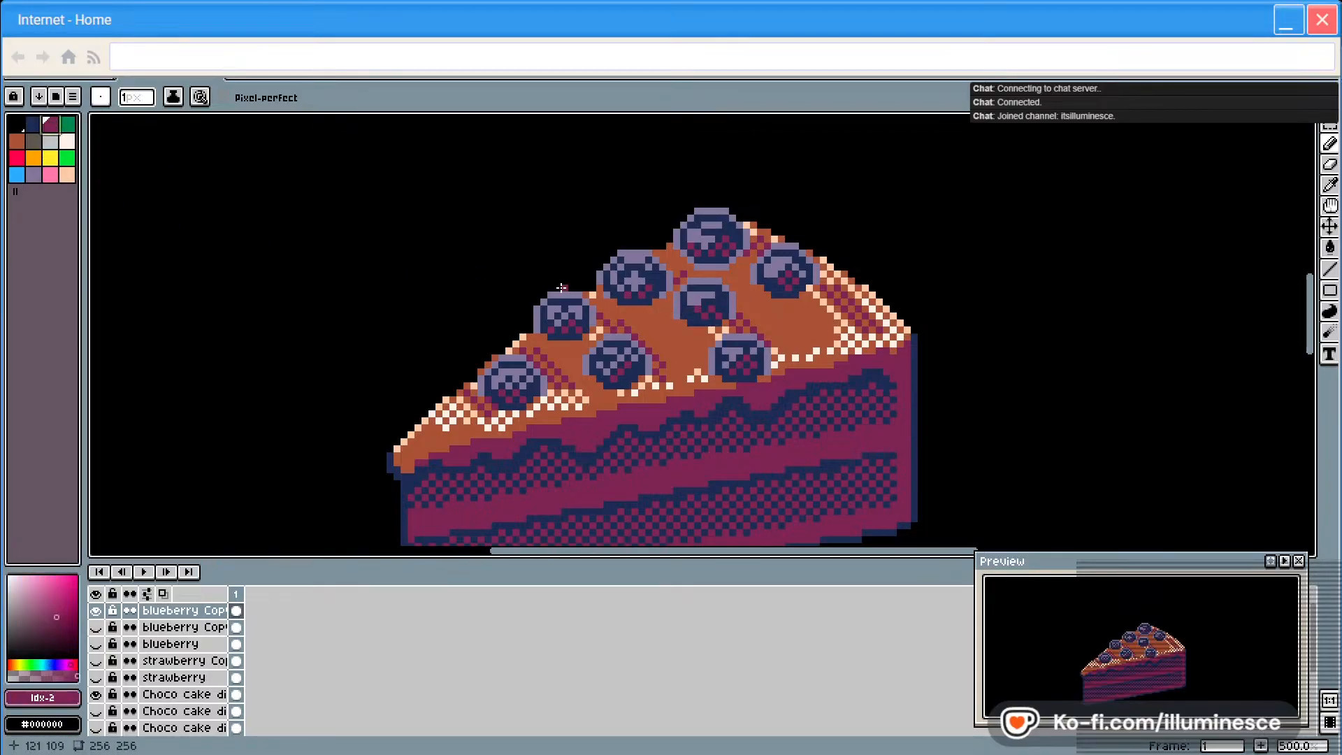
{"action": "left_click_drag", "start_coordinate": [706, 313], "coordinate": [715, 313]}
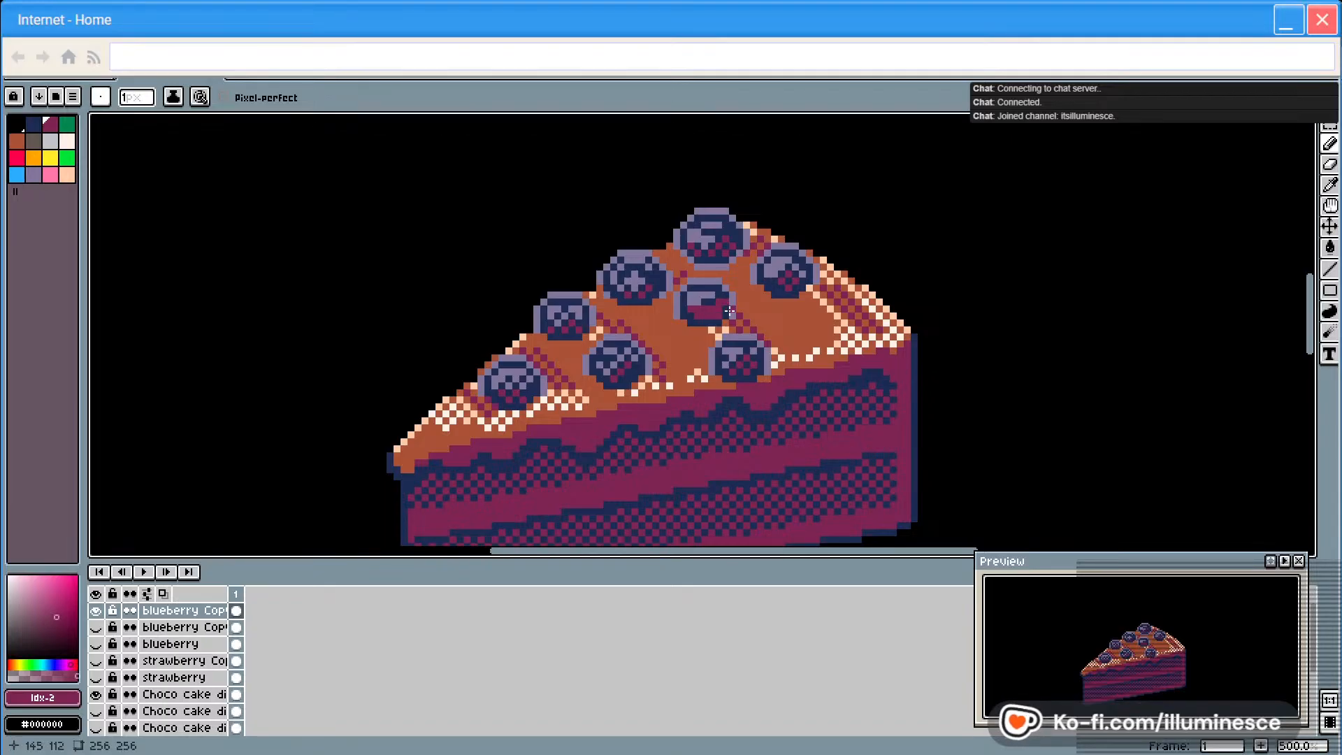
{"action": "left_click", "coordinate": [628, 293], "text": "alt"}
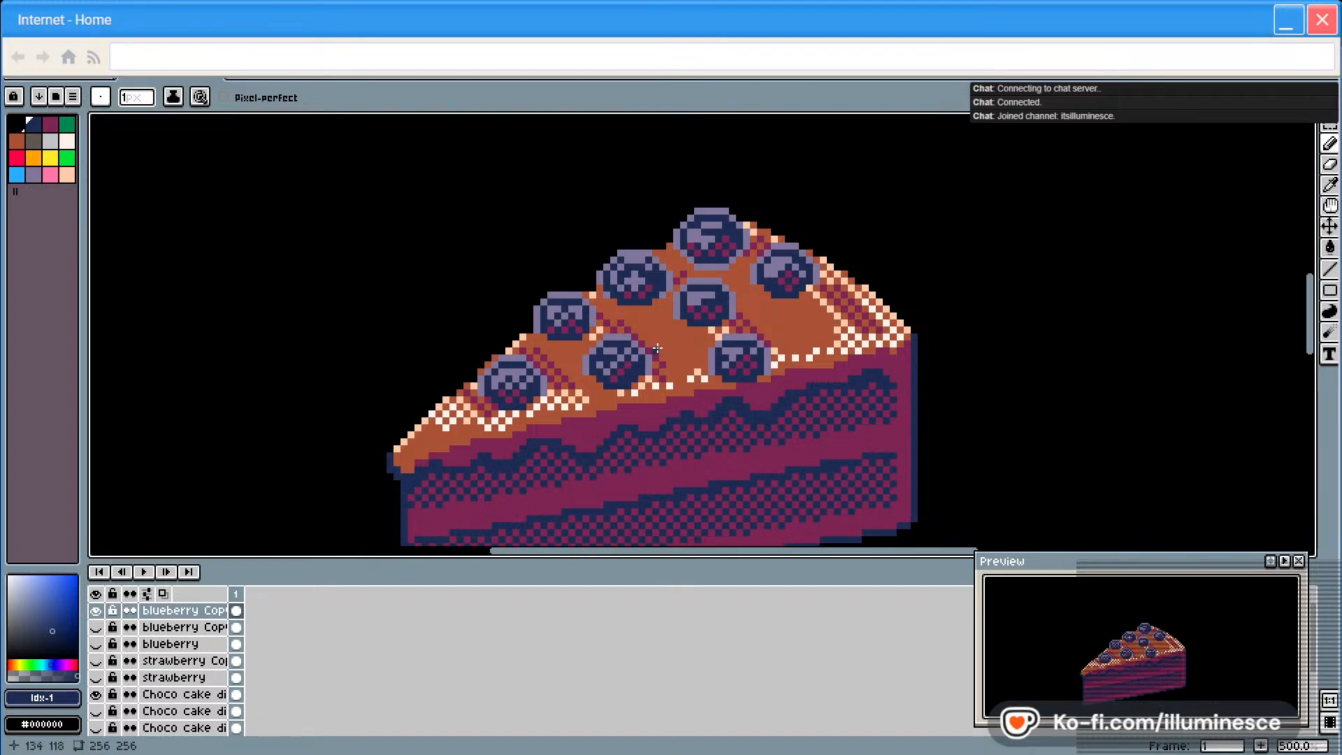
{"action": "left_click", "coordinate": [53, 126]}
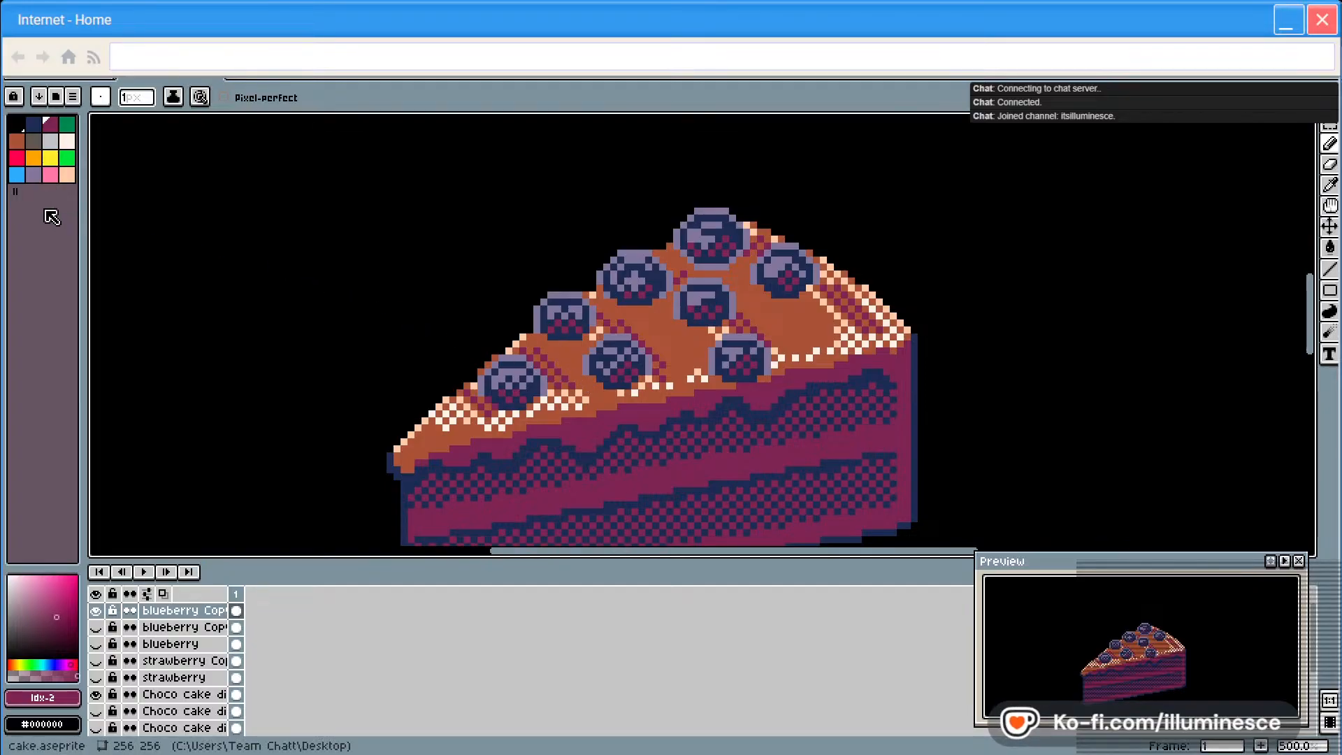
{"action": "left_click", "coordinate": [33, 124]}
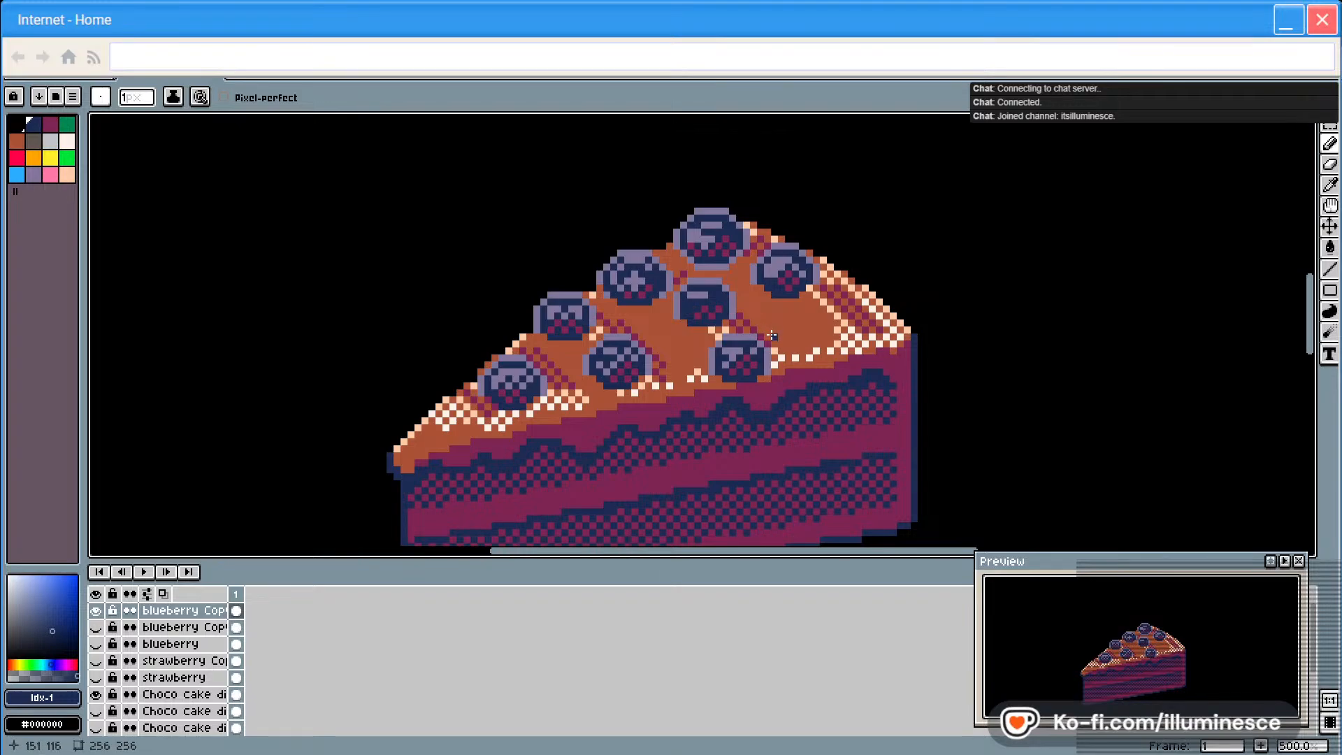
Save the file and duplicate the purple-outlined blueberry layer, keeping the layer it was copied from hidden
{"action": "key", "text": "ctrl"}
{"action": "key", "text": "ctrl+s"}
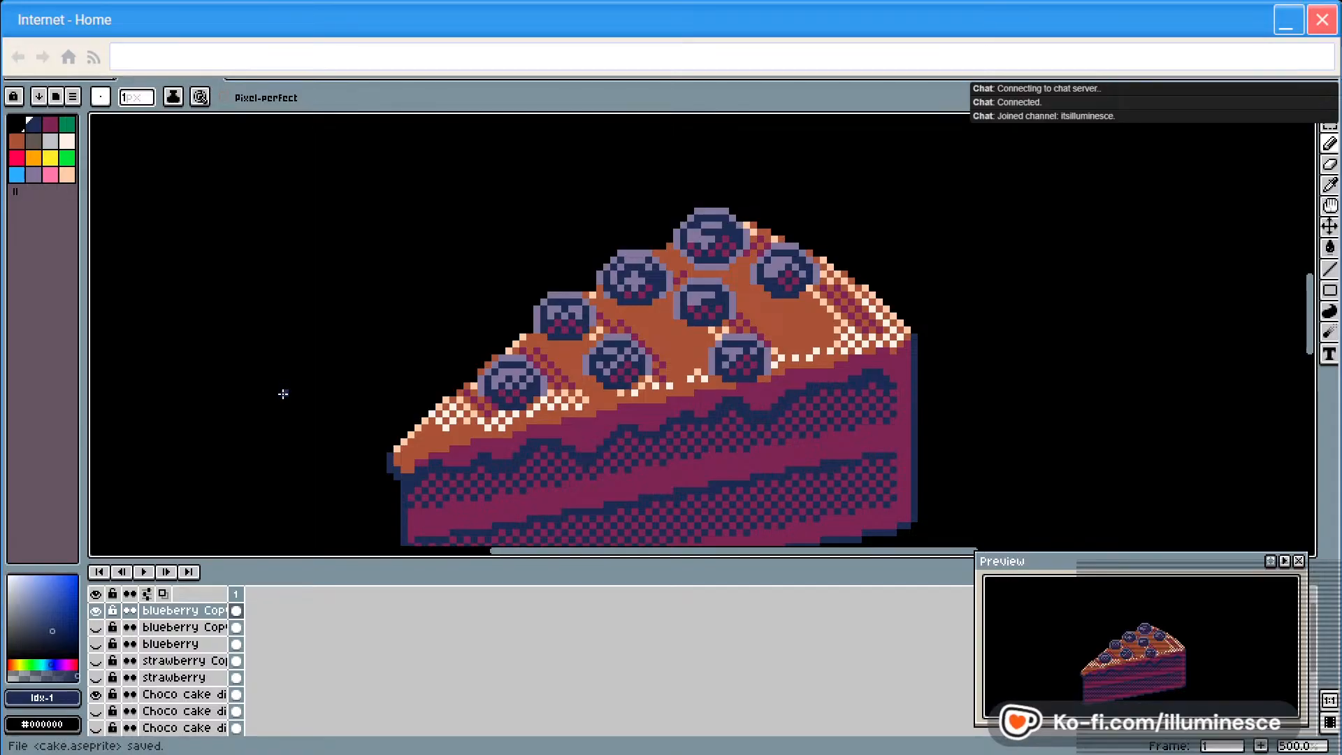
{"action": "right_click", "coordinate": [174, 613]}
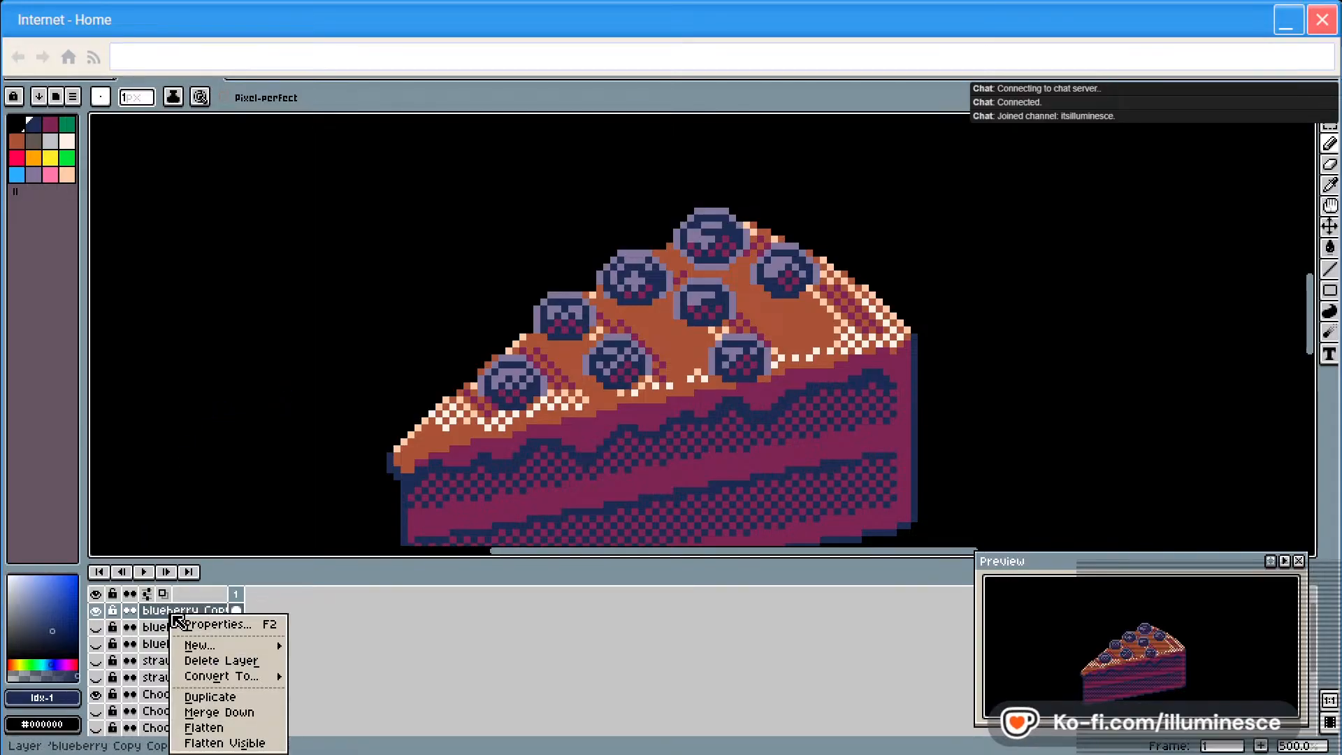
{"action": "mouse_move", "coordinate": [213, 648]}
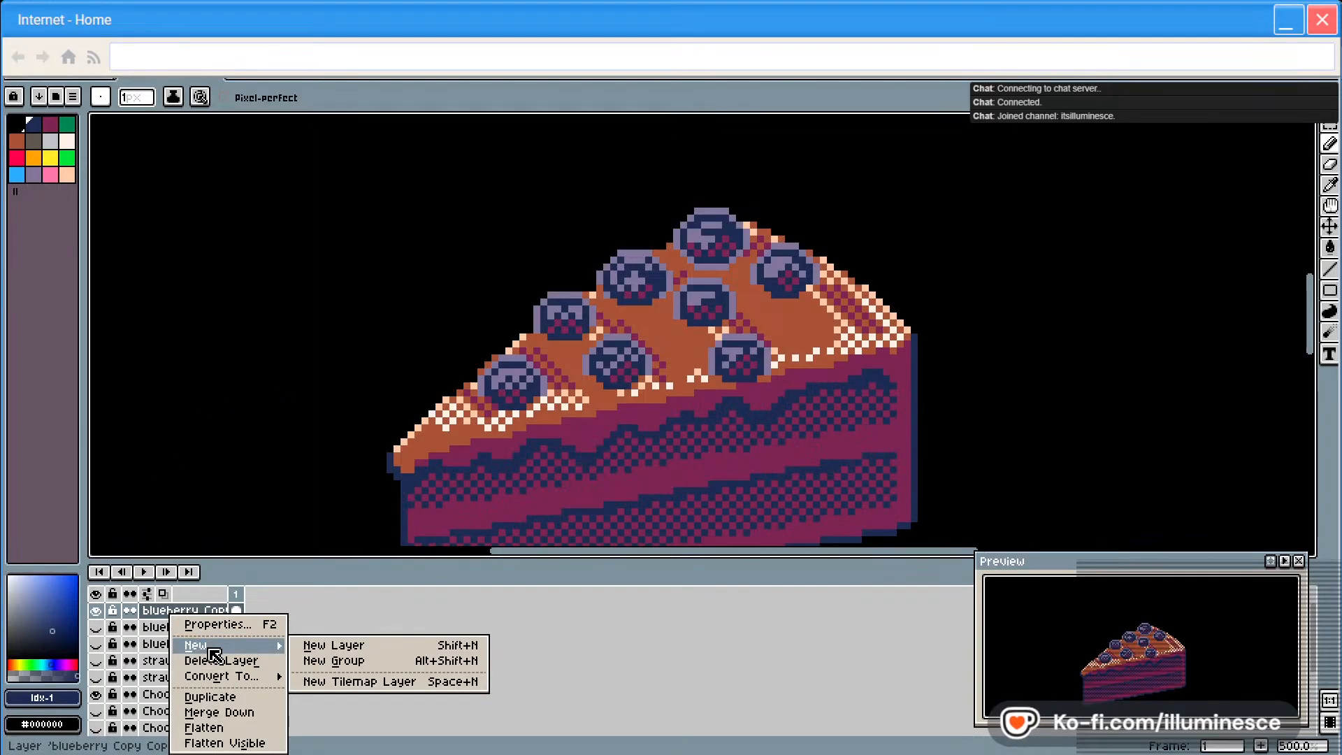
{"action": "left_click", "coordinate": [216, 697]}
{"action": "left_click", "coordinate": [97, 628]}
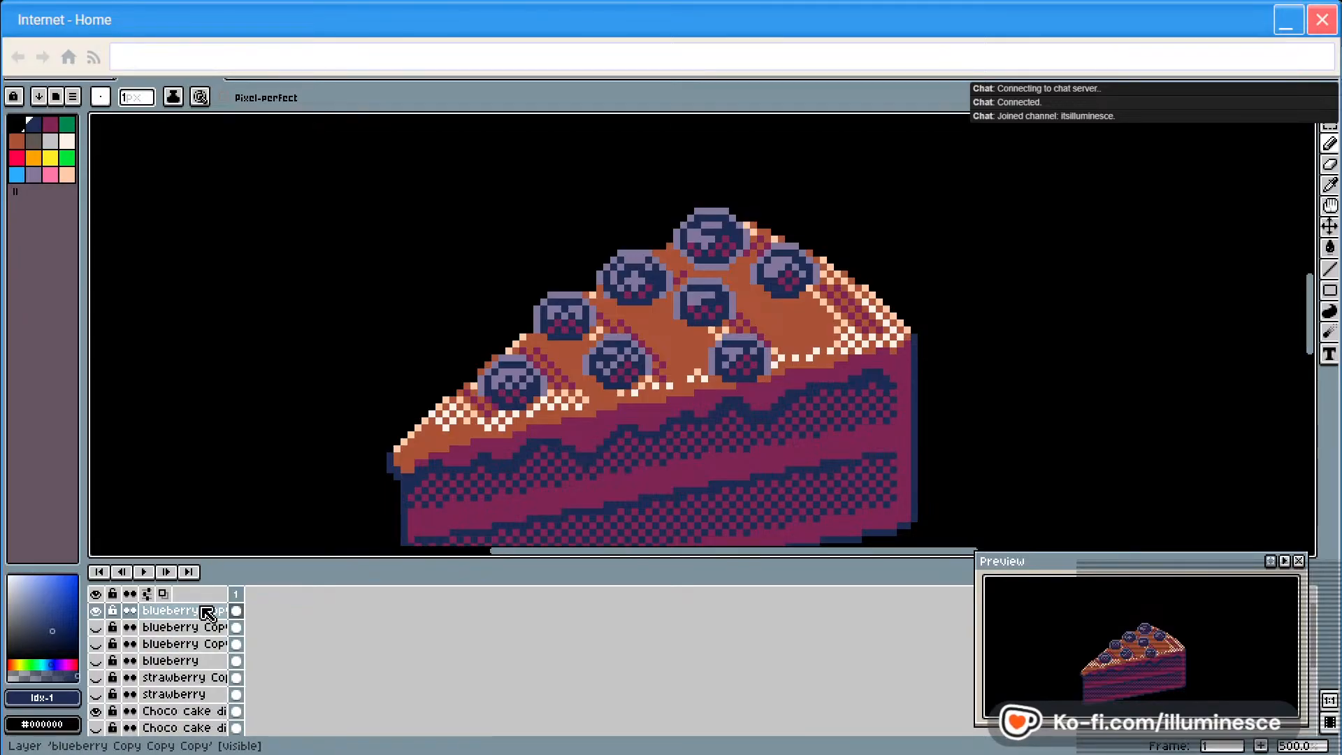
Paint maroon 7e2553 over the frosting between the left-hand blueberries on the new copy and redraw the lower middle berry's outline in purple 83769c
{"action": "left_click", "coordinate": [50, 124]}
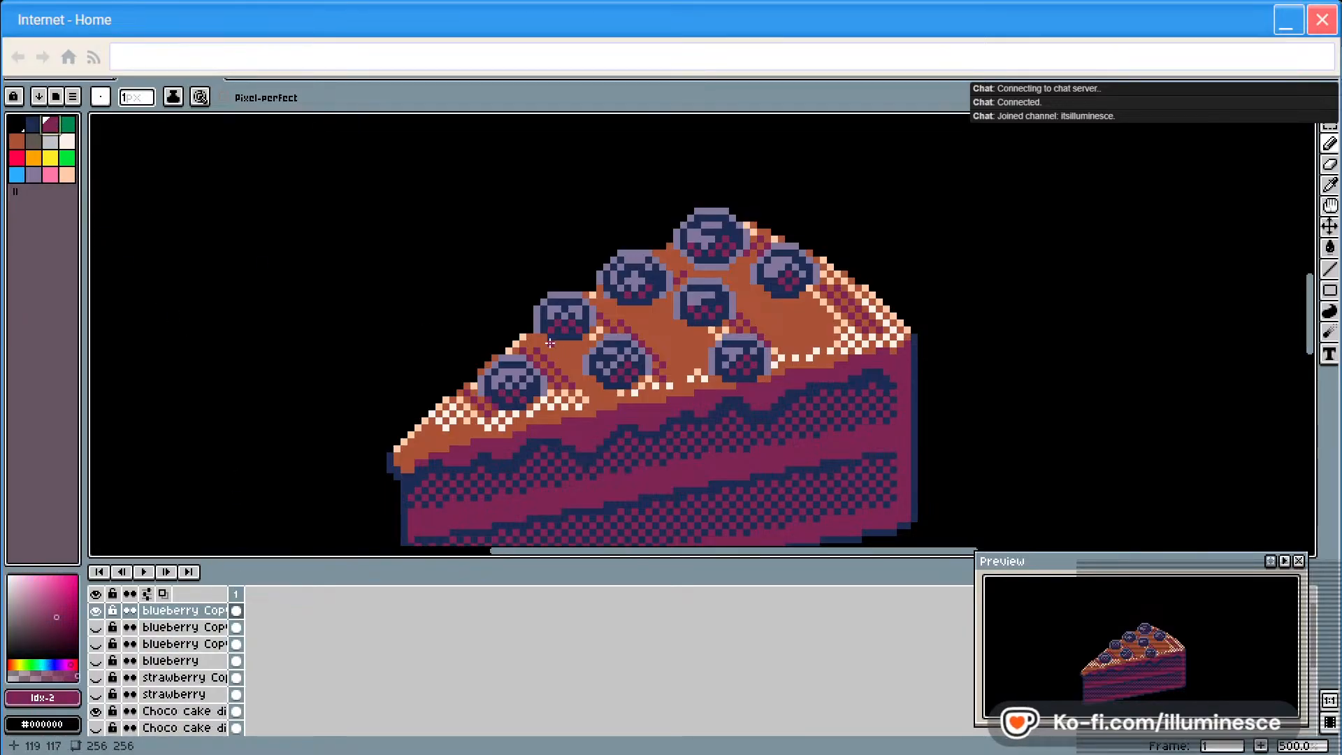
{"action": "mouse_move", "coordinate": [538, 339]}
{"action": "left_mouse_down"}
{"action": "mouse_move", "coordinate": [619, 317]}
{"action": "mouse_move", "coordinate": [611, 294]}
{"action": "mouse_move", "coordinate": [633, 315]}
{"action": "mouse_move", "coordinate": [643, 301]}
{"action": "mouse_move", "coordinate": [631, 323]}
{"action": "mouse_move", "coordinate": [659, 324]}
{"action": "mouse_move", "coordinate": [593, 339]}
{"action": "mouse_move", "coordinate": [552, 357]}
{"action": "left_mouse_up"}
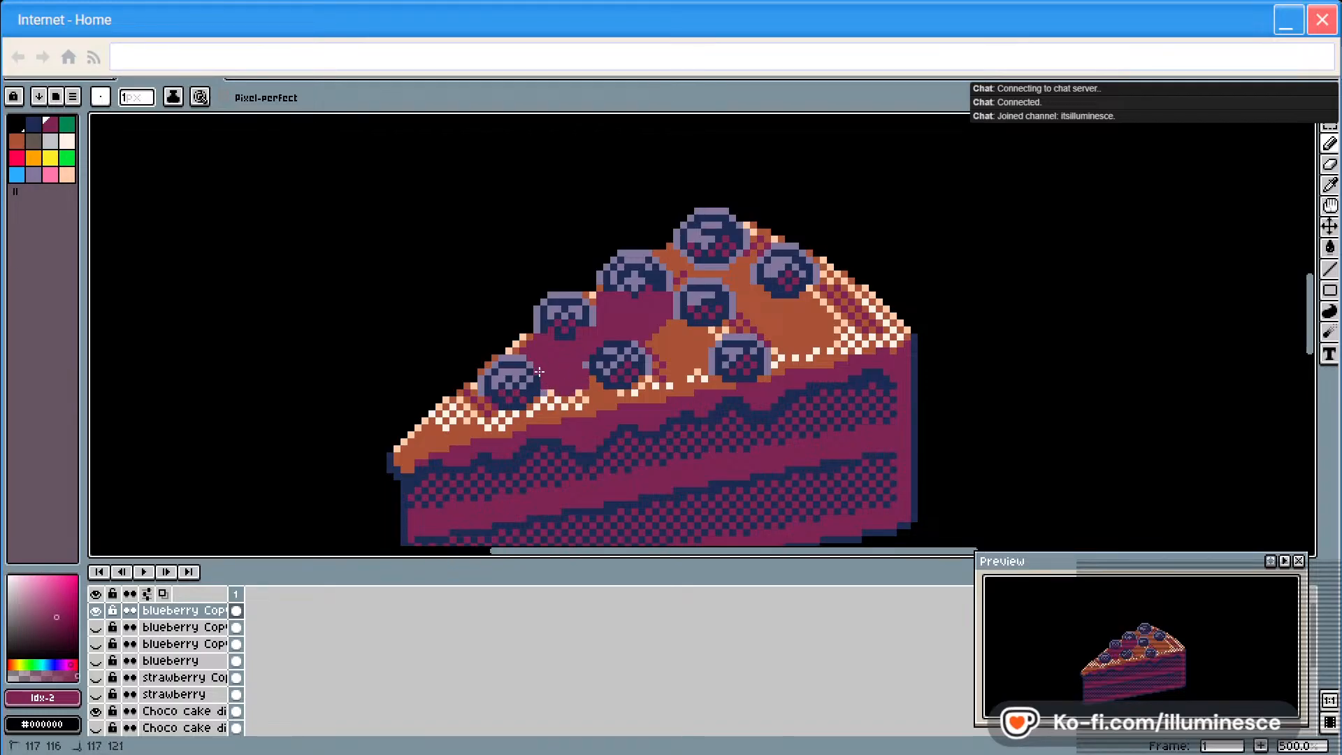
{"action": "left_click_drag", "start_coordinate": [547, 397], "coordinate": [573, 385]}
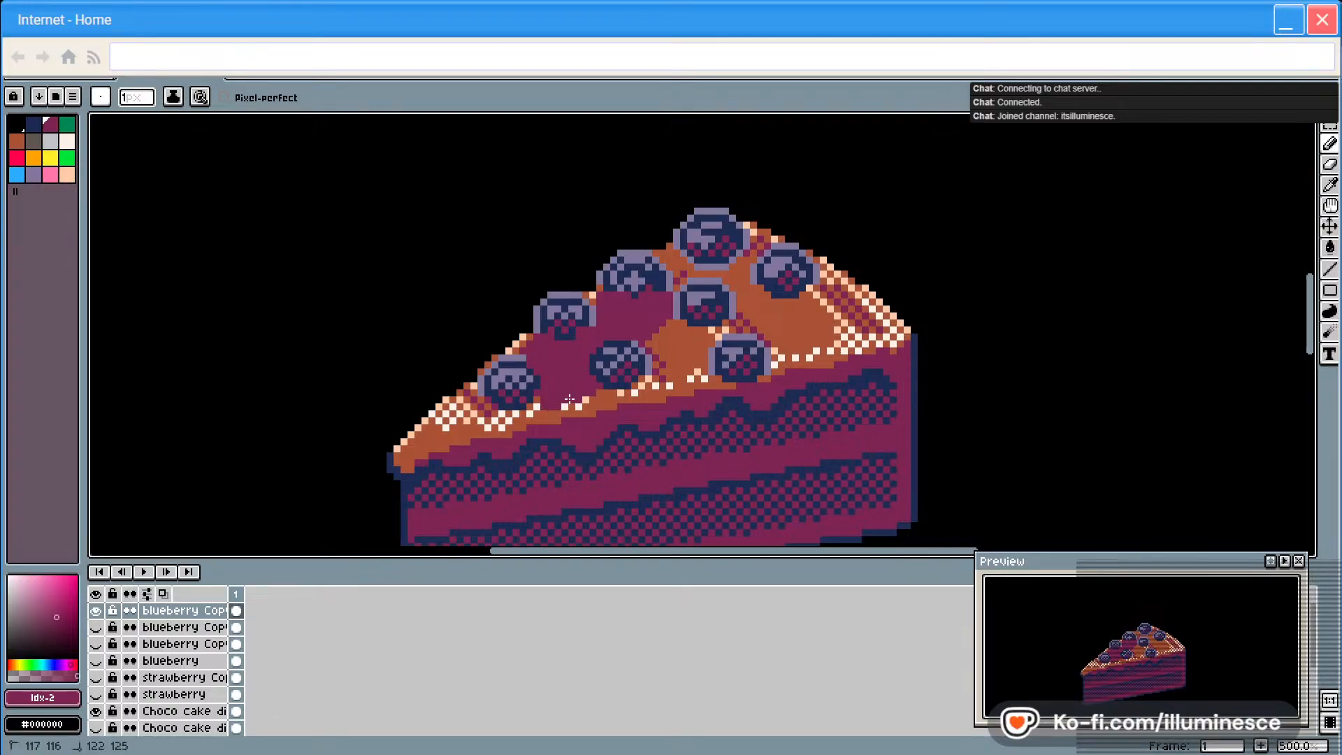
{"action": "mouse_move", "coordinate": [548, 413]}
{"action": "left_mouse_down"}
{"action": "mouse_move", "coordinate": [633, 395]}
{"action": "mouse_move", "coordinate": [647, 364]}
{"action": "left_mouse_up"}
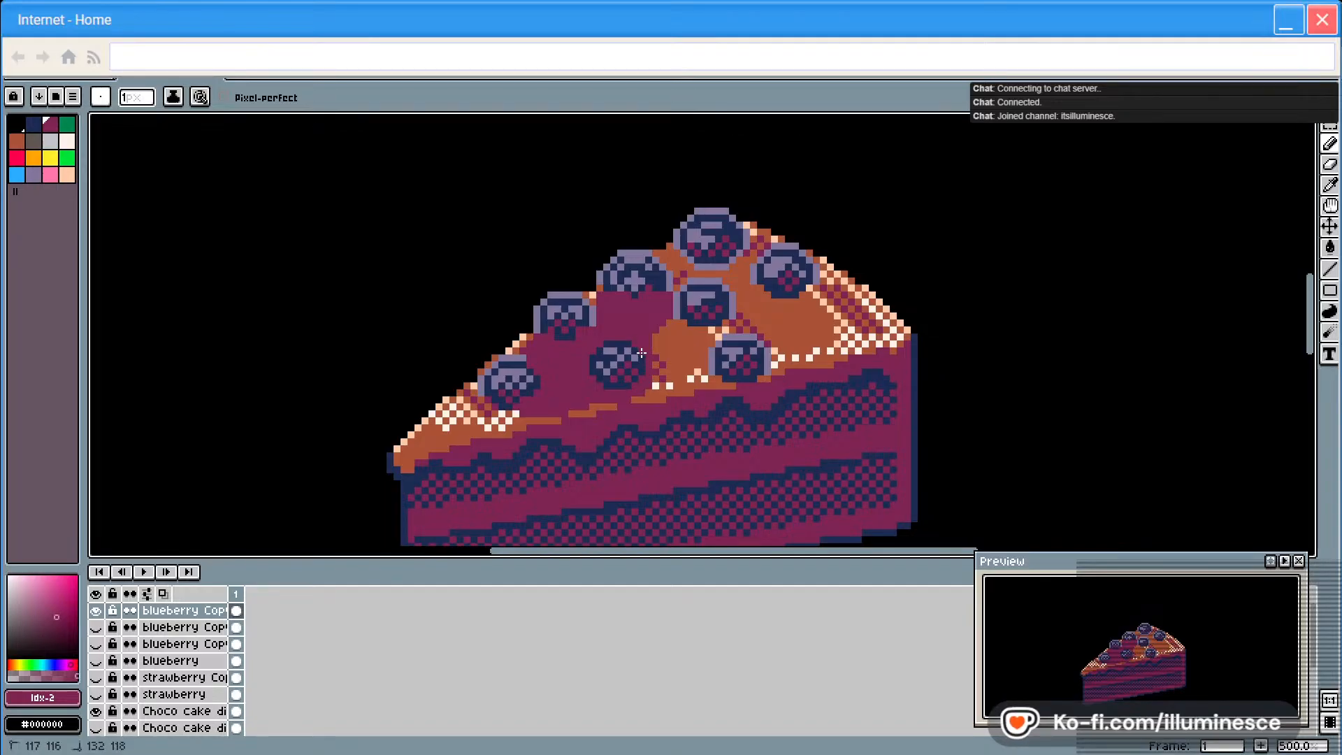
{"action": "left_click_drag", "start_coordinate": [657, 381], "coordinate": [678, 323]}
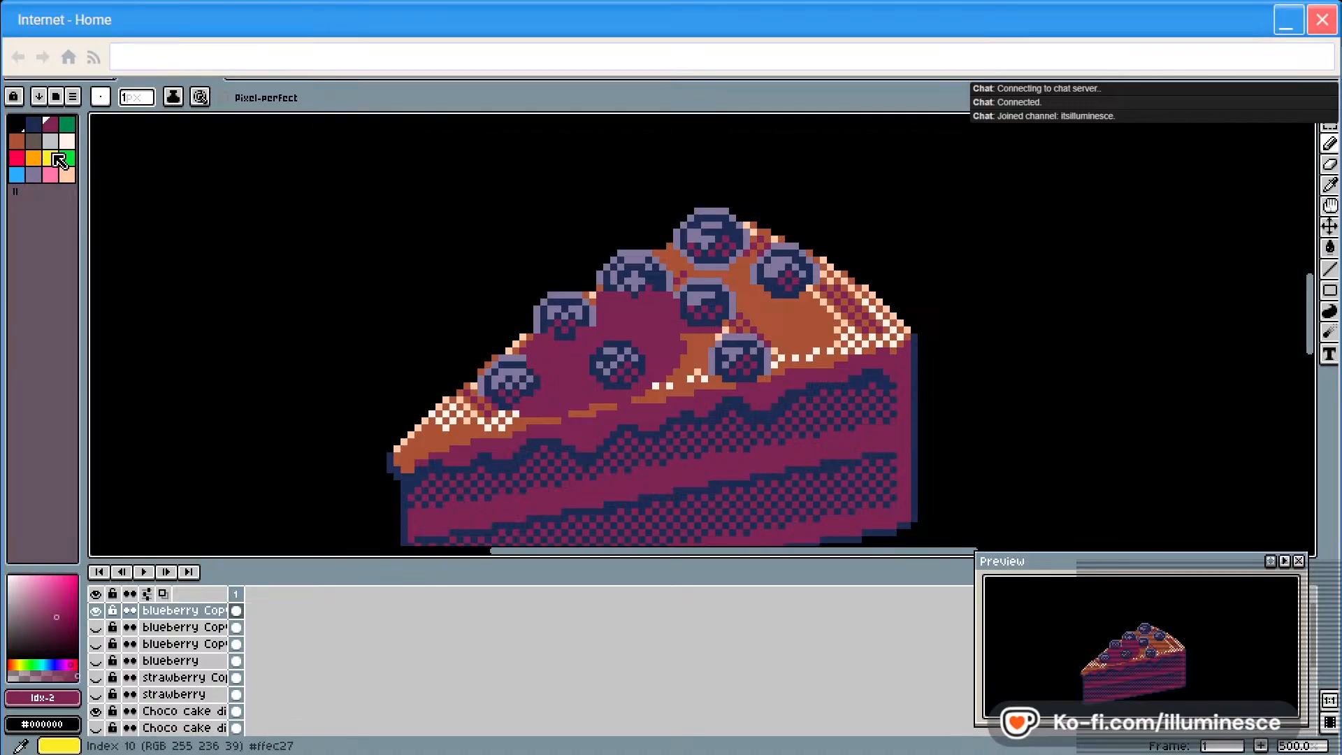
{"action": "left_click", "coordinate": [544, 319], "text": "alt"}
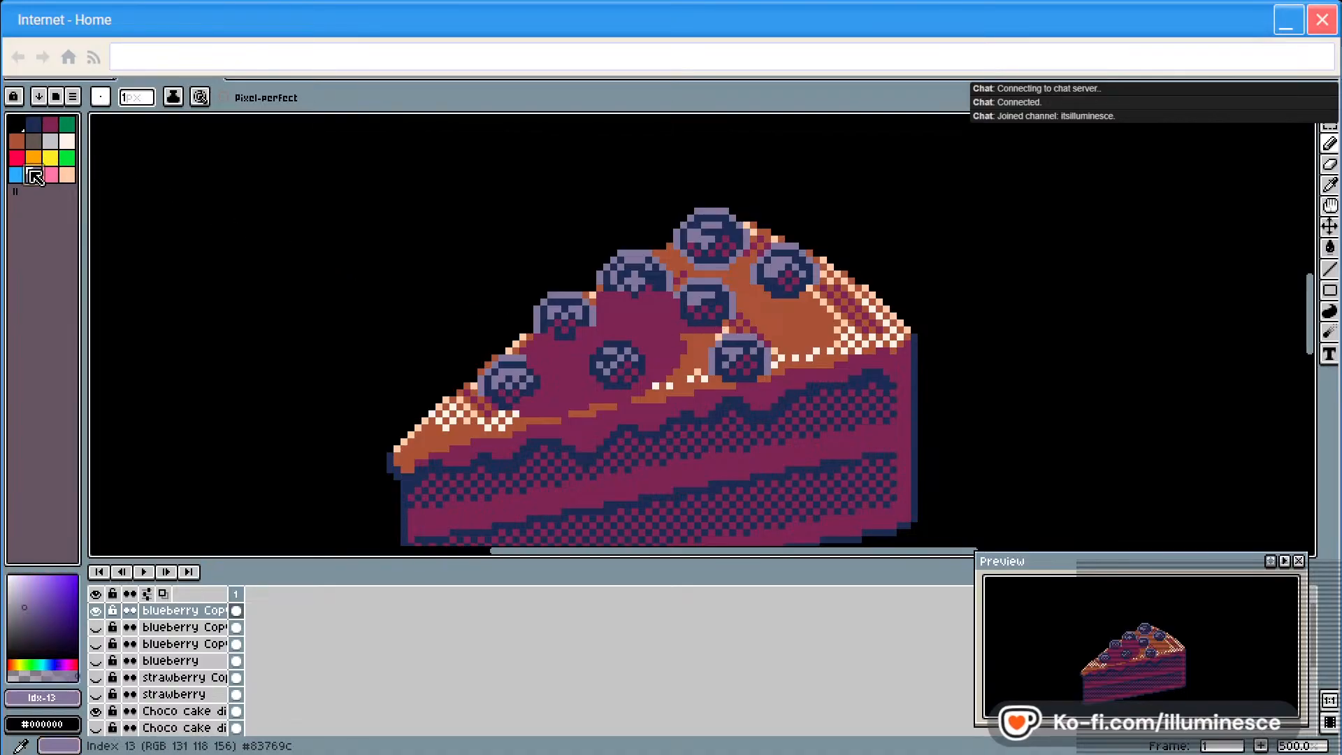
{"action": "left_click", "coordinate": [591, 354]}
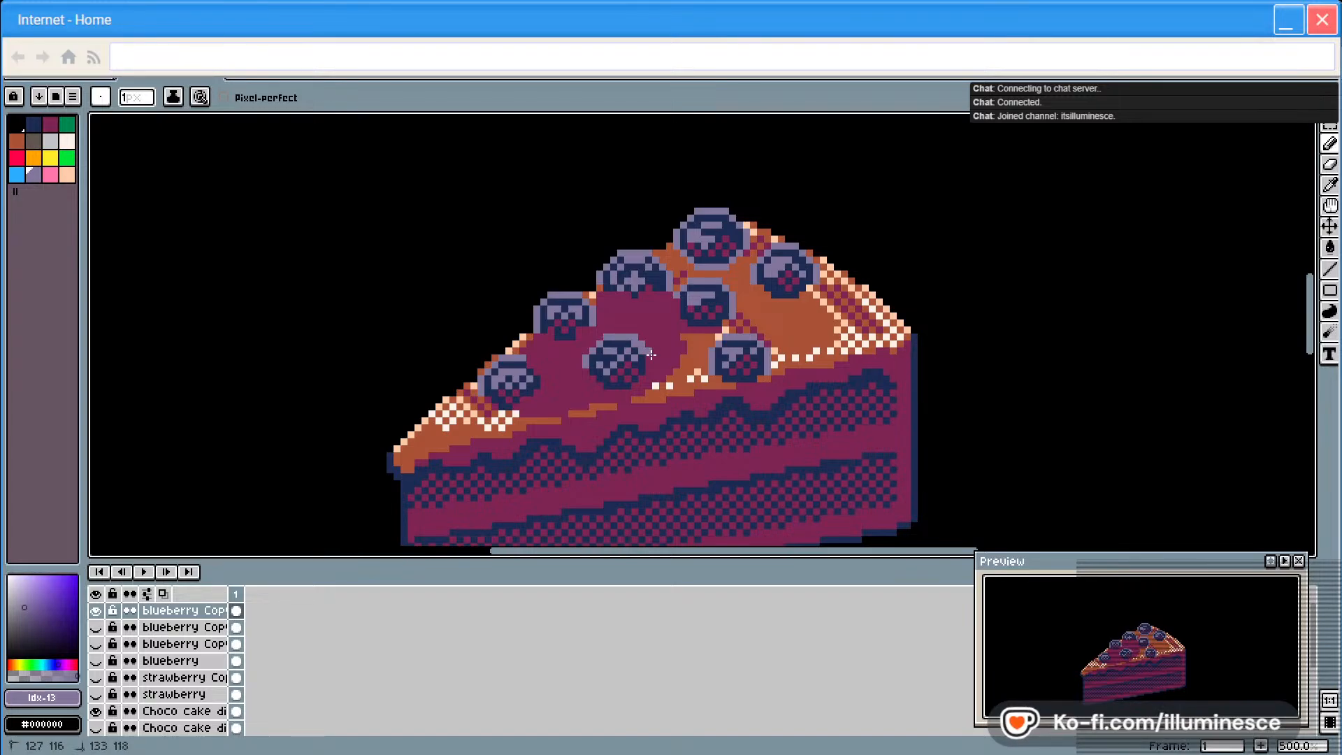
Paint maroon (index 2) over the orange and dithered frosting around the central and right-hand blueberries
{"action": "left_click", "coordinate": [51, 124]}
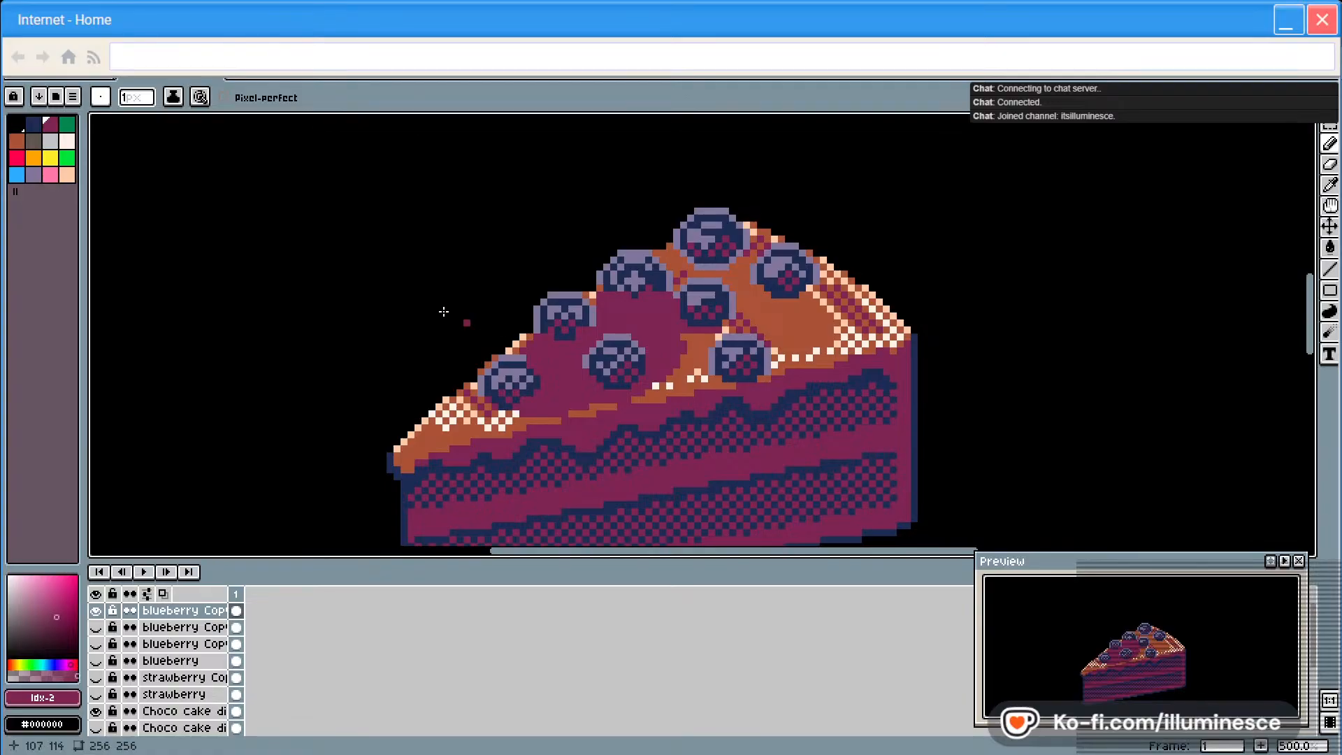
{"action": "left_click", "coordinate": [103, 147]}
{"action": "key", "text": "ctrl+z"}
{"action": "mouse_move", "coordinate": [678, 369]}
{"action": "left_mouse_down"}
{"action": "mouse_move", "coordinate": [702, 335]}
{"action": "mouse_move", "coordinate": [760, 327]}
{"action": "left_mouse_up"}
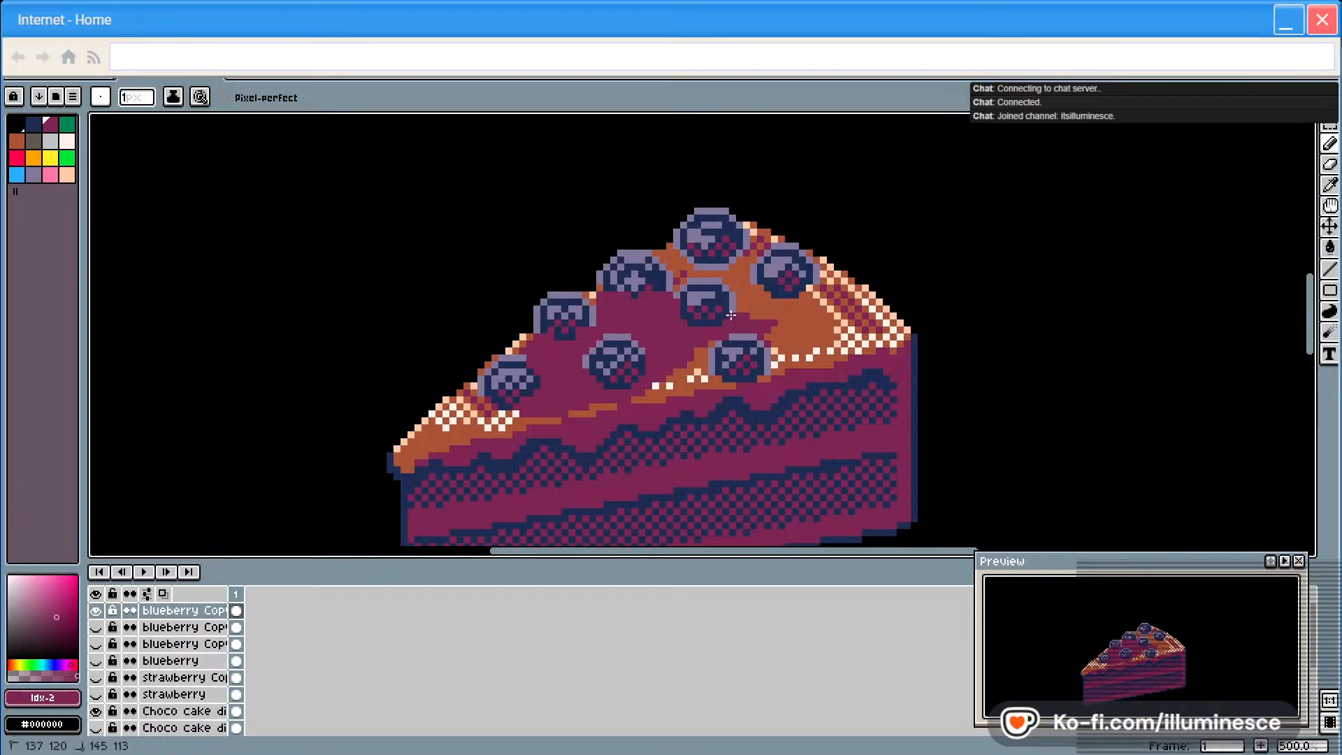
{"action": "left_click_drag", "start_coordinate": [704, 271], "coordinate": [749, 250]}
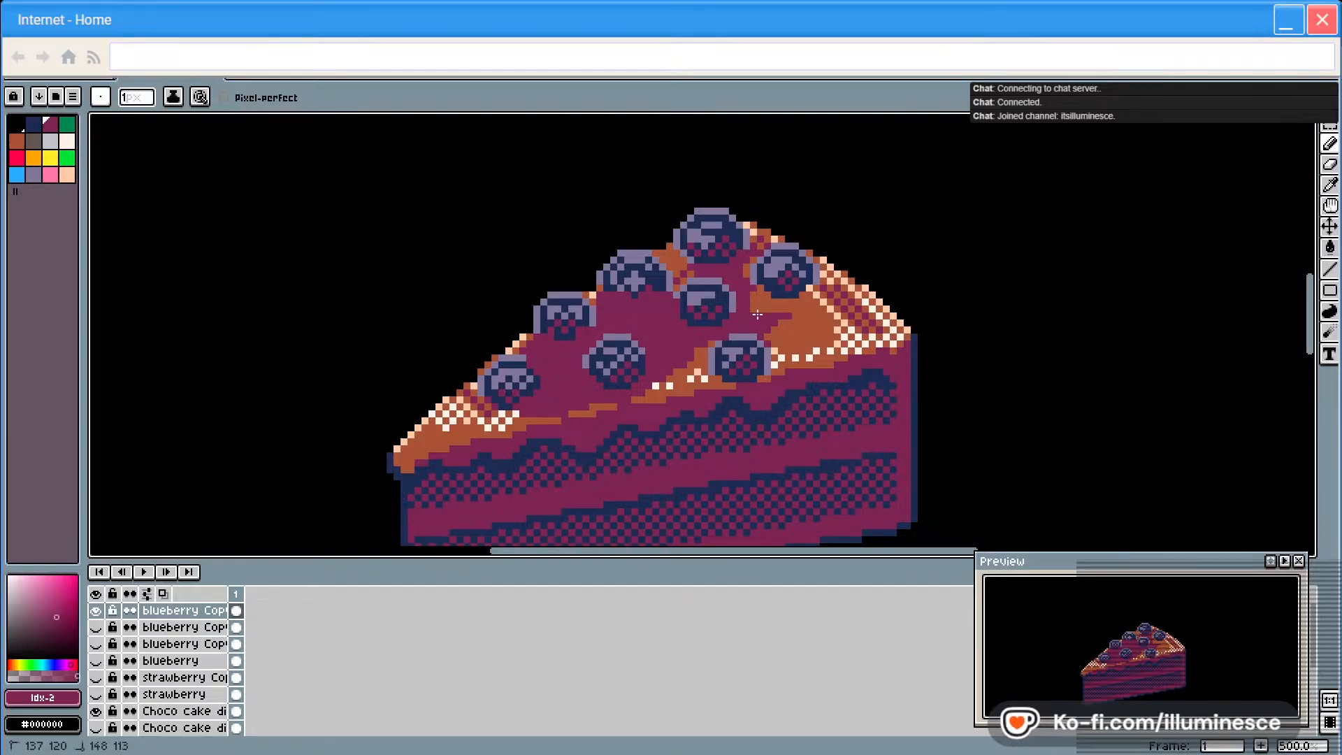
{"action": "left_click_drag", "start_coordinate": [767, 302], "coordinate": [803, 299]}
{"action": "mouse_move", "coordinate": [819, 282]}
{"action": "left_mouse_down"}
{"action": "mouse_move", "coordinate": [853, 314]}
{"action": "mouse_move", "coordinate": [816, 308]}
{"action": "left_mouse_up"}
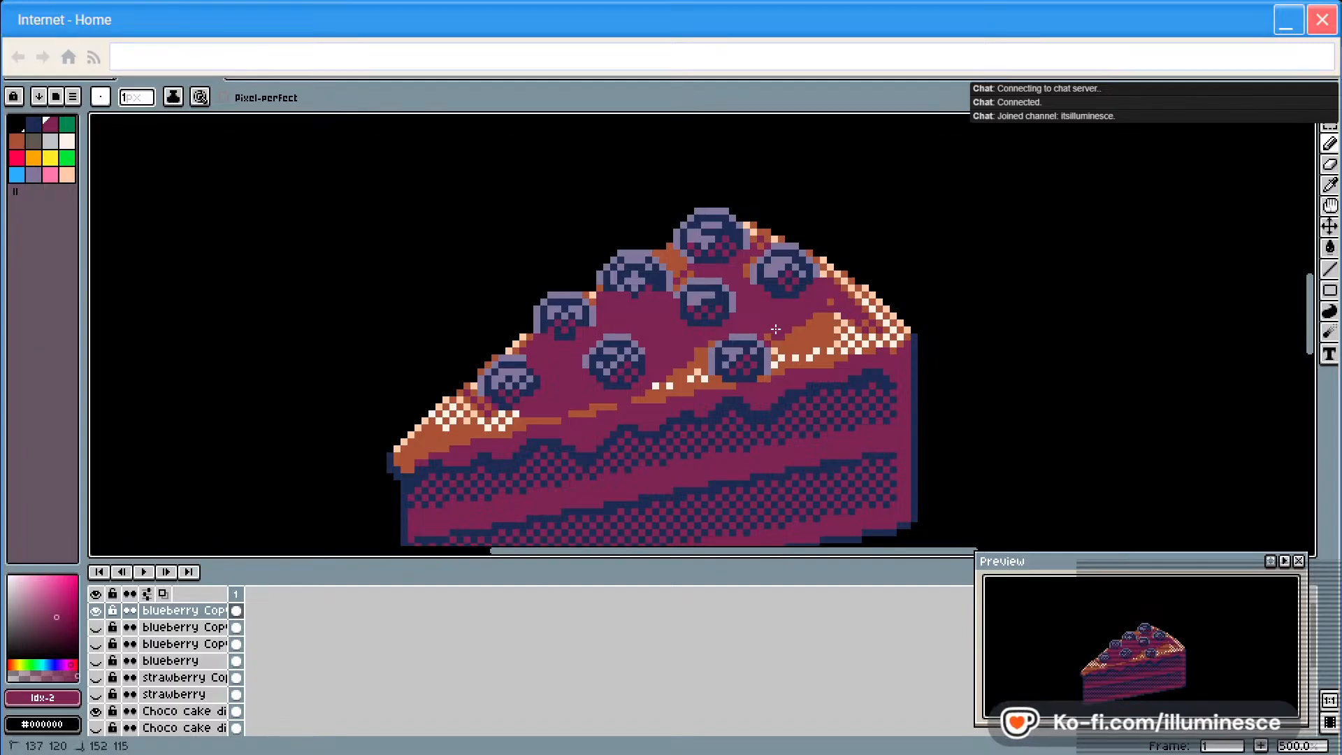
Cover the frosting near the cake's right corner and between the two uppermost left-hand blueberries with maroon
{"action": "mouse_move", "coordinate": [775, 344]}
{"action": "left_mouse_down"}
{"action": "mouse_move", "coordinate": [777, 360]}
{"action": "mouse_move", "coordinate": [865, 335]}
{"action": "mouse_move", "coordinate": [856, 318]}
{"action": "left_mouse_up"}
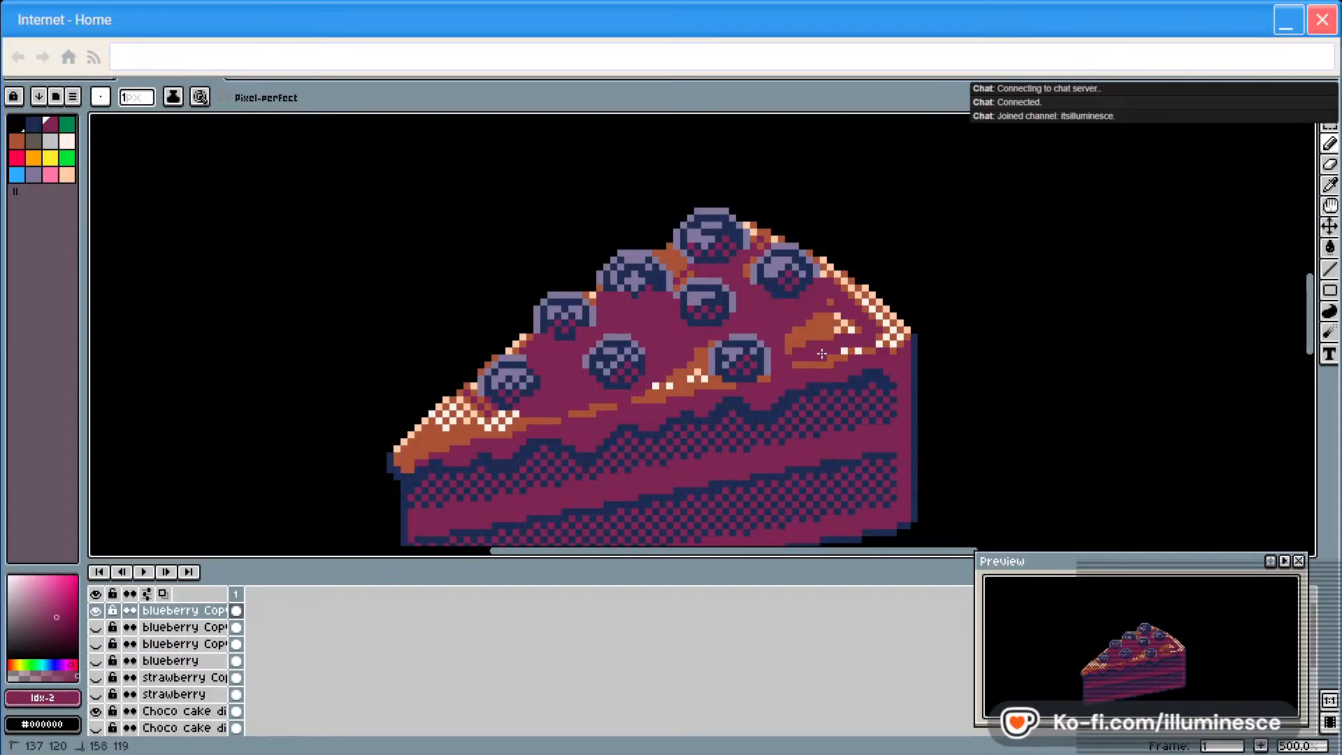
{"action": "mouse_move", "coordinate": [822, 351]}
{"action": "left_mouse_down"}
{"action": "mouse_move", "coordinate": [807, 334]}
{"action": "mouse_move", "coordinate": [839, 325]}
{"action": "mouse_move", "coordinate": [828, 299]}
{"action": "mouse_move", "coordinate": [845, 318]}
{"action": "mouse_move", "coordinate": [792, 348]}
{"action": "mouse_move", "coordinate": [788, 317]}
{"action": "left_mouse_up"}
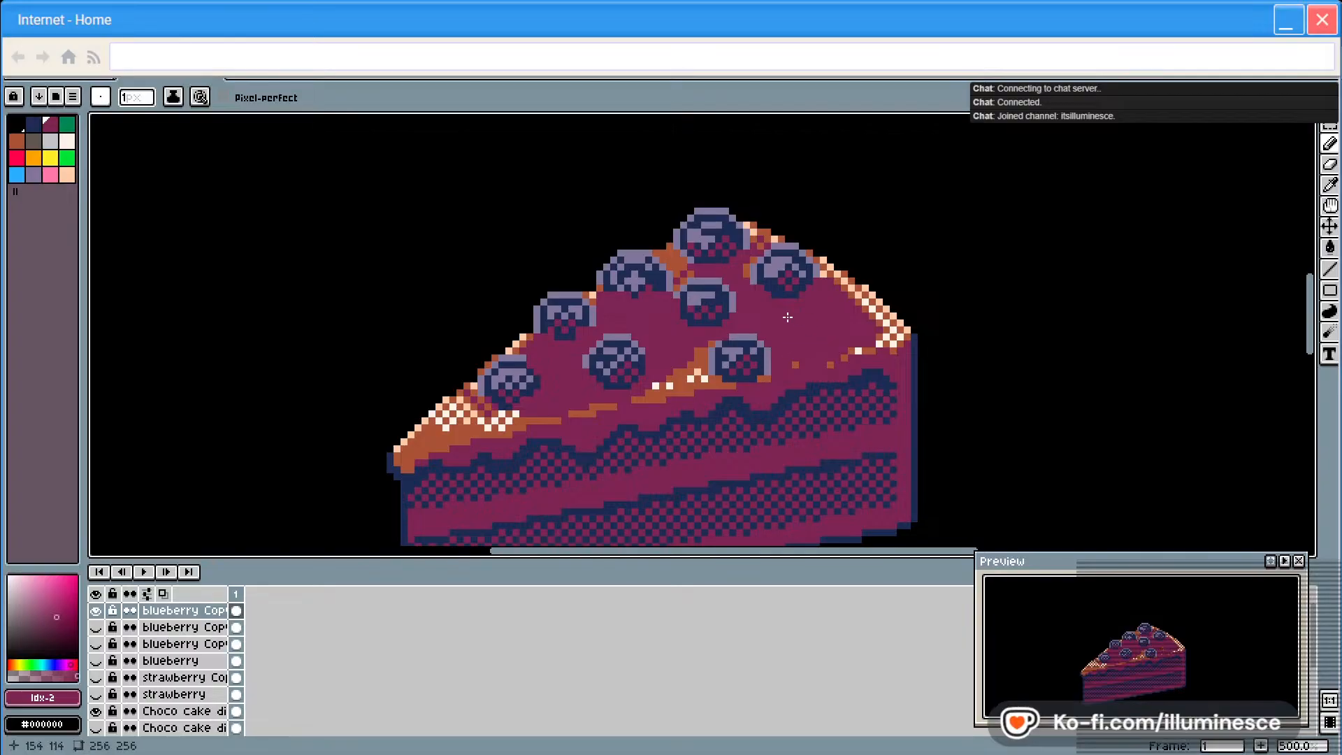
{"action": "left_click_drag", "start_coordinate": [743, 278], "coordinate": [747, 274]}
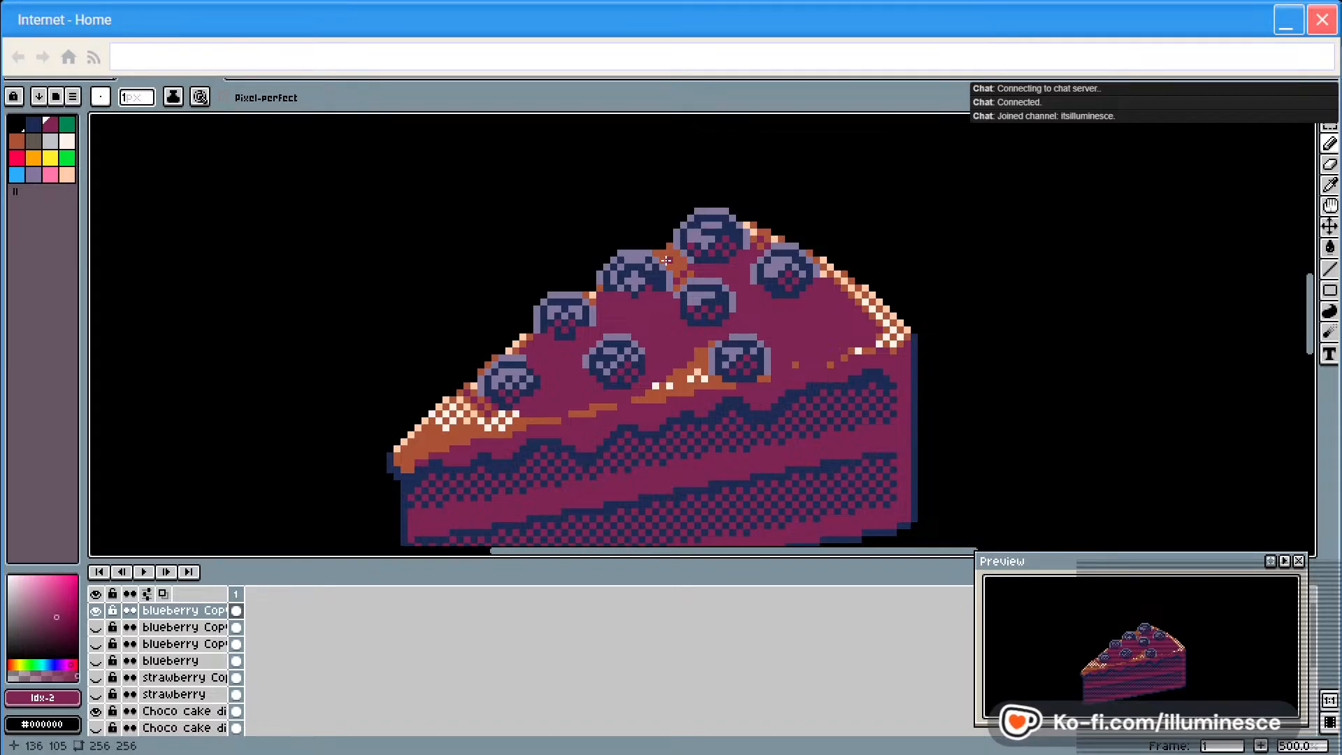
{"action": "left_click_drag", "start_coordinate": [664, 260], "coordinate": [679, 271]}
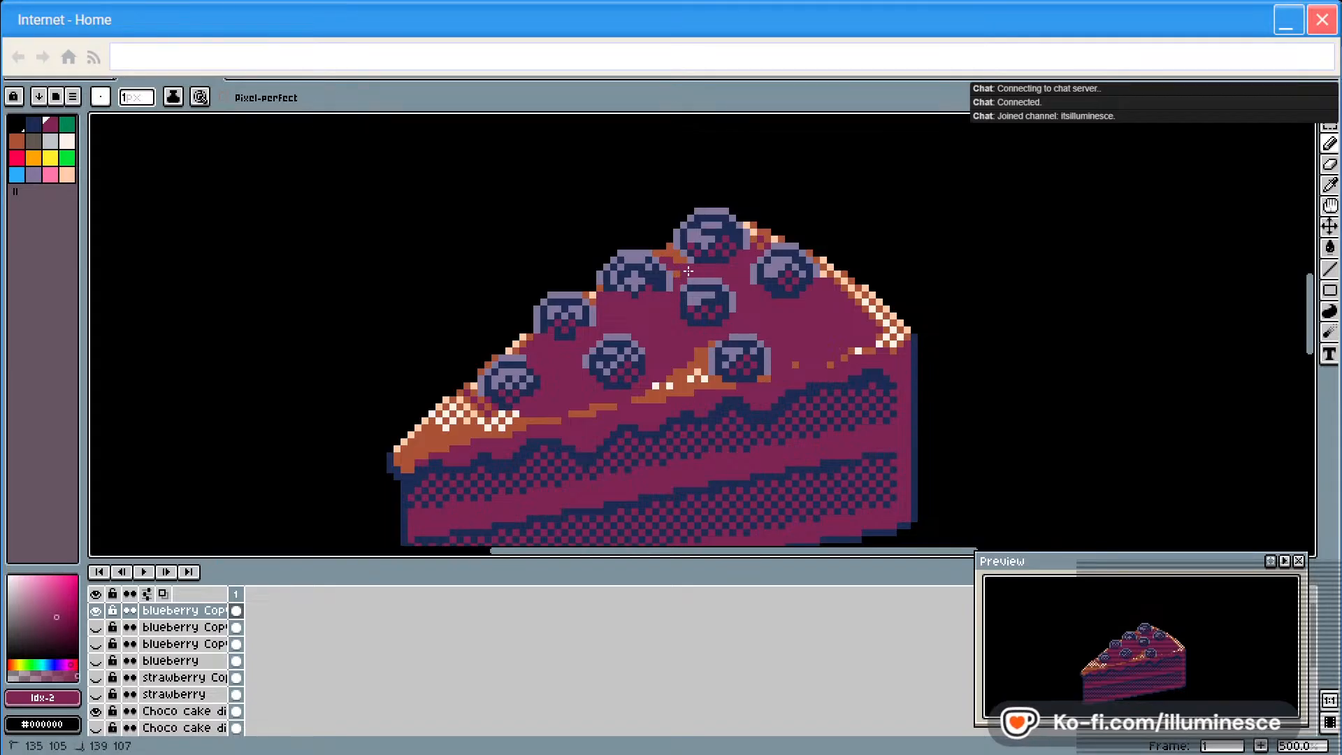
{"action": "left_click_drag", "start_coordinate": [677, 260], "coordinate": [669, 253]}
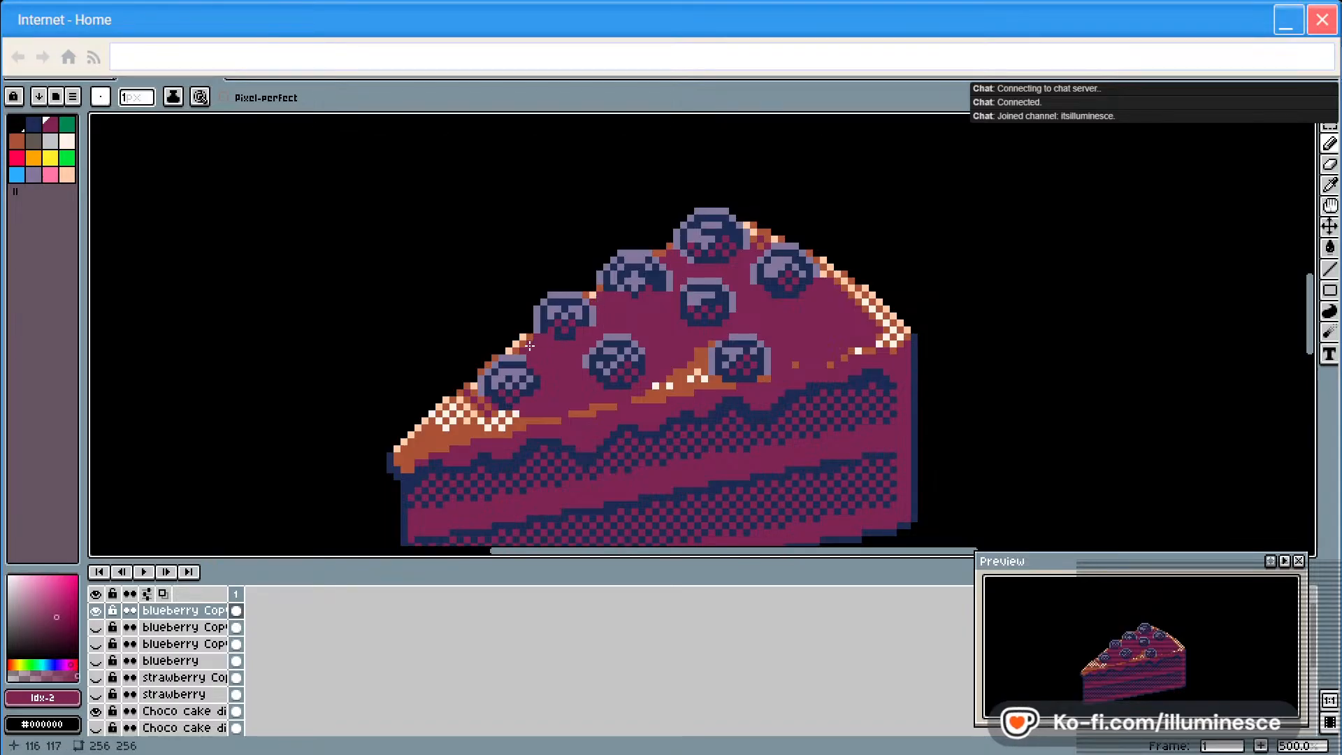
Add purple (index 13) highlight patches on both sides of the central blueberry and along the topping's right and lower-right edges
{"action": "left_click", "coordinate": [33, 175]}
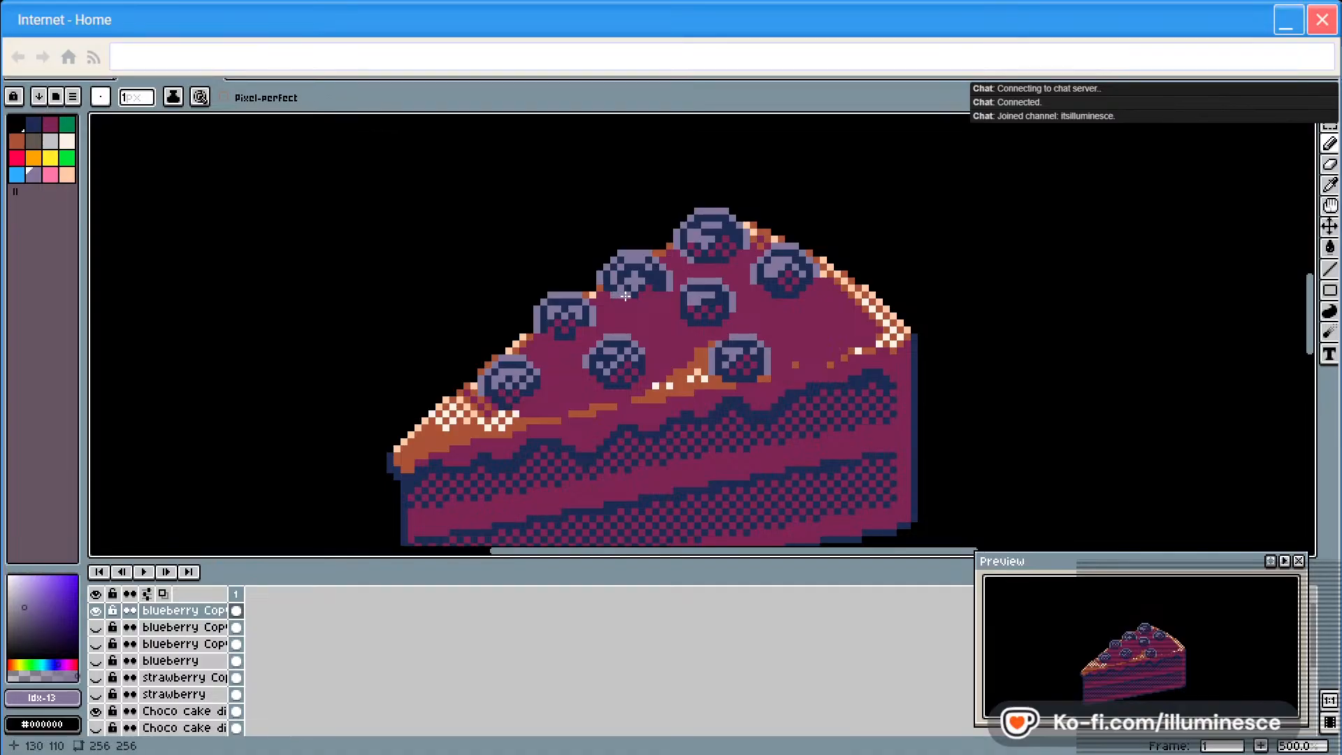
{"action": "mouse_move", "coordinate": [652, 310]}
{"action": "left_mouse_down"}
{"action": "mouse_move", "coordinate": [633, 322]}
{"action": "mouse_move", "coordinate": [667, 318]}
{"action": "mouse_move", "coordinate": [660, 307]}
{"action": "left_mouse_up"}
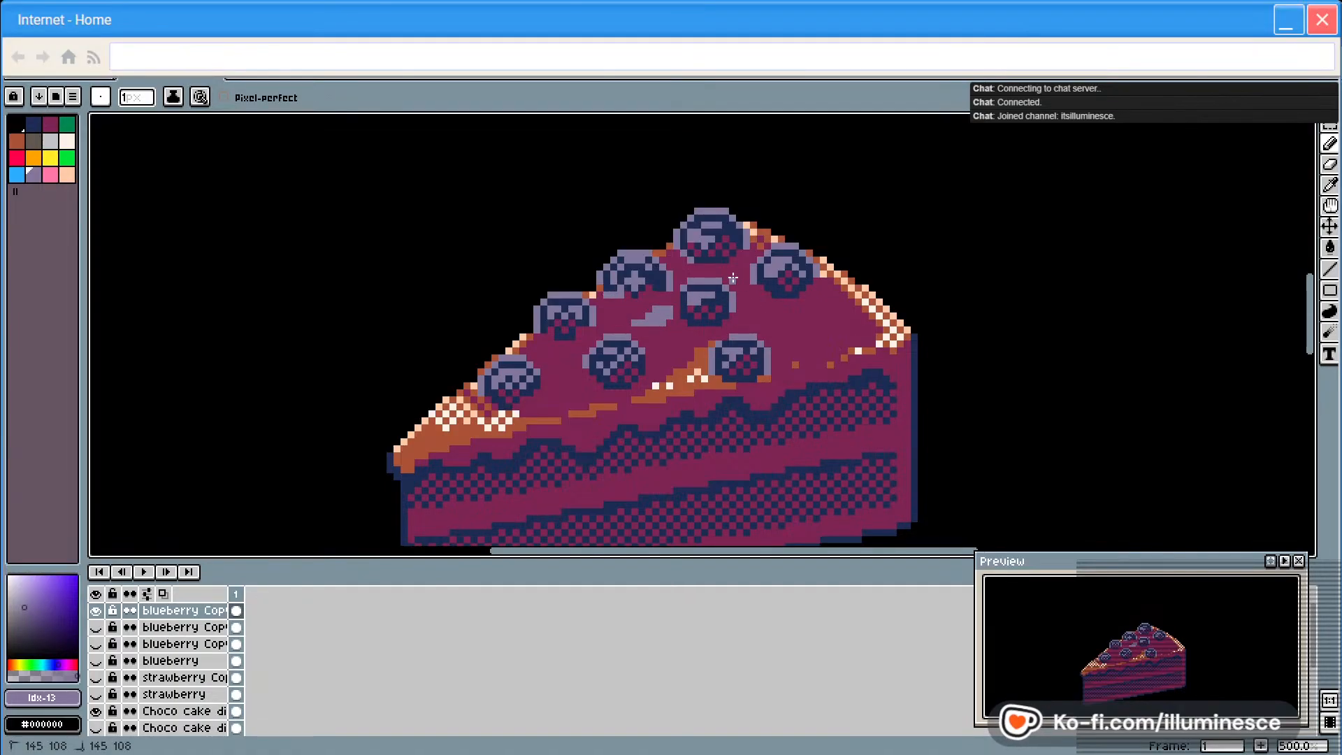
{"action": "left_click_drag", "start_coordinate": [751, 287], "coordinate": [740, 266]}
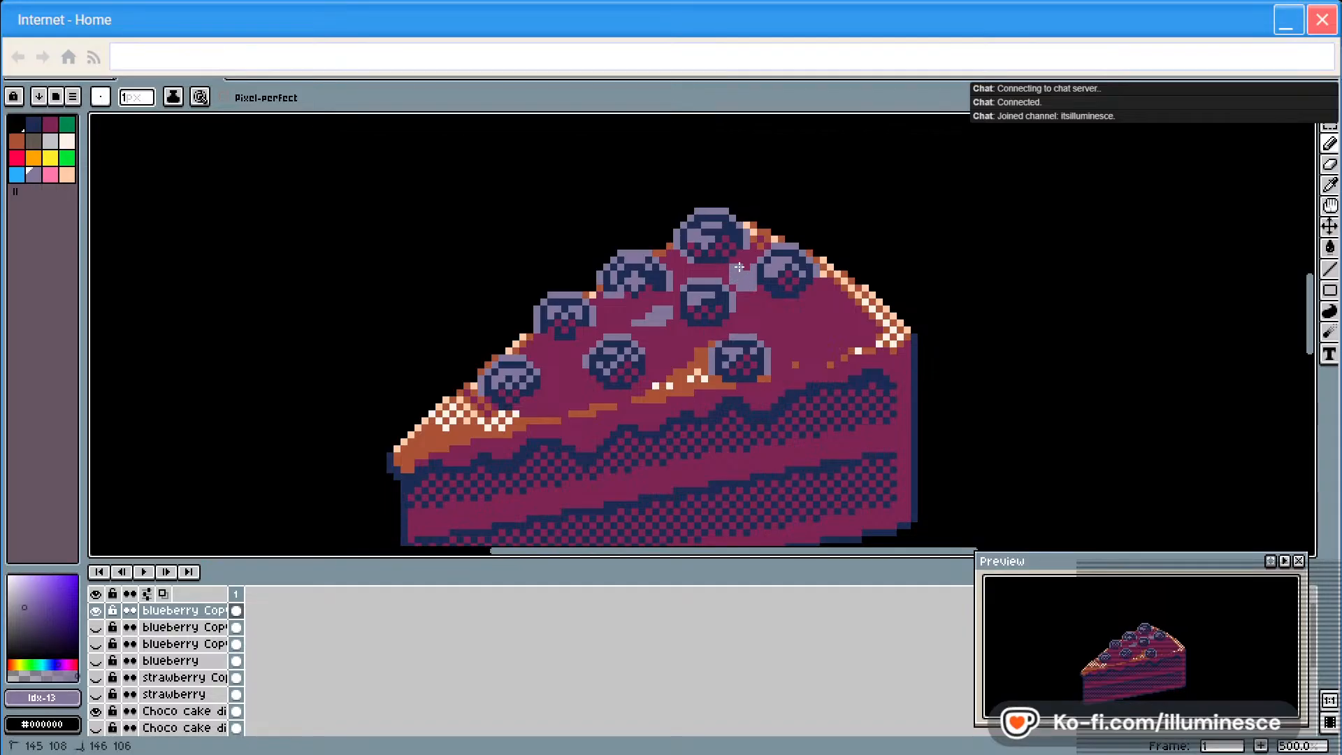
{"action": "left_click", "coordinate": [828, 300]}
{"action": "mouse_move", "coordinate": [832, 292]}
{"action": "left_mouse_down"}
{"action": "mouse_move", "coordinate": [877, 380]}
{"action": "mouse_move", "coordinate": [849, 363]}
{"action": "mouse_move", "coordinate": [855, 343]}
{"action": "mouse_move", "coordinate": [808, 349]}
{"action": "left_mouse_up"}
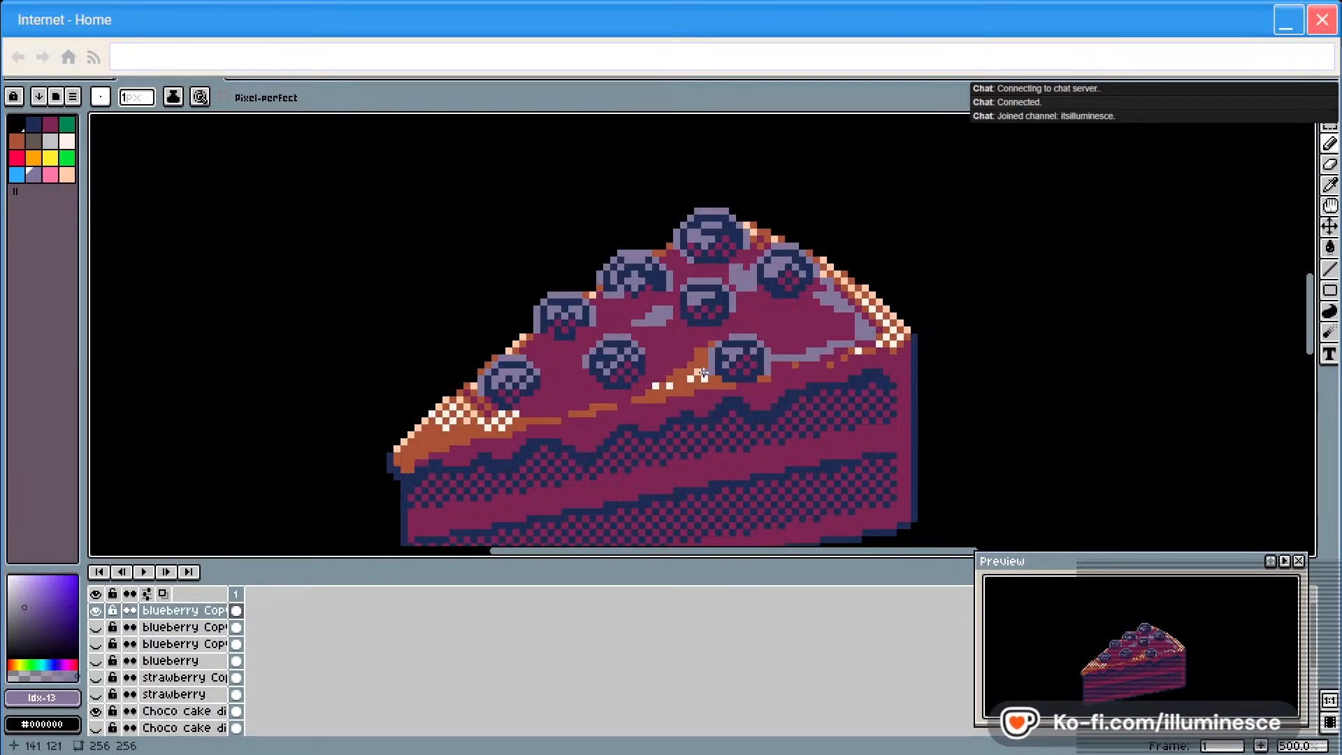
Continue the purple highlights along the topping's front edge, from the lower right berry to below the leftmost berry
{"action": "mouse_move", "coordinate": [698, 368]}
{"action": "left_mouse_down"}
{"action": "mouse_move", "coordinate": [673, 379]}
{"action": "mouse_move", "coordinate": [712, 342]}
{"action": "mouse_move", "coordinate": [669, 369]}
{"action": "left_mouse_up"}
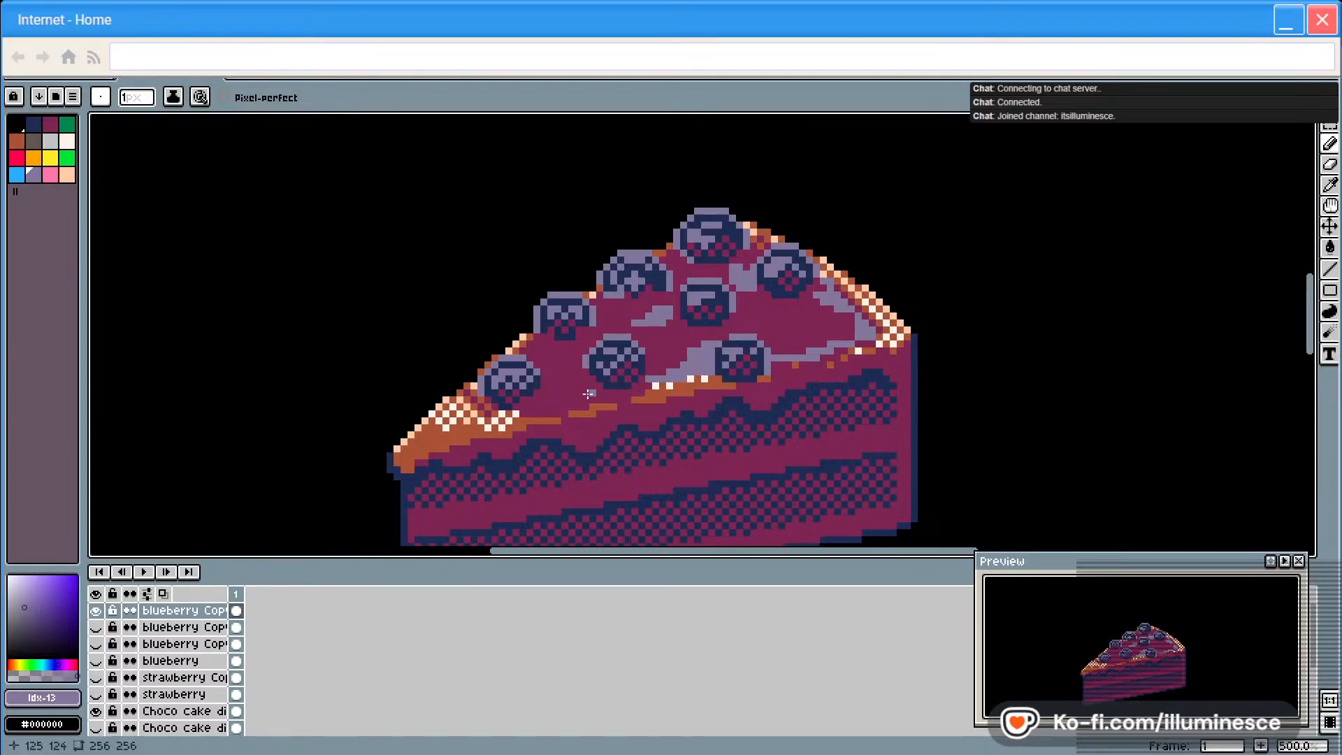
{"action": "mouse_move", "coordinate": [588, 393]}
{"action": "left_mouse_down"}
{"action": "mouse_move", "coordinate": [467, 413]}
{"action": "mouse_move", "coordinate": [532, 420]}
{"action": "mouse_move", "coordinate": [605, 399]}
{"action": "left_mouse_up"}
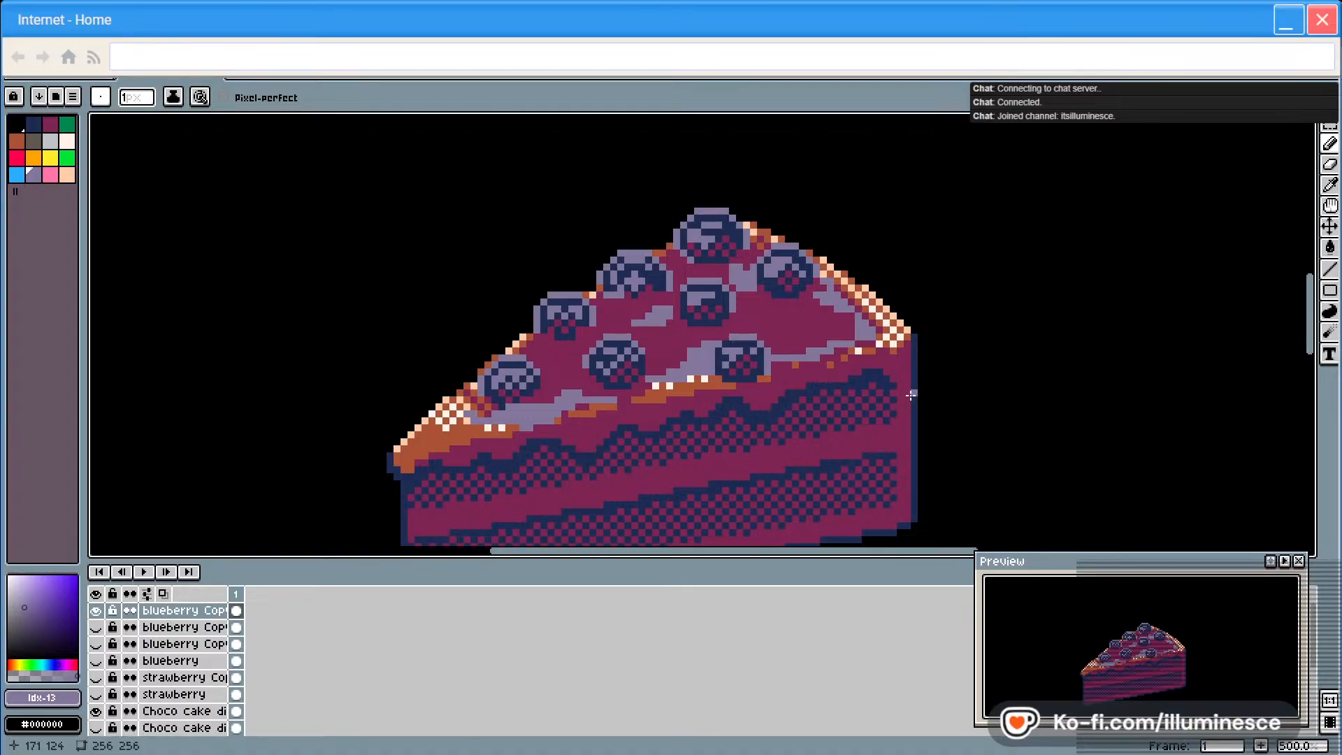
{"action": "left_click_drag", "start_coordinate": [472, 402], "coordinate": [487, 413]}
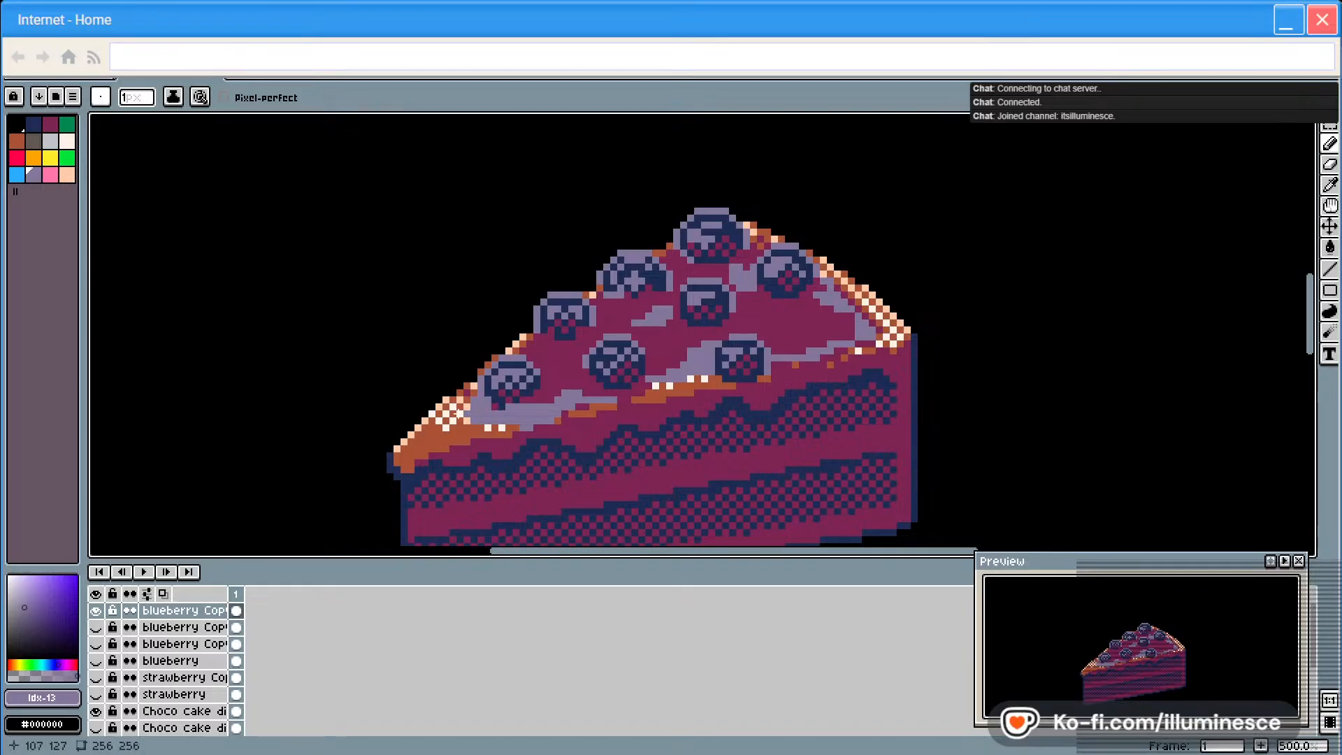
Break up the purple front-edge highlights with maroon streaks below the leftmost and lower right blueberries
{"action": "left_click", "coordinate": [50, 124]}
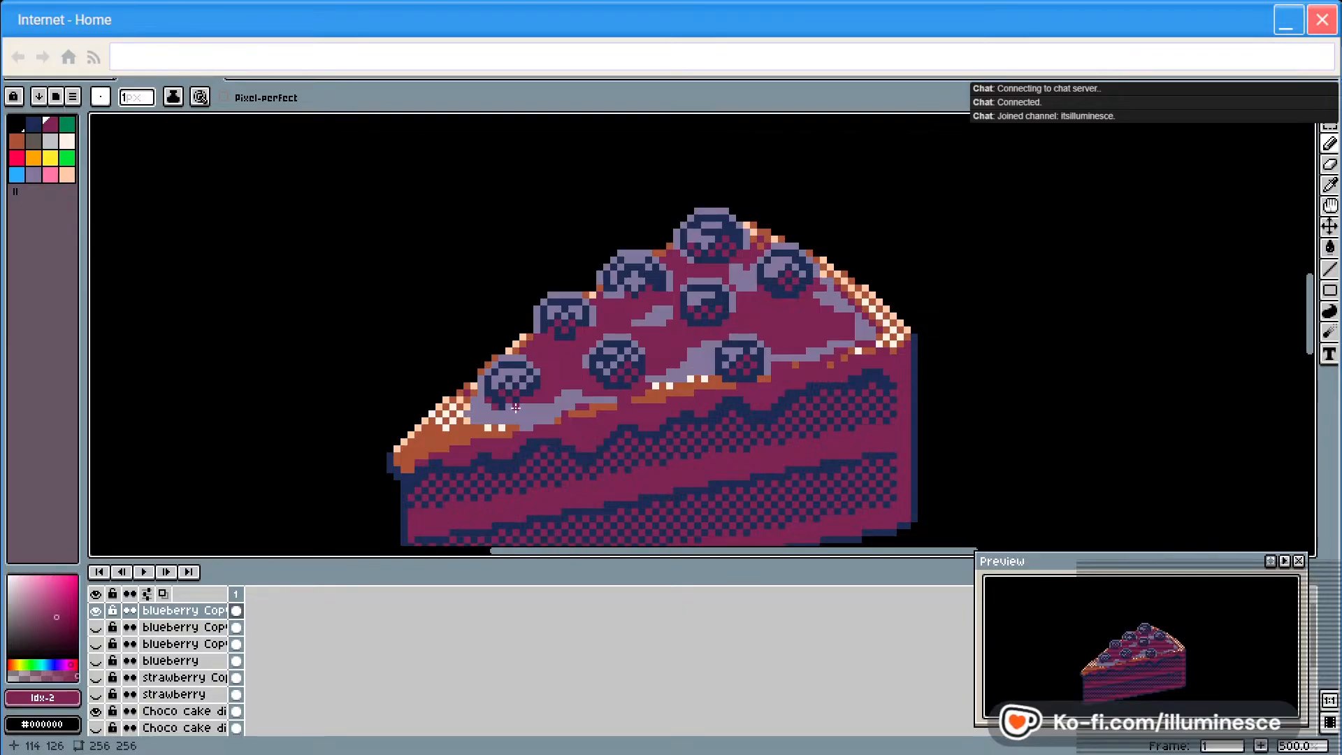
{"action": "mouse_move", "coordinate": [471, 413]}
{"action": "left_mouse_down"}
{"action": "mouse_move", "coordinate": [529, 417]}
{"action": "mouse_move", "coordinate": [577, 400]}
{"action": "left_mouse_up"}
{"action": "mouse_move", "coordinate": [701, 370]}
{"action": "left_mouse_down"}
{"action": "mouse_move", "coordinate": [642, 394]}
{"action": "mouse_move", "coordinate": [719, 382]}
{"action": "left_mouse_up"}
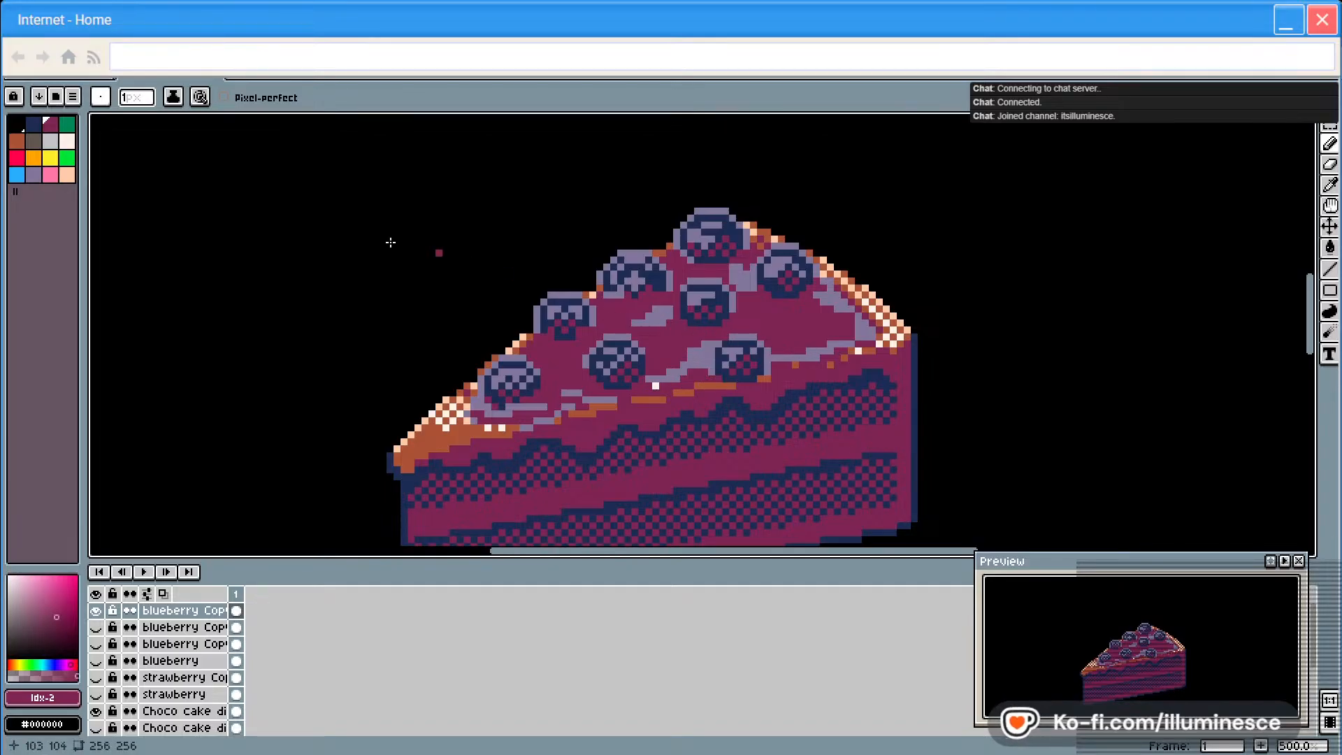
Extend the purple over the orange and white frosting along the front edge, near the left tip and into the right corner
{"action": "left_click", "coordinate": [33, 174]}
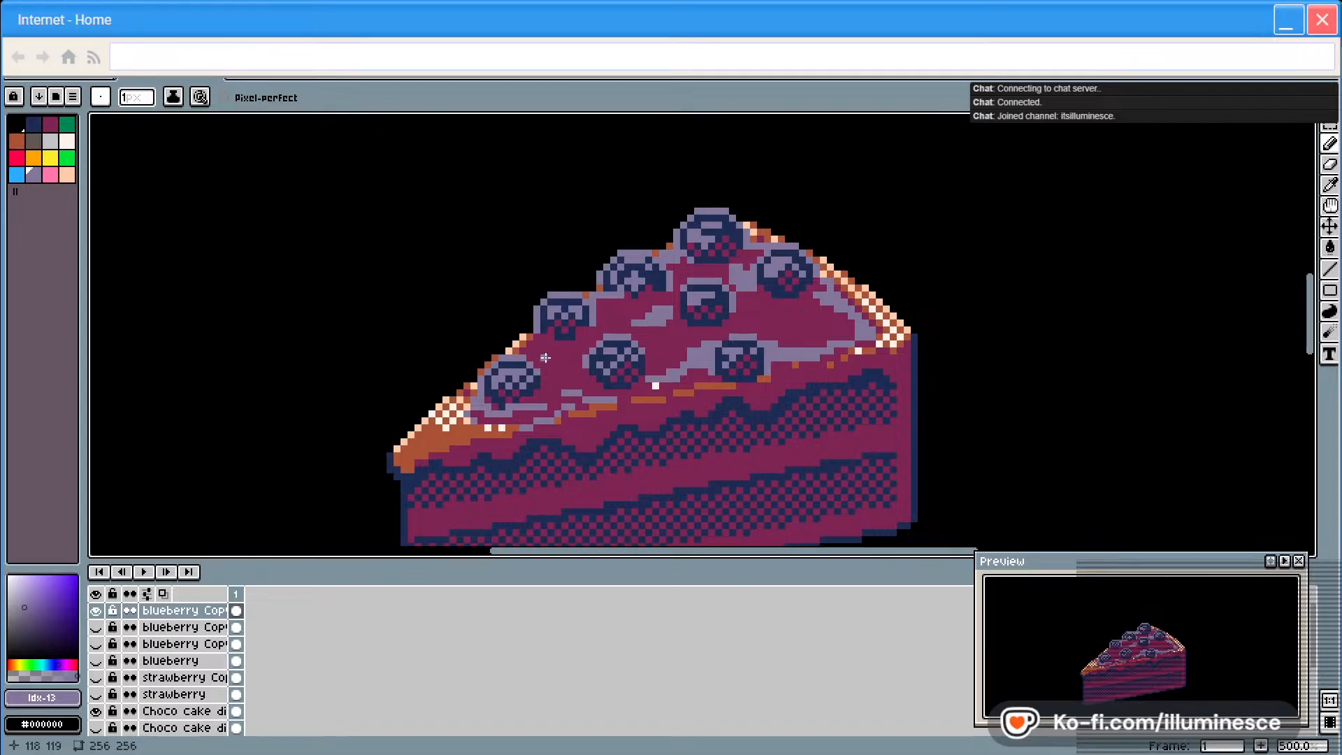
{"action": "left_click", "coordinate": [537, 335]}
{"action": "mouse_move", "coordinate": [507, 349]}
{"action": "left_mouse_down"}
{"action": "mouse_move", "coordinate": [454, 405]}
{"action": "mouse_move", "coordinate": [457, 429]}
{"action": "mouse_move", "coordinate": [463, 404]}
{"action": "mouse_move", "coordinate": [460, 424]}
{"action": "mouse_move", "coordinate": [486, 432]}
{"action": "mouse_move", "coordinate": [440, 422]}
{"action": "mouse_move", "coordinate": [463, 442]}
{"action": "mouse_move", "coordinate": [445, 426]}
{"action": "mouse_move", "coordinate": [440, 439]}
{"action": "mouse_move", "coordinate": [832, 363]}
{"action": "left_mouse_up"}
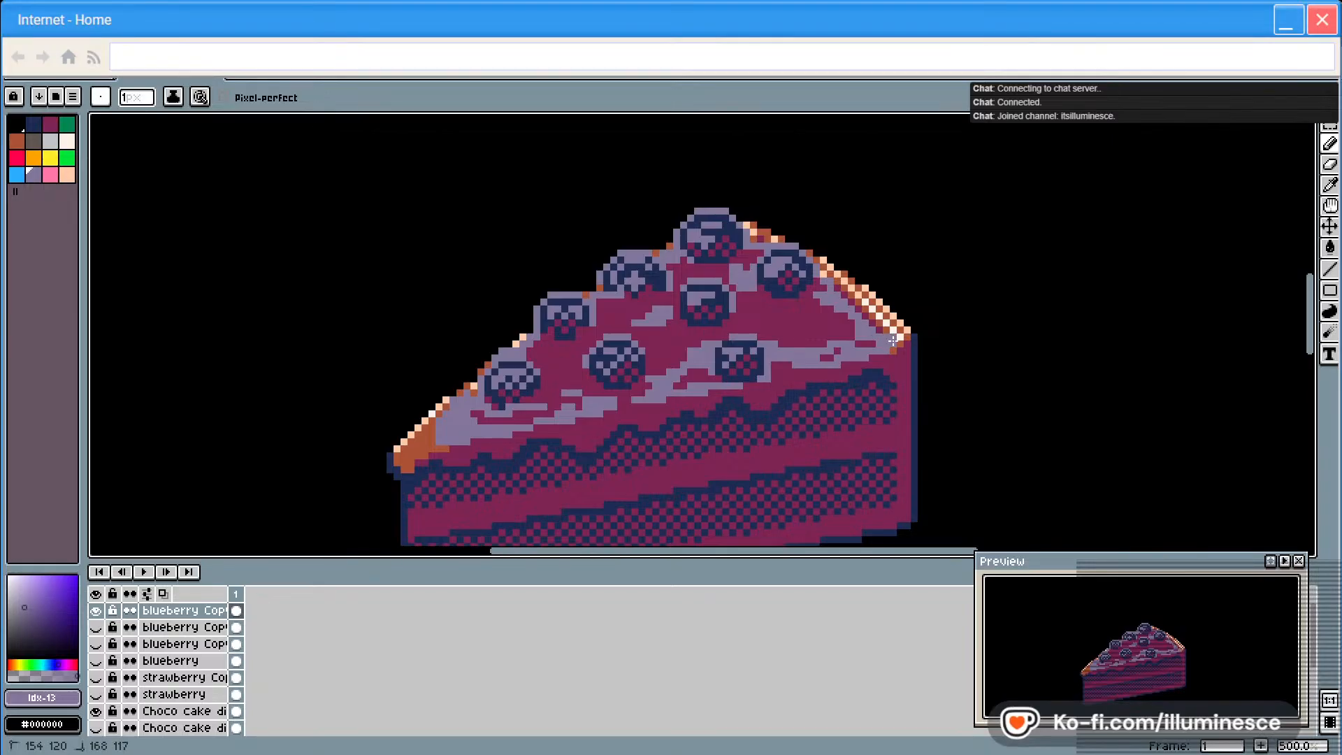
{"action": "mouse_move", "coordinate": [880, 338]}
{"action": "left_mouse_down"}
{"action": "mouse_move", "coordinate": [828, 356]}
{"action": "mouse_move", "coordinate": [842, 369]}
{"action": "left_mouse_up"}
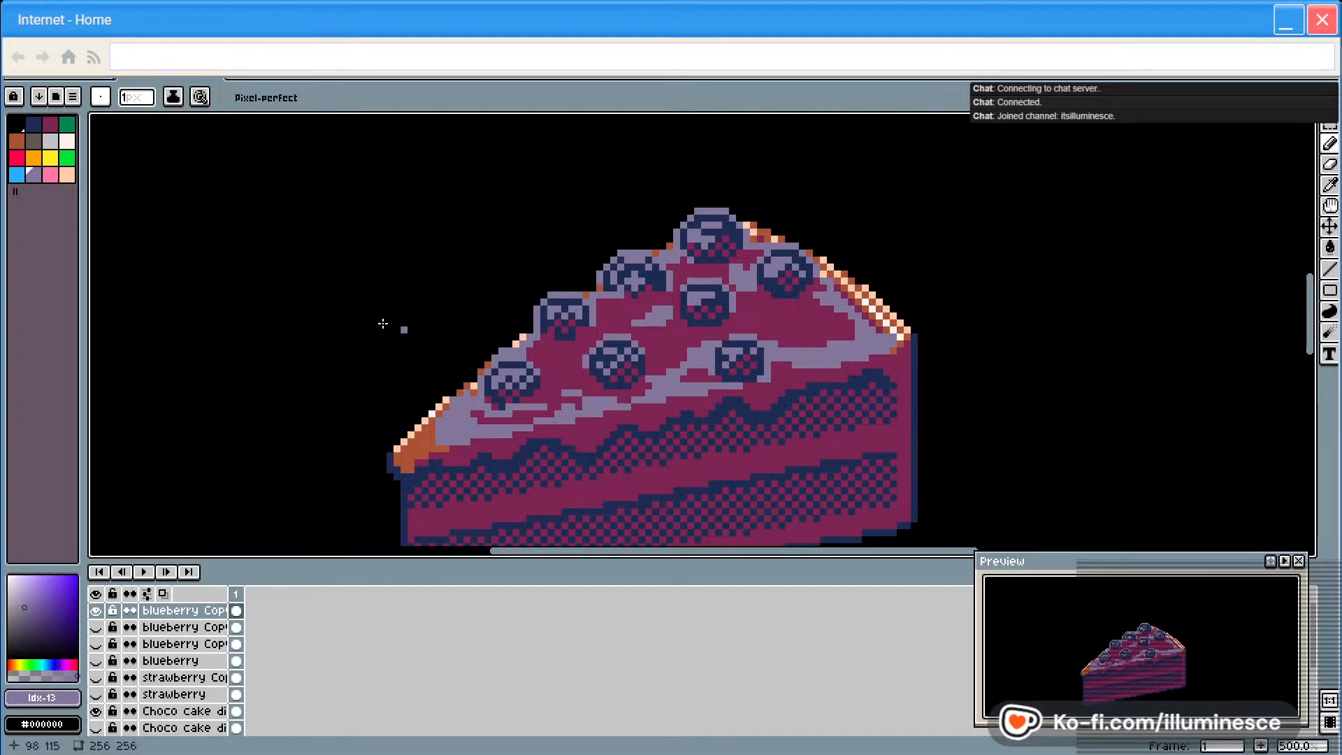
Touch up the front highlights with maroon near the leftmost berry and add a small purple patch above the right front edge
{"action": "left_click", "coordinate": [585, 349], "text": "alt"}
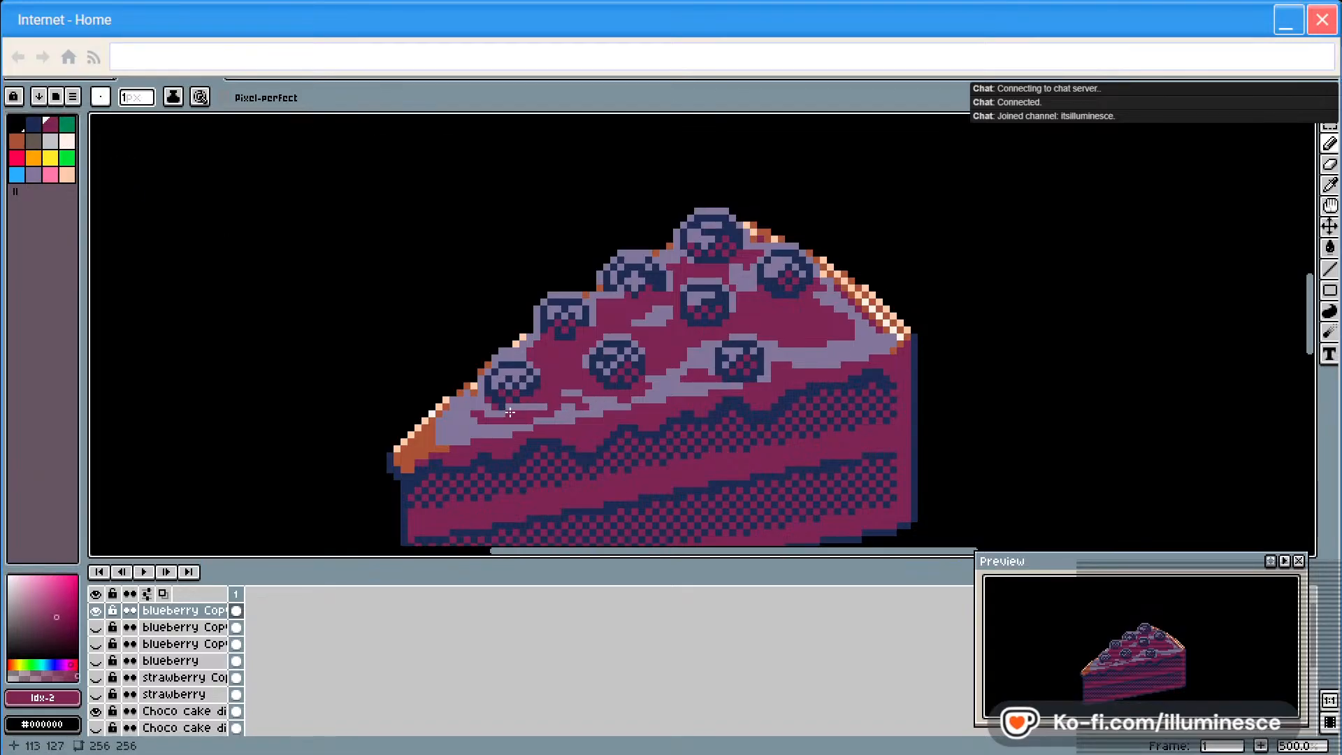
{"action": "left_click", "coordinate": [33, 174]}
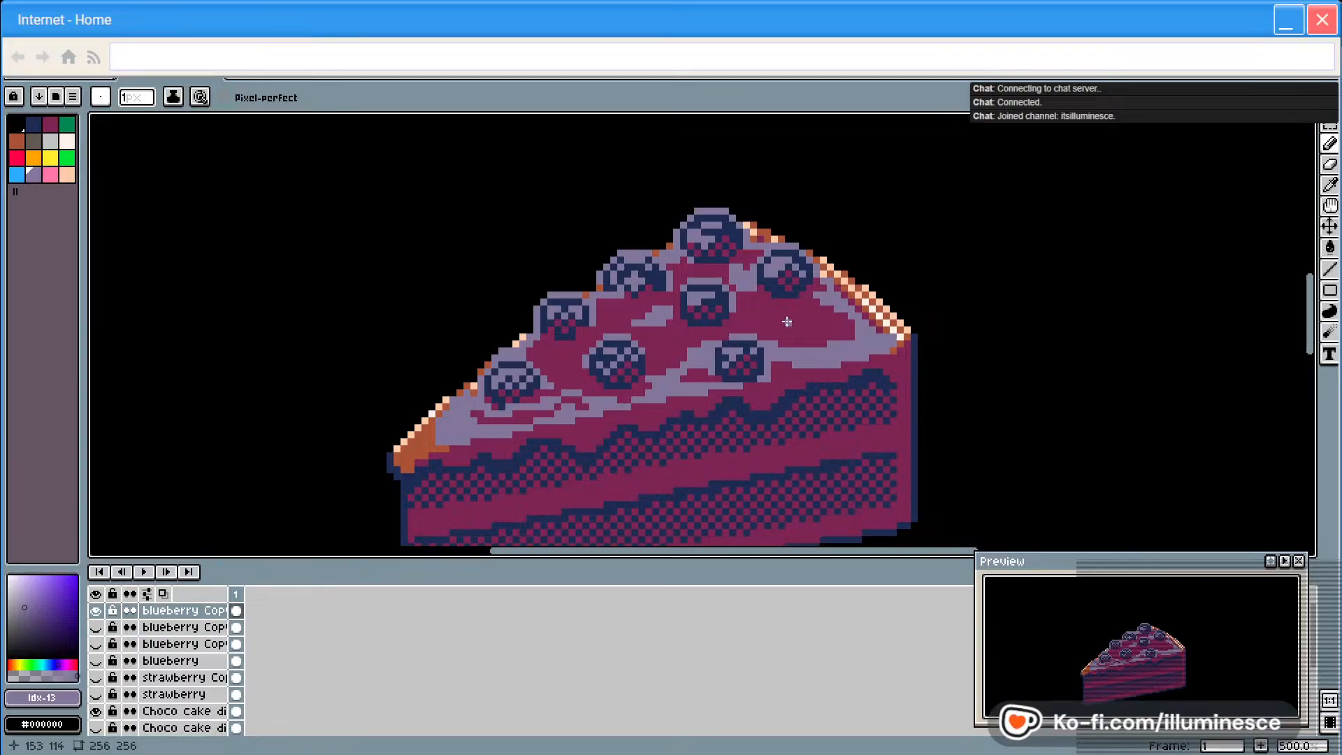
{"action": "left_click_drag", "start_coordinate": [813, 329], "coordinate": [774, 326]}
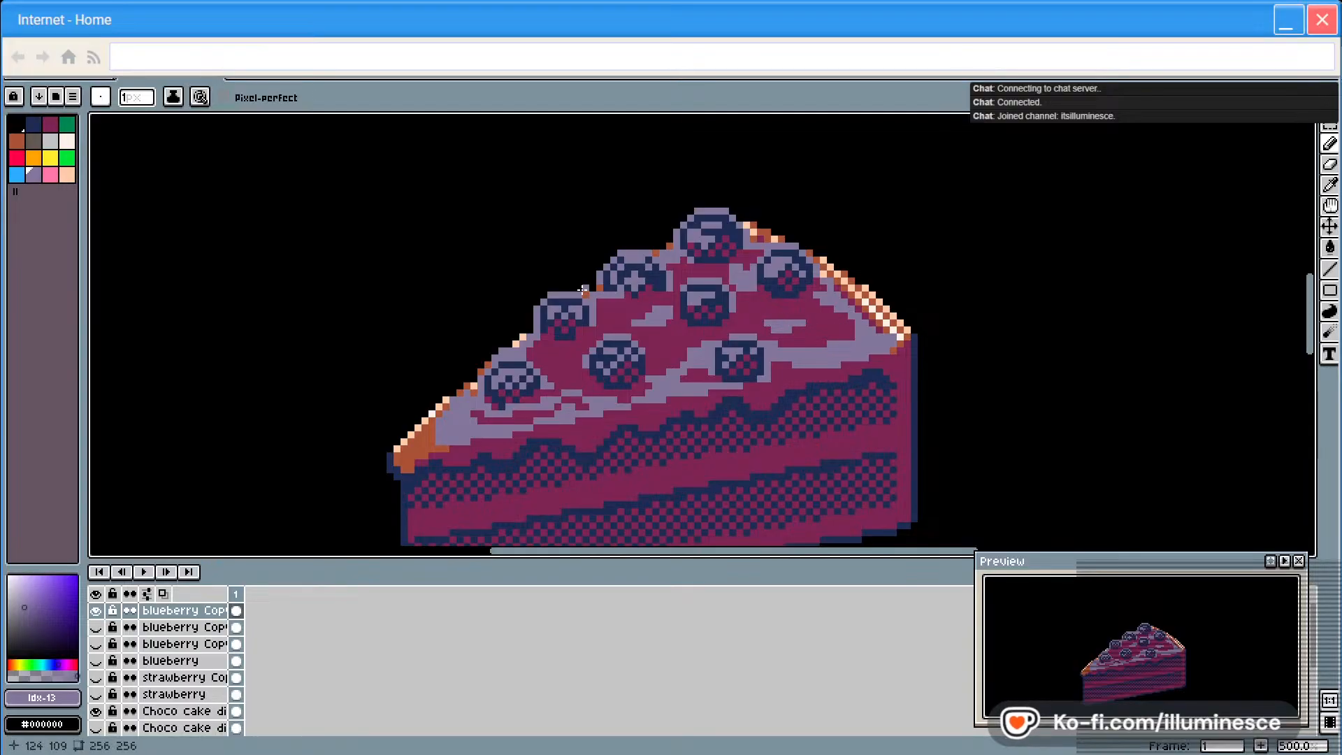
Add light grey (index 6) glints to the blueberries and to the purple patches beside the central berry
{"action": "left_click", "coordinate": [50, 141]}
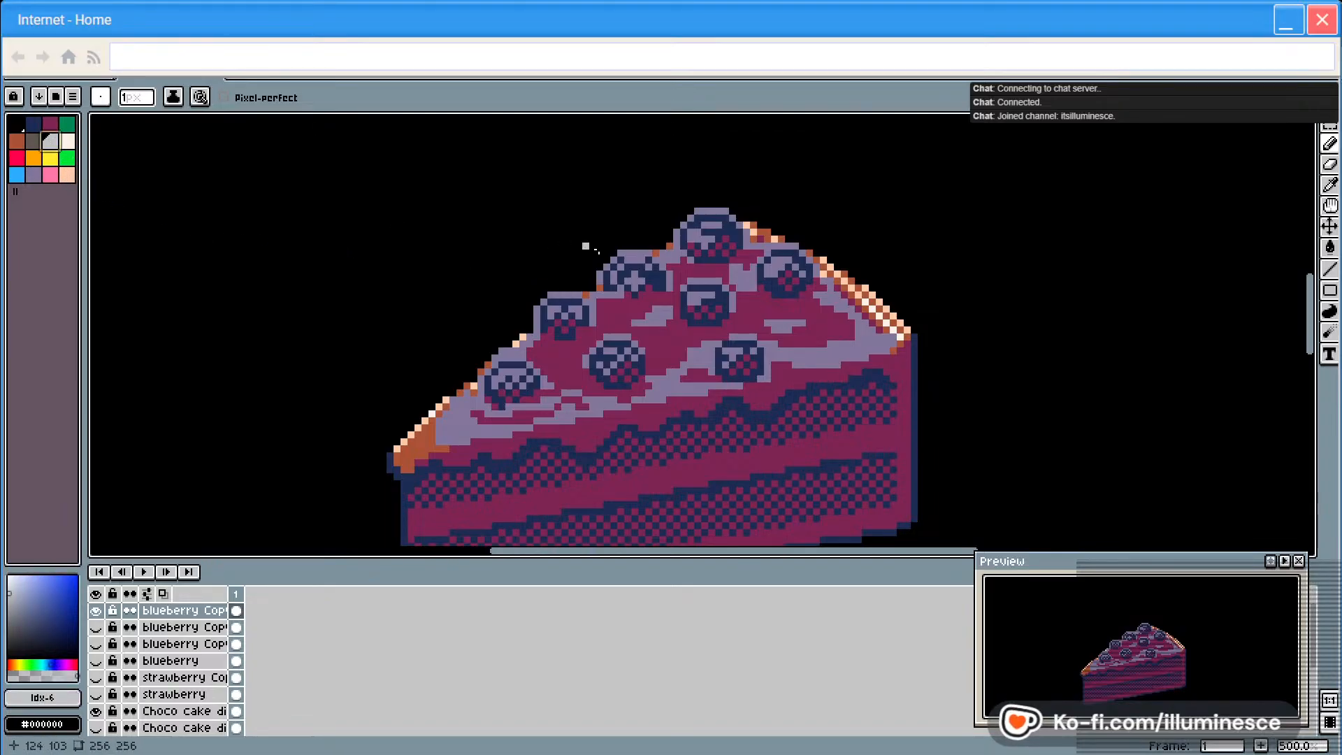
{"action": "left_click", "coordinate": [738, 281]}
{"action": "left_click", "coordinate": [789, 330]}
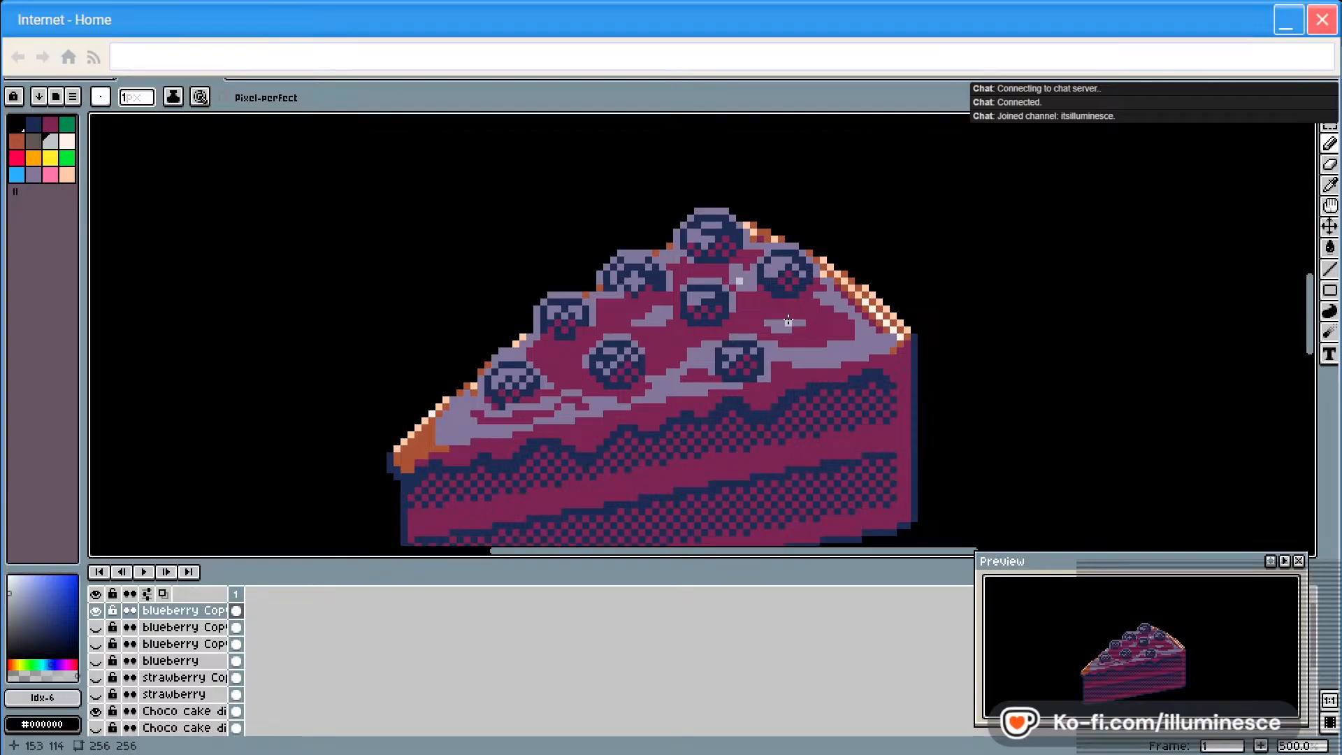
{"action": "left_click", "coordinate": [725, 350]}
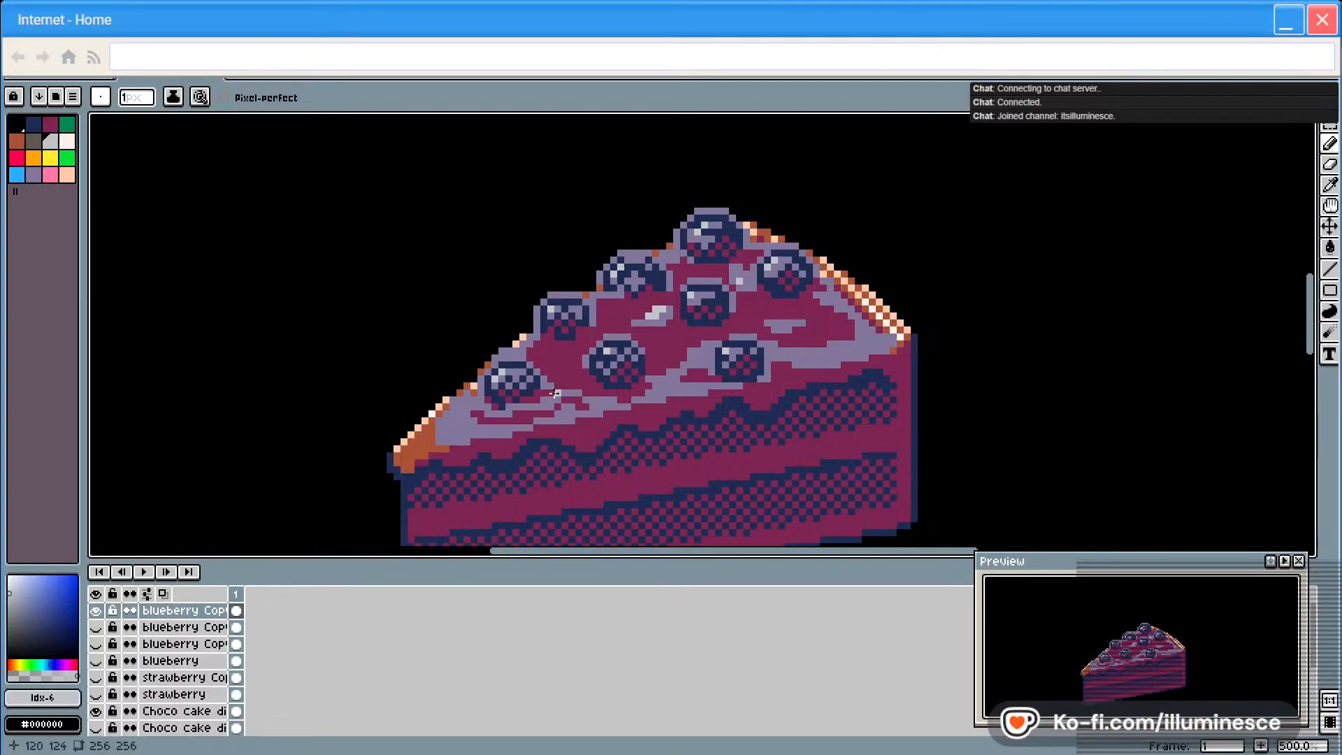
Spread purple across the maroon topping between the lower blueberries, and touch up the area below the topmost berry with maroon
{"action": "left_click", "coordinate": [34, 174]}
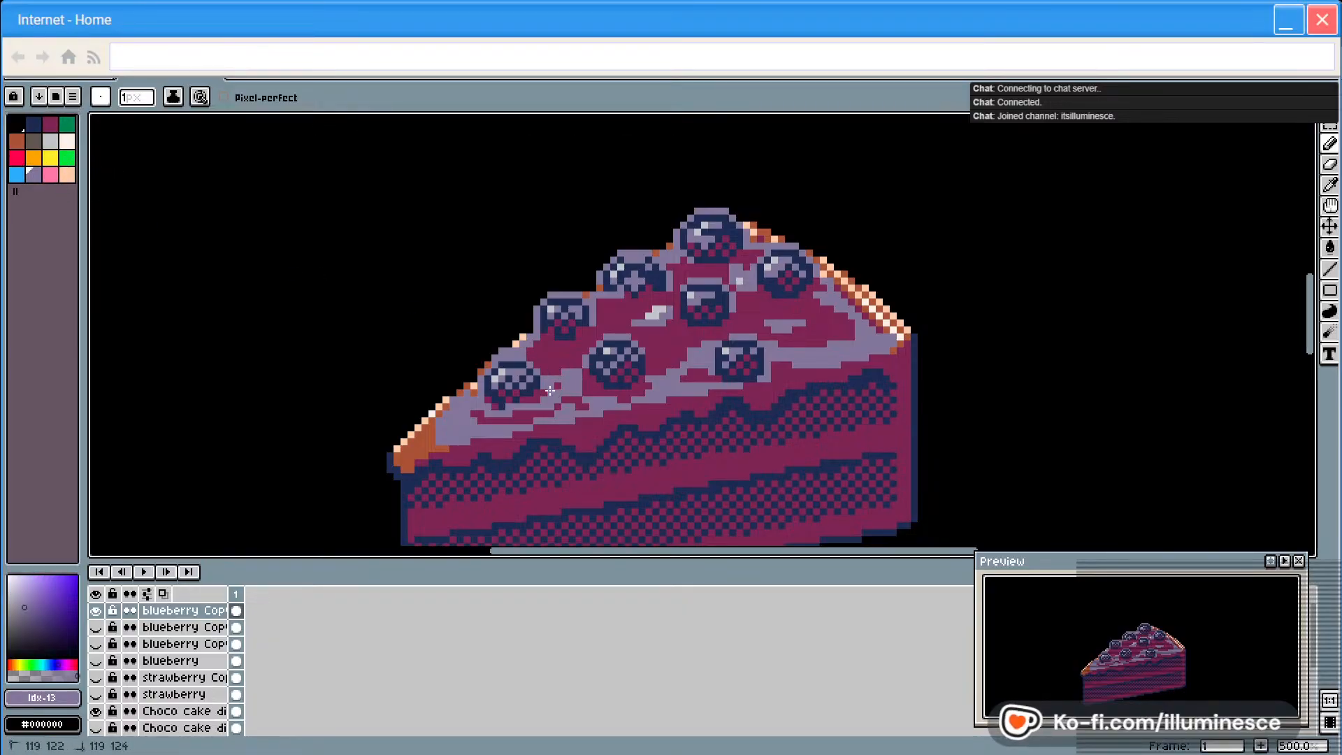
{"action": "left_click_drag", "start_coordinate": [550, 380], "coordinate": [562, 374]}
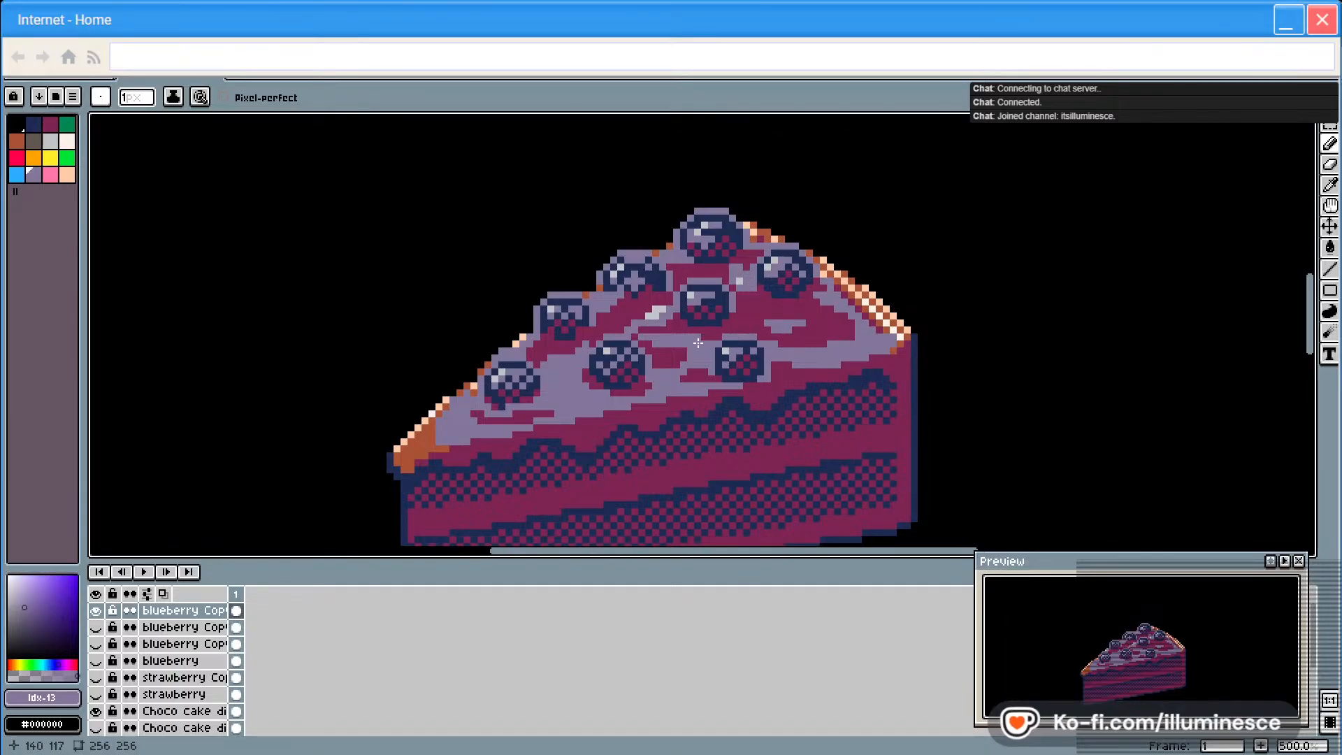
{"action": "left_click", "coordinate": [50, 124]}
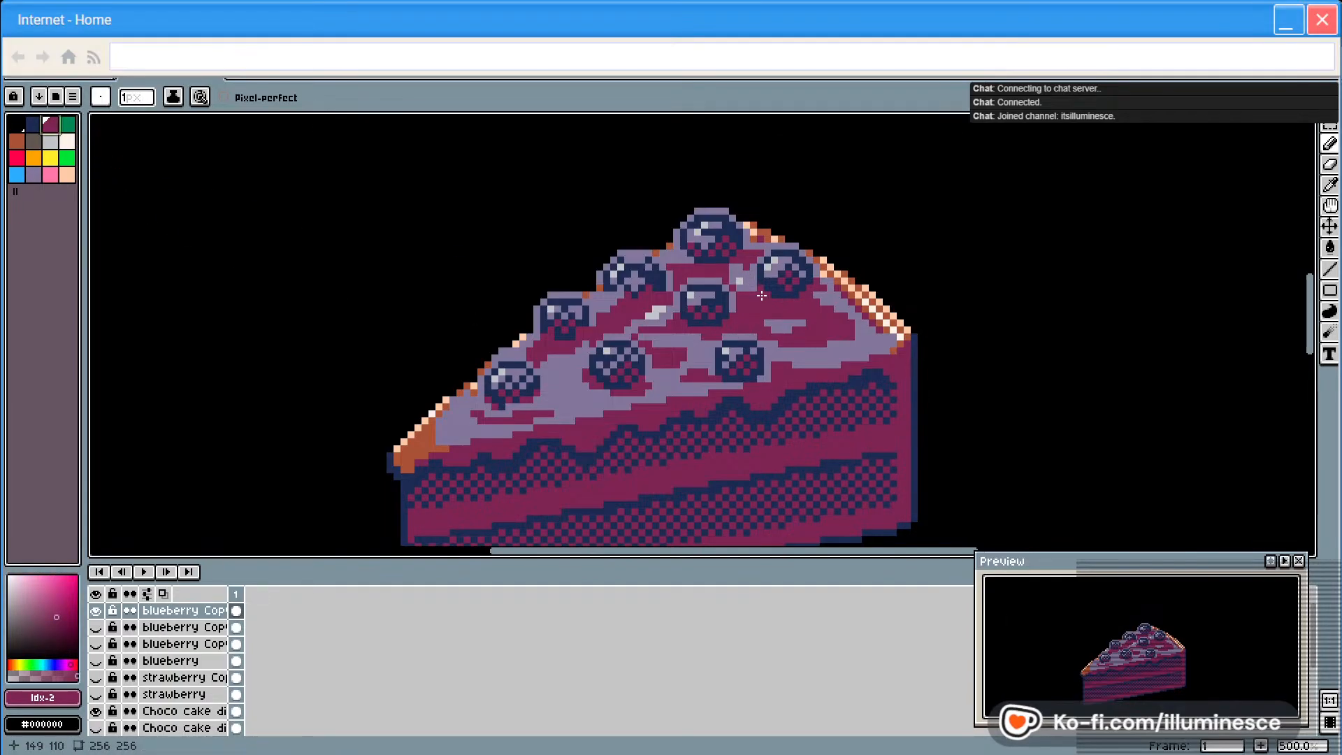
{"action": "left_click", "coordinate": [790, 303]}
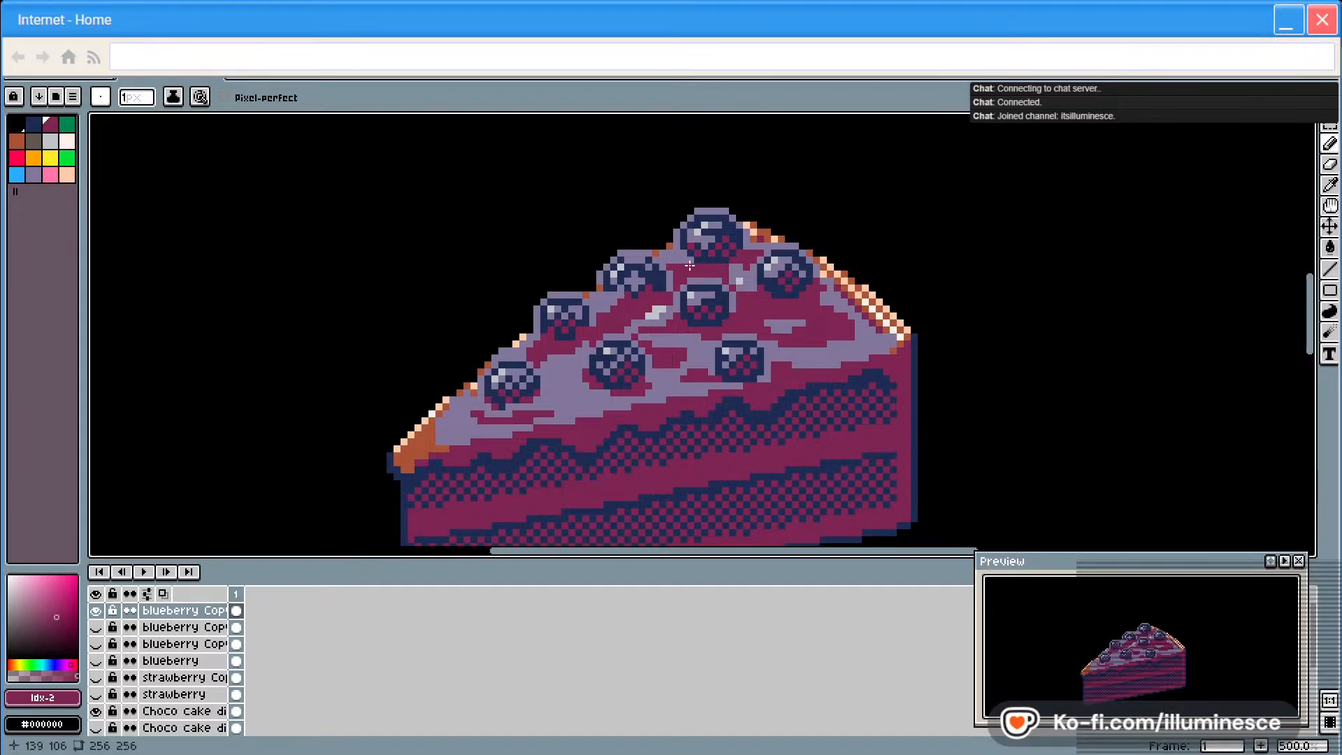
{"action": "left_click_drag", "start_coordinate": [681, 259], "coordinate": [686, 262]}
{"action": "left_click", "coordinate": [755, 259]}
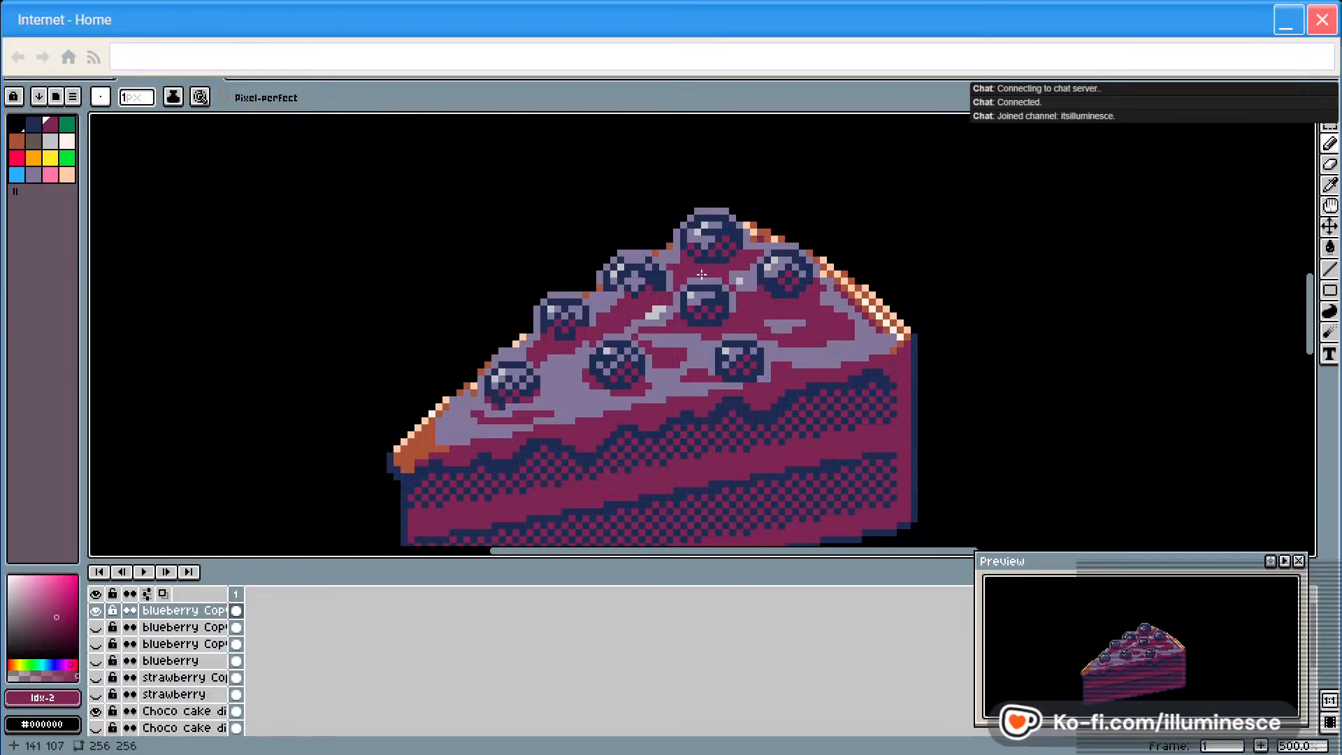
Touch up the glaze around the front berries and along the cake's front rim with maroon (index 2) and lavender (index 13) pixels
{"action": "left_click_drag", "start_coordinate": [611, 300], "coordinate": [627, 304]}
{"action": "left_click_drag", "start_coordinate": [551, 404], "coordinate": [524, 415]}
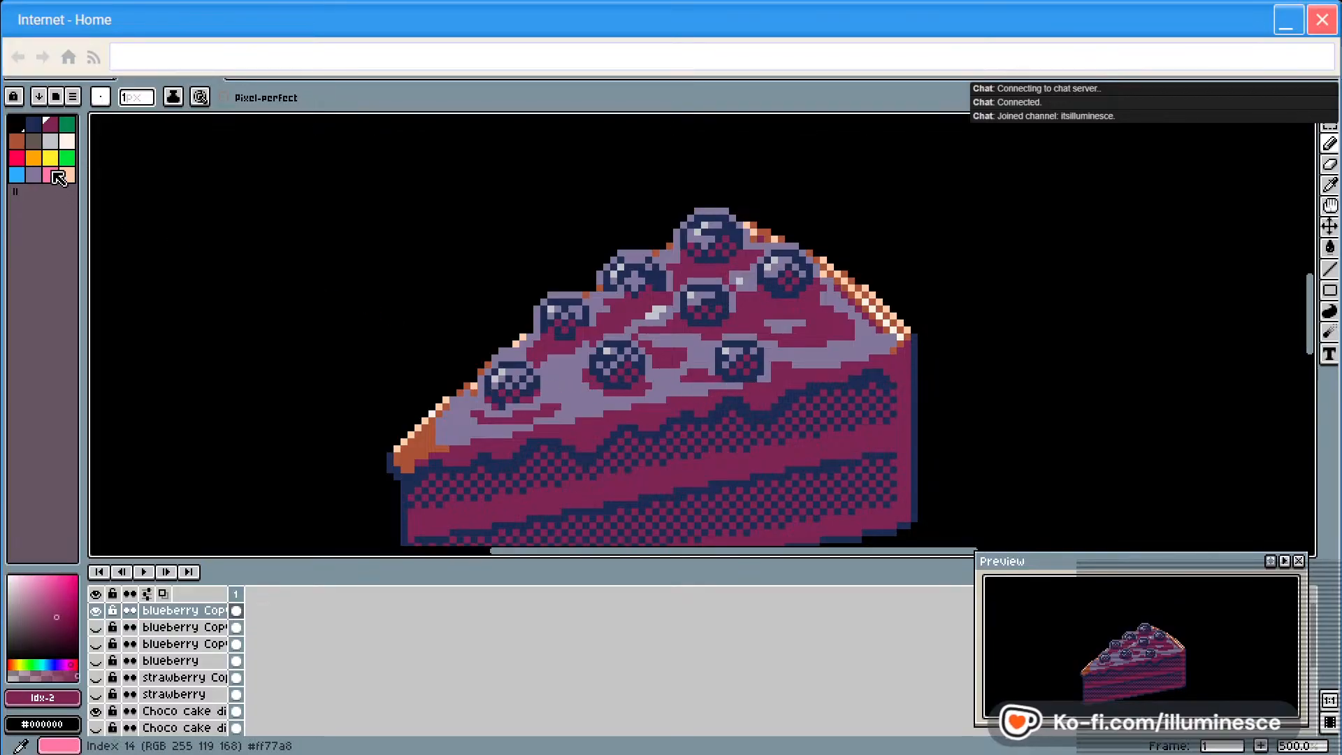
{"action": "left_click", "coordinate": [515, 360], "text": "alt"}
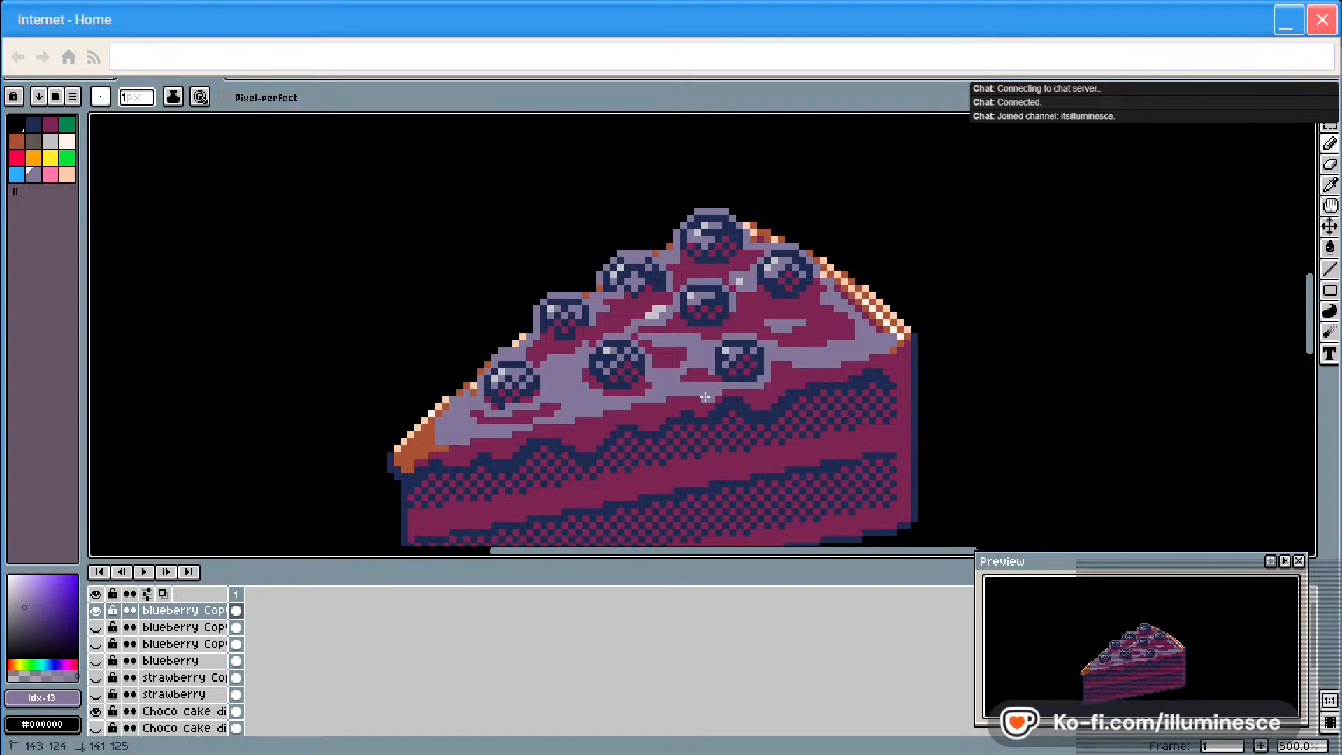
{"action": "left_click", "coordinate": [727, 392]}
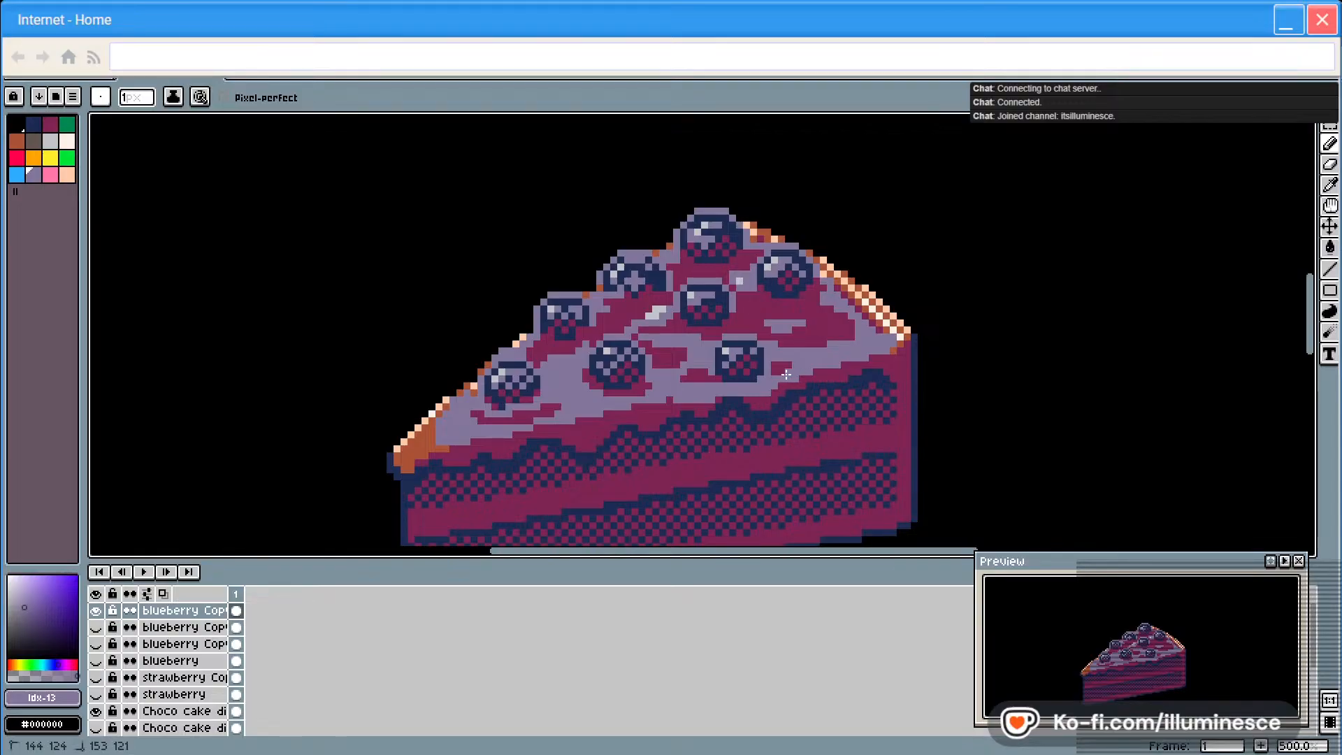
{"action": "mouse_move", "coordinate": [786, 375]}
{"action": "left_mouse_down"}
{"action": "mouse_move", "coordinate": [737, 385]}
{"action": "mouse_move", "coordinate": [765, 376]}
{"action": "mouse_move", "coordinate": [749, 392]}
{"action": "left_mouse_up"}
Paint lavender (index 13) over the large maroon patches between the blueberries on the cake's top surface
{"action": "left_click", "coordinate": [51, 123]}
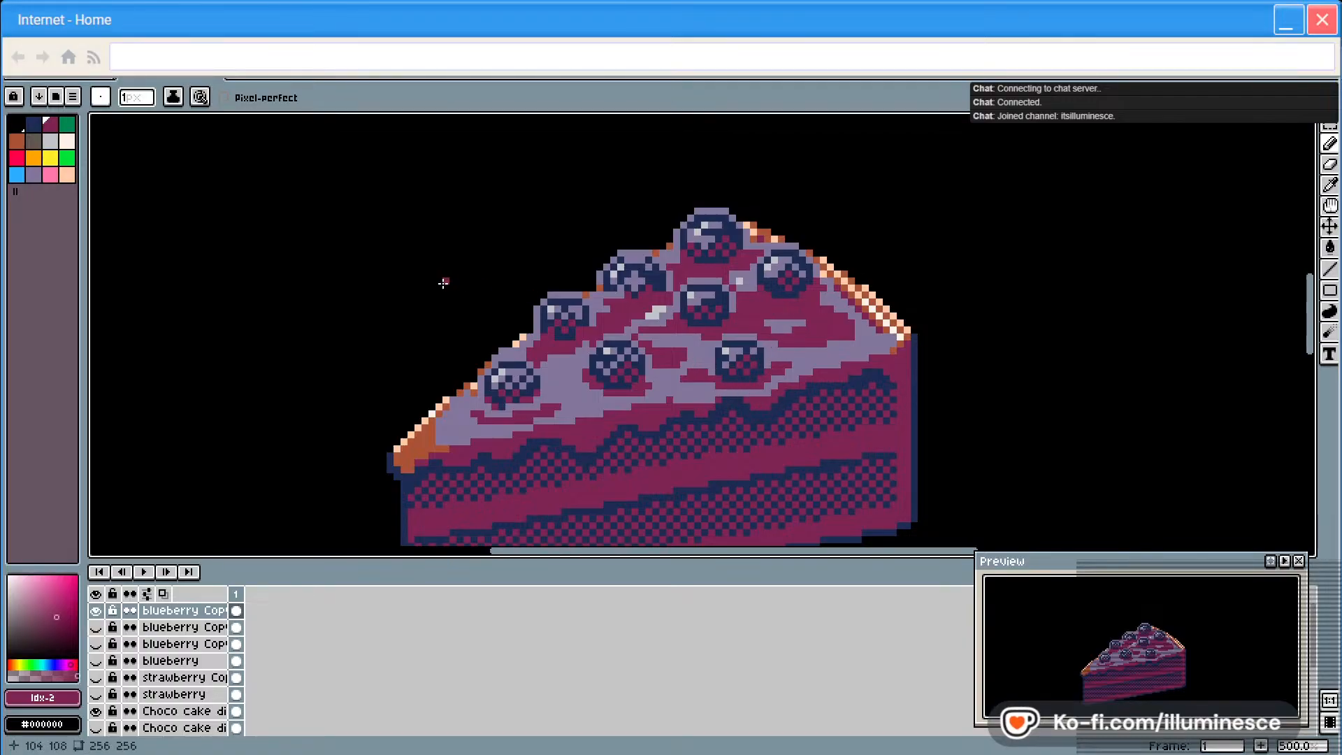
{"action": "left_click", "coordinate": [41, 179]}
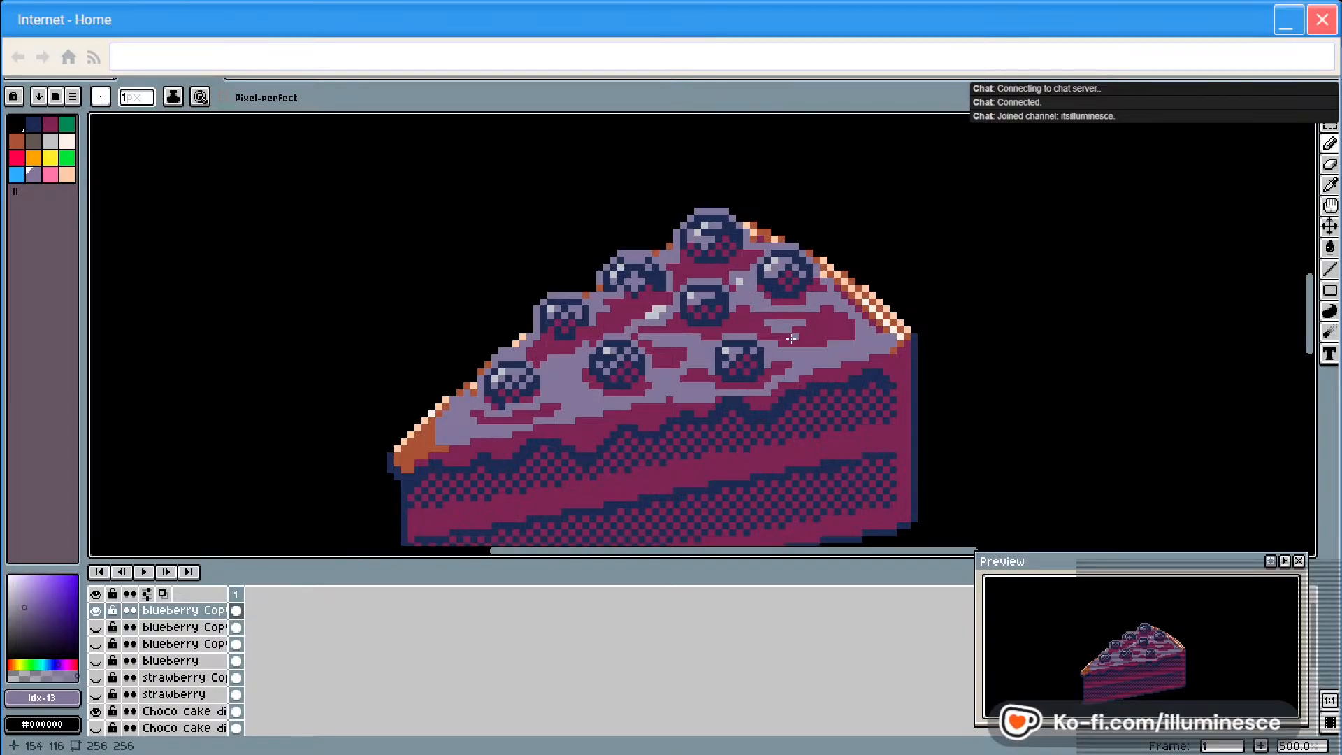
{"action": "left_click_drag", "start_coordinate": [706, 336], "coordinate": [827, 340]}
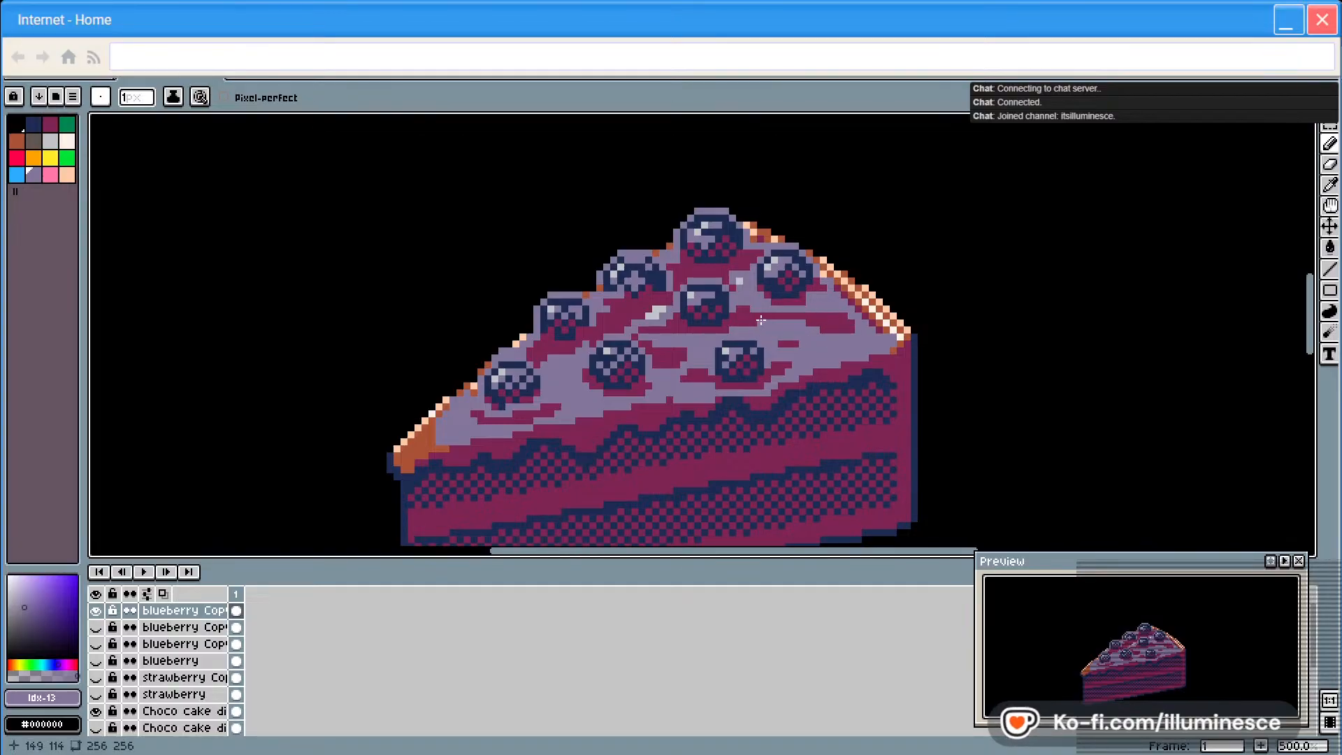
{"action": "mouse_move", "coordinate": [770, 316]}
{"action": "left_mouse_down"}
{"action": "mouse_move", "coordinate": [789, 319]}
{"action": "mouse_move", "coordinate": [777, 320]}
{"action": "left_mouse_up"}
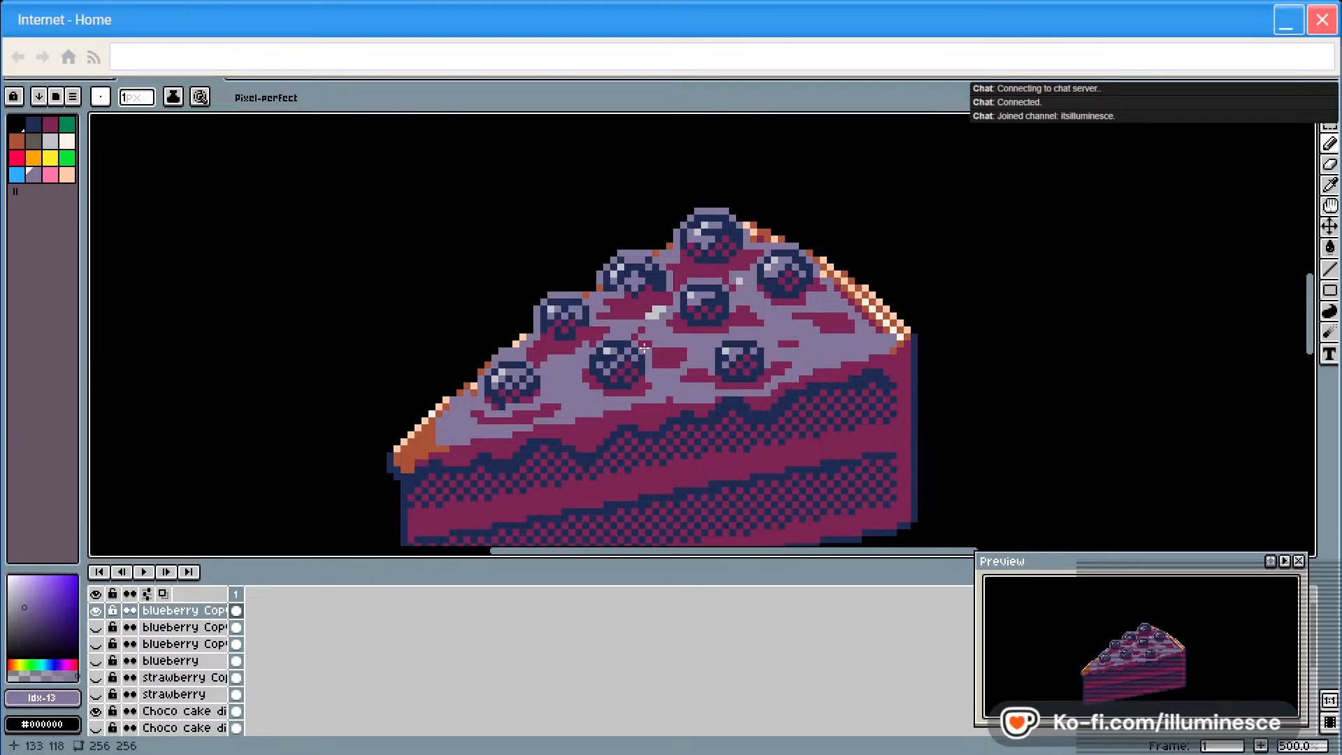
{"action": "left_click", "coordinate": [536, 353]}
{"action": "left_click_drag", "start_coordinate": [602, 331], "coordinate": [549, 359]}
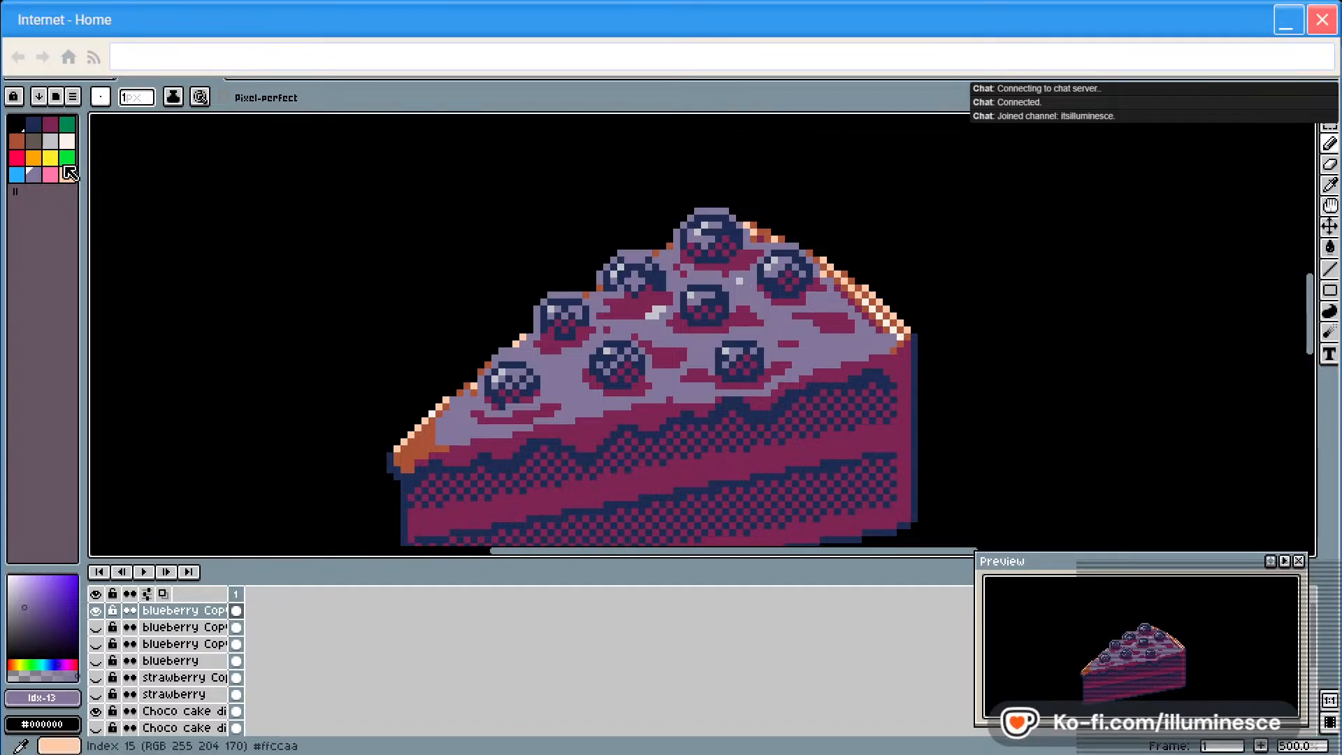
Paint maroon (index 2) shadow patches beneath the blueberries and across the lavender glaze on the cake top
{"action": "left_click", "coordinate": [51, 124]}
{"action": "left_click_drag", "start_coordinate": [681, 271], "coordinate": [719, 280]}
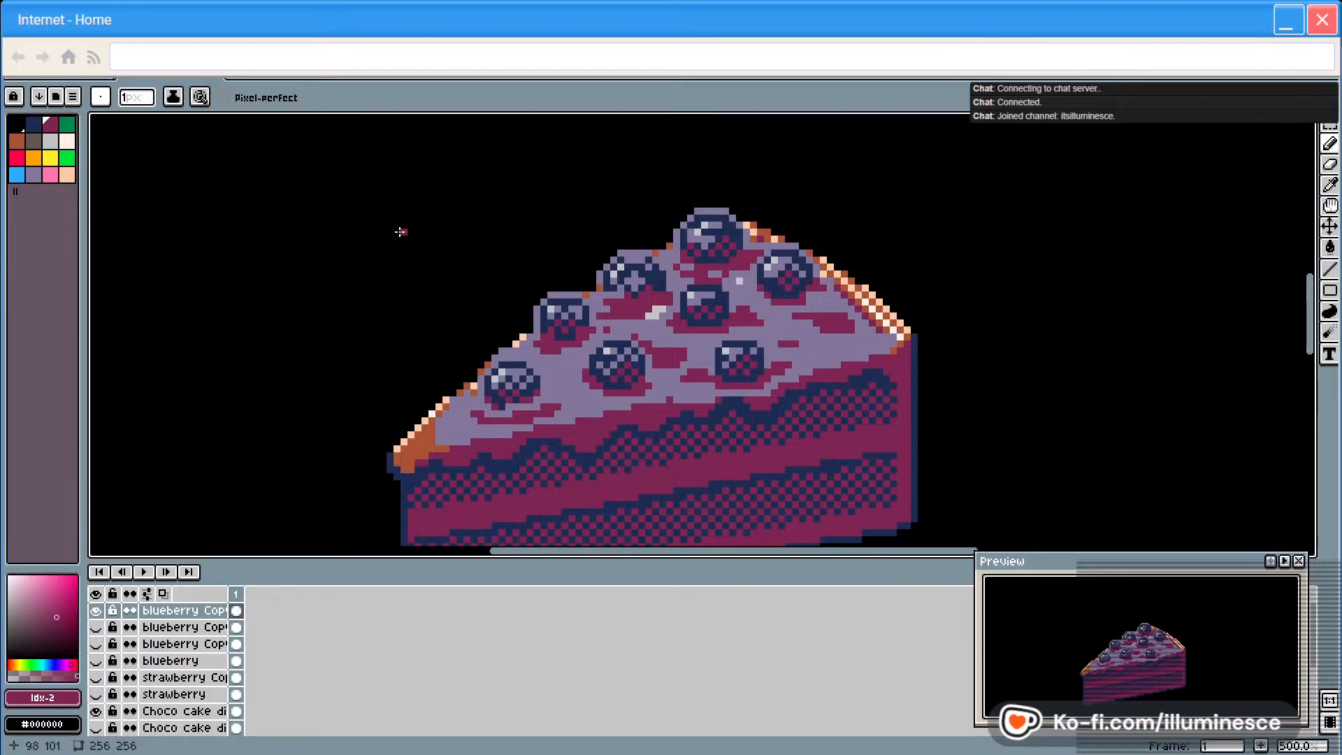
{"action": "key", "text": "ctrl"}
{"action": "mouse_move", "coordinate": [811, 294]}
{"action": "left_mouse_down"}
{"action": "mouse_move", "coordinate": [849, 325]}
{"action": "mouse_move", "coordinate": [822, 335]}
{"action": "mouse_move", "coordinate": [810, 326]}
{"action": "left_mouse_up"}
{"action": "left_click_drag", "start_coordinate": [684, 356], "coordinate": [678, 358]}
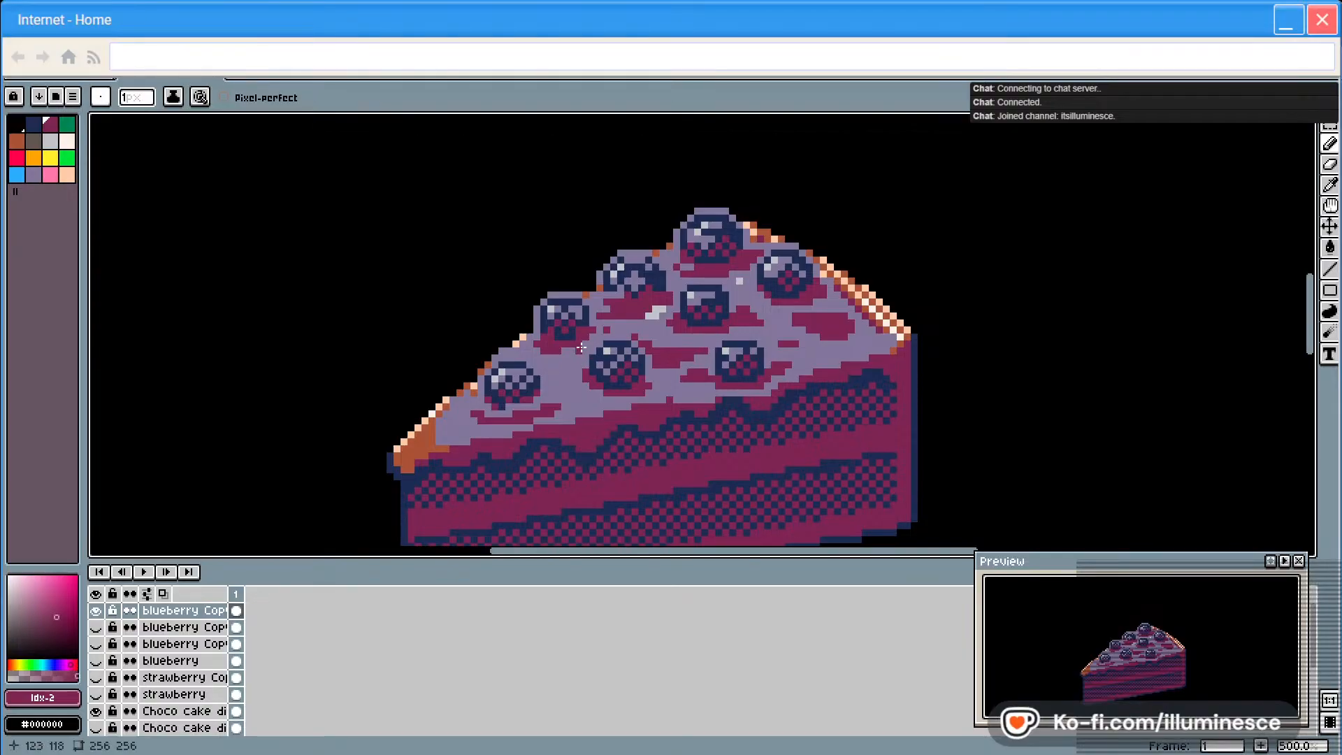
{"action": "left_click", "coordinate": [537, 349]}
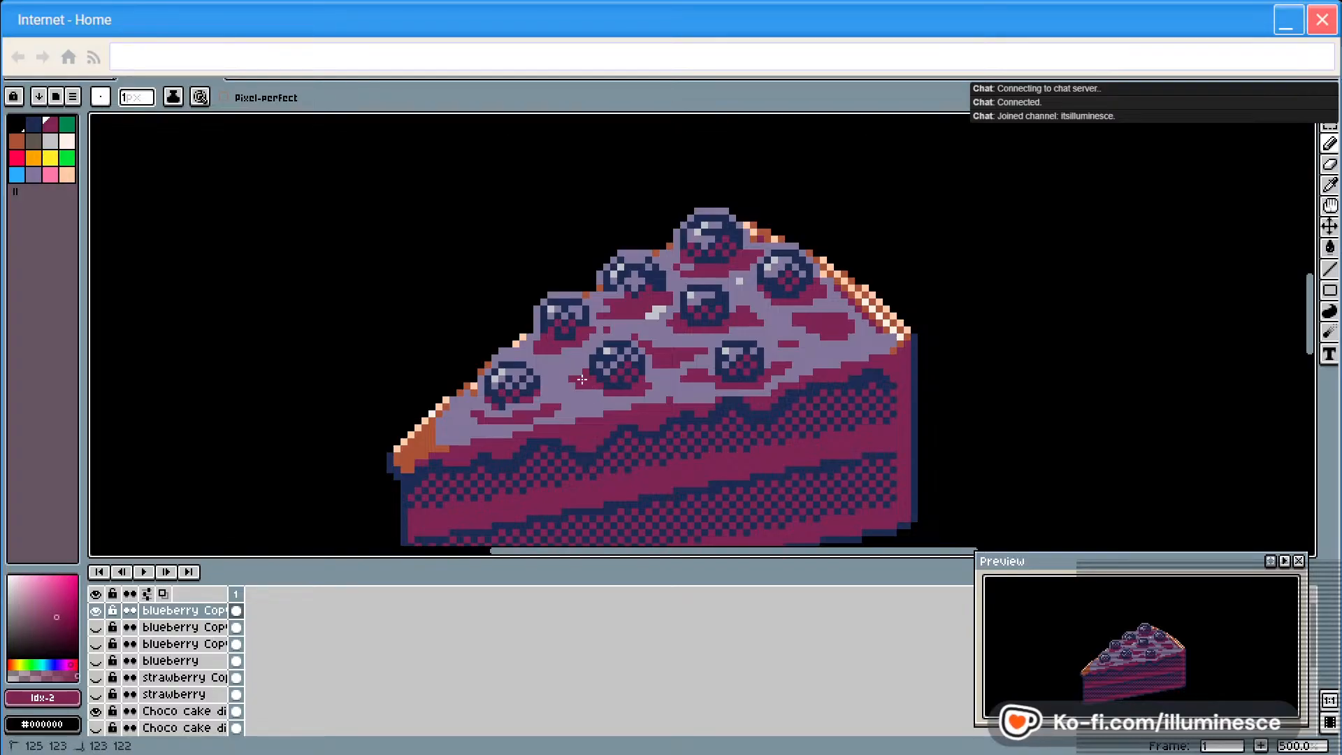
{"action": "left_click_drag", "start_coordinate": [584, 383], "coordinate": [603, 390]}
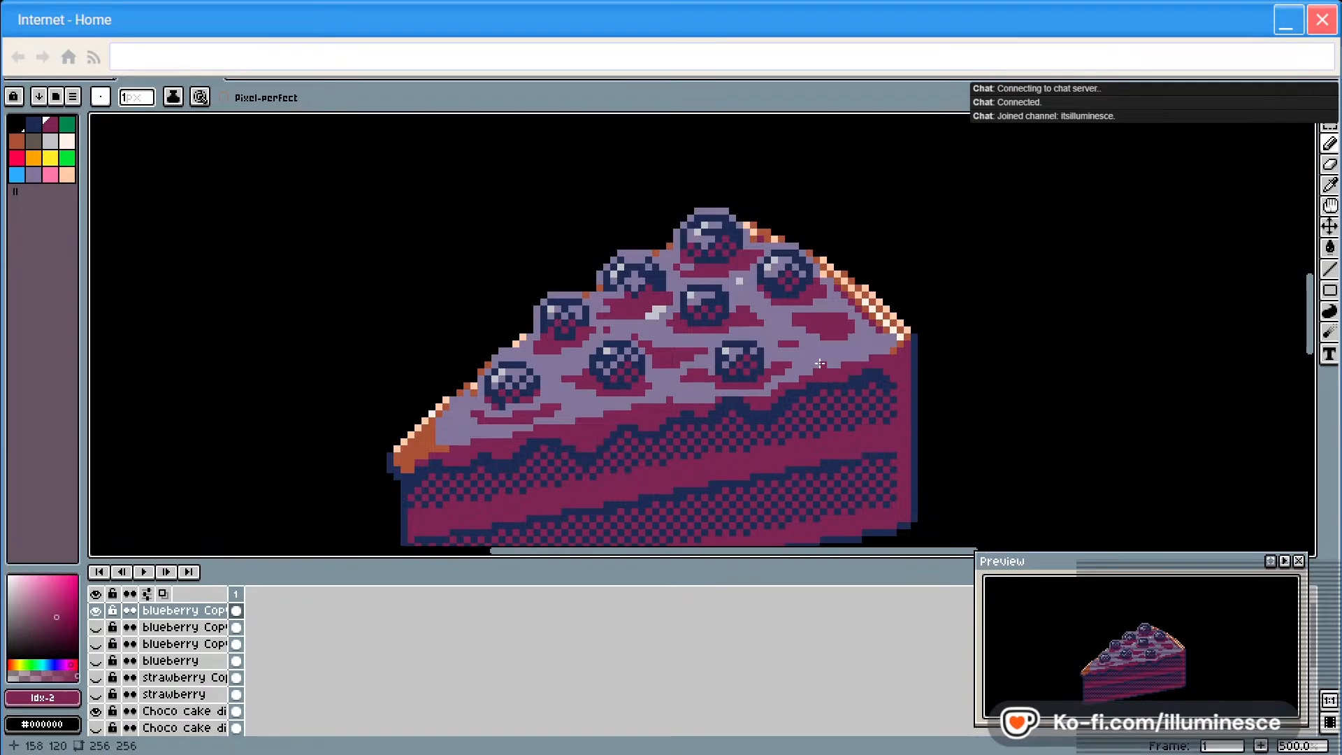
Cover the orange crust pixels along the back-left edge of the cake top with lavender (index 13), leaving the crust at the tip
{"action": "left_click", "coordinate": [33, 174]}
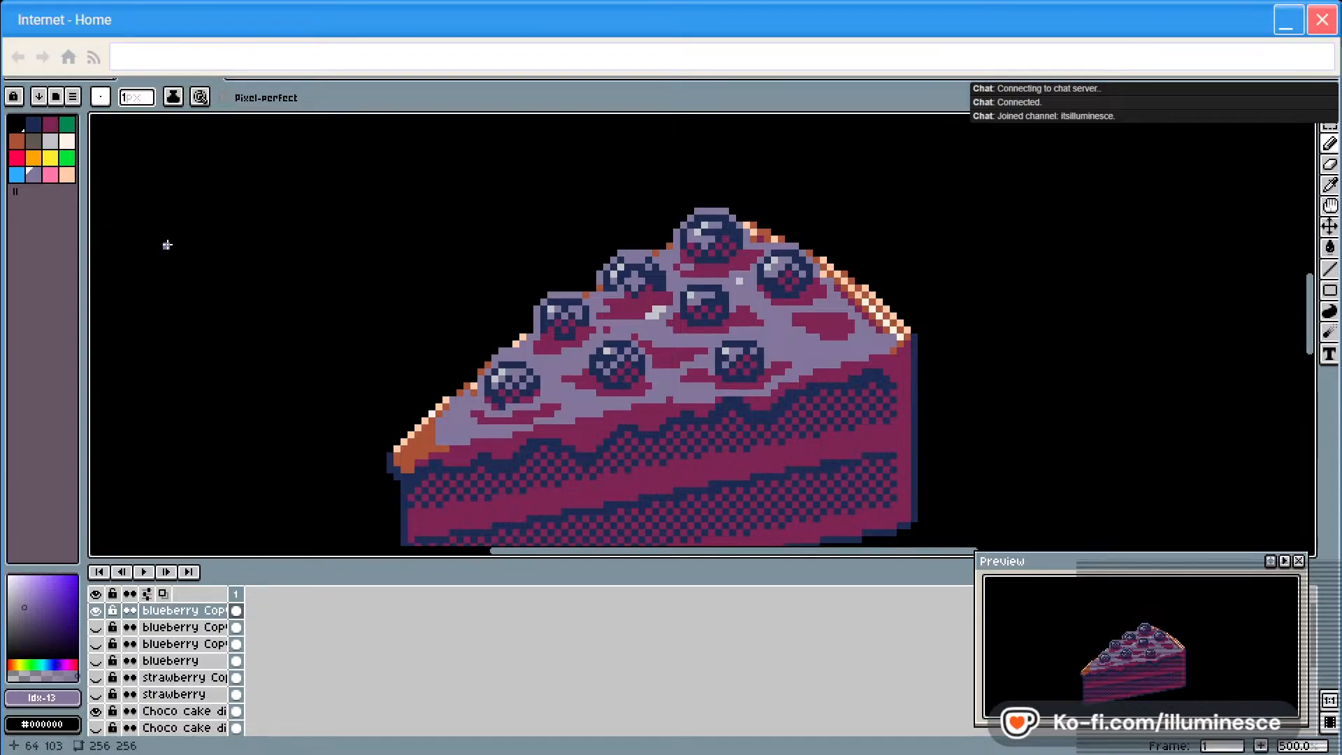
{"action": "left_click", "coordinate": [33, 174]}
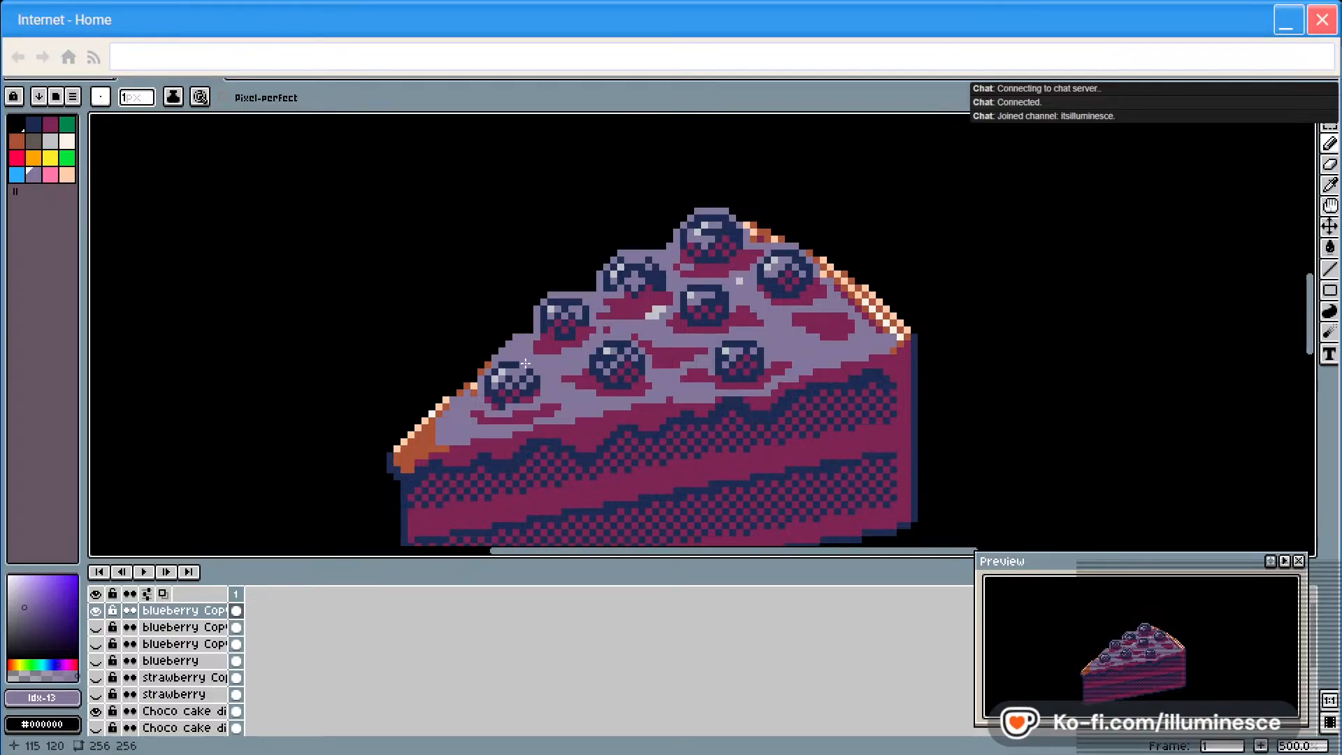
{"action": "key", "text": "v"}
{"action": "key", "text": "b"}
{"action": "left_click", "coordinate": [446, 402]}
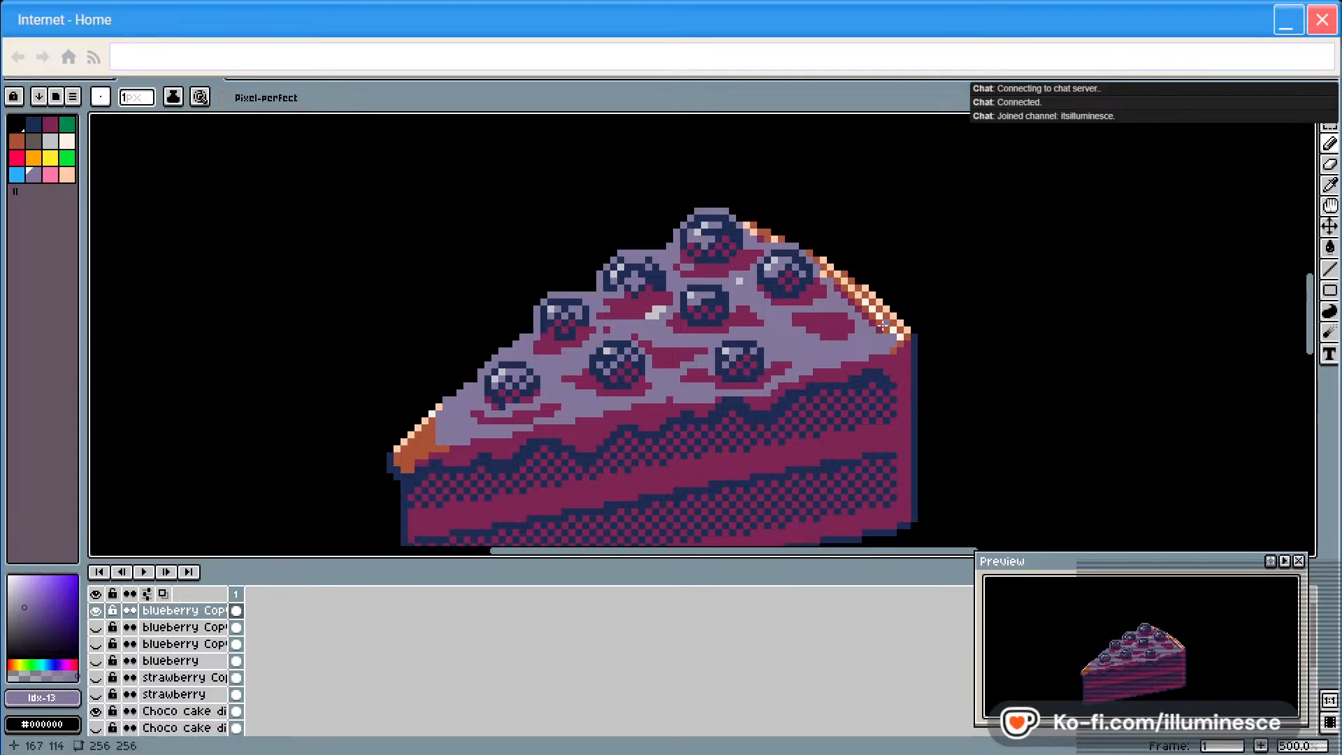
Try painting a lavender glaze drip running down over the front edge of the cake
{"action": "mouse_move", "coordinate": [570, 418]}
{"action": "left_mouse_down"}
{"action": "mouse_move", "coordinate": [591, 444]}
{"action": "mouse_move", "coordinate": [590, 423]}
{"action": "left_mouse_up"}
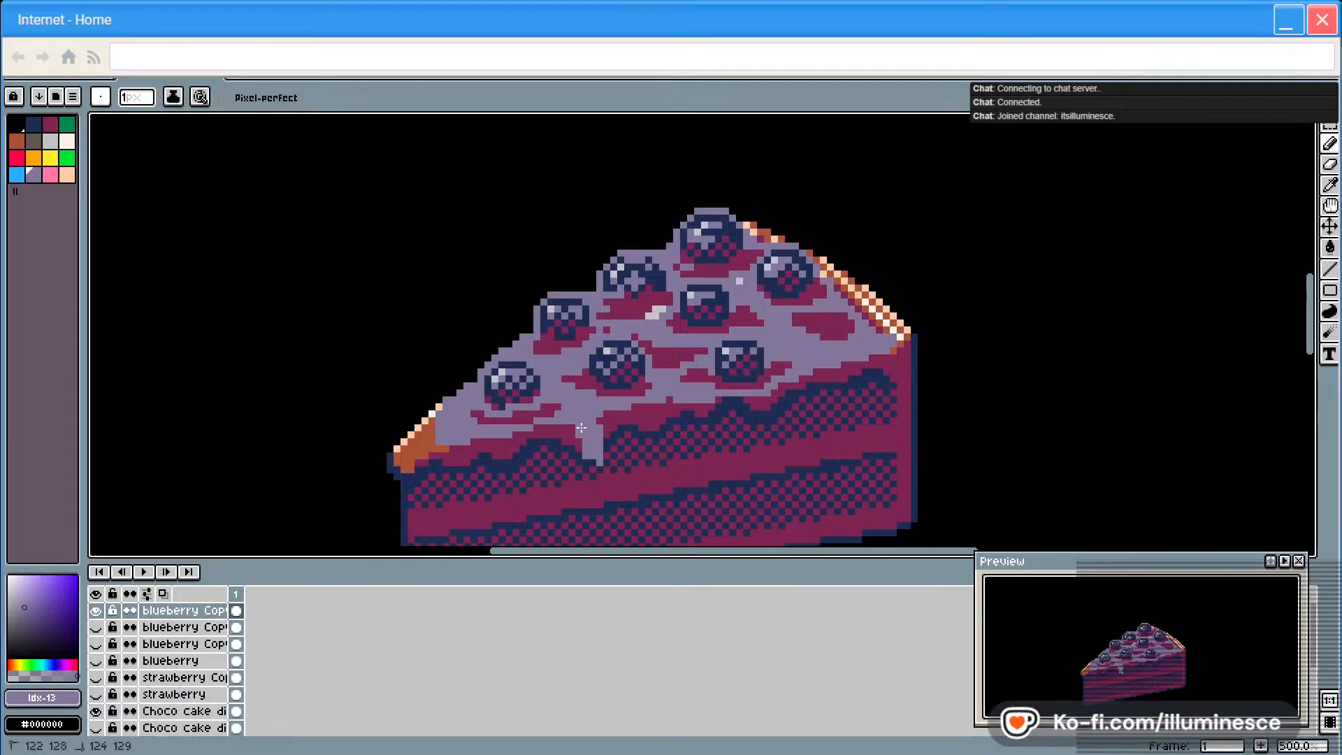
{"action": "mouse_move", "coordinate": [600, 461]}
{"action": "left_mouse_down"}
{"action": "mouse_move", "coordinate": [602, 430]}
{"action": "mouse_move", "coordinate": [680, 441]}
{"action": "mouse_move", "coordinate": [589, 437]}
{"action": "left_mouse_up"}
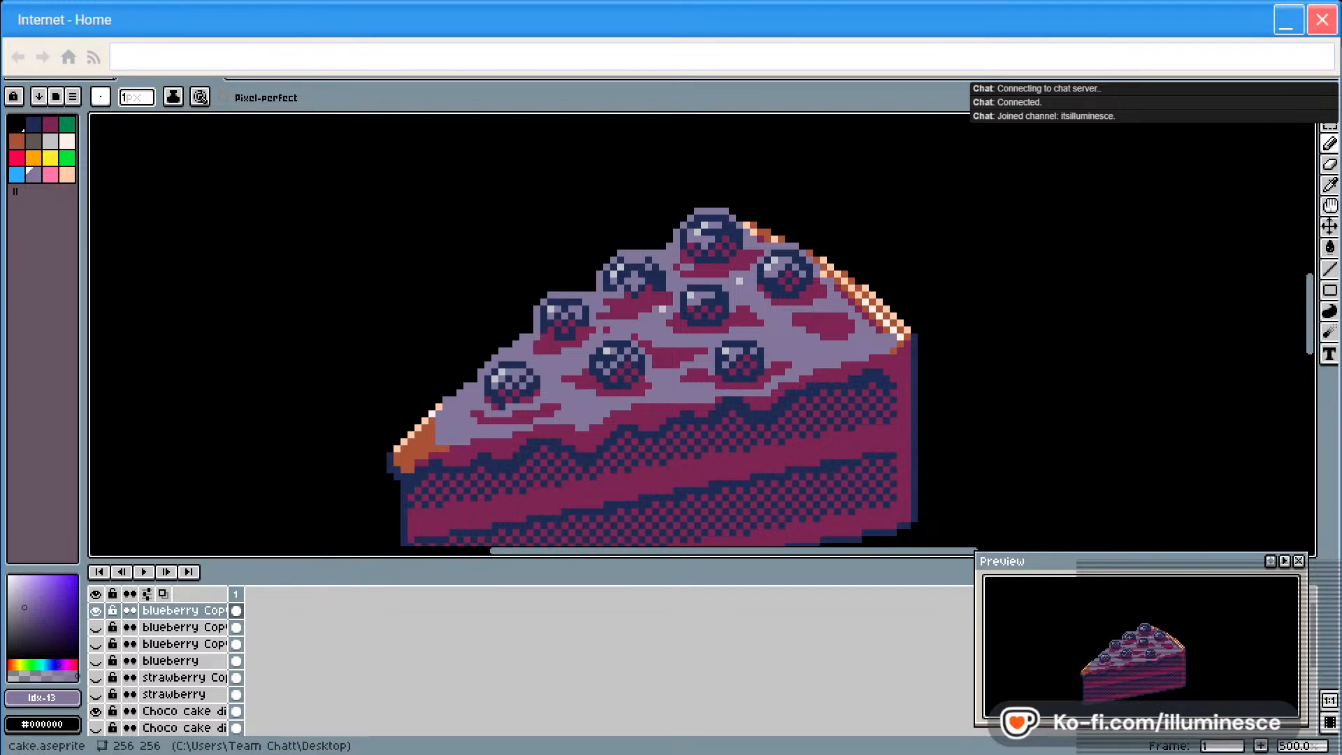
Switch to the browser, study blueberry compote reference photos for glaze color and texture, including the Blueberry Compote Recipe image, and close that window
{"action": "left_click_drag", "start_coordinate": [1341, 204], "coordinate": [991, 145]}
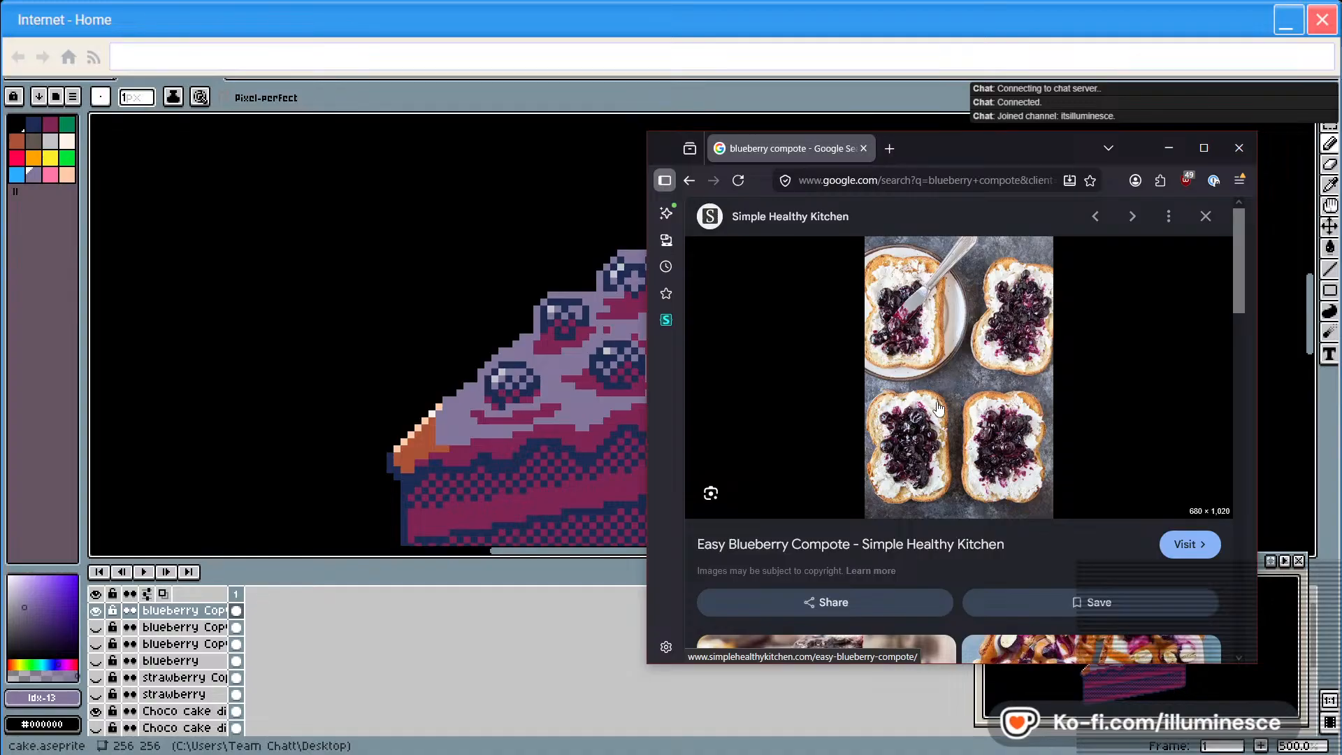
{"action": "left_click", "coordinate": [688, 180]}
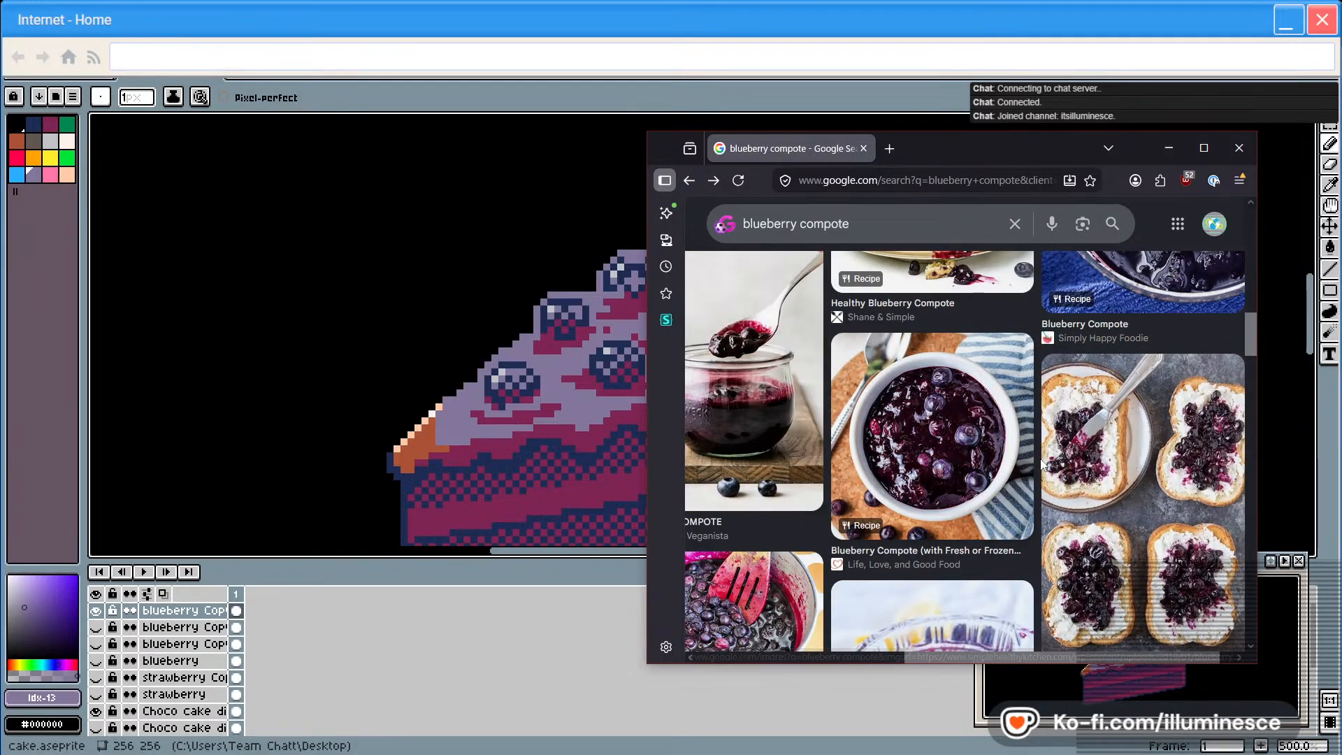
{"action": "scroll", "coordinate": [1083, 472], "scroll_direction": "up", "scroll_amount": 5}
{"action": "scroll", "coordinate": [1124, 482], "scroll_direction": "up", "scroll_amount": 5}
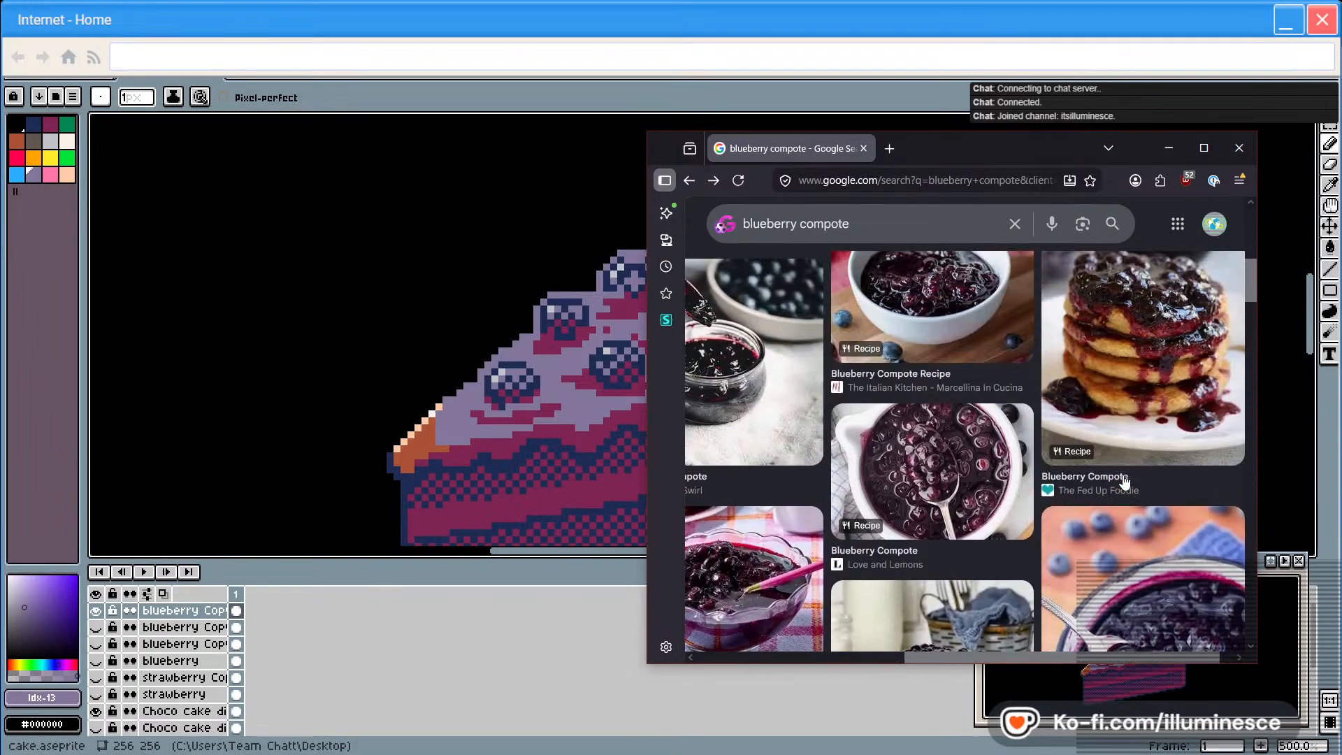
{"action": "scroll", "coordinate": [1124, 482], "scroll_direction": "down", "scroll_amount": 2}
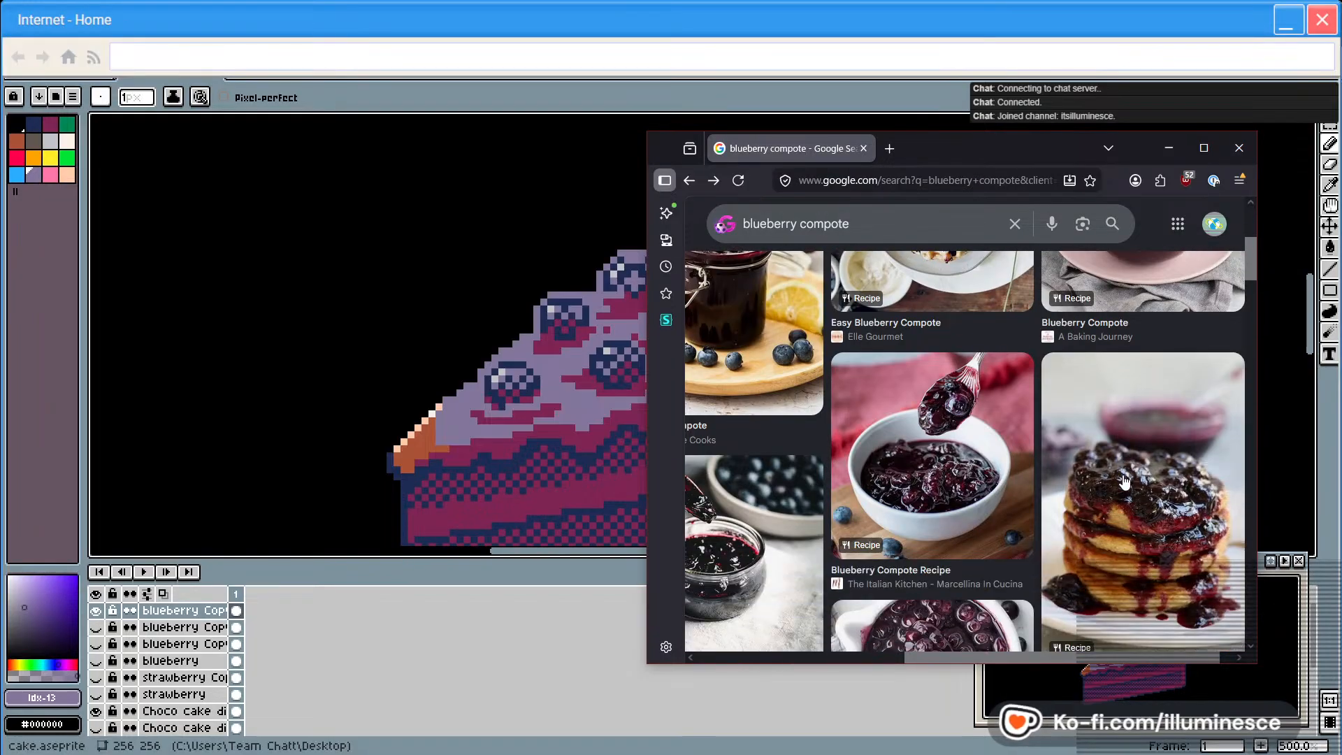
{"action": "left_click", "coordinate": [942, 491]}
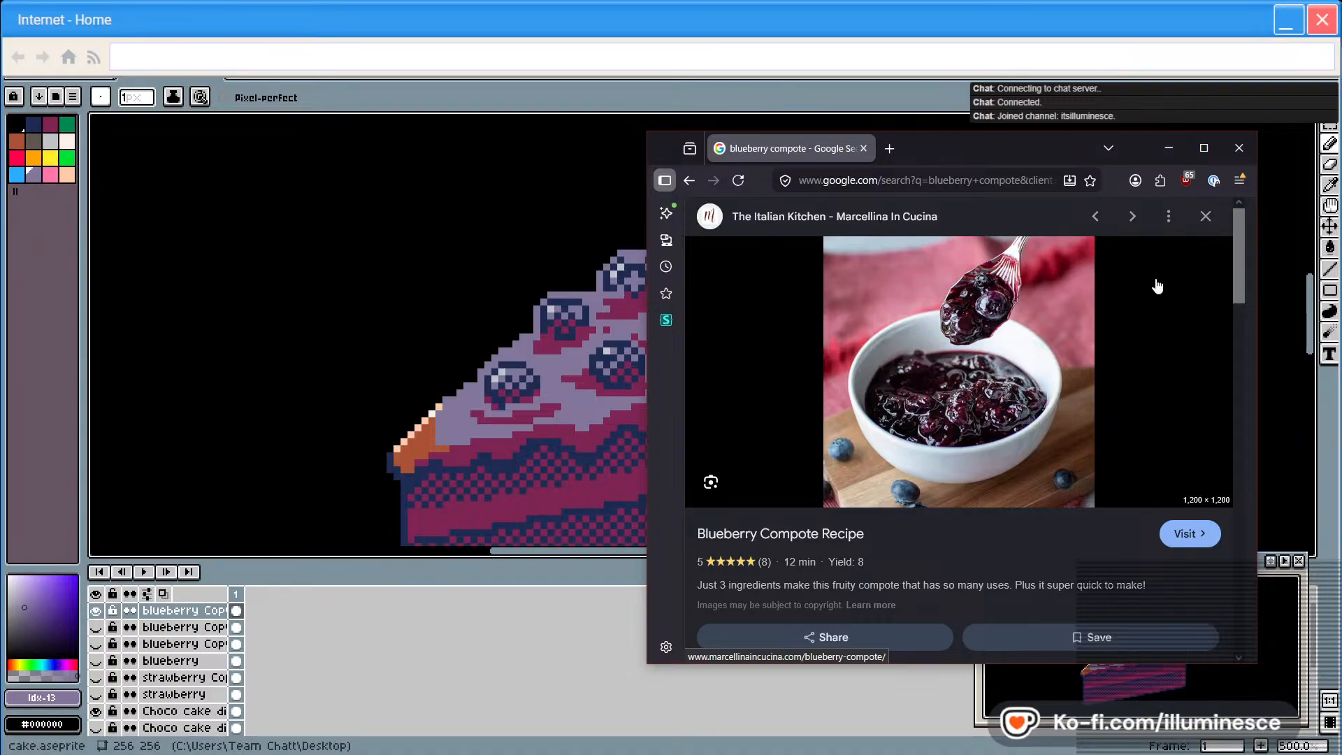
{"action": "left_click", "coordinate": [1238, 147]}
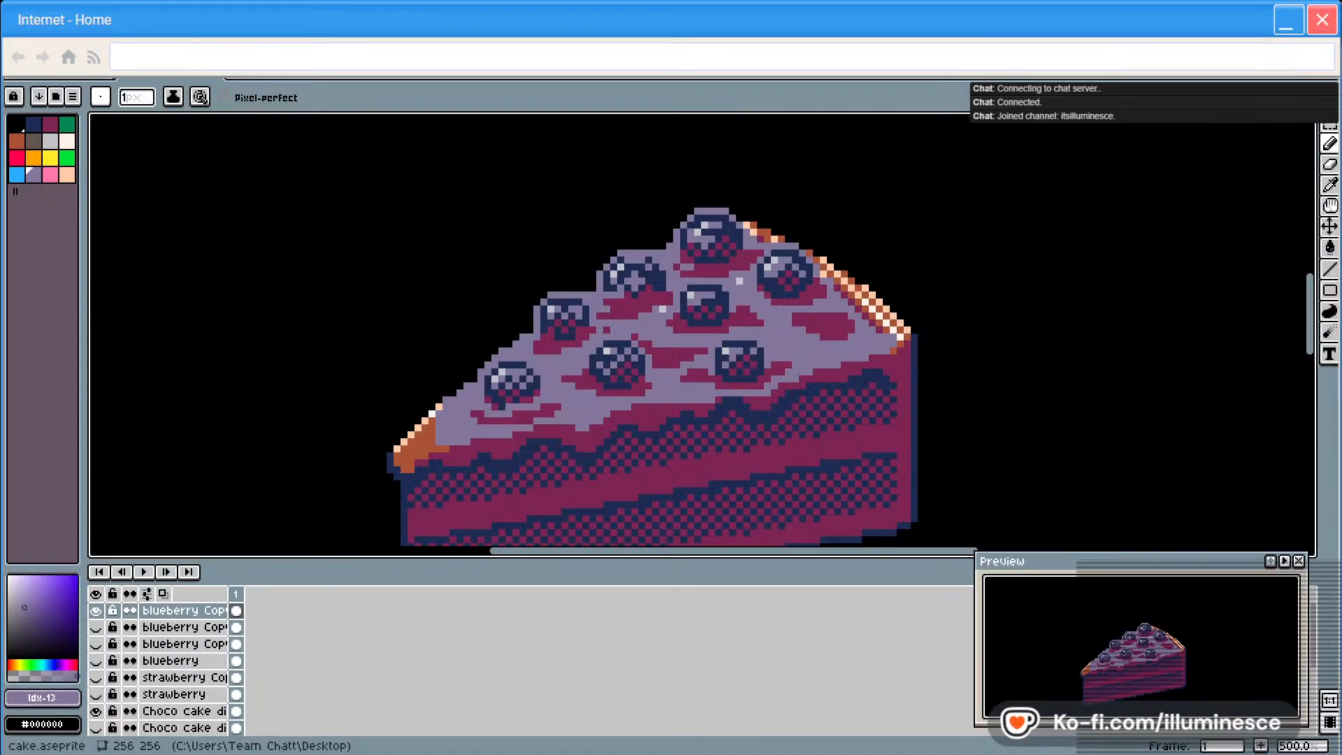
Switch to the browser window with the blueberry image search, examine the reference photos for berry color and shading, and move the window off the canvas
{"action": "key", "text": "alt+Tab"}
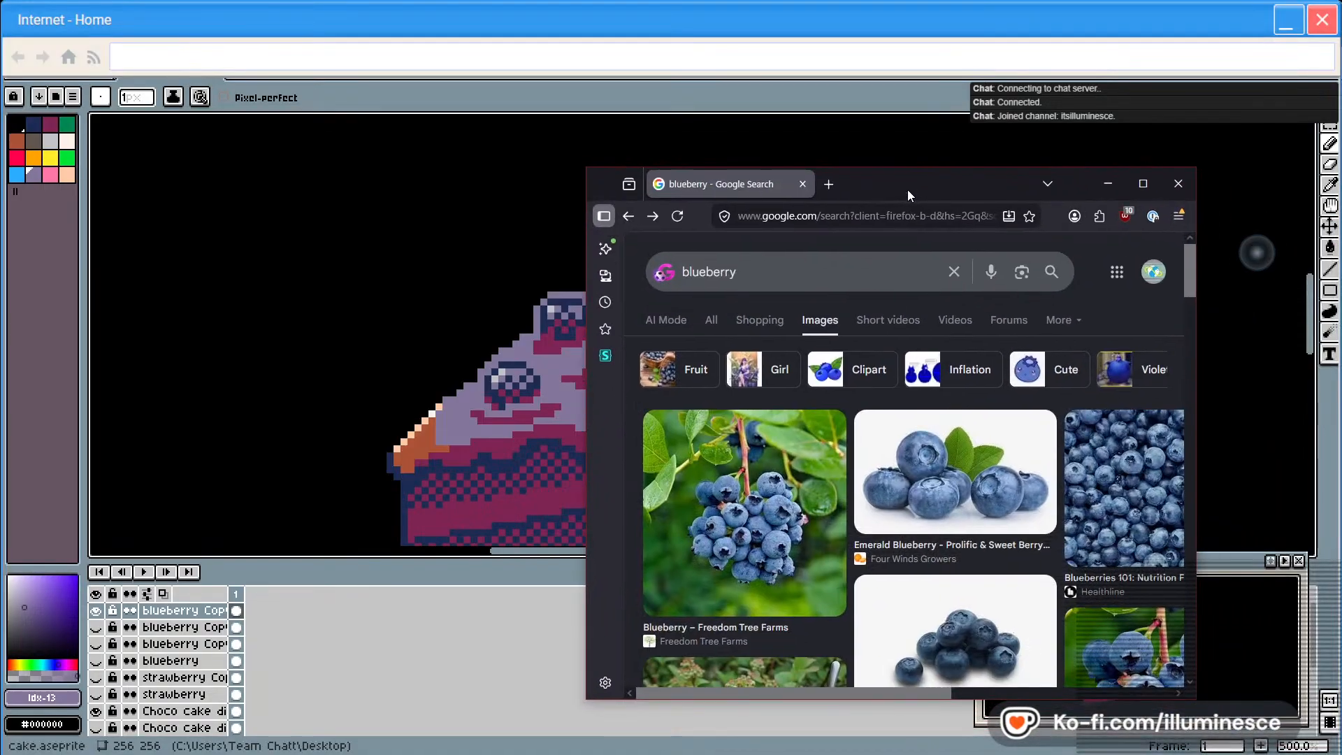
{"action": "scroll", "coordinate": [1022, 467], "scroll_direction": "down", "scroll_amount": 5}
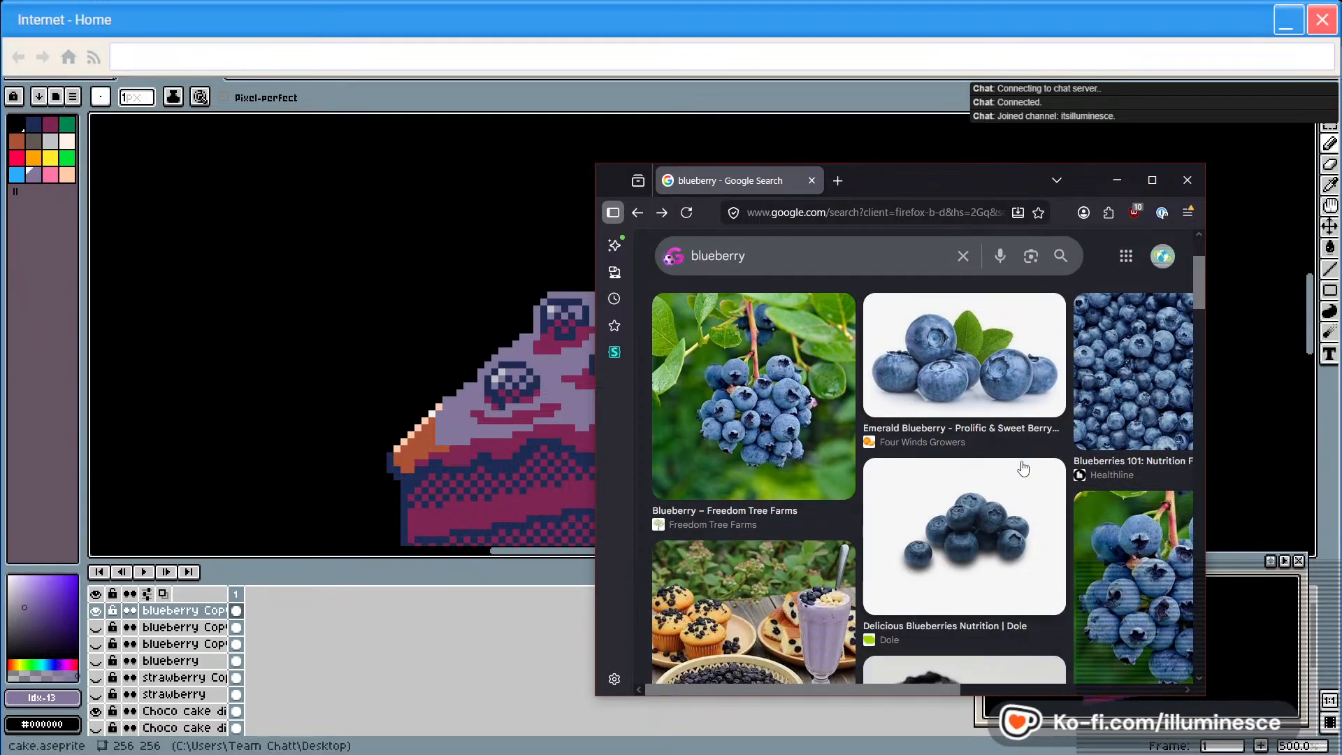
{"action": "scroll", "coordinate": [1139, 503], "scroll_direction": "up", "scroll_amount": 2}
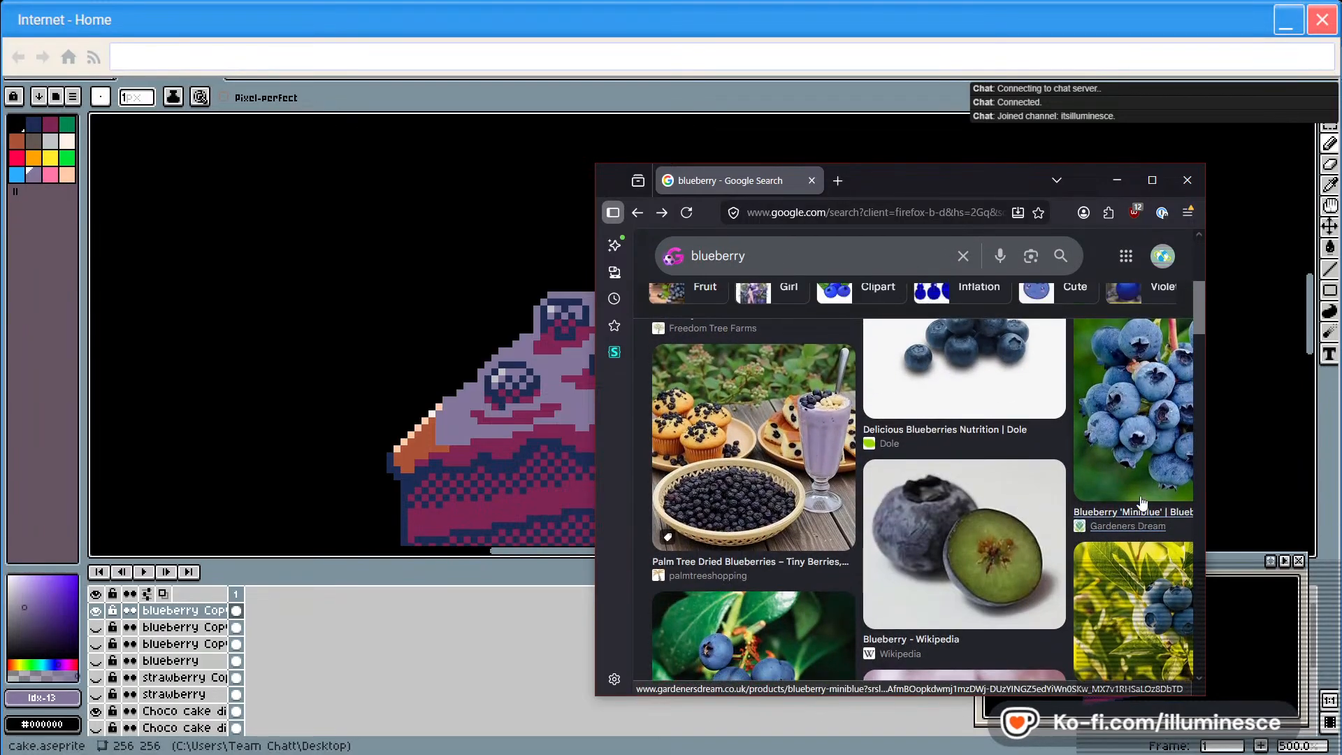
{"action": "scroll", "coordinate": [1133, 517], "scroll_direction": "down", "scroll_amount": 2}
{"action": "scroll", "coordinate": [1131, 517], "scroll_direction": "down", "scroll_amount": 3}
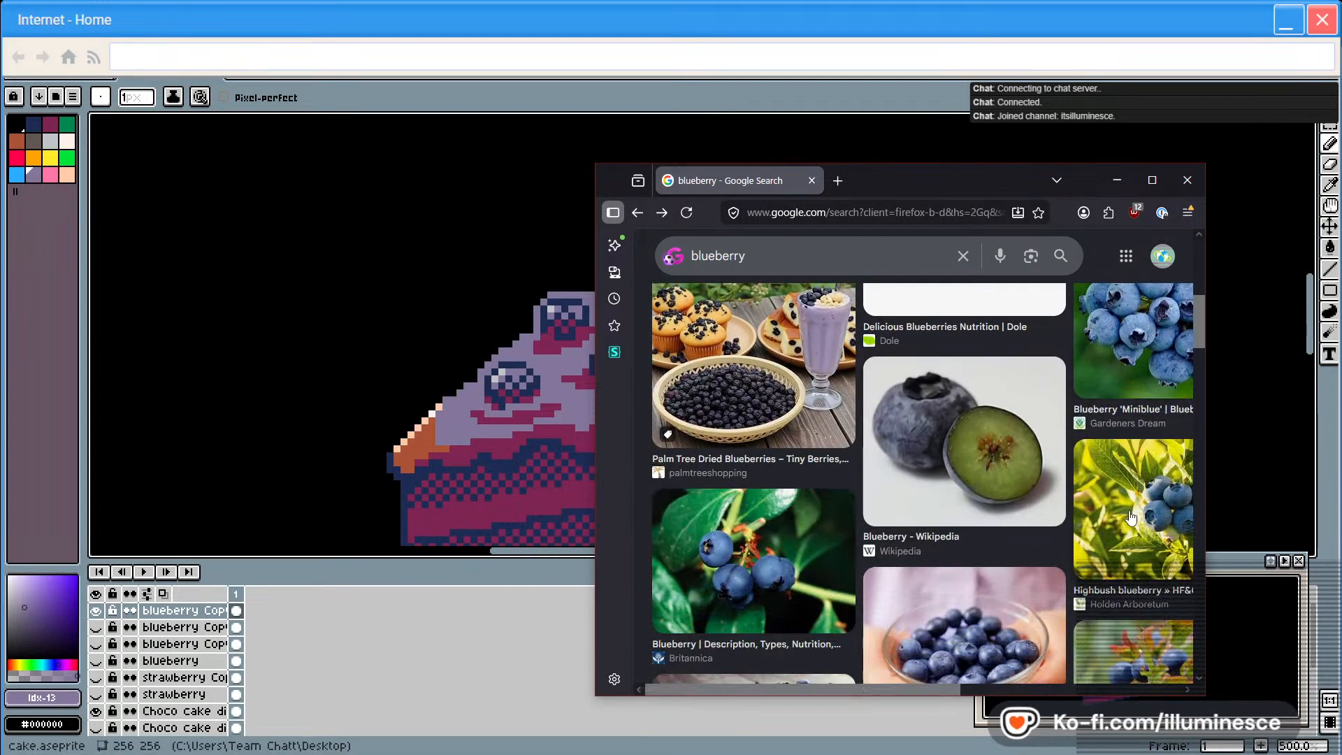
{"action": "scroll", "coordinate": [1061, 521], "scroll_direction": "down", "scroll_amount": 2}
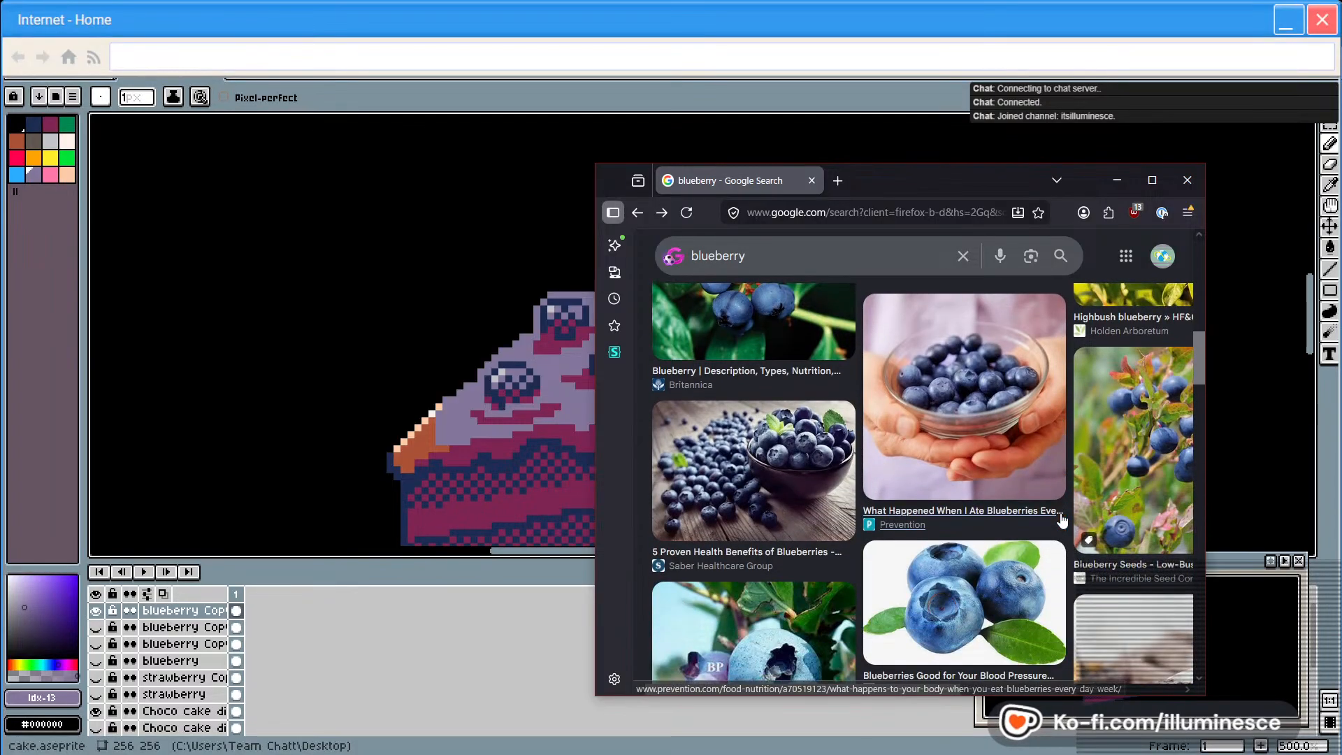
{"action": "scroll", "coordinate": [821, 499], "scroll_direction": "down", "scroll_amount": 2}
{"action": "scroll", "coordinate": [787, 485], "scroll_direction": "down", "scroll_amount": 3}
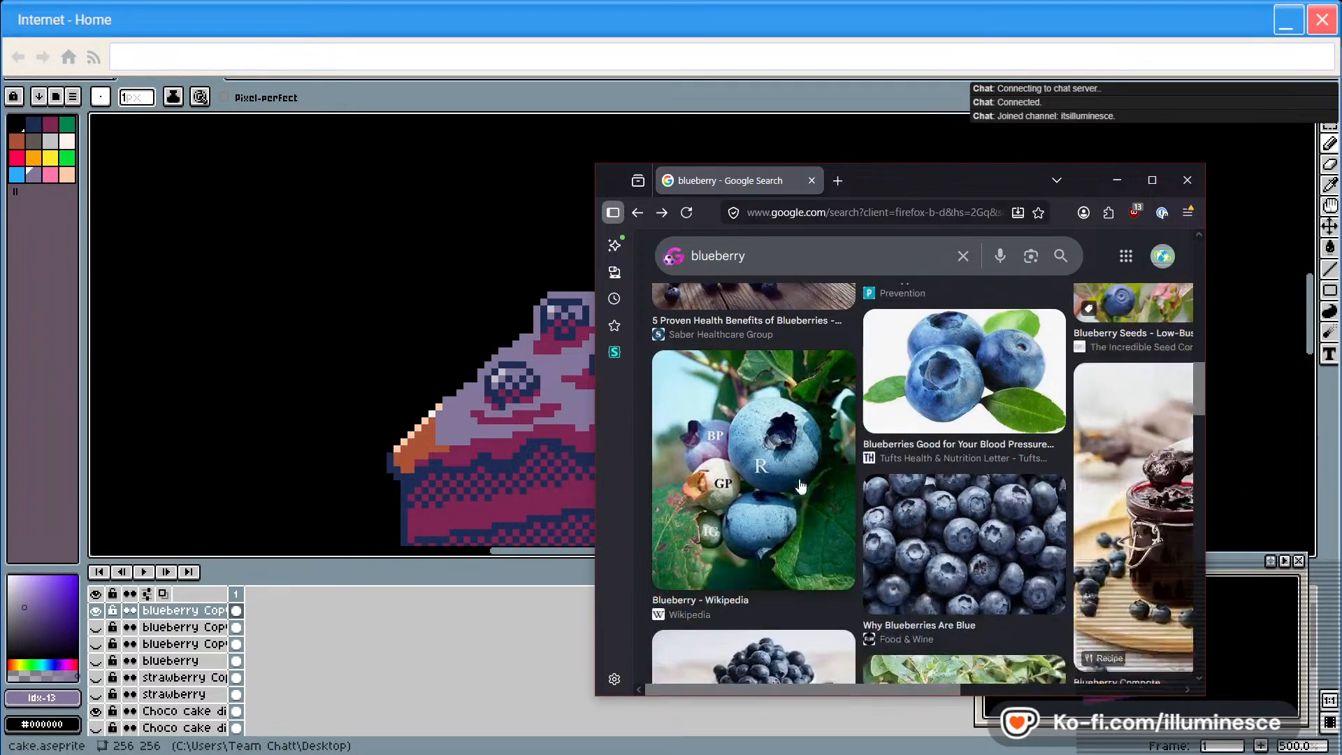
{"action": "scroll", "coordinate": [769, 587], "scroll_direction": "down", "scroll_amount": 2}
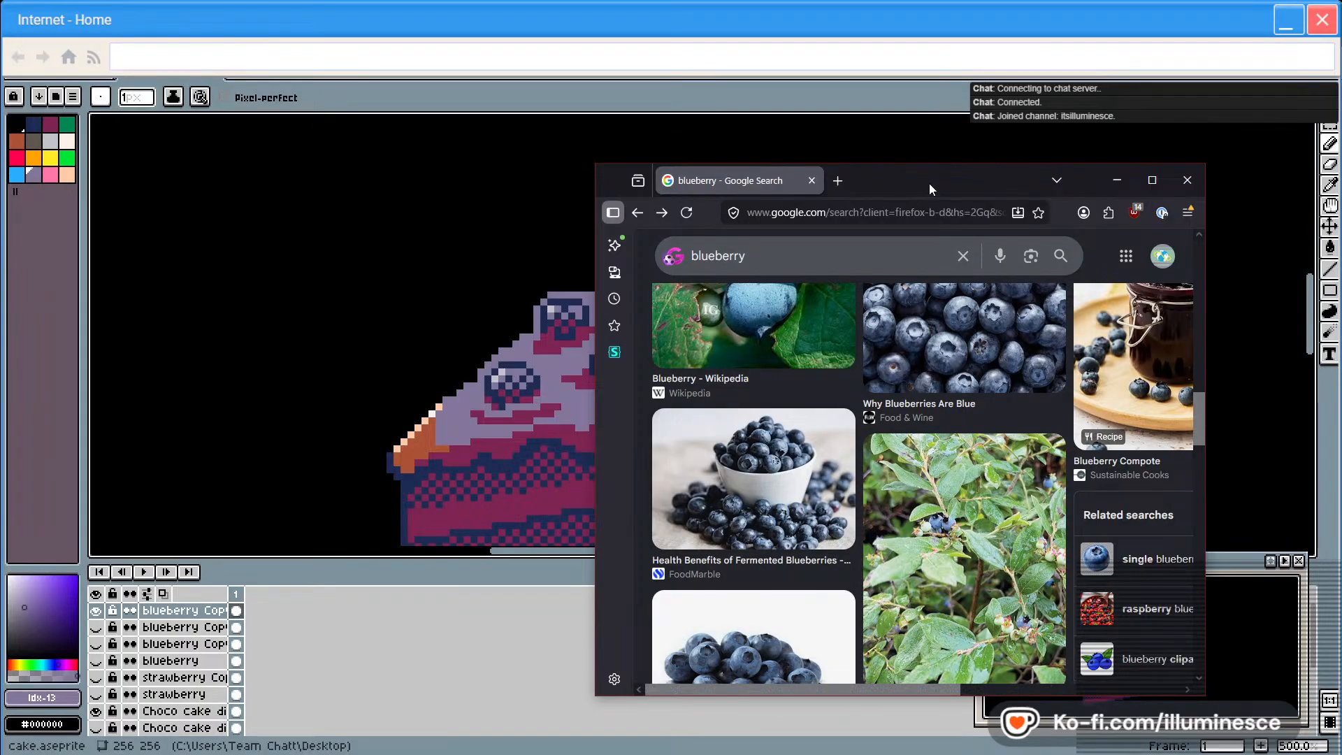
{"action": "left_click_drag", "start_coordinate": [926, 180], "coordinate": [1341, 183]}
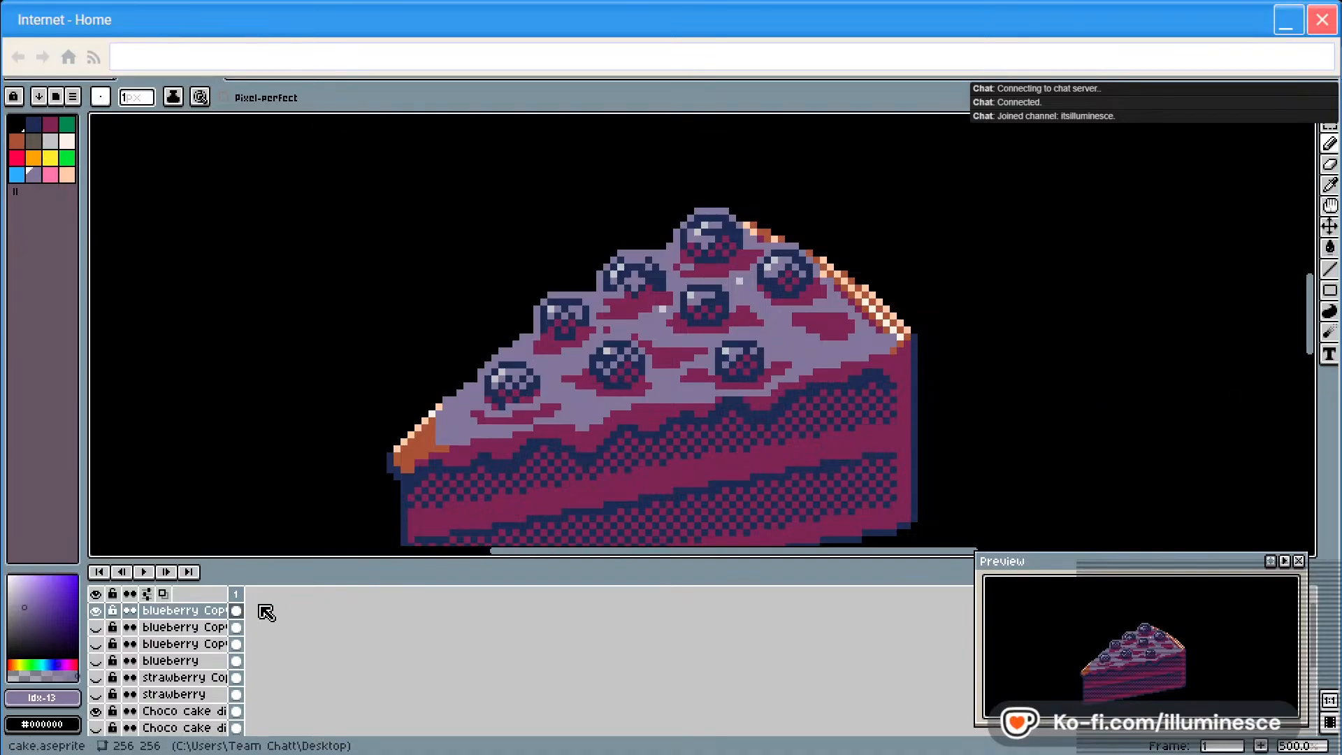
Duplicate the active blueberry cake layer and hide the copy beneath it as a backup
{"action": "right_click", "coordinate": [197, 617]}
{"action": "left_click", "coordinate": [258, 695]}
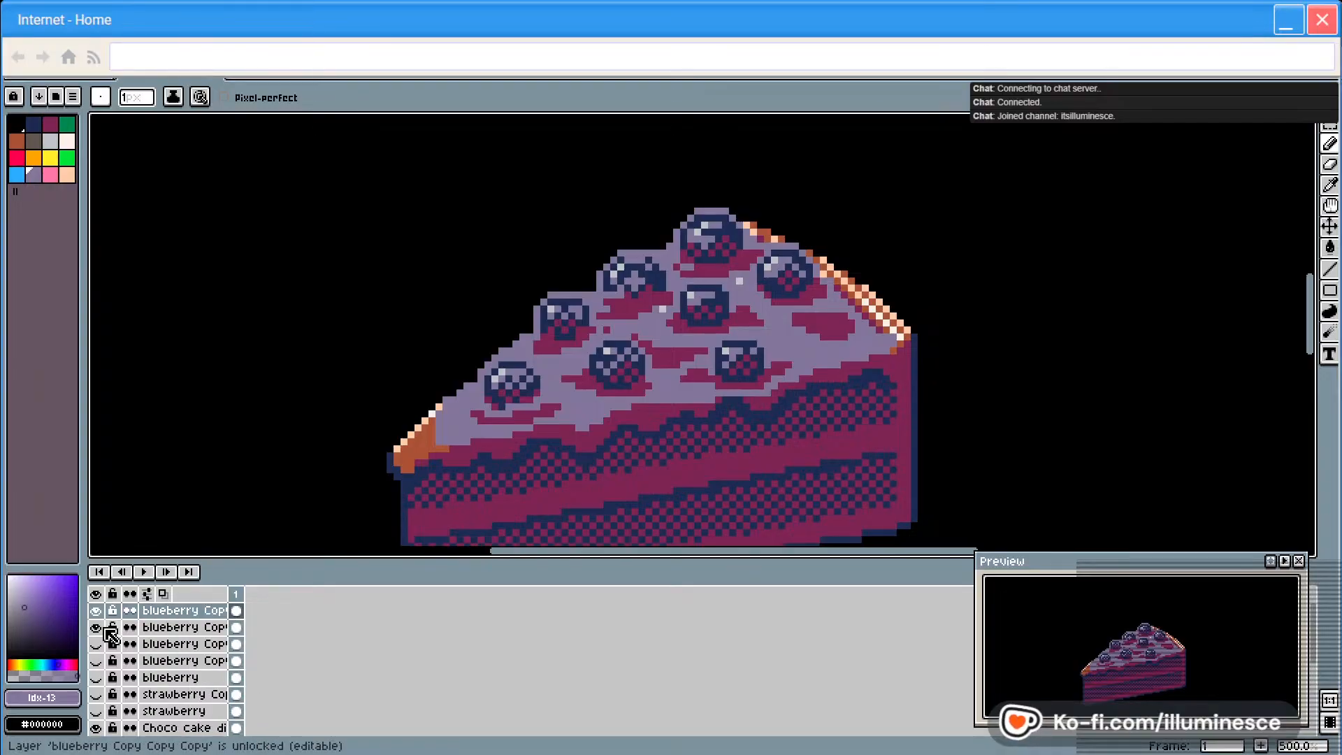
{"action": "left_click", "coordinate": [95, 627]}
Replace navy Idx-1 with black across the top blueberry layer using Replace Color, with tolerance 0
{"action": "left_click", "coordinate": [16, 124]}
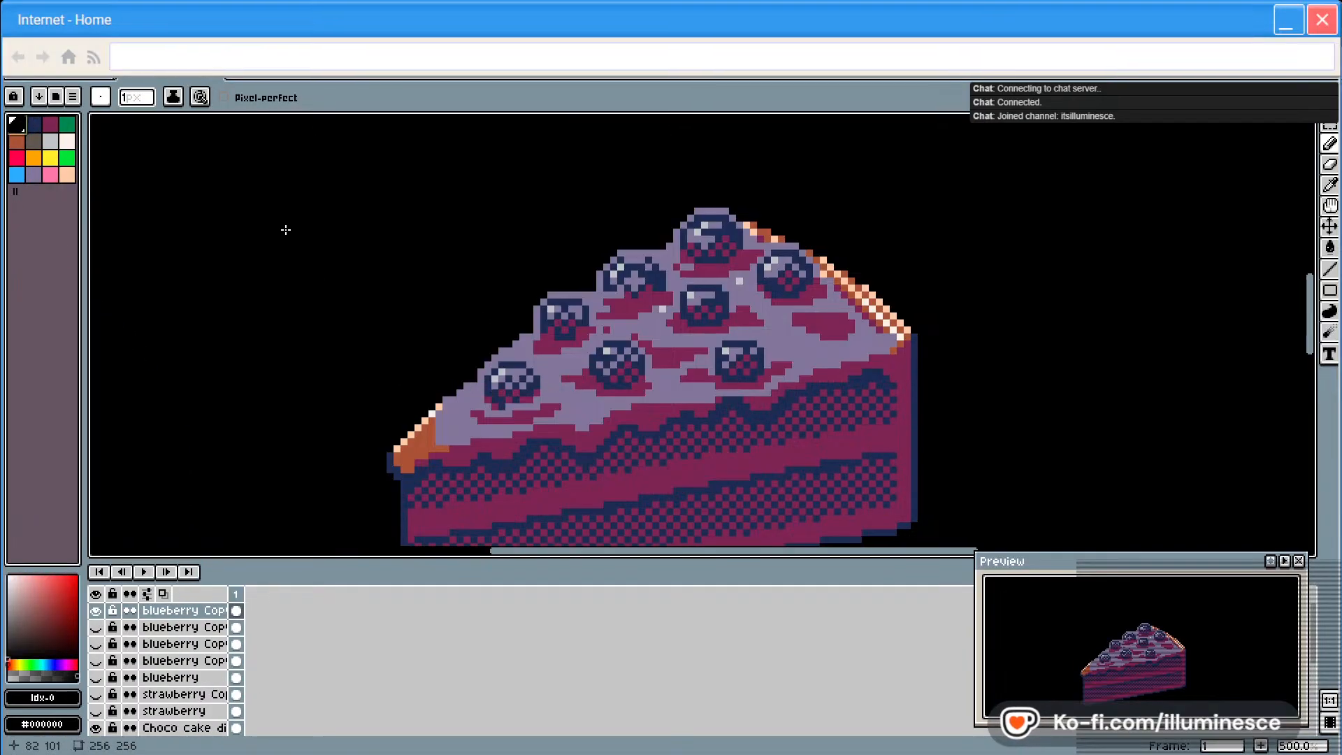
{"action": "left_click", "coordinate": [53, 70]}
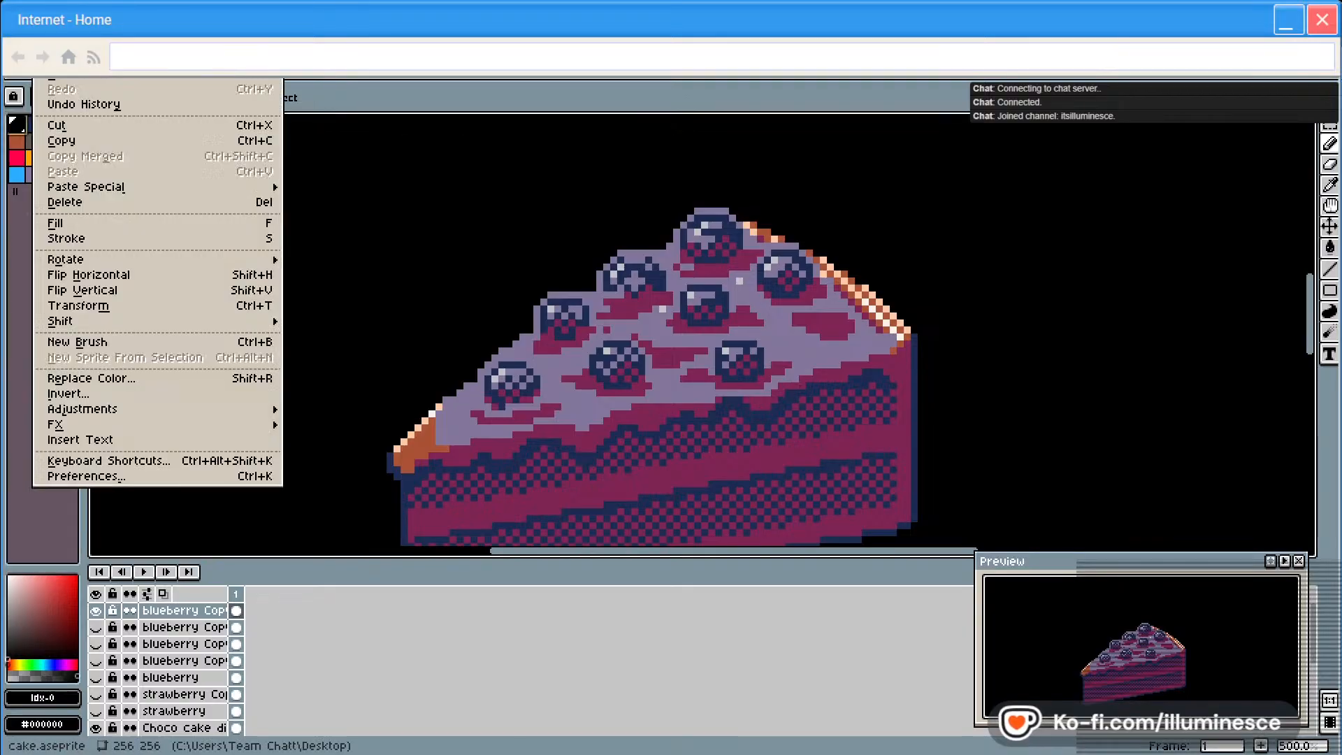
{"action": "left_click", "coordinate": [94, 378]}
{"action": "left_click", "coordinate": [980, 376]}
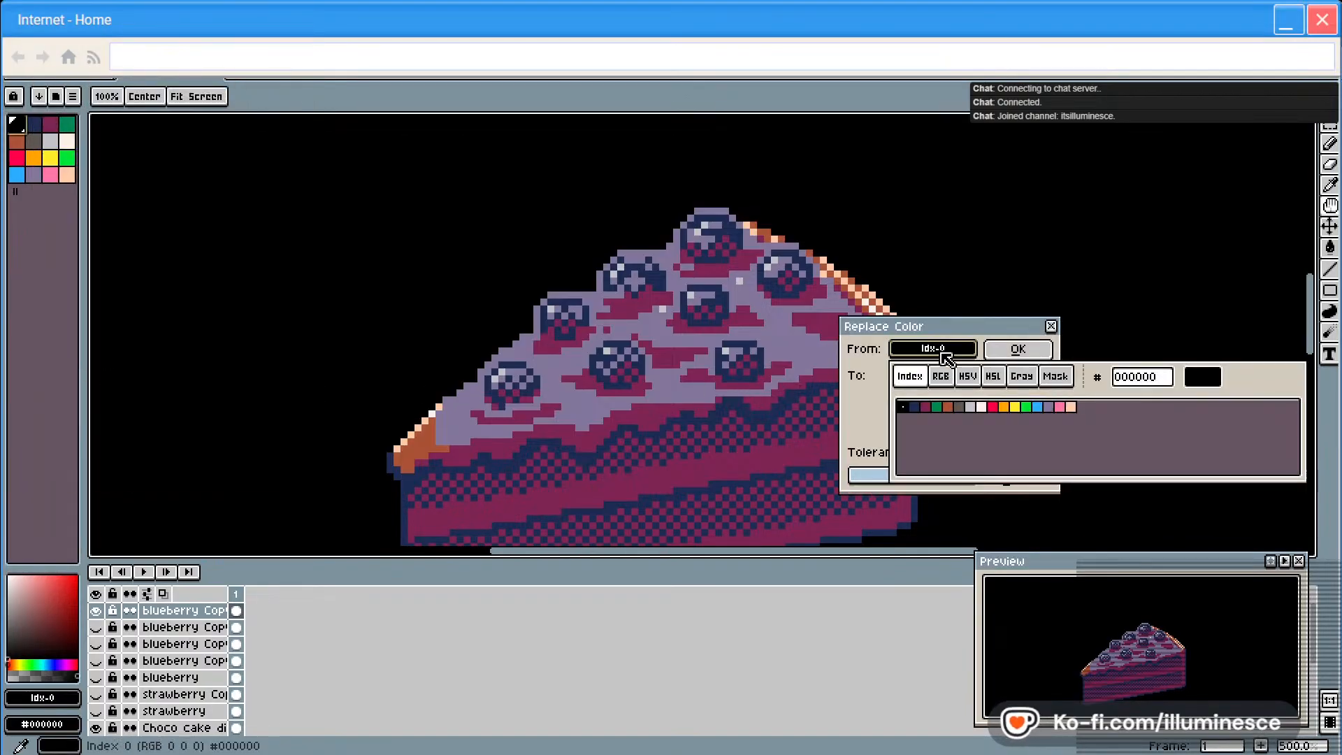
{"action": "left_click", "coordinate": [914, 407]}
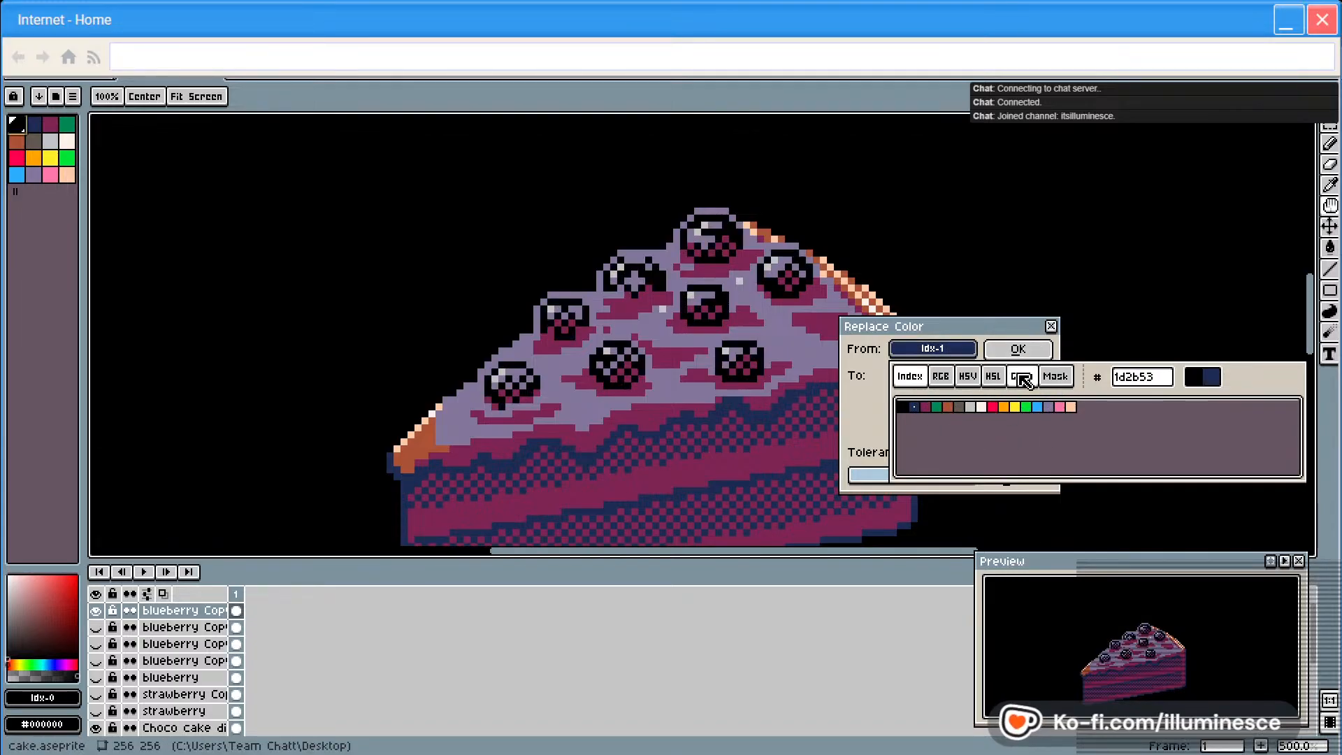
{"action": "left_click", "coordinate": [1019, 350]}
{"action": "key", "text": "Return"}
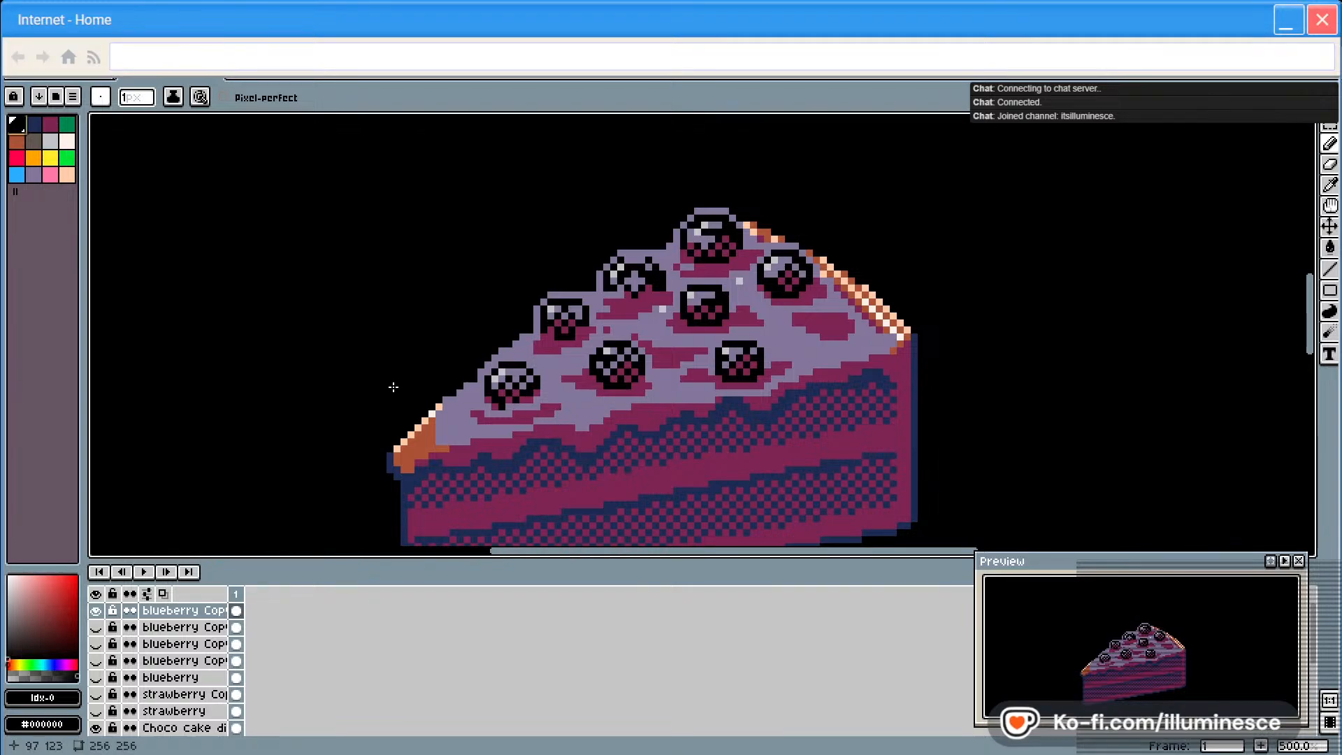
Replace the lavender glaze color Idx-13 with navy Idx-1 on the top blueberry layer
{"action": "key", "text": "alt+e"}
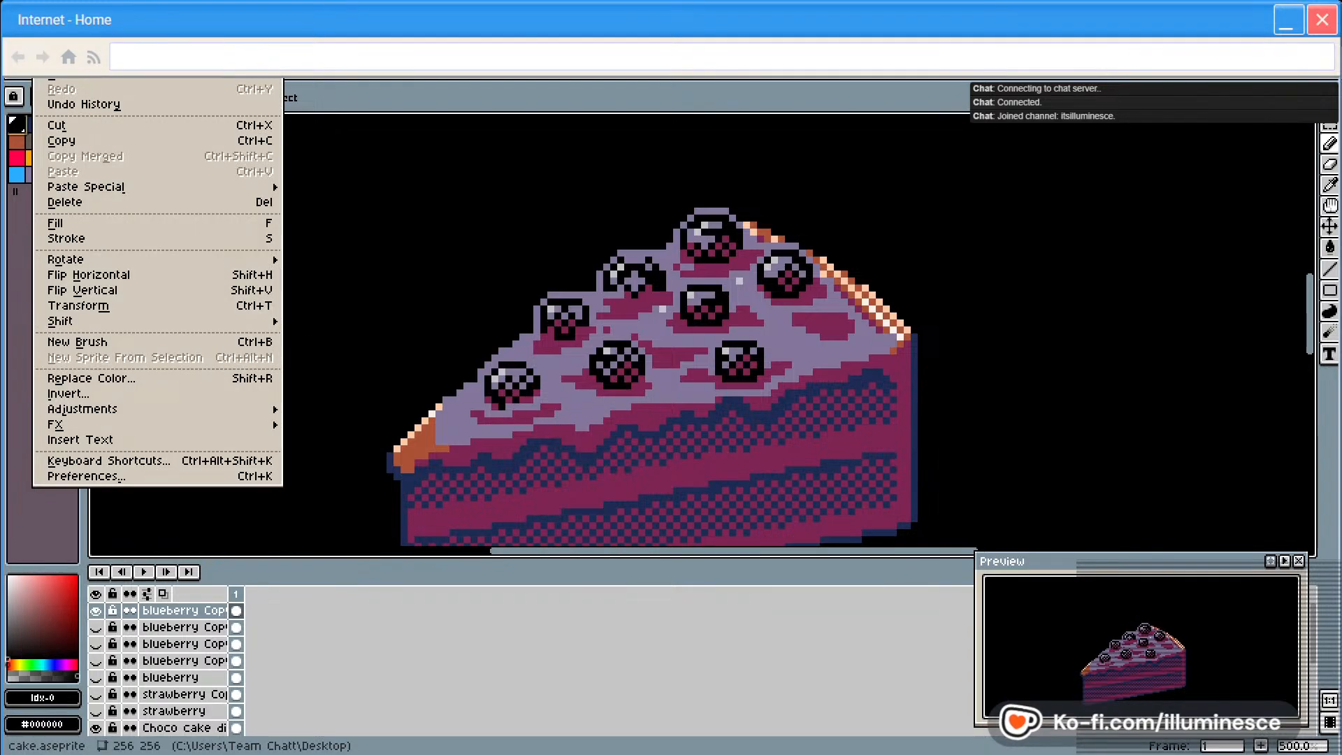
{"action": "left_click", "coordinate": [114, 377]}
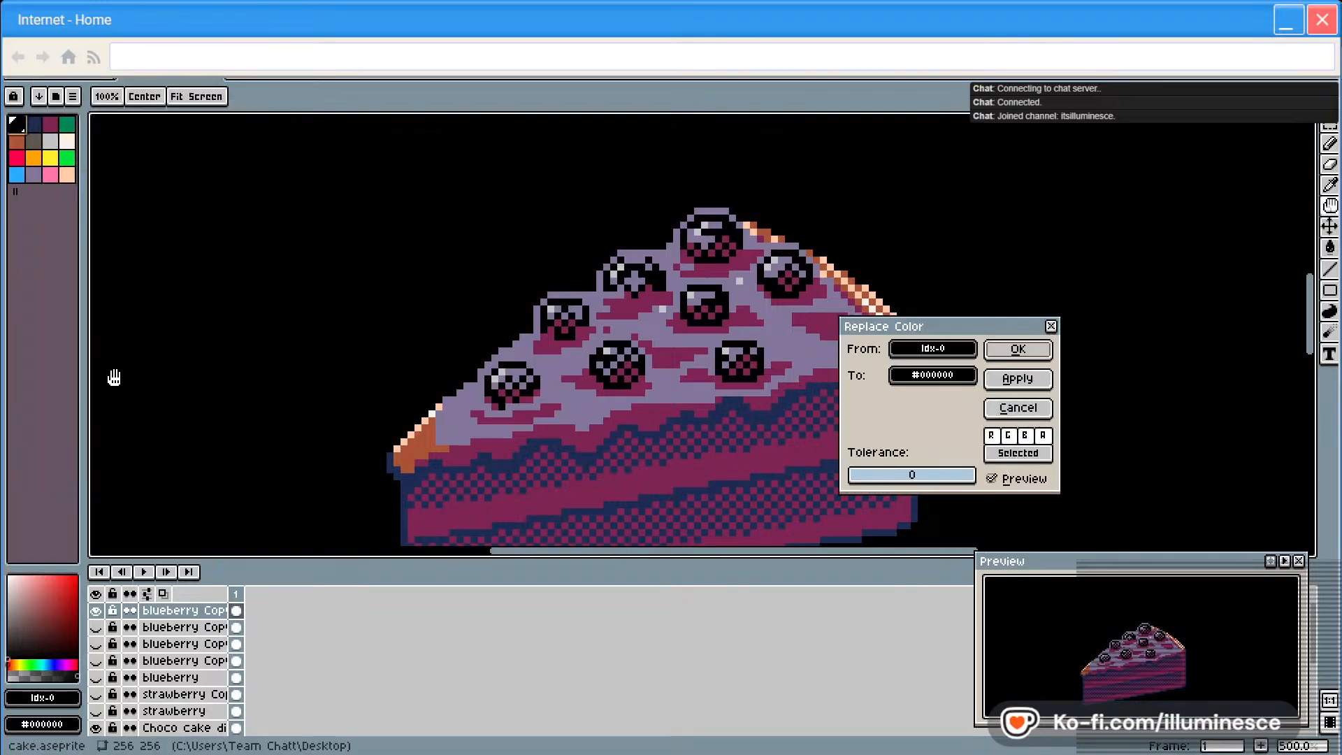
{"action": "left_click", "coordinate": [941, 349]}
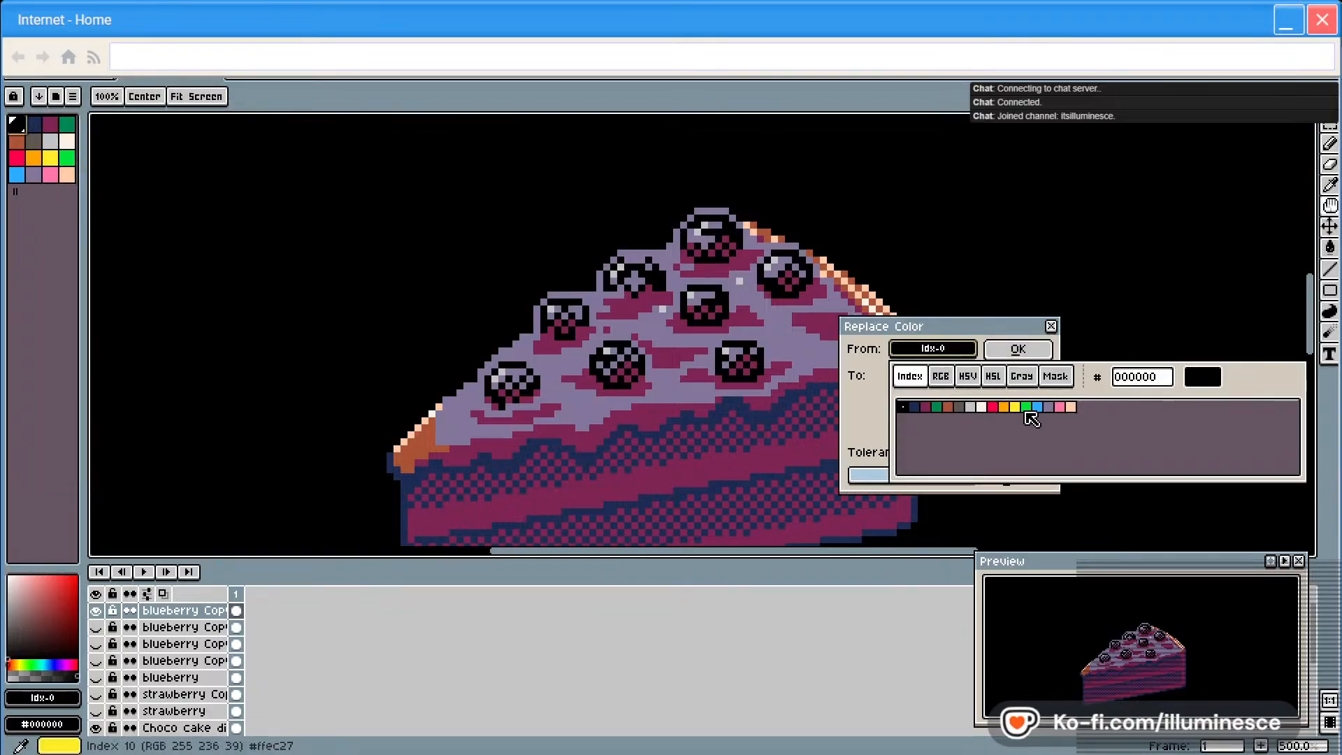
{"action": "left_click", "coordinate": [1048, 407]}
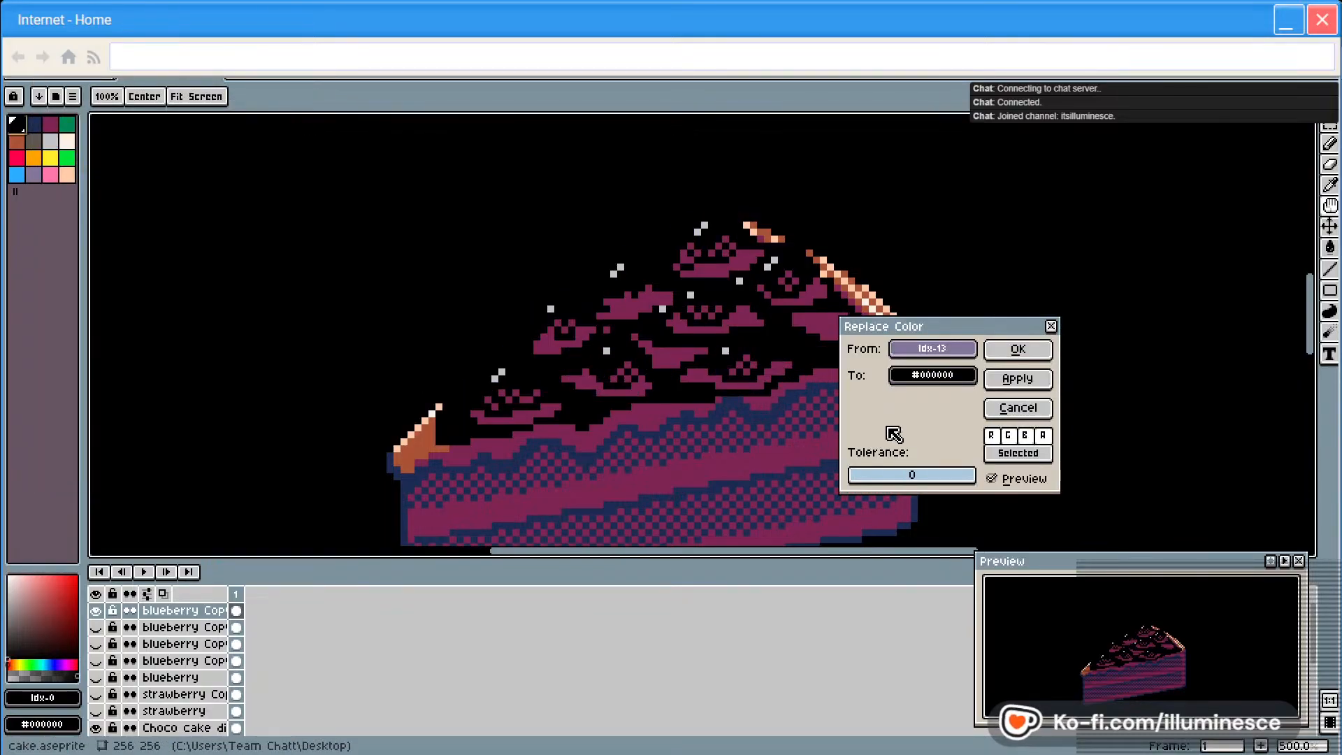
{"action": "left_click", "coordinate": [932, 376]}
{"action": "left_click", "coordinate": [909, 402]}
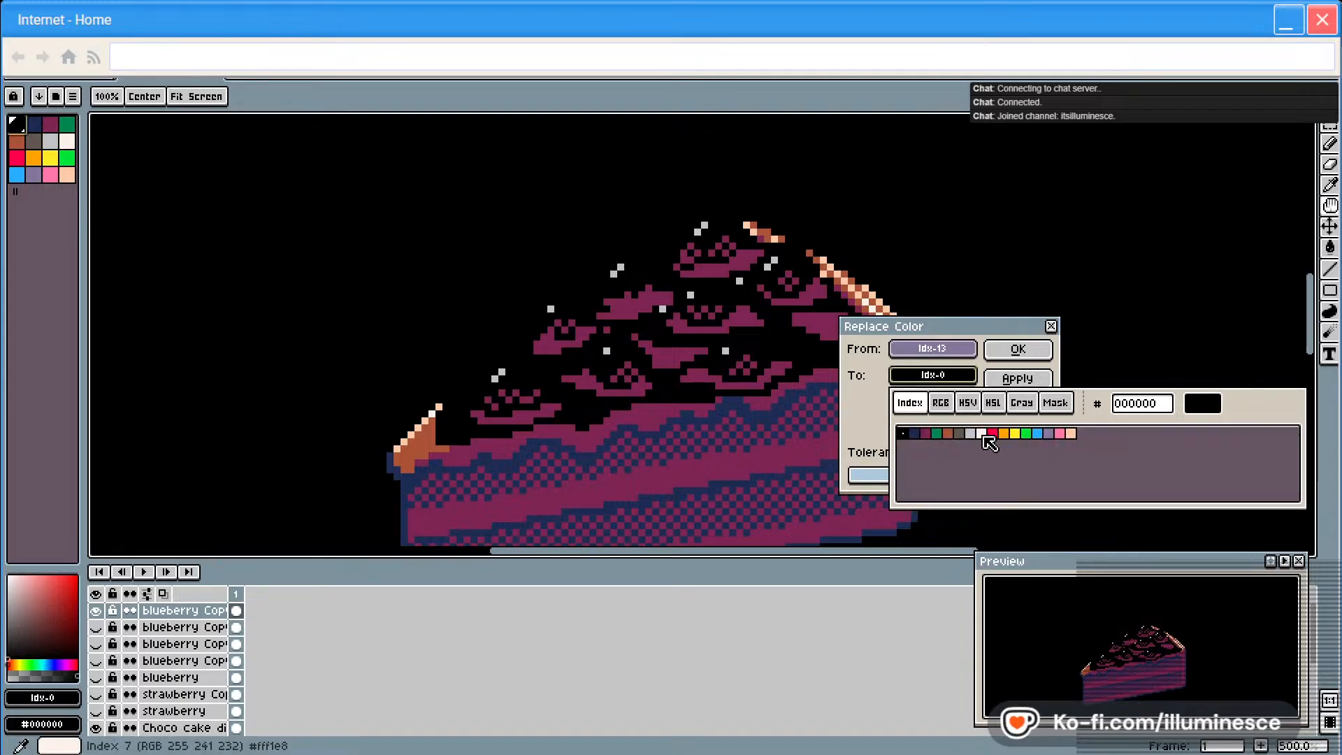
{"action": "left_click", "coordinate": [914, 434]}
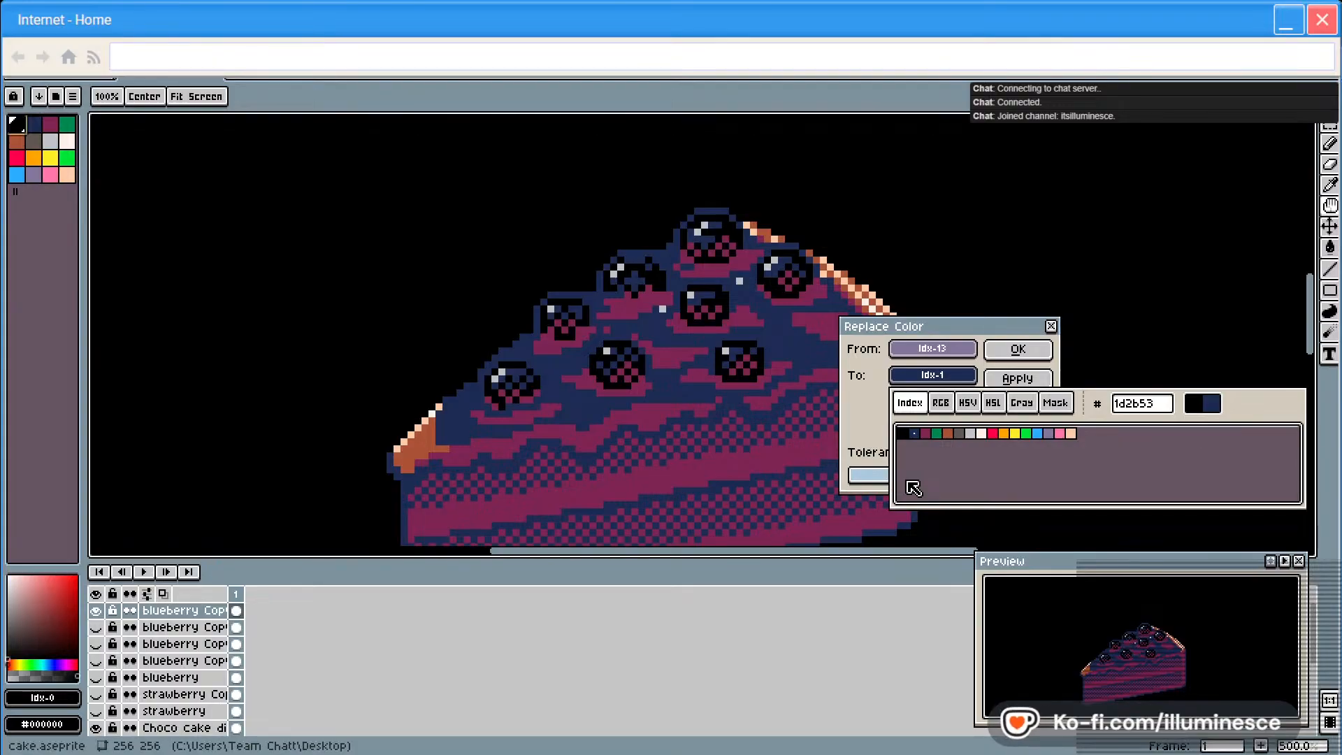
{"action": "left_click", "coordinate": [1014, 349]}
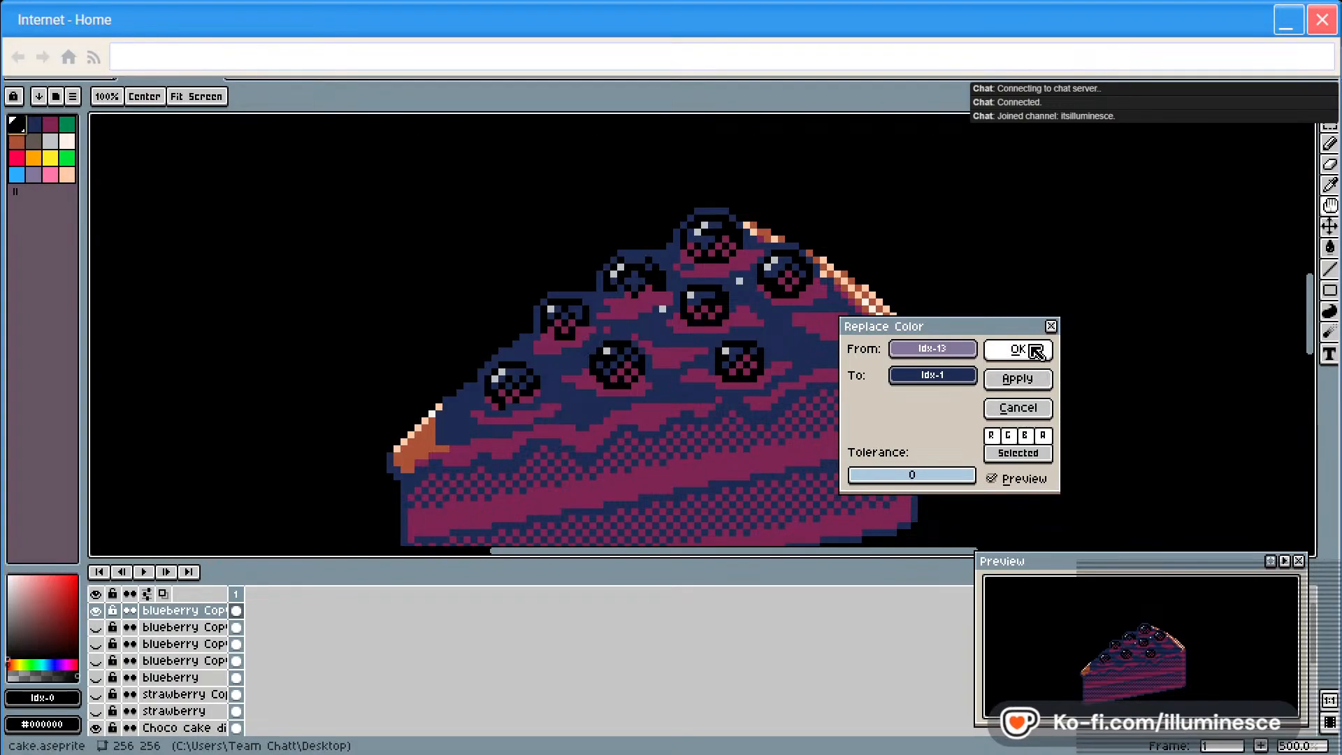
{"action": "left_click", "coordinate": [1013, 348]}
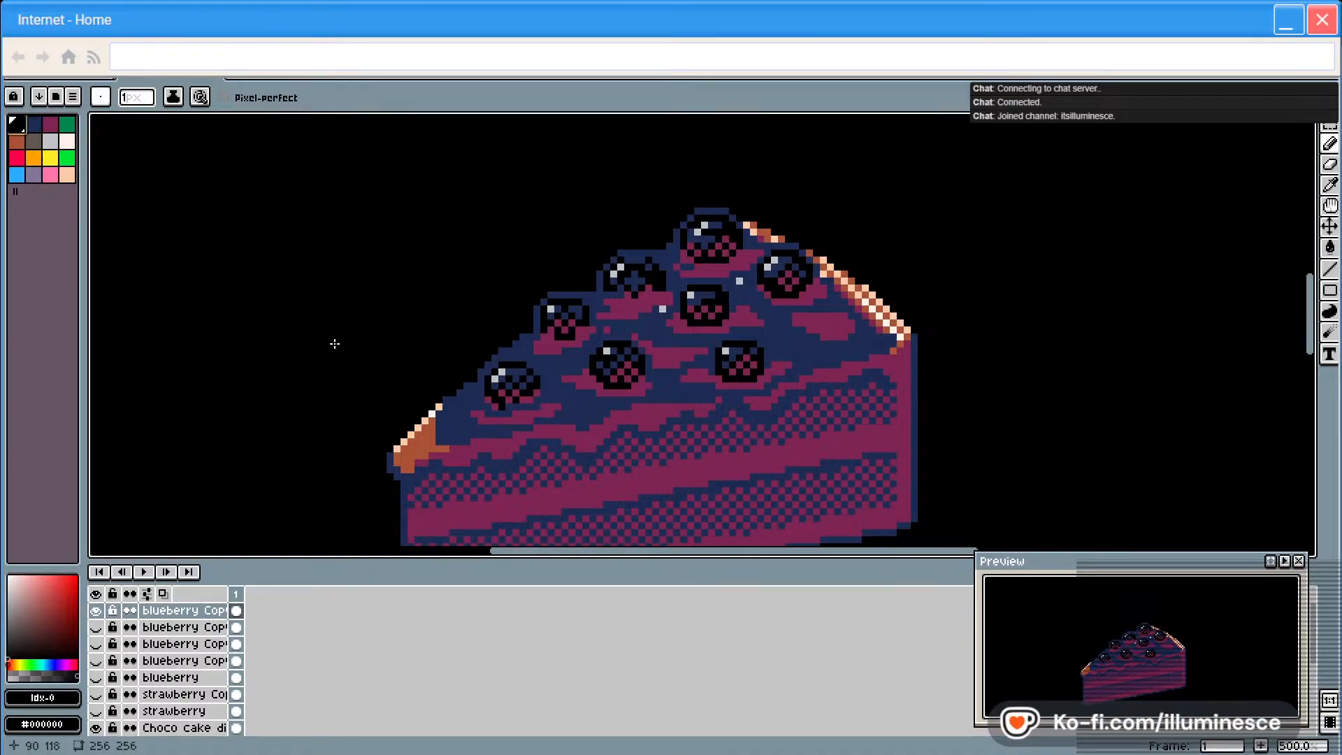
Replace the glaze's navy Idx-1 with black so the cake topping turns dark
{"action": "left_click", "coordinate": [52, 84]}
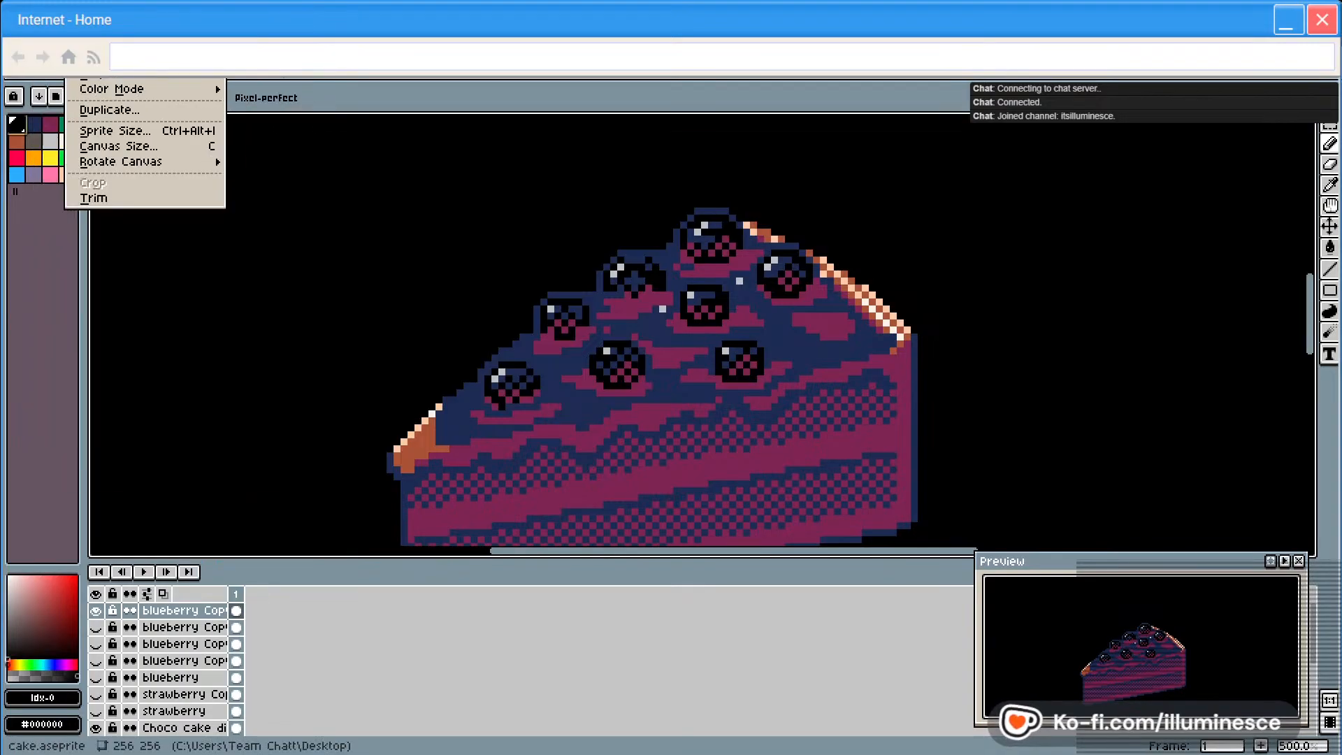
{"action": "left_click", "coordinate": [99, 378]}
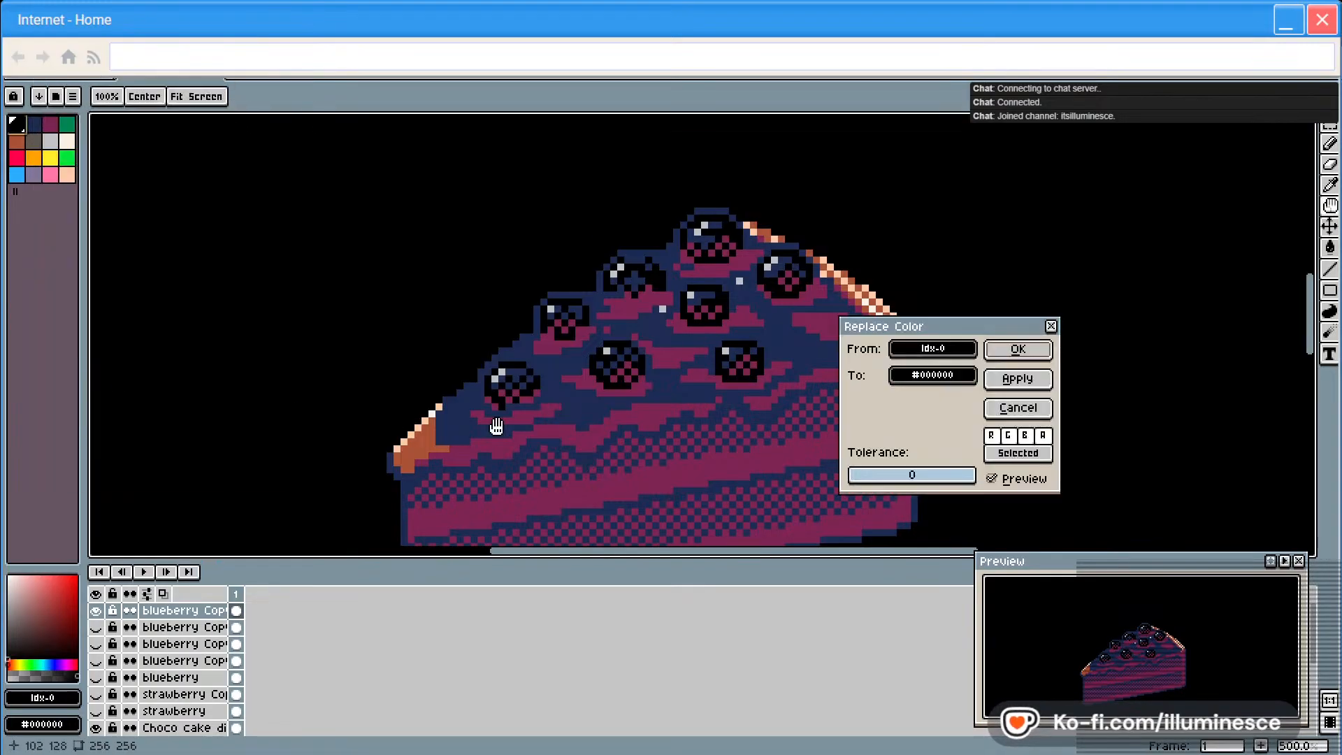
{"action": "left_click", "coordinate": [943, 353]}
{"action": "left_click", "coordinate": [915, 407]}
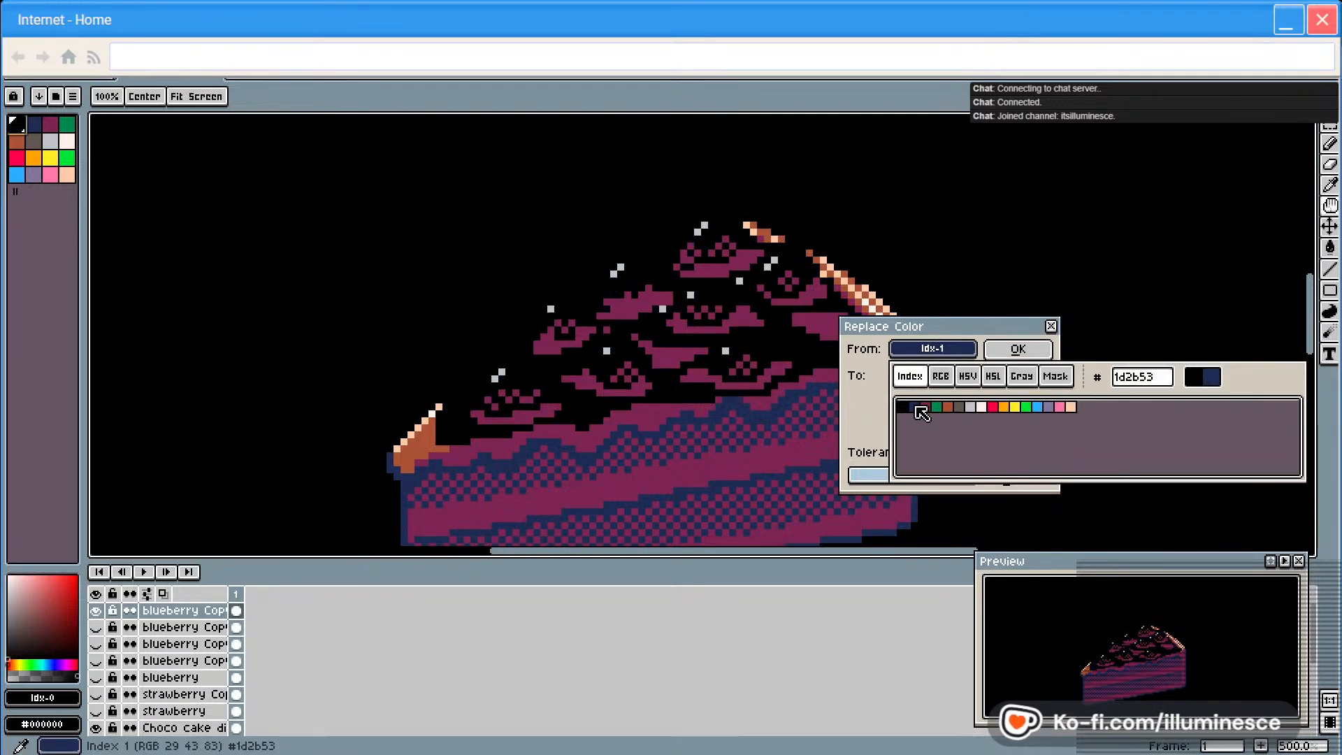
{"action": "left_click", "coordinate": [1014, 351]}
Replace the maroon Idx-2 shadows on the cake's topping with navy Idx-1
{"action": "left_click", "coordinate": [39, 89]}
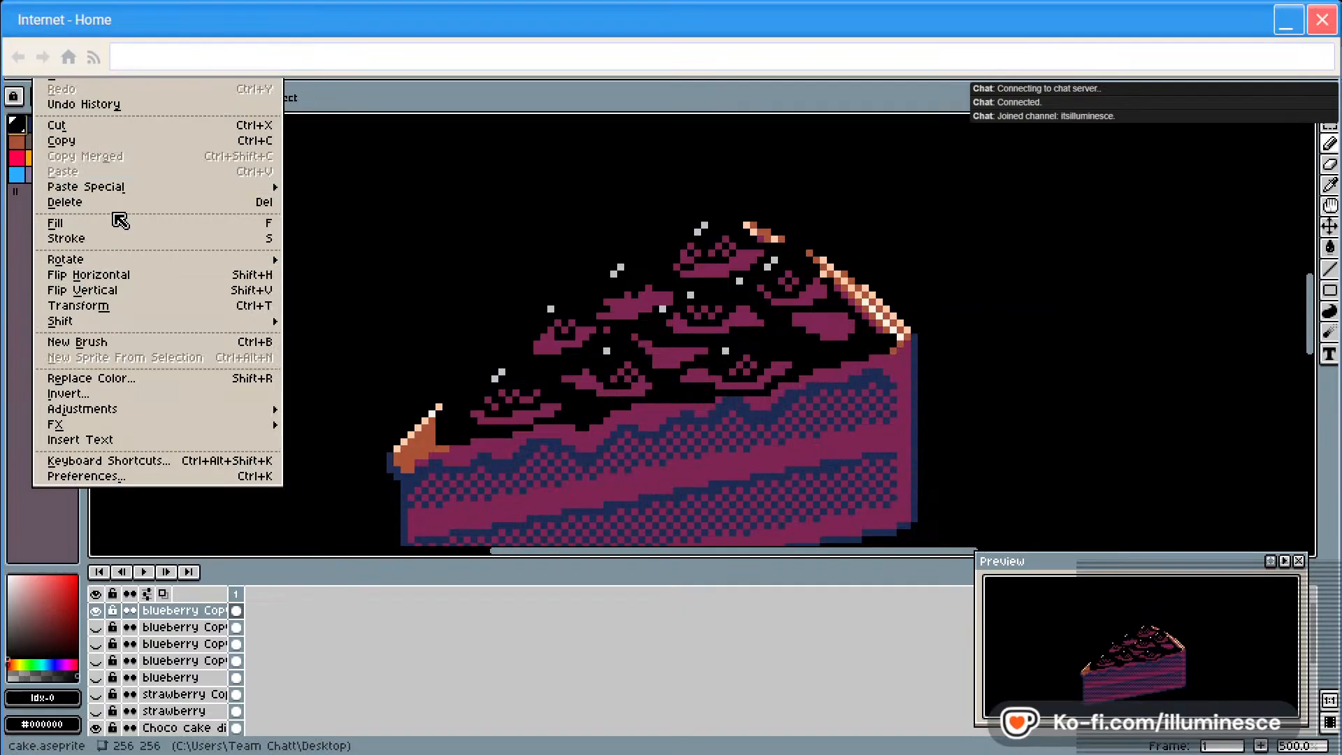
{"action": "left_click", "coordinate": [118, 378]}
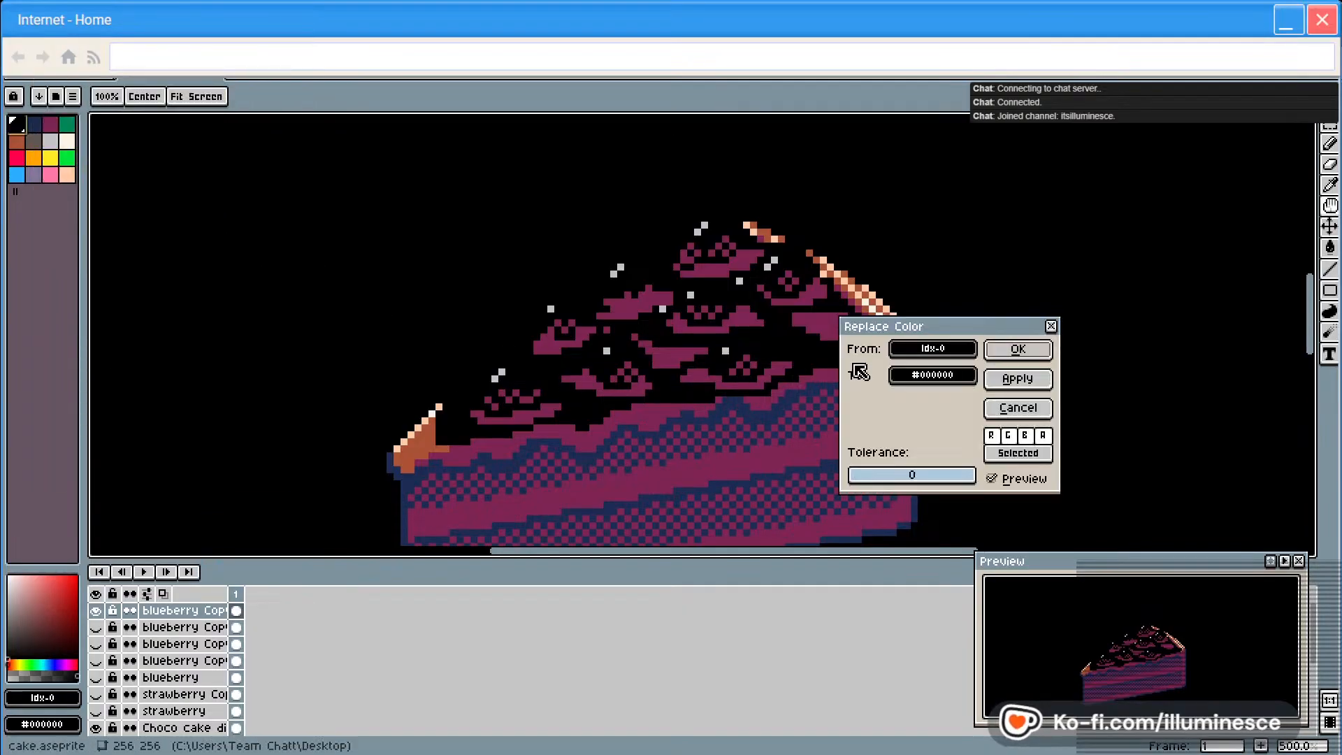
{"action": "left_click", "coordinate": [932, 375]}
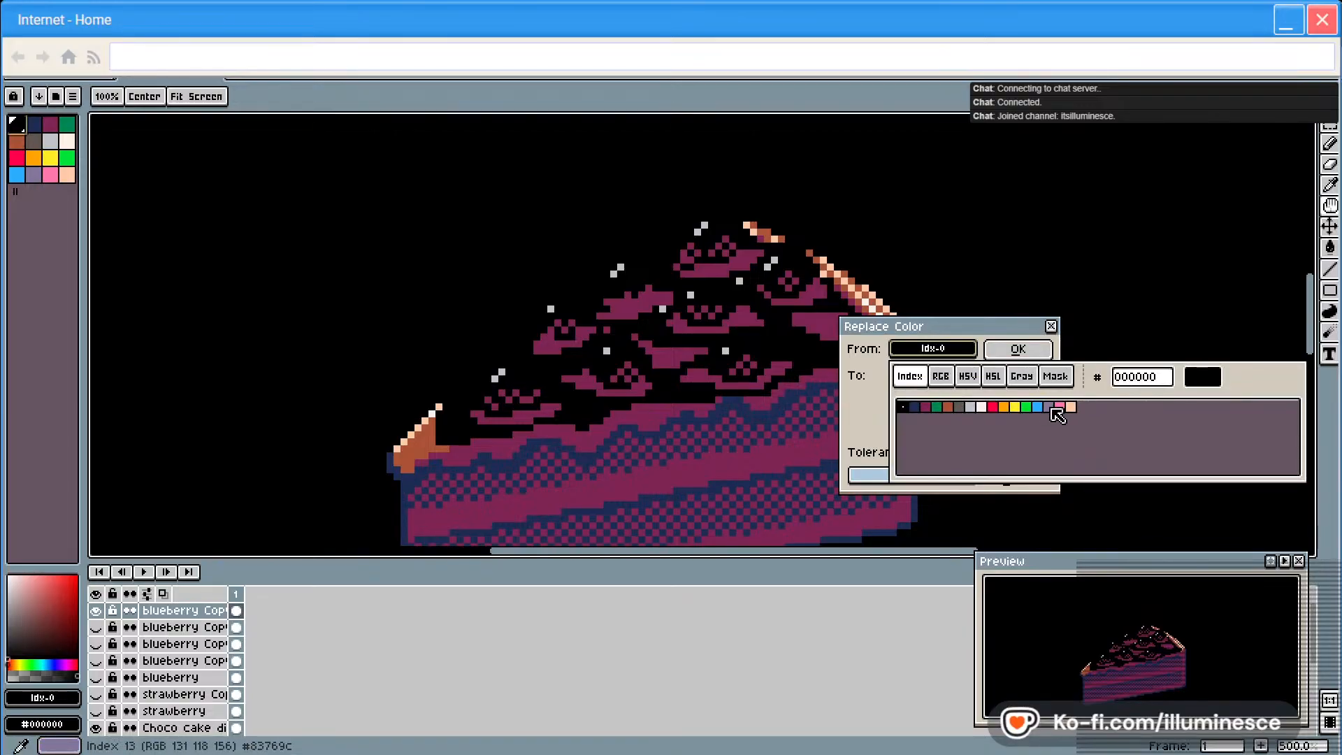
{"action": "left_click", "coordinate": [925, 407]}
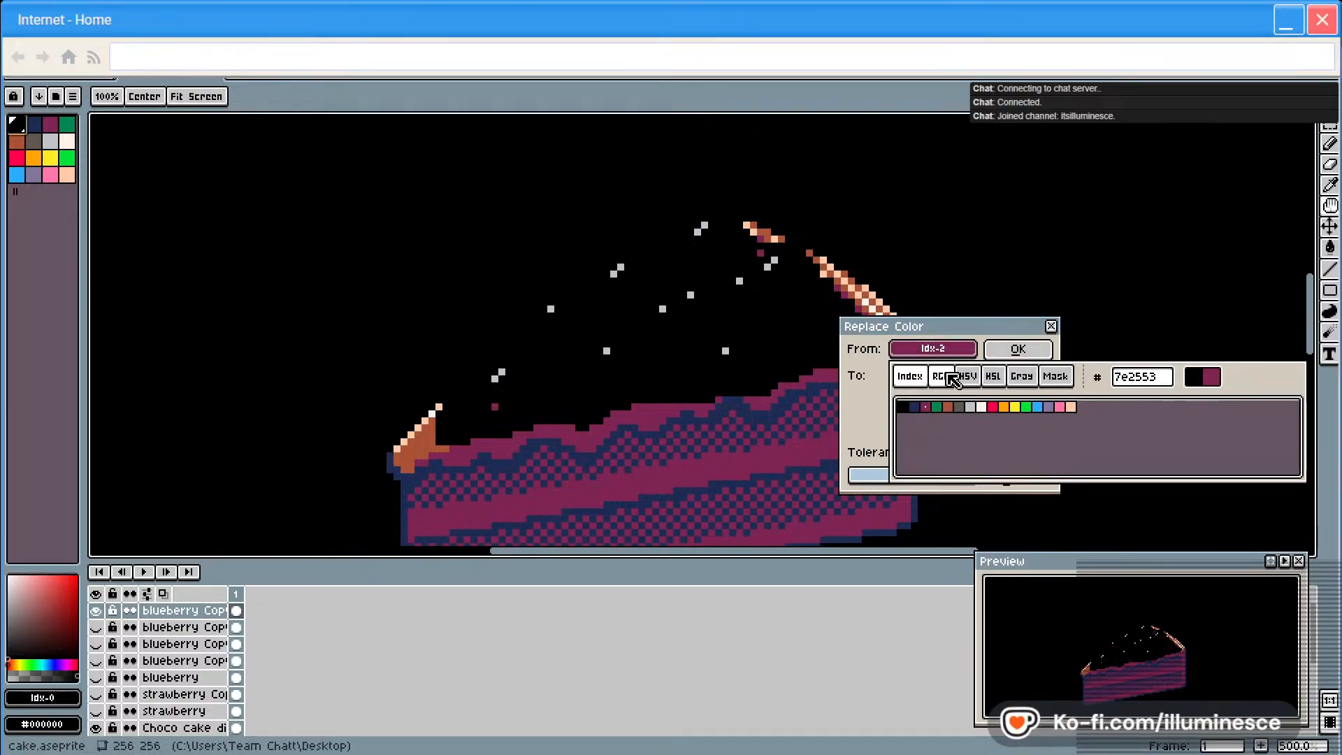
{"action": "left_click", "coordinate": [947, 376]}
{"action": "left_click", "coordinate": [922, 403]}
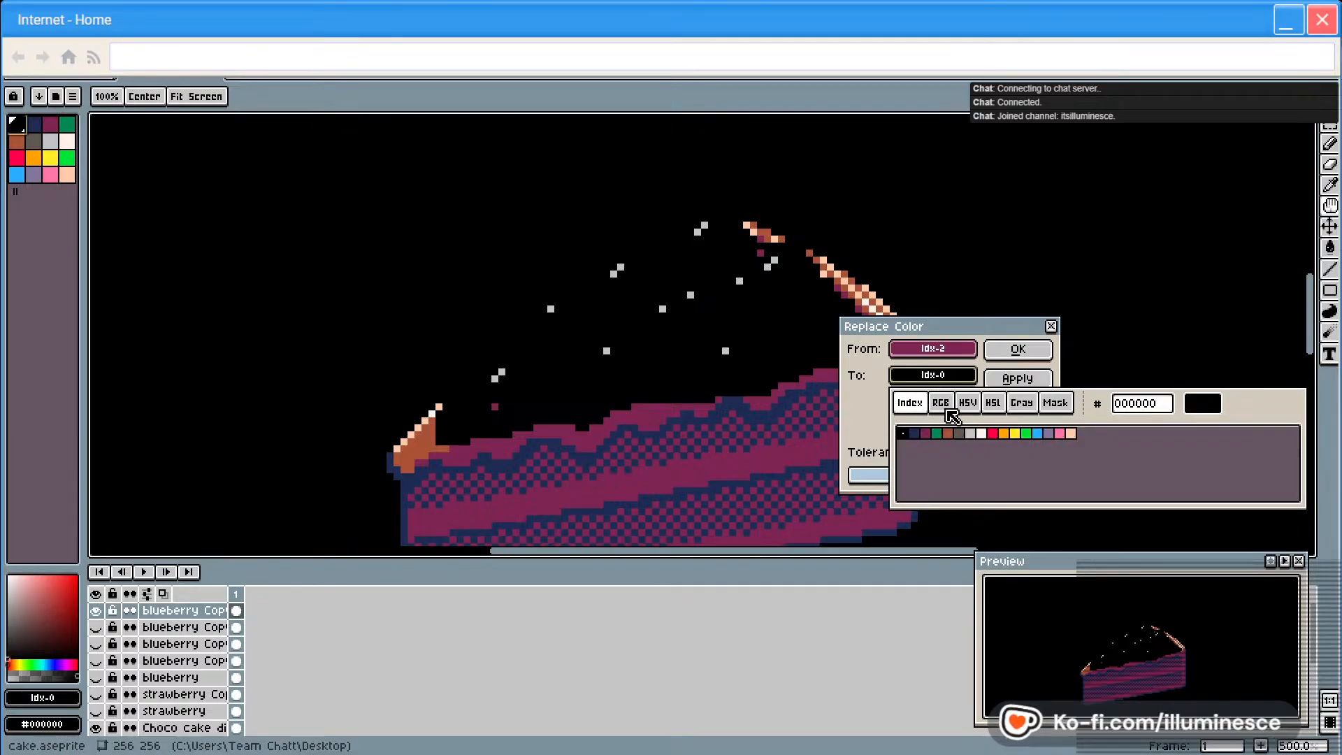
{"action": "left_click", "coordinate": [914, 434]}
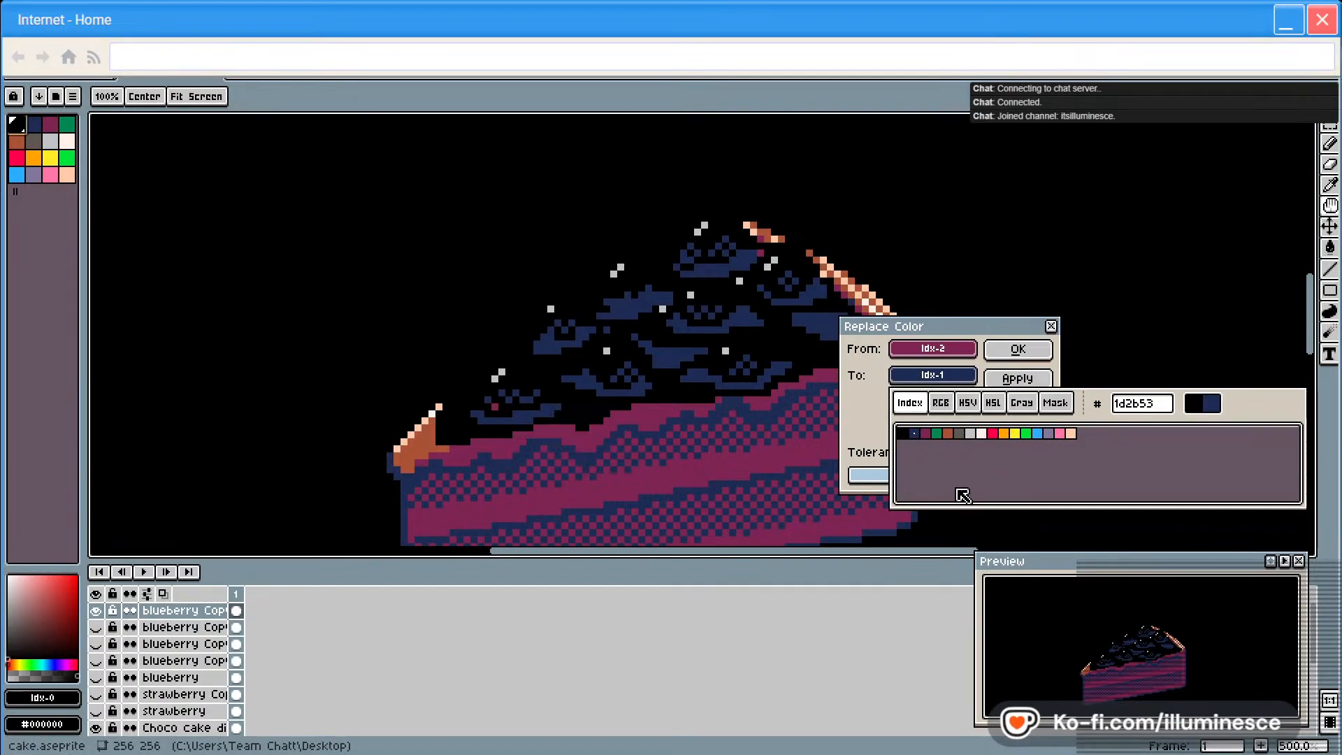
{"action": "left_click", "coordinate": [999, 352]}
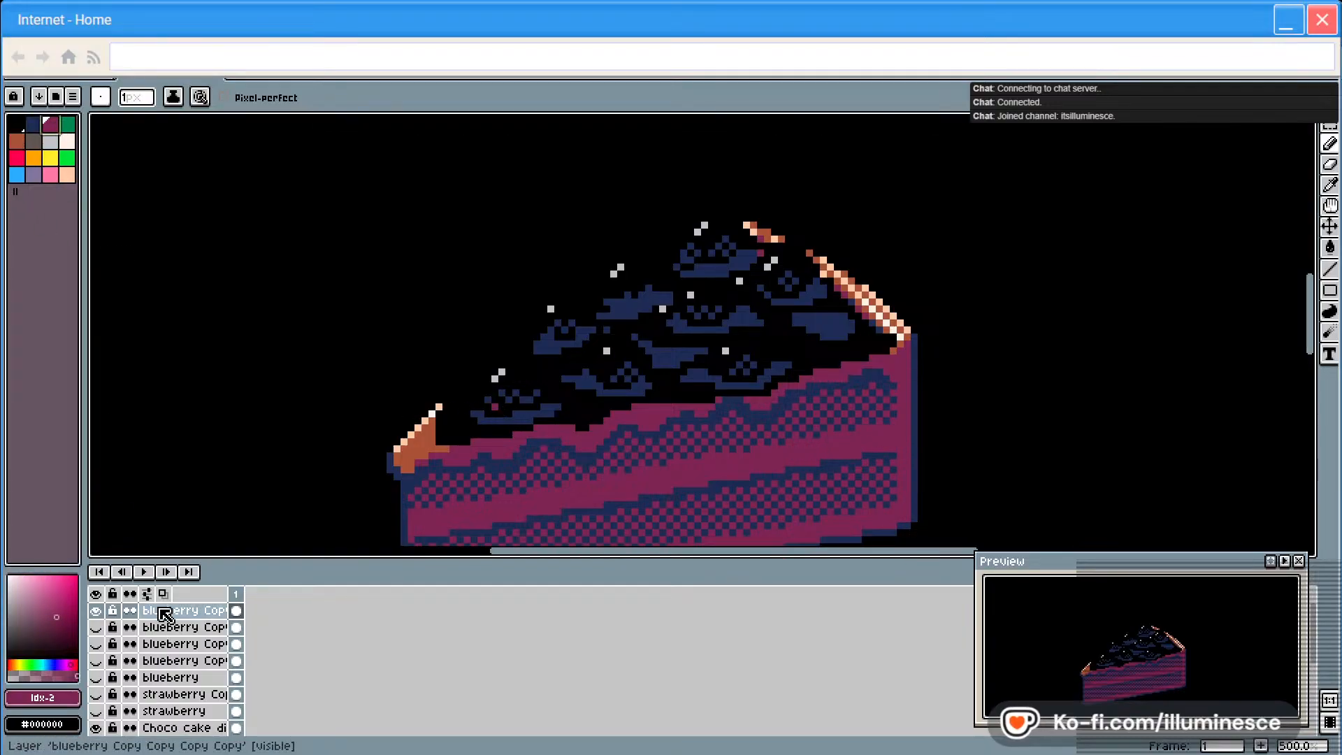
Switch to navy Idx-1 and recolor the stray maroon pixel on the frontmost berry
{"action": "left_click", "coordinate": [103, 610]}
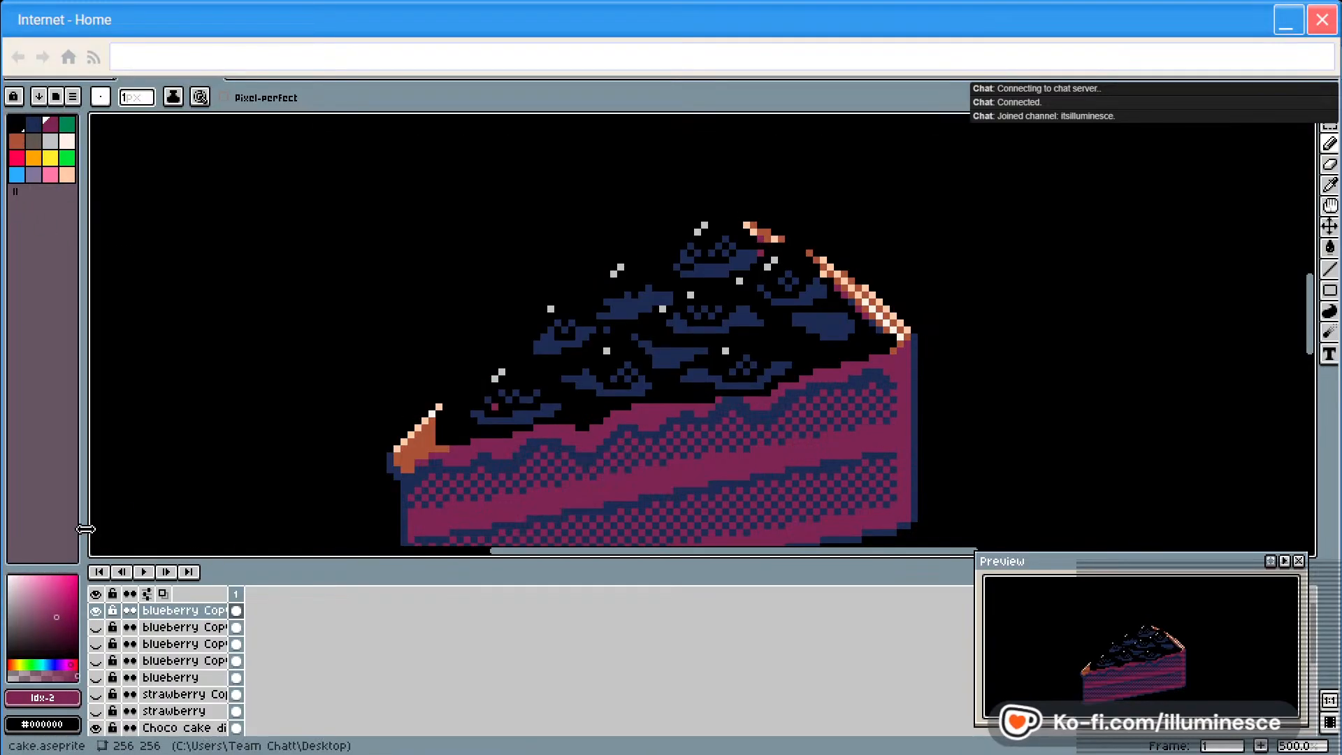
{"action": "key", "text": "bracketleft"}
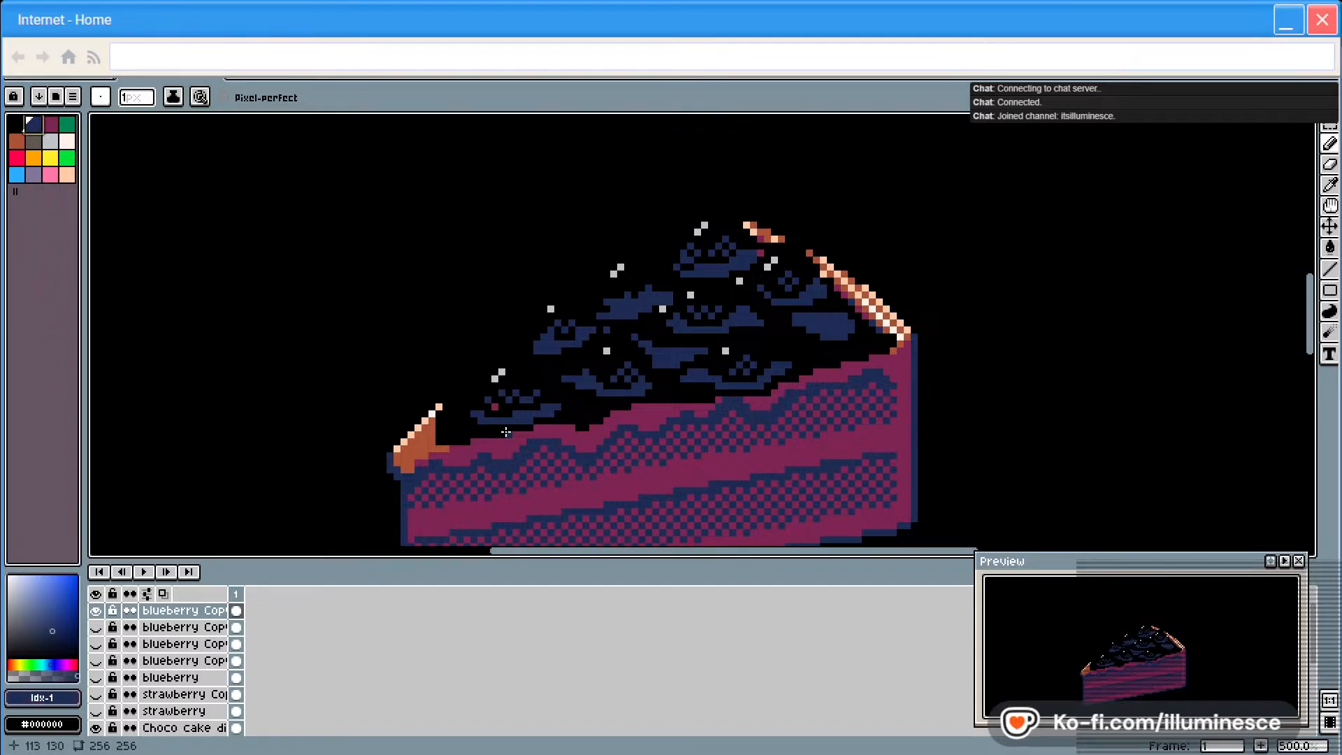
Try dotting single maroon Idx-2 highlight pixels onto the middle front berry, and undo them
{"action": "left_click", "coordinate": [51, 125]}
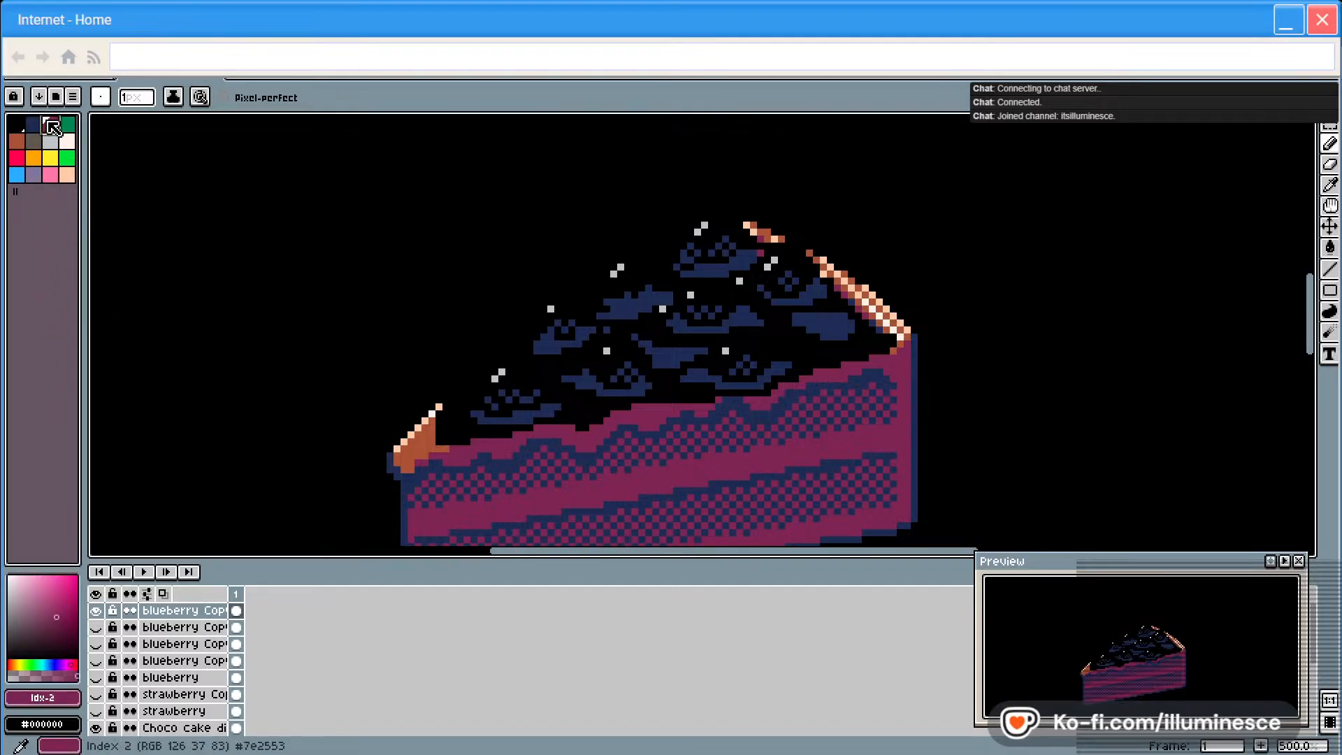
{"action": "left_click", "coordinate": [617, 358]}
{"action": "left_click", "coordinate": [600, 364]}
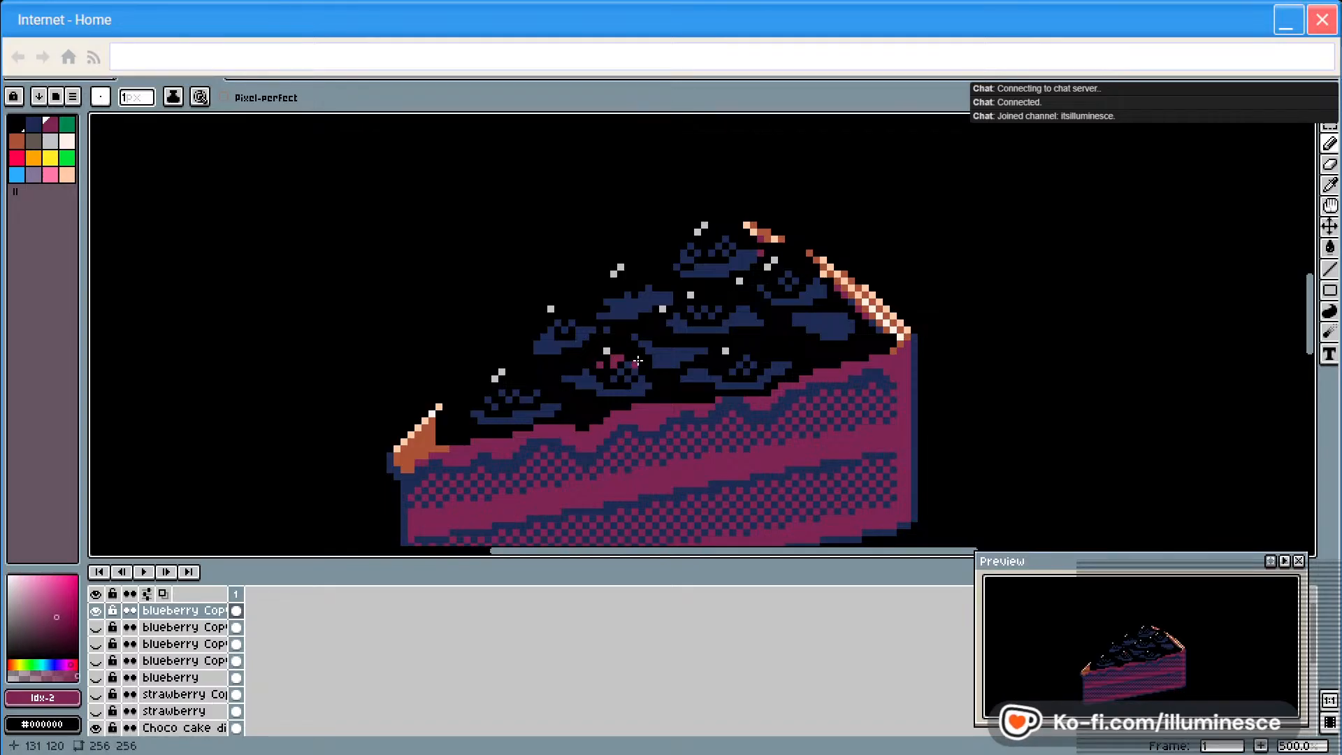
{"action": "key", "text": "ctrl"}
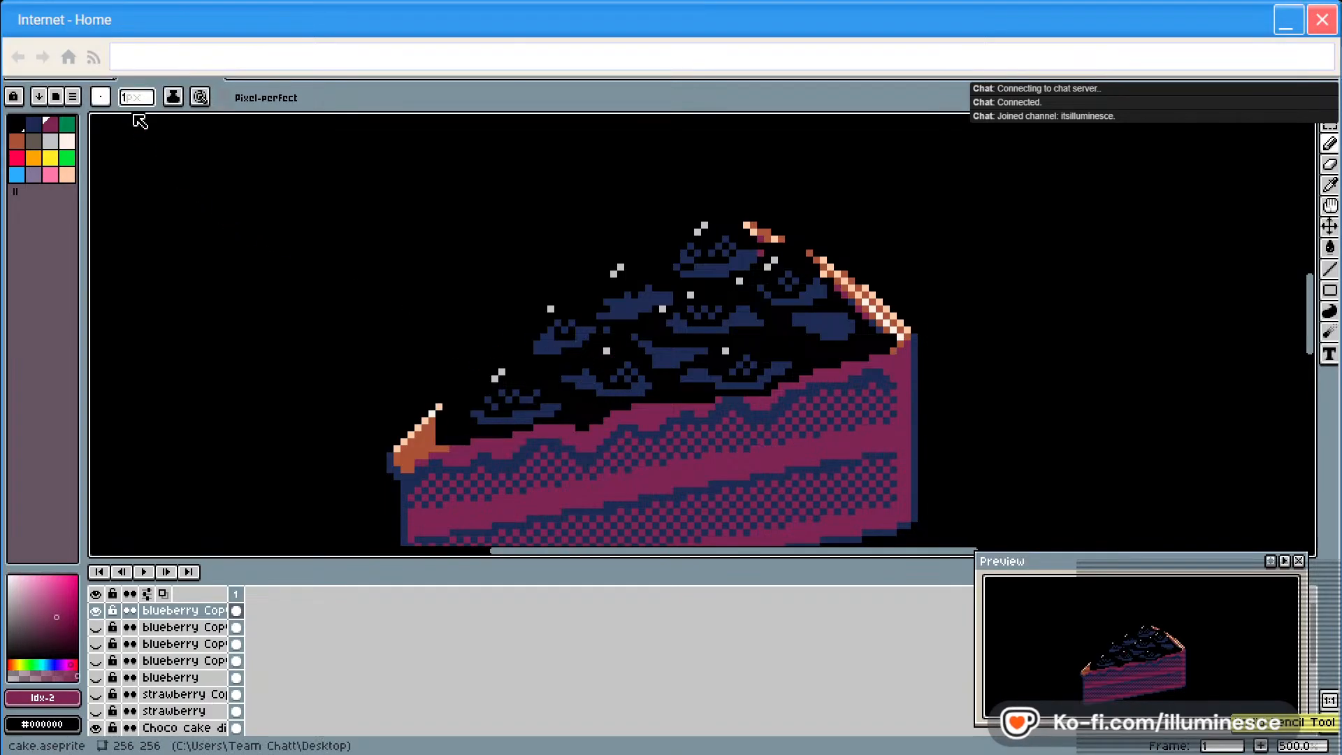
Choose the checkerboard pattern brush aligned to source and dither maroon Idx-2 over the two front-center berries and the one above them
{"action": "left_click", "coordinate": [101, 98]}
{"action": "left_click", "coordinate": [101, 98]}
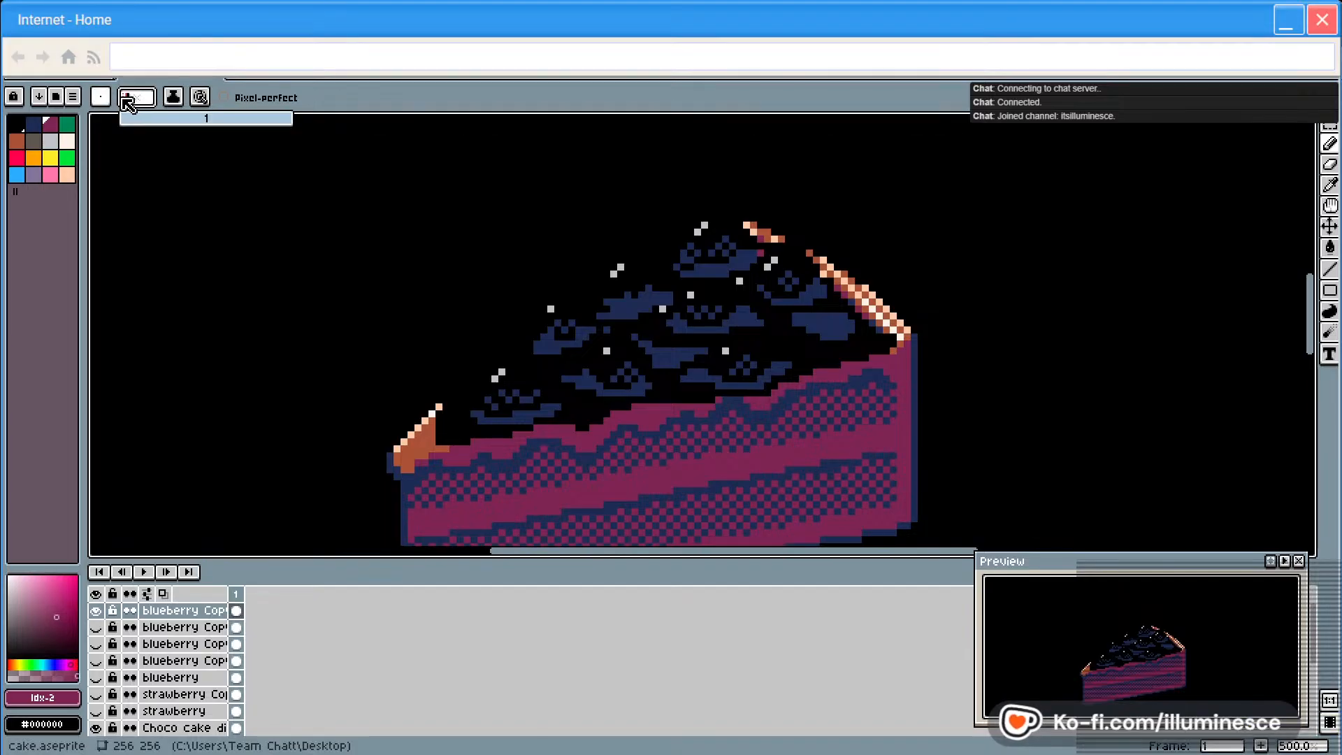
{"action": "left_click", "coordinate": [101, 97]}
{"action": "left_click", "coordinate": [112, 165]}
{"action": "left_click_drag", "start_coordinate": [615, 381], "coordinate": [626, 353]}
{"action": "left_click_drag", "start_coordinate": [724, 311], "coordinate": [706, 300]}
{"action": "left_click_drag", "start_coordinate": [734, 346], "coordinate": [739, 353]}
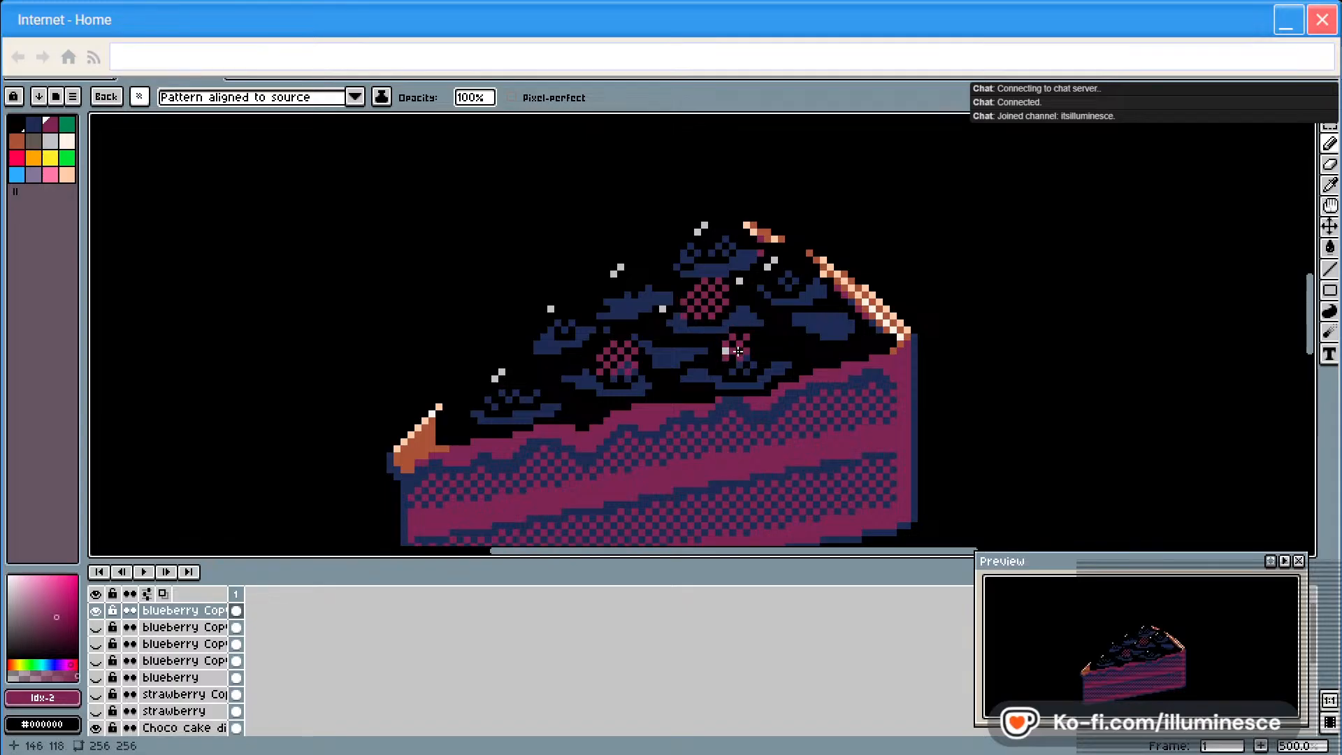
Dither maroon Idx-2 onto the berry beside the back crust, the topmost berry and the three along the slice's sloping far edge
{"action": "left_click", "coordinate": [774, 278]}
{"action": "left_click_drag", "start_coordinate": [788, 273], "coordinate": [770, 257]}
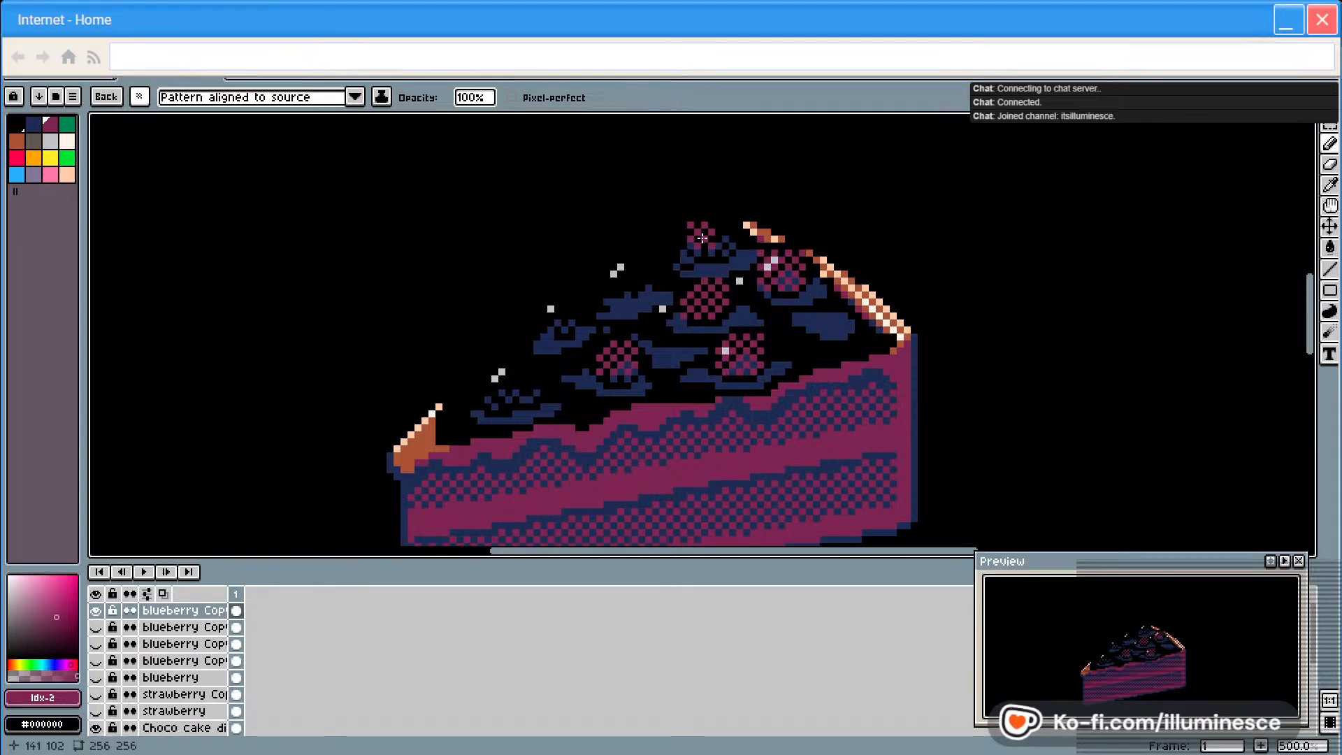
{"action": "left_click", "coordinate": [708, 229]}
{"action": "left_click", "coordinate": [624, 271]}
{"action": "left_click", "coordinate": [554, 312]}
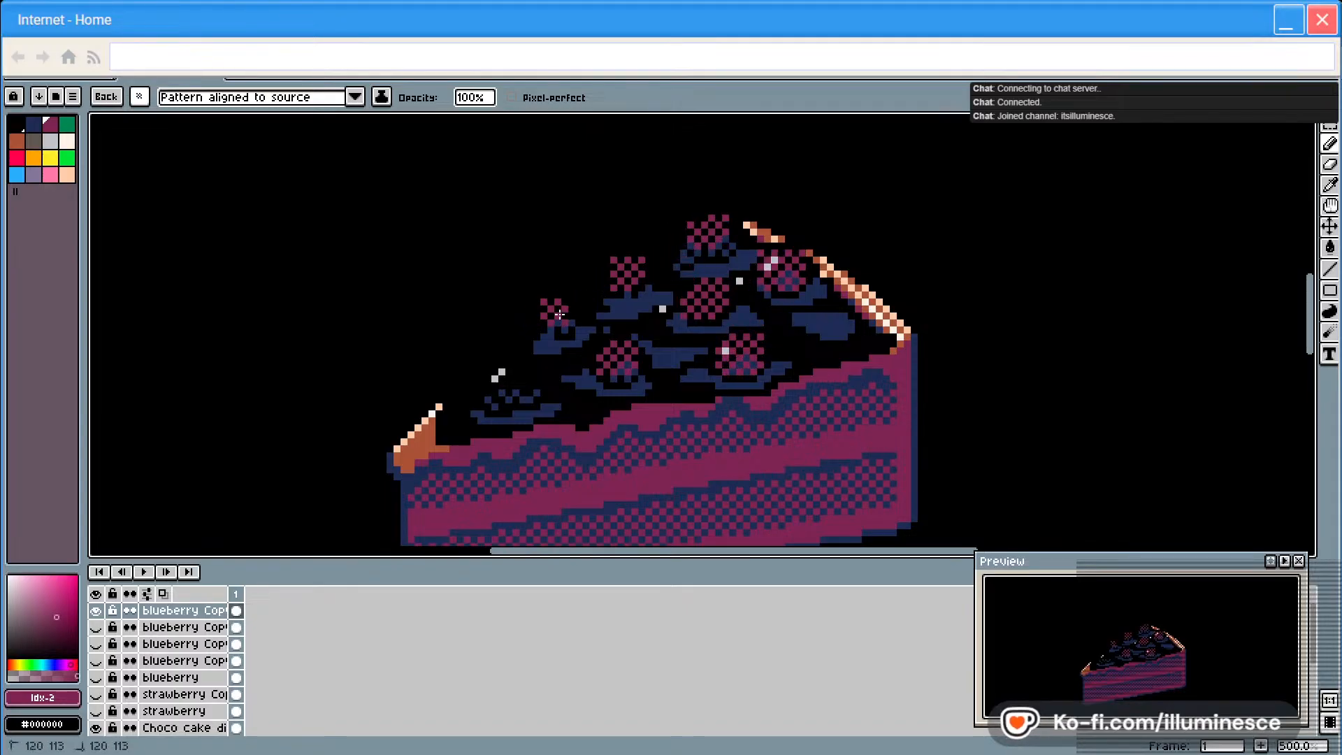
{"action": "left_click", "coordinate": [496, 372]}
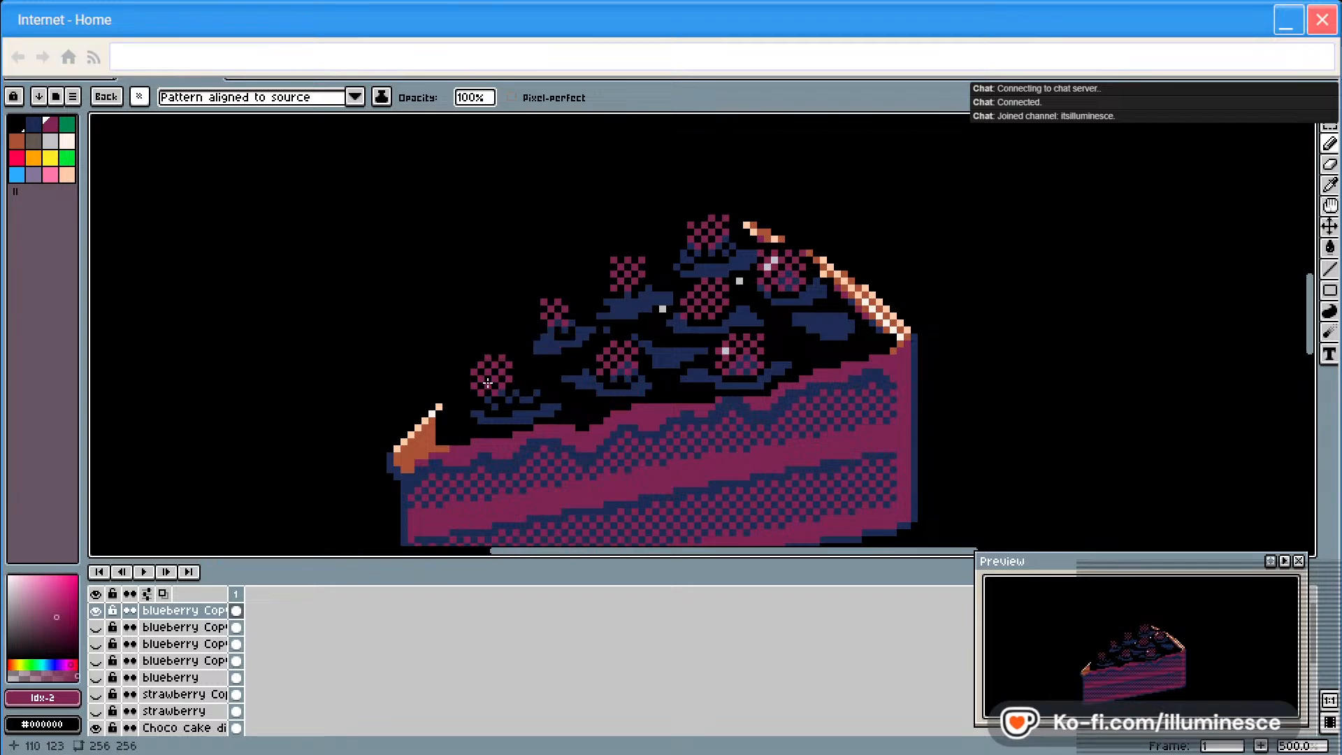
{"action": "left_click", "coordinate": [543, 393]}
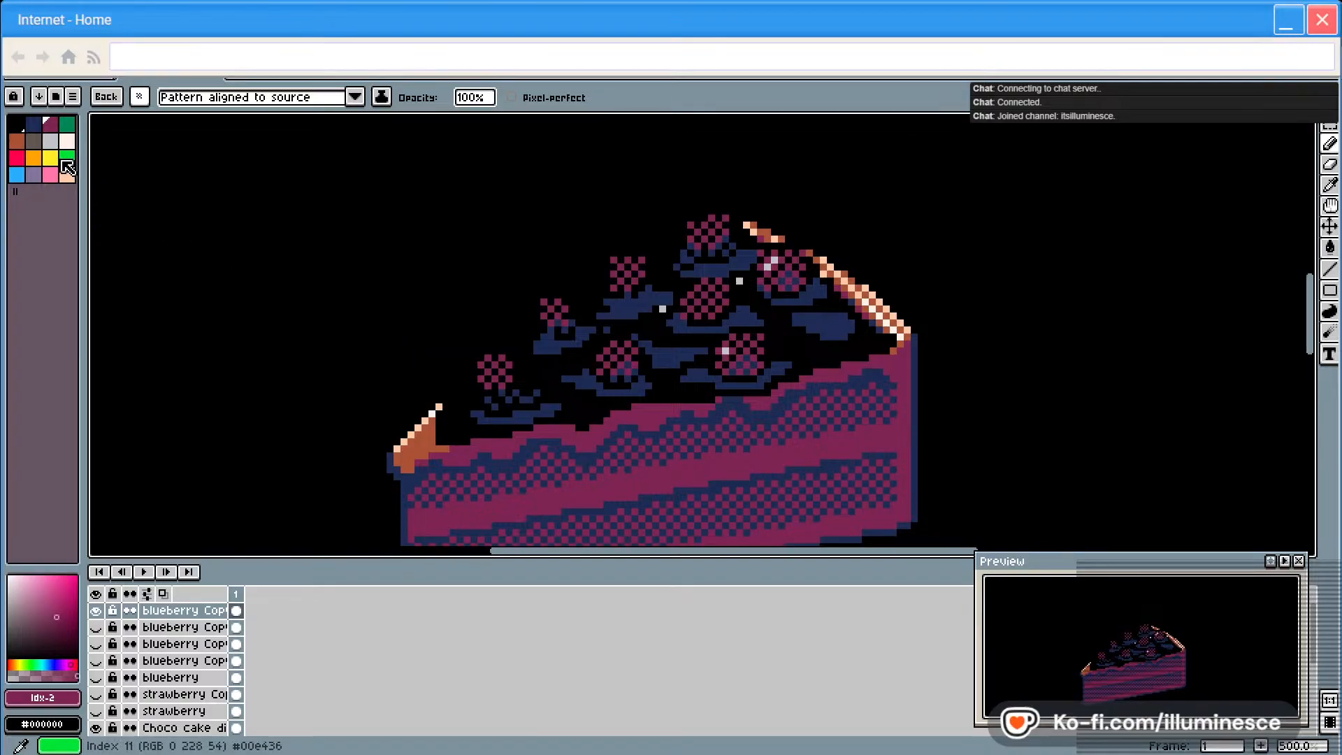
Switch to lavender Idx-13 with the 1 px round brush and highlight the navy shadows near the front-center berries, the back-crust berry and the swirl by the crust
{"action": "left_click", "coordinate": [33, 174]}
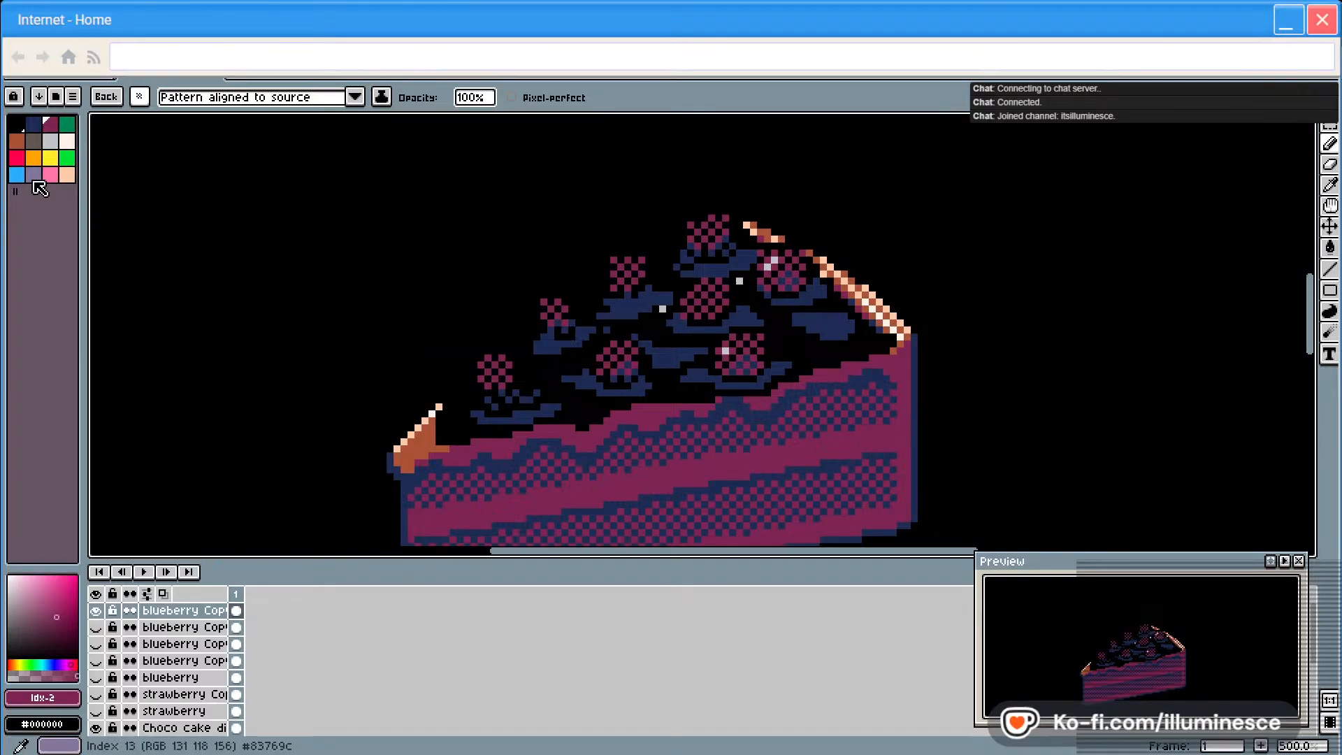
{"action": "left_click", "coordinate": [139, 96]}
{"action": "left_click", "coordinate": [147, 121]}
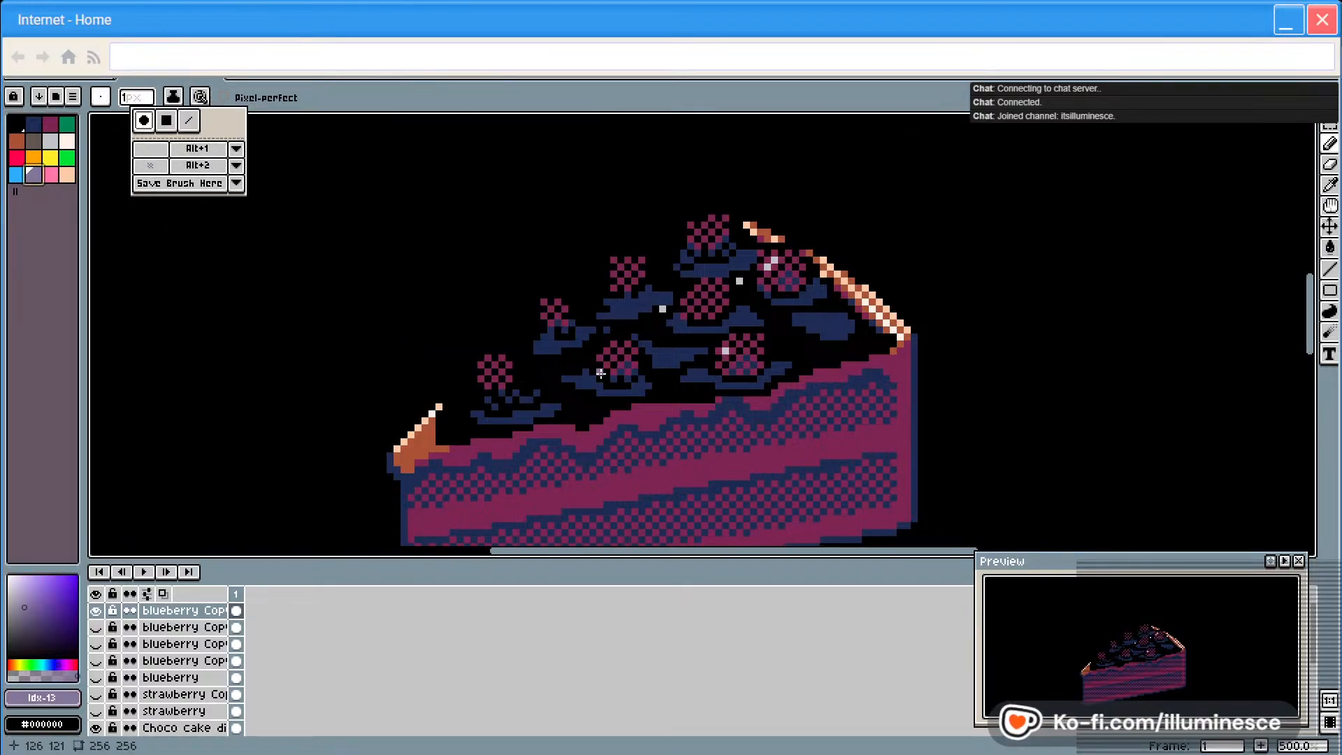
{"action": "left_click", "coordinate": [589, 376]}
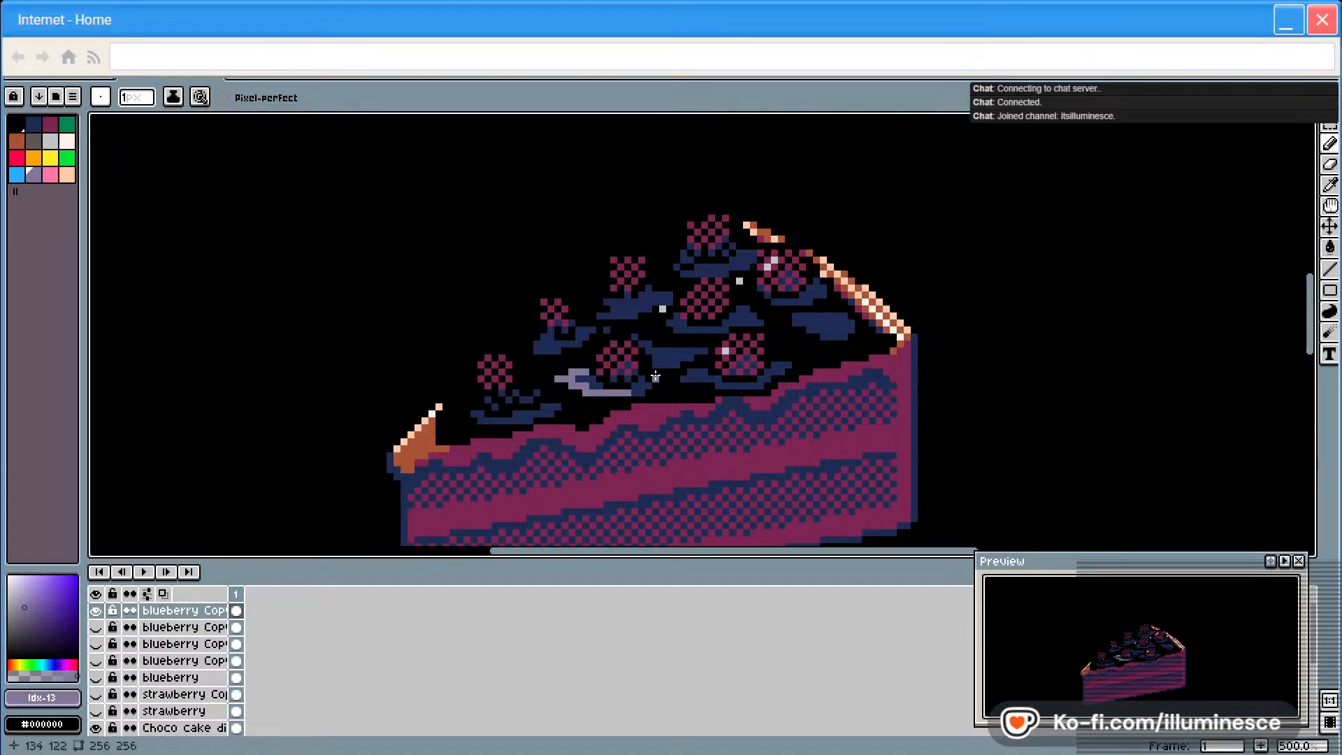
{"action": "left_click_drag", "start_coordinate": [692, 373], "coordinate": [719, 384]}
{"action": "left_click_drag", "start_coordinate": [796, 325], "coordinate": [837, 336]}
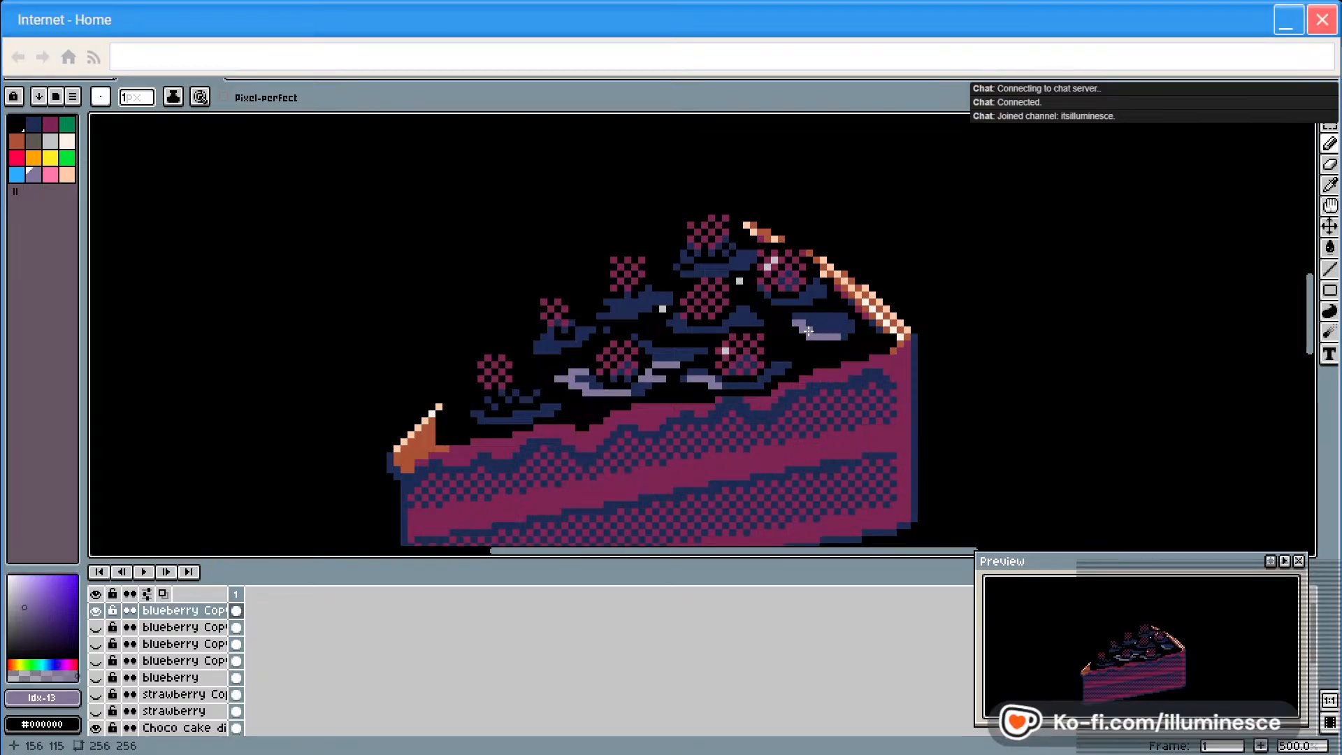
{"action": "left_click_drag", "start_coordinate": [759, 296], "coordinate": [789, 306]}
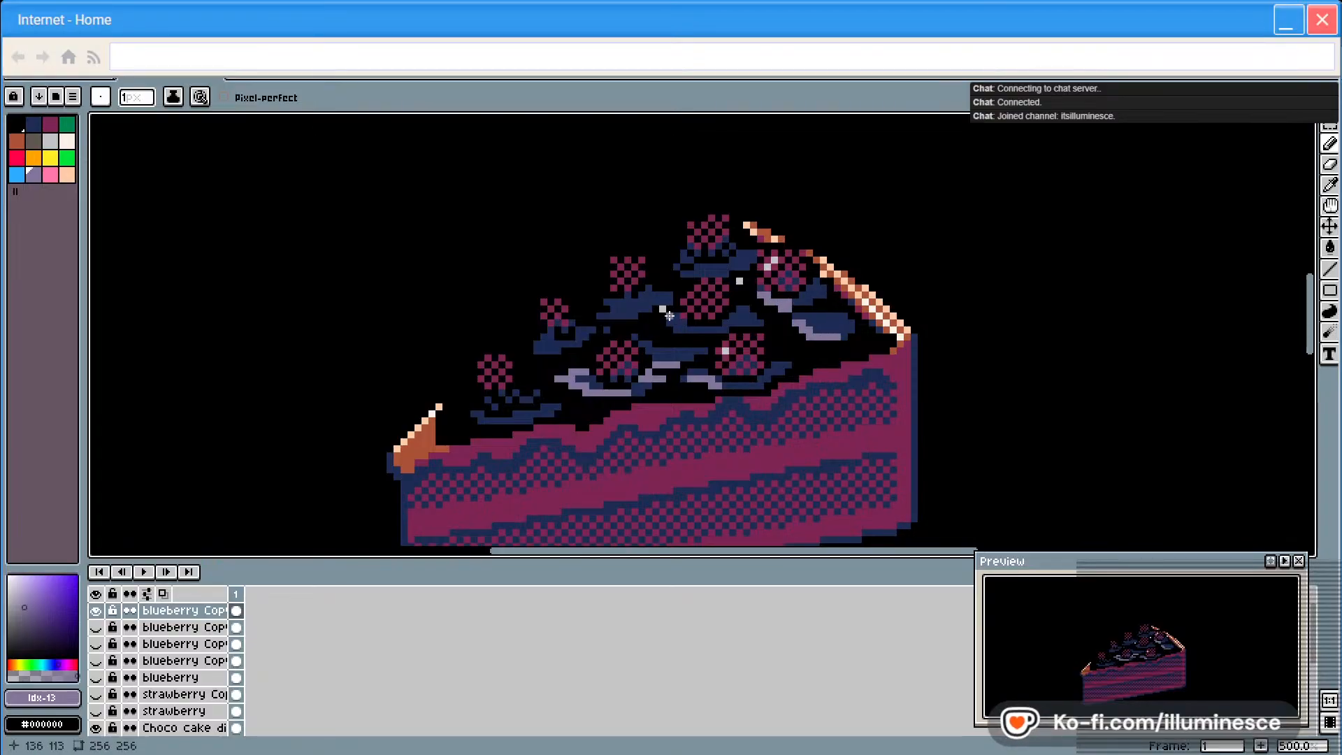
Add lavender Idx-13 rims to the navy shadows around the topmost berry, the center glaze and the two lowest berries on the sloping far edge
{"action": "left_click_drag", "start_coordinate": [587, 339], "coordinate": [535, 349]}
{"action": "left_click_drag", "start_coordinate": [664, 297], "coordinate": [679, 294]}
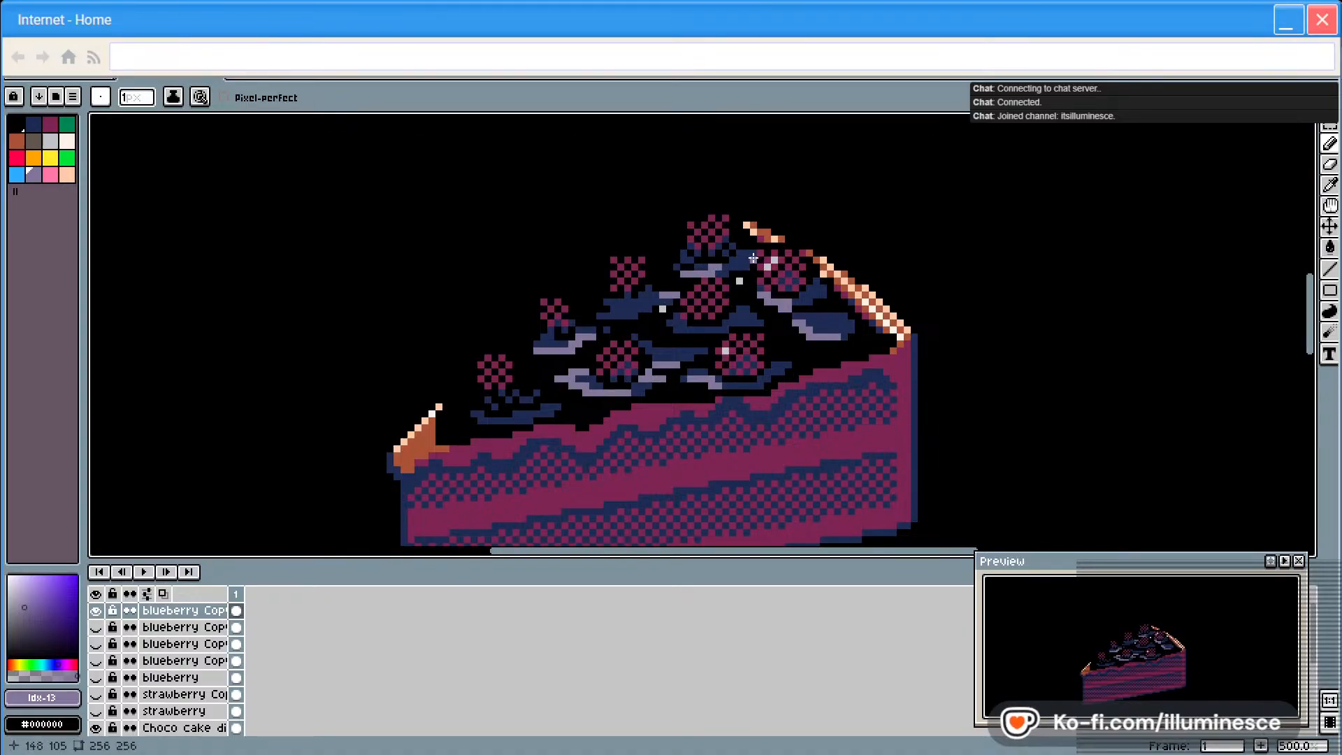
{"action": "left_click_drag", "start_coordinate": [480, 414], "coordinate": [488, 420]}
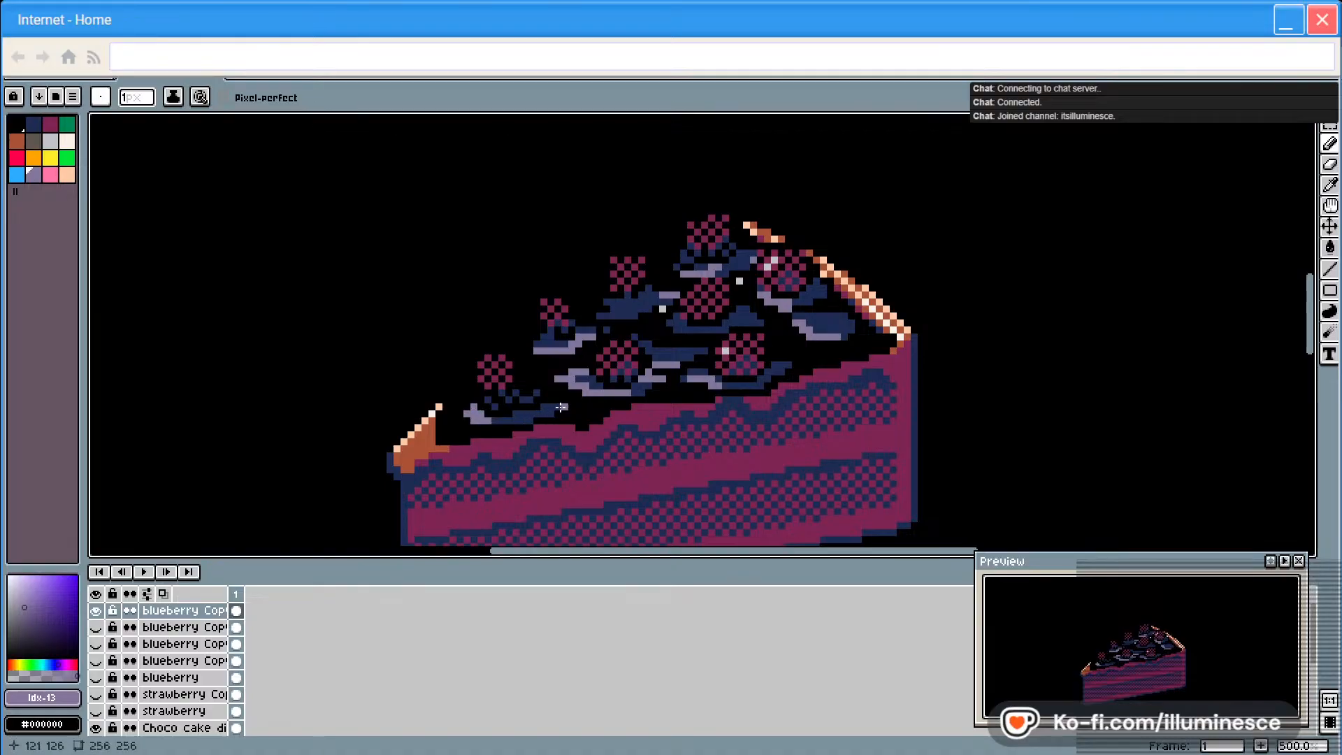
{"action": "left_click_drag", "start_coordinate": [565, 400], "coordinate": [551, 404]}
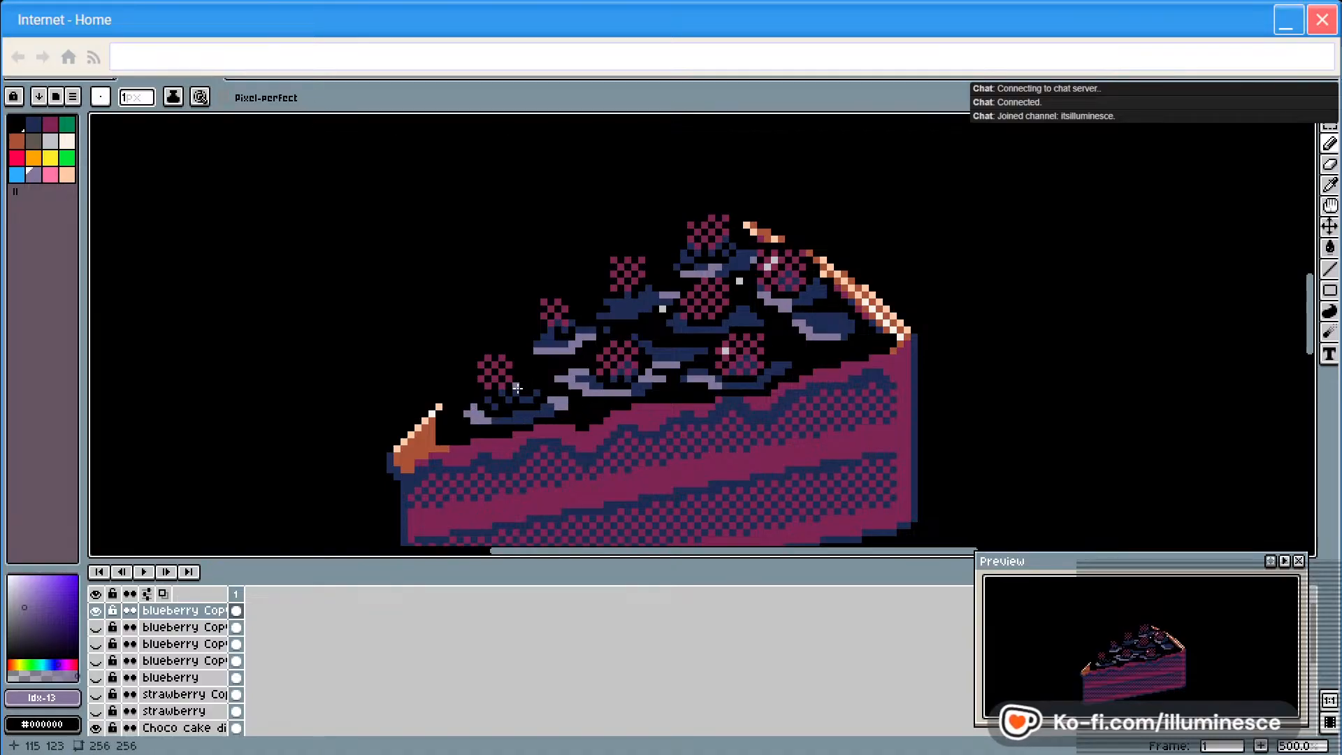
Sample navy Idx-1 and try shading the lower half of the berry nearest the slice's tip, and undo it
{"action": "left_click", "coordinate": [483, 380], "text": "alt"}
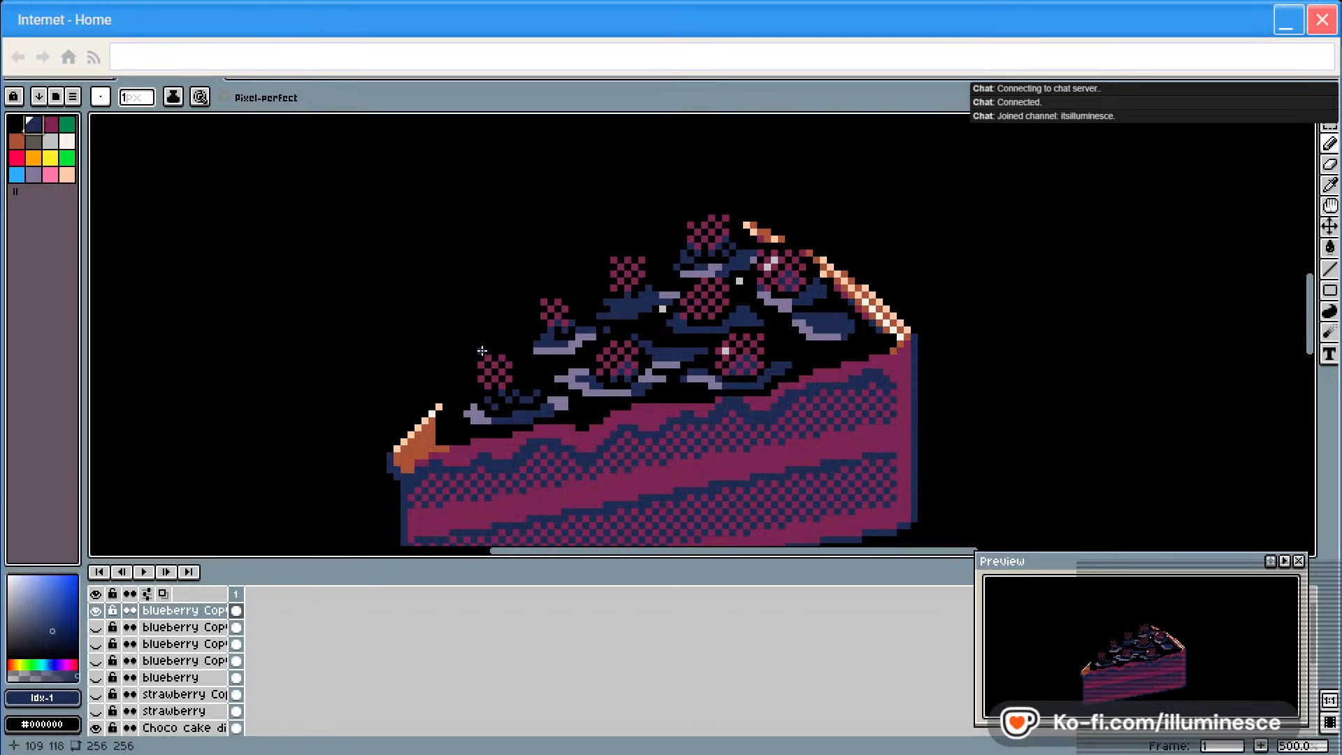
{"action": "left_click_drag", "start_coordinate": [487, 375], "coordinate": [493, 371]}
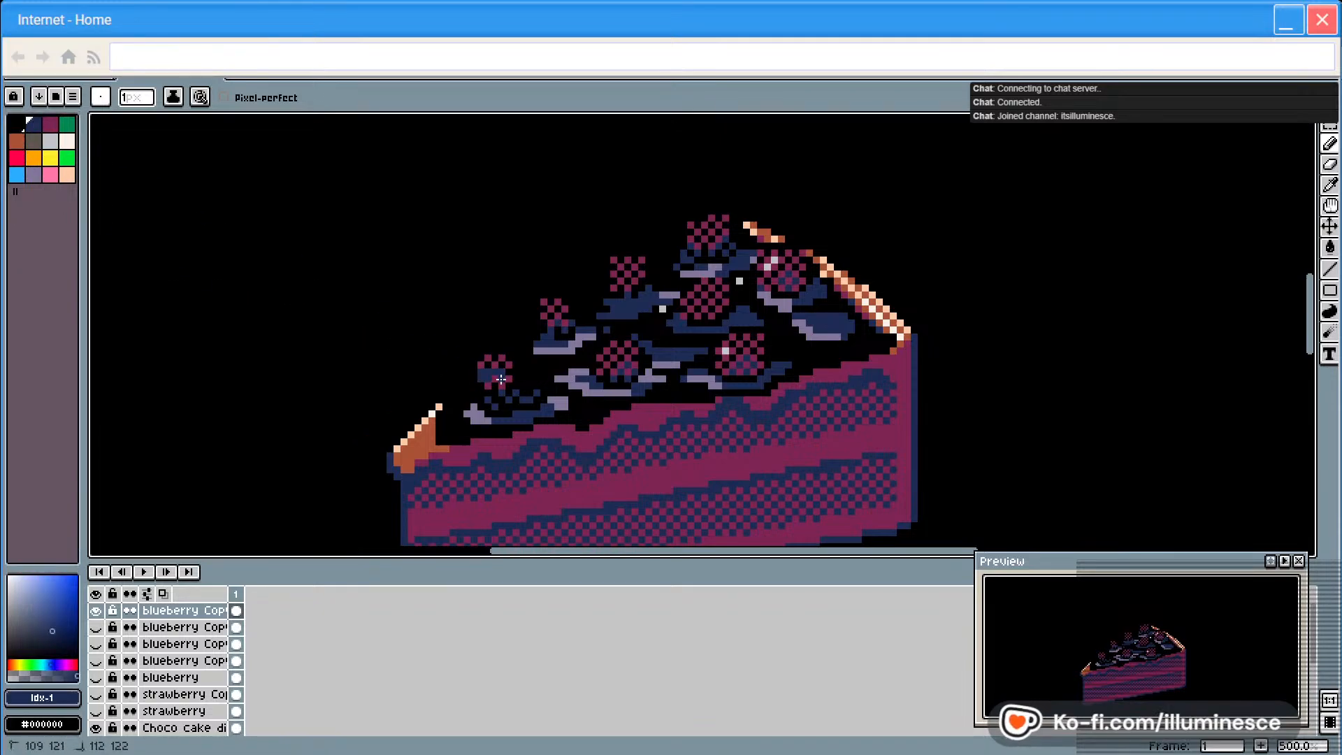
{"action": "key", "text": "v"}
{"action": "key", "text": "b"}
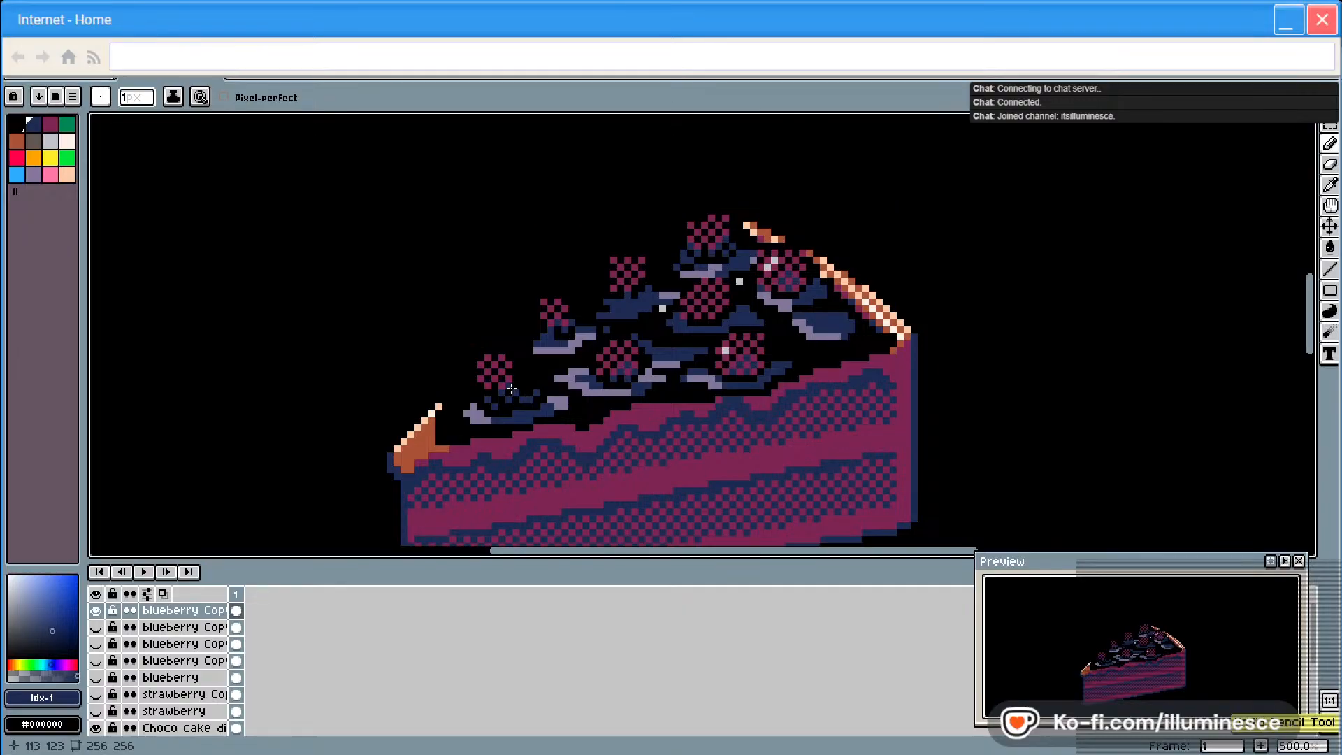
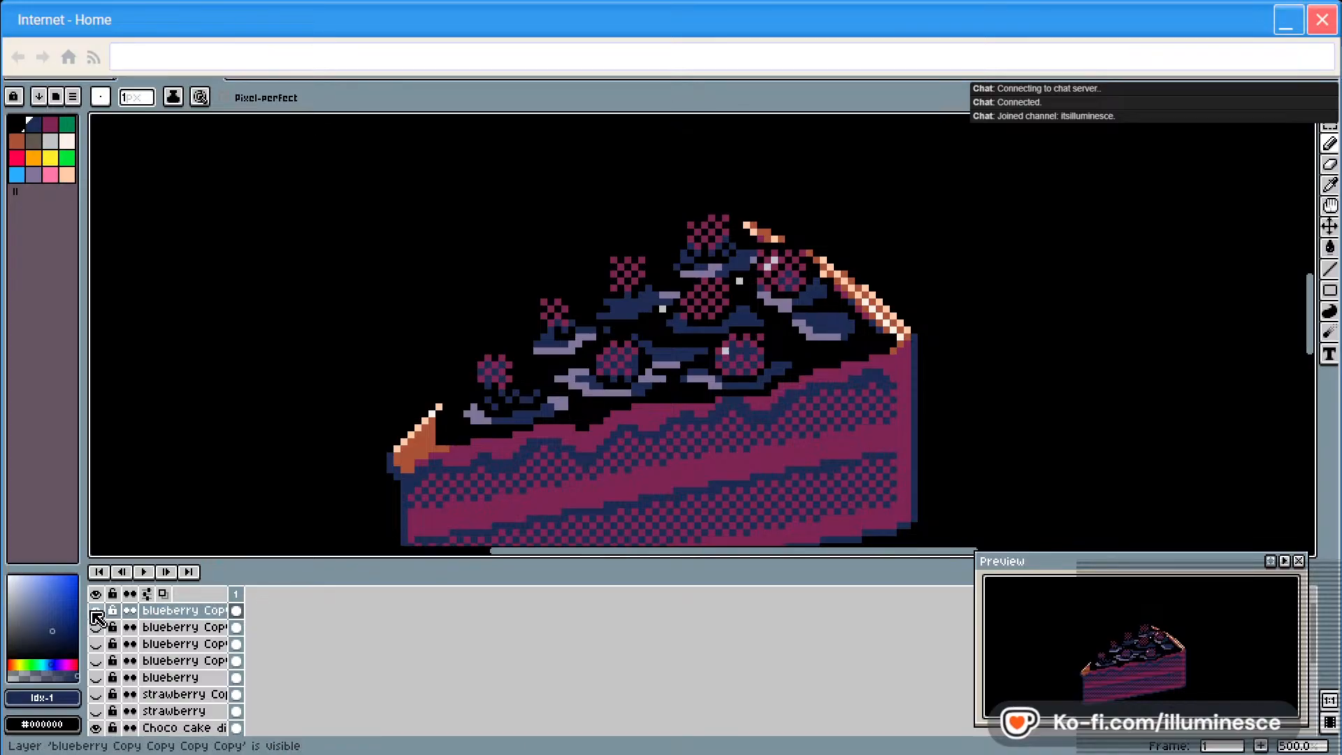
Delete the black-glaze copy of the blueberry layer and show the lavender-glaze copy beneath it
{"action": "left_click", "coordinate": [175, 612]}
{"action": "right_click", "coordinate": [179, 620]}
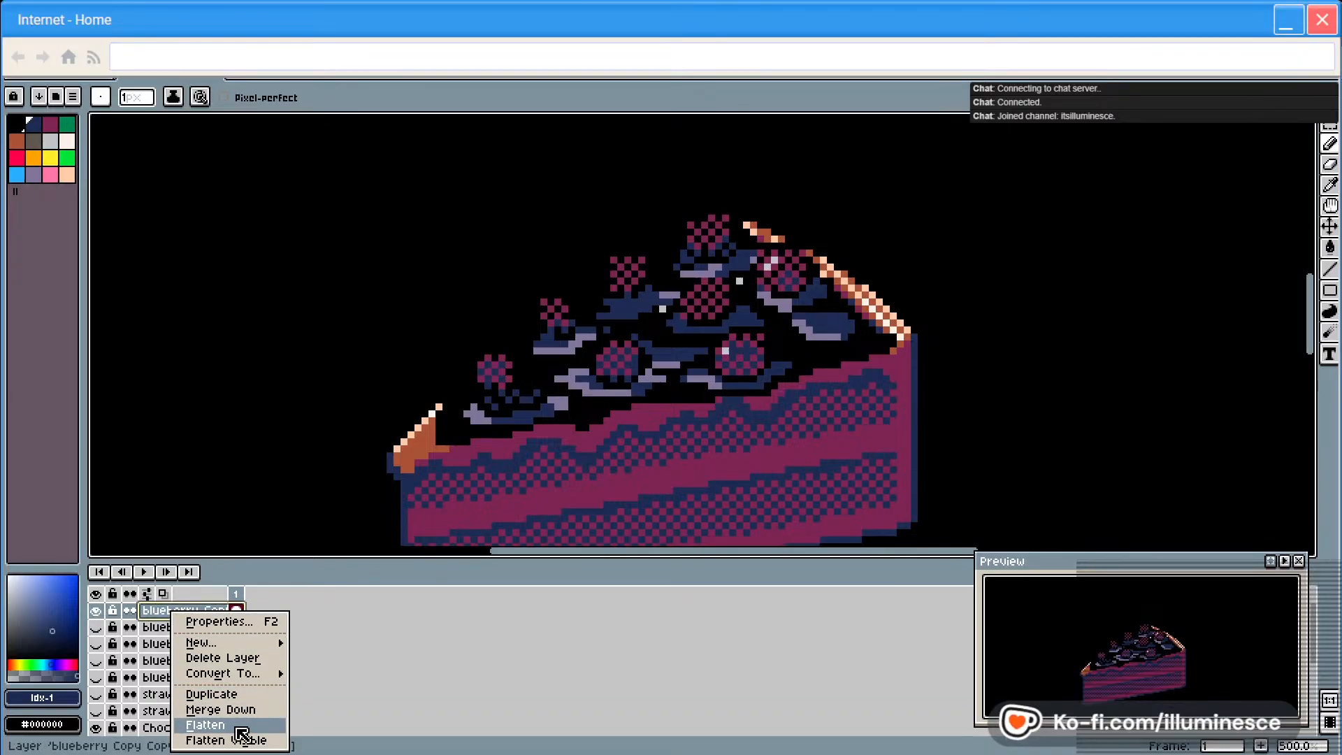
{"action": "left_click", "coordinate": [244, 658]}
{"action": "left_click", "coordinate": [98, 612]}
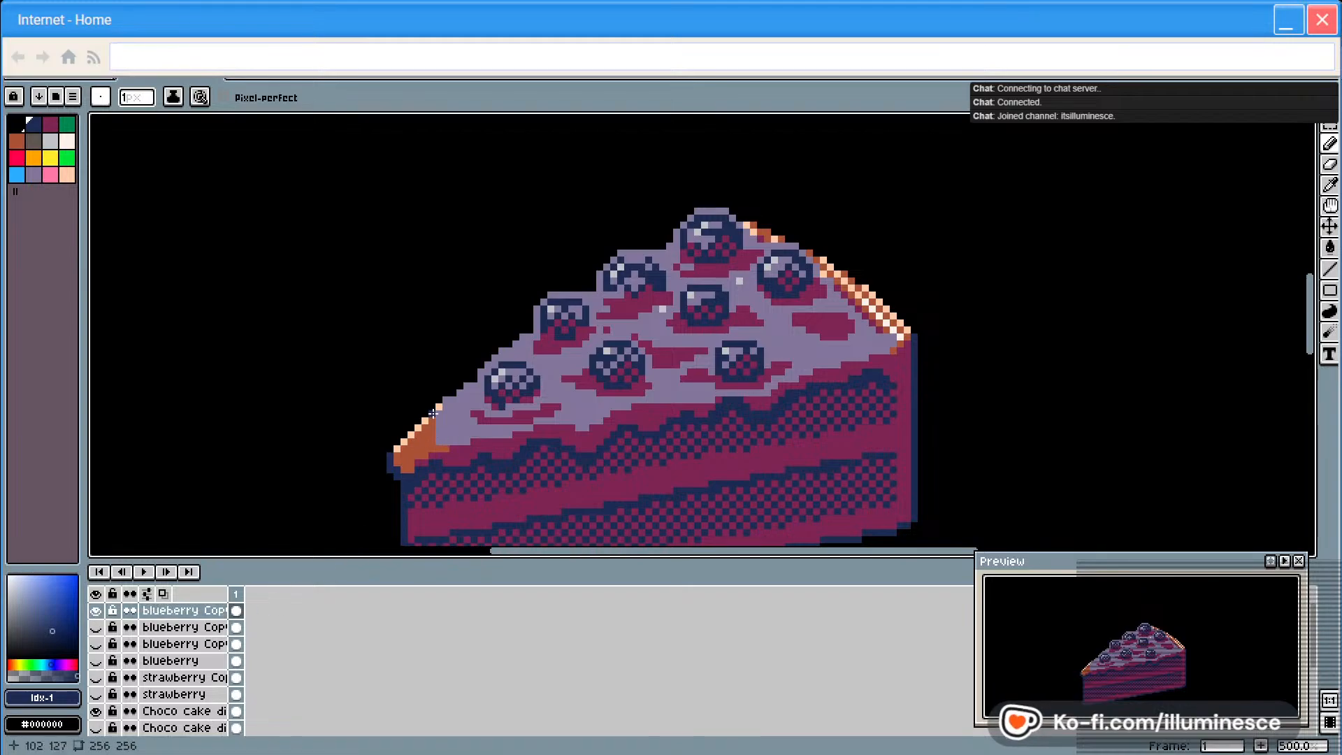
Draw a navy Idx-1 outline along the glaze's front edge from the slice's tip to the back crust
{"action": "left_click_drag", "start_coordinate": [431, 423], "coordinate": [448, 402]}
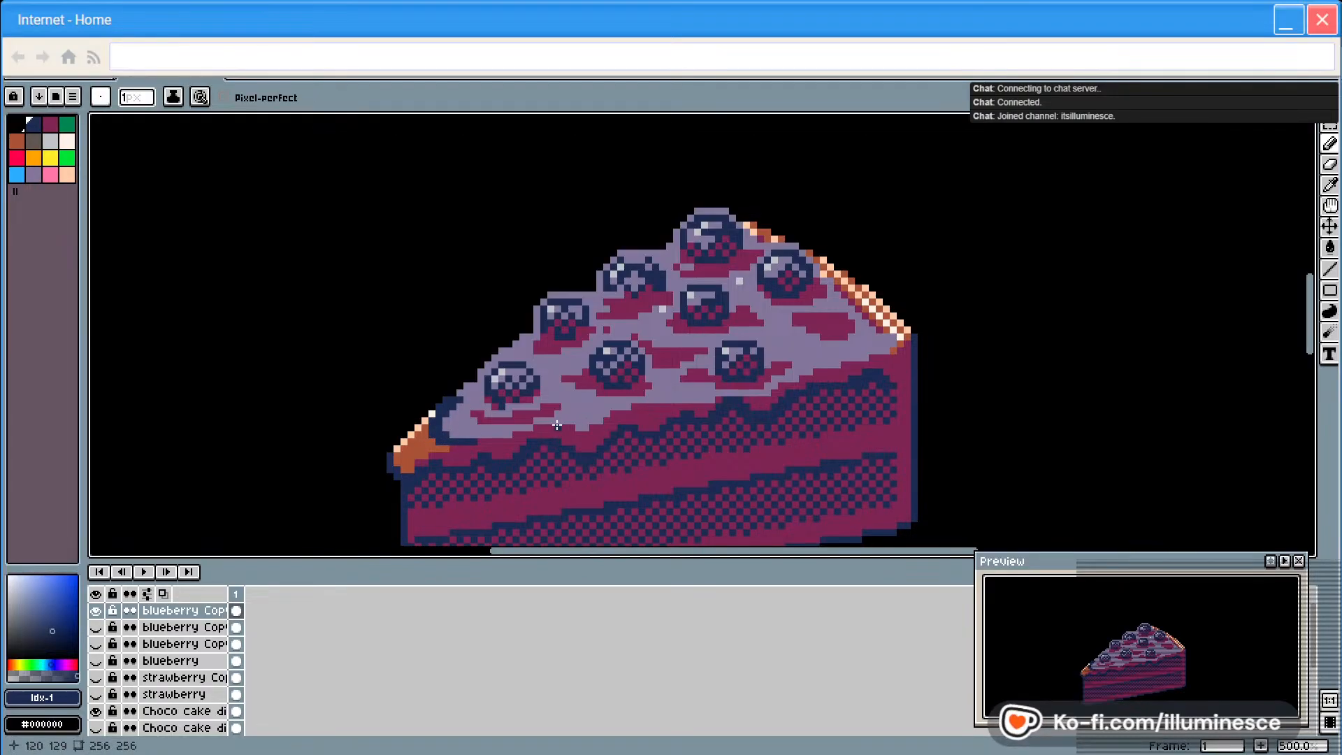
{"action": "left_click_drag", "start_coordinate": [551, 427], "coordinate": [571, 429]}
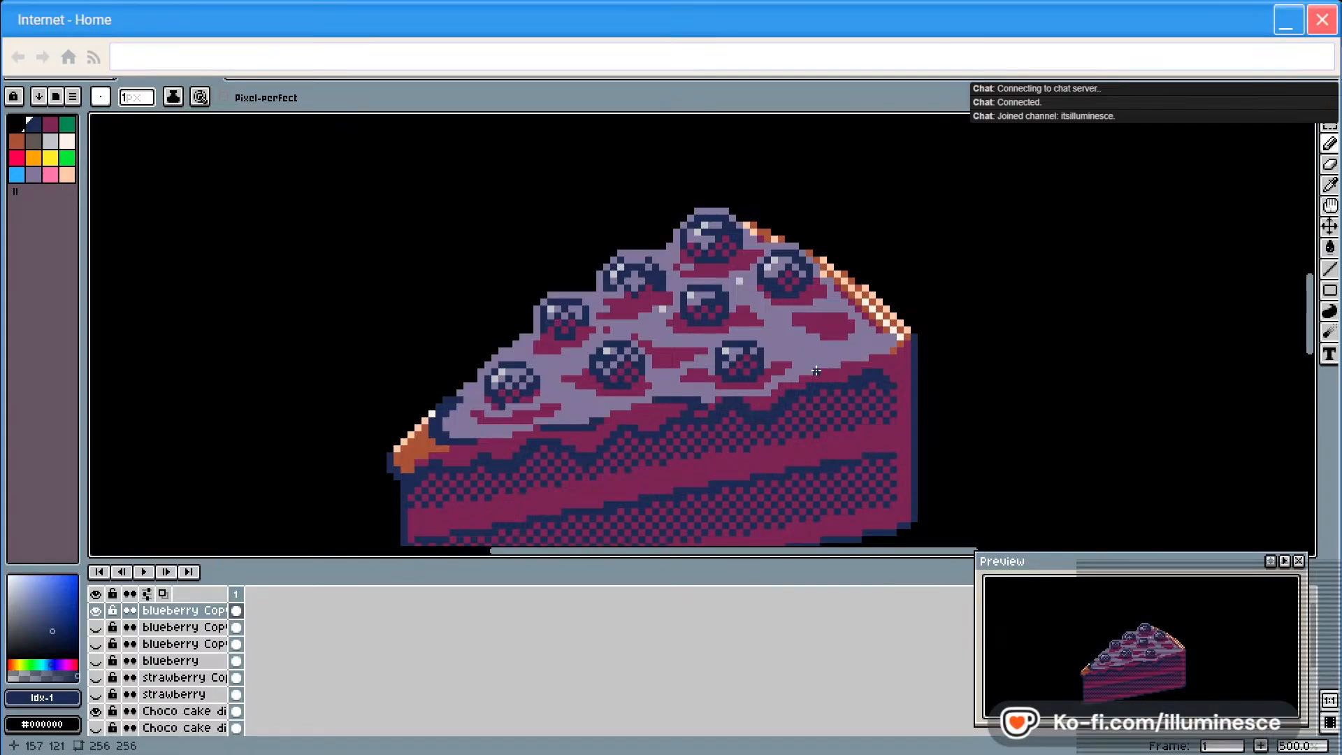
{"action": "left_click_drag", "start_coordinate": [816, 370], "coordinate": [872, 358]}
Shade the maroon swirls by the back crust and beside the center berry with navy Idx-1, trimming the first with lavender Idx-13
{"action": "left_click_drag", "start_coordinate": [809, 330], "coordinate": [808, 328]}
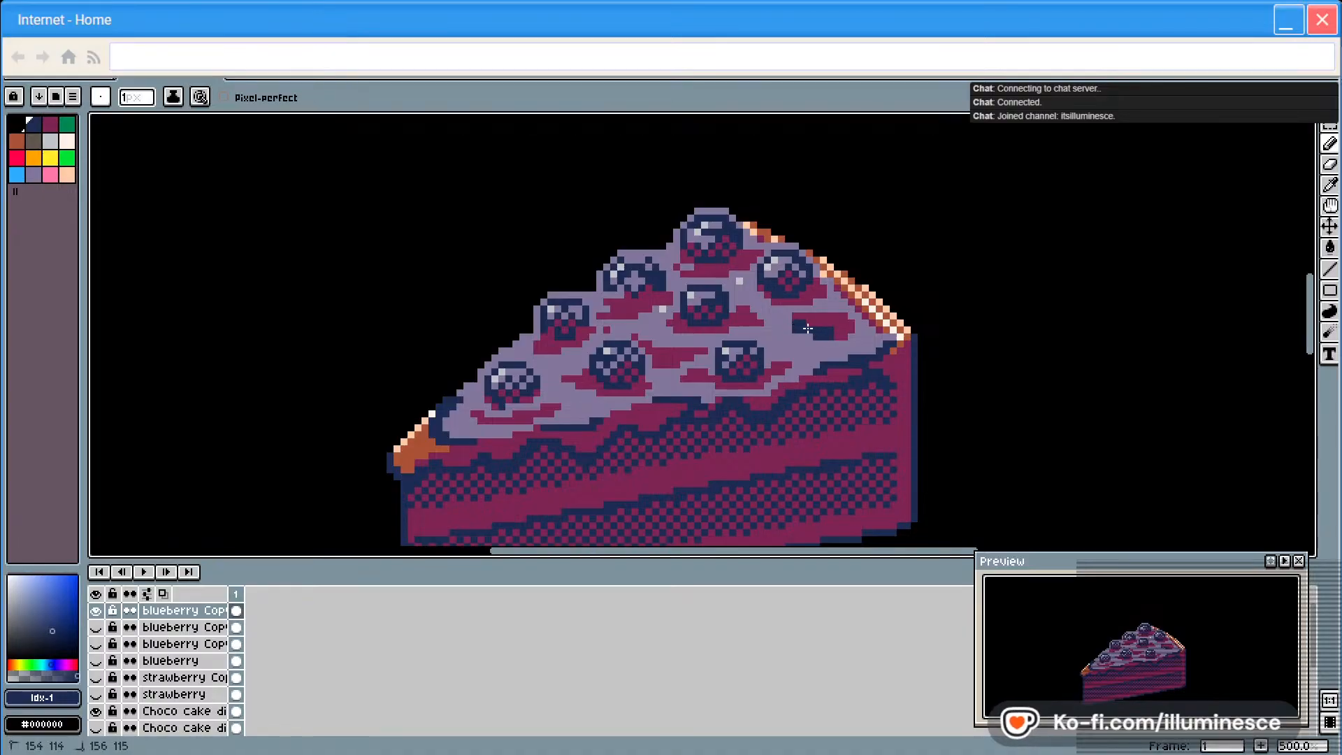
{"action": "left_click", "coordinate": [33, 174]}
{"action": "left_click_drag", "start_coordinate": [805, 326], "coordinate": [794, 323]}
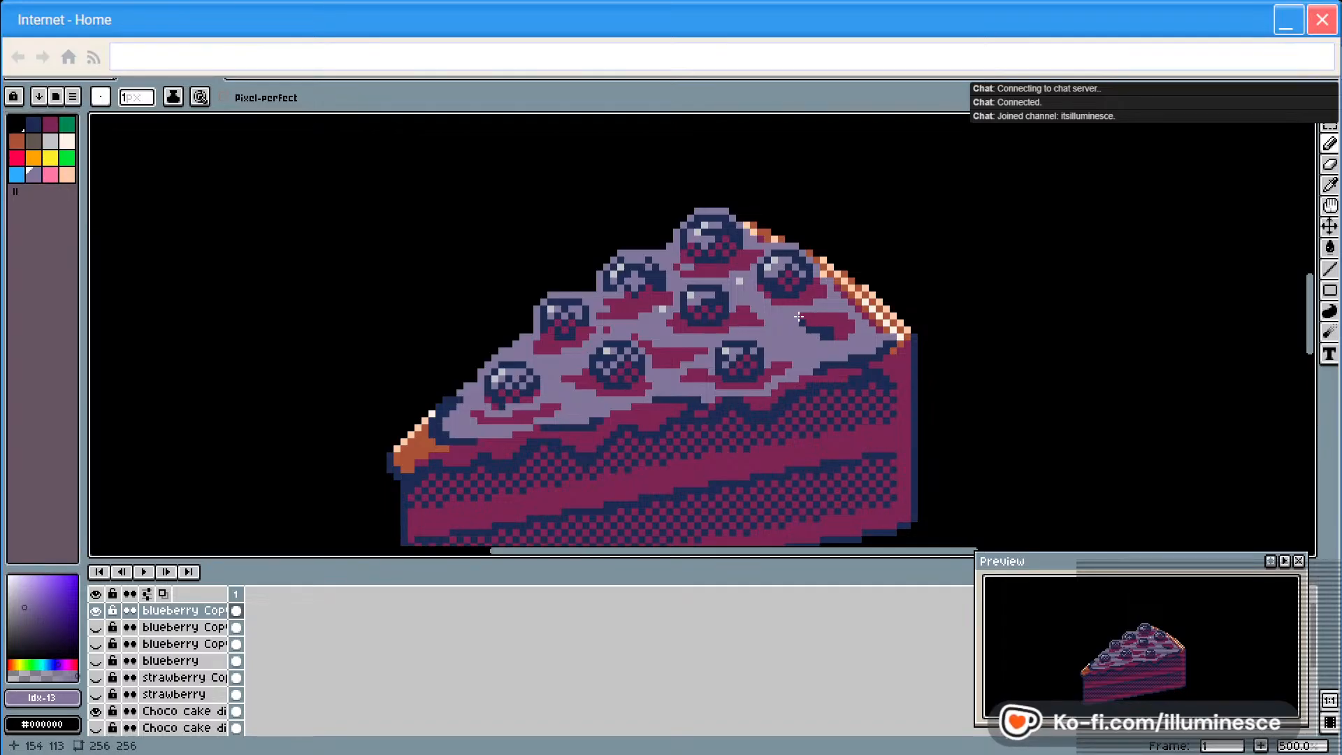
{"action": "left_click", "coordinate": [51, 124]}
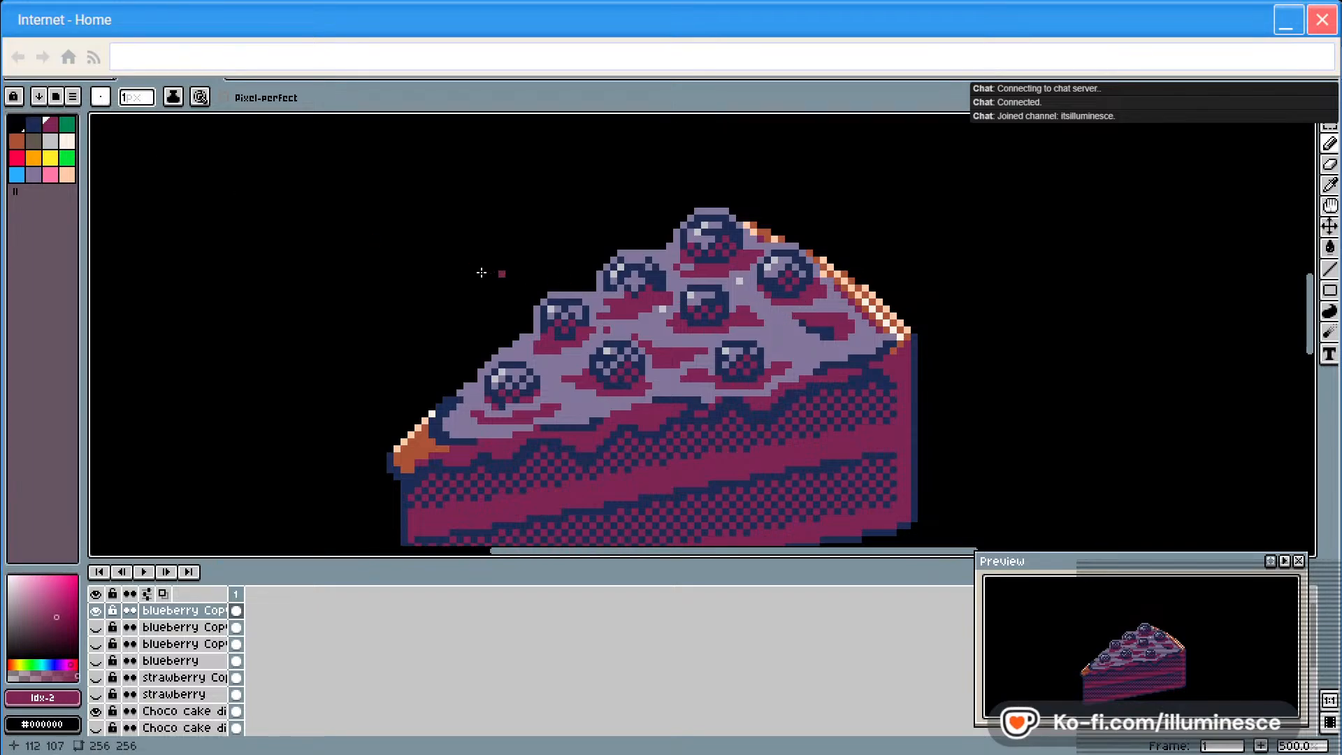
{"action": "left_click", "coordinate": [33, 123]}
{"action": "left_click_drag", "start_coordinate": [741, 308], "coordinate": [760, 318]}
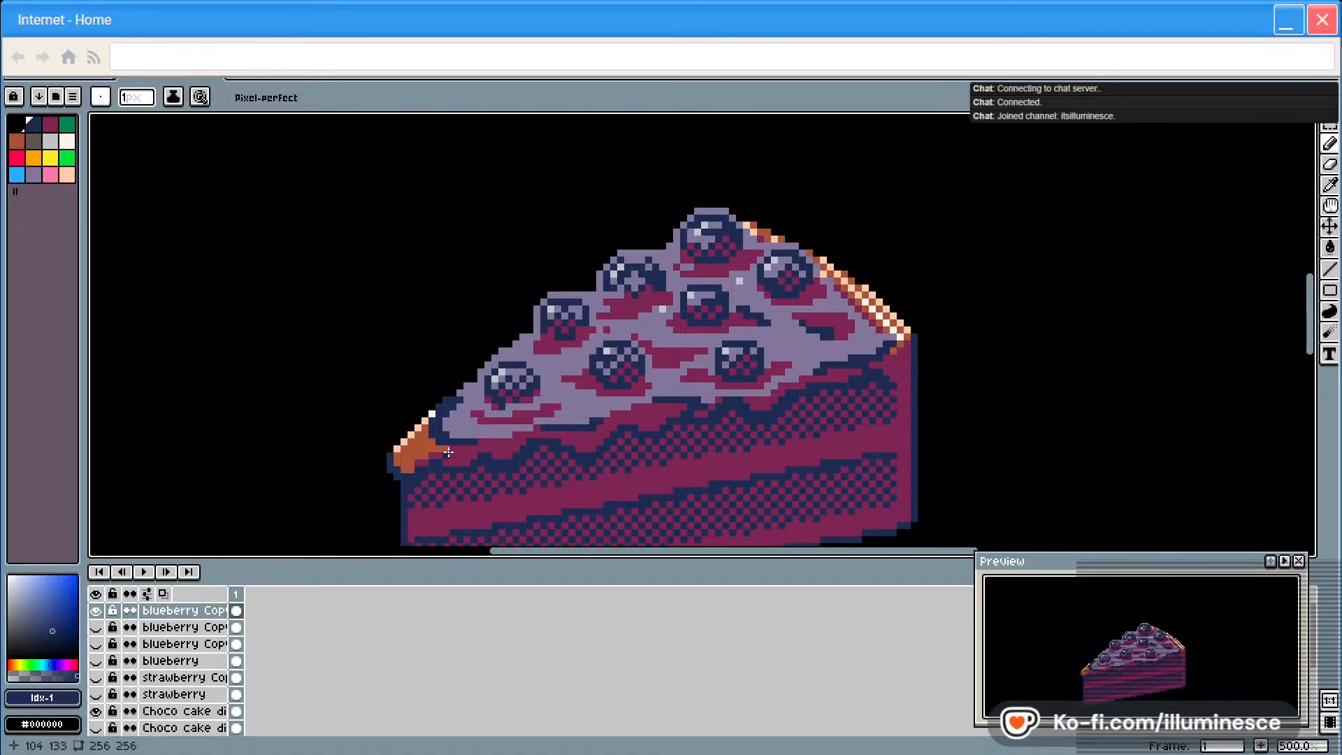
Undo the navy strokes on the glaze edge and the maroon swirls
{"action": "key", "text": "ctrl+z"}
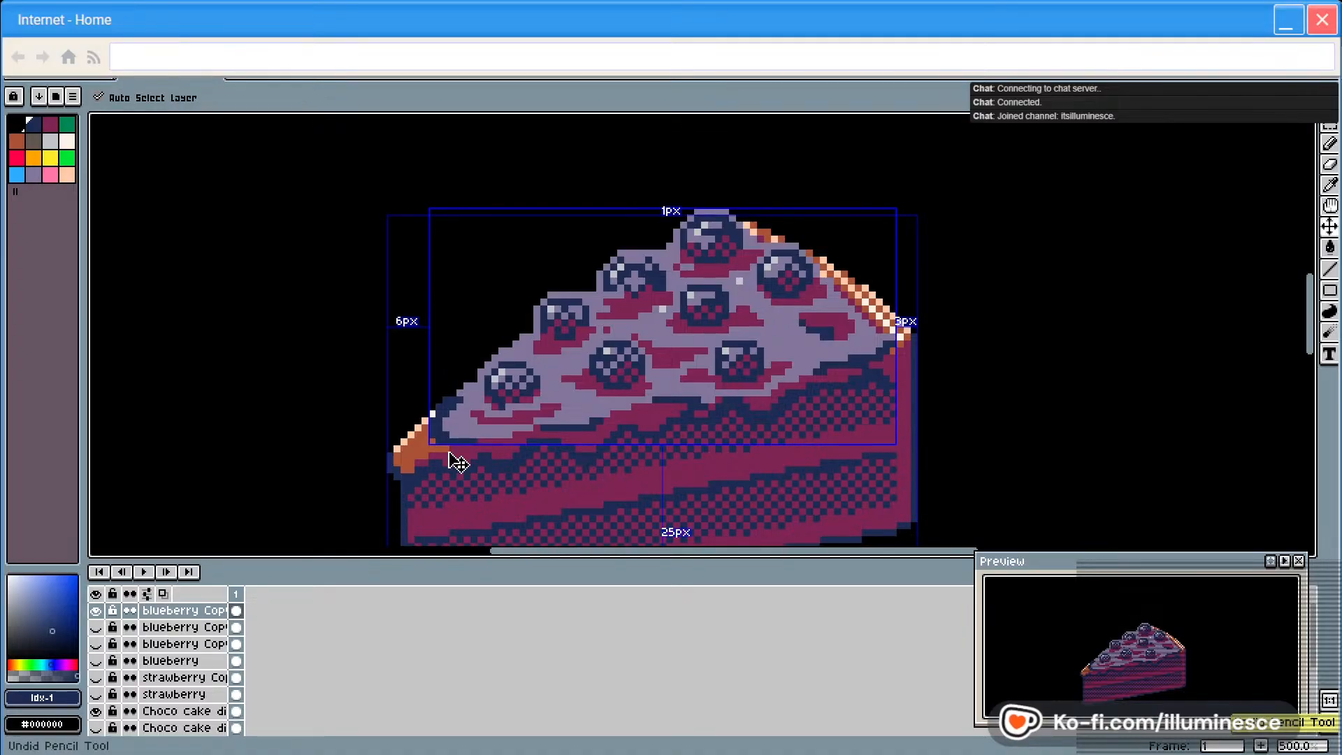
{"action": "key", "text": "ctrl+z"}
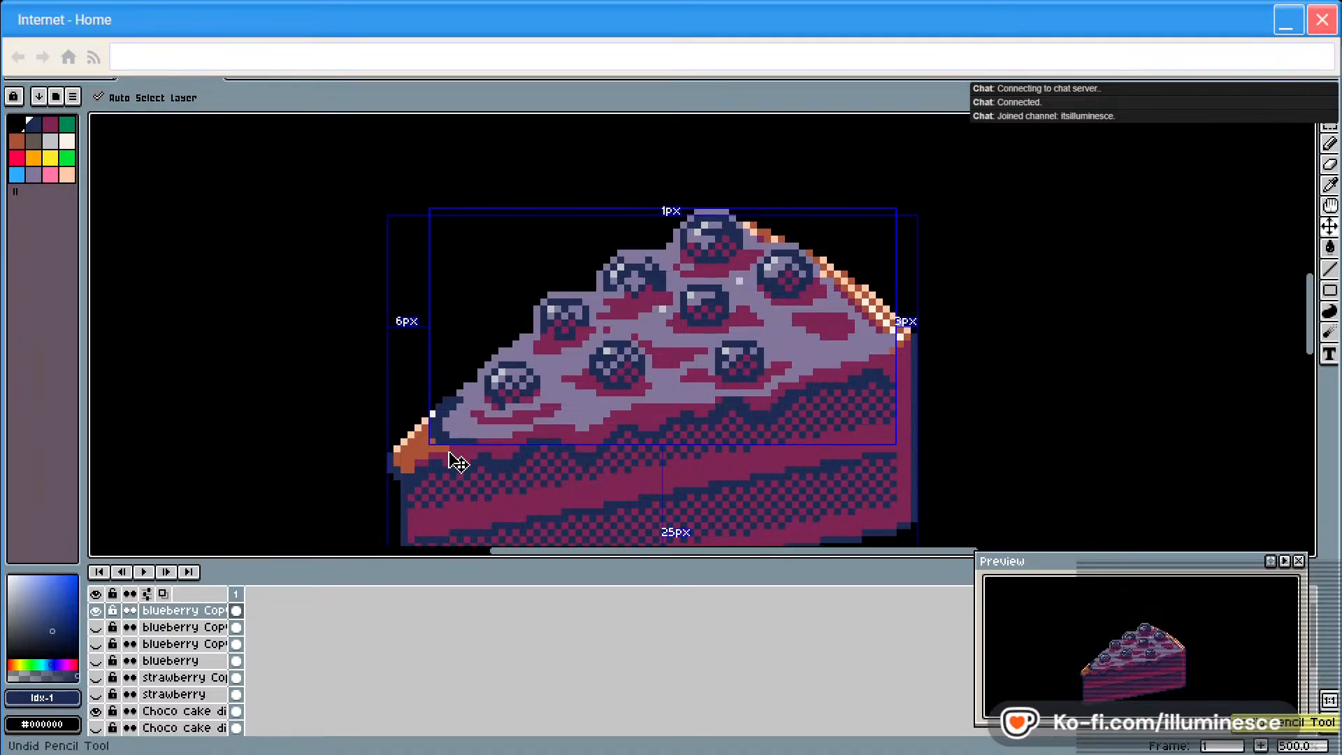
{"action": "key", "text": "ctrl+z"}
{"action": "key", "text": "ctrl+z"}
{"action": "key", "text": "ctrl+y"}
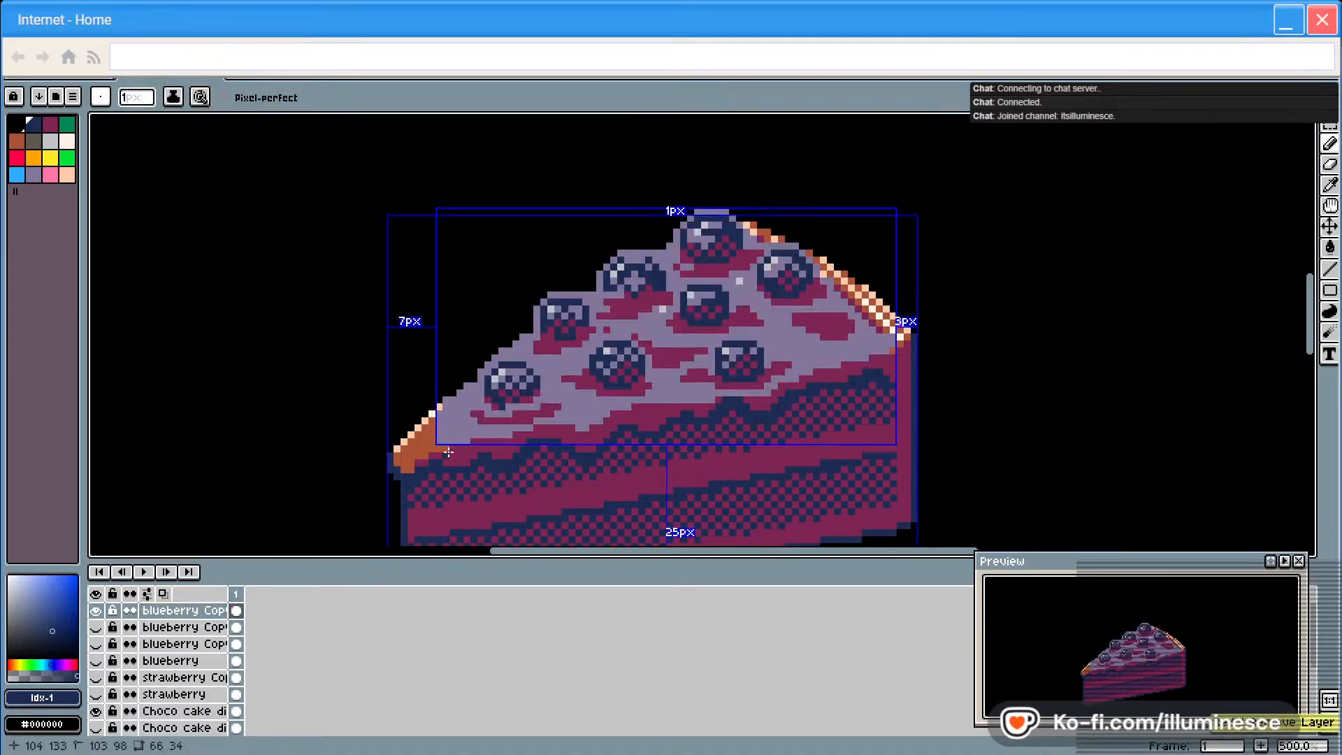
Duplicate the lavender-glaze blueberry layer and outline the glaze's front edge in navy Idx-1 on the copy
{"action": "right_click", "coordinate": [168, 610]}
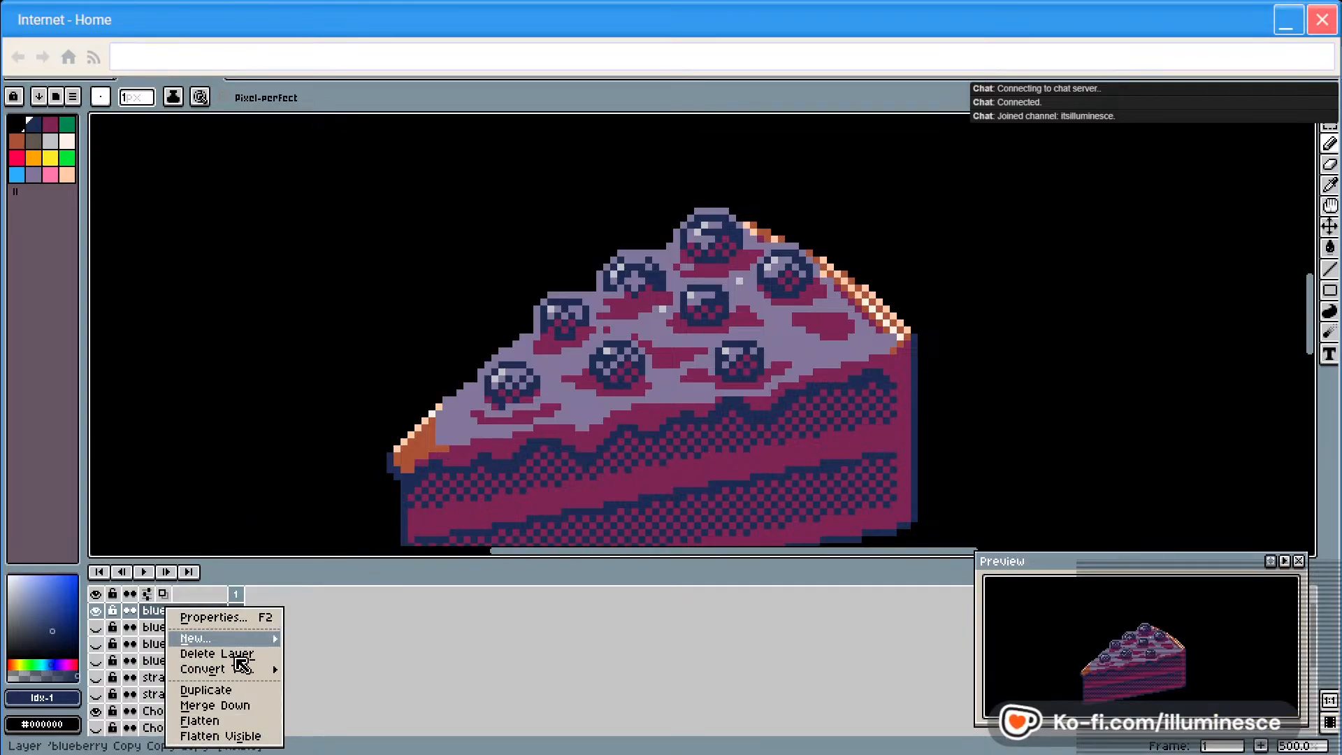
{"action": "left_click", "coordinate": [206, 690]}
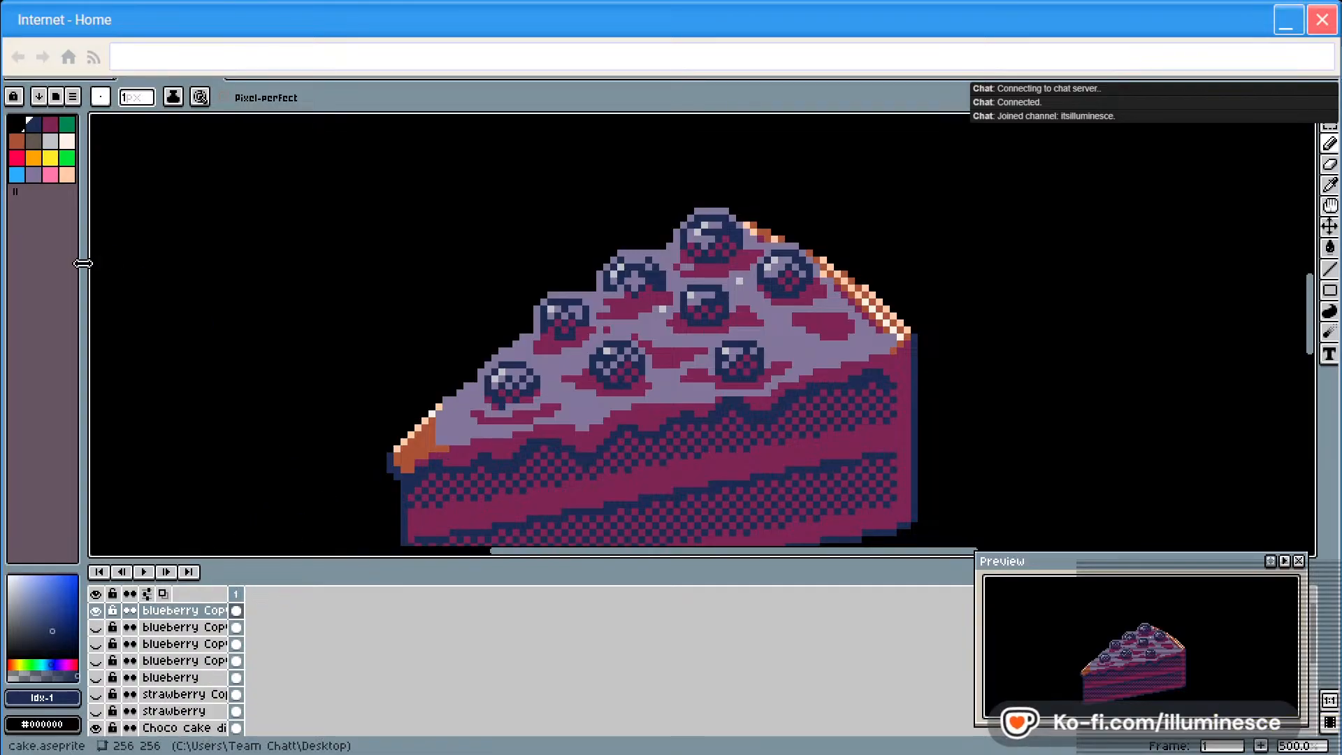
{"action": "mouse_move", "coordinate": [446, 407]}
{"action": "left_mouse_down"}
{"action": "mouse_move", "coordinate": [440, 442]}
{"action": "mouse_move", "coordinate": [536, 431]}
{"action": "mouse_move", "coordinate": [494, 436]}
{"action": "mouse_move", "coordinate": [529, 432]}
{"action": "left_mouse_up"}
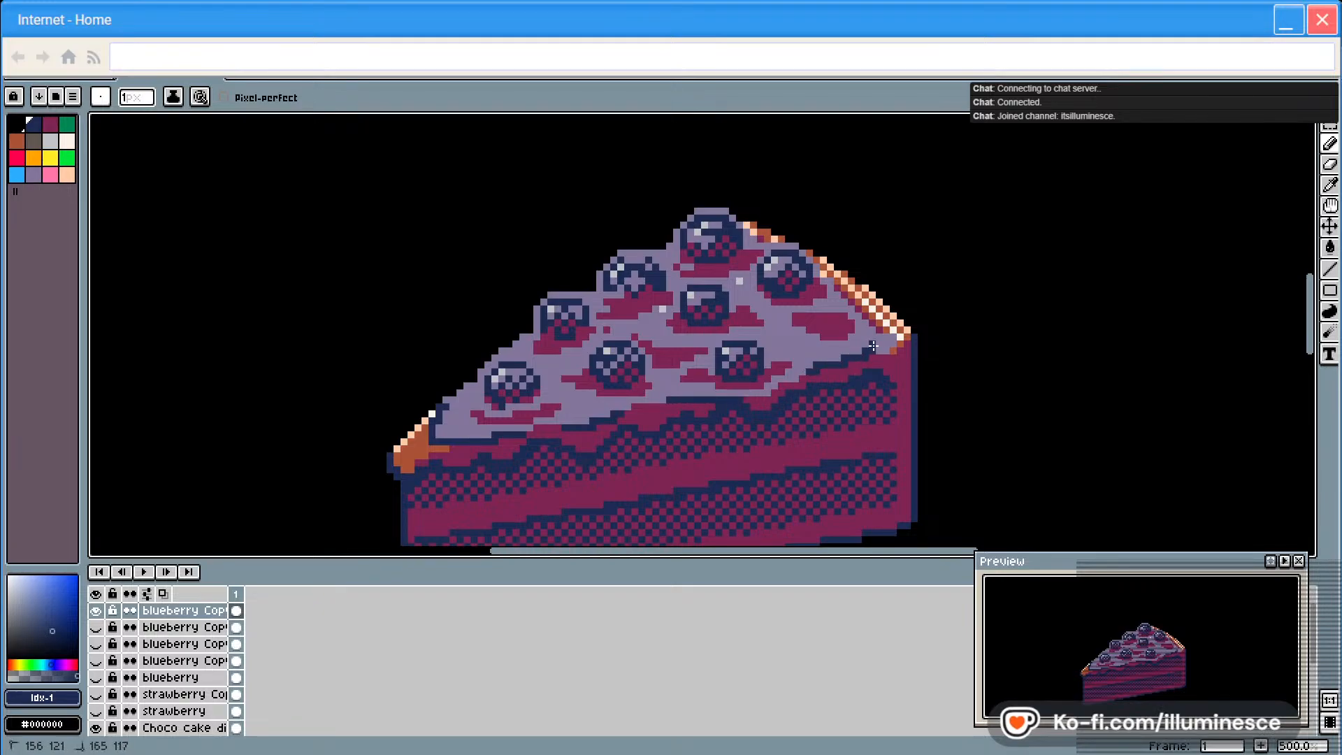
Shade the underside of the maroon swirl near the back crust with navy Idx-1 and trim it with lavender Idx-13
{"action": "mouse_move", "coordinate": [817, 341]}
{"action": "left_mouse_down"}
{"action": "mouse_move", "coordinate": [793, 327]}
{"action": "mouse_move", "coordinate": [831, 340]}
{"action": "left_mouse_up"}
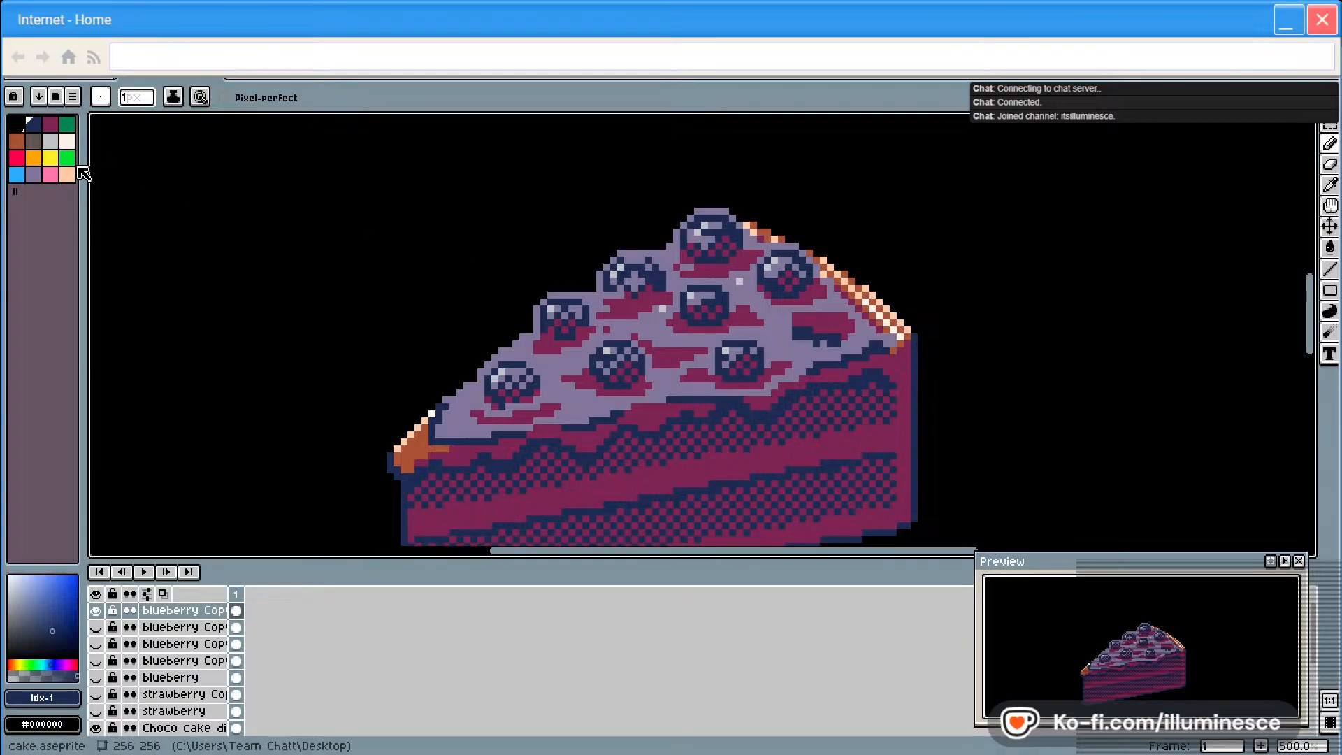
{"action": "left_click", "coordinate": [761, 339], "text": "alt"}
{"action": "left_click_drag", "start_coordinate": [789, 337], "coordinate": [844, 344]}
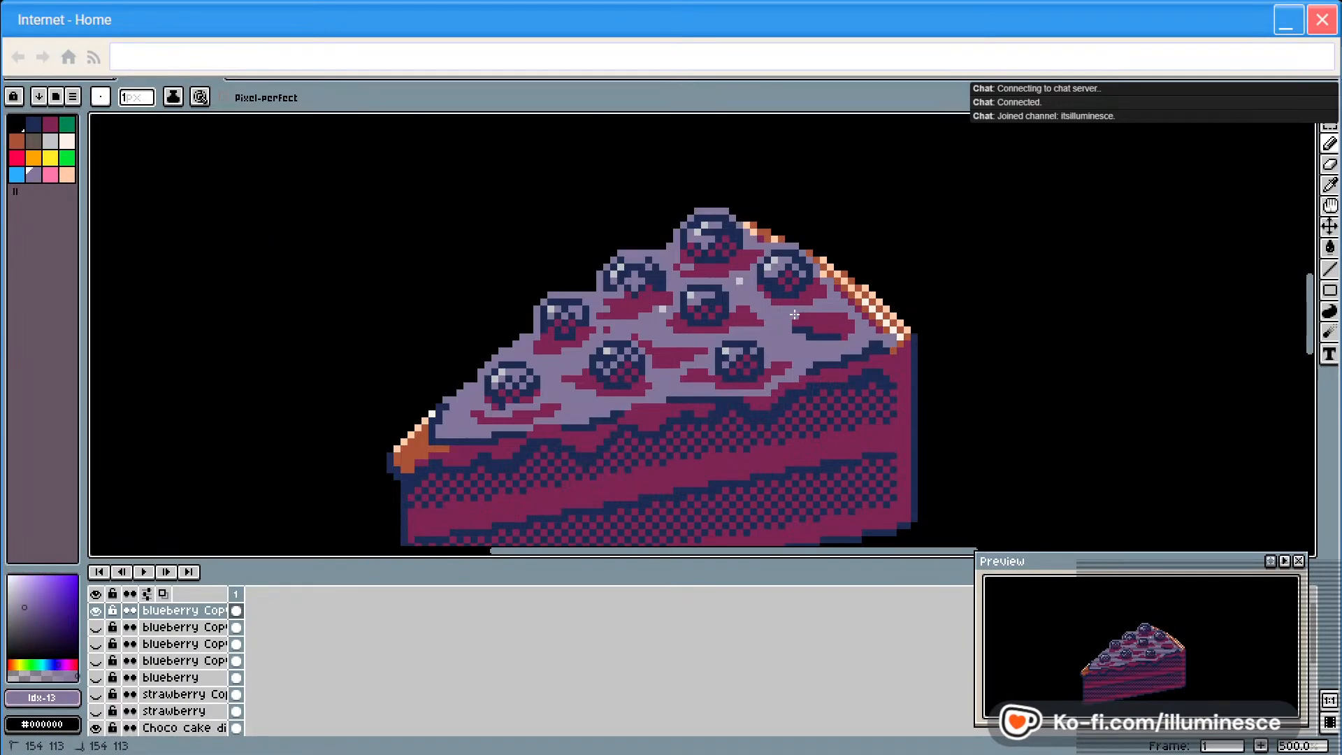
Return to navy Idx-1 and edge the maroon swirls between the center berries, under the topmost berry and beside the two front-center berries
{"action": "left_click", "coordinate": [629, 322], "text": "alt"}
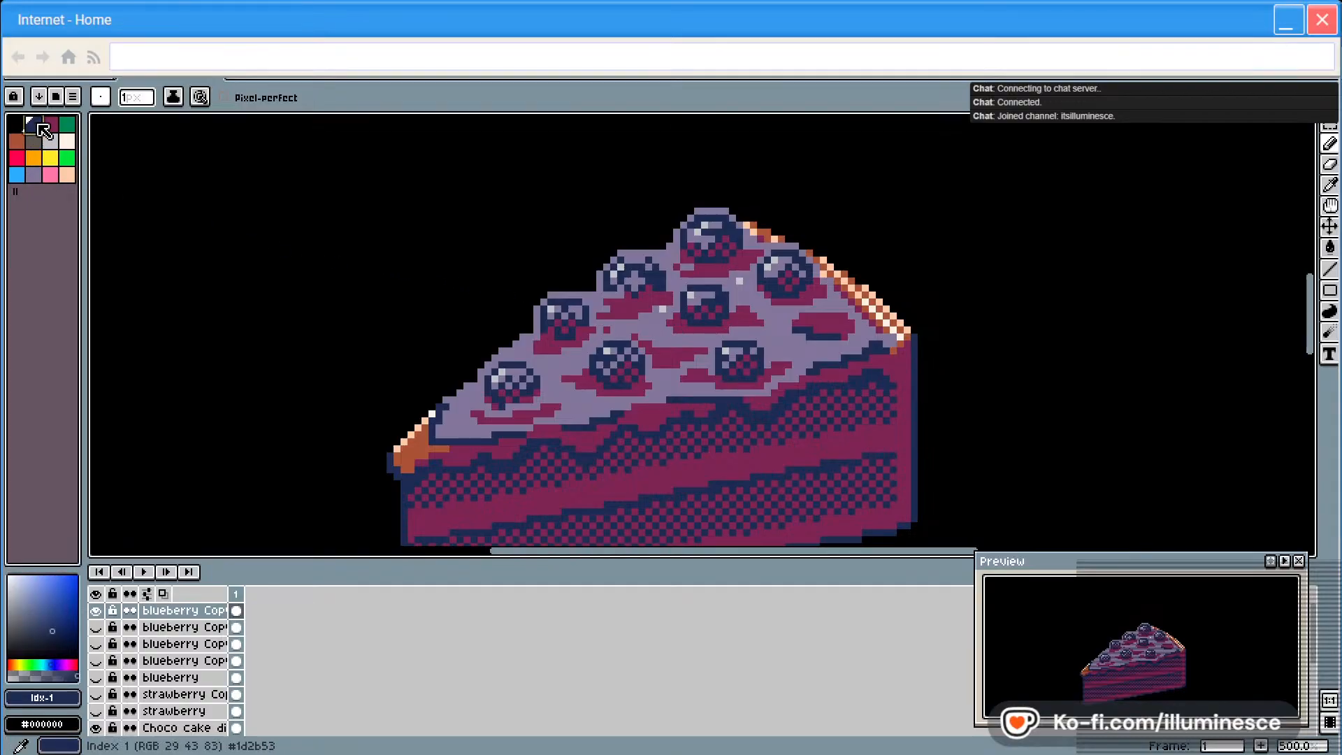
{"action": "left_click_drag", "start_coordinate": [633, 331], "coordinate": [699, 340]}
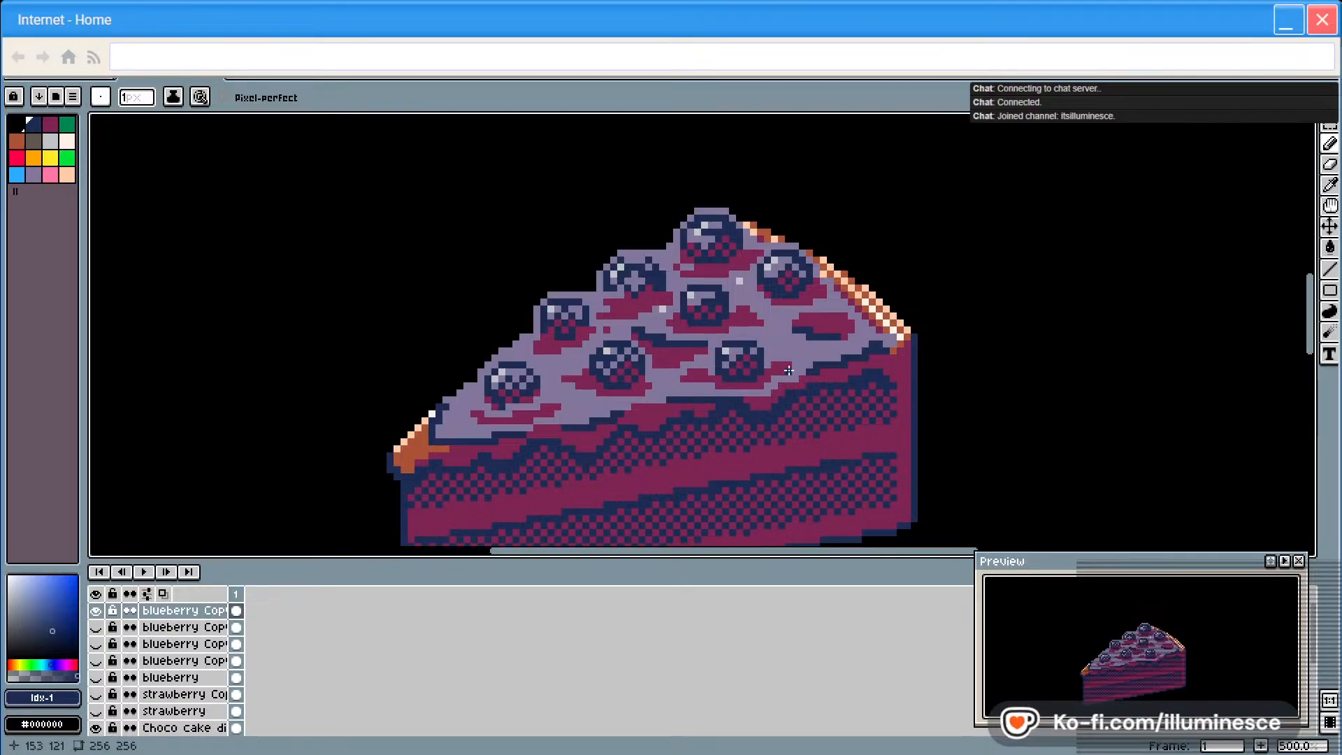
{"action": "key", "text": "v"}
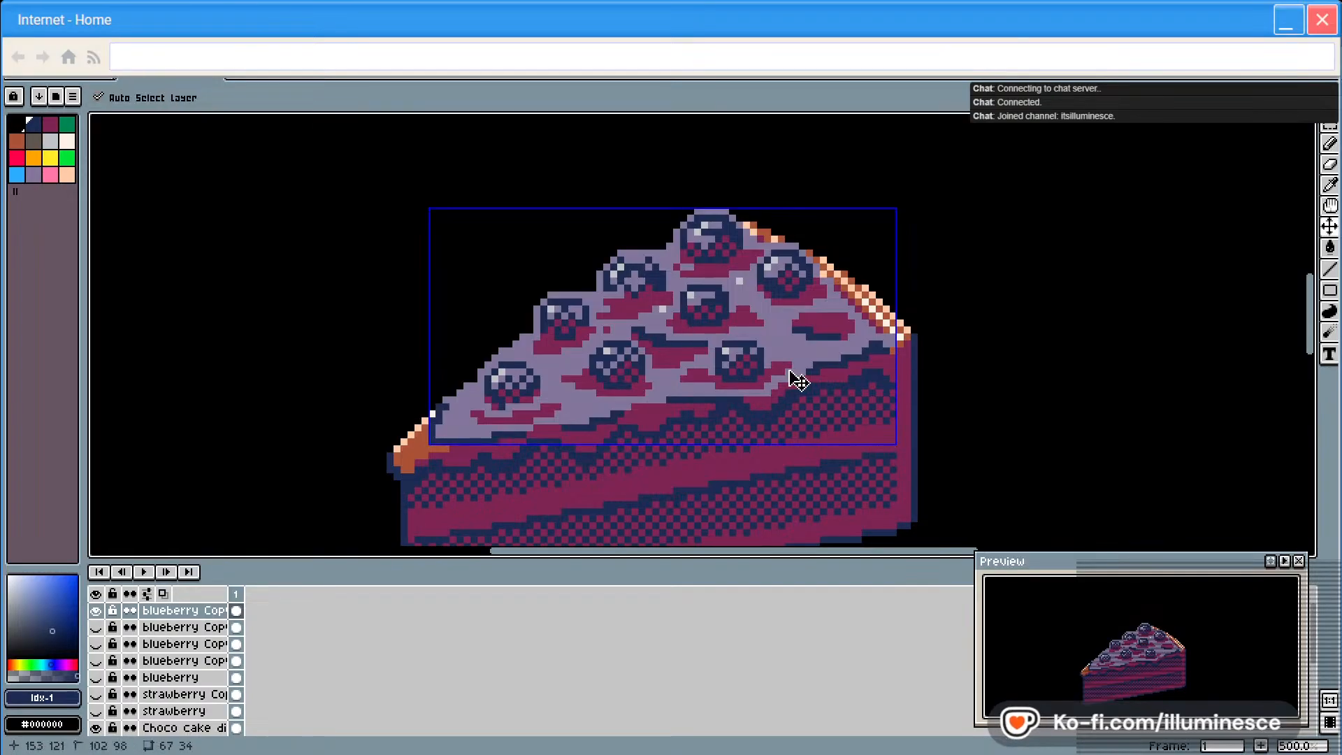
{"action": "key", "text": "b"}
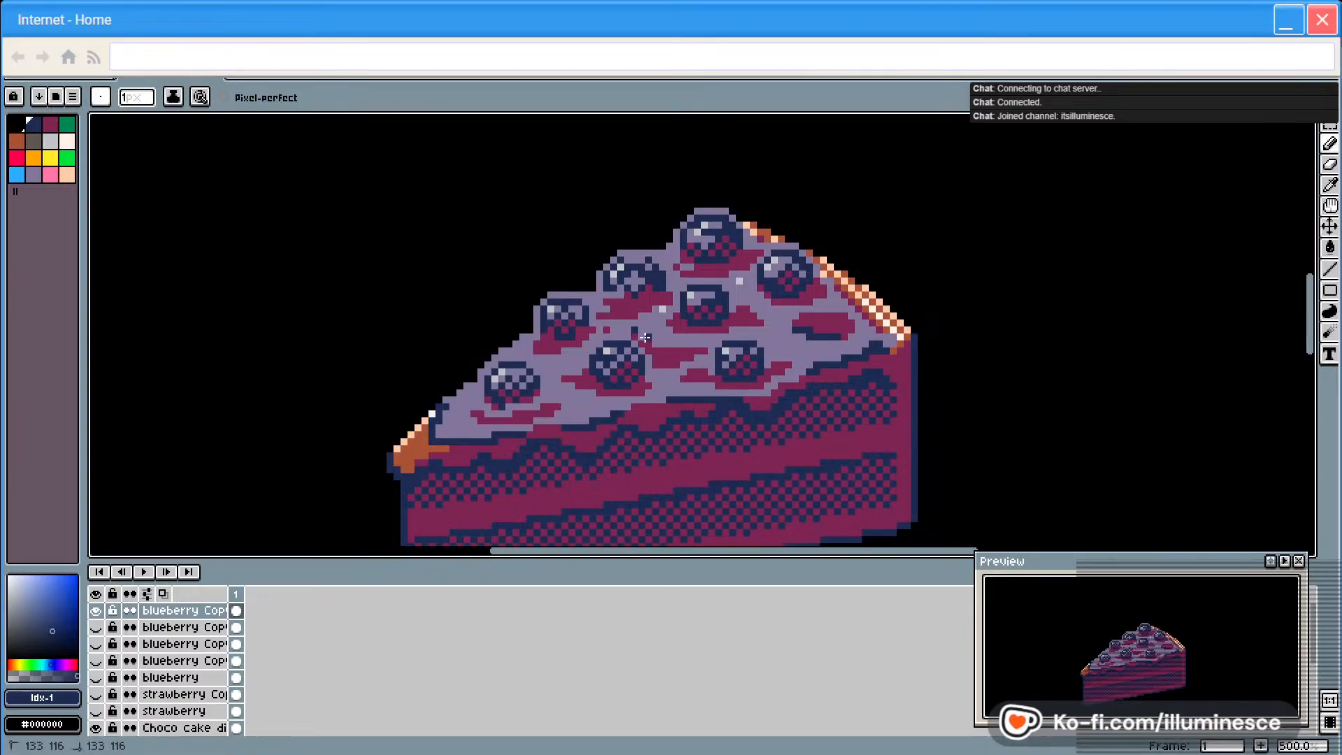
{"action": "left_click_drag", "start_coordinate": [652, 339], "coordinate": [682, 344]}
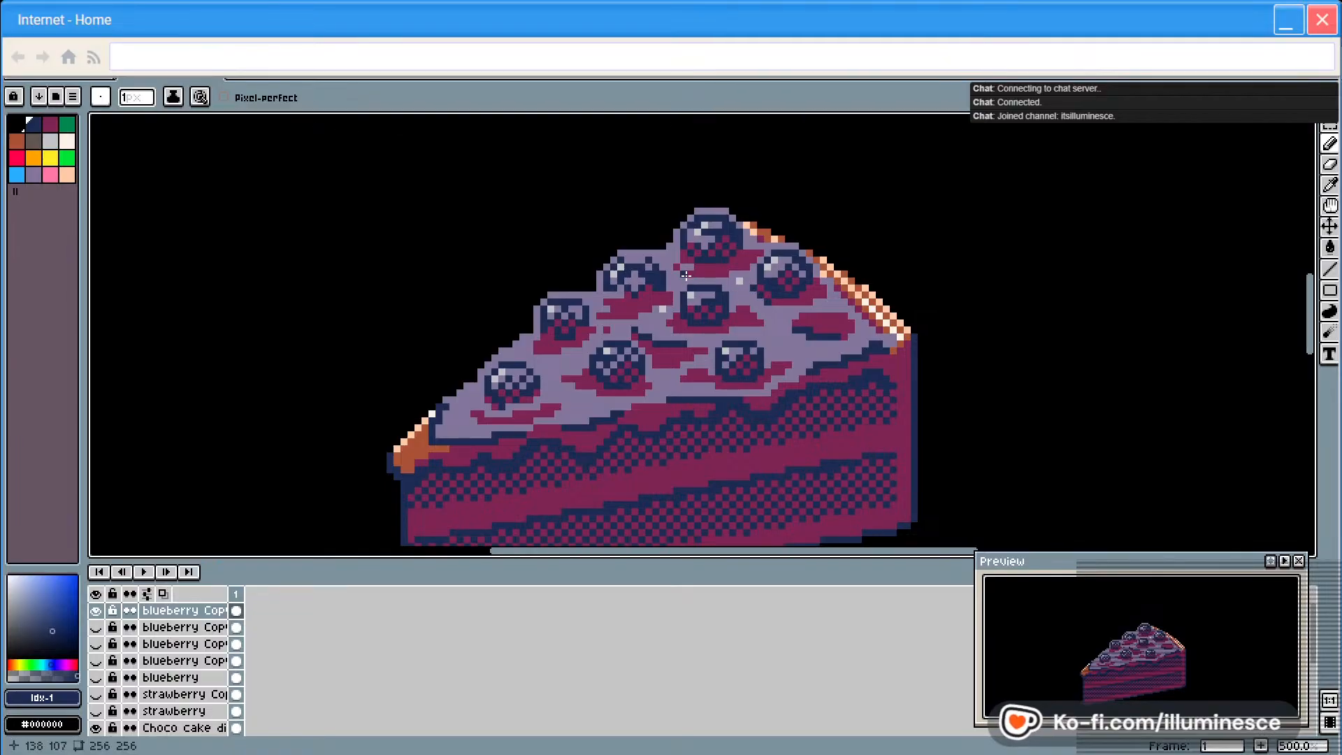
{"action": "left_click_drag", "start_coordinate": [683, 275], "coordinate": [718, 274]}
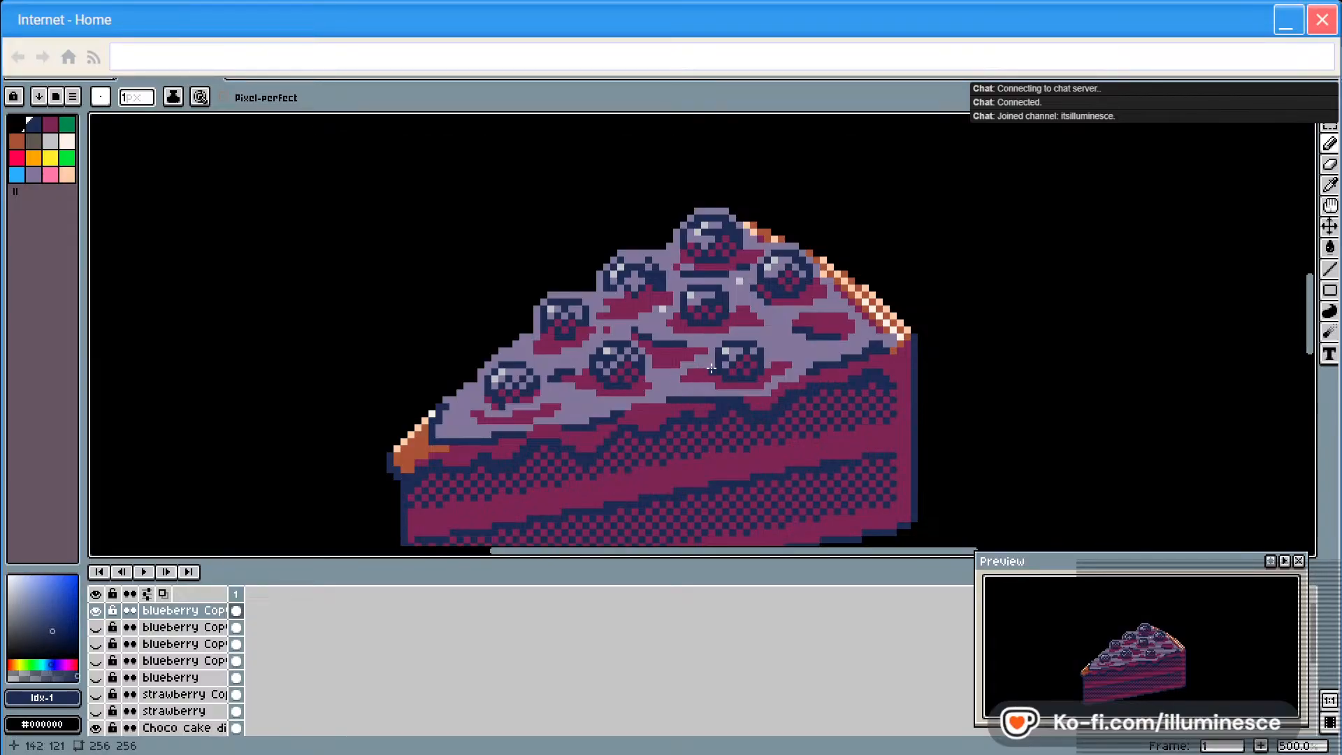
{"action": "left_click_drag", "start_coordinate": [698, 370], "coordinate": [677, 376]}
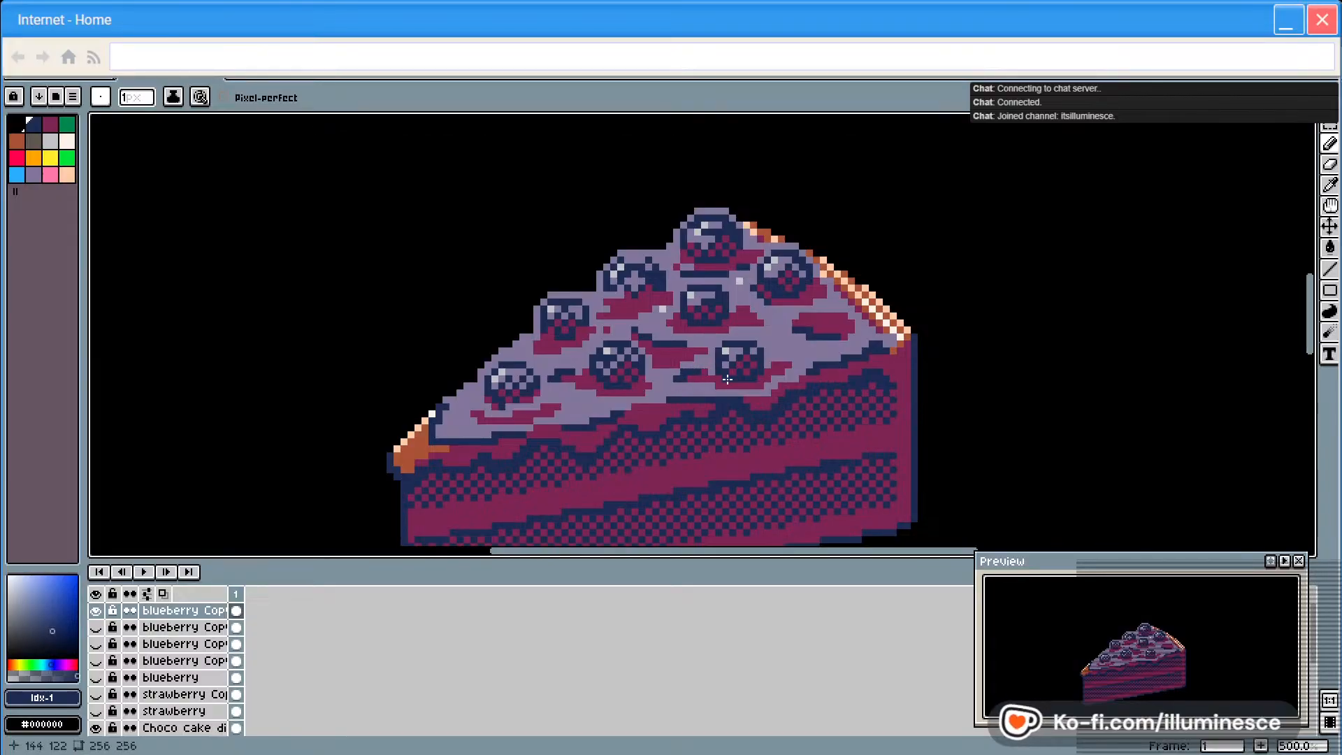
Add a small light grey Idx-6 highlight on the glaze at the front tip of the maroon swirl near the back crust
{"action": "left_click", "coordinate": [717, 368], "text": "alt"}
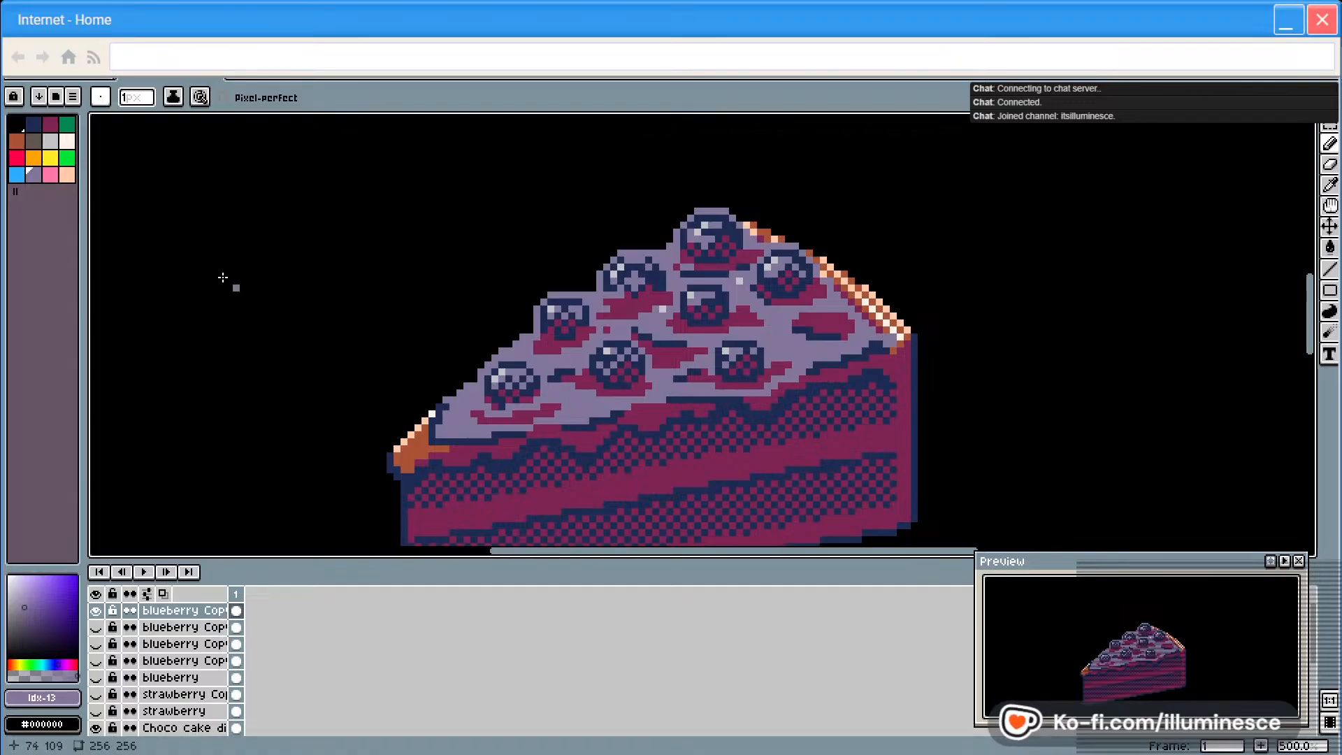
{"action": "left_click", "coordinate": [50, 141]}
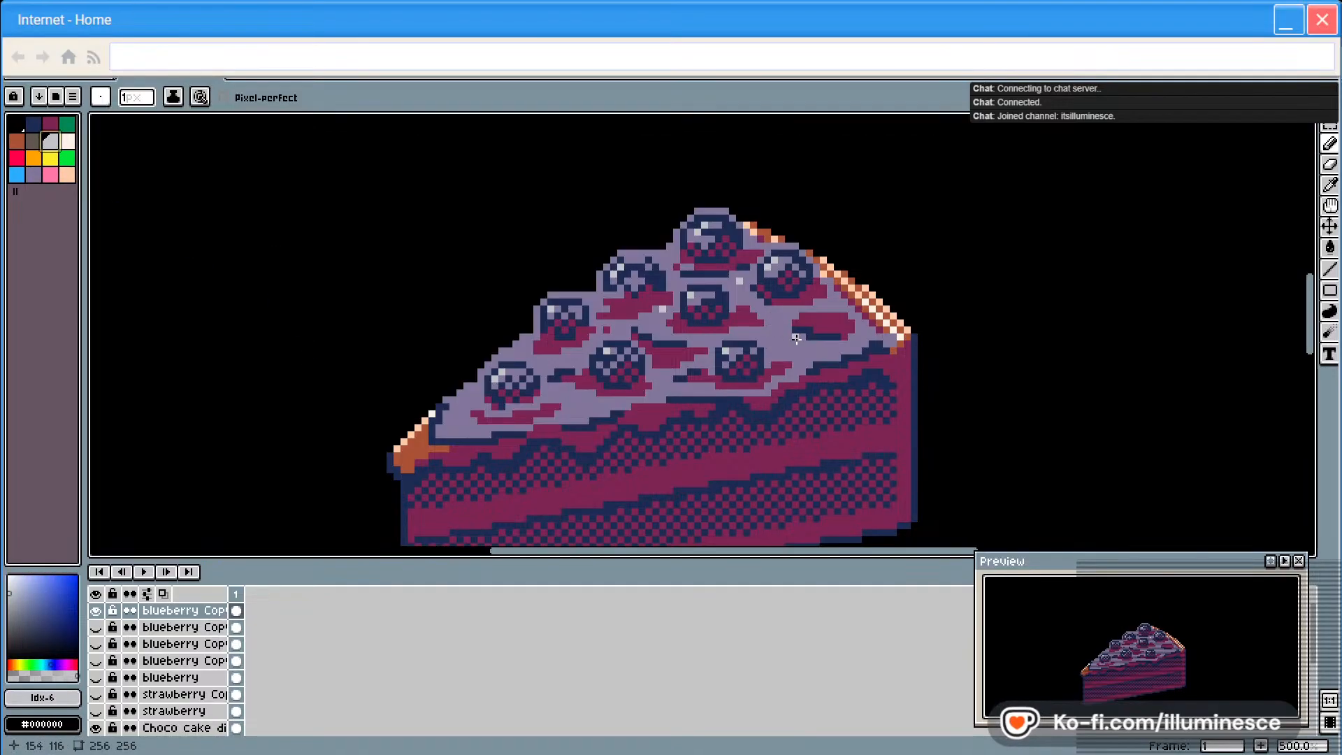
{"action": "left_click_drag", "start_coordinate": [780, 337], "coordinate": [788, 337]}
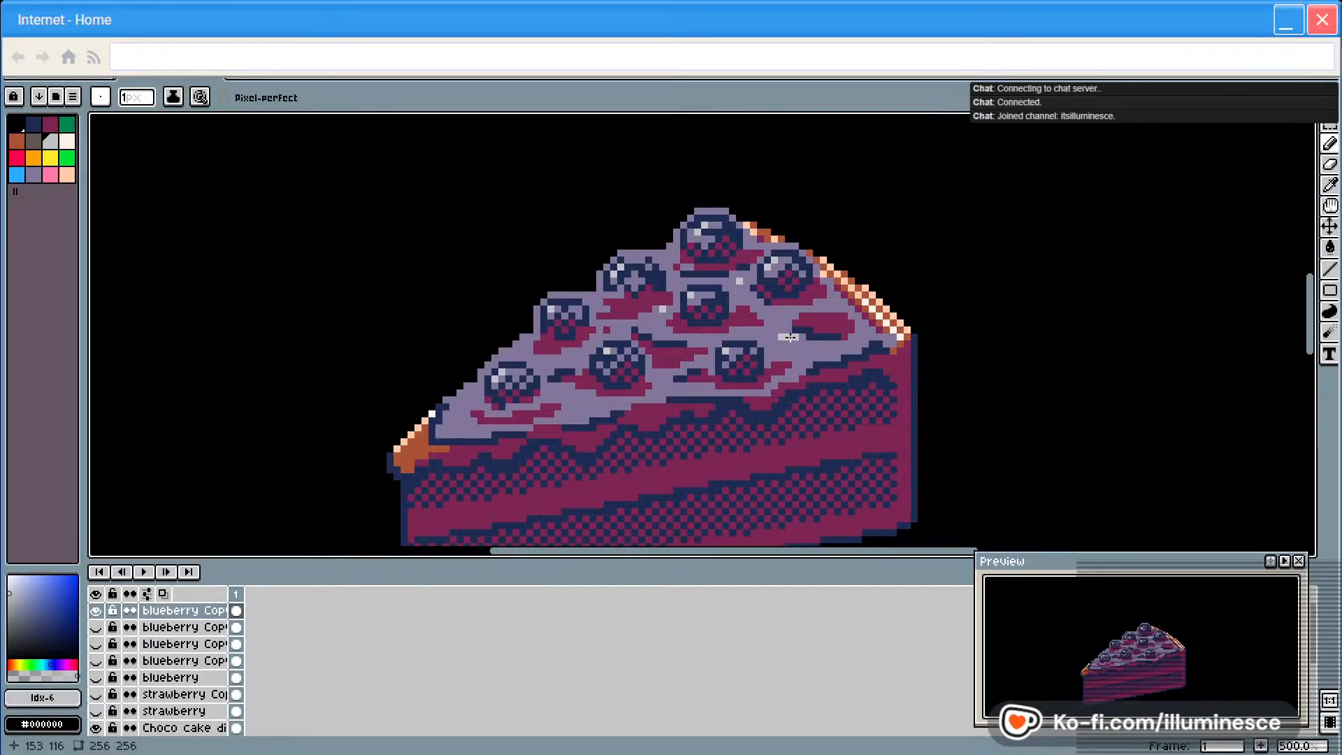
{"action": "key", "text": "z"}
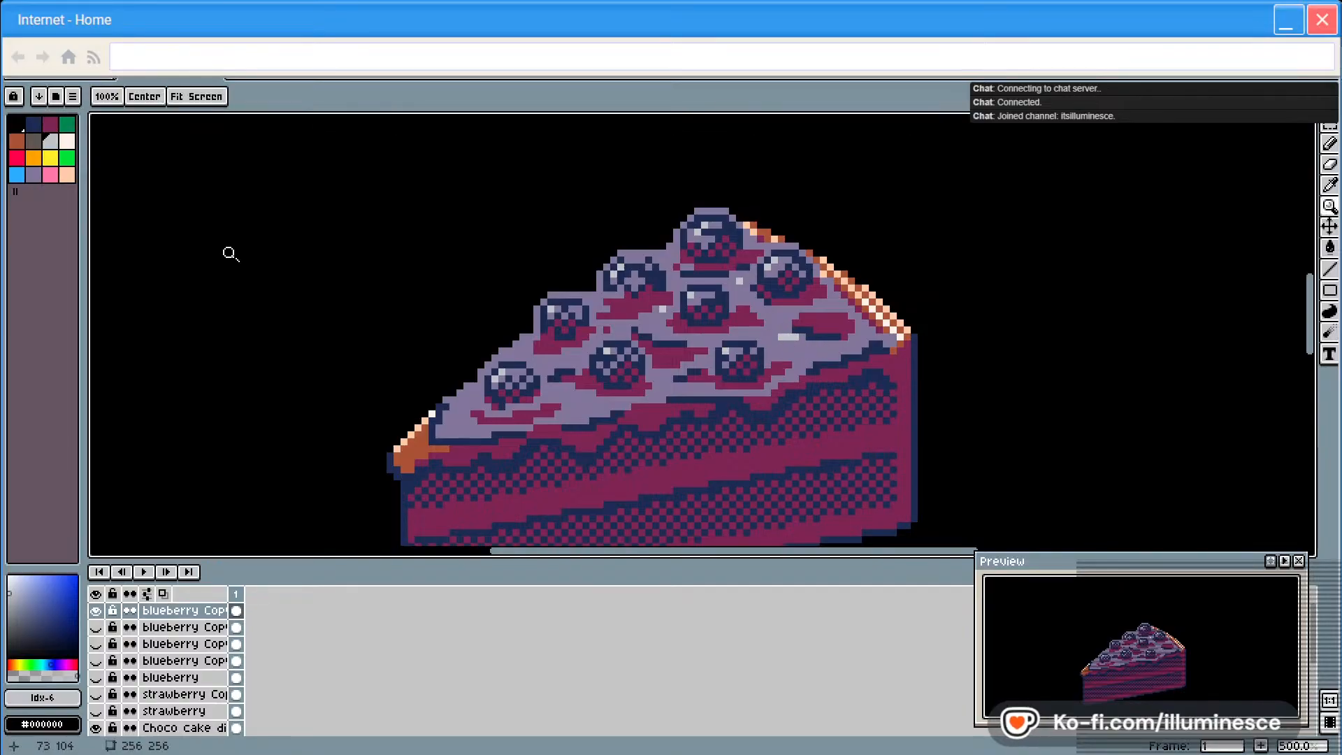
{"action": "key", "text": "b"}
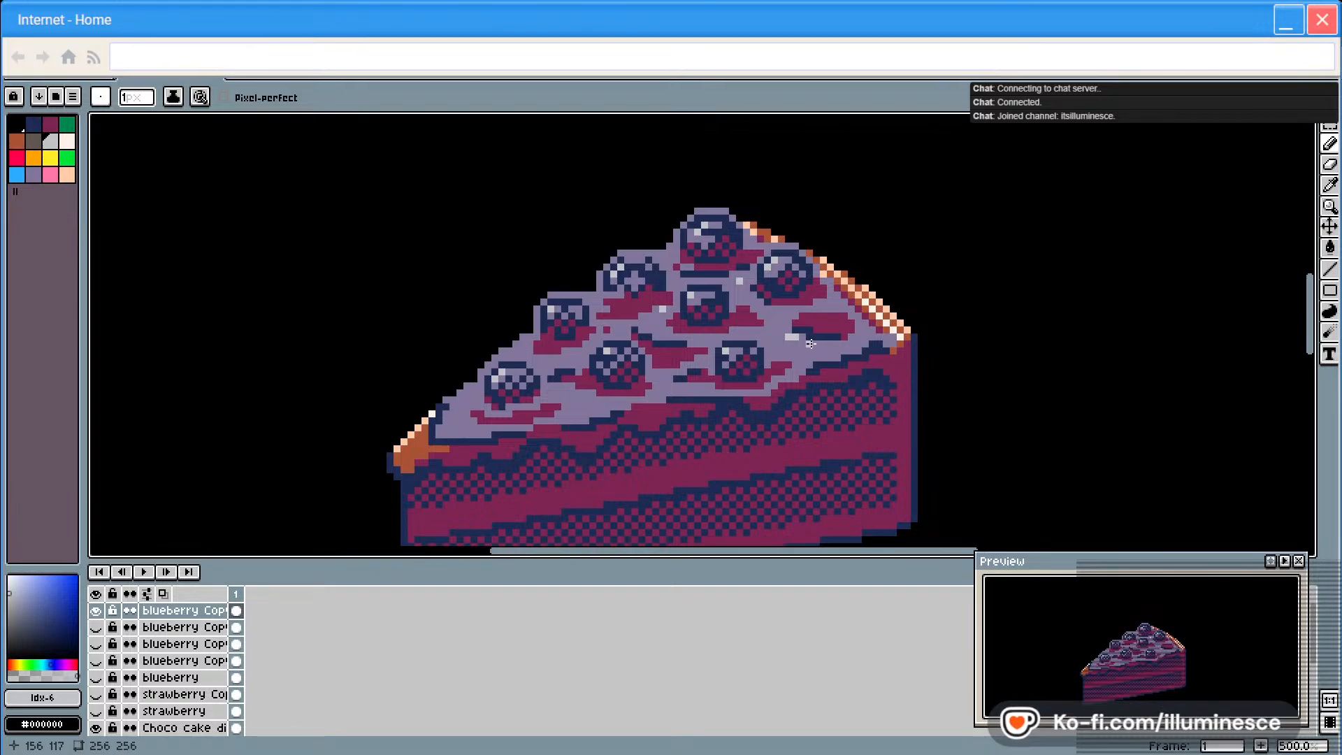
Bring up the browser with the blueberry compote image results and view another reference photo of glossy compote
{"action": "left_click_drag", "start_coordinate": [1341, 161], "coordinate": [1082, 128]}
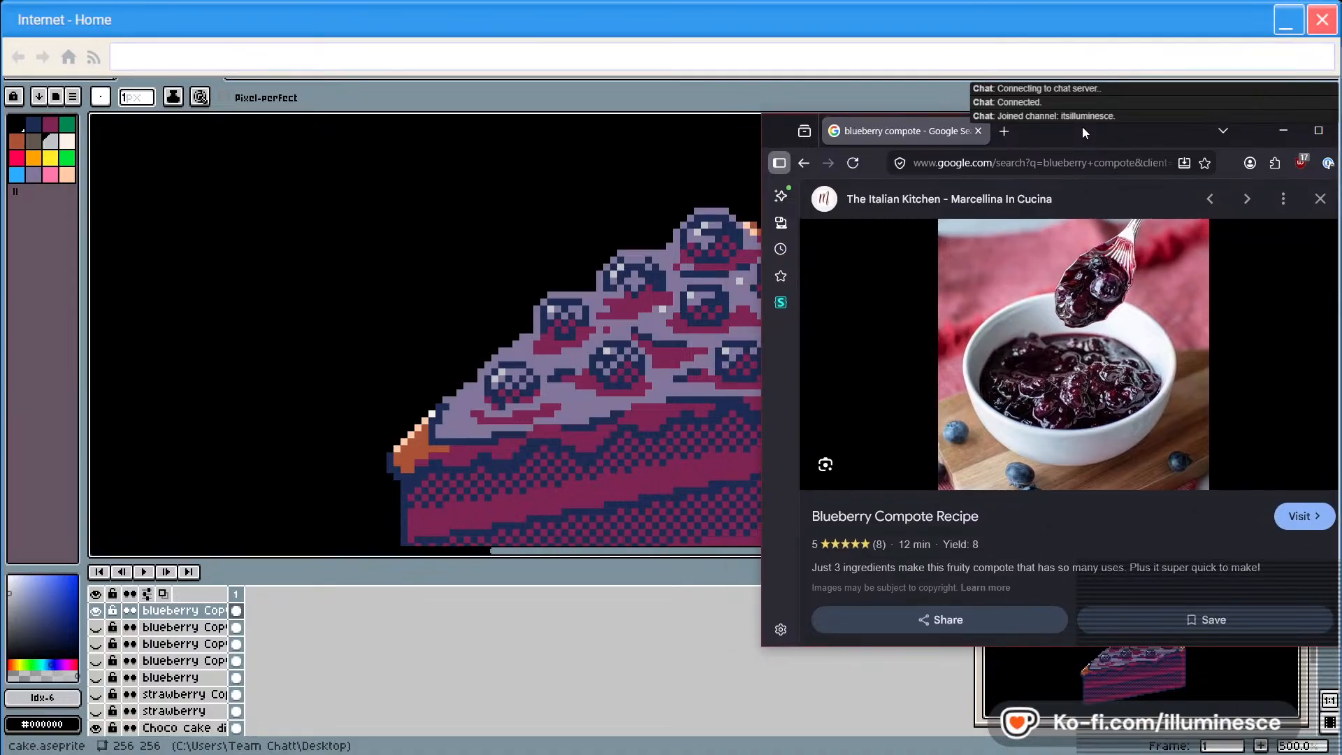
{"action": "left_click", "coordinate": [805, 164]}
{"action": "left_click", "coordinate": [1218, 449]}
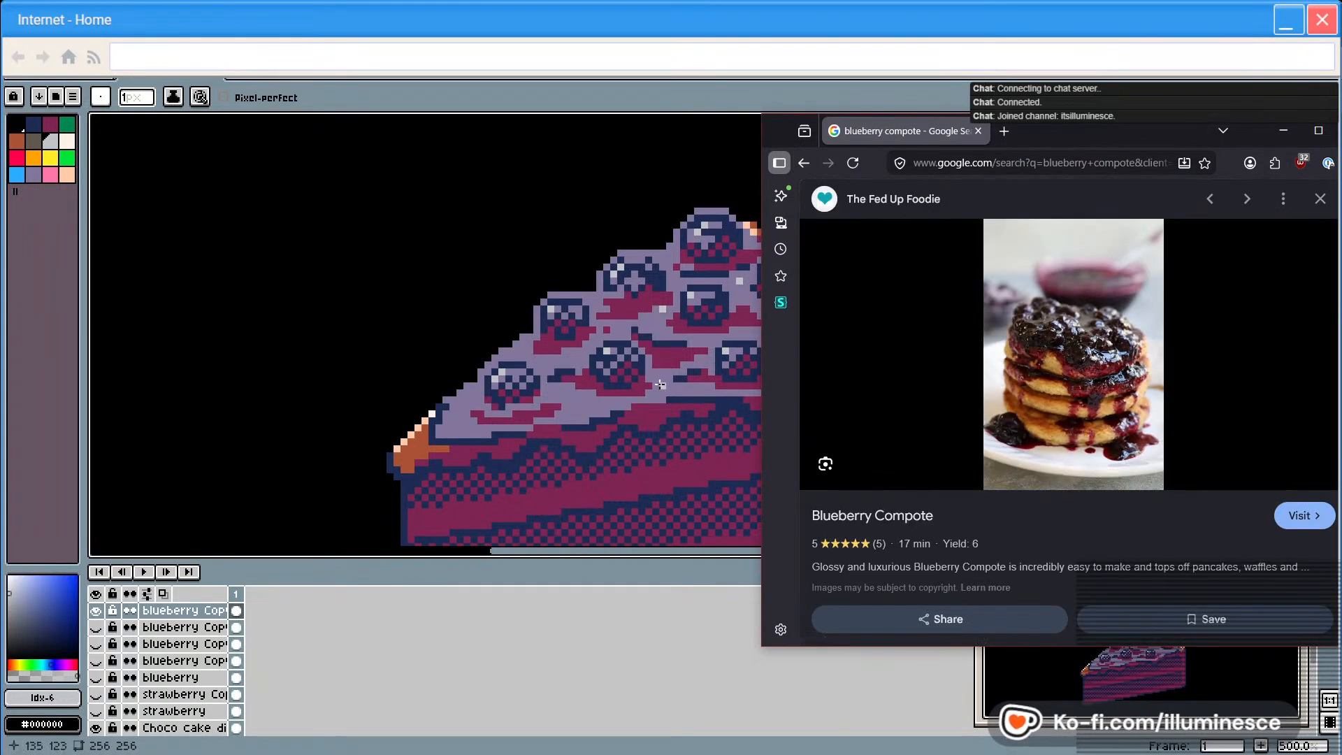
Paint two light grey Idx-6 highlights along the glaze's lower front edge, return to lavender Idx-13 and save cake.aseprite
{"action": "left_click", "coordinate": [572, 404]}
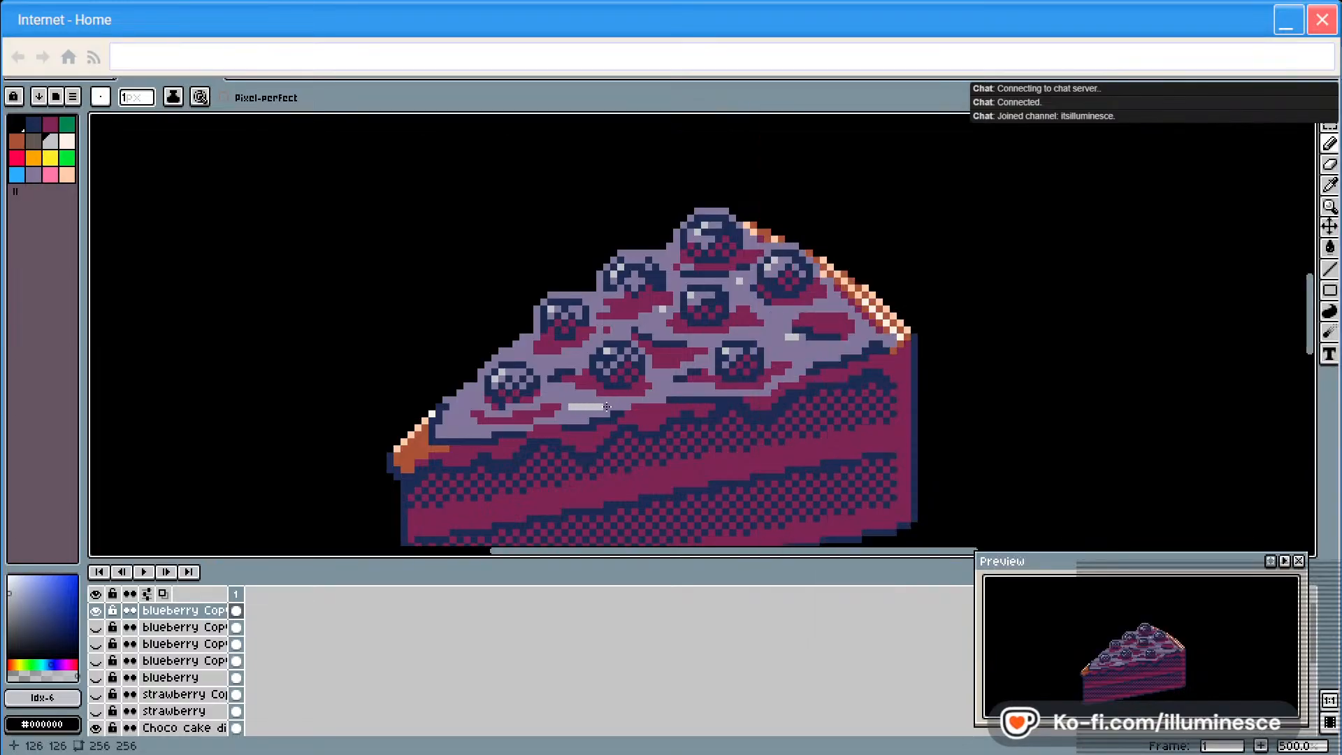
{"action": "key", "text": "ctrl+z"}
{"action": "left_click_drag", "start_coordinate": [576, 412], "coordinate": [603, 413]}
{"action": "key", "text": "ctrl+z"}
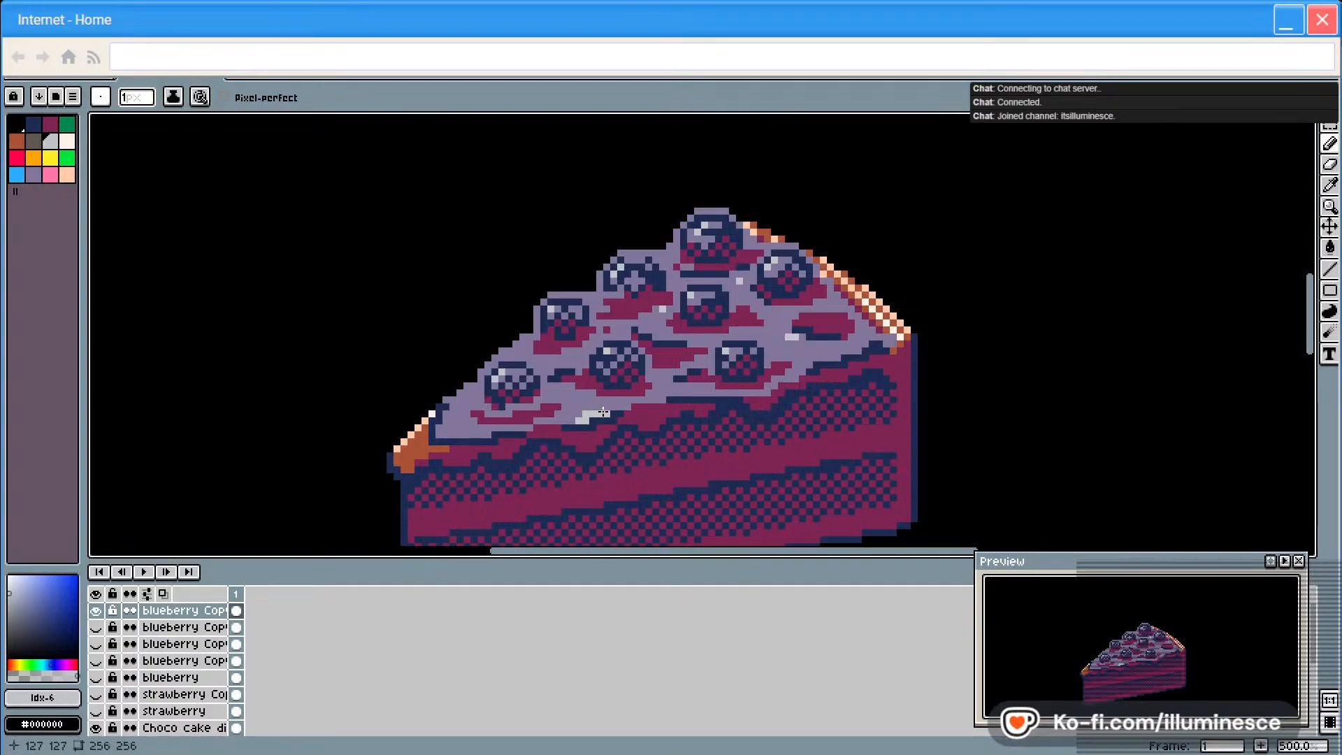
{"action": "left_click_drag", "start_coordinate": [716, 392], "coordinate": [776, 394]}
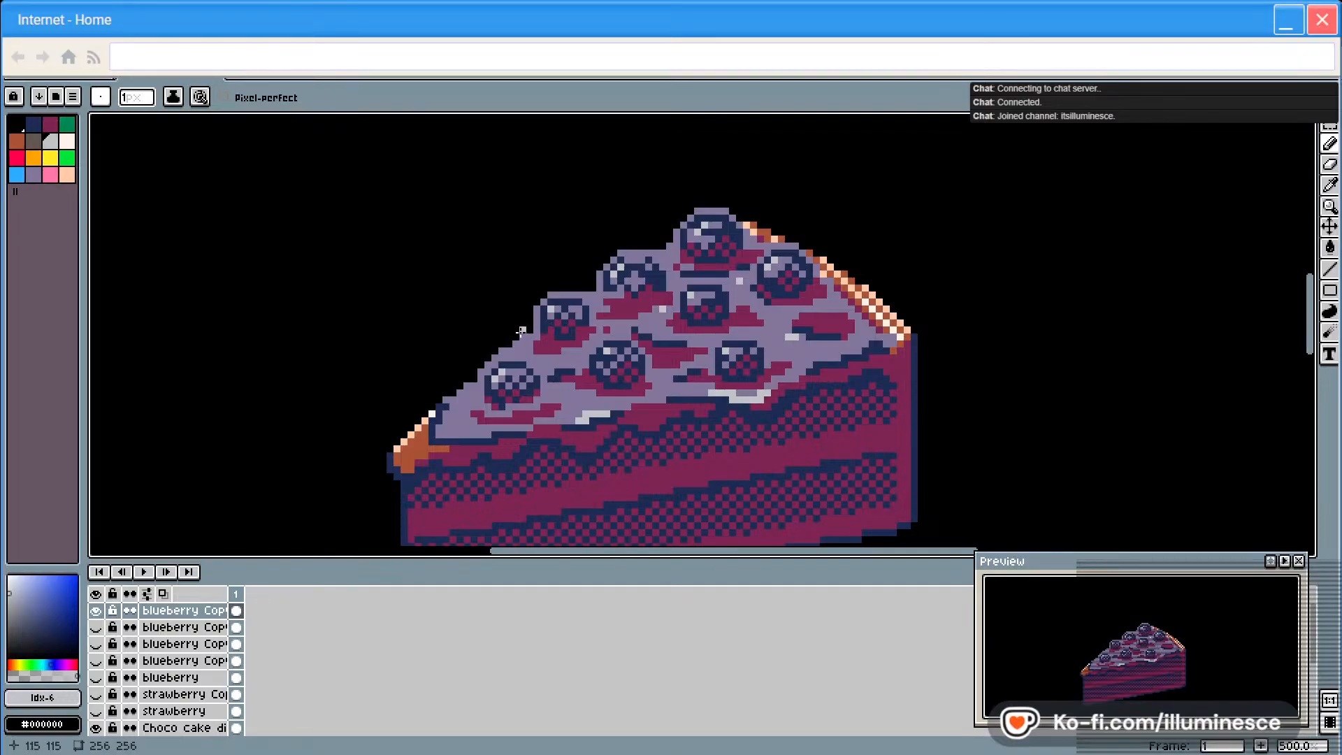
{"action": "left_click", "coordinate": [32, 174]}
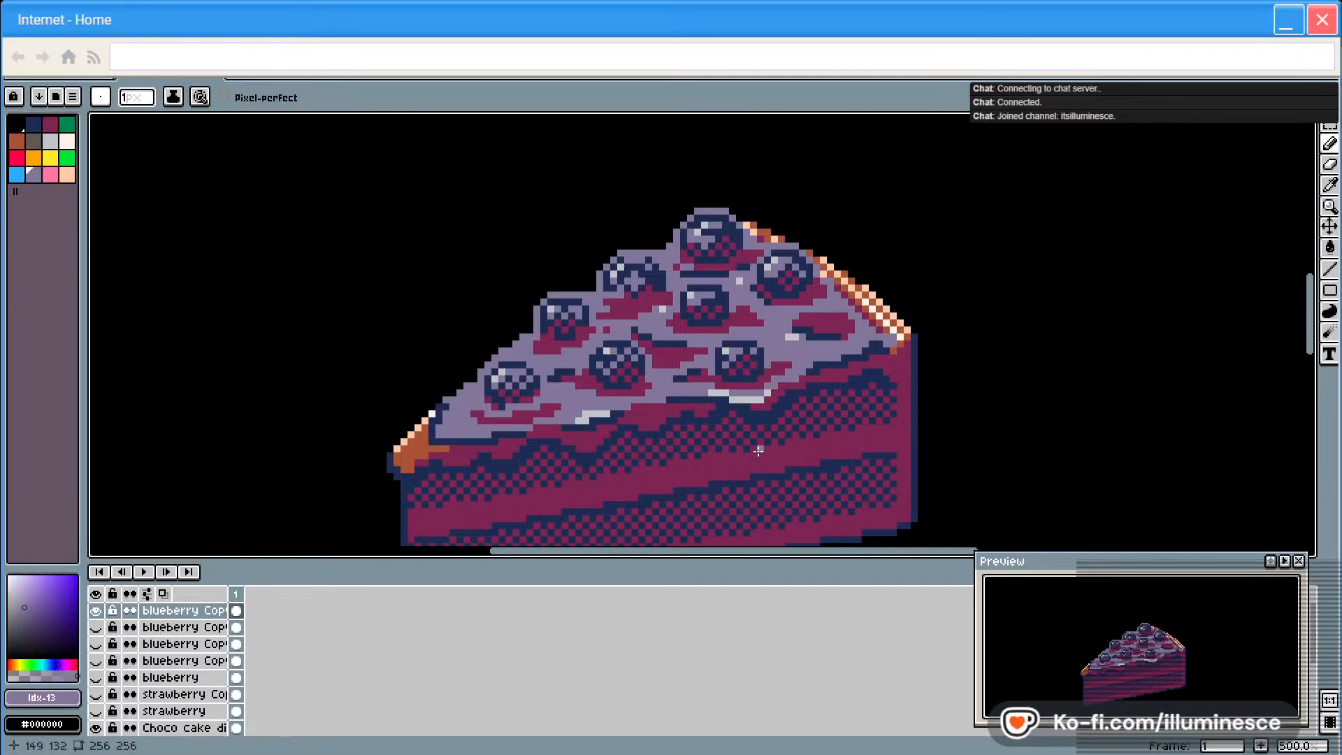
{"action": "key", "text": "ctrl+s"}
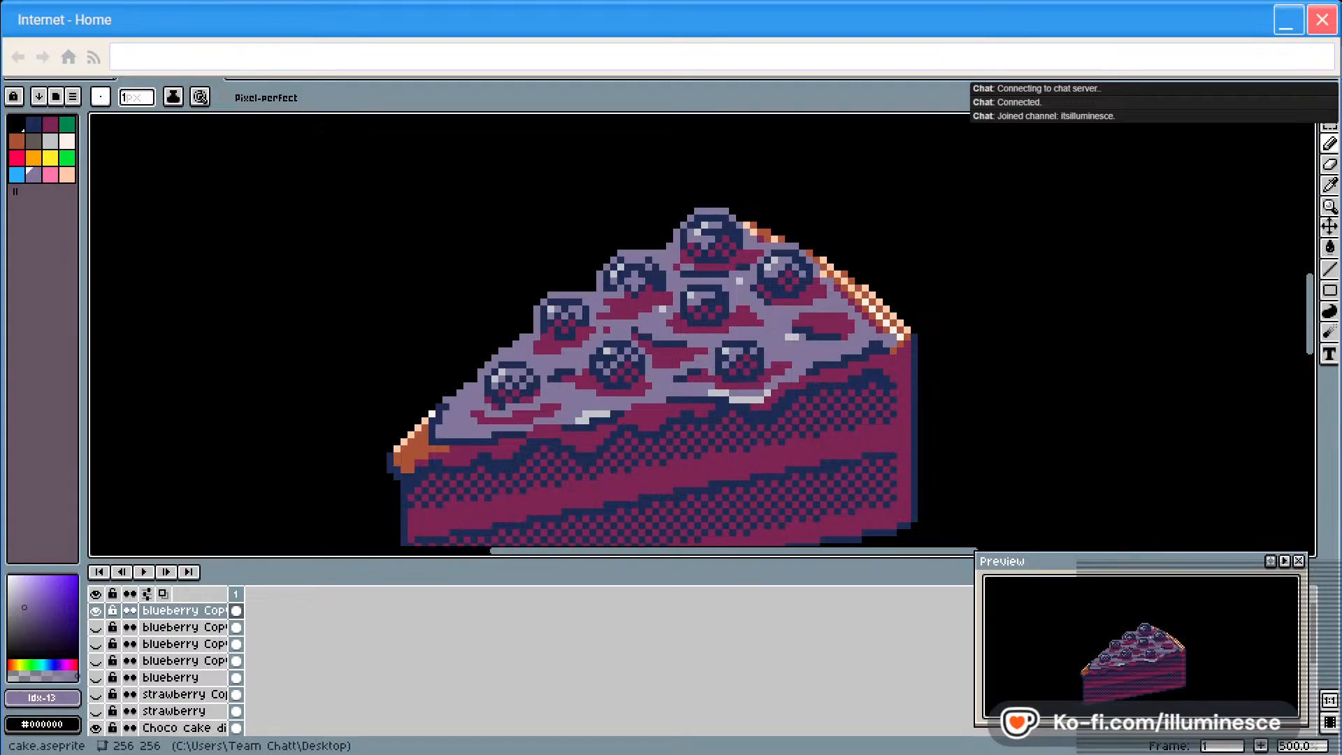
Switch to PICO-8, place its window over the canvas and list the files in the root directory
{"action": "key", "text": "alt+Tab"}
{"action": "key", "text": "alt+Tab"}
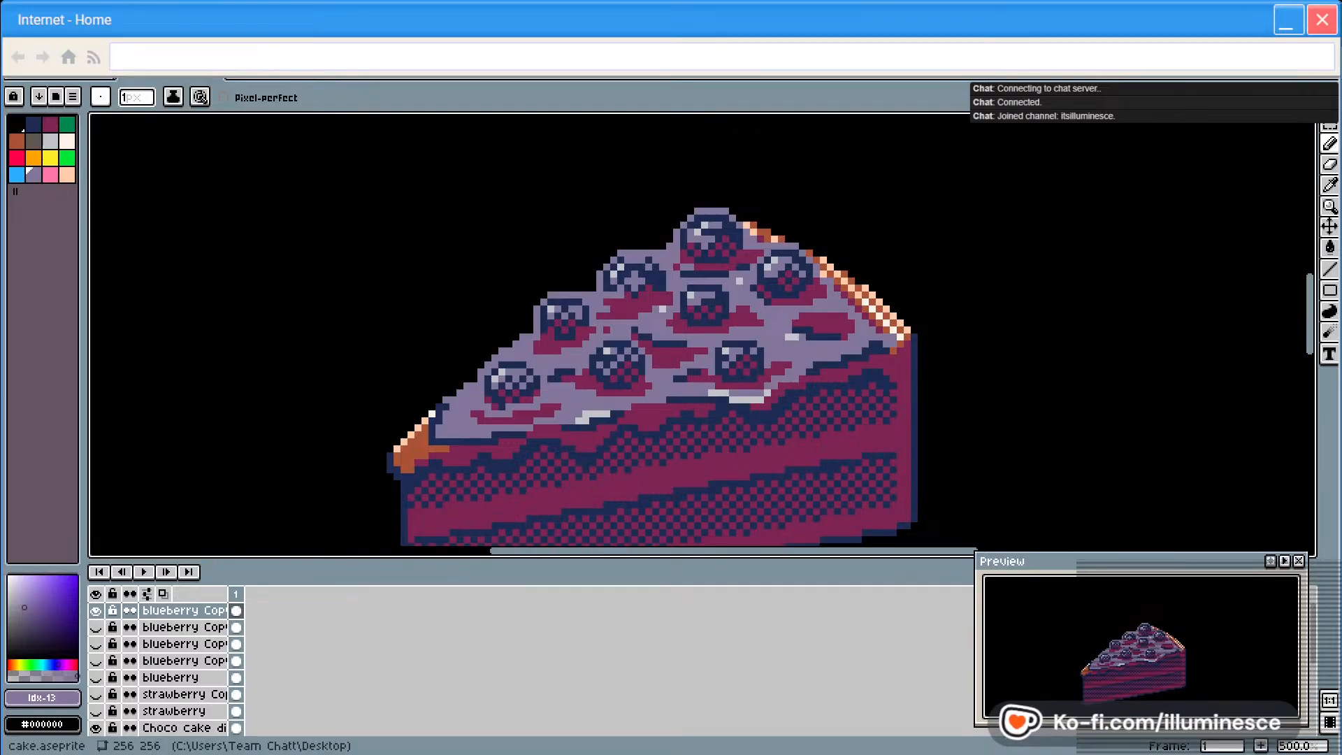
{"action": "left_click_drag", "start_coordinate": [1341, 252], "coordinate": [634, 197]}
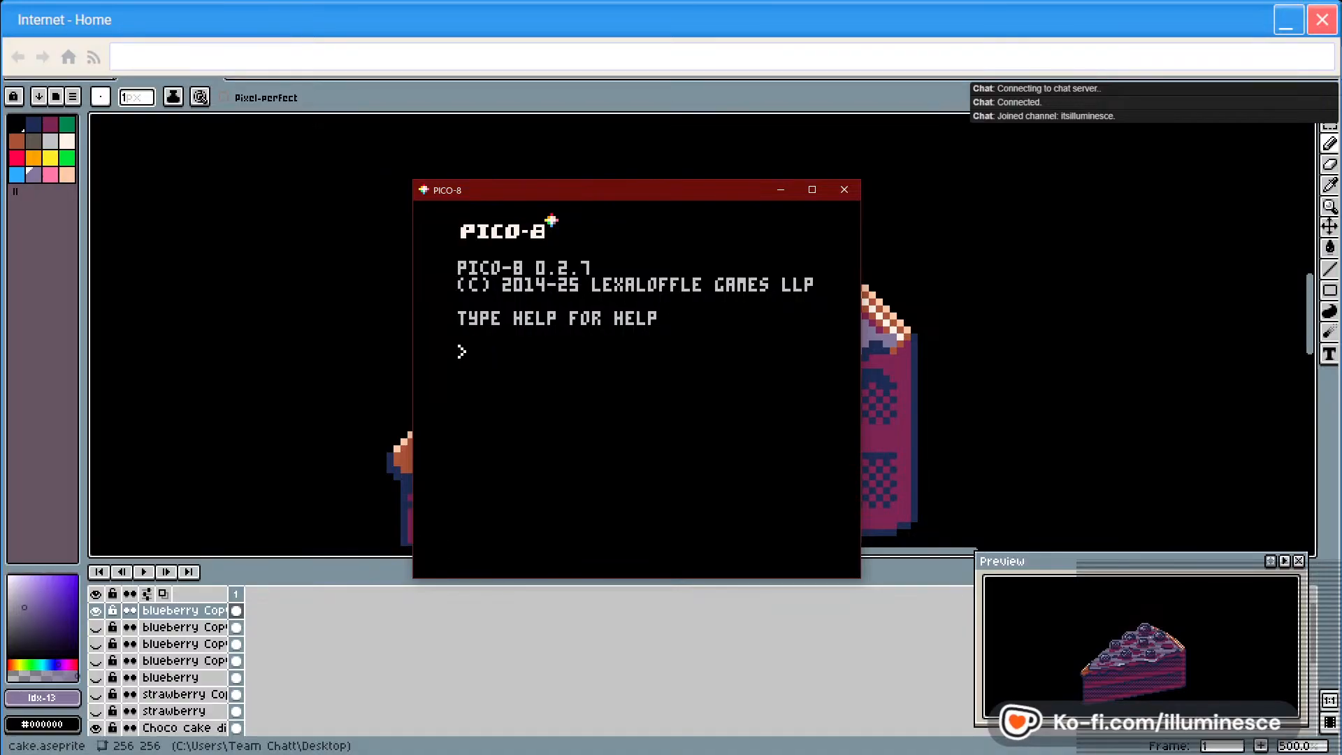
{"action": "type", "text": "ls"}
{"action": "key", "text": "Return"}
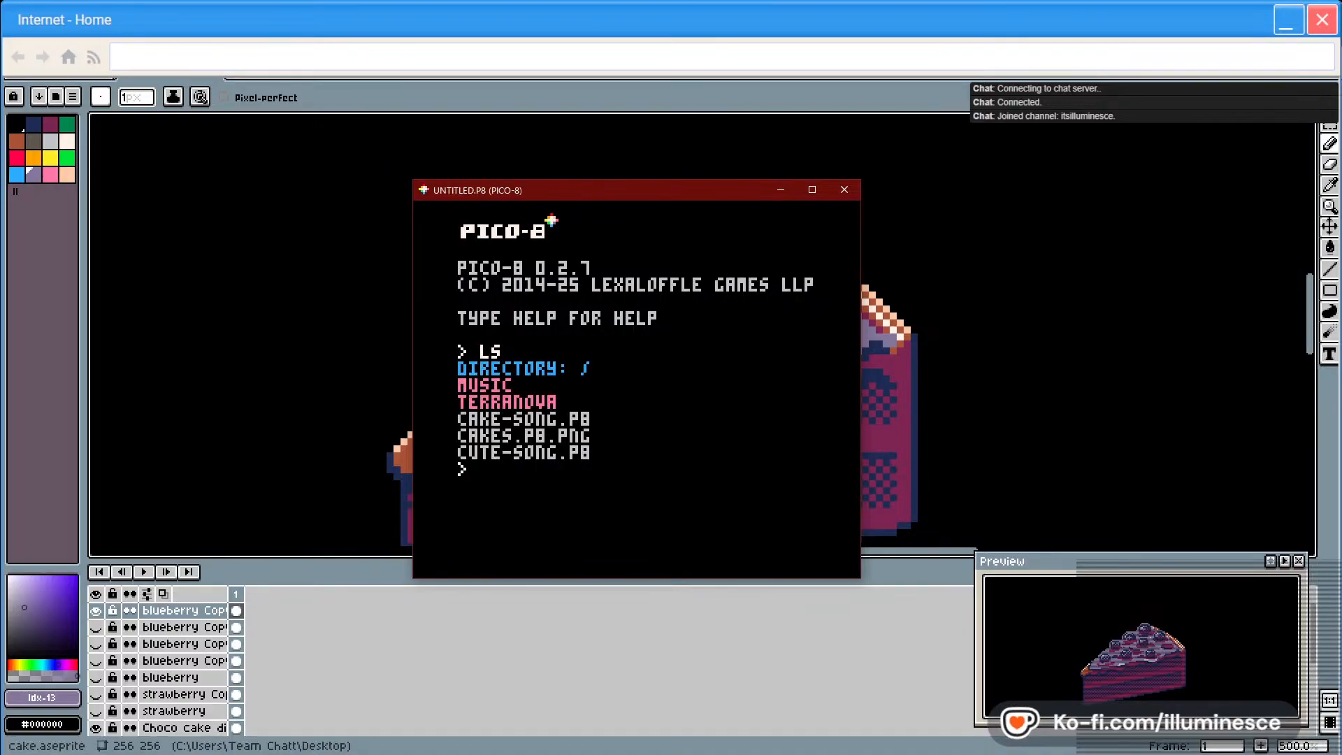
Load the cartridge cakes.p8.png in PICO-8 and open its code editor
{"action": "type", "text": "cdag"}
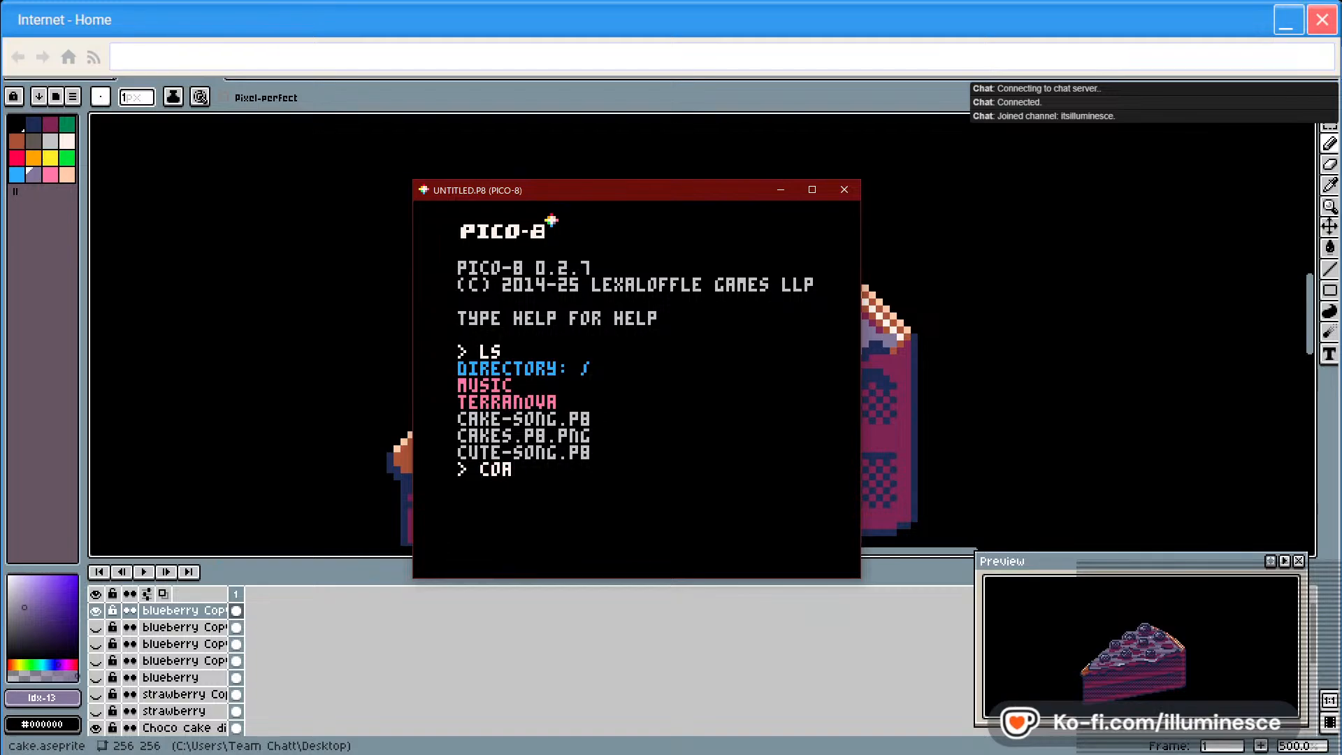
{"action": "key", "text": "BackSpace"}
{"action": "key", "text": "BackSpace"}
{"action": "key", "text": "BackSpace"}
{"action": "key", "text": "BackSpace"}
{"action": "type", "text": "load "}
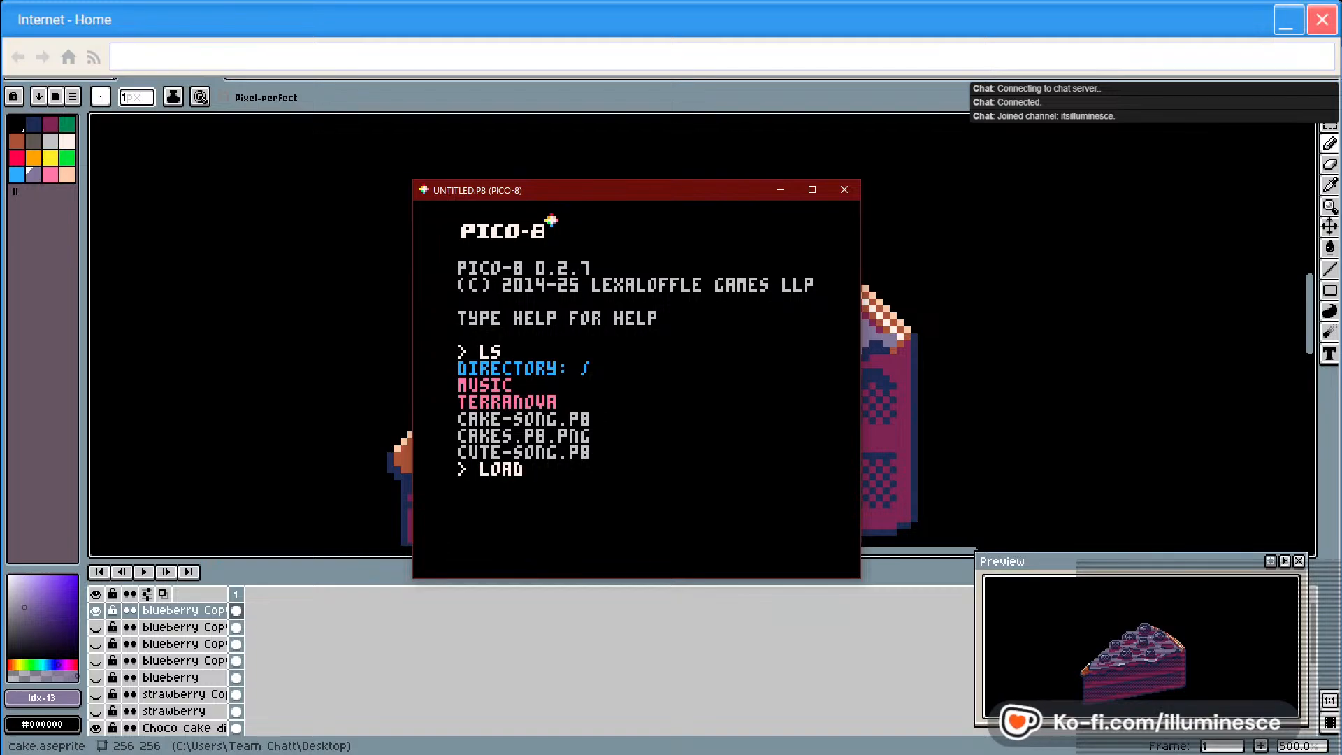
{"action": "type", "text": "cake"}
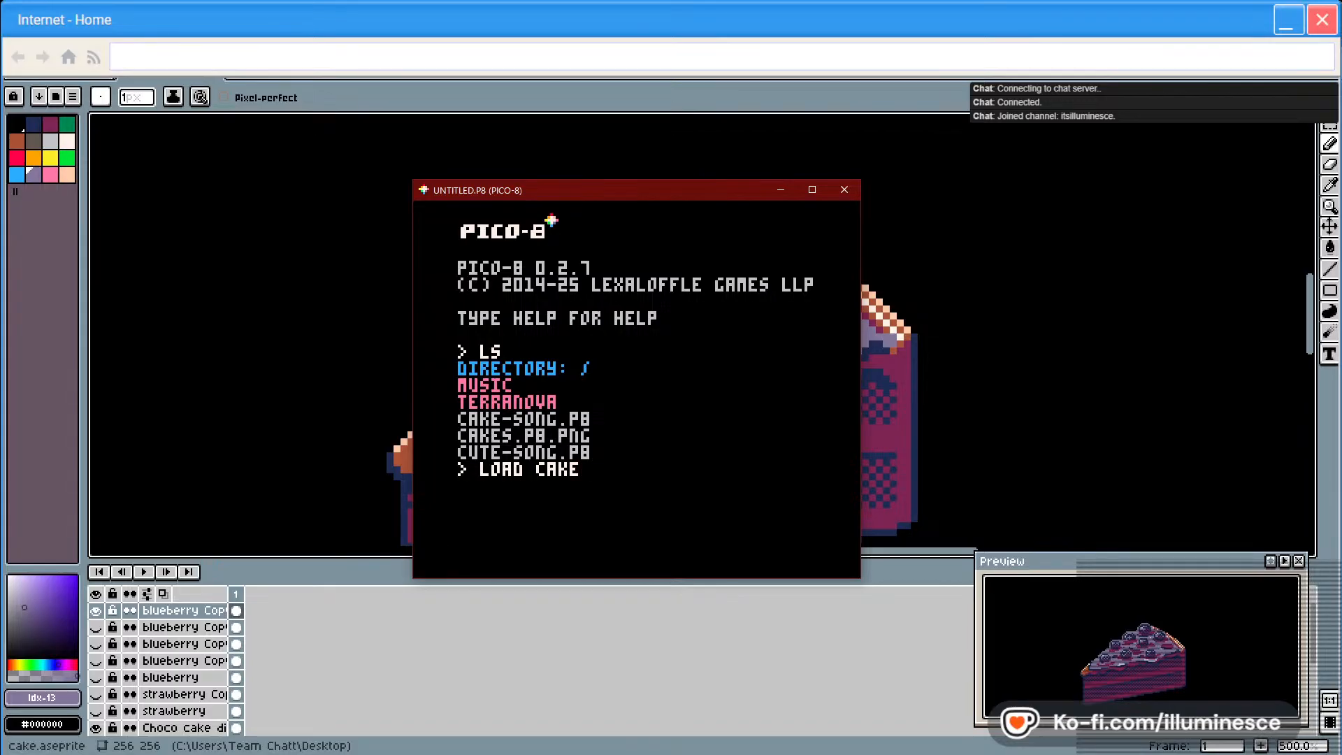
{"action": "type", "text": "s.p8.png"}
{"action": "key", "text": "Return"}
{"action": "key", "text": "Escape"}
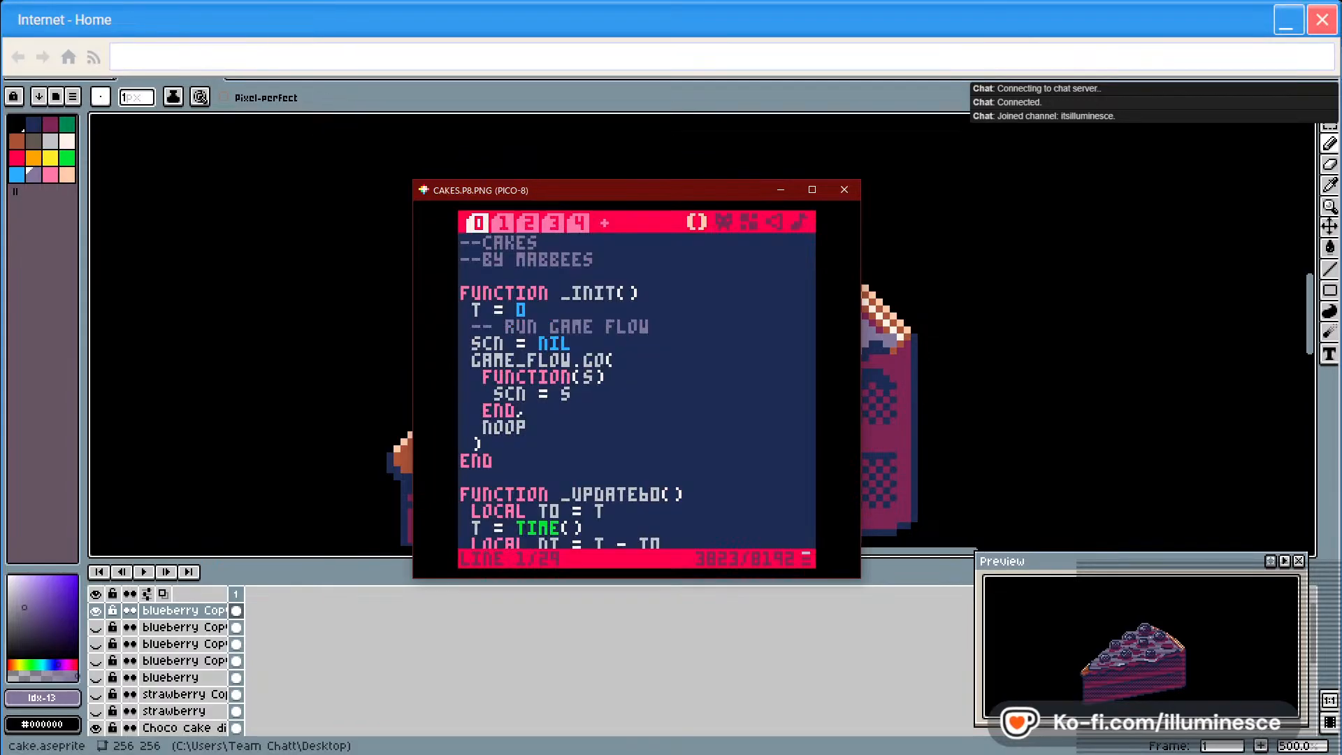
Open the cartridge's sprite editor and examine the whipped cream, sprinkled cream and fruit slice sprites 004 to 008
{"action": "left_click", "coordinate": [725, 222]}
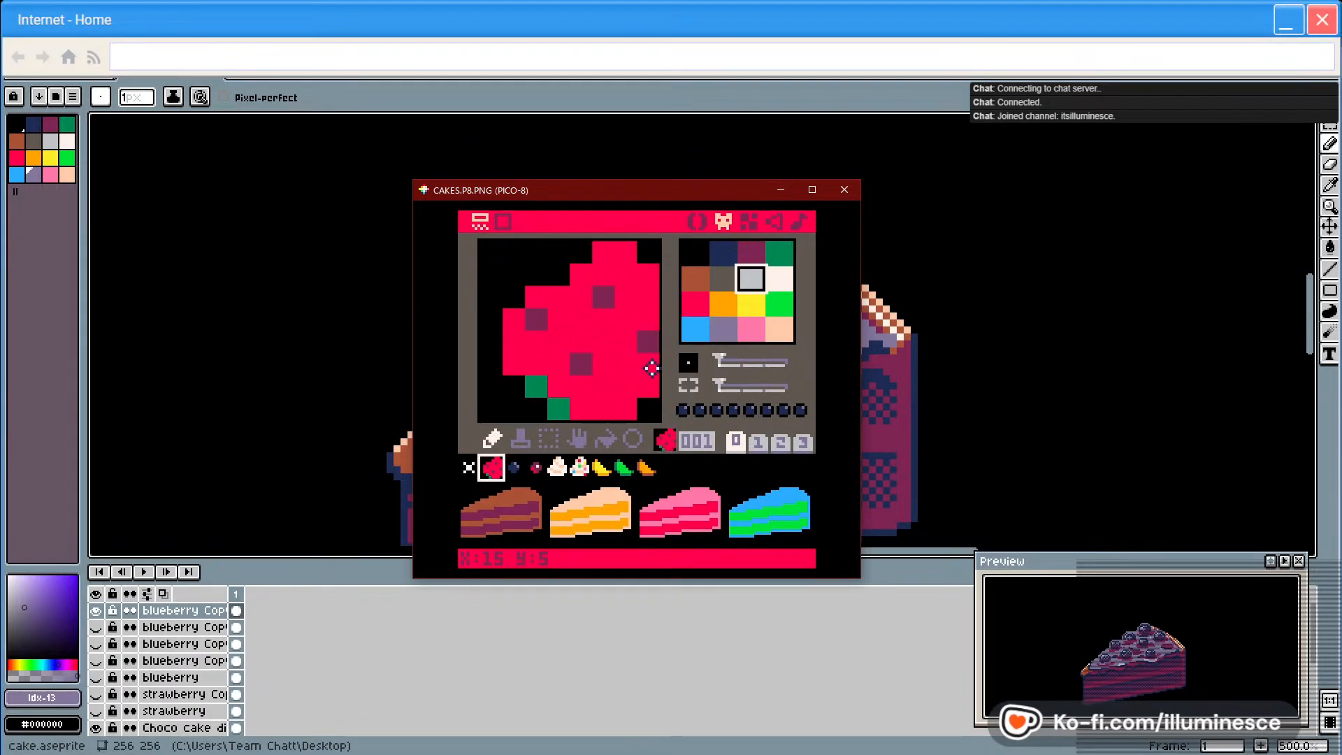
{"action": "left_click", "coordinate": [557, 470]}
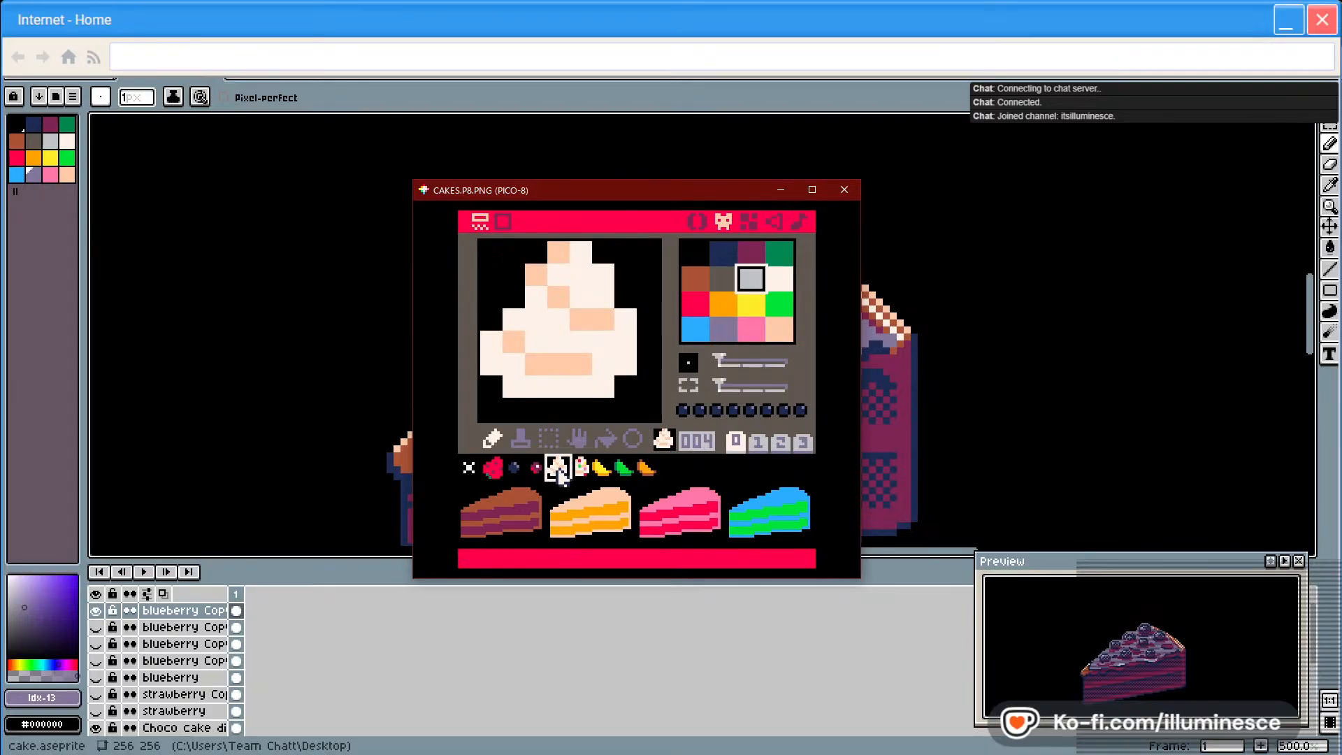
{"action": "left_click", "coordinate": [582, 470]}
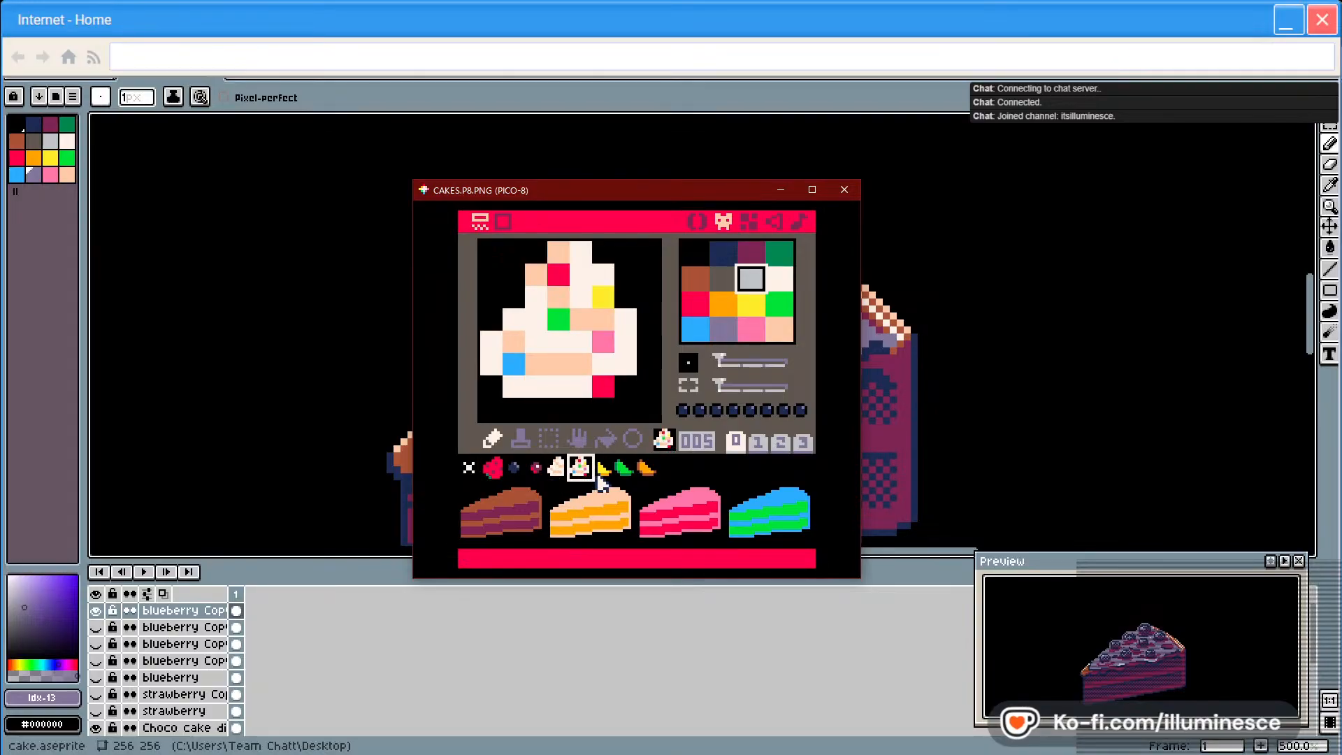
{"action": "left_click", "coordinate": [602, 471]}
{"action": "left_click", "coordinate": [624, 468]}
{"action": "left_click", "coordinate": [646, 469]}
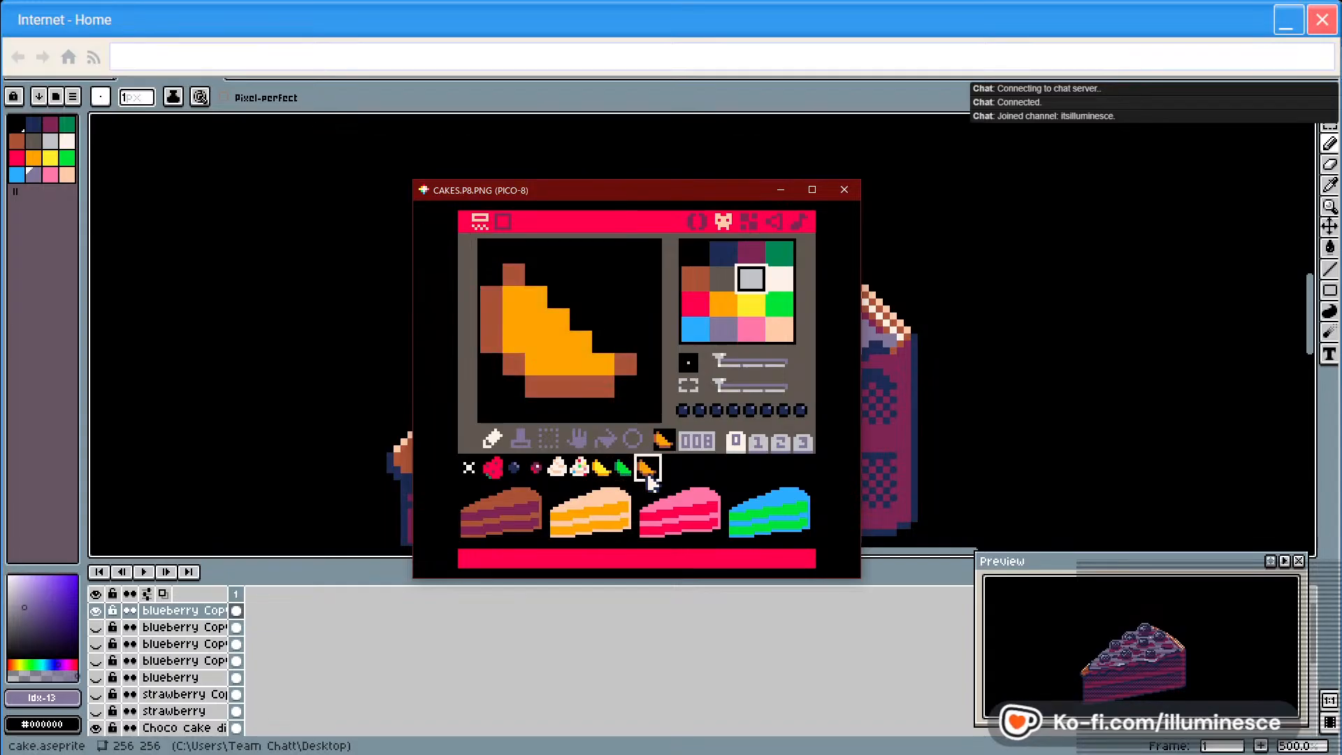
Examine the cherry, blueberry and strawberry topping sprites 001 to 003
{"action": "left_click", "coordinate": [536, 470]}
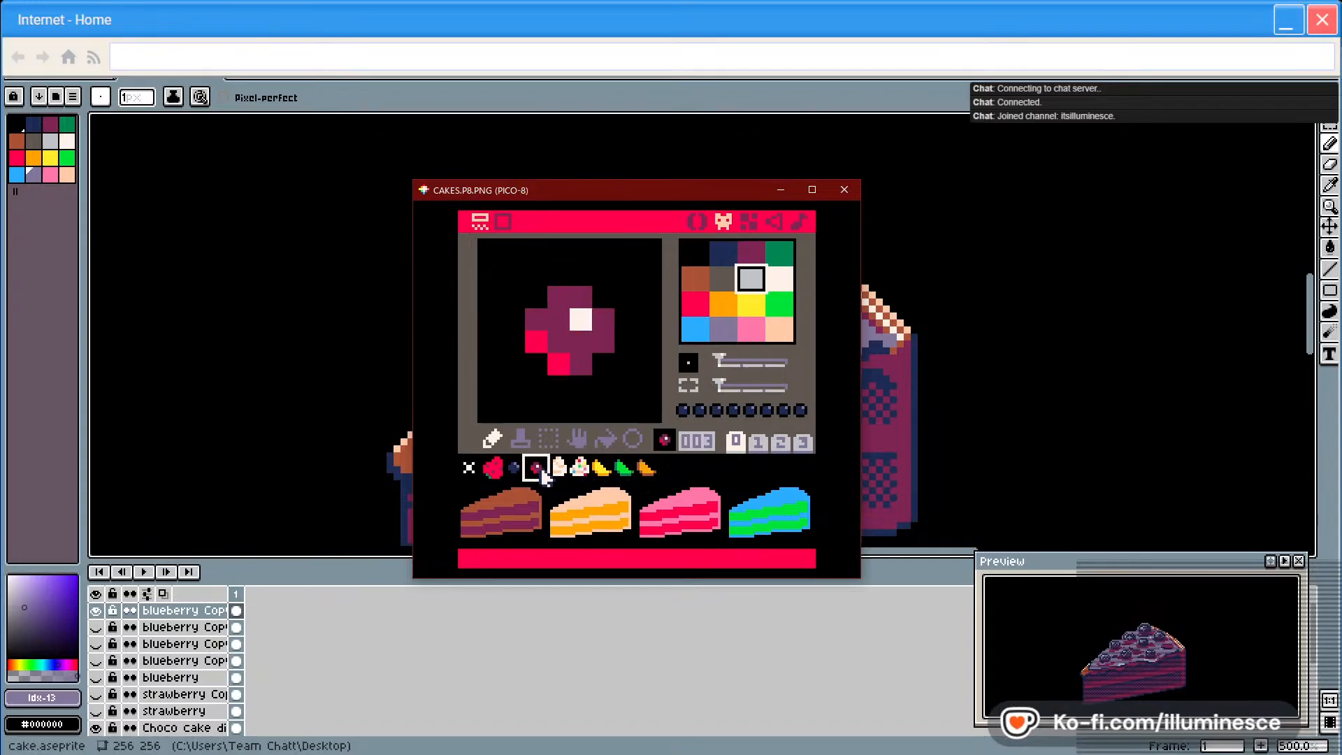
{"action": "left_click", "coordinate": [514, 469]}
{"action": "left_click", "coordinate": [493, 468]}
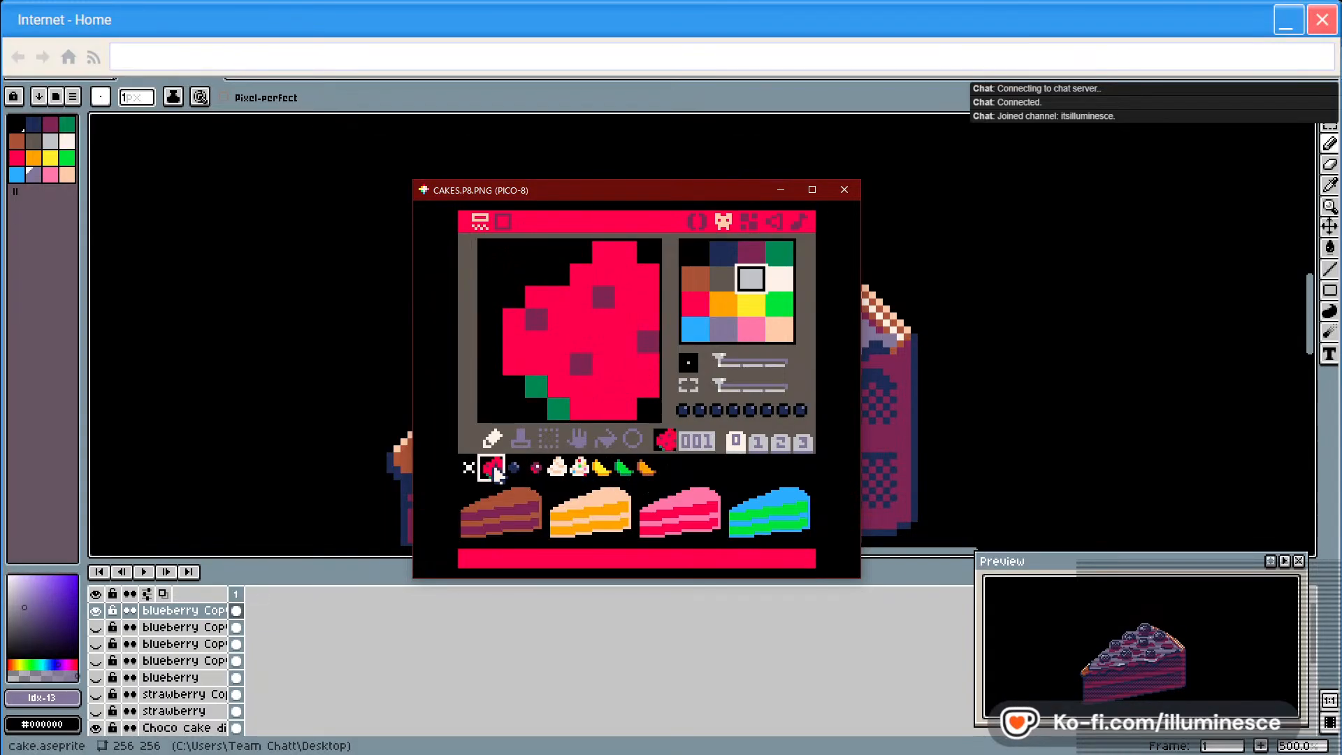
{"action": "left_click", "coordinate": [515, 469]}
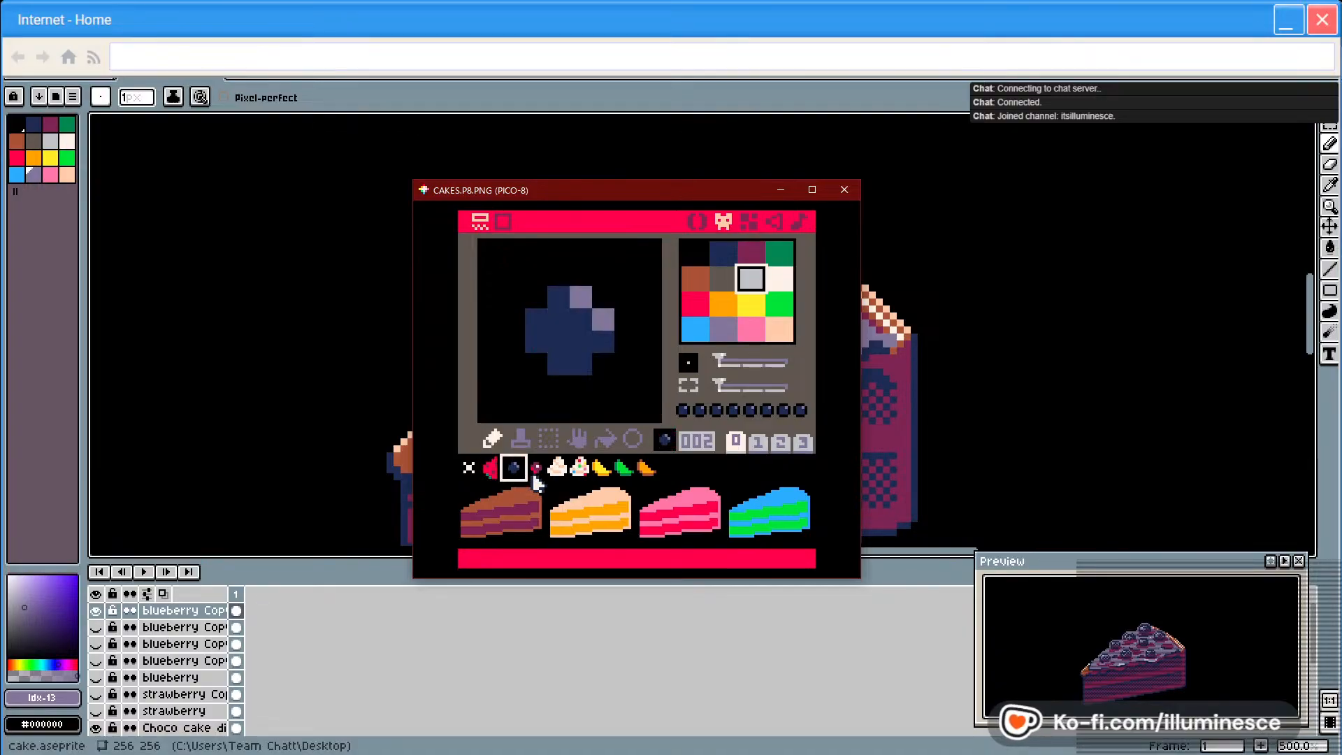
{"action": "left_click", "coordinate": [536, 469]}
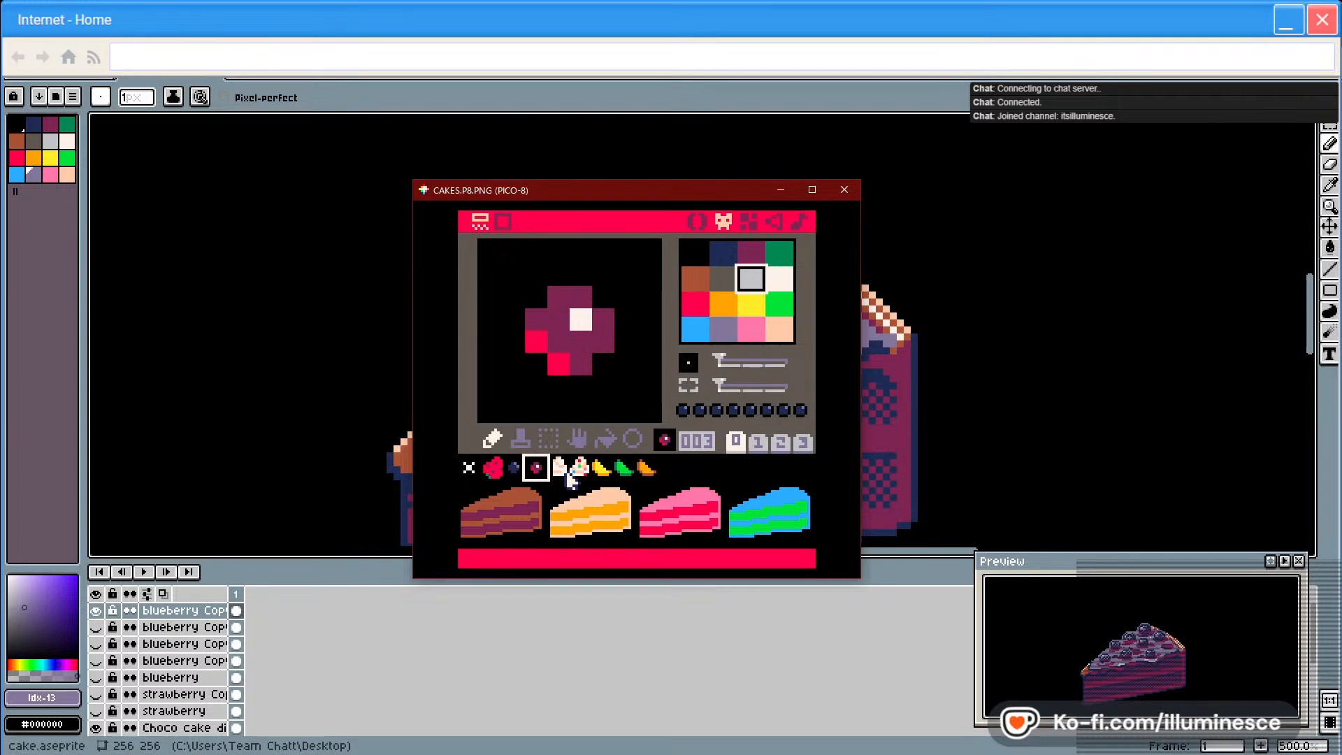
Compare the plain whipped cream sprite 004 with the sprinkled cream sprite 005
{"action": "left_click", "coordinate": [557, 465]}
{"action": "left_click", "coordinate": [581, 469]}
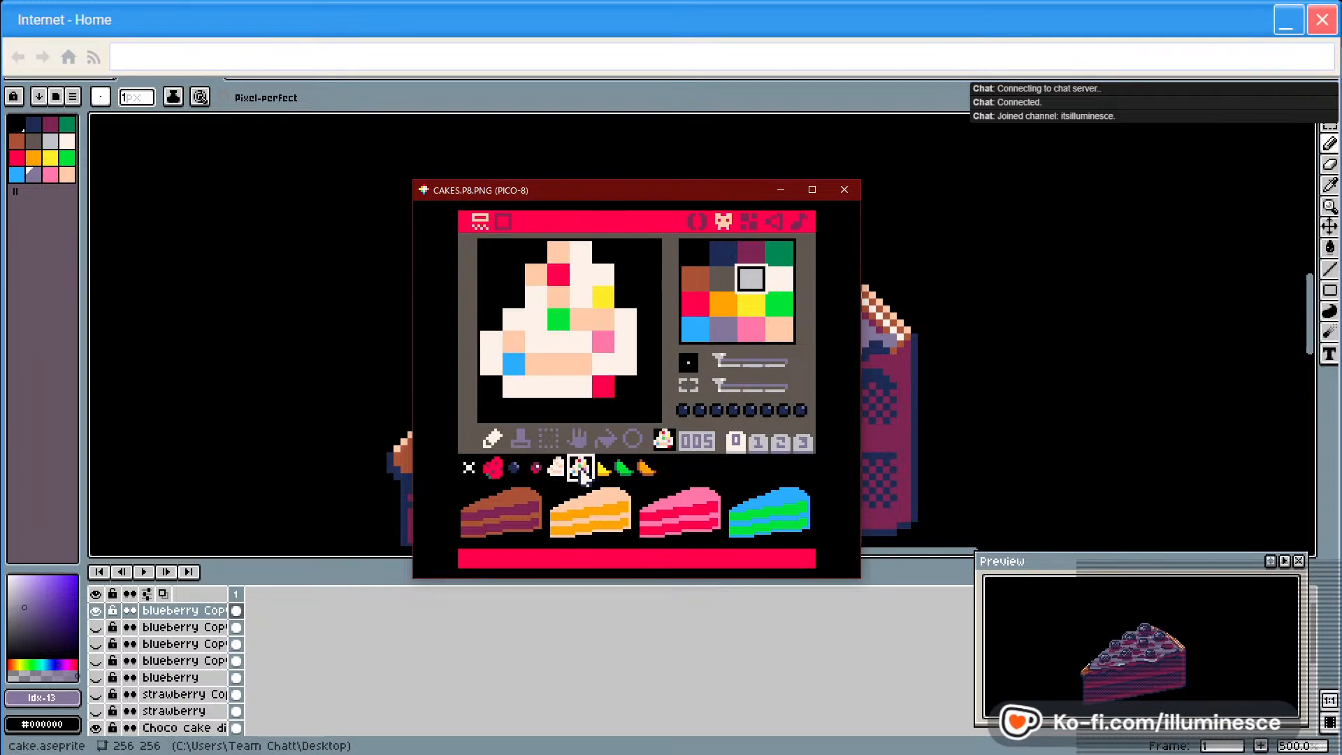
{"action": "left_click", "coordinate": [557, 467]}
{"action": "left_click", "coordinate": [583, 470]}
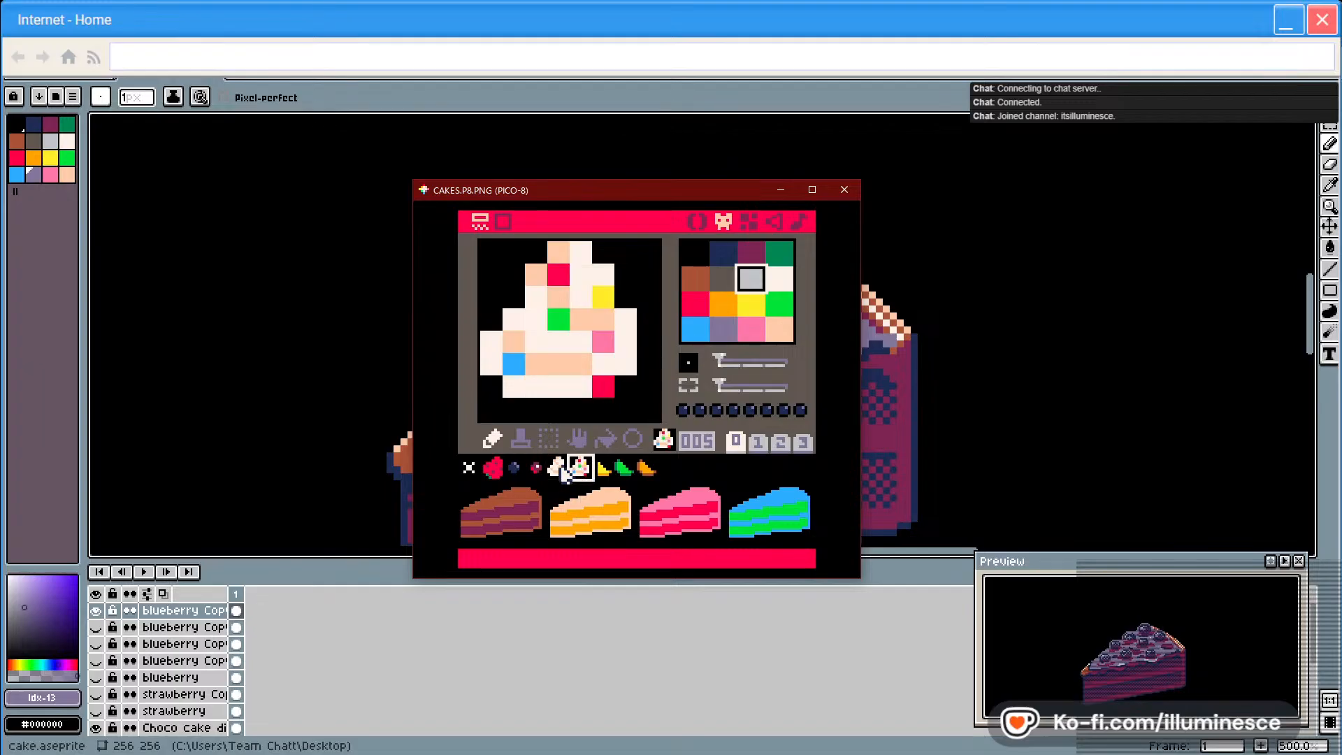
{"action": "left_click", "coordinate": [557, 468]}
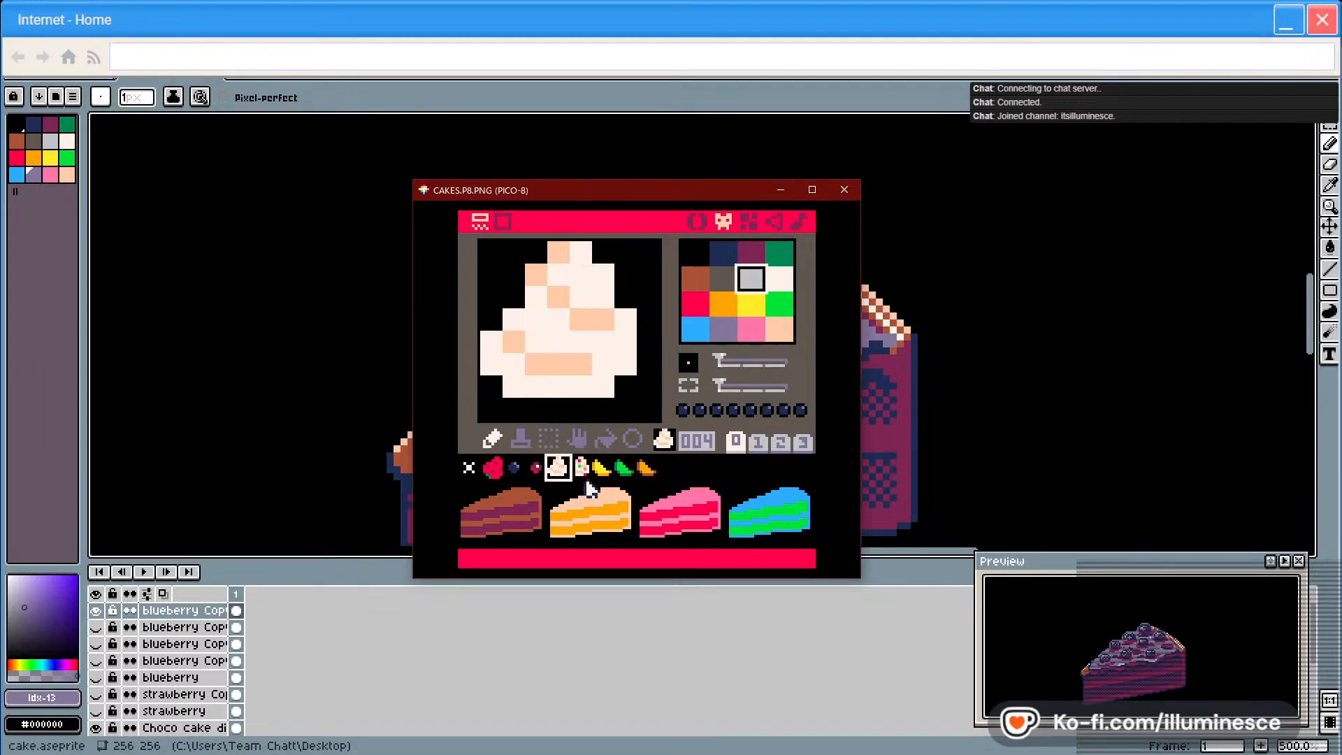
Return to the code editor and read through the palette, cake sprite and cake option definitions in code page 4
{"action": "left_click", "coordinate": [697, 221]}
{"action": "left_click", "coordinate": [553, 223]}
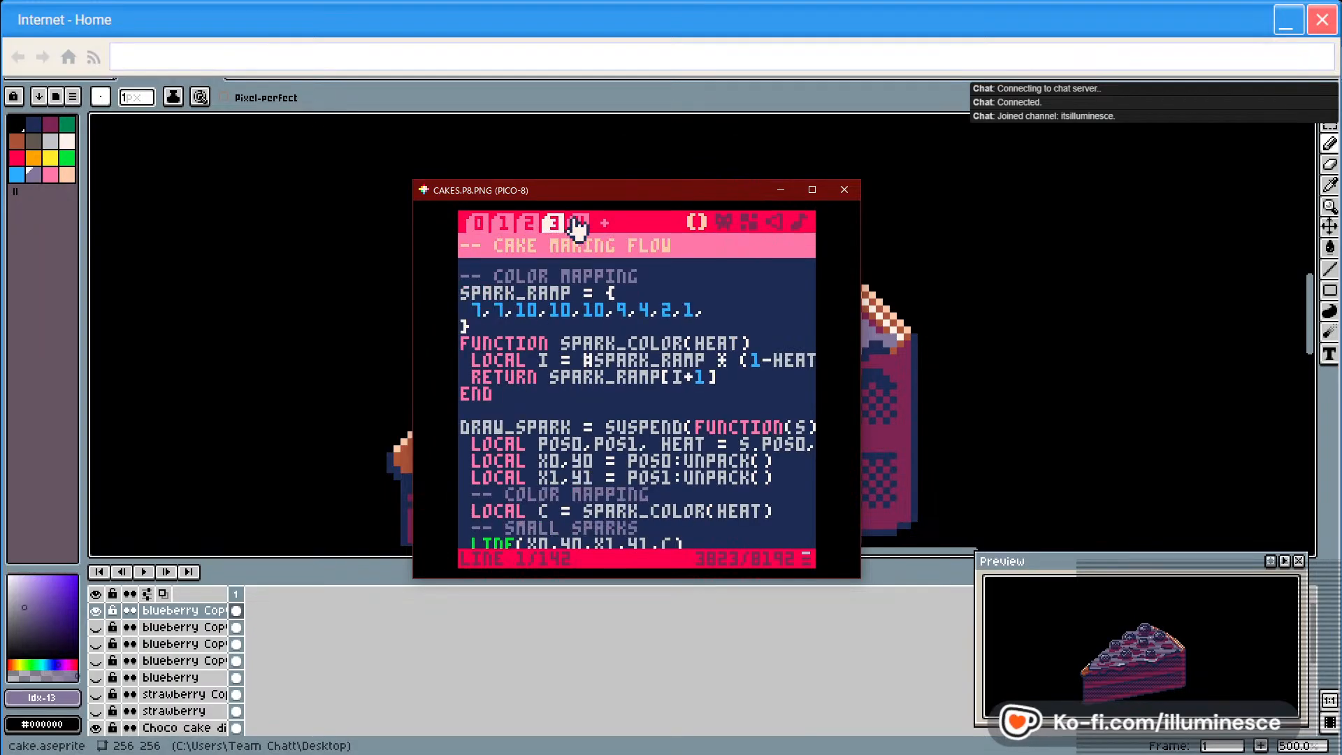
{"action": "left_click", "coordinate": [577, 225]}
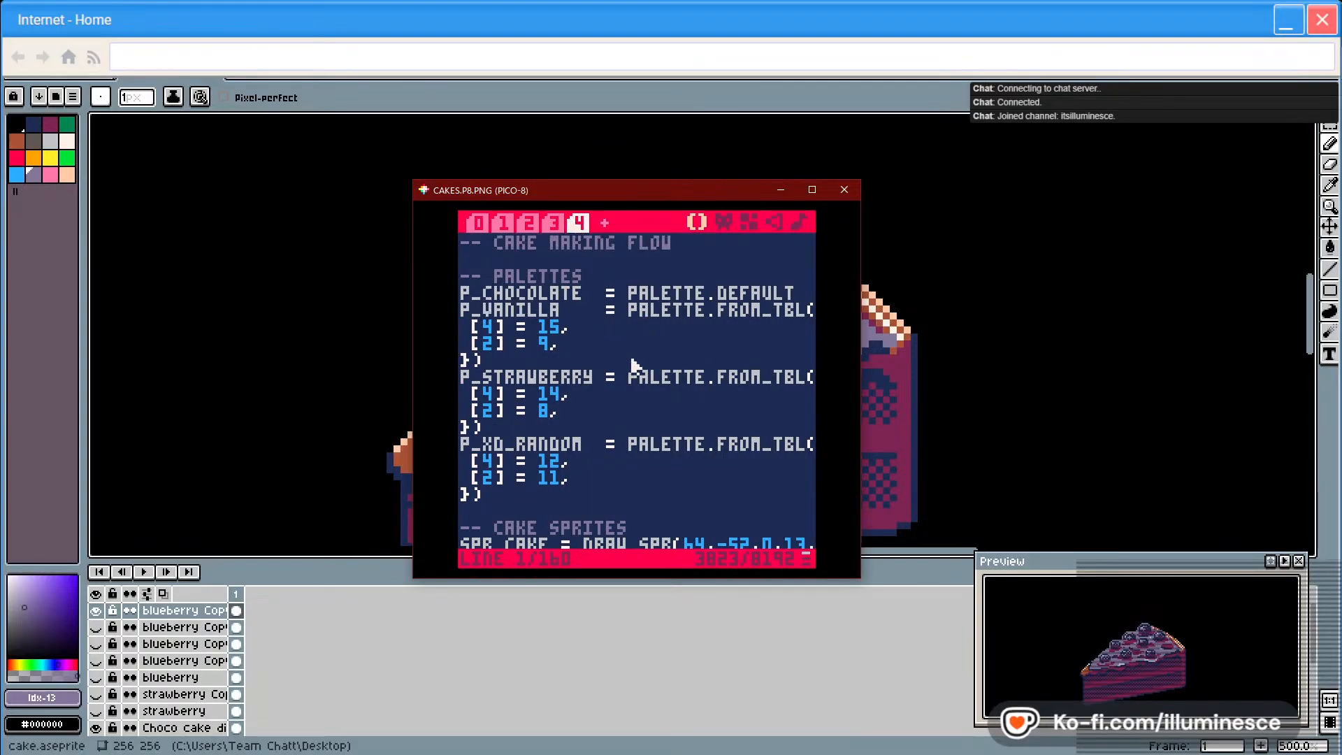
{"action": "scroll", "coordinate": [654, 346], "scroll_direction": "down", "scroll_amount": 2}
{"action": "scroll", "coordinate": [654, 346], "scroll_direction": "down", "scroll_amount": 5}
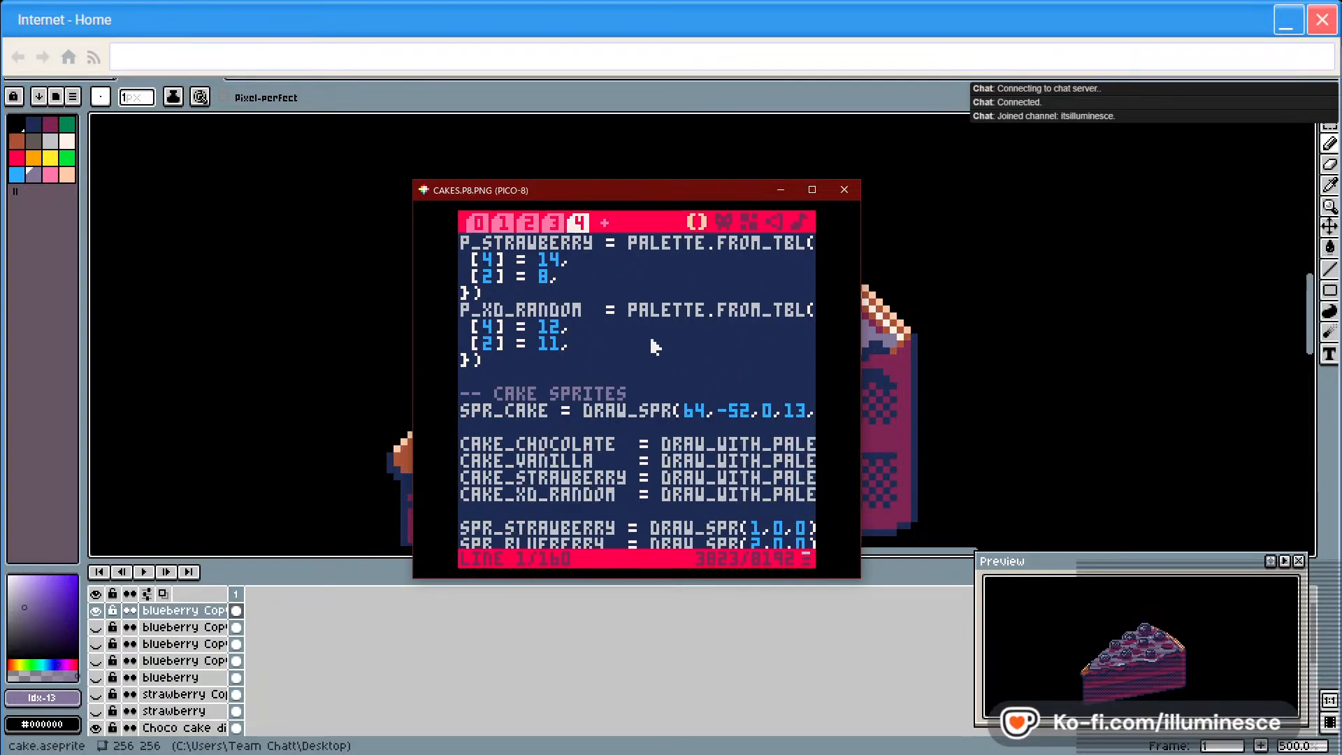
{"action": "scroll", "coordinate": [653, 346], "scroll_direction": "down", "scroll_amount": 2}
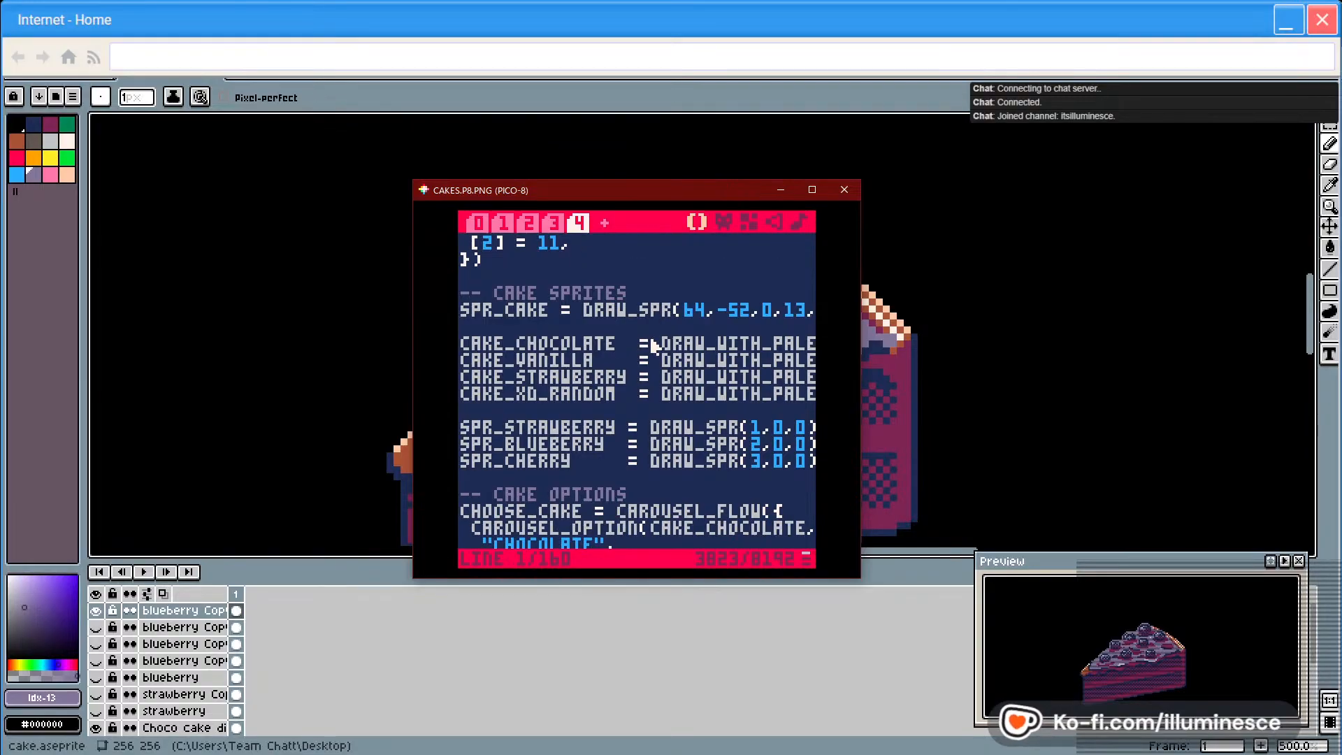
{"action": "scroll", "coordinate": [653, 346], "scroll_direction": "down", "scroll_amount": 2}
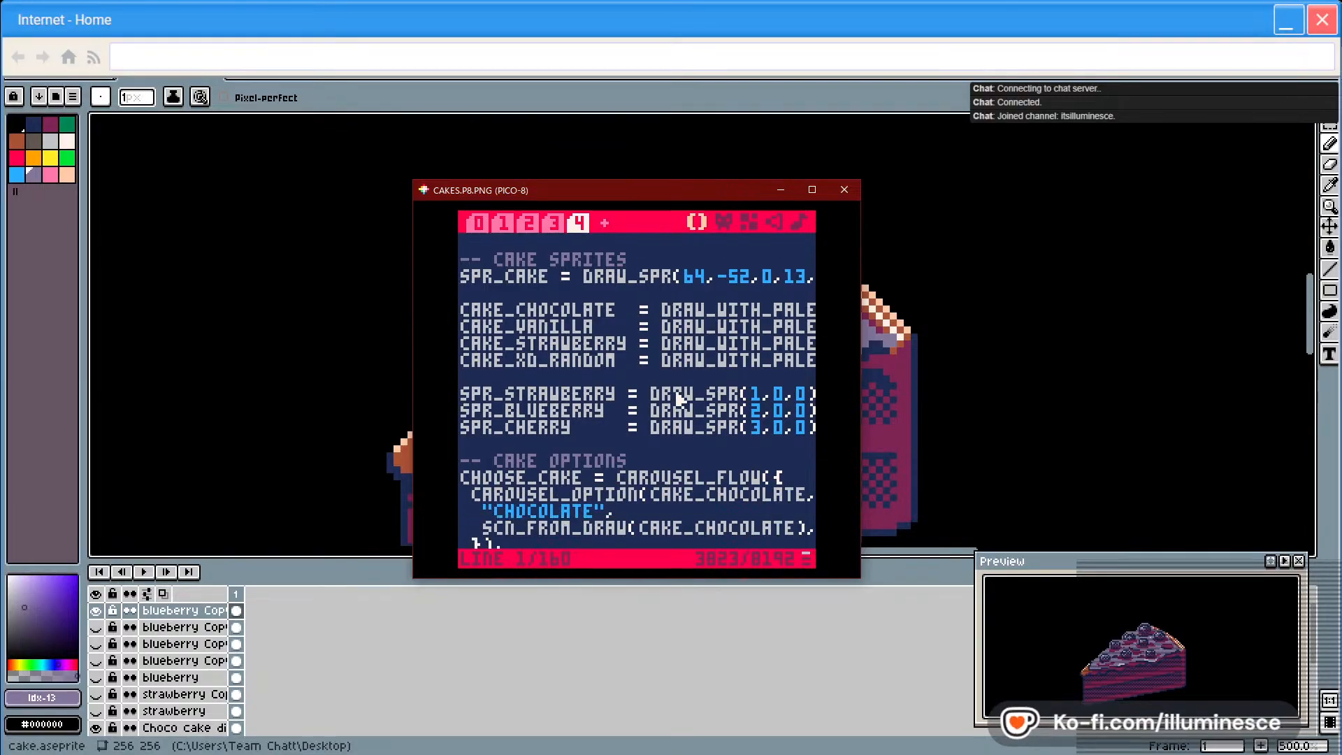
Read through the chocolate, vanilla, strawberry and XD random options in the CHOOSE_CAKE definition
{"action": "scroll", "coordinate": [676, 399], "scroll_direction": "down", "scroll_amount": 1}
{"action": "scroll", "coordinate": [677, 398], "scroll_direction": "down", "scroll_amount": 4}
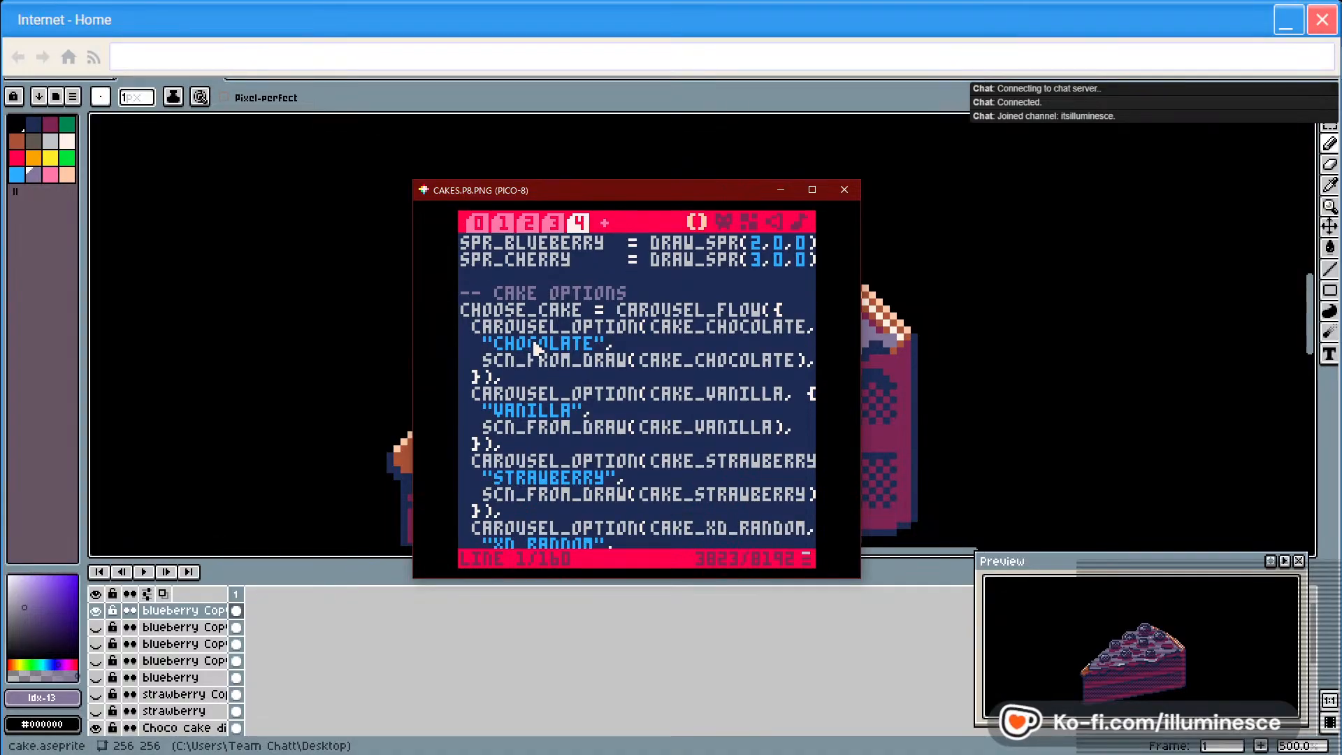
{"action": "left_click", "coordinate": [553, 411]}
{"action": "scroll", "coordinate": [629, 420], "scroll_direction": "down", "scroll_amount": 1}
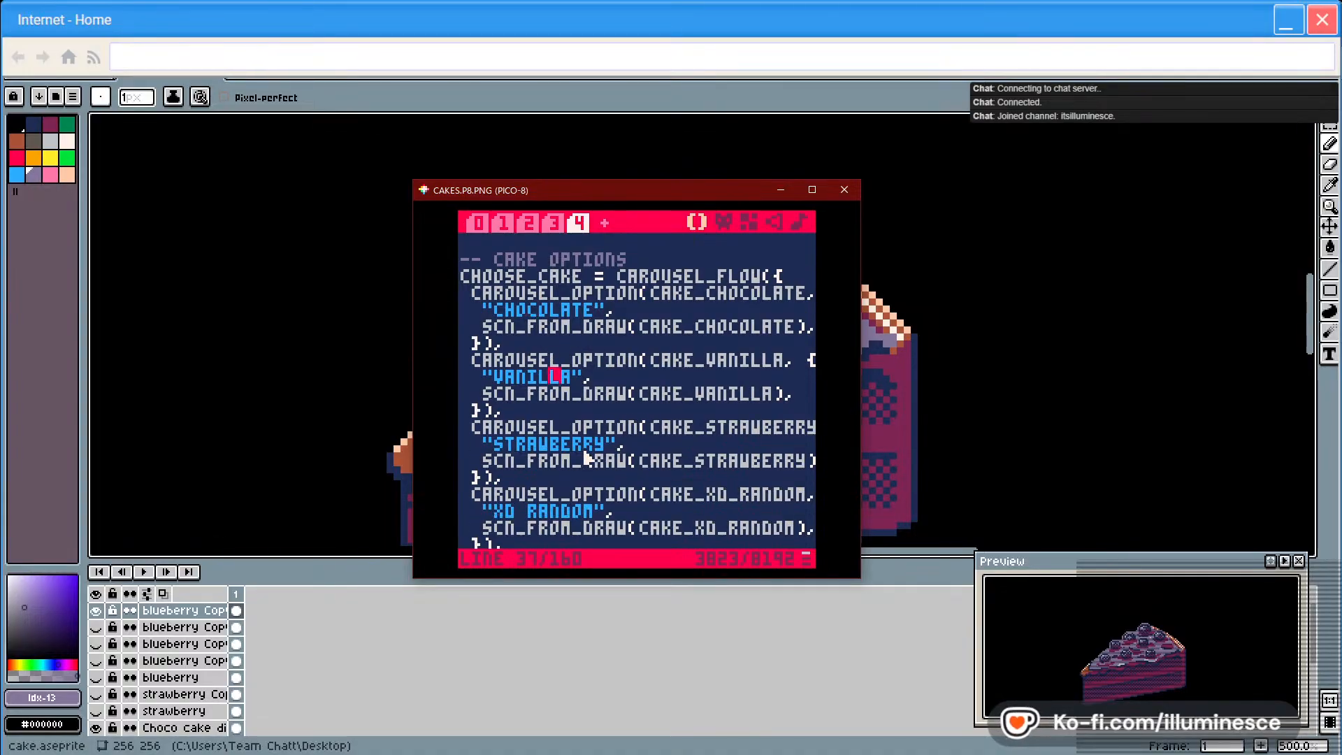
{"action": "scroll", "coordinate": [691, 445], "scroll_direction": "down", "scroll_amount": 1}
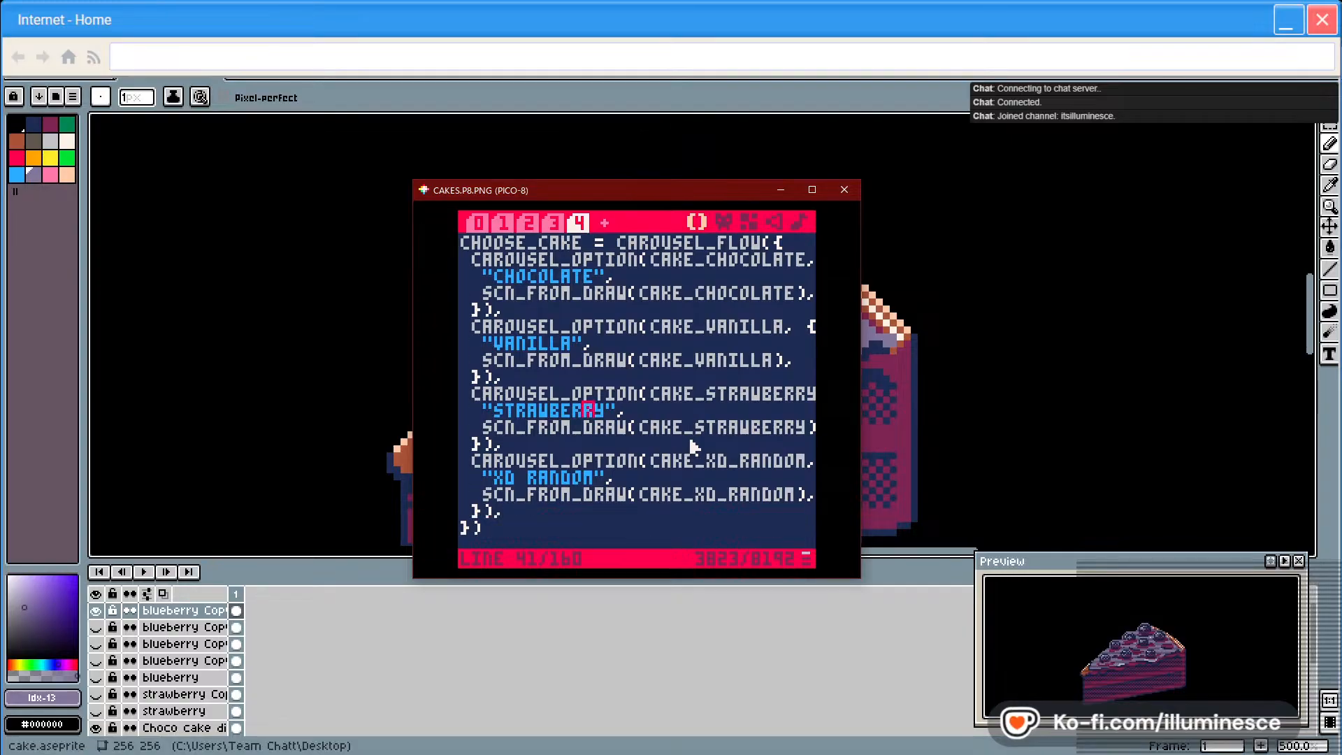
{"action": "left_click", "coordinate": [563, 481]}
{"action": "scroll", "coordinate": [677, 467], "scroll_direction": "down", "scroll_amount": 5}
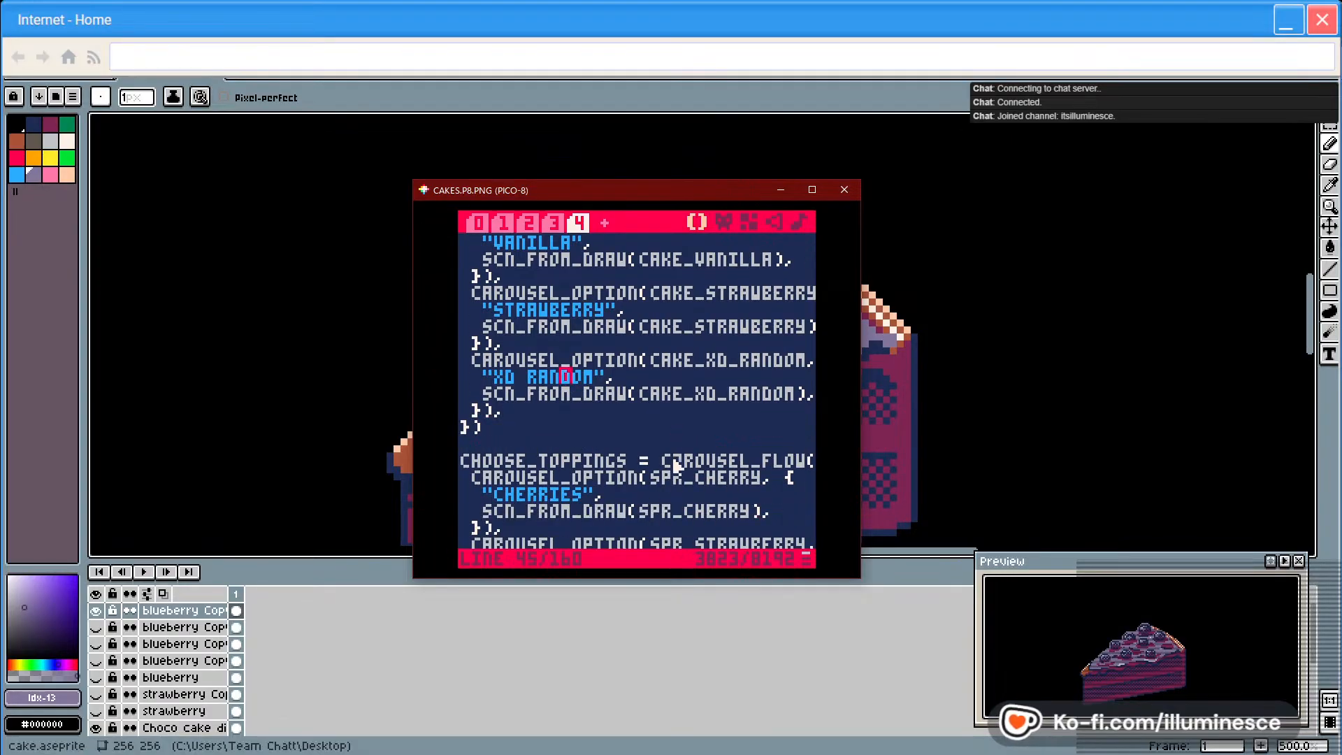
Read through the cherries, strawberries and blueberries options in the CHOOSE_TOPPINGS definition
{"action": "left_click", "coordinate": [563, 433]}
{"action": "scroll", "coordinate": [563, 433], "scroll_direction": "down", "scroll_amount": 1}
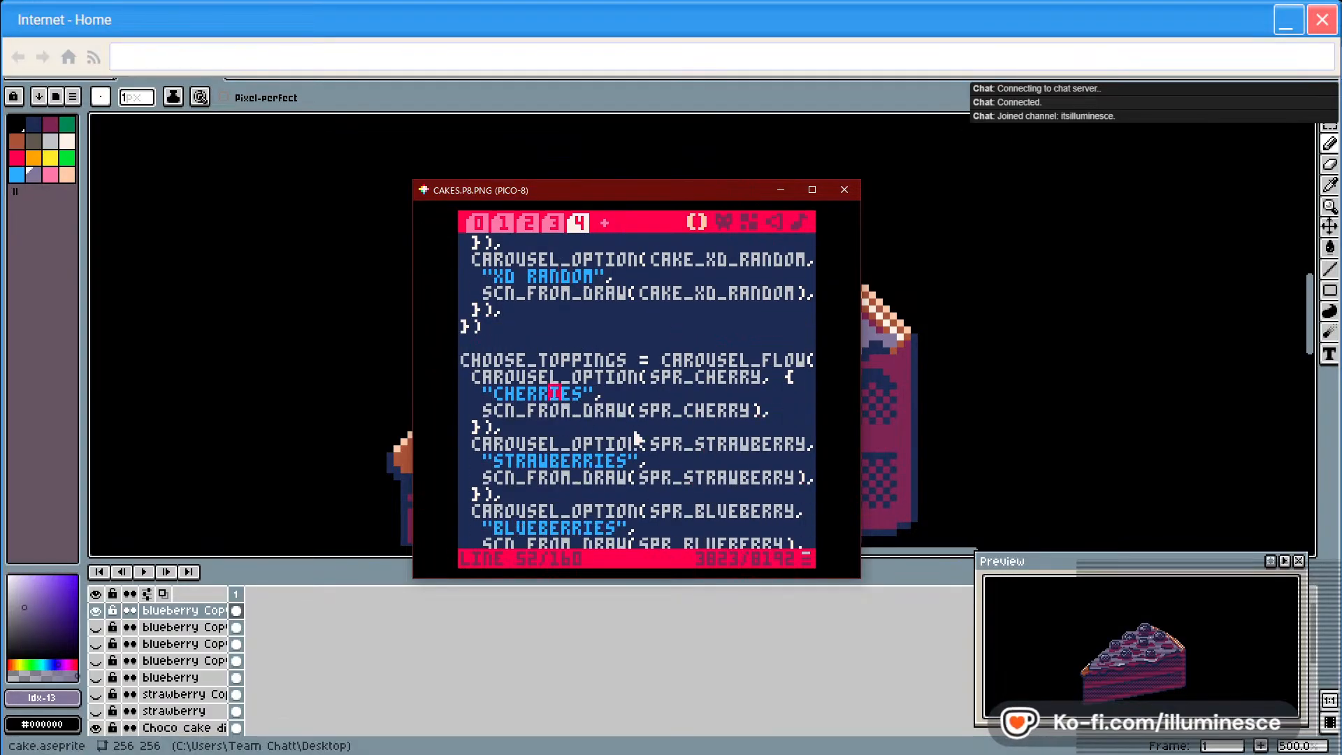
{"action": "left_click", "coordinate": [587, 461]}
{"action": "scroll", "coordinate": [665, 463], "scroll_direction": "down", "scroll_amount": 2}
{"action": "left_click", "coordinate": [589, 461]}
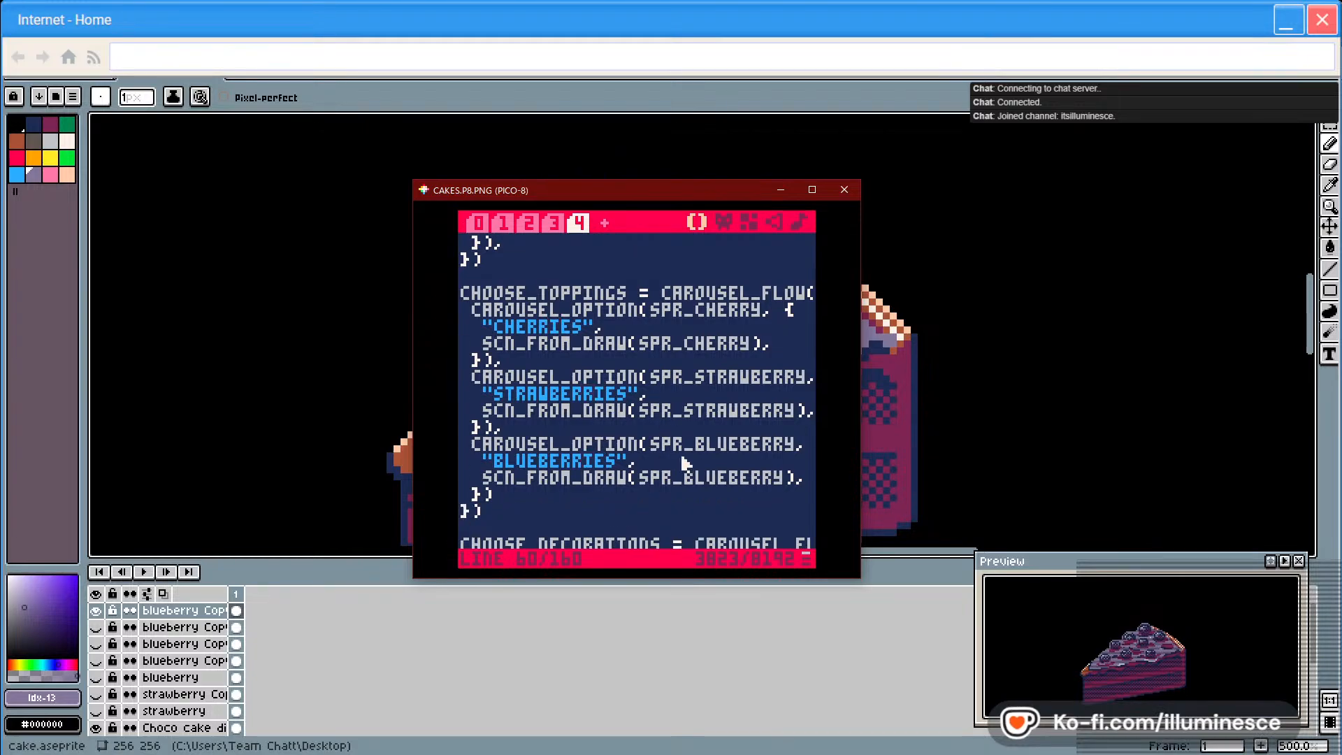
Examine the candles, sparklers and roses options in CHOOSE_DECORATIONS and the cake state code that follows
{"action": "scroll", "coordinate": [681, 463], "scroll_direction": "down", "scroll_amount": 3}
{"action": "scroll", "coordinate": [682, 460], "scroll_direction": "down", "scroll_amount": 4}
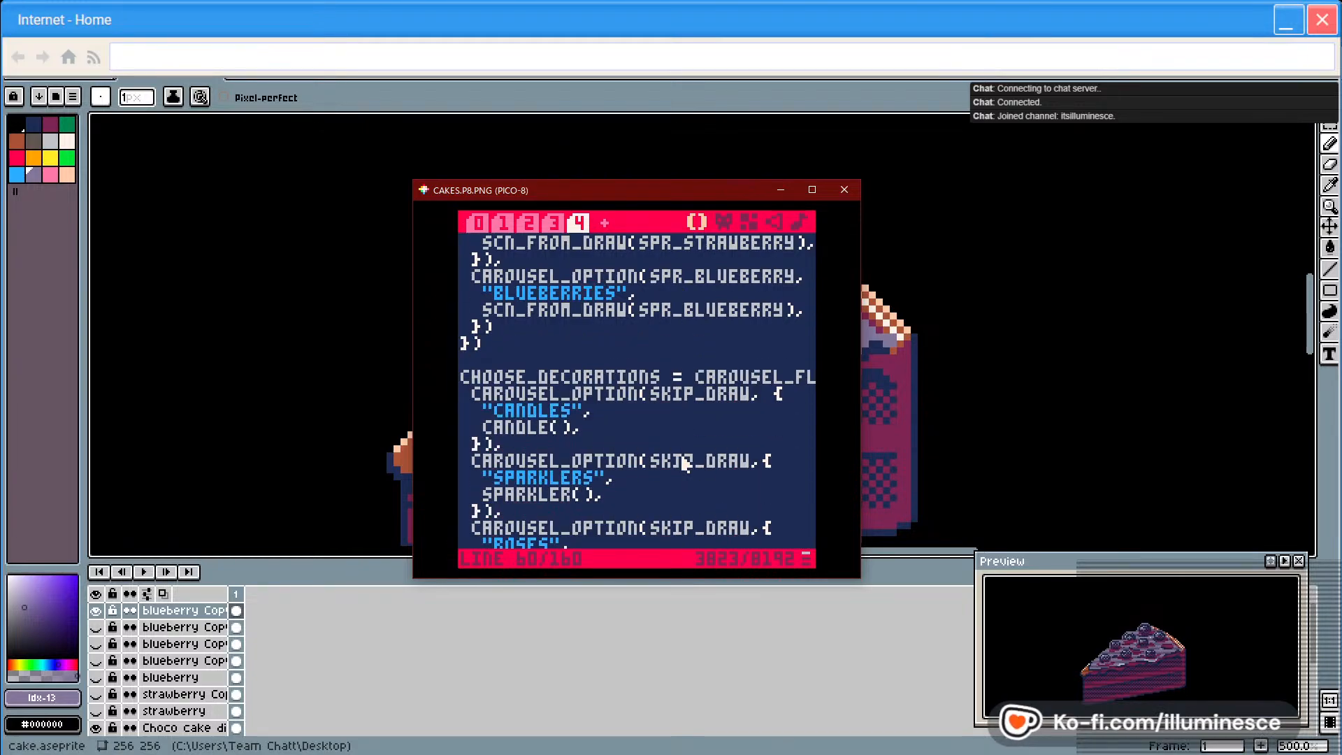
{"action": "left_click", "coordinate": [559, 425]}
{"action": "scroll", "coordinate": [545, 464], "scroll_direction": "down", "scroll_amount": 1}
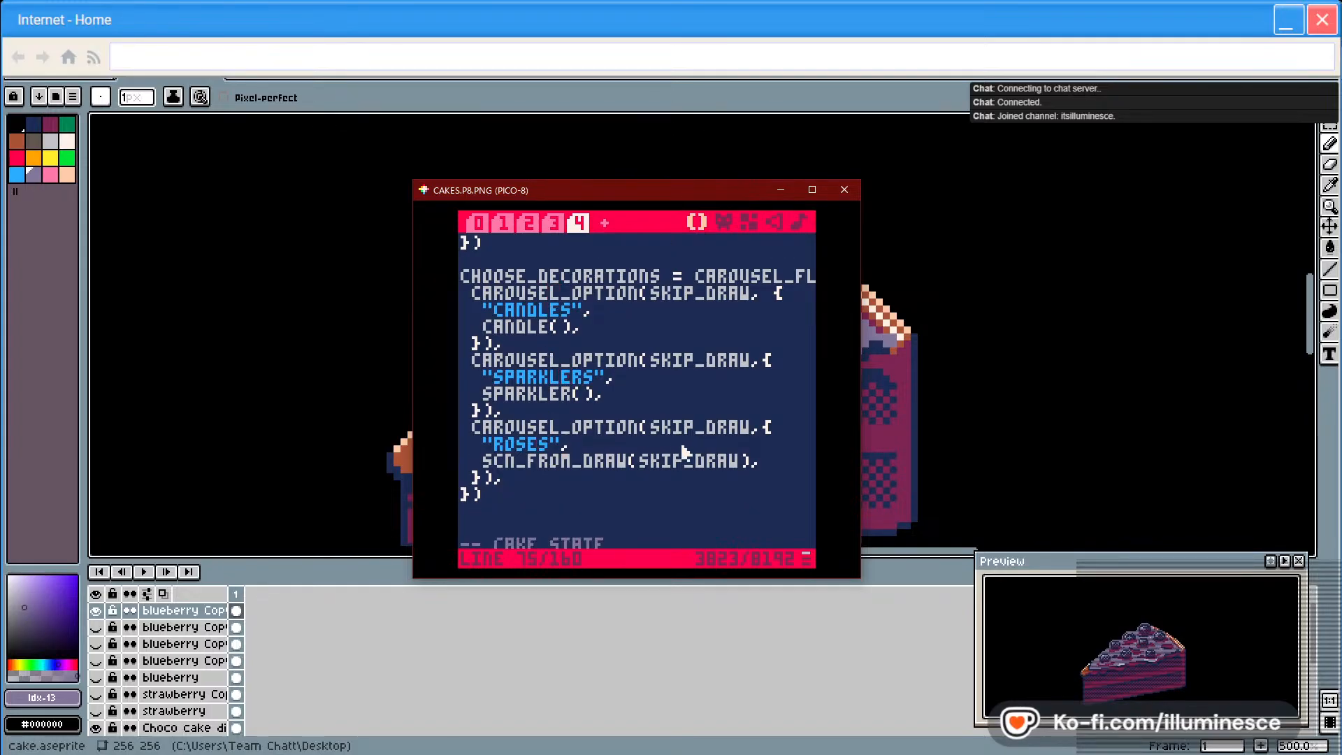
{"action": "scroll", "coordinate": [684, 453], "scroll_direction": "down", "scroll_amount": 1}
{"action": "scroll", "coordinate": [685, 454], "scroll_direction": "down", "scroll_amount": 1}
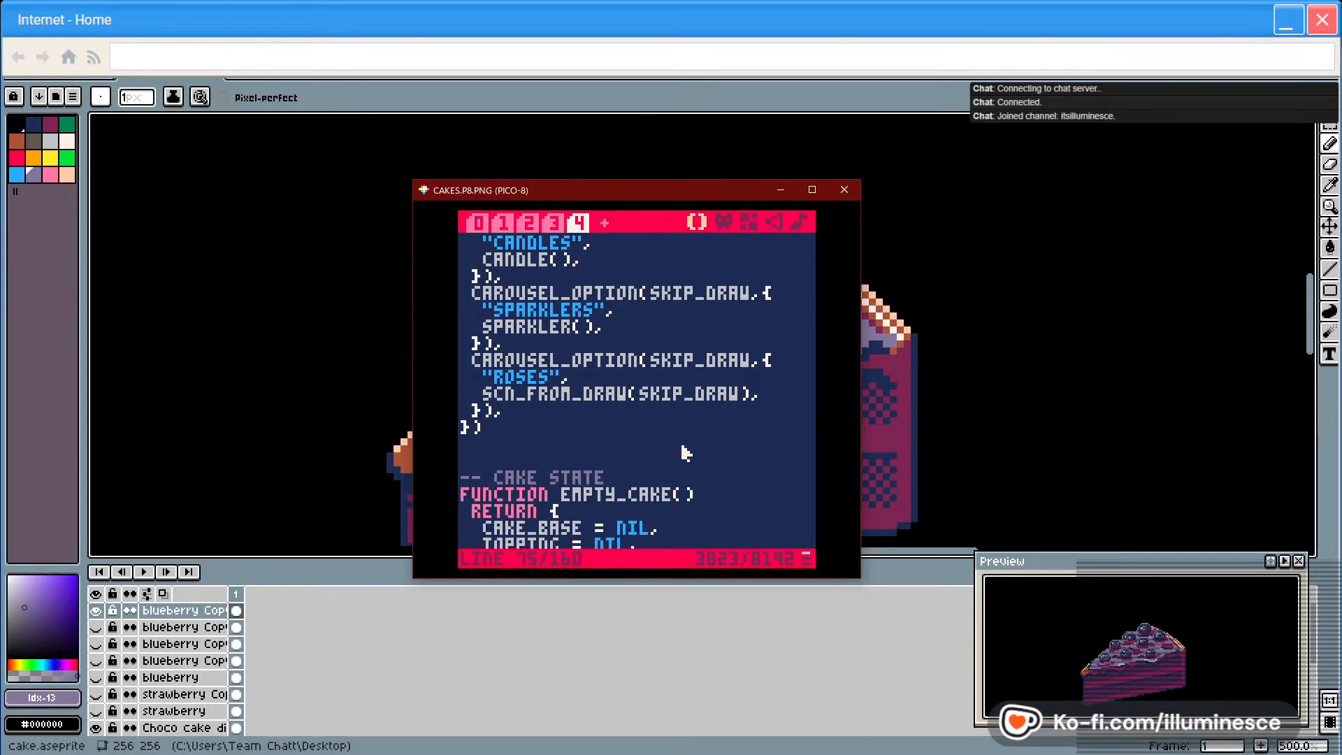
{"action": "scroll", "coordinate": [684, 455], "scroll_direction": "up", "scroll_amount": 1}
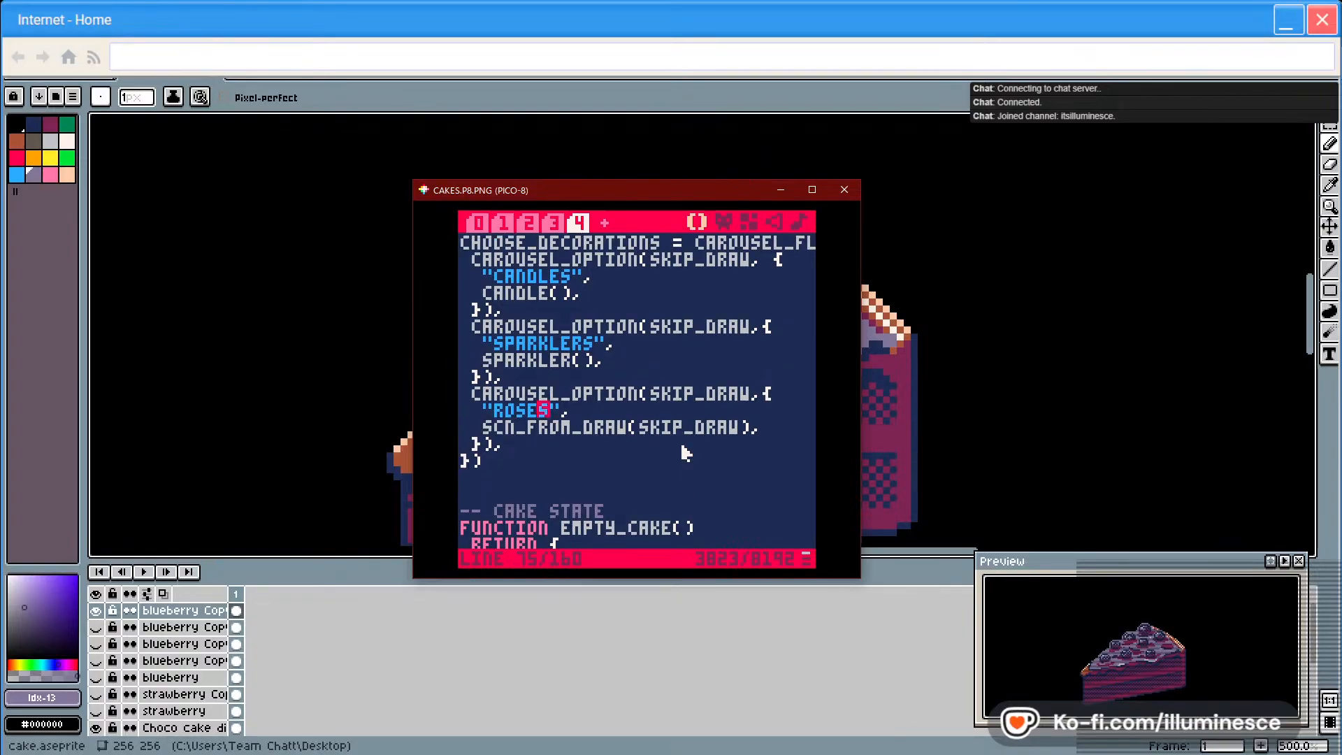
{"action": "scroll", "coordinate": [685, 453], "scroll_direction": "down", "scroll_amount": 9}
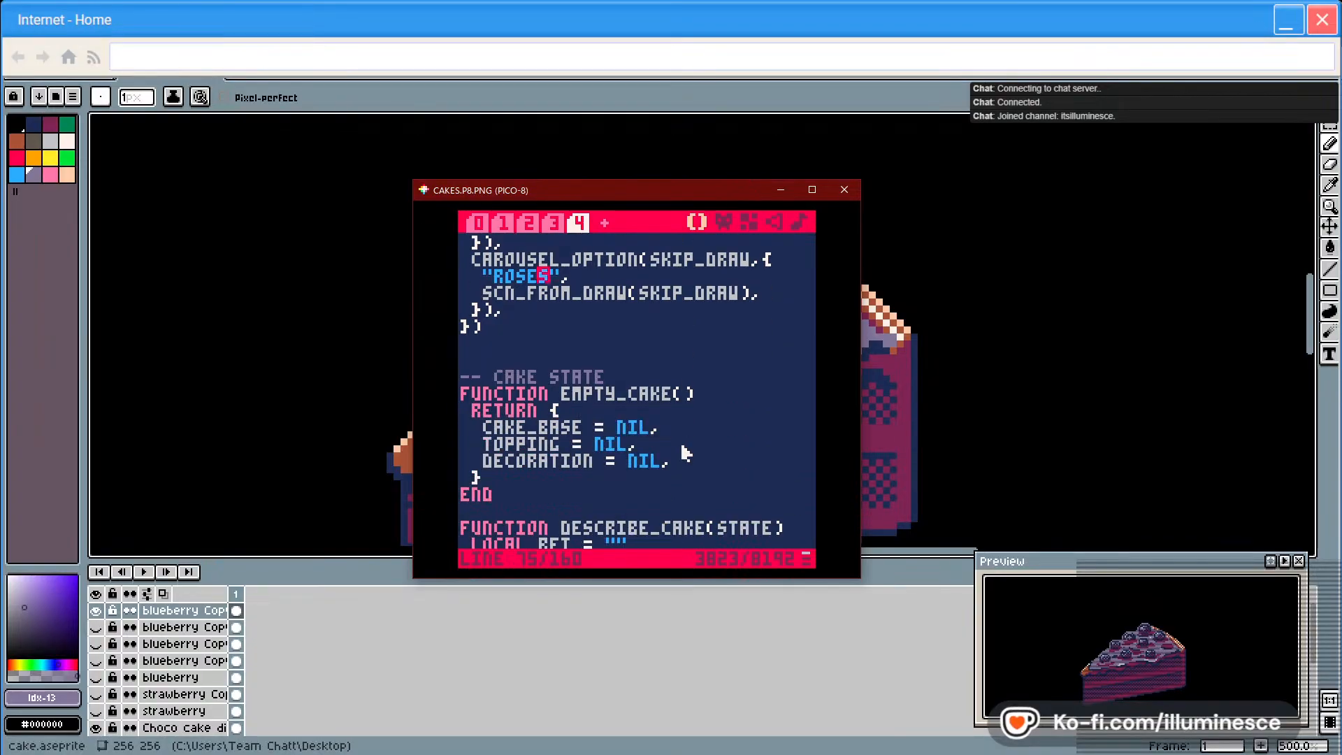
{"action": "scroll", "coordinate": [685, 453], "scroll_direction": "up", "scroll_amount": 10}
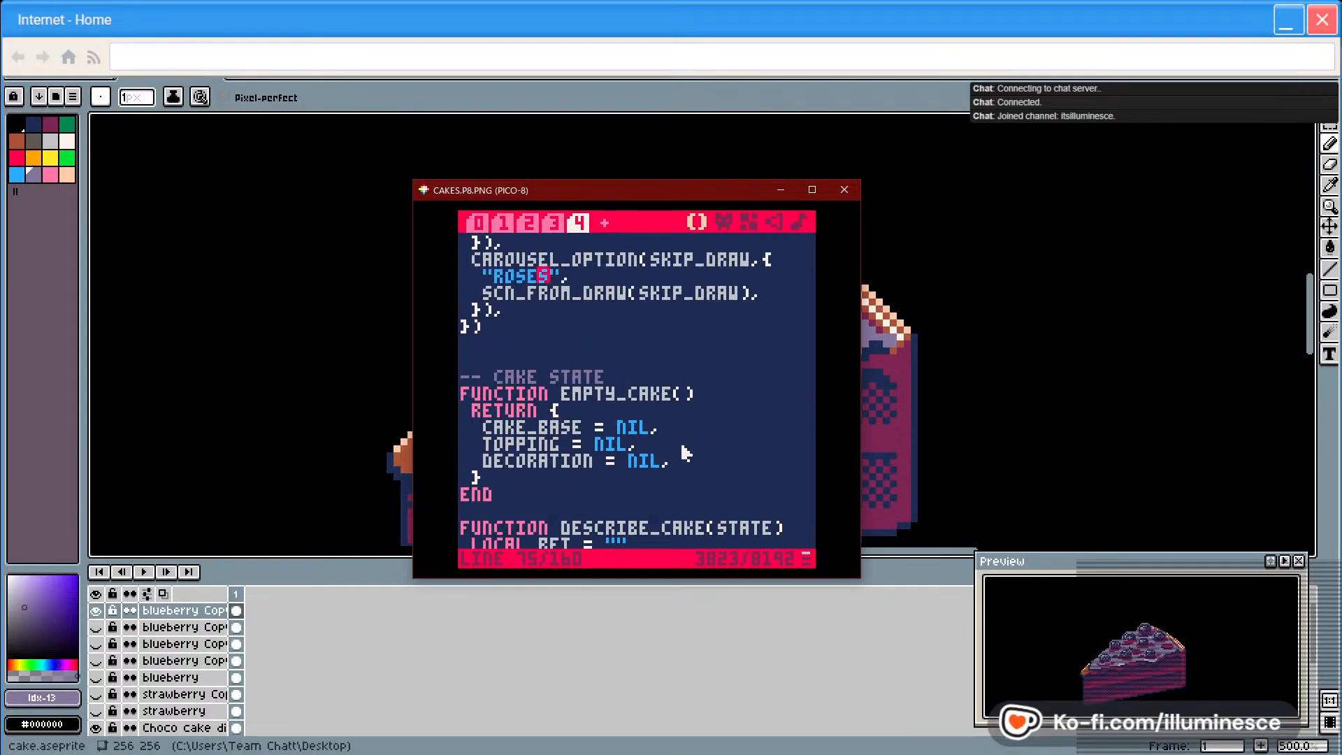
{"action": "scroll", "coordinate": [685, 453], "scroll_direction": "up", "scroll_amount": 1}
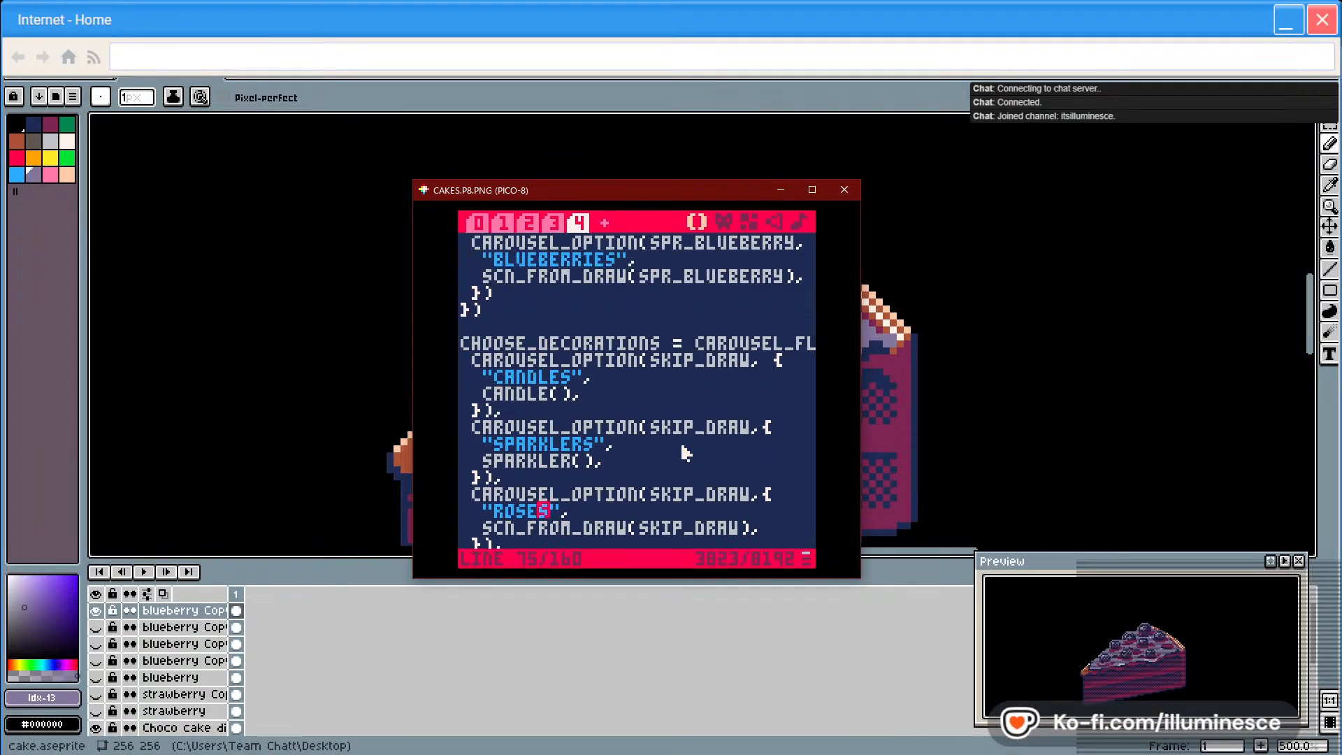
Switch back to Aseprite, hide the topmost blueberry copy layer and add a new layer named Cherry above it
{"action": "left_click_drag", "start_coordinate": [580, 190], "coordinate": [820, 234]}
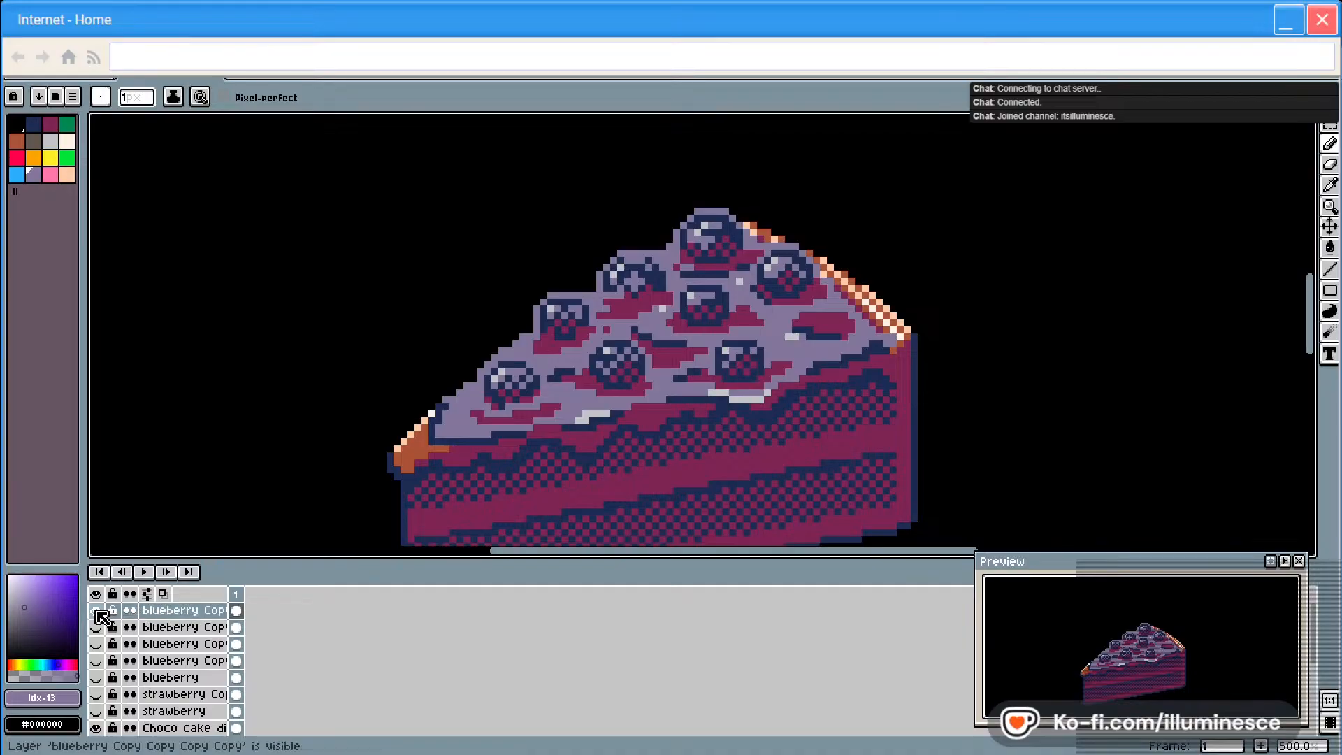
{"action": "left_click", "coordinate": [96, 610]}
{"action": "right_click", "coordinate": [171, 610]}
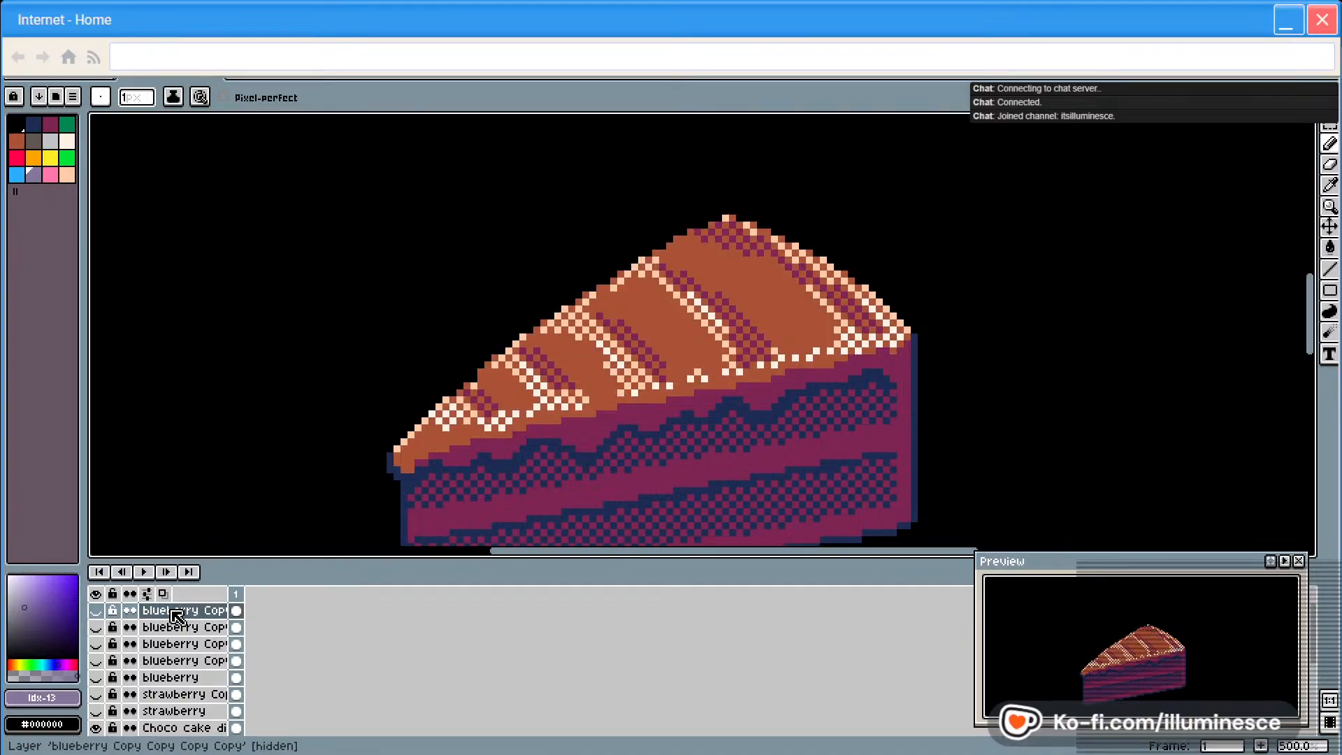
{"action": "mouse_move", "coordinate": [214, 644]}
{"action": "left_click", "coordinate": [363, 642]}
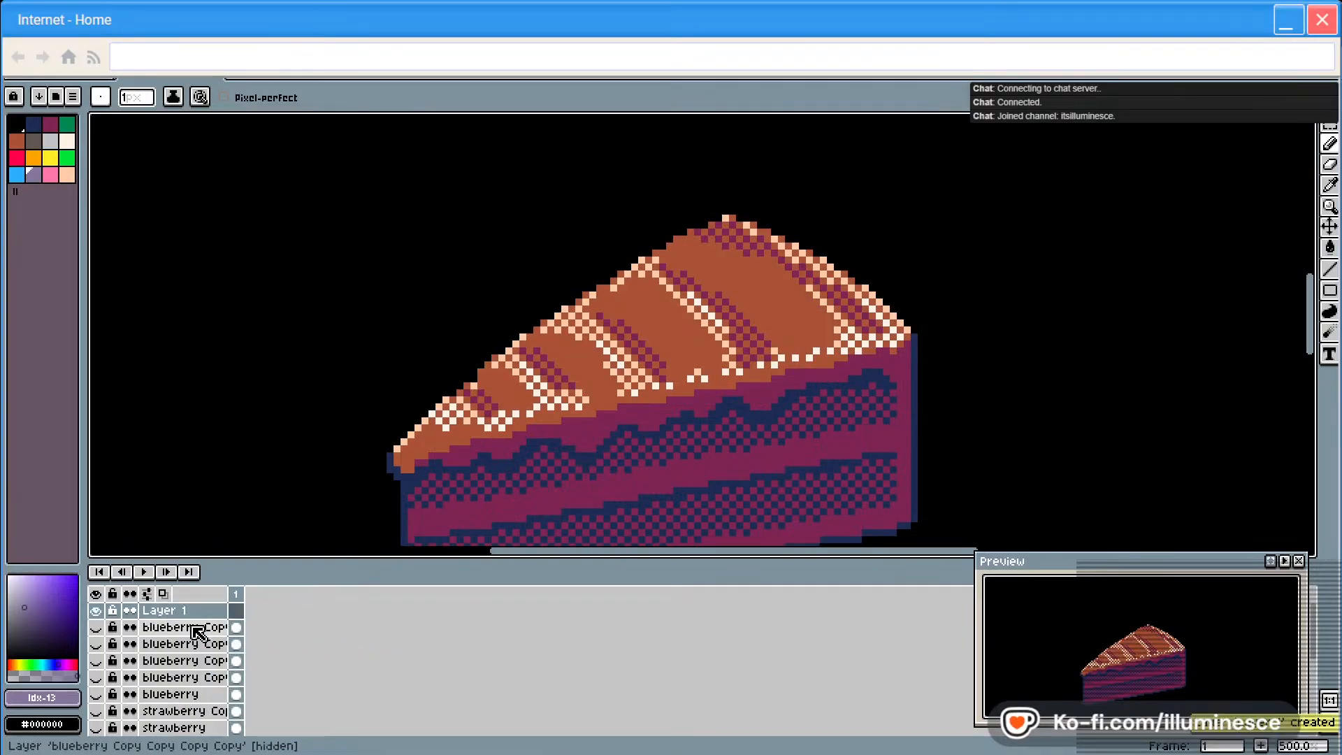
{"action": "double_click", "coordinate": [194, 612]}
{"action": "type", "text": "Cherry"}
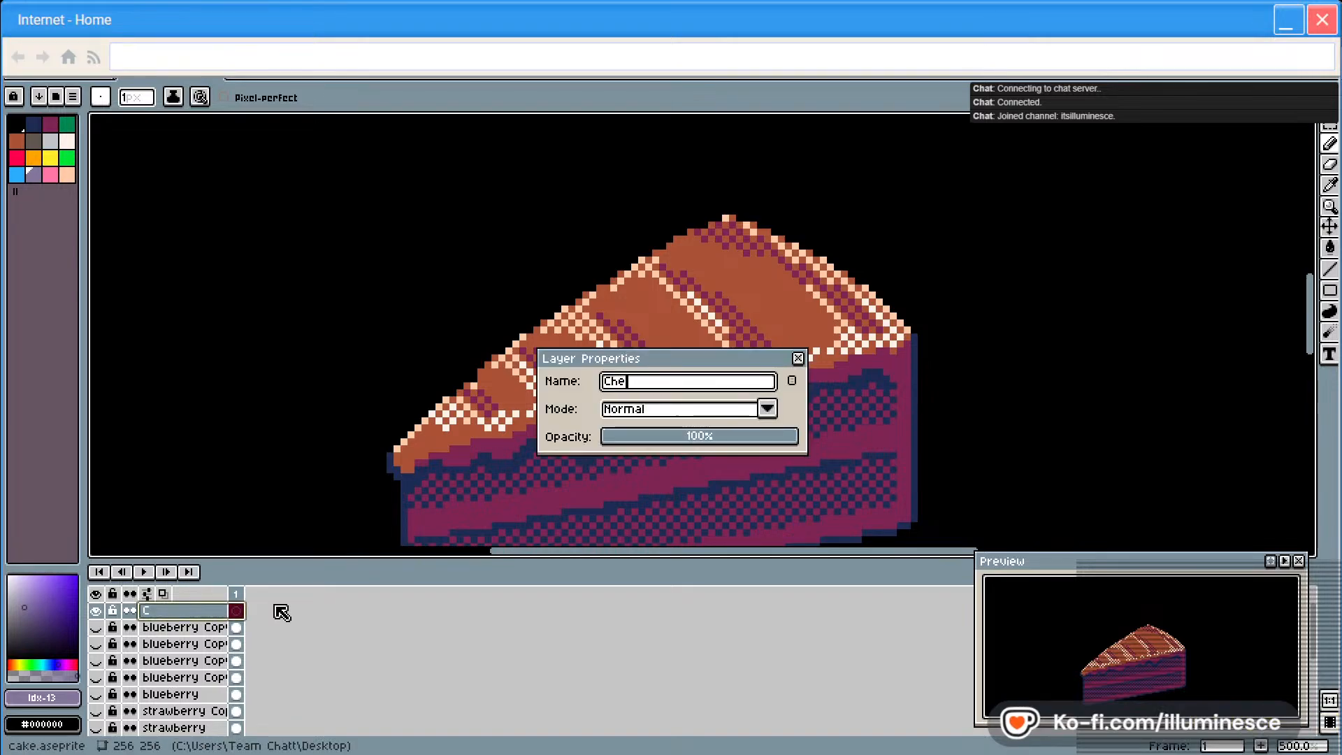
{"action": "key", "text": "Return"}
Paint a solid red cherry on the slice's frosting with a round 5 px brush
{"action": "left_click", "coordinate": [50, 124]}
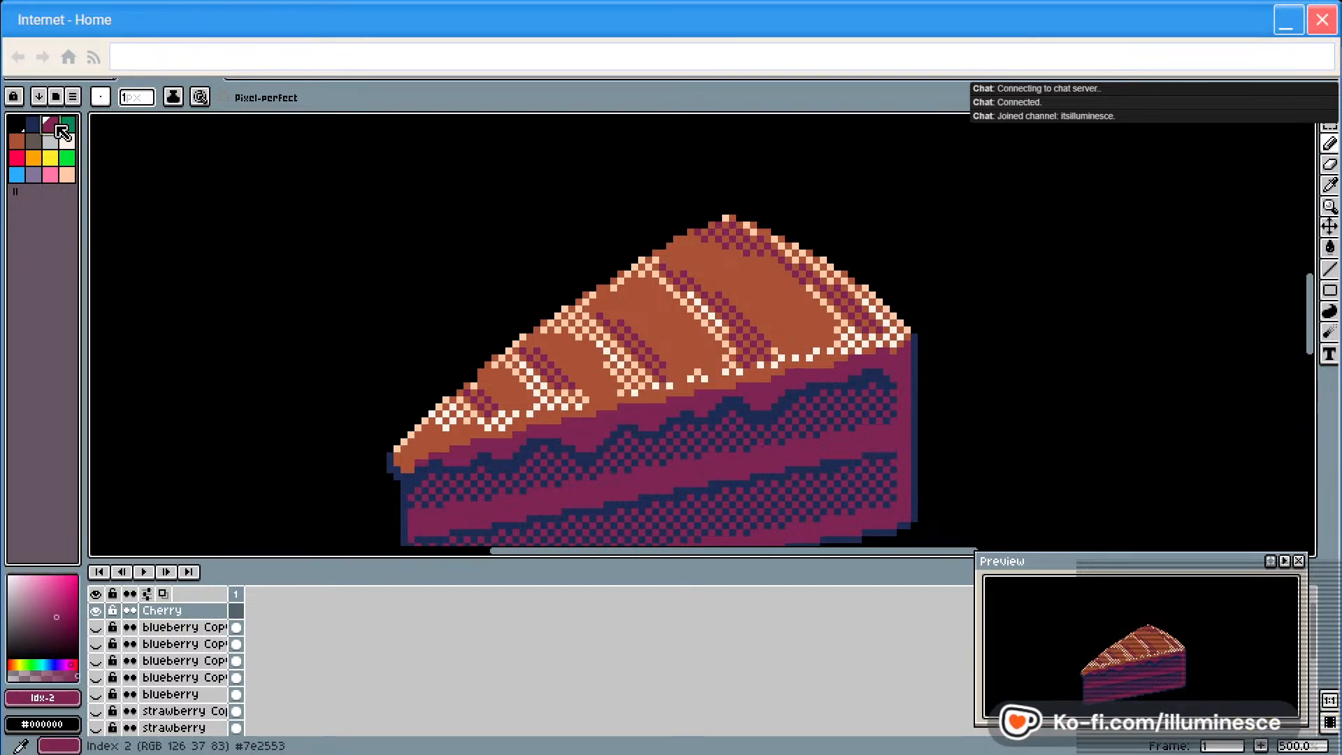
{"action": "left_click", "coordinate": [17, 158]}
{"action": "left_click", "coordinate": [101, 97]}
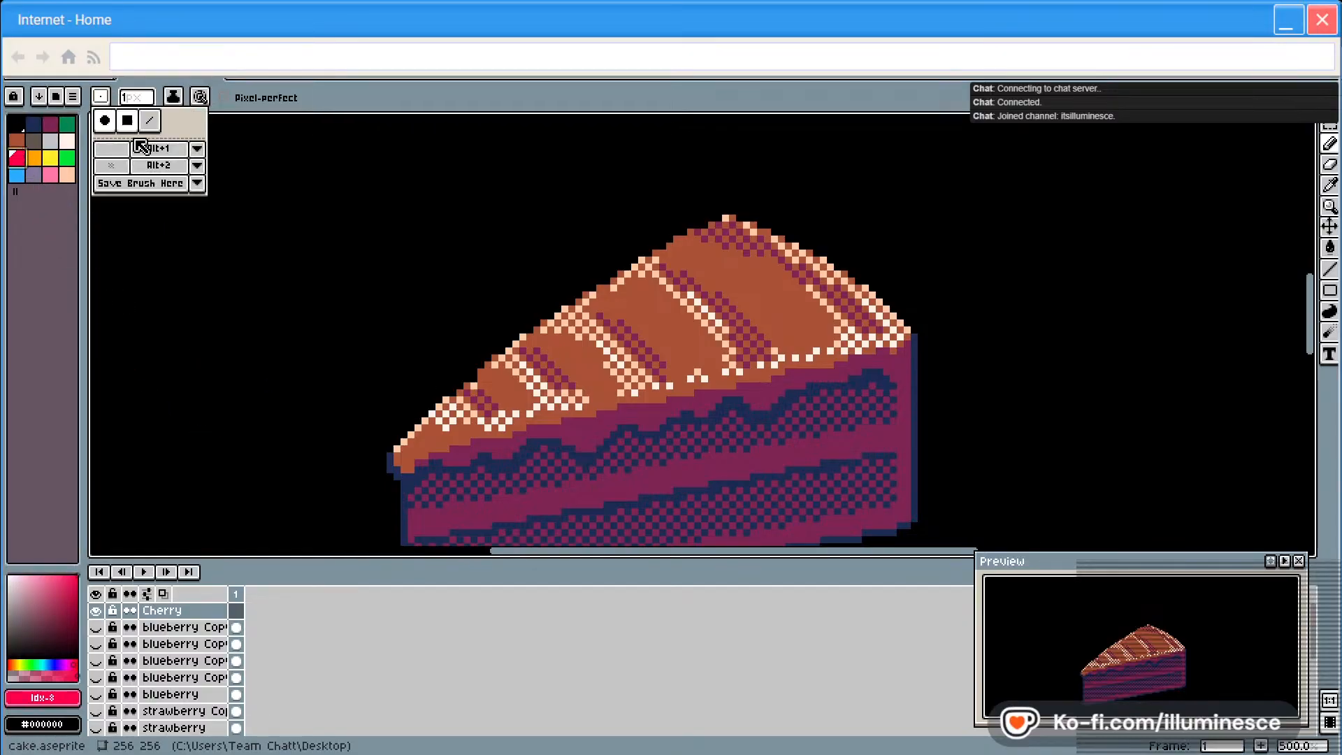
{"action": "left_click", "coordinate": [127, 99]}
{"action": "left_click", "coordinate": [132, 120]}
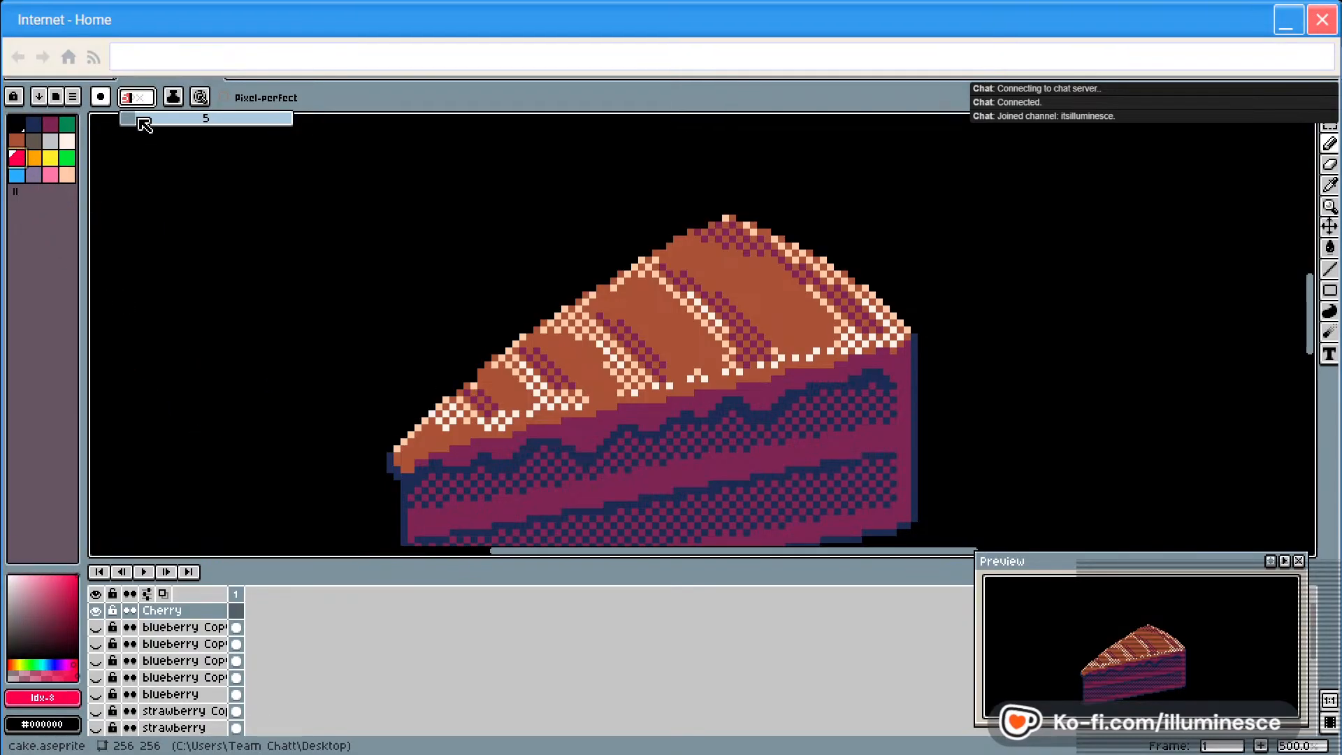
{"action": "left_click_drag", "start_coordinate": [566, 351], "coordinate": [584, 344]}
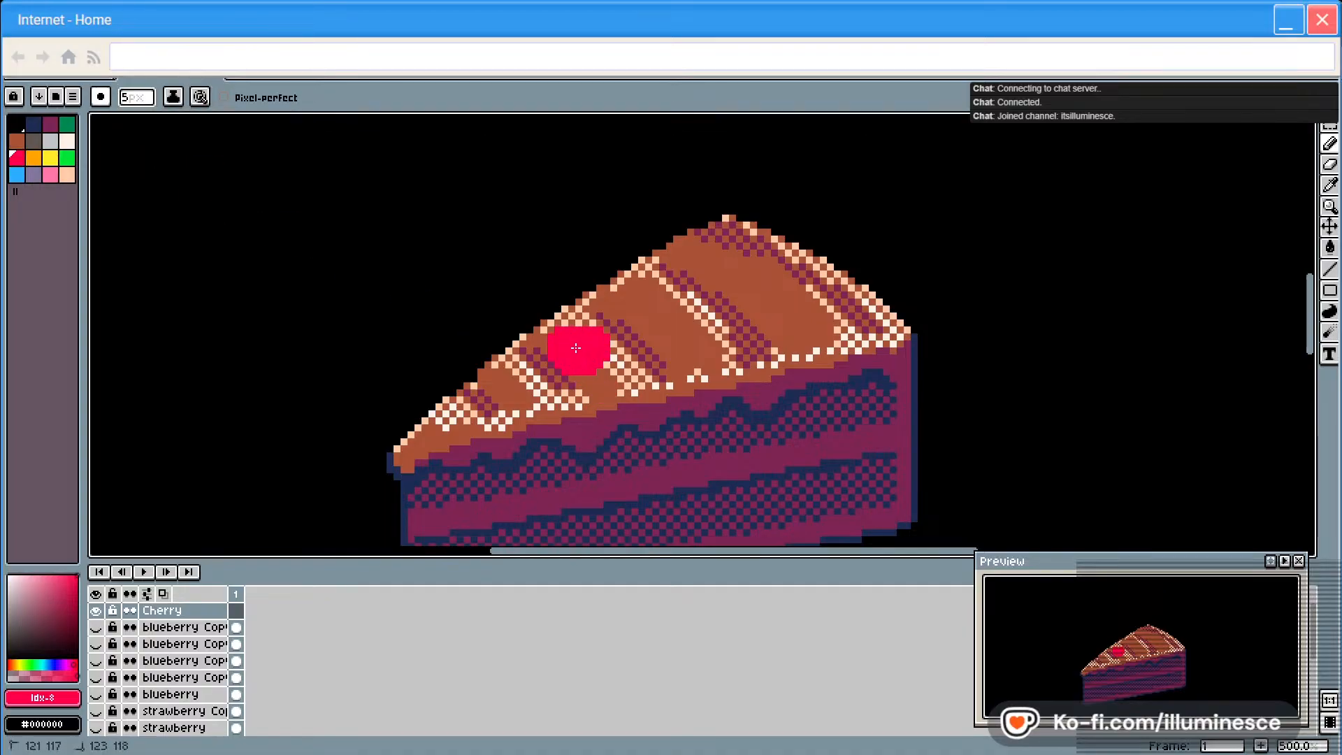
Shade the cherry's lower edge and top dimple in dark purple at 1 px, and restore its left side in red
{"action": "left_click", "coordinate": [50, 125]}
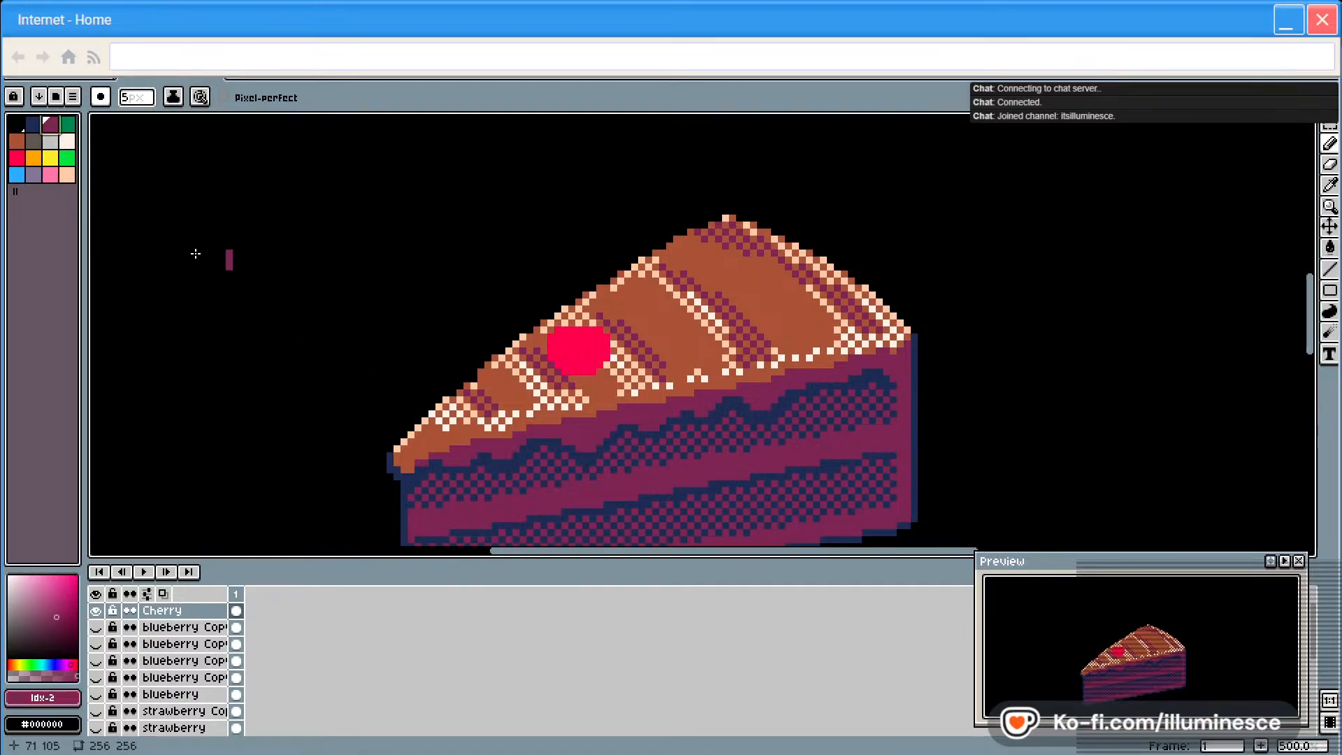
{"action": "left_click", "coordinate": [135, 97]}
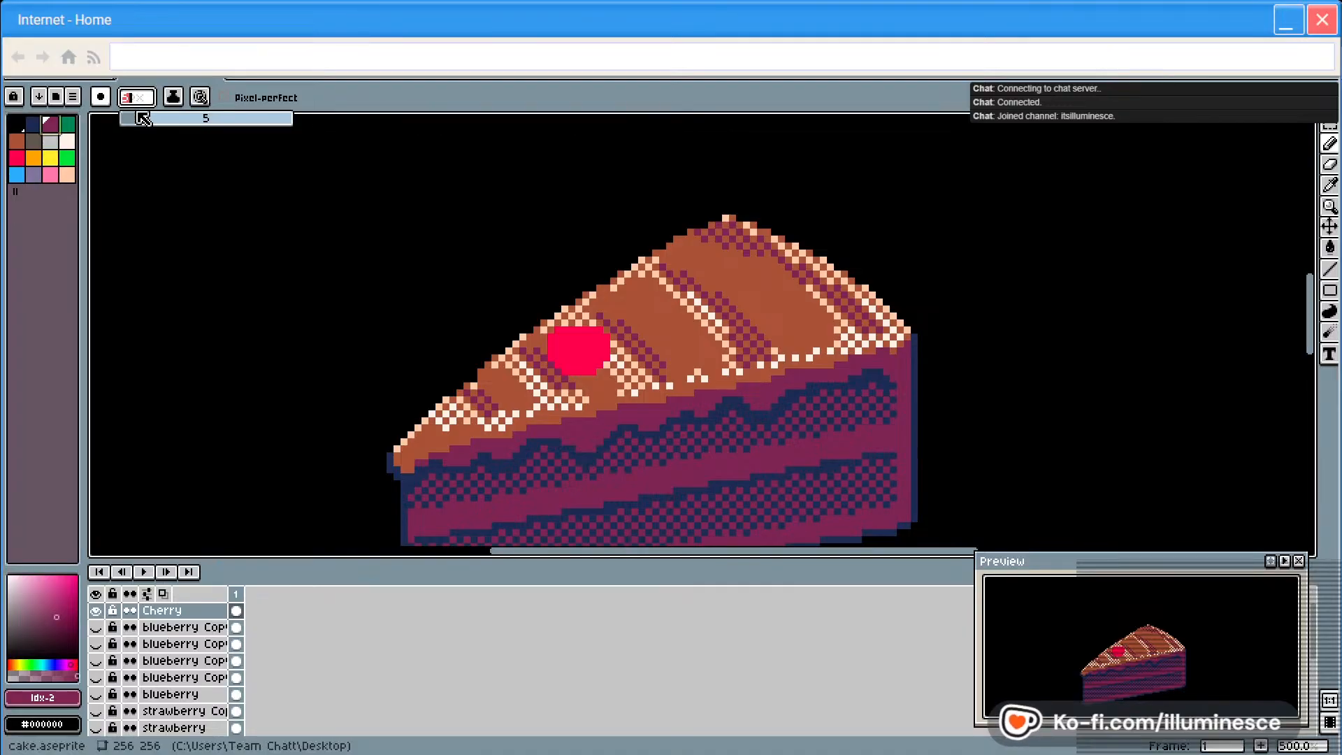
{"action": "left_click_drag", "start_coordinate": [142, 119], "coordinate": [126, 123]}
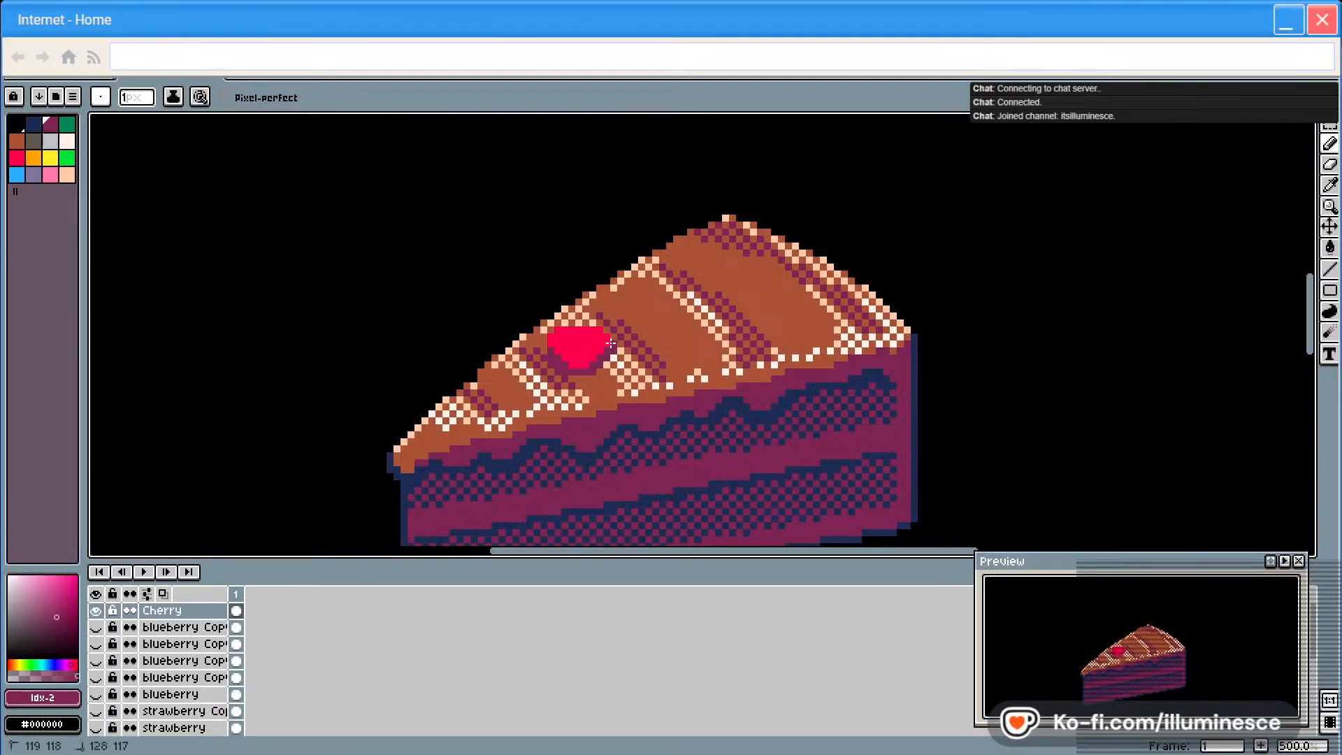
{"action": "left_click", "coordinate": [583, 338]}
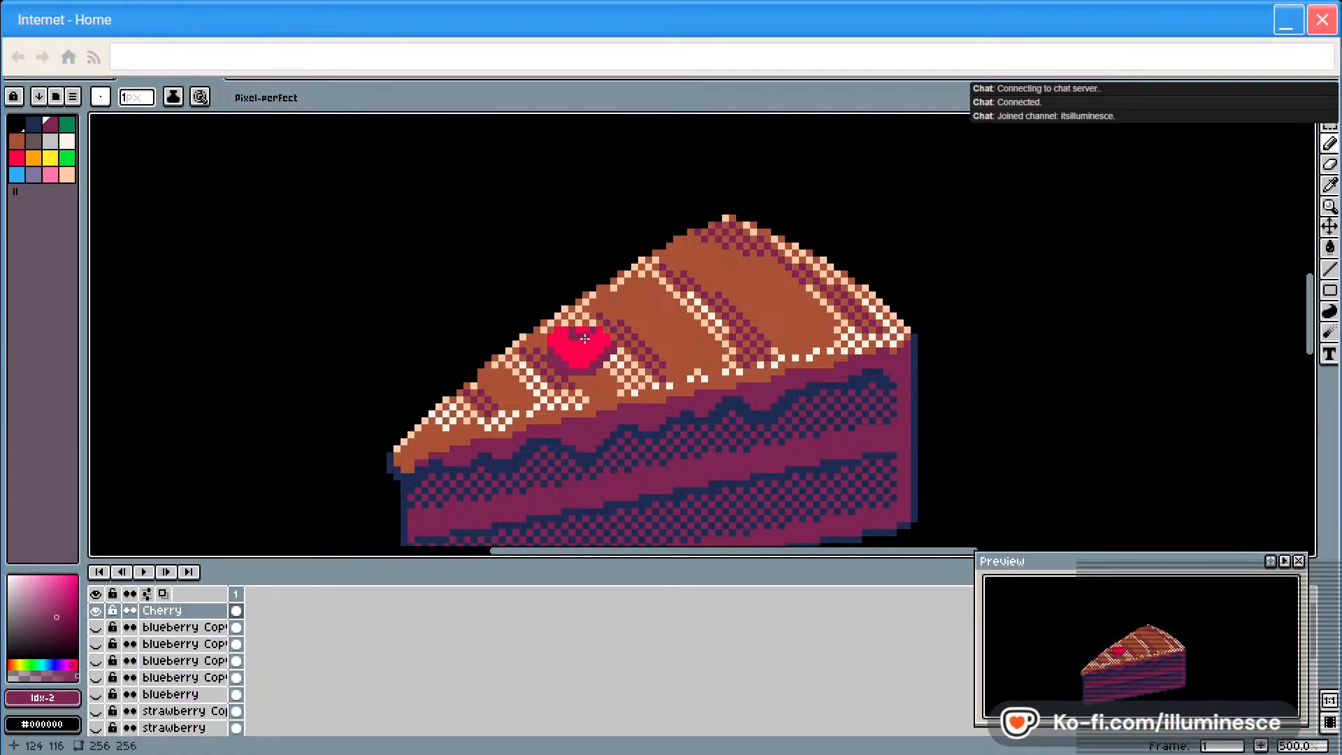
{"action": "left_click", "coordinate": [567, 339], "text": "alt"}
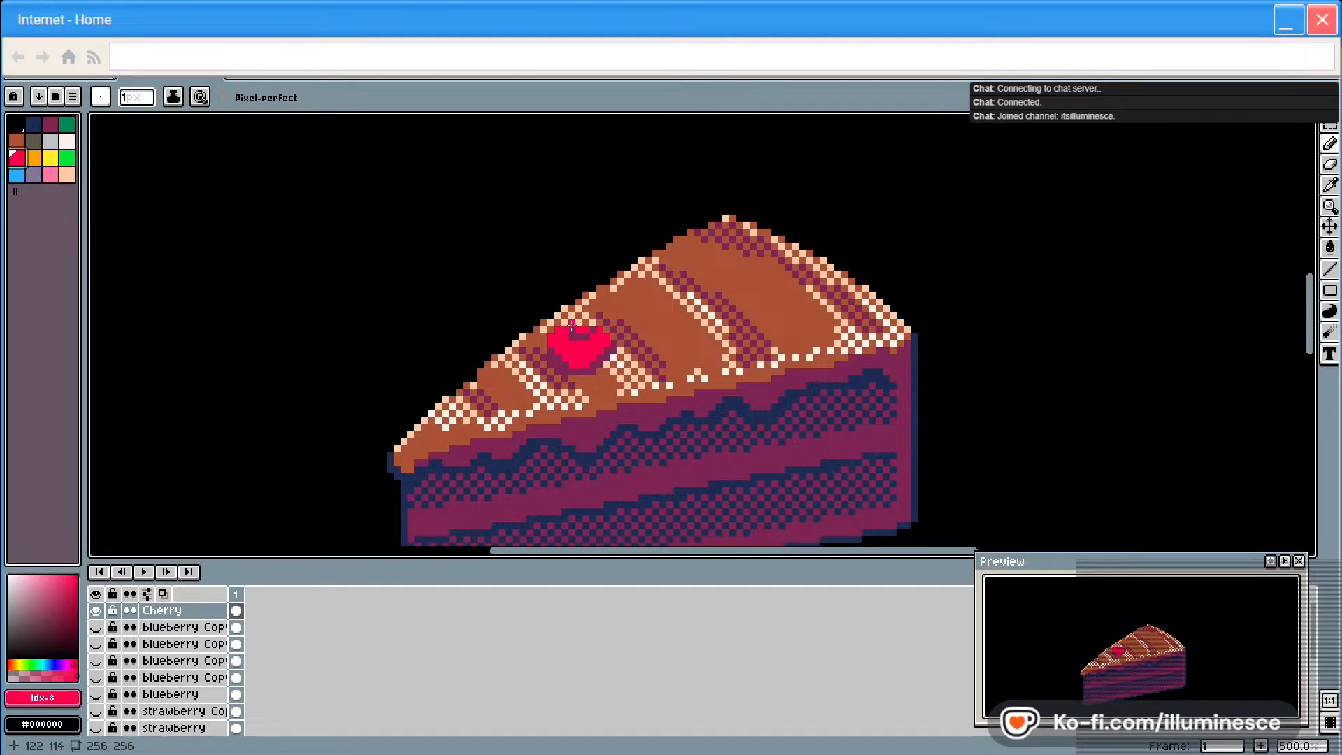
{"action": "left_click_drag", "start_coordinate": [553, 349], "coordinate": [556, 359]}
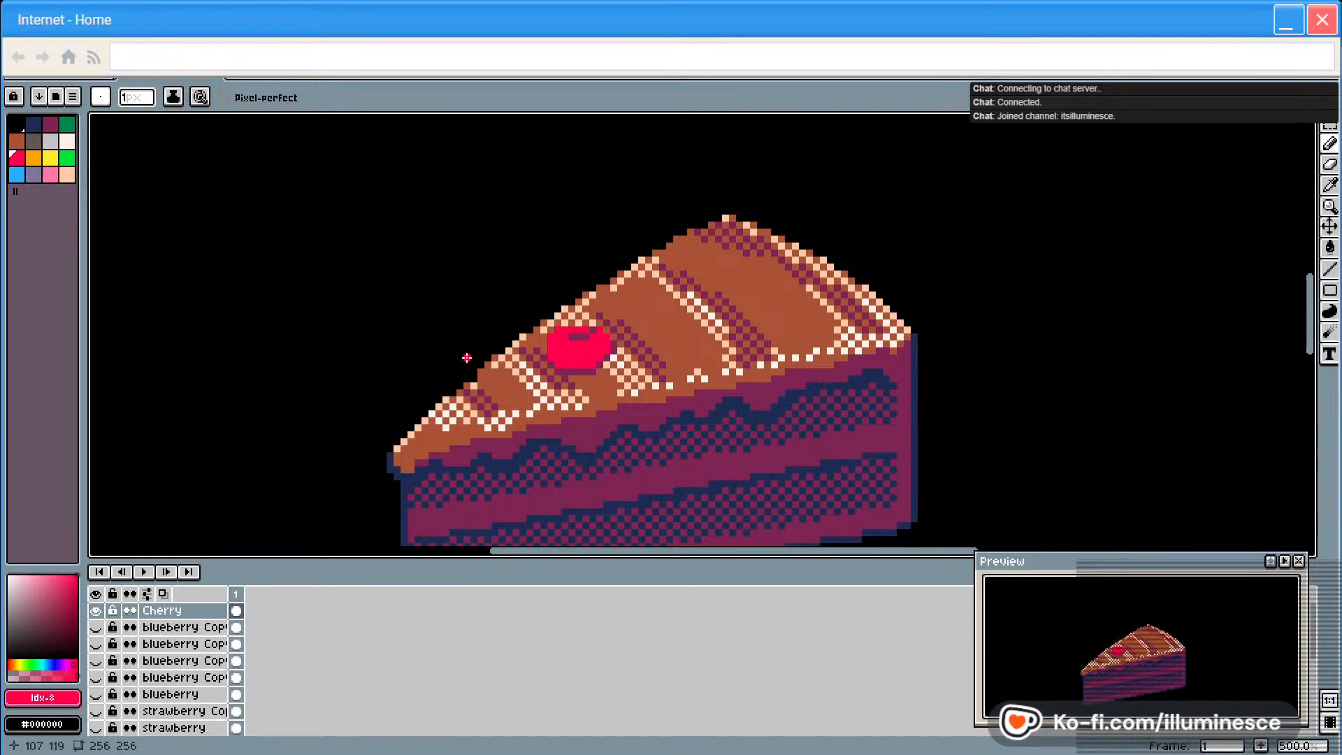
Move the cherry toward the wide back end of the slice and darken its right edge with dark purple
{"action": "left_click_drag", "start_coordinate": [610, 336], "coordinate": [743, 282]}
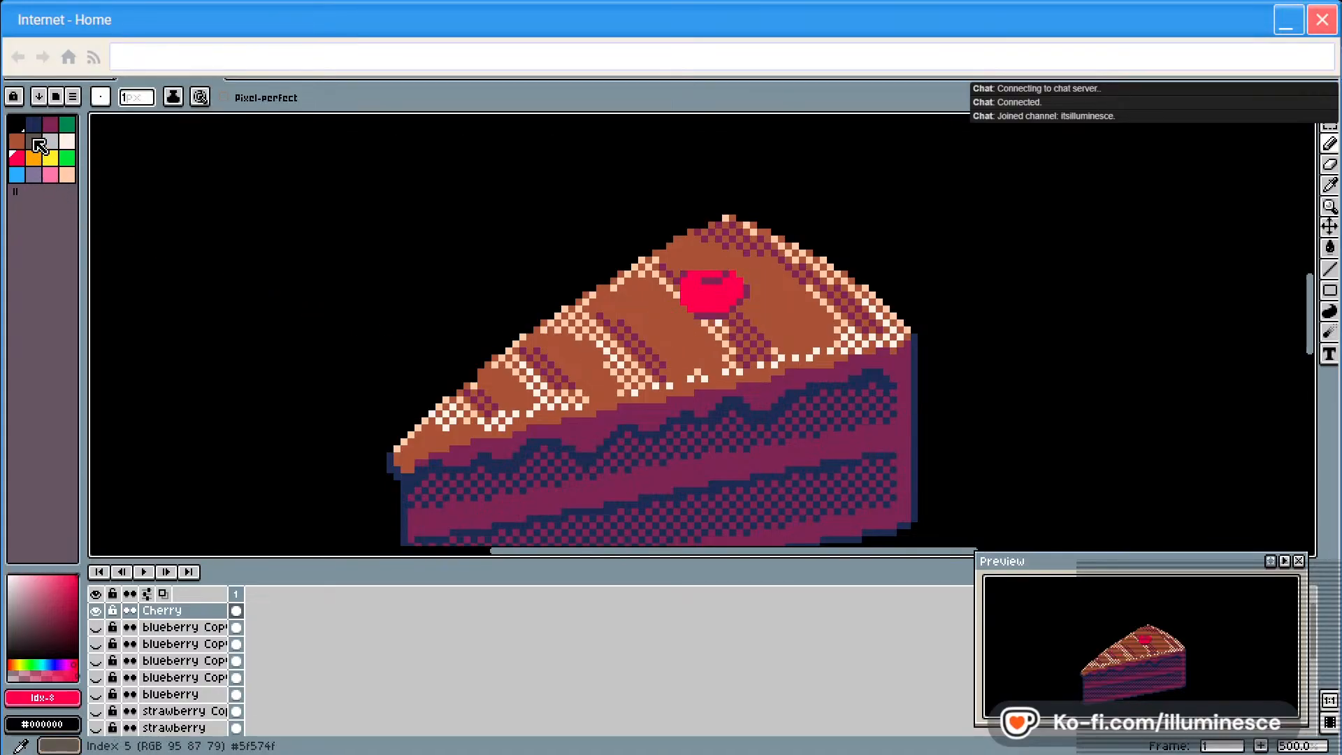
{"action": "left_click", "coordinate": [50, 124]}
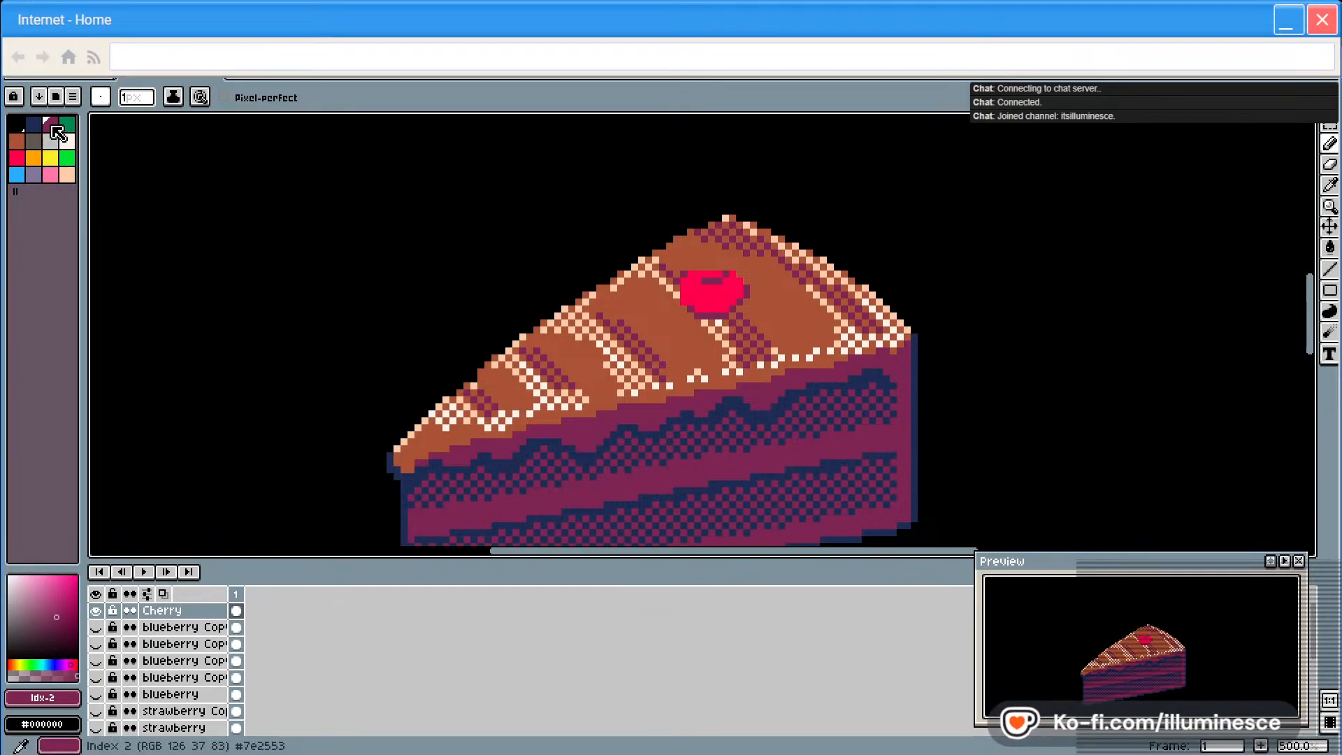
{"action": "left_click", "coordinate": [741, 303]}
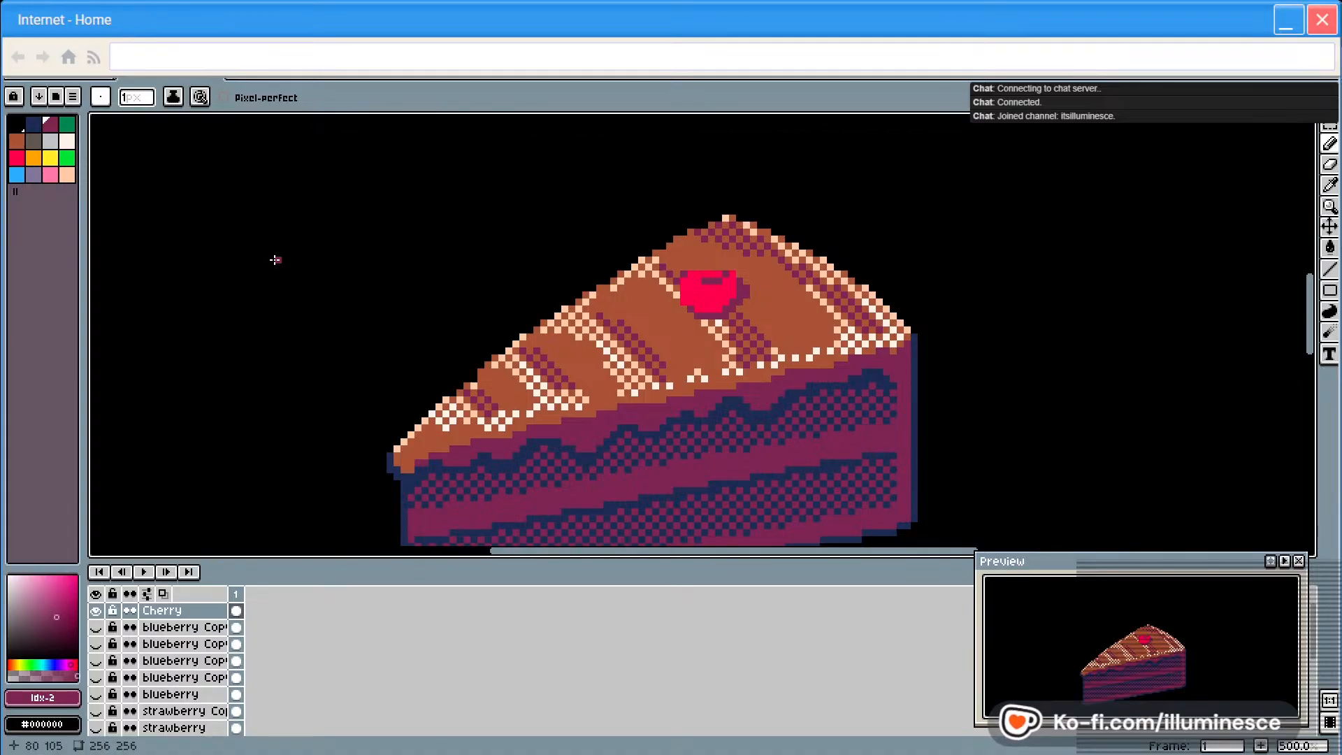
Try a small pink highlight on the upper-left part of the cherry
{"action": "left_click", "coordinate": [50, 175]}
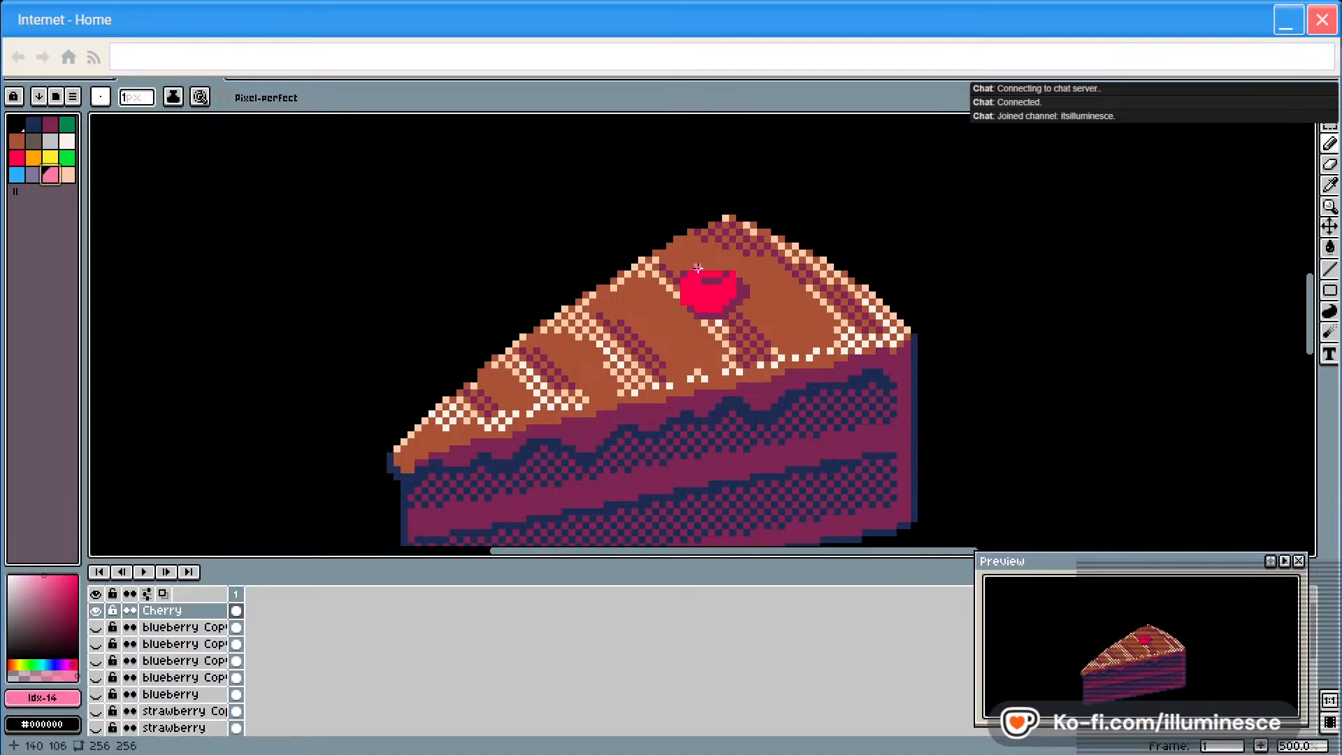
{"action": "left_click_drag", "start_coordinate": [694, 275], "coordinate": [690, 297]}
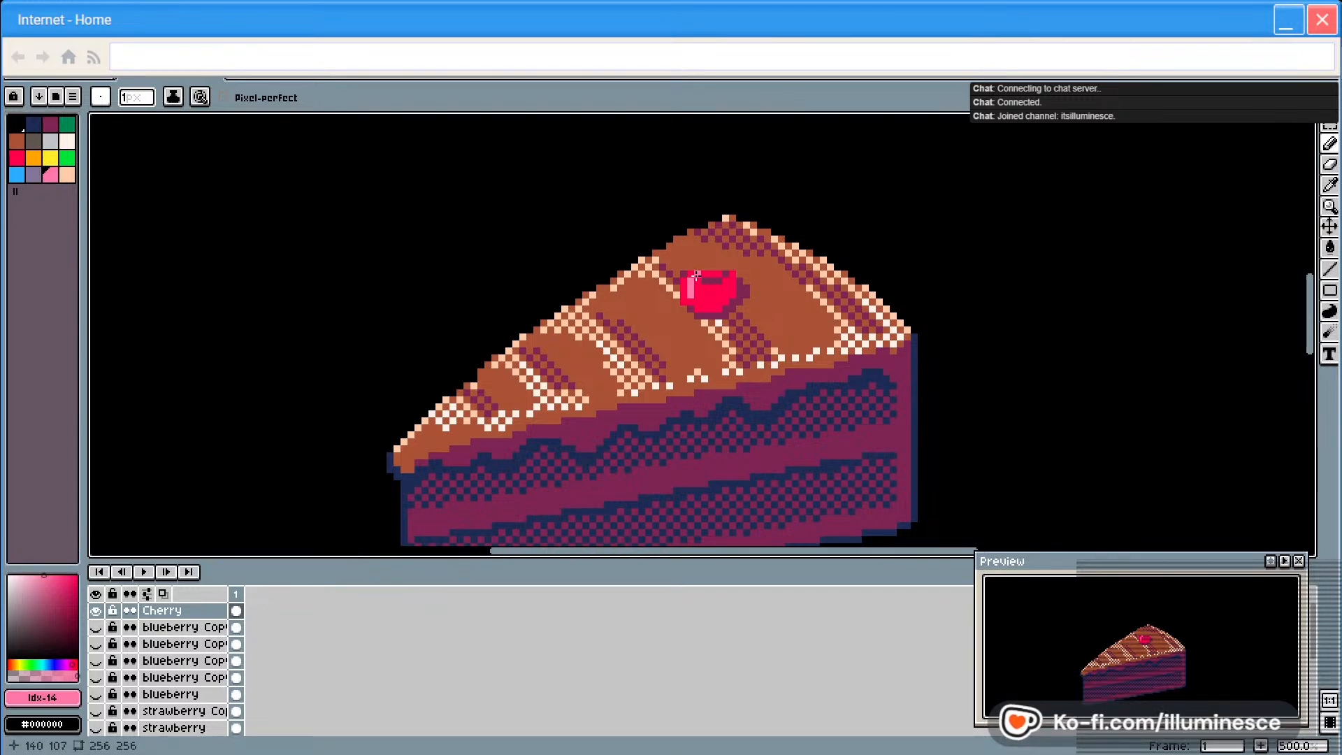
{"action": "key", "text": "ctrl+z"}
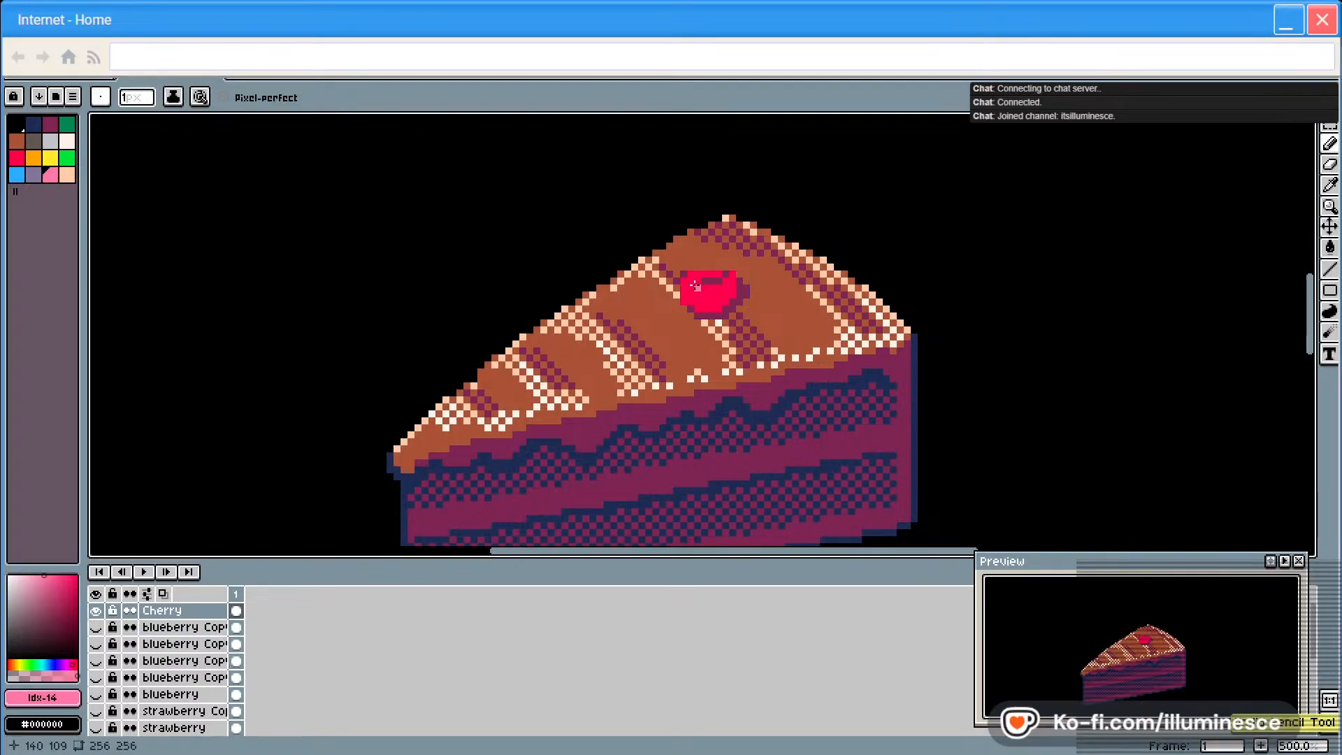
{"action": "left_click_drag", "start_coordinate": [691, 282], "coordinate": [695, 285]}
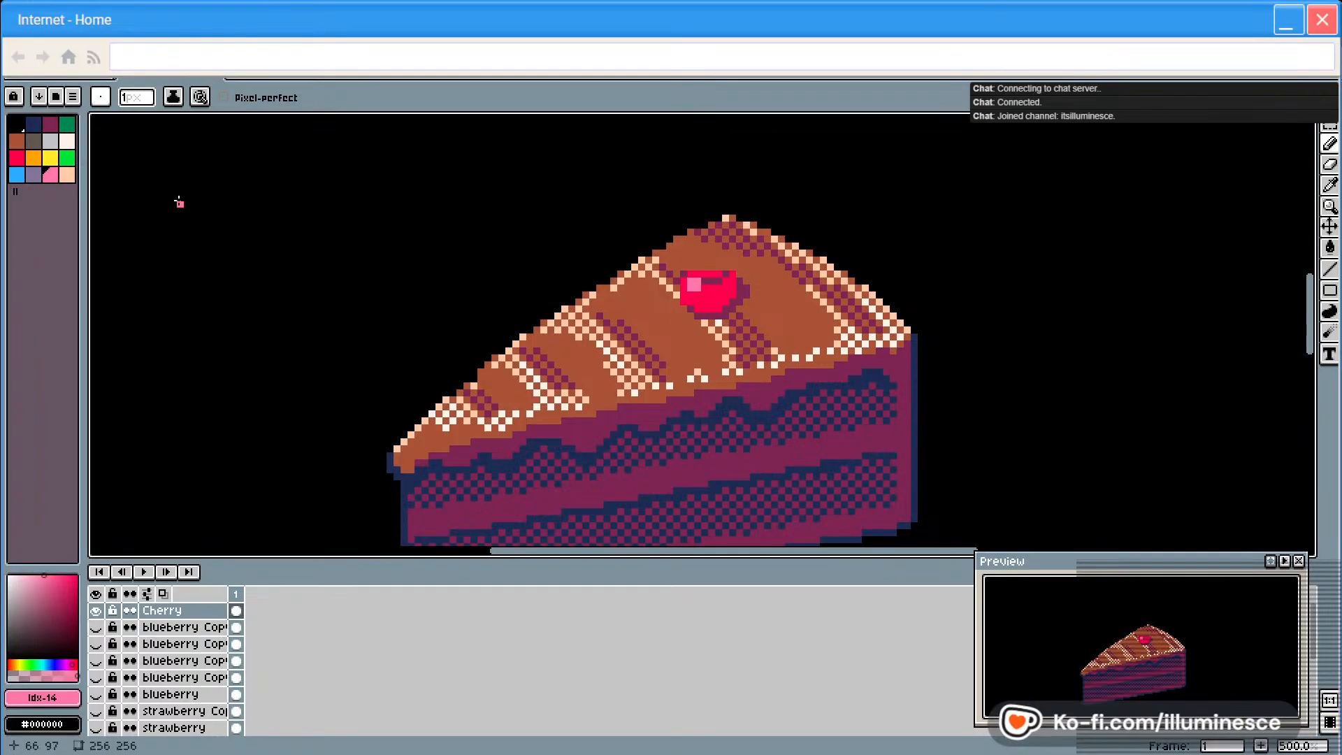
{"action": "left_click", "coordinate": [627, 283], "text": "alt"}
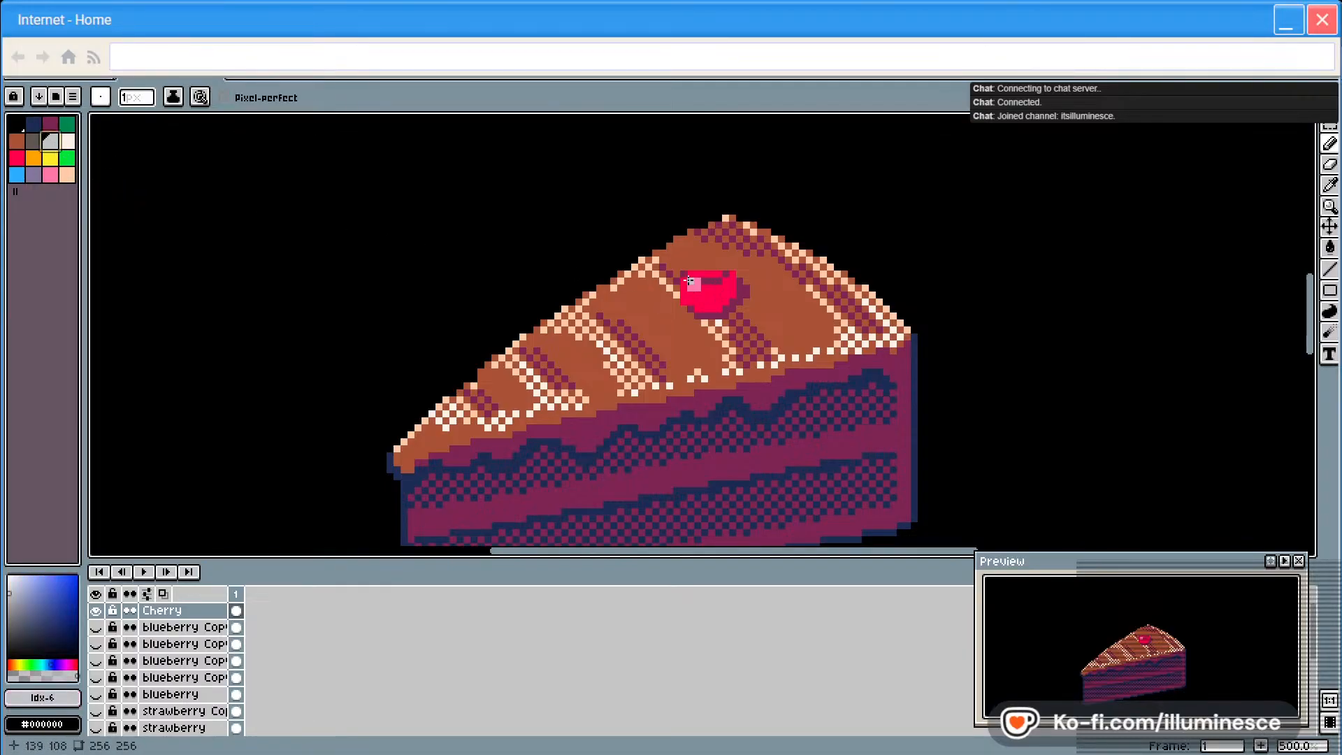
{"action": "left_click", "coordinate": [686, 297], "text": "alt"}
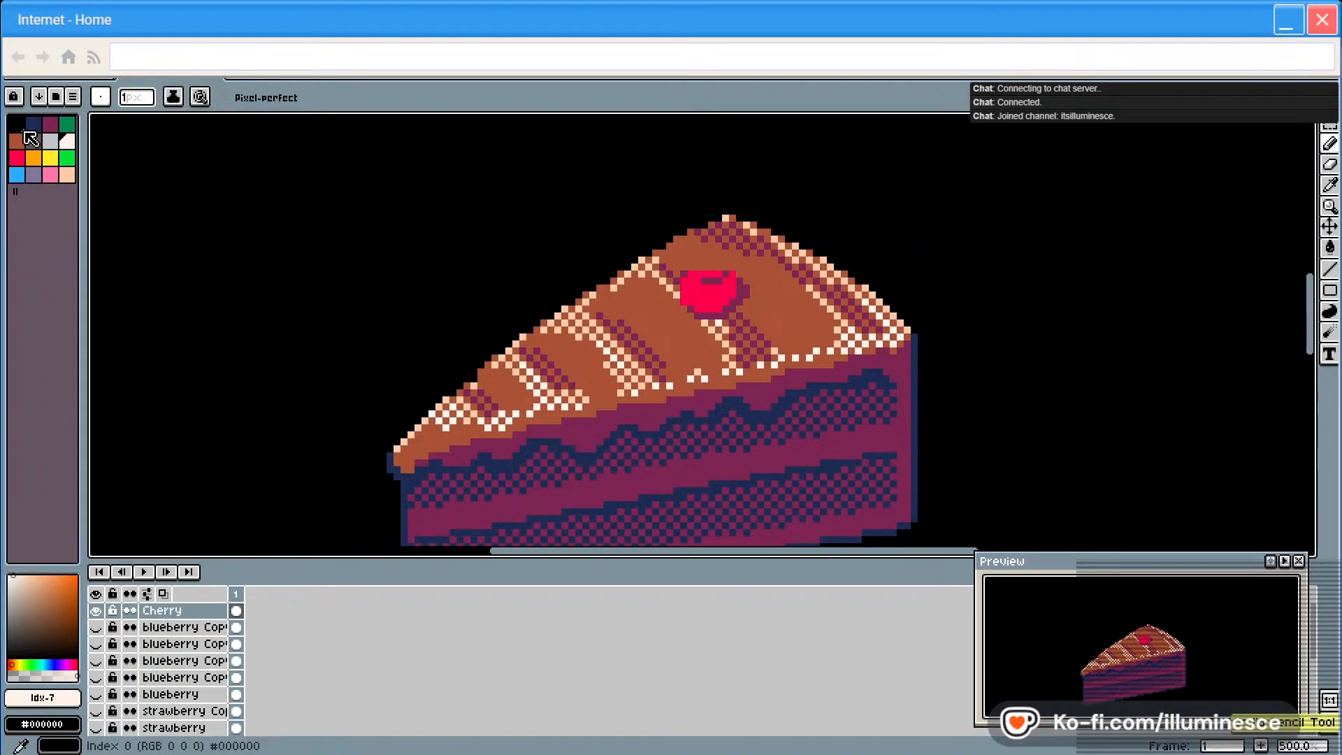
Paint a pink highlight across the cherry's top around the dimple, trim its ends in red and add a small white glint
{"action": "left_click", "coordinate": [49, 175]}
{"action": "mouse_move", "coordinate": [692, 281]}
{"action": "left_mouse_down"}
{"action": "mouse_move", "coordinate": [711, 274]}
{"action": "mouse_move", "coordinate": [692, 276]}
{"action": "mouse_move", "coordinate": [702, 286]}
{"action": "left_mouse_up"}
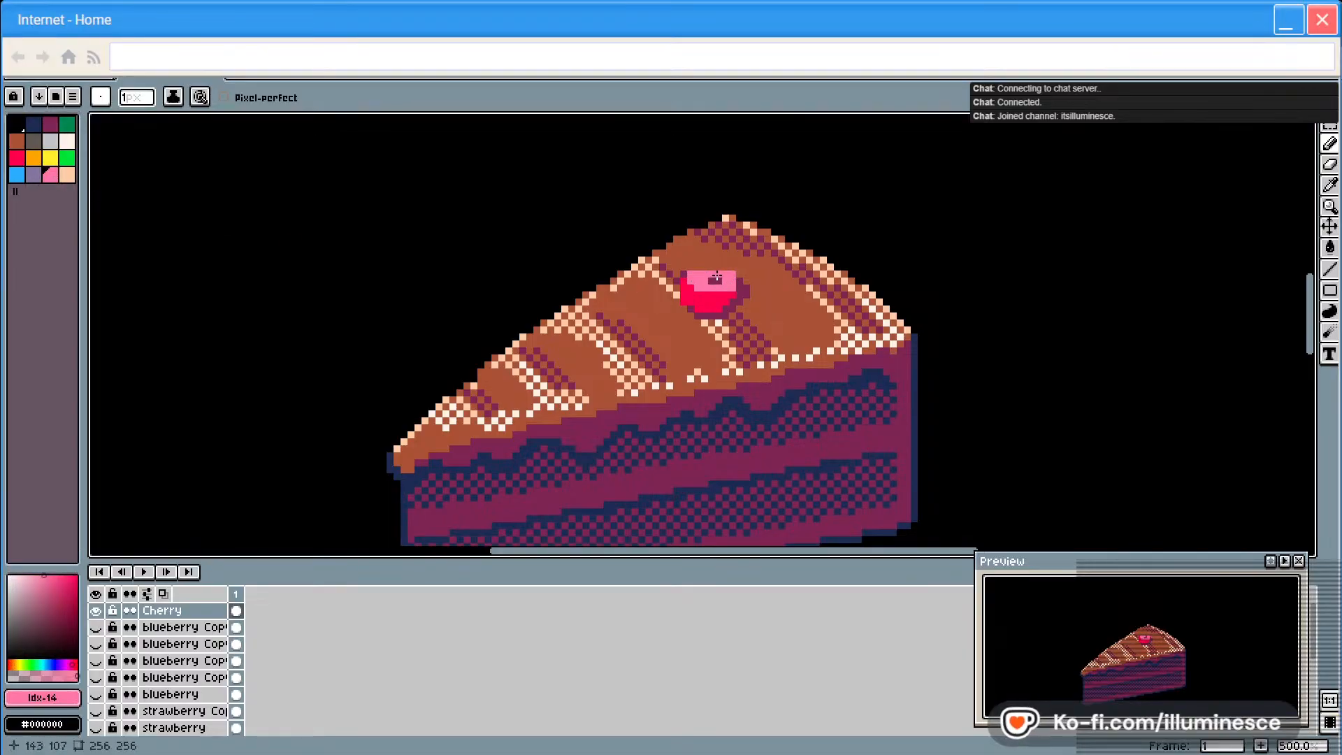
{"action": "left_click", "coordinate": [692, 286]}
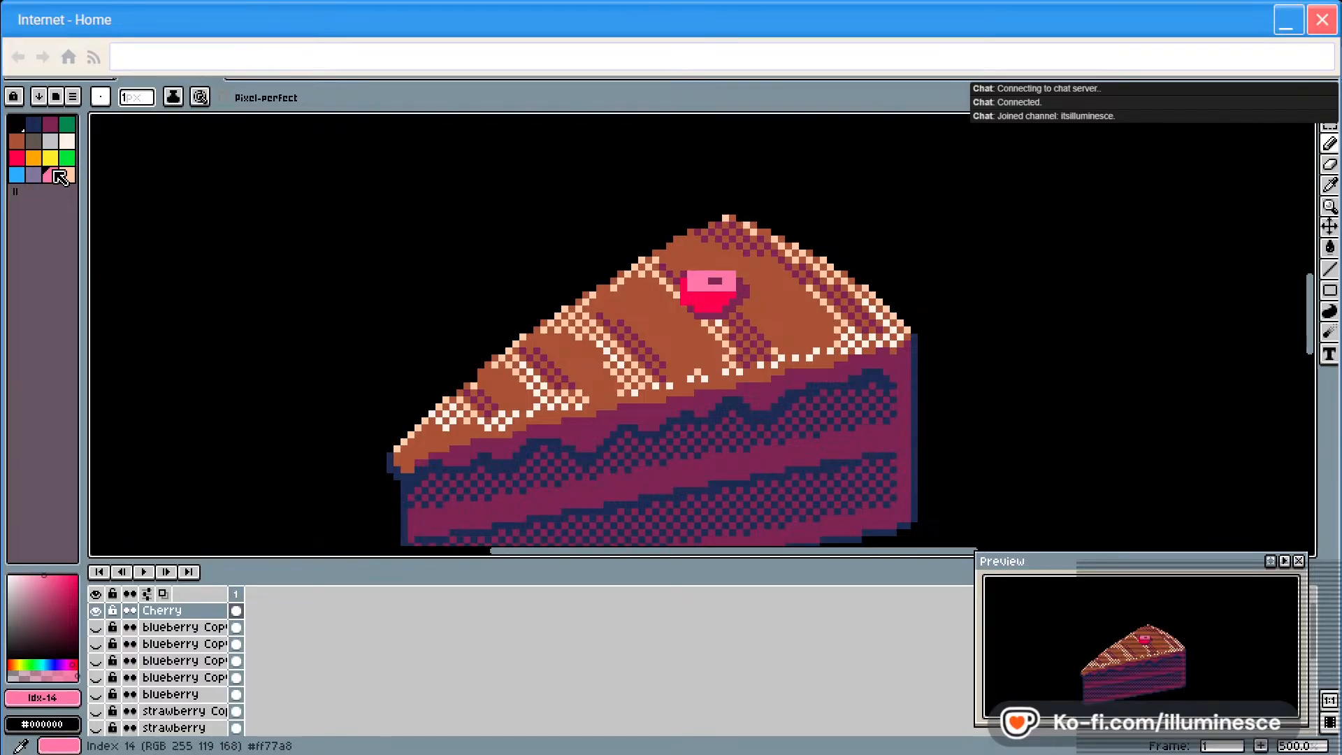
{"action": "left_click", "coordinate": [15, 158]}
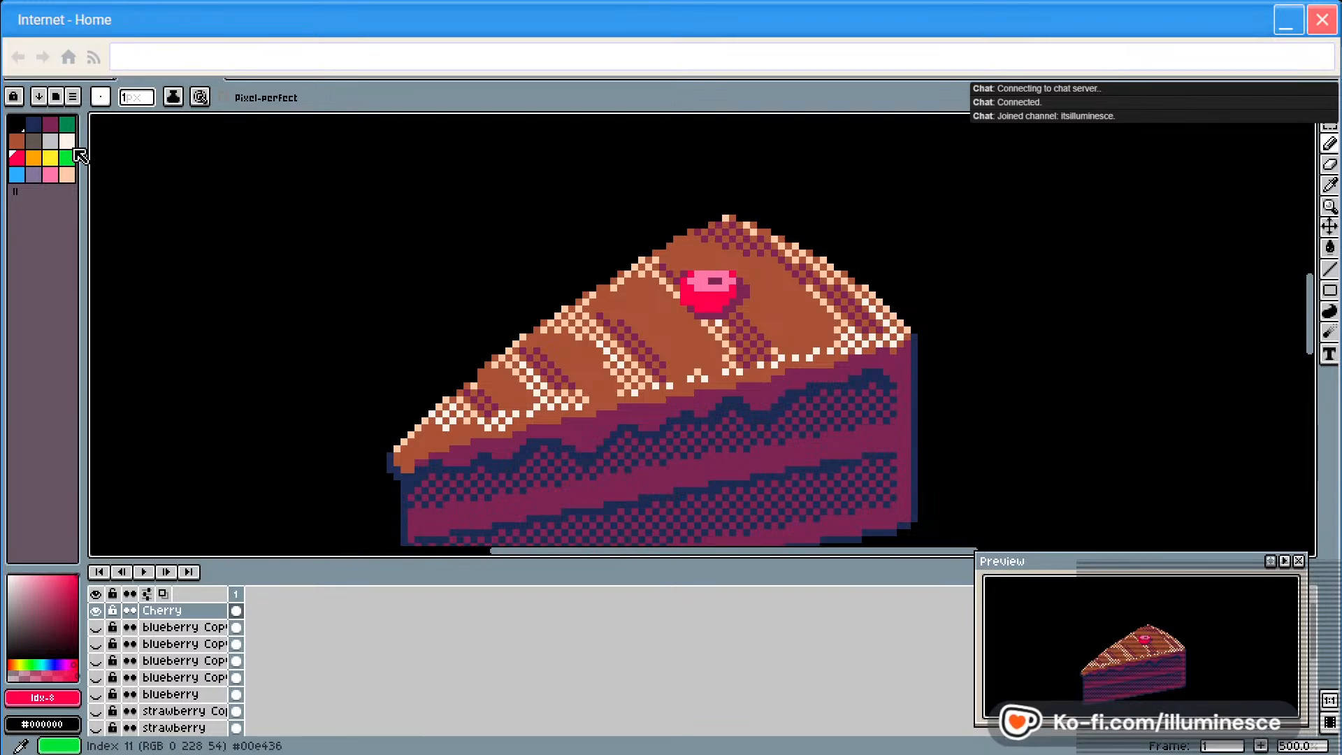
{"action": "left_click", "coordinate": [642, 268], "text": "alt"}
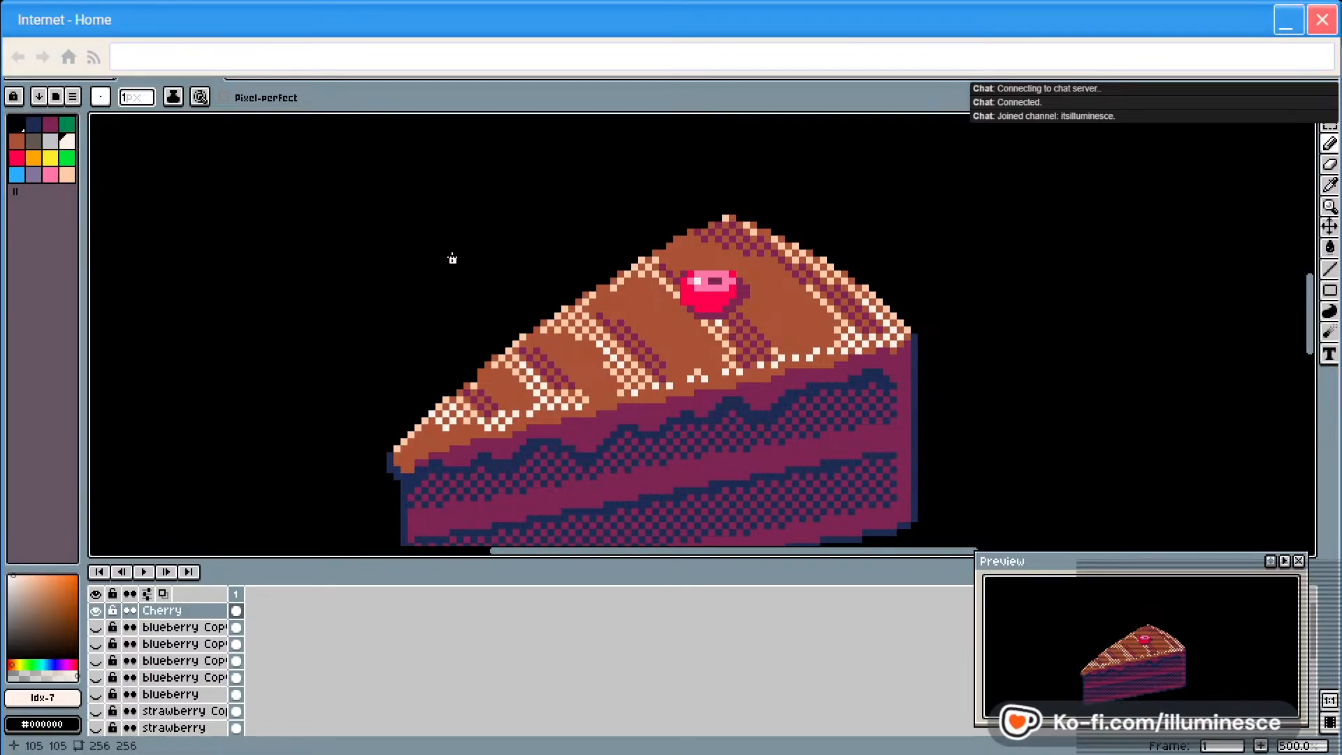
Outline the cherry in dark purple, notch its top edge and reshape the dimple with pink and dark purple pixels
{"action": "left_click", "coordinate": [52, 125]}
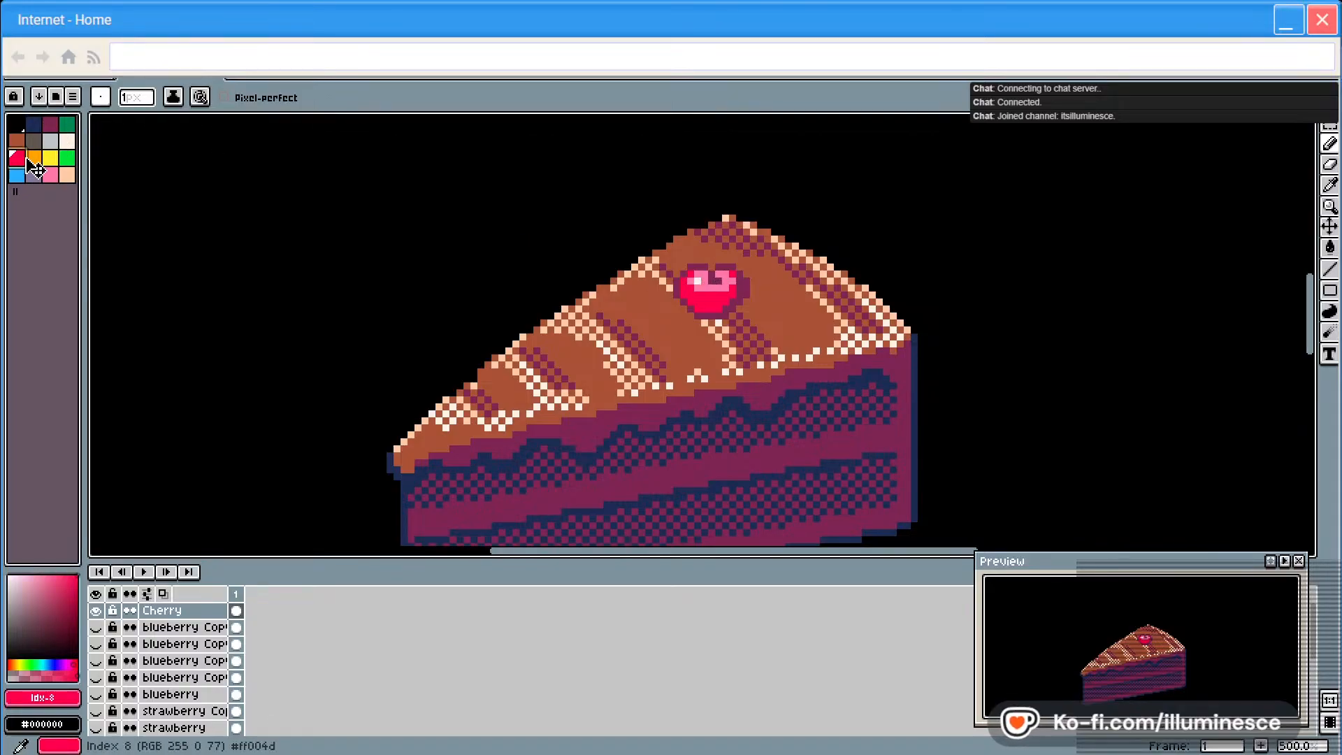
{"action": "left_click", "coordinate": [726, 279], "text": "alt"}
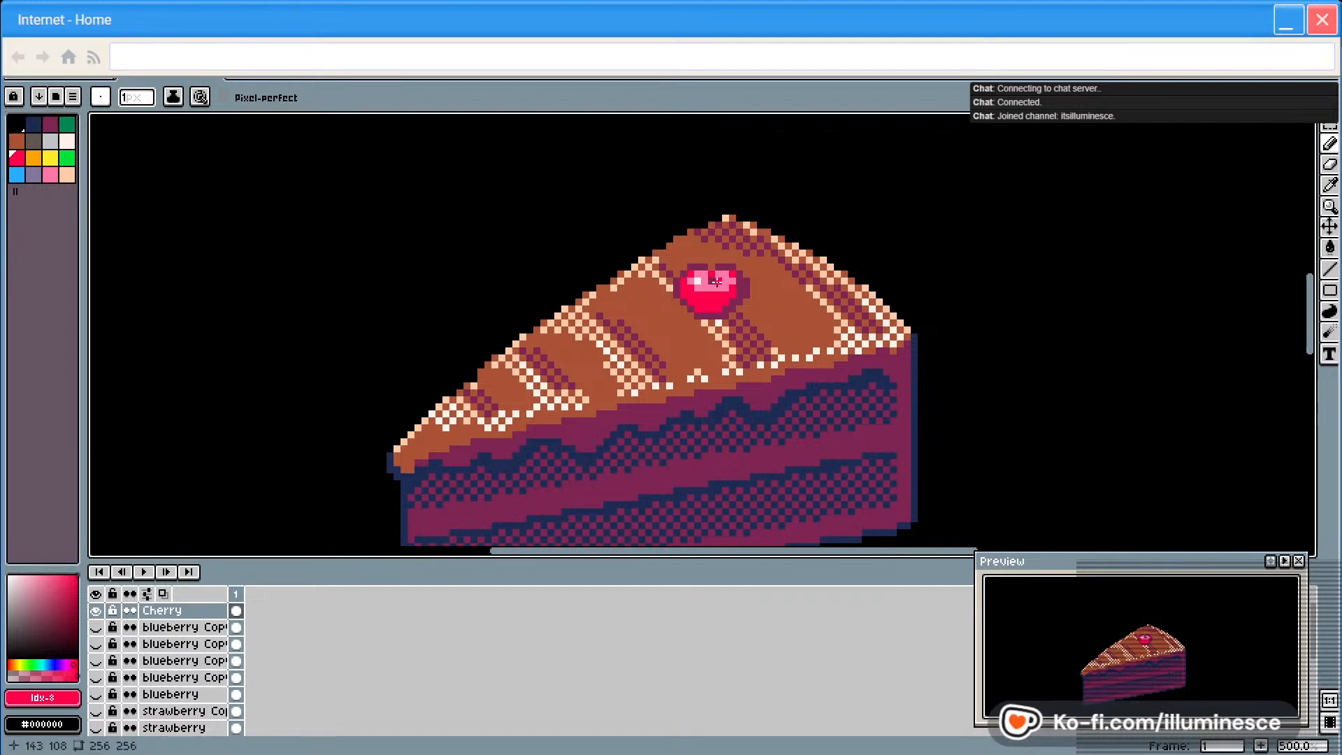
{"action": "left_click", "coordinate": [50, 174]}
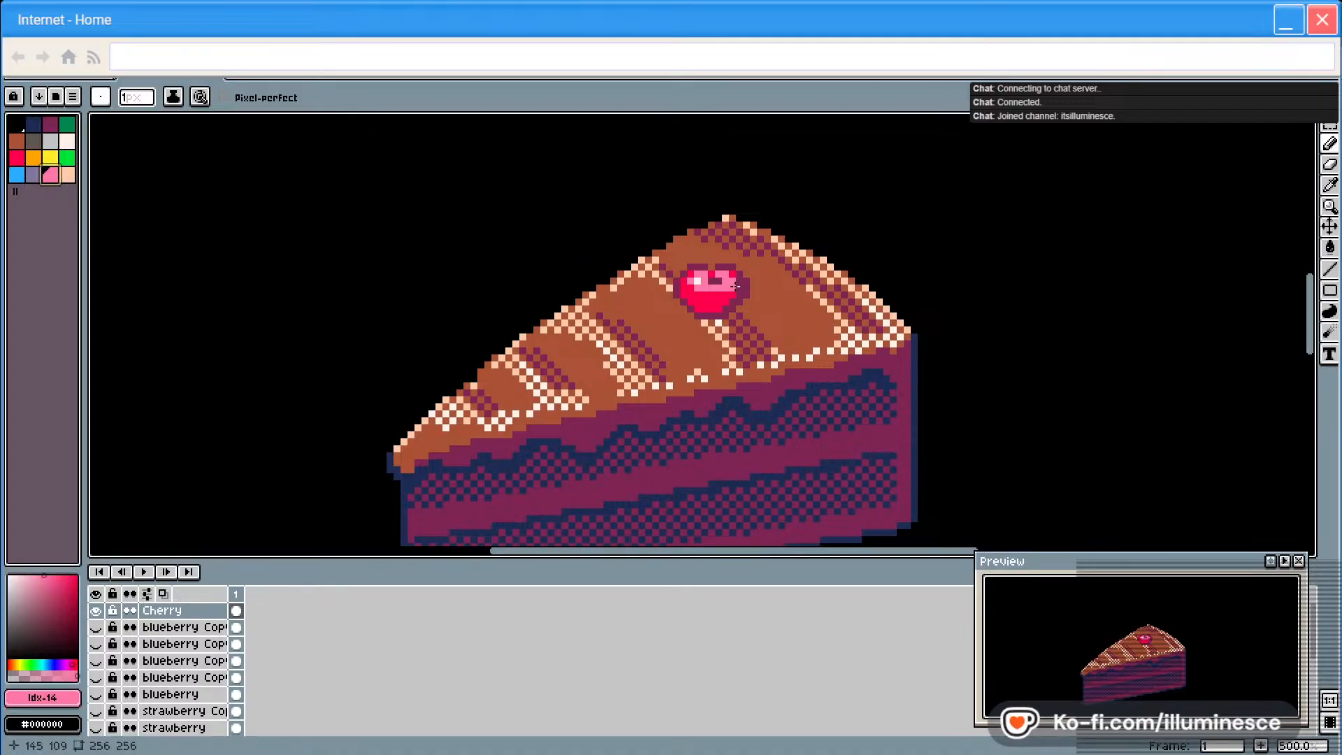
{"action": "left_click", "coordinate": [51, 123]}
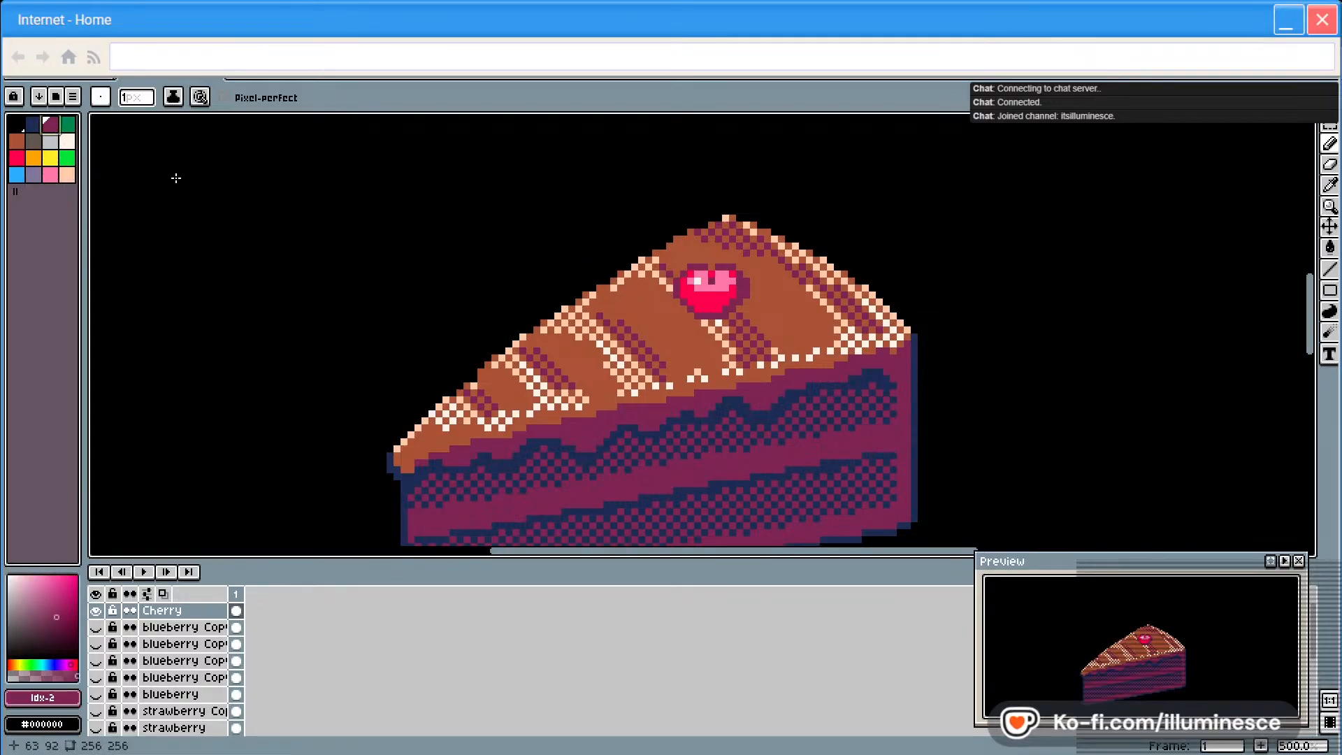
{"action": "left_click", "coordinate": [707, 280]}
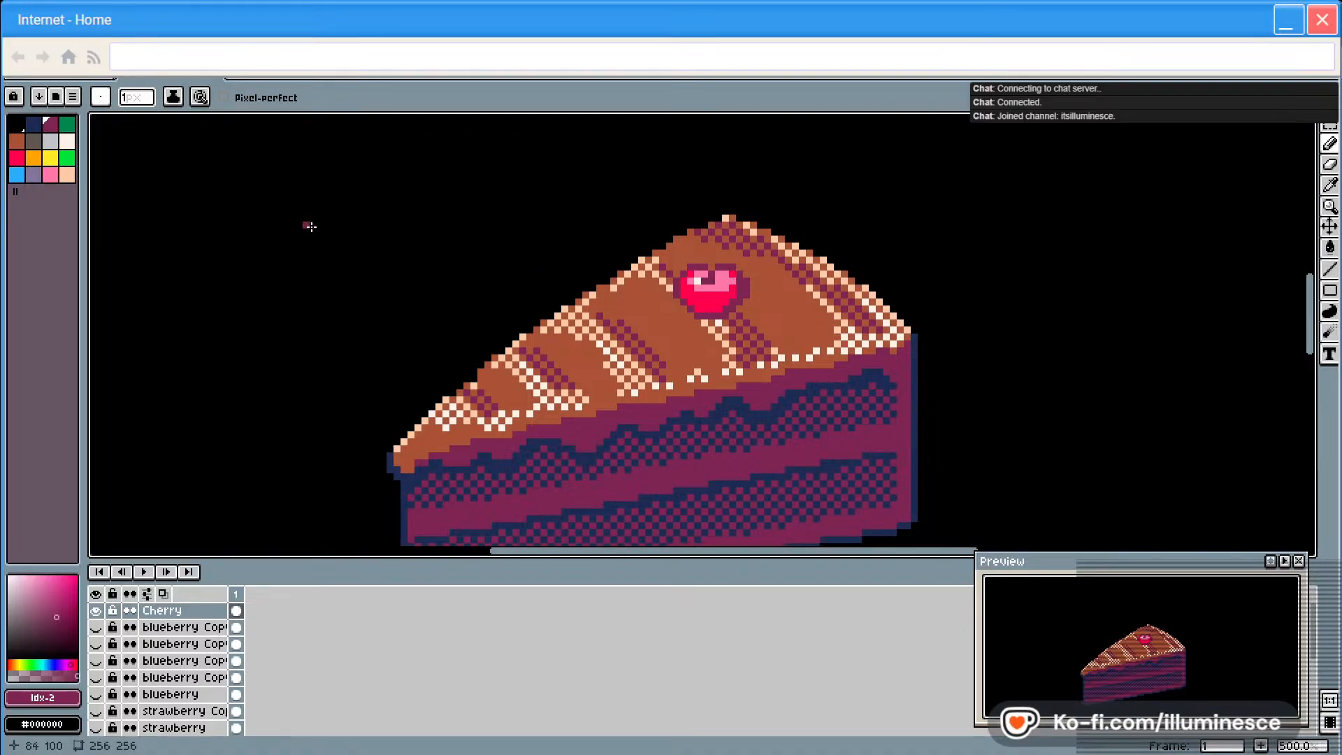
Round out the cherry's right side in red, reducing the pink highlight to a smaller patch around the dimple
{"action": "left_click", "coordinate": [16, 157]}
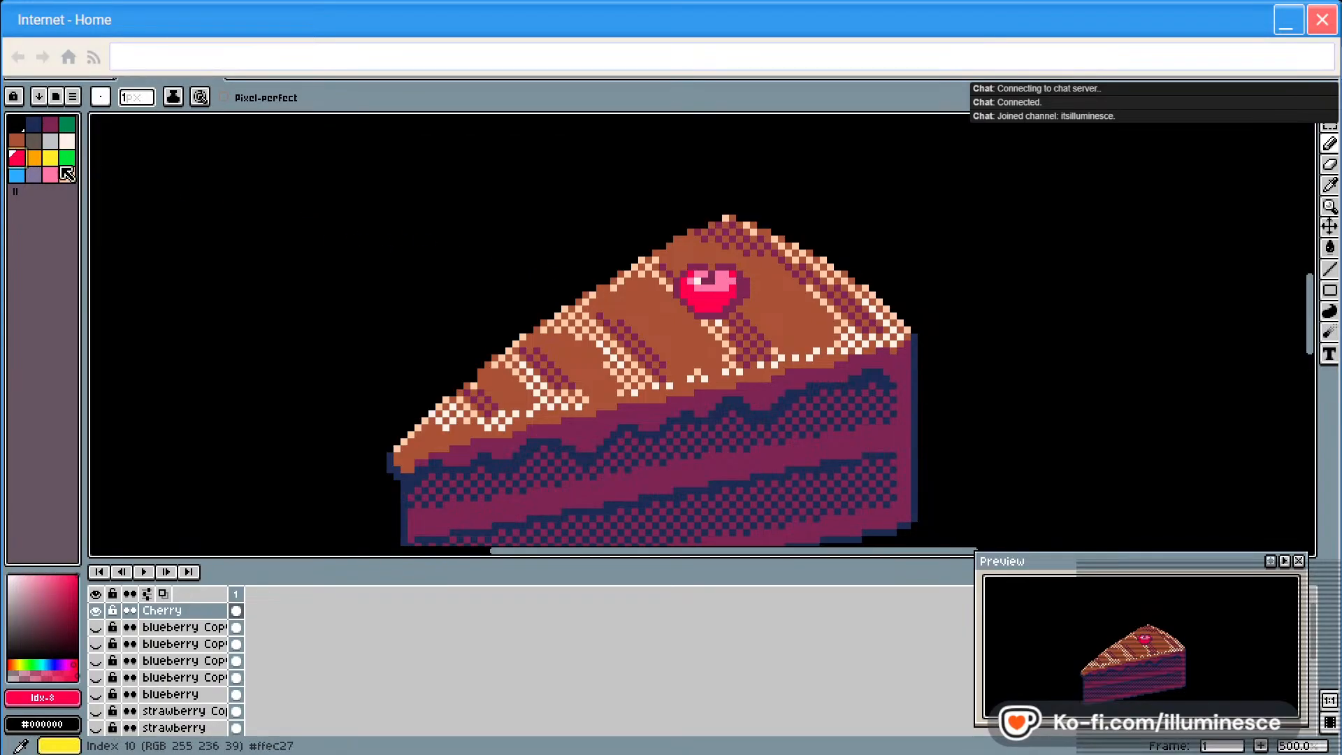
{"action": "left_click", "coordinate": [725, 307]}
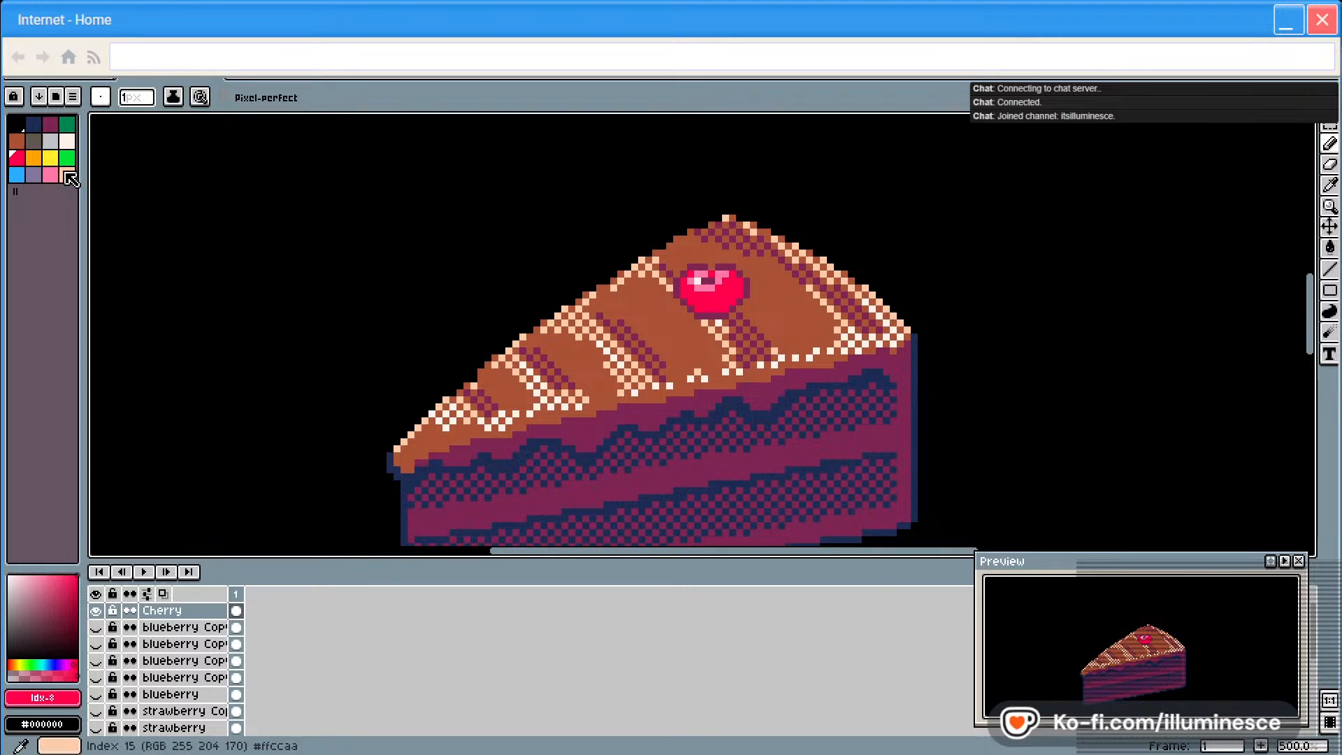
{"action": "left_click", "coordinate": [698, 274], "text": "alt"}
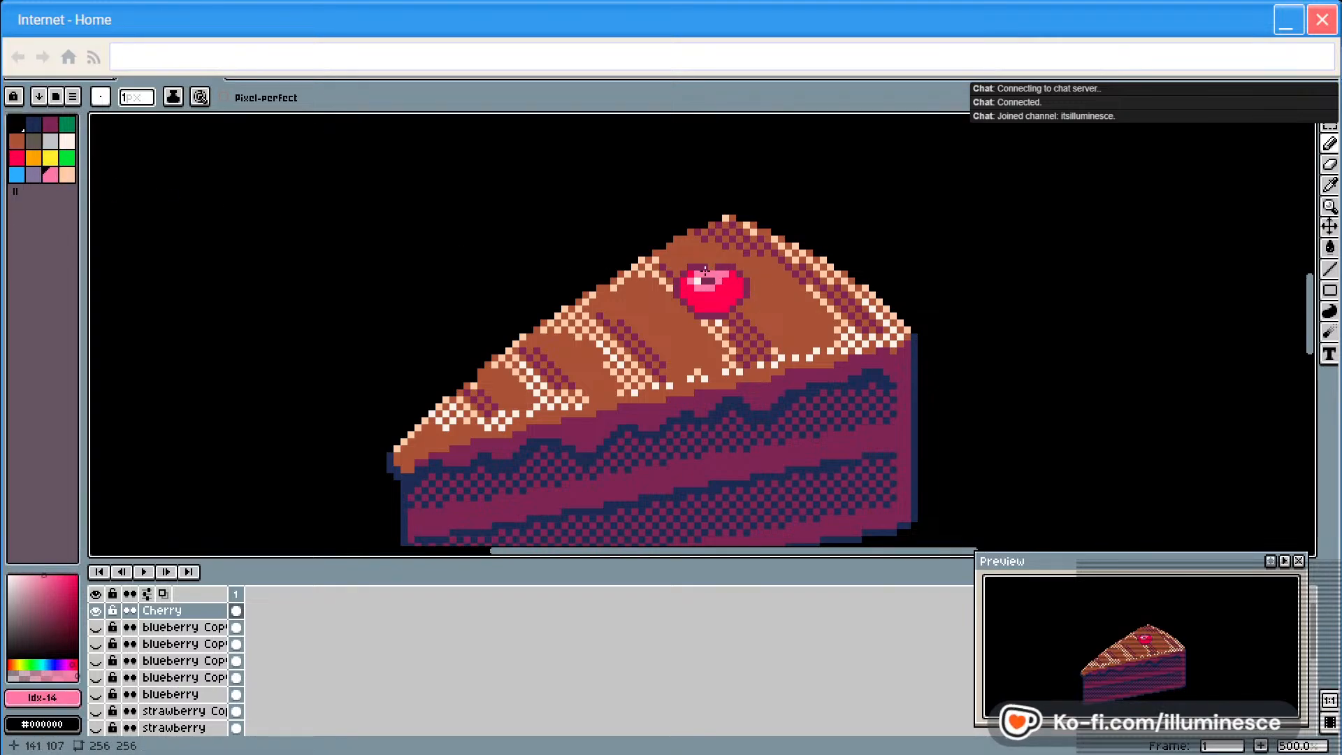
Try a curved dark purple stem rising from the cherry's top dimple
{"action": "left_click", "coordinate": [53, 126]}
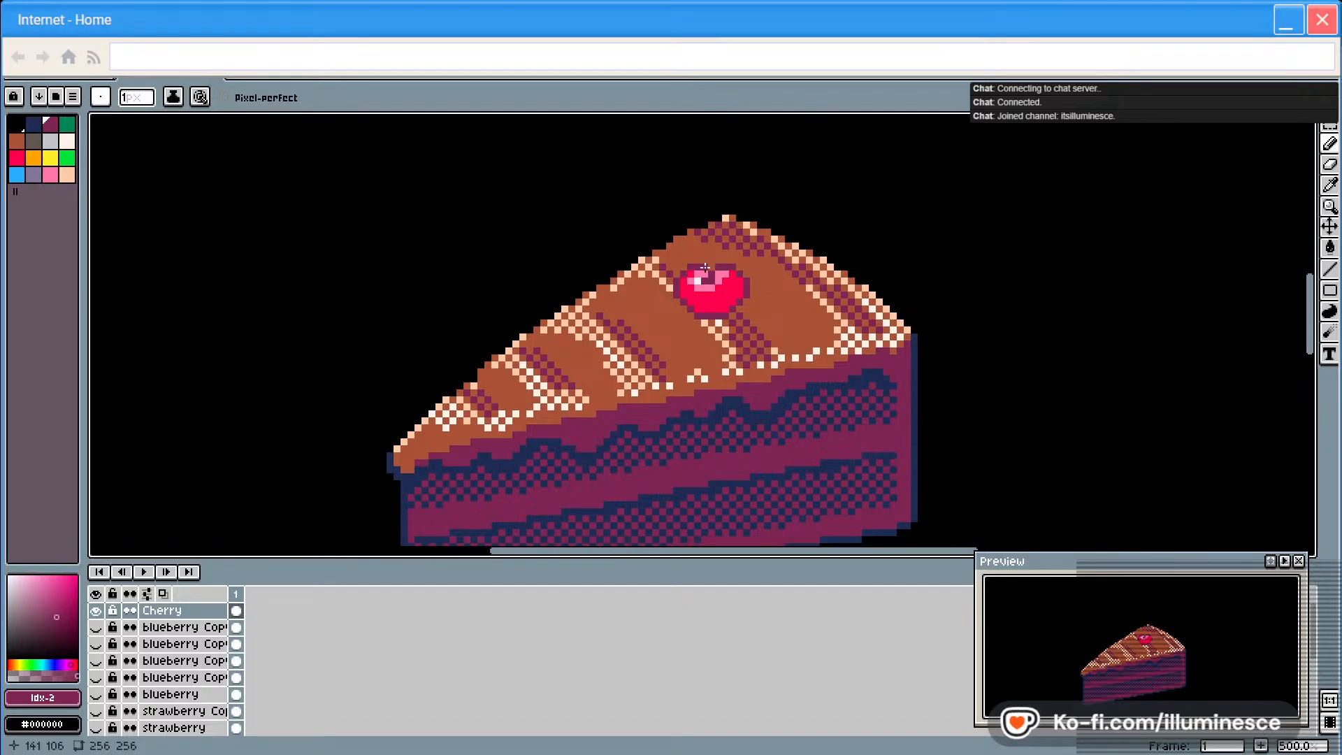
{"action": "key", "text": "ctrl+z"}
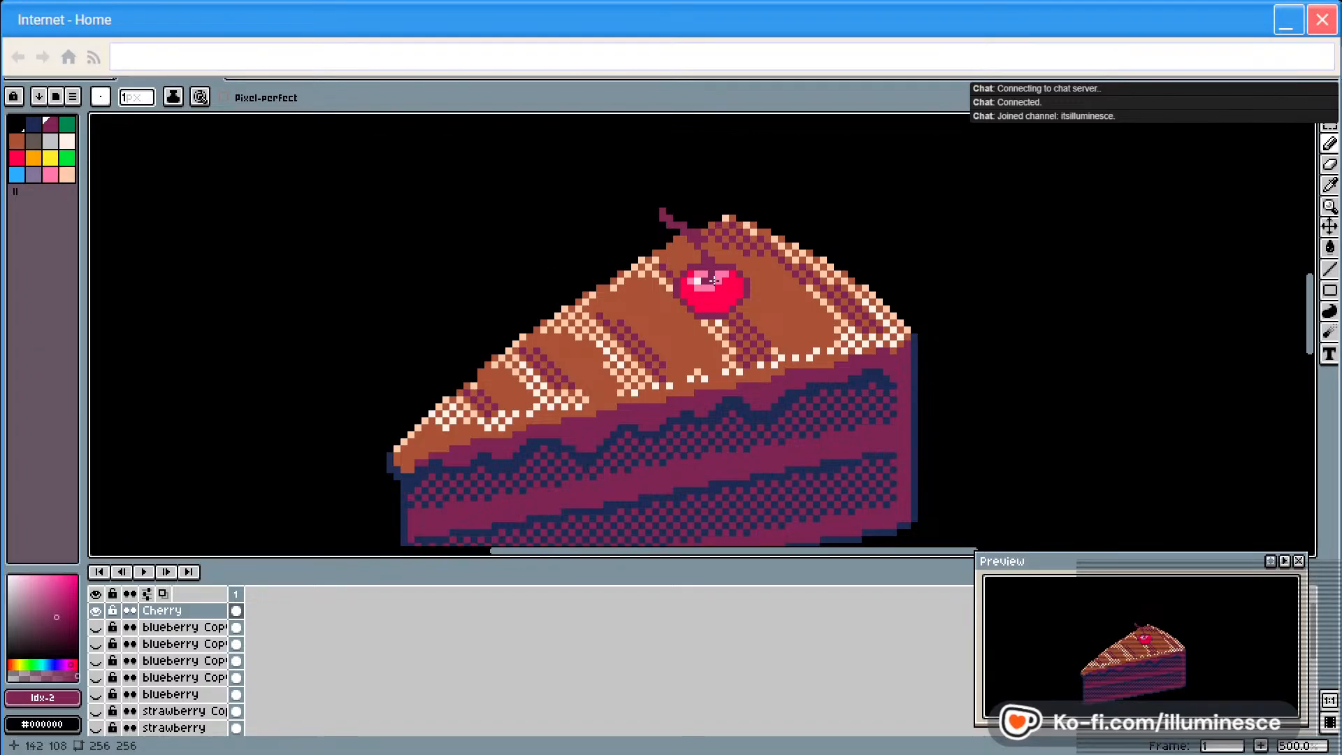
{"action": "key", "text": "ctrl+y"}
{"action": "left_click", "coordinate": [17, 141]}
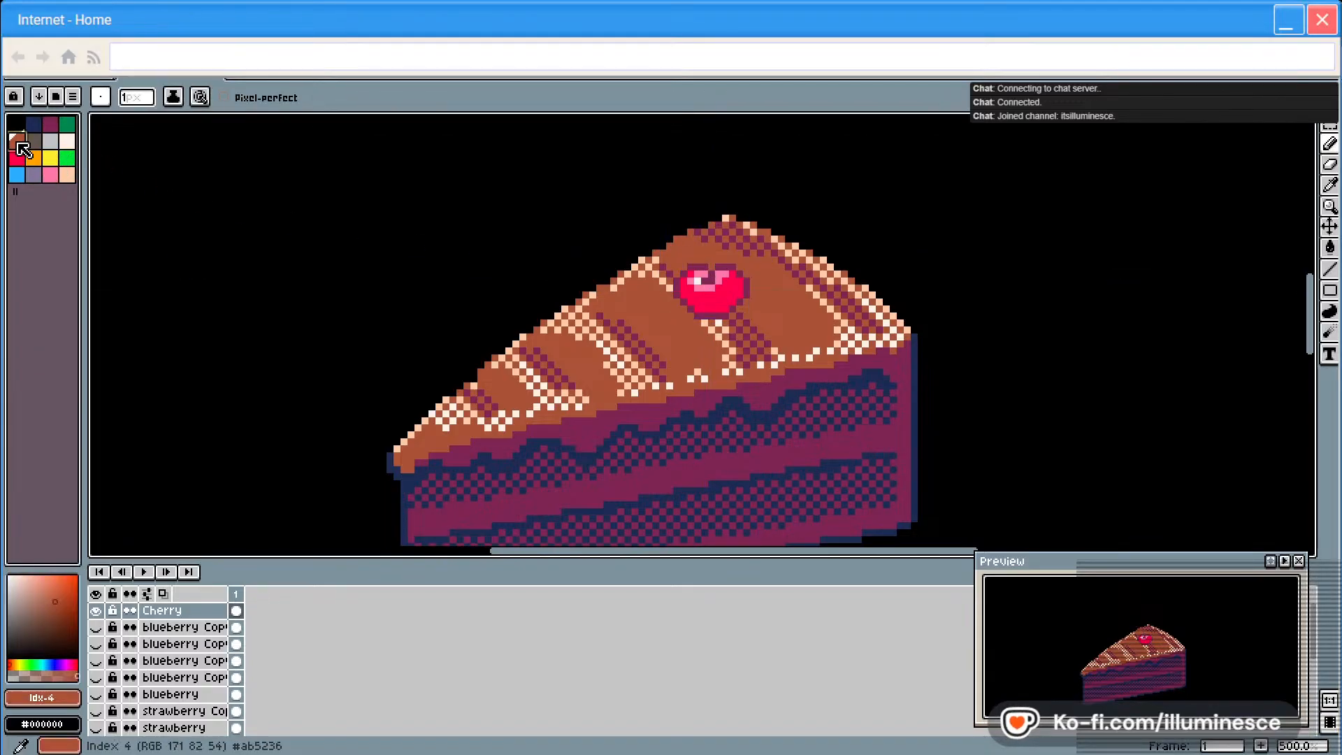
{"action": "left_click", "coordinate": [50, 124]}
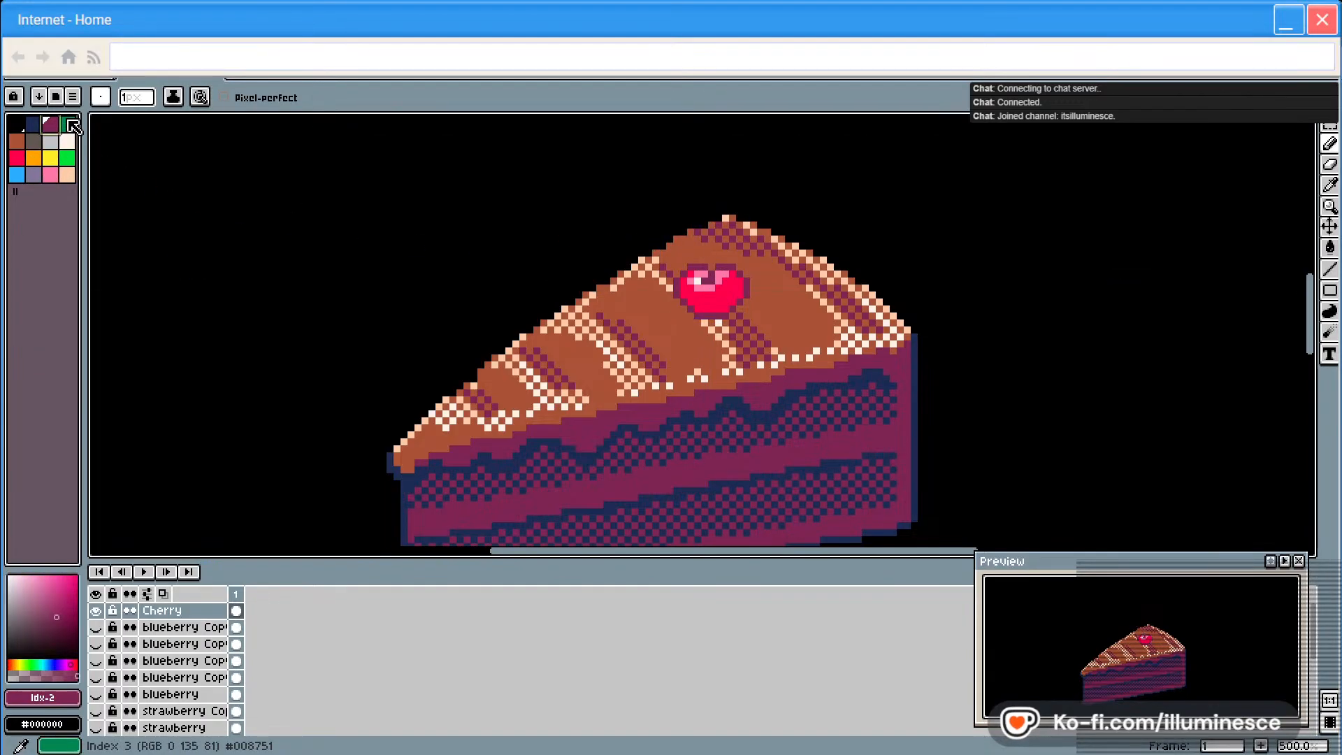
Draw a dark green stem slanting up from the cherry's top, and thin and shorten it with the eraser
{"action": "left_click", "coordinate": [69, 123]}
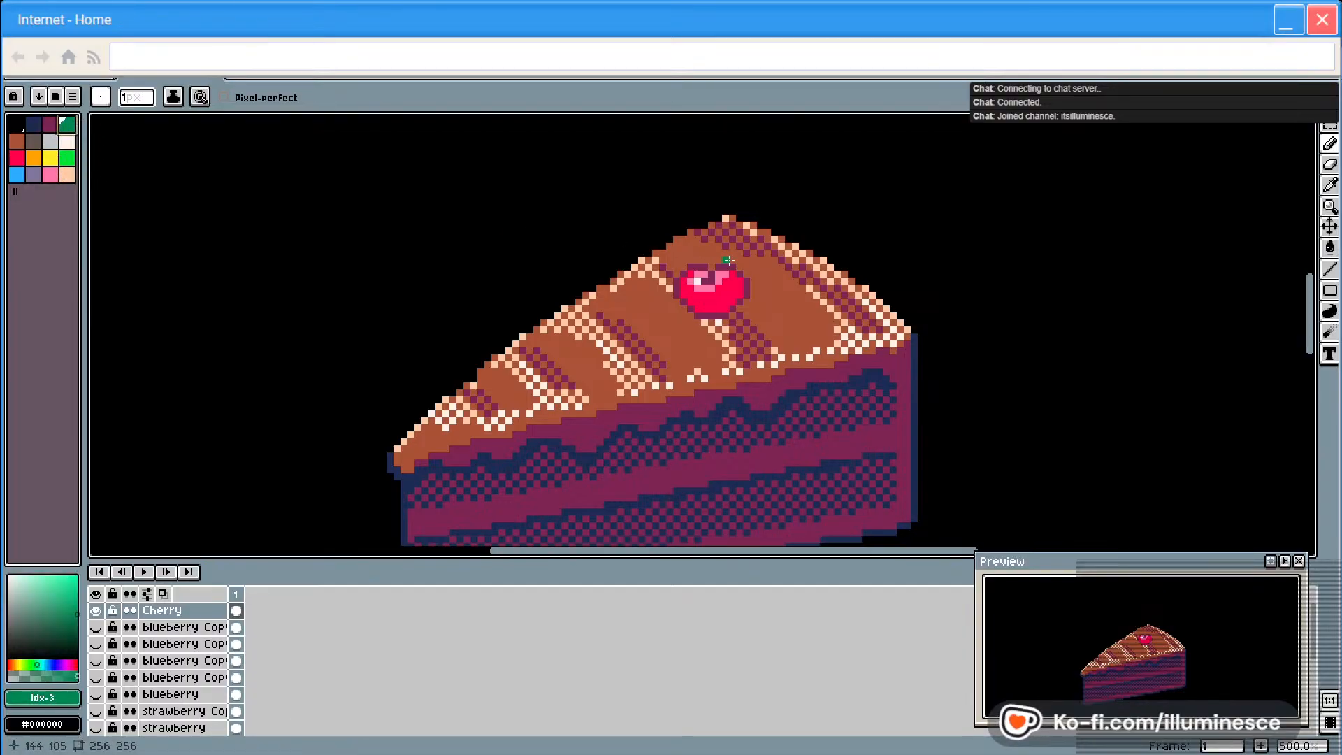
{"action": "left_click_drag", "start_coordinate": [710, 266], "coordinate": [671, 225]}
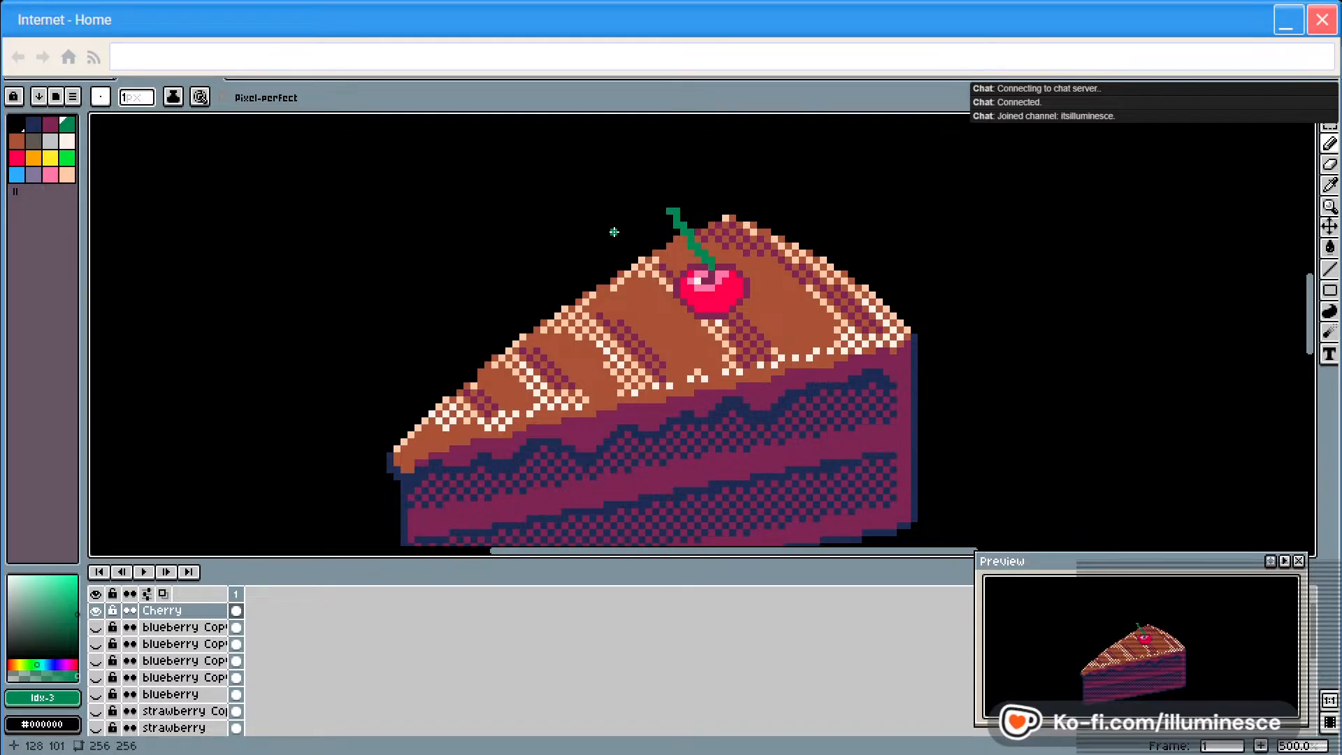
{"action": "key", "text": "e"}
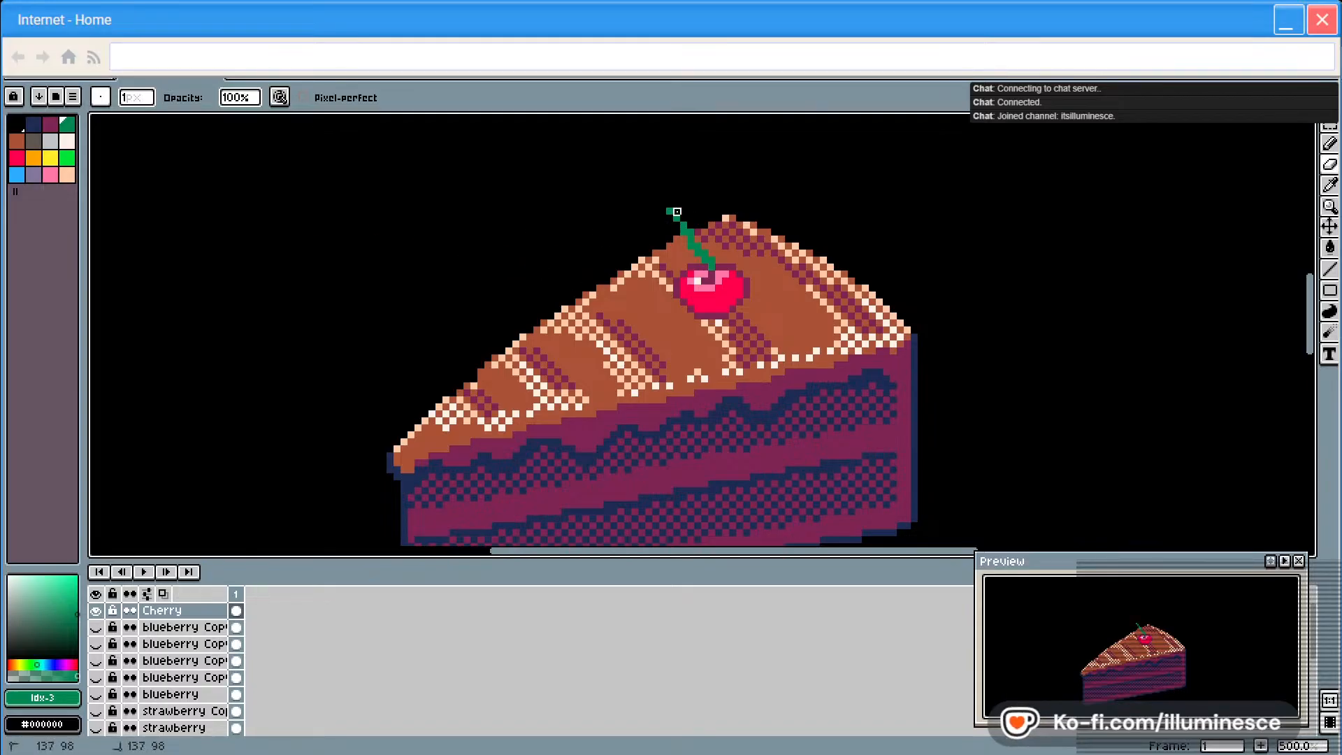
{"action": "left_click_drag", "start_coordinate": [677, 211], "coordinate": [678, 214]}
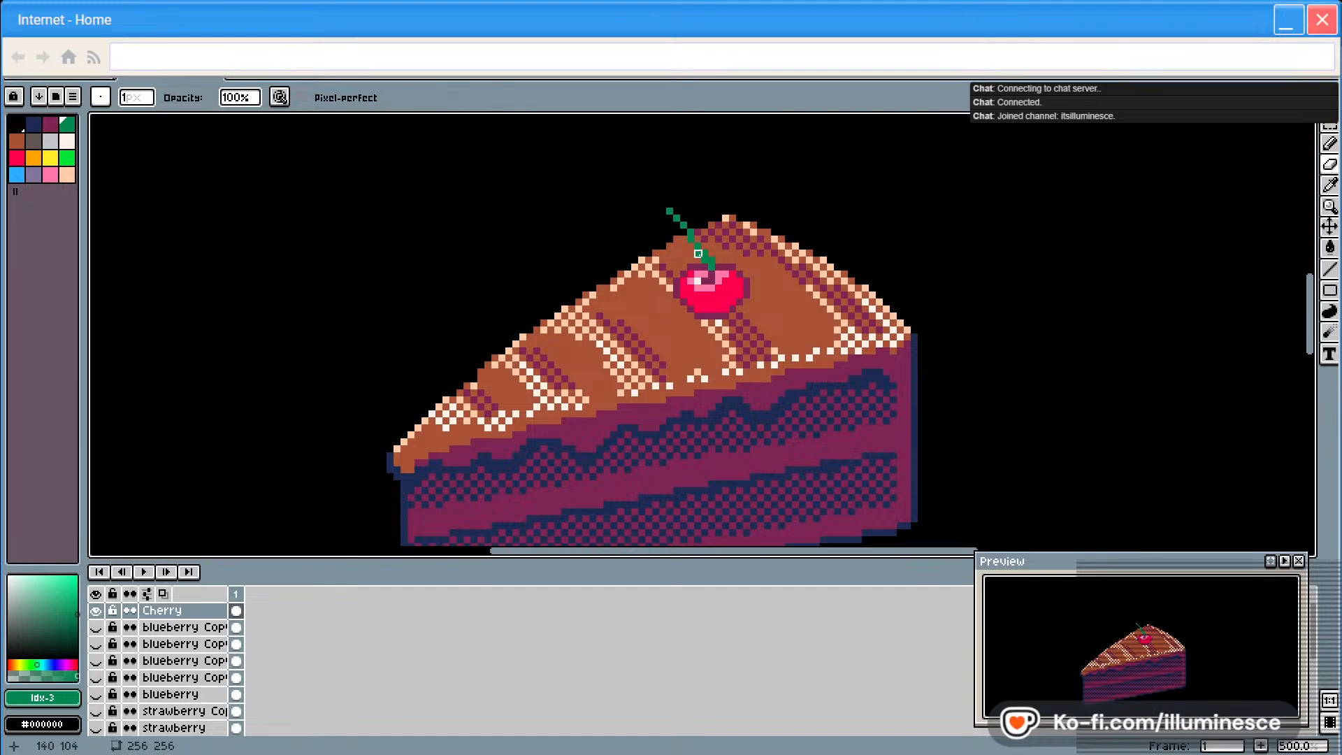
{"action": "left_click", "coordinate": [697, 247]}
{"action": "left_click", "coordinate": [669, 210]}
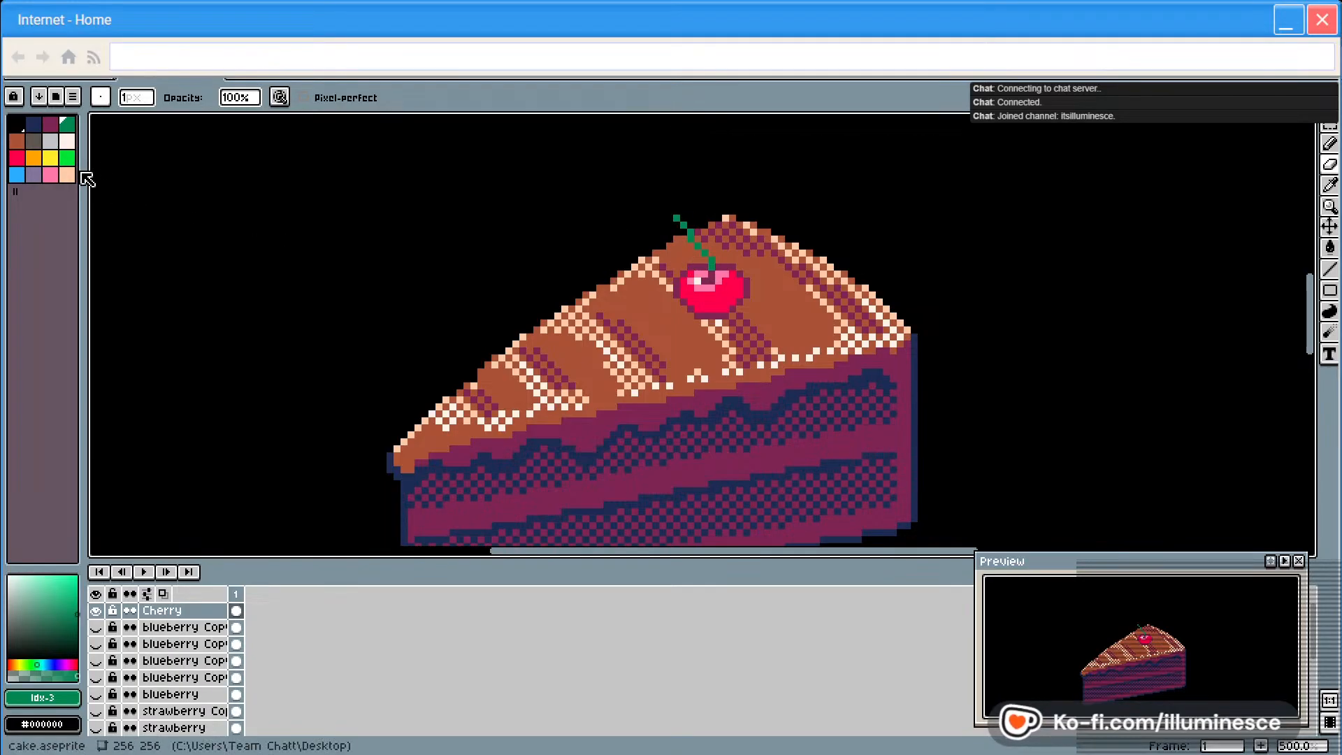
Draw the cherry's stem in dark blue at 1 px, curving from the dimple up past the slice's back edge
{"action": "left_click", "coordinate": [34, 124]}
{"action": "key", "text": "b"}
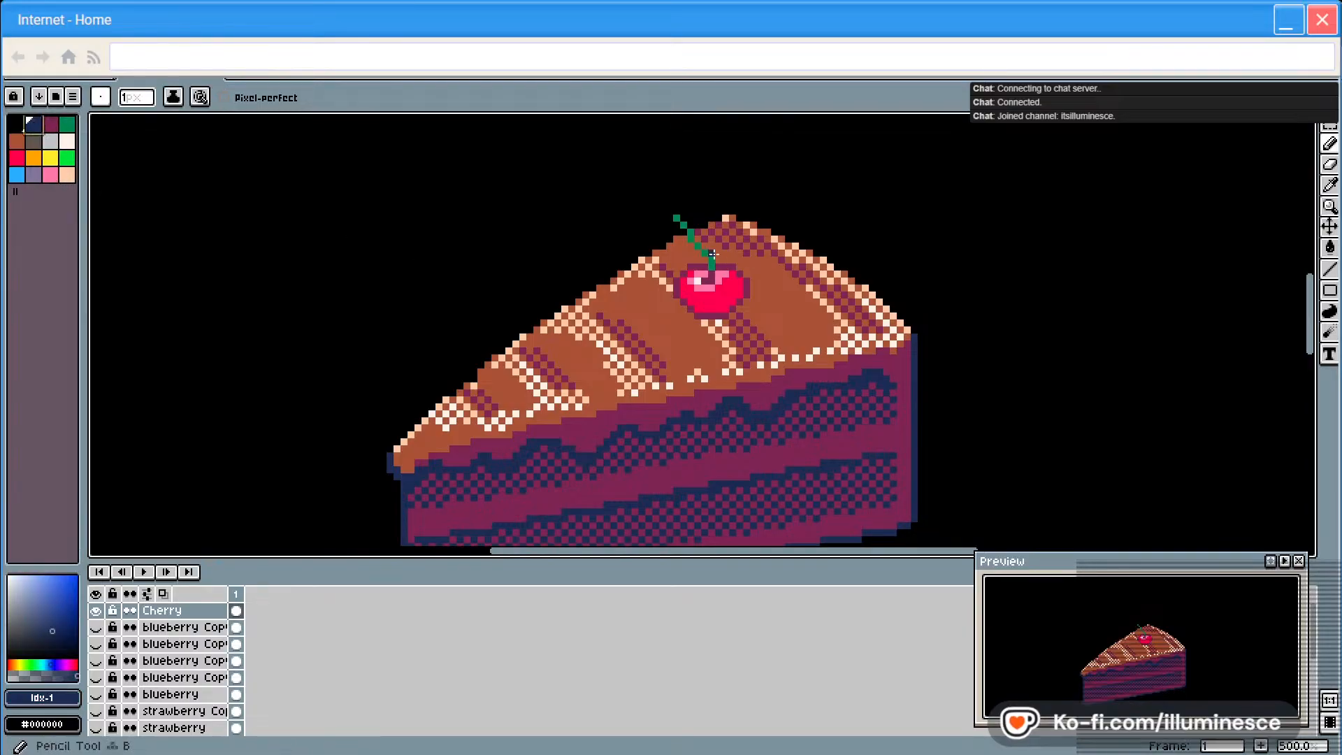
{"action": "left_click_drag", "start_coordinate": [675, 217], "coordinate": [712, 267]}
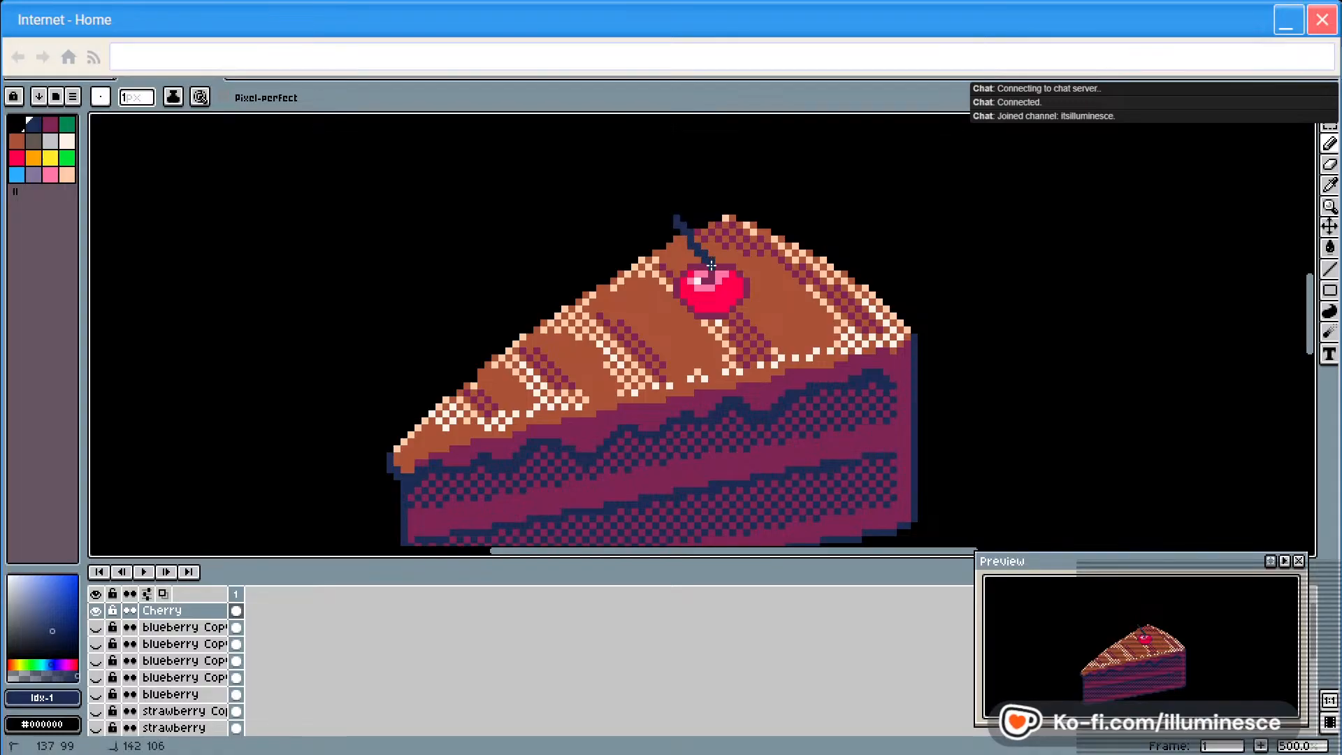
{"action": "key", "text": "ctrl+z"}
{"action": "key", "text": "ctrl+z"}
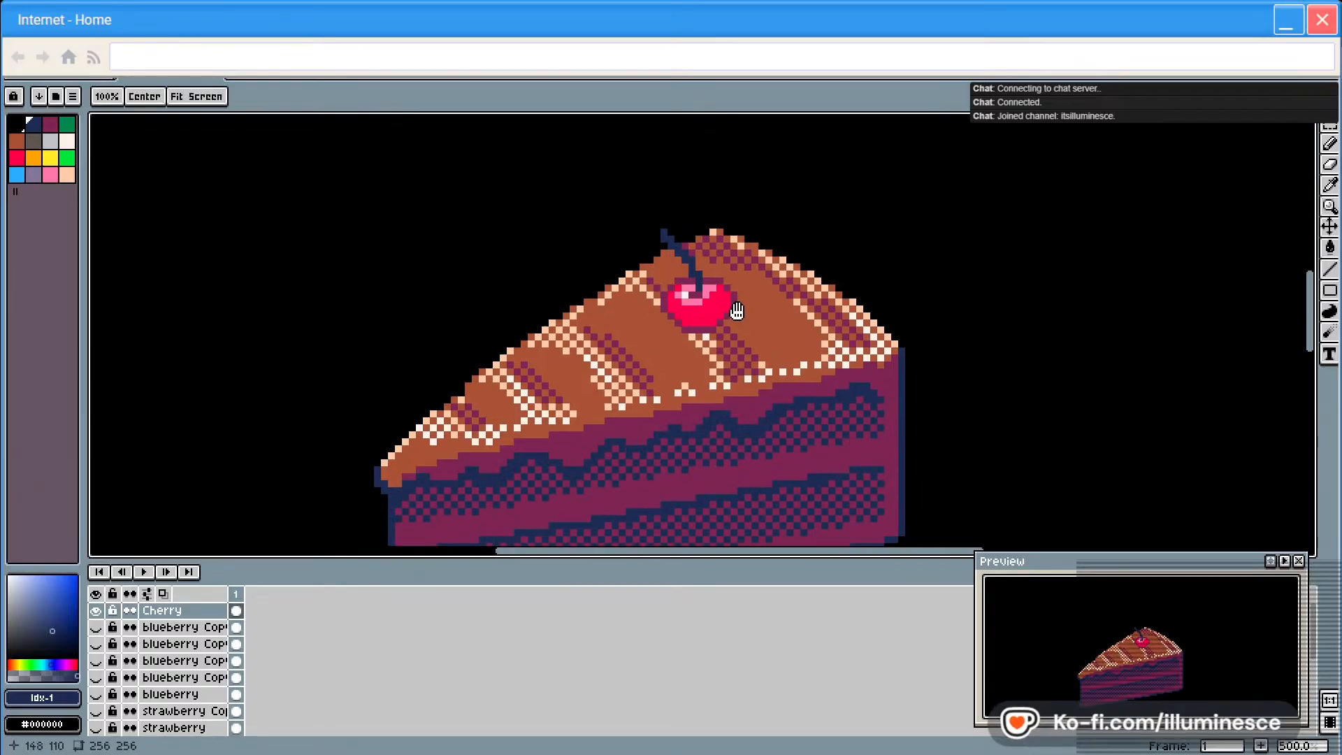
Fill the Background layer with light grey (index 6) using the Paint Bucket
{"action": "left_click_drag", "start_coordinate": [793, 278], "coordinate": [777, 306]}
{"action": "scroll", "coordinate": [195, 664], "scroll_direction": "down", "scroll_amount": 5}
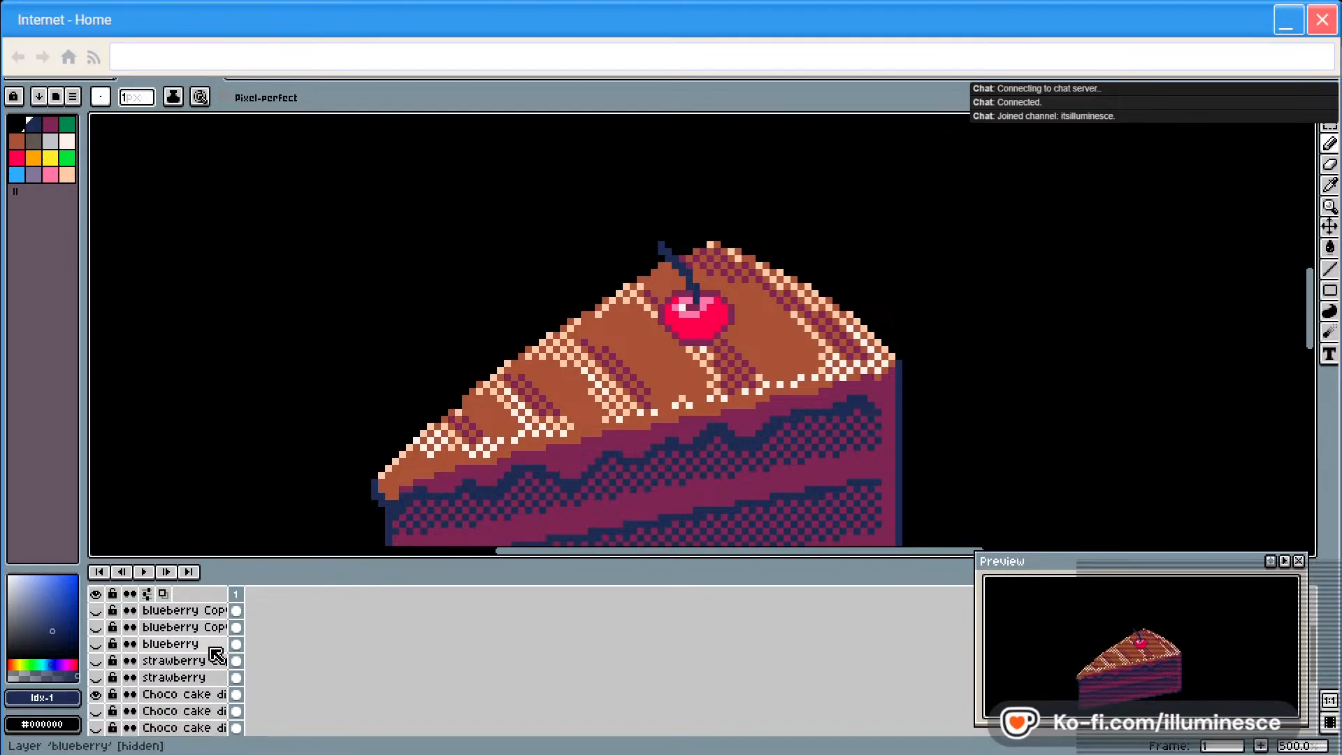
{"action": "left_click", "coordinate": [173, 710]}
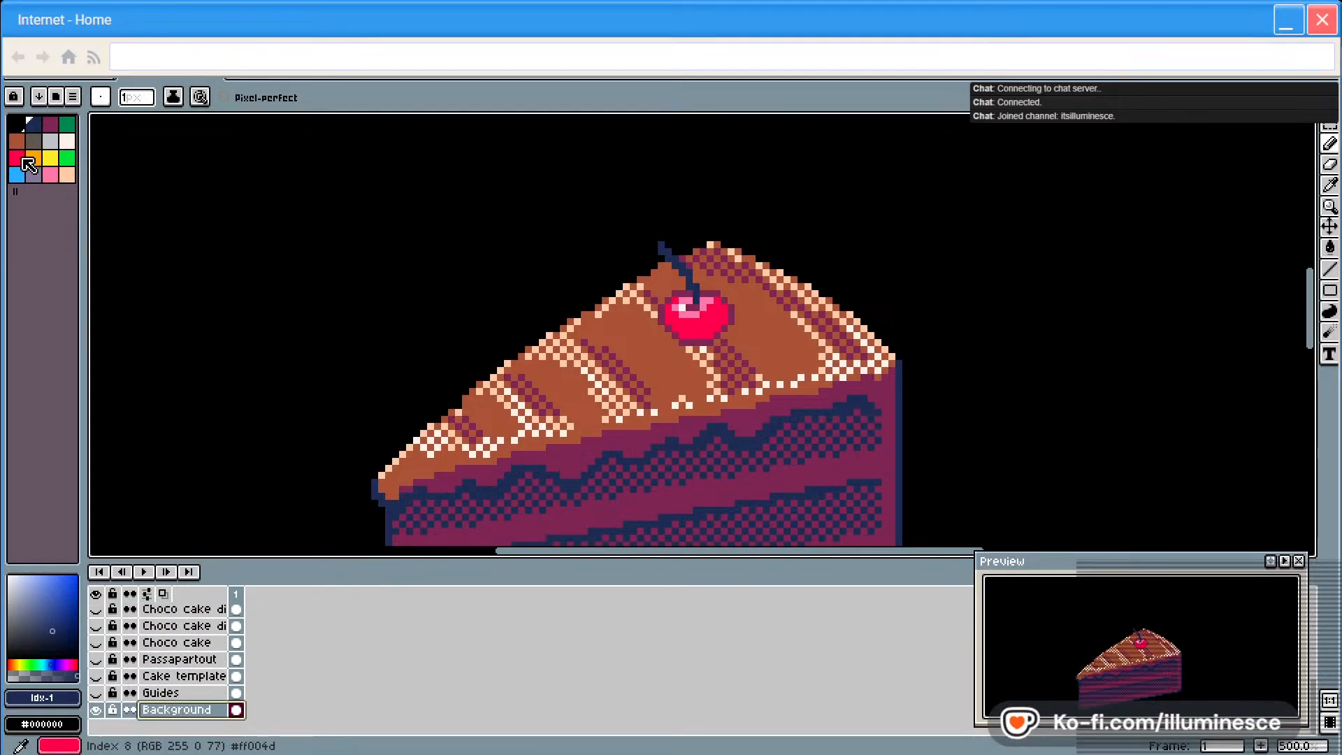
{"action": "left_click", "coordinate": [53, 140]}
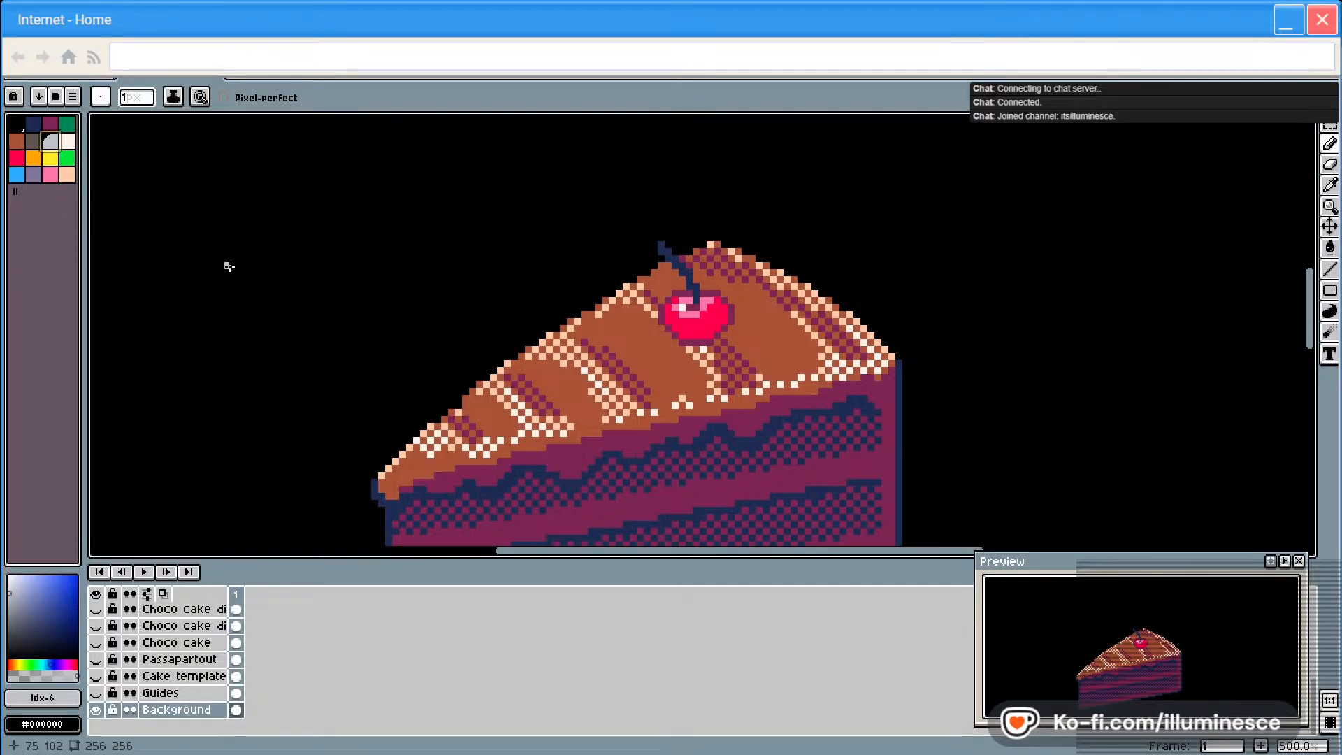
{"action": "key", "text": "g"}
{"action": "left_click", "coordinate": [243, 314]}
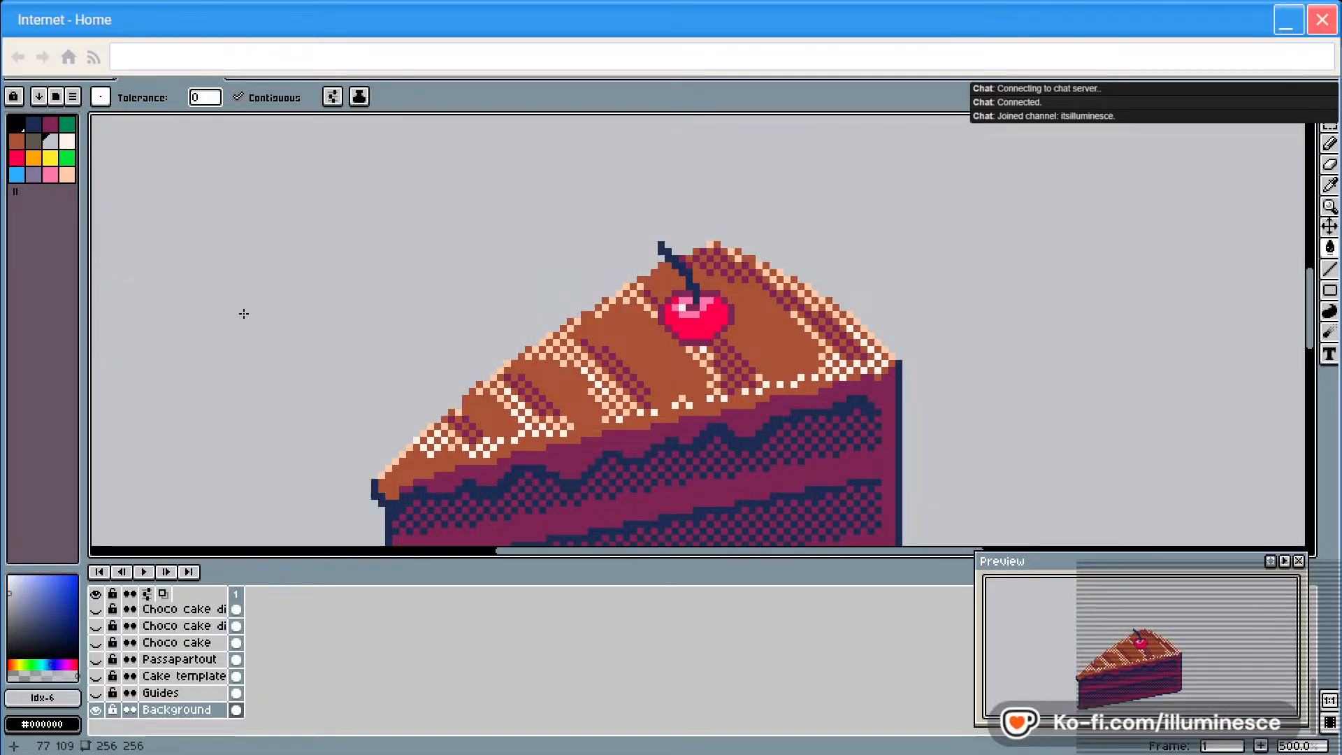
{"action": "scroll", "coordinate": [343, 319], "scroll_direction": "down", "scroll_amount": 3}
{"action": "key", "text": "h"}
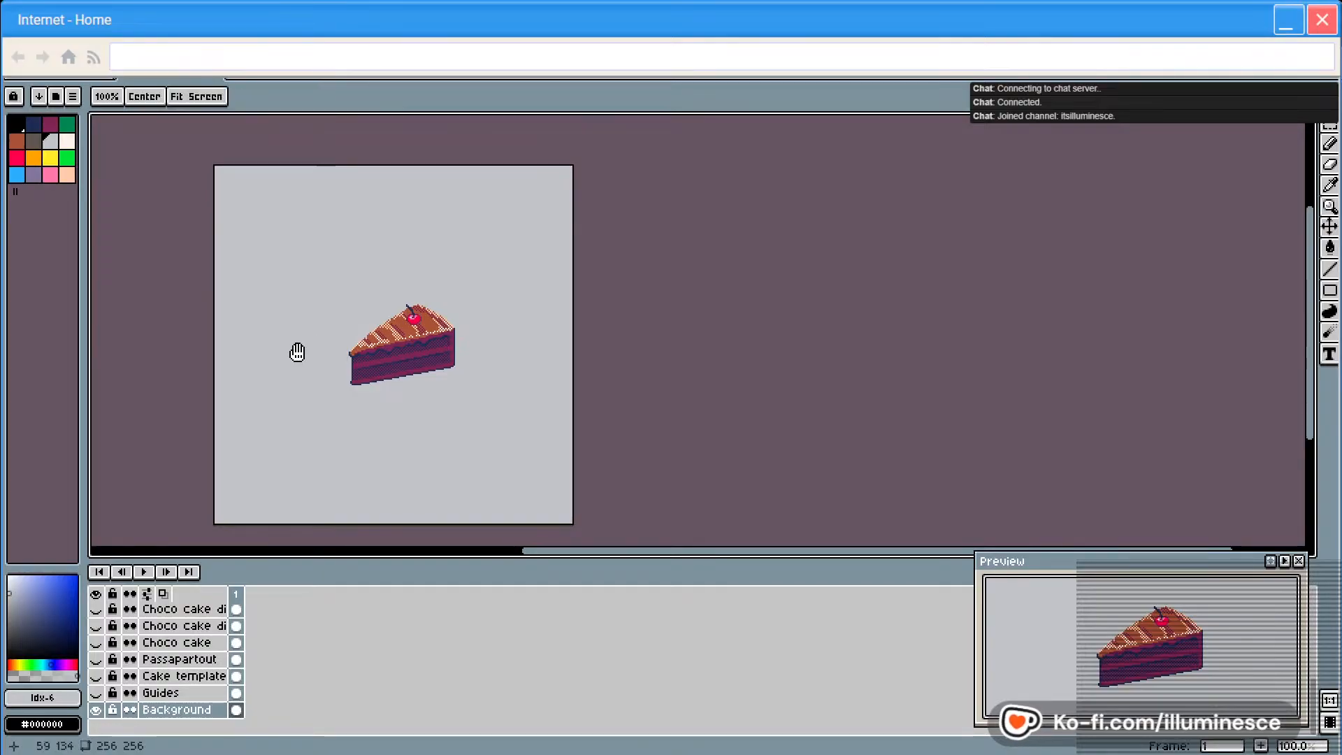
Fill the Background layer with off-white (index 7) using the Paint Bucket
{"action": "left_click_drag", "start_coordinate": [293, 350], "coordinate": [400, 357]}
{"action": "key", "text": "g"}
{"action": "scroll", "coordinate": [392, 357], "scroll_direction": "up", "scroll_amount": 1}
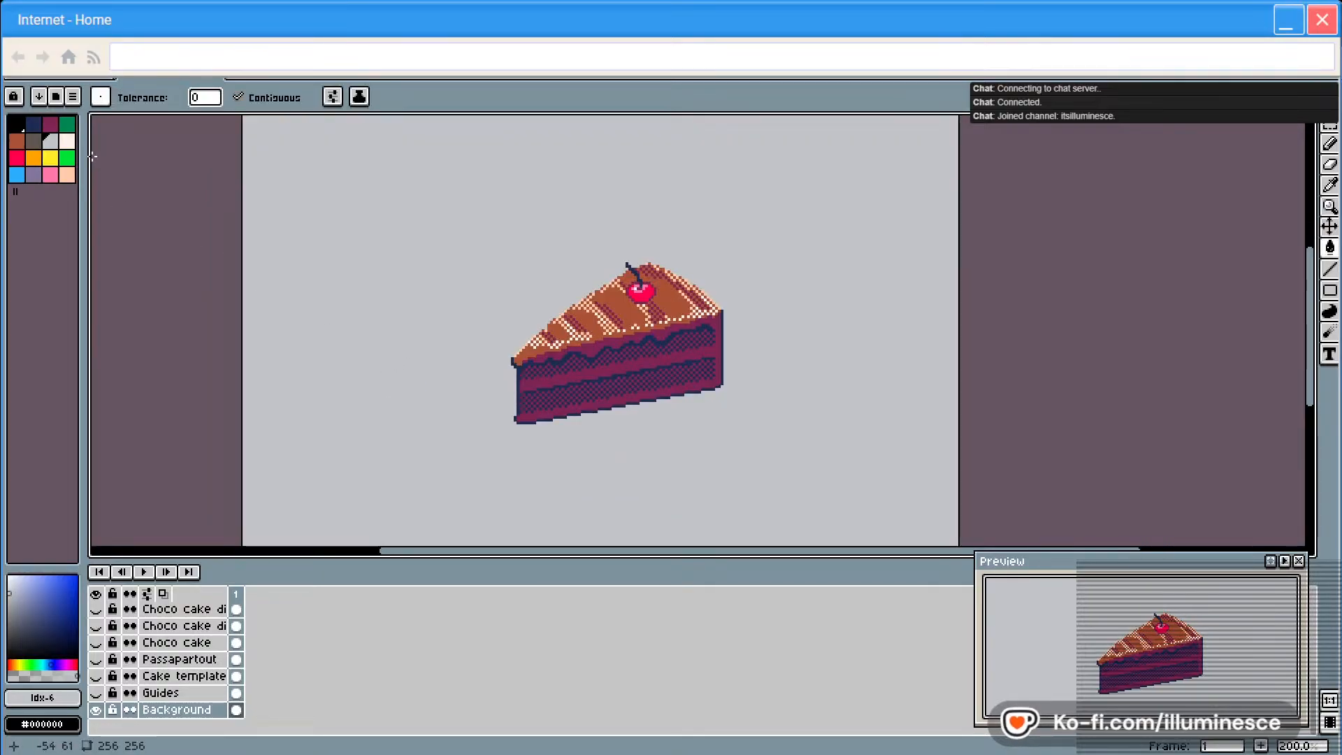
{"action": "left_click", "coordinate": [67, 141]}
{"action": "left_click", "coordinate": [418, 293]}
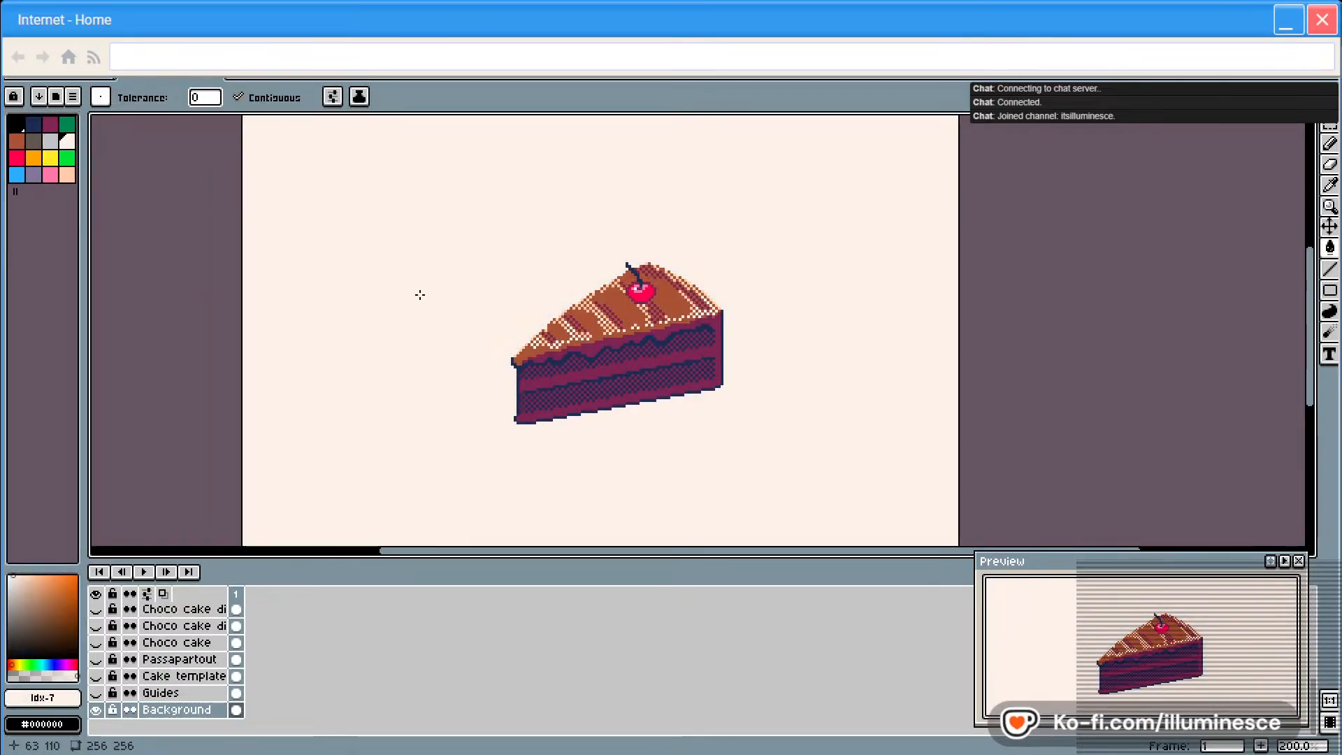
{"action": "scroll", "coordinate": [419, 294], "scroll_direction": "up", "scroll_amount": 1}
{"action": "key", "text": "h"}
{"action": "left_click_drag", "start_coordinate": [473, 285], "coordinate": [431, 316]}
{"action": "key", "text": "g"}
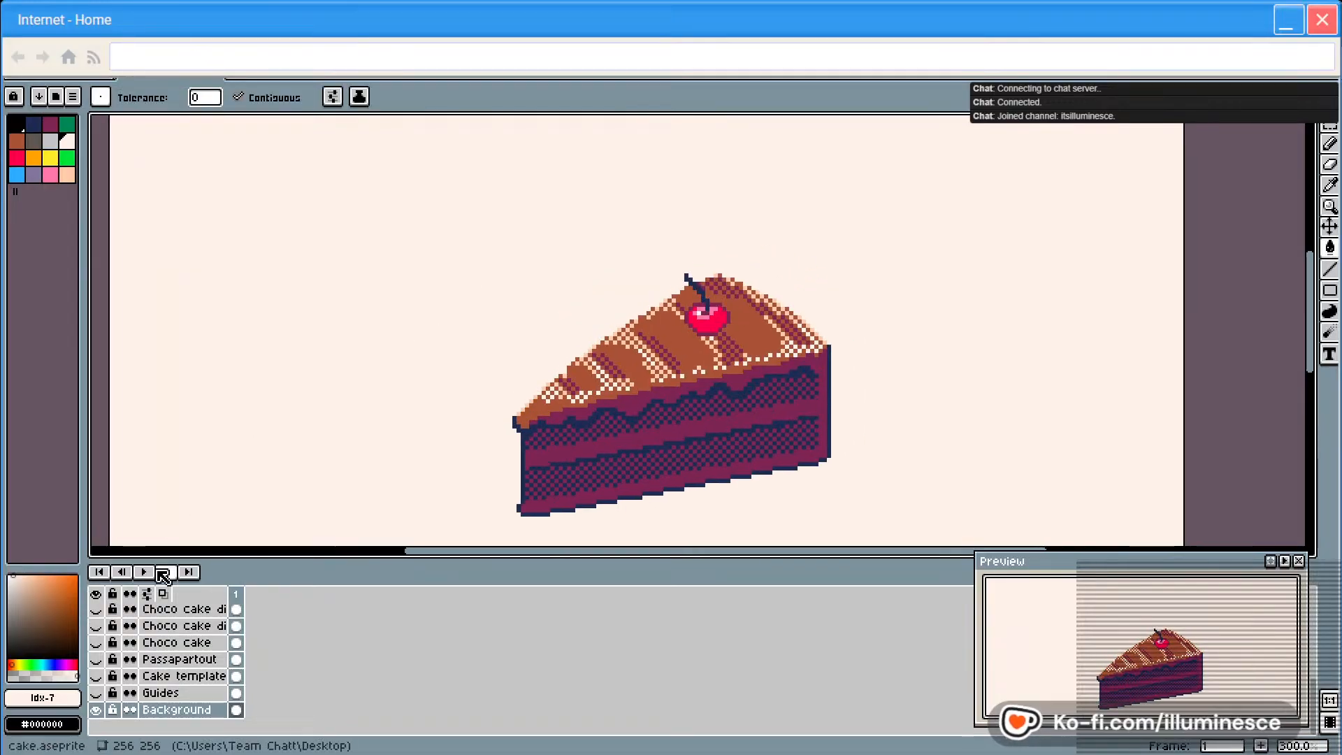
Nudge the cherry on the Cherry layer slightly up and to the left on the slice
{"action": "scroll", "coordinate": [168, 664], "scroll_direction": "up", "scroll_amount": 5}
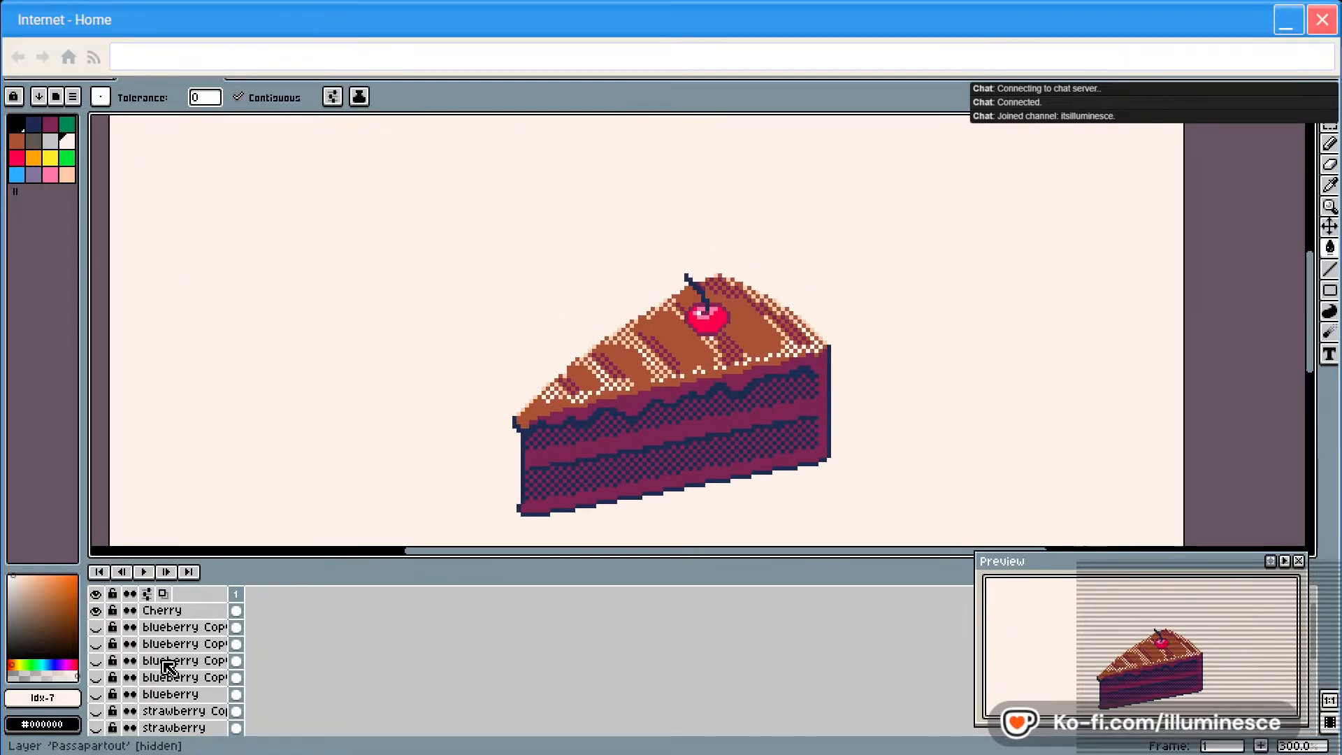
{"action": "left_click", "coordinate": [170, 611]}
{"action": "key", "text": "v"}
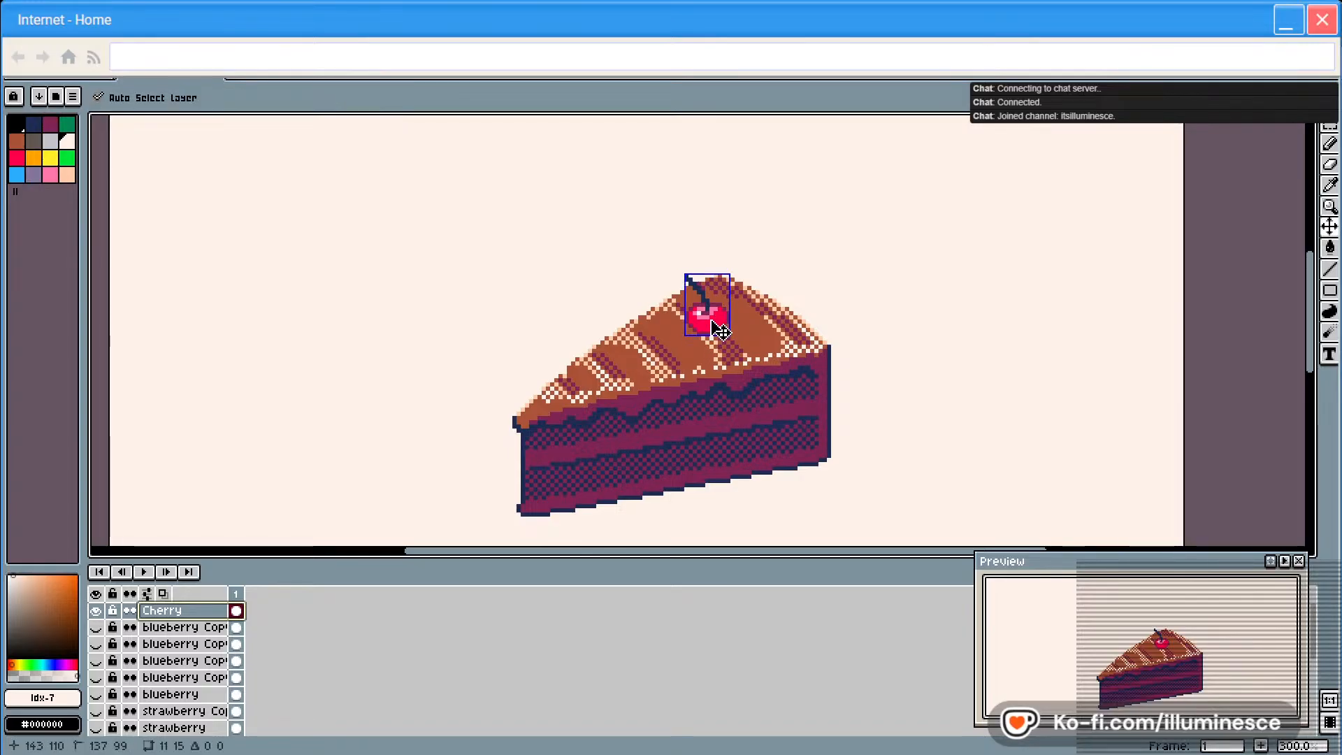
{"action": "left_click_drag", "start_coordinate": [719, 330], "coordinate": [716, 320]}
Fill the Background layer with dark grey (index 5) using the Paint Bucket
{"action": "key", "text": "g"}
{"action": "left_click", "coordinate": [34, 140]}
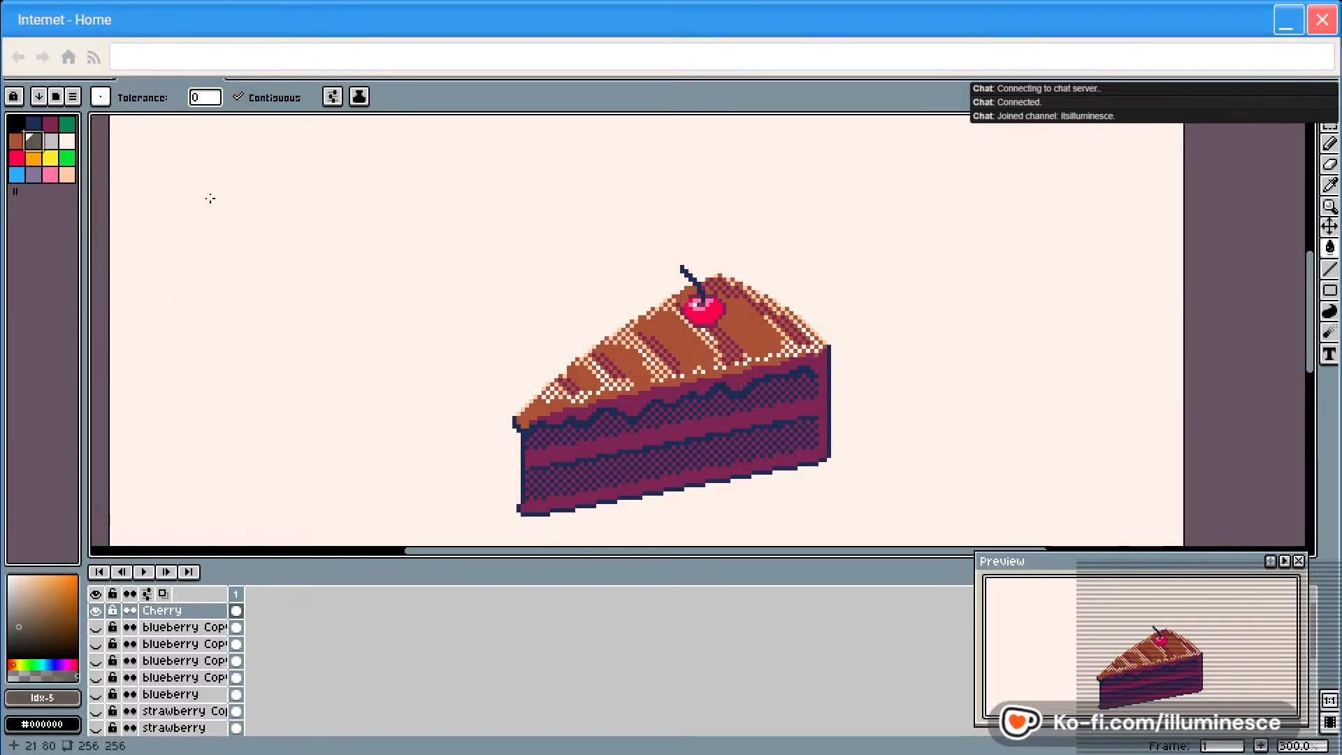
{"action": "left_click", "coordinate": [210, 198]}
{"action": "key", "text": "ctrl+z"}
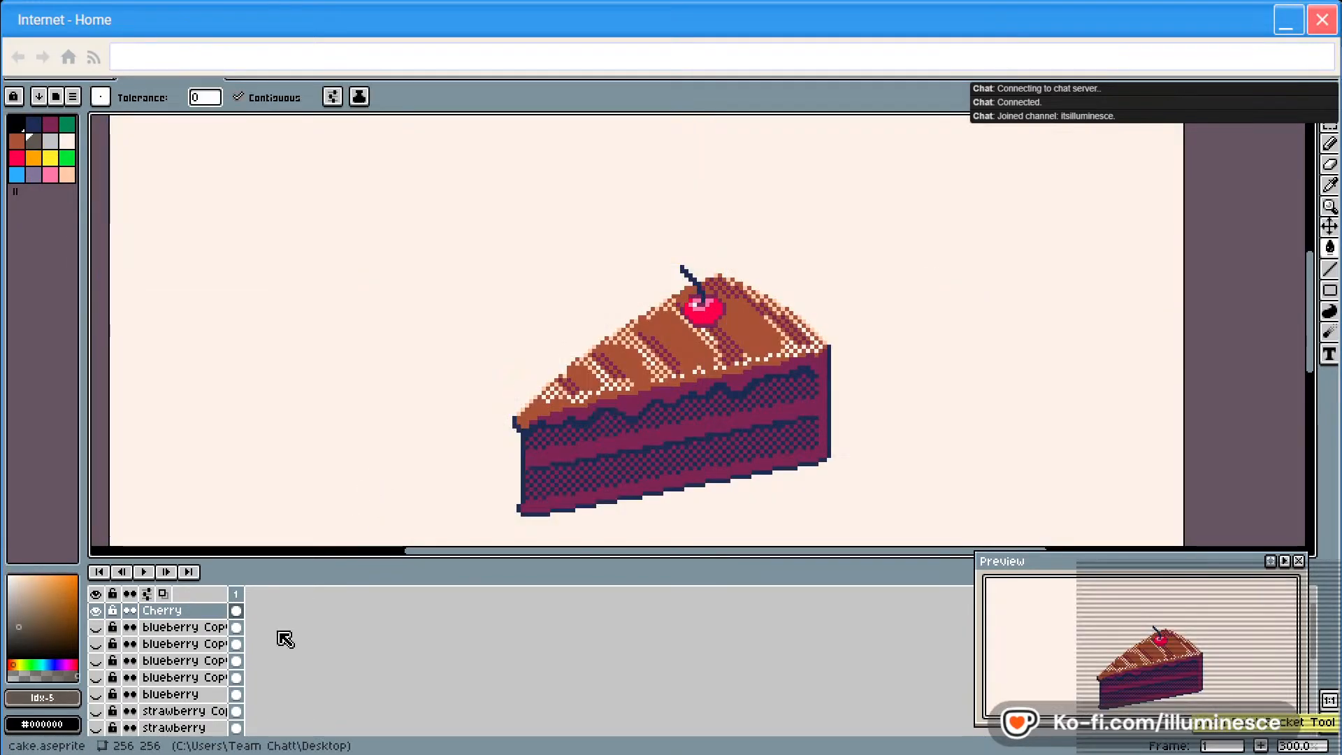
{"action": "scroll", "coordinate": [199, 671], "scroll_direction": "down", "scroll_amount": 3}
{"action": "left_click", "coordinate": [176, 709]}
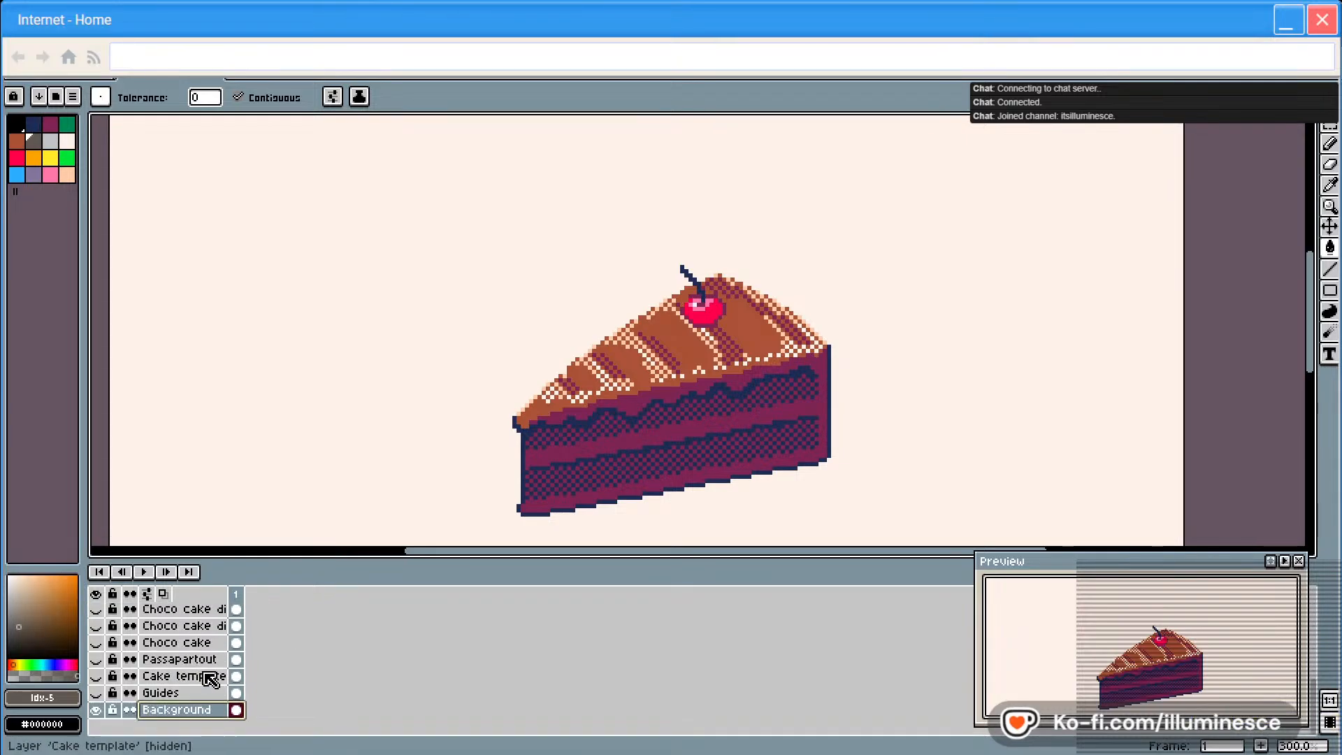
{"action": "left_click", "coordinate": [349, 515]}
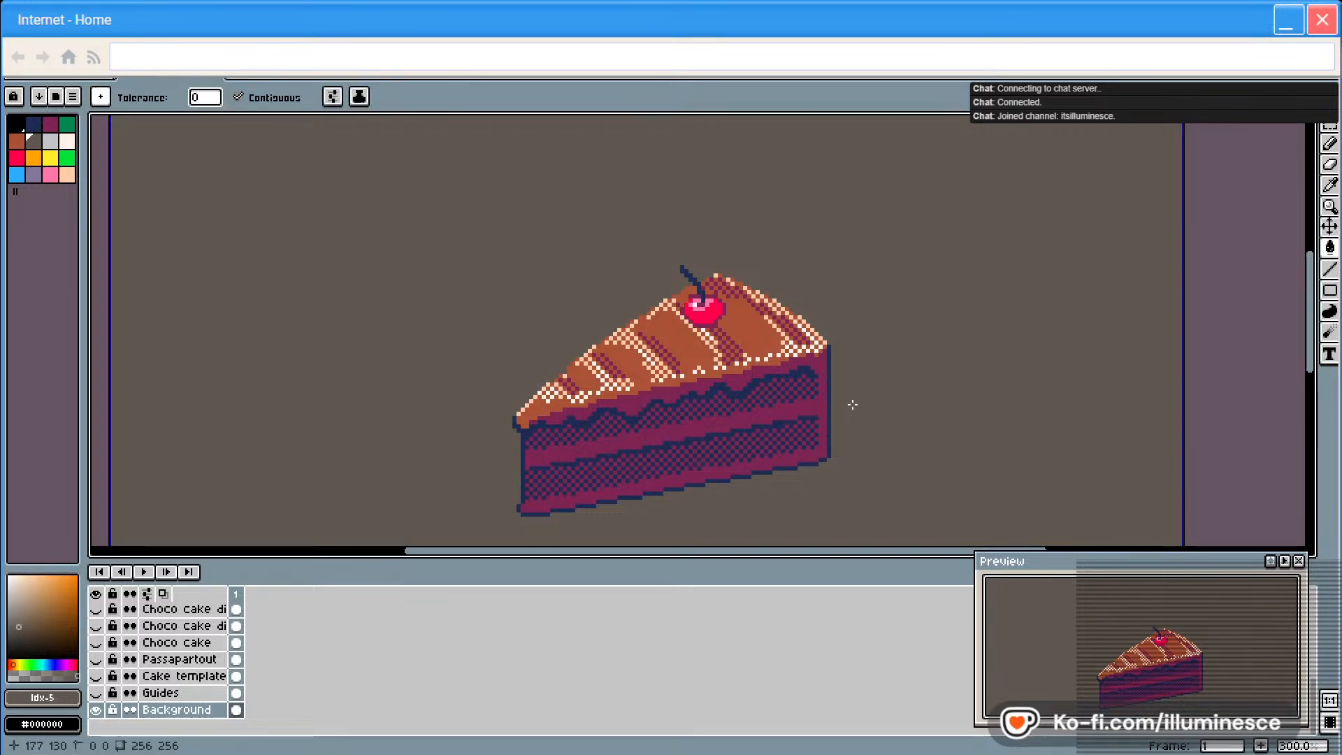
Move the cherry off the slice onto the empty background above its sloping left edge
{"action": "key", "text": "ctrl"}
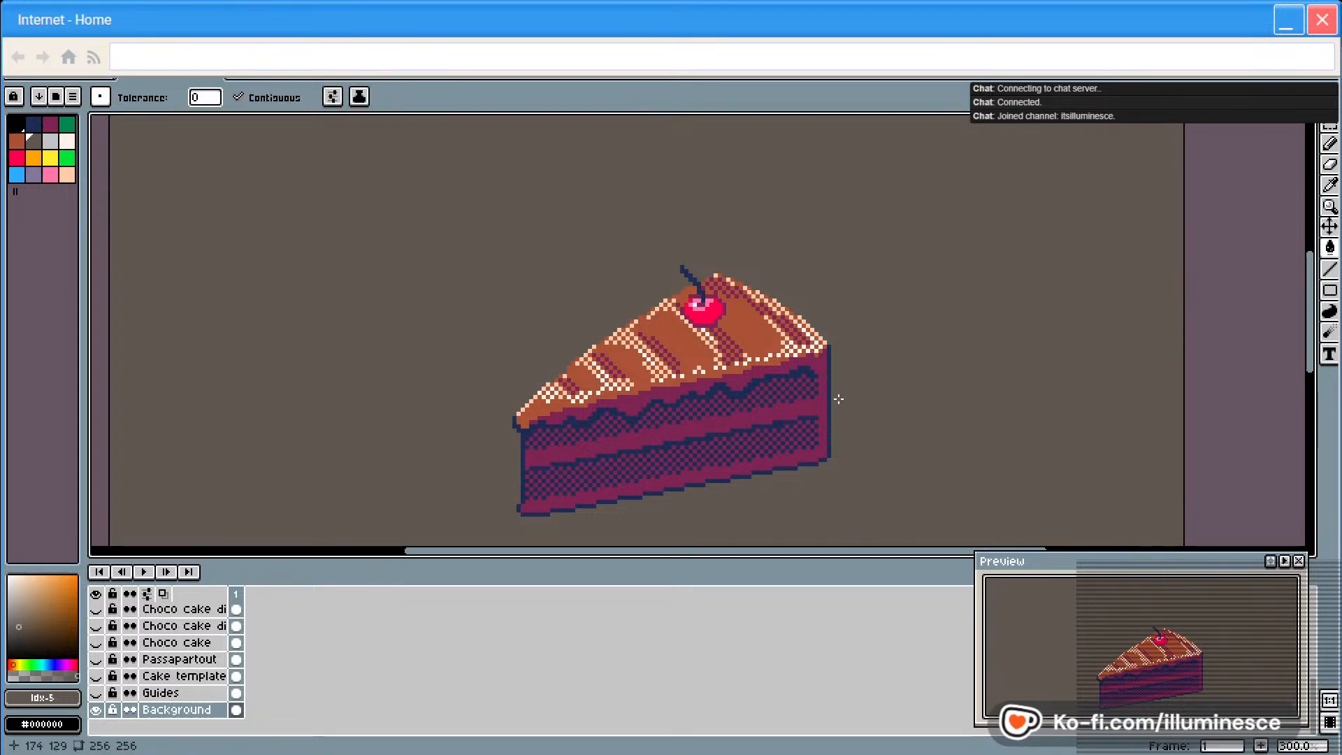
{"action": "scroll", "coordinate": [836, 399], "scroll_direction": "up", "scroll_amount": 1}
{"action": "scroll", "coordinate": [866, 384], "scroll_direction": "down", "scroll_amount": 2}
{"action": "scroll", "coordinate": [866, 383], "scroll_direction": "up", "scroll_amount": 1}
{"action": "scroll", "coordinate": [908, 377], "scroll_direction": "up", "scroll_amount": 2}
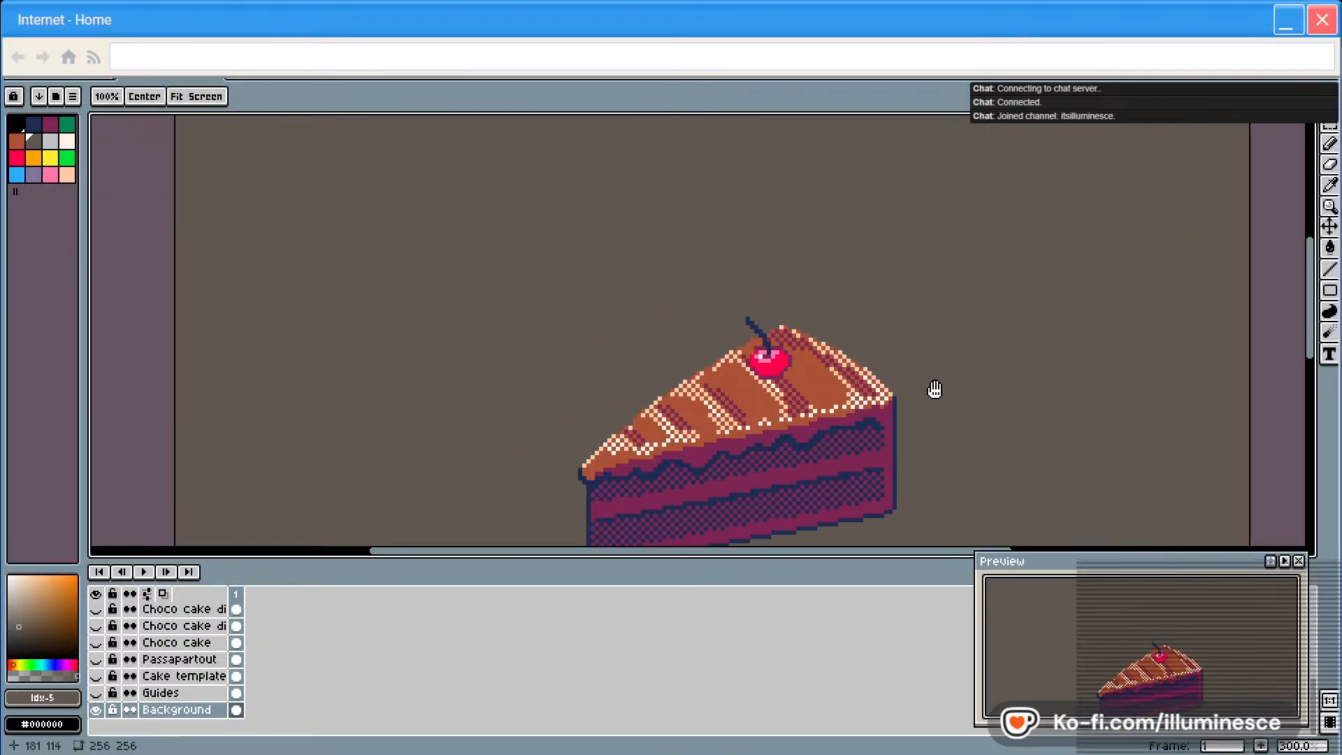
{"action": "scroll", "coordinate": [808, 397], "scroll_direction": "up", "scroll_amount": 1}
{"action": "scroll", "coordinate": [788, 369], "scroll_direction": "up", "scroll_amount": 1}
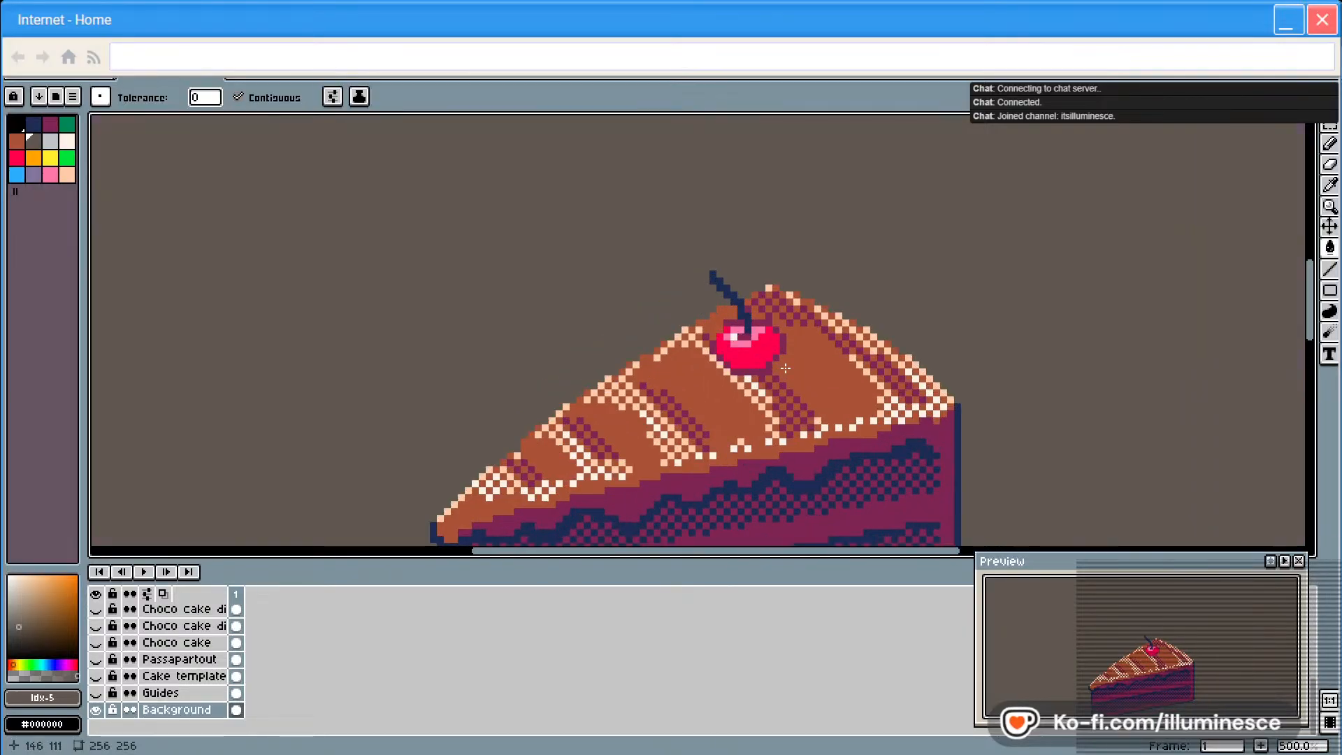
{"action": "key", "text": "v"}
{"action": "left_click_drag", "start_coordinate": [761, 364], "coordinate": [613, 309]}
Shade the cherry's lower edge with scattered dark purple (index 2) pixels using the 1 px Pencil
{"action": "key", "text": "f"}
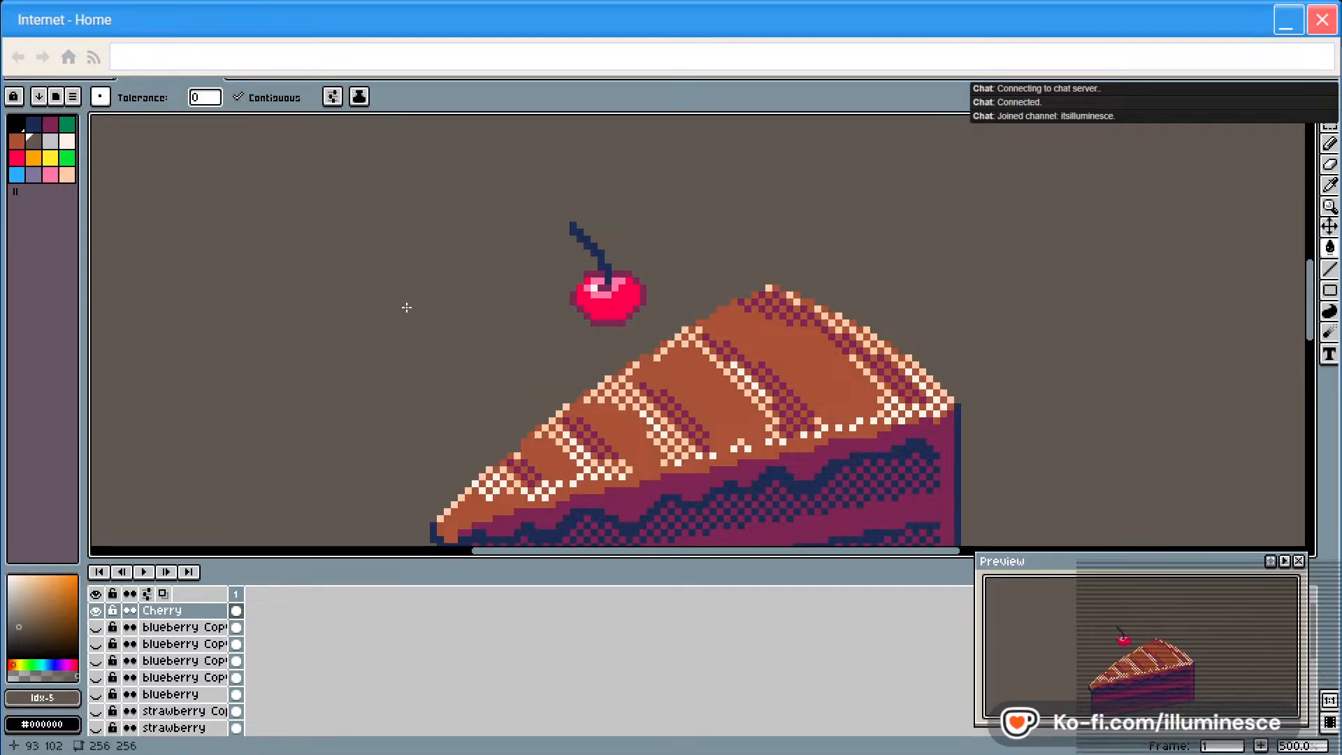
{"action": "key", "text": "2"}
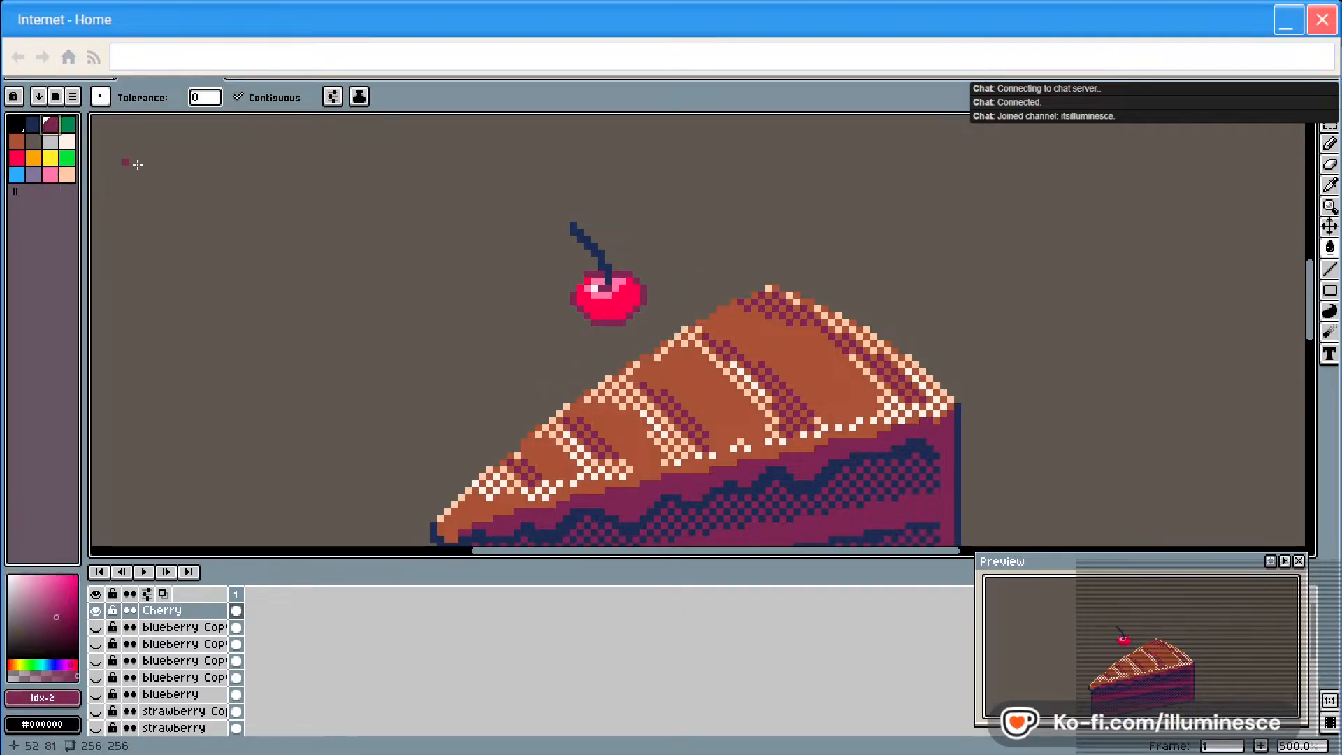
{"action": "left_click", "coordinate": [572, 290]}
{"action": "key", "text": "ctrl+z"}
{"action": "key", "text": "v"}
{"action": "key", "text": "f"}
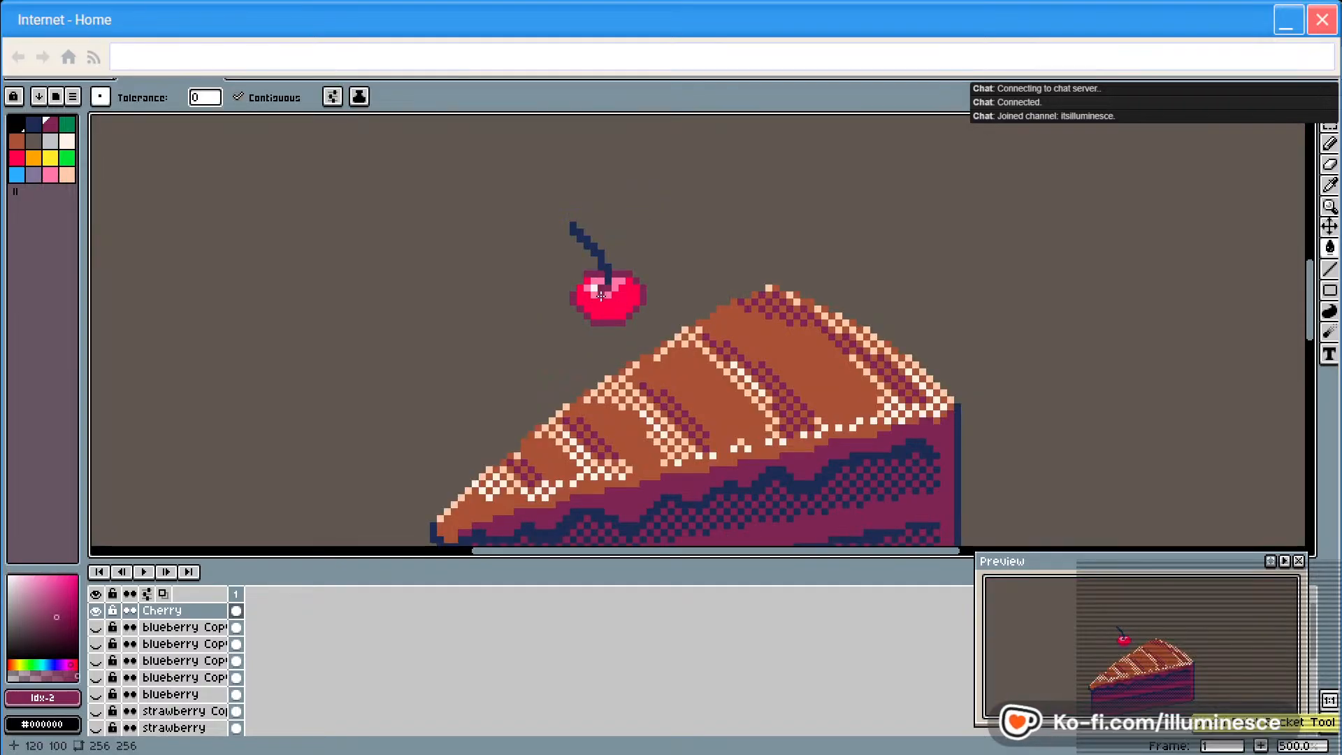
{"action": "key", "text": "b"}
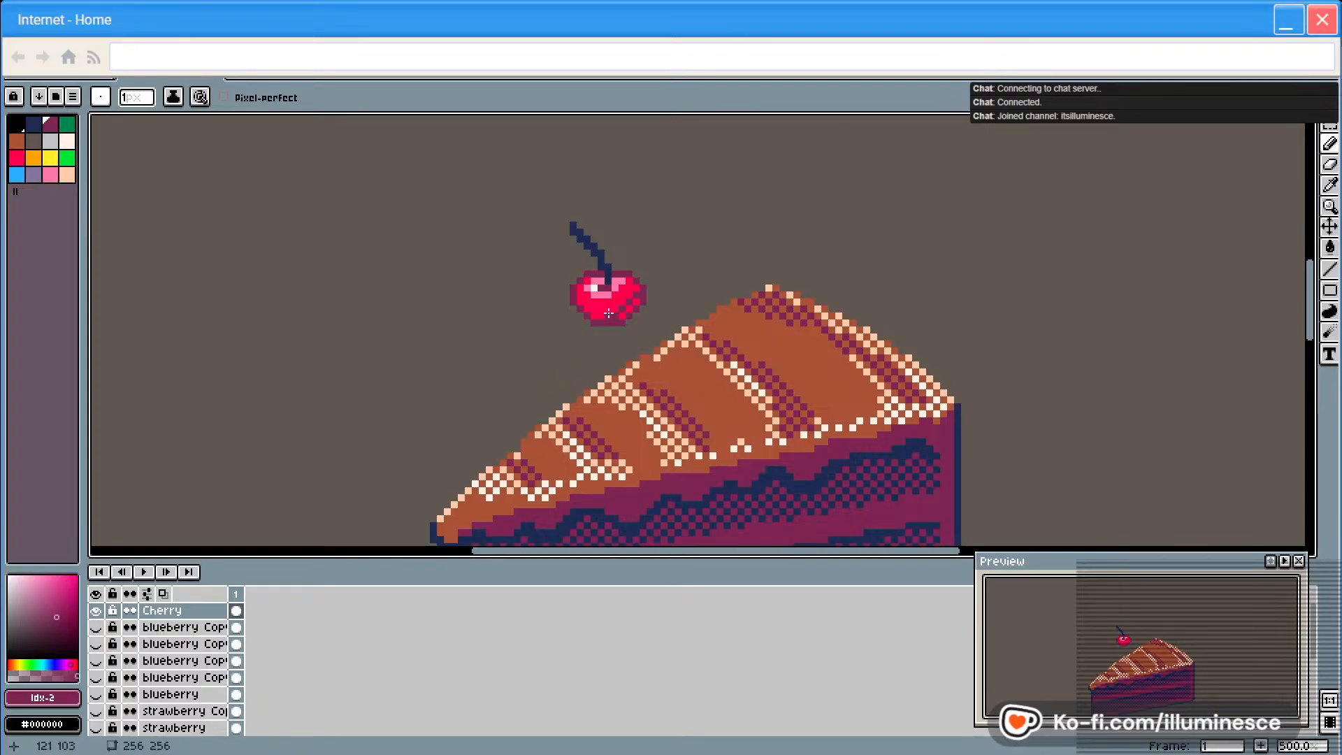
Move the shaded cherry back onto the slice's frosting, close to the back corner
{"action": "key", "text": "v"}
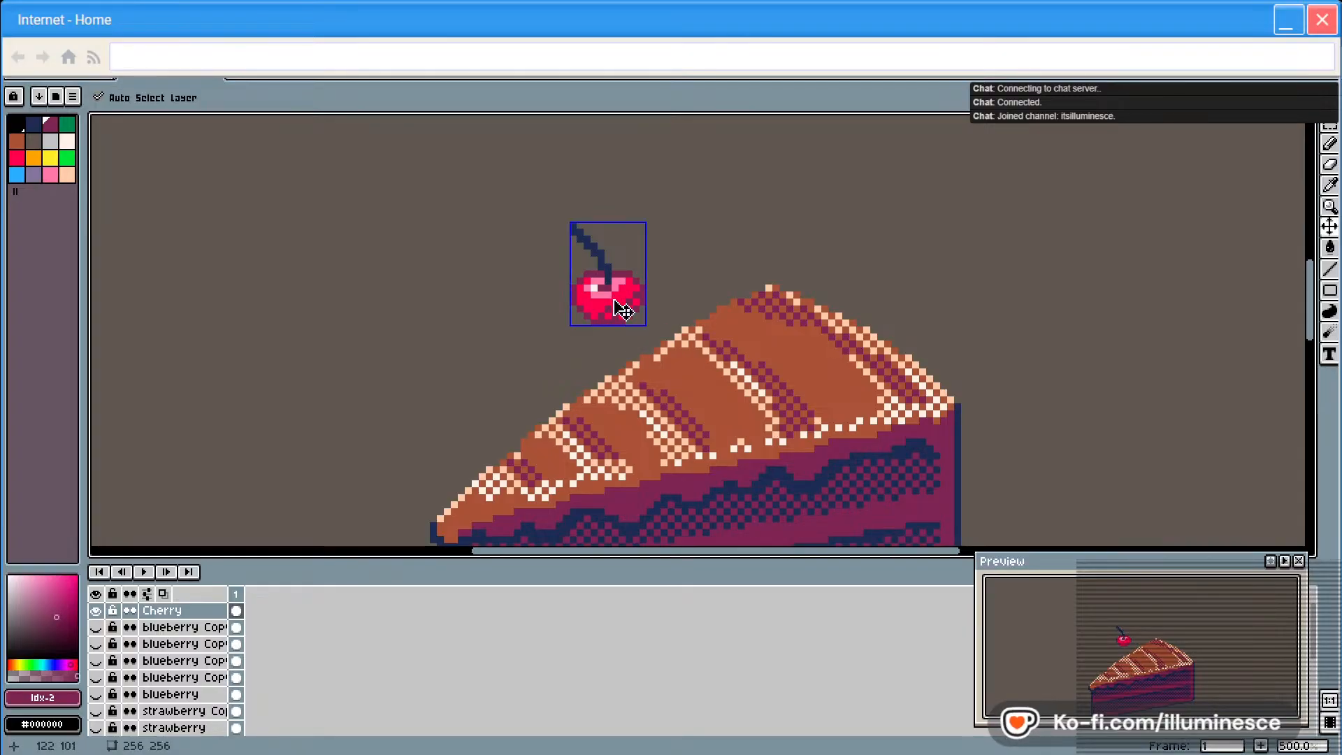
{"action": "left_click_drag", "start_coordinate": [615, 304], "coordinate": [797, 346]}
{"action": "key", "text": "b"}
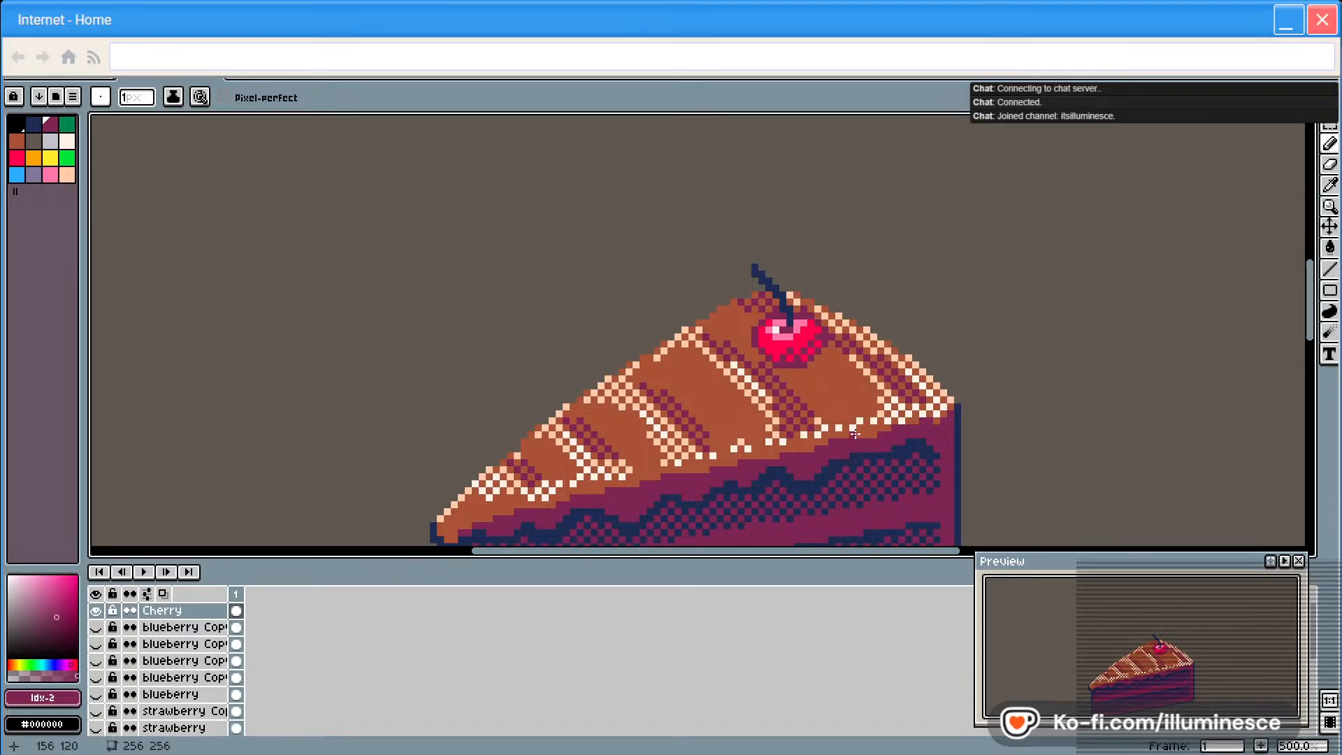
{"action": "key", "text": "v"}
{"action": "left_click_drag", "start_coordinate": [800, 359], "coordinate": [779, 352]}
{"action": "key", "text": "b"}
{"action": "left_click", "coordinate": [83, 72]}
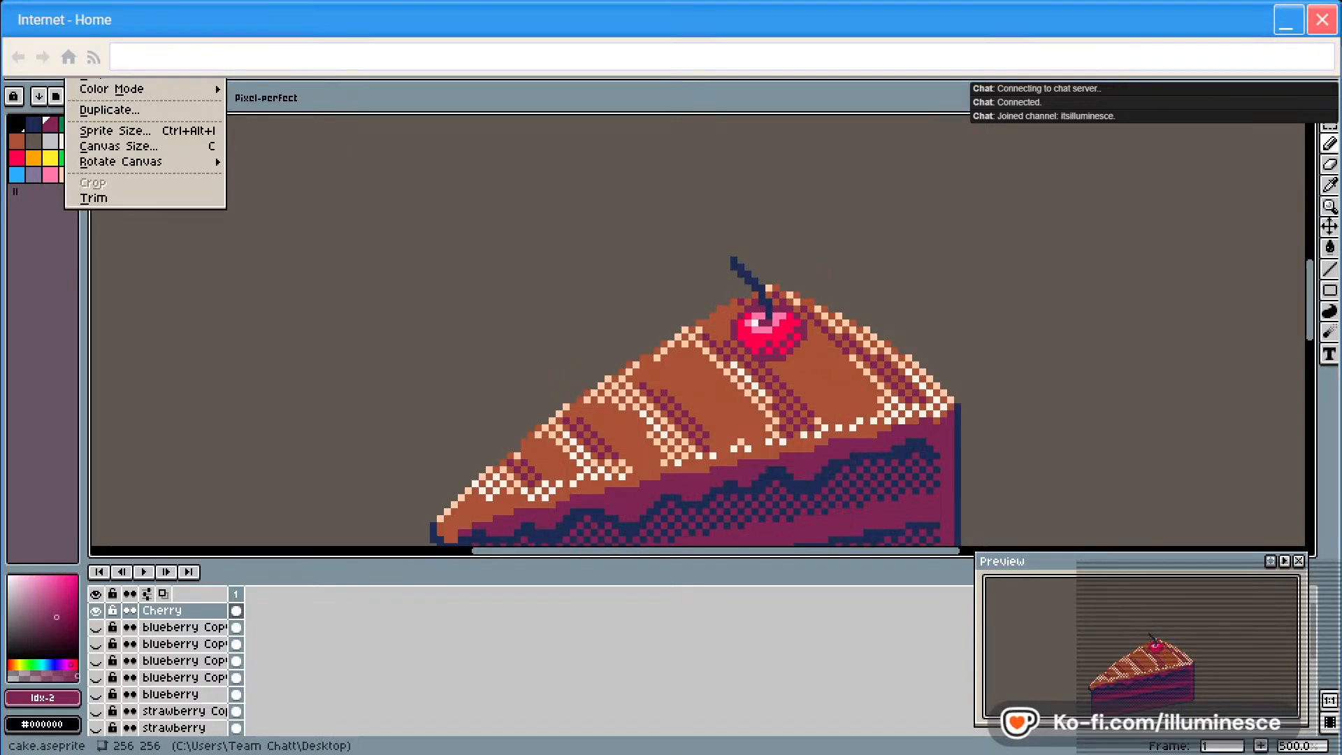
{"action": "mouse_move", "coordinate": [48, 72]}
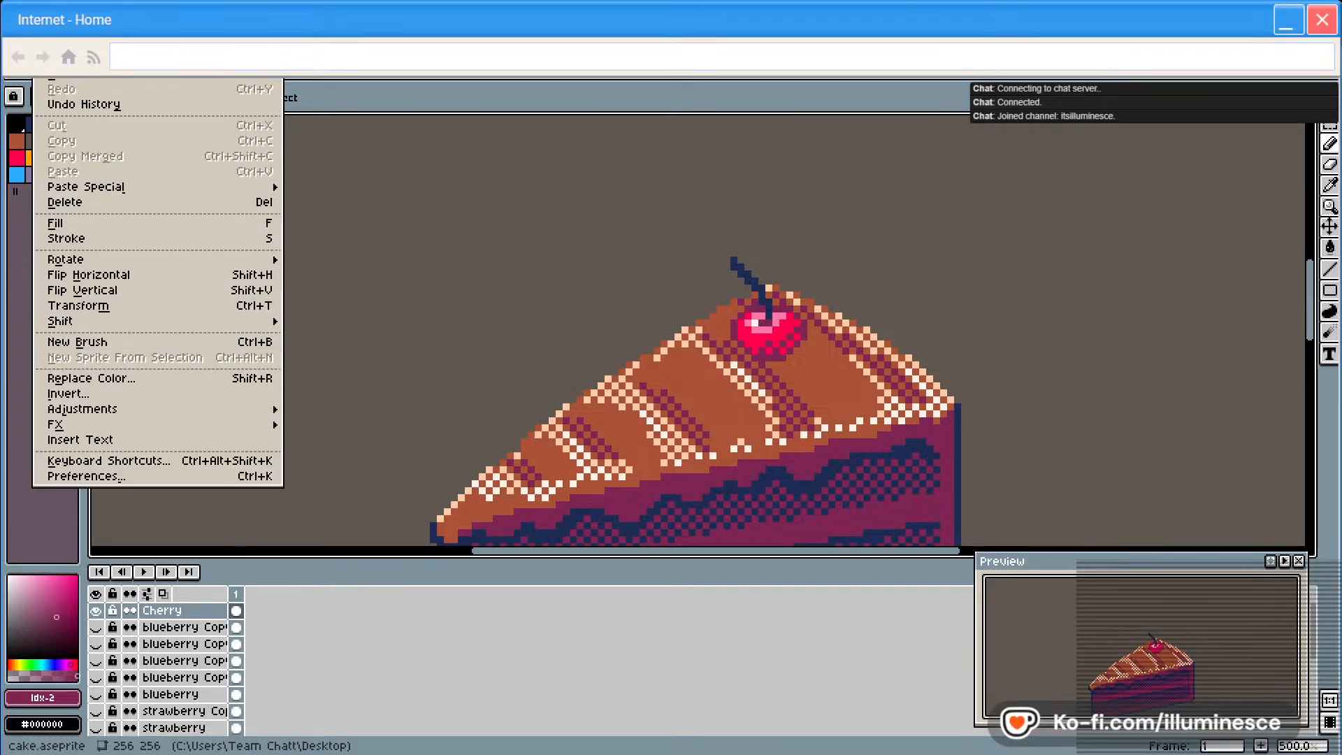
{"action": "key", "text": "Escape"}
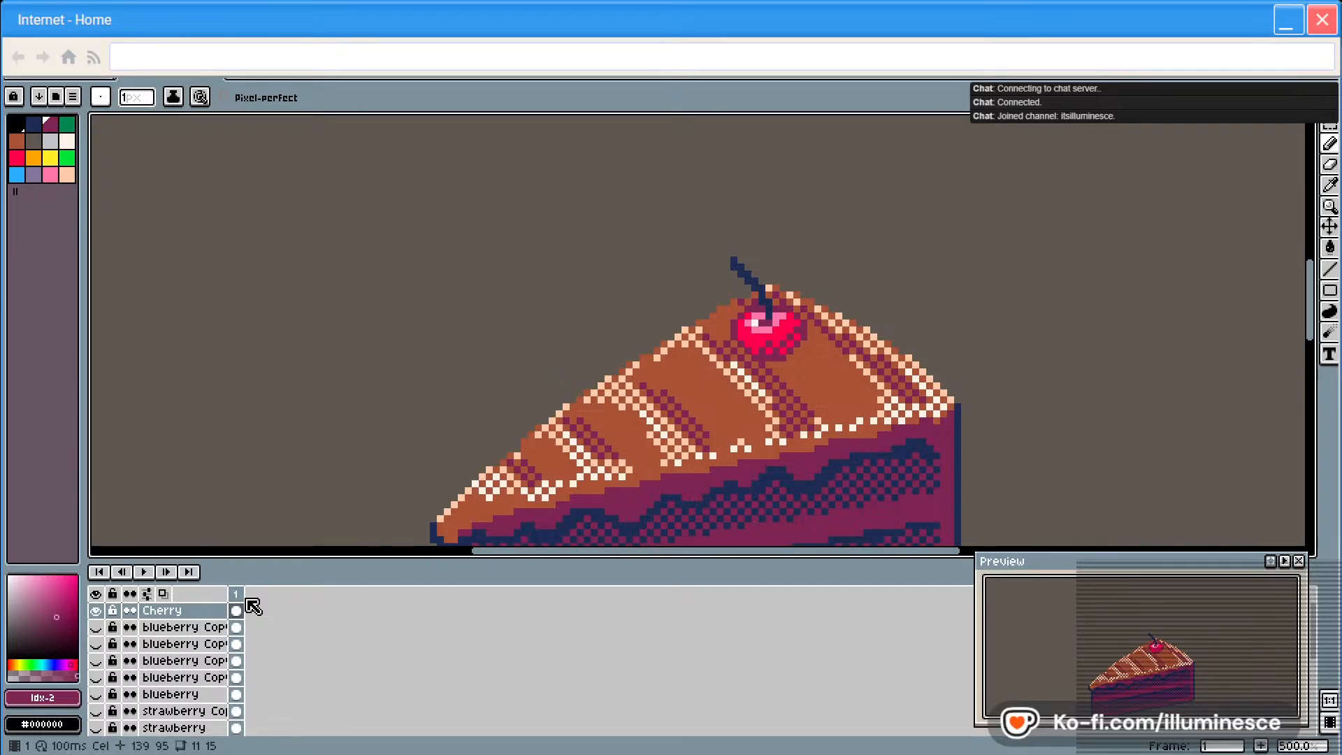
Duplicate the Cherry layer and hide the original, leaving the copy visible
{"action": "right_click", "coordinate": [174, 612]}
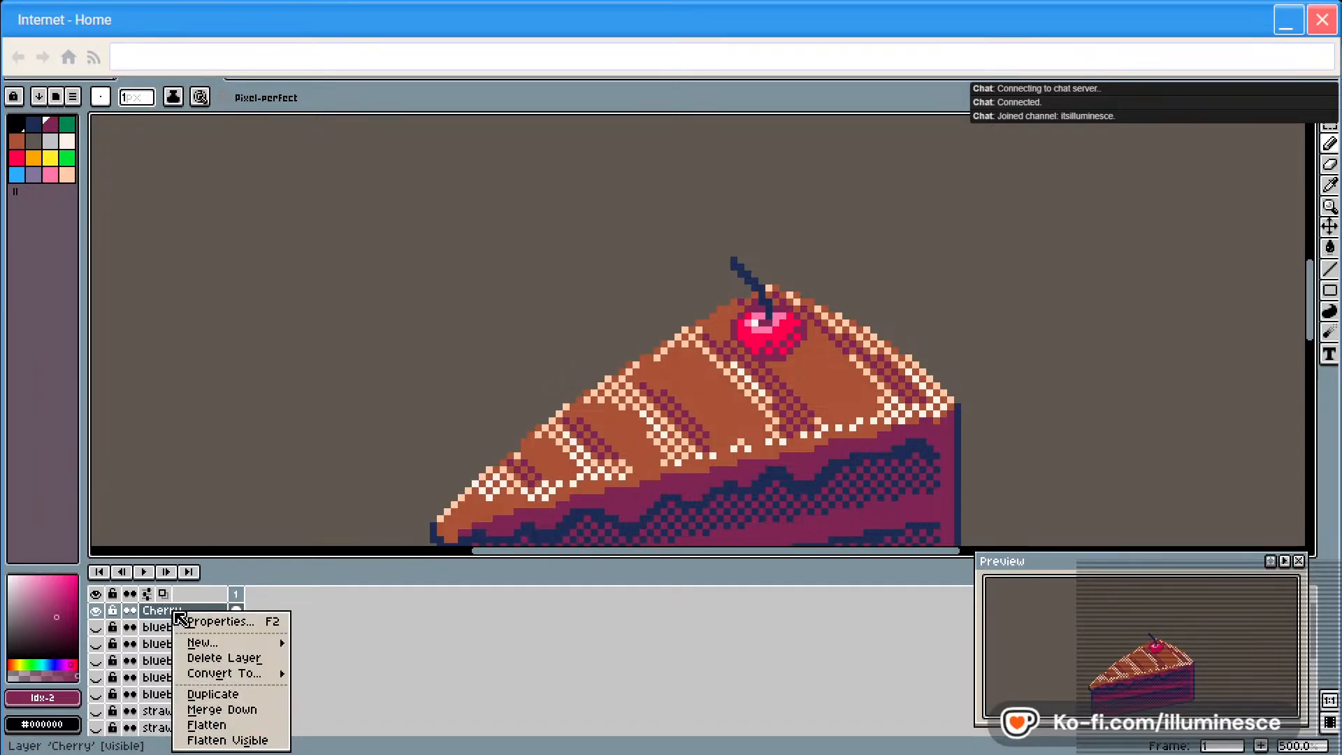
{"action": "left_click", "coordinate": [223, 701]}
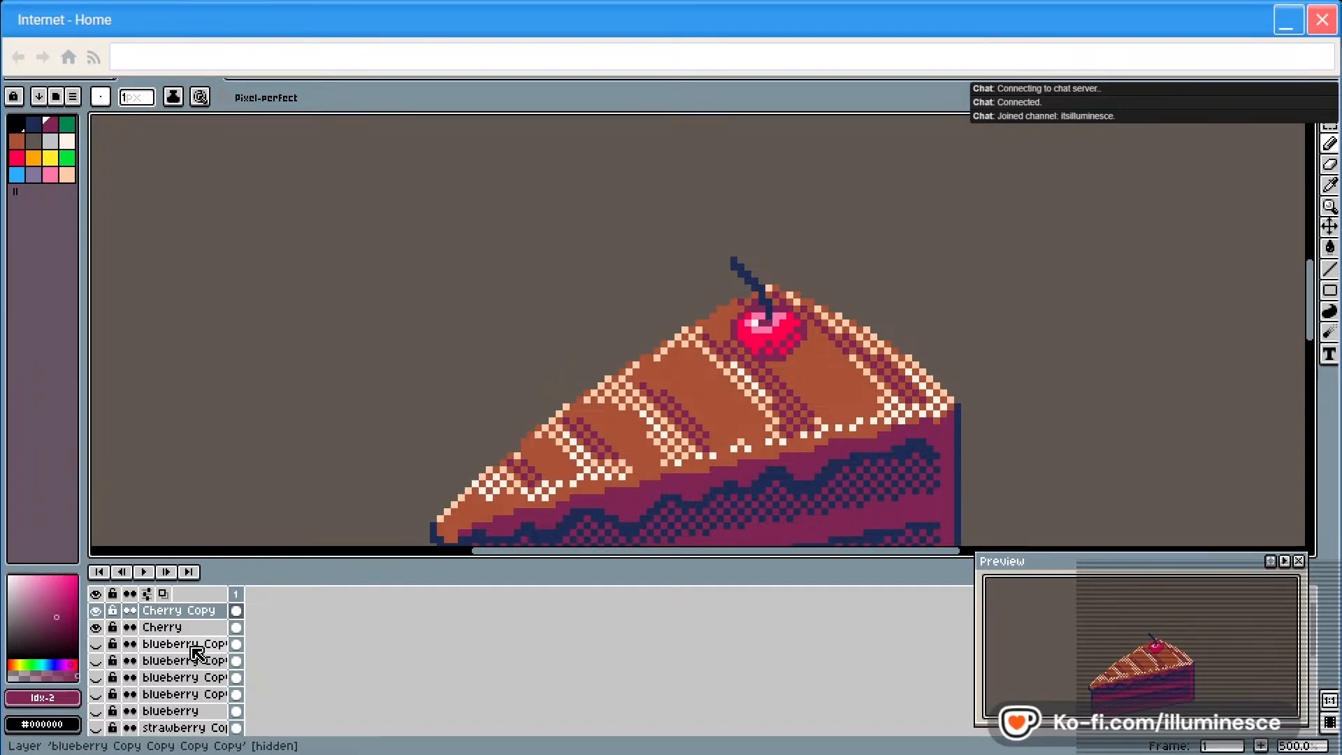
{"action": "left_click", "coordinate": [96, 627]}
Apply an outside Outline effect in light peach (index 15) to the cherry on the Cherry Copy layer
{"action": "left_click", "coordinate": [49, 70]}
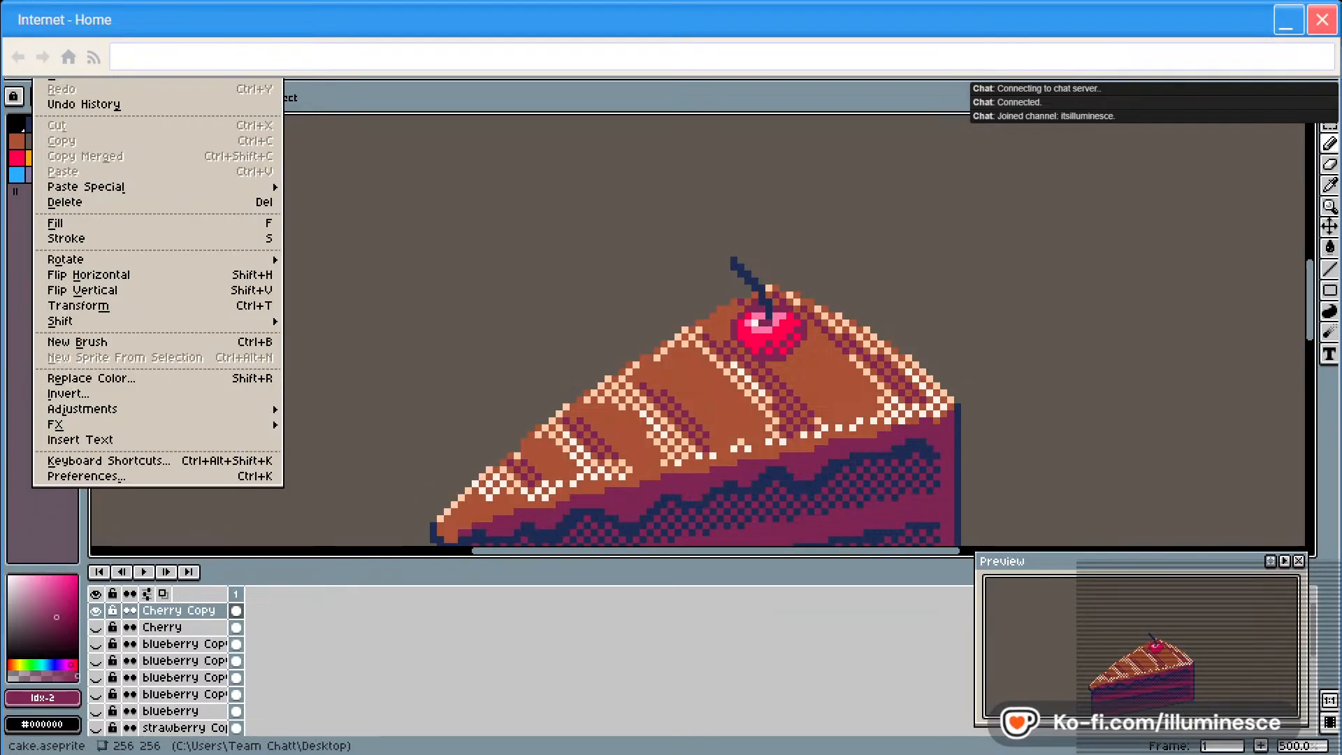
{"action": "mouse_move", "coordinate": [84, 424]}
{"action": "left_click", "coordinate": [343, 425]}
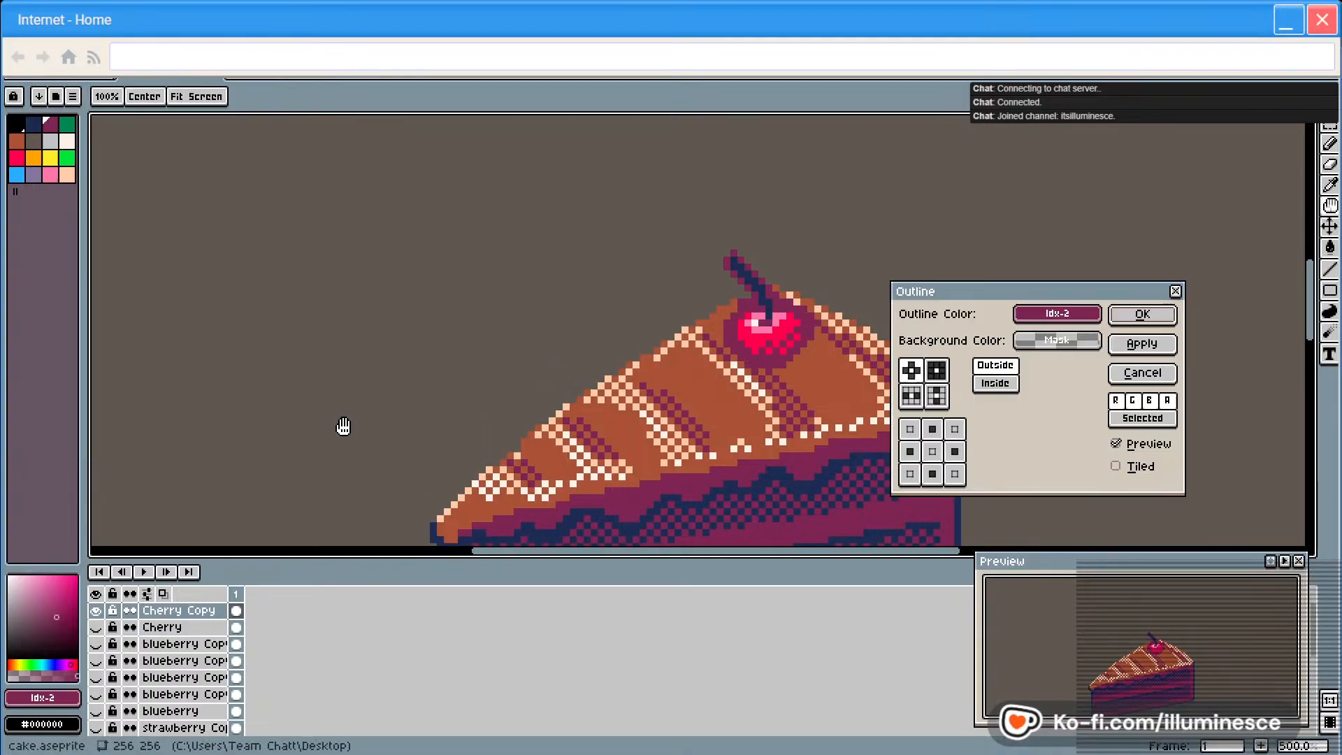
{"action": "left_click", "coordinate": [1045, 313]}
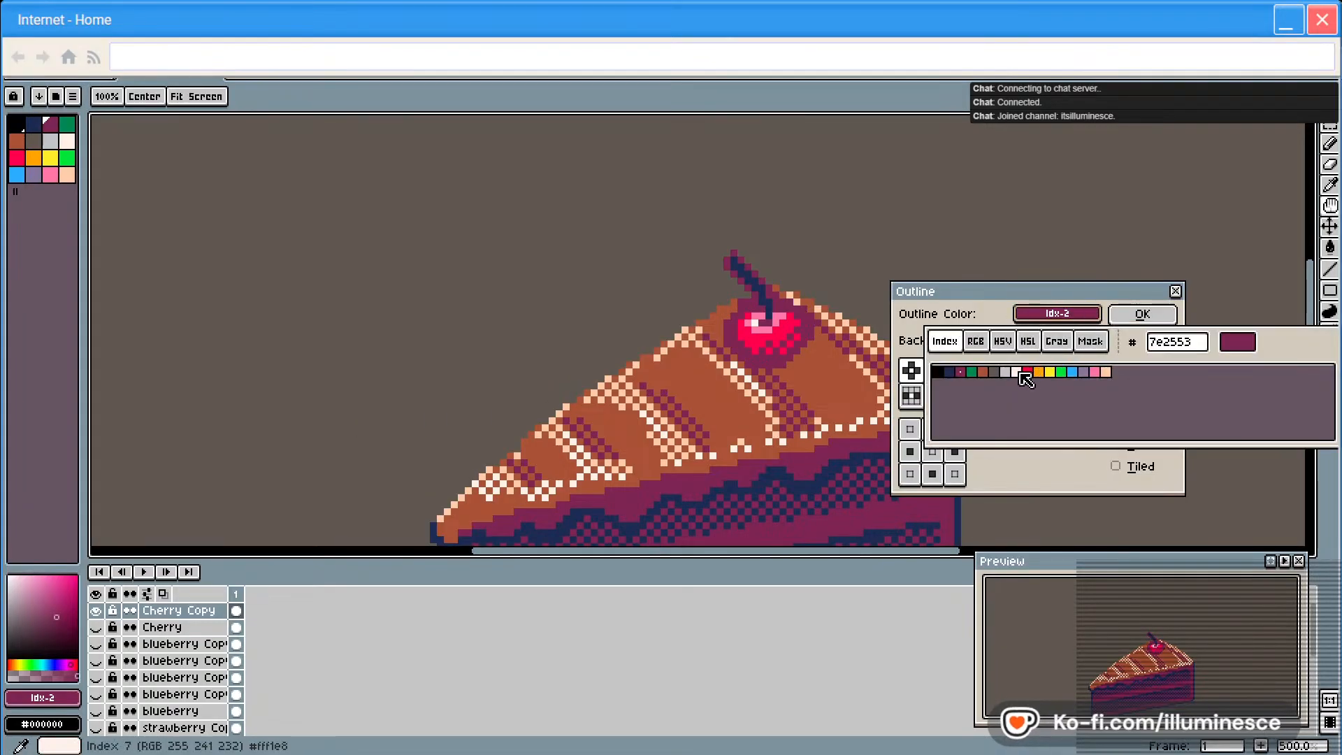
{"action": "left_click", "coordinate": [1106, 372]}
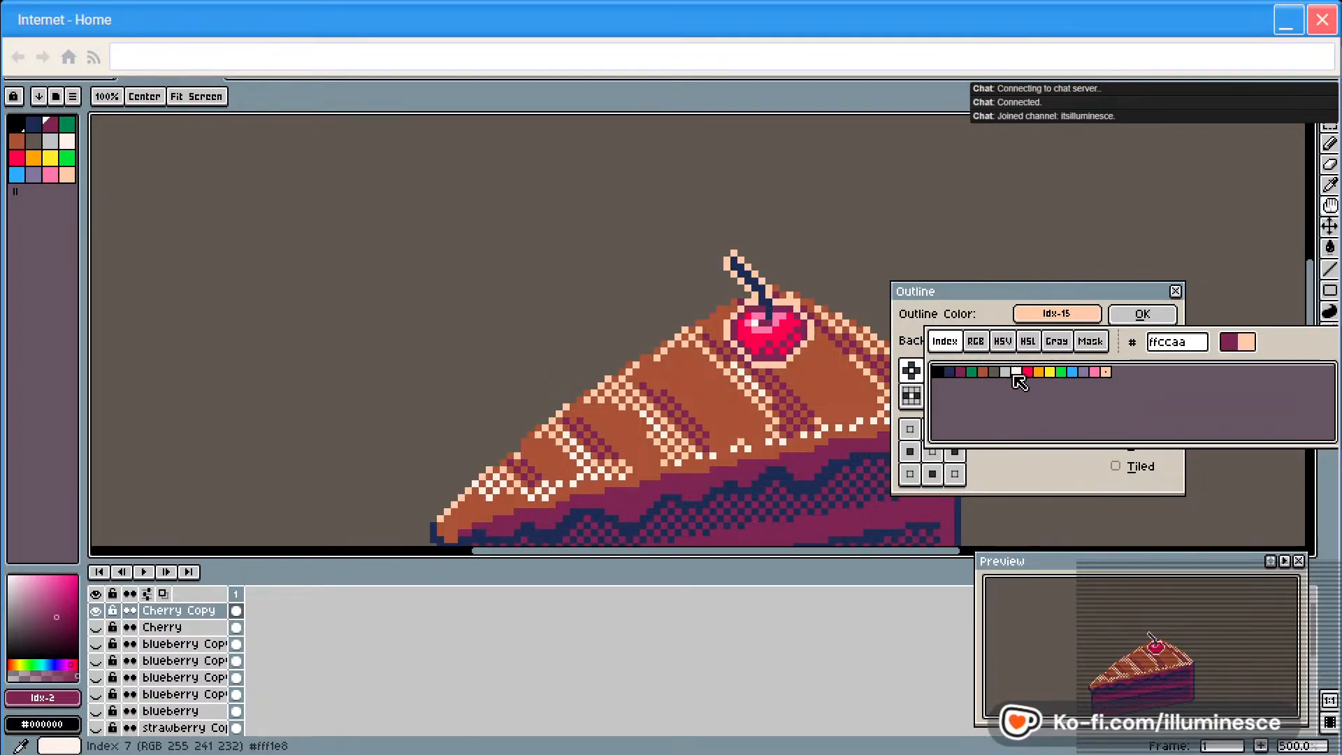
{"action": "left_click", "coordinate": [1017, 373]}
{"action": "left_click", "coordinate": [1104, 372]}
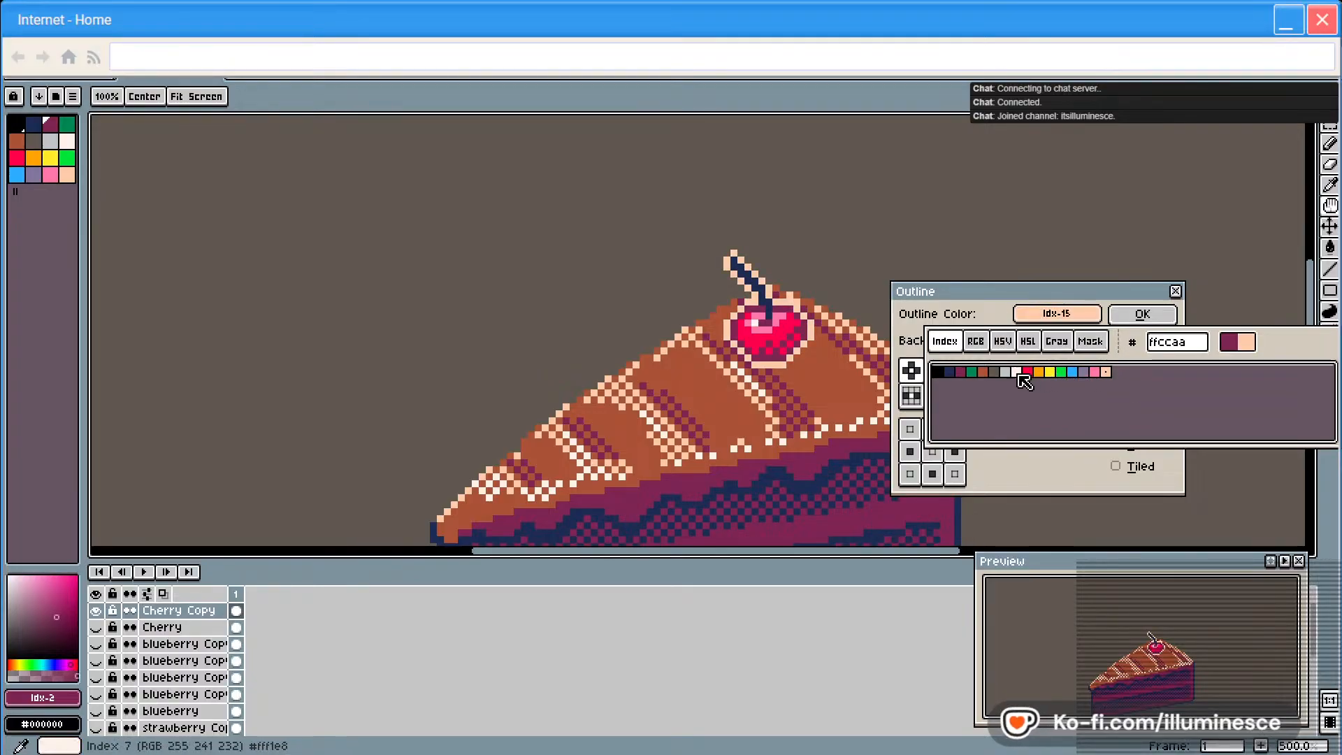
{"action": "left_click", "coordinate": [998, 372]}
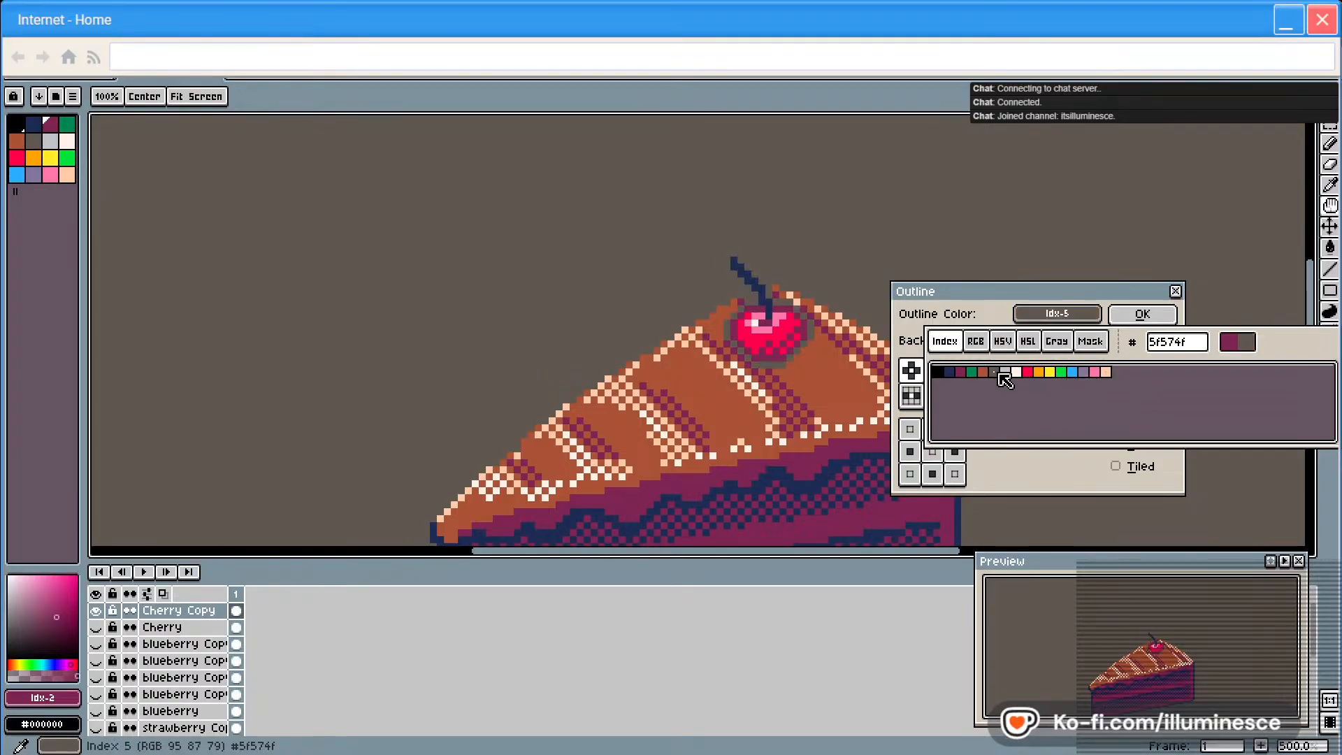
{"action": "left_click", "coordinate": [1105, 372]}
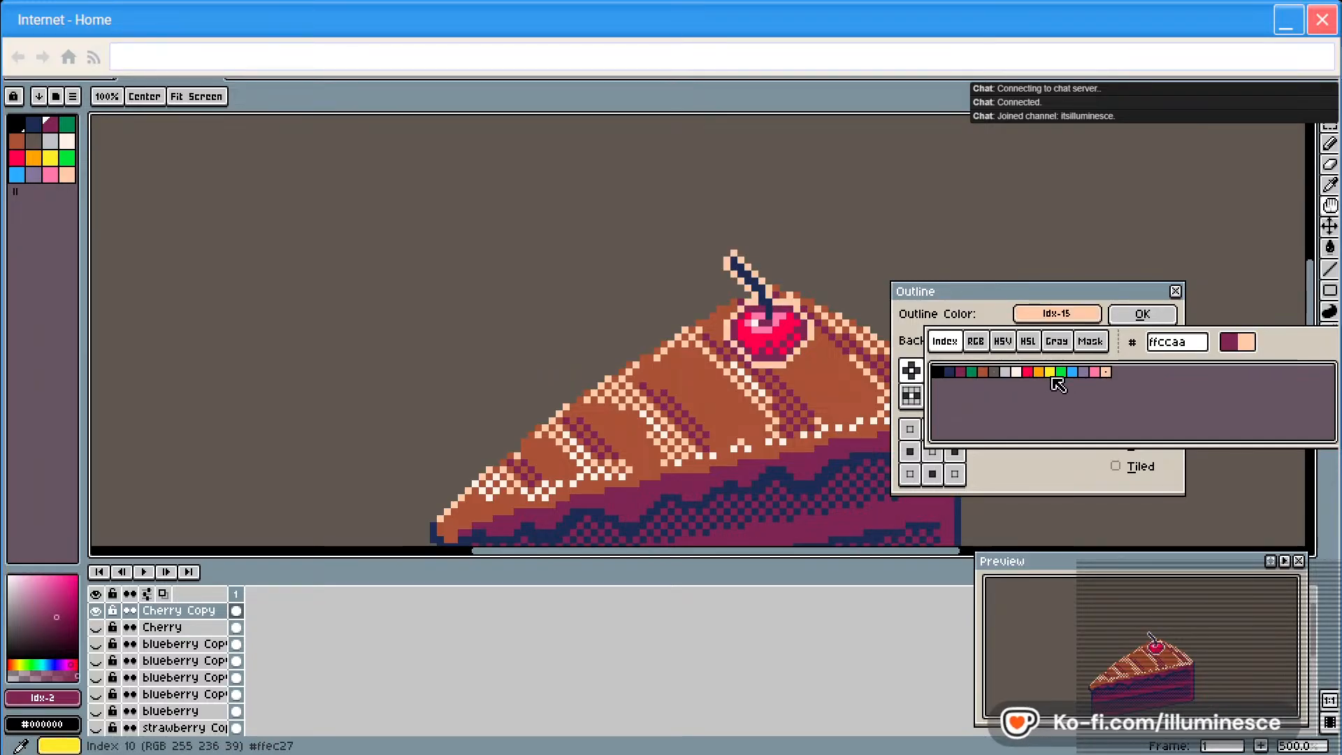
{"action": "left_click", "coordinate": [1141, 313]}
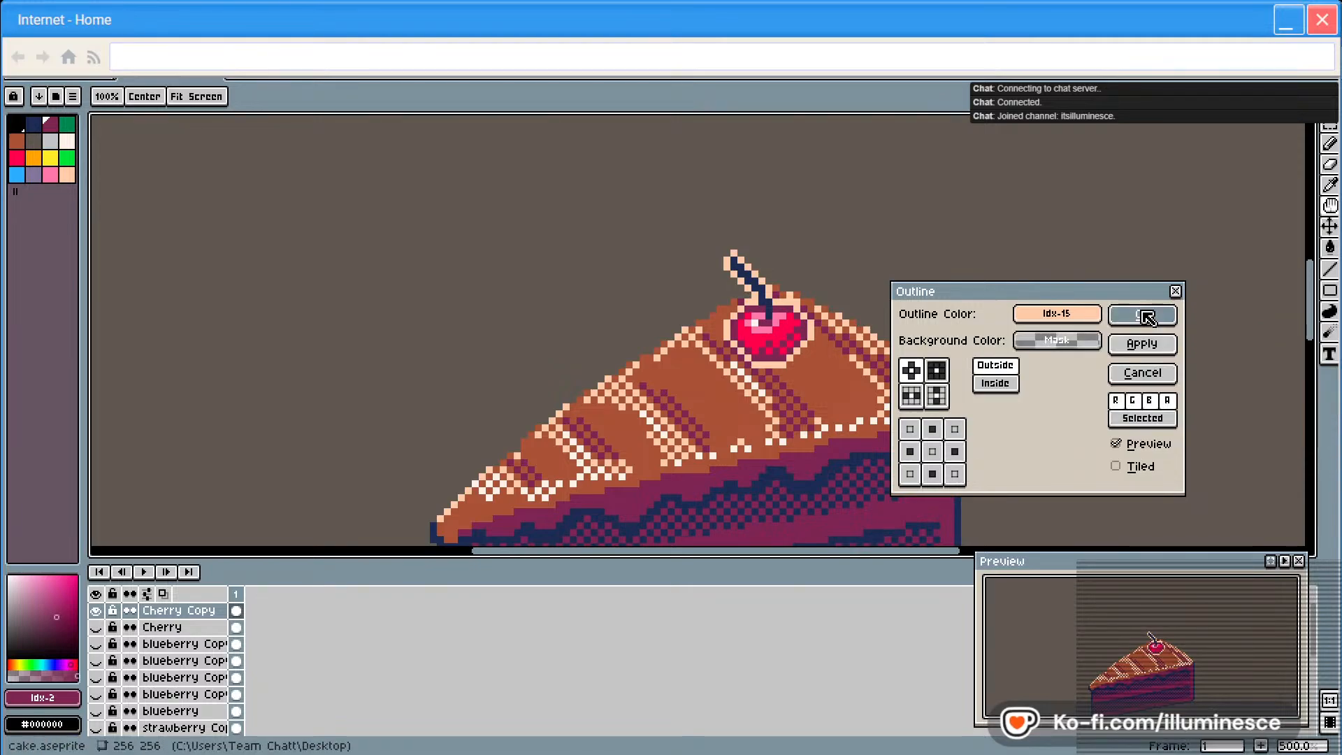
{"action": "left_click", "coordinate": [1141, 313]}
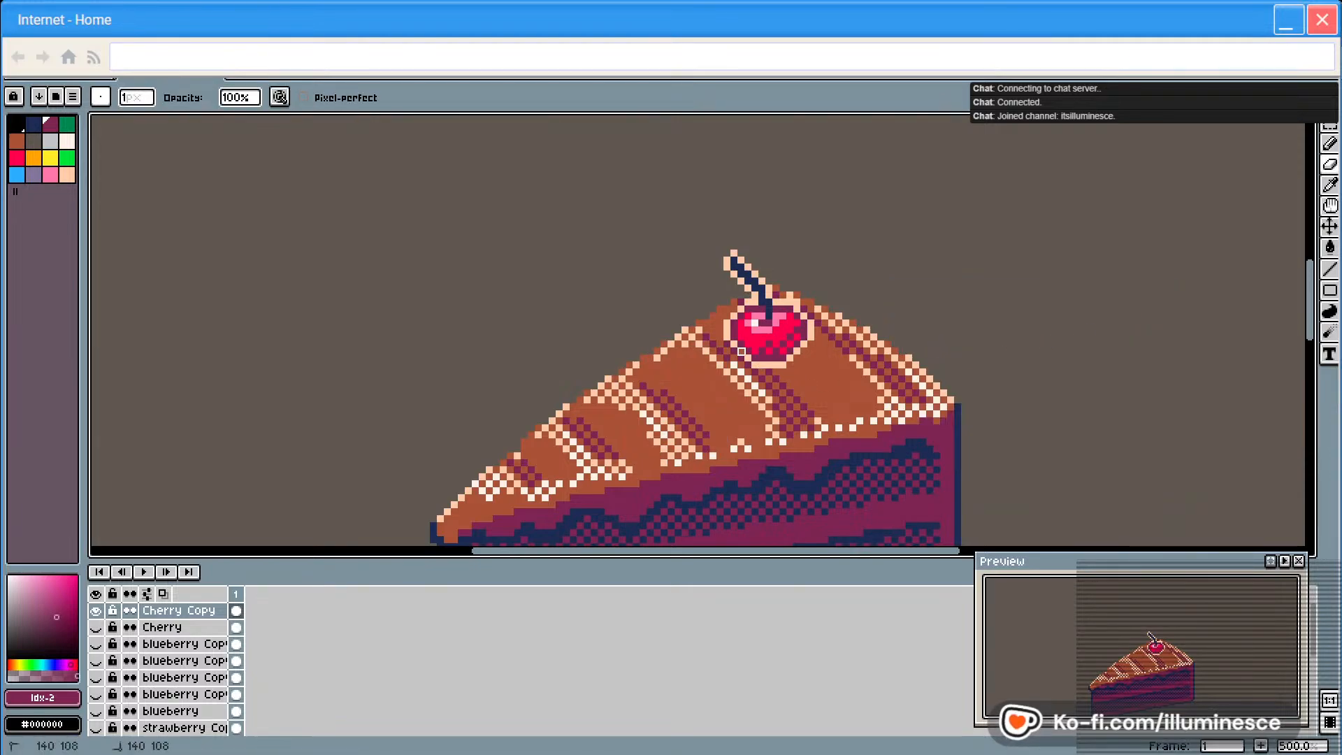
Erase the peach outline along the cherry's underside and move the outlined cherry right, toward the slice's back edge
{"action": "key", "text": "e"}
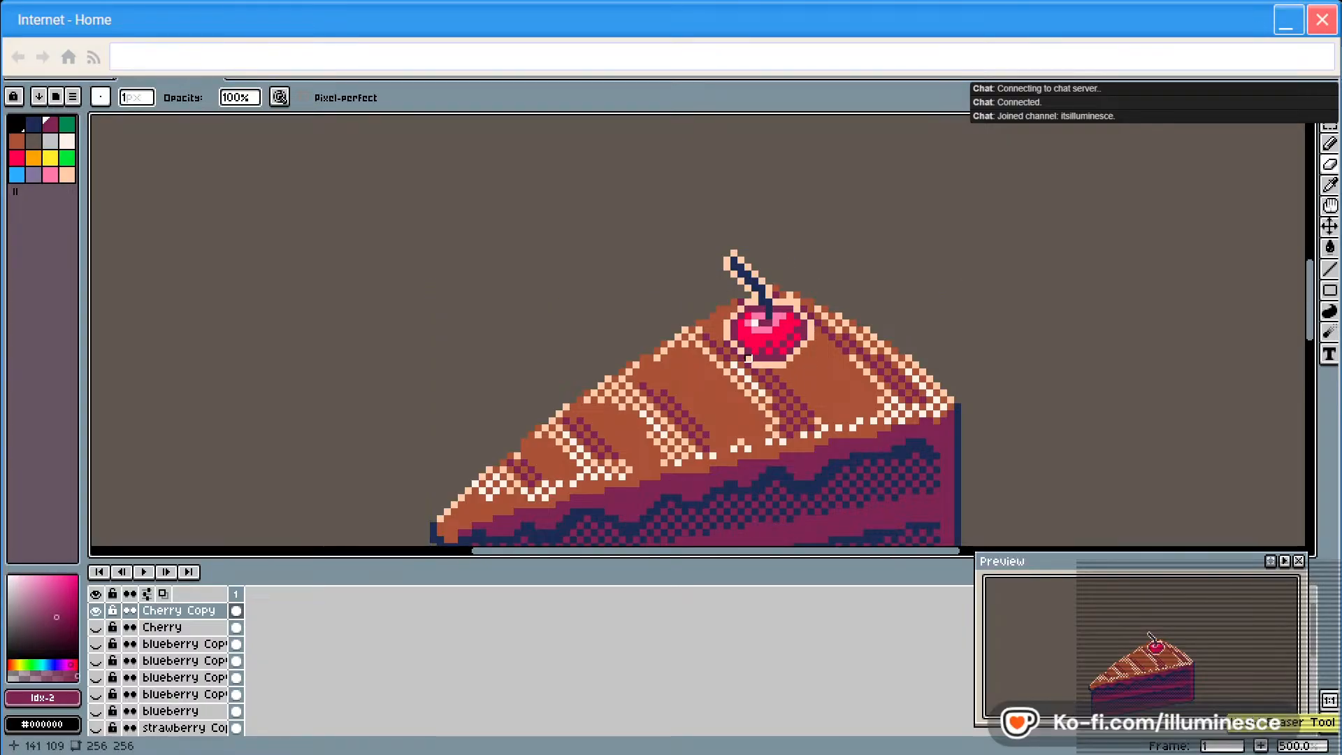
{"action": "left_click_drag", "start_coordinate": [754, 364], "coordinate": [789, 364]}
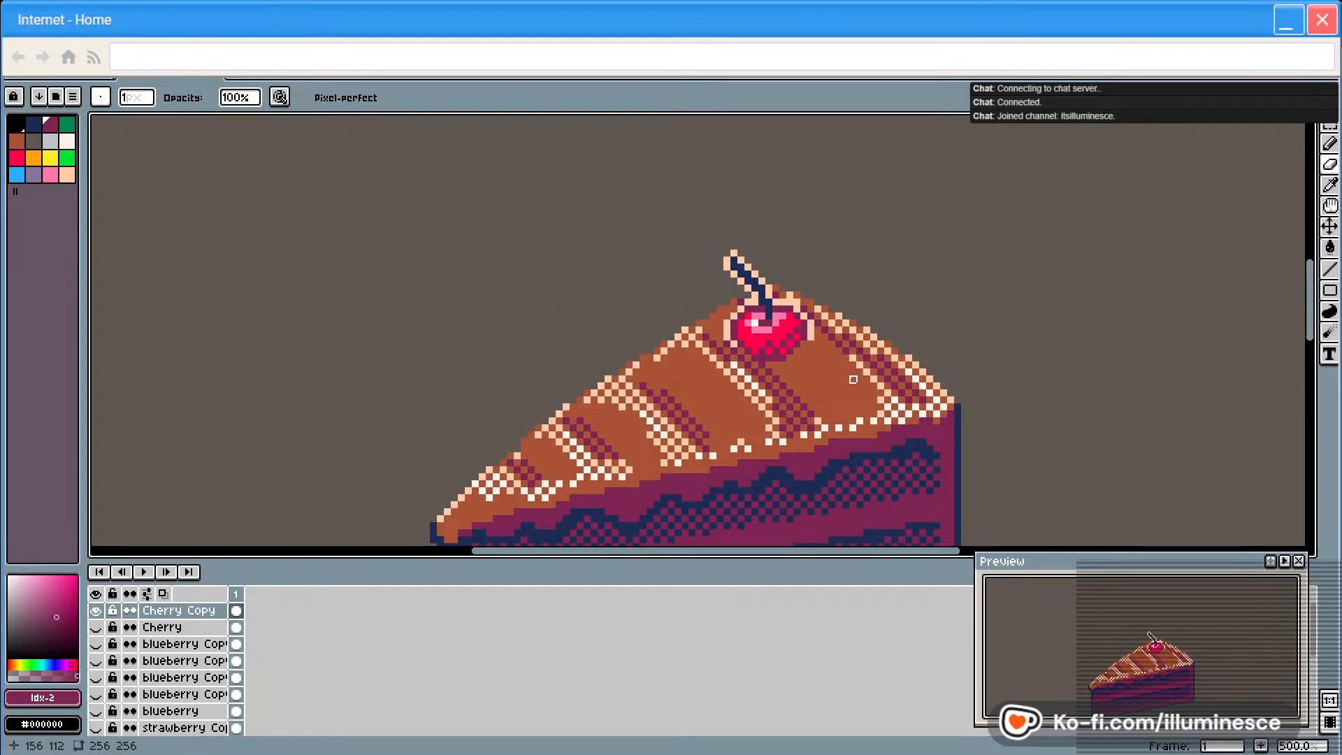
{"action": "key", "text": "v"}
{"action": "left_click_drag", "start_coordinate": [791, 344], "coordinate": [835, 350]}
{"action": "key", "text": "b"}
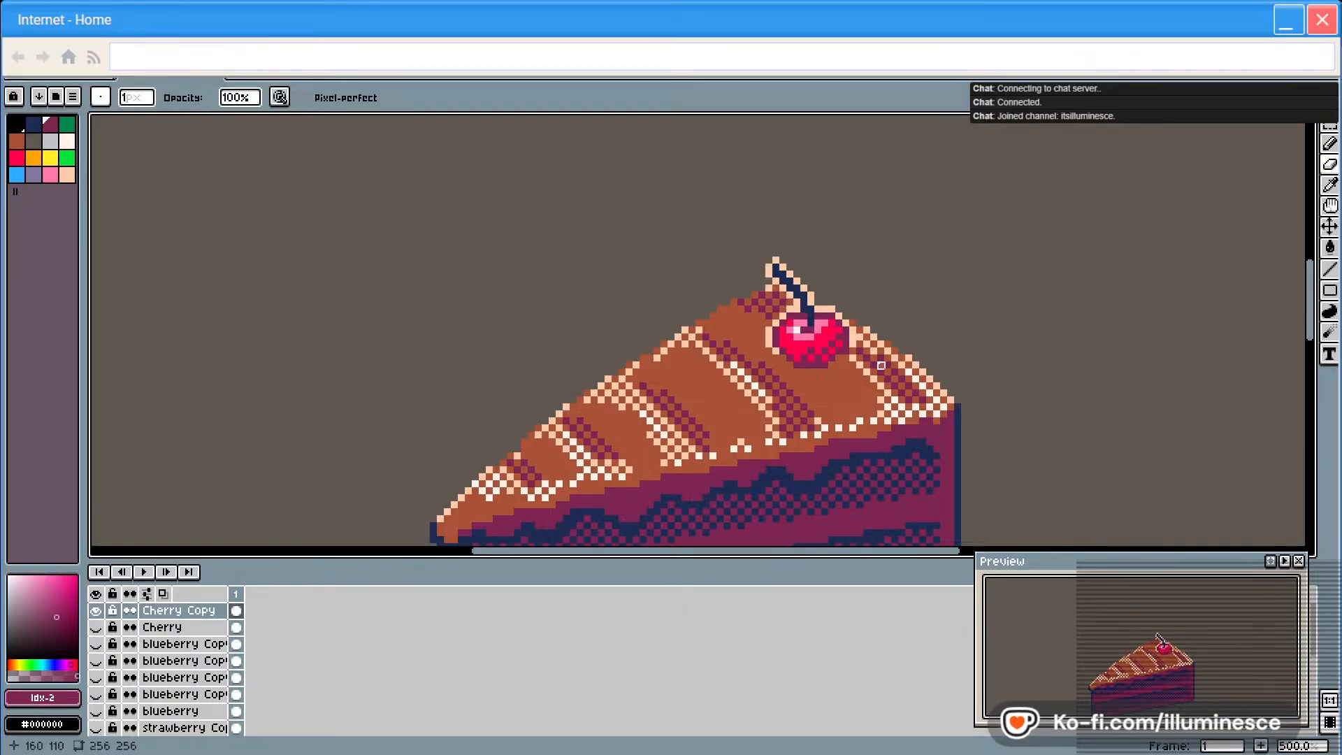
Undo the erasing of the cherry's outline, then move the outlined cherry slightly right toward the slice's back corner and save the file
{"action": "key", "text": "ctrl+z"}
{"action": "key", "text": "v"}
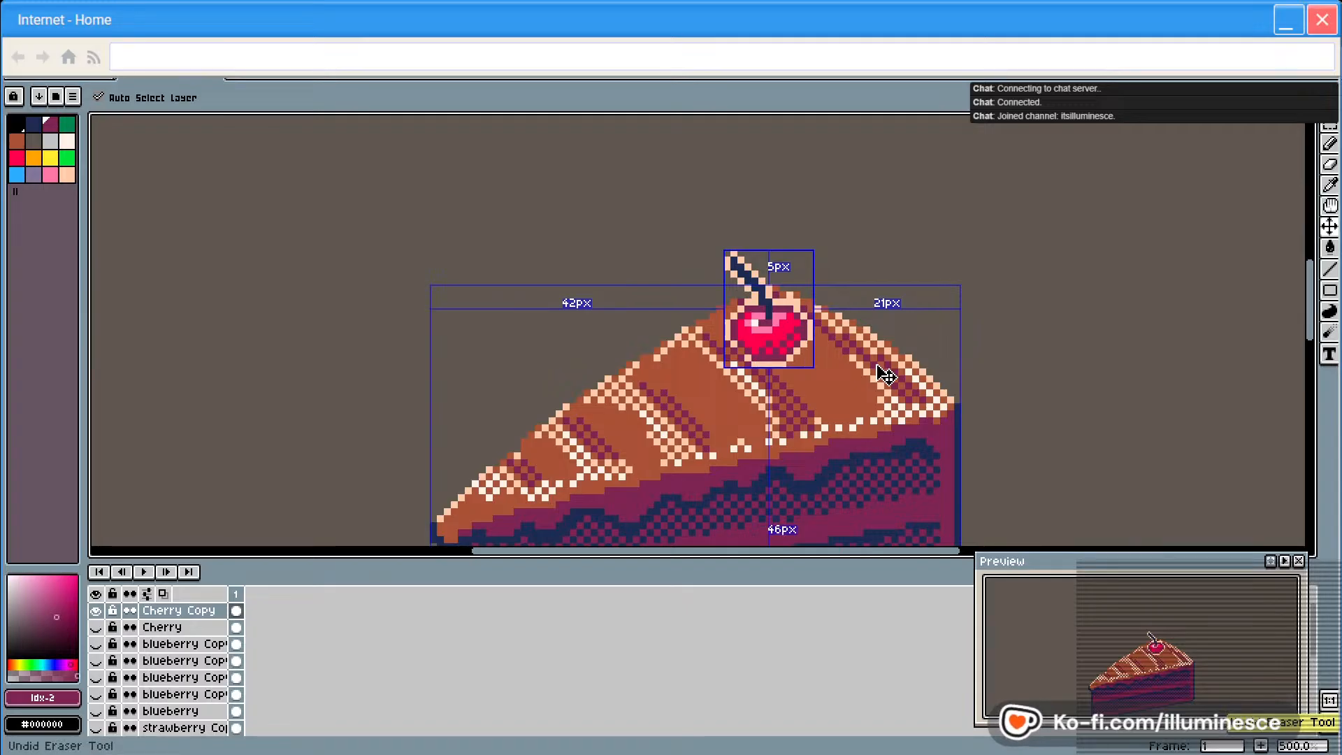
{"action": "key", "text": "b"}
{"action": "key", "text": "v"}
{"action": "left_click_drag", "start_coordinate": [778, 345], "coordinate": [805, 345]}
{"action": "key", "text": "b"}
{"action": "key", "text": "v"}
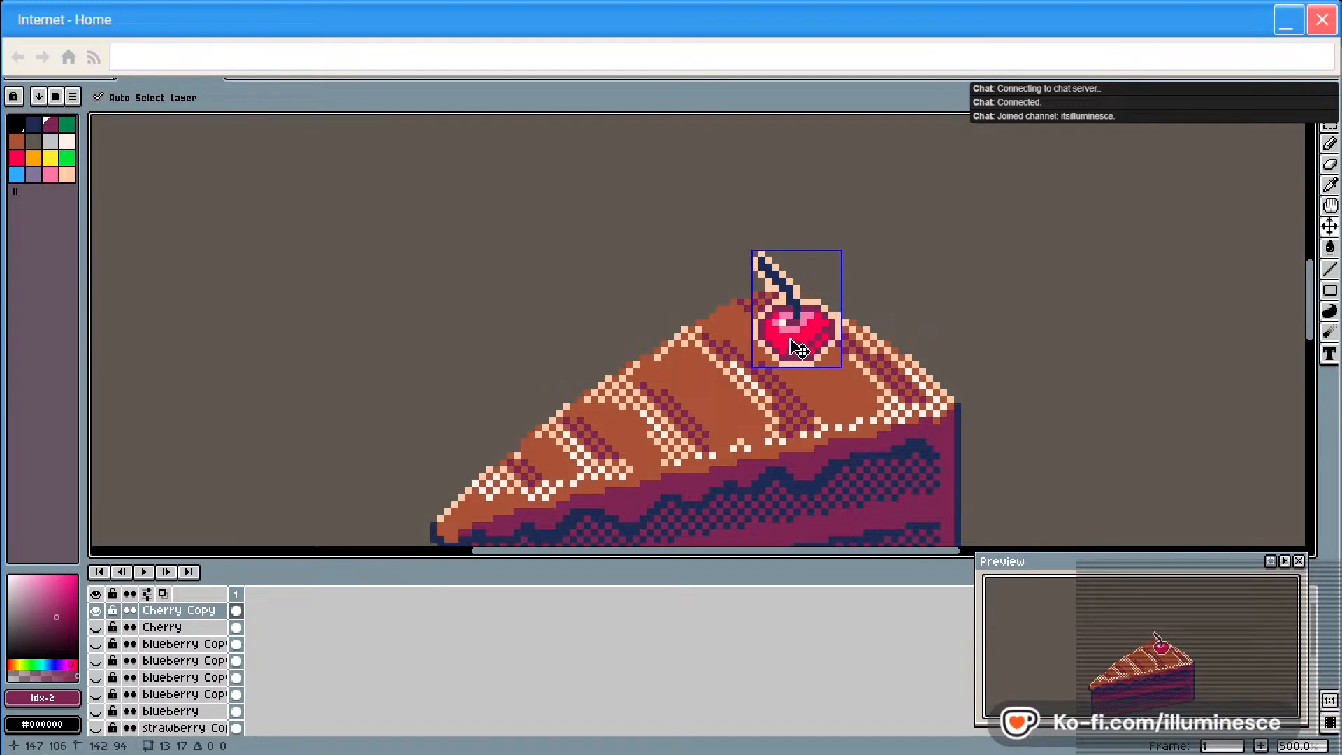
{"action": "key", "text": "Left"}
{"action": "key", "text": "b"}
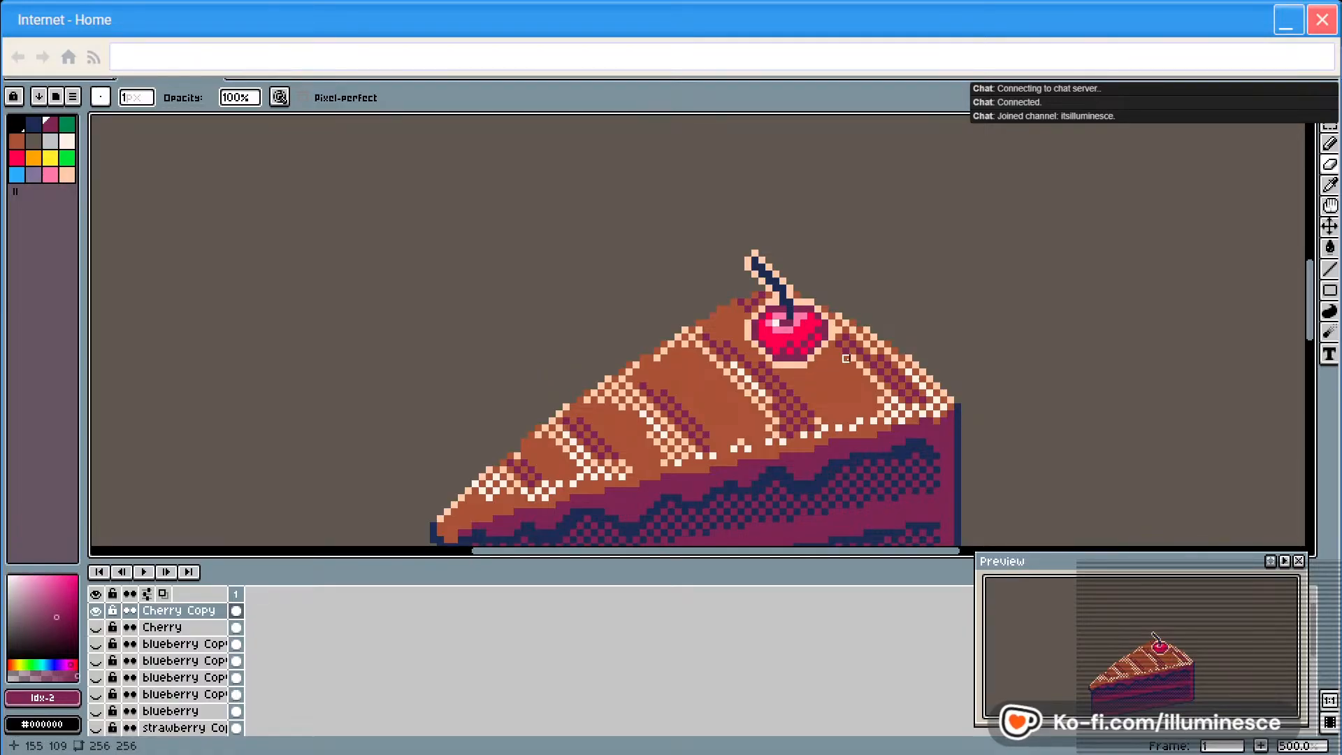
{"action": "key", "text": "ctrl+s"}
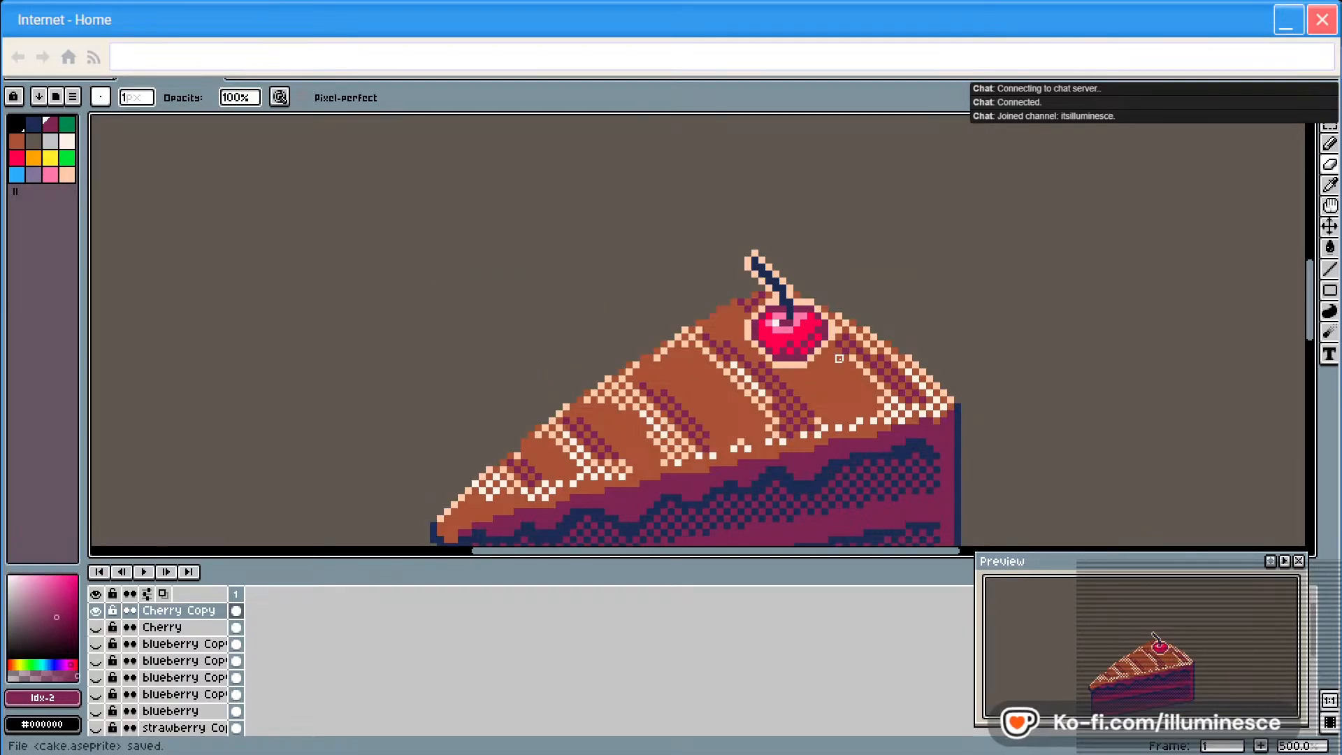
Move the outlined cherry forward along the frosting to the middle of the slice's upper edge
{"action": "mouse_move", "coordinate": [797, 351]}
{"action": "left_mouse_down"}
{"action": "mouse_move", "coordinate": [707, 389]}
{"action": "mouse_move", "coordinate": [734, 399]}
{"action": "mouse_move", "coordinate": [775, 324]}
{"action": "mouse_move", "coordinate": [826, 373]}
{"action": "left_mouse_up"}
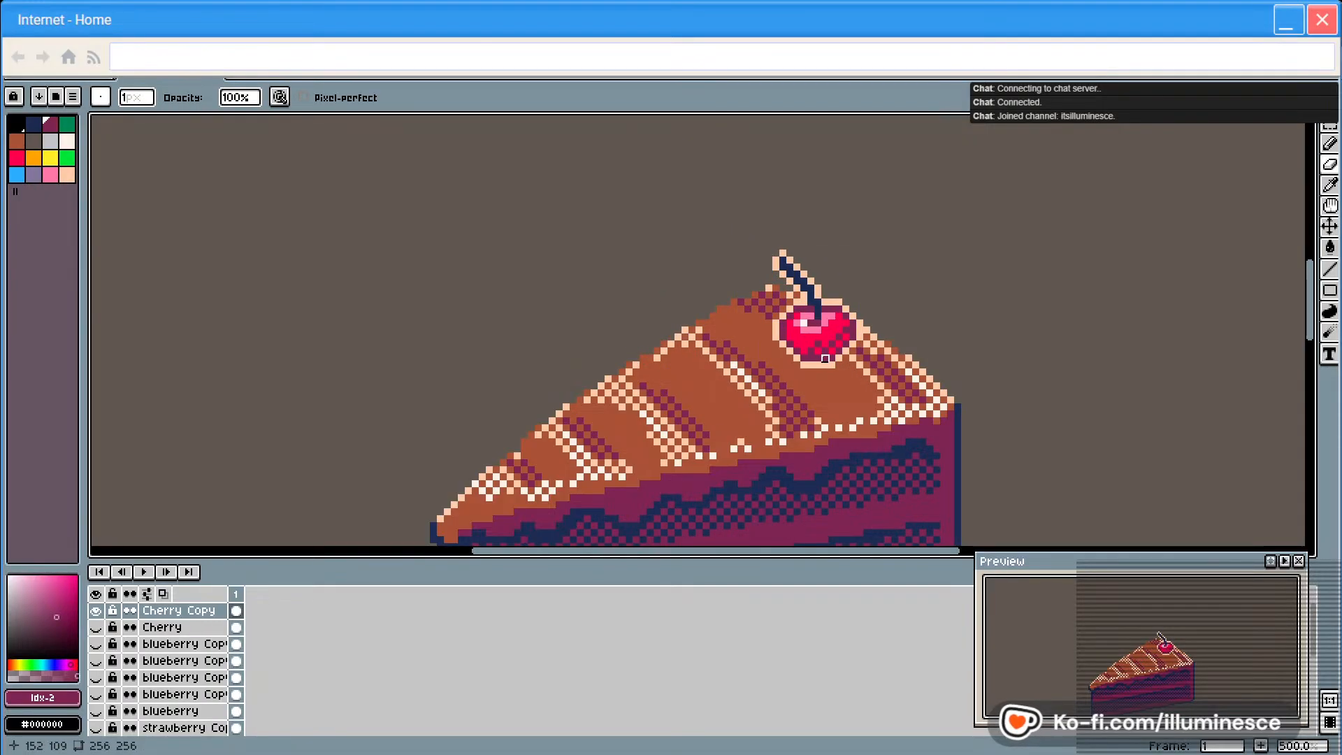
{"action": "left_click_drag", "start_coordinate": [827, 363], "coordinate": [664, 400]}
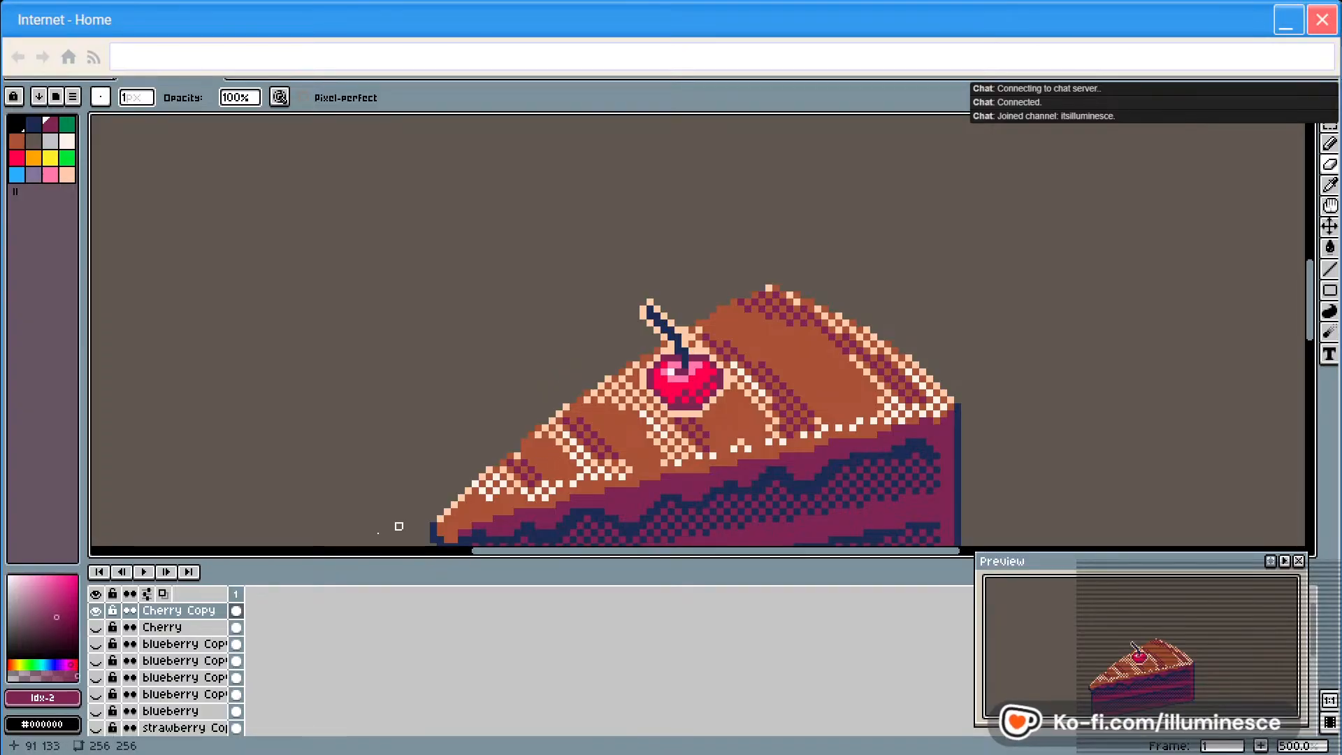
Add a new layer above Cherry Copy and hide the Cherry Copy layer
{"action": "right_click", "coordinate": [189, 618]}
{"action": "left_click", "coordinate": [175, 615]}
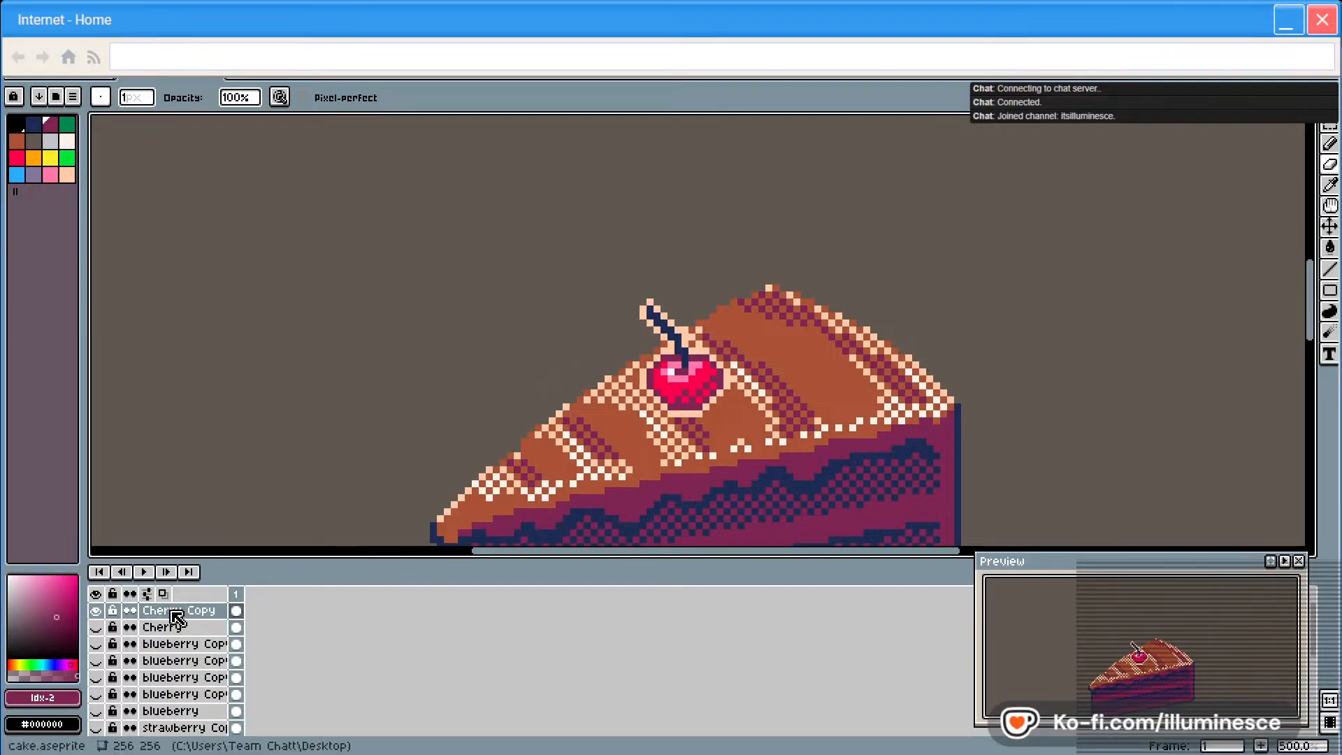
{"action": "right_click", "coordinate": [167, 614]}
{"action": "mouse_move", "coordinate": [230, 645]}
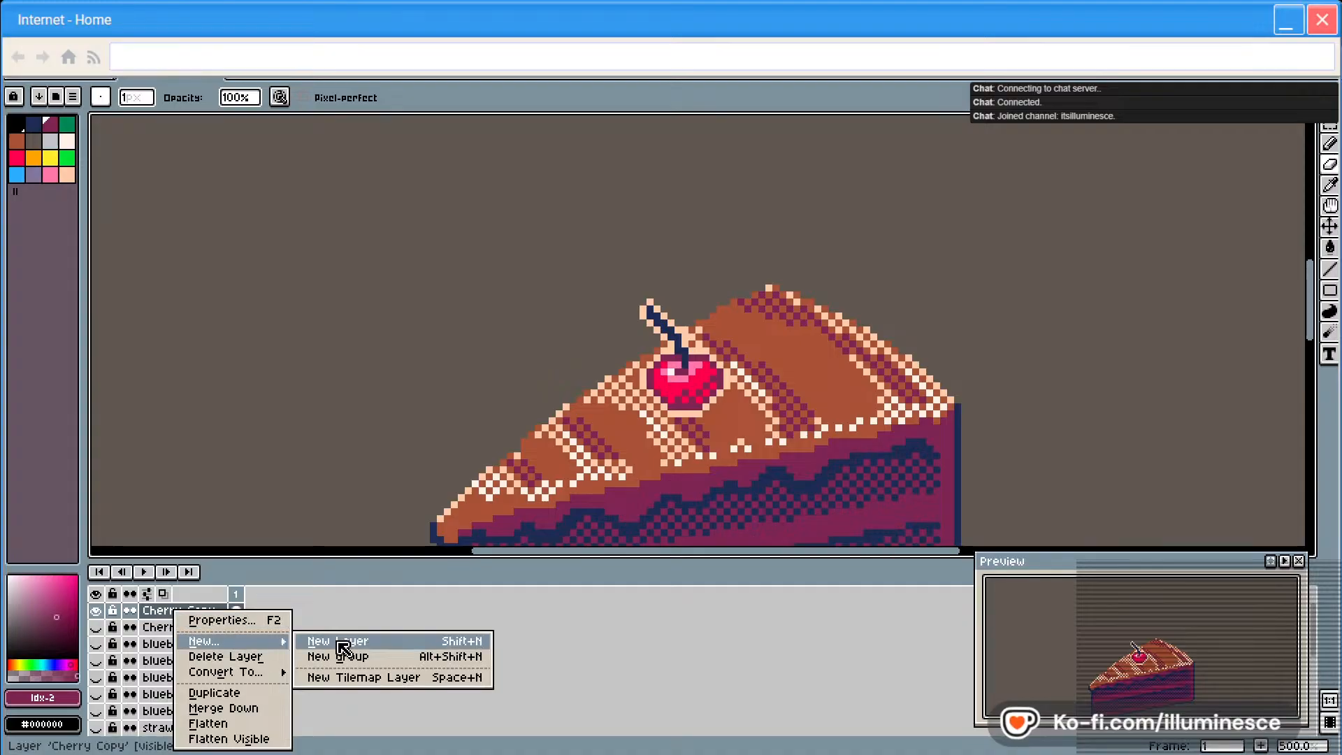
{"action": "left_click", "coordinate": [338, 644]}
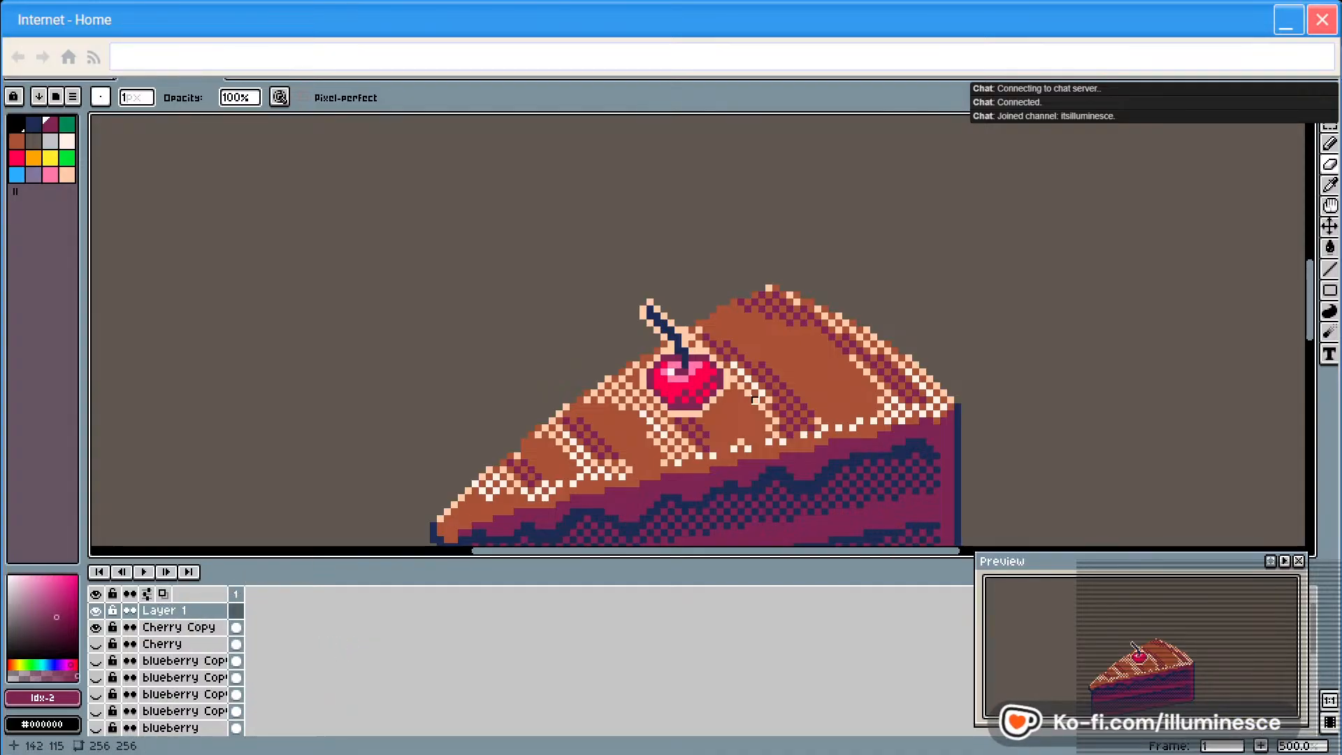
{"action": "left_click", "coordinate": [95, 627]}
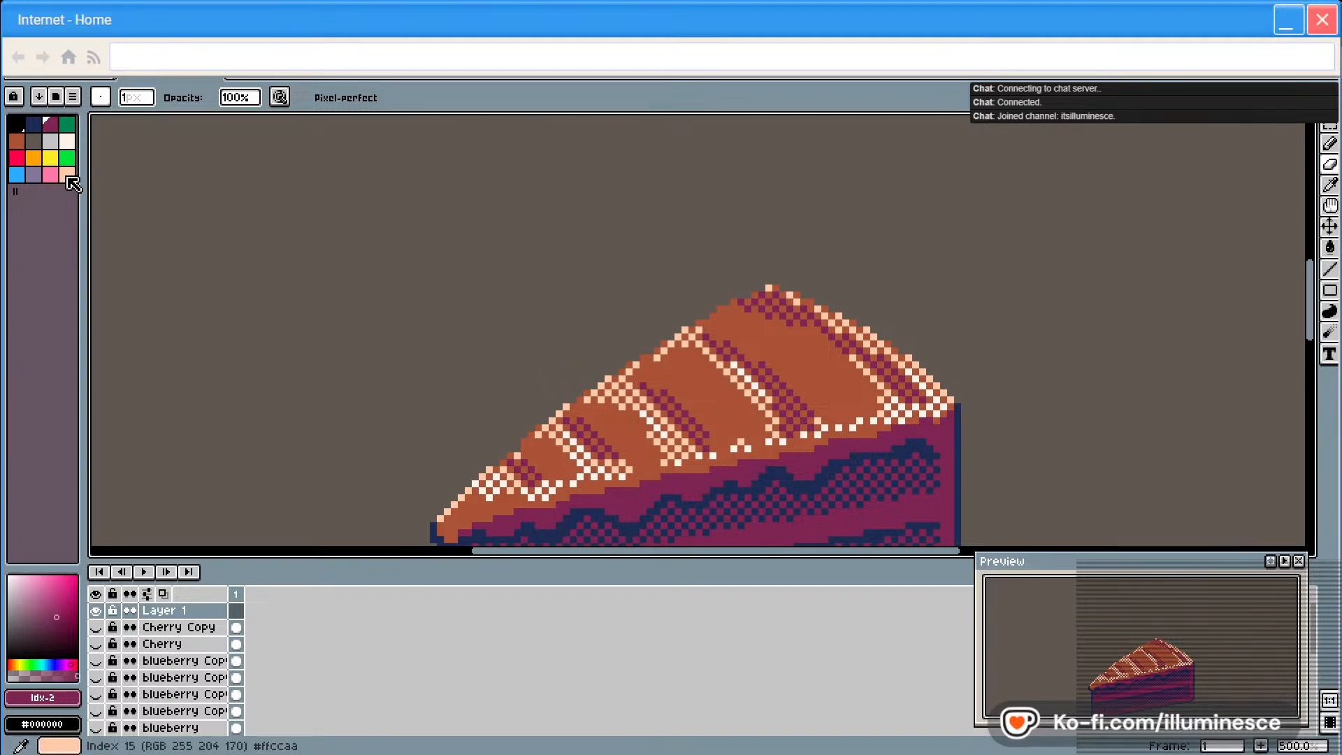
Paint a solid rounded whipped-cream dollop in off-white (index 7) on the middle of the frosting with a 9 px round Pencil brush
{"action": "left_click", "coordinate": [67, 140]}
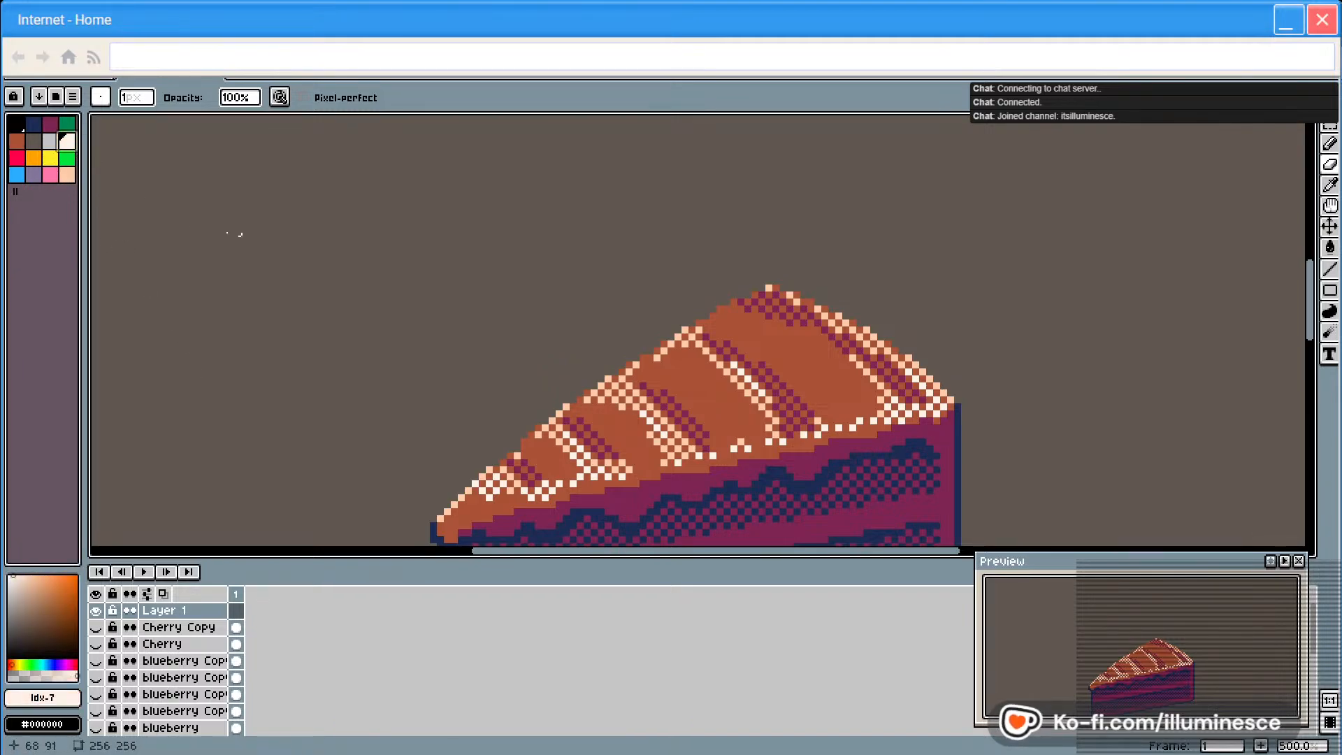
{"action": "left_click", "coordinate": [101, 97]}
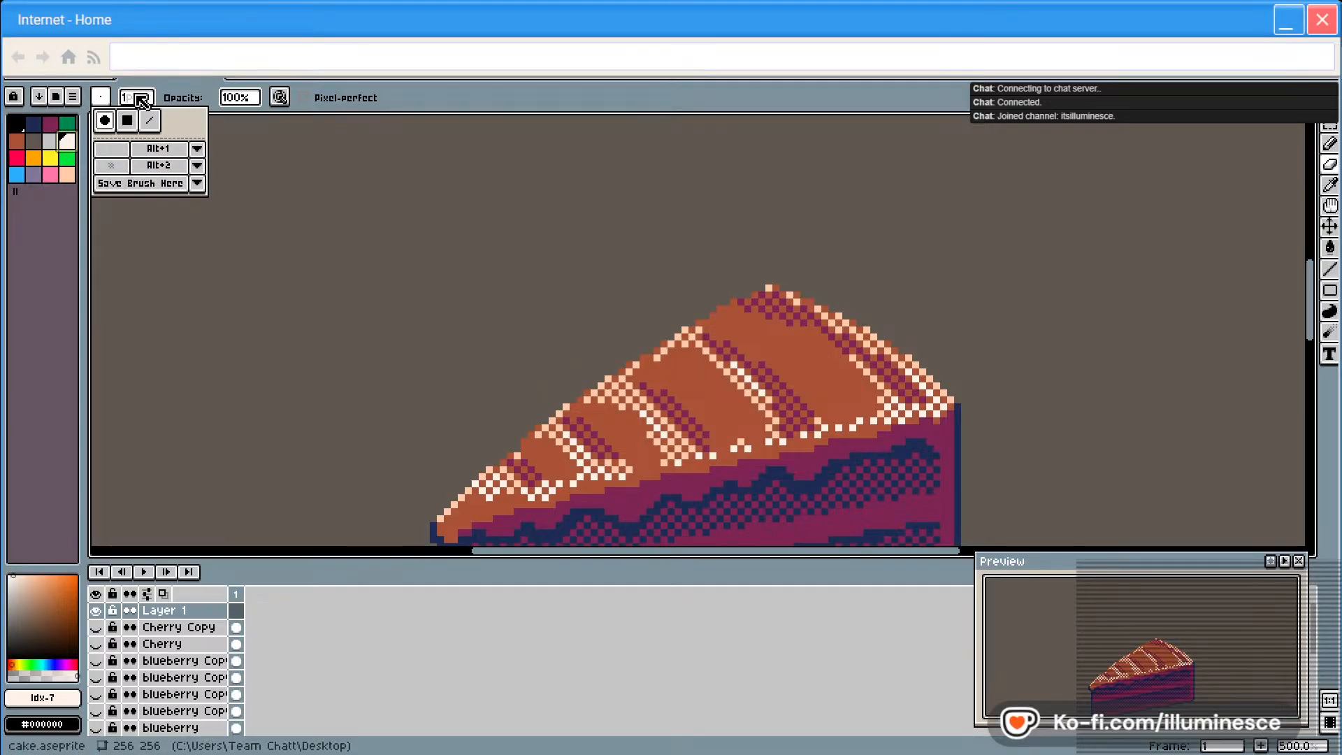
{"action": "left_click", "coordinate": [141, 99]}
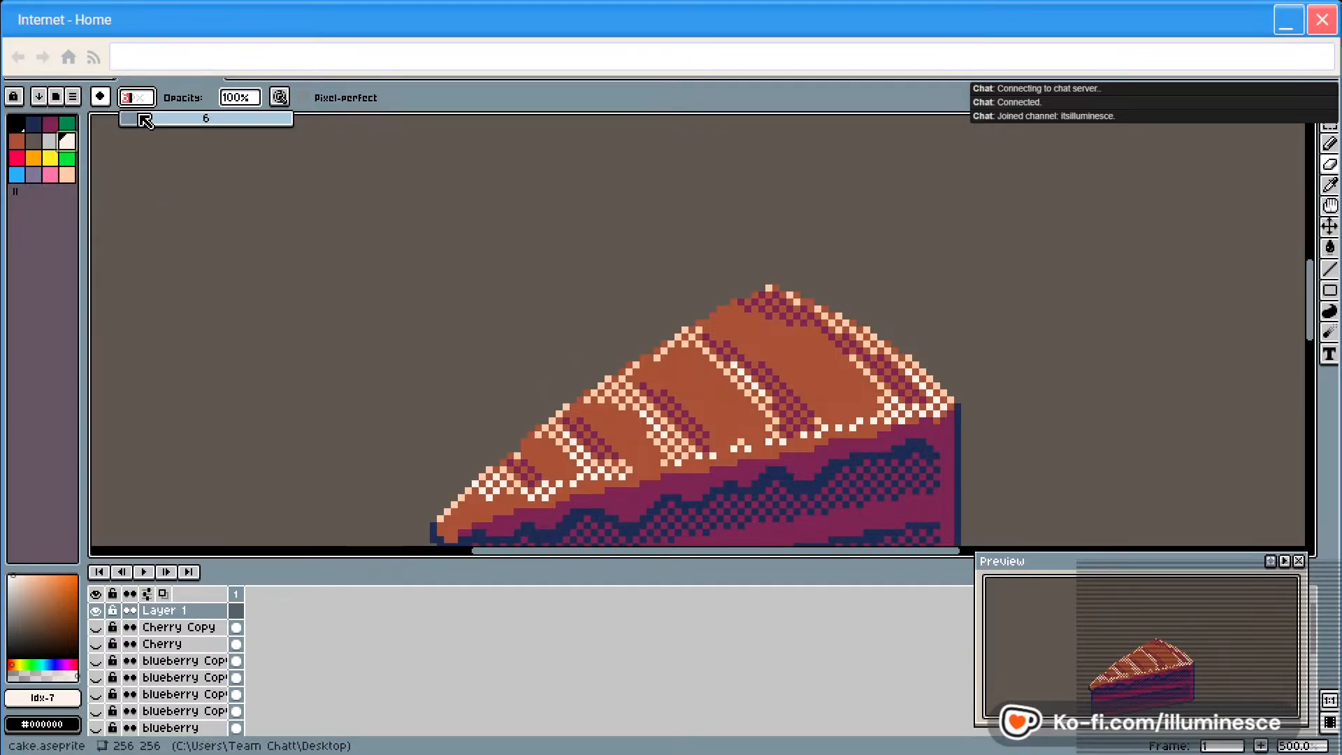
{"action": "left_click", "coordinate": [663, 397]}
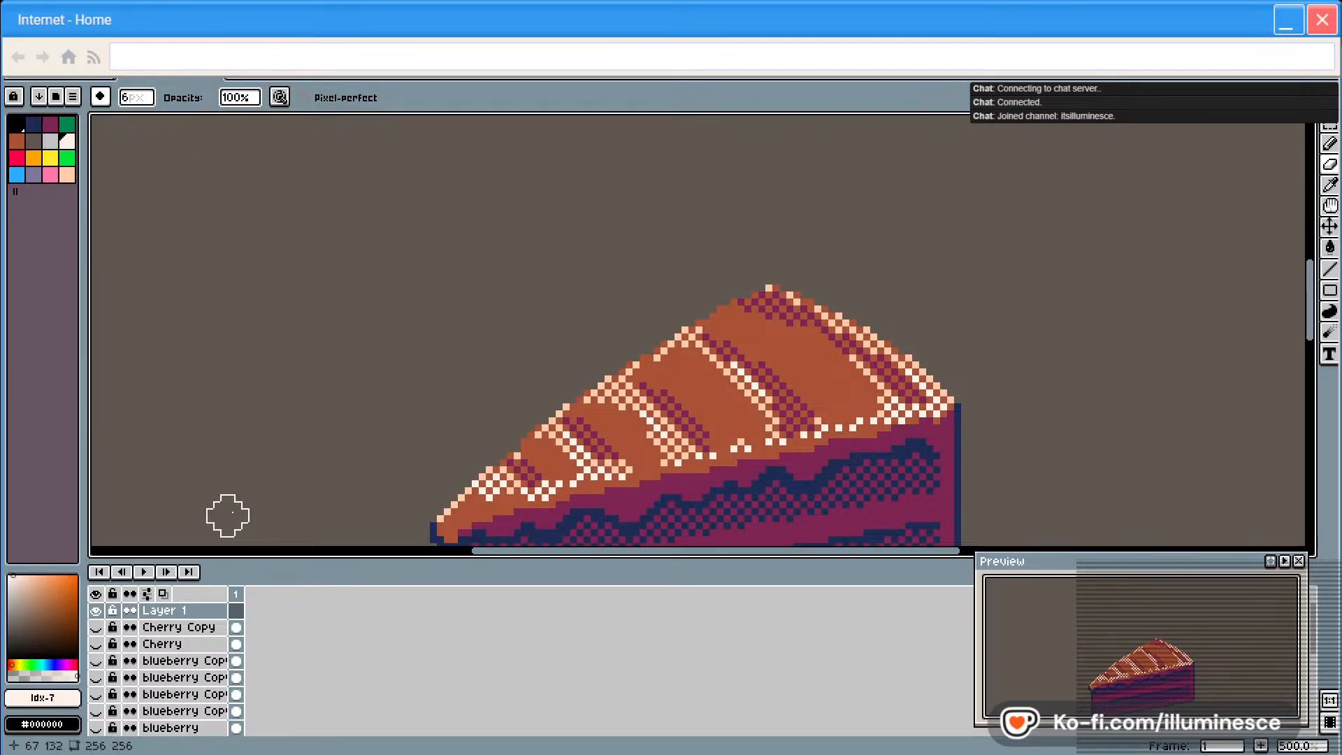
{"action": "key", "text": "b"}
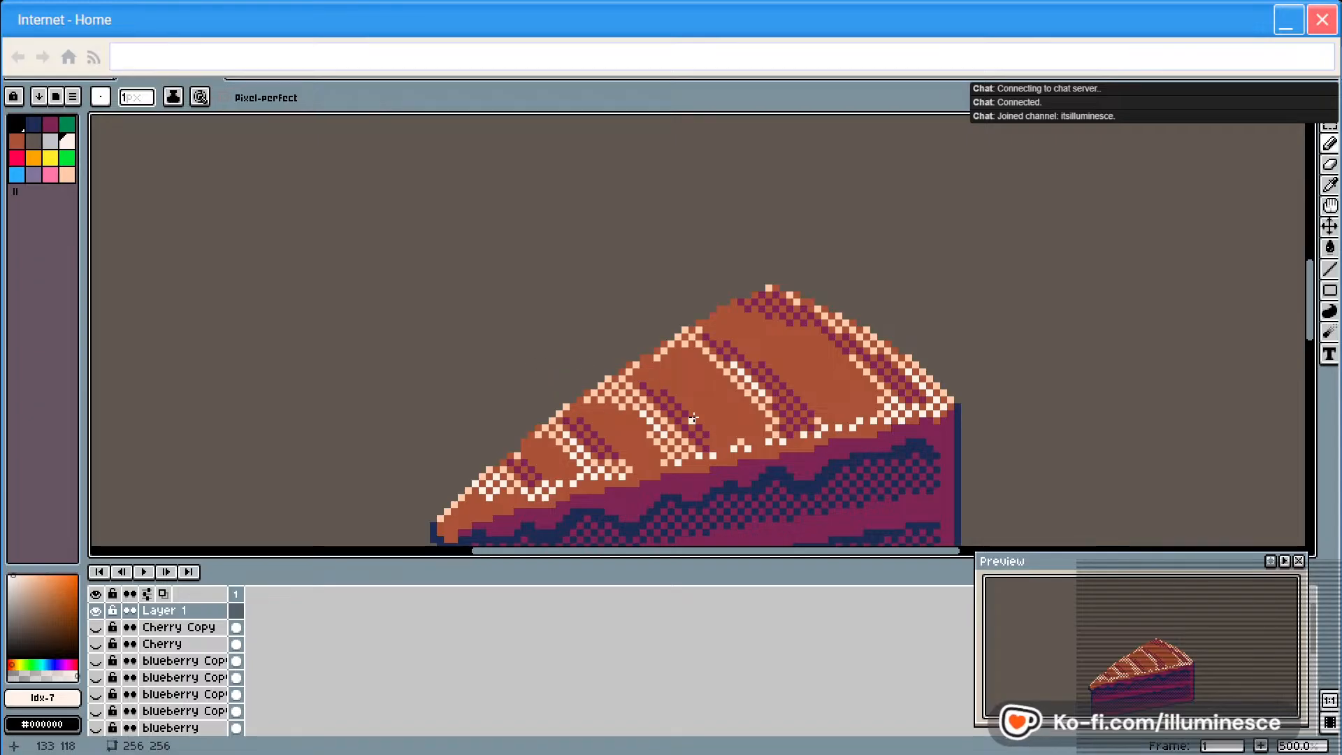
{"action": "left_click", "coordinate": [101, 96]}
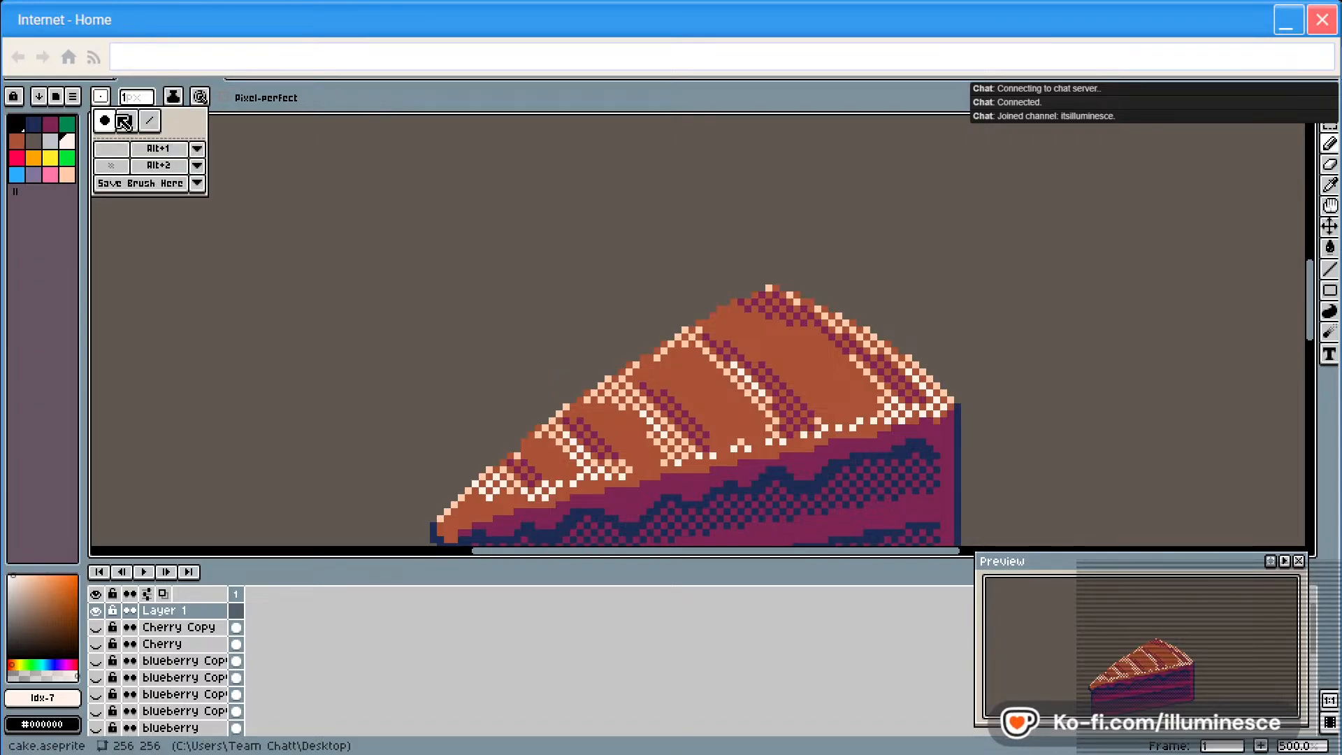
{"action": "left_click", "coordinate": [134, 99]}
{"action": "left_click_drag", "start_coordinate": [130, 119], "coordinate": [155, 119]}
{"action": "mouse_move", "coordinate": [626, 398]}
{"action": "left_mouse_down"}
{"action": "mouse_move", "coordinate": [679, 384]}
{"action": "mouse_move", "coordinate": [654, 411]}
{"action": "mouse_move", "coordinate": [677, 387]}
{"action": "mouse_move", "coordinate": [646, 368]}
{"action": "mouse_move", "coordinate": [637, 408]}
{"action": "mouse_move", "coordinate": [623, 407]}
{"action": "mouse_move", "coordinate": [682, 400]}
{"action": "left_mouse_up"}
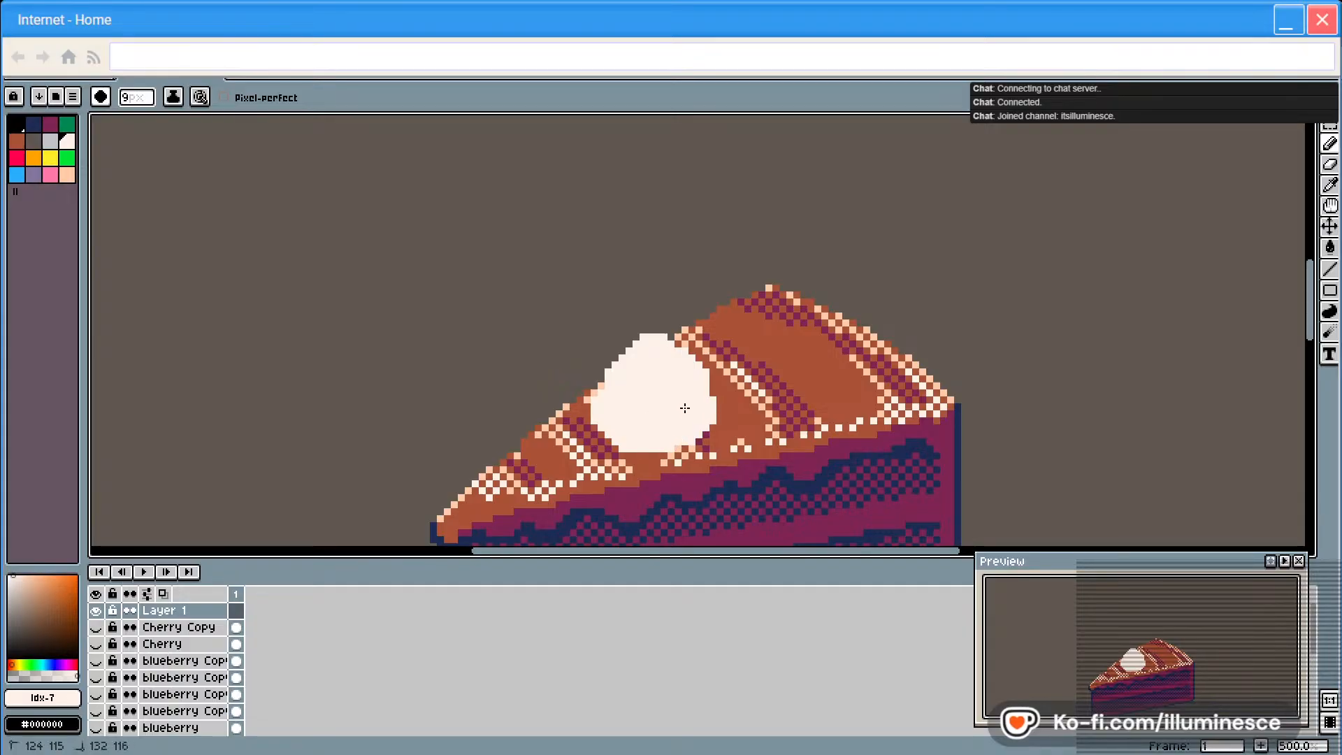
Shade the dollop's lower part, one side and a small central patch with the checkerboard dither brush in light peach (index 15)
{"action": "left_click", "coordinate": [67, 175]}
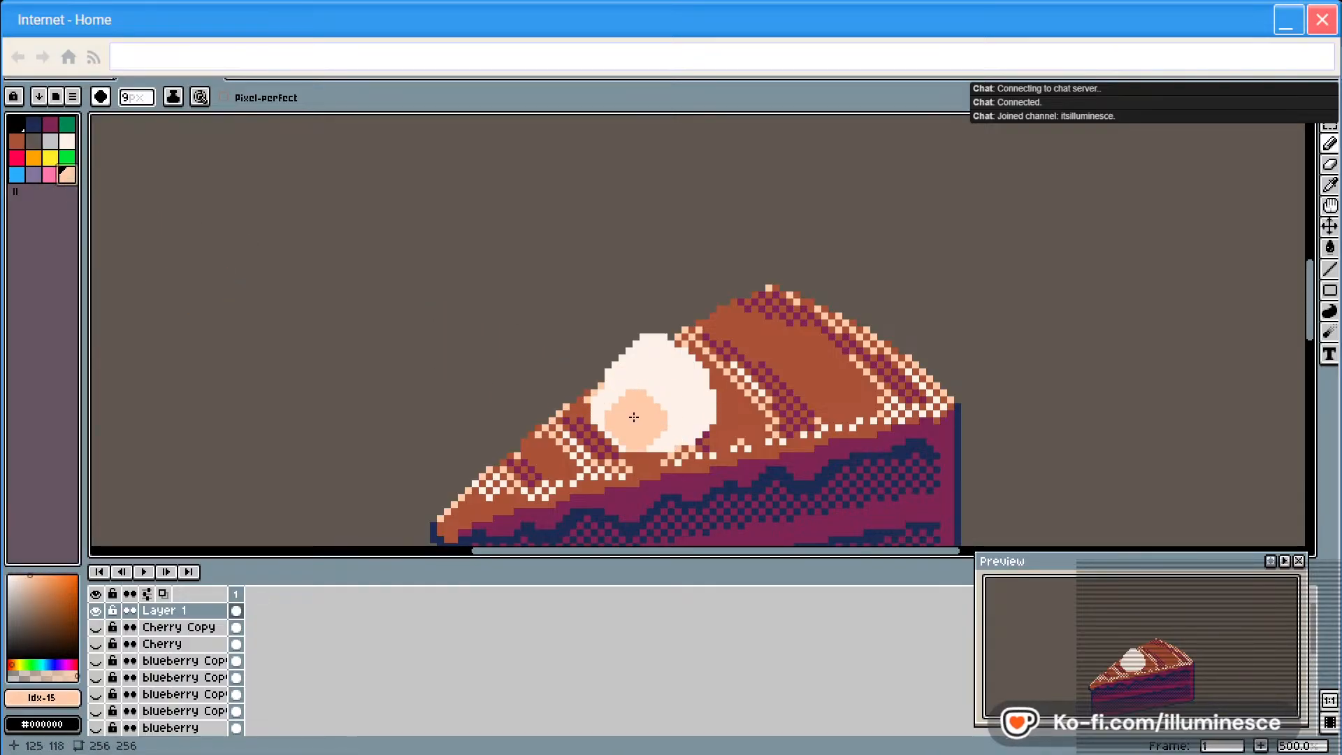
{"action": "left_click", "coordinate": [126, 102]}
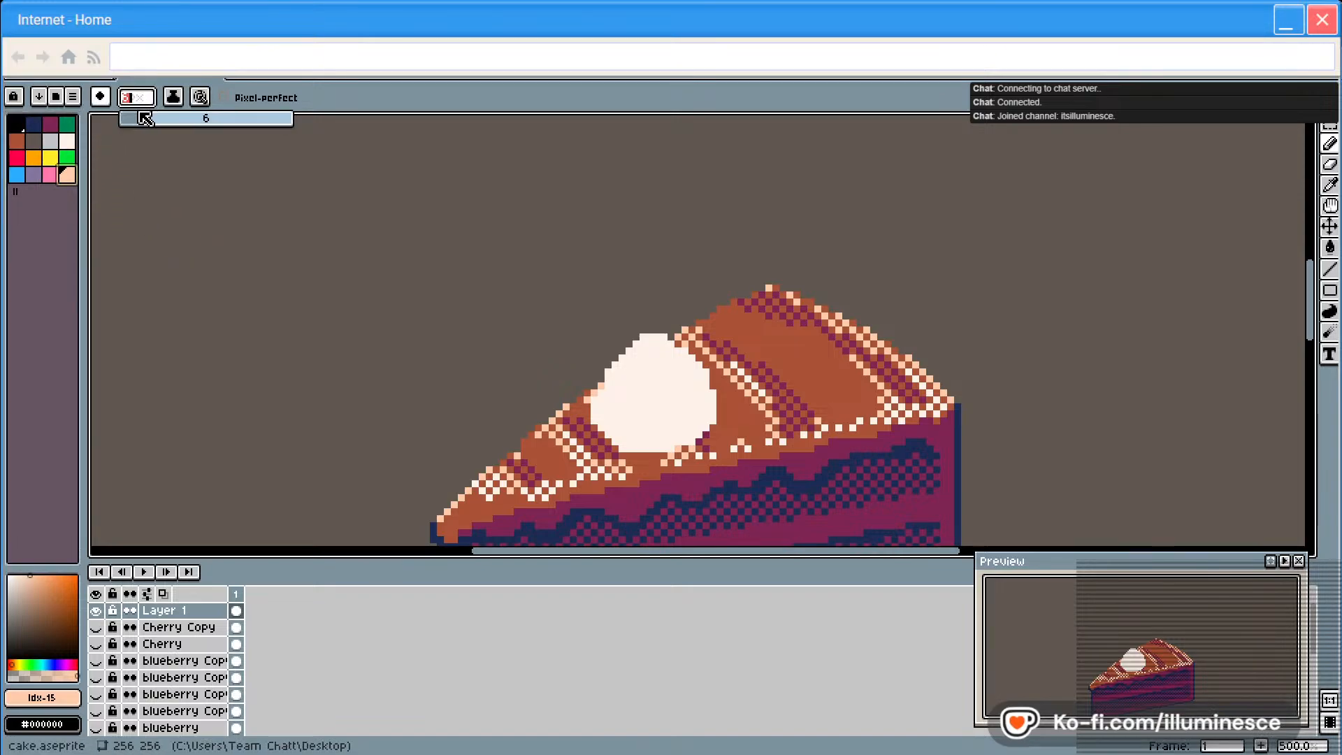
{"action": "left_click", "coordinate": [100, 97]}
{"action": "left_click", "coordinate": [112, 155]}
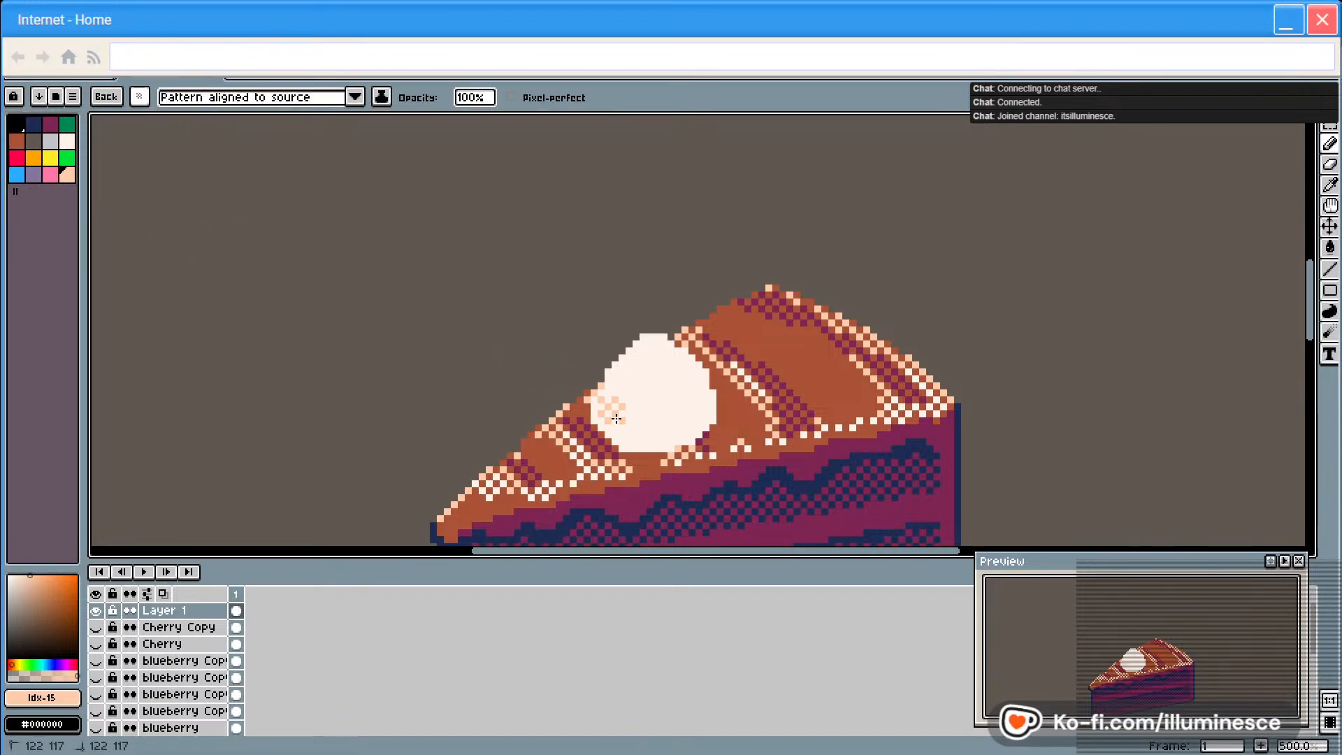
{"action": "left_click_drag", "start_coordinate": [616, 418], "coordinate": [684, 418]}
{"action": "left_click", "coordinate": [661, 382]}
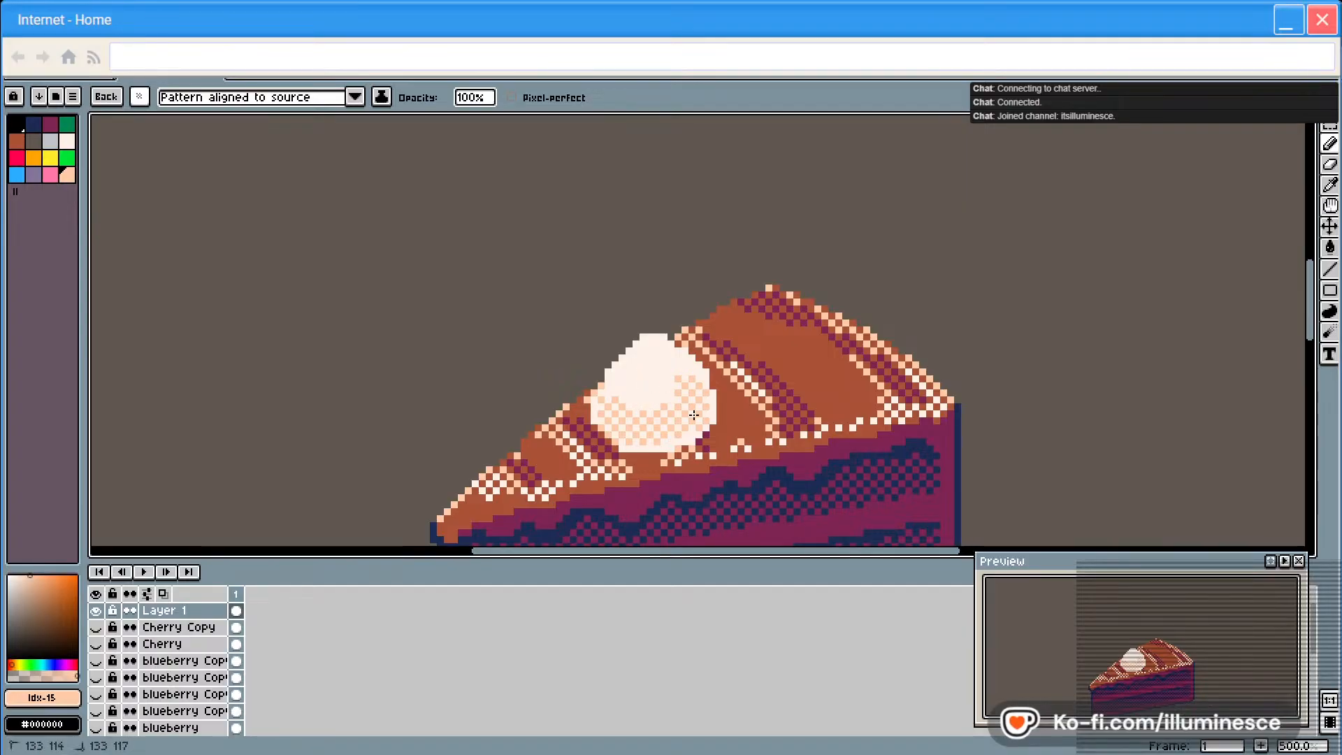
{"action": "mouse_move", "coordinate": [667, 395]}
{"action": "left_mouse_down"}
{"action": "mouse_move", "coordinate": [614, 425]}
{"action": "mouse_move", "coordinate": [634, 404]}
{"action": "left_mouse_up"}
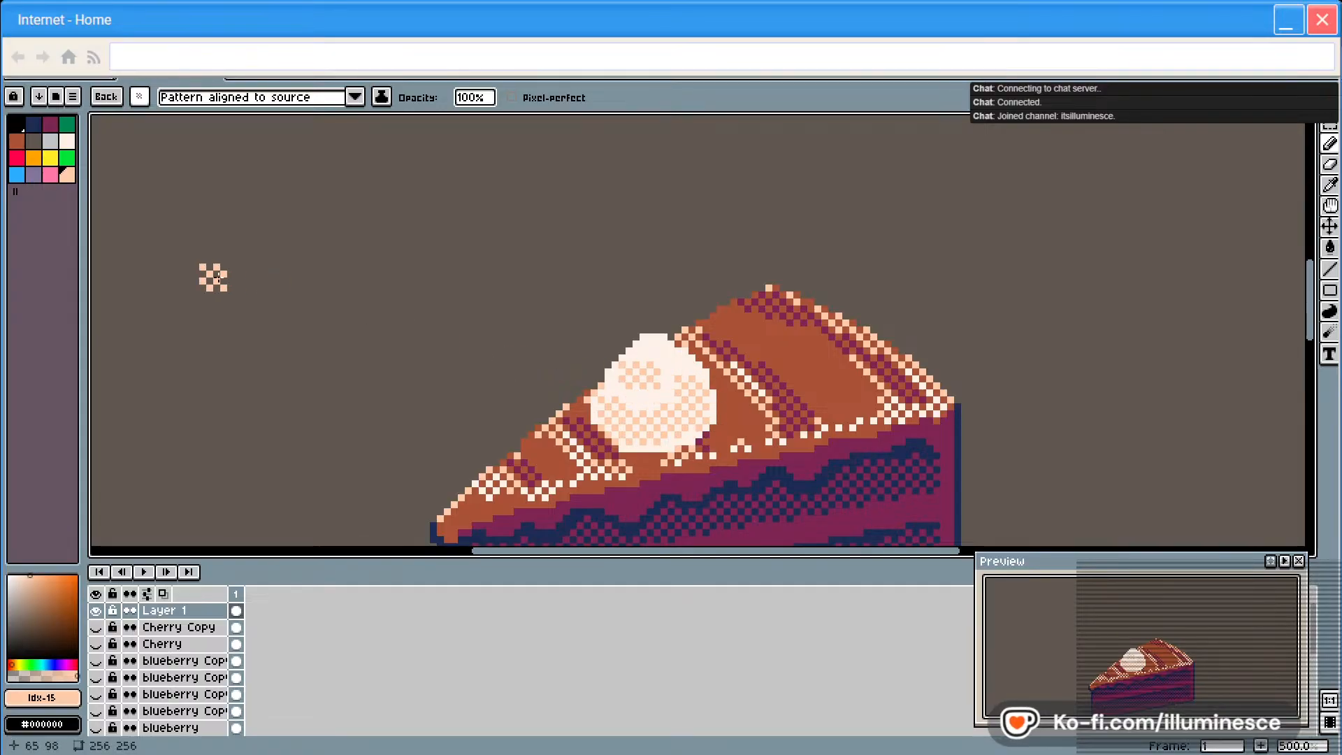
Refine the dollop's dithered central patch with a 1 px Pencil, using off-white (index 7) and light peach (index 15)
{"action": "left_click", "coordinate": [139, 96]}
{"action": "left_click", "coordinate": [147, 122]}
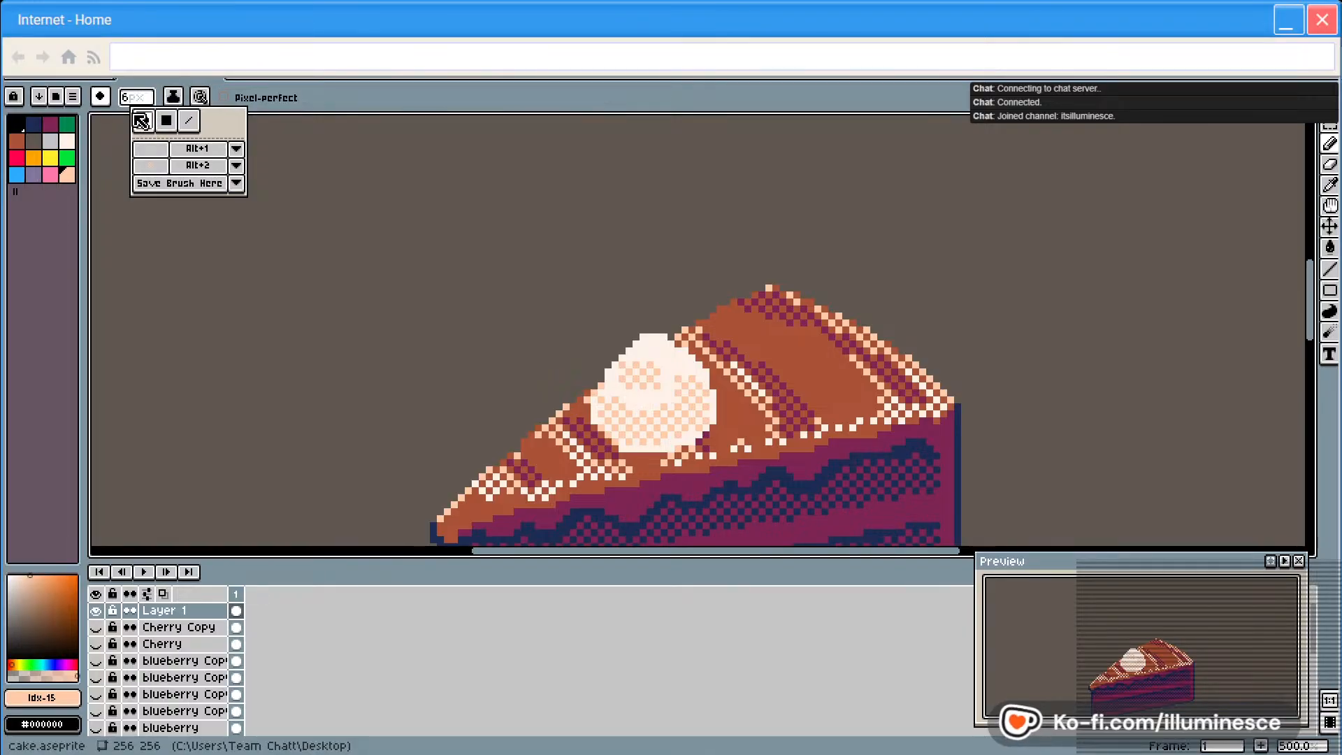
{"action": "left_click", "coordinate": [136, 96]}
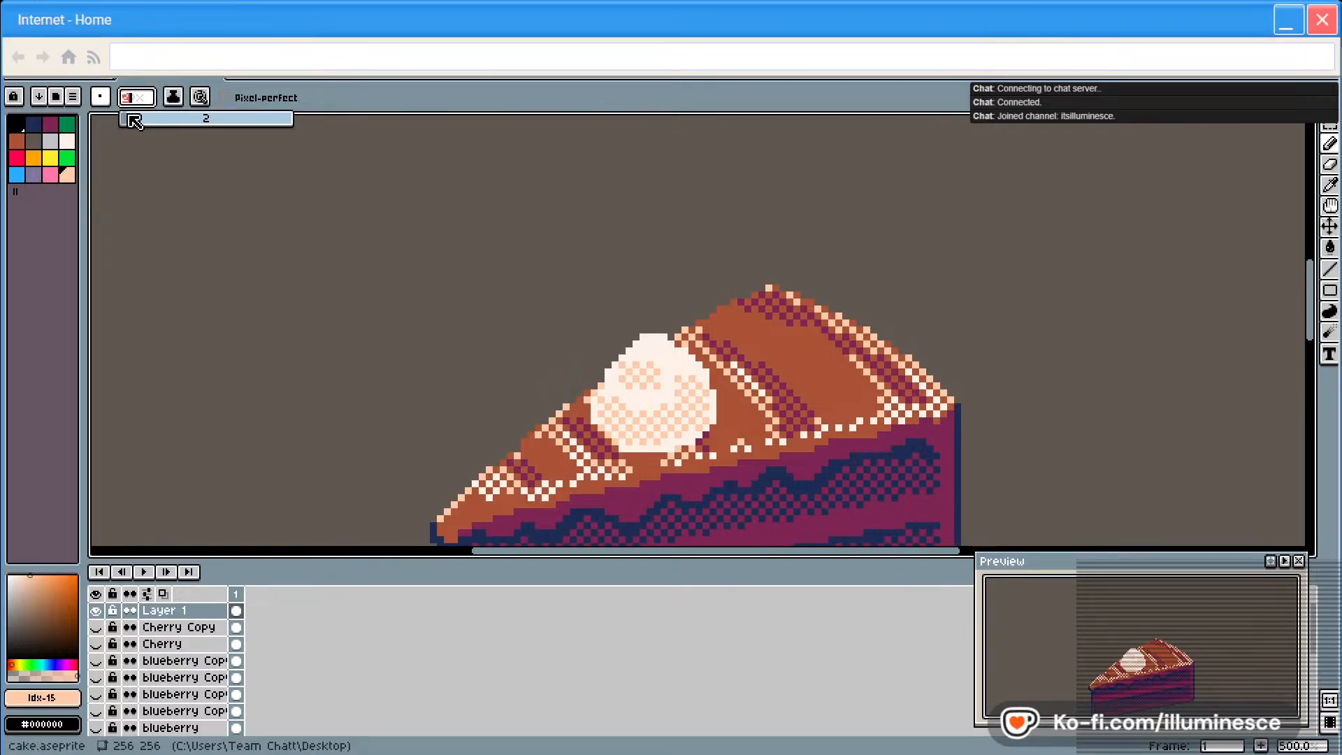
{"action": "left_click", "coordinate": [671, 388], "text": "alt"}
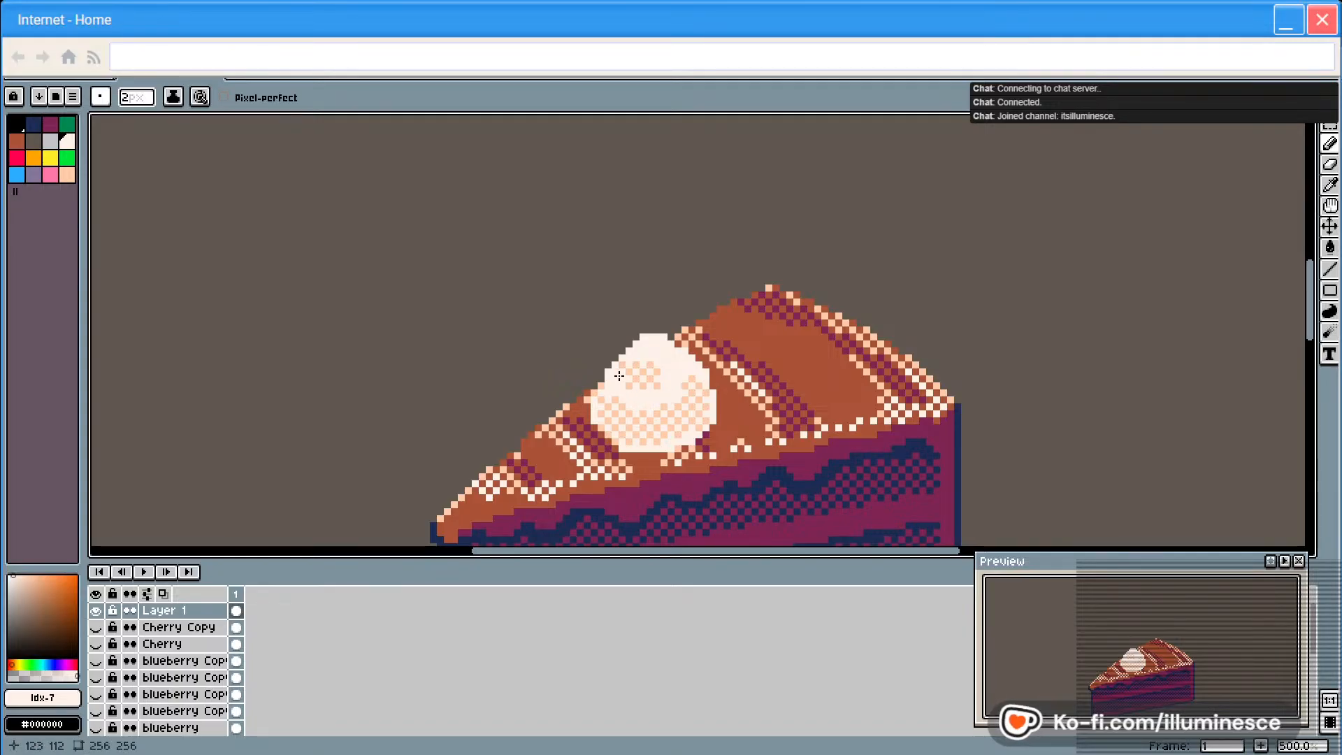
{"action": "left_click", "coordinate": [137, 98]}
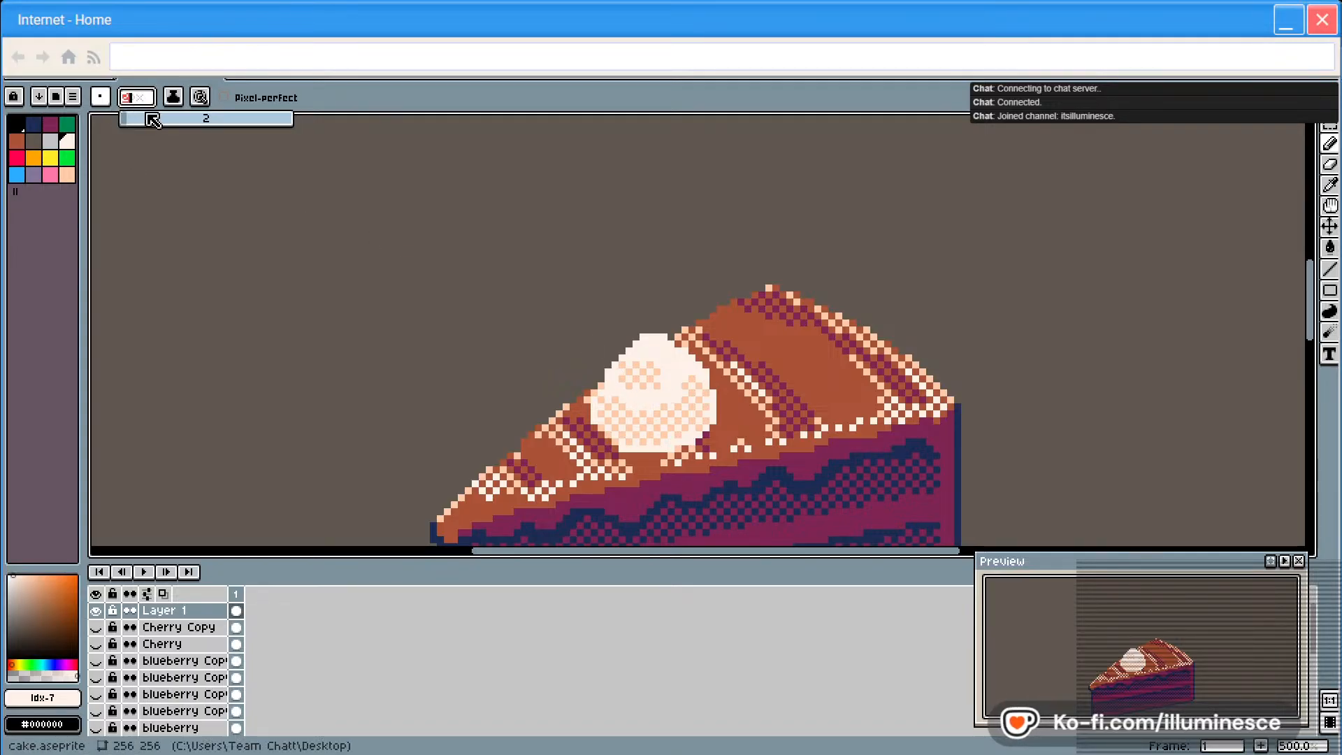
{"action": "left_click", "coordinate": [623, 365]}
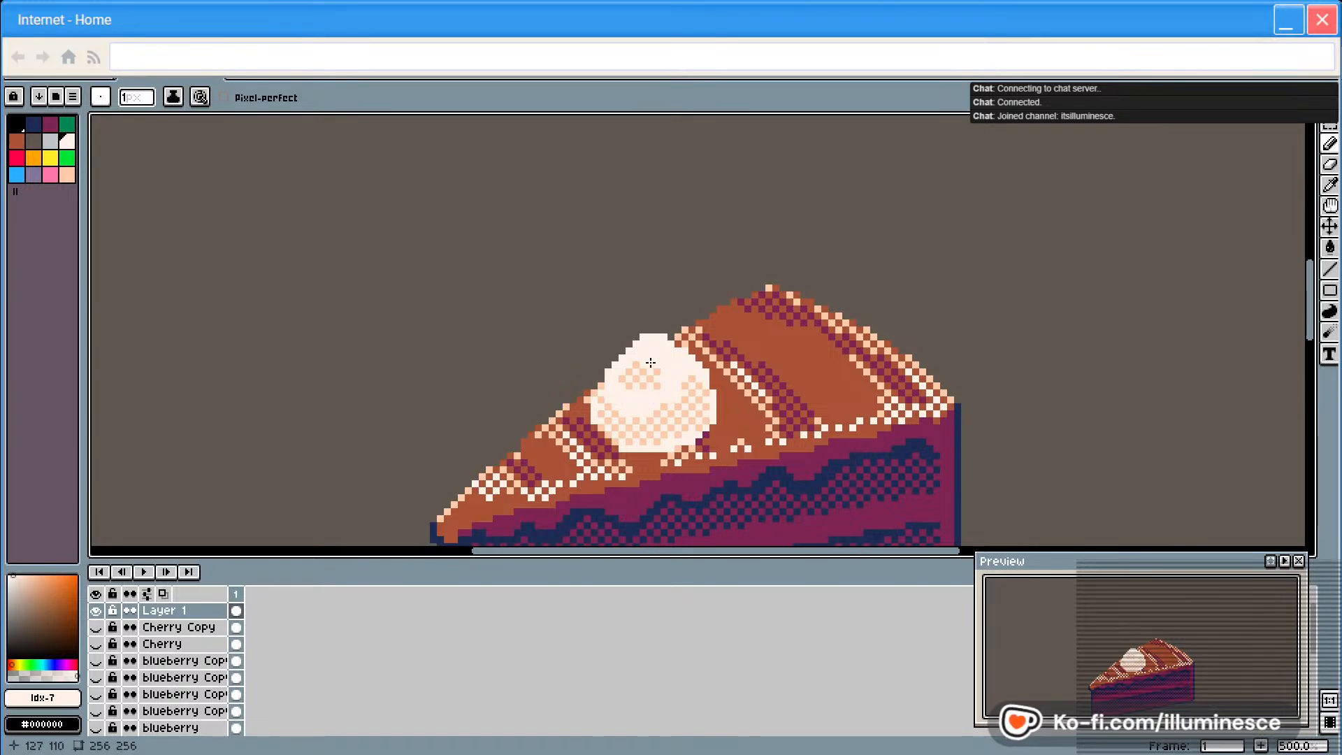
{"action": "left_click", "coordinate": [67, 175]}
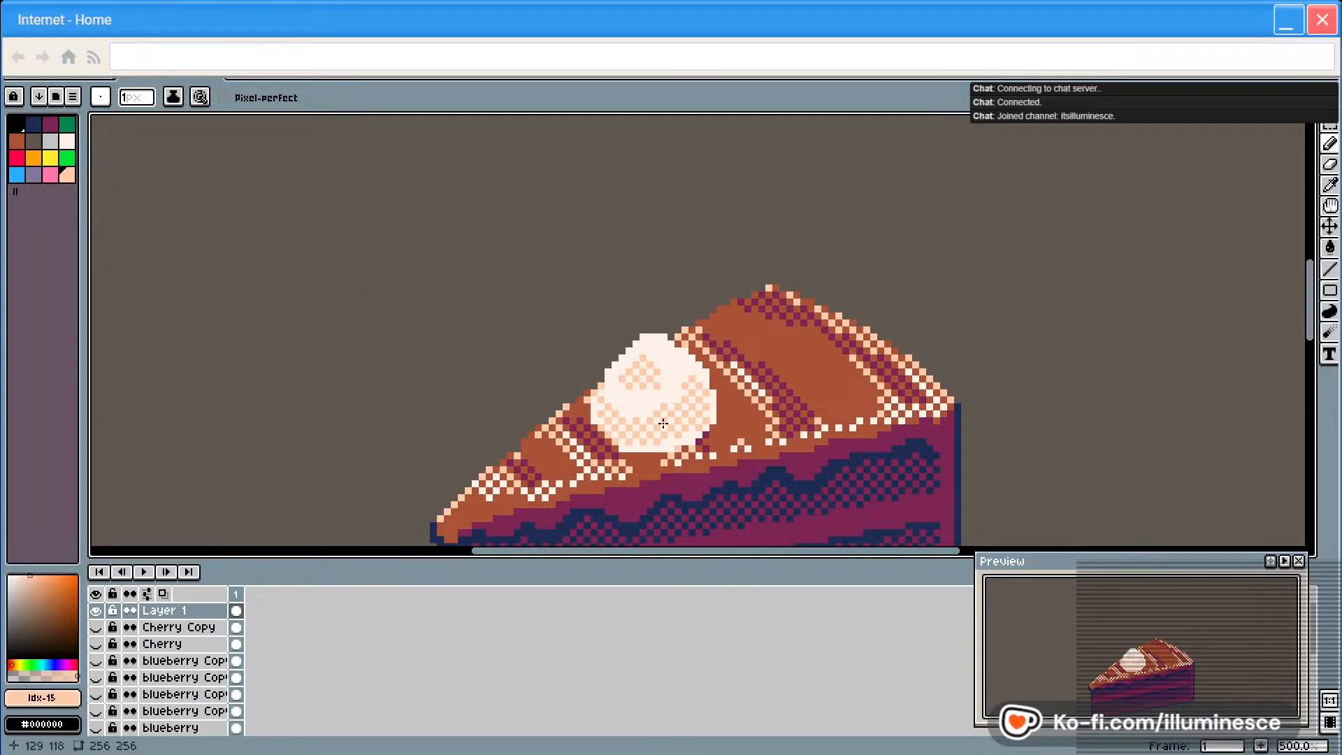
Move the whipped-cream dollop up by 1 pixel on the frosting
{"action": "key", "text": "v"}
{"action": "left_click_drag", "start_coordinate": [663, 421], "coordinate": [663, 414]}
{"action": "key", "text": "b"}
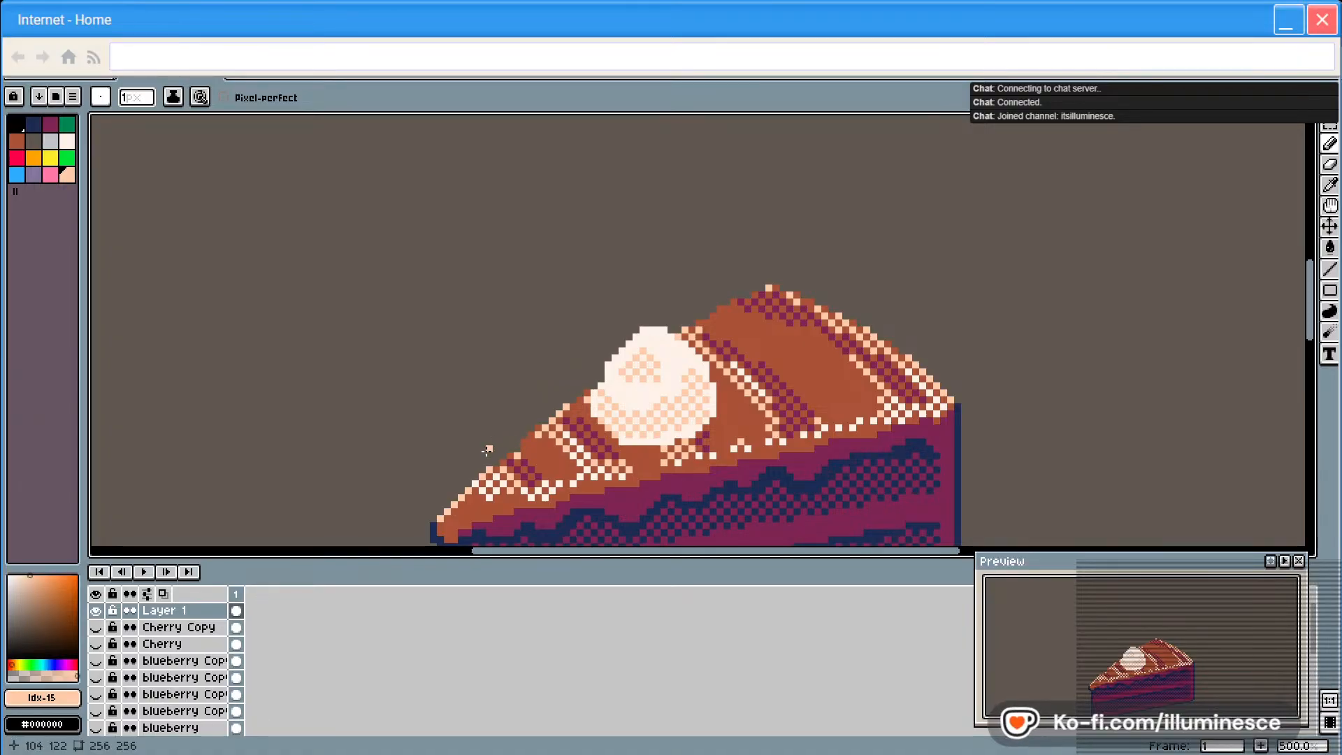
Show the Guides layer briefly, then show the Passapartout layer and examine how the whole slice sits within its frame
{"action": "scroll", "coordinate": [644, 483], "scroll_direction": "down", "scroll_amount": 4}
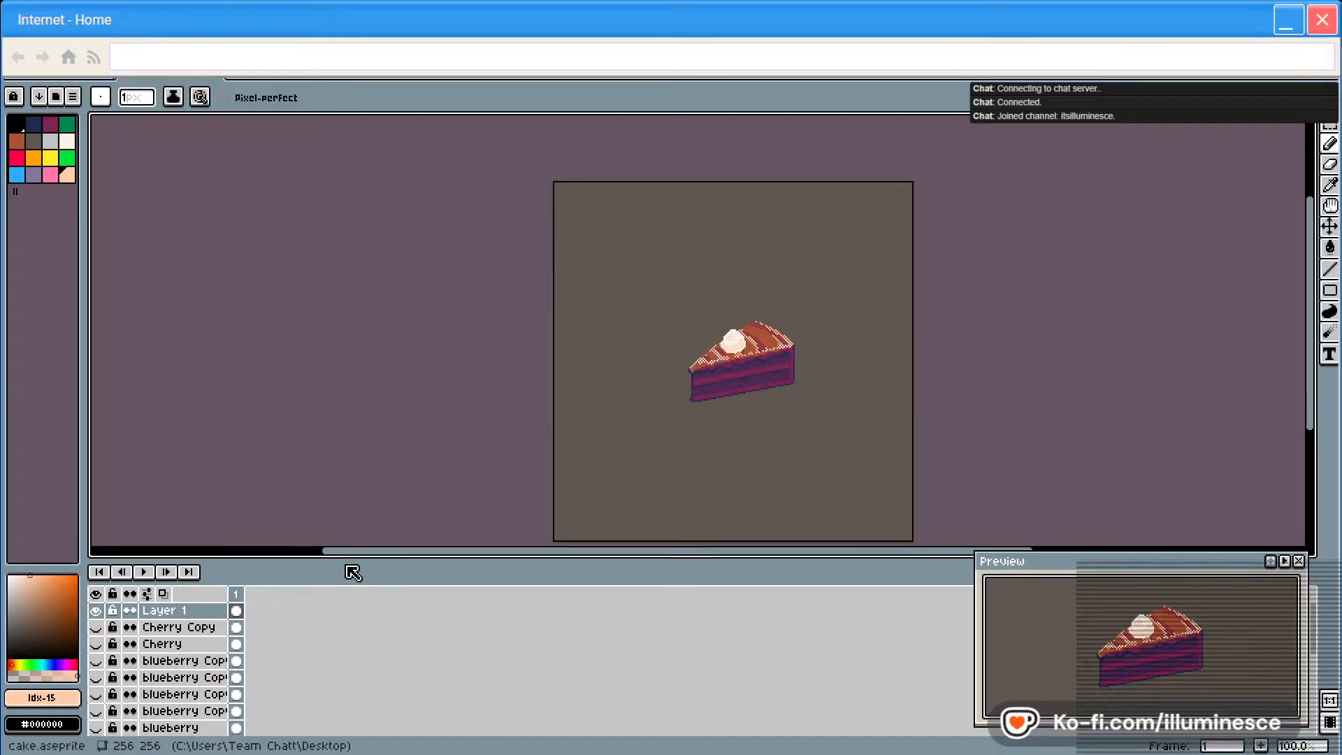
{"action": "scroll", "coordinate": [190, 666], "scroll_direction": "down", "scroll_amount": 4}
{"action": "scroll", "coordinate": [195, 666], "scroll_direction": "down", "scroll_amount": 2}
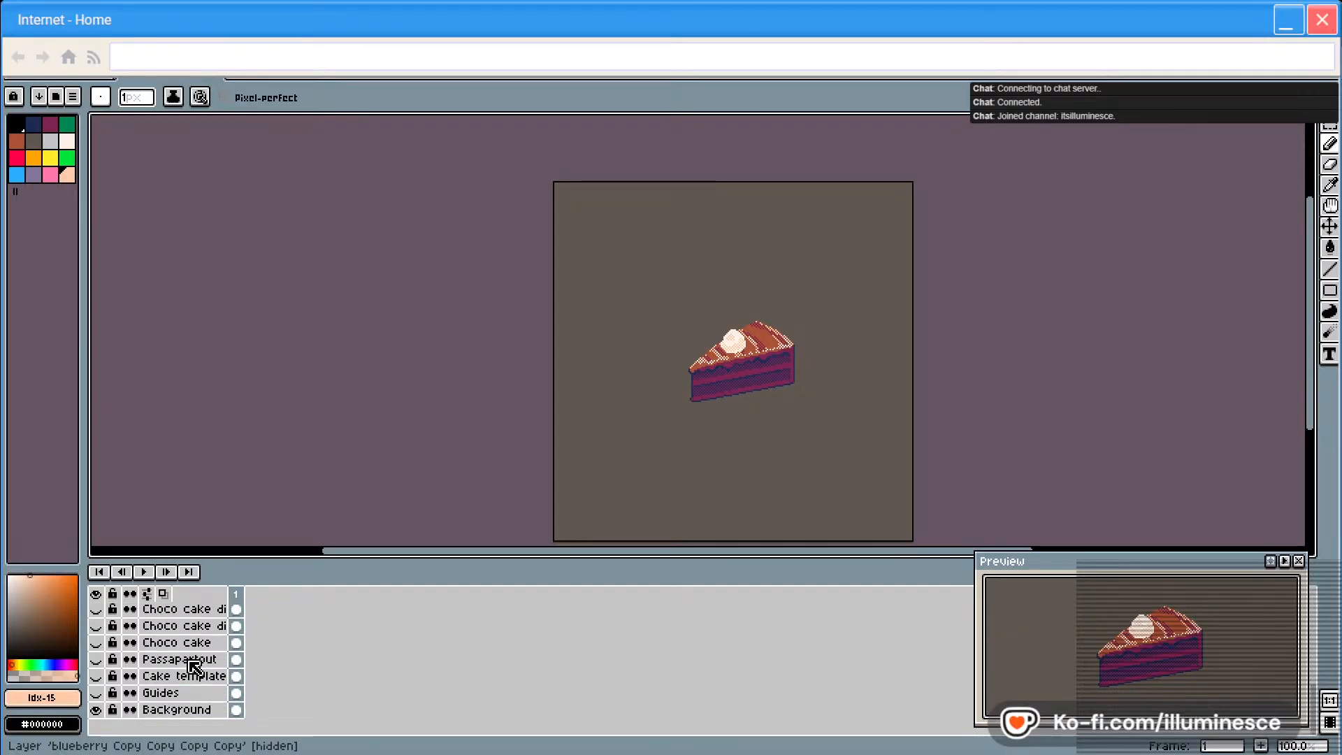
{"action": "left_click", "coordinate": [96, 693]}
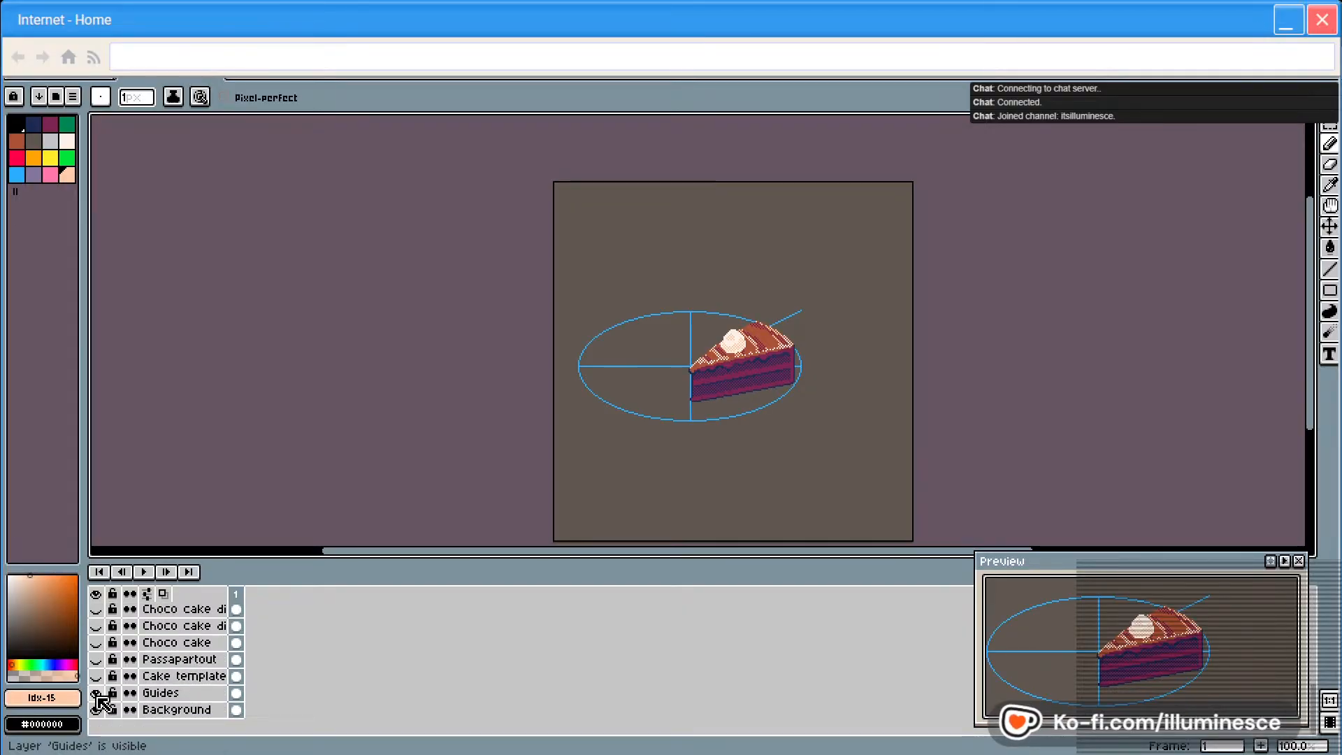
{"action": "left_click", "coordinate": [97, 693]}
{"action": "left_click", "coordinate": [98, 660]}
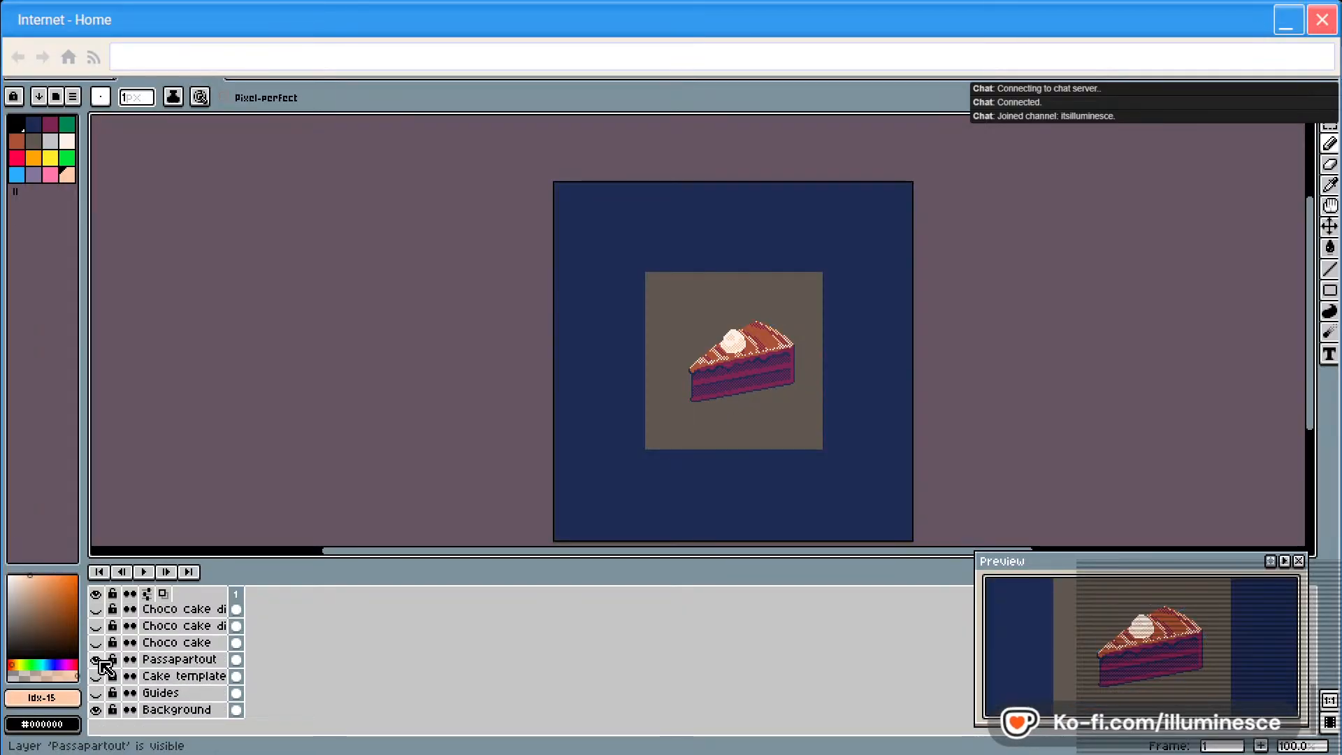
{"action": "scroll", "coordinate": [769, 423], "scroll_direction": "up", "scroll_amount": 2}
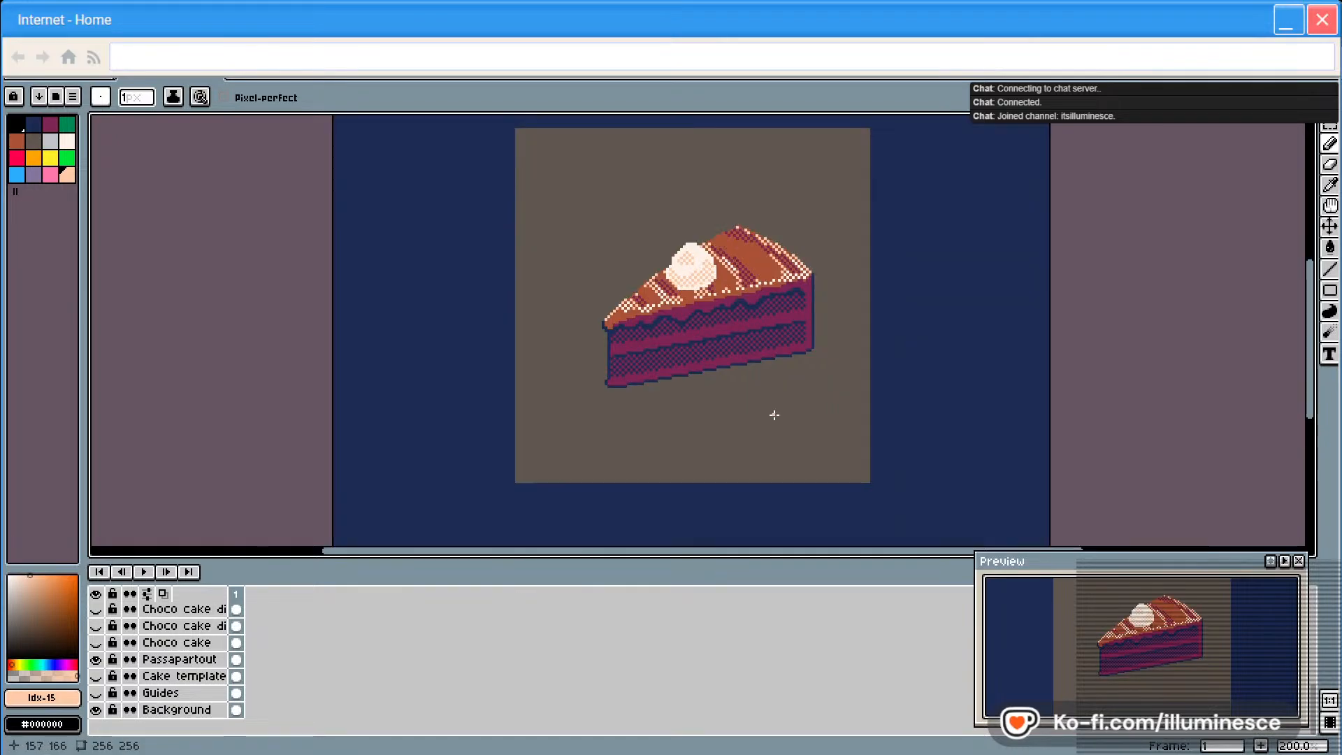
{"action": "scroll", "coordinate": [767, 409], "scroll_direction": "down", "scroll_amount": 1}
{"action": "left_click_drag", "start_coordinate": [802, 405], "coordinate": [803, 443]}
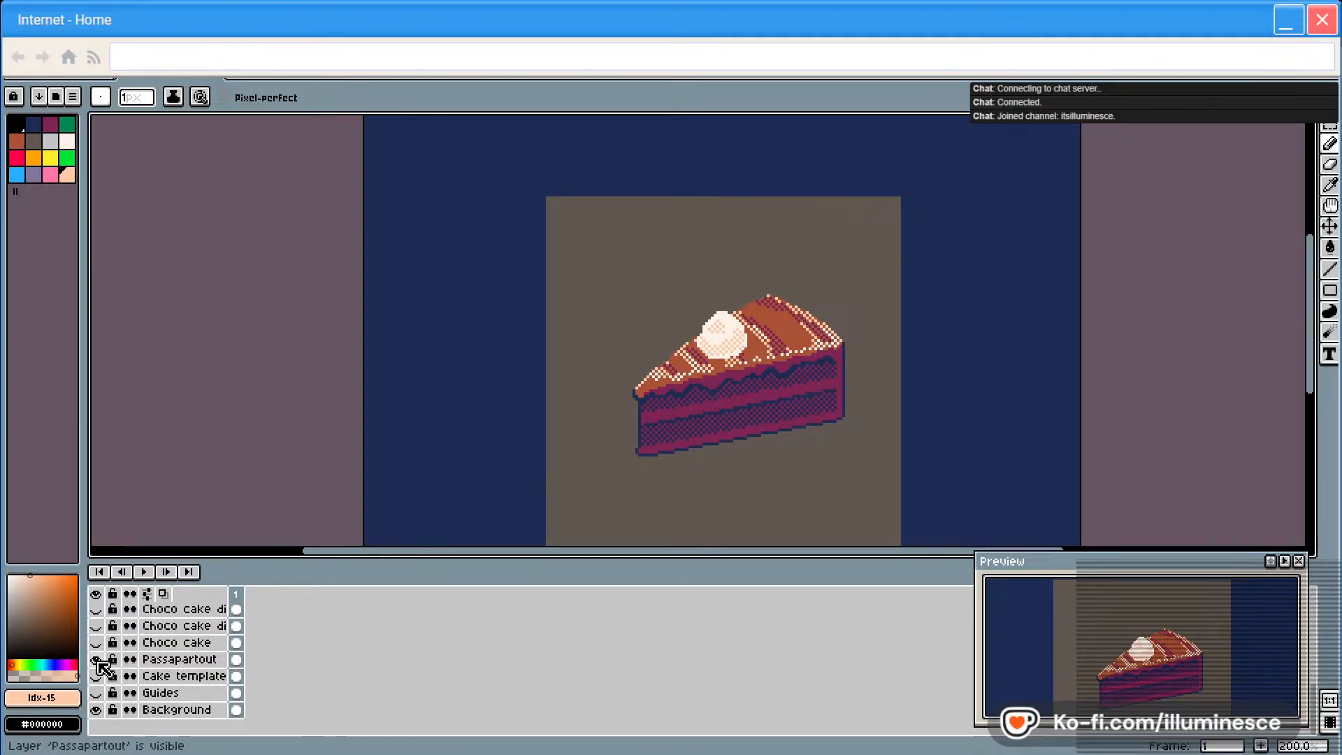
Hide the Passapartout layer and rename the dollop's layer, Layer 1, as "whipped cream"
{"action": "left_click", "coordinate": [95, 659]}
{"action": "scroll", "coordinate": [166, 681], "scroll_direction": "up", "scroll_amount": 5}
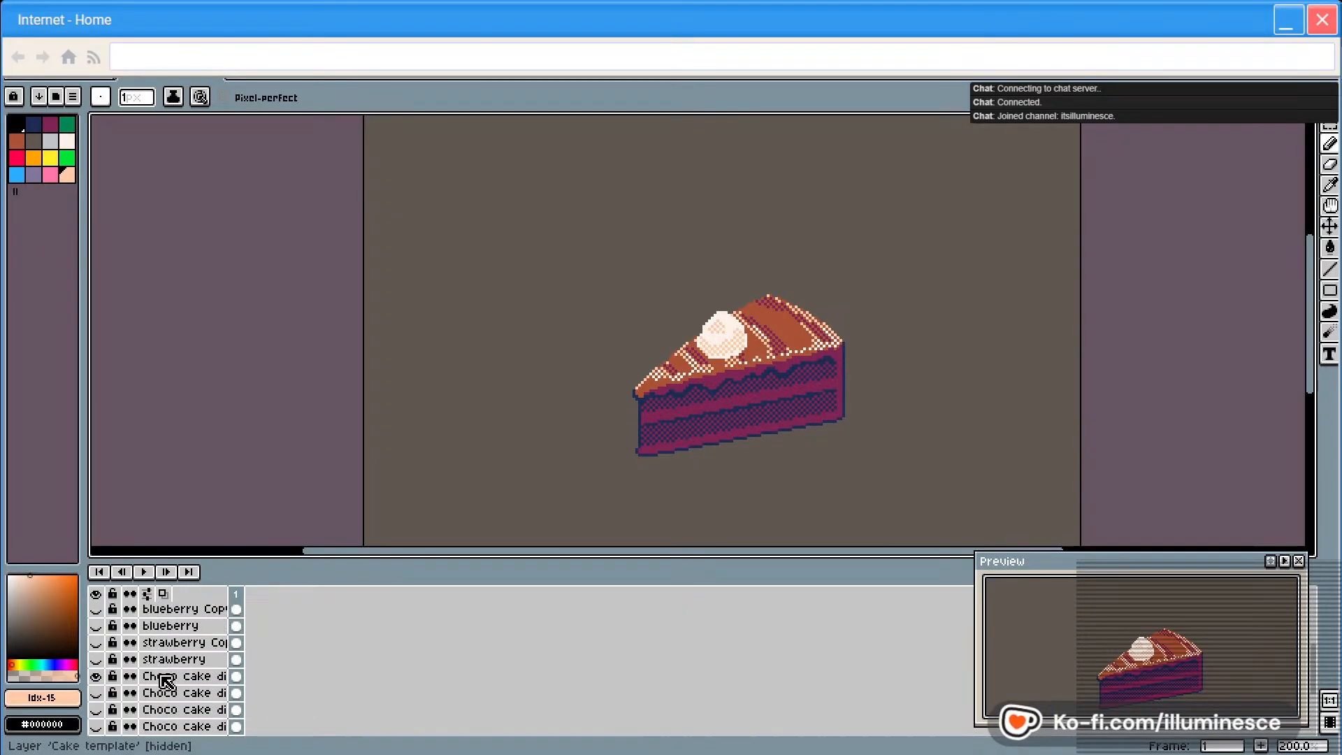
{"action": "double_click", "coordinate": [166, 612]}
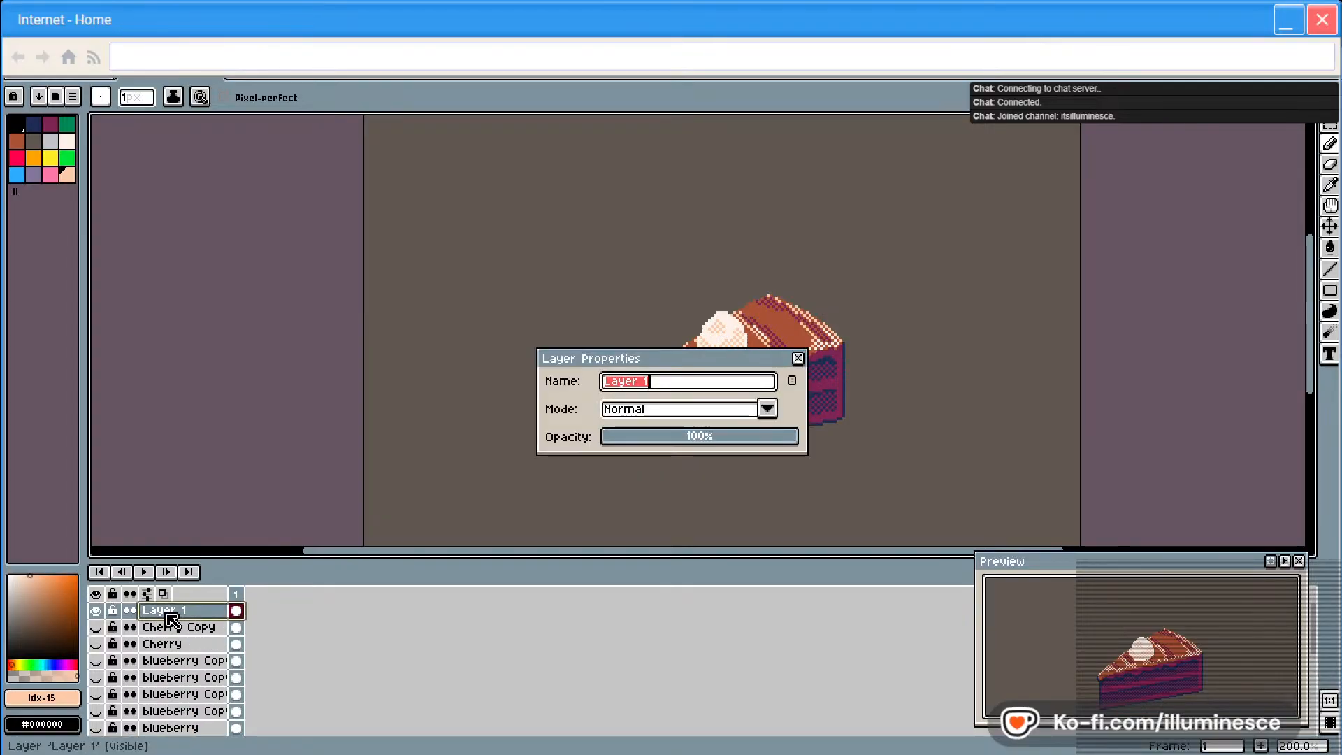
{"action": "type", "text": ","}
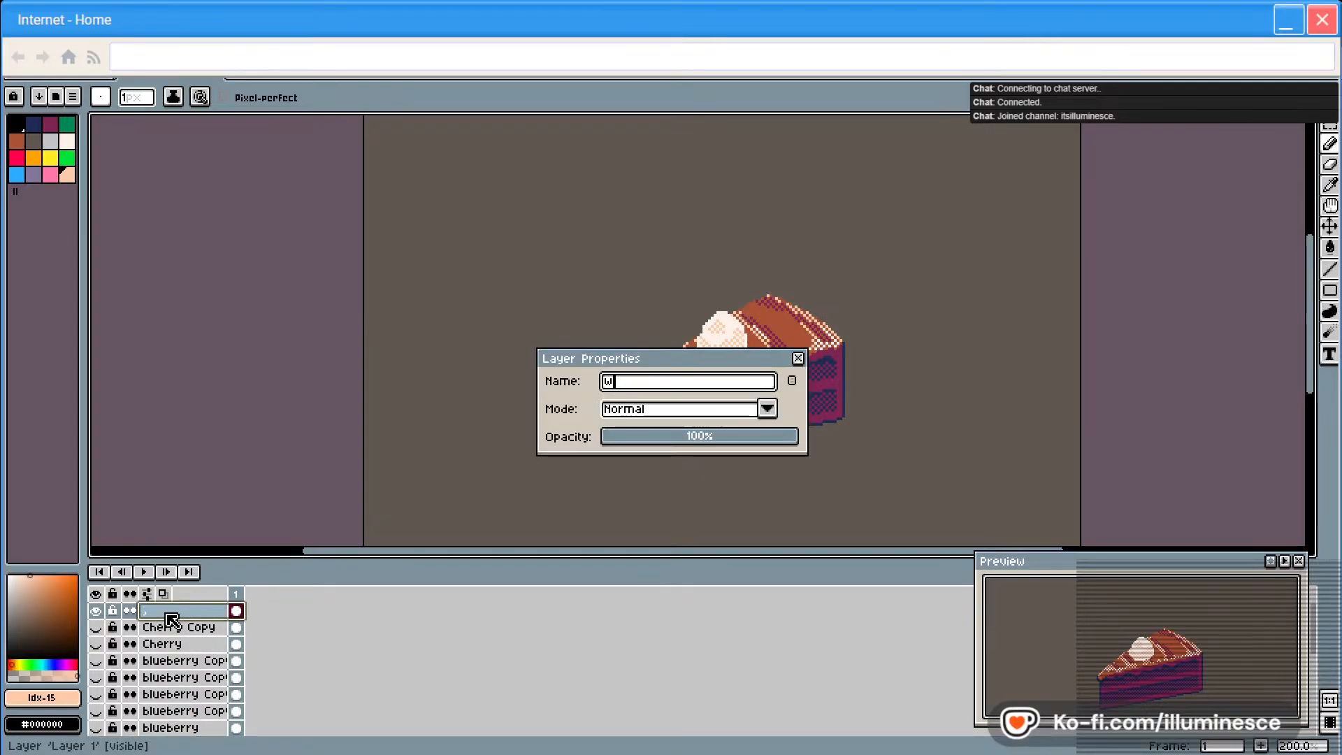
{"action": "type", "text": "hippe"}
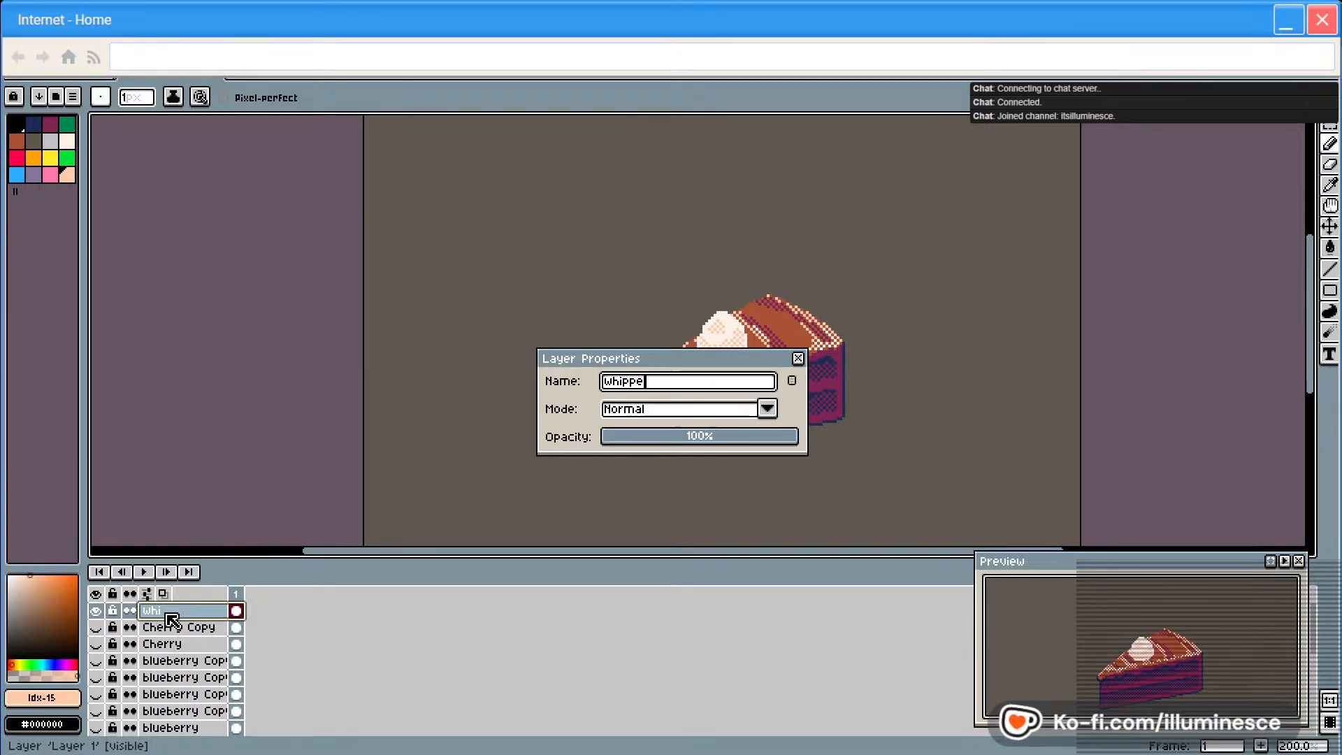
{"action": "type", "text": "d cream"}
{"action": "key", "text": "Return"}
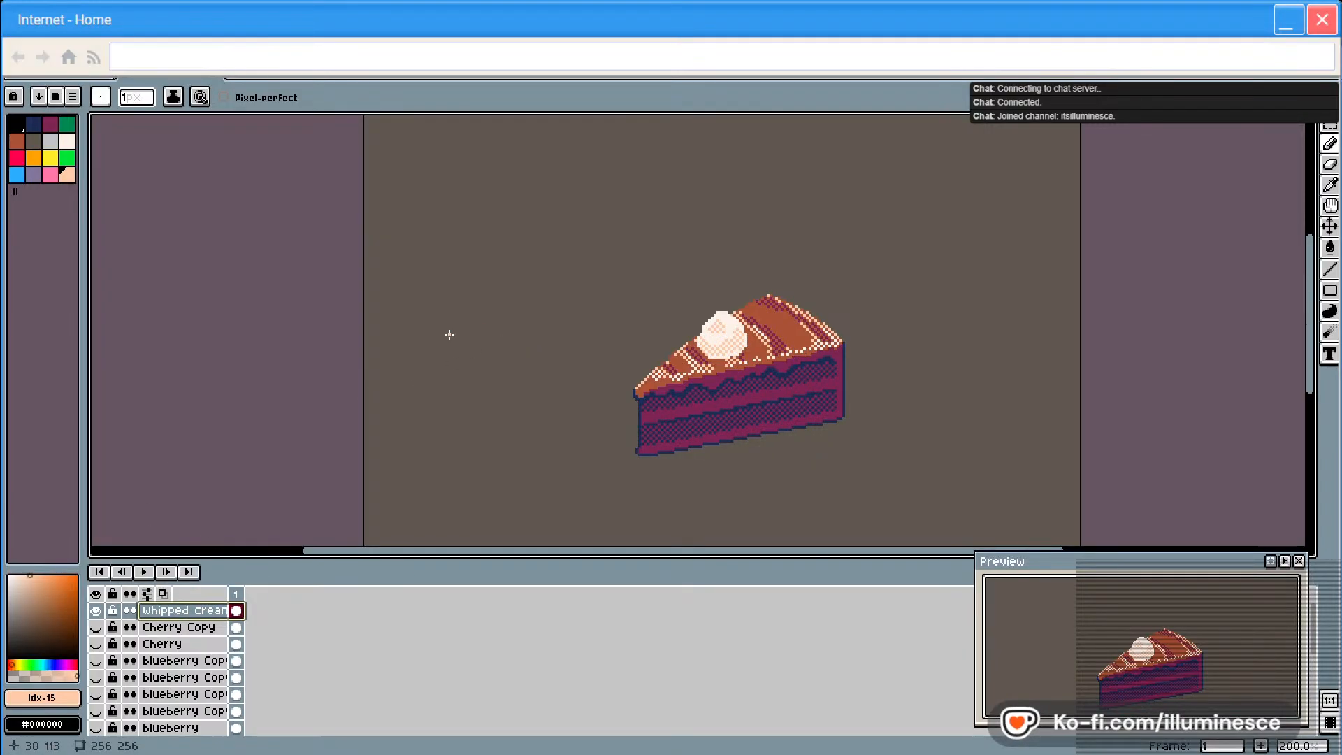
Save the file and add an outline in light peach (index 15) around the whipped-cream dollop with the Outline effect
{"action": "scroll", "coordinate": [727, 343], "scroll_direction": "up", "scroll_amount": 2}
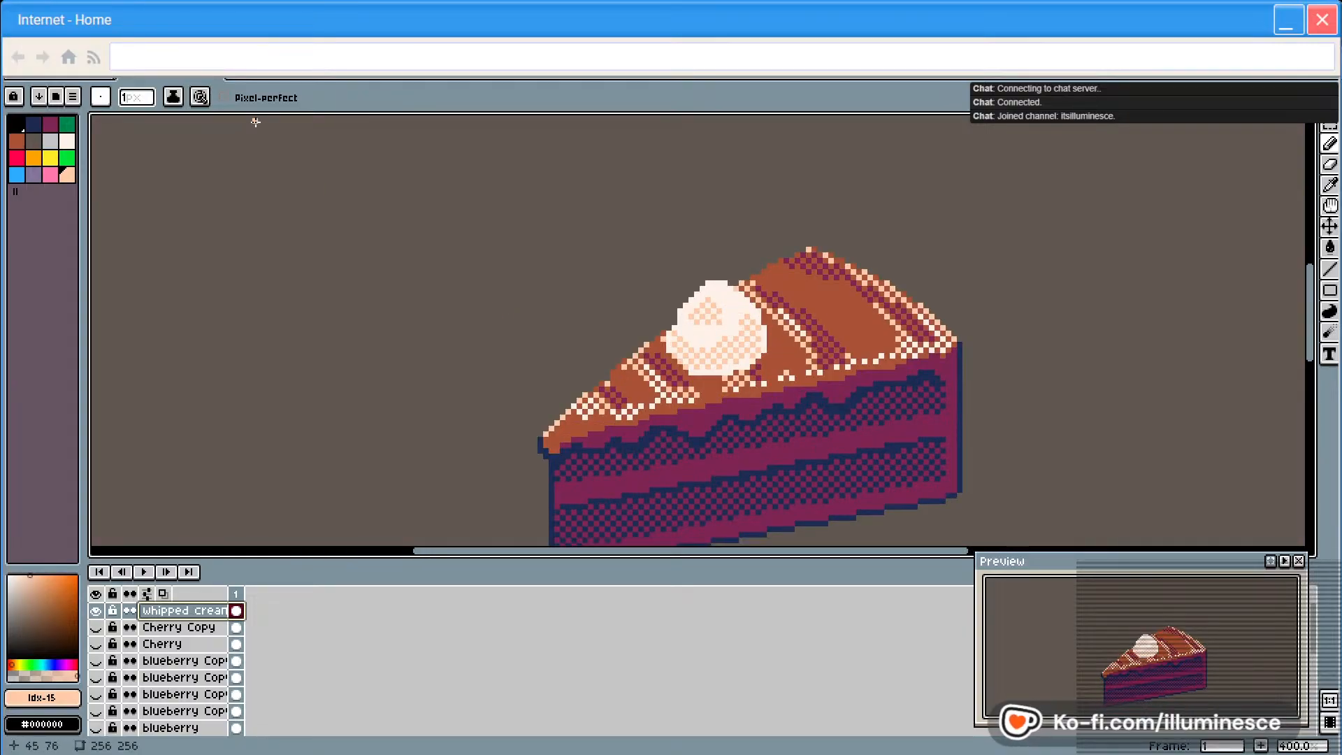
{"action": "left_click", "coordinate": [45, 73]}
{"action": "left_click", "coordinate": [46, 74]}
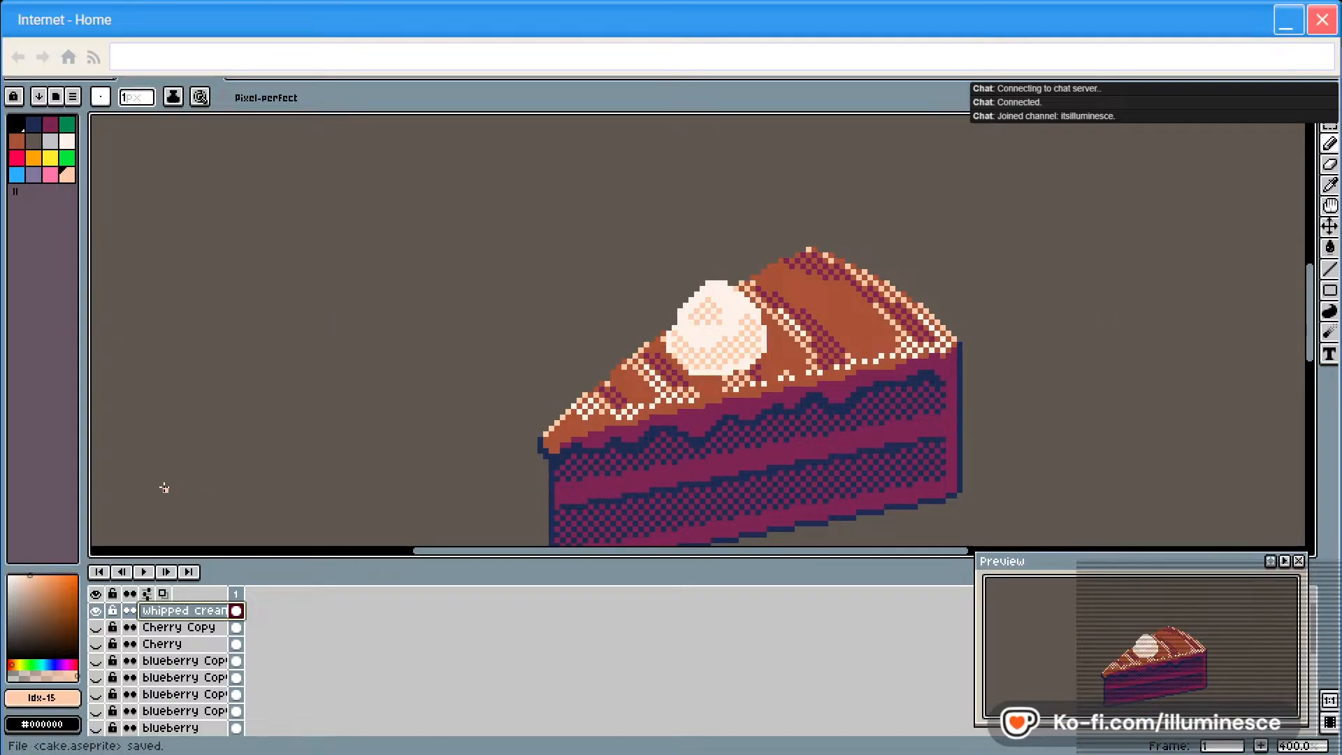
{"action": "left_click", "coordinate": [45, 73]}
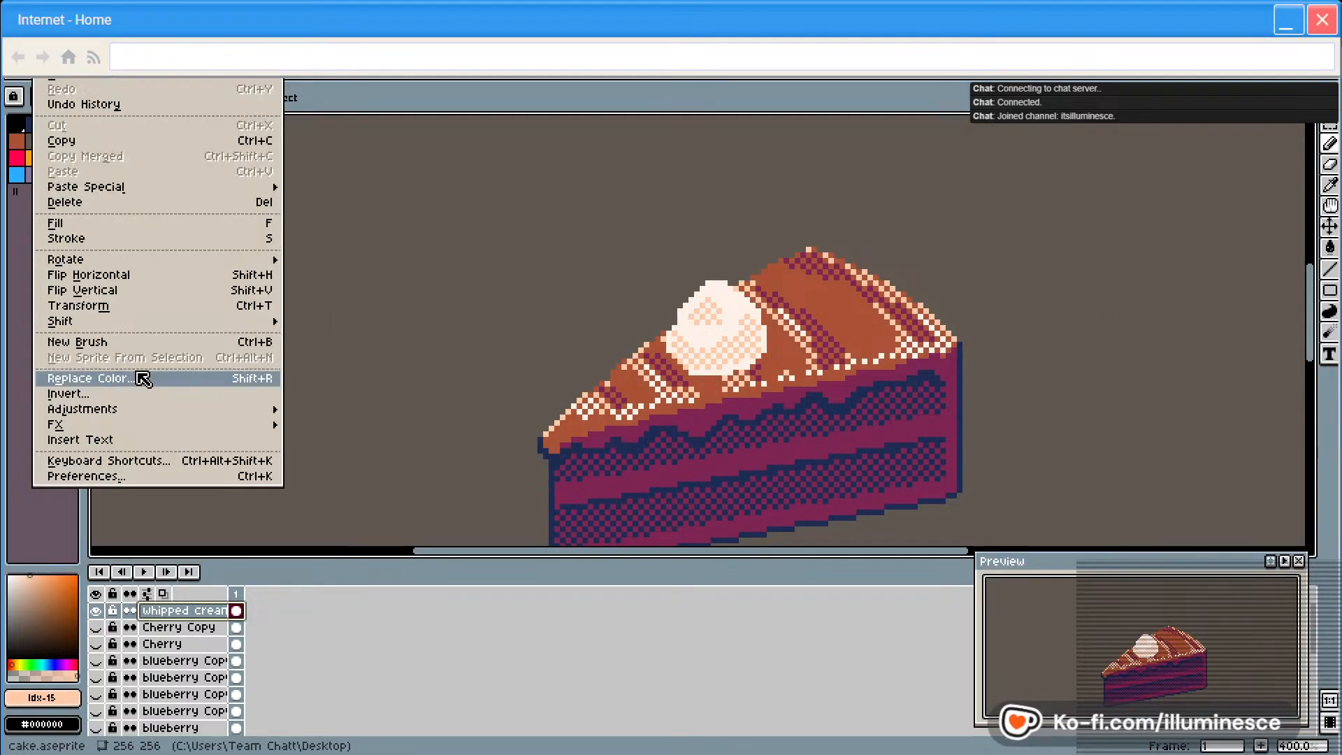
{"action": "mouse_move", "coordinate": [123, 425]}
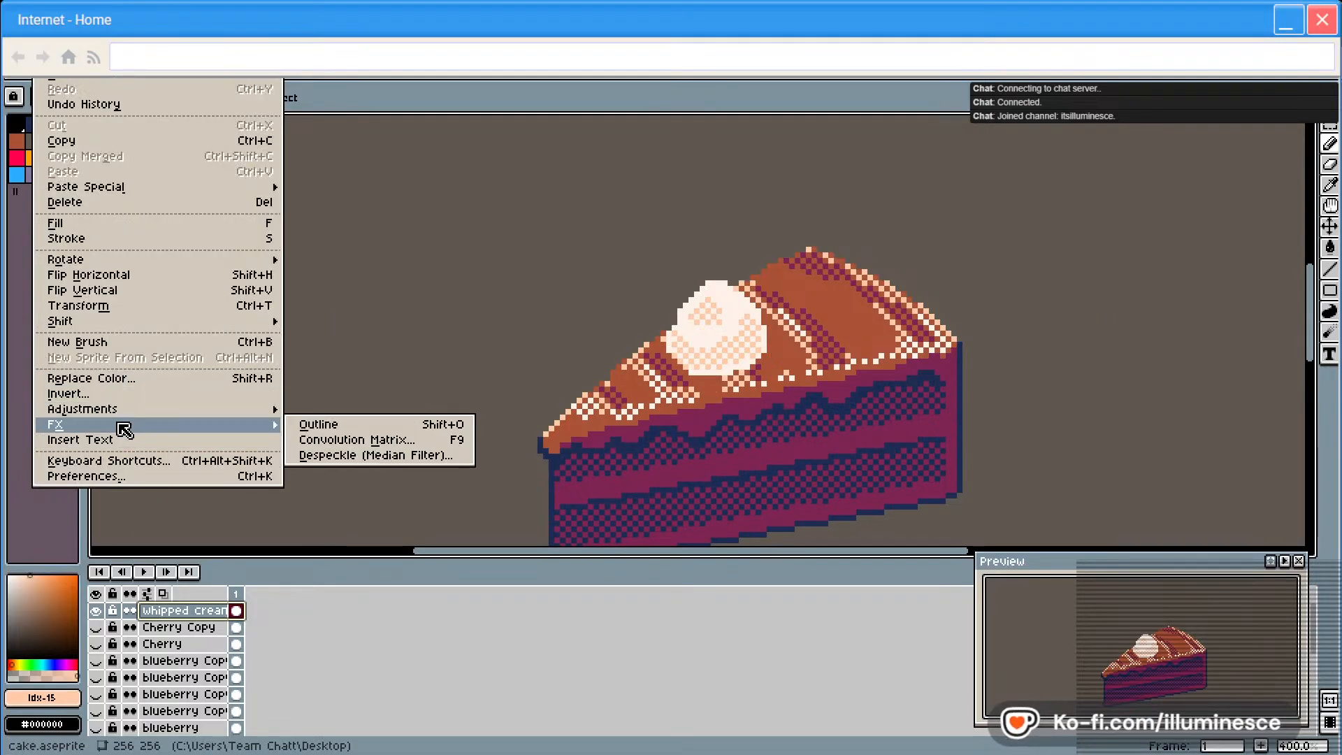
{"action": "left_click", "coordinate": [321, 423]}
{"action": "left_click", "coordinate": [1162, 316]}
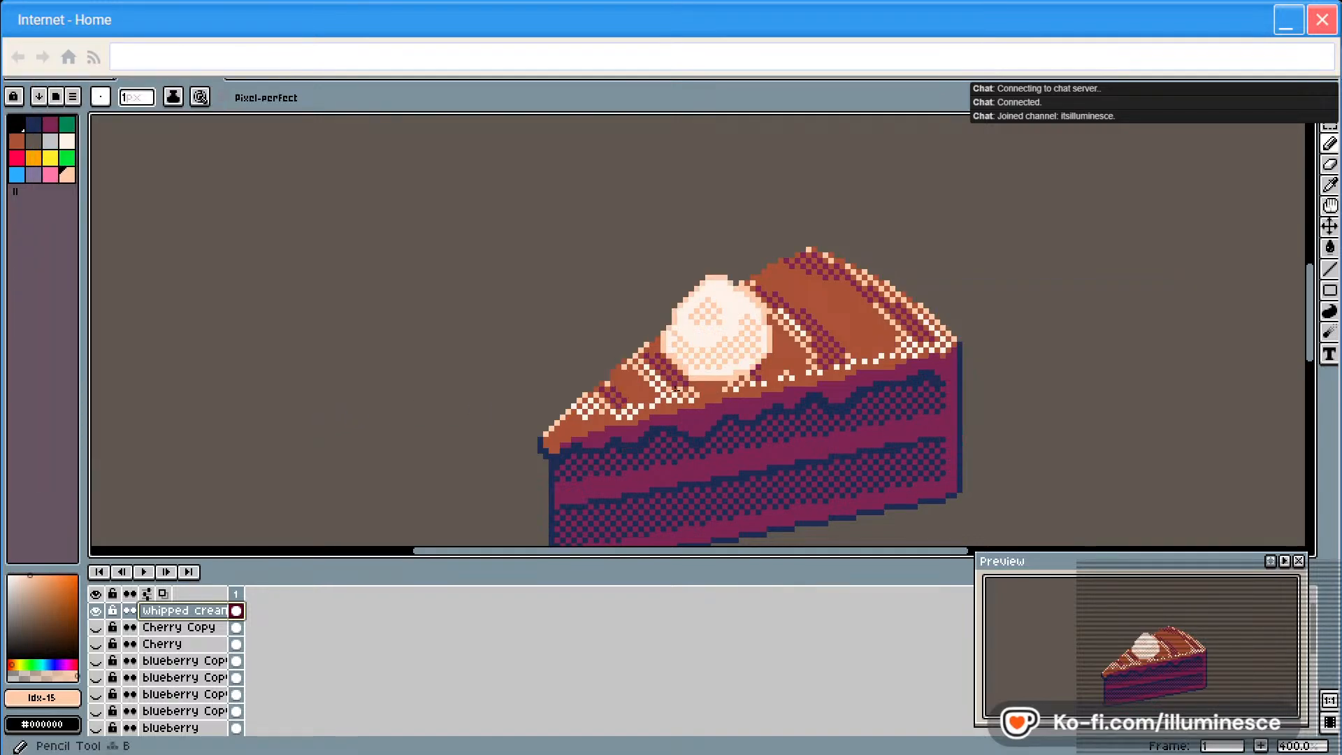
Erase the outline along the dollop's lower edge with the 6 px Eraser and move the dollop up by 1 pixel
{"action": "scroll", "coordinate": [671, 374], "scroll_direction": "up", "scroll_amount": 1}
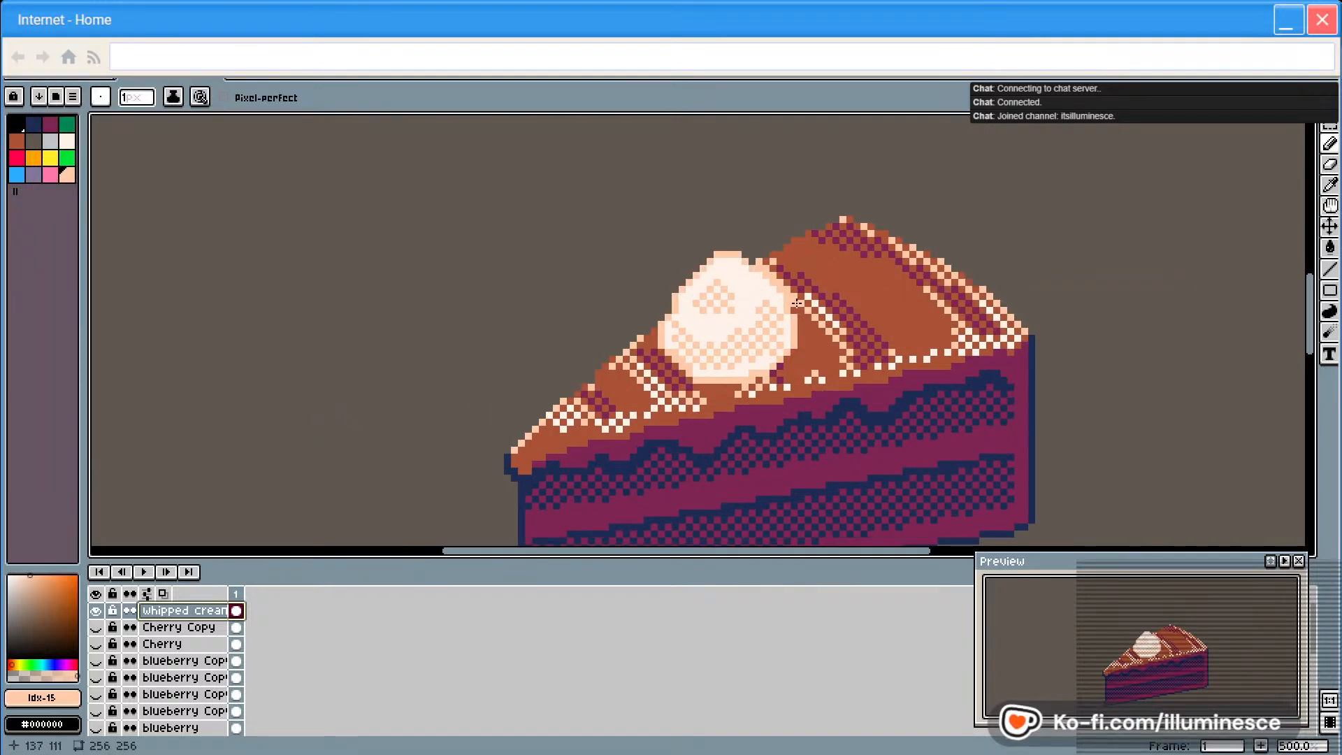
{"action": "key", "text": "e"}
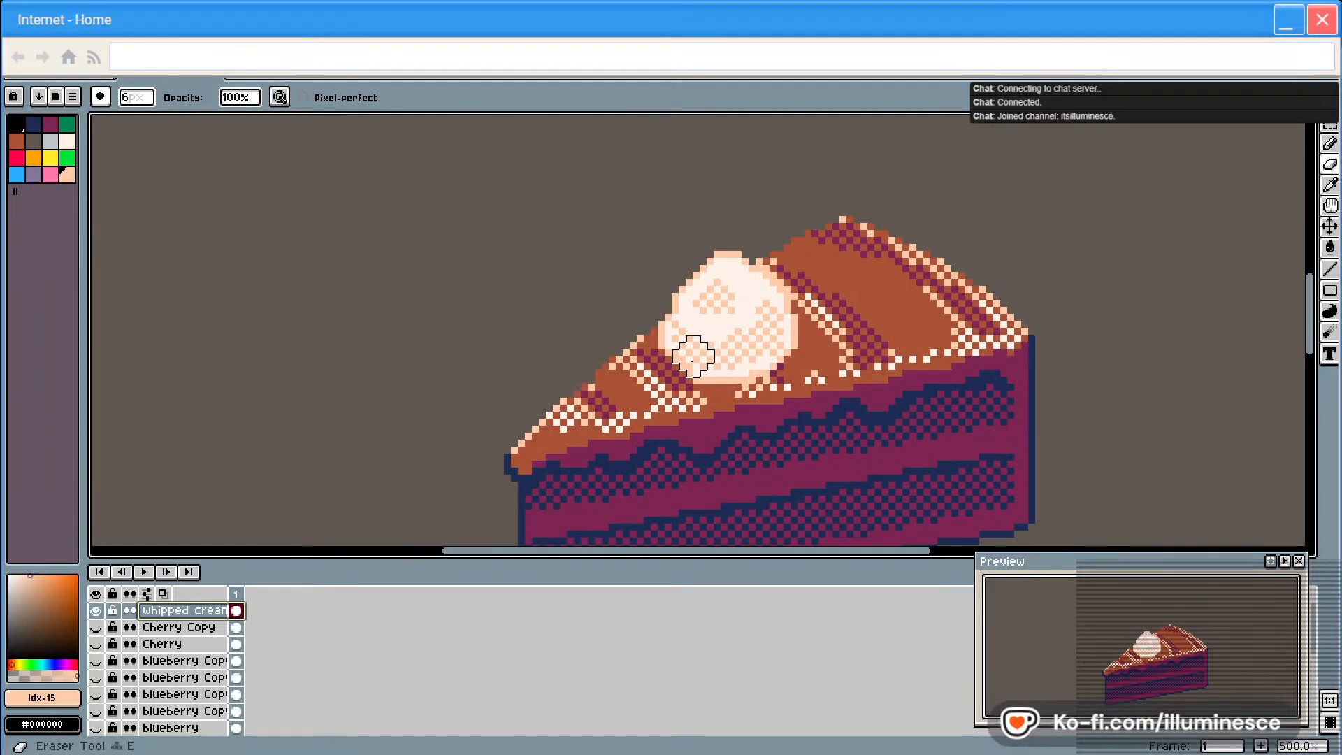
{"action": "left_click", "coordinate": [683, 398], "text": "ctrl"}
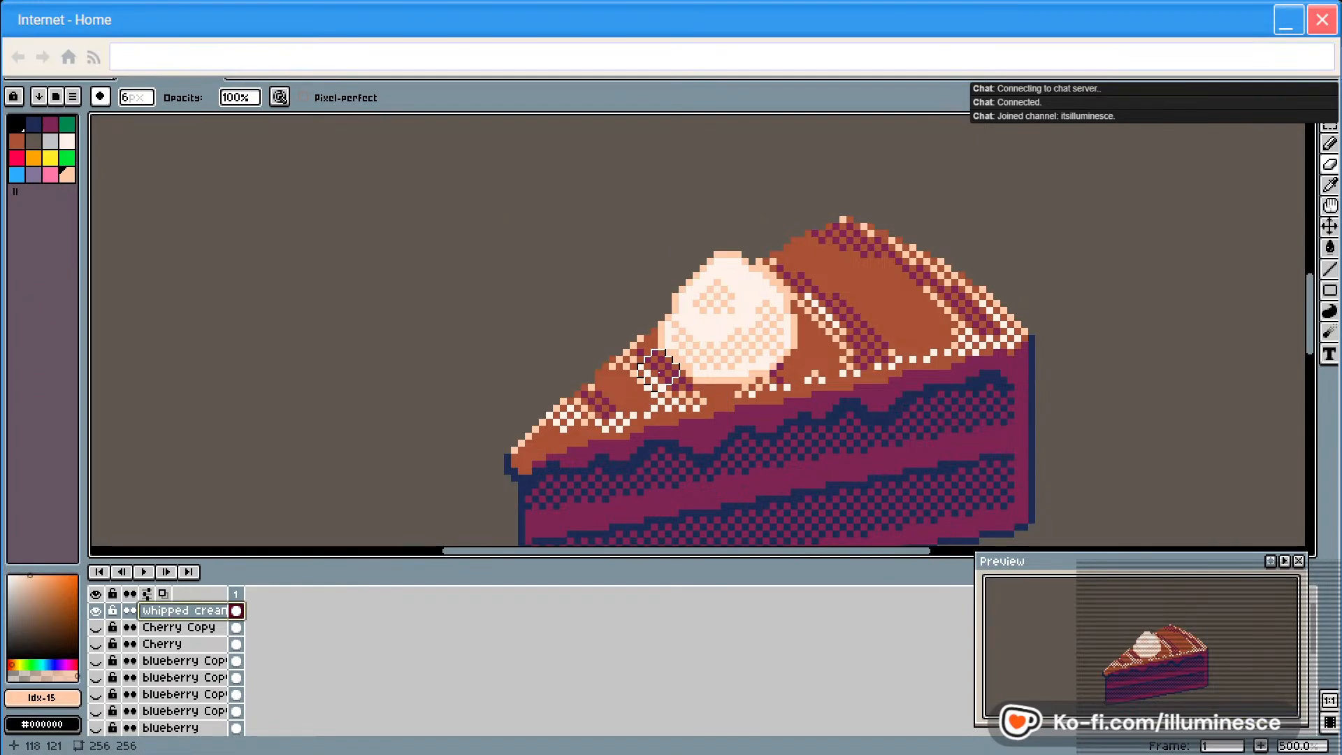
{"action": "left_click_drag", "start_coordinate": [693, 400], "coordinate": [763, 399]}
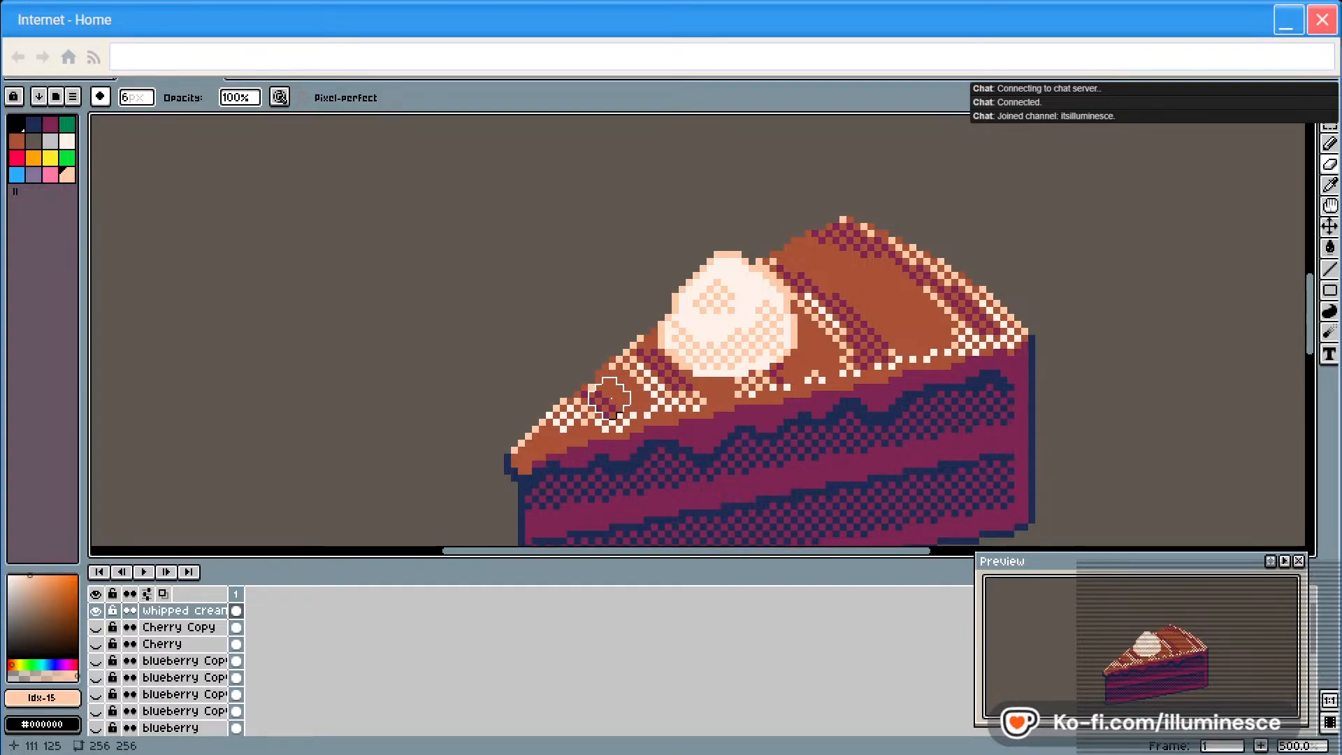
{"action": "key", "text": "v"}
{"action": "mouse_move", "coordinate": [728, 335]}
{"action": "left_mouse_down"}
{"action": "mouse_move", "coordinate": [677, 291]}
{"action": "mouse_move", "coordinate": [636, 329]}
{"action": "mouse_move", "coordinate": [734, 335]}
{"action": "left_mouse_up"}
{"action": "key", "text": "b"}
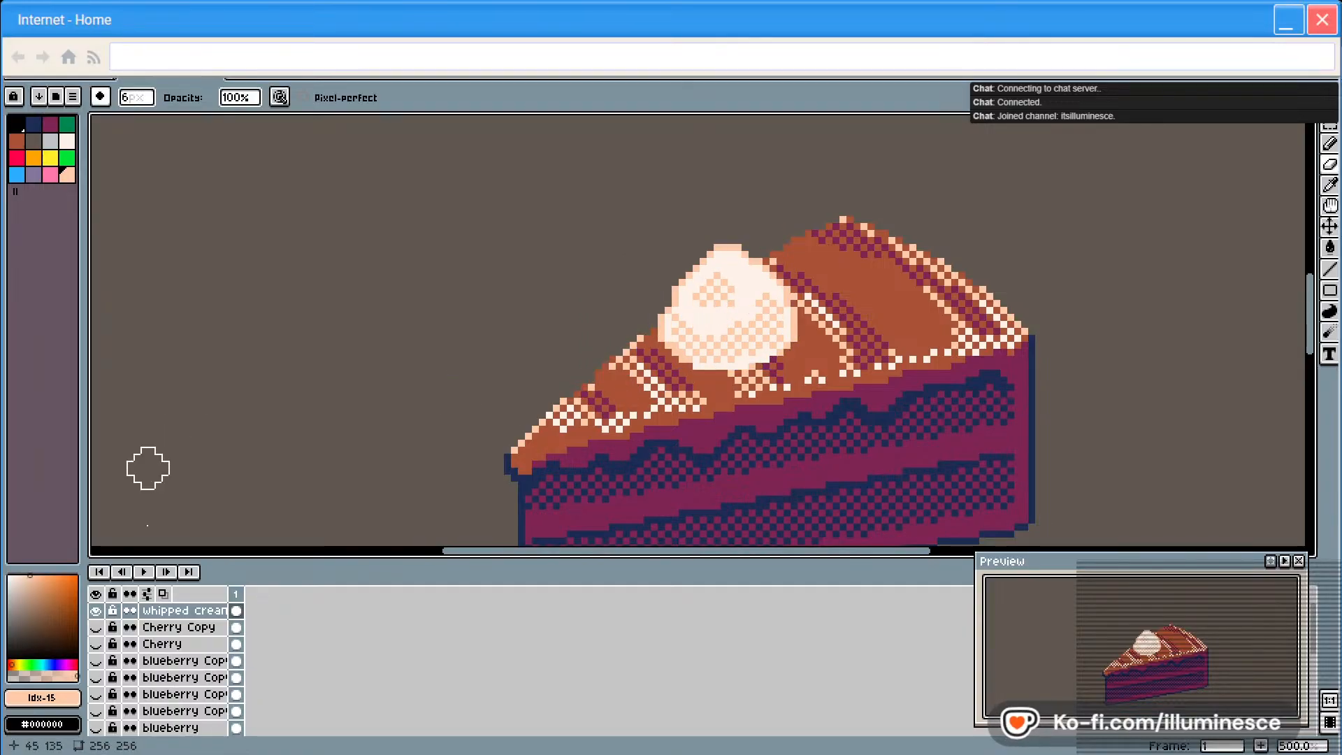
Show the Cherry Copy layer above the whipped cream layer and move the cherry 5 pixels left and 7 pixels up onto the dollop
{"action": "left_click", "coordinate": [96, 627]}
{"action": "left_click_drag", "start_coordinate": [176, 630], "coordinate": [183, 610]}
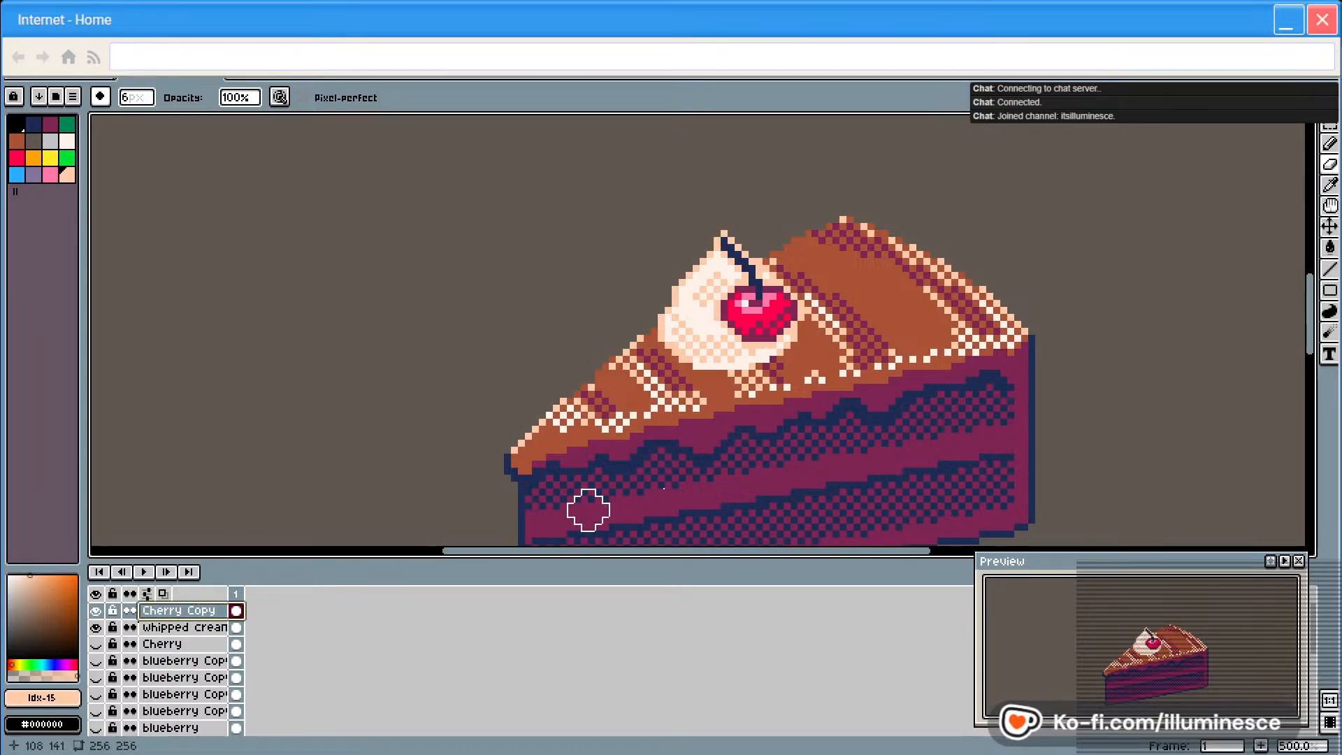
{"action": "key", "text": "v"}
{"action": "left_click_drag", "start_coordinate": [783, 332], "coordinate": [742, 281]}
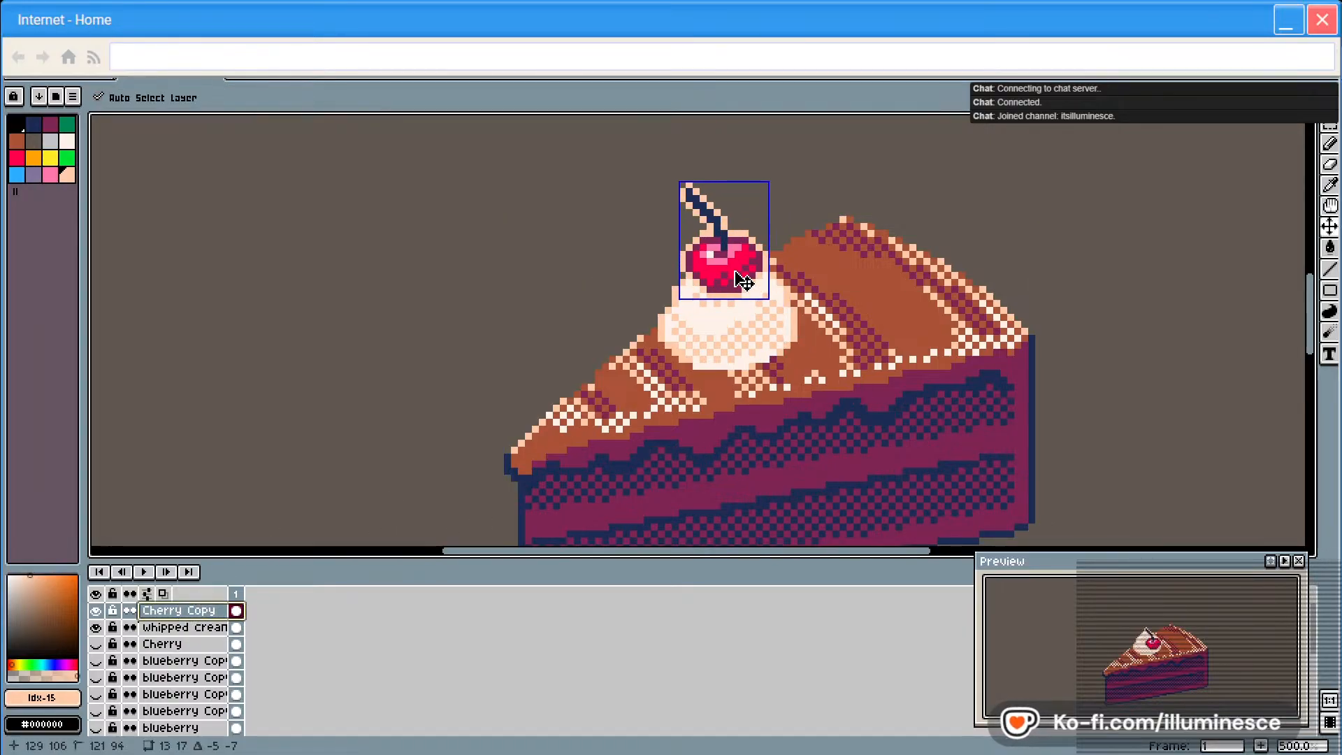
{"action": "key", "text": "b"}
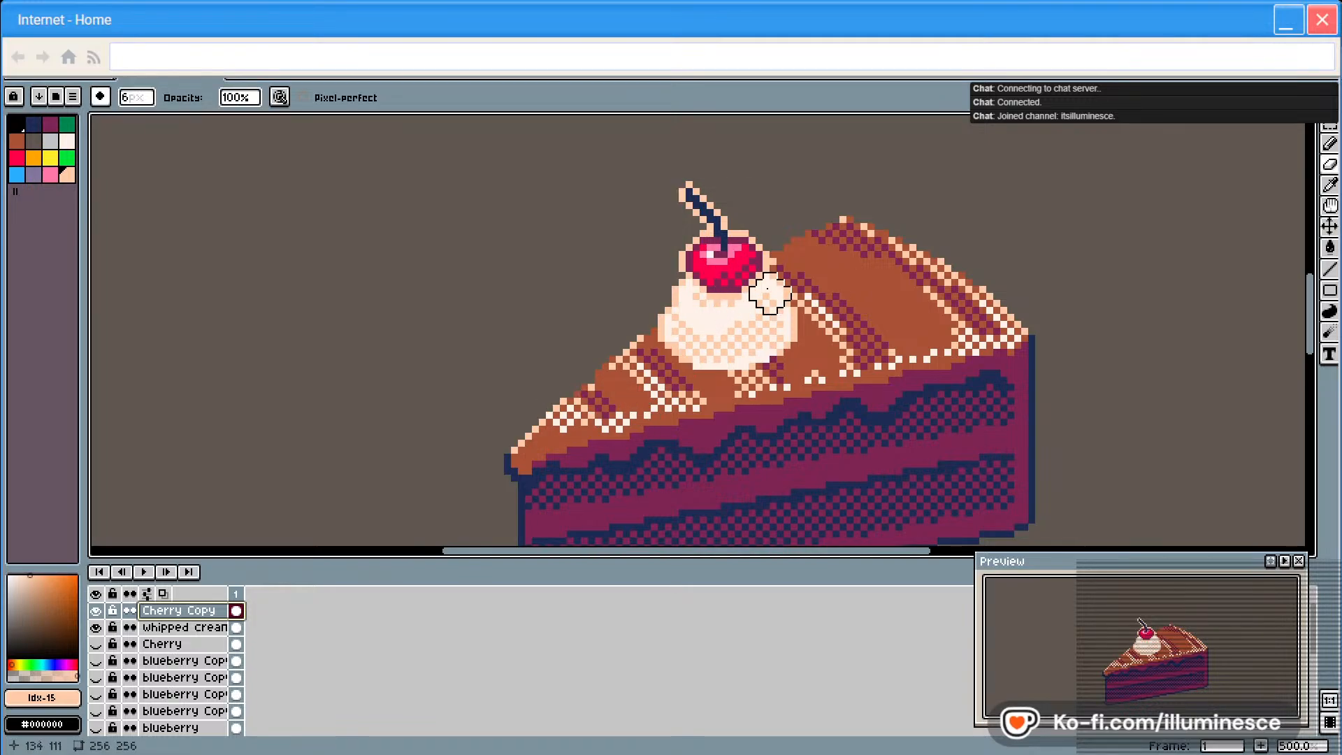
Fine-tune the cherry's position on the dollop so it ends 1 pixel lower, and save the file
{"action": "key", "text": "v"}
{"action": "left_click_drag", "start_coordinate": [737, 283], "coordinate": [730, 283]}
{"action": "key", "text": "b"}
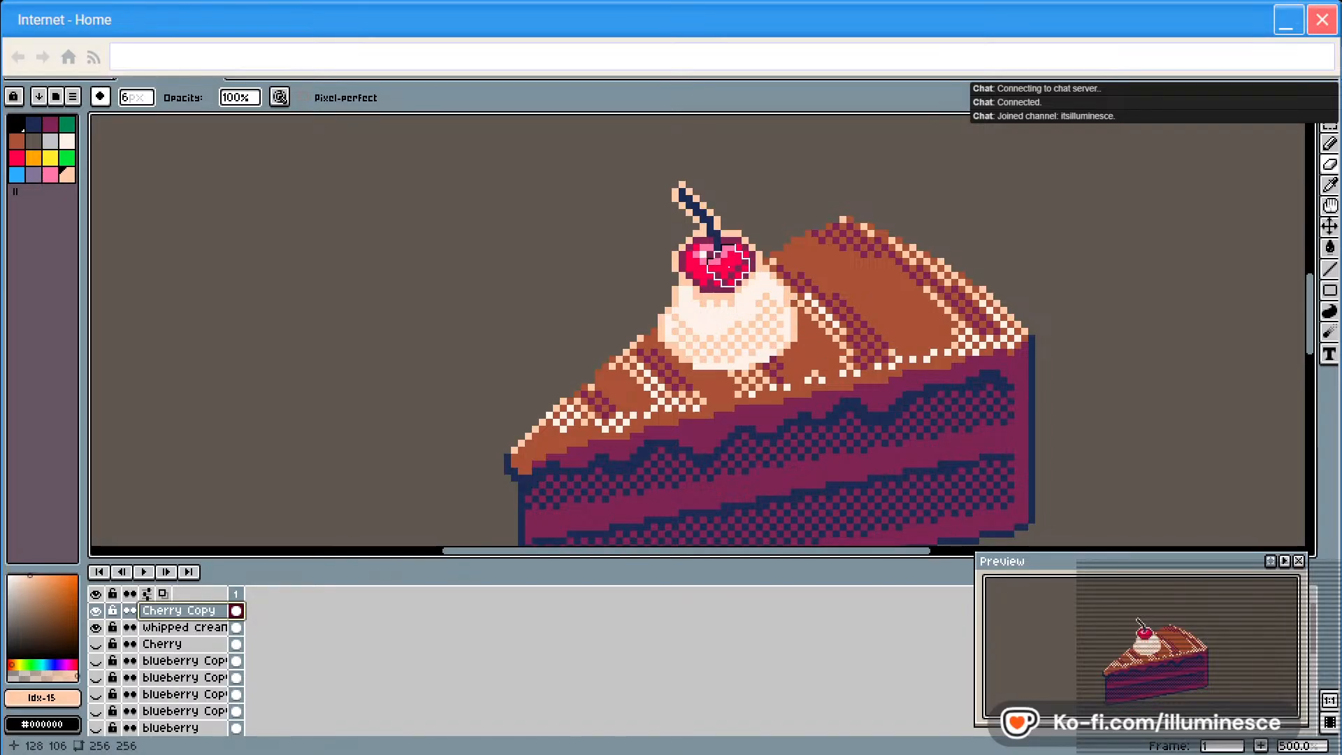
{"action": "key", "text": "v"}
{"action": "left_click_drag", "start_coordinate": [721, 267], "coordinate": [728, 273]}
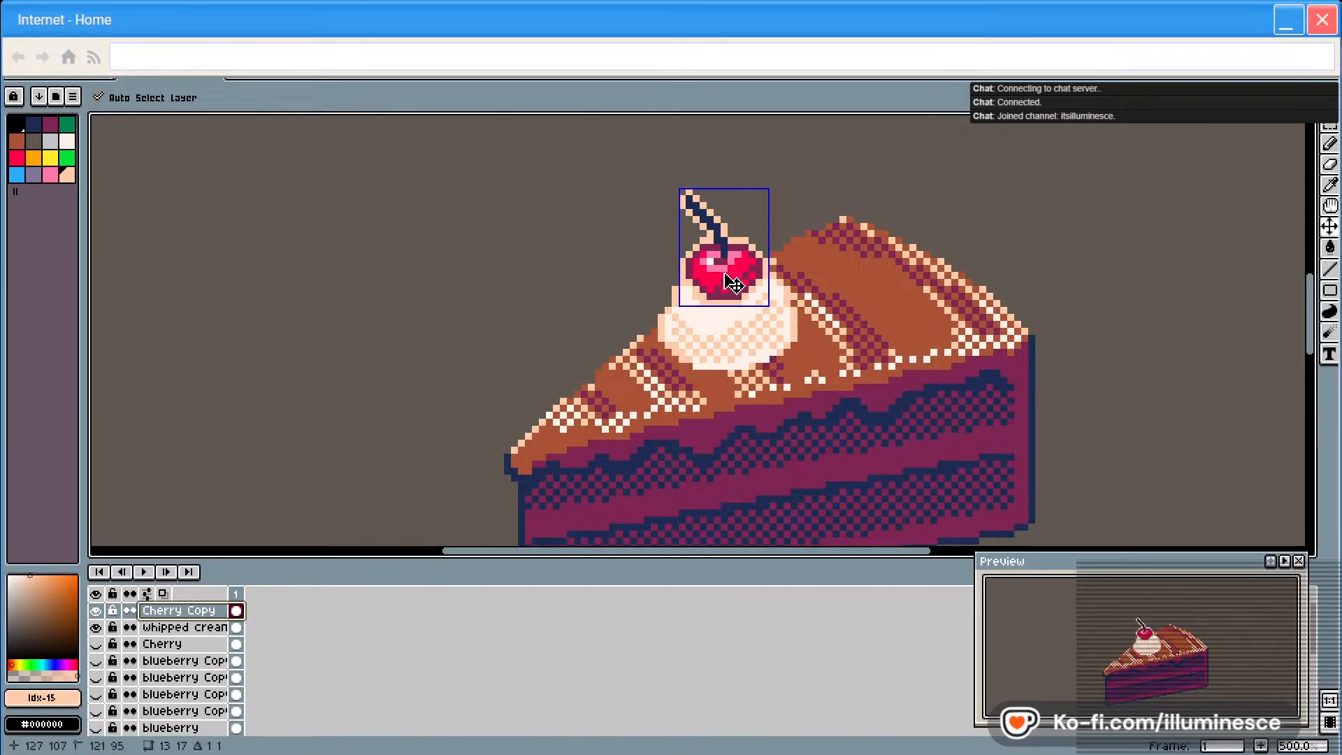
{"action": "key", "text": "b"}
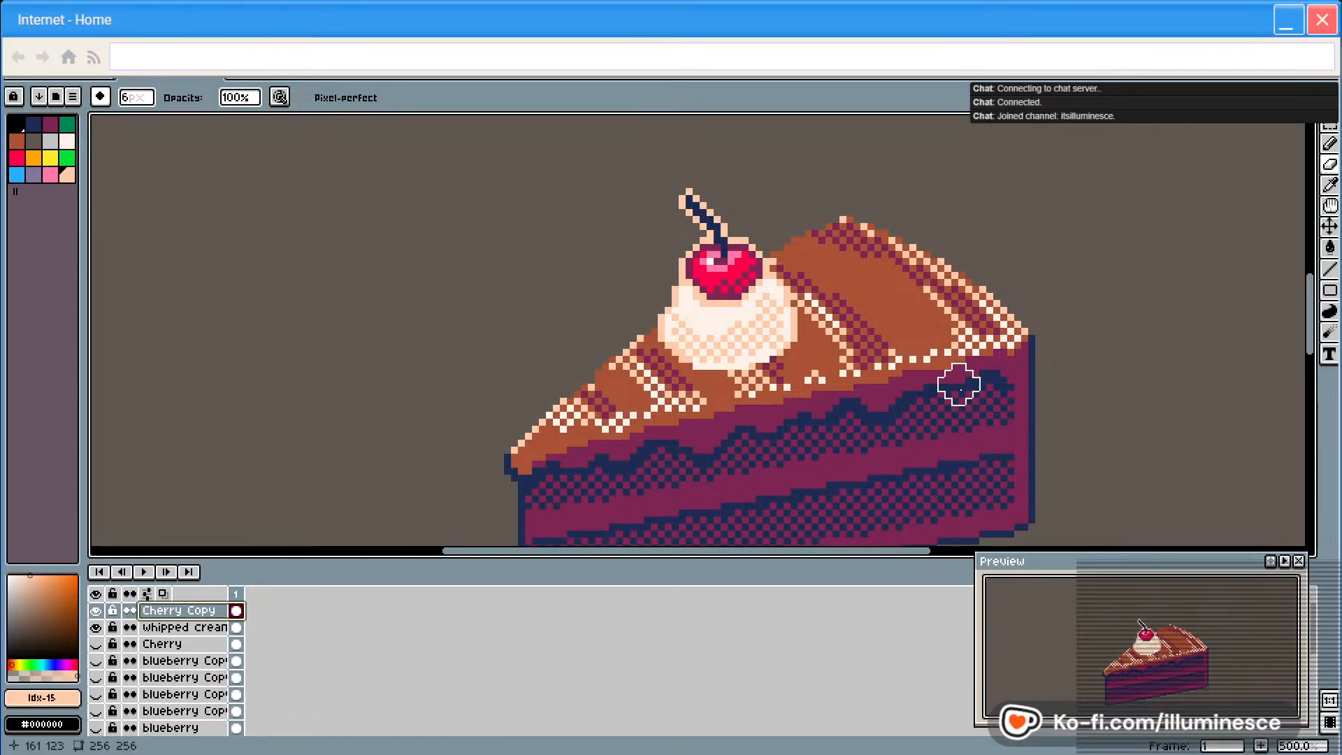
{"action": "key", "text": "ctrl+s"}
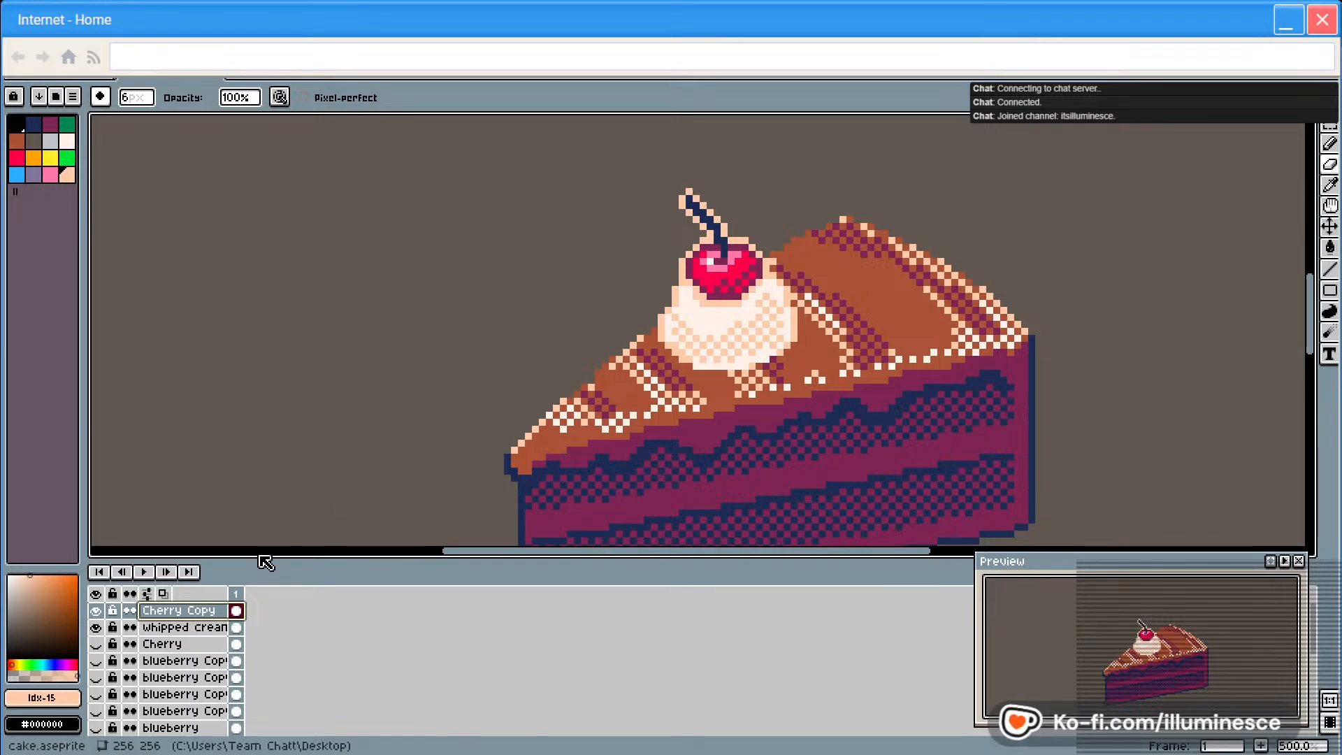
Make the cherry 1 pixel taller by moving its lower half down and filling the gap with palette colors 2, 15 and 8
{"action": "key", "text": "w"}
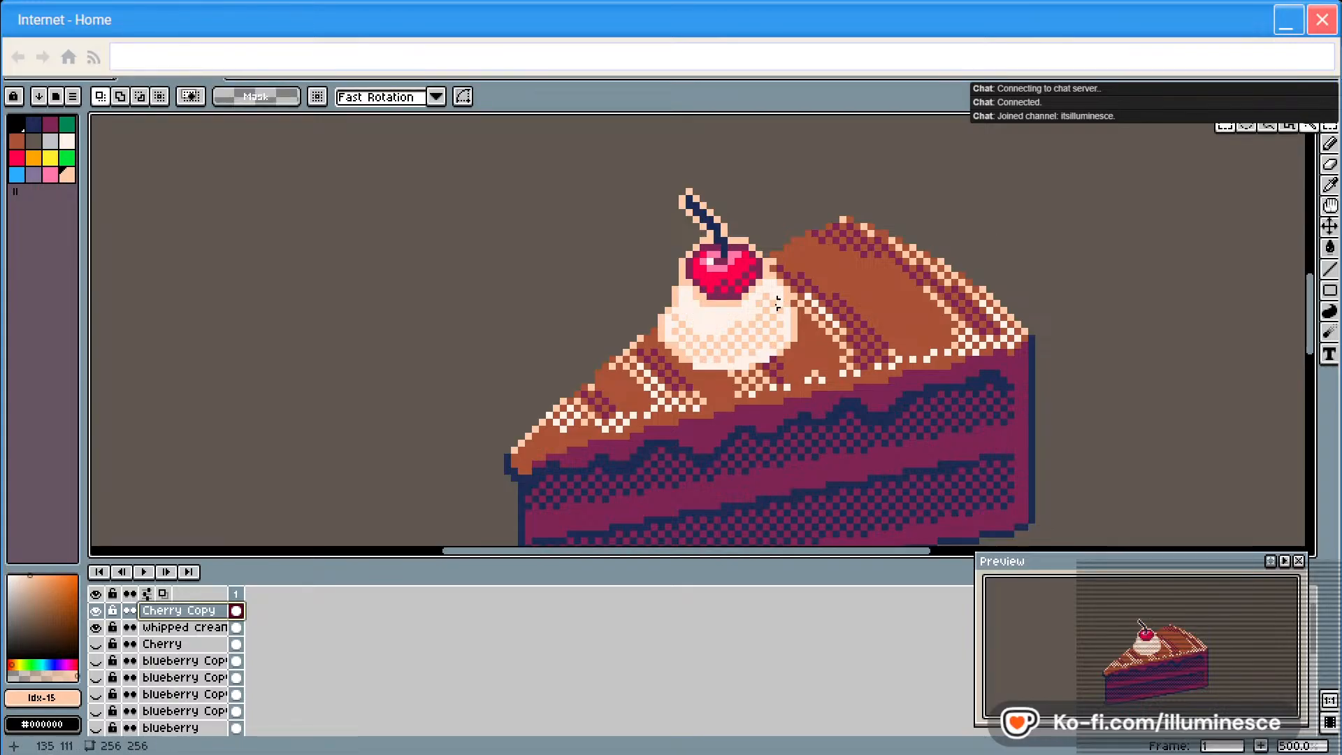
{"action": "left_click_drag", "start_coordinate": [772, 317], "coordinate": [674, 274]}
{"action": "key", "text": "ctrl+d"}
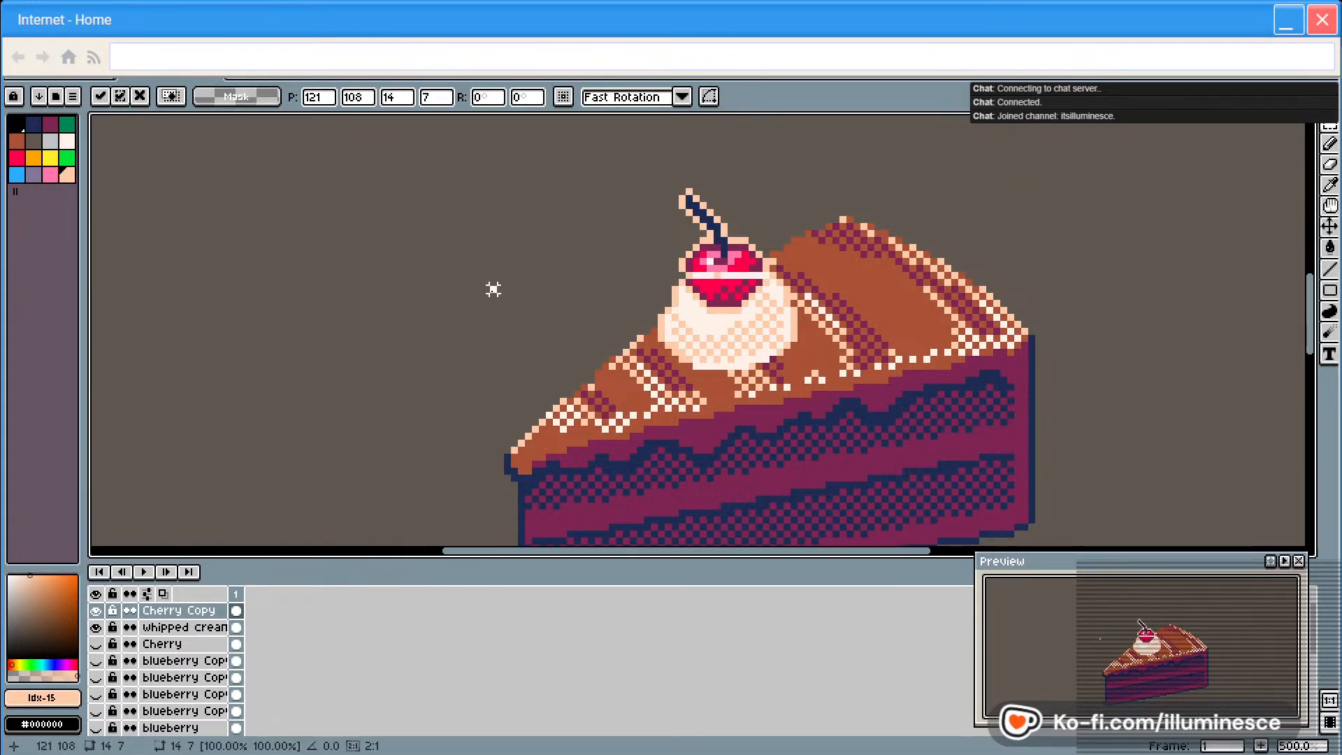
{"action": "left_click", "coordinate": [50, 124]}
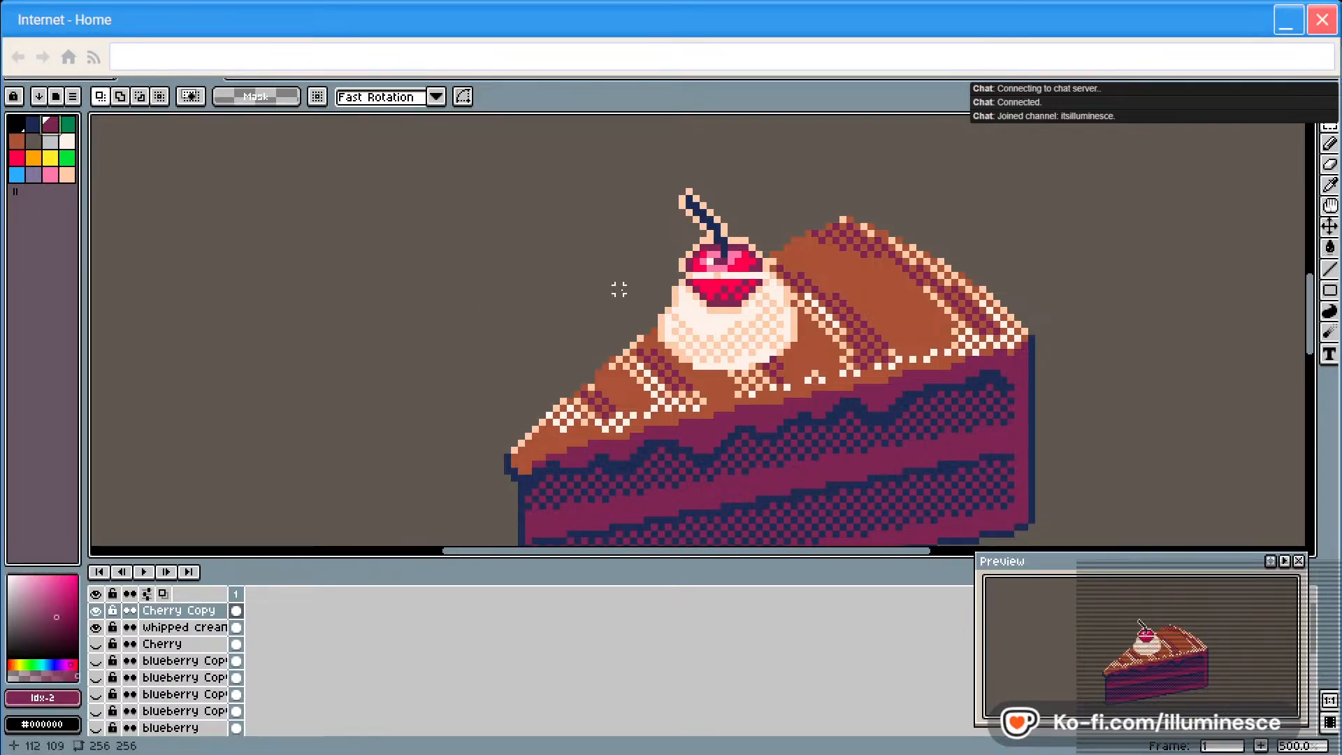
{"action": "key", "text": "b"}
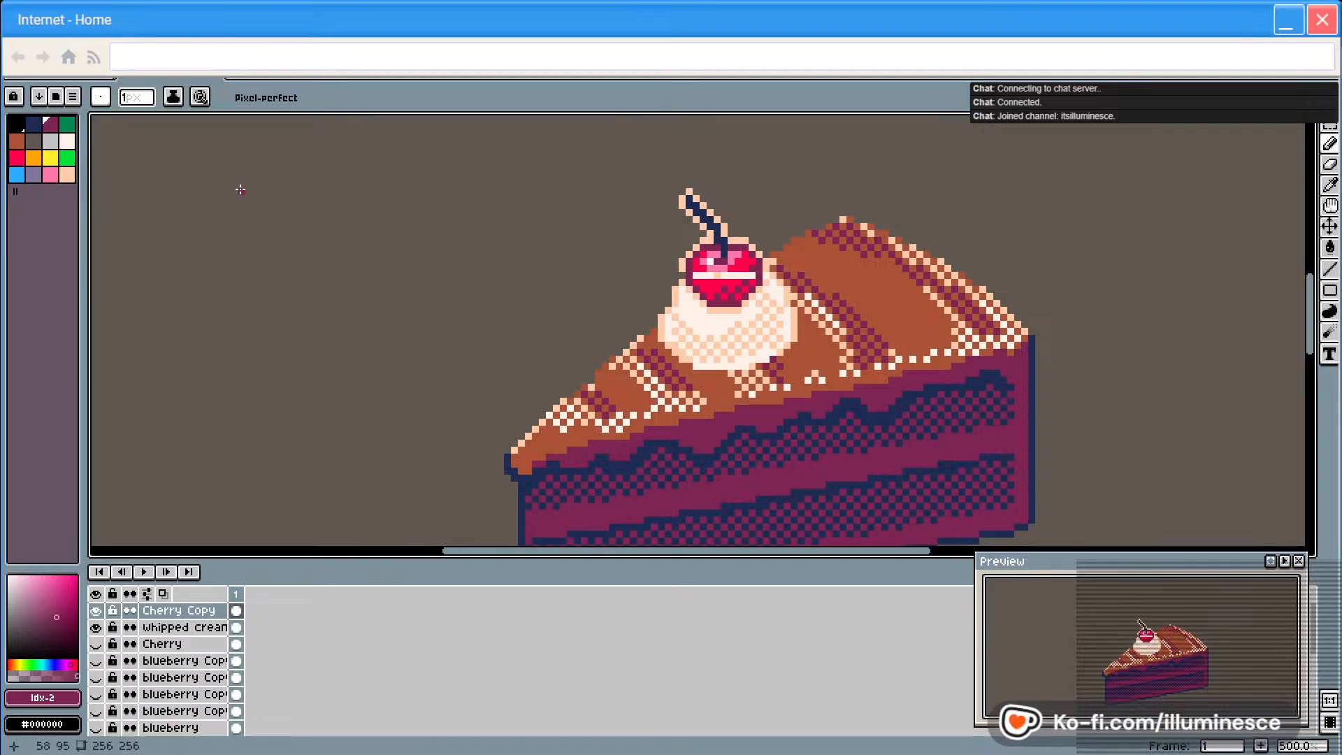
{"action": "left_click", "coordinate": [68, 174]}
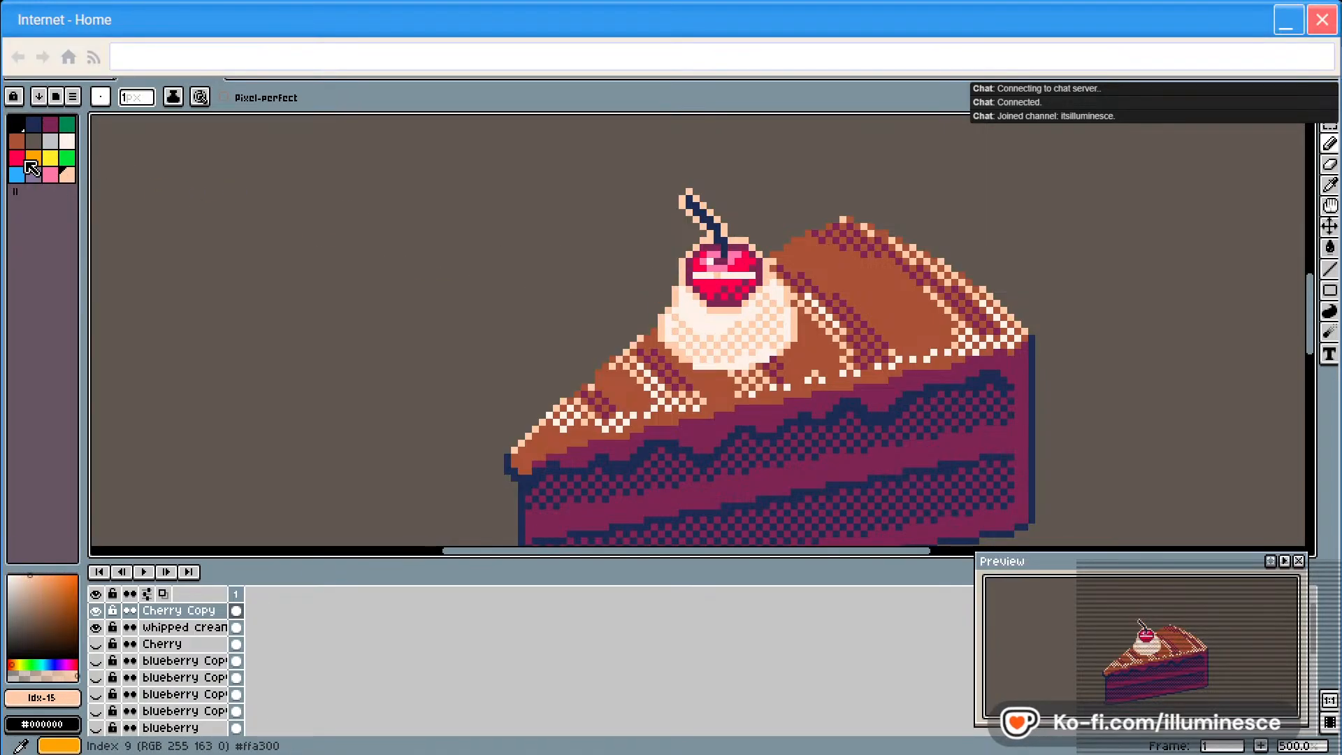
{"action": "left_click", "coordinate": [727, 276], "text": "alt"}
{"action": "mouse_move", "coordinate": [687, 276]}
{"action": "left_mouse_down"}
{"action": "mouse_move", "coordinate": [751, 276]}
{"action": "mouse_move", "coordinate": [734, 286]}
{"action": "left_mouse_up"}
Move the cherry up by 1 pixel on the dollop and choose dark purple (index 2) as the drawing color
{"action": "key", "text": "v"}
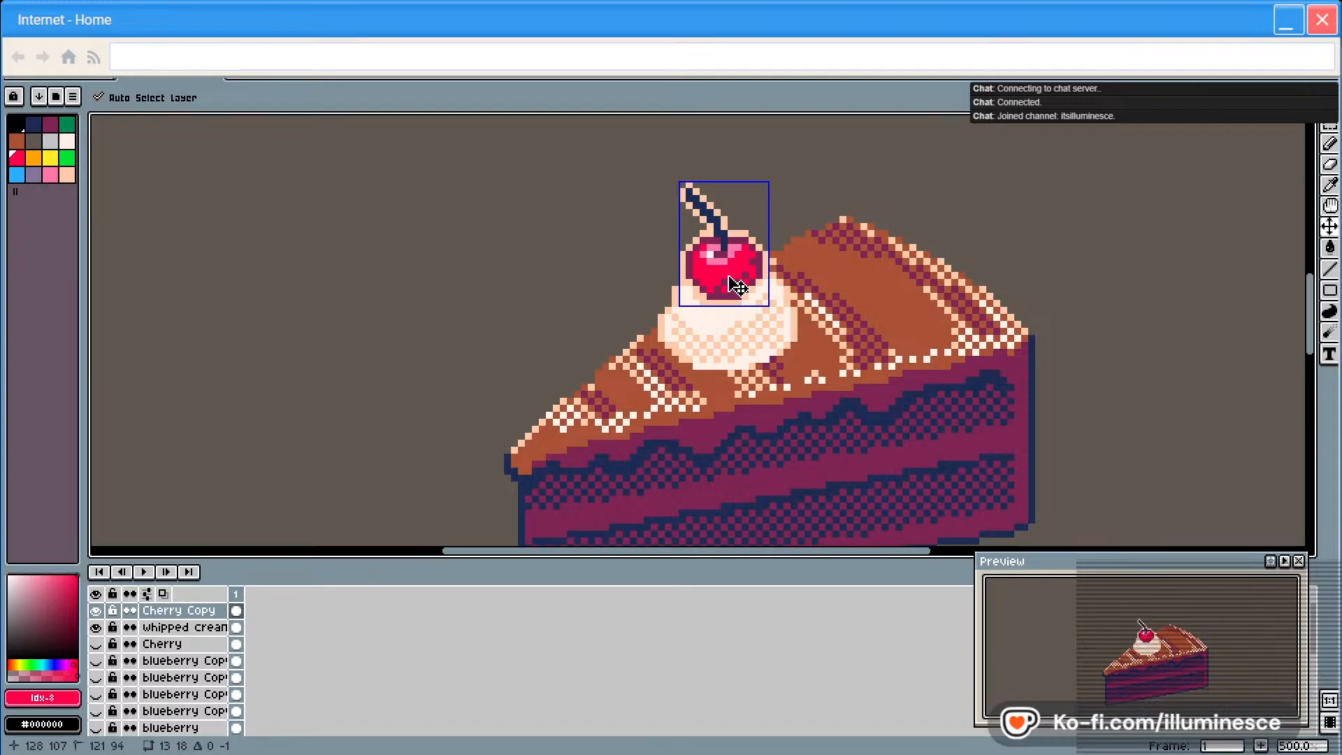
{"action": "key", "text": "b"}
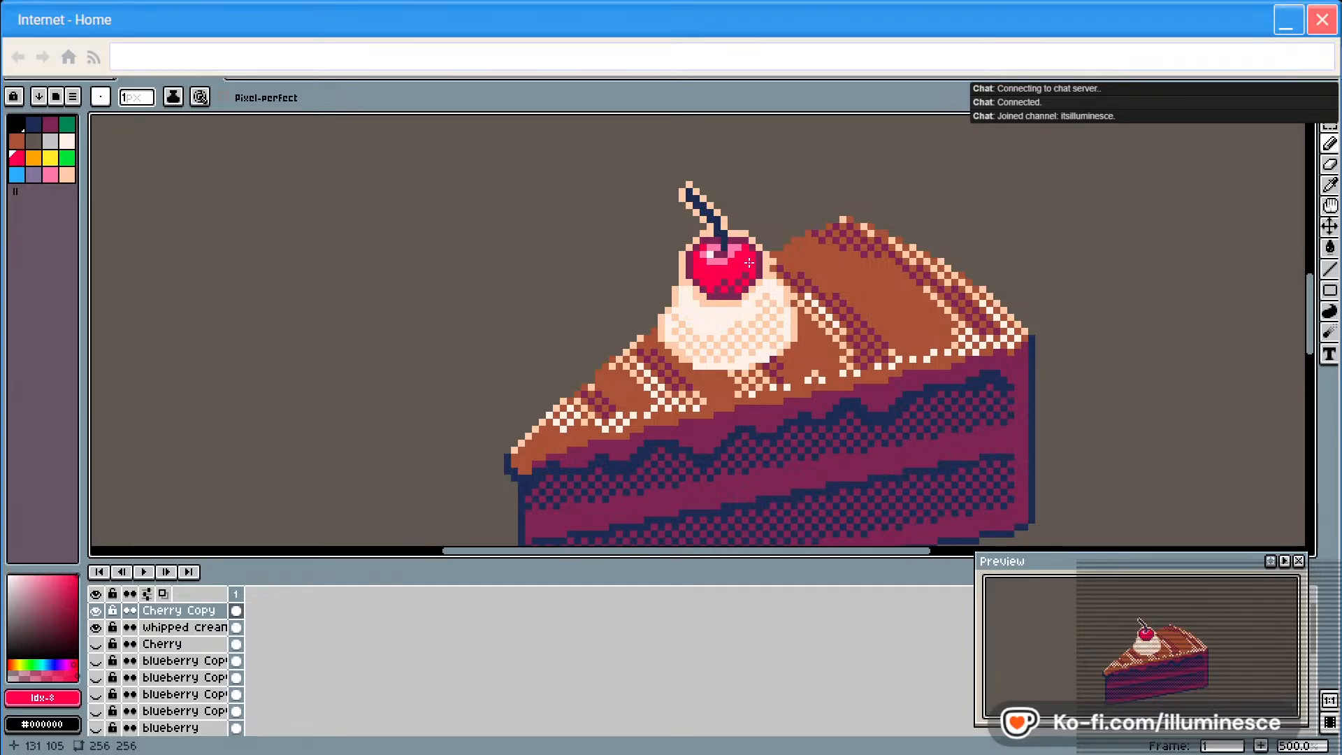
{"action": "left_click", "coordinate": [50, 124]}
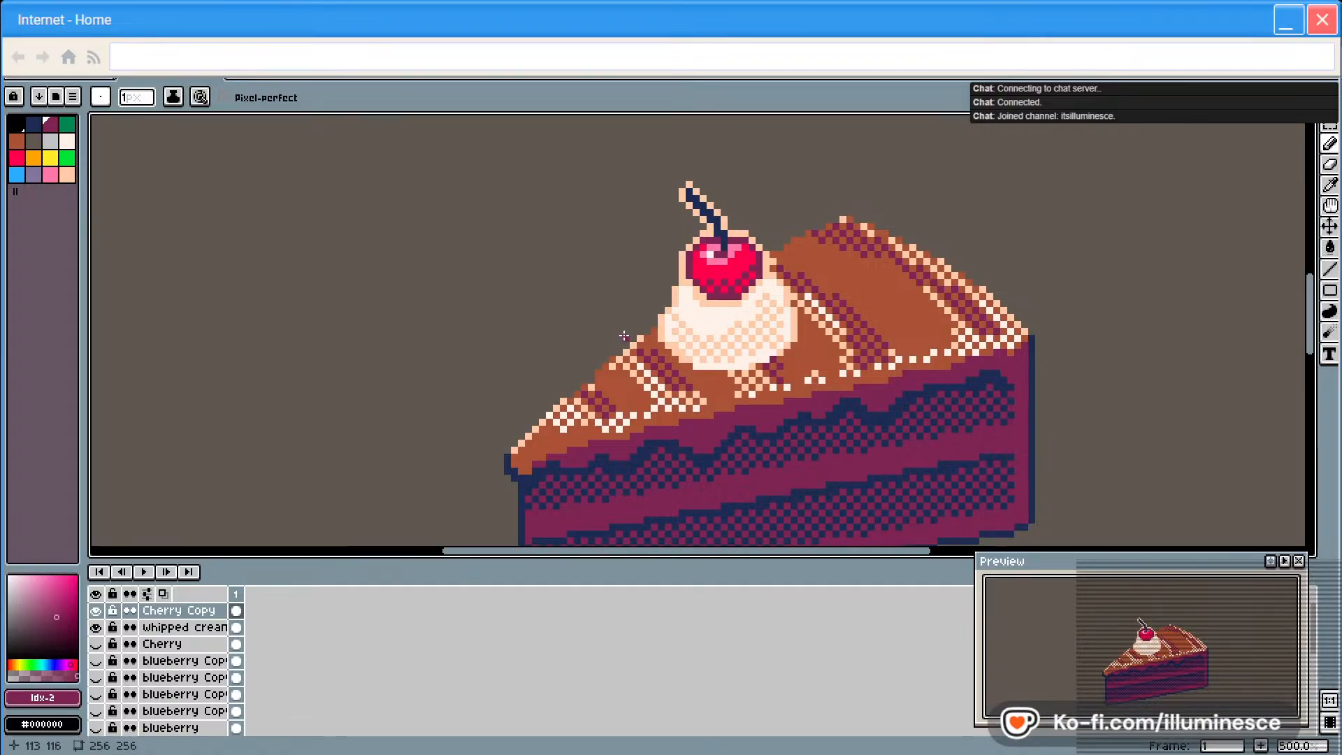
Try shading the cherry's lower part with pink (index 14) using the 1 px Pencil, and undo those strokes
{"action": "left_click", "coordinate": [50, 174]}
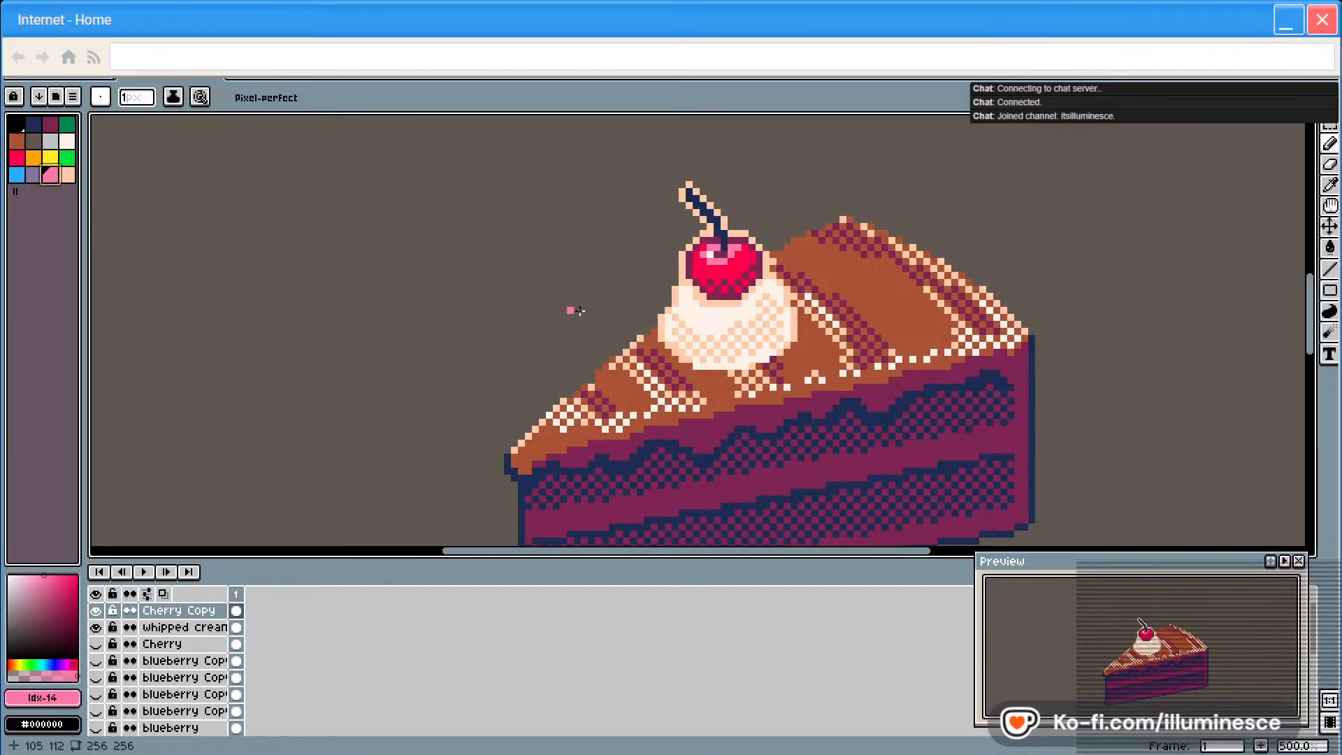
{"action": "left_click_drag", "start_coordinate": [712, 296], "coordinate": [748, 280]}
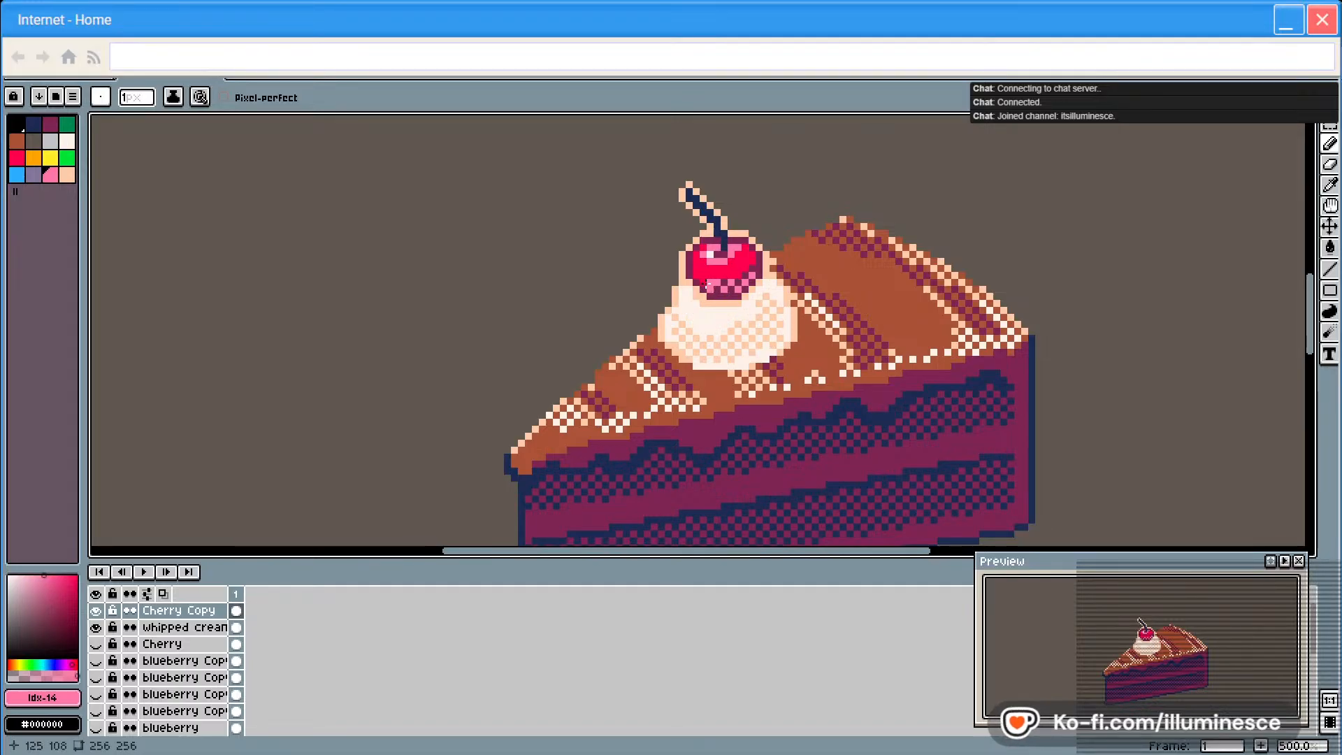
{"action": "key", "text": "ctrl+z"}
{"action": "key", "text": "ctrl+z"}
{"action": "key", "text": "ctrl+z"}
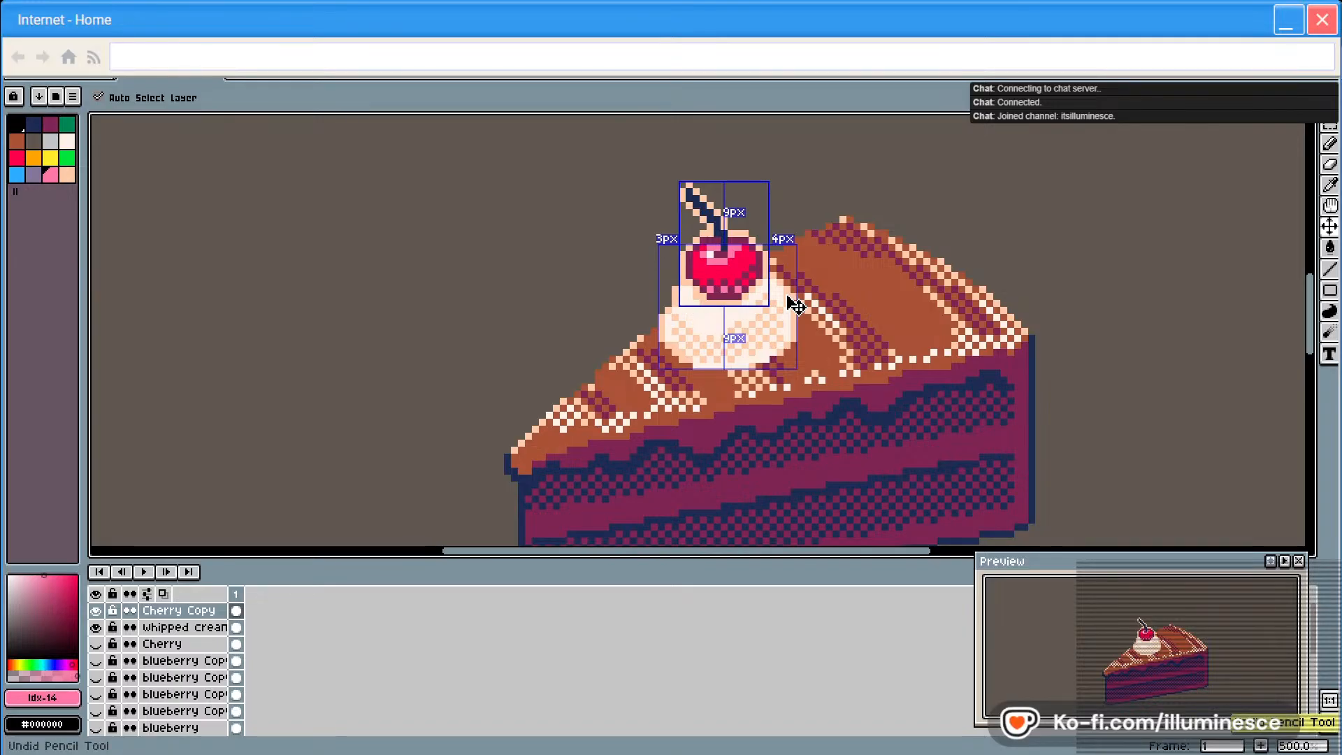
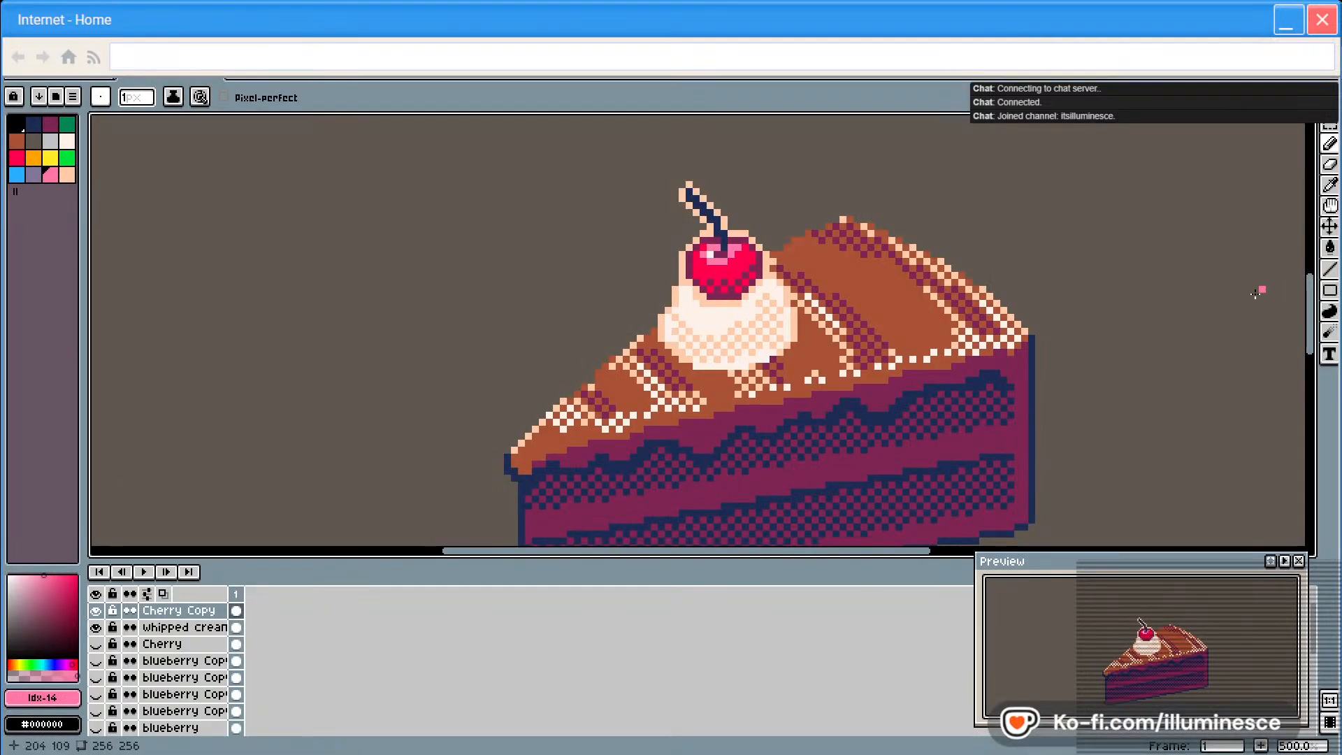
Add a new layer above the Cherry Copy layer and hide the Cherry Copy and whipped cream layers
{"action": "right_click", "coordinate": [190, 612]}
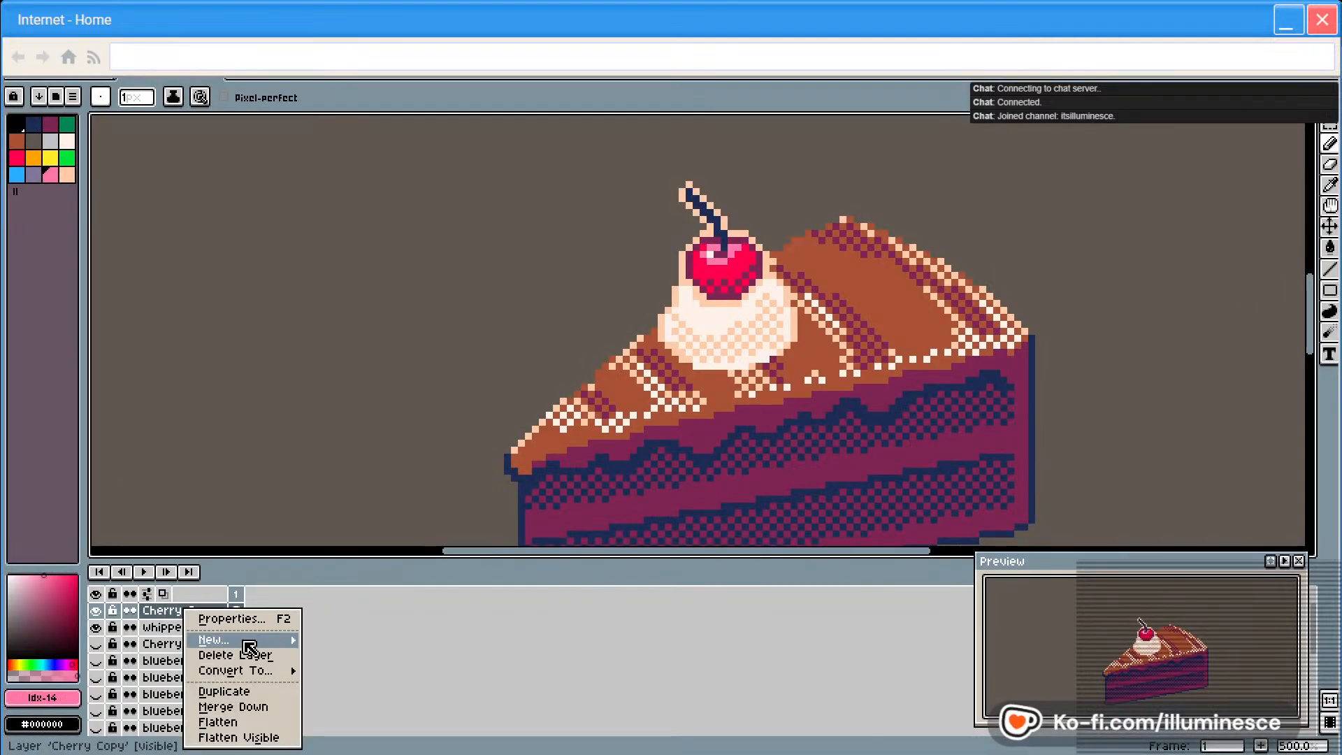
{"action": "mouse_move", "coordinate": [249, 639]}
{"action": "left_click", "coordinate": [350, 638]}
{"action": "left_click_drag", "start_coordinate": [98, 629], "coordinate": [96, 643]}
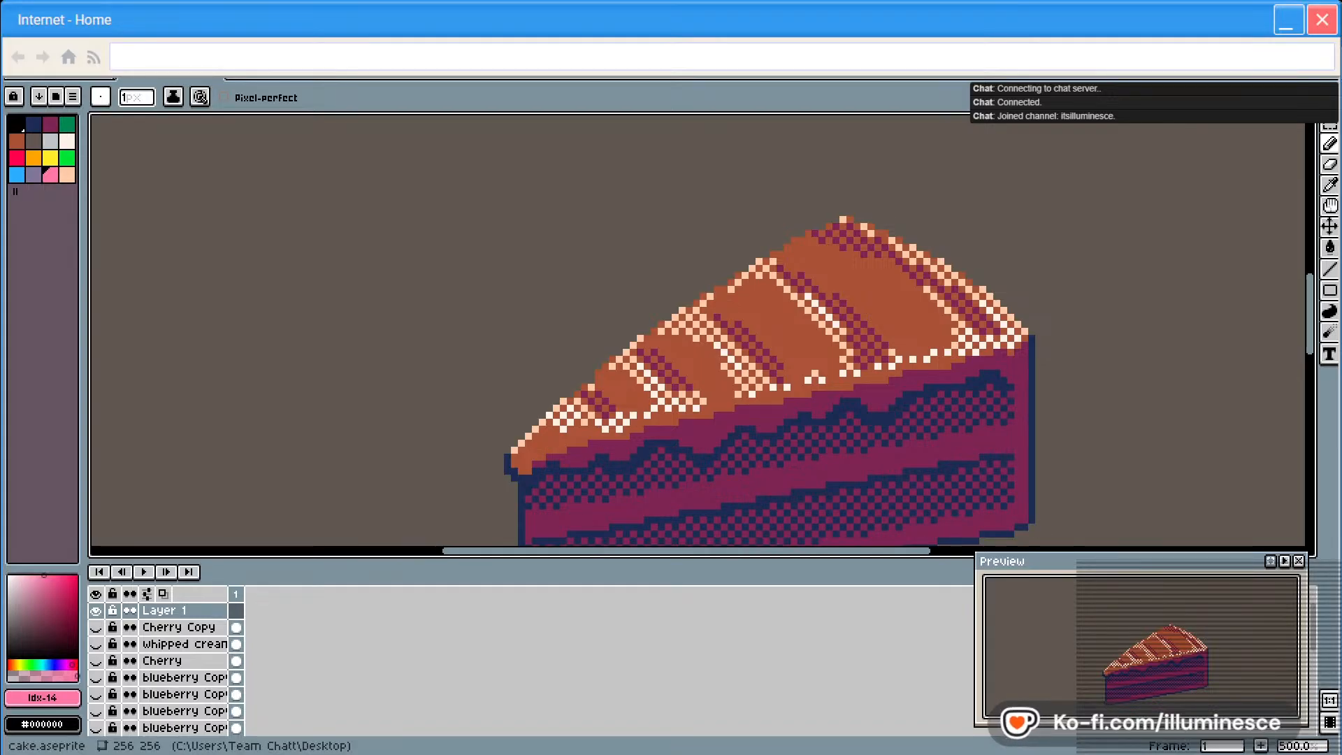
Switch to the browser and examine the "frosting roses" image results for the shape and swirl of piped buttercream roses
{"action": "left_click_drag", "start_coordinate": [1341, 140], "coordinate": [998, 126]}
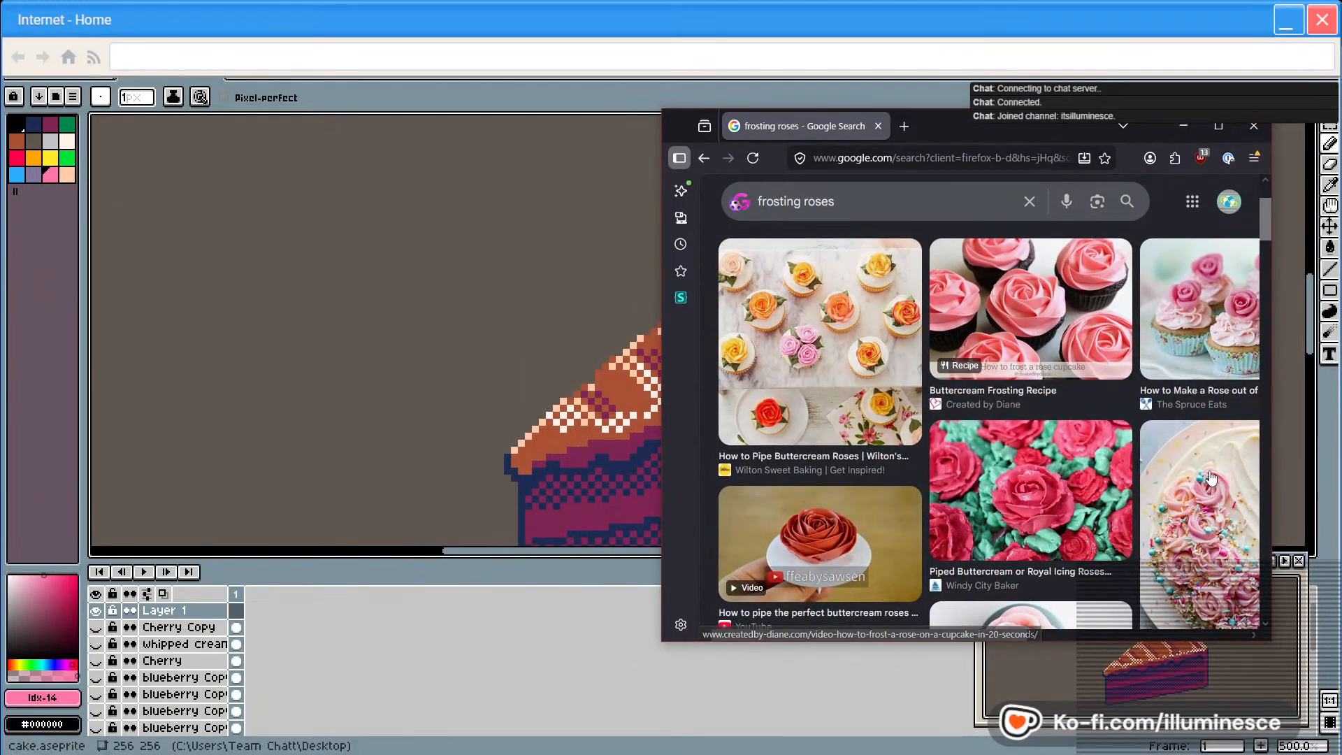
{"action": "scroll", "coordinate": [1133, 414], "scroll_direction": "down", "scroll_amount": 2}
{"action": "scroll", "coordinate": [1130, 416], "scroll_direction": "down", "scroll_amount": 2}
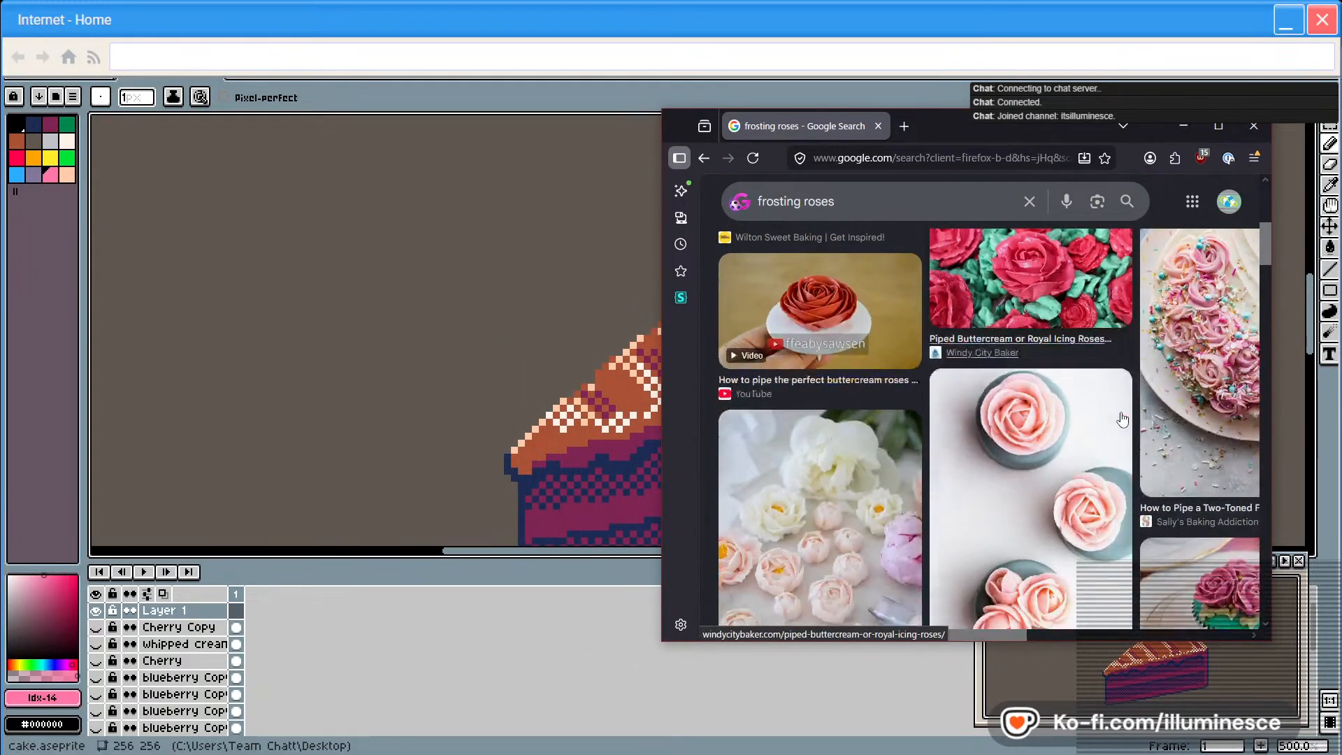
{"action": "scroll", "coordinate": [1123, 418], "scroll_direction": "down", "scroll_amount": 2}
{"action": "scroll", "coordinate": [1122, 418], "scroll_direction": "down", "scroll_amount": 6}
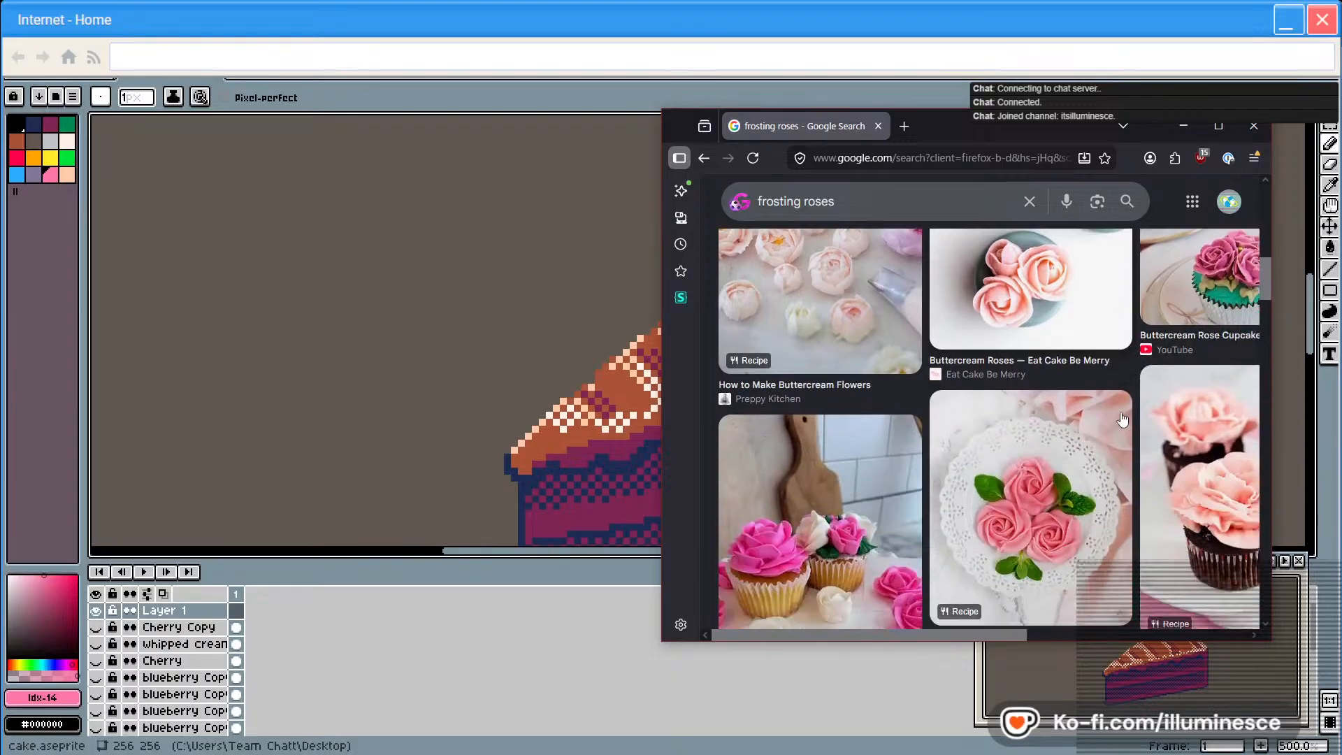
{"action": "scroll", "coordinate": [1123, 419], "scroll_direction": "down", "scroll_amount": 4}
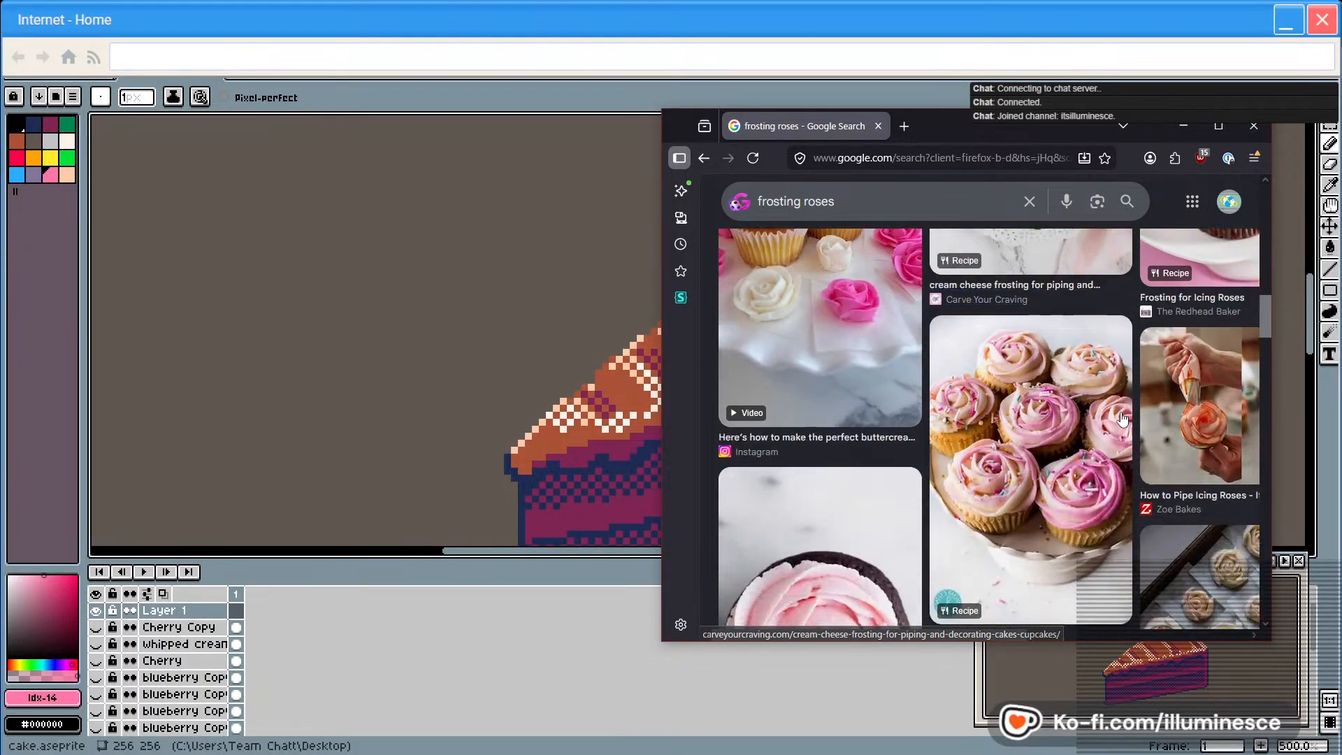
{"action": "scroll", "coordinate": [1123, 419], "scroll_direction": "down", "scroll_amount": 5}
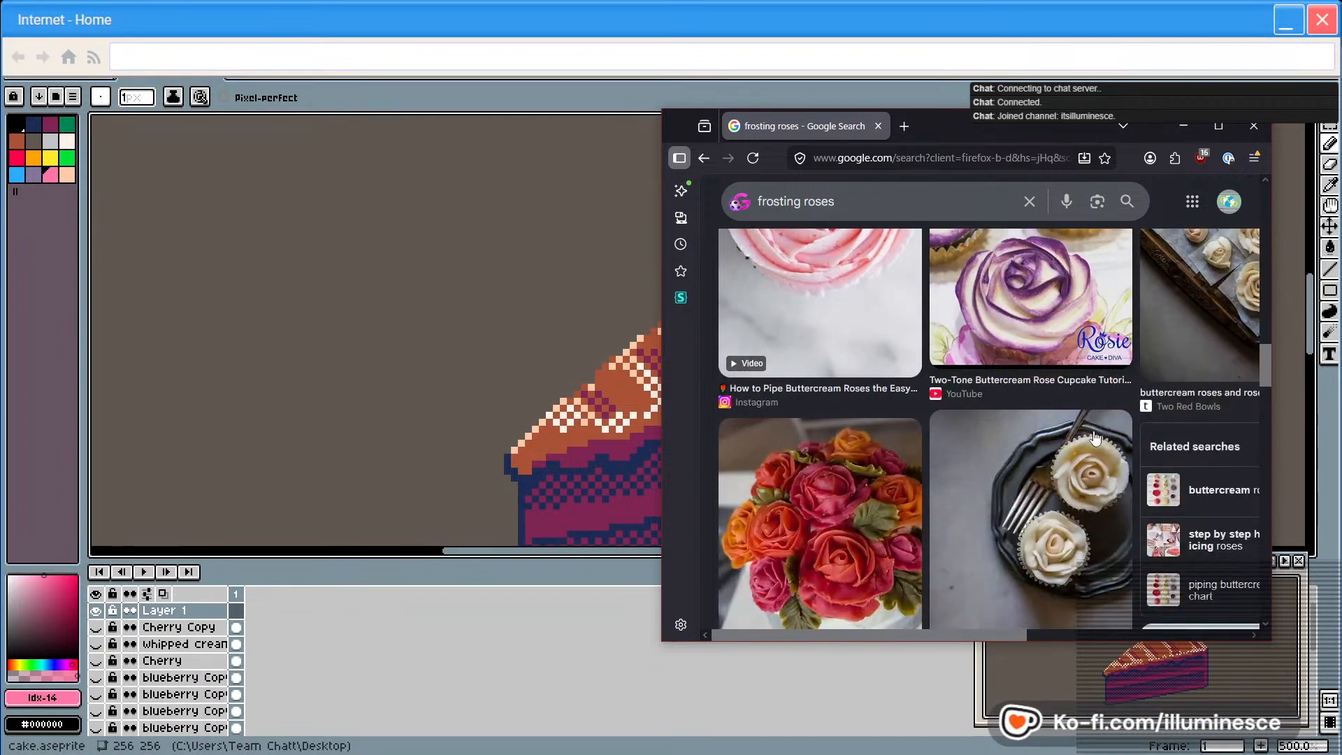
{"action": "scroll", "coordinate": [1094, 461], "scroll_direction": "down", "scroll_amount": 8}
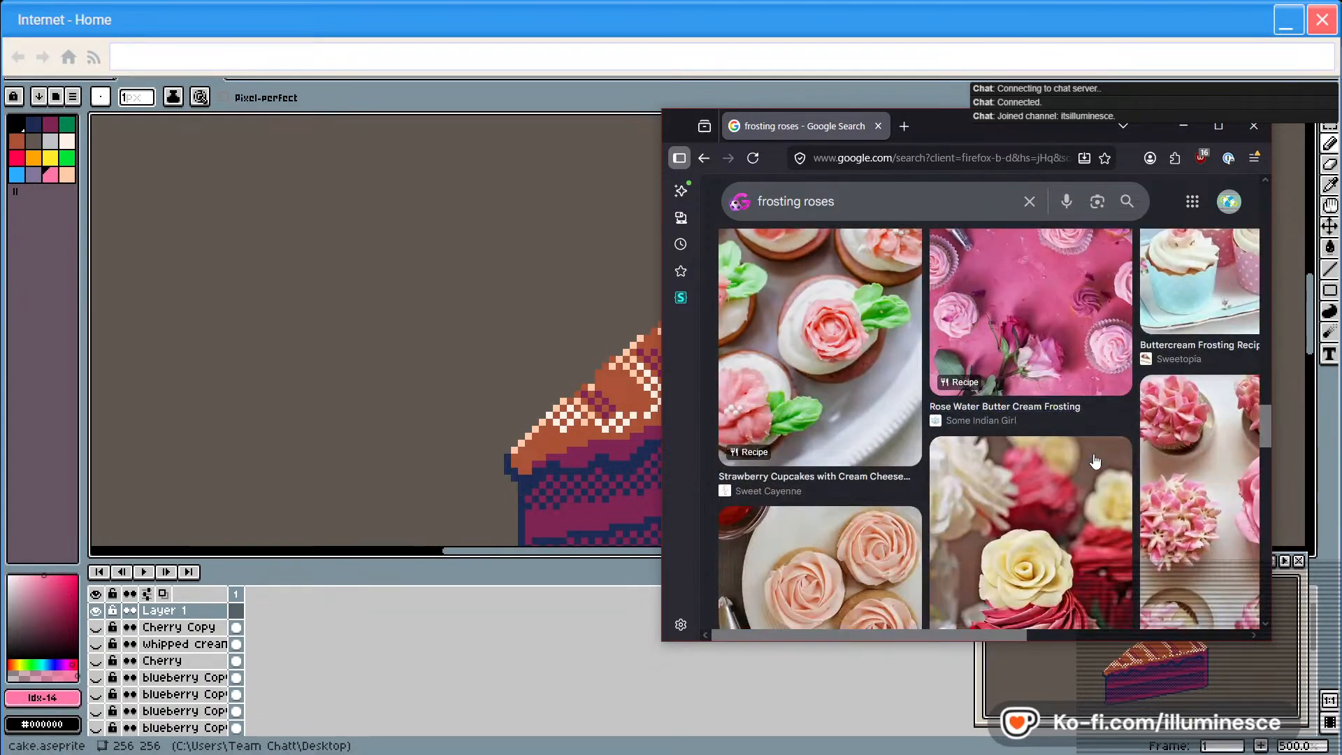
{"action": "scroll", "coordinate": [1094, 461], "scroll_direction": "down", "scroll_amount": 3}
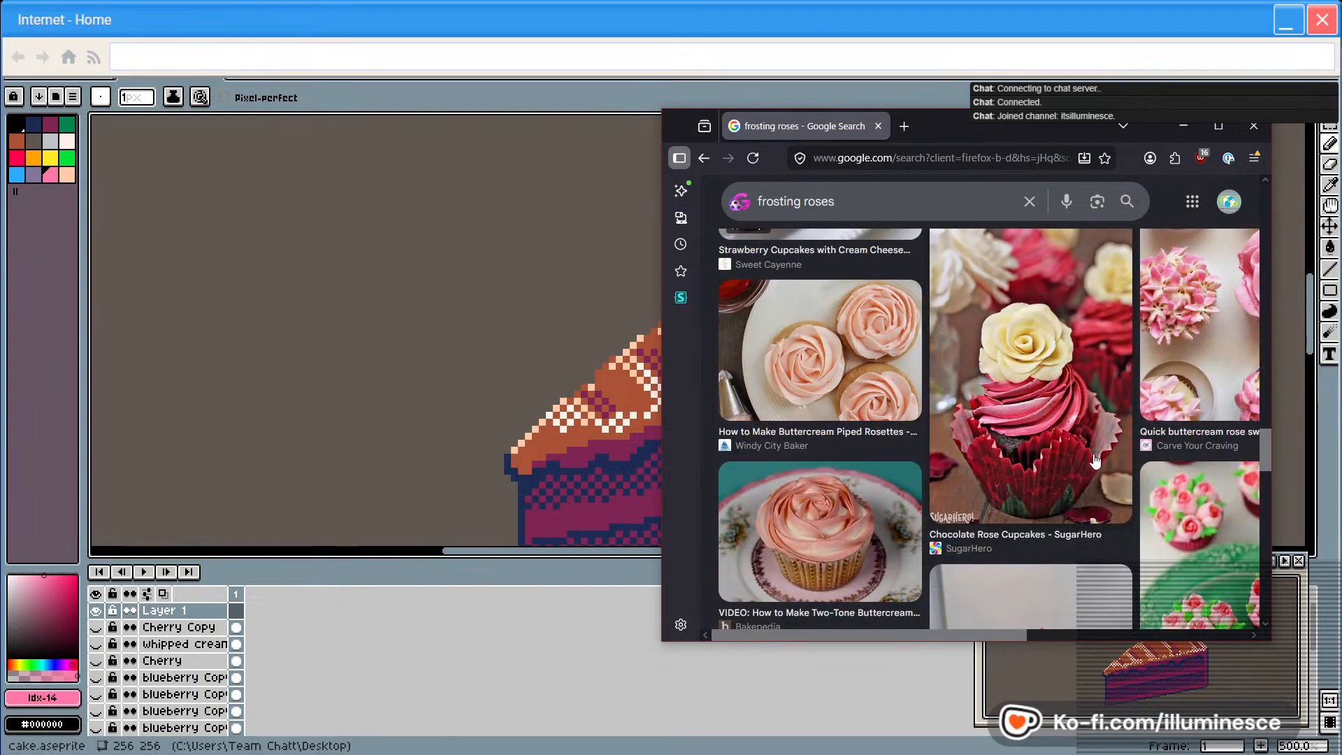
{"action": "scroll", "coordinate": [1094, 462], "scroll_direction": "up", "scroll_amount": 10}
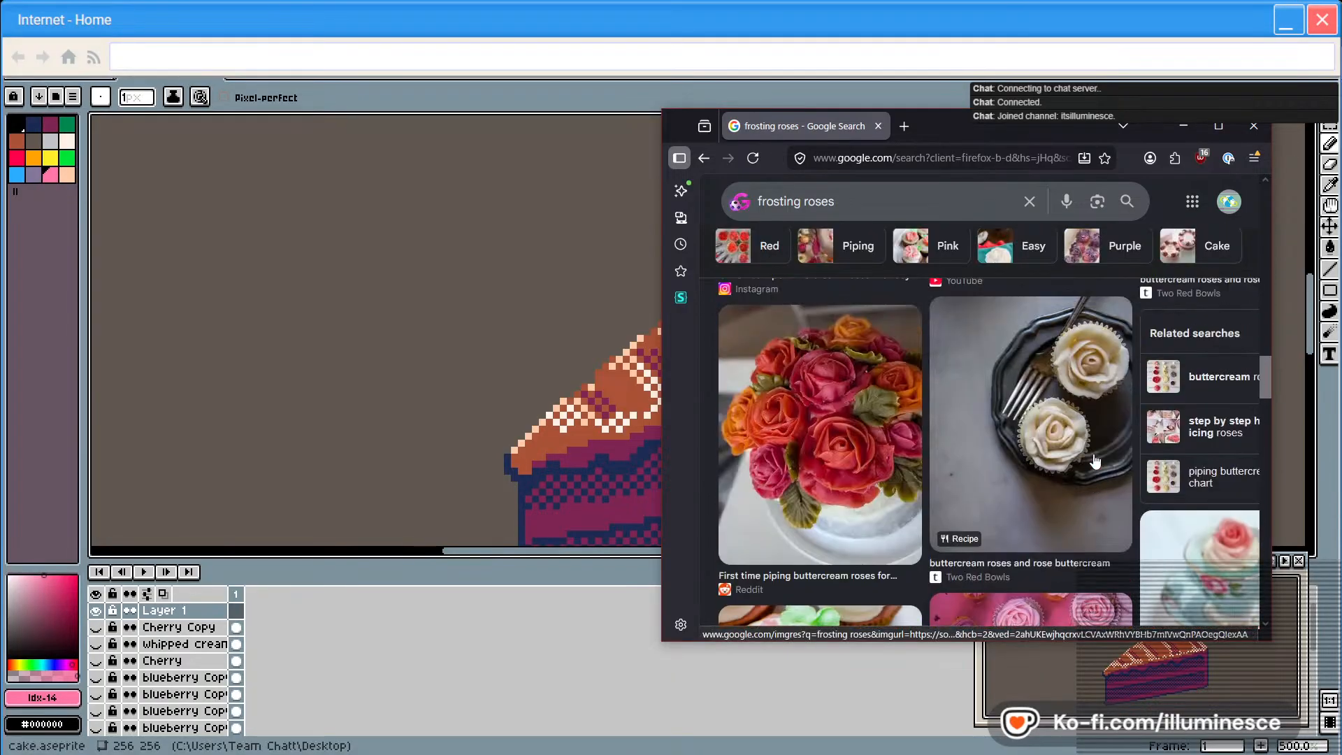
{"action": "scroll", "coordinate": [1095, 461], "scroll_direction": "up", "scroll_amount": 10}
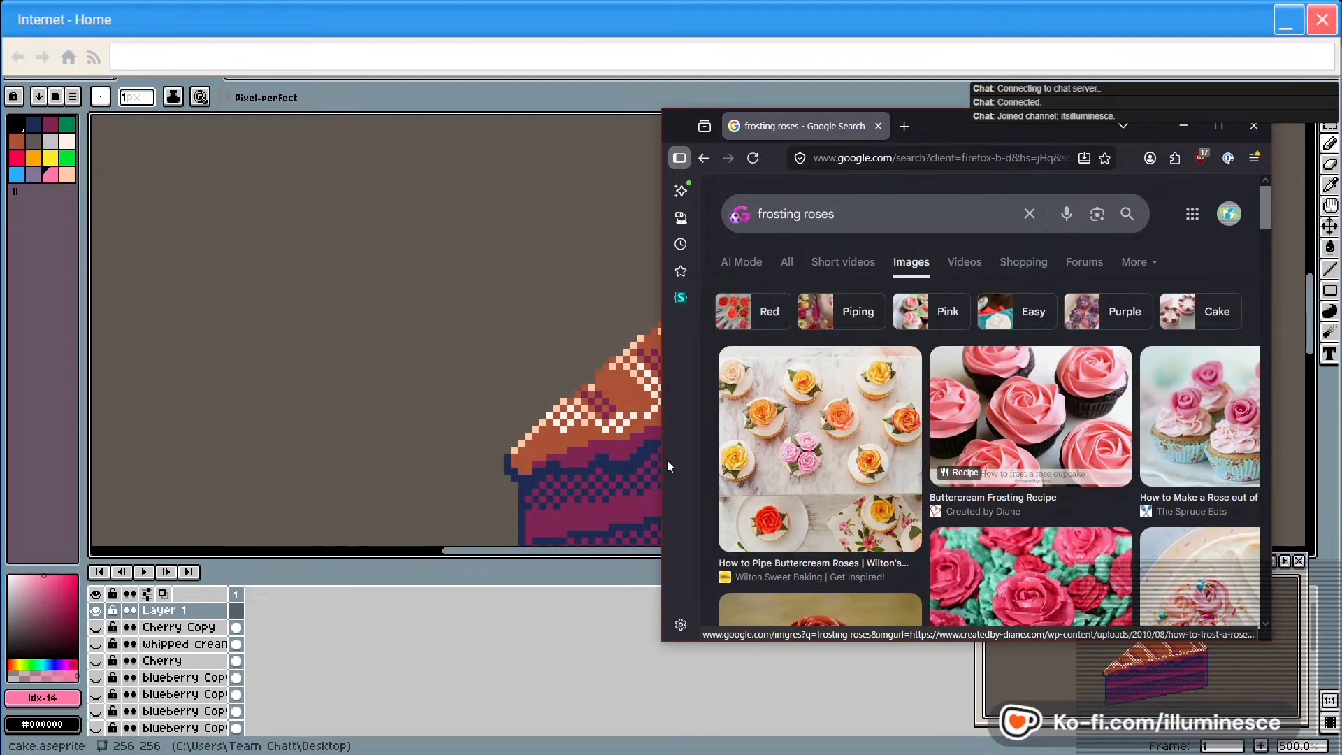
Switch back to Aseprite and rename the new layer to "frosting roses"
{"action": "left_click", "coordinate": [489, 624]}
{"action": "double_click", "coordinate": [167, 614]}
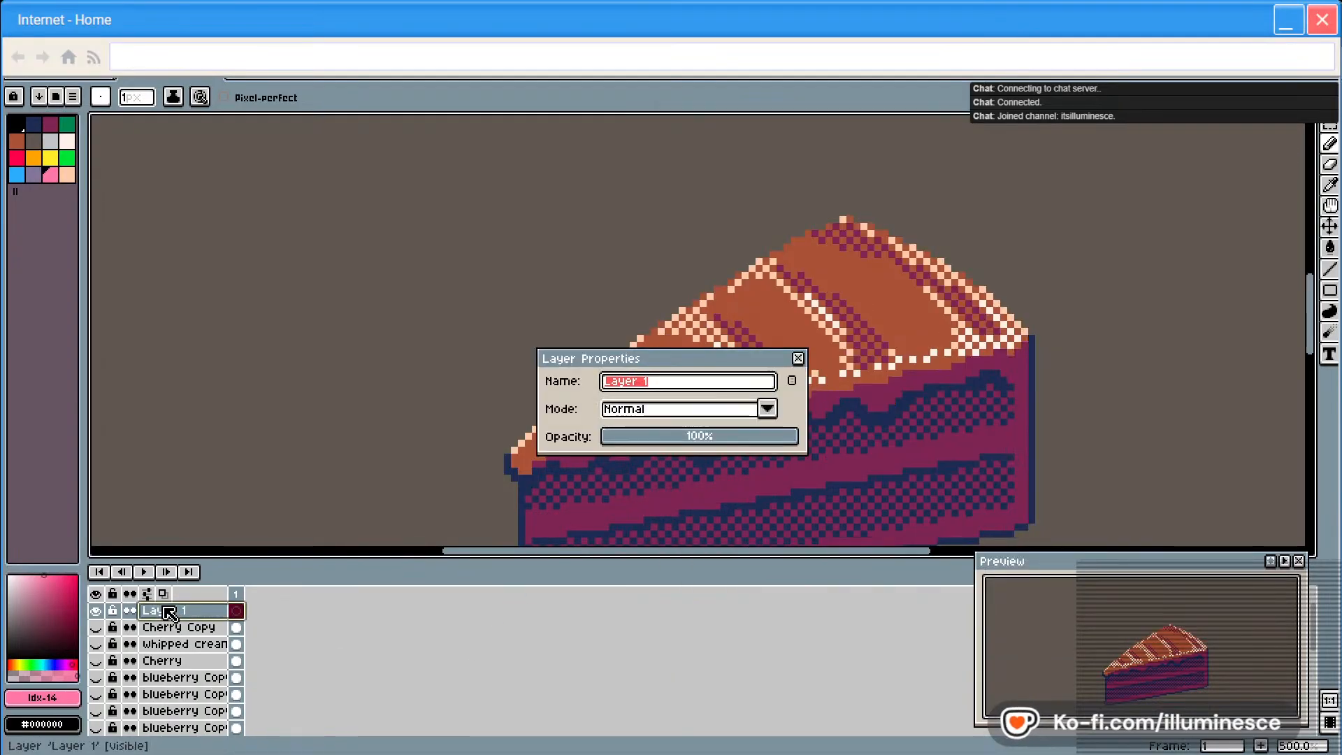
{"action": "type", "text": "frosting roses"}
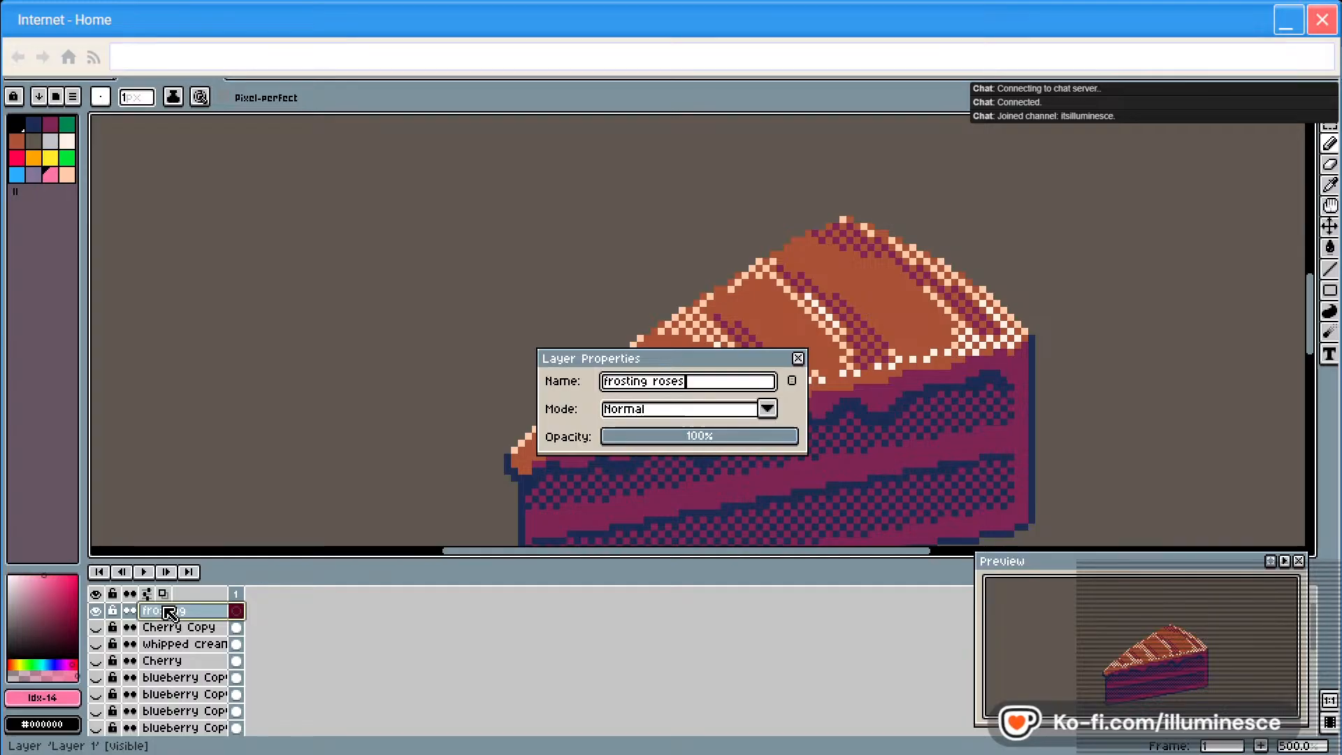
{"action": "key", "text": "Return"}
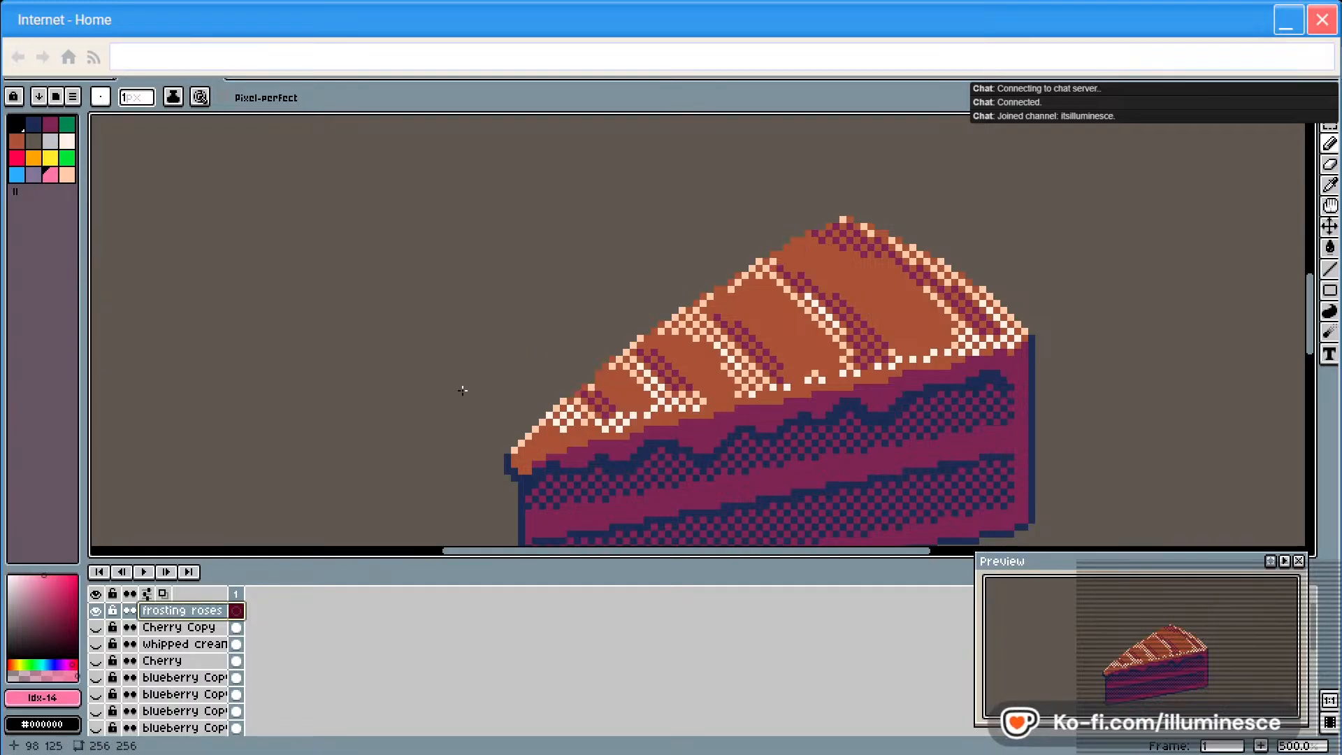
With a 6 px brush, paint two pink (index 14) oval rose bases at the cake's back end, the upper about 18 by 13 pixels
{"action": "left_click_drag", "start_coordinate": [136, 96], "coordinate": [137, 119]}
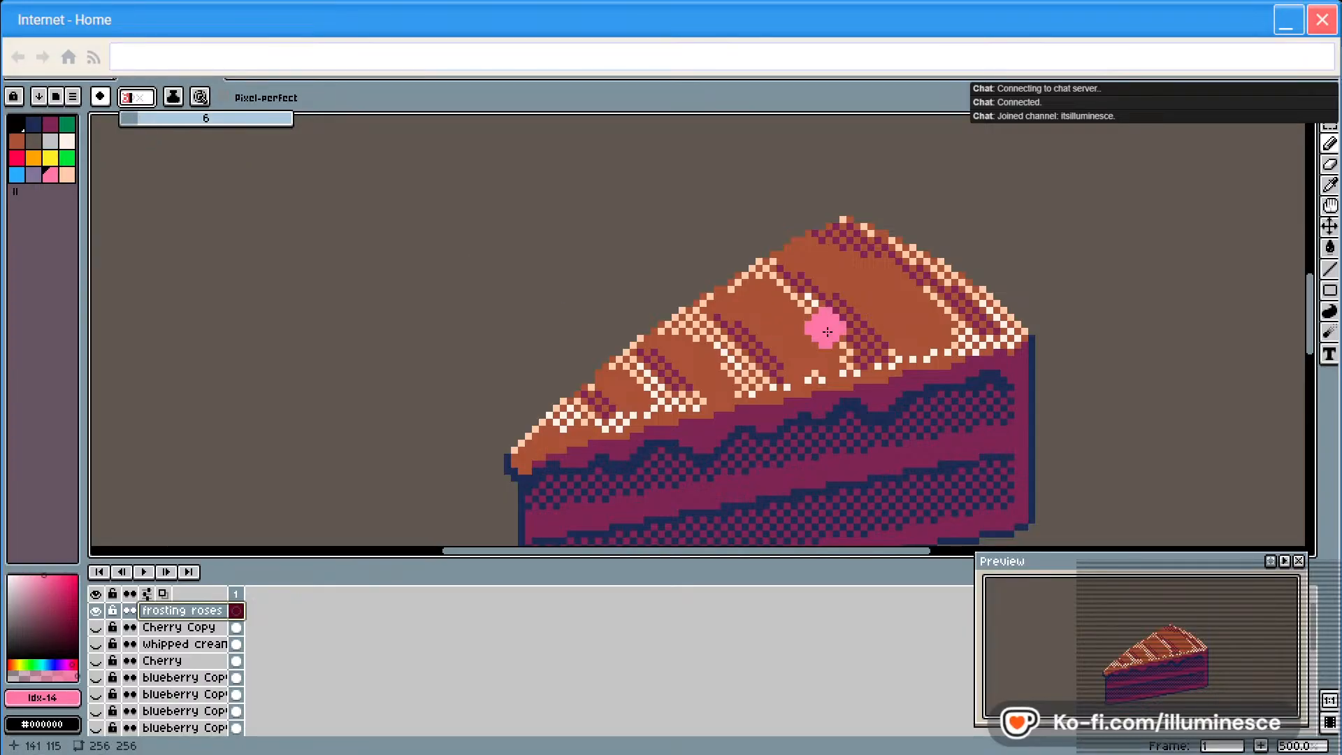
{"action": "mouse_move", "coordinate": [788, 227]}
{"action": "left_mouse_down"}
{"action": "mouse_move", "coordinate": [830, 255]}
{"action": "mouse_move", "coordinate": [838, 217]}
{"action": "mouse_move", "coordinate": [860, 250]}
{"action": "mouse_move", "coordinate": [776, 236]}
{"action": "mouse_move", "coordinate": [814, 231]}
{"action": "left_mouse_up"}
{"action": "mouse_move", "coordinate": [950, 313]}
{"action": "left_mouse_down"}
{"action": "mouse_move", "coordinate": [947, 343]}
{"action": "mouse_move", "coordinate": [918, 310]}
{"action": "mouse_move", "coordinate": [957, 360]}
{"action": "left_mouse_up"}
{"action": "key", "text": "ctrl+z"}
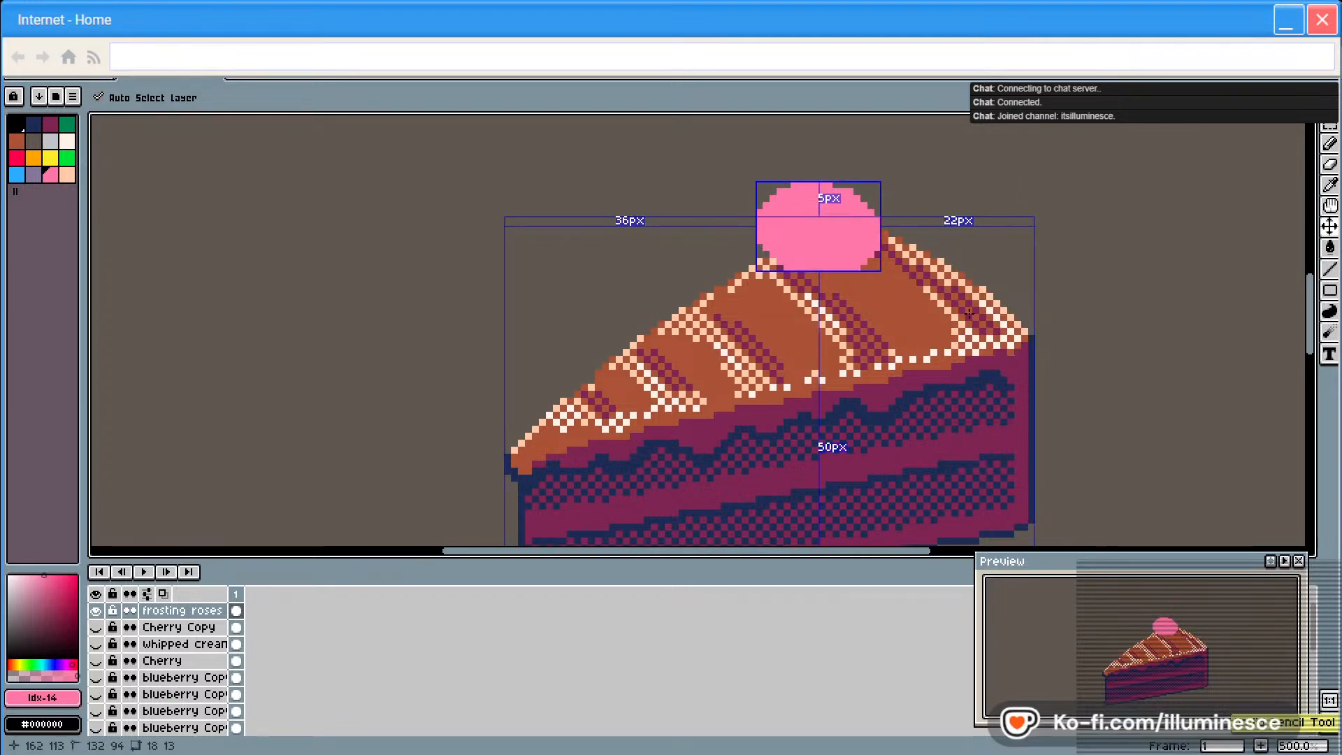
{"action": "mouse_move", "coordinate": [958, 283]}
{"action": "left_mouse_down"}
{"action": "mouse_move", "coordinate": [972, 293]}
{"action": "mouse_move", "coordinate": [908, 321]}
{"action": "mouse_move", "coordinate": [946, 306]}
{"action": "left_mouse_up"}
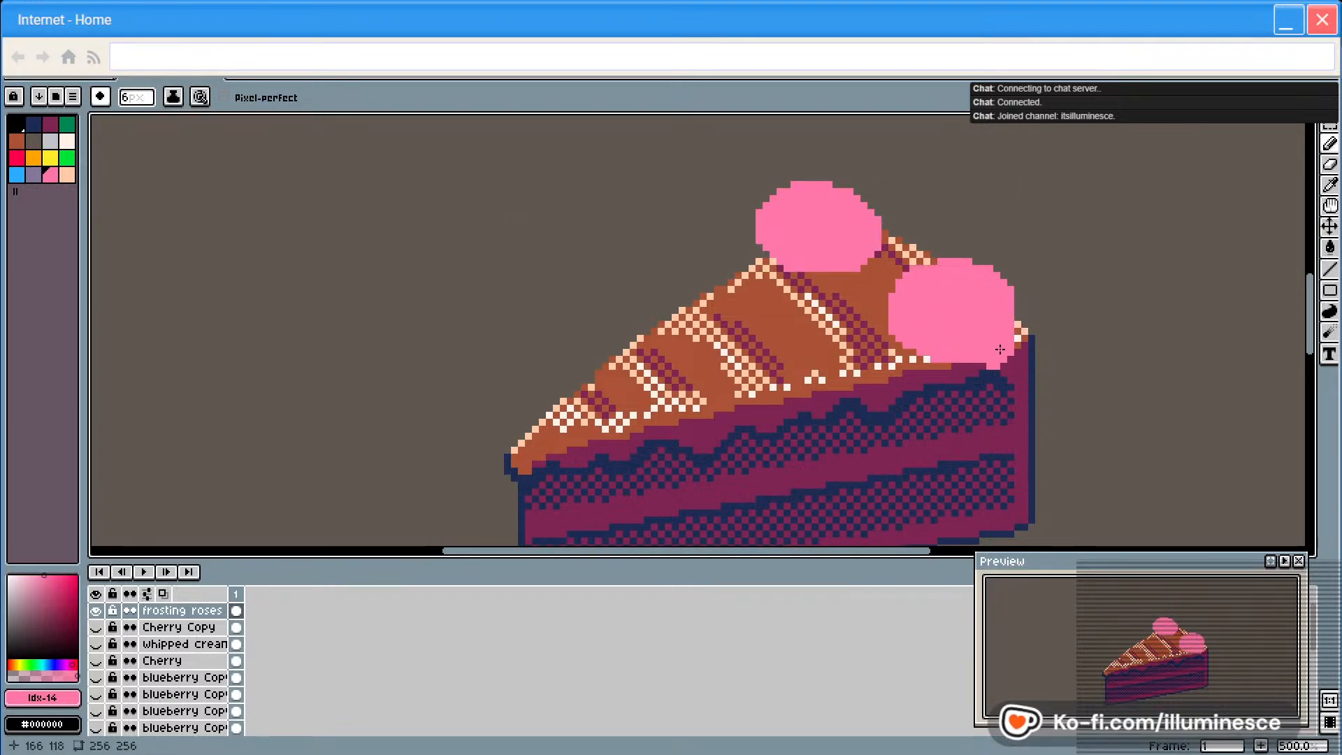
{"action": "left_click", "coordinate": [1006, 315]}
{"action": "left_click", "coordinate": [1009, 310]}
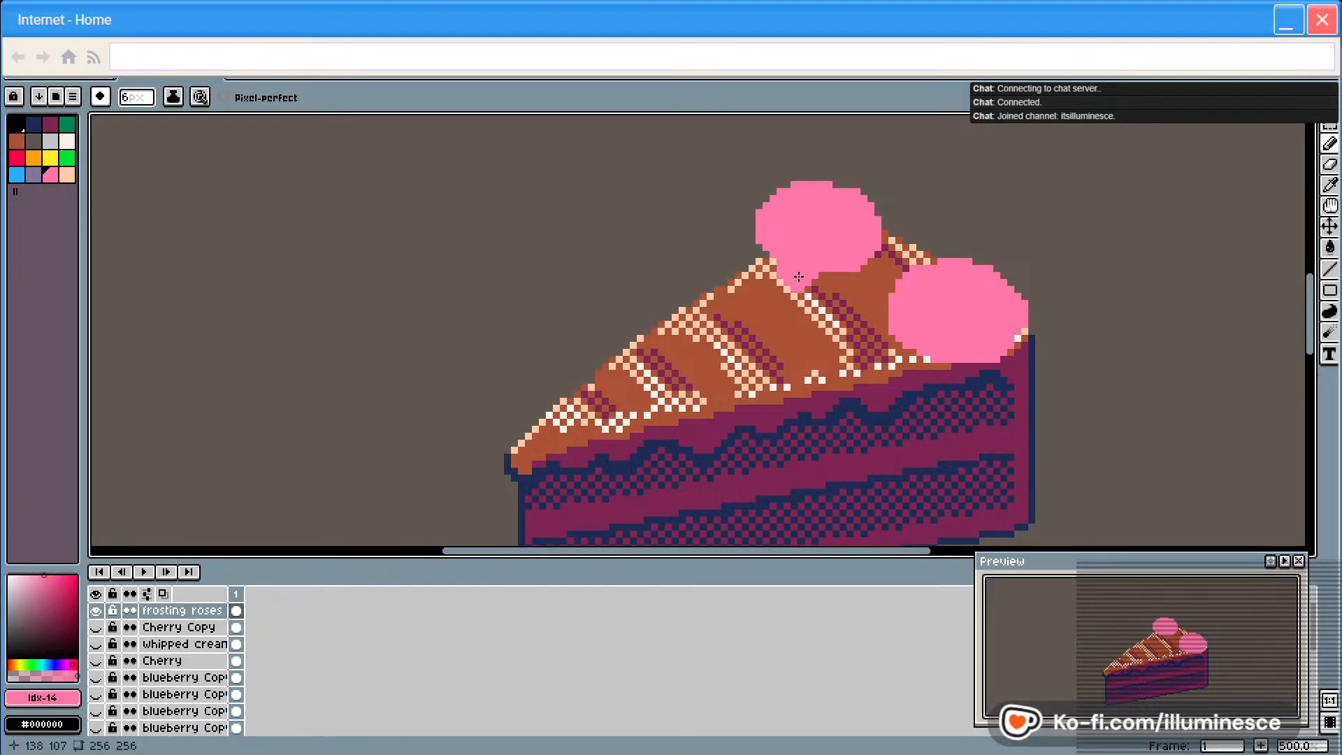
{"action": "left_click", "coordinate": [853, 289]}
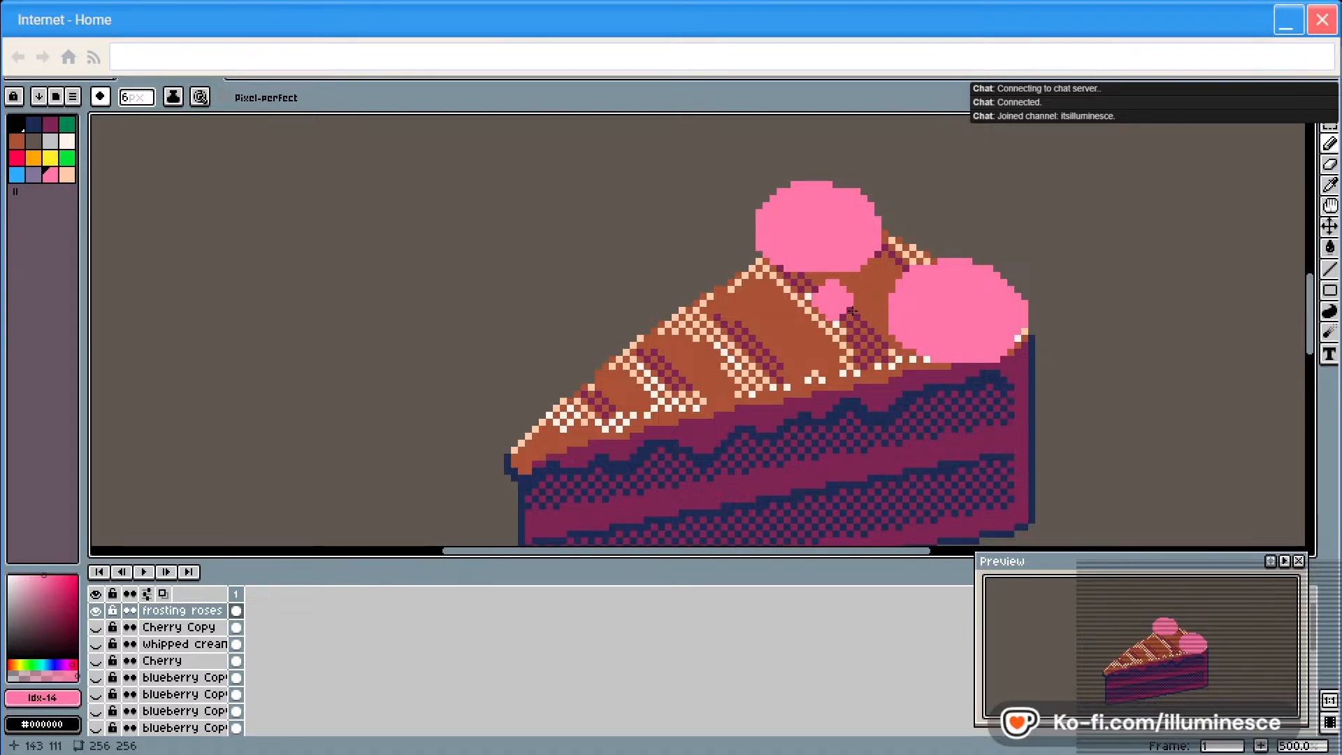
Choose dark purple (index 2) with a 1 px brush, consult the frosting roses images, and try a short petal line on the upper oval
{"action": "left_click", "coordinate": [50, 124]}
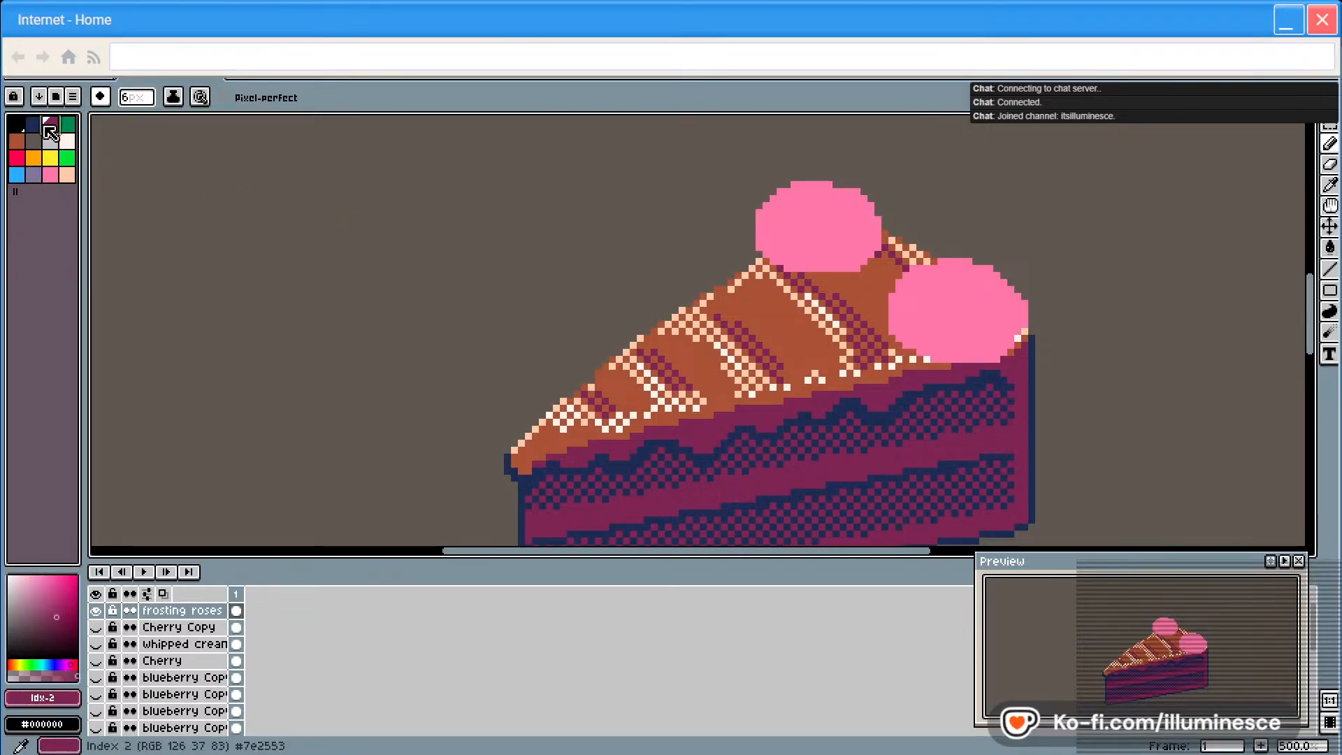
{"action": "left_click", "coordinate": [137, 97]}
{"action": "type", "text": "1"}
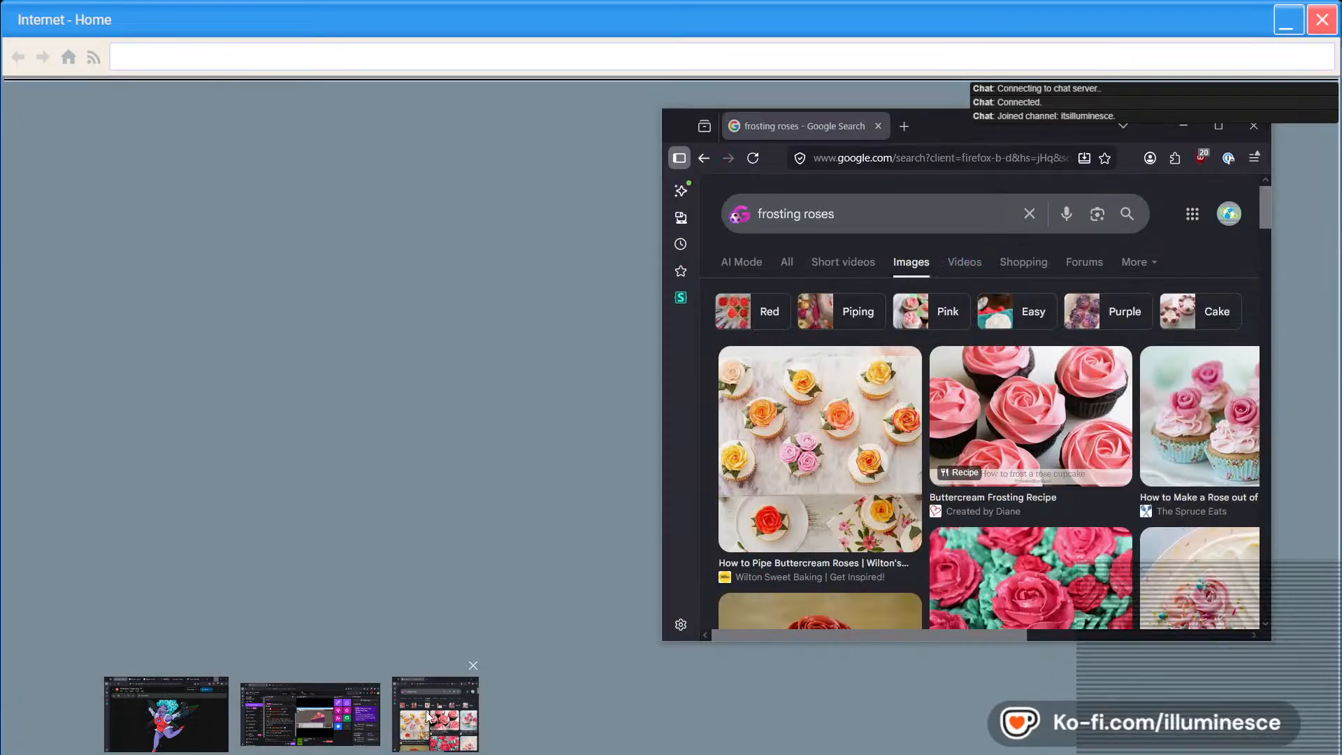
{"action": "left_click", "coordinate": [437, 709]}
{"action": "left_click_drag", "start_coordinate": [993, 126], "coordinate": [313, 132]}
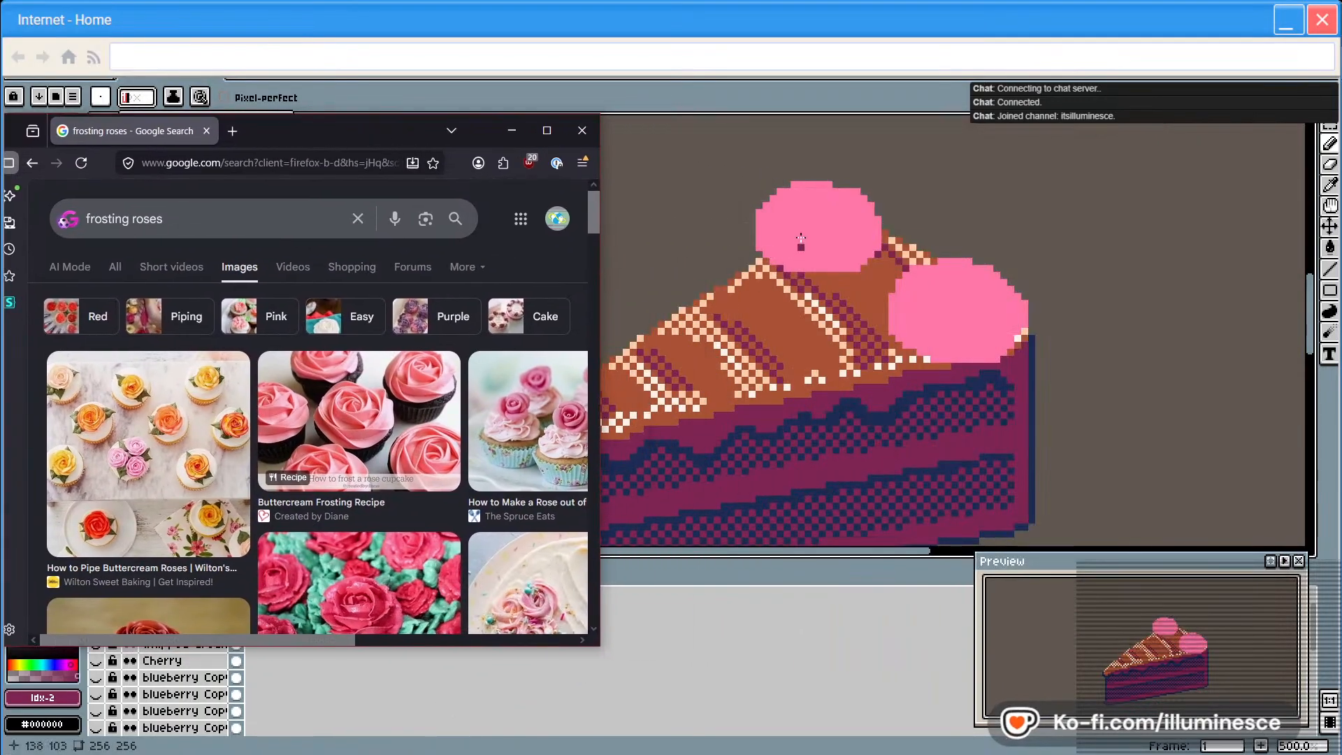
{"action": "left_click", "coordinate": [776, 221]}
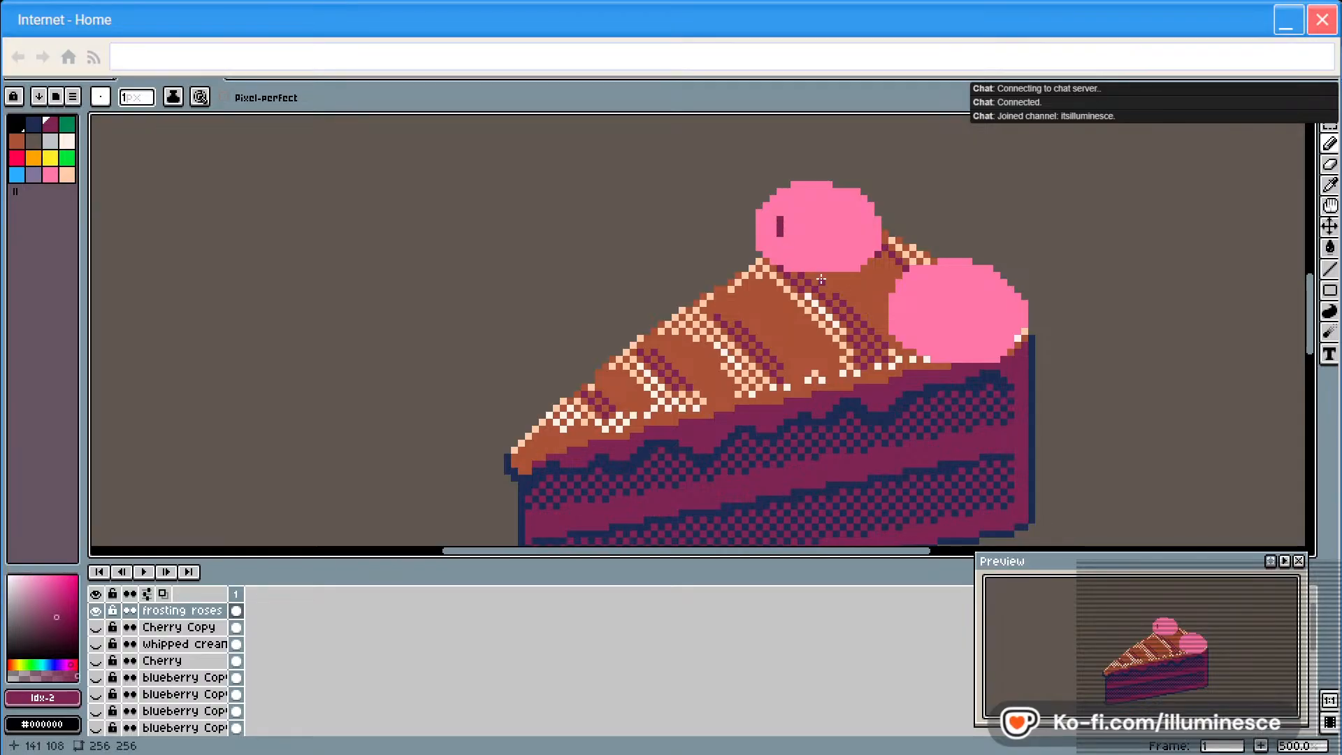
Reopen the browser's frosting roses images, move that window clear of the upper rose, and return to the canvas
{"action": "mouse_move", "coordinate": [297, 748]}
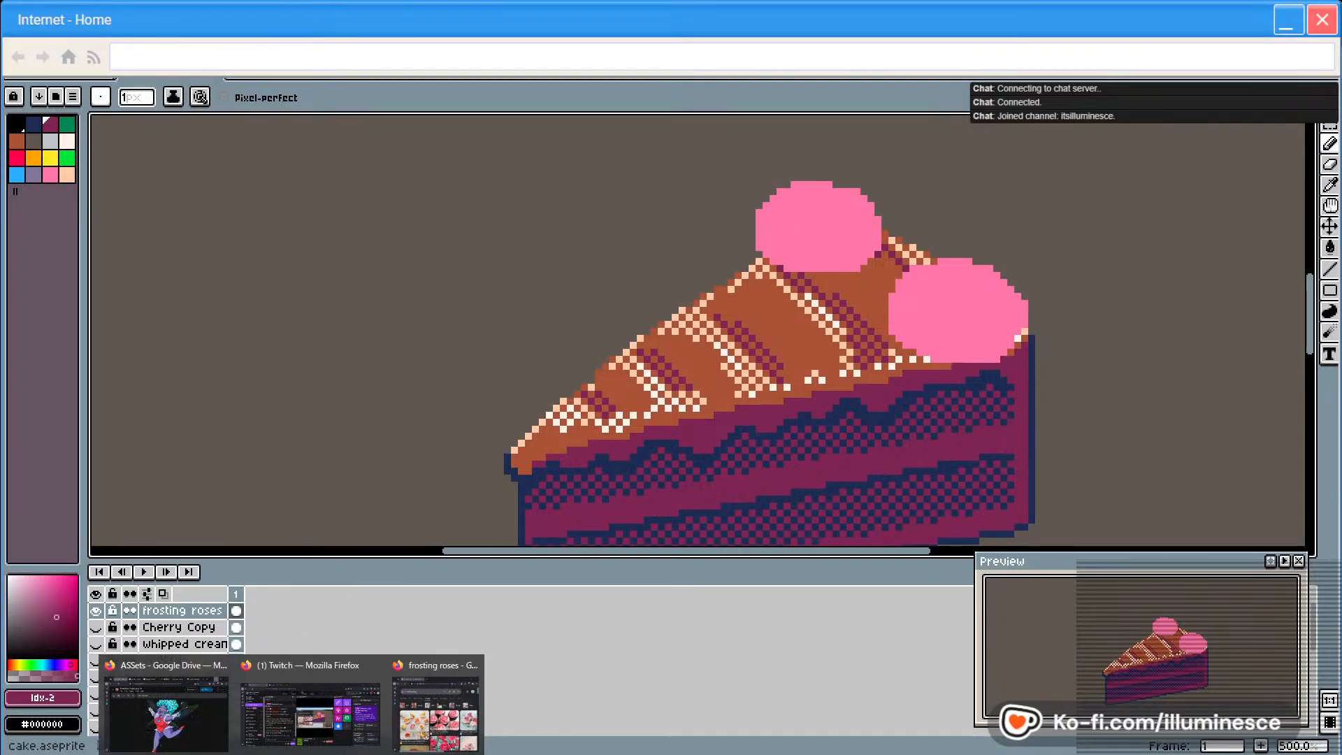
{"action": "left_click", "coordinate": [466, 714]}
{"action": "left_click_drag", "start_coordinate": [308, 127], "coordinate": [1061, 210]}
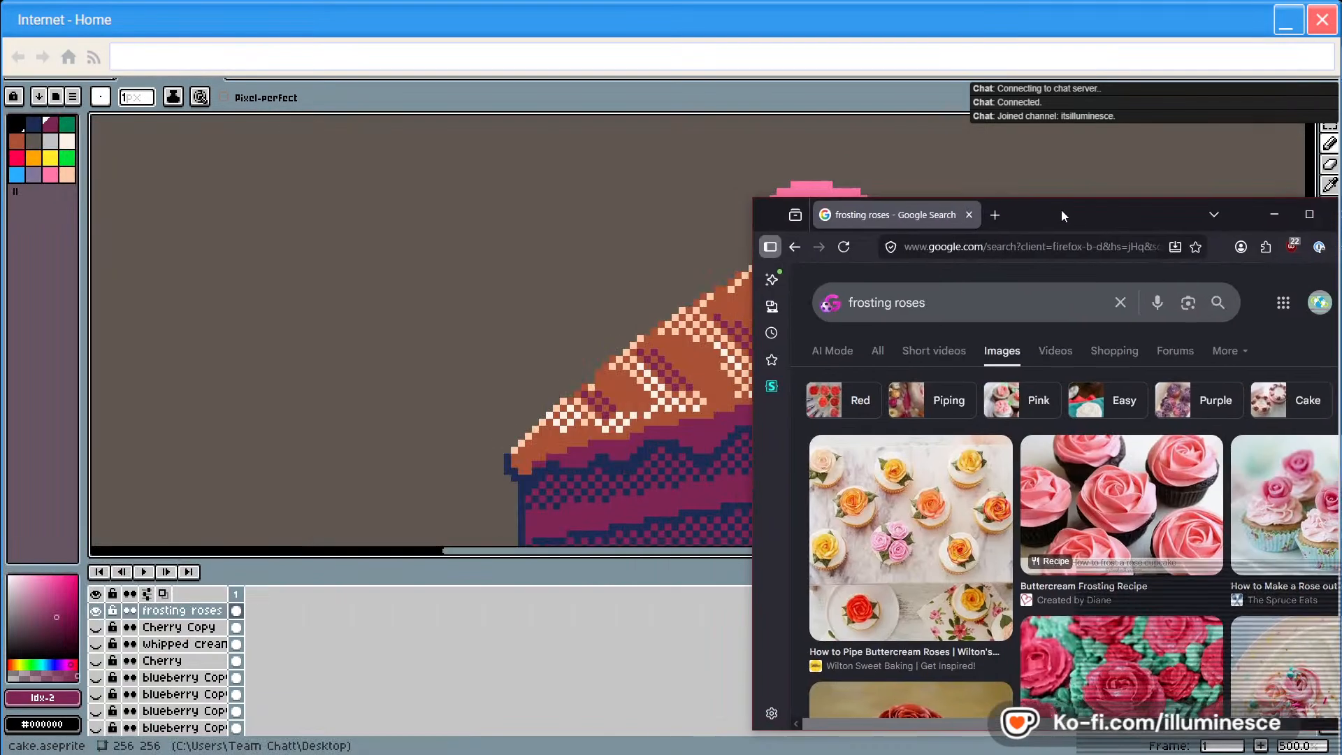
{"action": "left_click", "coordinate": [699, 210]}
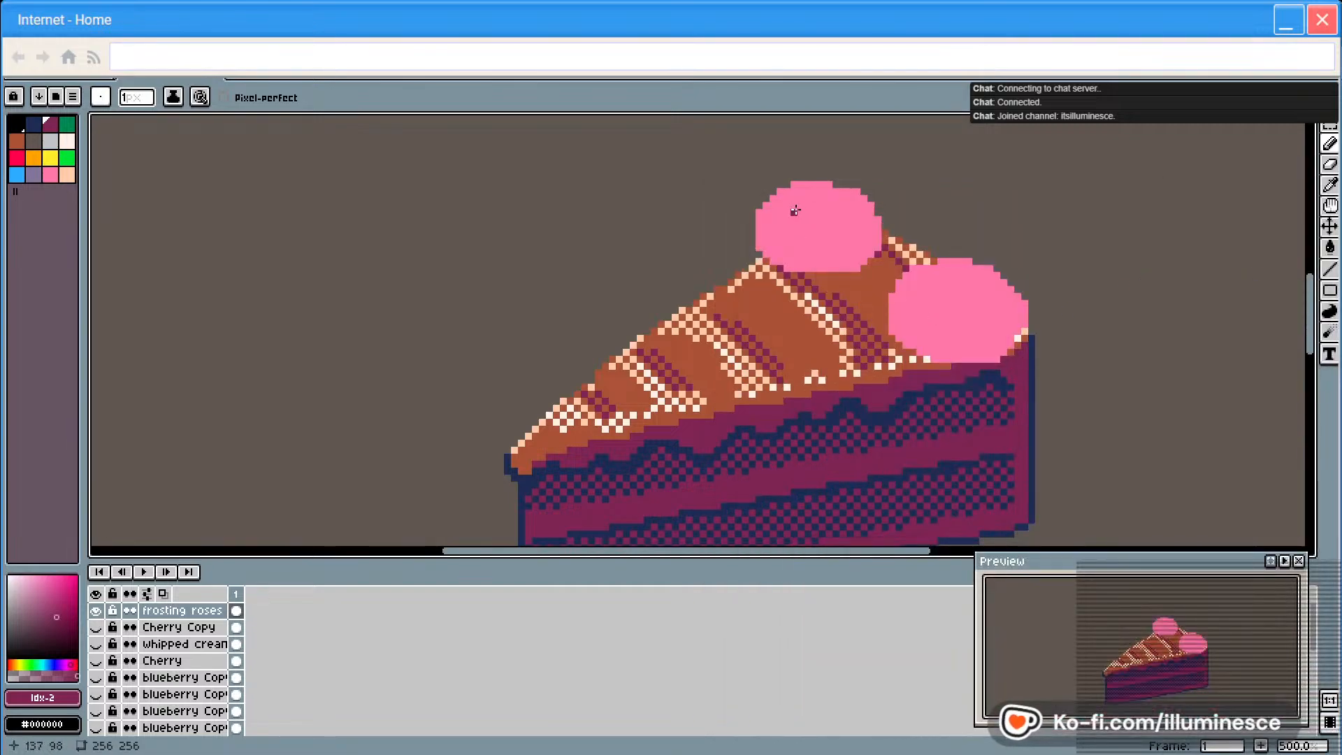
Draw the upper rose's petals as a dark purple spiral from its center outward, with a dark purple outline along its lower edge
{"action": "mouse_move", "coordinate": [794, 211]}
{"action": "left_mouse_down"}
{"action": "mouse_move", "coordinate": [832, 198]}
{"action": "mouse_move", "coordinate": [849, 217]}
{"action": "mouse_move", "coordinate": [780, 211]}
{"action": "mouse_move", "coordinate": [802, 197]}
{"action": "mouse_move", "coordinate": [835, 233]}
{"action": "mouse_move", "coordinate": [845, 224]}
{"action": "mouse_move", "coordinate": [811, 213]}
{"action": "left_mouse_up"}
{"action": "left_click", "coordinate": [808, 231]}
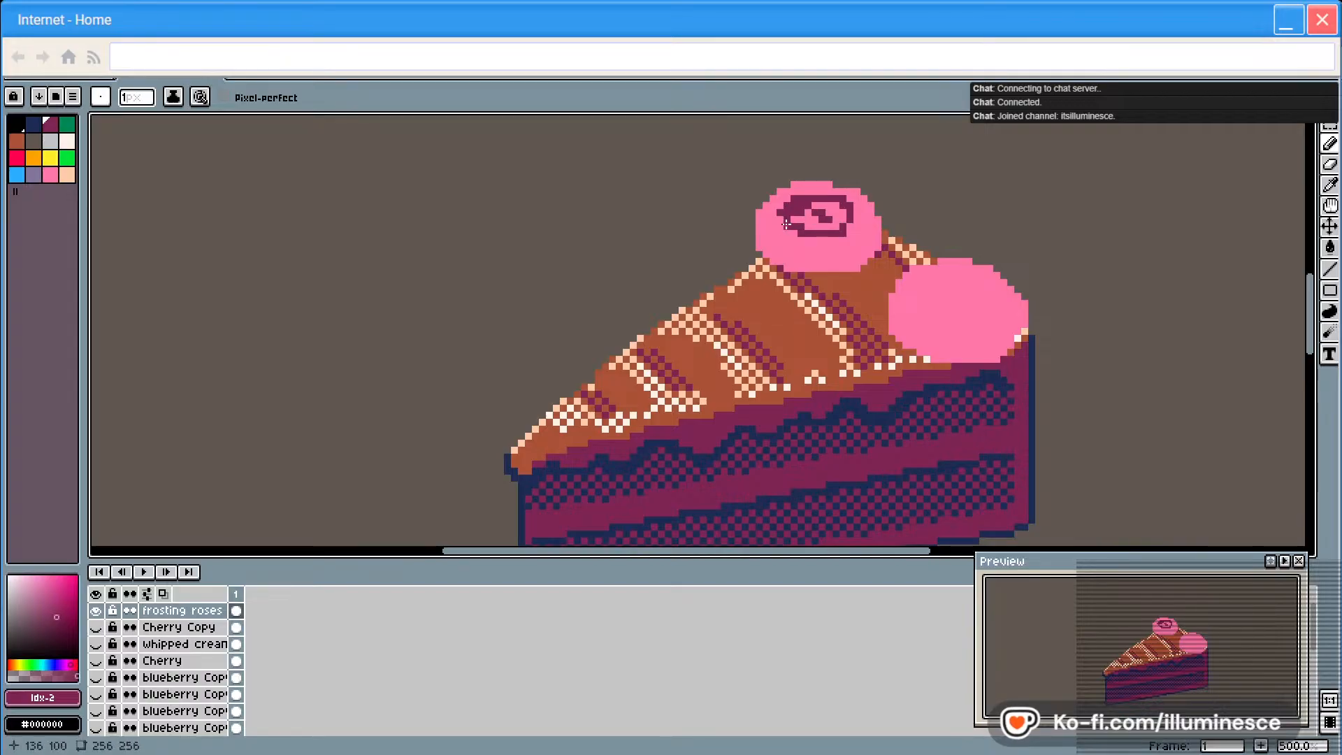
{"action": "mouse_move", "coordinate": [780, 229]}
{"action": "left_mouse_down"}
{"action": "mouse_move", "coordinate": [822, 257]}
{"action": "mouse_move", "coordinate": [864, 234]}
{"action": "left_mouse_up"}
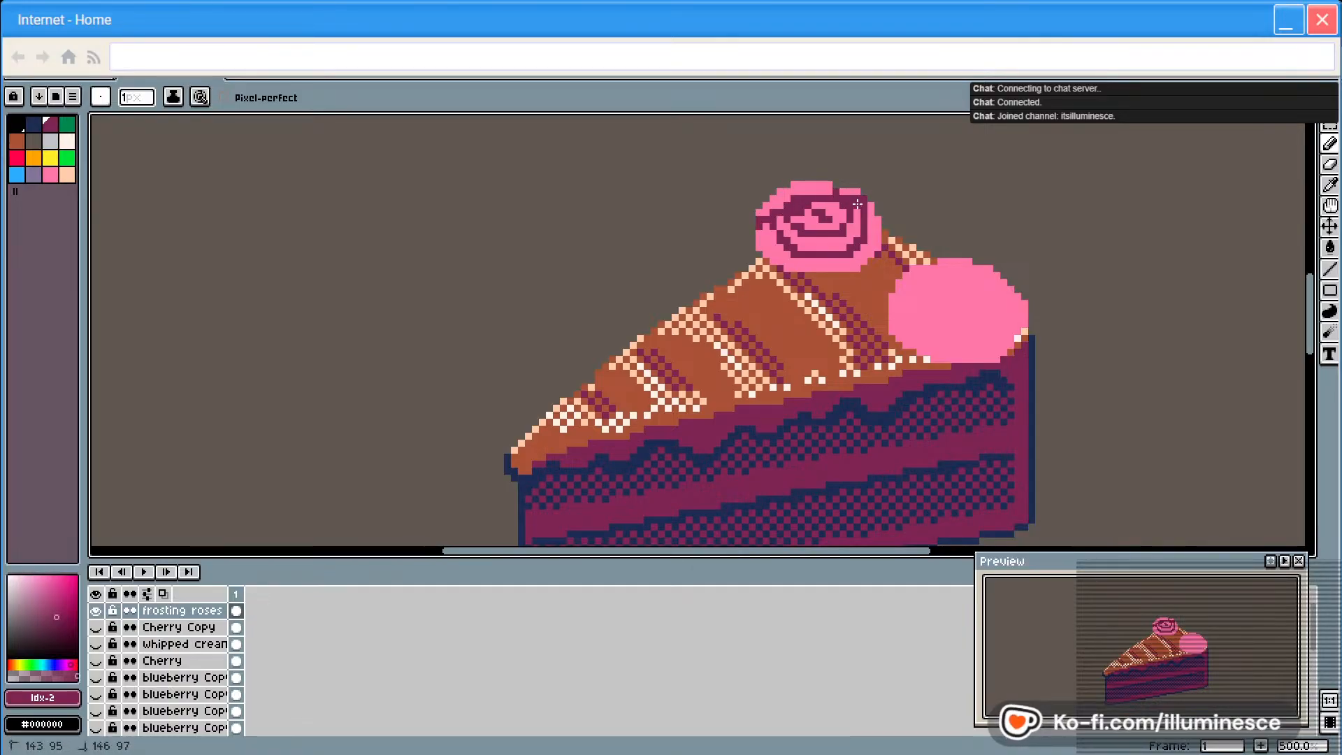
{"action": "key", "text": "ctrl"}
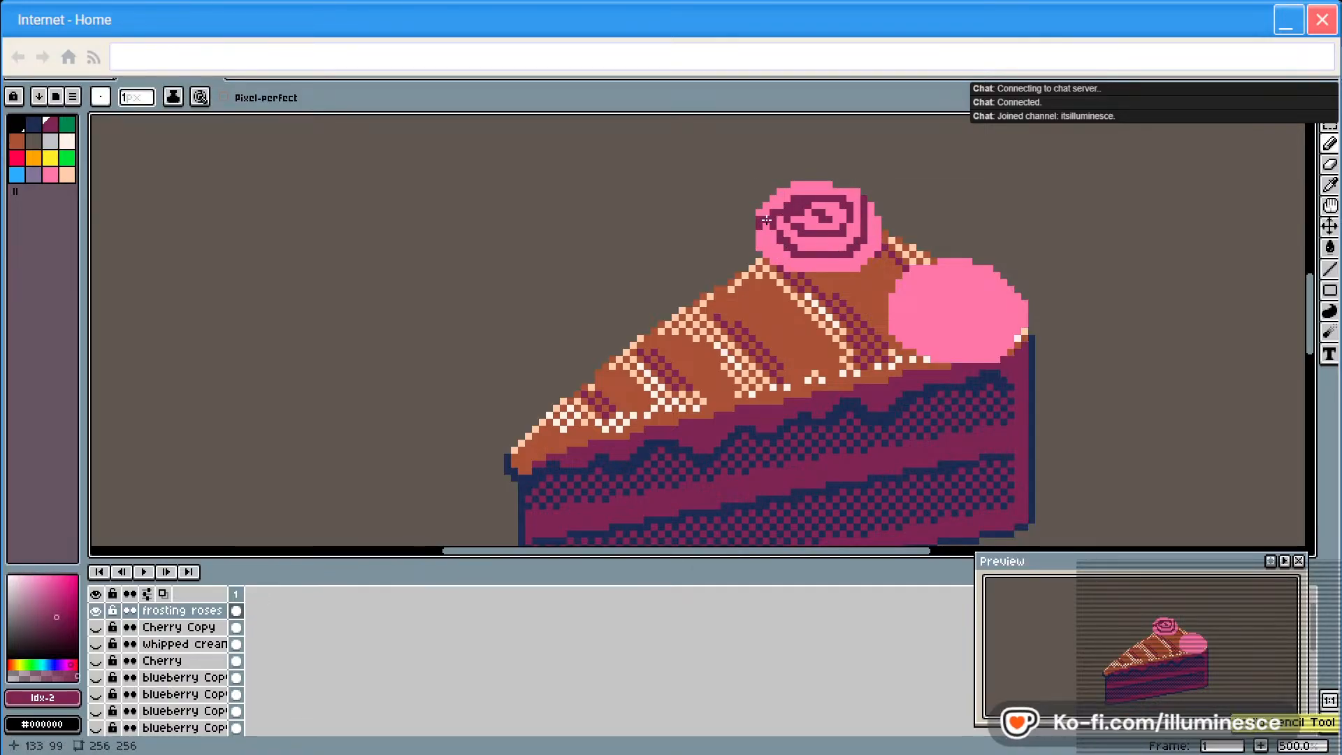
{"action": "key", "text": "ctrl"}
{"action": "key", "text": "ctrl"}
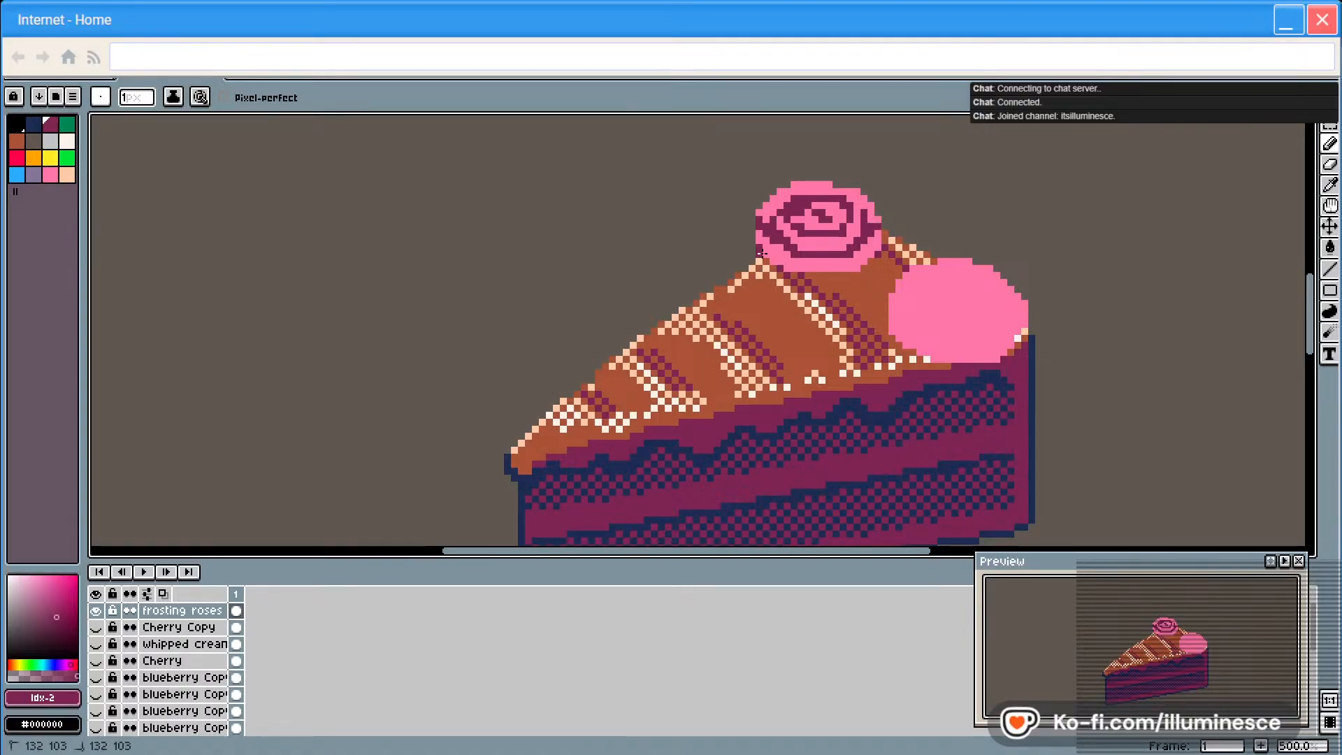
{"action": "mouse_move", "coordinate": [757, 246]}
{"action": "left_mouse_down"}
{"action": "mouse_move", "coordinate": [827, 274]}
{"action": "mouse_move", "coordinate": [879, 242]}
{"action": "left_mouse_up"}
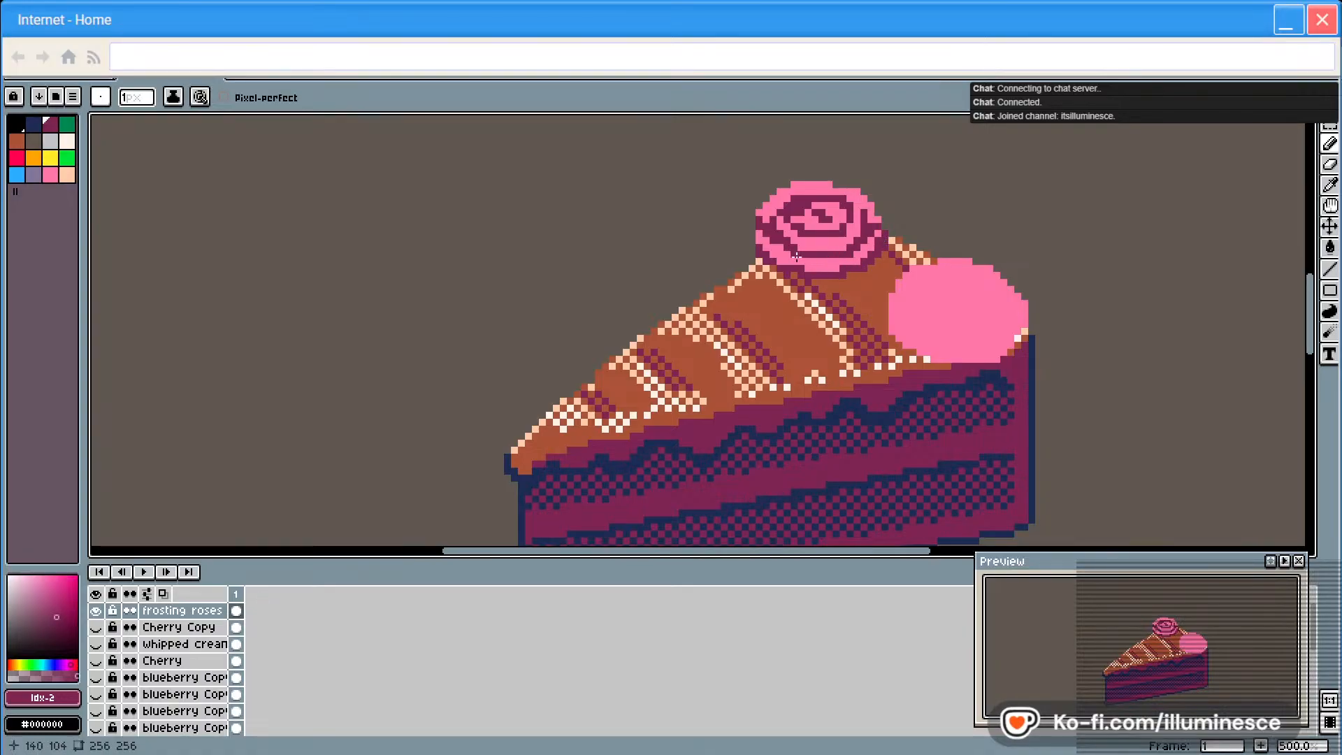
Highlight the upper rose's innermost swirl with off-white (index 7), and pick dark purple (index 2) as the drawing color again
{"action": "left_click", "coordinate": [67, 141]}
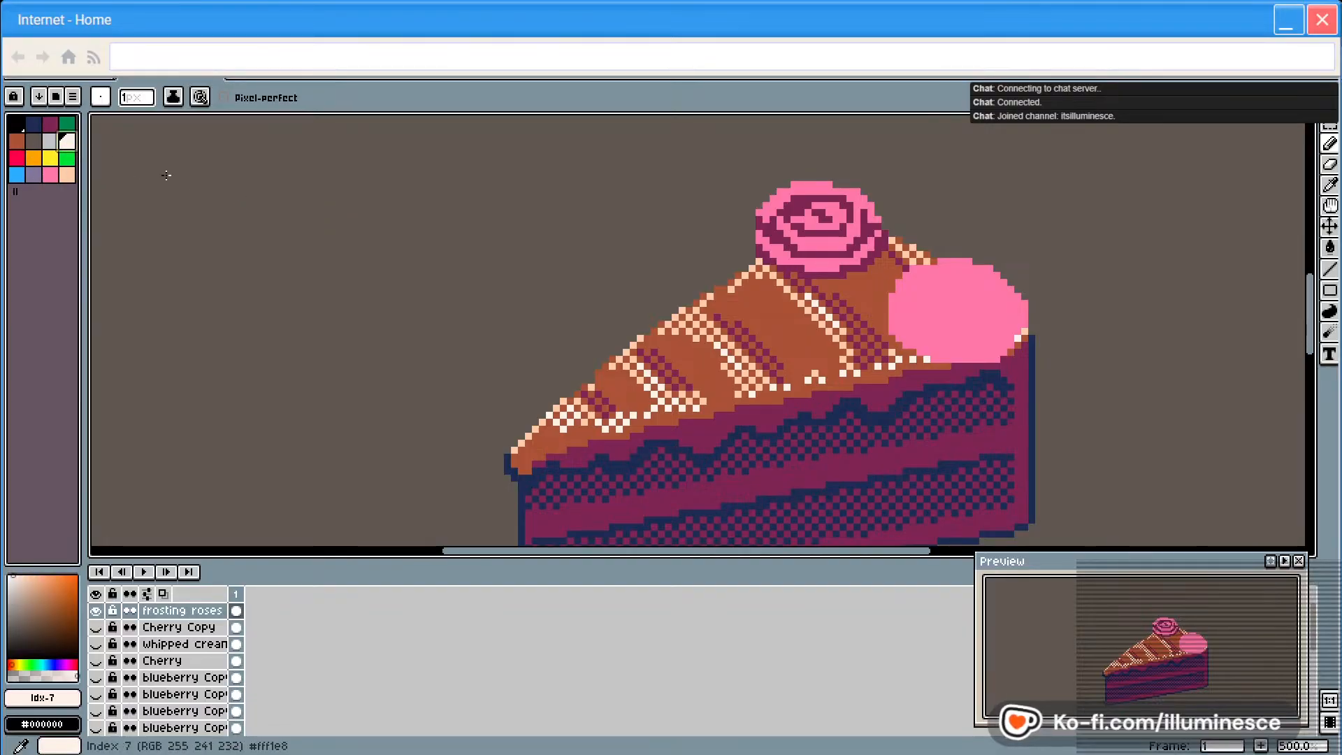
{"action": "left_click_drag", "start_coordinate": [794, 213], "coordinate": [816, 206]}
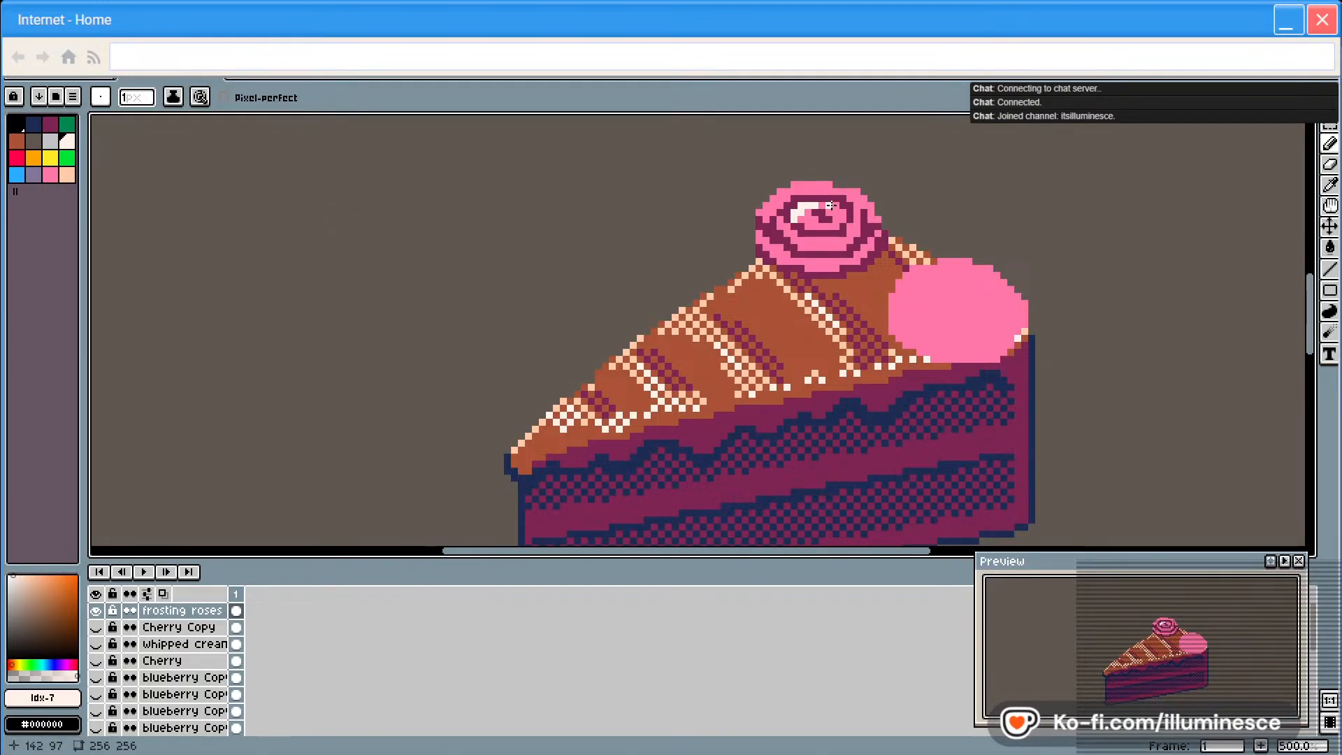
{"action": "left_click_drag", "start_coordinate": [831, 204], "coordinate": [842, 219]}
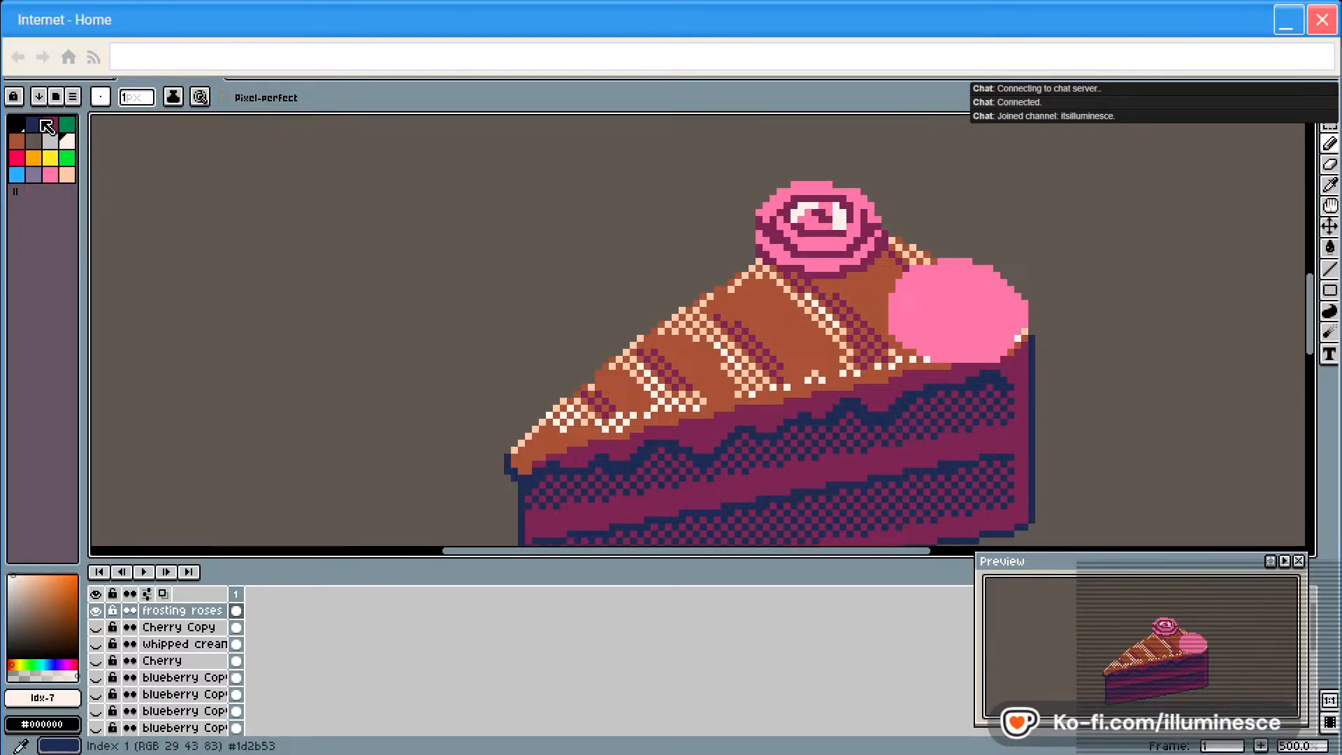
{"action": "left_click", "coordinate": [813, 239], "text": "alt"}
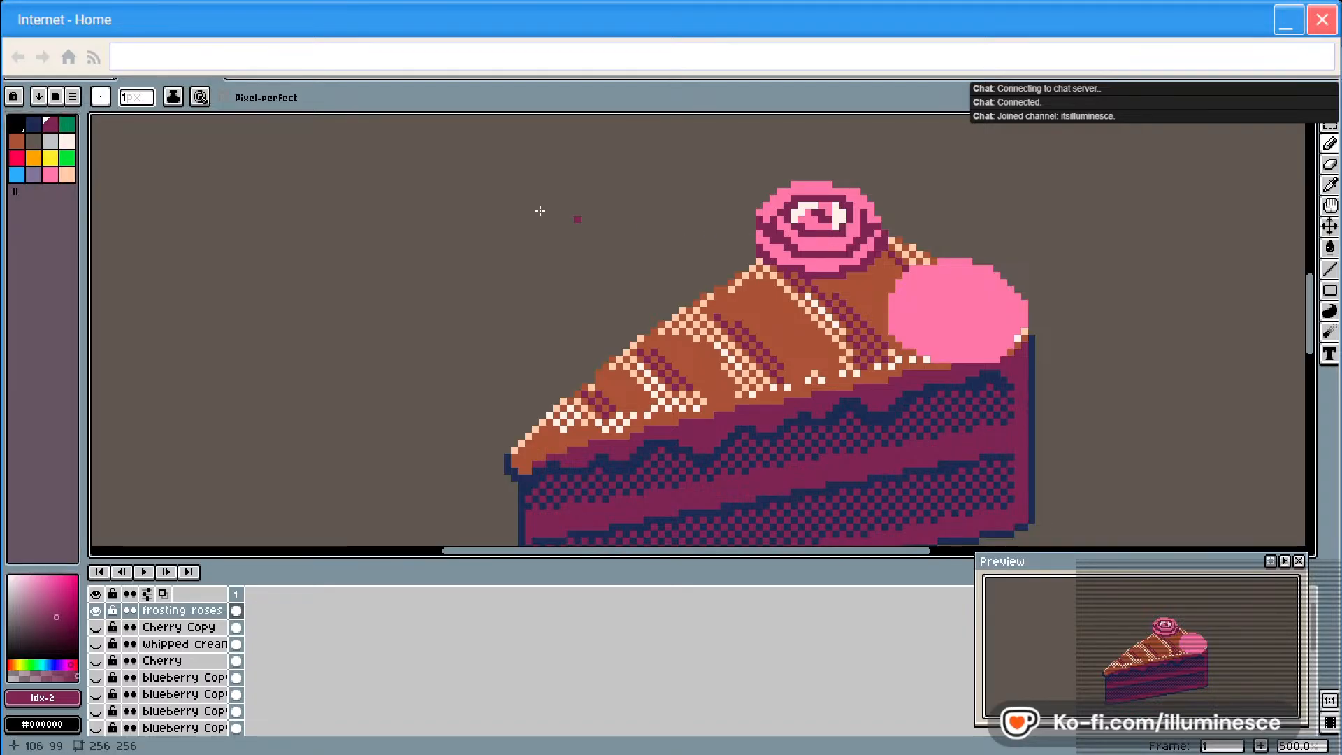
Highlight the upper rose's second petal ring with off-white (index 7), and touch up its spiral line in dark purple (index 2)
{"action": "left_click", "coordinate": [67, 140]}
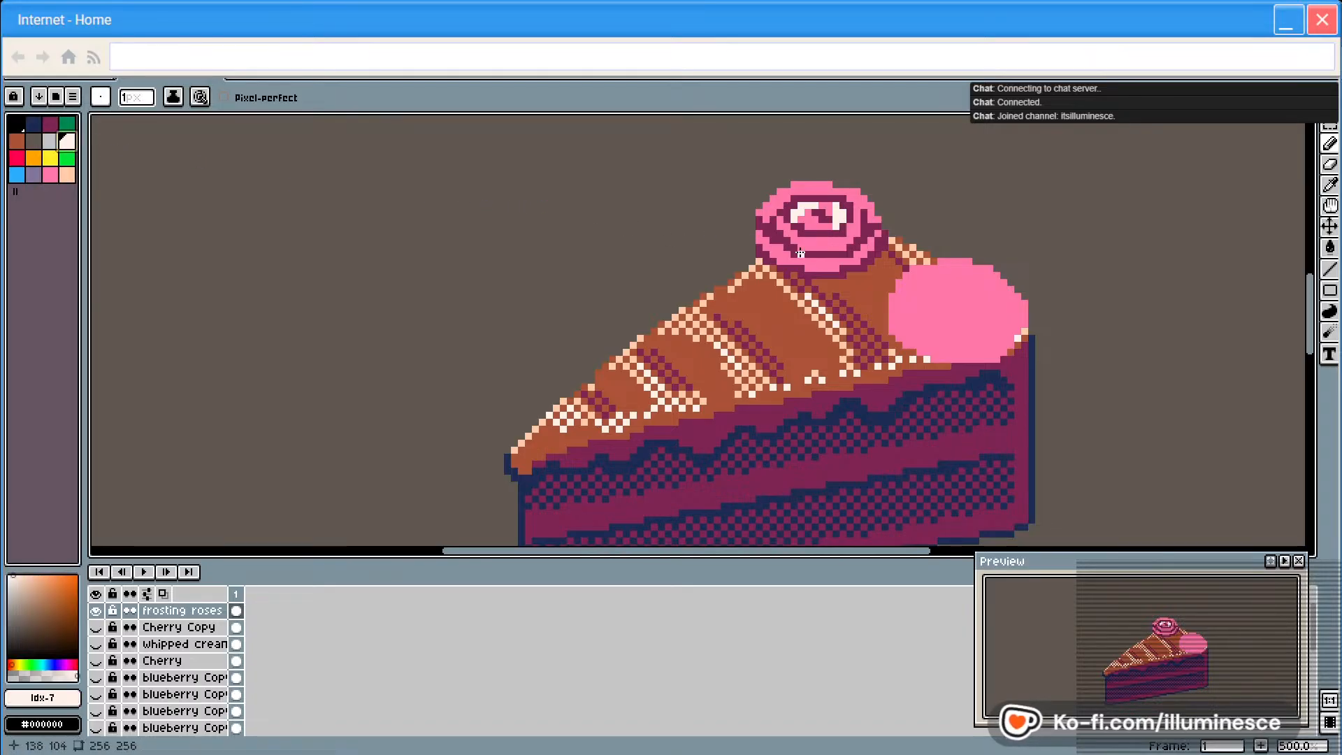
{"action": "left_click", "coordinate": [822, 253]}
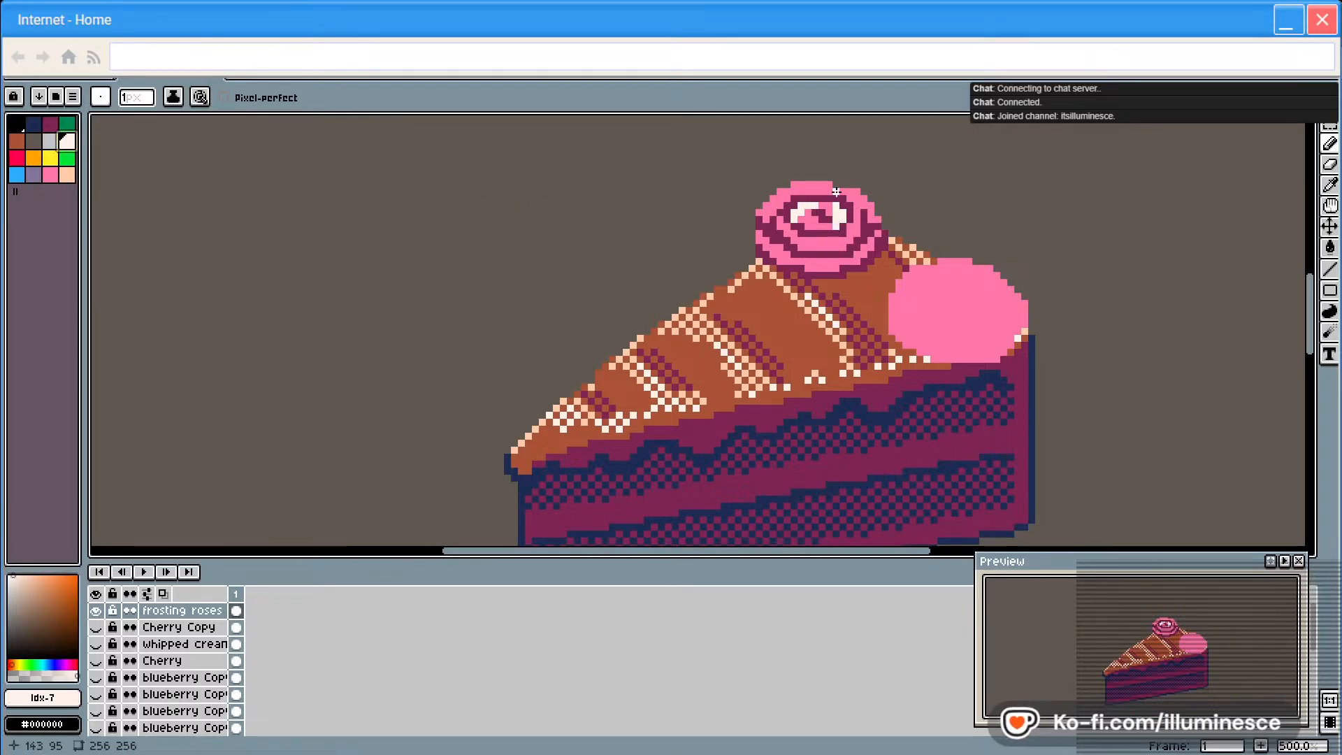
{"action": "left_click_drag", "start_coordinate": [837, 191], "coordinate": [863, 218]}
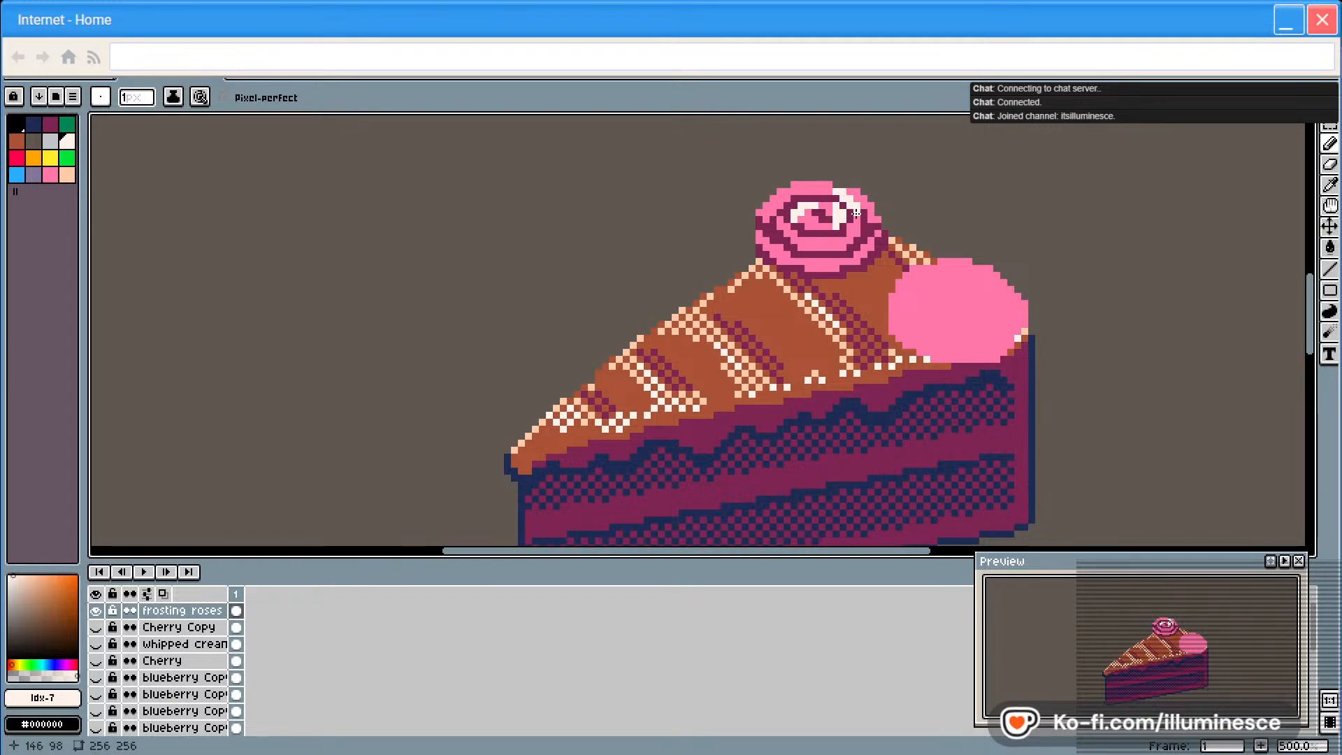
{"action": "left_click_drag", "start_coordinate": [779, 228], "coordinate": [797, 239]}
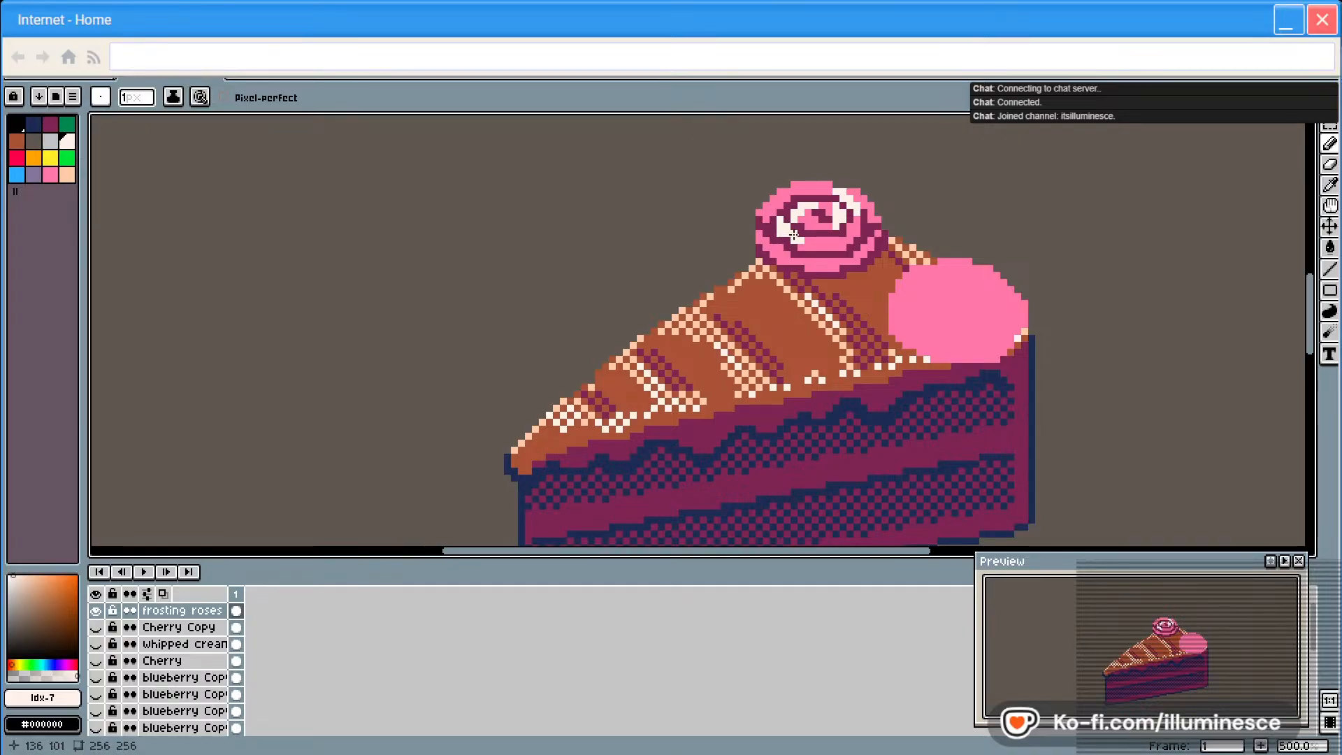
{"action": "left_click_drag", "start_coordinate": [816, 244], "coordinate": [828, 241]}
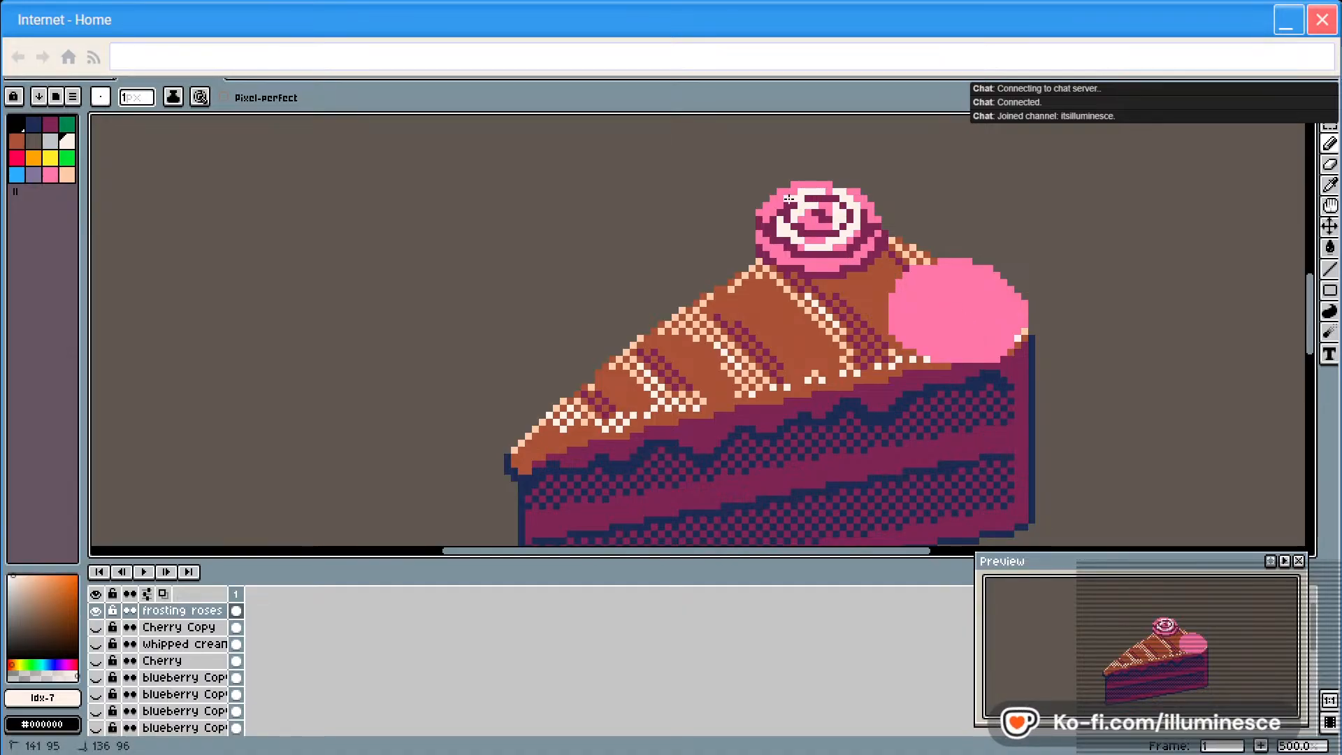
{"action": "left_click", "coordinate": [50, 124]}
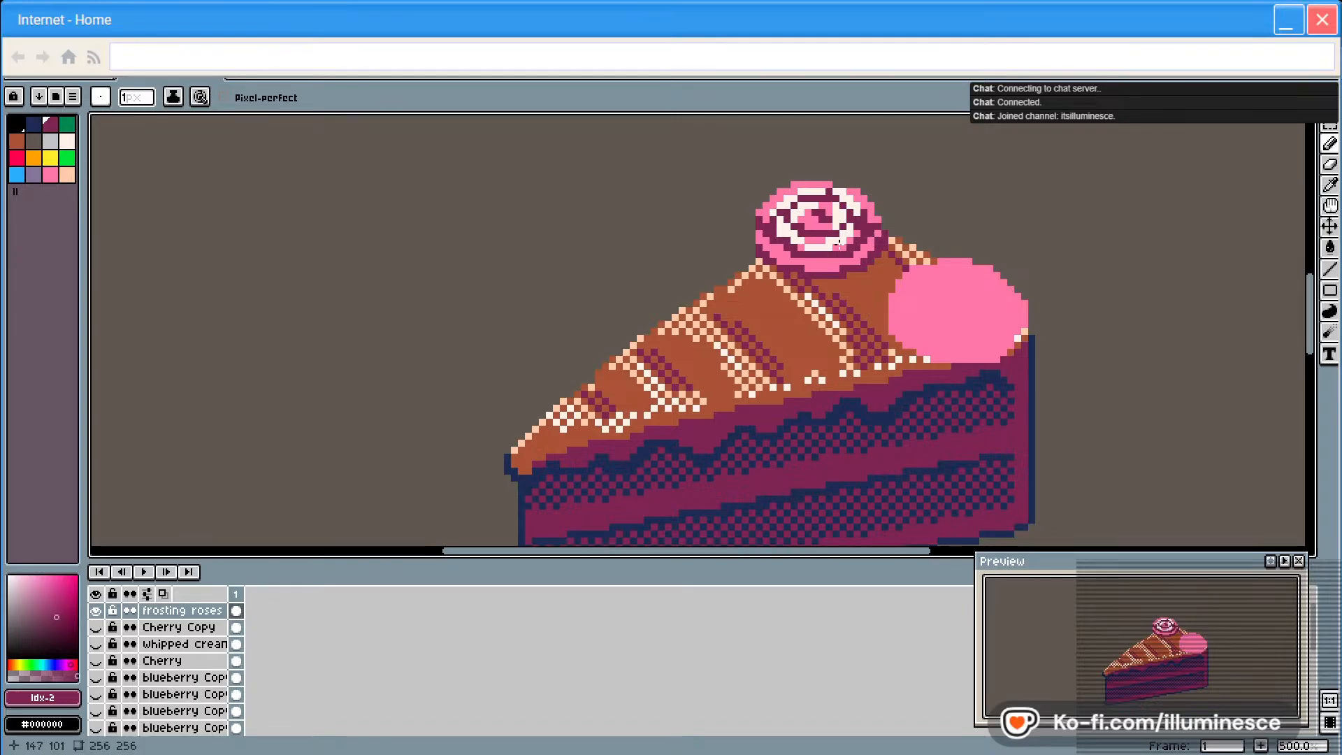
Add off-white (index 7) highlights along the upper rose's lower outer petal, and repaint part of its inner swirl pink (index 14)
{"action": "left_click", "coordinate": [67, 140]}
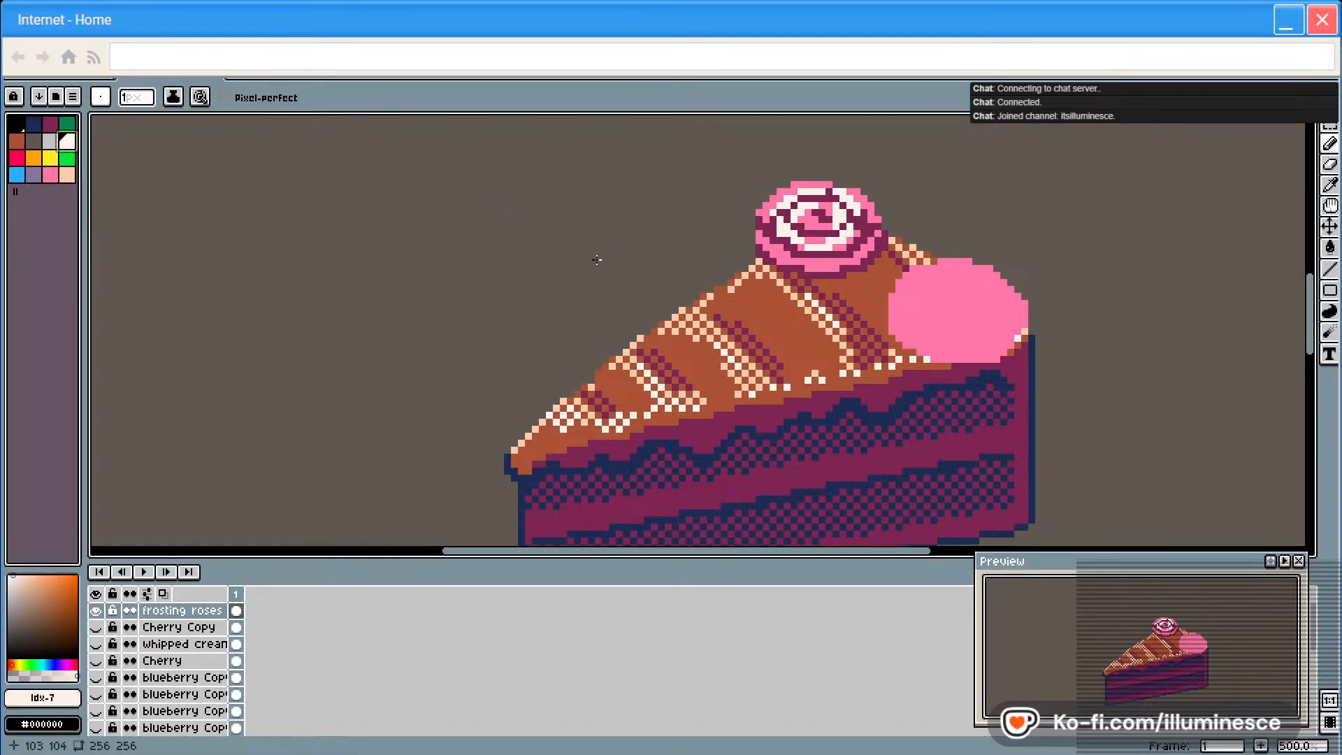
{"action": "left_click", "coordinate": [787, 252]}
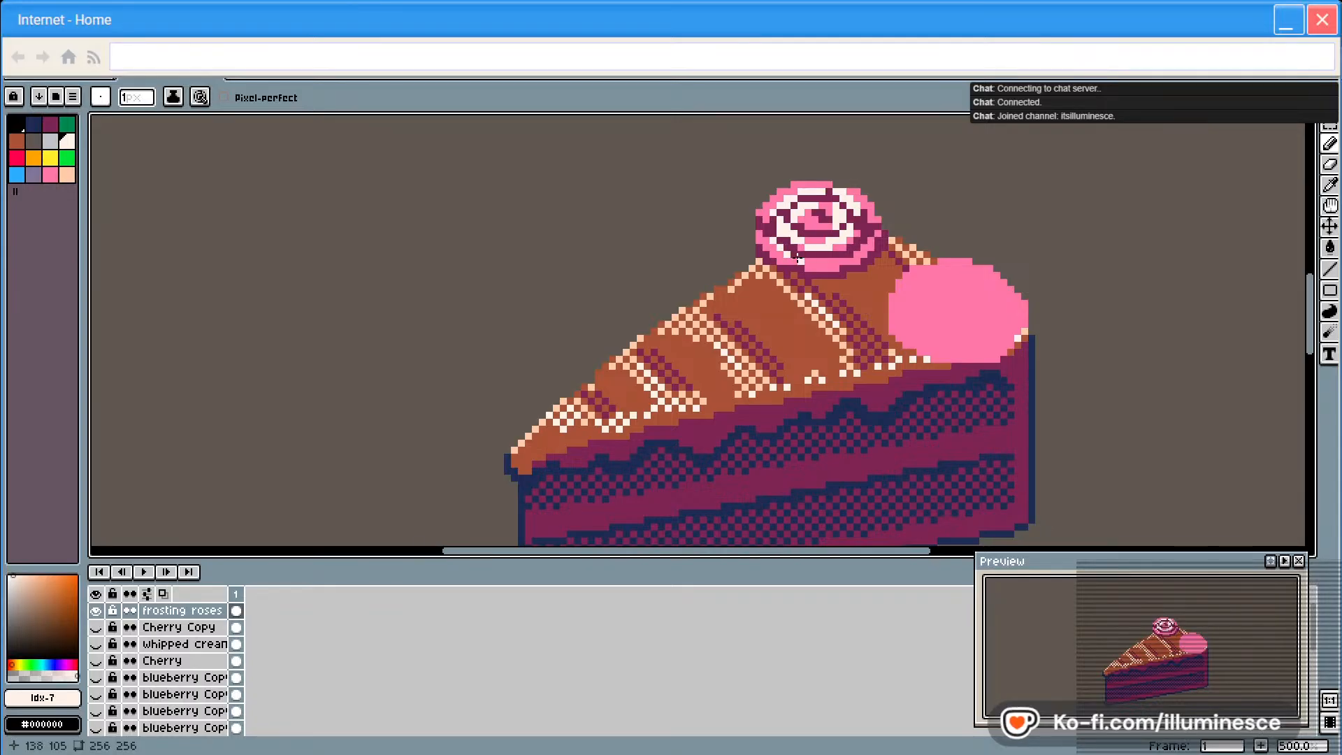
{"action": "left_click", "coordinate": [865, 240]}
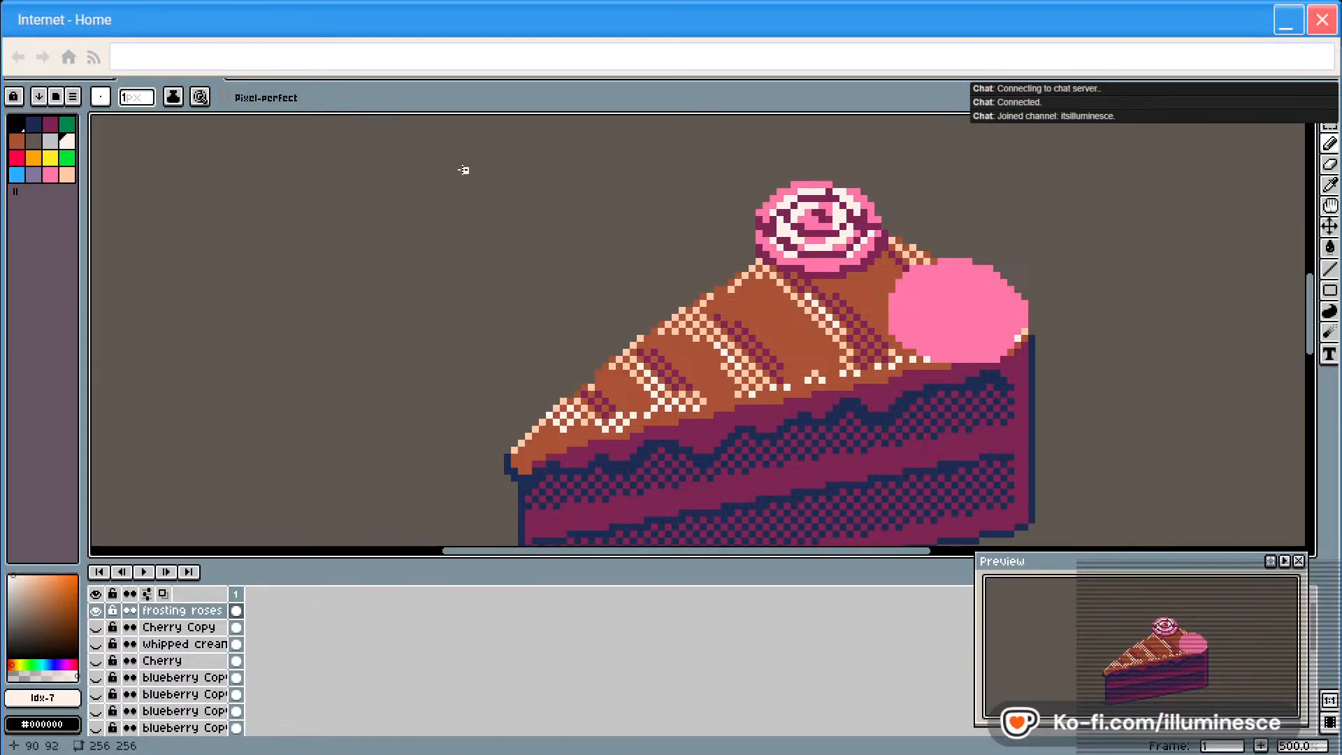
{"action": "left_click", "coordinate": [50, 174]}
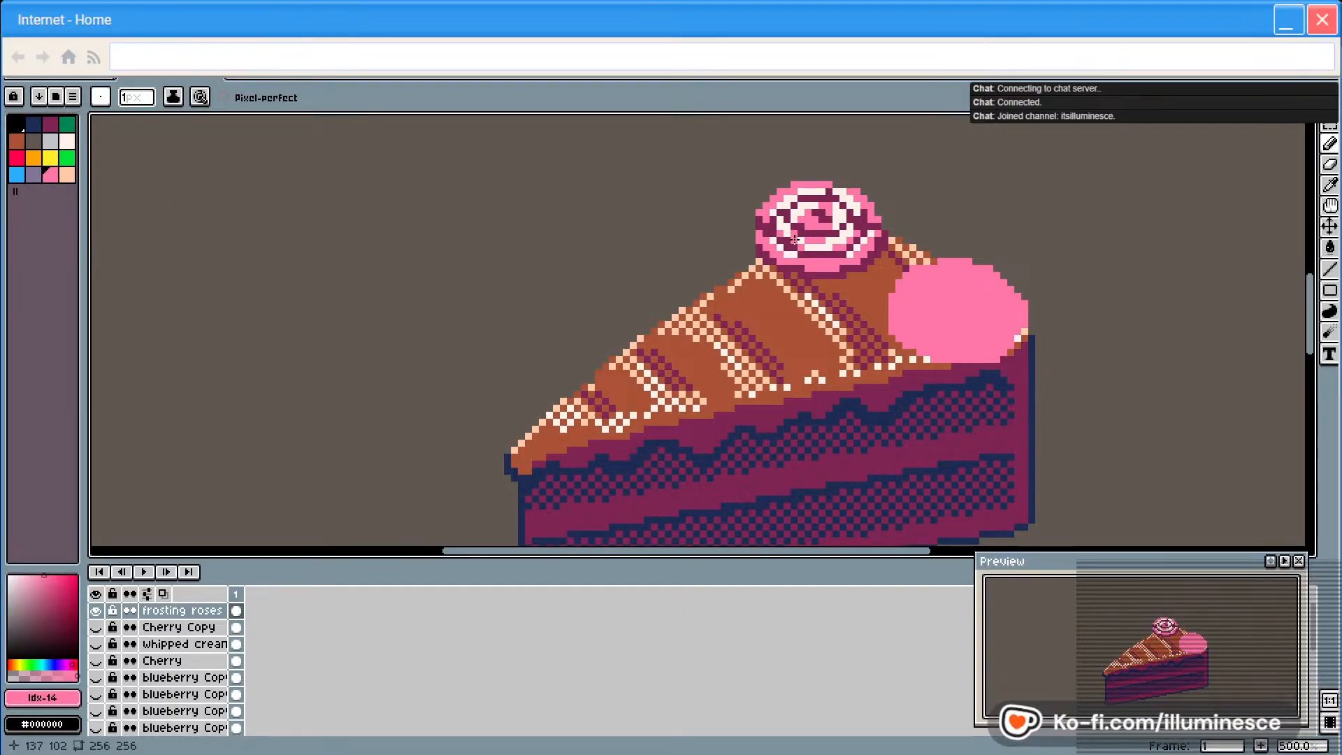
{"action": "key", "text": "b"}
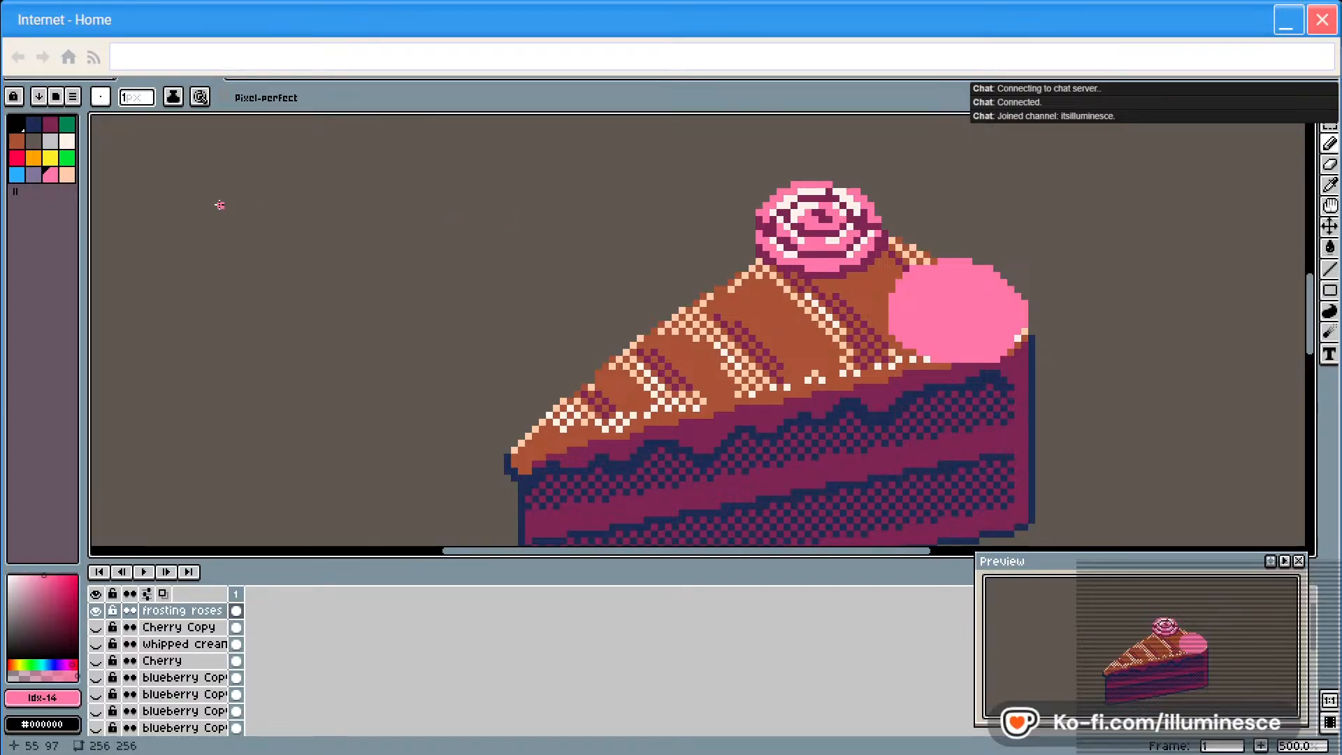
Set up Replace Color on the frosting roses layer from dark purple (index 2), previewing peach (index 15) and lavender (index 13)
{"action": "left_click", "coordinate": [50, 123]}
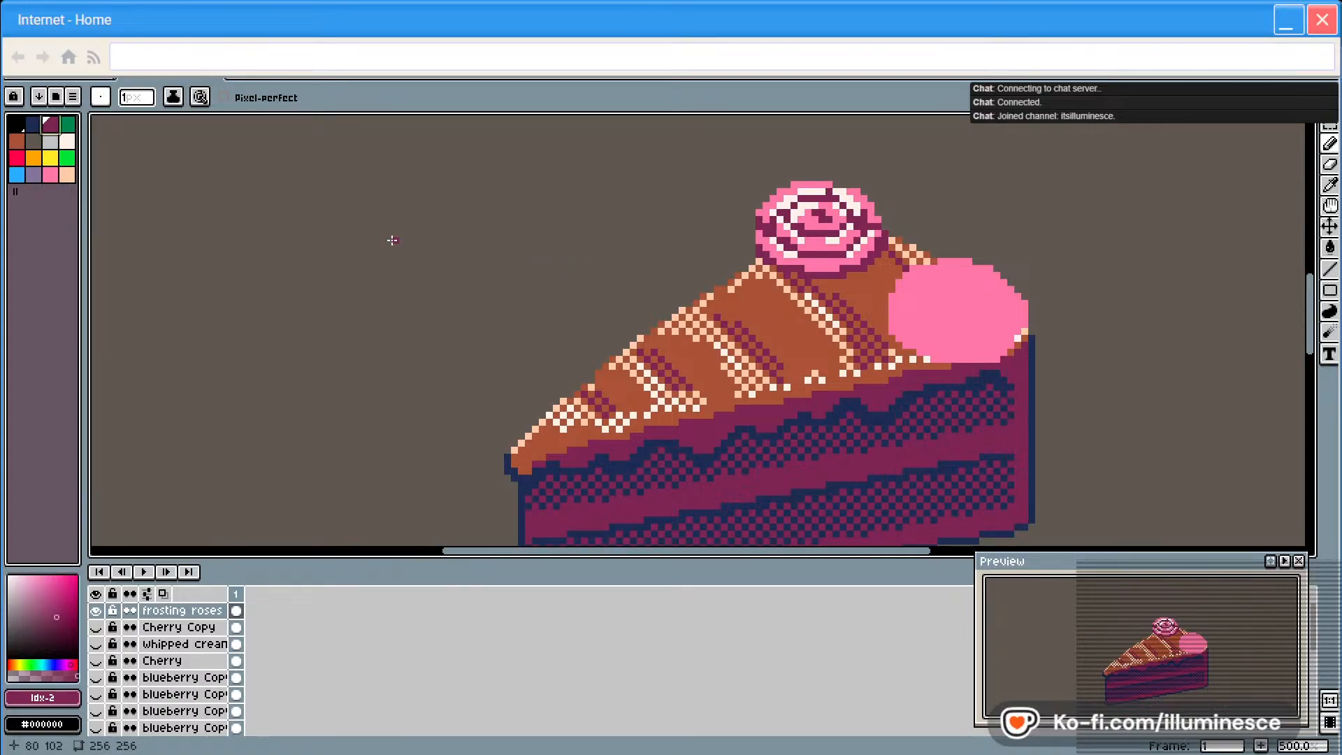
{"action": "left_click", "coordinate": [81, 71]}
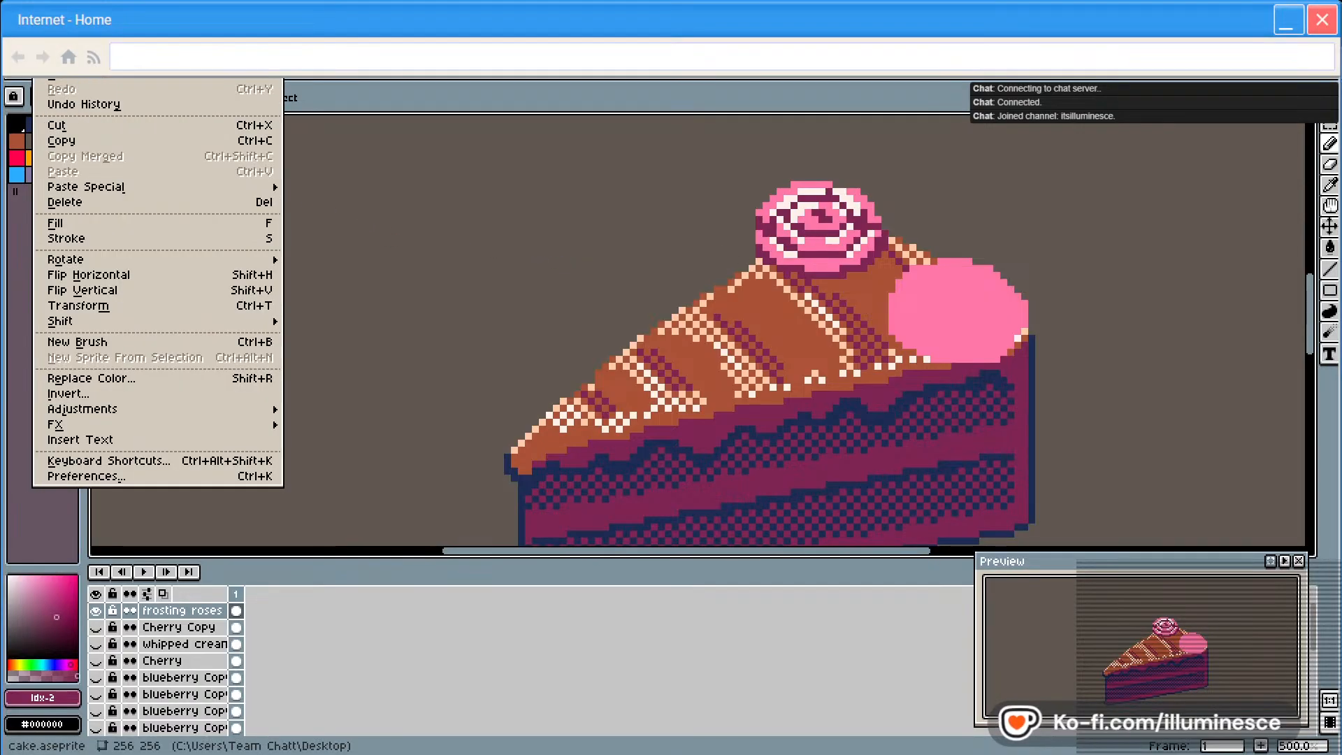
{"action": "left_click", "coordinate": [115, 378]}
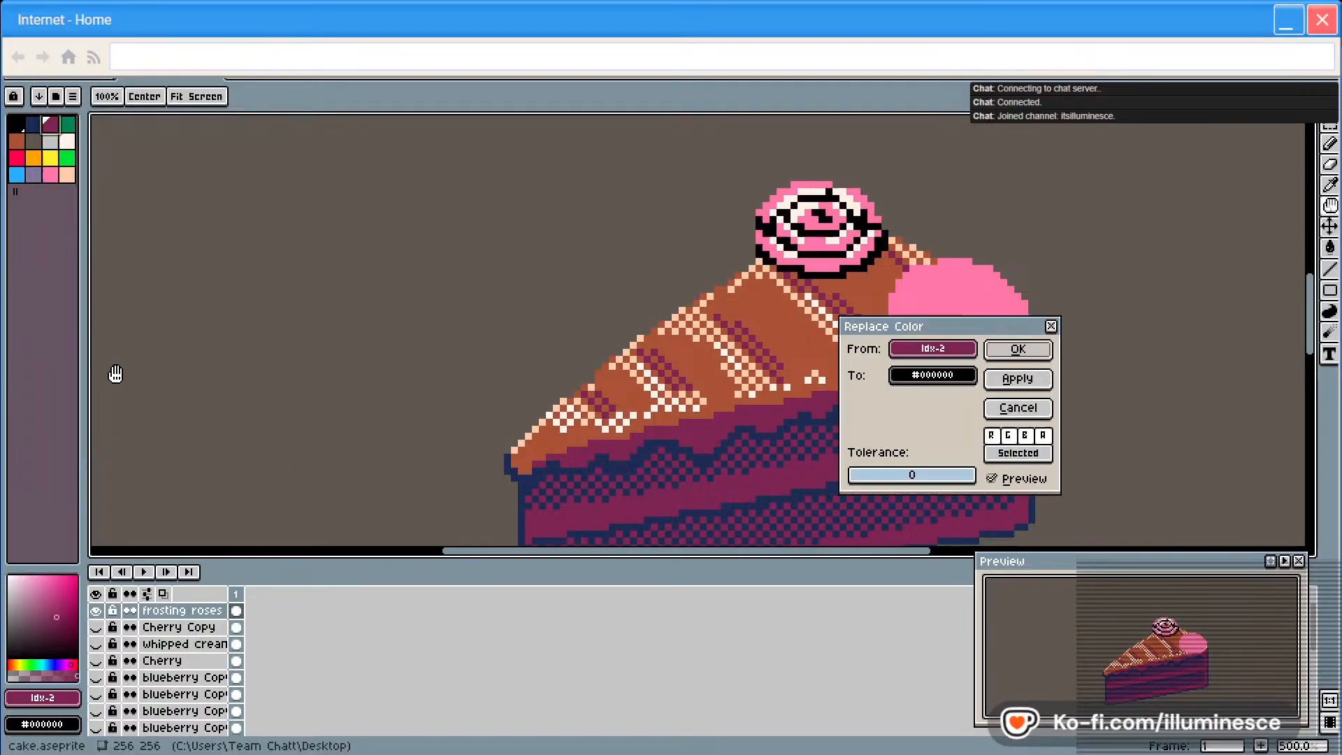
{"action": "left_click", "coordinate": [933, 375]}
{"action": "left_click", "coordinate": [909, 402]}
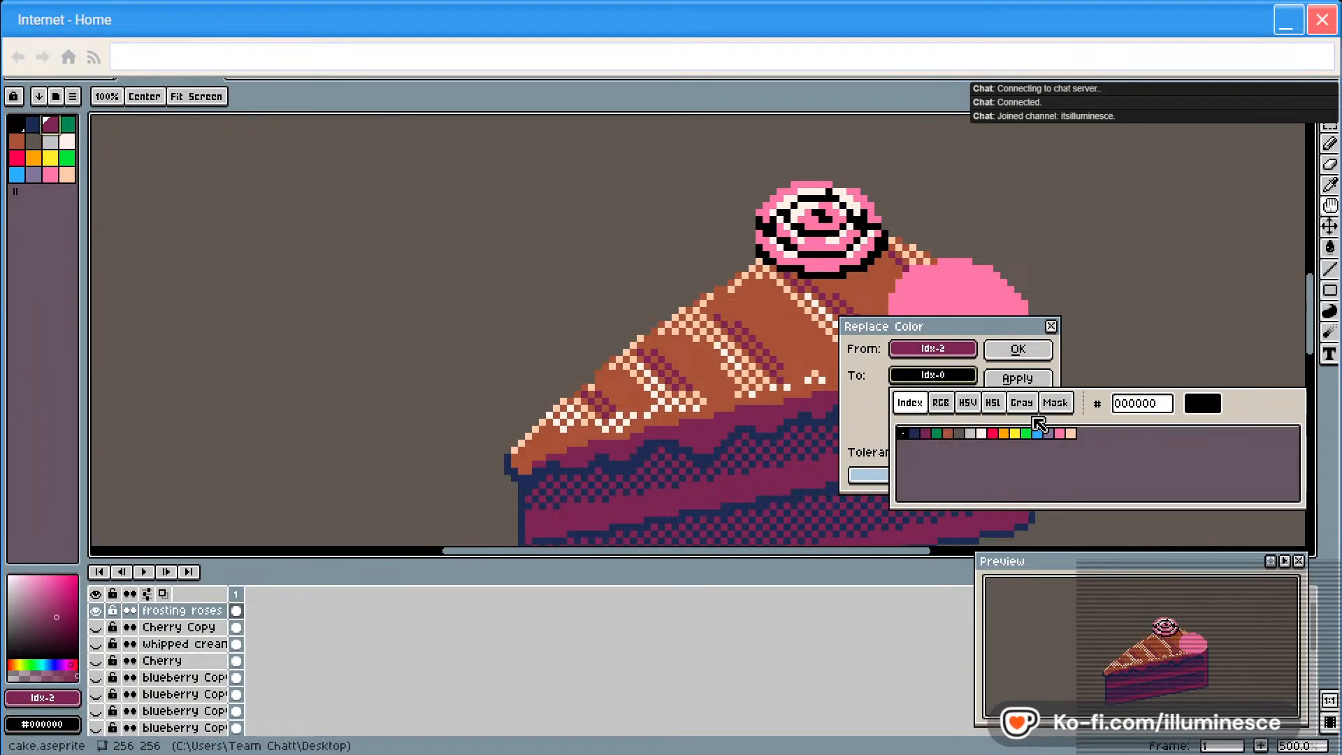
{"action": "left_click", "coordinate": [1069, 434]}
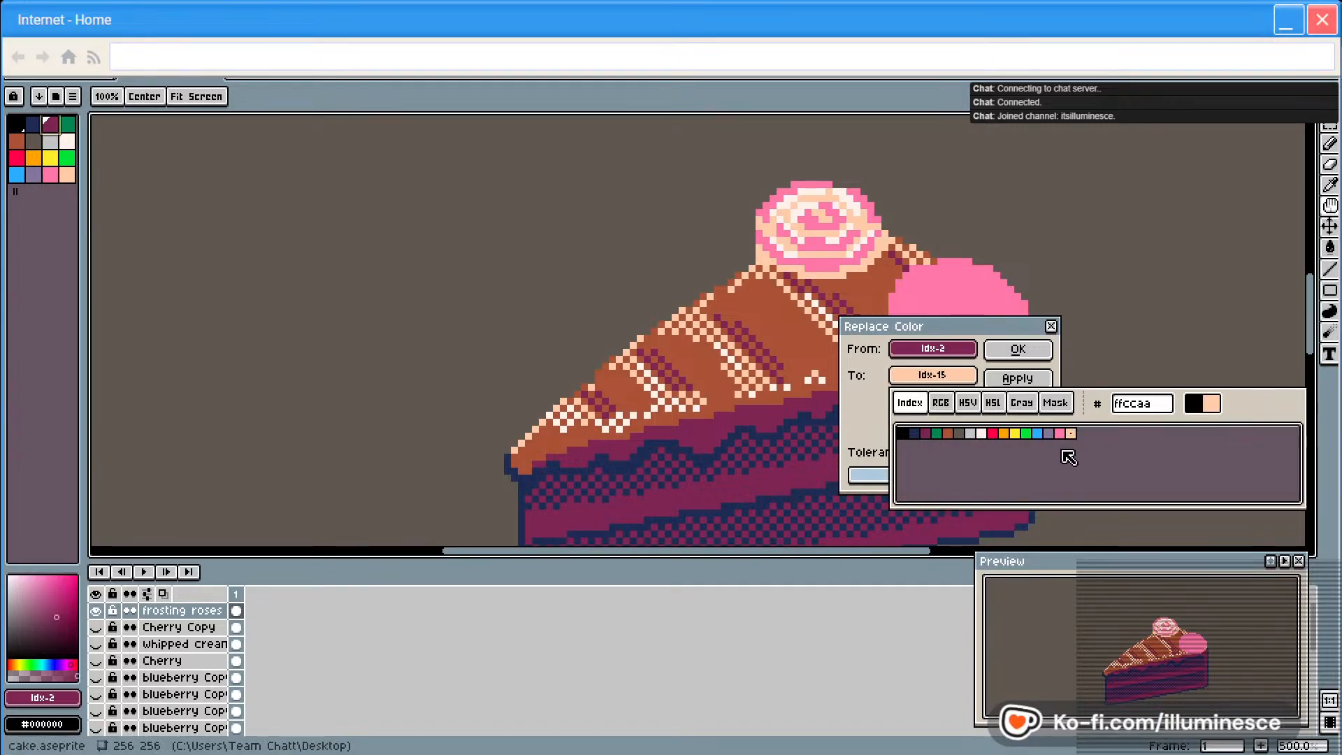
{"action": "left_click", "coordinate": [1049, 434]}
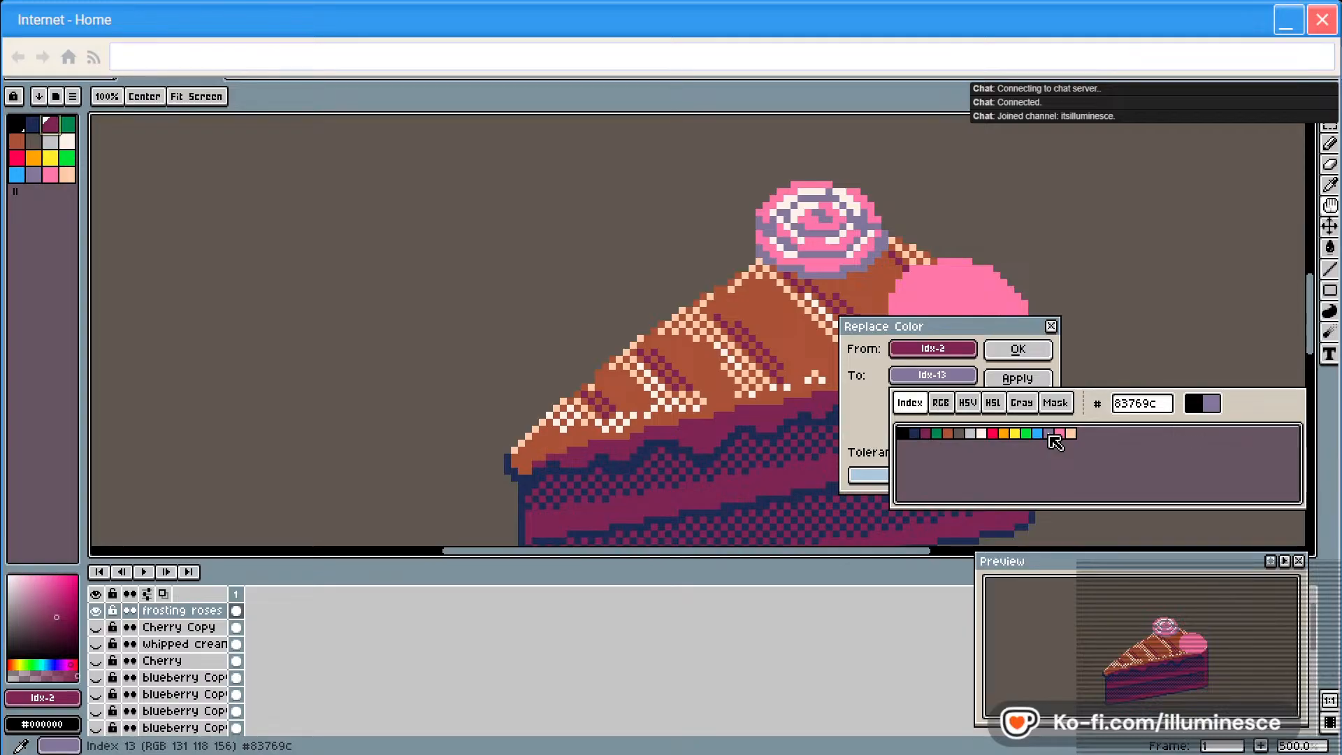
Preview red (index 8), dark gray (index 5), lavender (index 13), navy (index 1) and dark purple (index 2) as replacement colors
{"action": "left_click", "coordinate": [994, 434]}
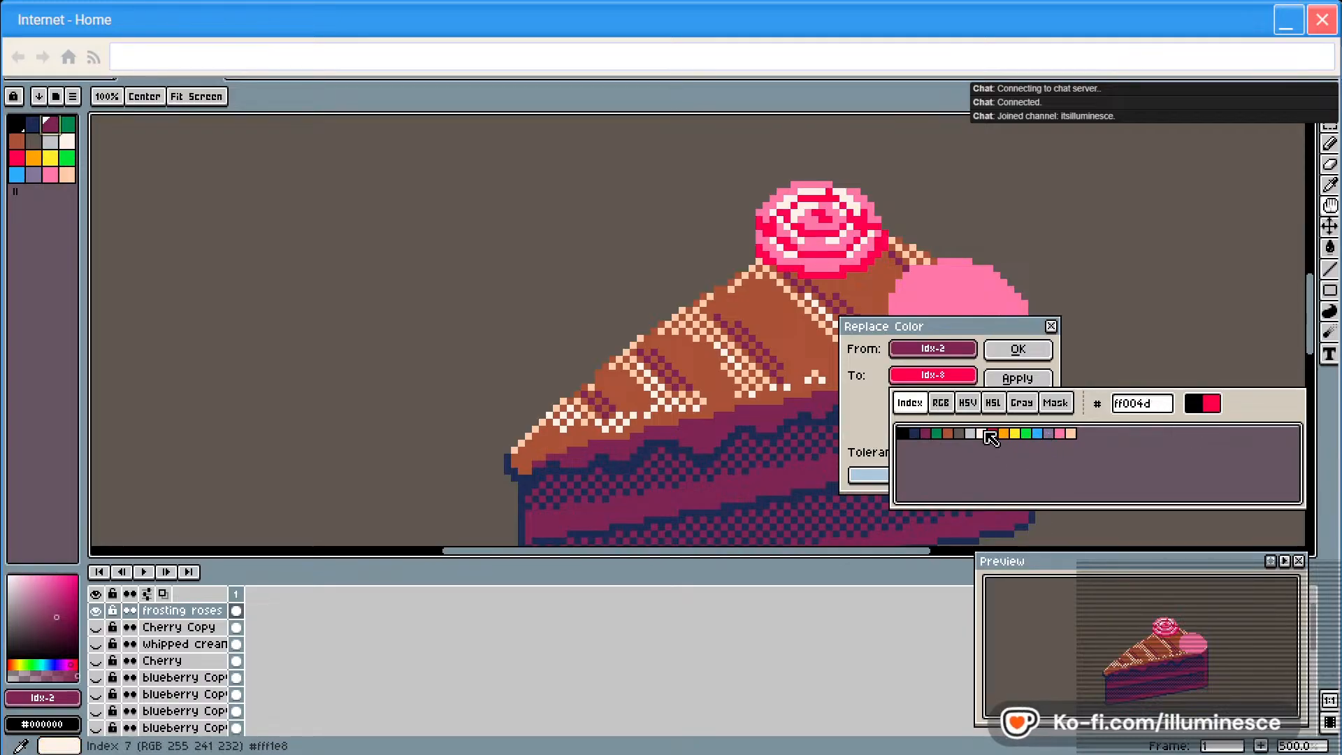
{"action": "left_click", "coordinate": [973, 434]}
{"action": "left_click", "coordinate": [960, 434]}
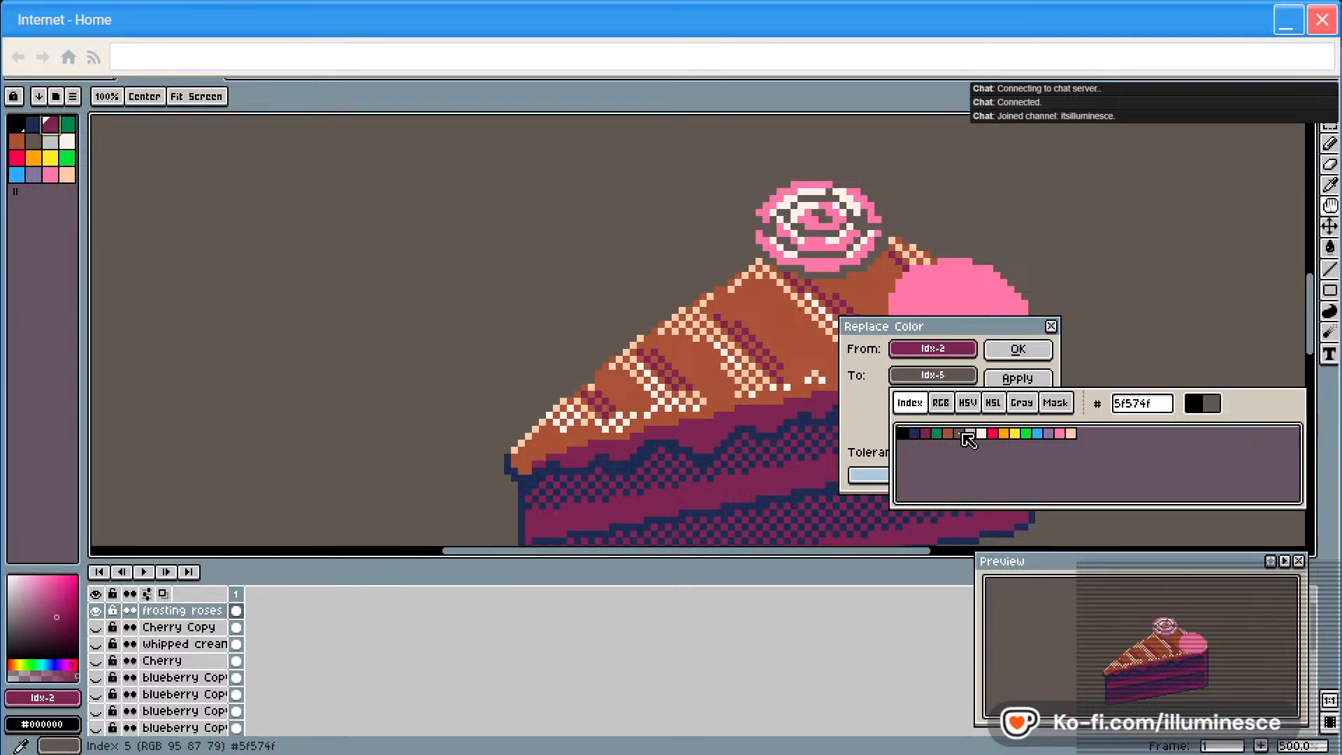
{"action": "left_click", "coordinate": [1050, 433]}
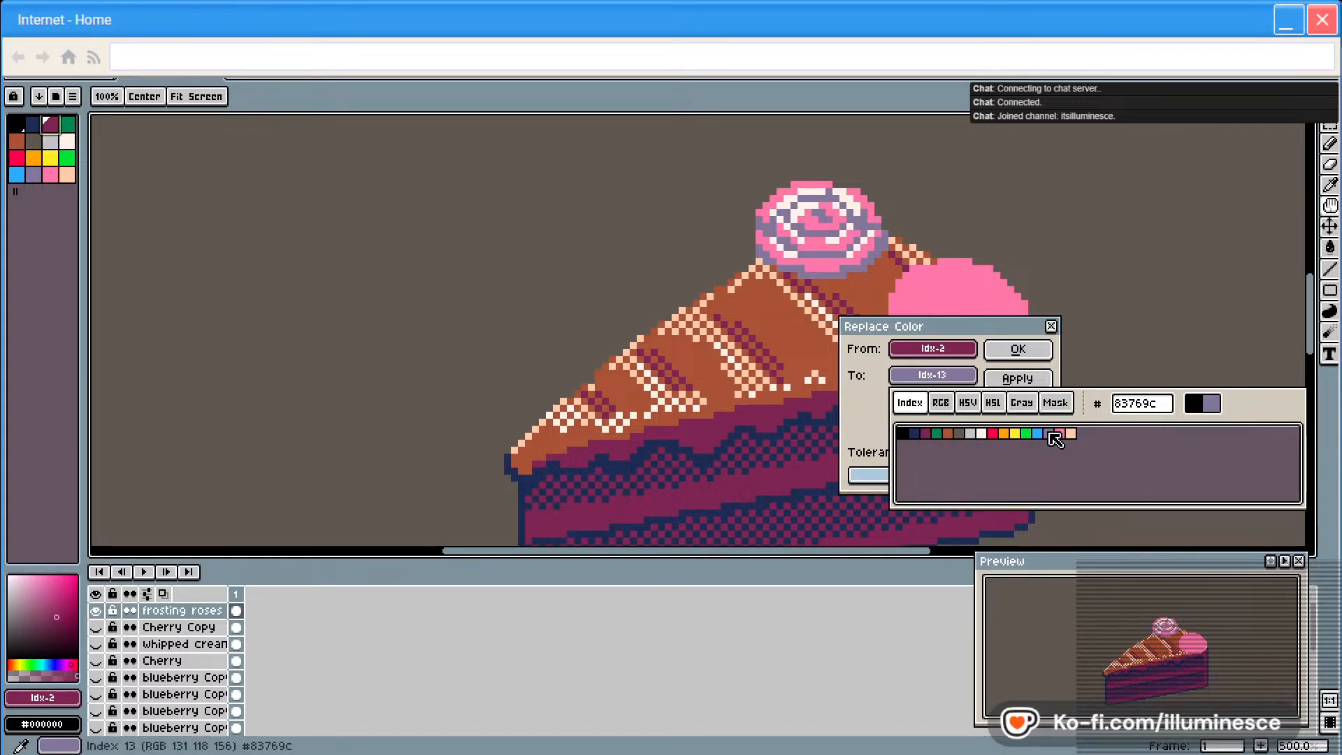
{"action": "left_click", "coordinate": [915, 434]}
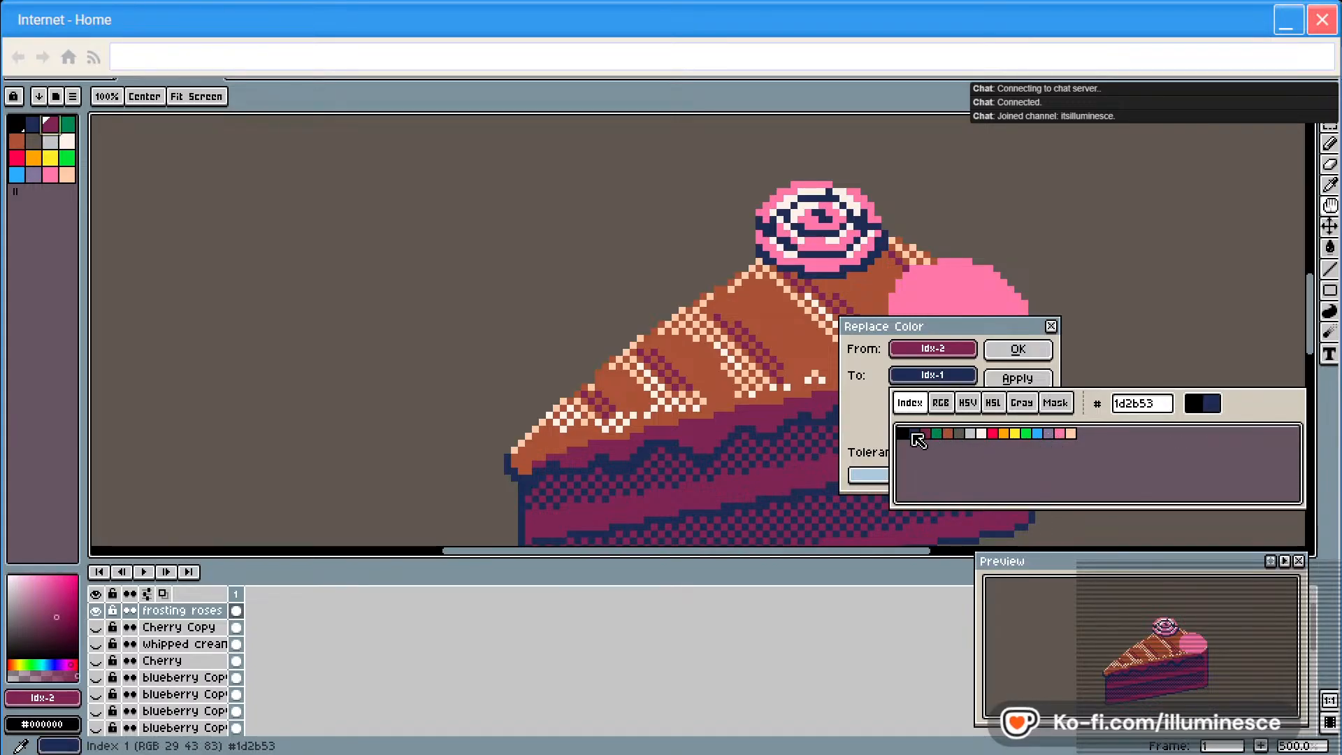
{"action": "left_click", "coordinate": [926, 434]}
{"action": "left_click", "coordinate": [914, 434]}
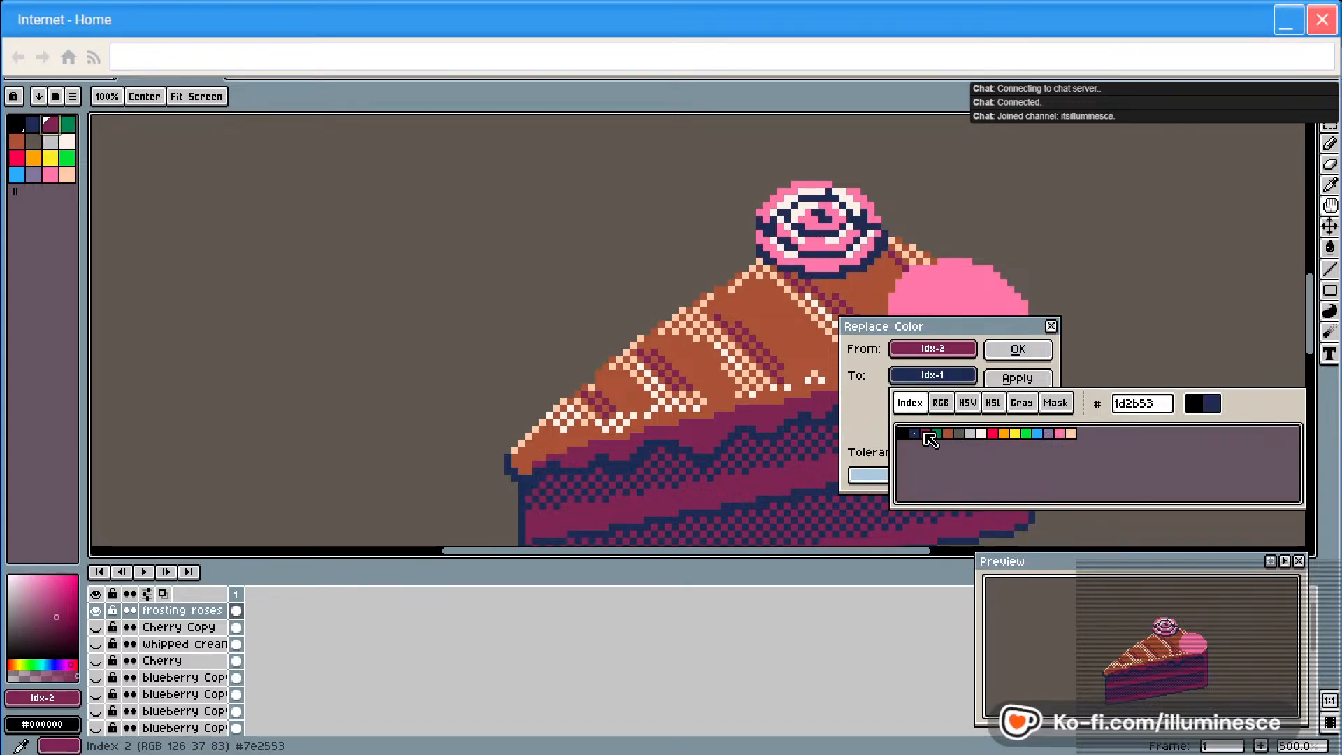
{"action": "left_click", "coordinate": [928, 434]}
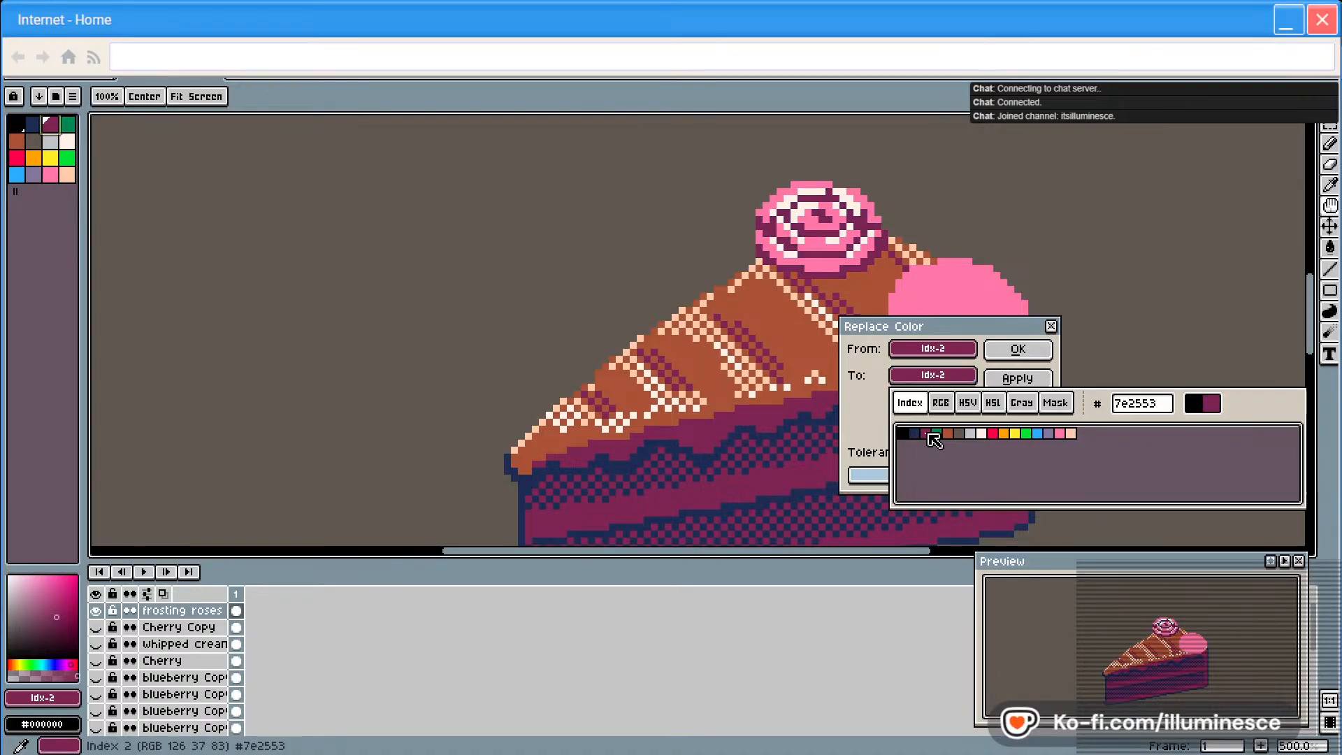
Replace the rose's dark purple (index 2) lines with lavender (index 13)
{"action": "left_click", "coordinate": [1050, 434]}
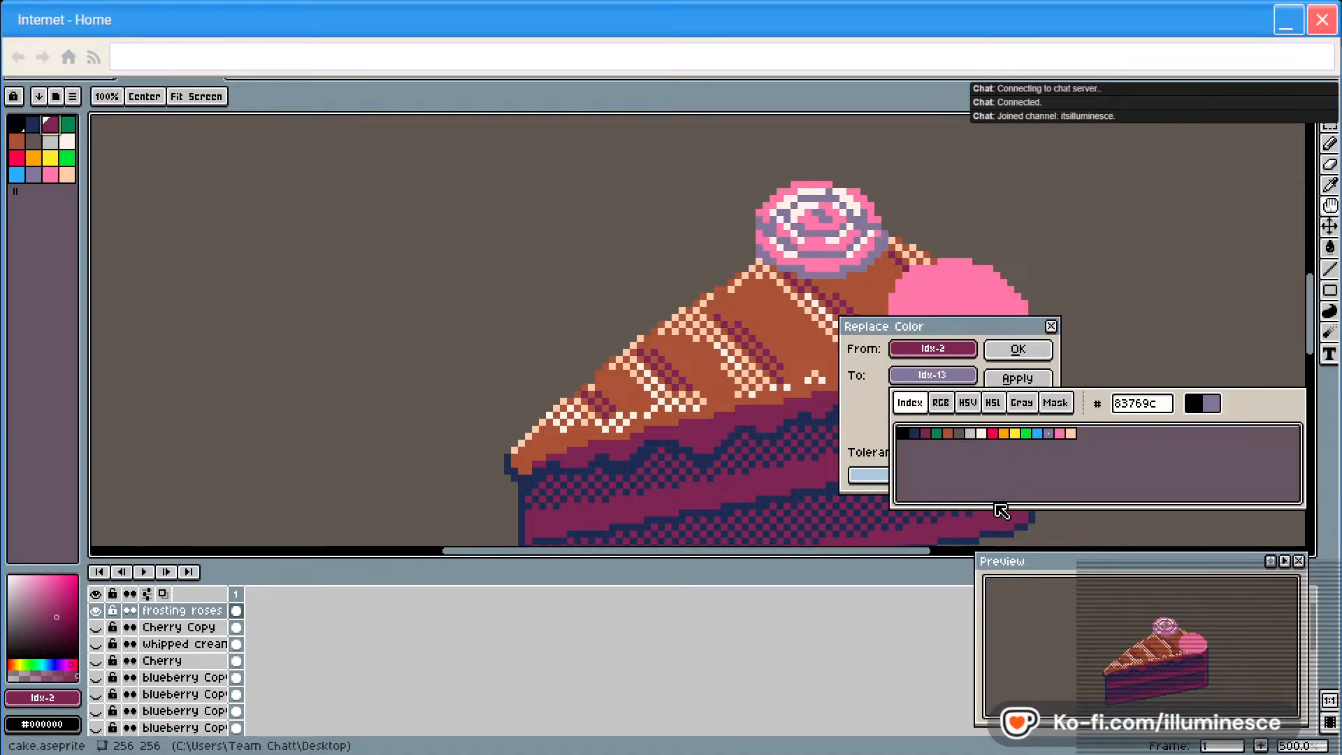
{"action": "left_click", "coordinate": [879, 435]}
{"action": "left_click", "coordinate": [1025, 360]}
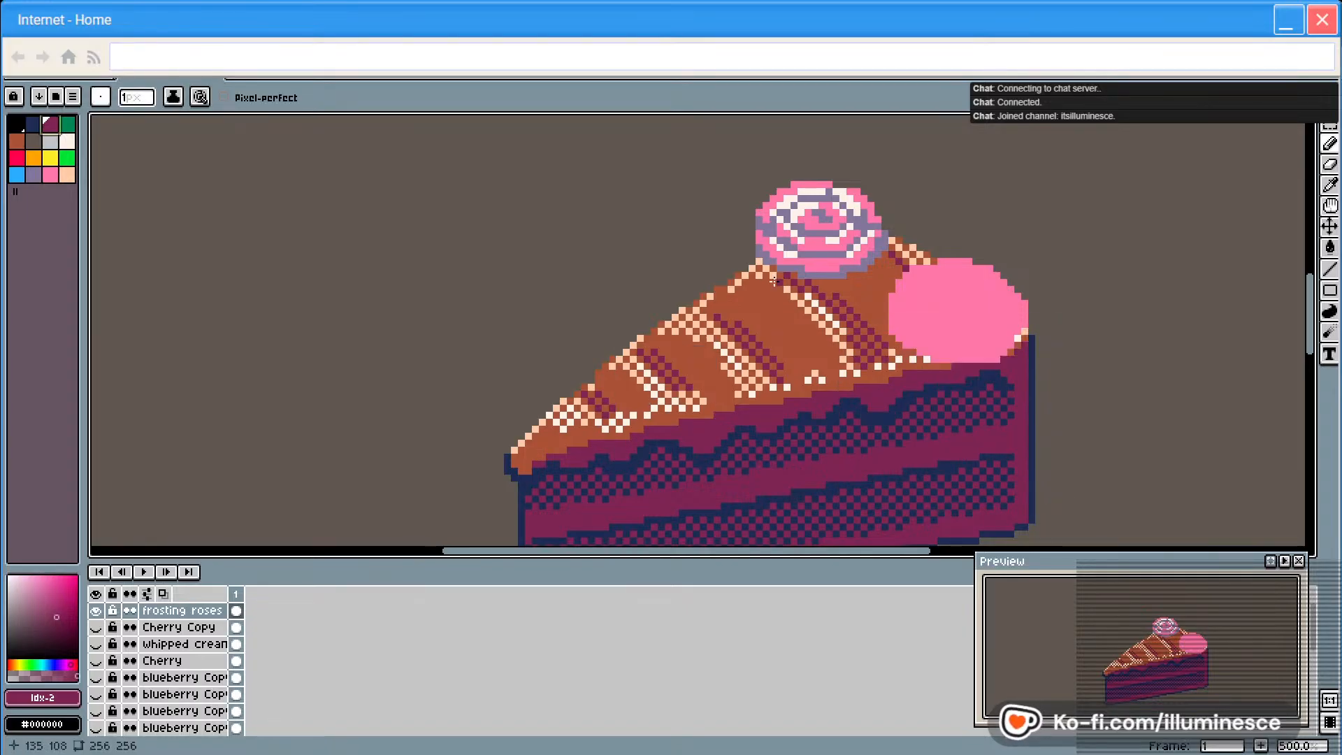
Try lavender (index 13) touches on the upper rose, and paint over part of its off-white highlights with pink (index 14)
{"action": "left_click", "coordinate": [50, 175]}
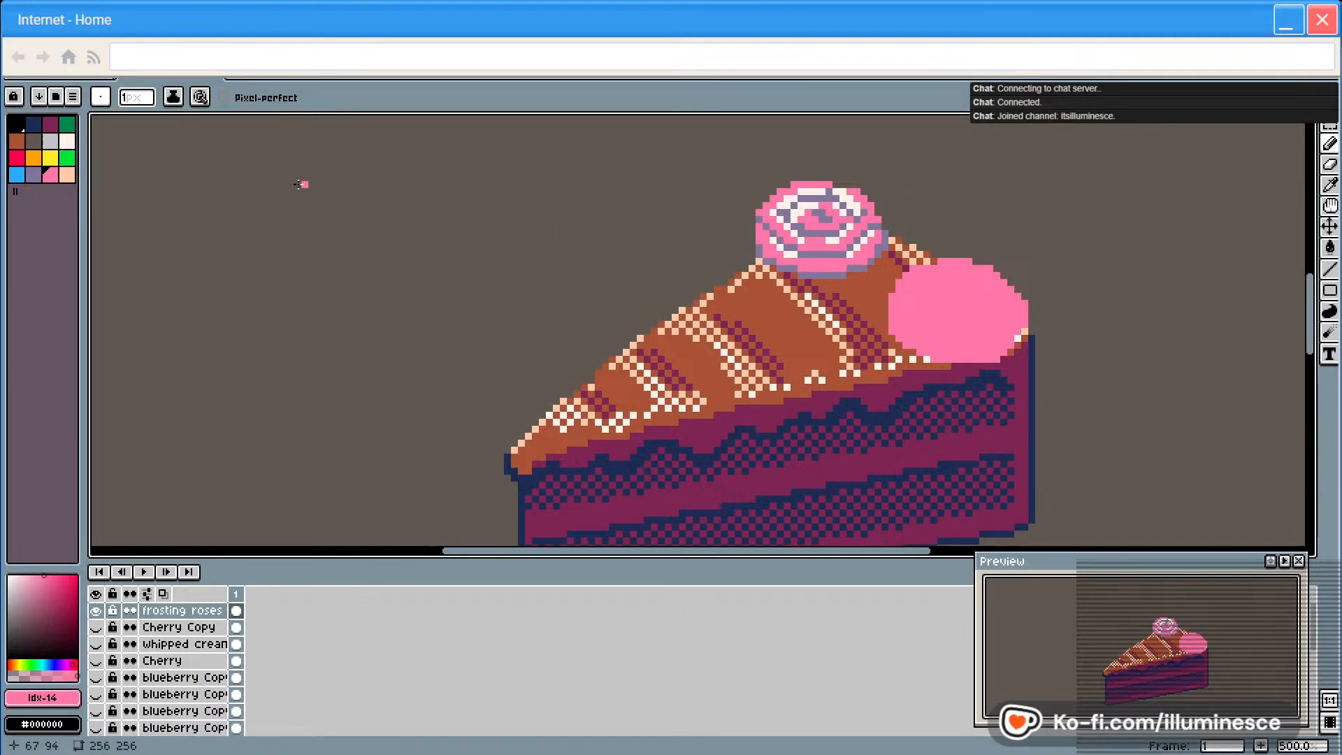
{"action": "left_click", "coordinate": [16, 174]}
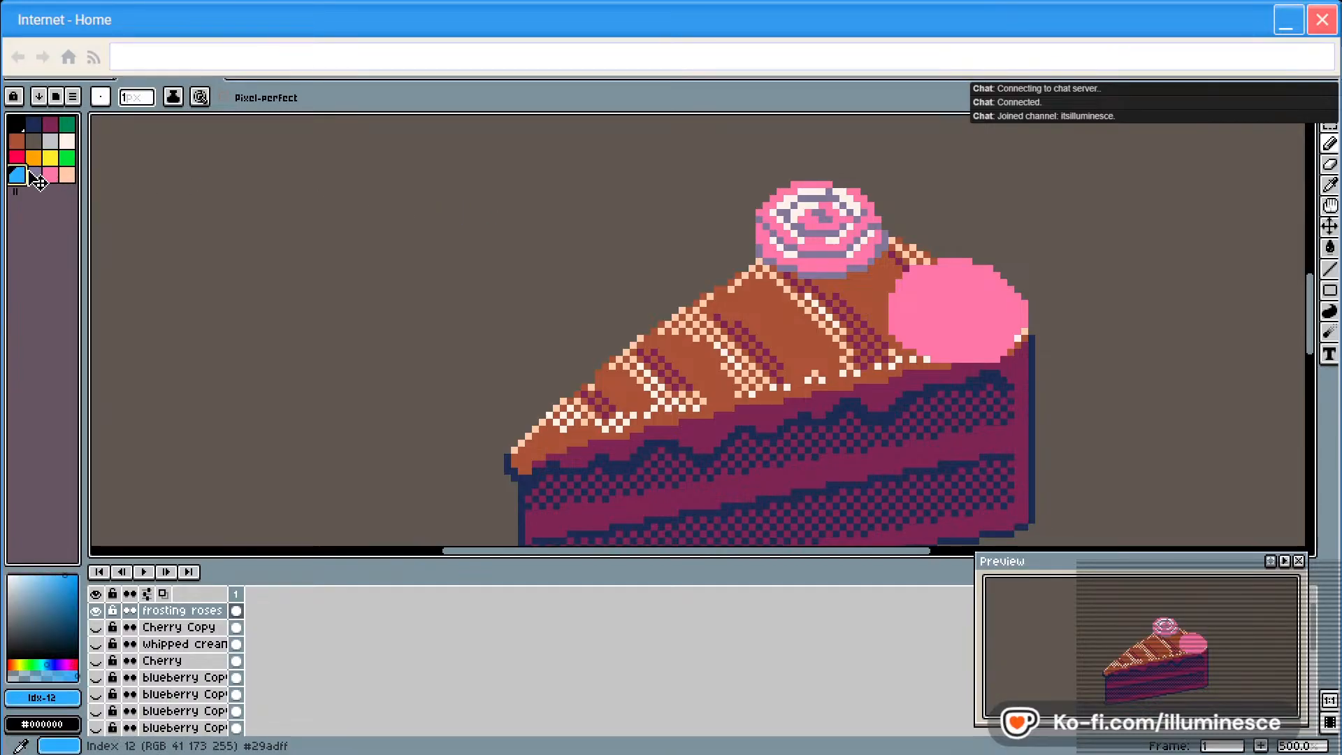
{"action": "left_click", "coordinate": [33, 174]}
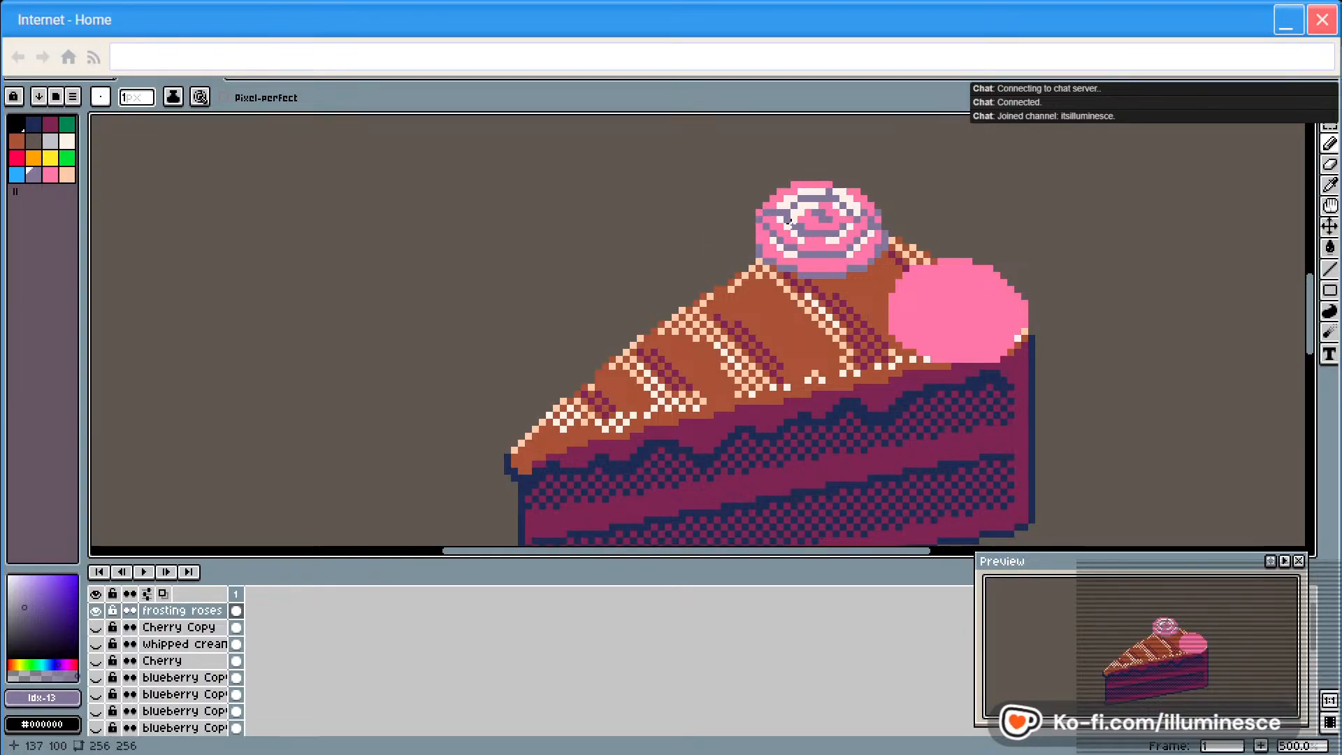
{"action": "key", "text": "ctrl"}
{"action": "left_click", "coordinate": [50, 174]}
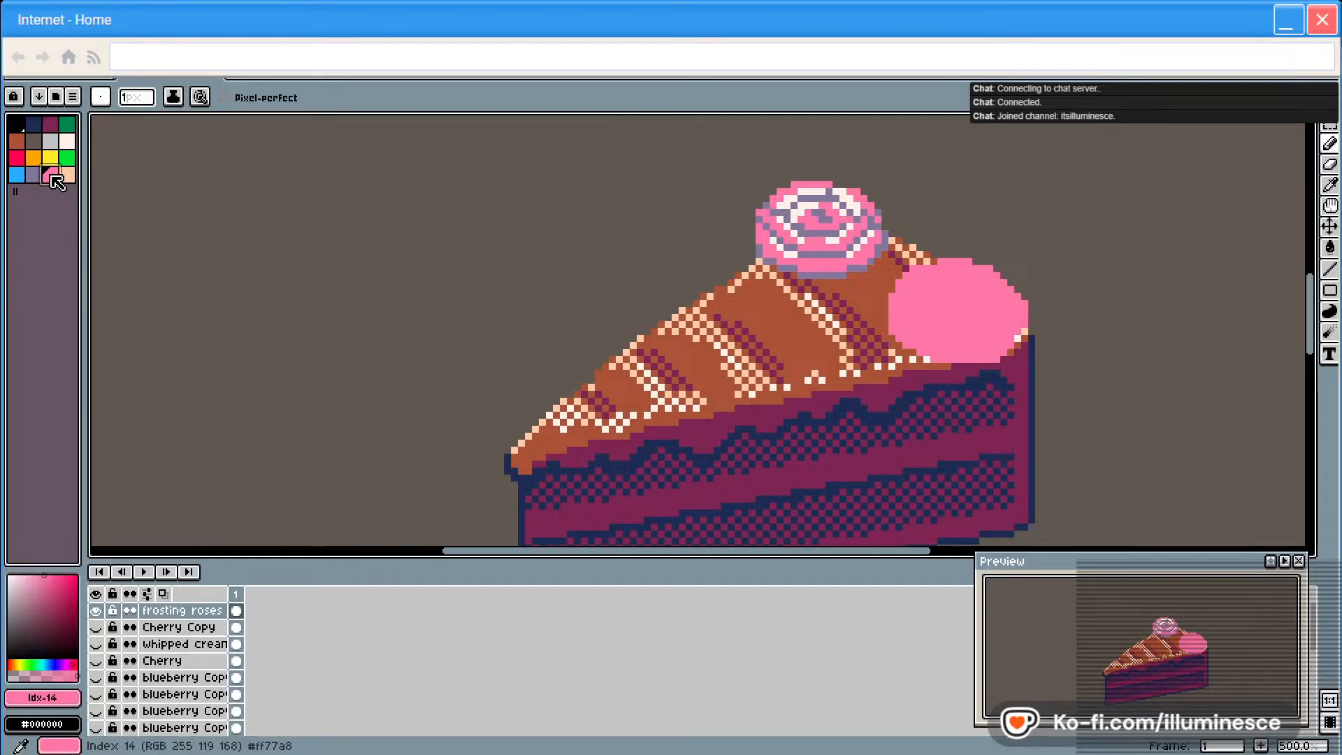
{"action": "left_click", "coordinate": [795, 212]}
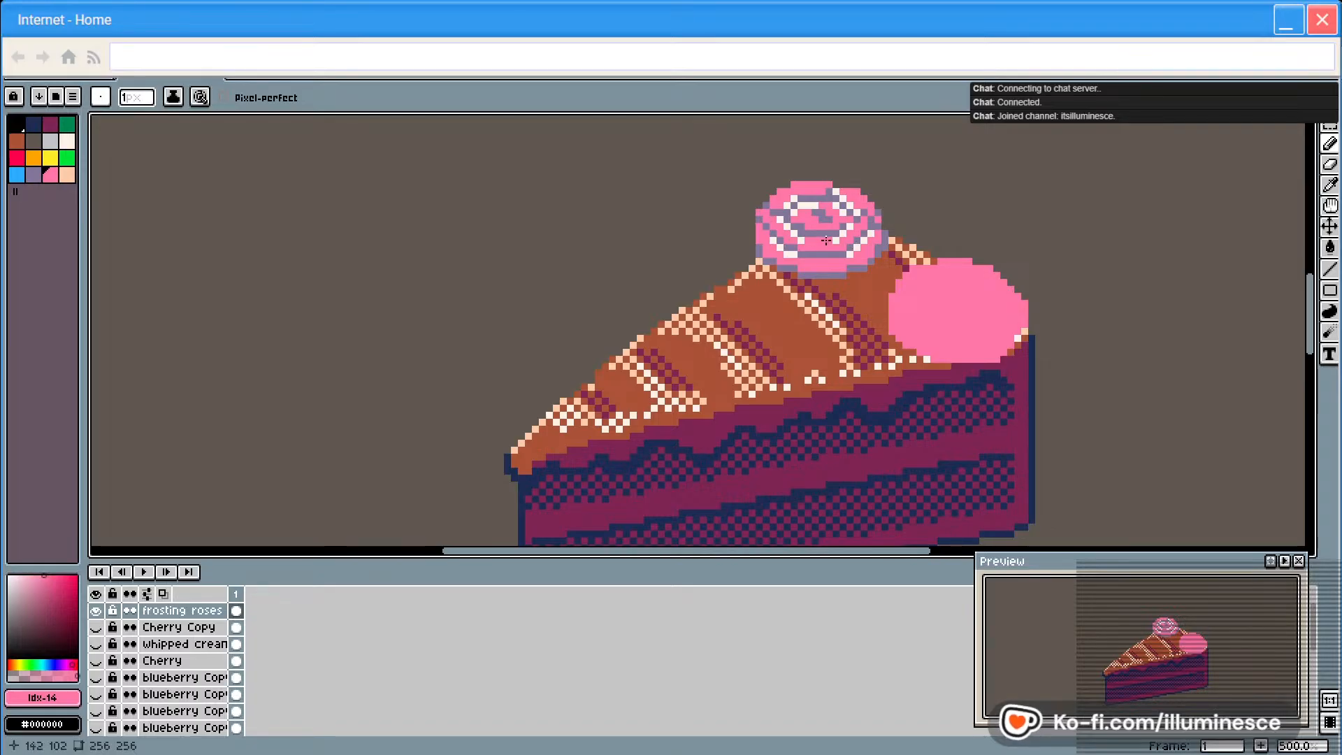
Refine the upper rose with an off-white (index 7) lower inner highlight and checkered center, and pick pink (index 14) again
{"action": "left_click", "coordinate": [870, 254], "text": "alt"}
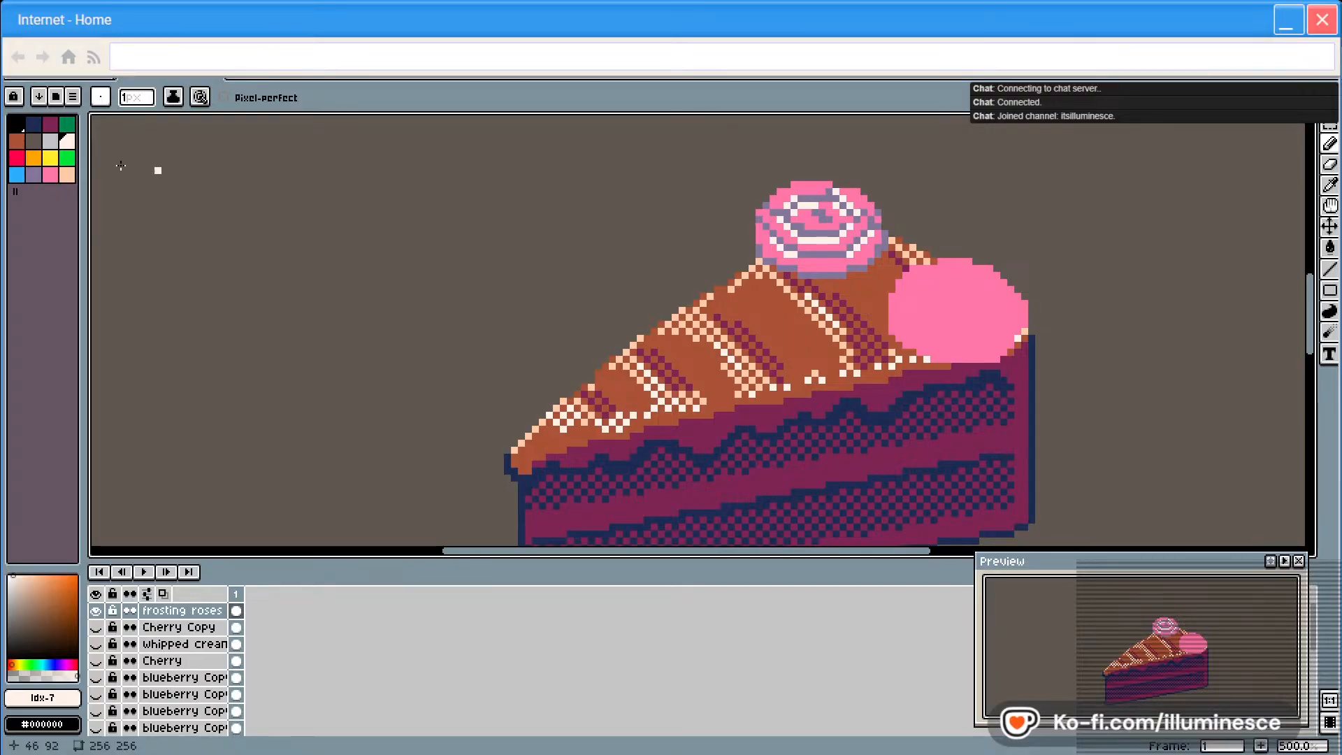
{"action": "left_click", "coordinate": [50, 174]}
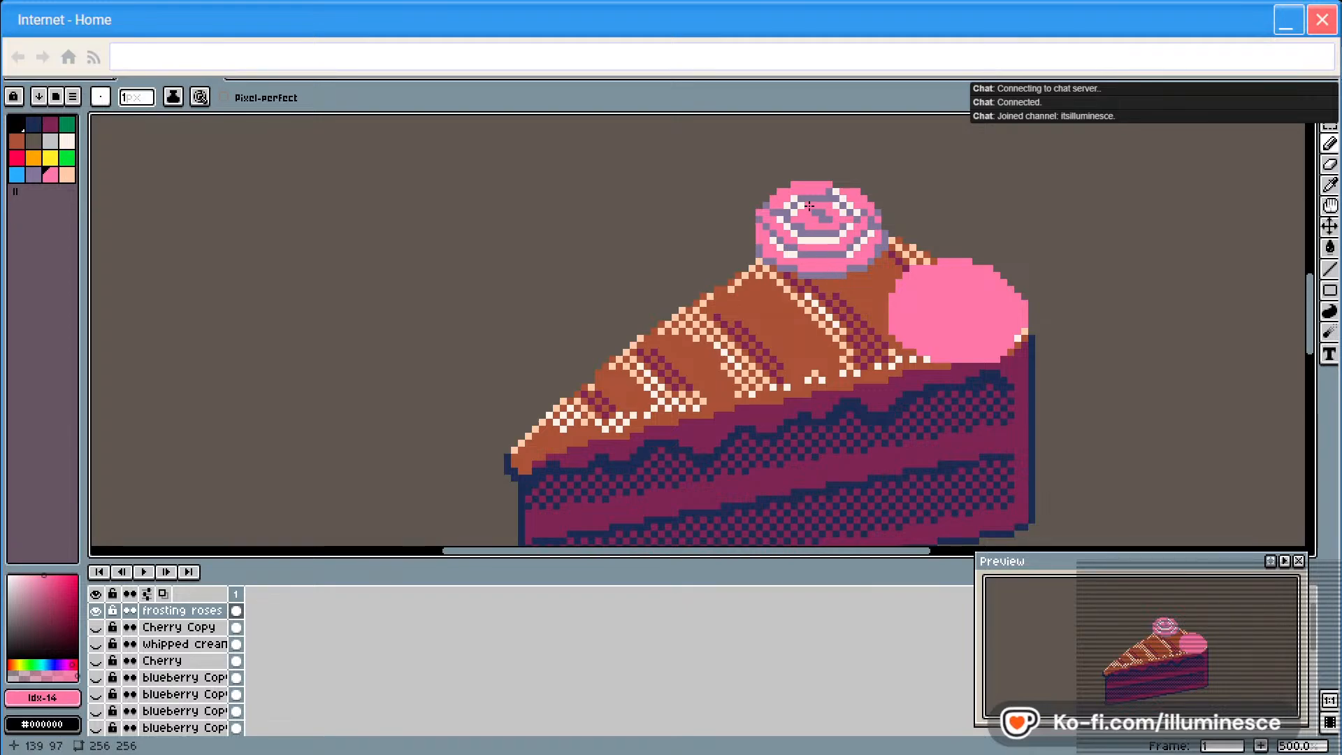
{"action": "left_click", "coordinate": [74, 146]}
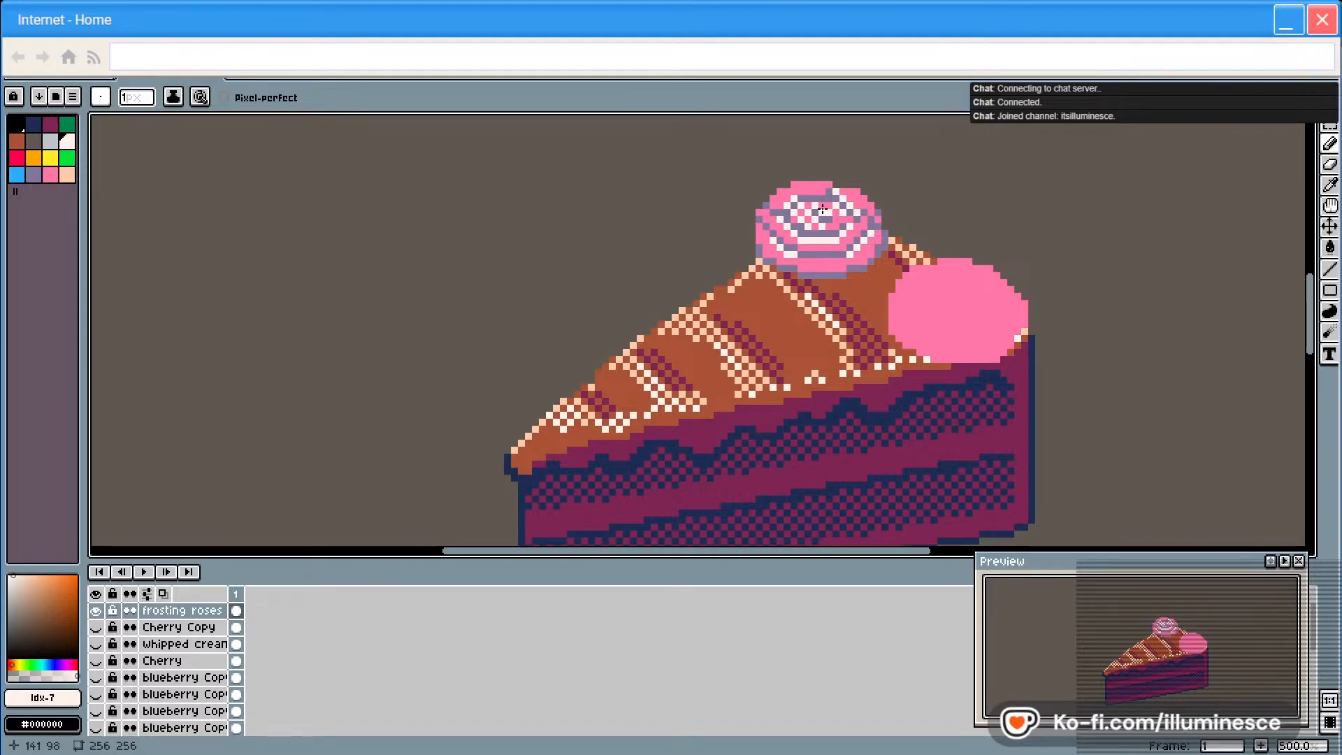
{"action": "key", "text": "ctrl"}
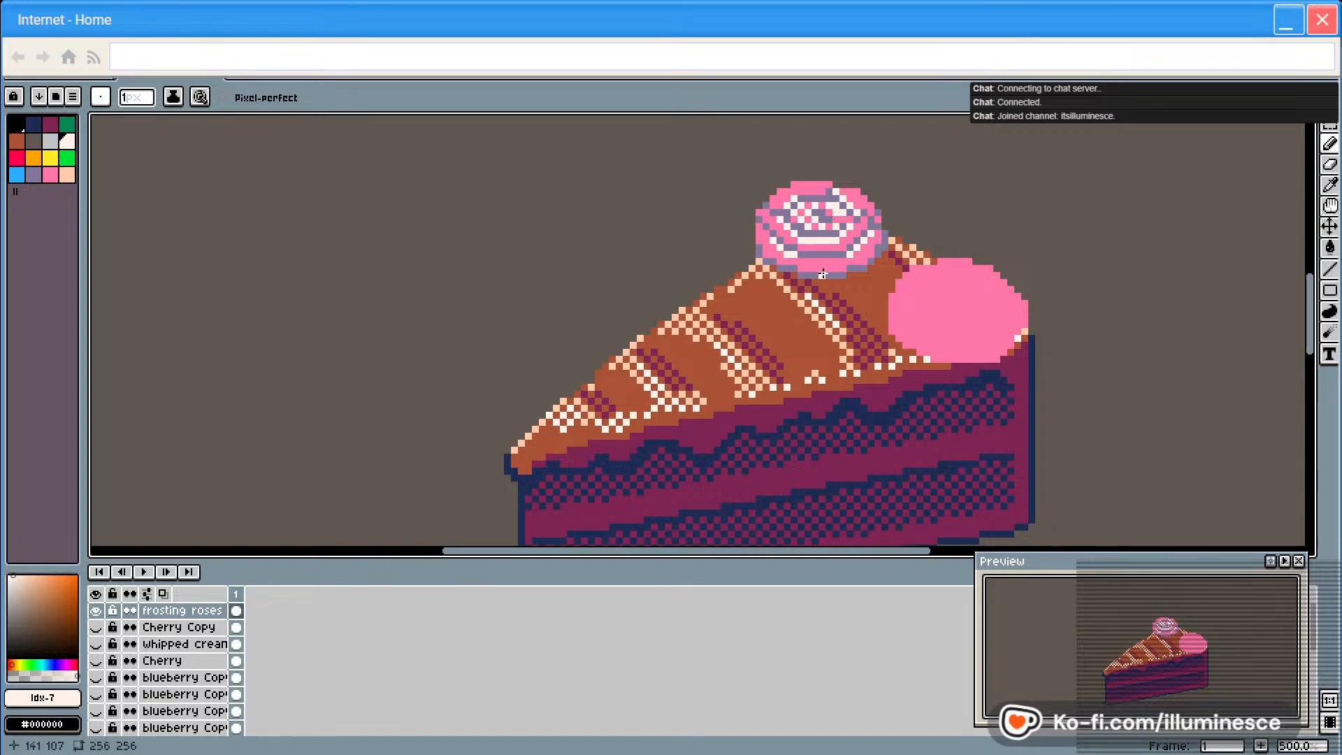
{"action": "left_click", "coordinate": [51, 175]}
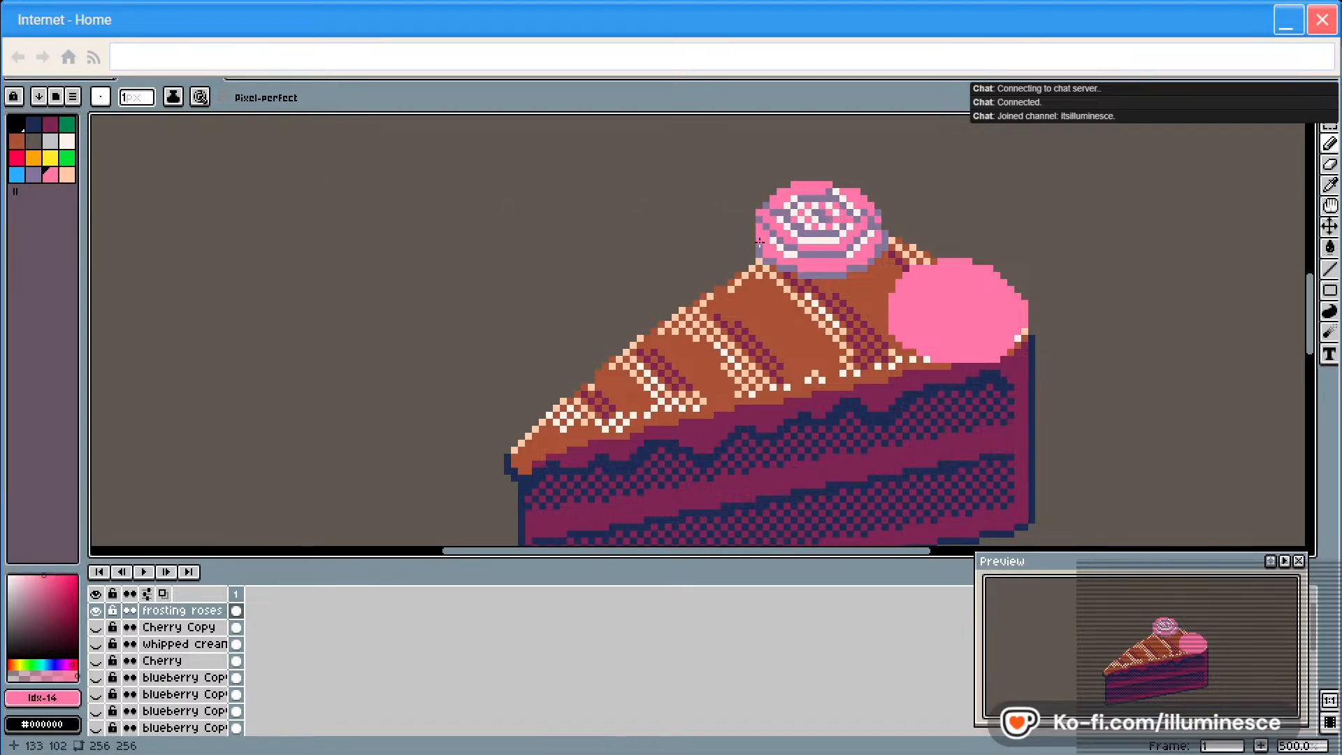
Dither the upper rose's outer petals with off-white (index 7) and complete its outline and center with lavender (index 13)
{"action": "left_click", "coordinate": [67, 141]}
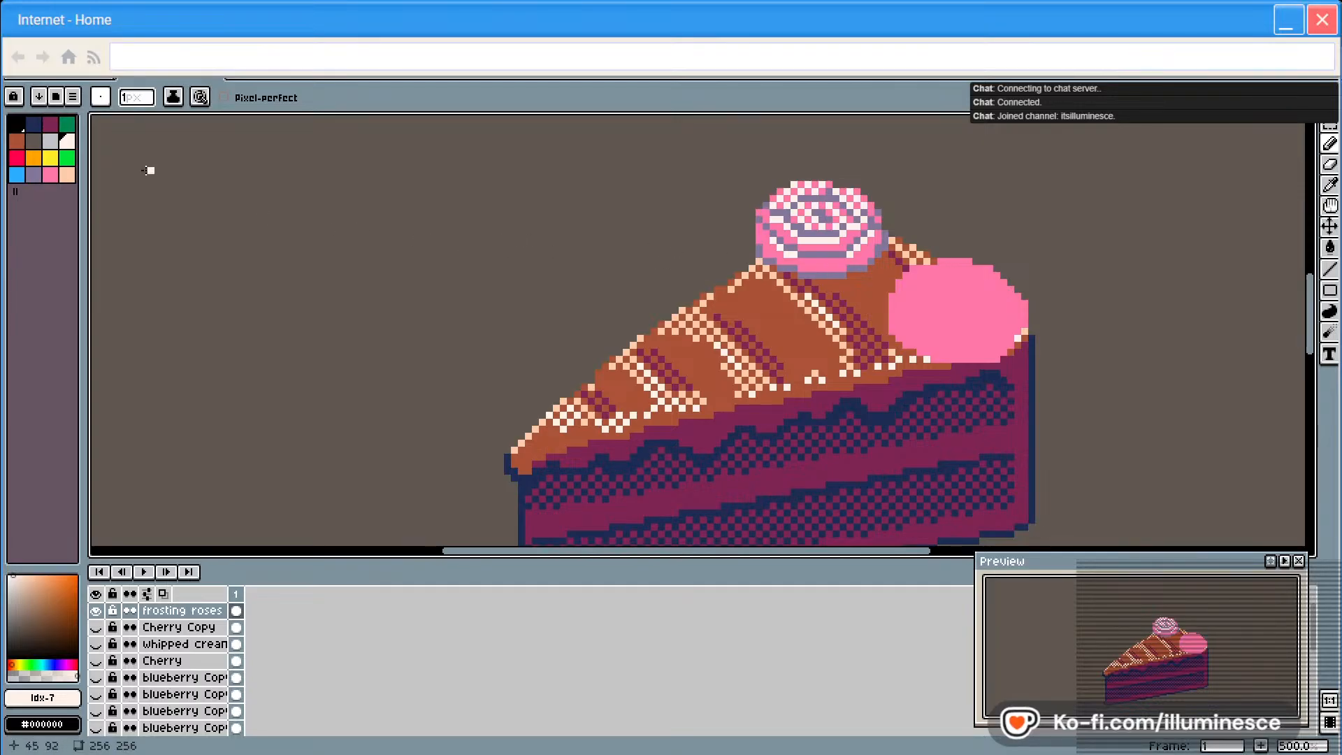
{"action": "left_click", "coordinate": [33, 174]}
{"action": "left_click", "coordinate": [750, 236]}
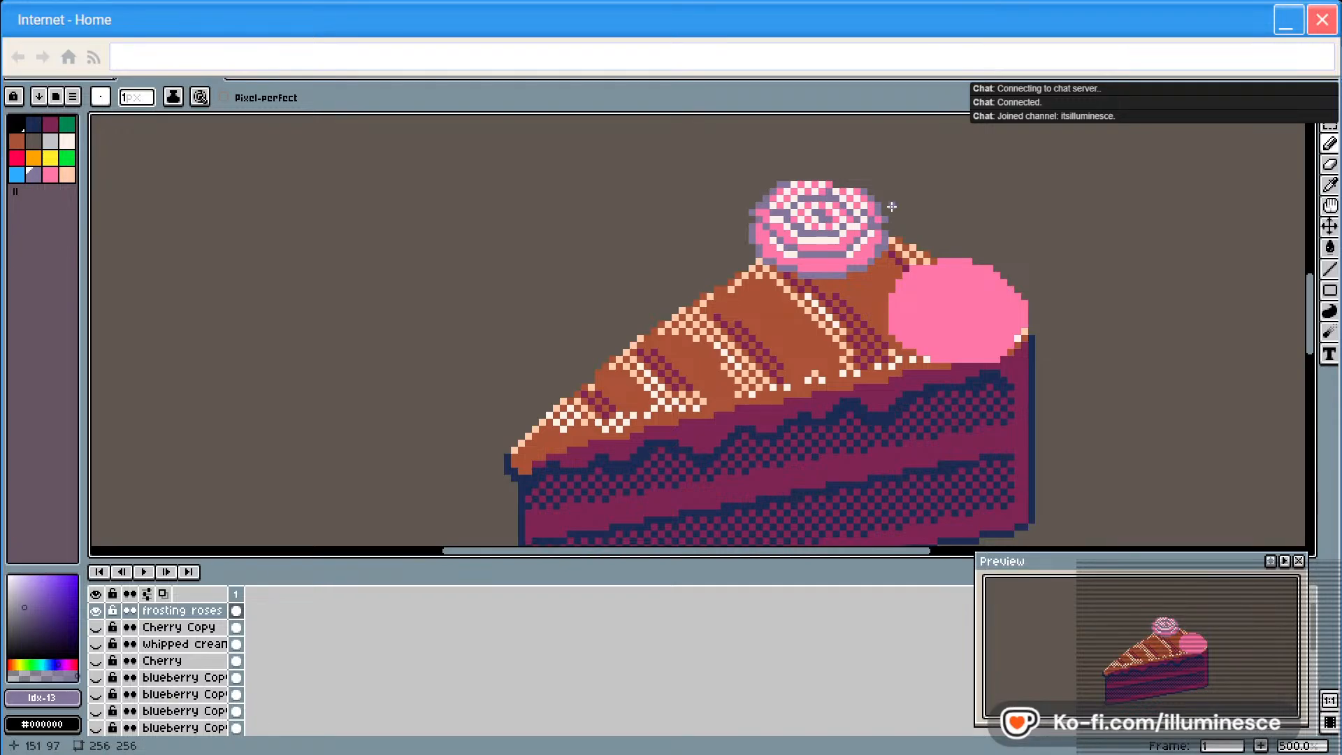
{"action": "key", "text": "b"}
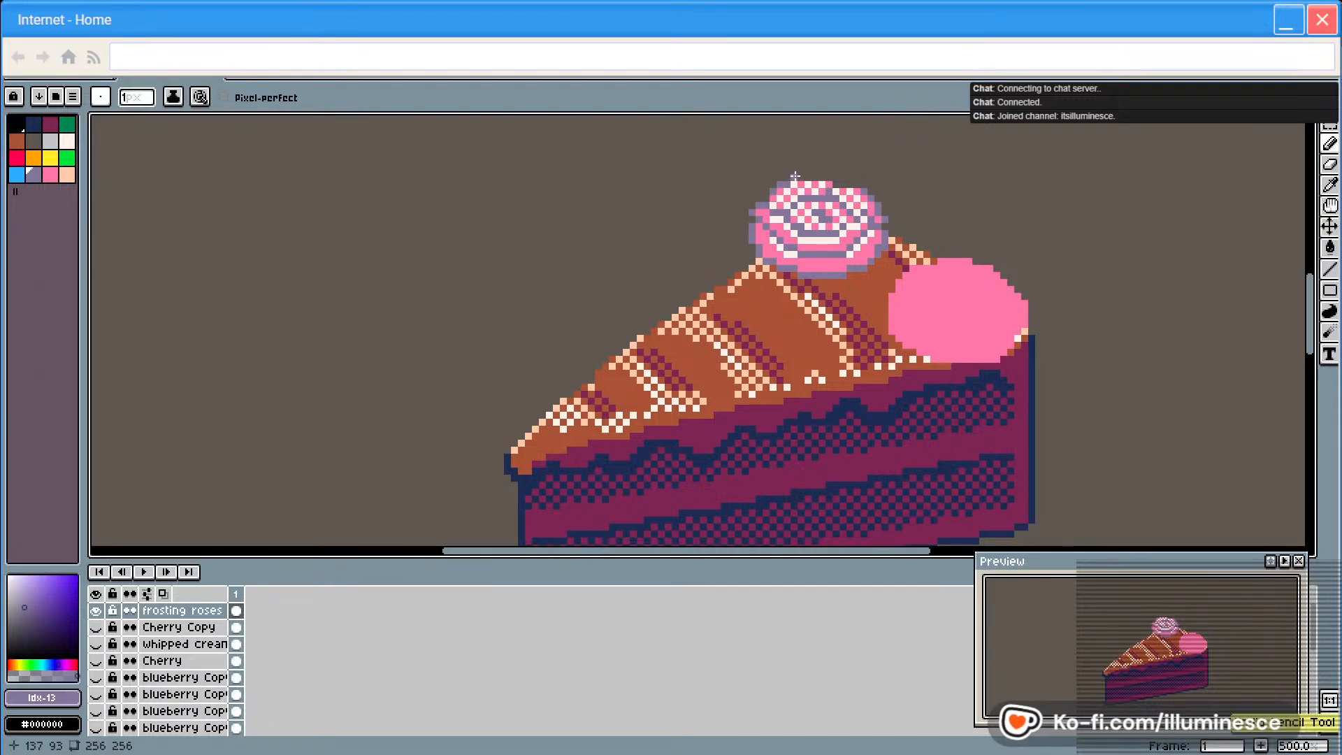
{"action": "left_click_drag", "start_coordinate": [795, 176], "coordinate": [849, 183]}
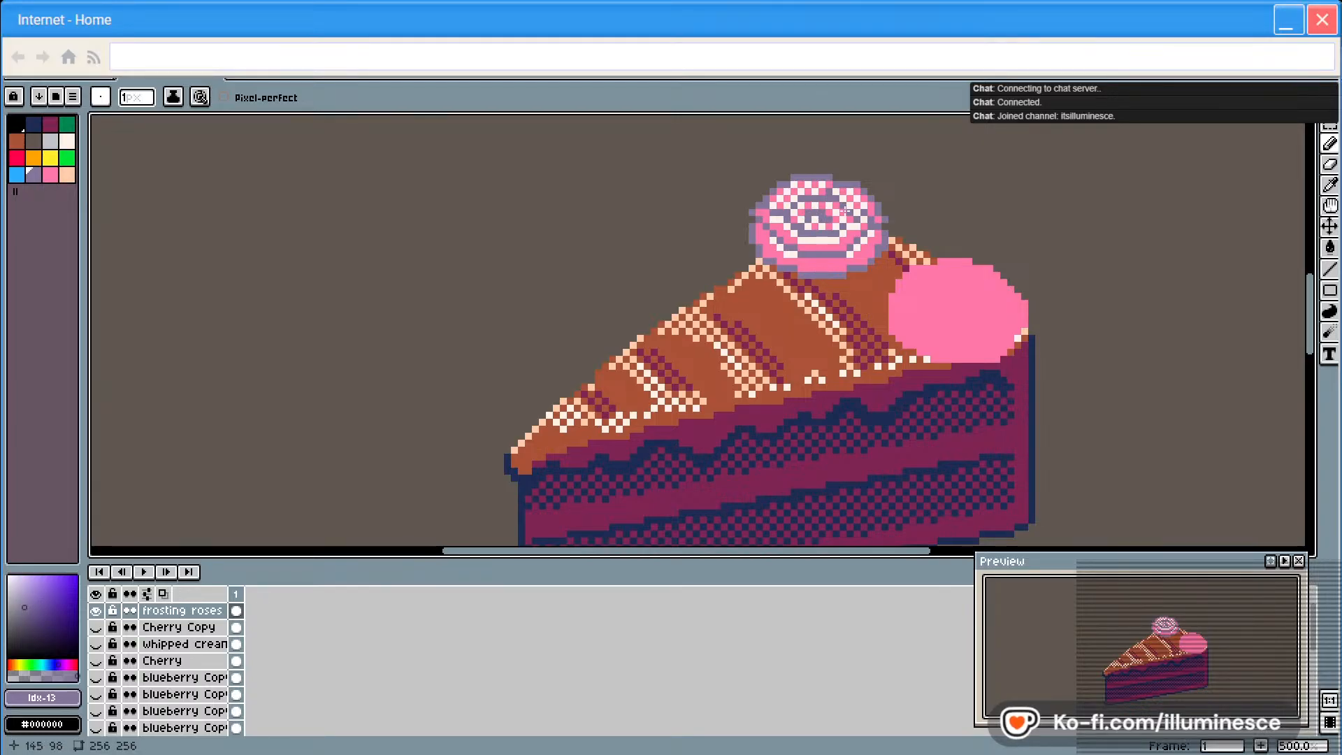
{"action": "key", "text": "ctrl"}
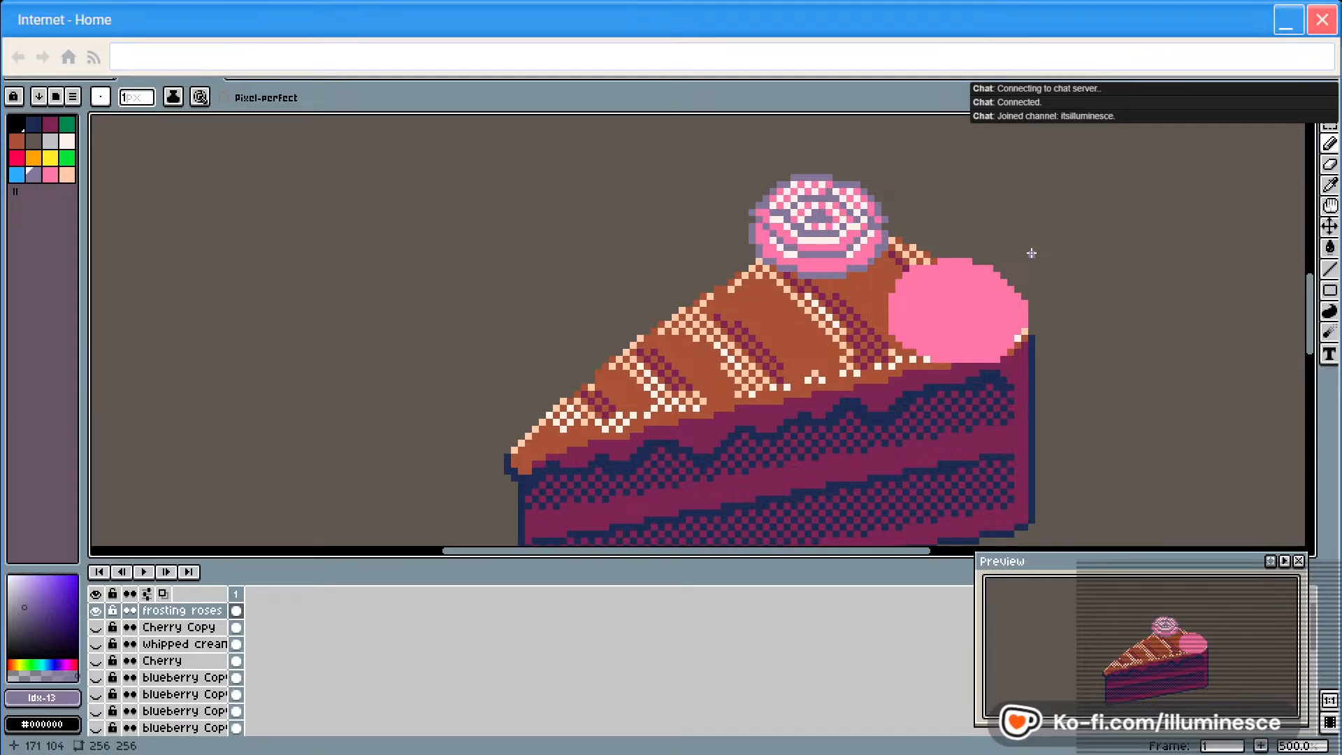
Try dark purple (index 2) in the upper rose's center, and go back to lavender (index 13)
{"action": "left_click", "coordinate": [50, 124]}
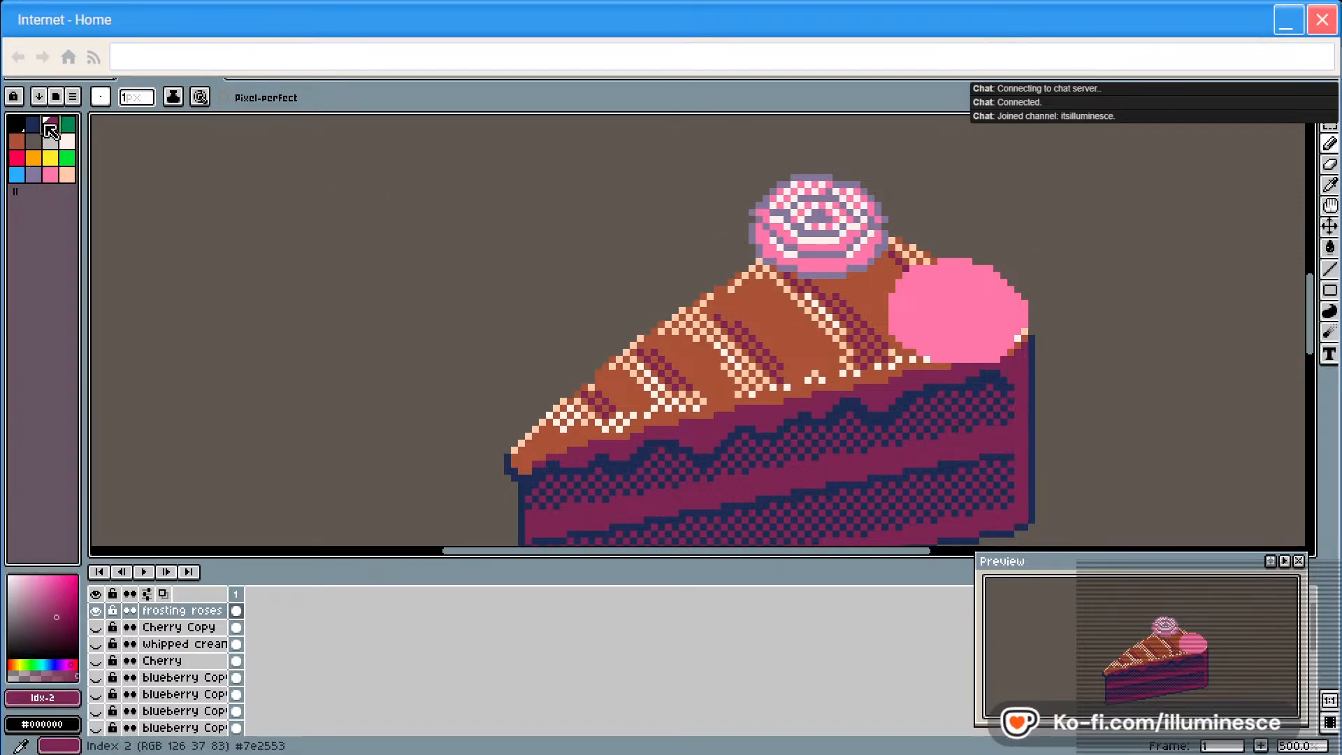
{"action": "left_click", "coordinate": [819, 218]}
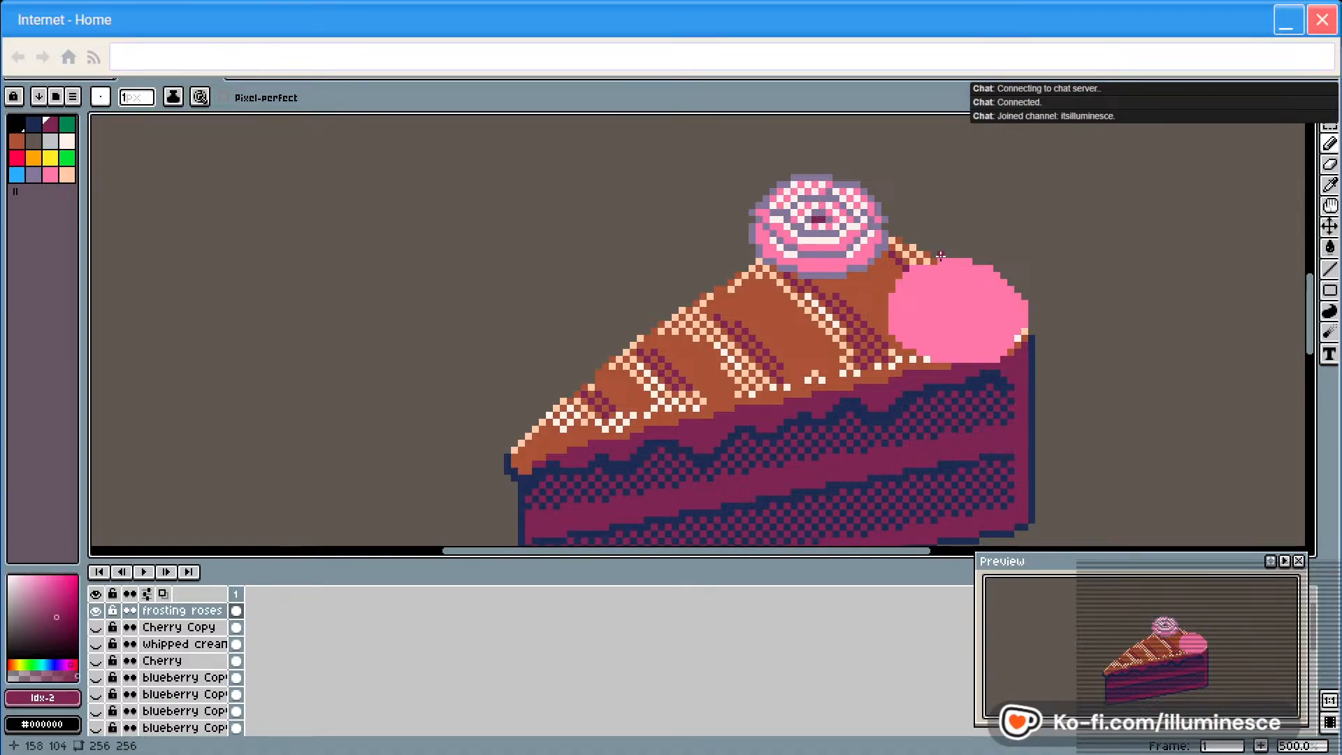
{"action": "key", "text": "ctrl+z"}
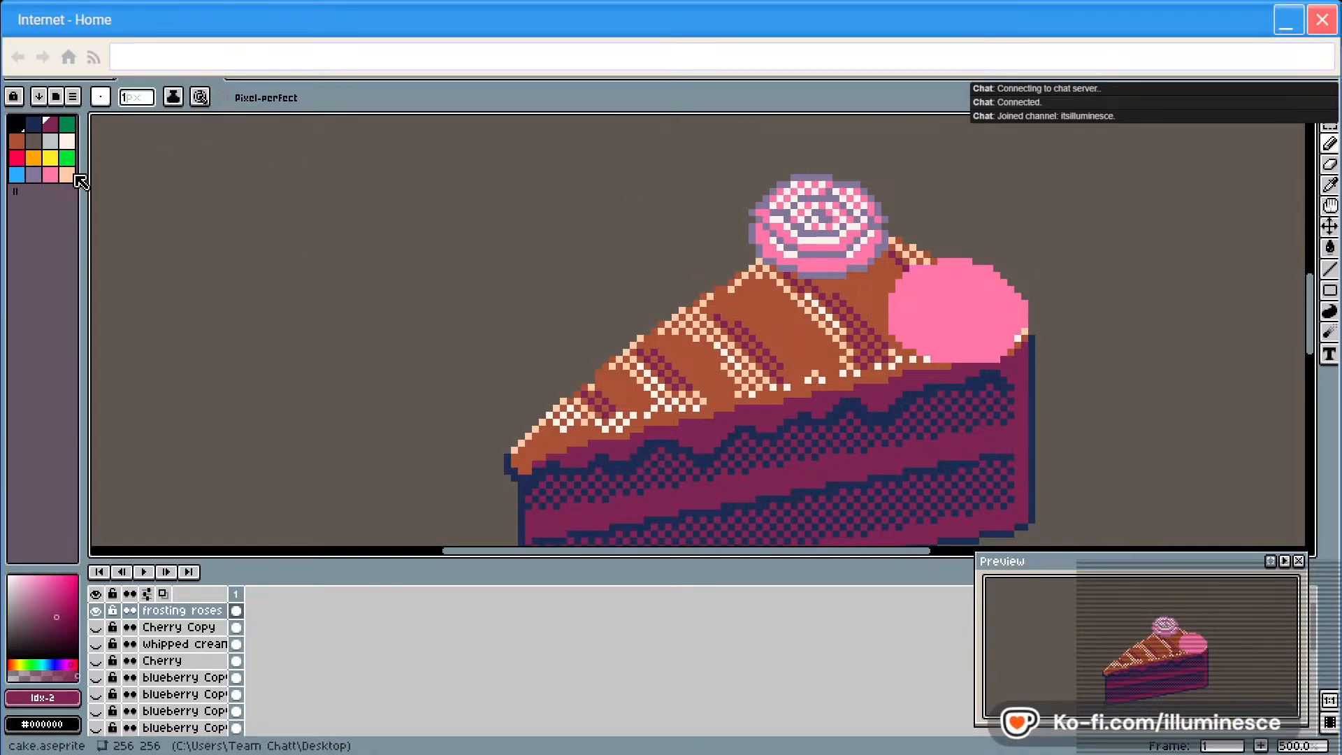
{"action": "left_click", "coordinate": [33, 174]}
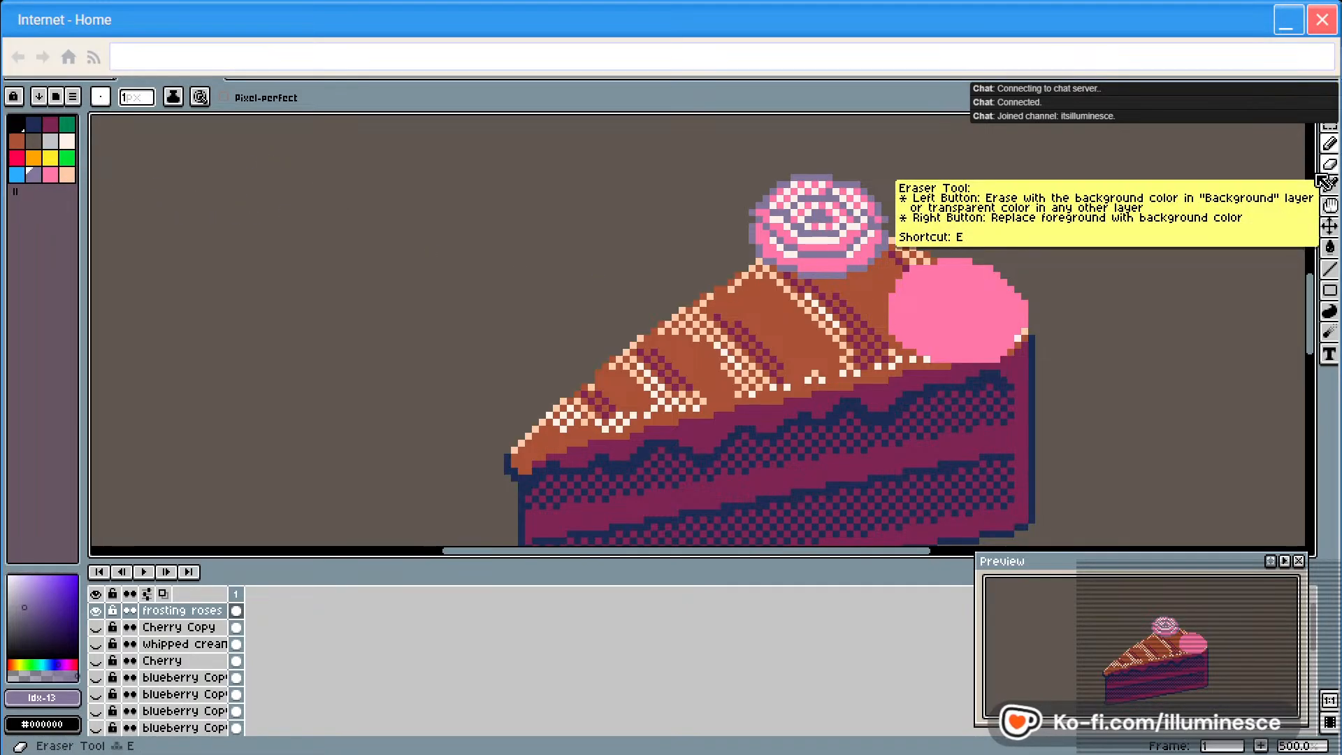
Erase the flat pink circle and put a duplicate of the frosting roses layer's shaded rose in its place
{"action": "key", "text": "e"}
{"action": "mouse_move", "coordinate": [958, 255]}
{"action": "left_mouse_down"}
{"action": "mouse_move", "coordinate": [903, 300]}
{"action": "mouse_move", "coordinate": [916, 313]}
{"action": "mouse_move", "coordinate": [1042, 273]}
{"action": "mouse_move", "coordinate": [1042, 307]}
{"action": "mouse_move", "coordinate": [986, 364]}
{"action": "left_mouse_up"}
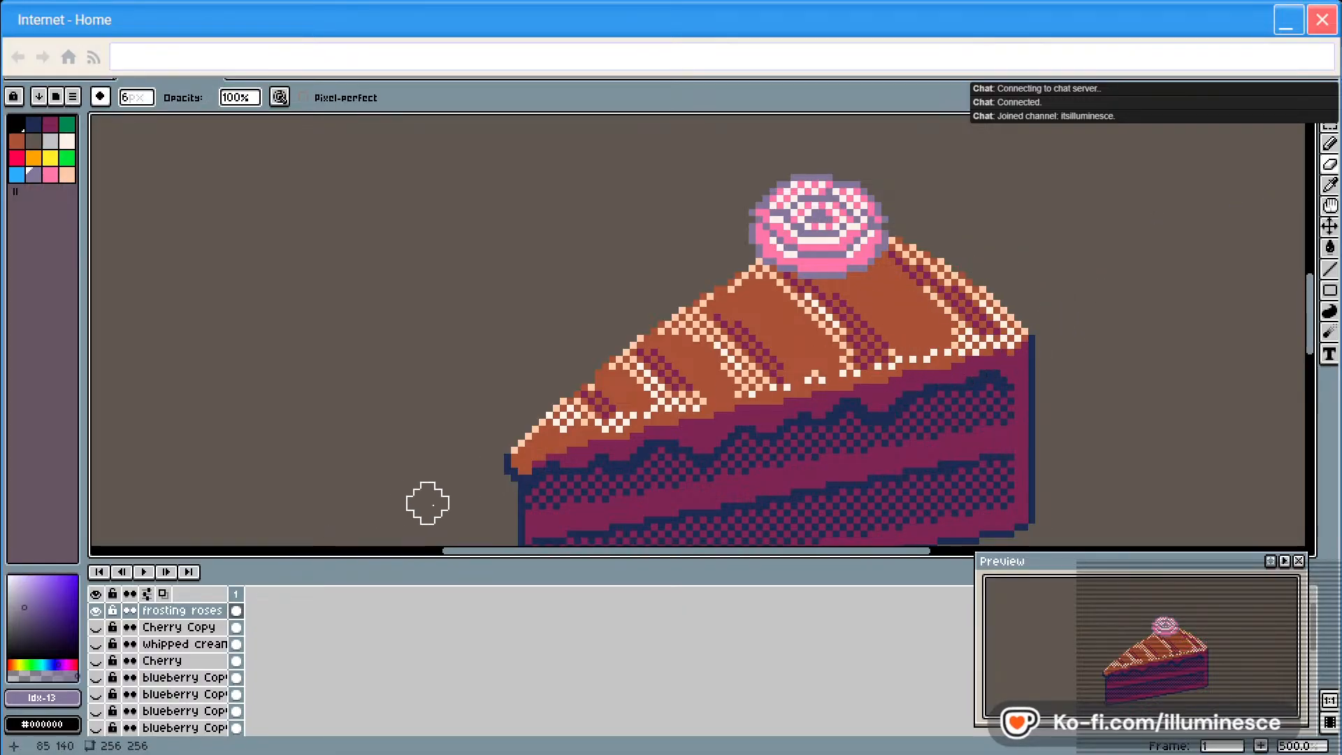
{"action": "right_click", "coordinate": [180, 612]}
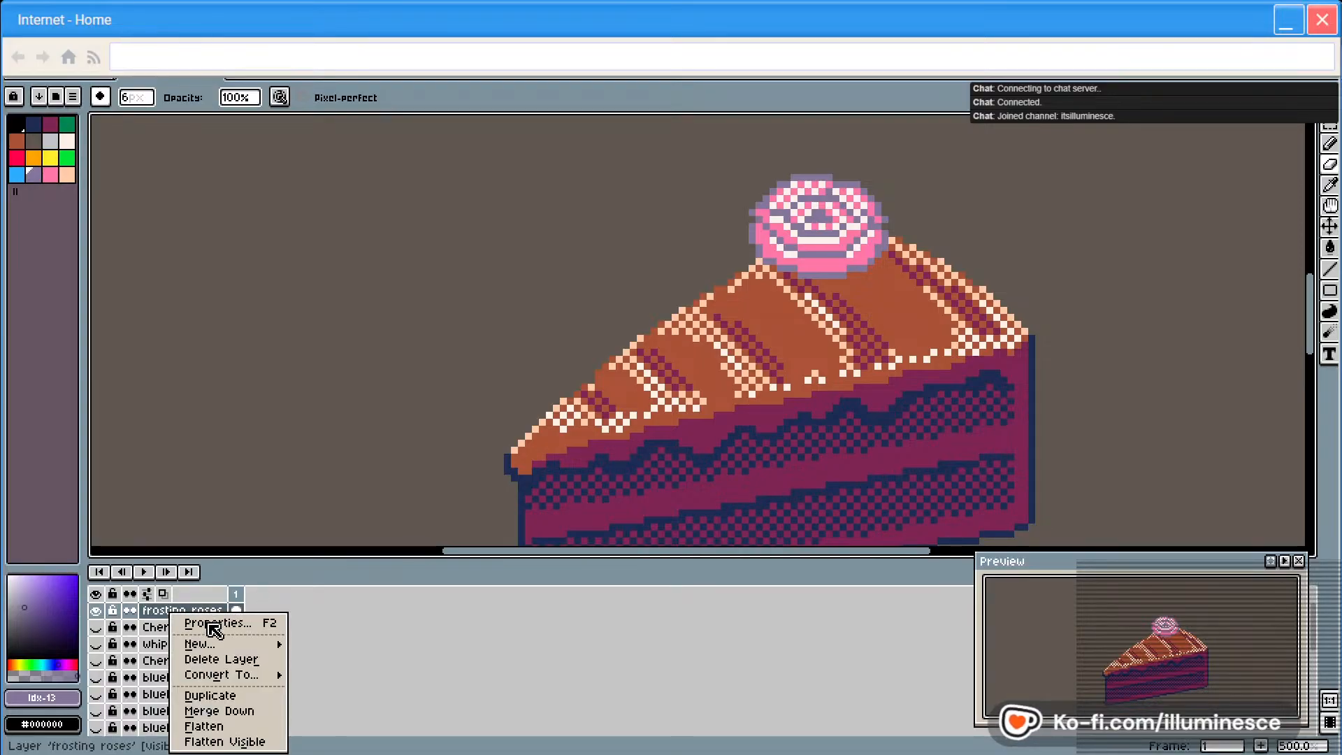
{"action": "left_click", "coordinate": [225, 694]}
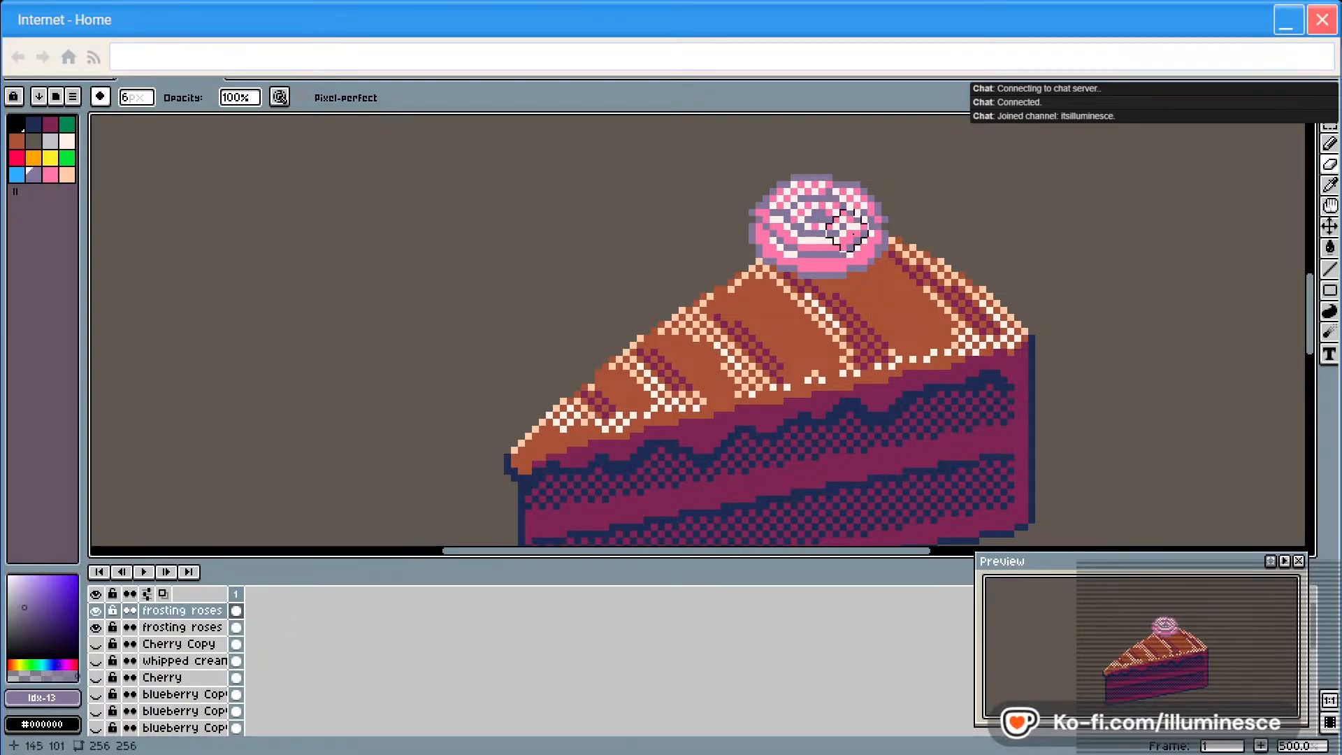
{"action": "key", "text": "v"}
{"action": "left_click_drag", "start_coordinate": [834, 236], "coordinate": [985, 311]}
{"action": "key", "text": "e"}
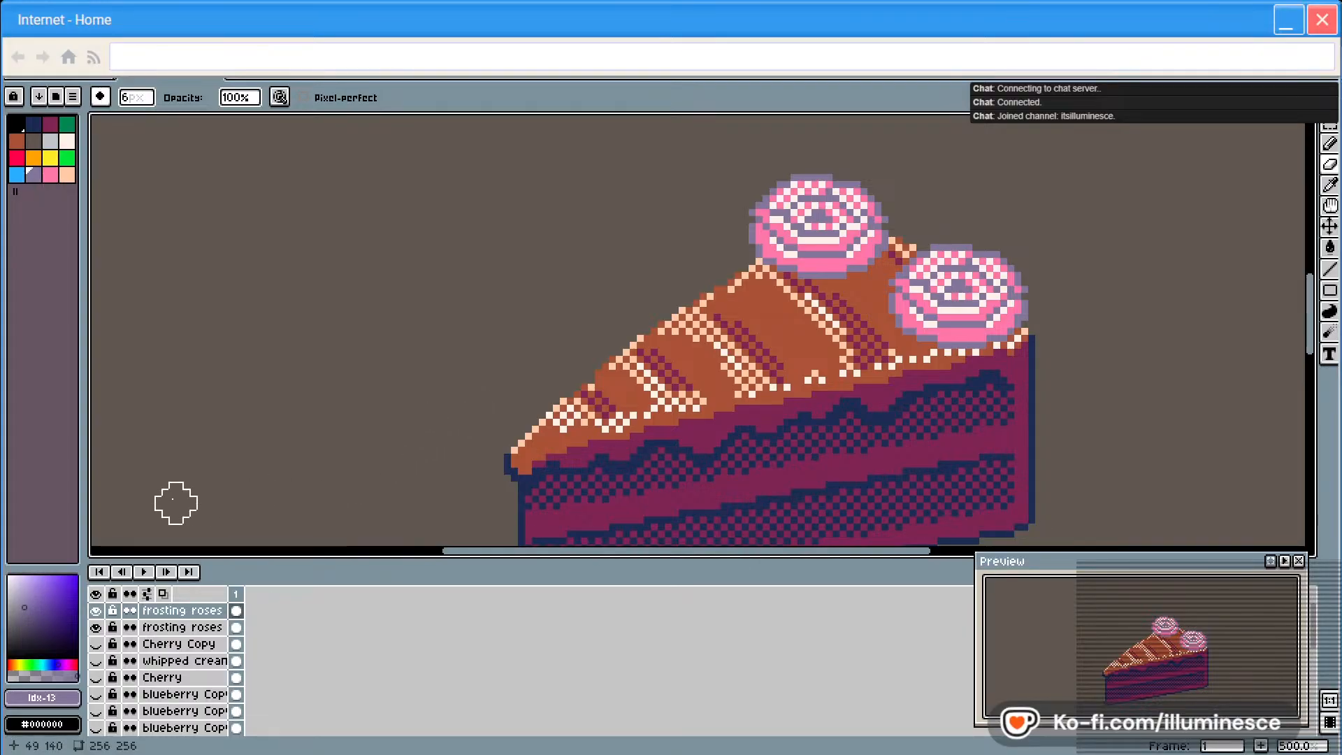
Return to the Pencil tool with lavender (index 13) and save the cake file
{"action": "left_click", "coordinate": [34, 174]}
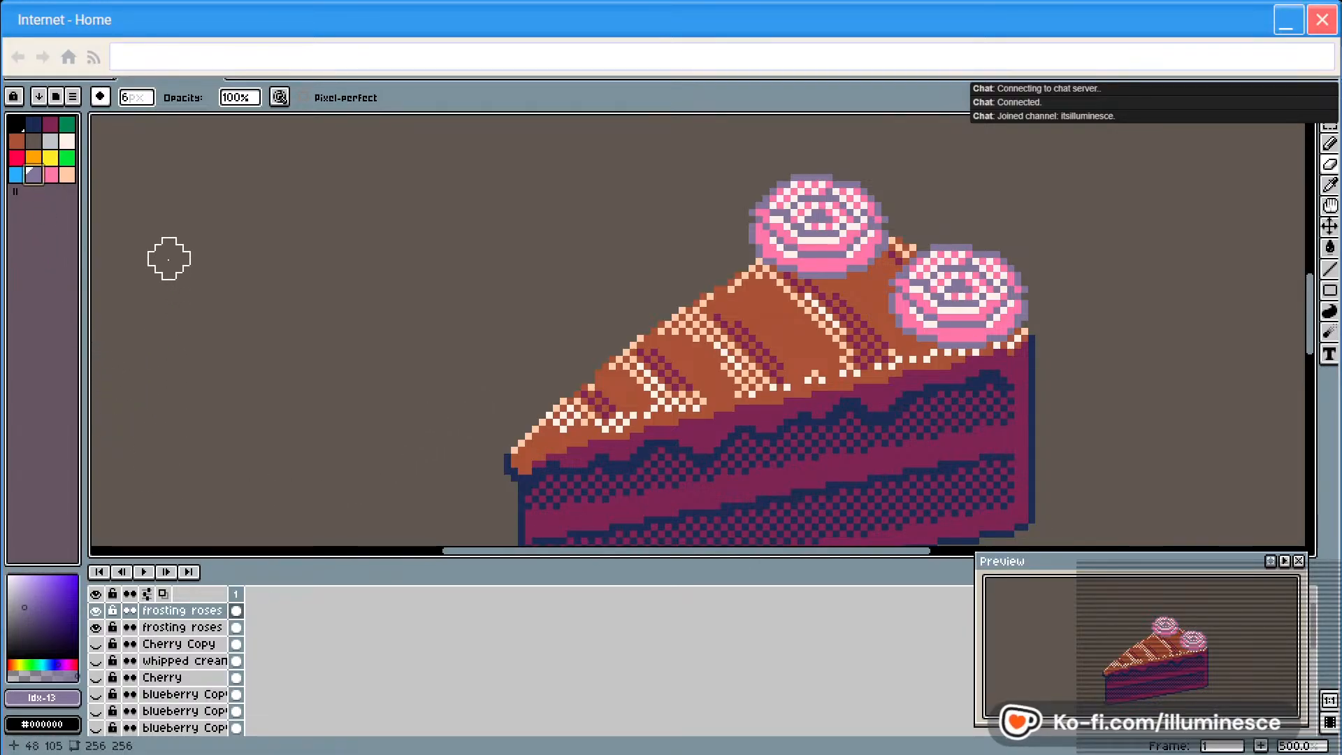
{"action": "key", "text": "b"}
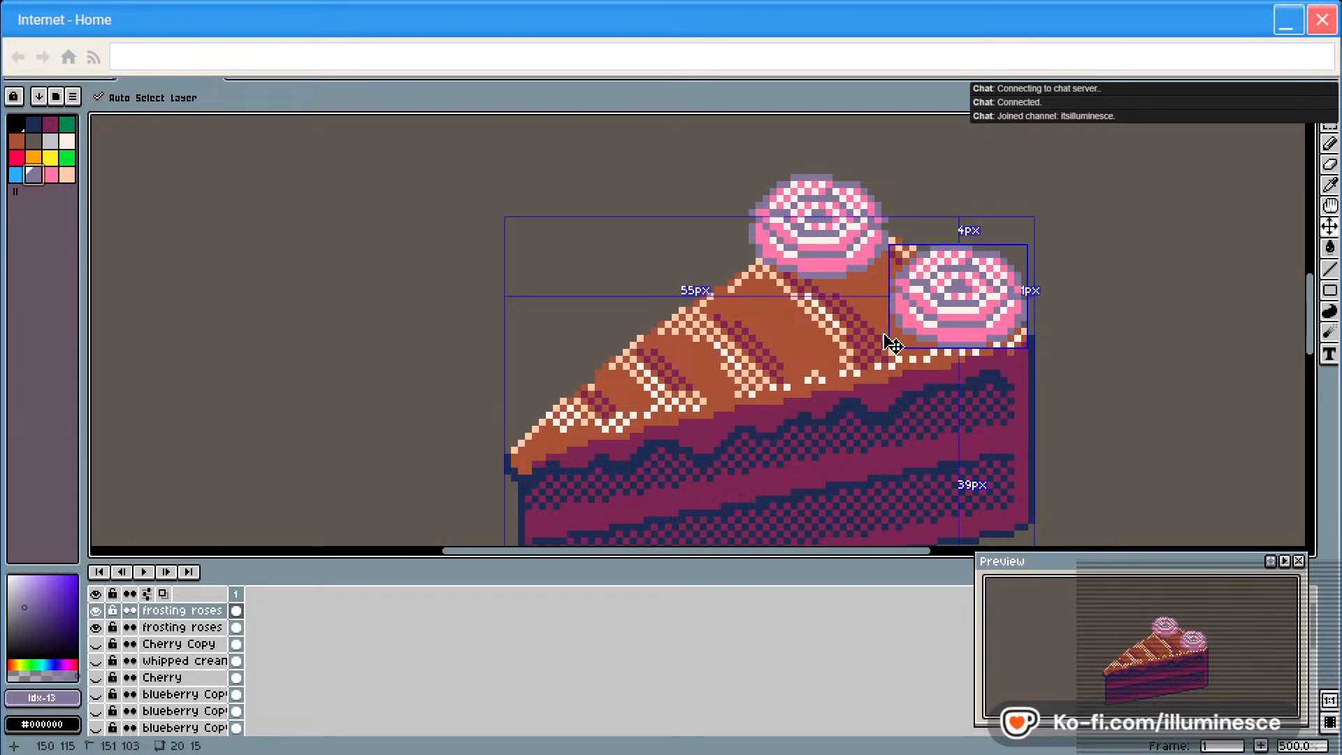
{"action": "key", "text": "ctrl+s"}
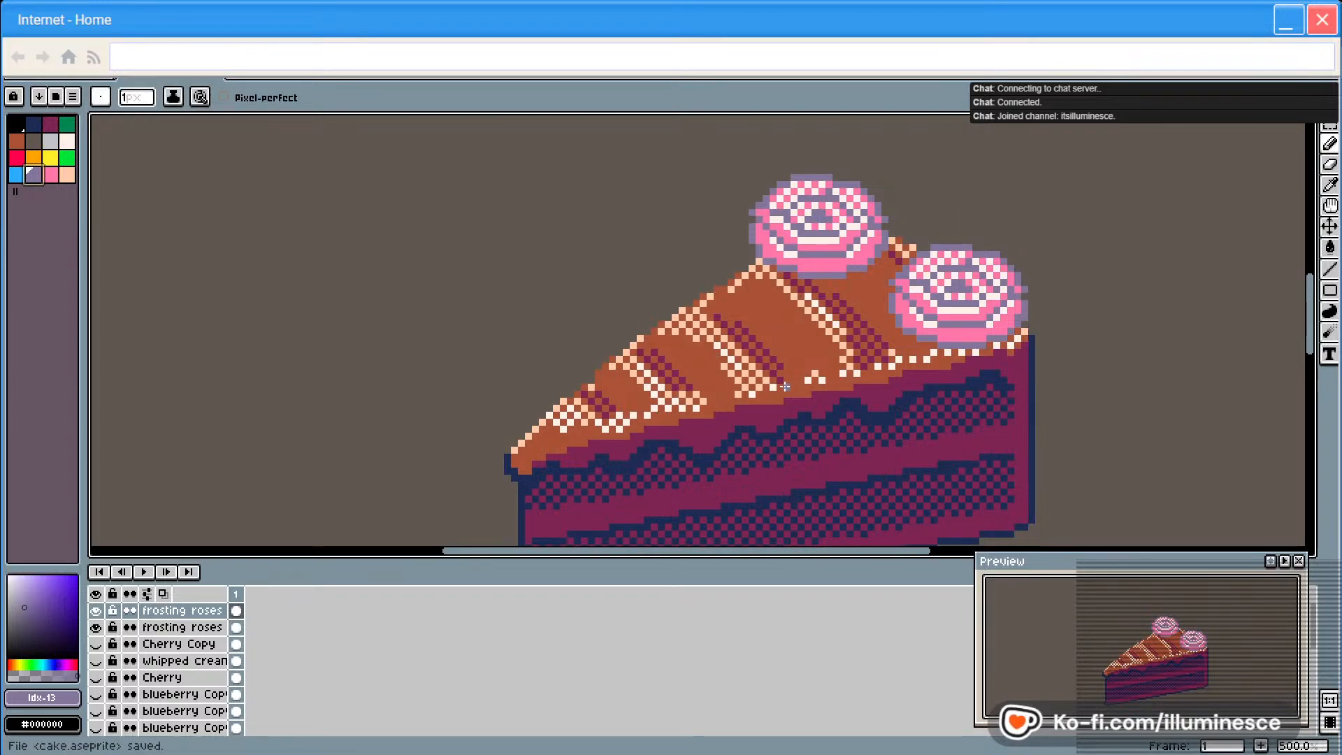